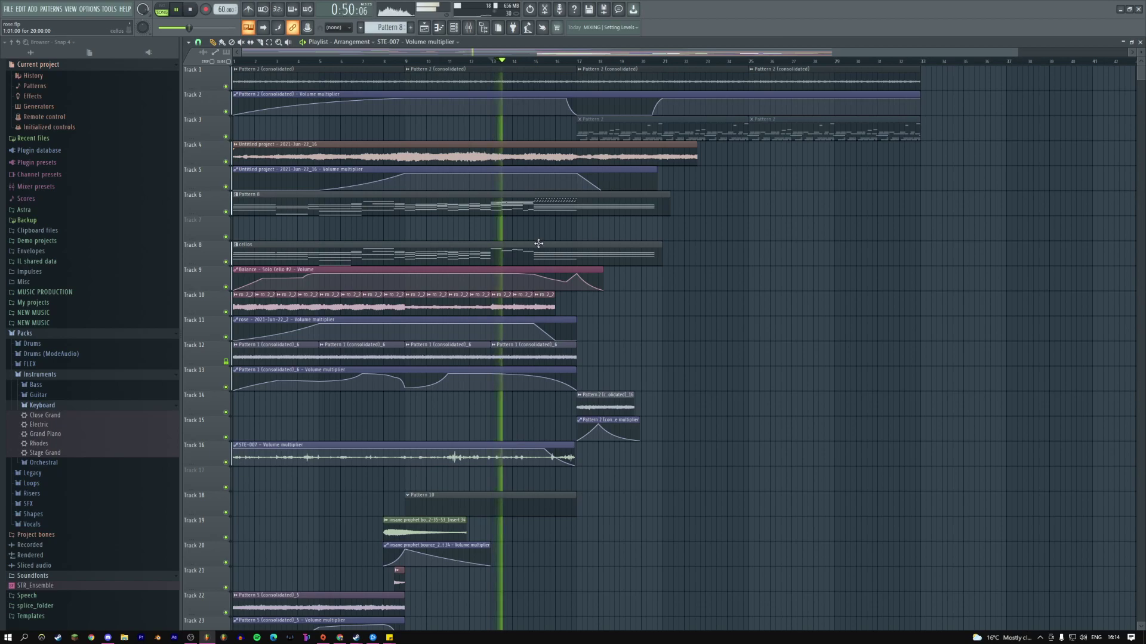
- Zoom the playlist in on bars 11–21 and pan to the bar 14 area
drag(1016, 53, 581, 54)
scroll(550, 107, down, 2)
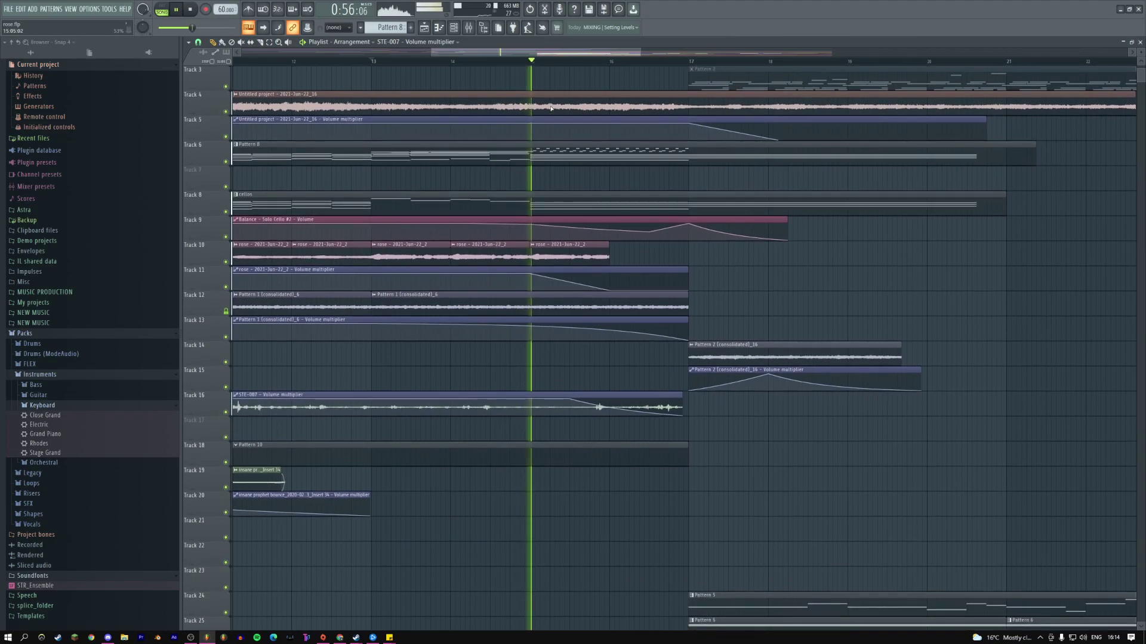
drag(562, 132, 648, 145)
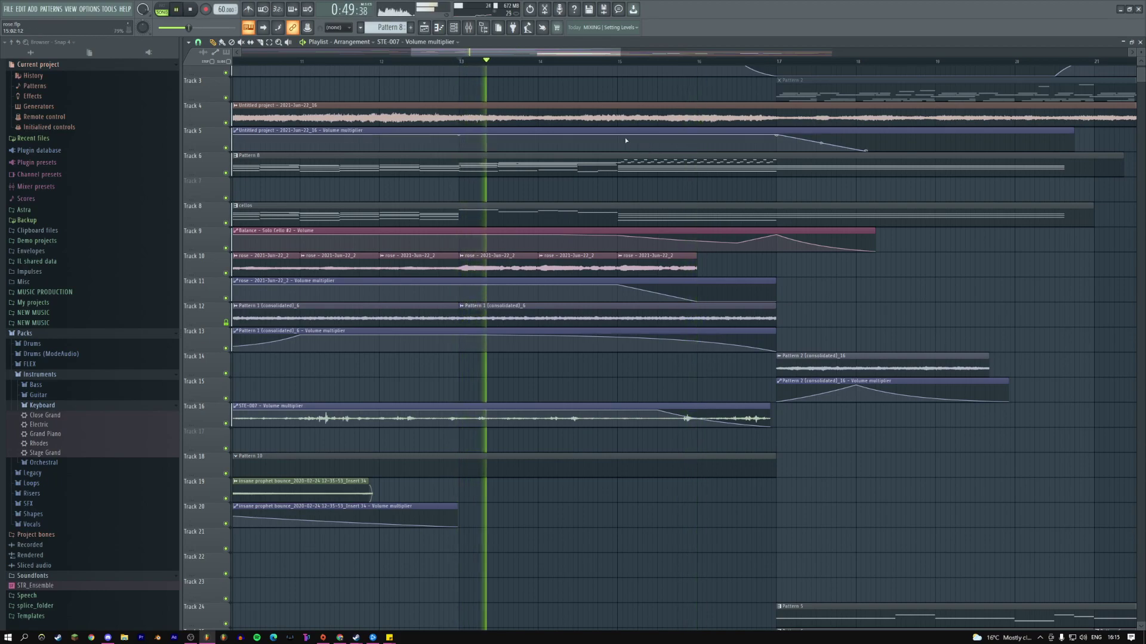
- Add a C5 note at bar 14 in the cellos pattern and audition it
double_click(472, 209)
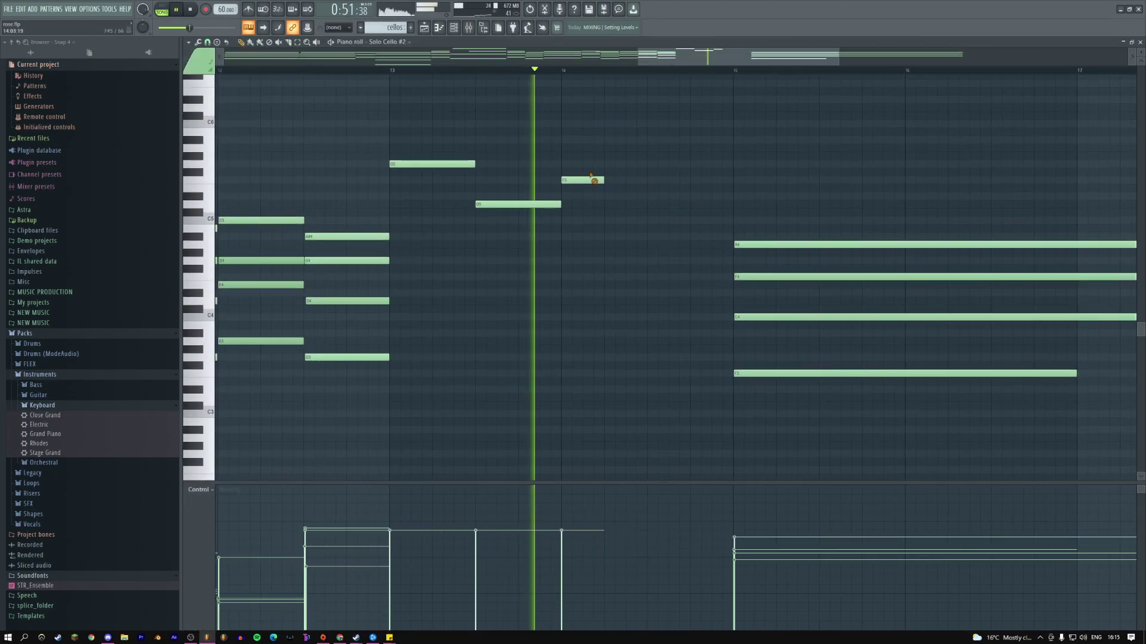
key(space)
click(545, 227)
drag(572, 227, 564, 213)
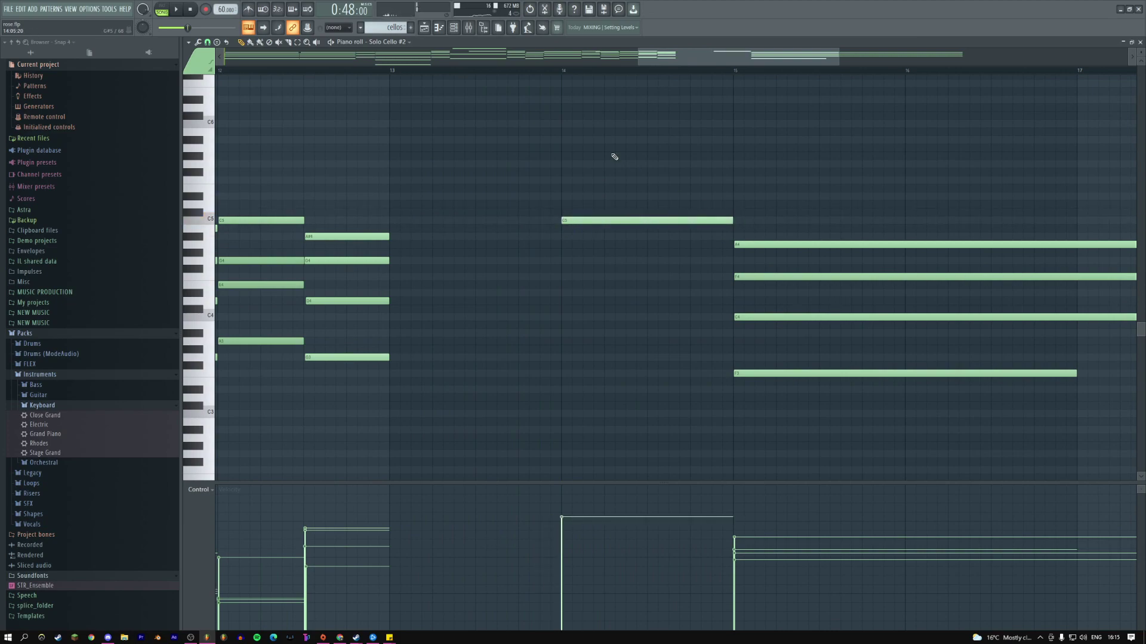
key(space)
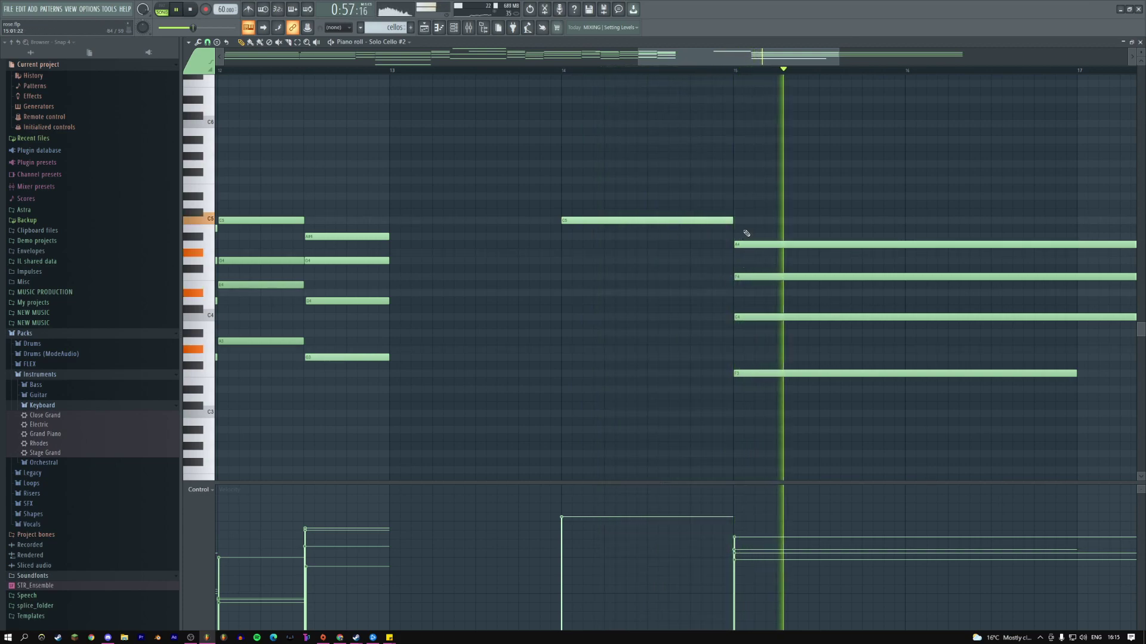
drag(742, 233, 750, 387)
key(space)
key(space)
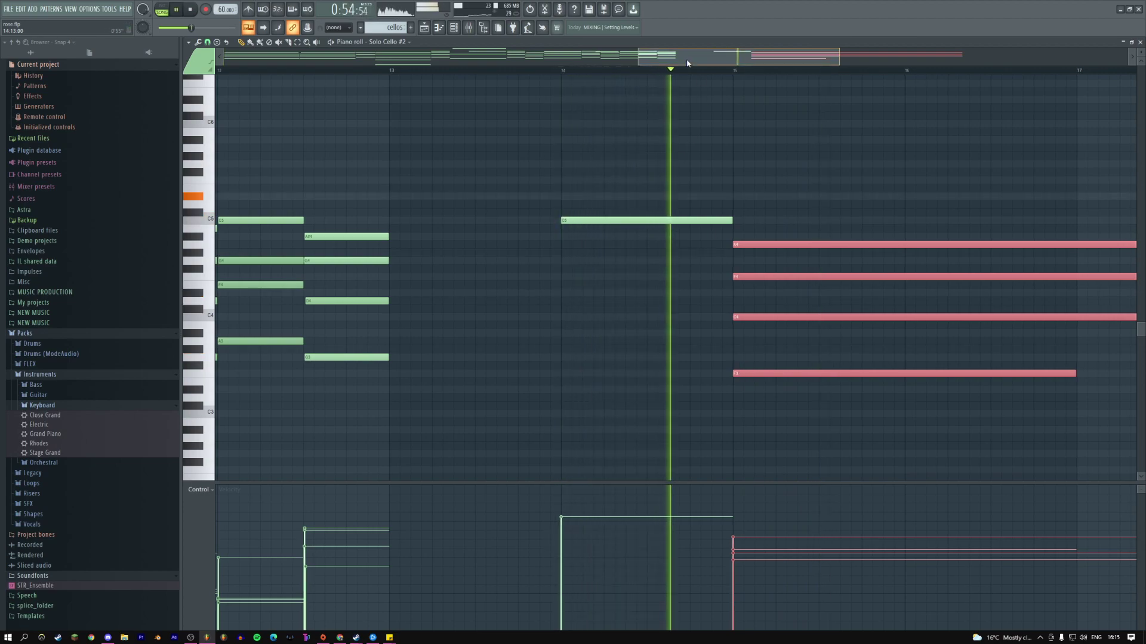
key(space)
- Add a lower bar-14 cello note, trying F3 before settling on A3
click(536, 318)
drag(536, 321, 528, 377)
key(space)
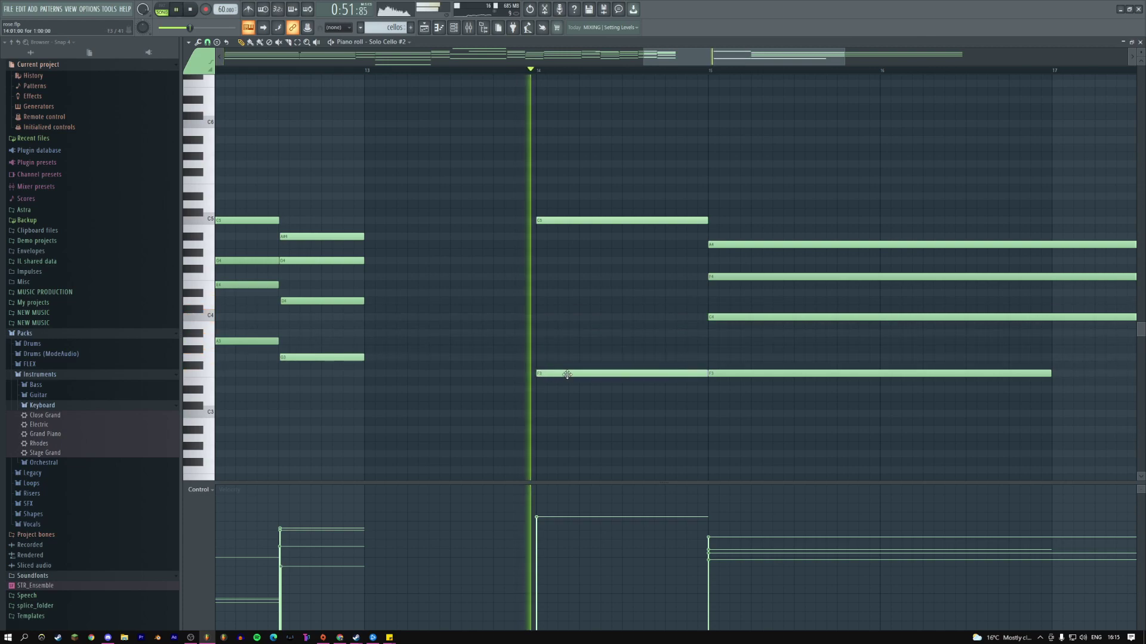
key(space)
right_click(606, 374)
key(space)
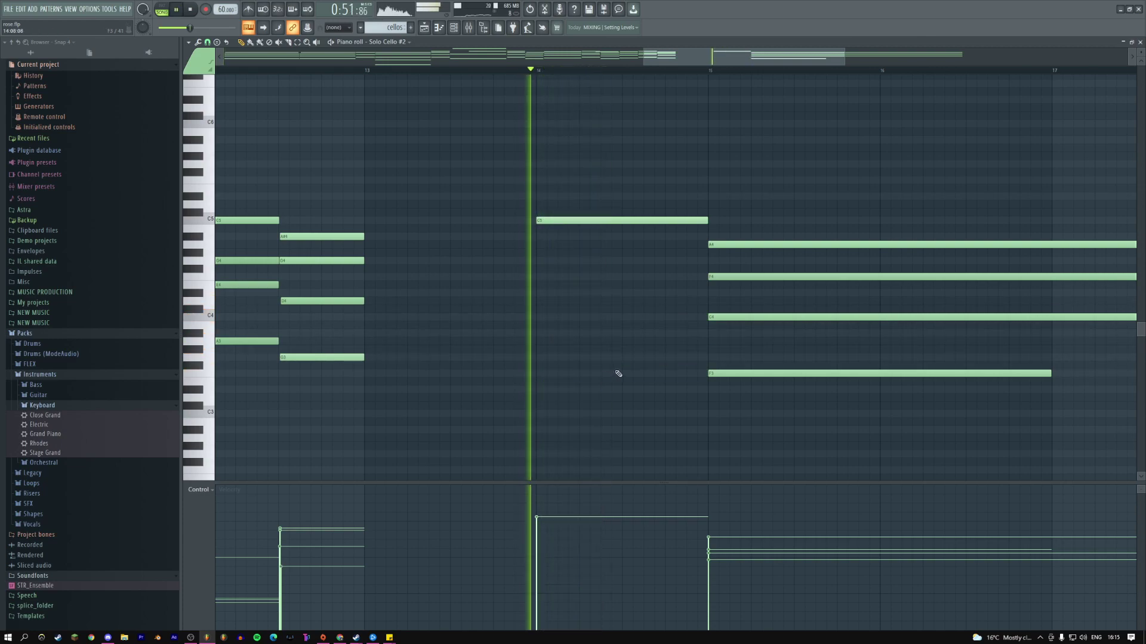
key(space)
click(550, 356)
drag(542, 356, 542, 340)
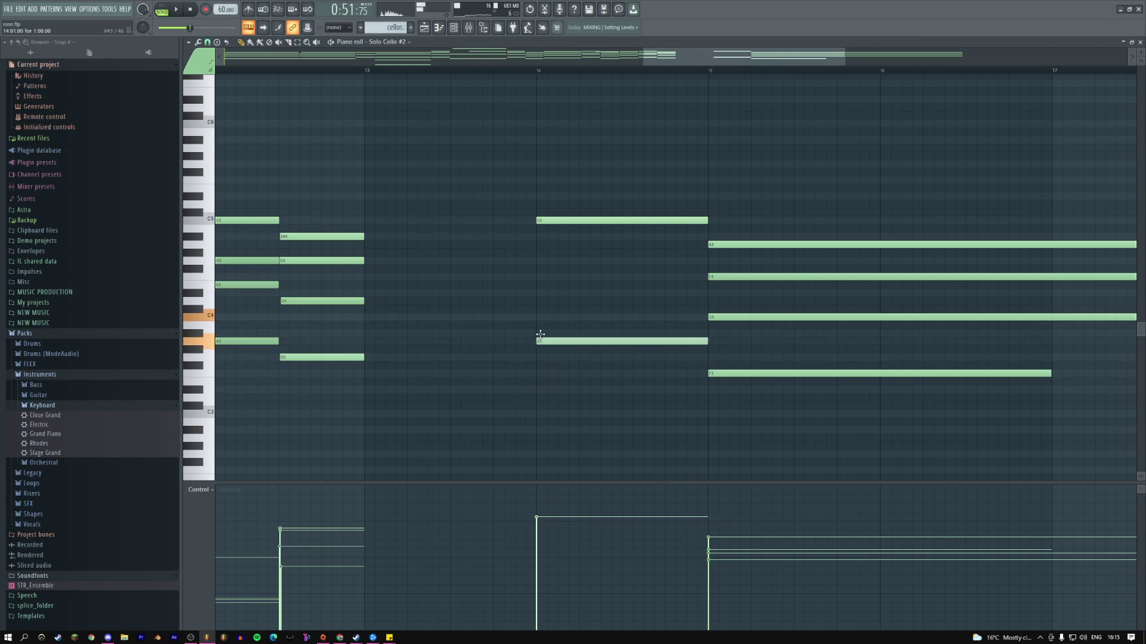
key(space)
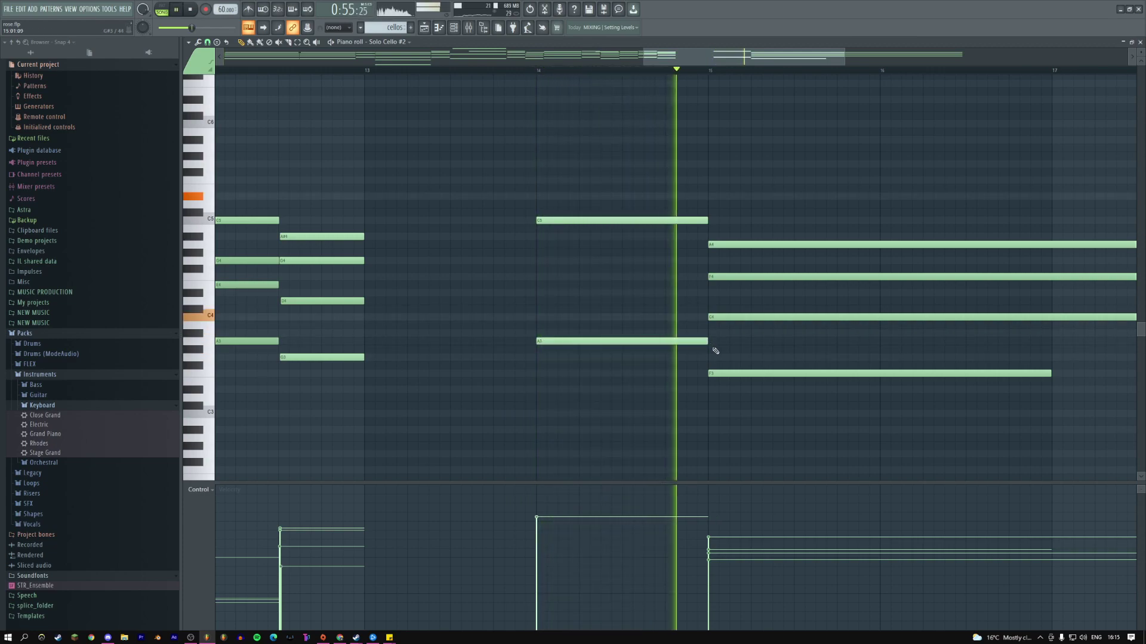
drag(599, 191, 603, 376)
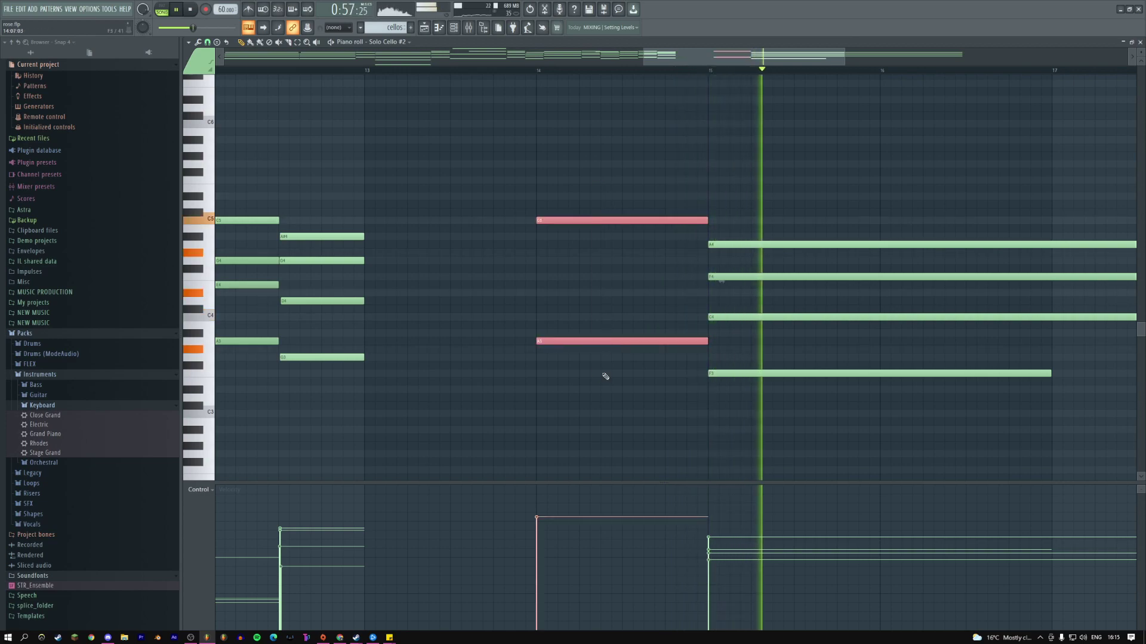
- Mute the cellos track (Track 8) in the arrangement and replay from bar 14
key(F5)
click(225, 223)
key(space)
key(space)
- Create empty Pattern 10, unmute the Track 8 cellos and replay from bar 14
key(F4)
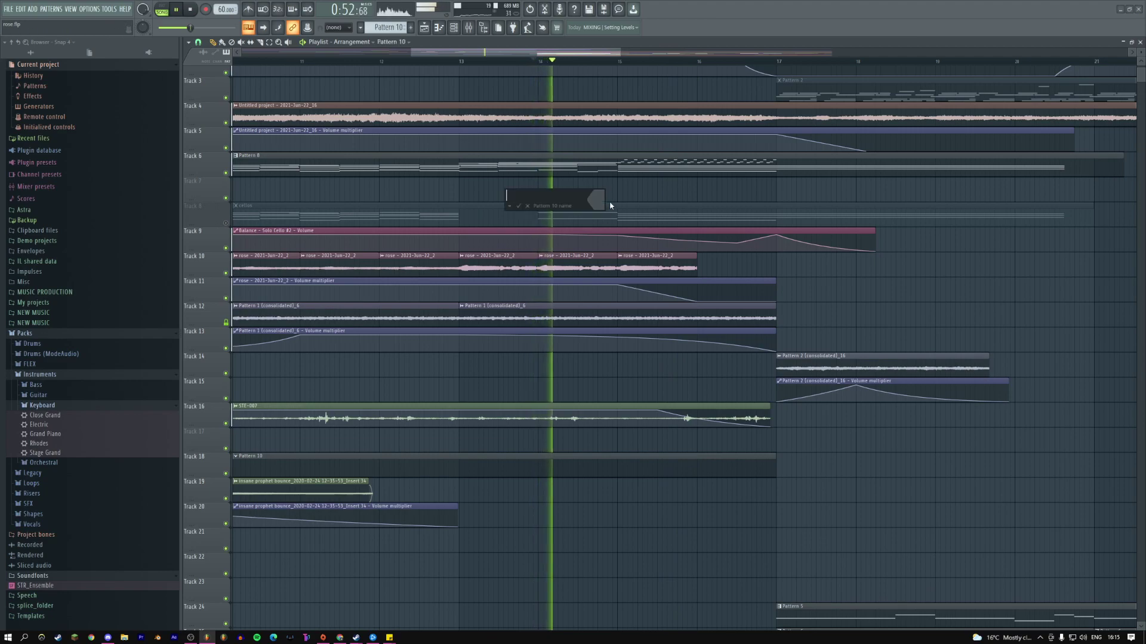
click(621, 192)
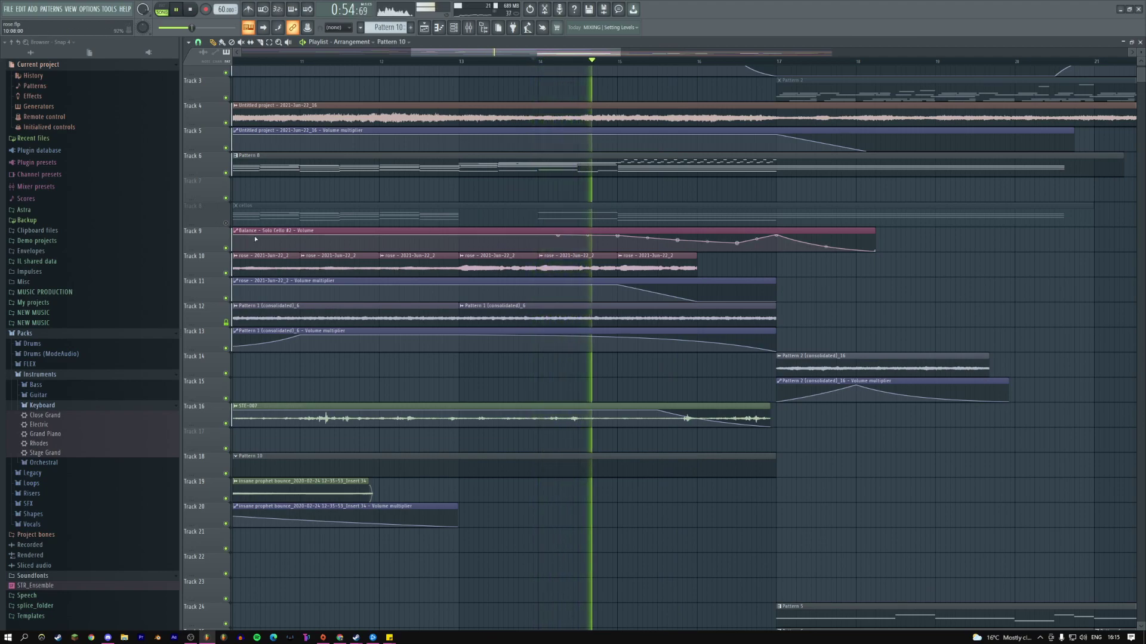
key(space)
click(227, 223)
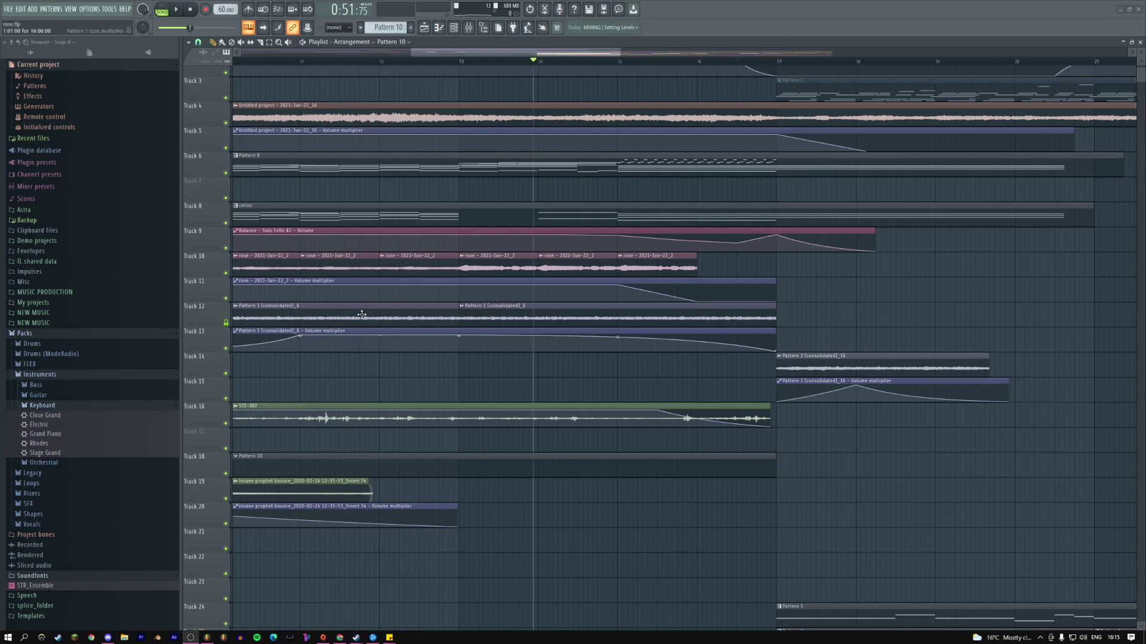
key(space)
- Shorten the bar-14 C5/A3 cello chord and lower the trailing short note to B3
double_click(550, 215)
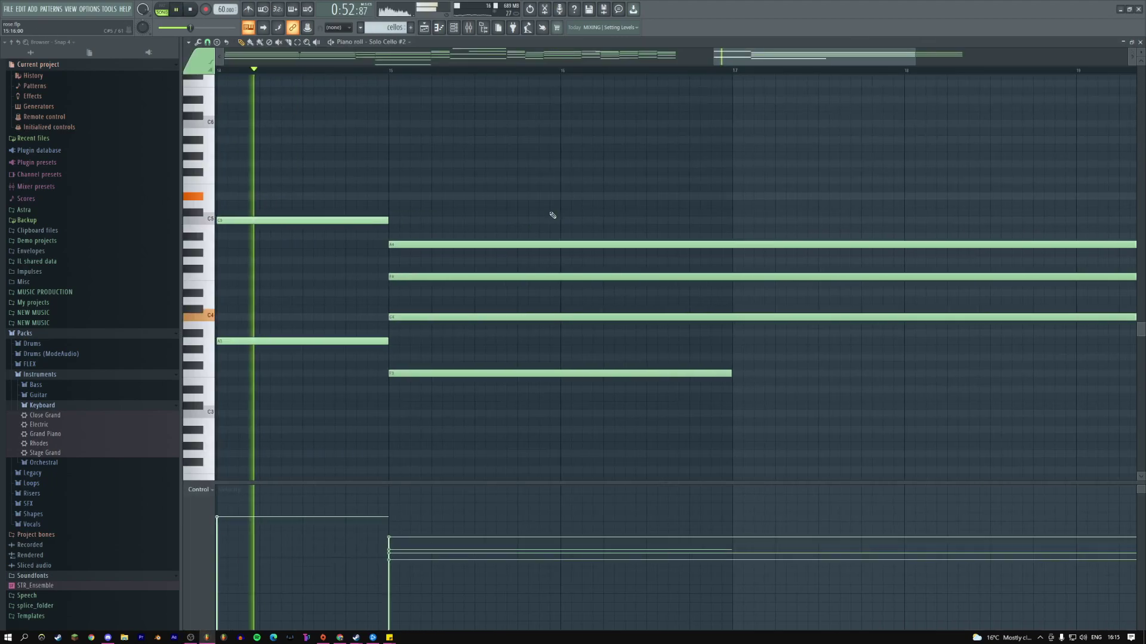
ctrl+drag(520, 217, 526, 411)
key(space)
ctrl+click(538, 307)
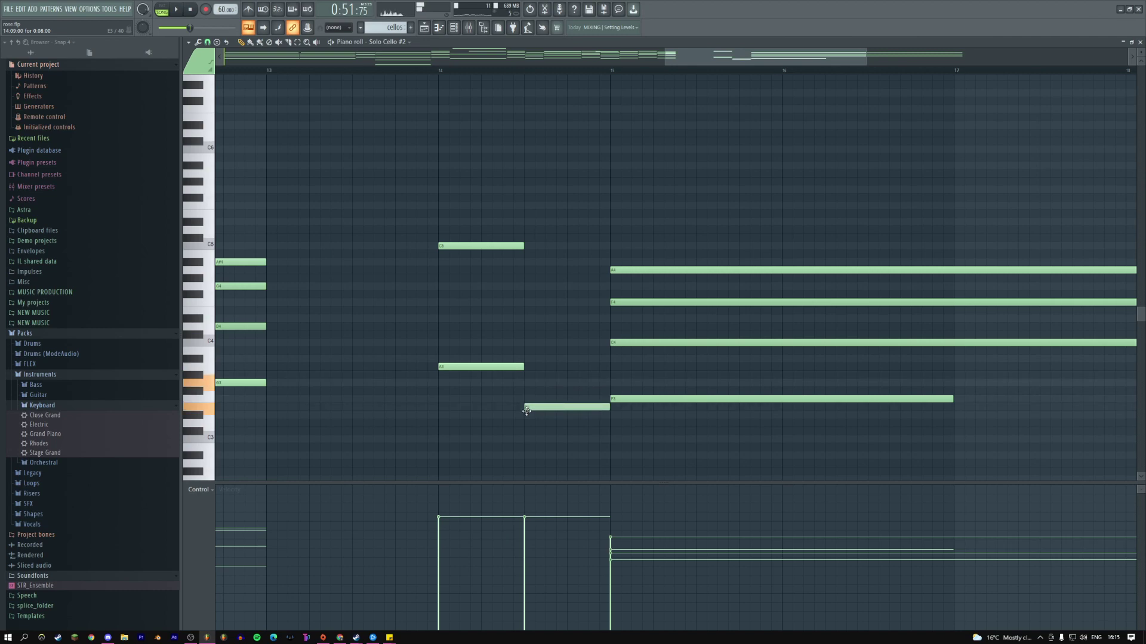
drag(564, 368, 567, 391)
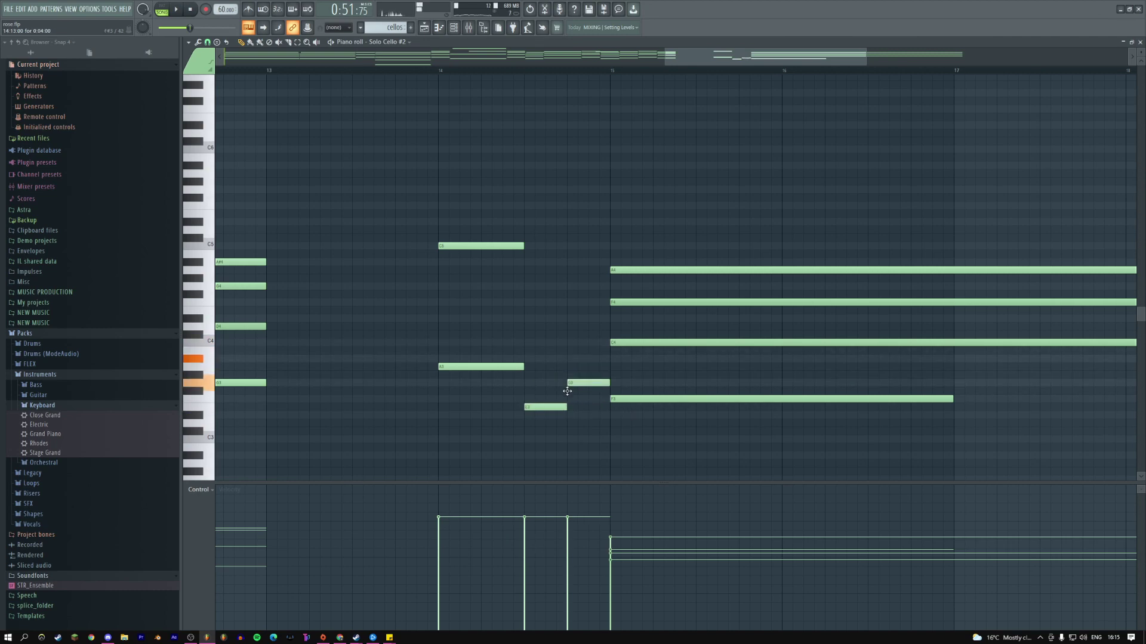
key(space)
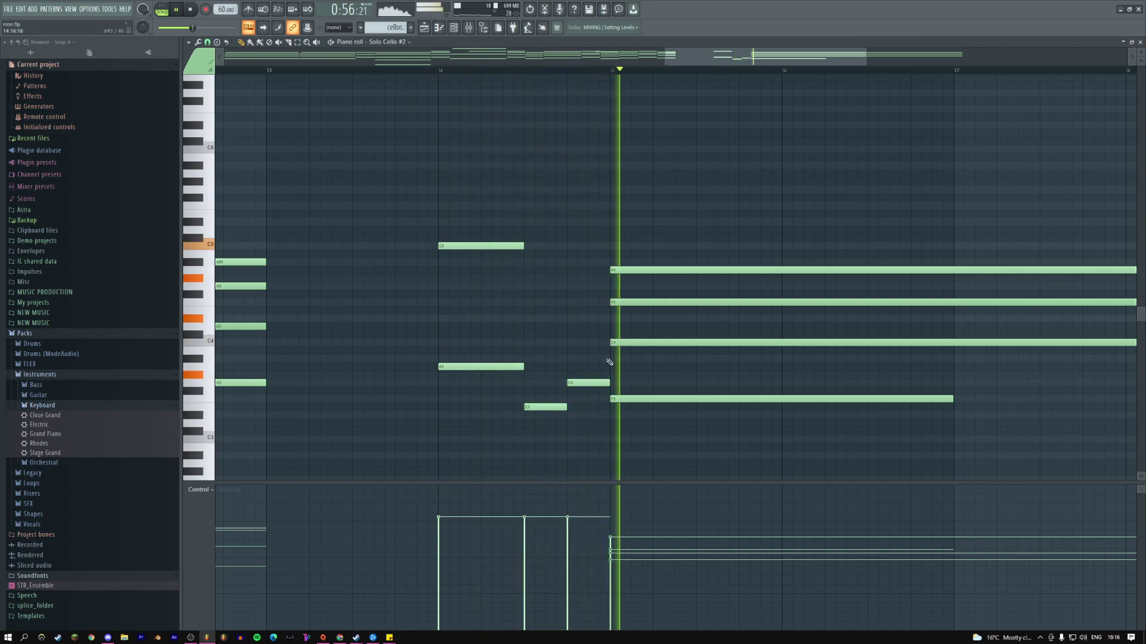
key(space)
key(space)
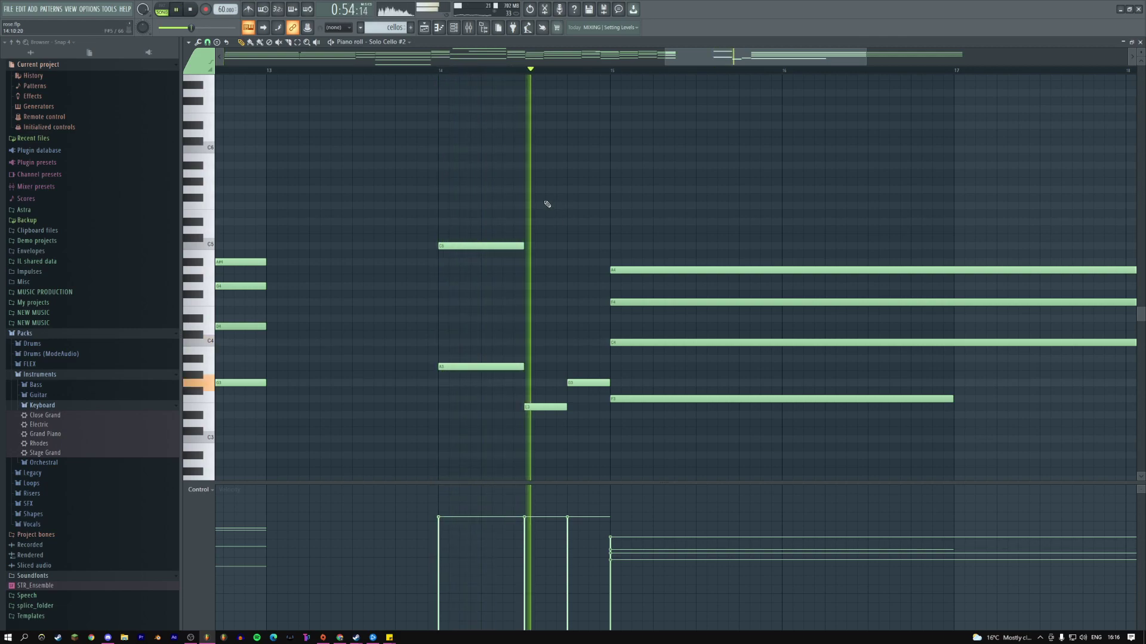
- Copy the four bar-14 cello notes and return to the playlist
key(space)
drag(472, 225, 582, 427)
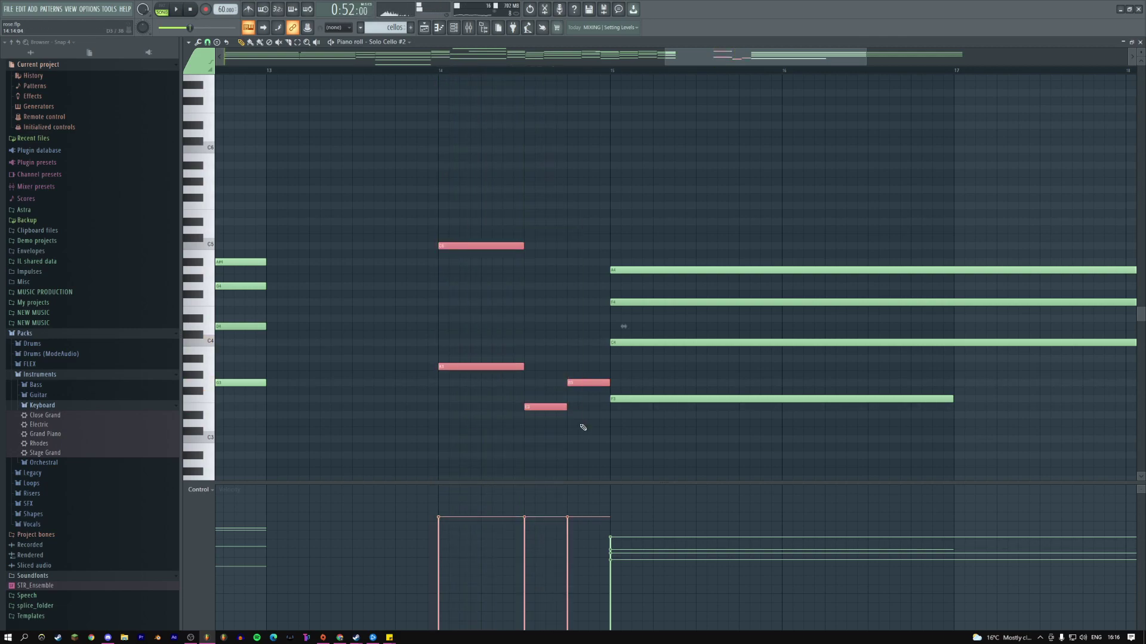
key(F5)
key(space)
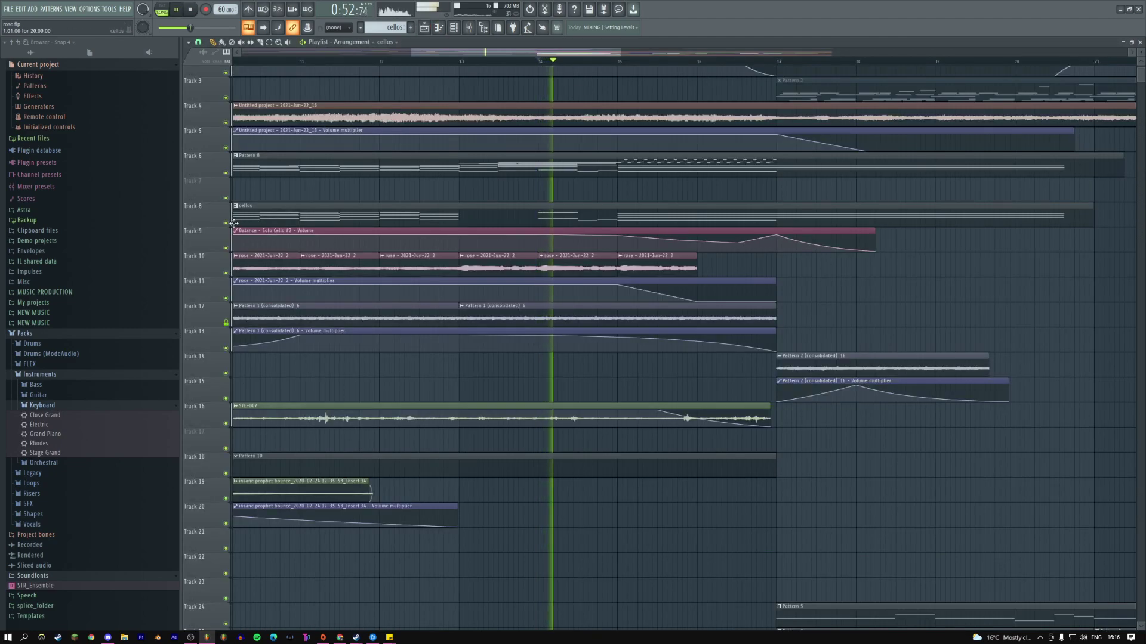
- Paint a Pattern 10 clip on Track 7 and paste the four cello notes into Solo Cello #2
key(space)
key(F4)
key(Return)
click(533, 197)
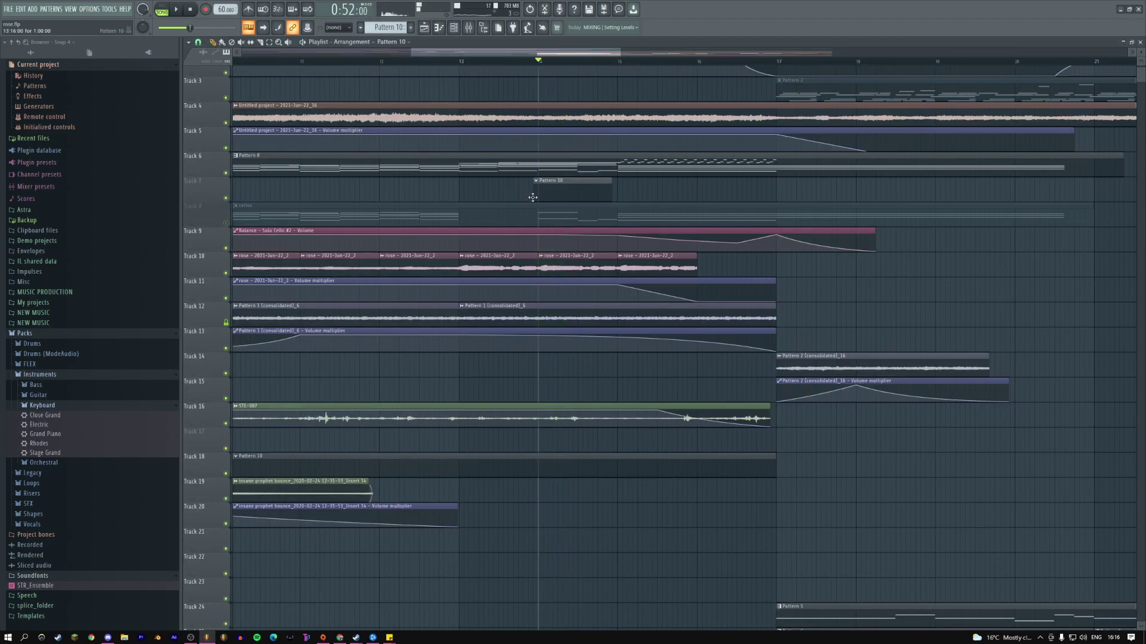
double_click(538, 196)
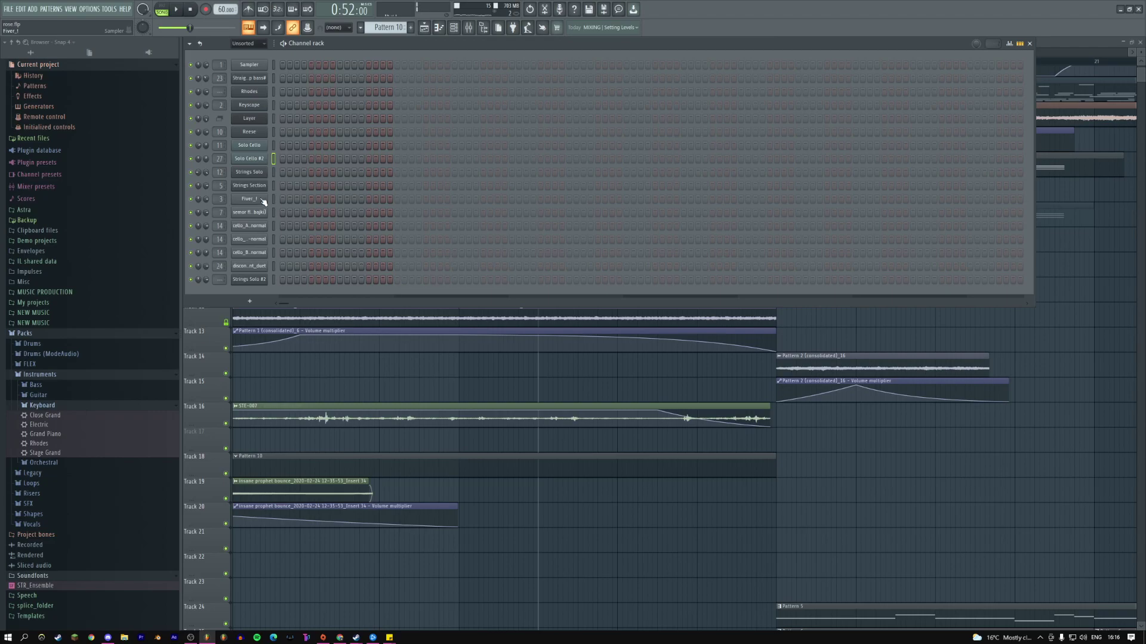
key(F7)
ctrl+right_click(390, 270)
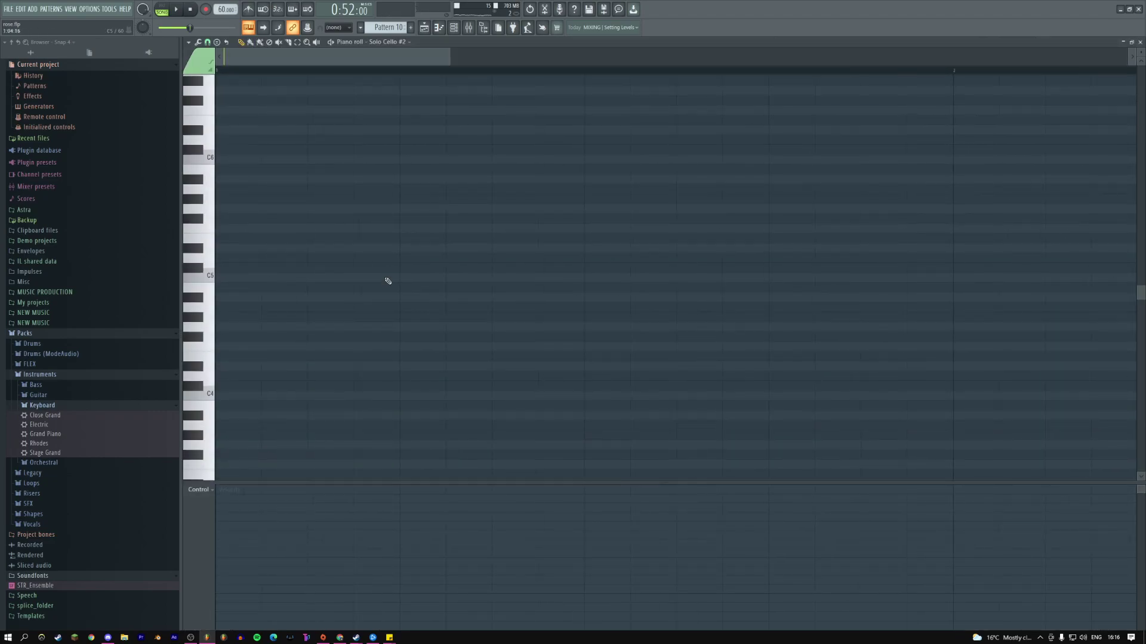
key(ctrl+v)
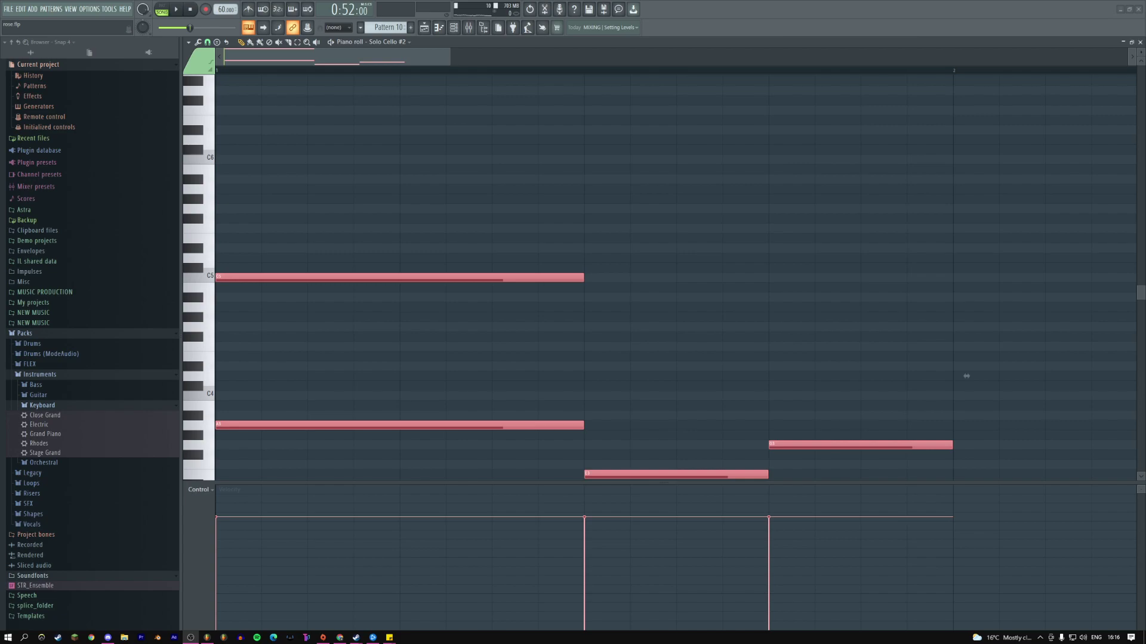
- Tweet 'Making orchestral/ambient moosic, come watch :))' with the Twitch stream link, then return to FL Studio
click(340, 638)
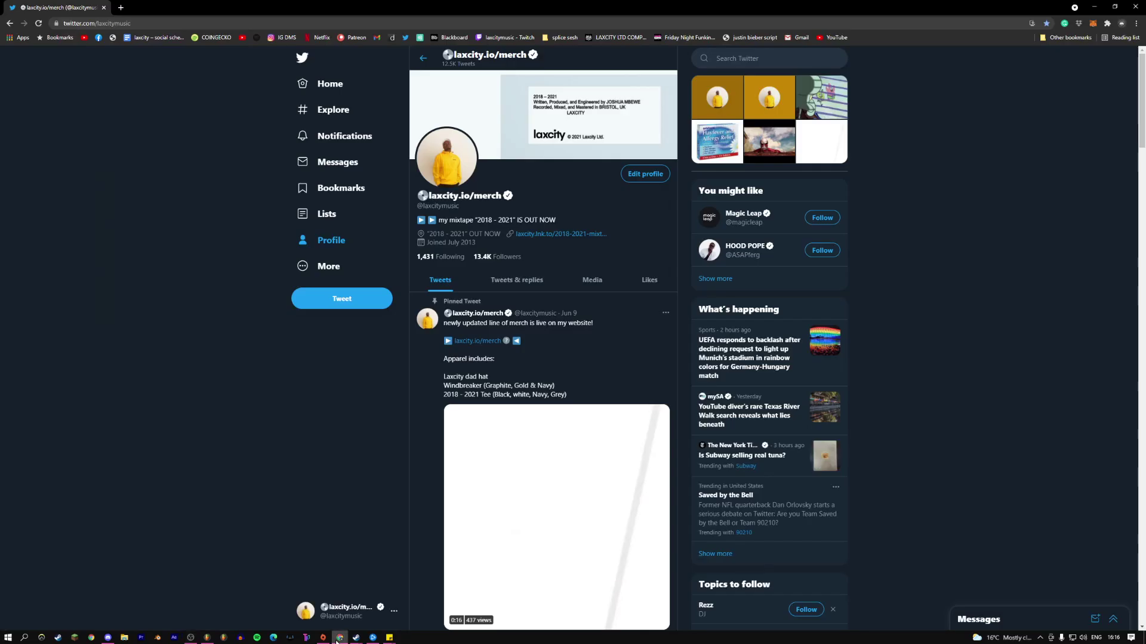
click(358, 300)
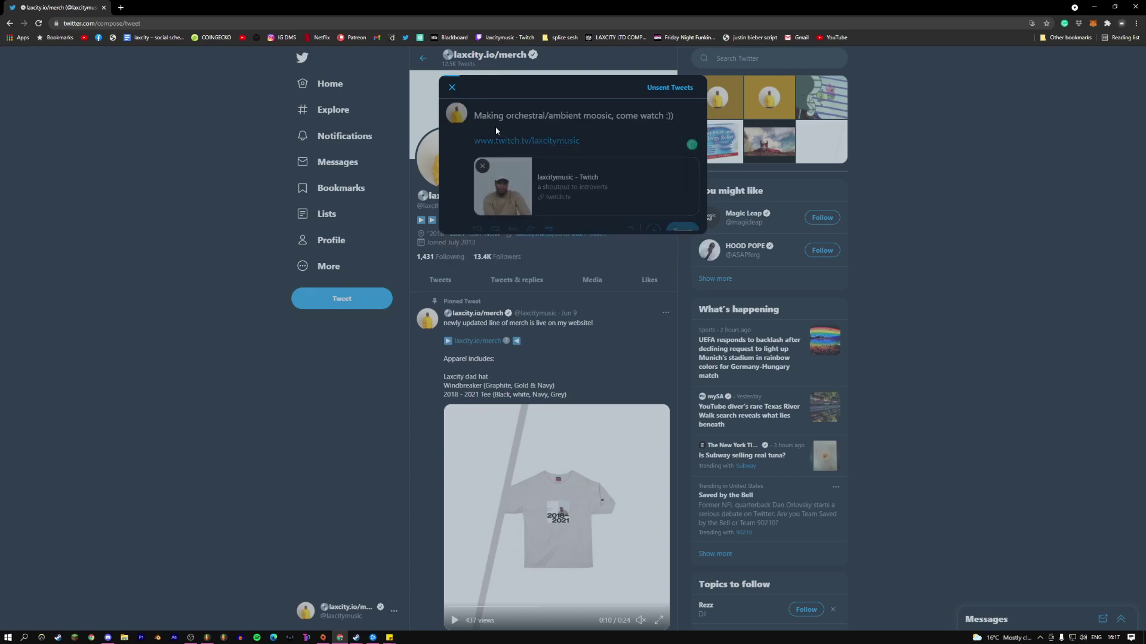
key(alt+Tab)
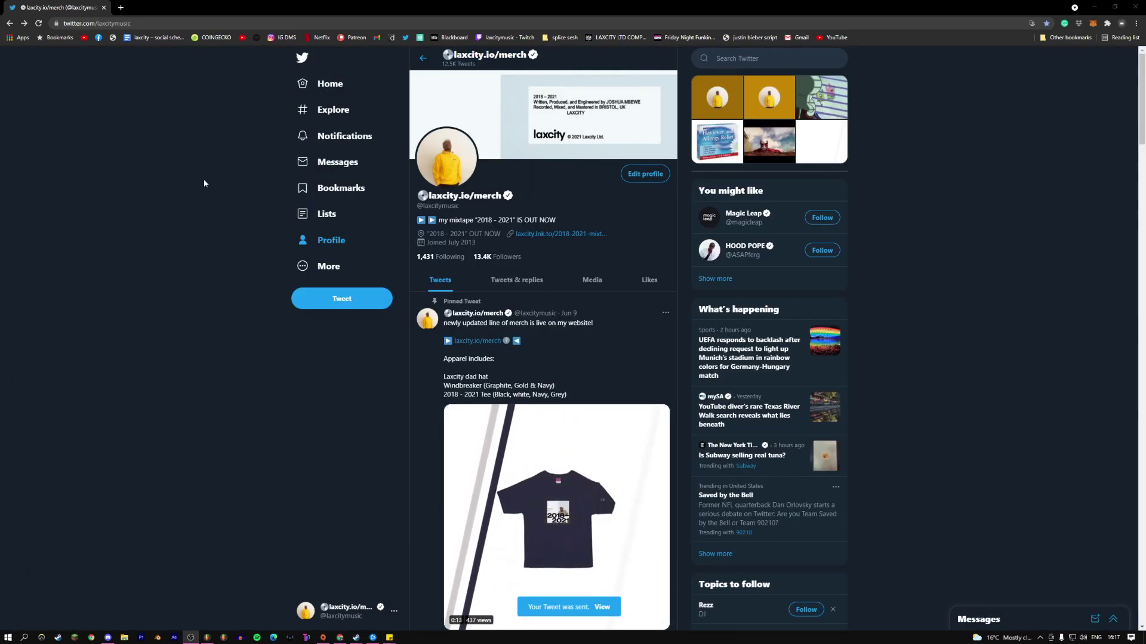
key(alt+Tab)
key(Tab)
- Play Pattern 10's cello phrase and clear the note and time selections
drag(453, 56, 1071, 84)
scroll(616, 181, down, 6)
click(189, 10)
key(space)
scroll(390, 302, up, 3)
key(space)
key(ctrl+d)
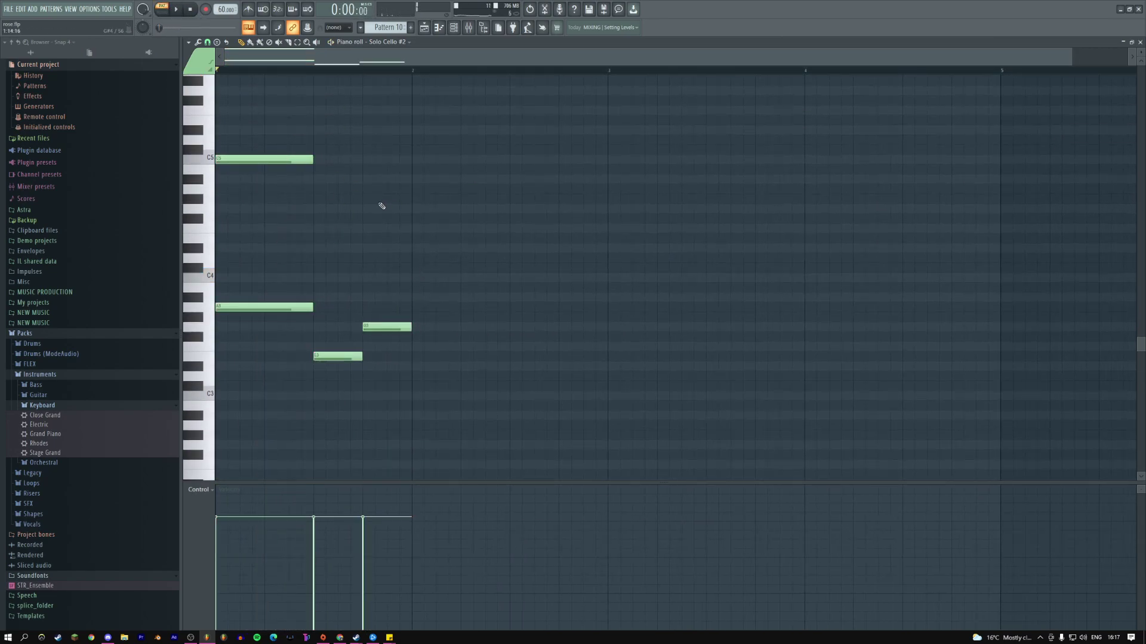
key(ctrl+a)
click(362, 308)
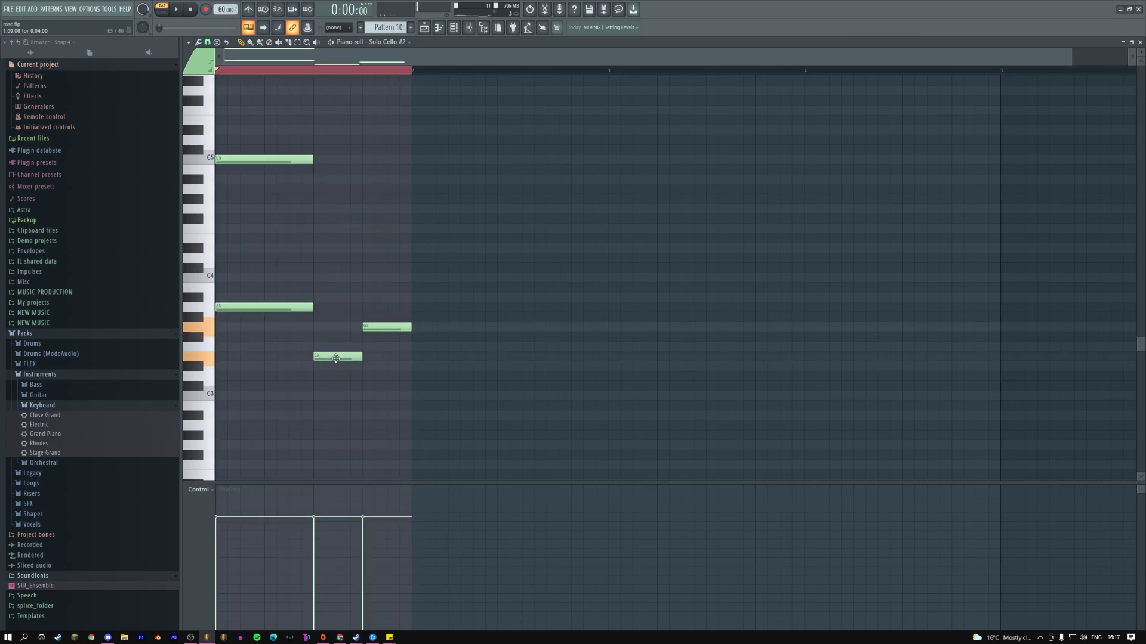
click(329, 69)
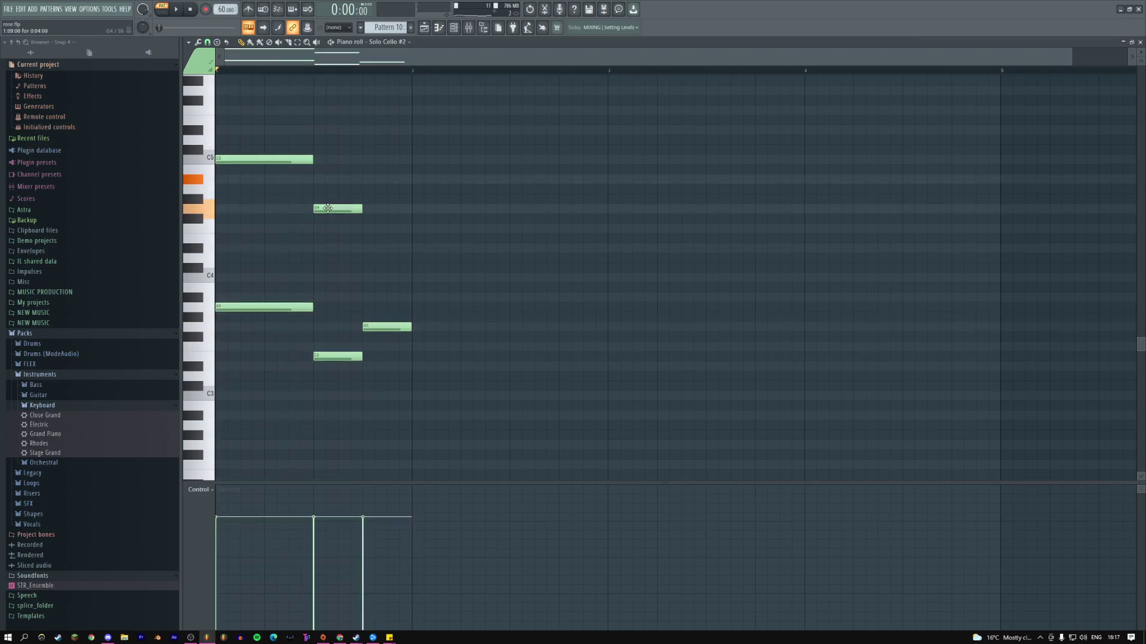
- Add a B4 note after the first chord and an E4 to the second chord
click(368, 168)
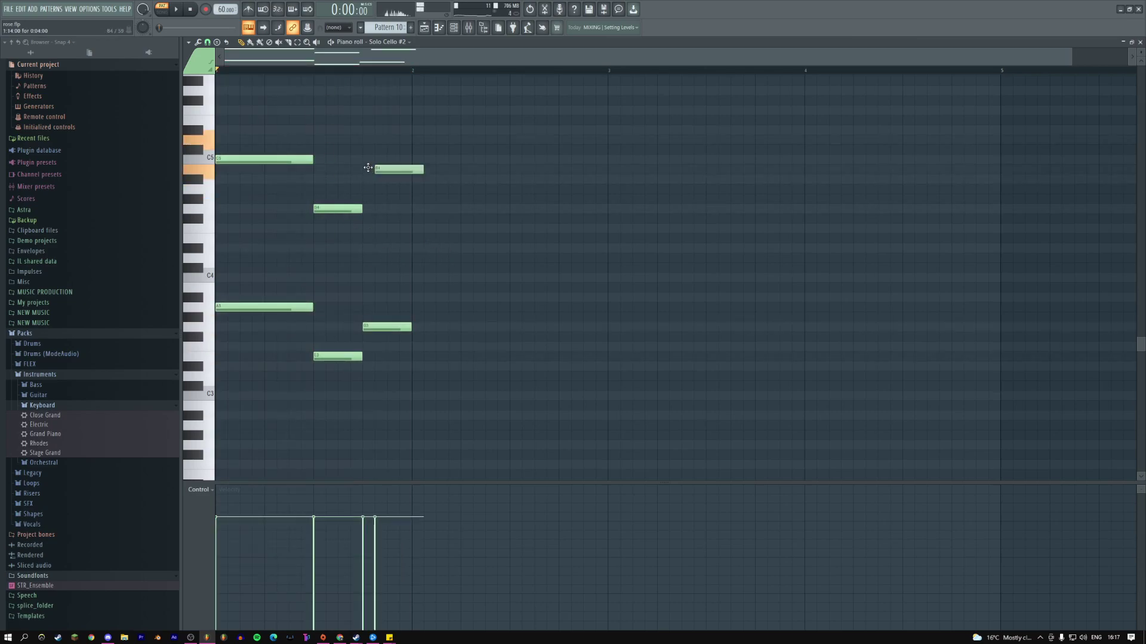
click(318, 70)
key(space)
key(space)
click(324, 250)
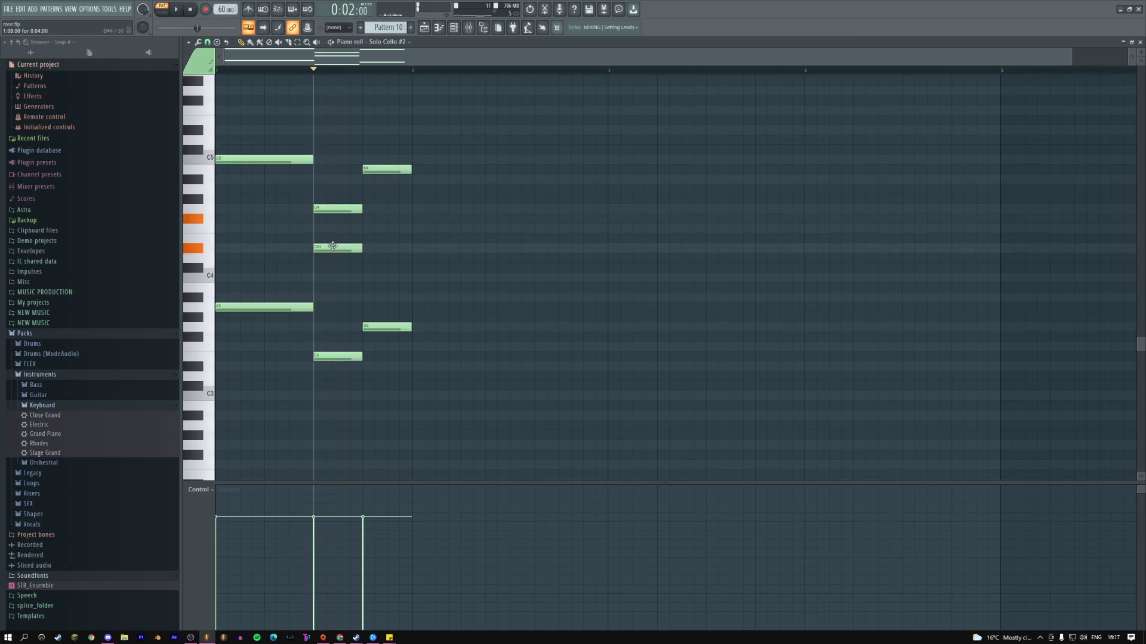
drag(332, 246, 332, 237)
key(space)
key(space)
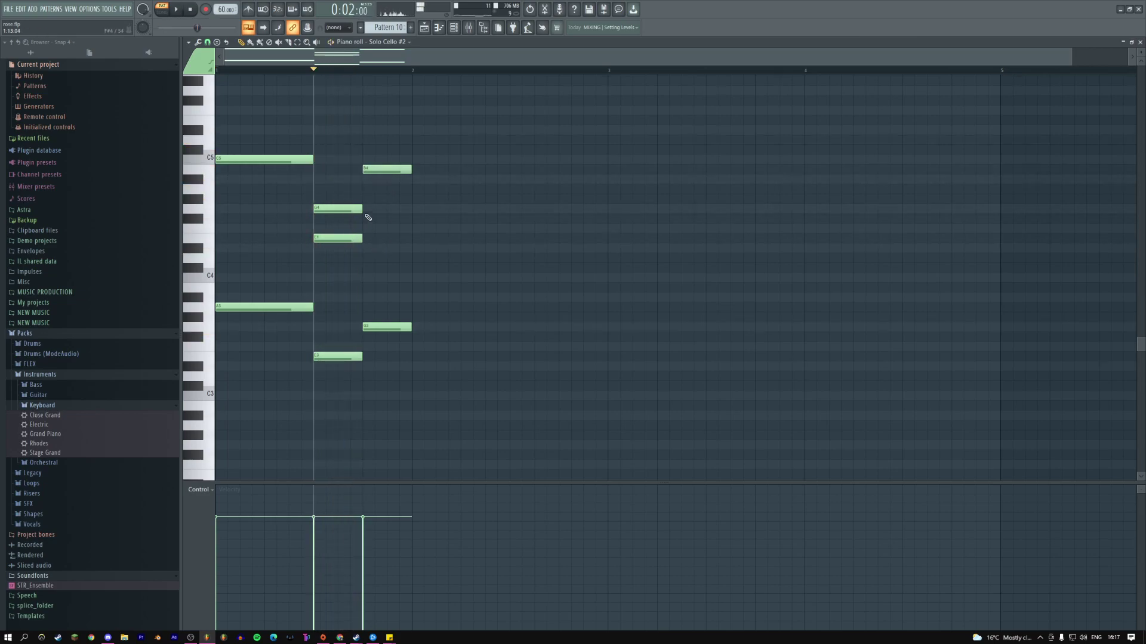
key(space)
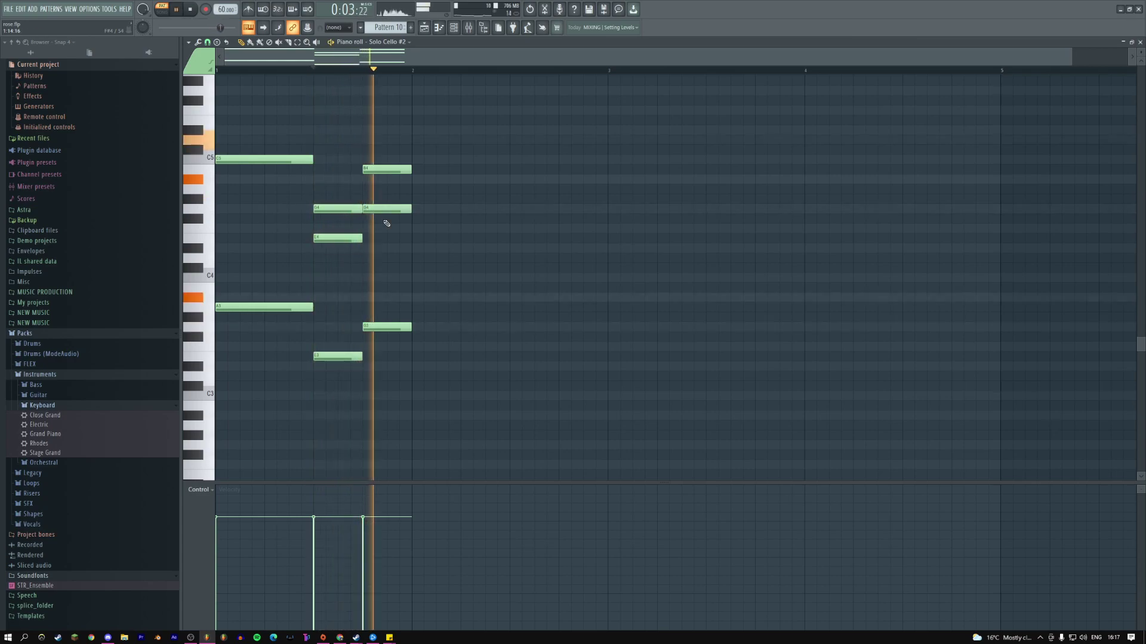
key(space)
- Move the third chord's G4 lower and add a new G4 to that chord
drag(378, 210, 374, 260)
key(space)
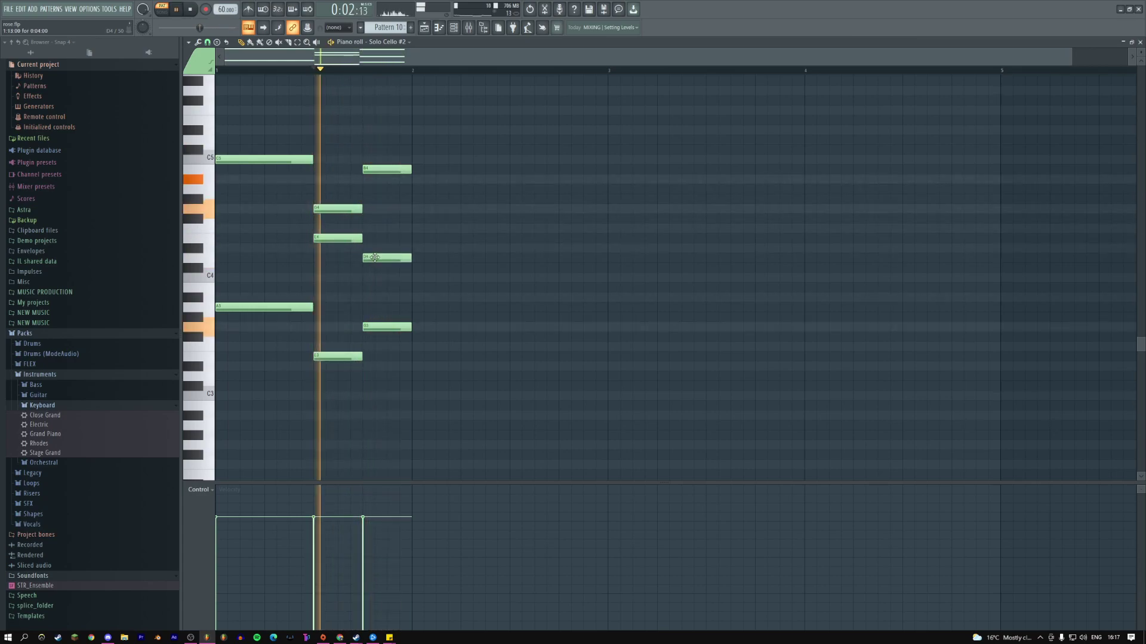
click(374, 209)
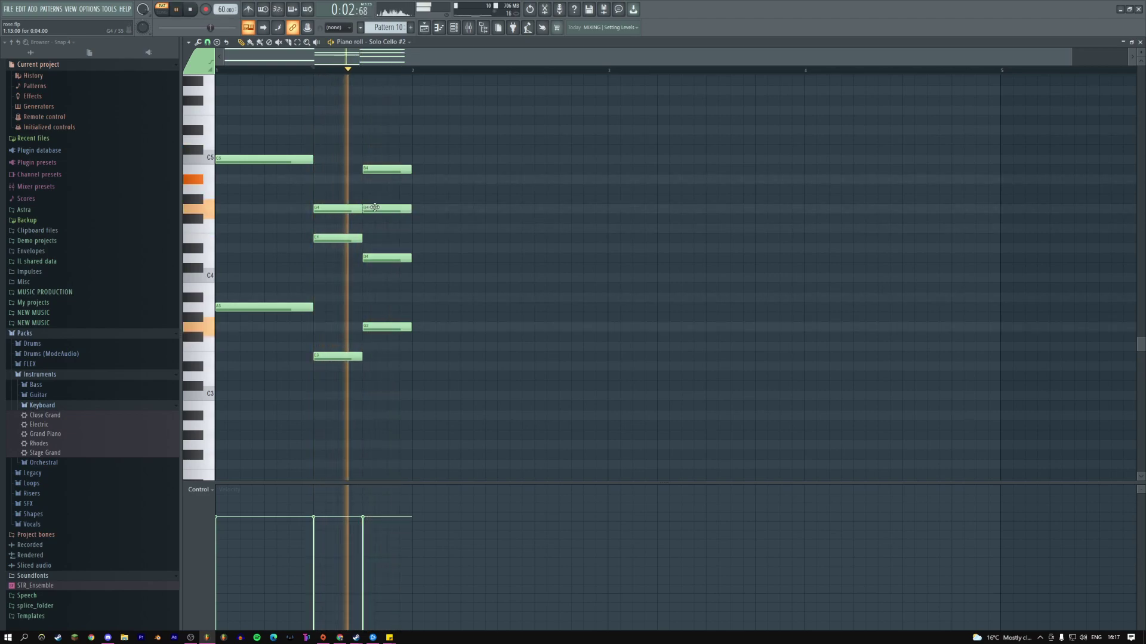
key(space)
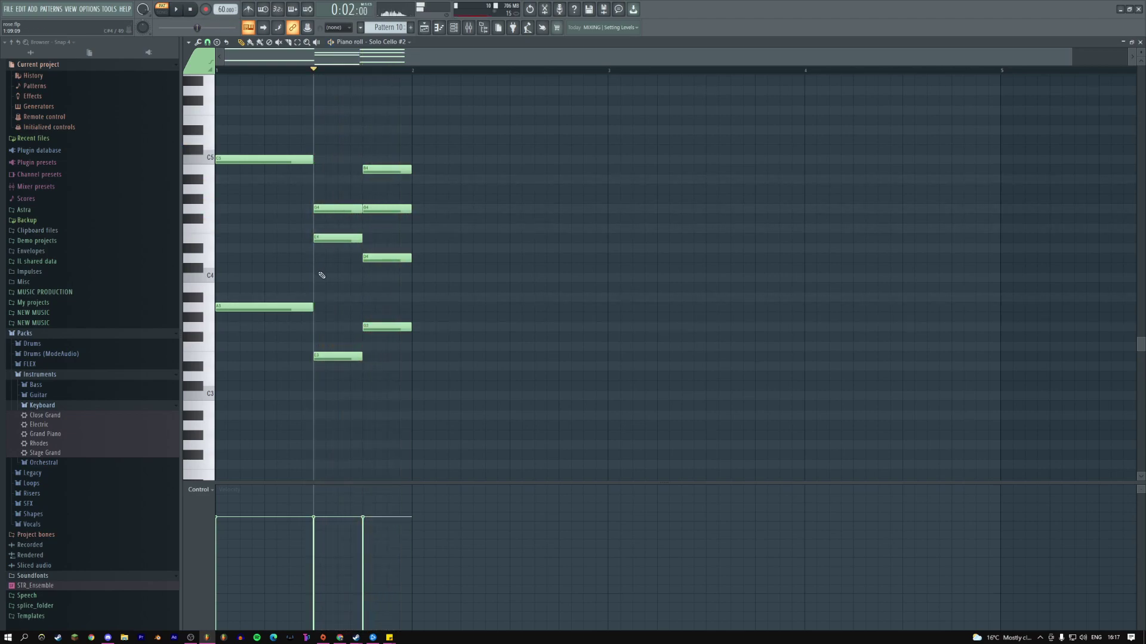
key(space)
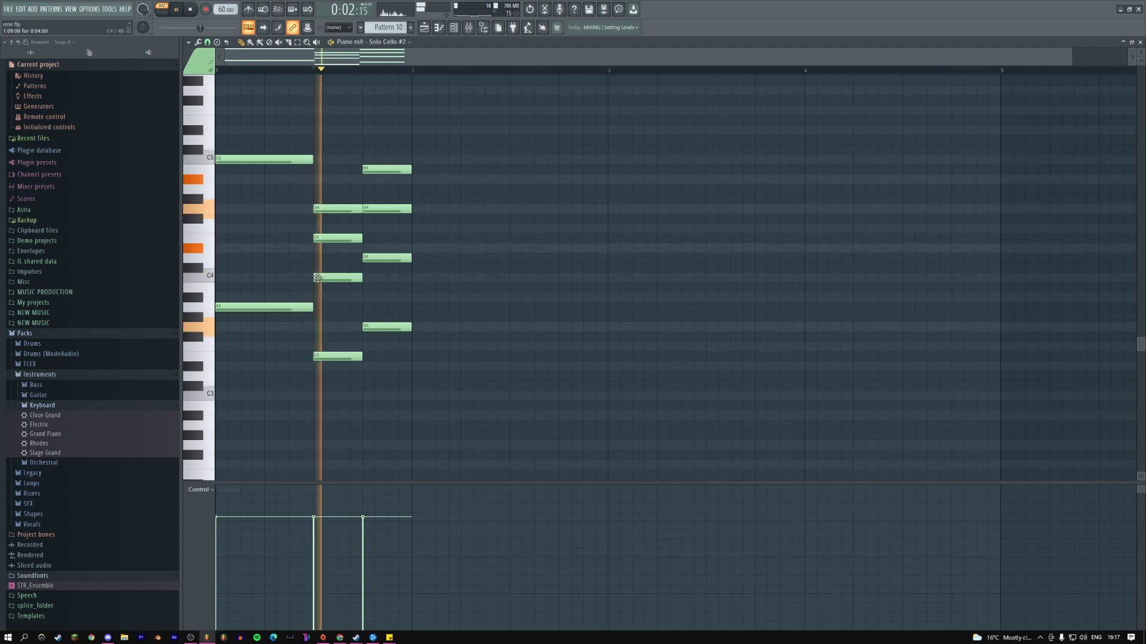
- Add a top note to the middle chord, raised an octave to D#5, then a semitone higher
click(367, 287)
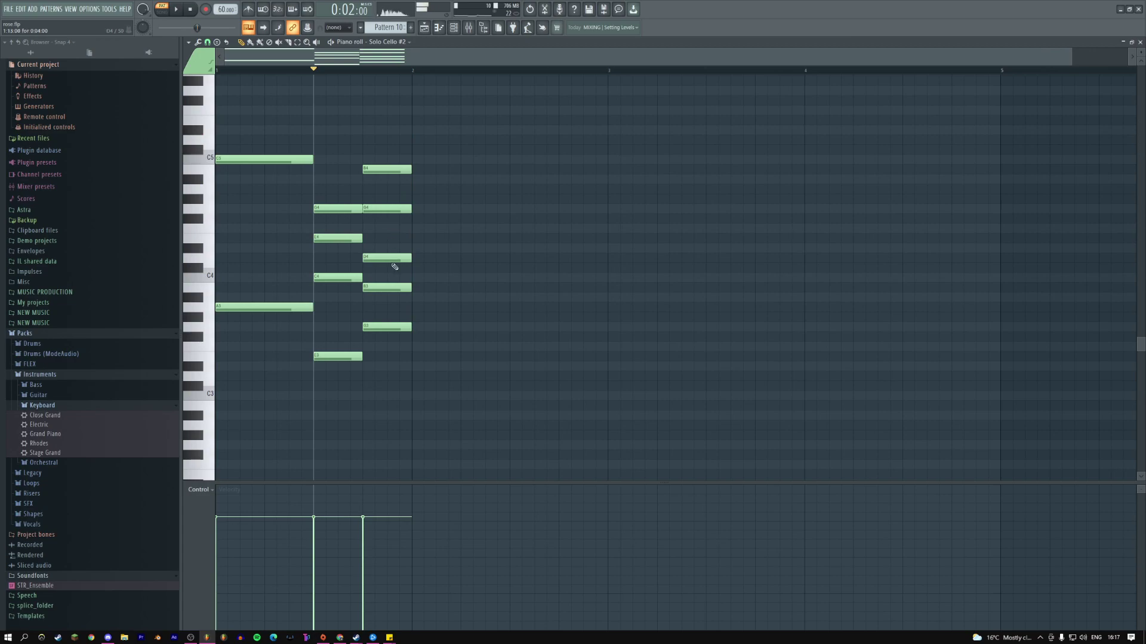
right_click(391, 288)
click(383, 287)
ctrl+click(375, 289)
key(ctrl+Up)
key(shift+Up)
key(shift+Up)
key(shift+Up)
key(shift+Up)
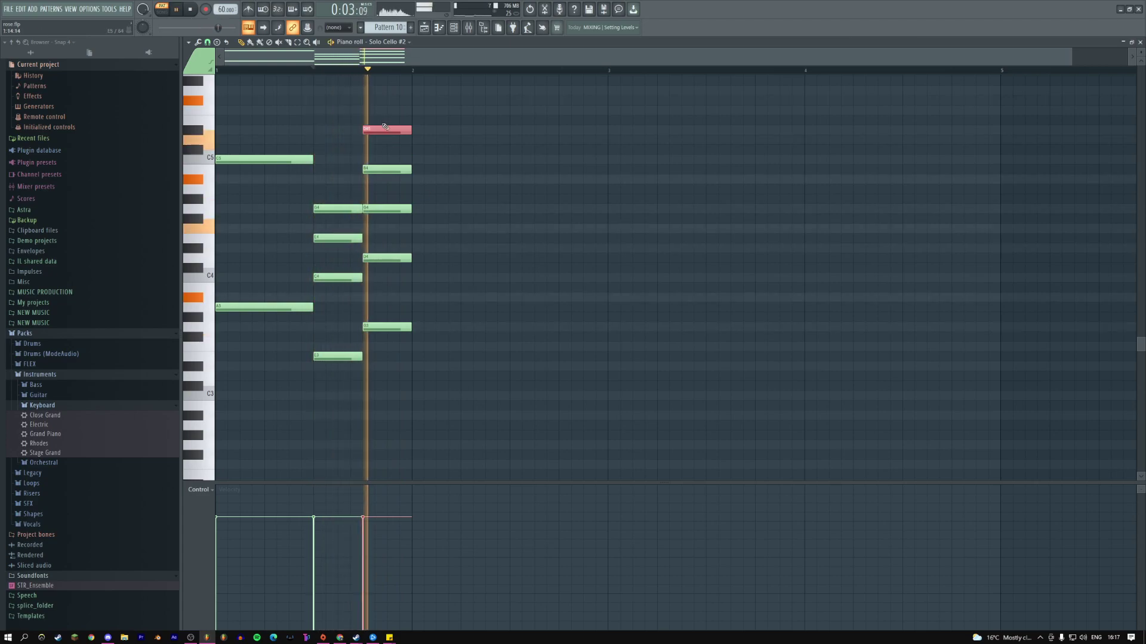
key(space)
drag(393, 127, 375, 118)
key(space)
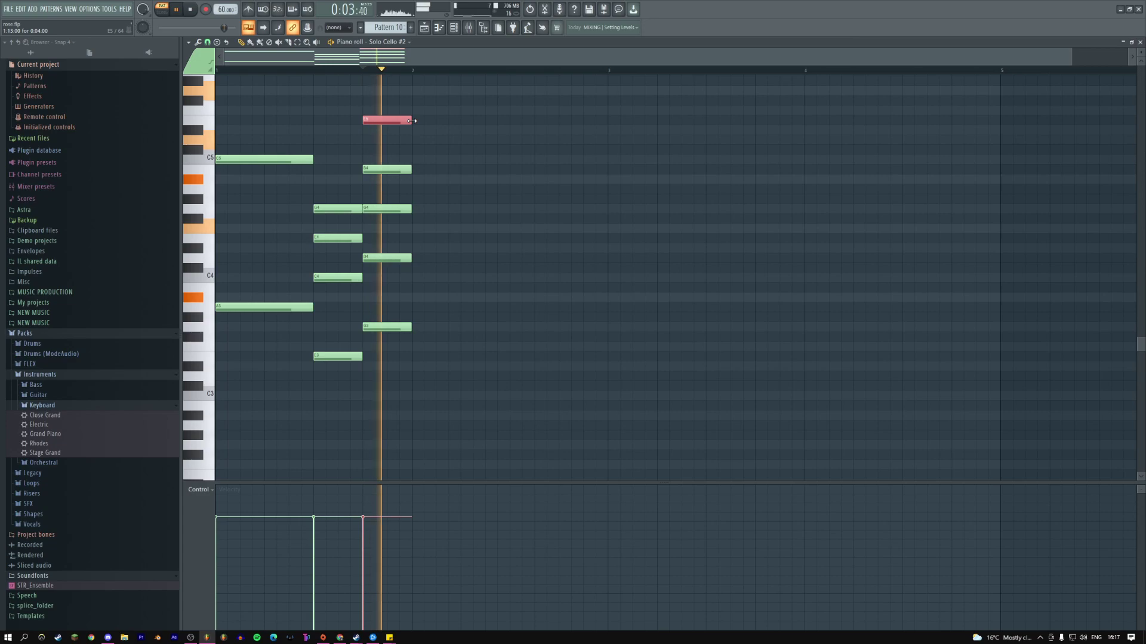
- Delete two inner notes of the middle chord while playing from the pattern start
click(219, 71)
key(space)
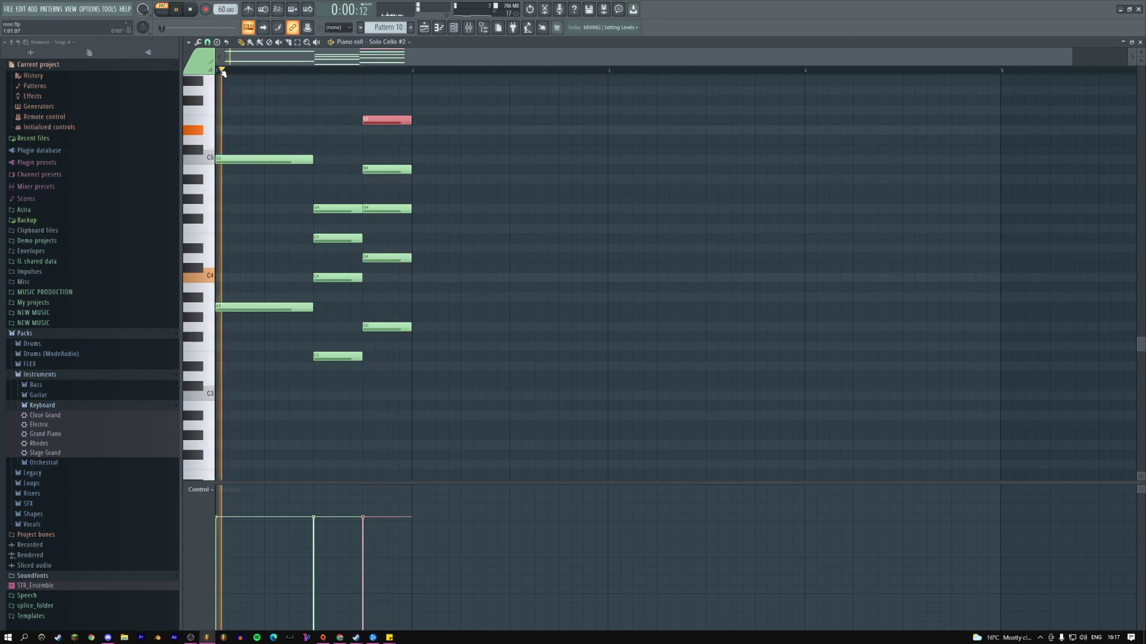
right_click(336, 275)
right_click(335, 240)
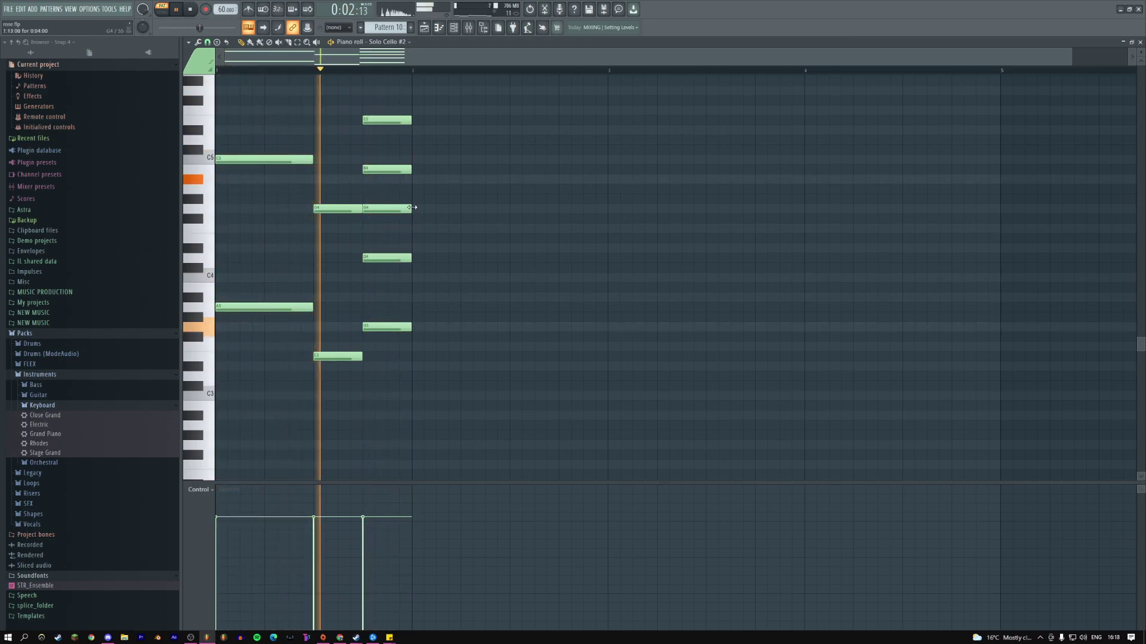
key(space)
- Stretch all notes to end at bar 5 and clone the Solo Cello #2 channel
drag(405, 95, 268, 365)
ctrl+right_click(439, 305)
scroll(494, 277, down, 5)
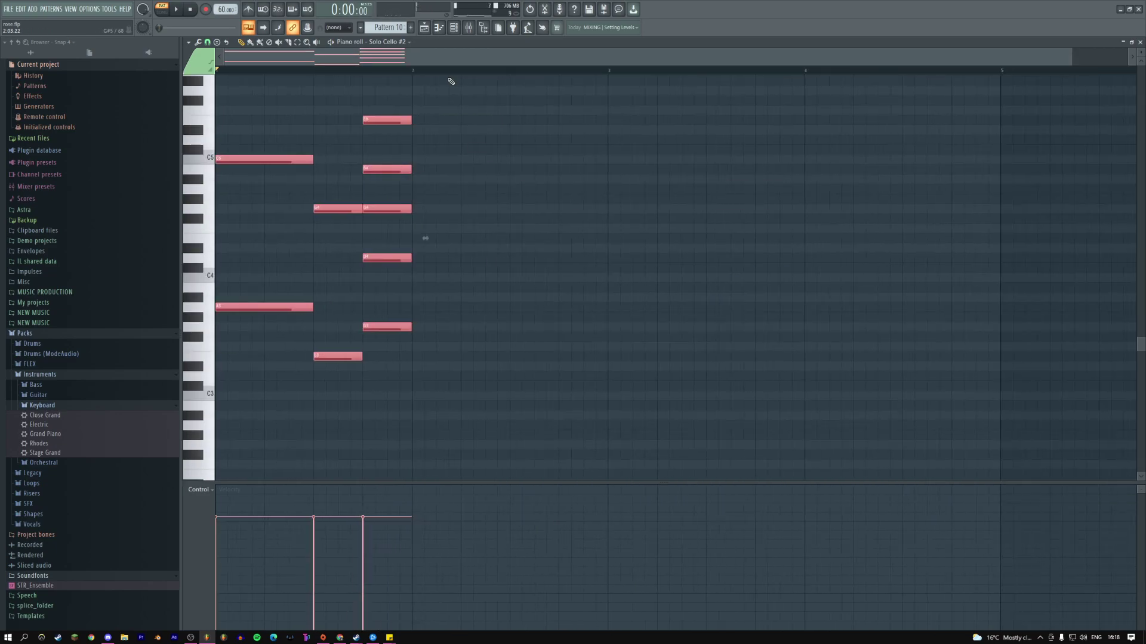
drag(425, 237, 1012, 238)
key(space)
drag(751, 58, 1111, 59)
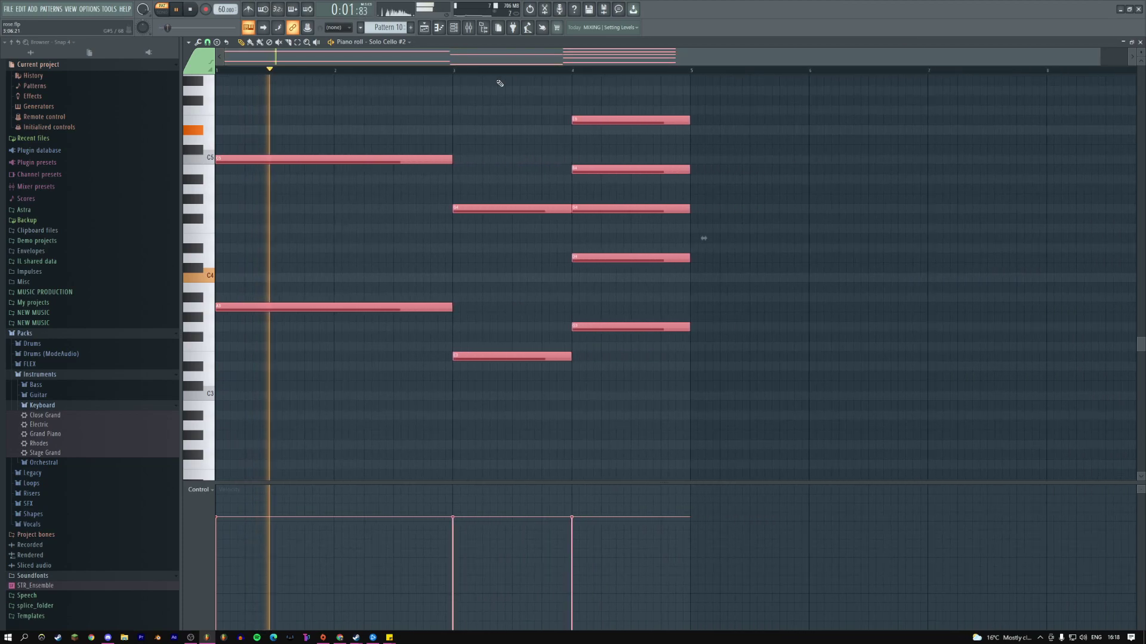
key(F6)
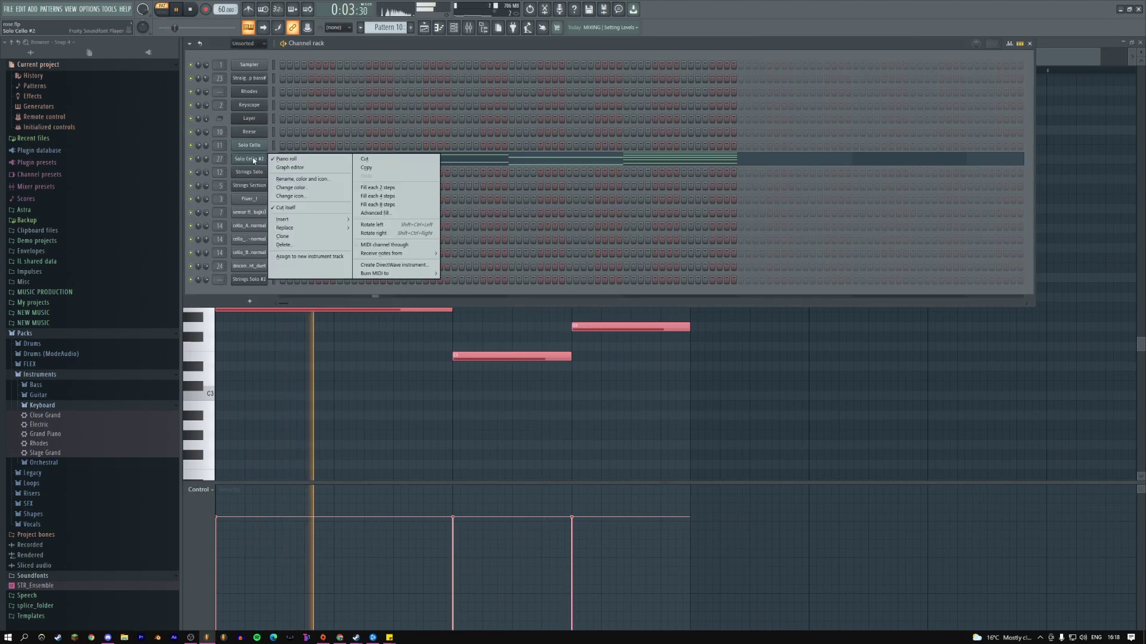
click(282, 236)
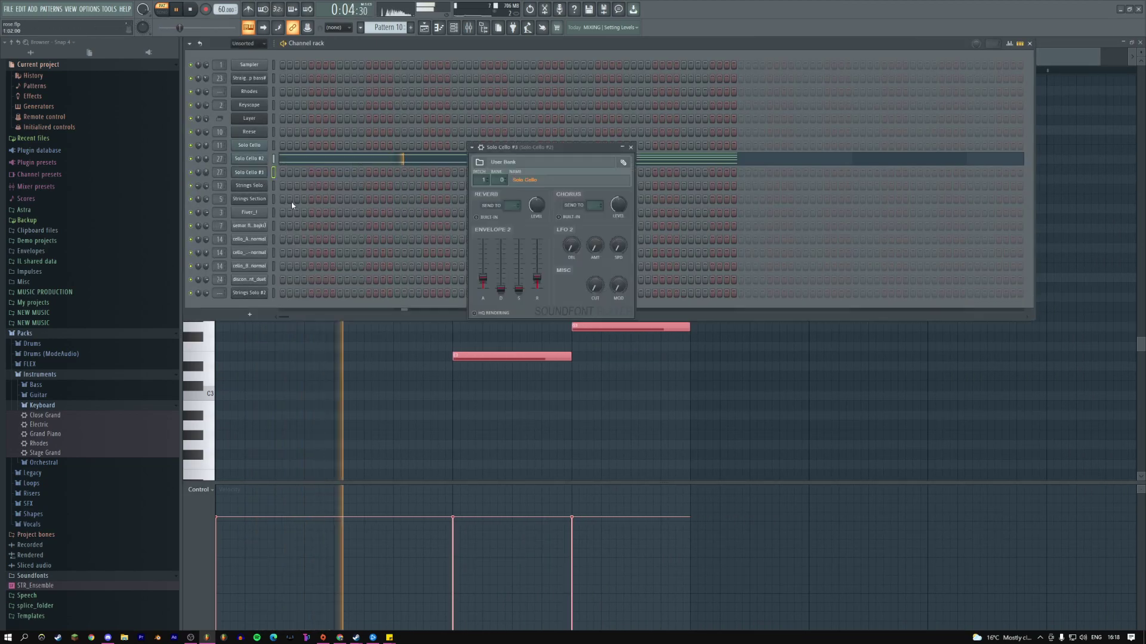
click(273, 173)
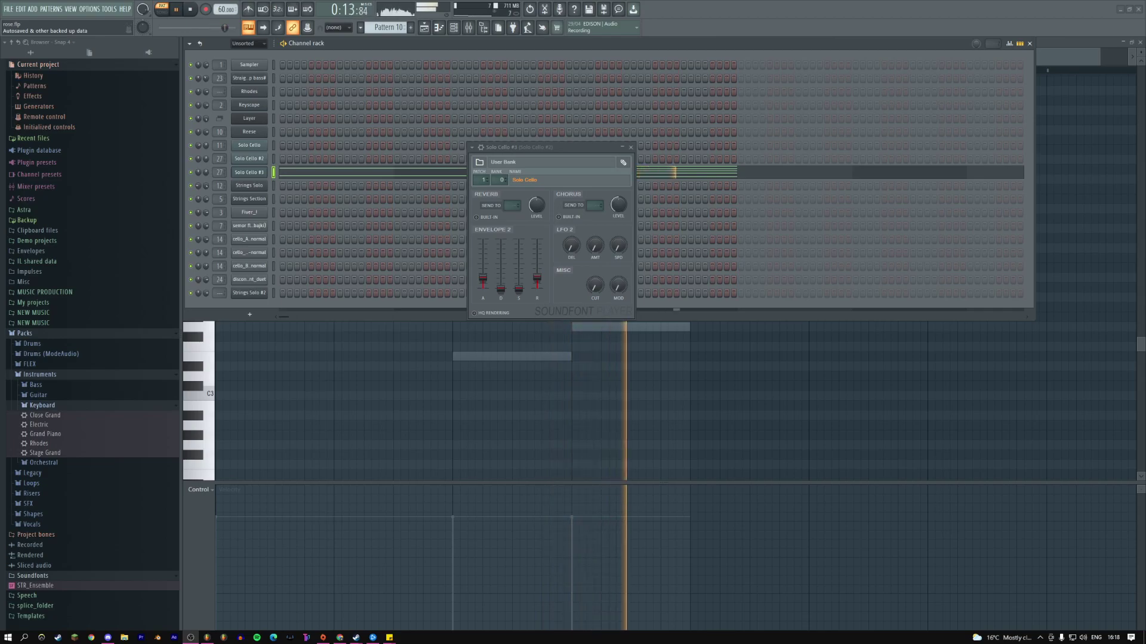
key(space)
drag(522, 151, 452, 162)
key(space)
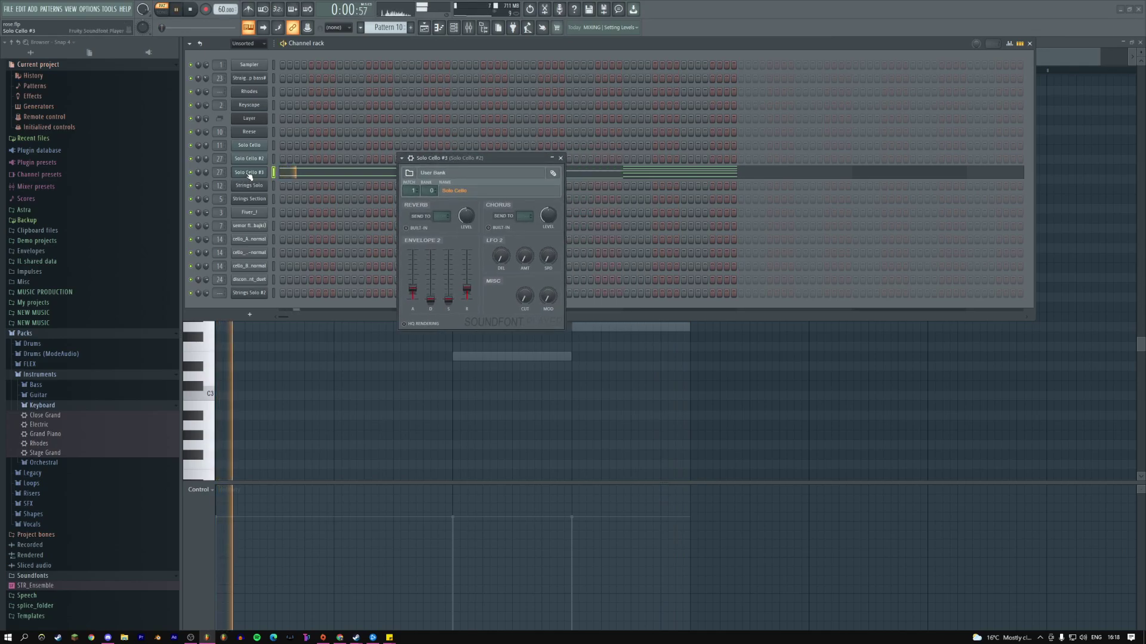
- Audition the 12 String, ARCO-MARCATO and Dark Celli SoundFonts on the cloned cello channel
key(space)
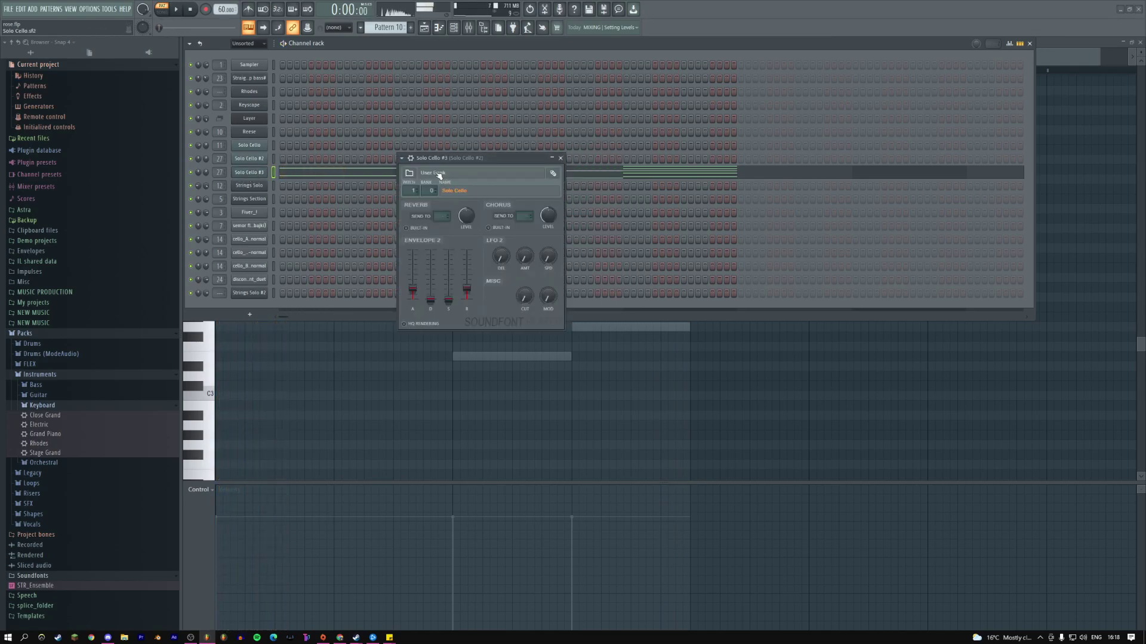
click(410, 174)
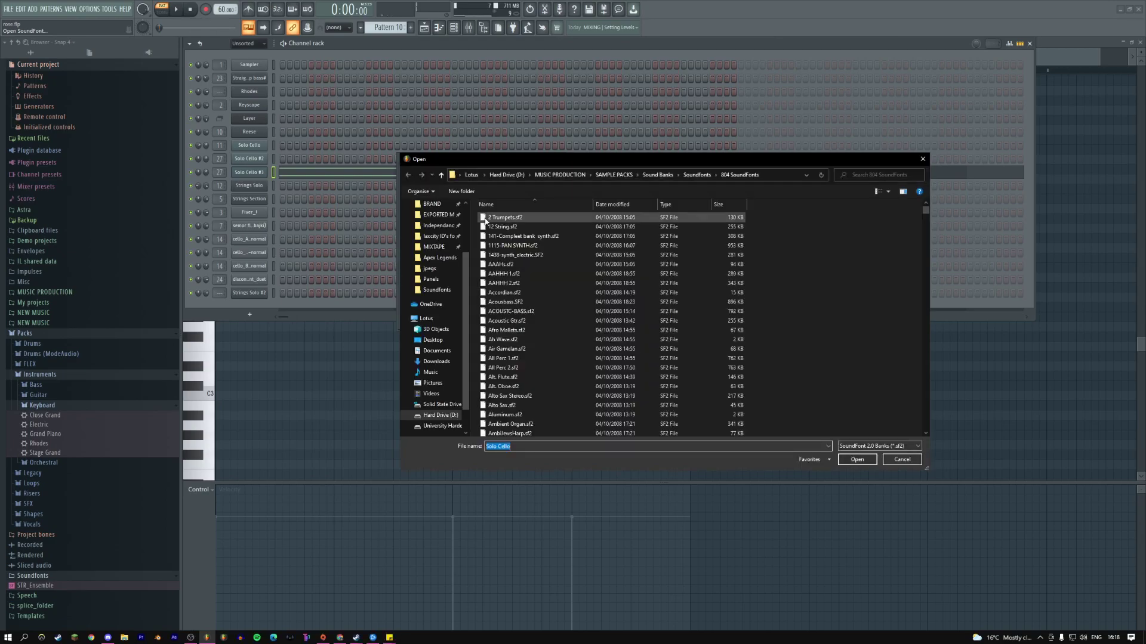
double_click(506, 227)
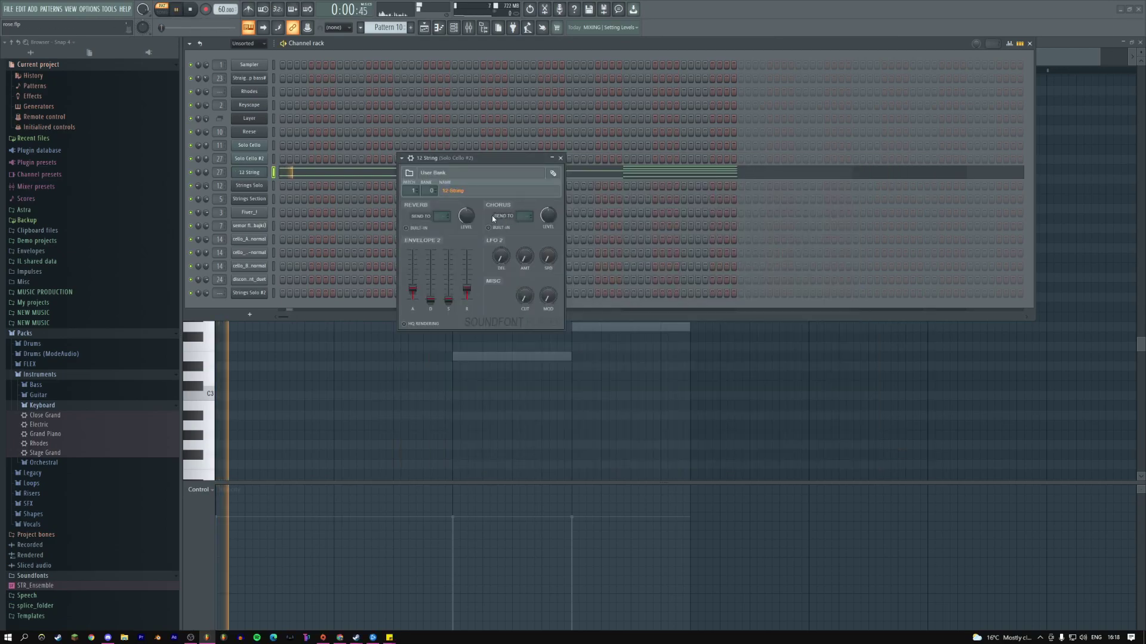
click(409, 174)
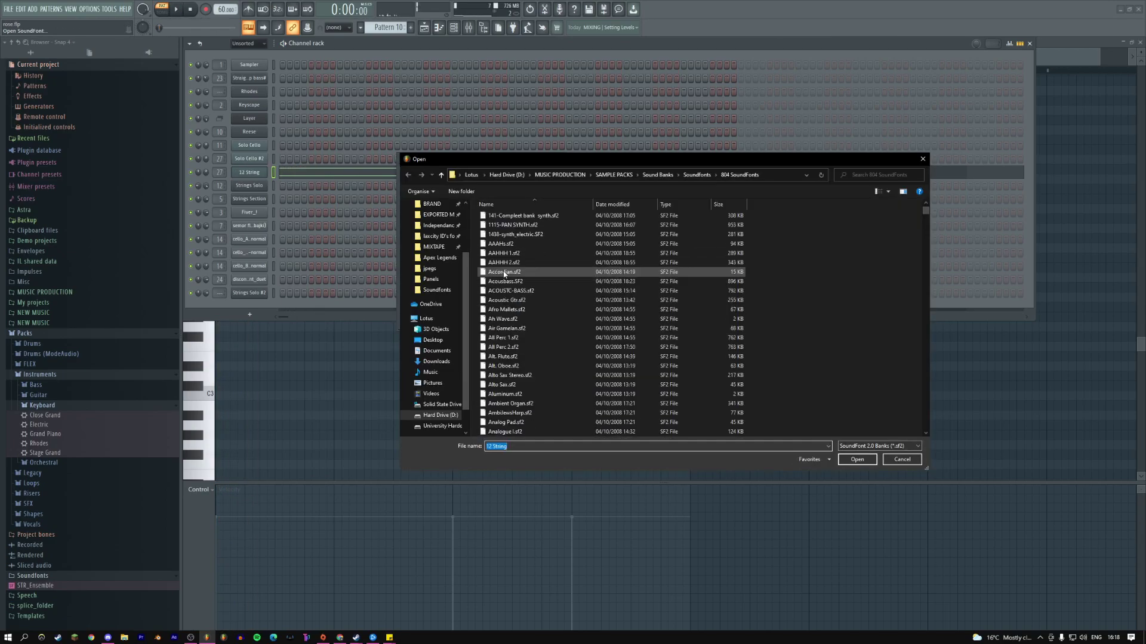
scroll(495, 376, down, 6)
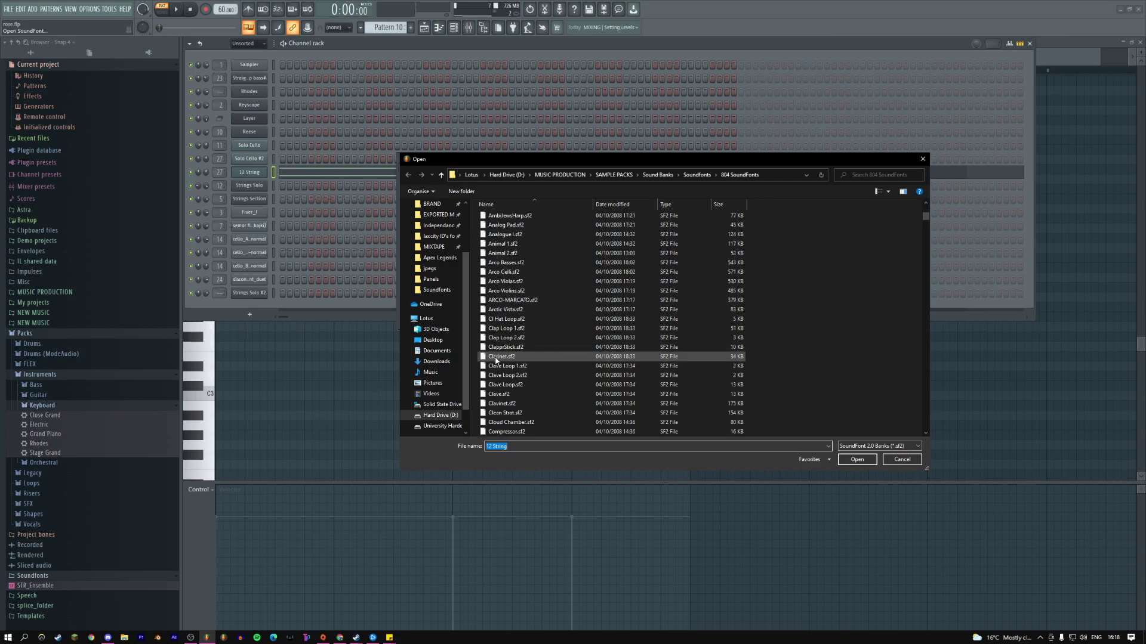
double_click(500, 300)
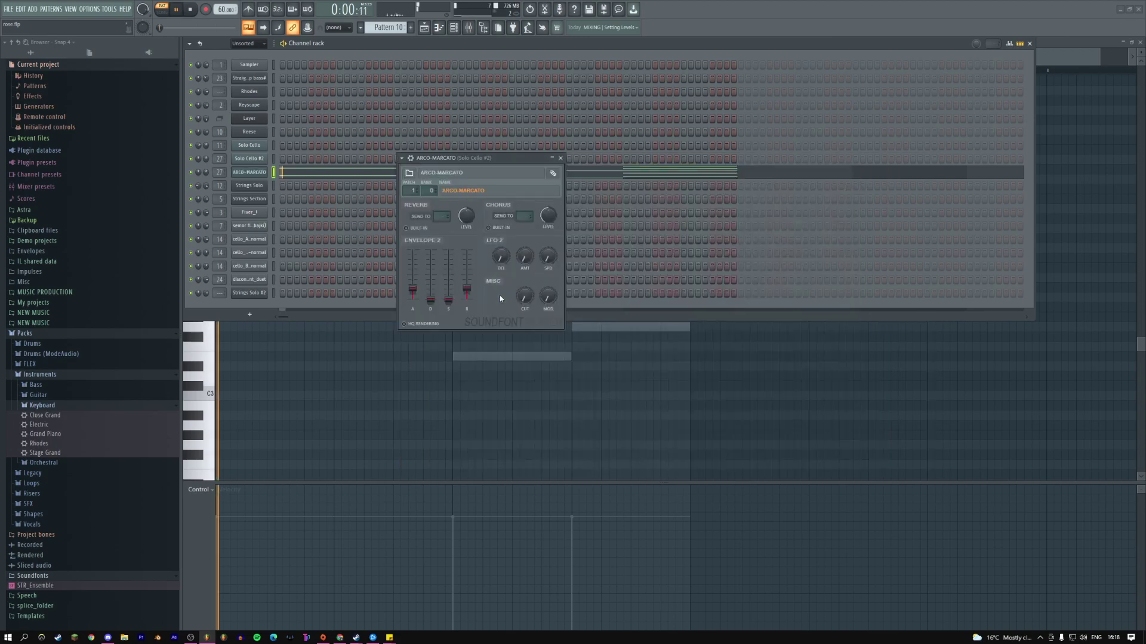
click(410, 174)
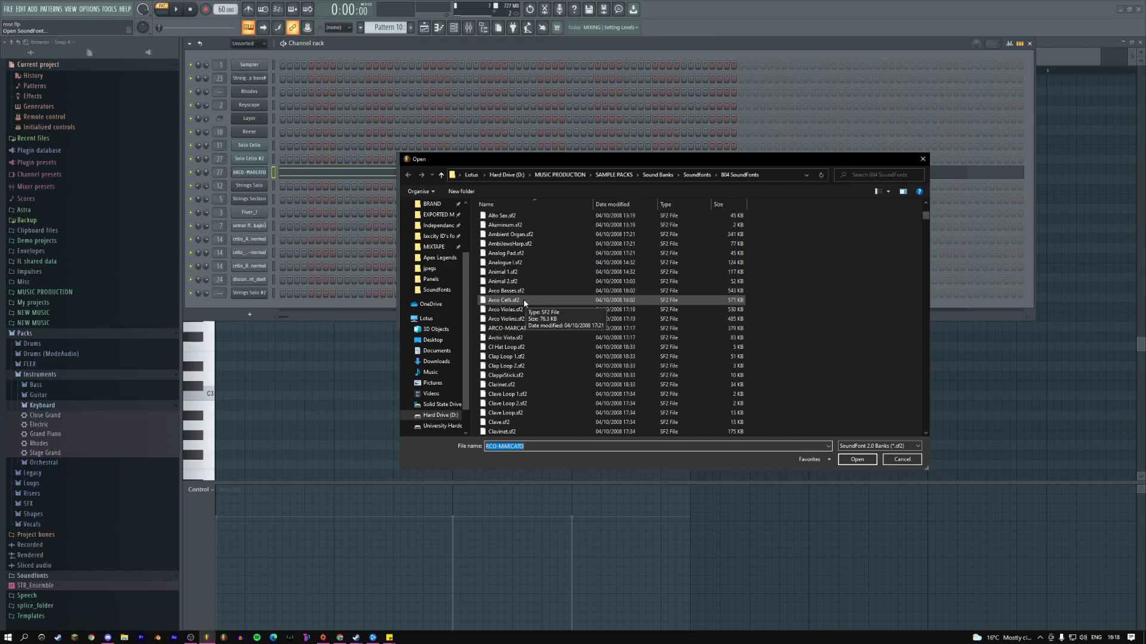
scroll(520, 358, down, 2)
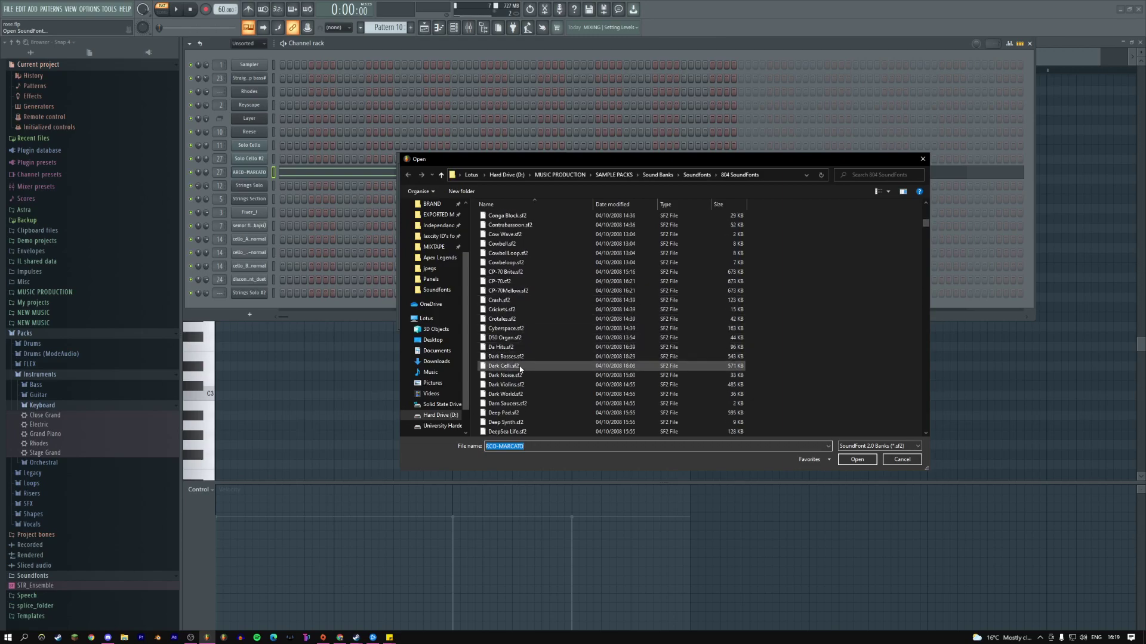
double_click(521, 361)
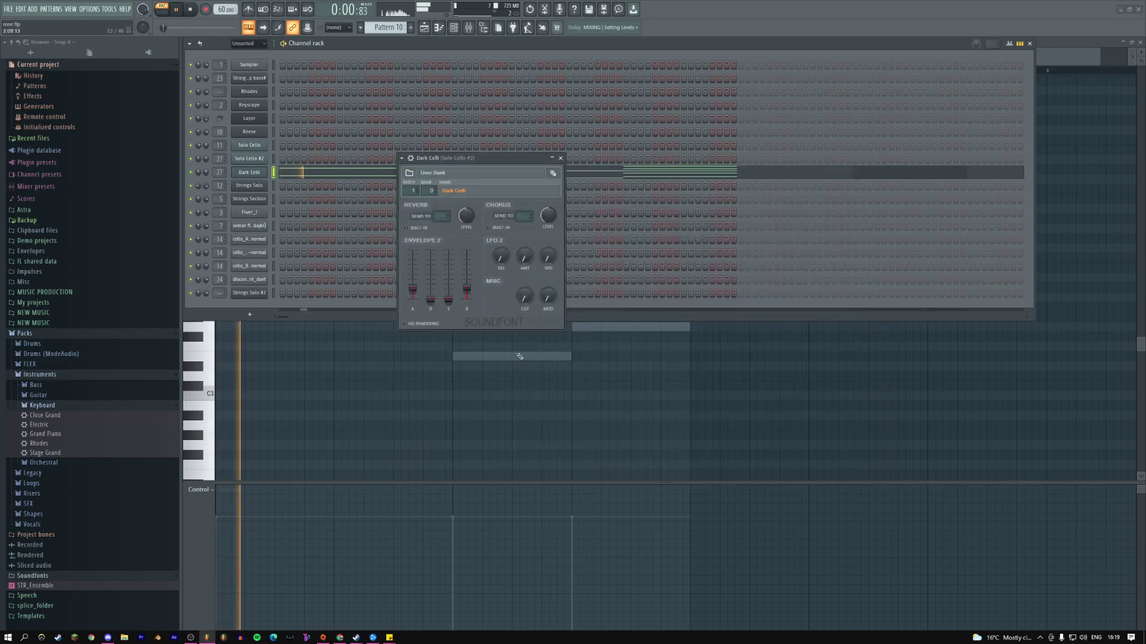
click(450, 191)
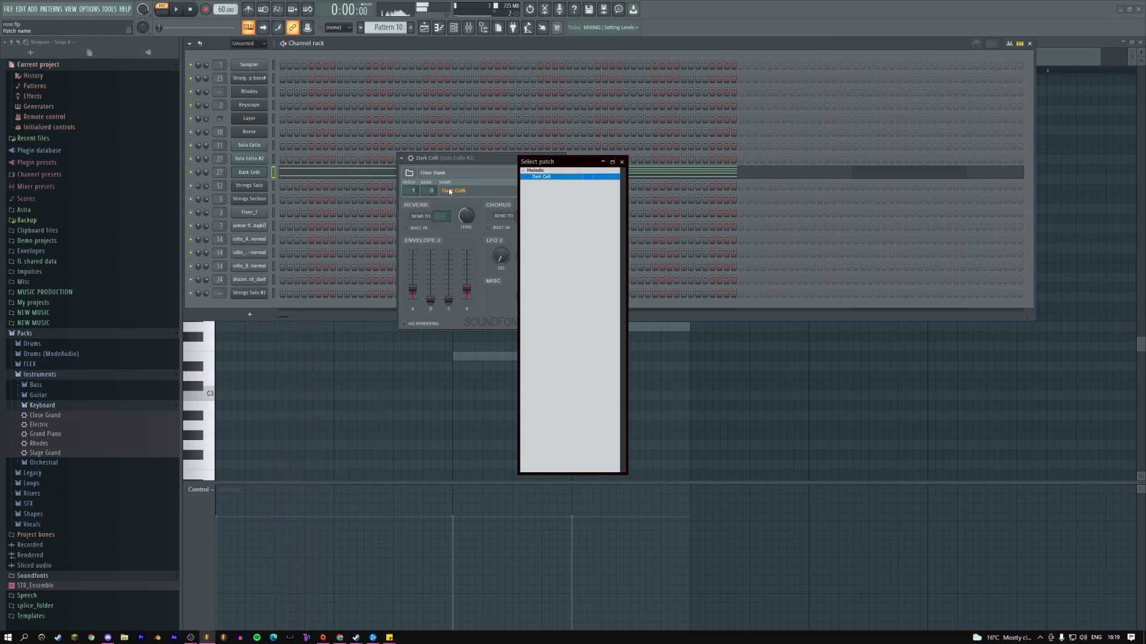
click(622, 162)
- Load Arco Violas.sf2 and open the channel's mixer track
click(409, 172)
double_click(500, 393)
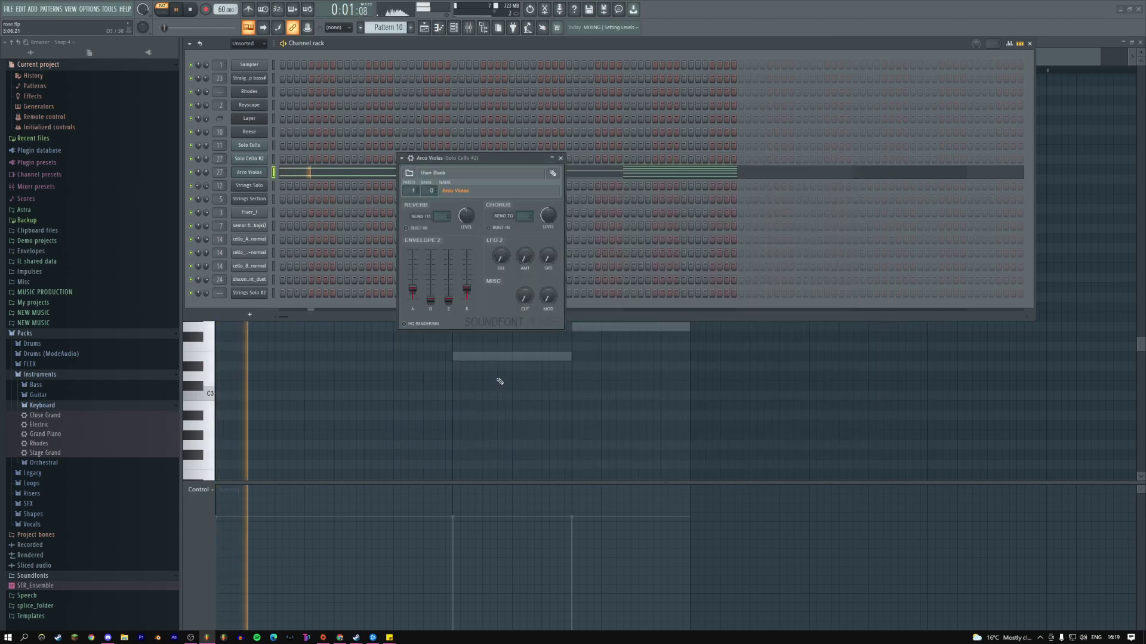
click(560, 158)
click(249, 173)
click(411, 158)
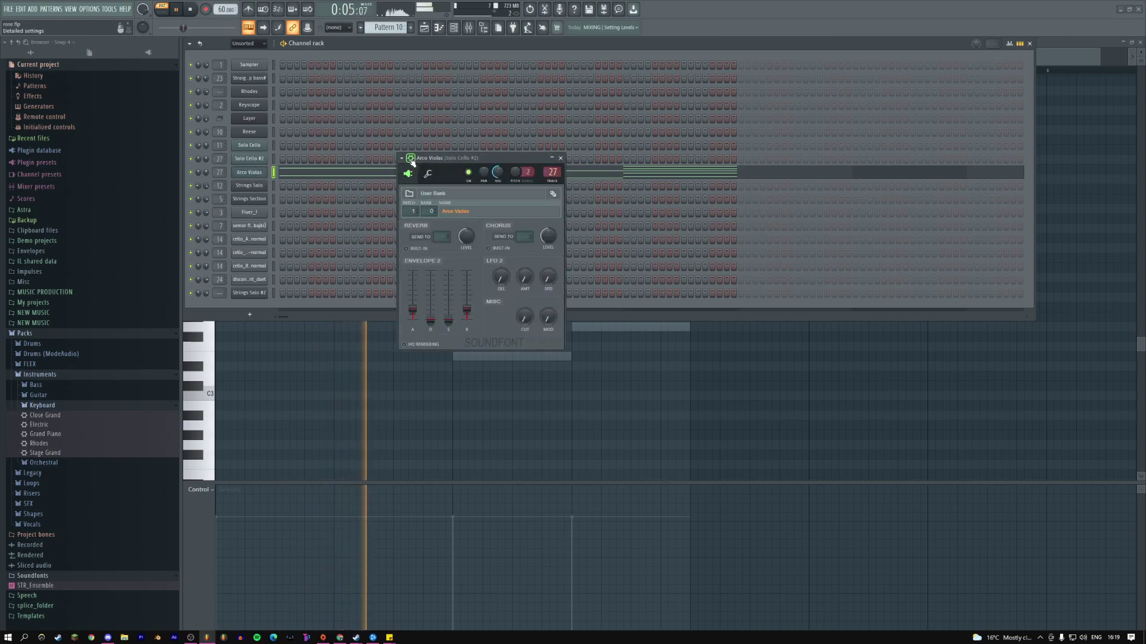
double_click(553, 171)
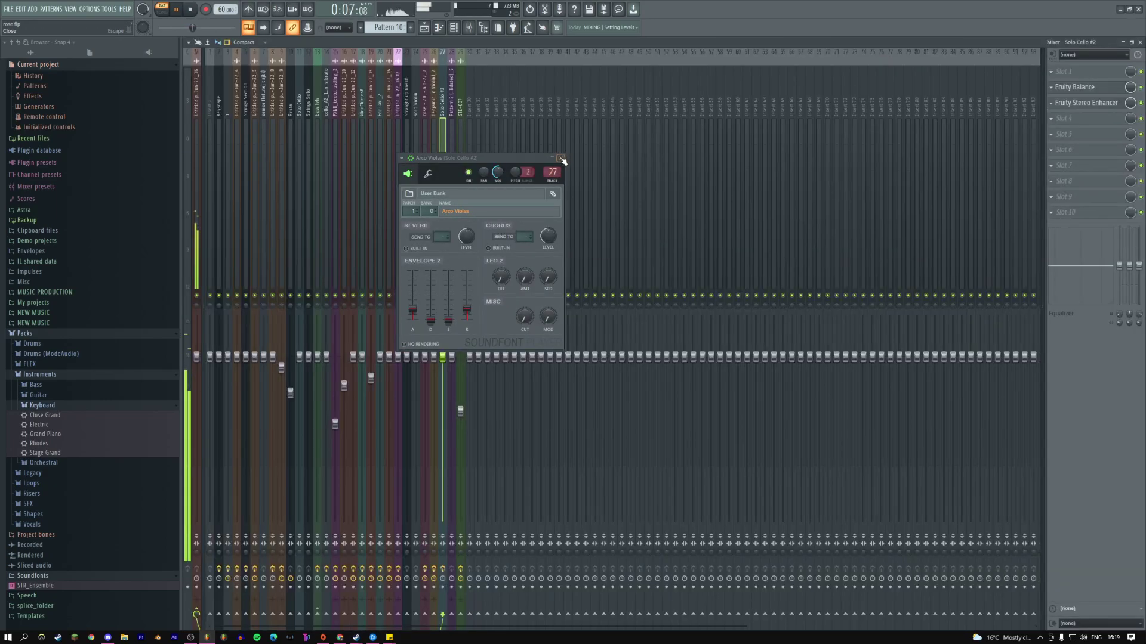
- Capture about 17 seconds of Solo Cello #2 playback in Edison and stop recording
click(561, 159)
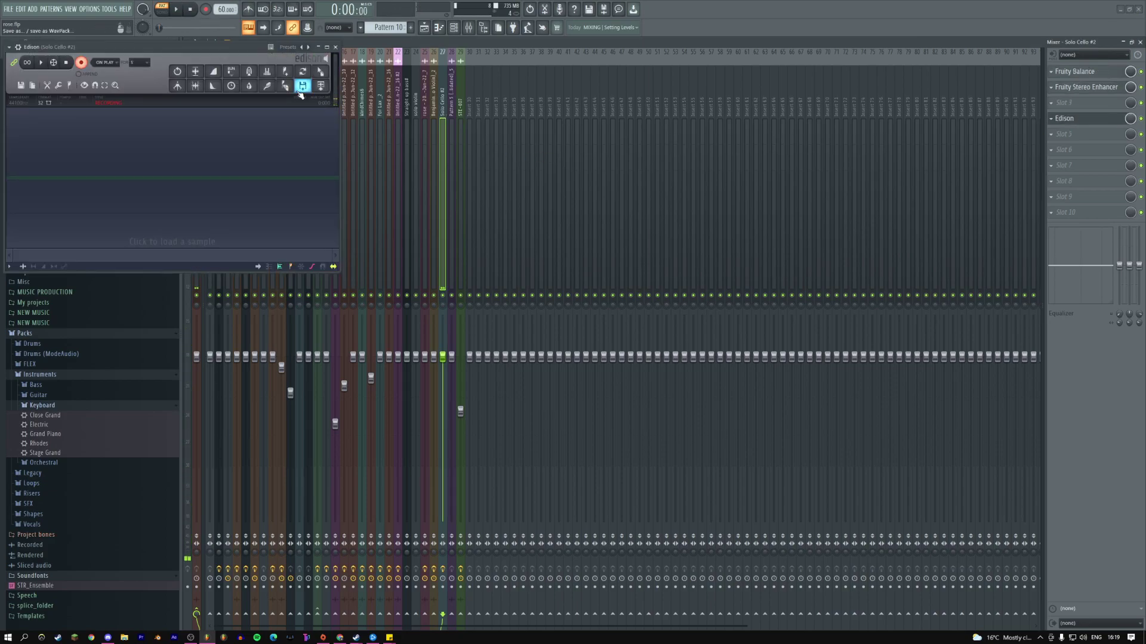
drag(209, 51, 535, 82)
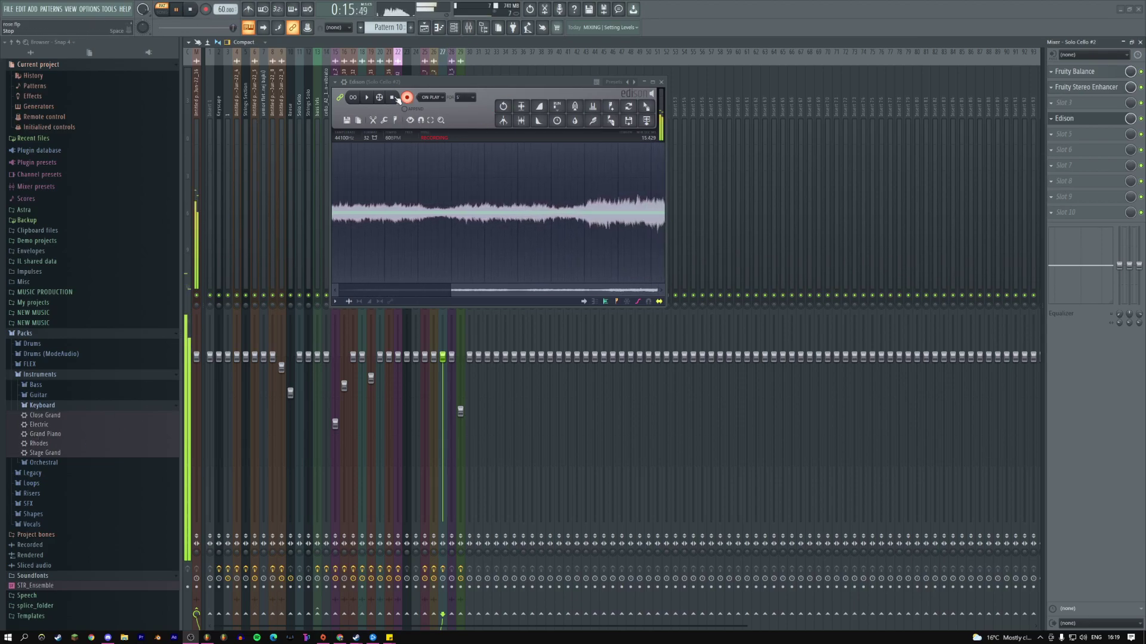
click(394, 97)
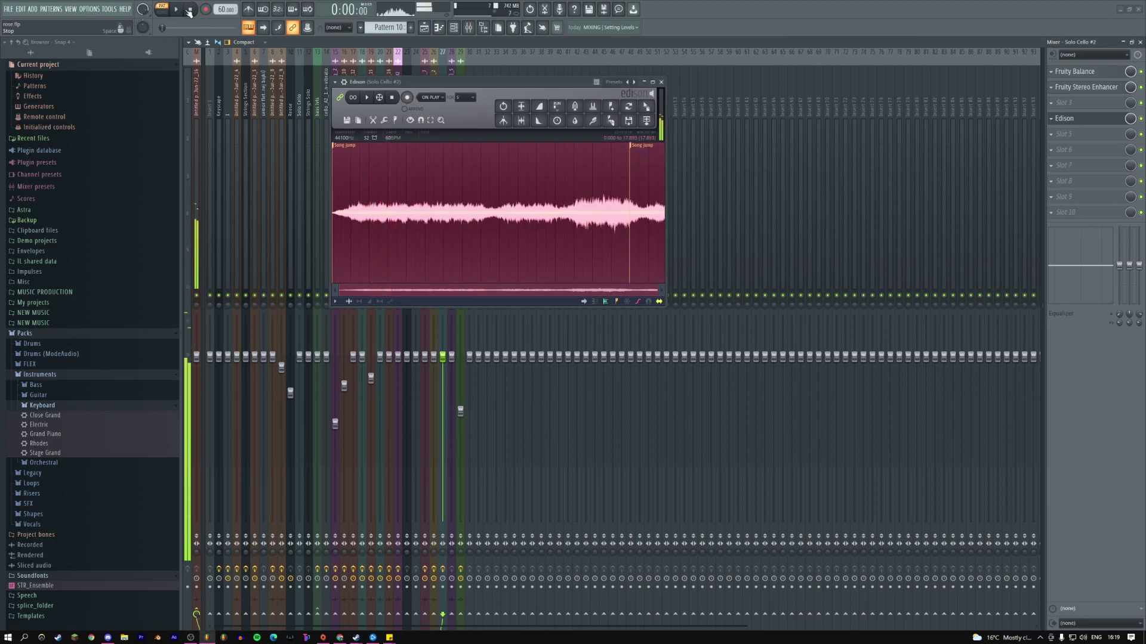
- Bring the rose recording from Edison into the playlist and onto Track 8
drag(656, 112, 420, 32)
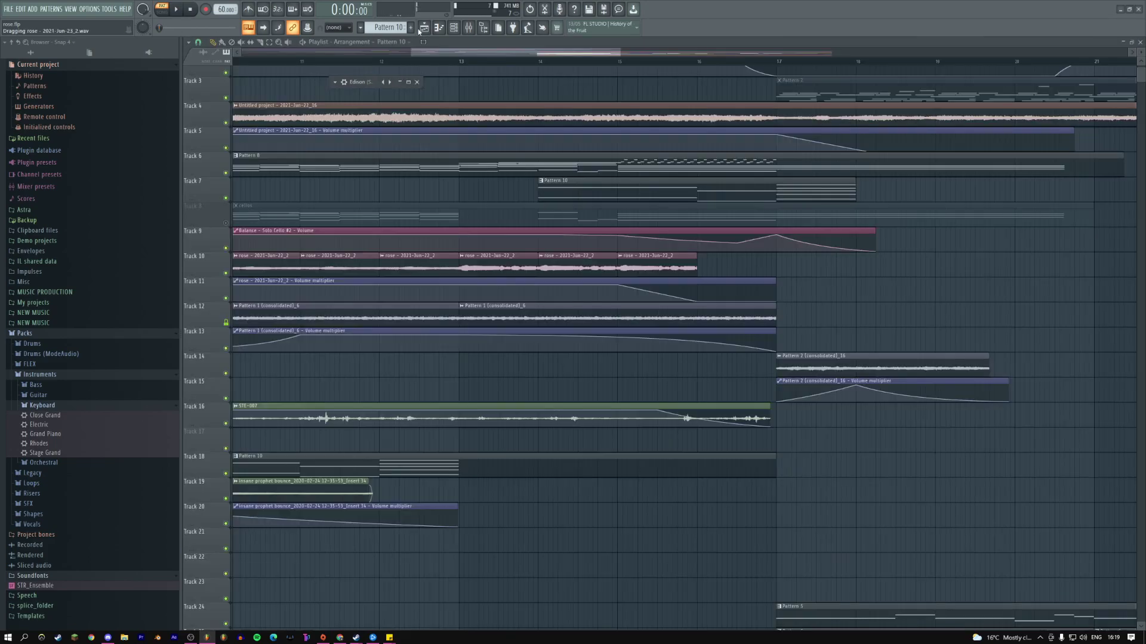
drag(566, 188, 472, 194)
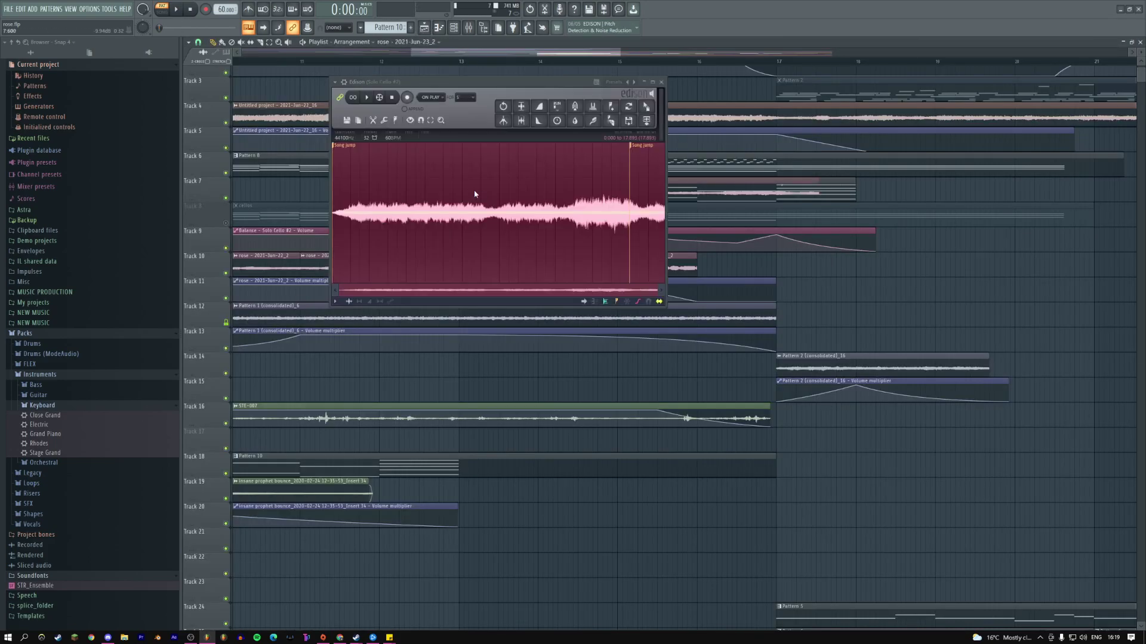
click(478, 26)
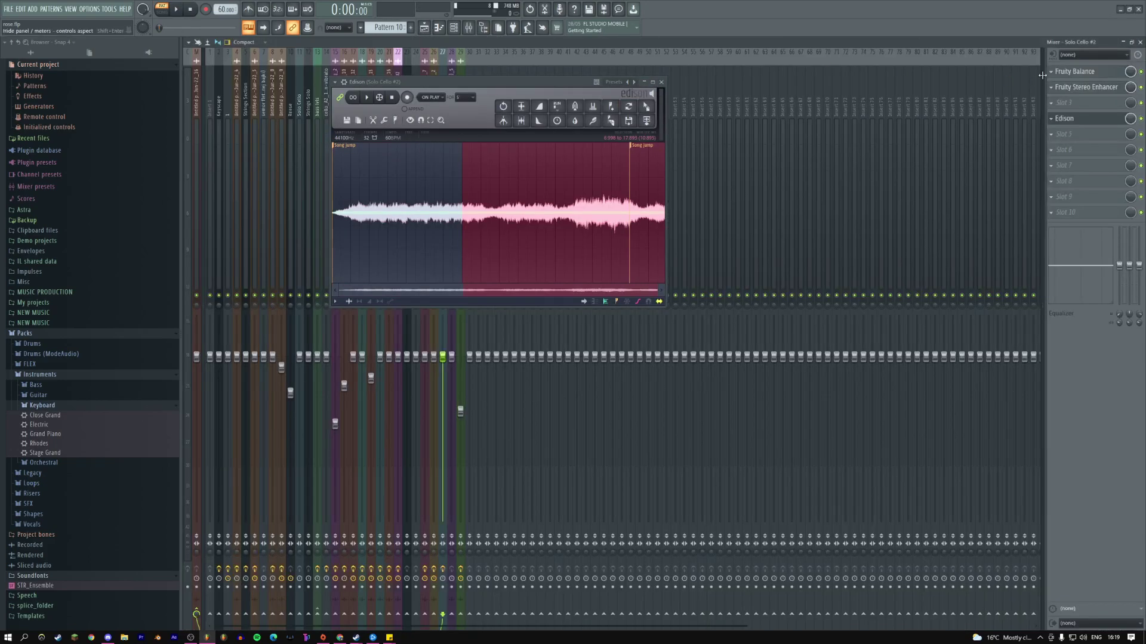
click(1053, 119)
click(424, 27)
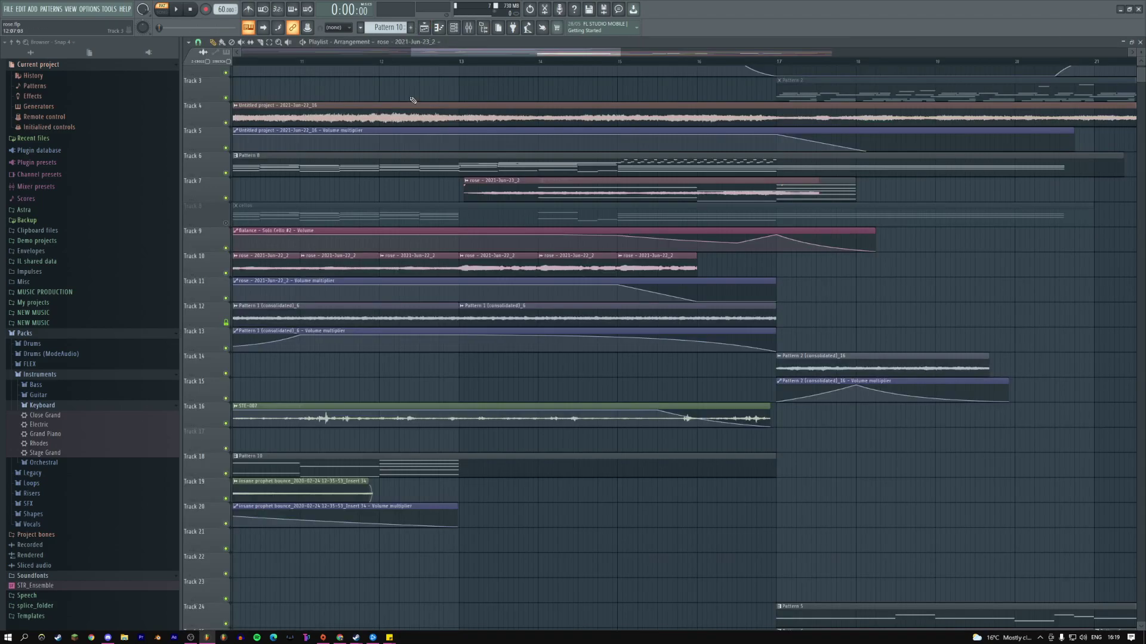
right_click(208, 203)
right_click(226, 366)
right_click(225, 366)
click(226, 366)
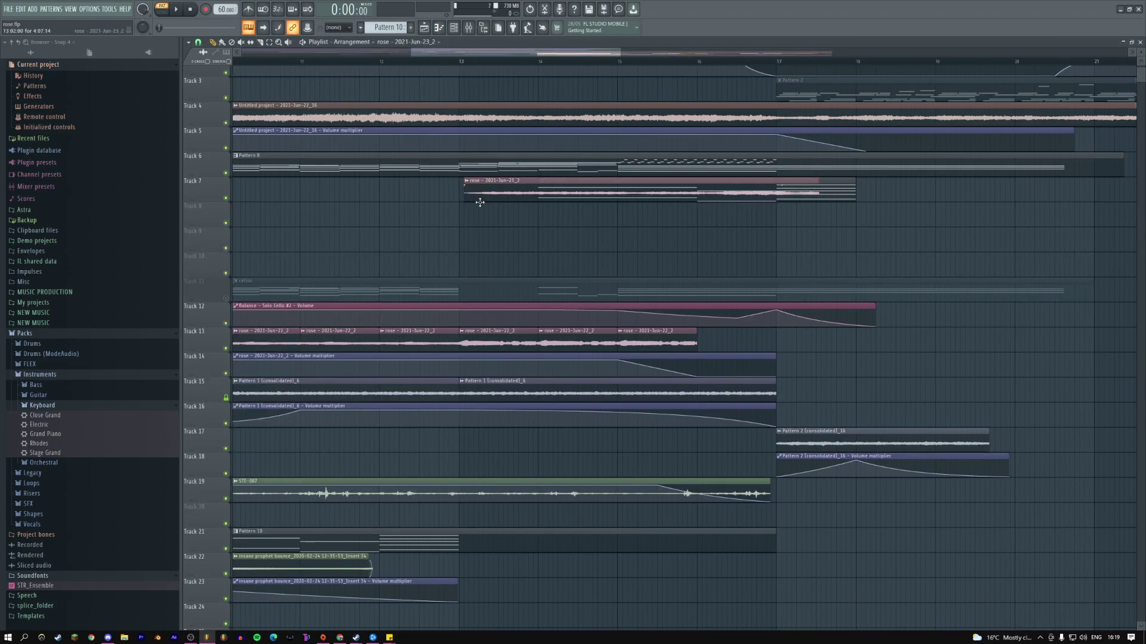
drag(478, 199, 478, 225)
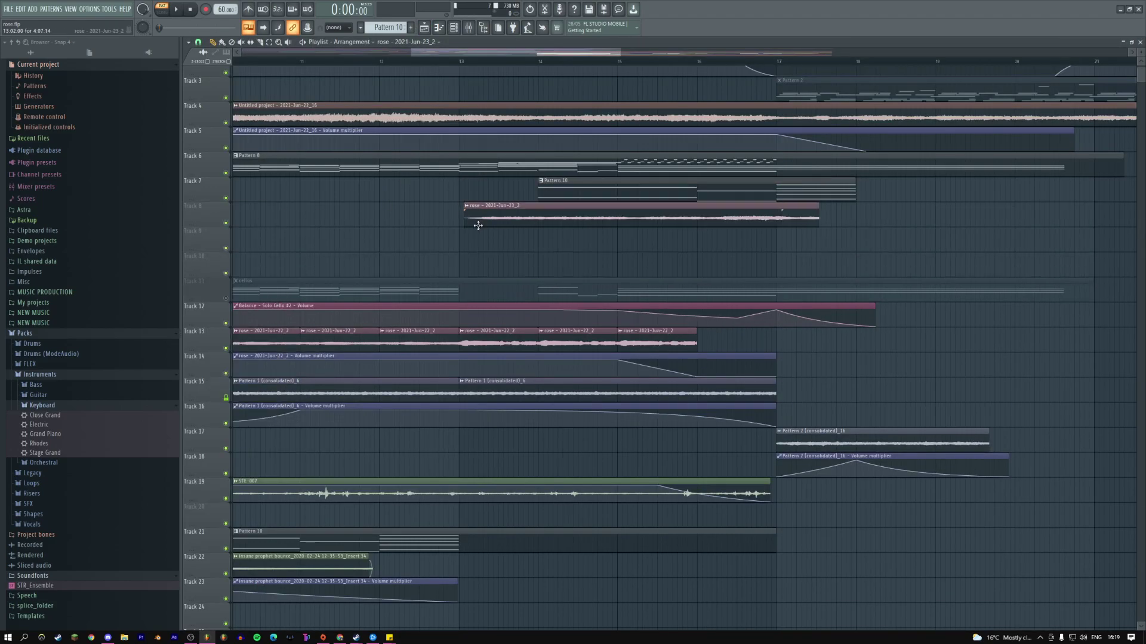
- Time-stretch the rose clip shorter using the e2 transient stretch mode
double_click(524, 212)
mouse_move(233, 165)
mouse_down()
mouse_move(233, 203)
mouse_move(232, 154)
mouse_move(233, 169)
mouse_up()
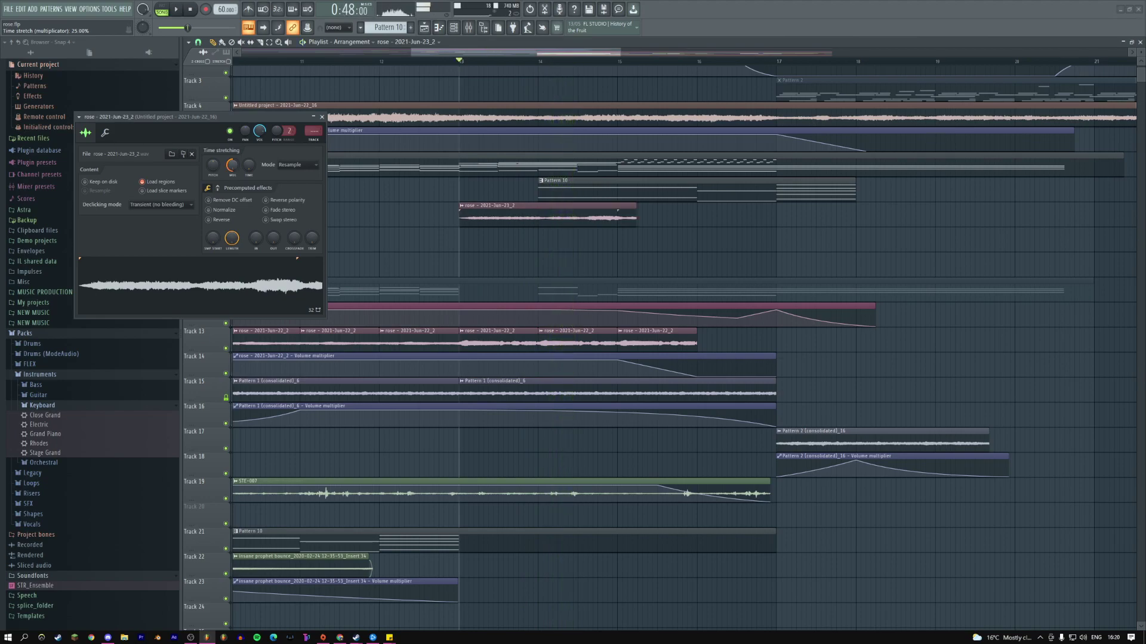
click(306, 167)
click(323, 190)
- Move the rose clip to start at bar 14 and slice it at bar 15
drag(506, 219, 595, 218)
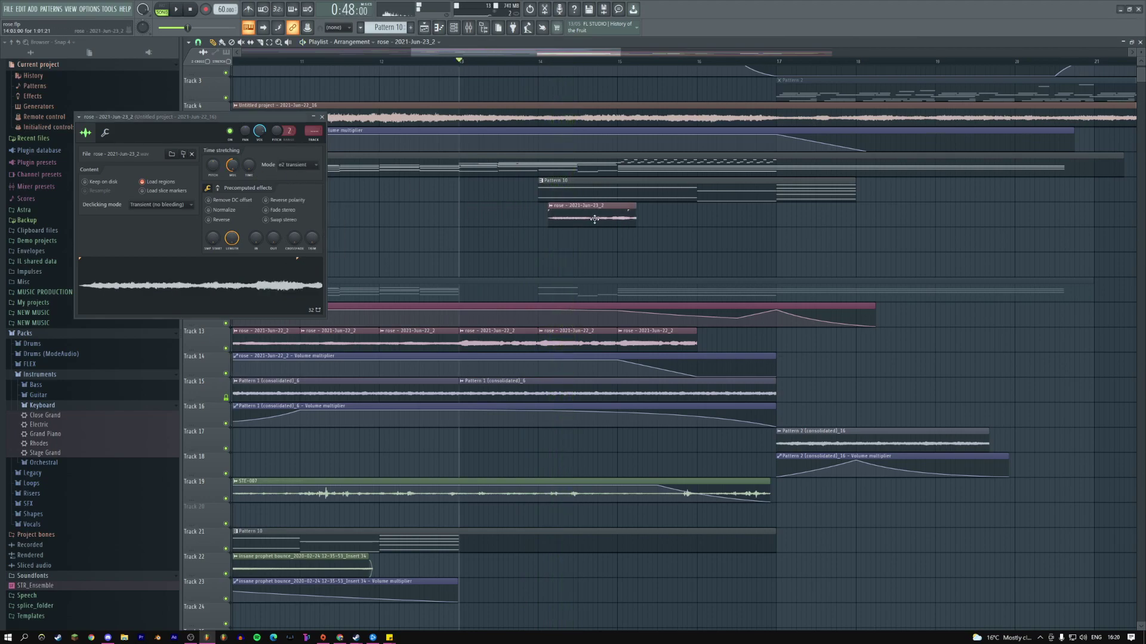
key(space)
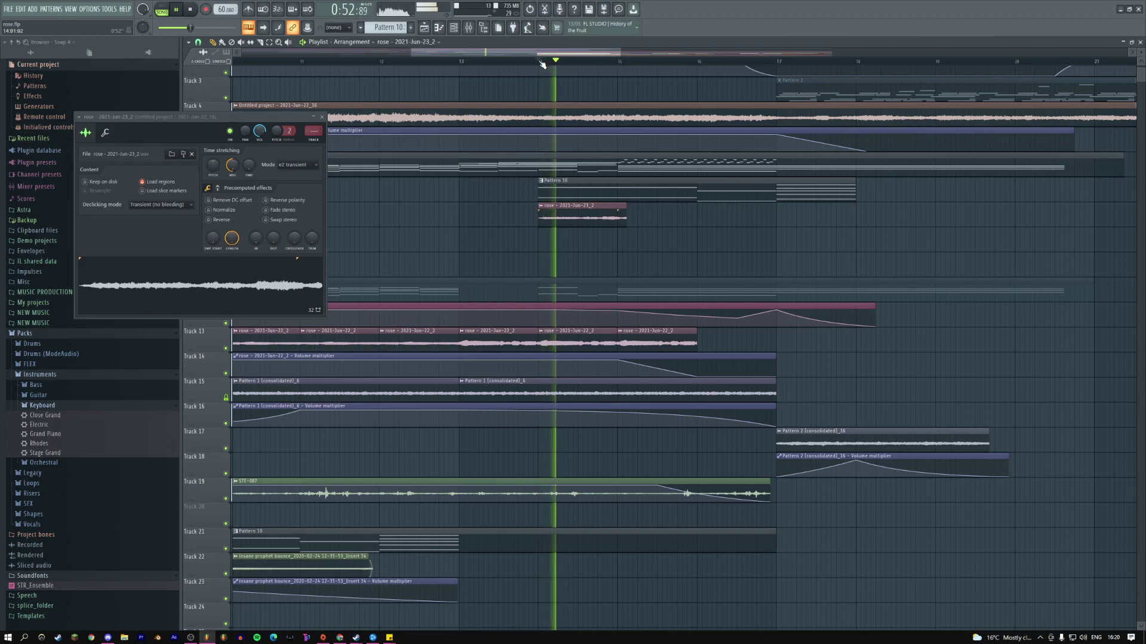
right_click(647, 226)
click(657, 314)
key(space)
- Delete the Pattern 10 clip and the leftover sliver after bar 15, then zoom out
key(space)
drag(621, 206, 621, 227)
right_click(639, 220)
click(652, 233)
key(space)
right_click(605, 194)
key(space)
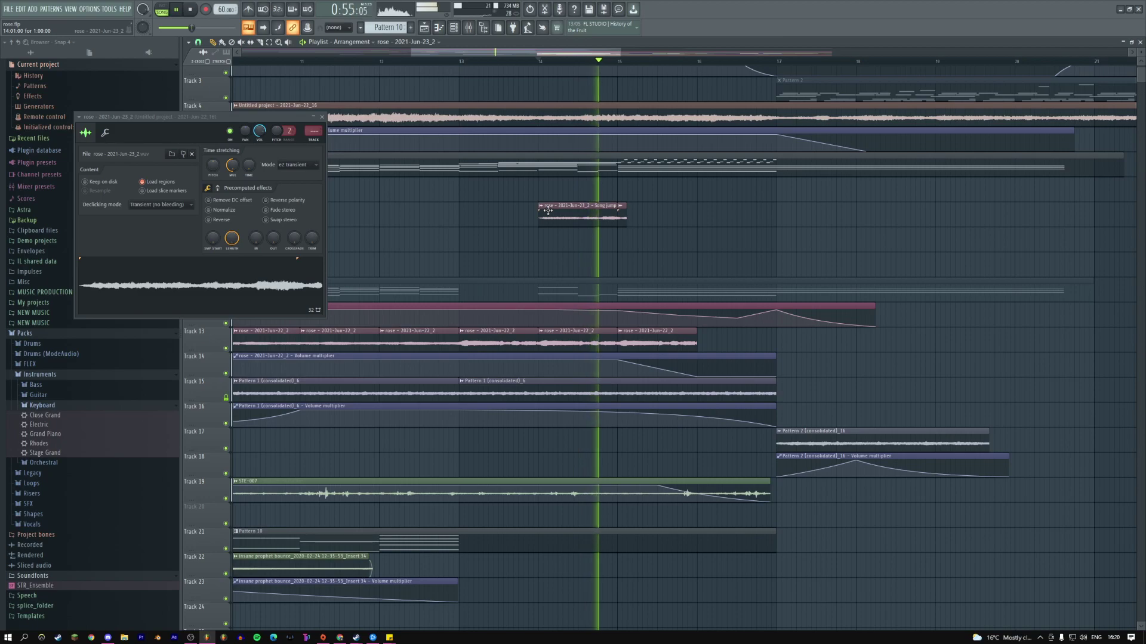
right_click(623, 216)
key(space)
key(space)
click(322, 117)
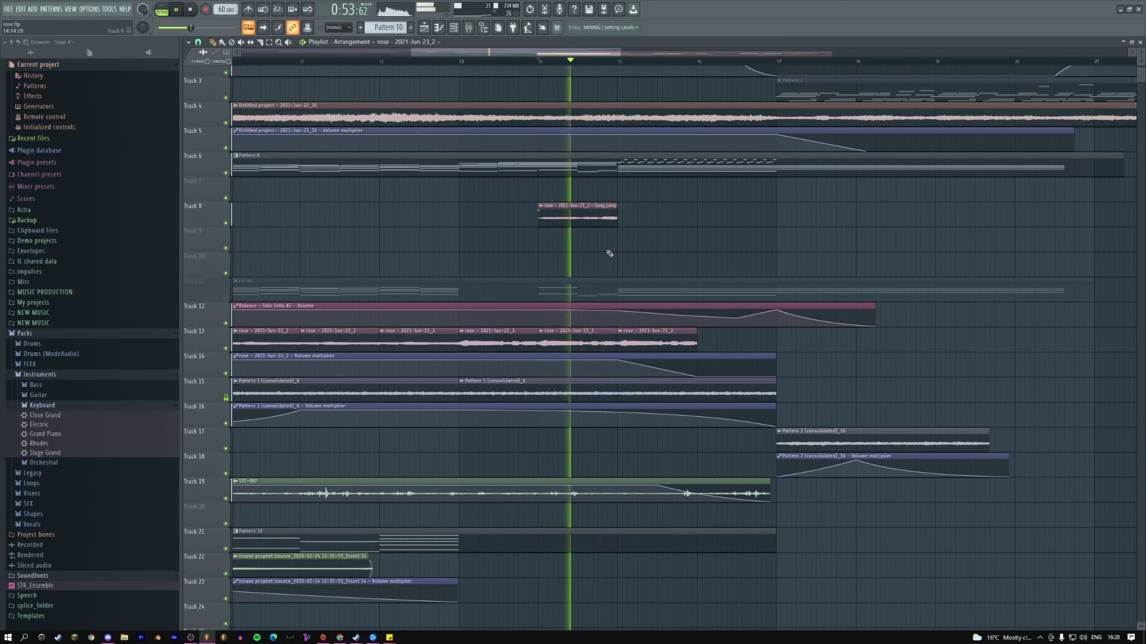
scroll(609, 253, down, 3)
ctrl+right_click(530, 253)
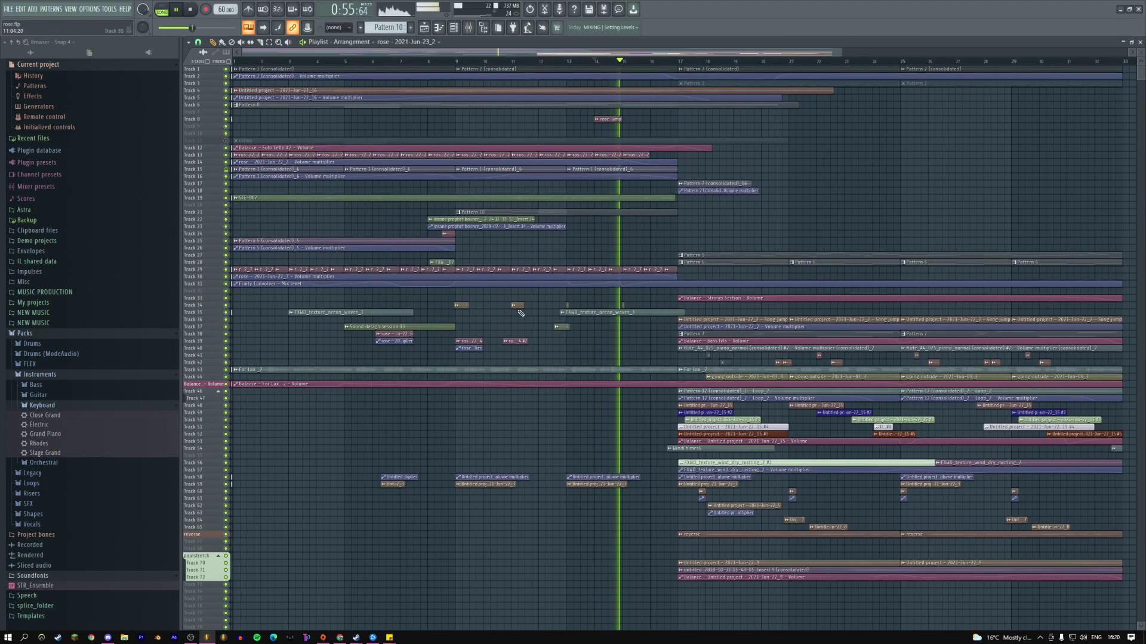
- Place the Sound design session 13 clip on Track 17 starting around bar 14
scroll(522, 316, up, 8)
ctrl+right_click(754, 298)
drag(560, 148, 717, 300)
key(space)
key(space)
scroll(639, 285, up, 3)
scroll(639, 286, up, 1)
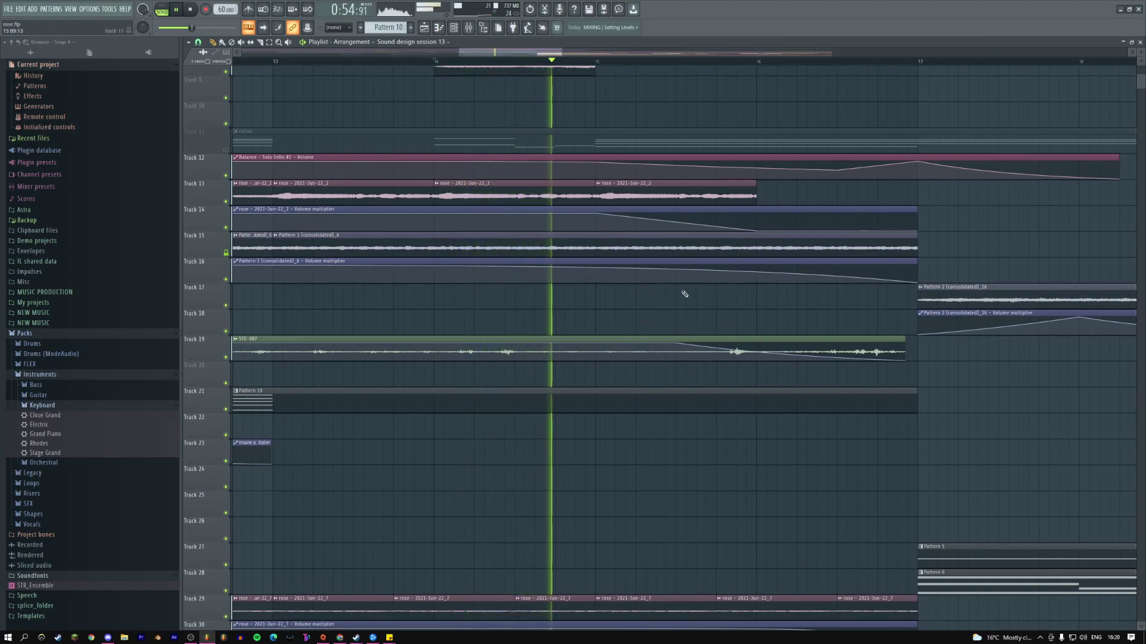
click(581, 301)
key(space)
drag(624, 302, 579, 307)
key(space)
ctrl+click(608, 292)
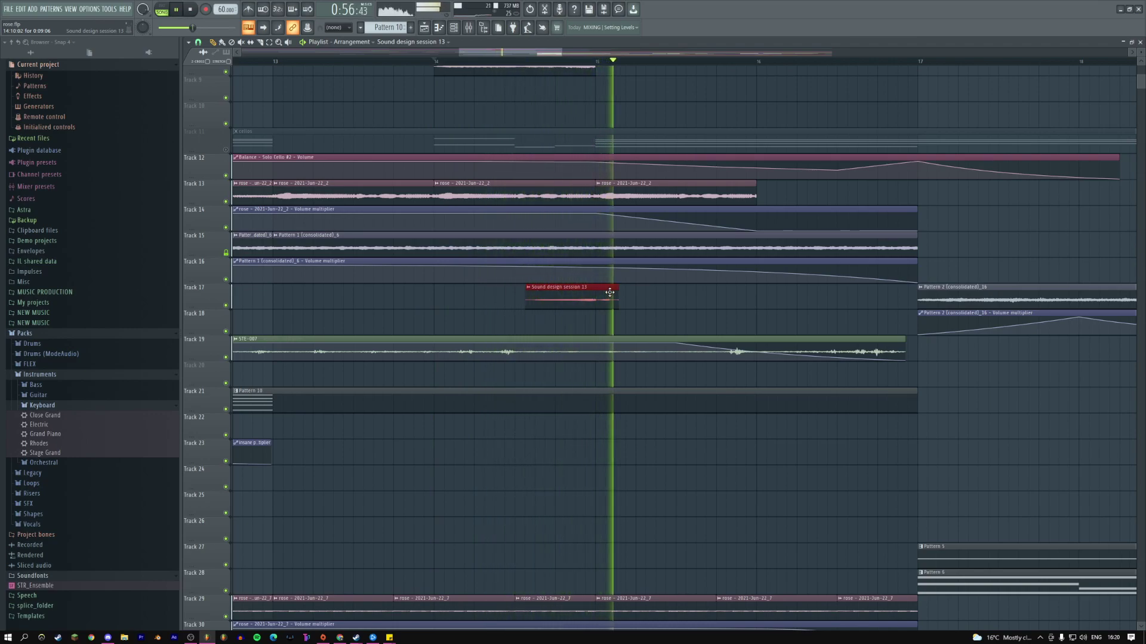
- Place the ocean waves clip on Track 18, lined up near bar 14
ctrl+right_click(508, 287)
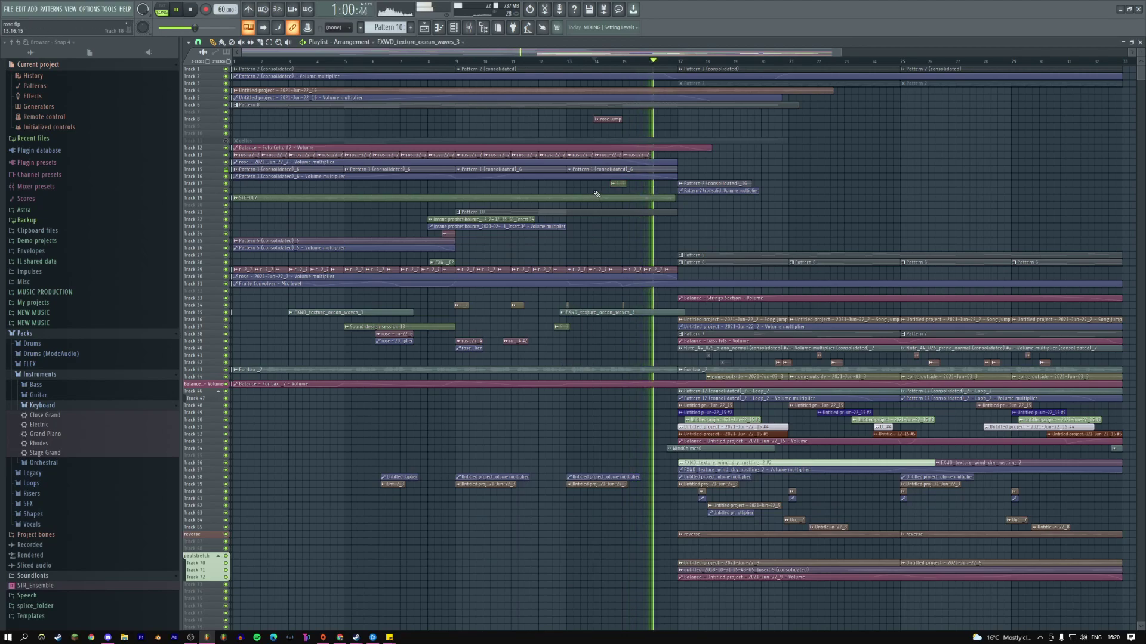
drag(587, 180, 668, 241)
click(569, 159)
key(space)
key(space)
drag(666, 167, 609, 161)
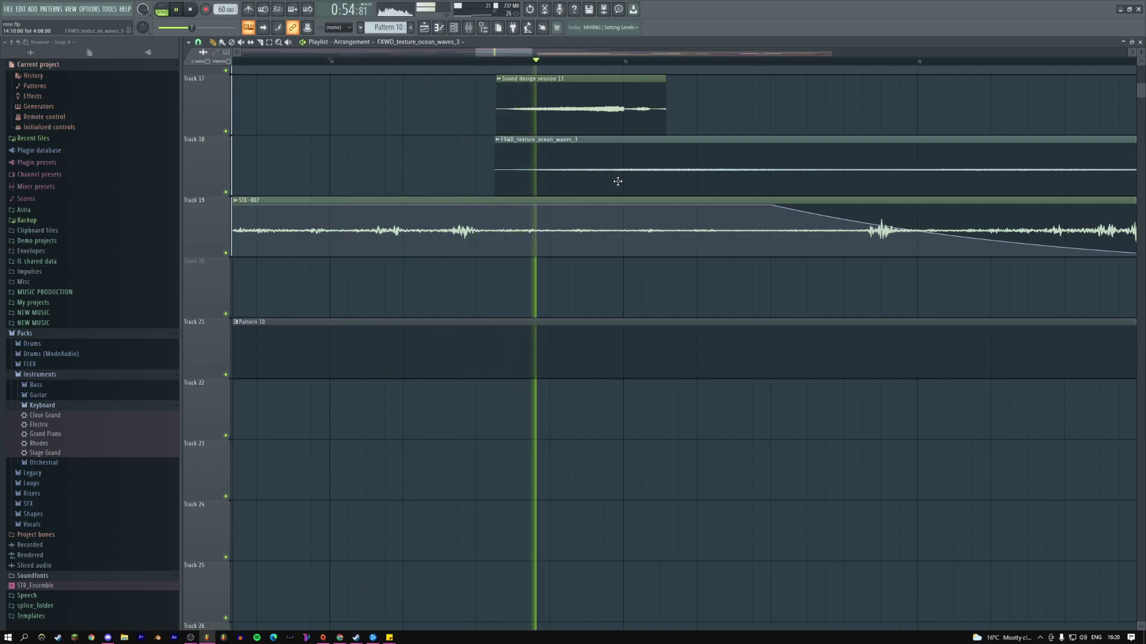
drag(532, 52, 574, 52)
- Slice off and remove the end of the Track 17 Sound design session 13 clip
right_click(521, 116)
click(535, 206)
right_click(484, 111)
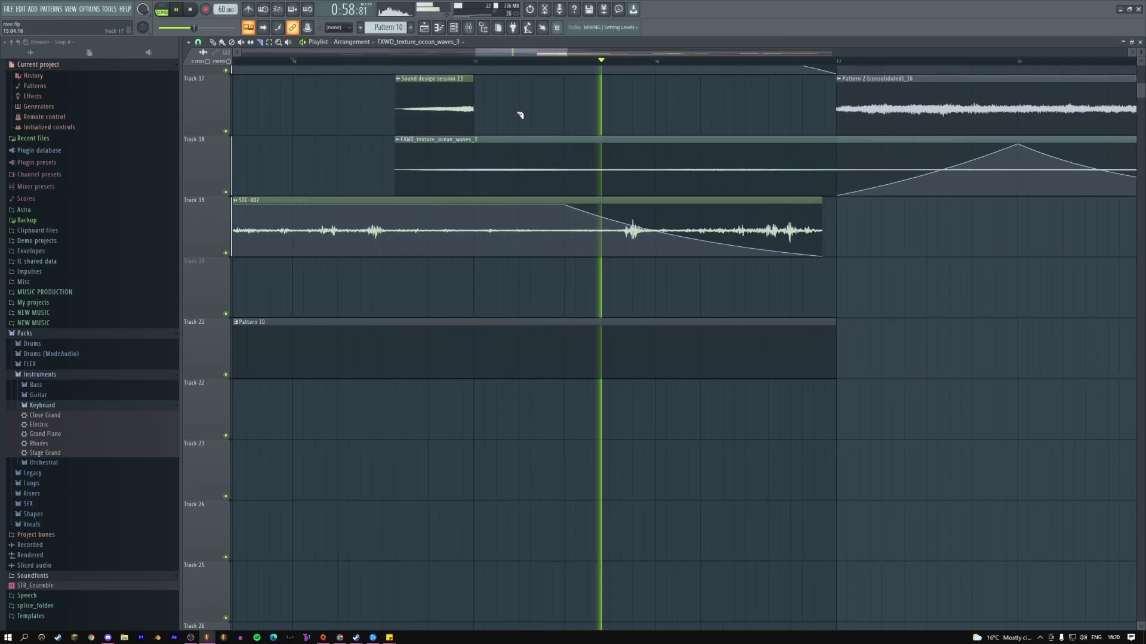
double_click(441, 108)
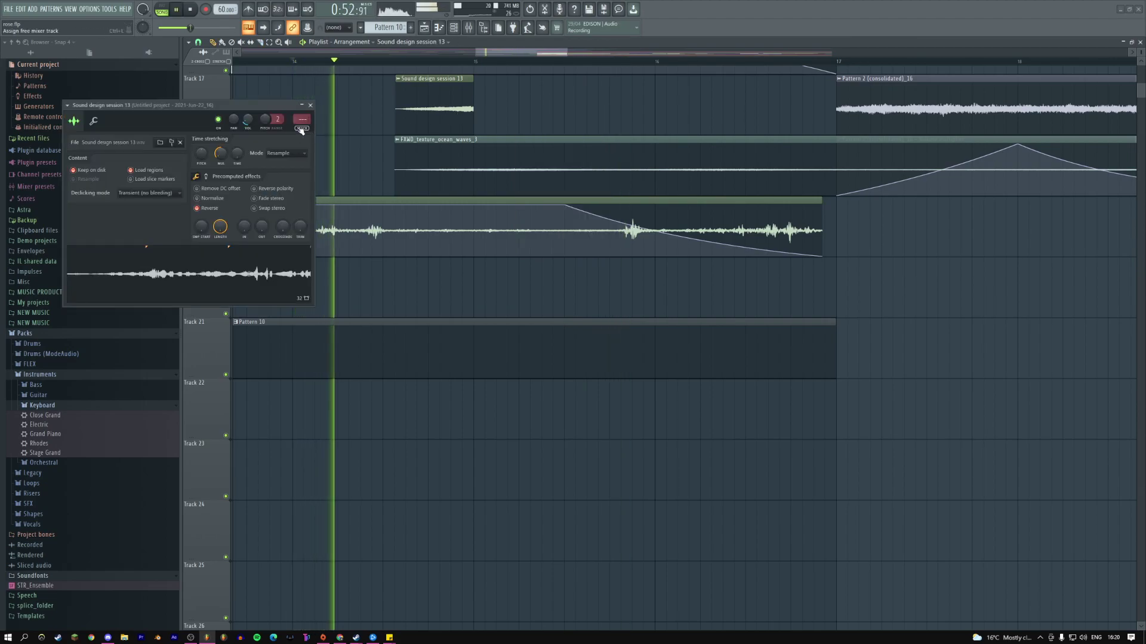
- Route Sound design session 13 to a free mixer track with Fruity Reeverb (11.4 sec decay, 84% reverb)
click(301, 128)
click(1072, 90)
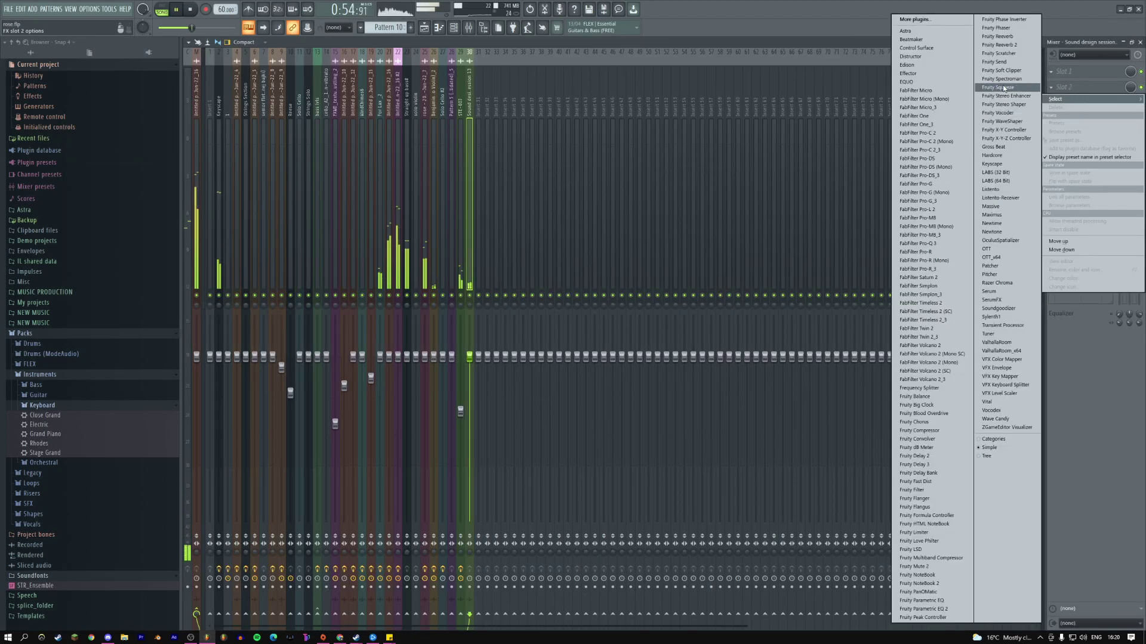
click(997, 37)
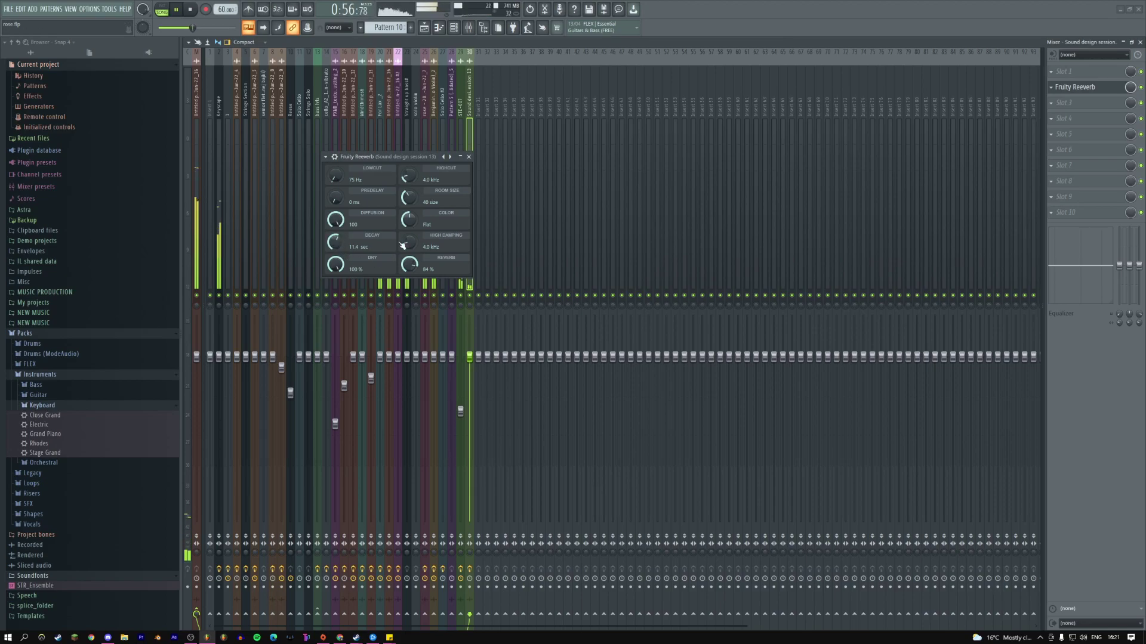
click(469, 156)
key(space)
key(F5)
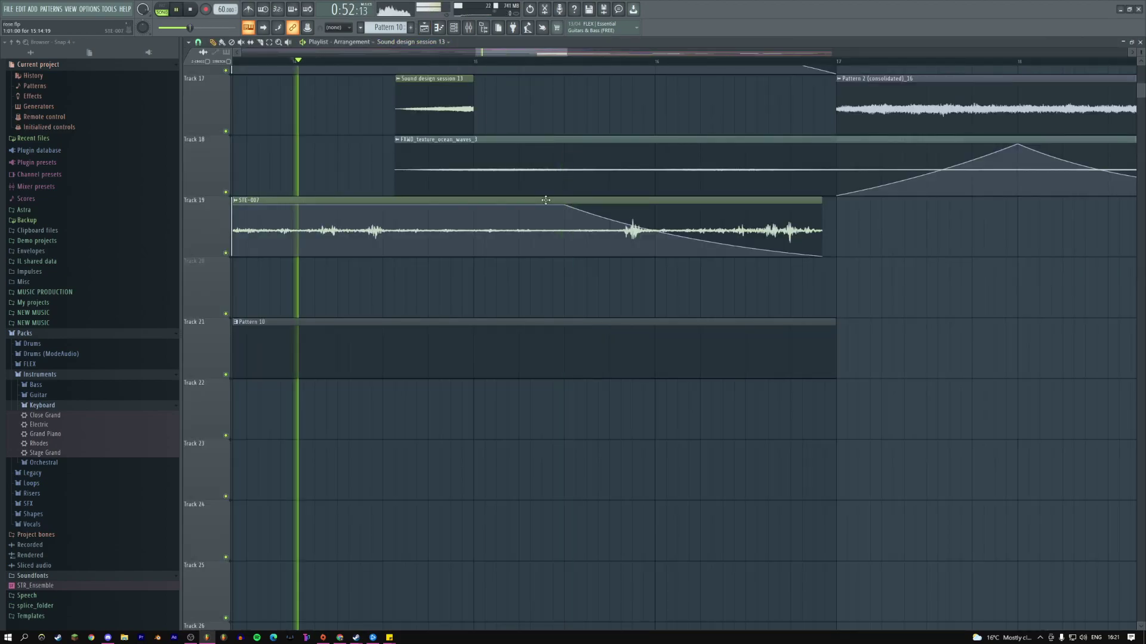
scroll(545, 200, up, 2)
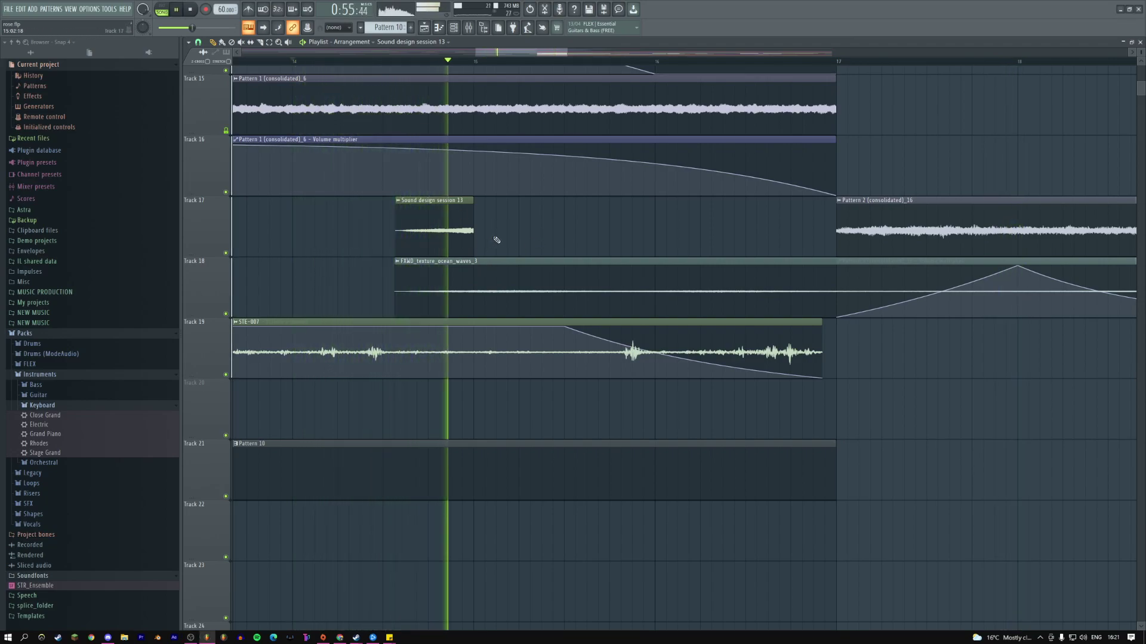
scroll(496, 240, up, 9)
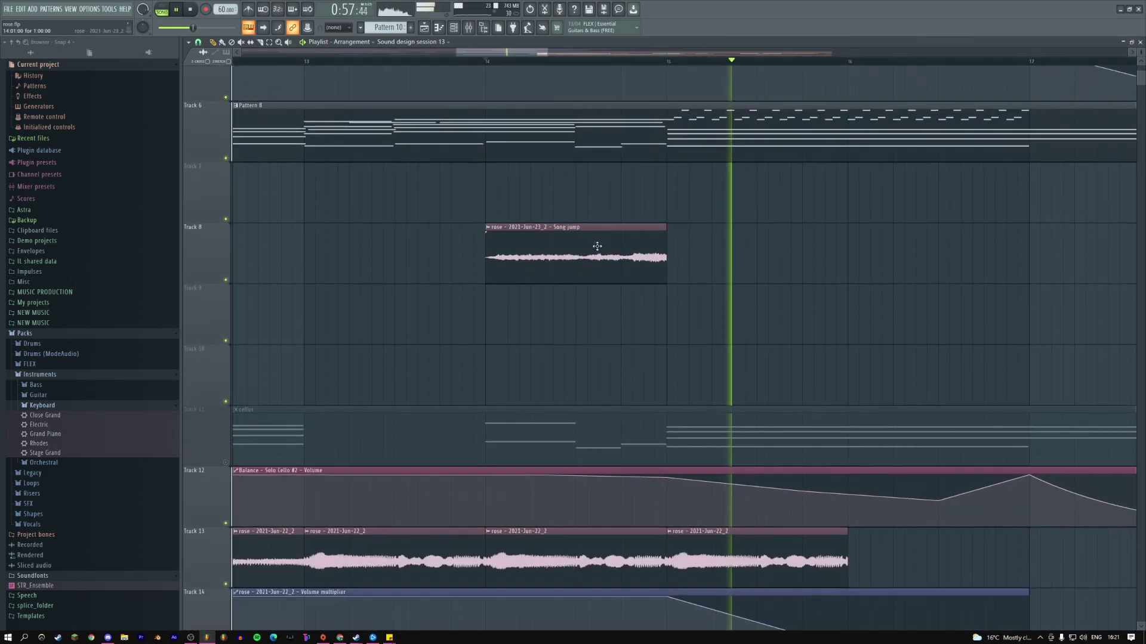
- Solo Track 8 to audition the rose clip from bar 14, then unmute the other tracks
right_click(225, 280)
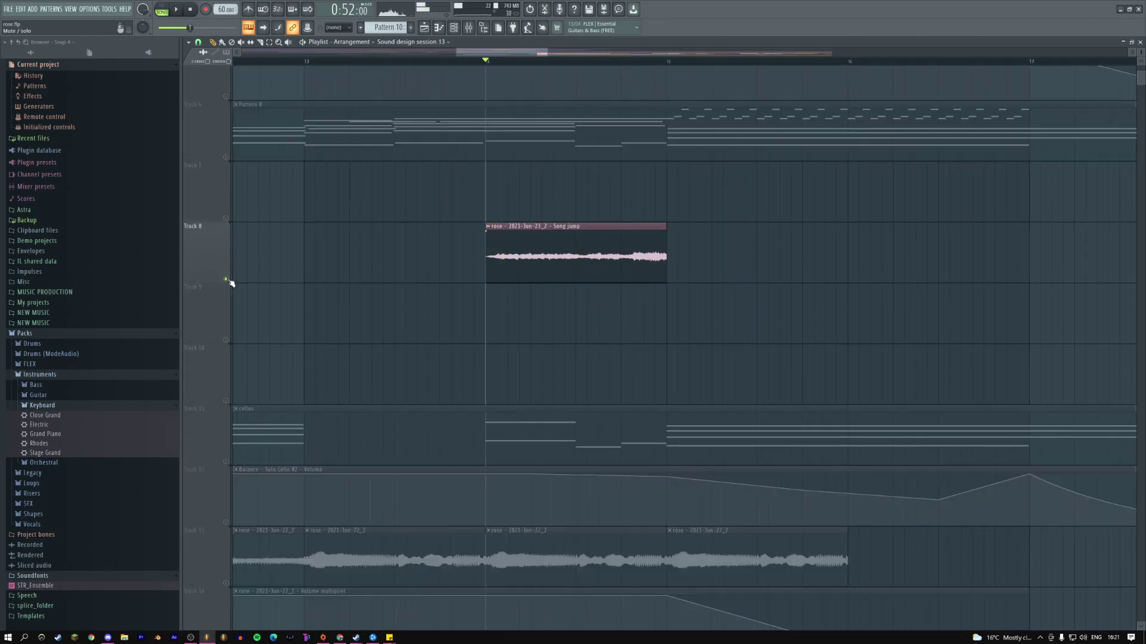
double_click(539, 249)
key(space)
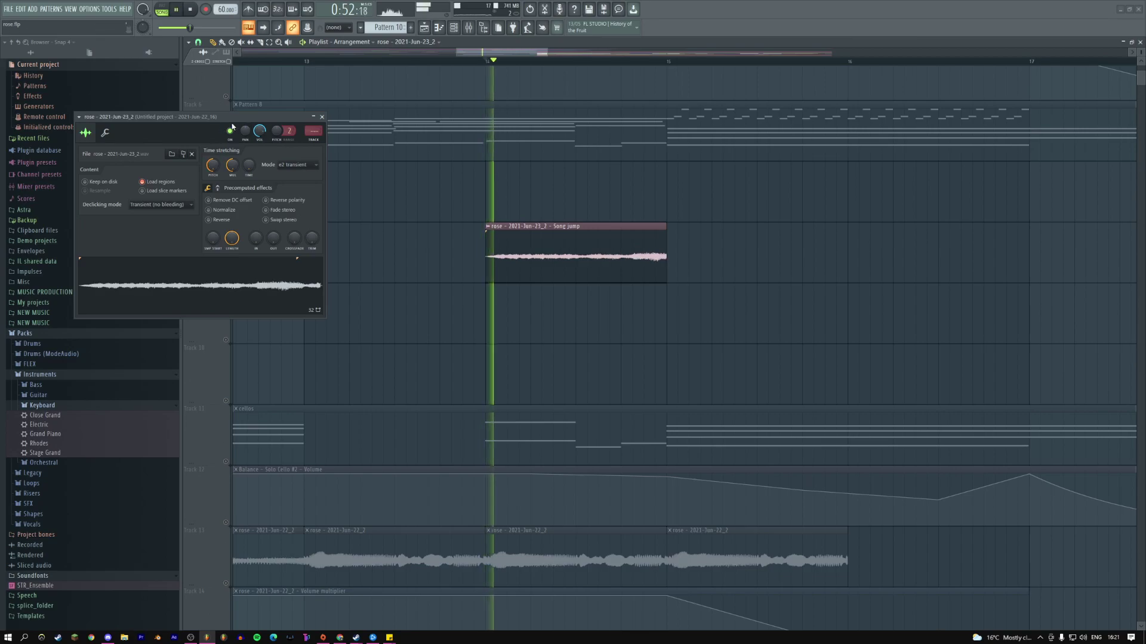
click(322, 117)
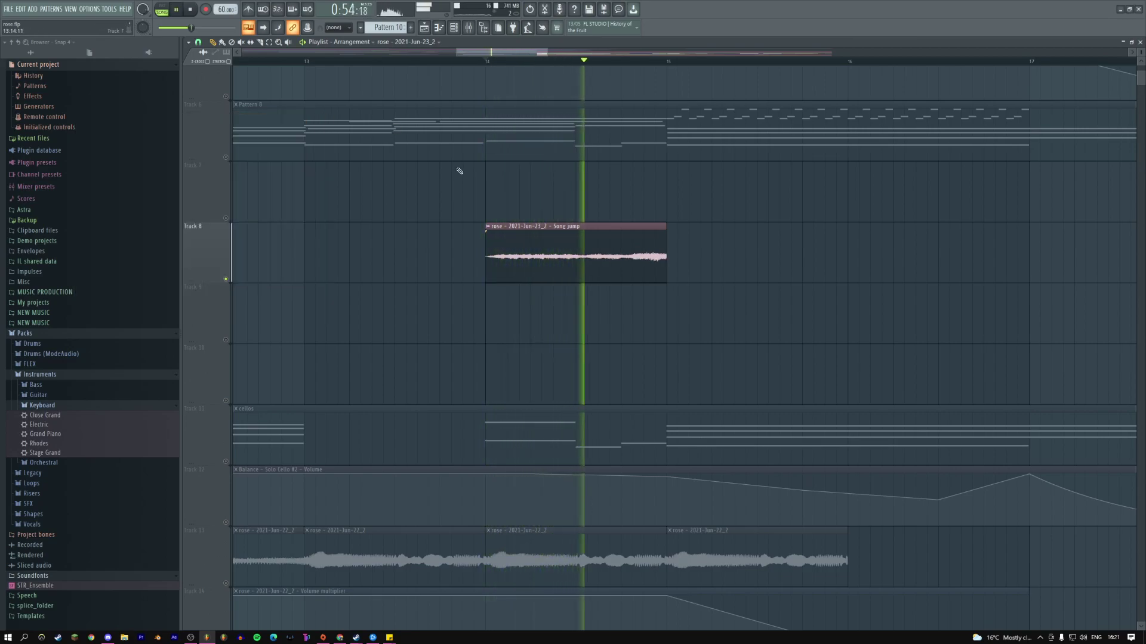
right_click(226, 278)
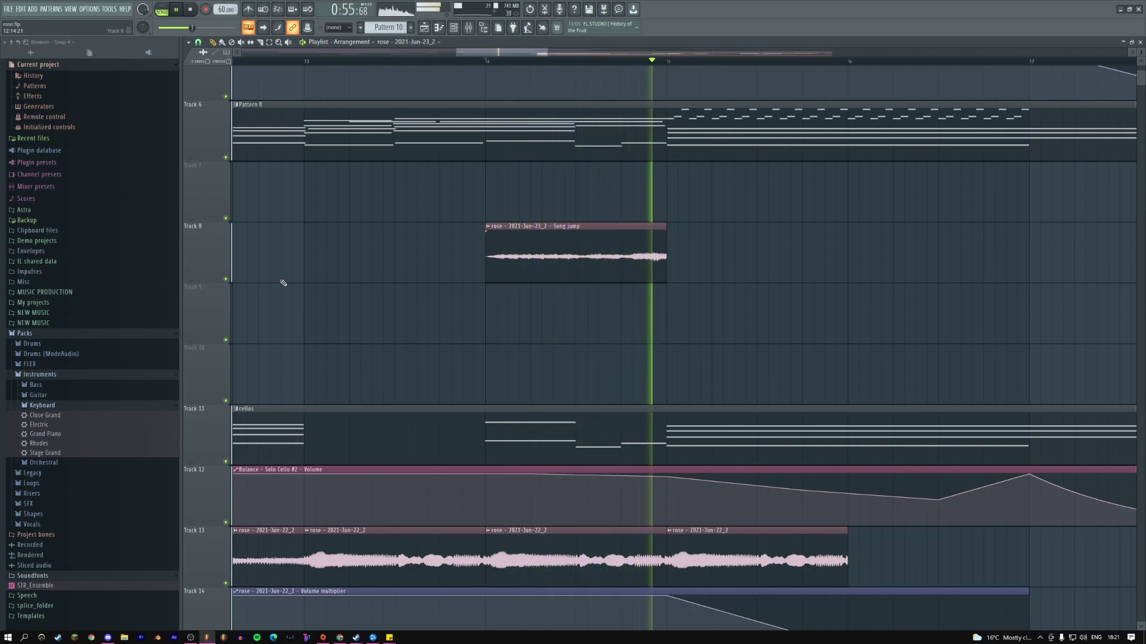
- Set the rose clip's declicking mode to Crossfade (bleeding) for a fade tail
double_click(663, 249)
click(161, 204)
click(160, 255)
key(space)
key(space)
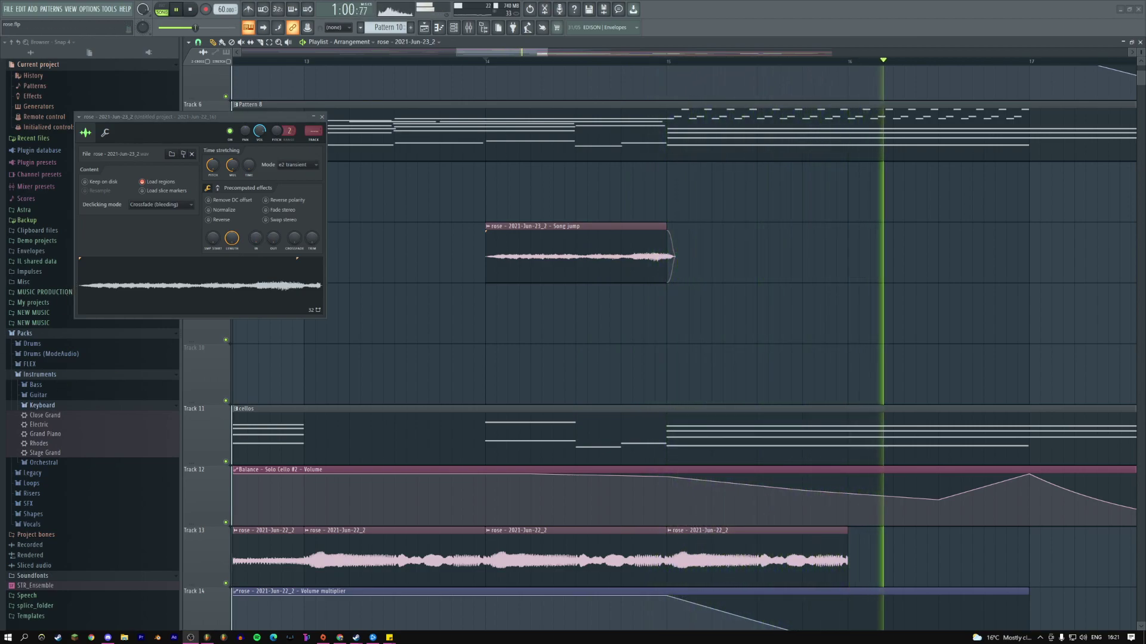
click(322, 117)
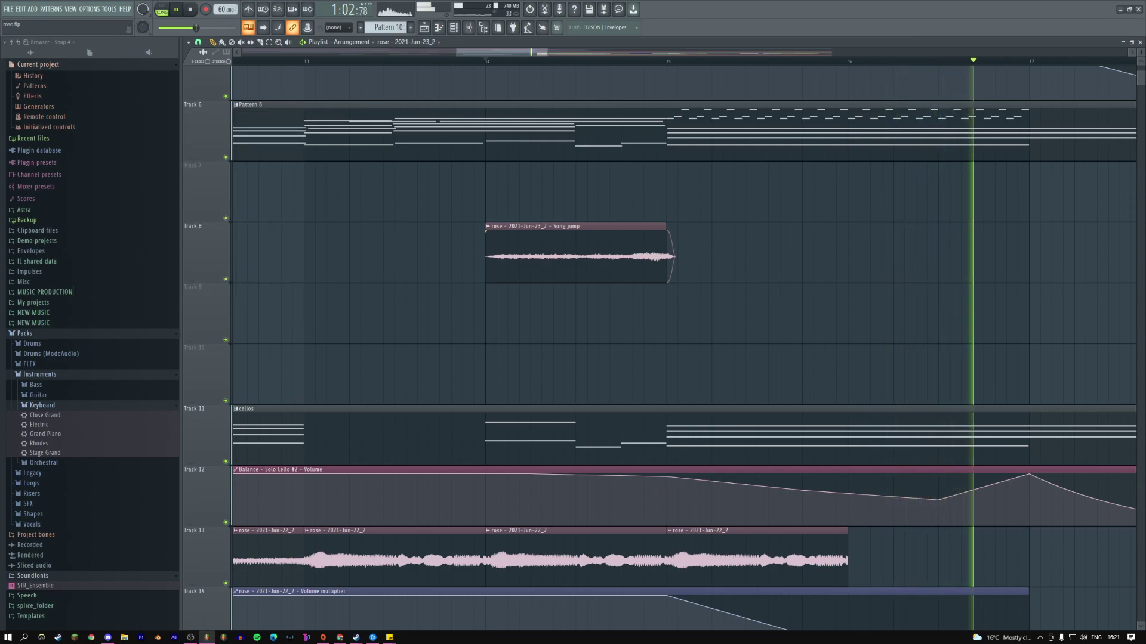
key(space)
key(space)
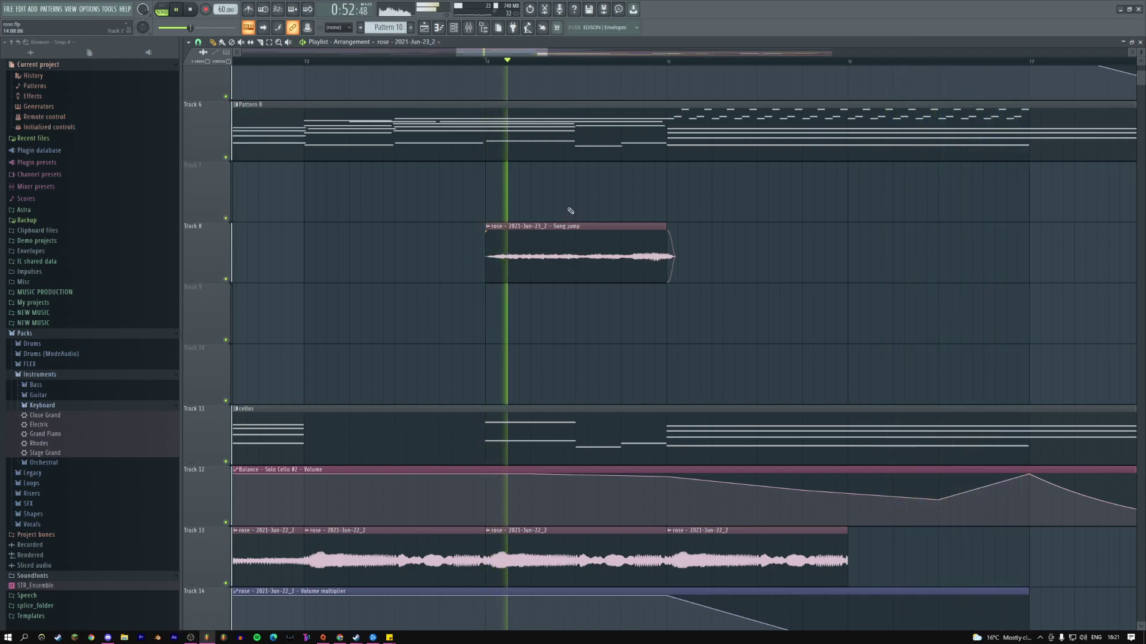
double_click(490, 241)
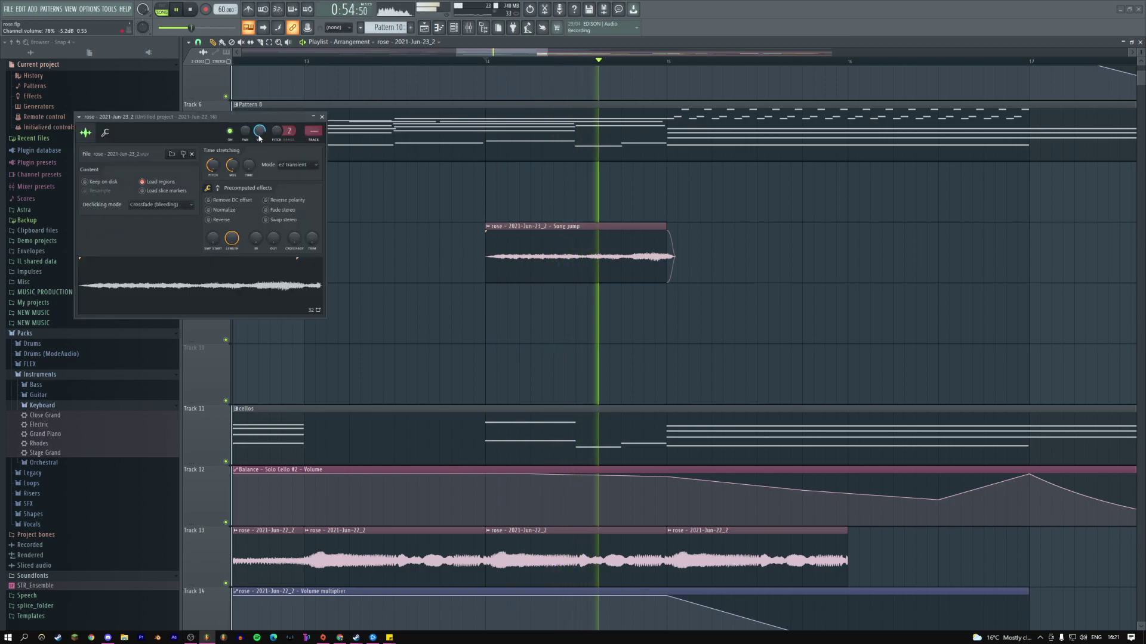
click(322, 117)
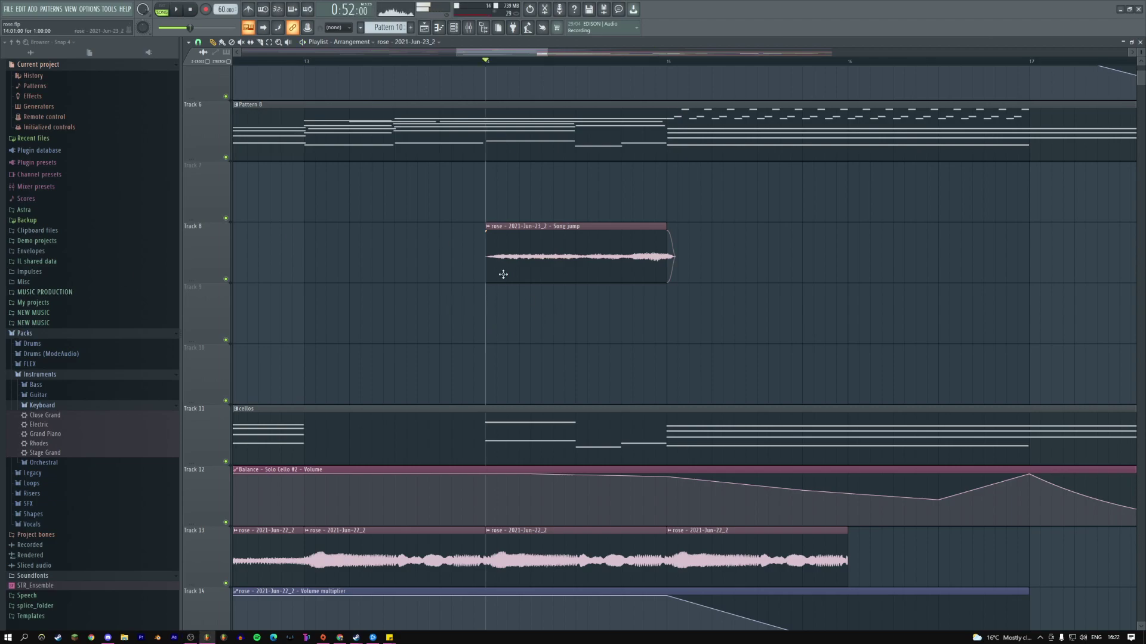
- Play the song from bar 14 and zoom the playlist out to the whole arrangement
key(space)
drag(457, 52, 342, 53)
scroll(544, 56, down, 5)
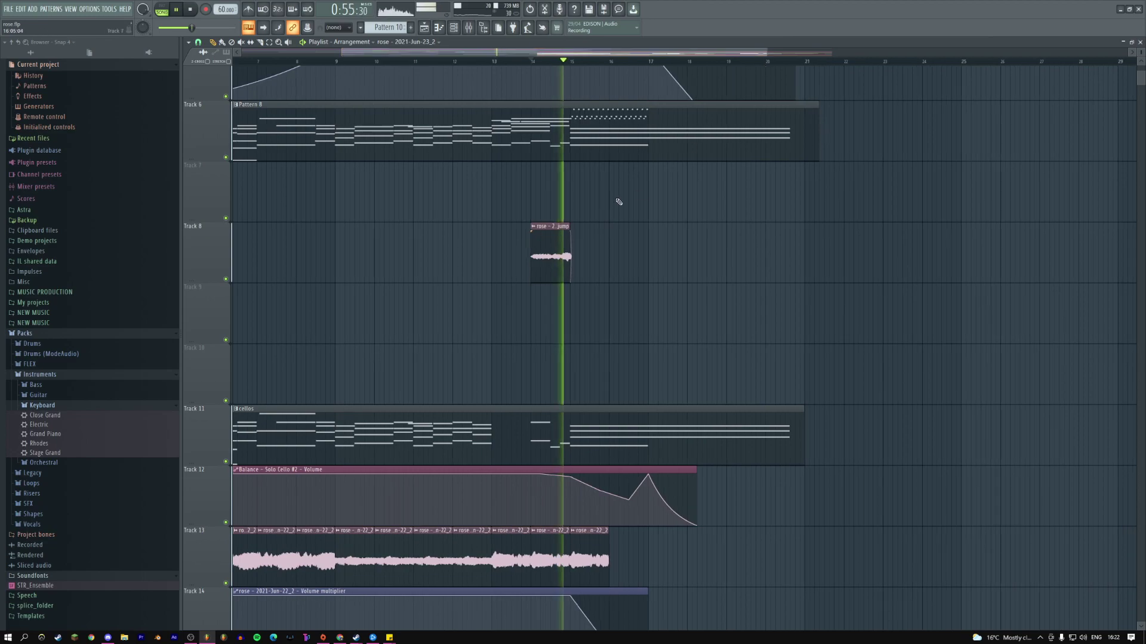
key(space)
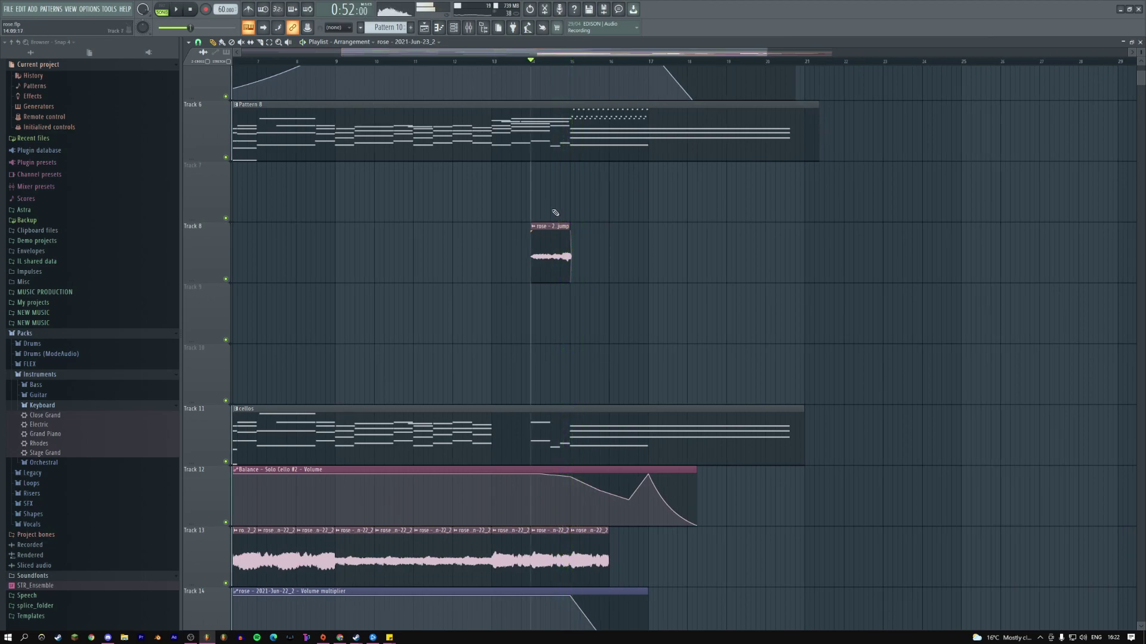
key(space)
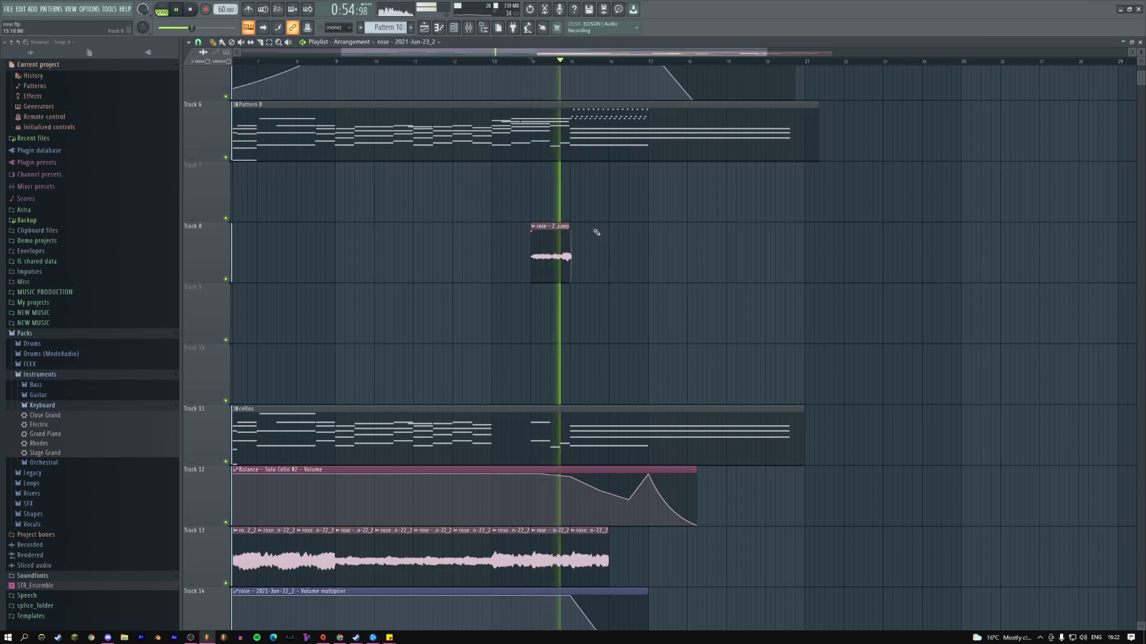
- Create a volume automation clip for the rose clip and place it on Track 9
click(535, 227)
click(680, 310)
ctrl+right_click(552, 237)
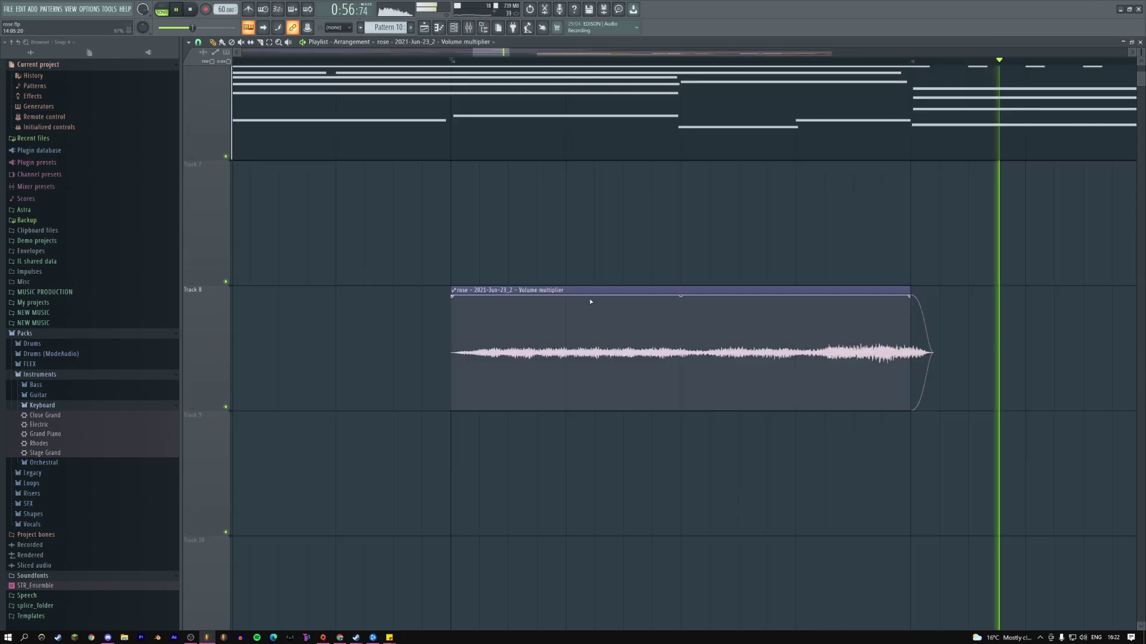
key(space)
click(527, 446)
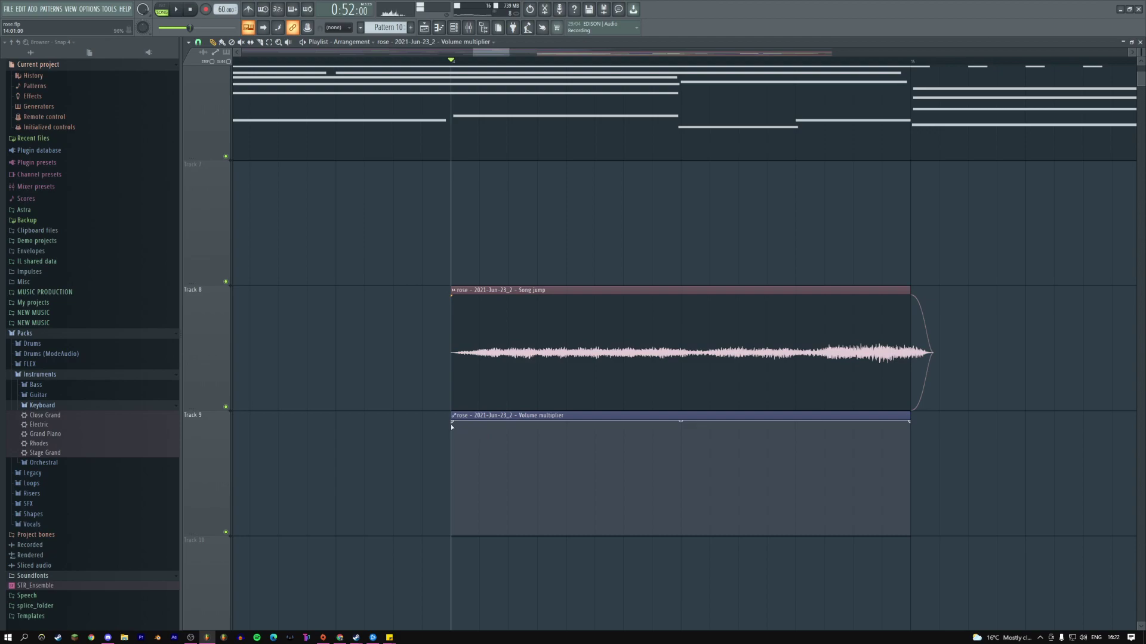
key(space)
- Shape the automation into a curved swell, a full-volume plateau and a curved fade-out
drag(677, 485, 680, 421)
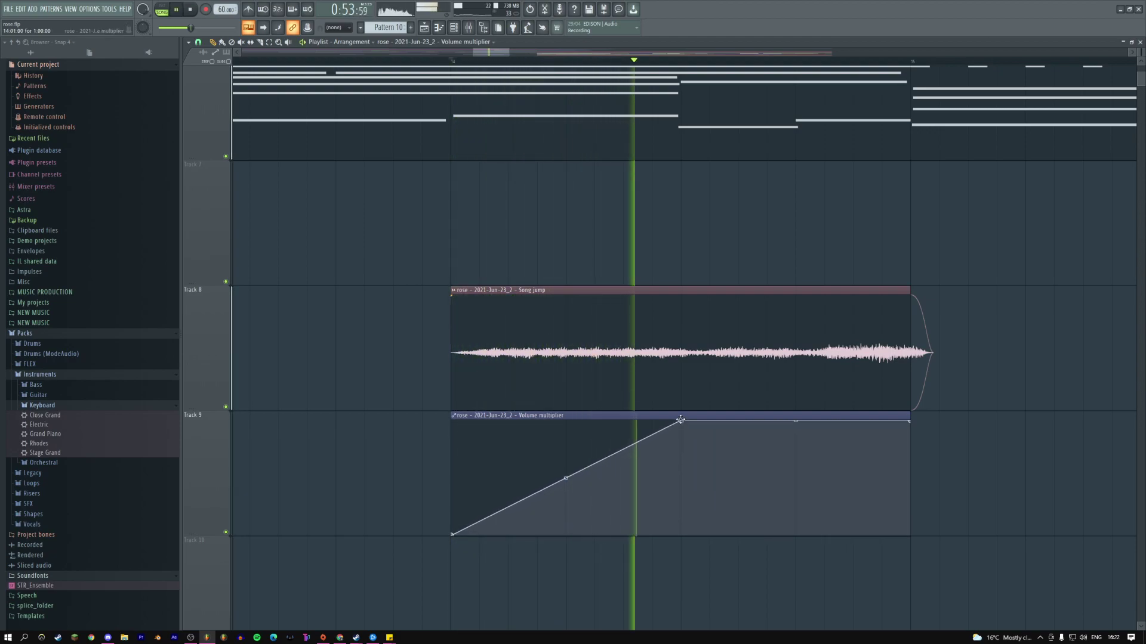
right_click(852, 426)
drag(909, 423, 909, 534)
drag(881, 478, 882, 423)
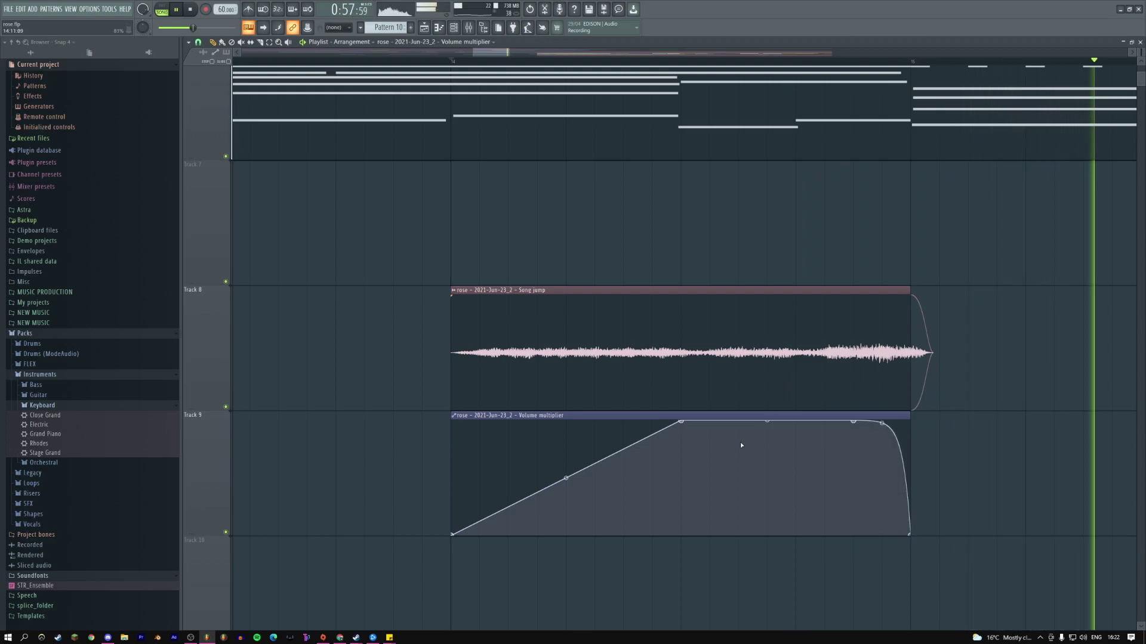
right_click(567, 478)
drag(624, 448, 684, 354)
- Restore the accidentally deleted Song jump clip and zoom in on tracks 15–28
right_click(693, 341)
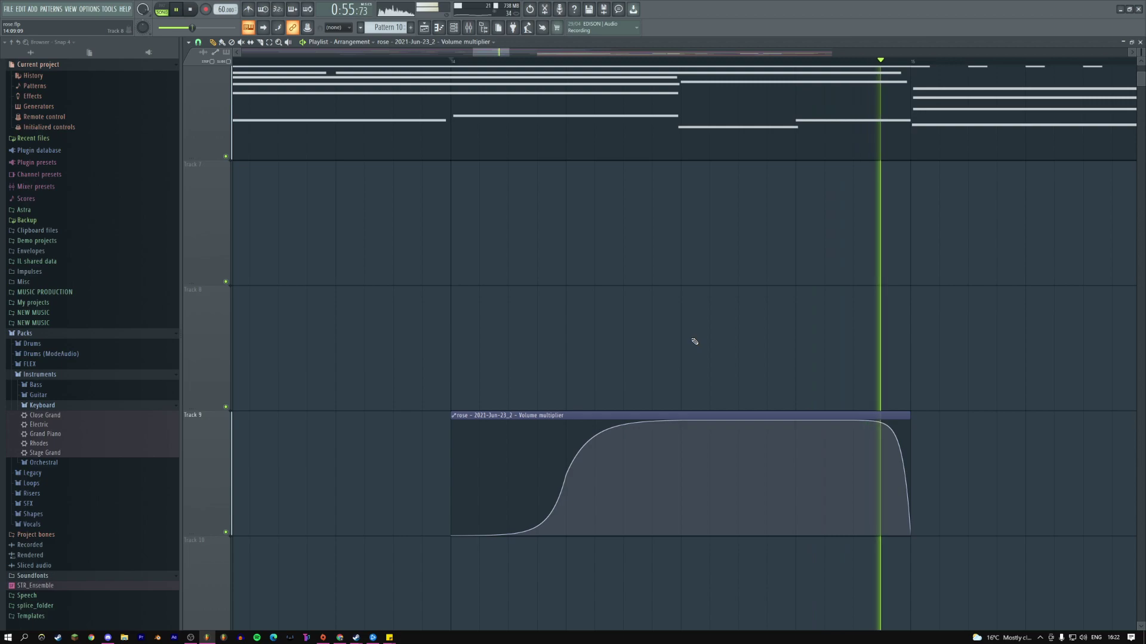
key(ctrl+z)
ctrl+right_click(693, 340)
drag(566, 166, 693, 260)
double_click(591, 179)
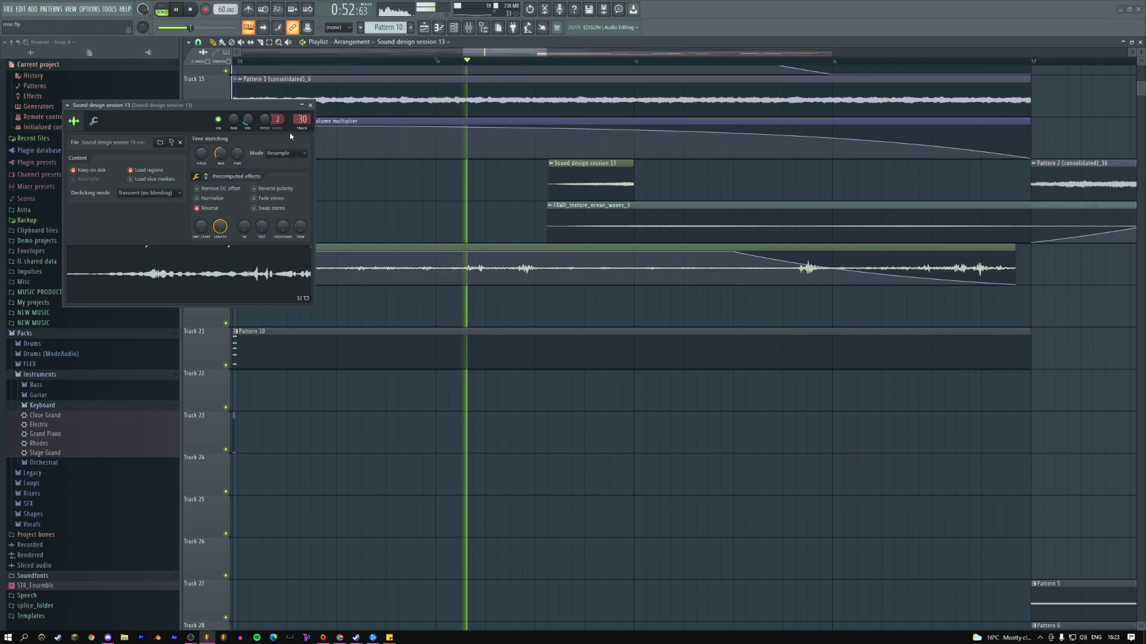
- Record Sound design session 13 into Edison and apply a convolution reverb tail
key(F9)
click(310, 105)
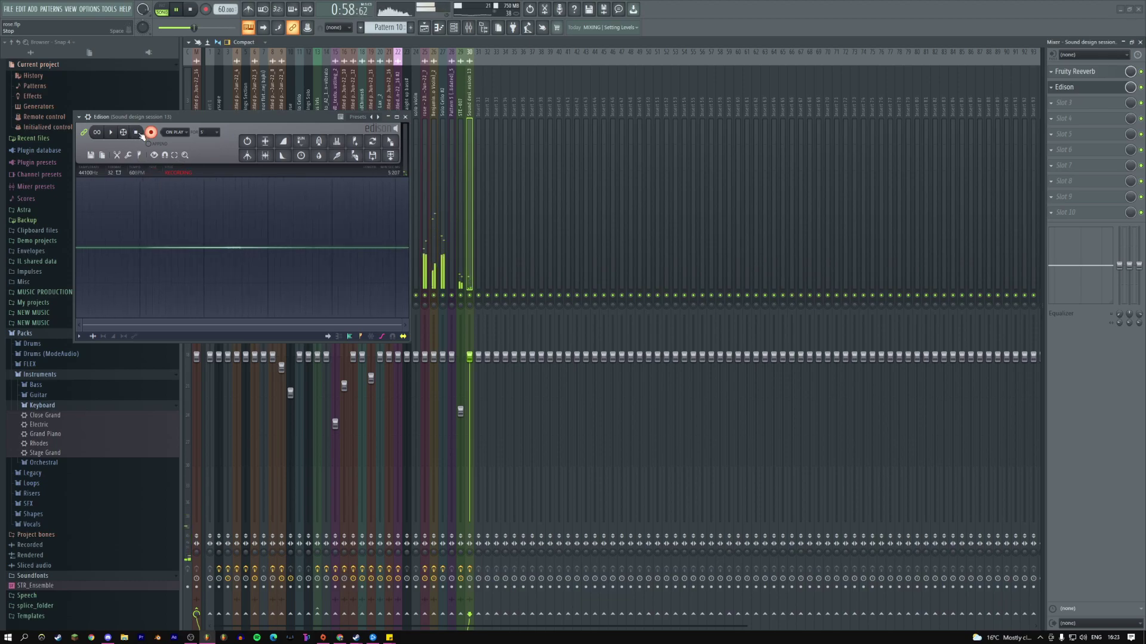
drag(267, 117, 445, 122)
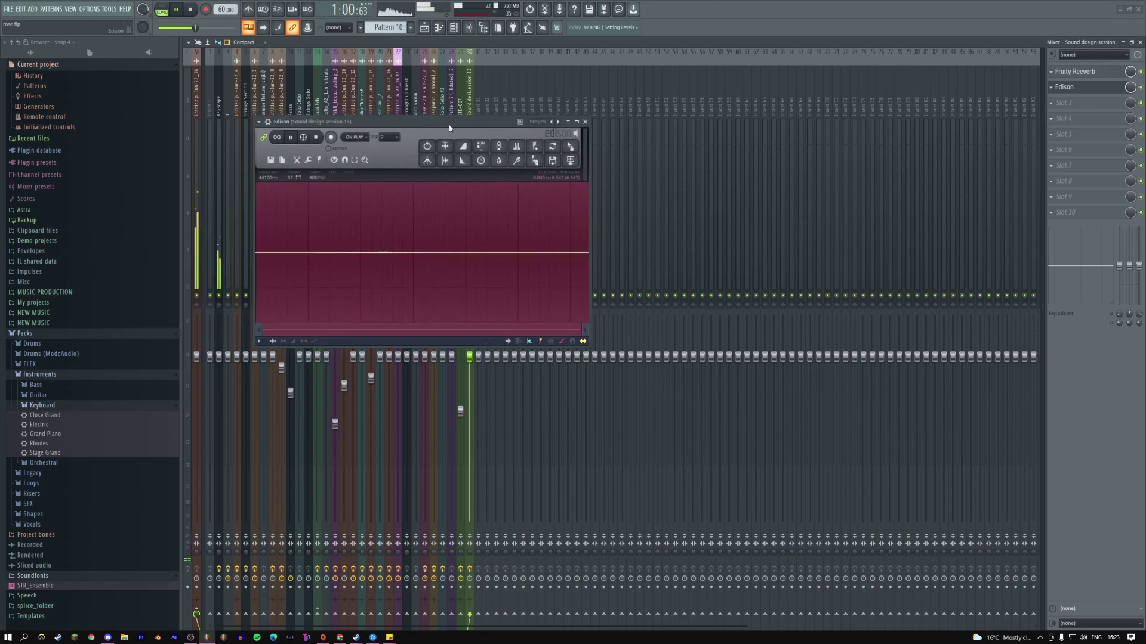
key(ctrl+r)
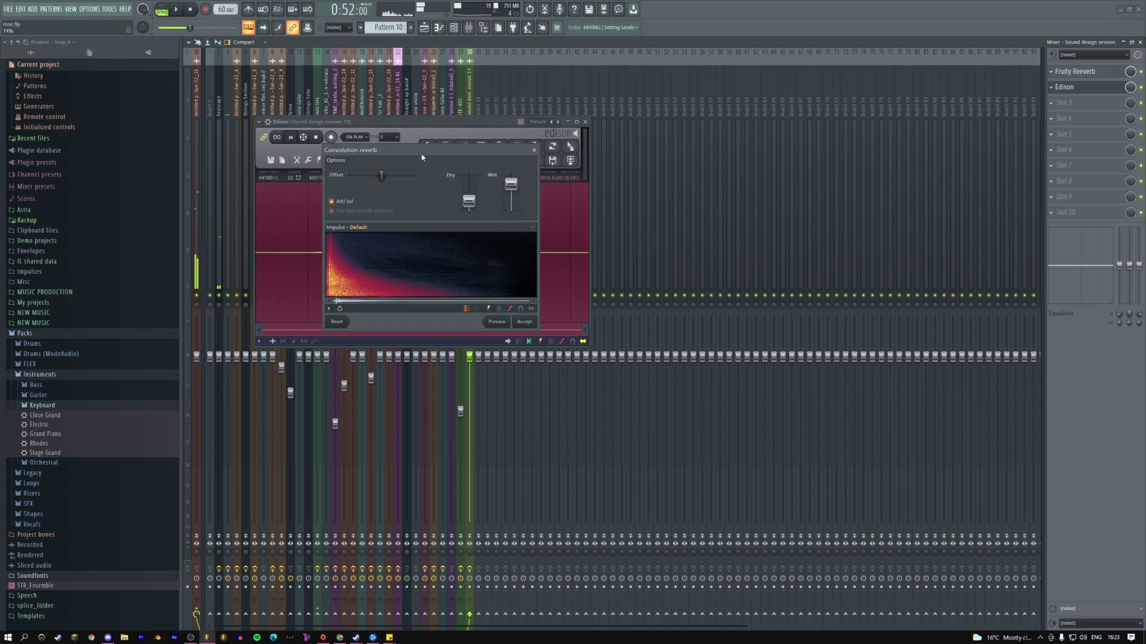
click(526, 322)
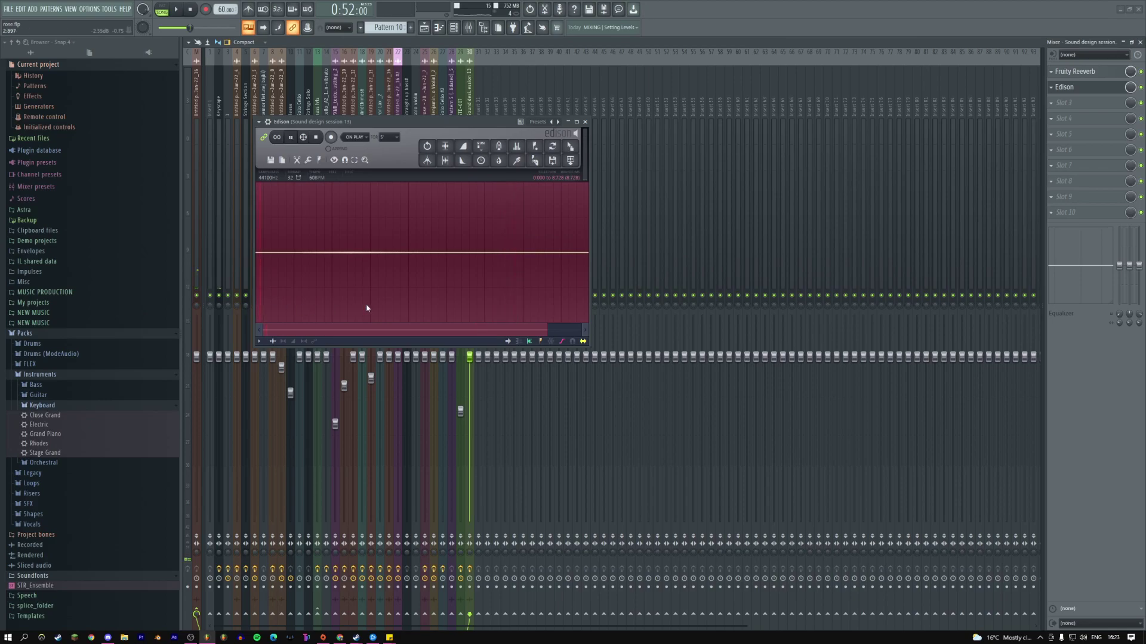
key(ctrl+p)
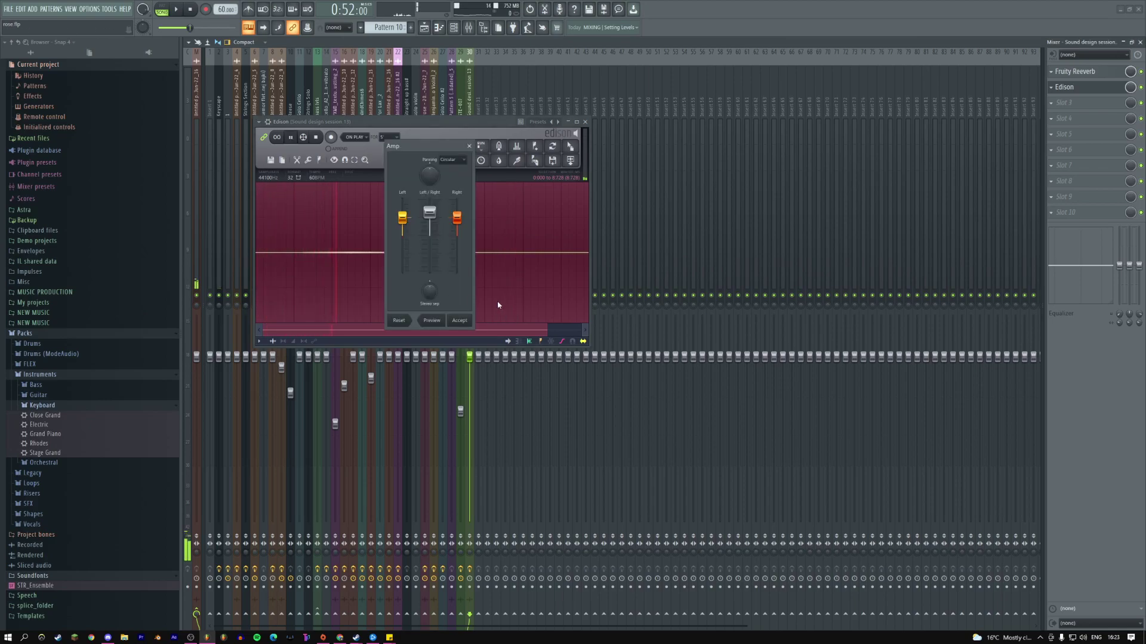
- Amplify the recording, then EQ it with a low cut, low-mid boost and high roll-off
click(459, 321)
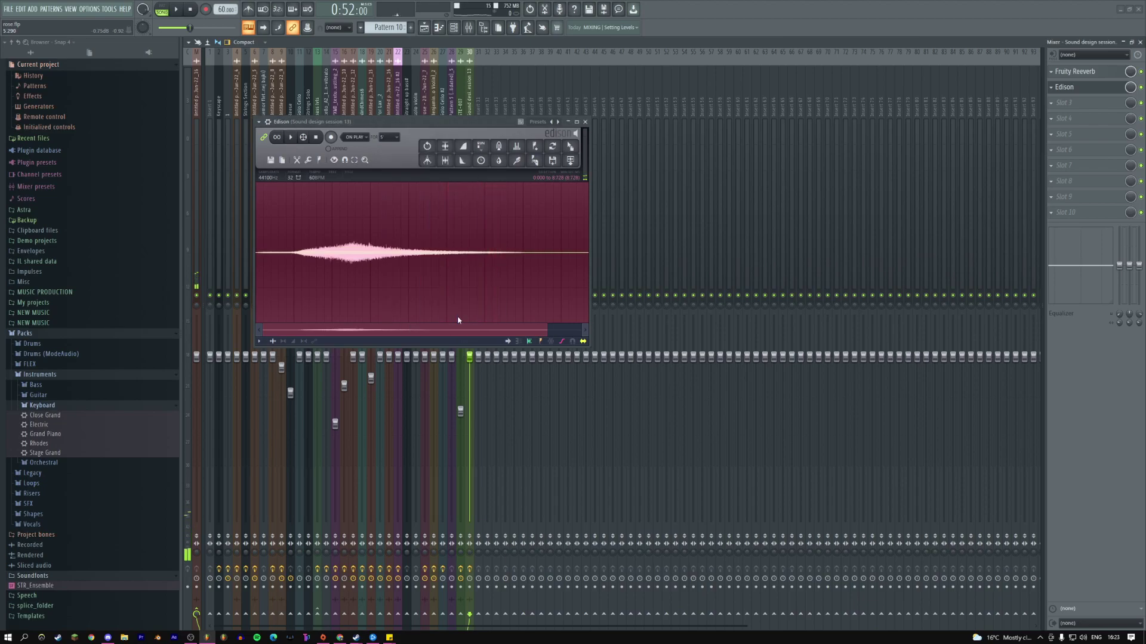
click(517, 148)
drag(330, 238, 333, 284)
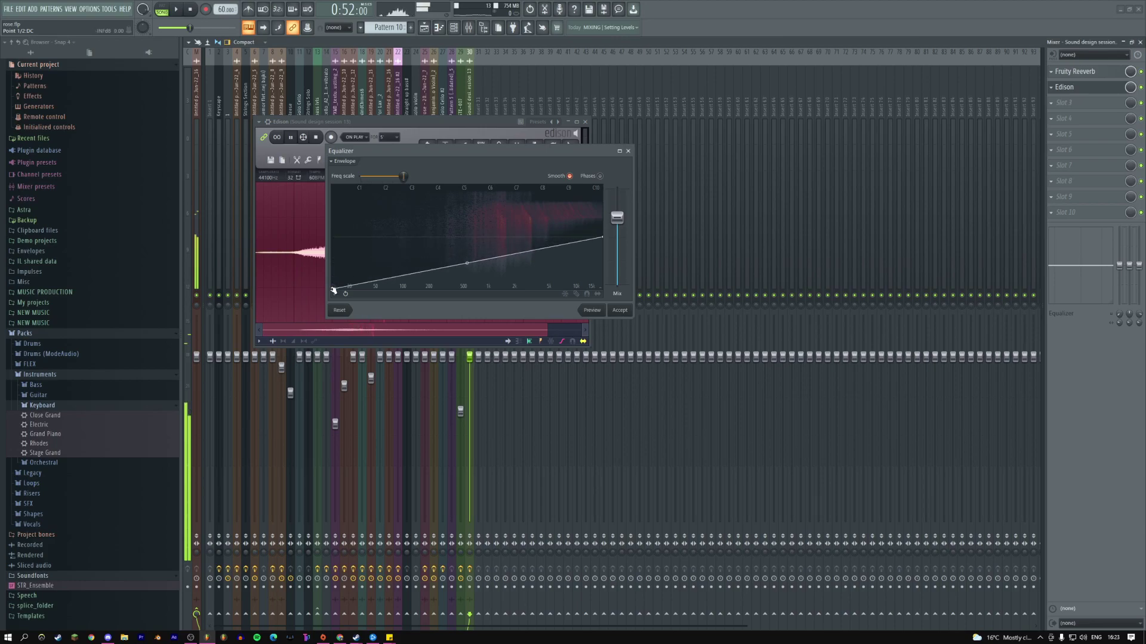
drag(415, 285, 452, 244)
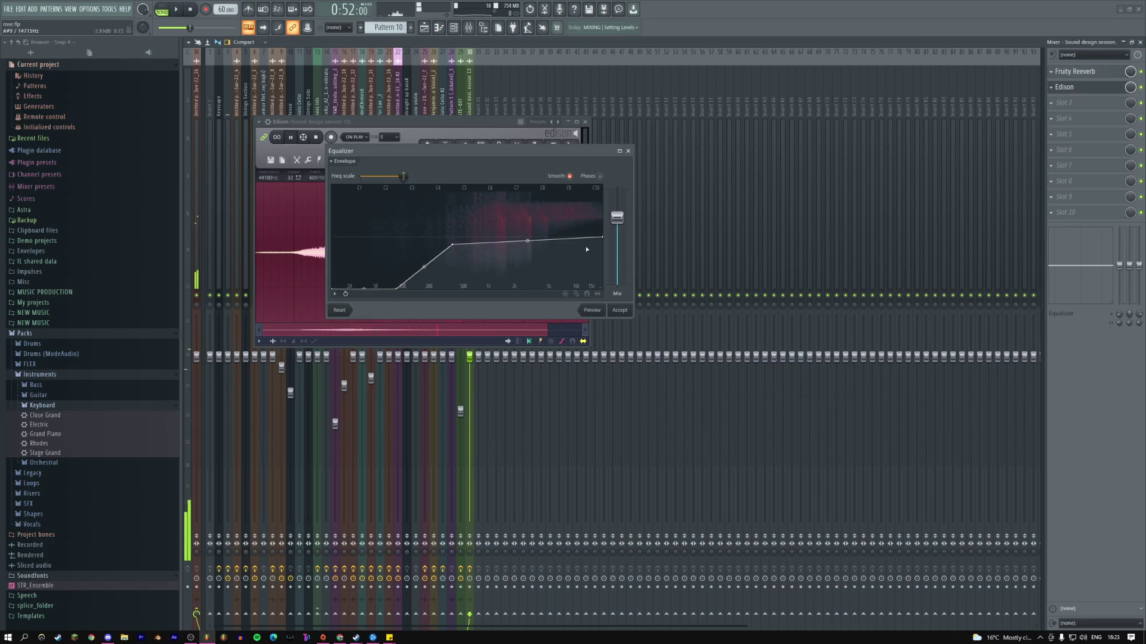
drag(605, 238, 603, 289)
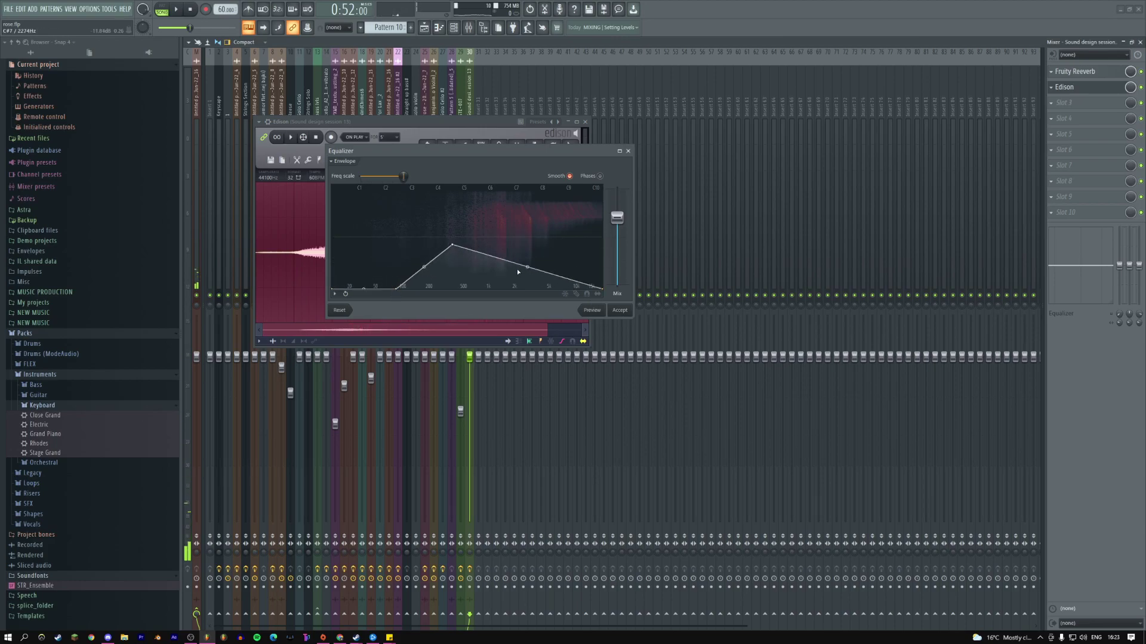
click(626, 312)
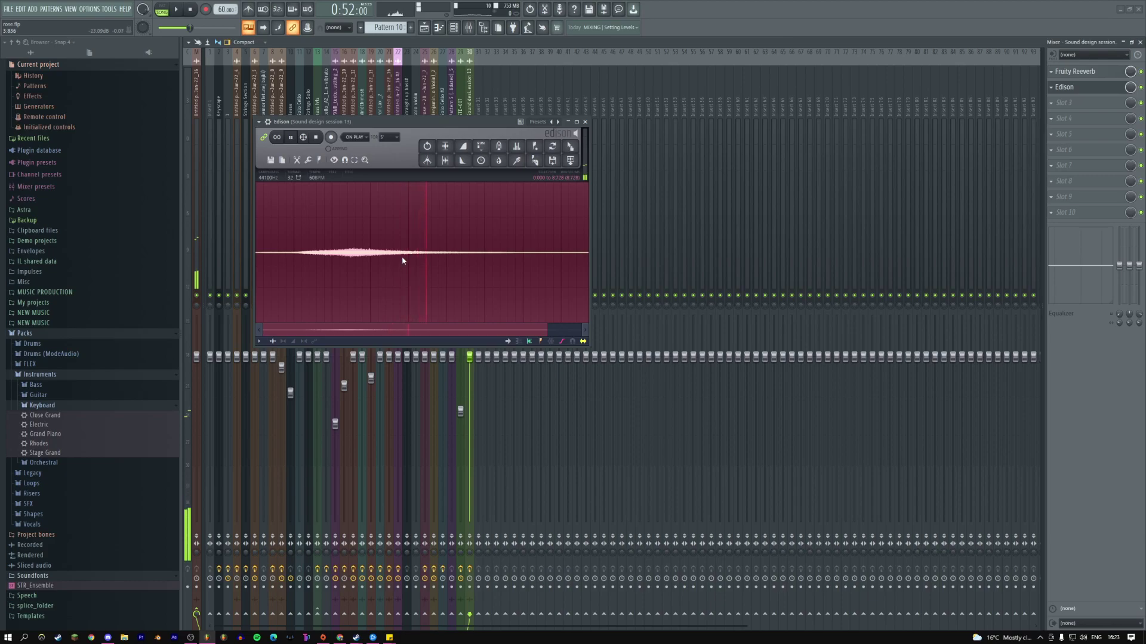
- Apply time stretch and blur to the Edison recording
key(alt+t)
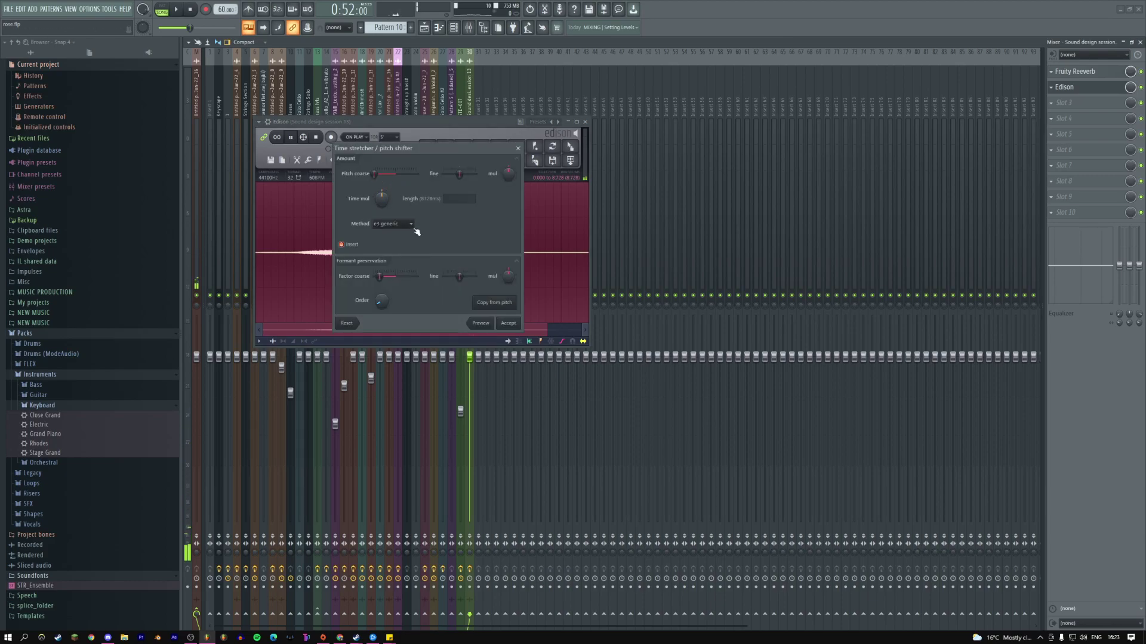
click(506, 322)
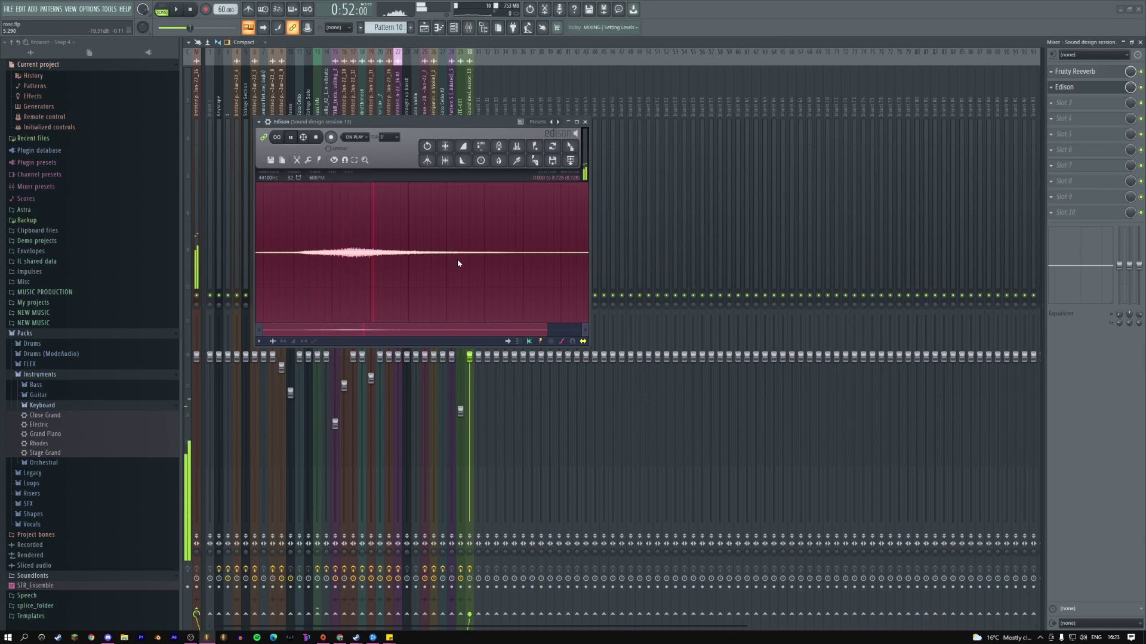
key(ctrl+b)
click(575, 360)
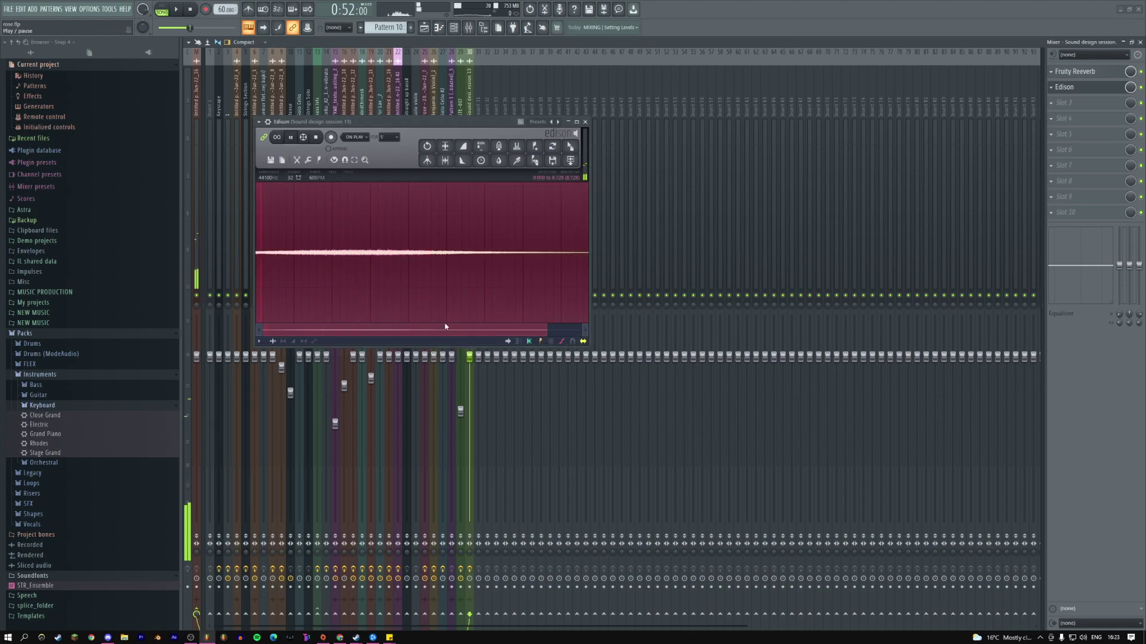
- Draw a fade-in and fade-out volume envelope, then drop the sample on Track 20
click(296, 341)
drag(259, 253, 258, 322)
click(355, 251)
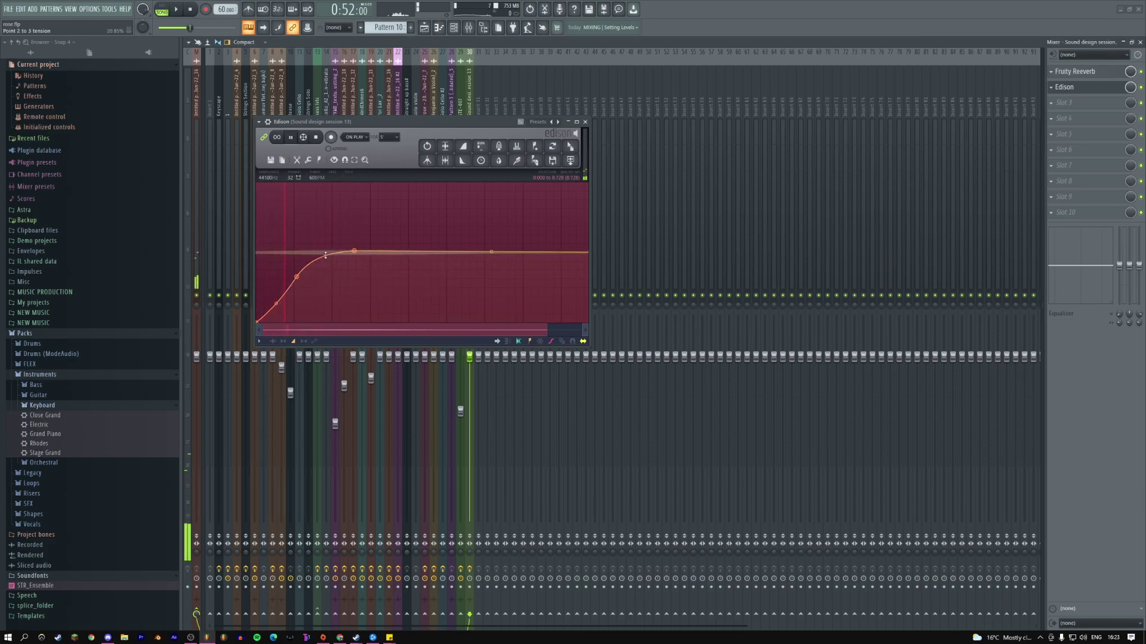
drag(545, 332, 581, 332)
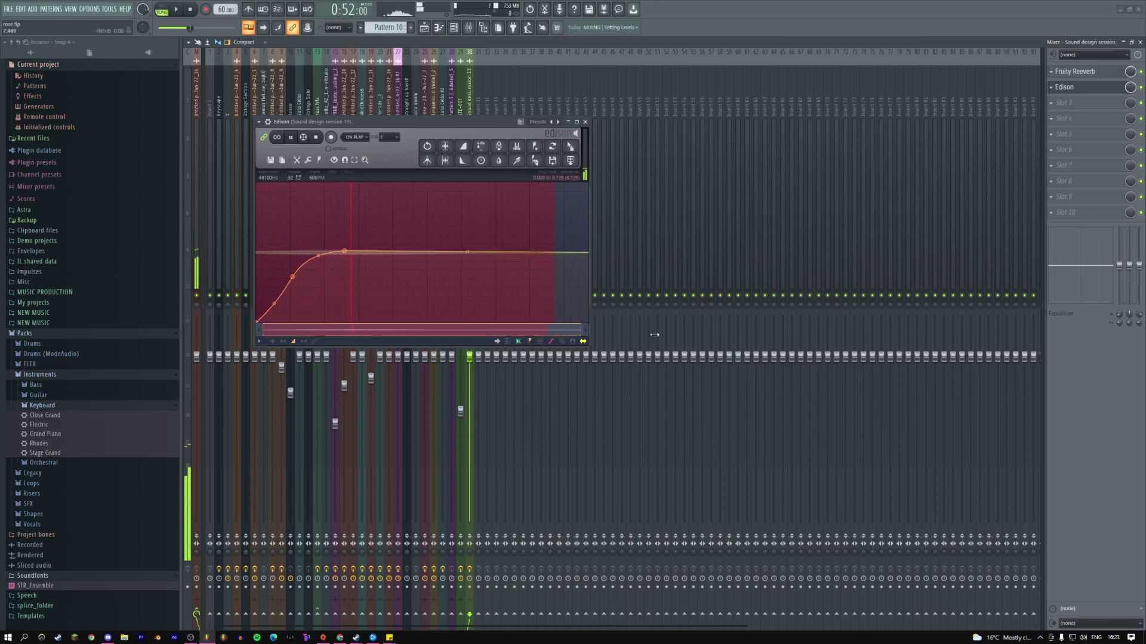
drag(588, 253, 589, 337)
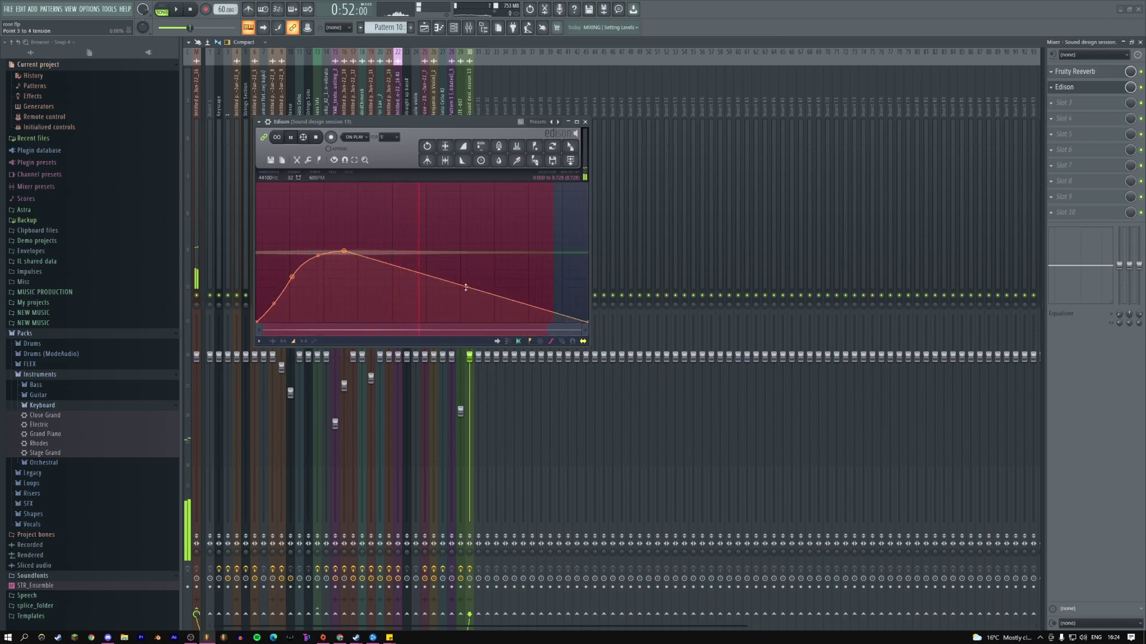
key(Return)
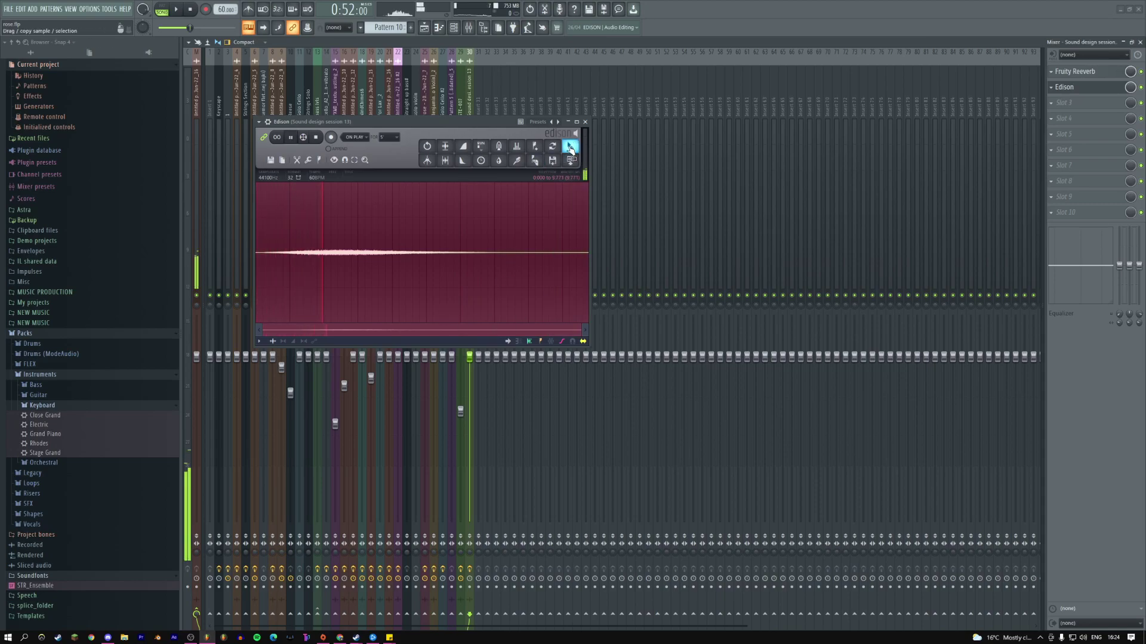
drag(570, 149, 531, 305)
- Remove Edison from the mixer, mute the Sound design session 13 clip, nudge the rose clip earlier
click(474, 29)
click(1052, 88)
click(1103, 105)
key(space)
click(424, 28)
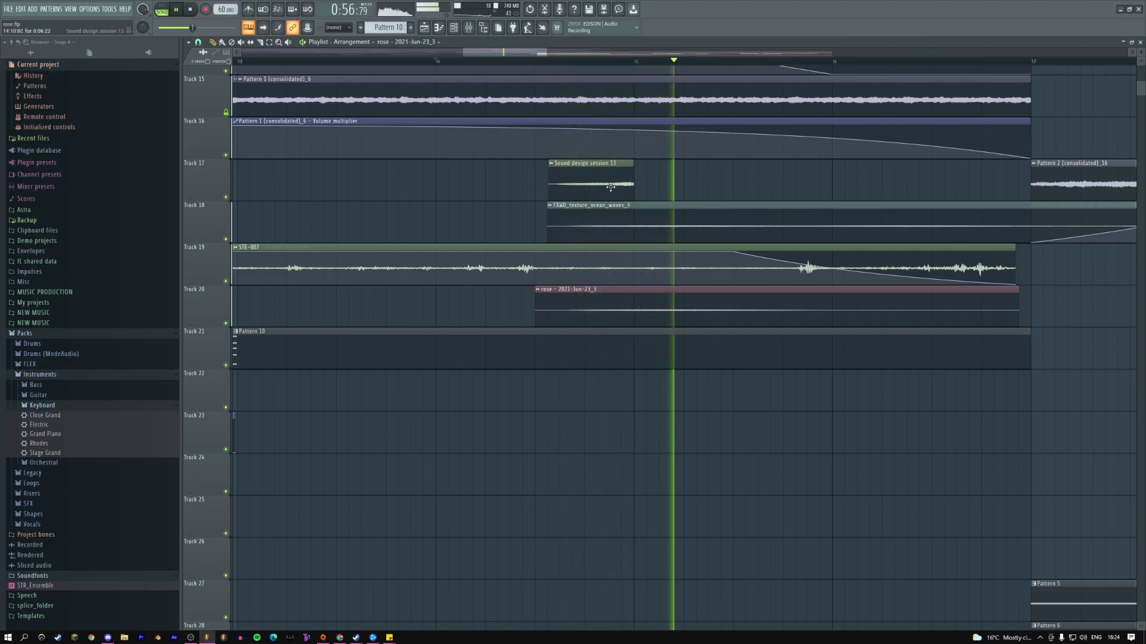
alt+right_click(590, 180)
key(space)
key(space)
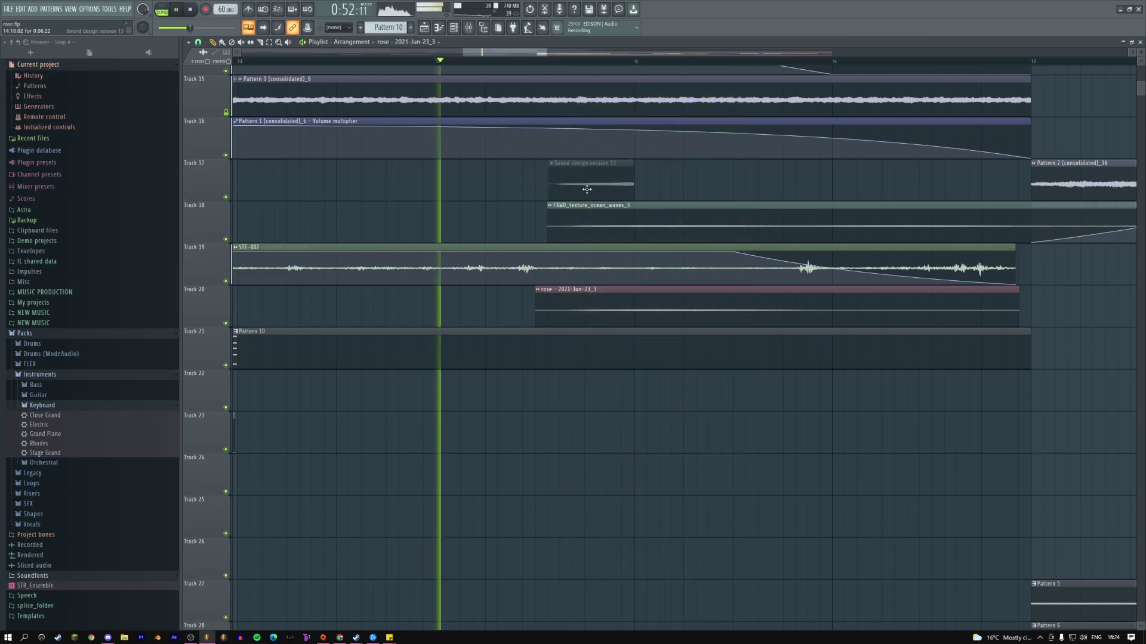
drag(630, 300, 624, 302)
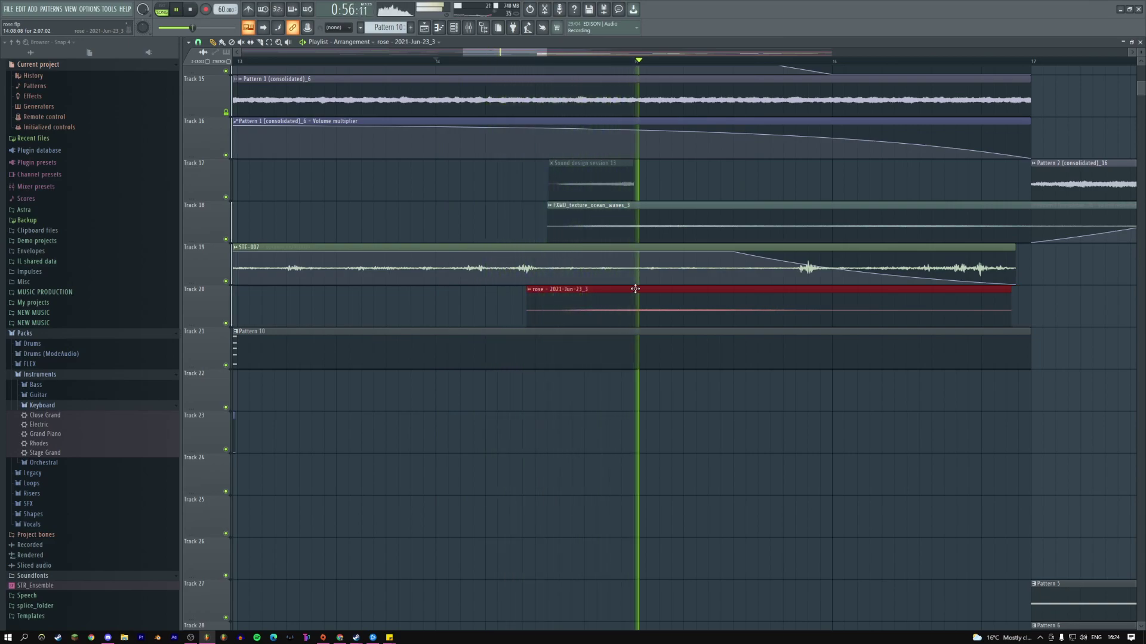
- Check the Track 20 rose clip's channel settings, zoom out fully and replay from bar 14
double_click(641, 301)
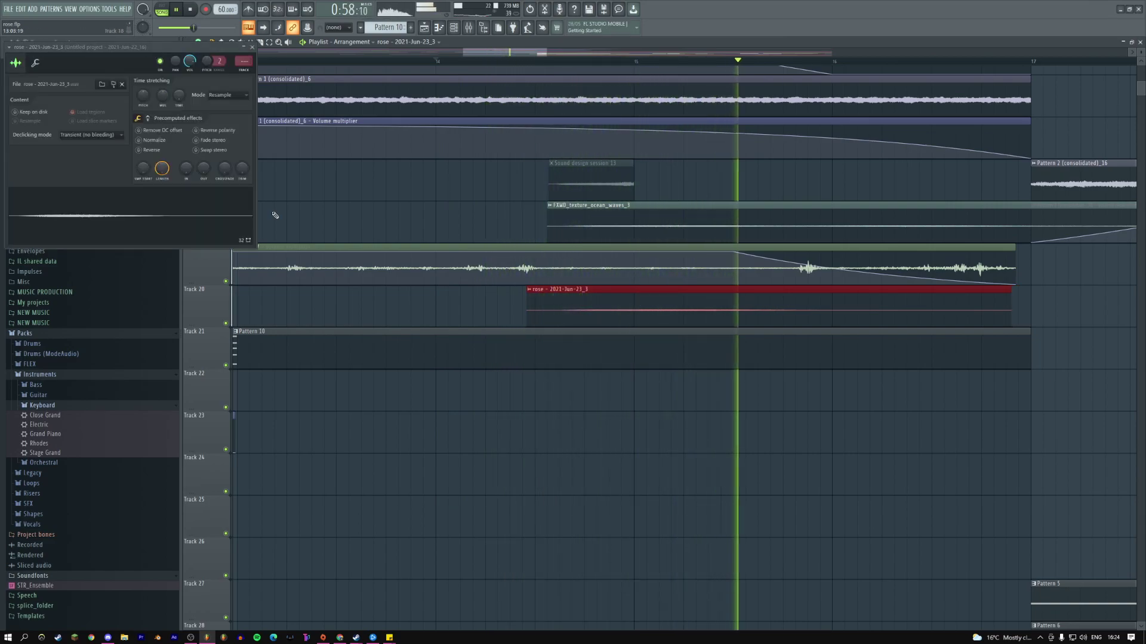
key(Escape)
scroll(581, 203, up, 3)
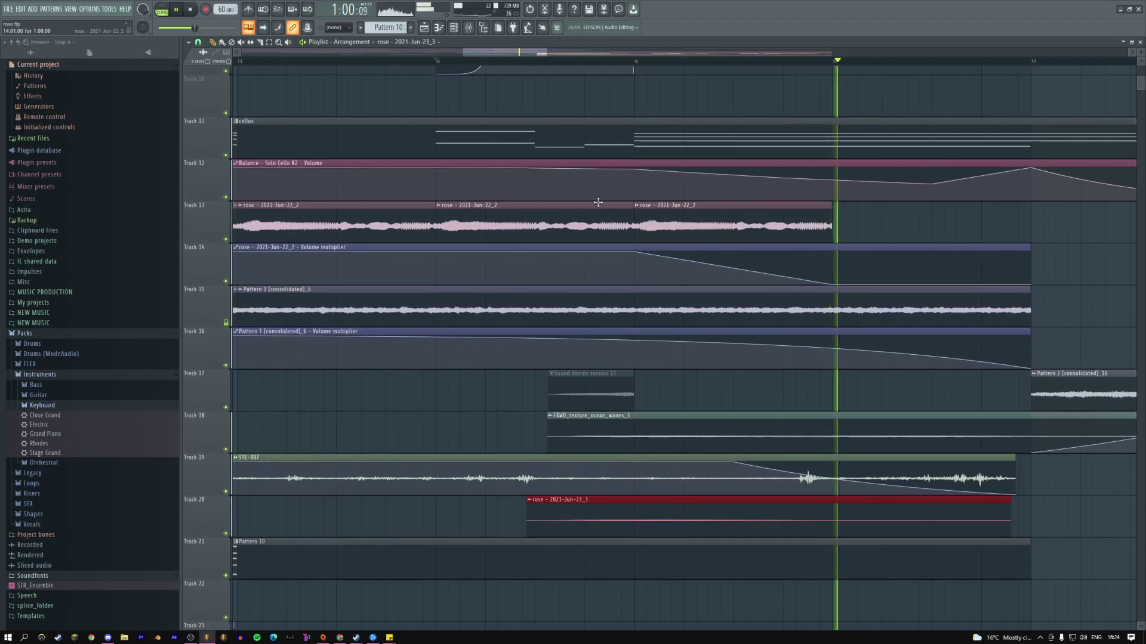
ctrl+right_click(592, 145)
key(space)
key(space)
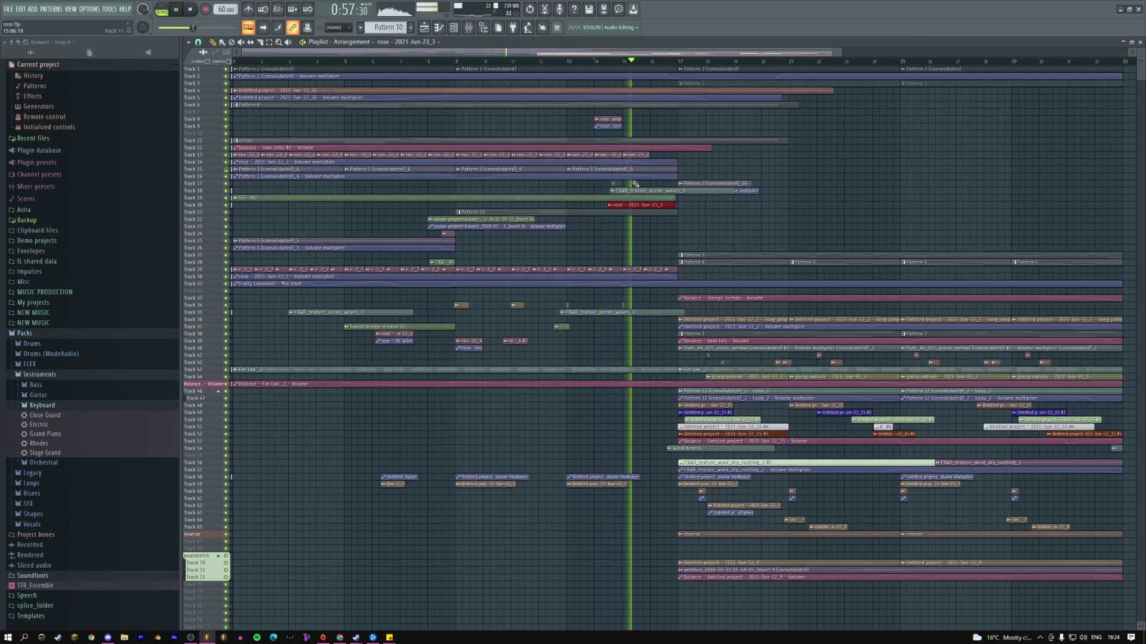
- Stop and rewind playback, then zoom in horizontally on the middle tracks' opening bars
scroll(1140, 63, up, 4)
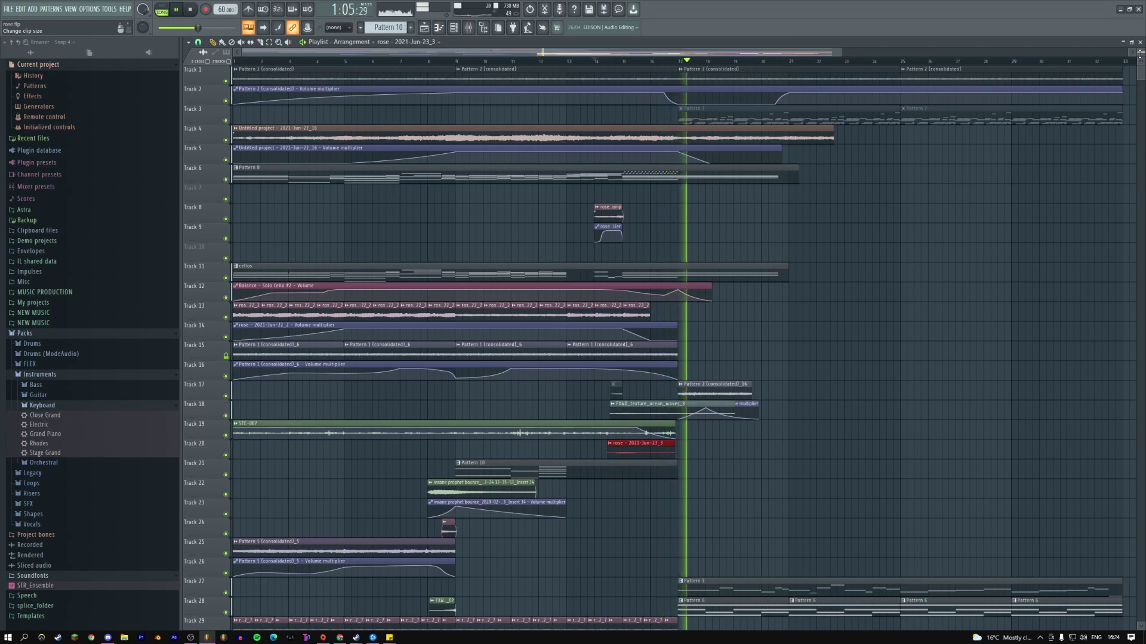
key(space)
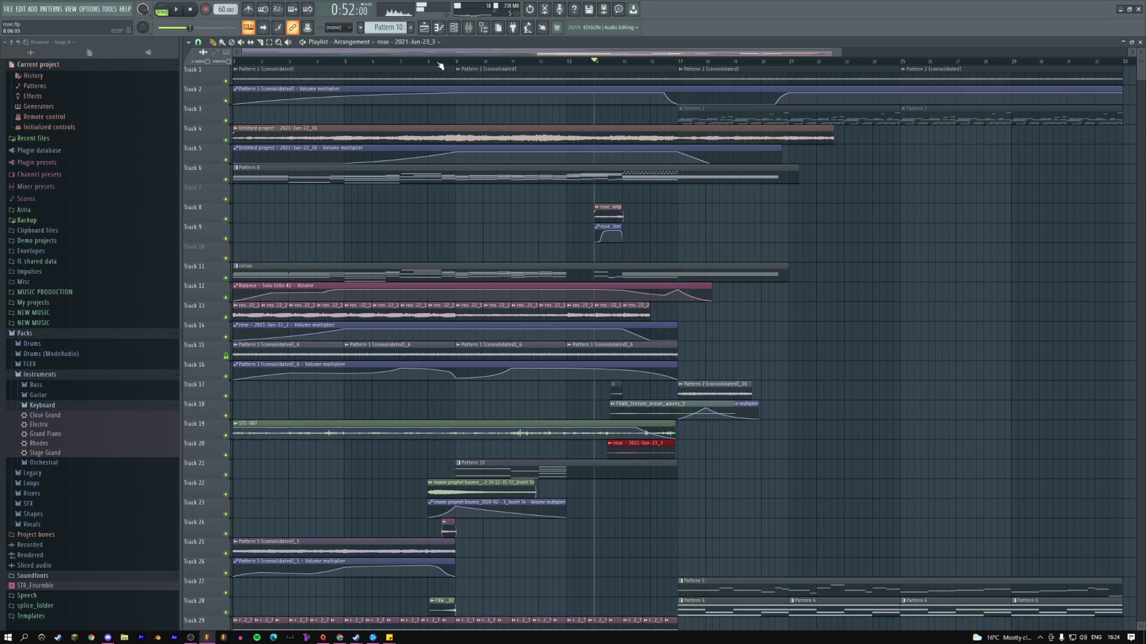
click(189, 10)
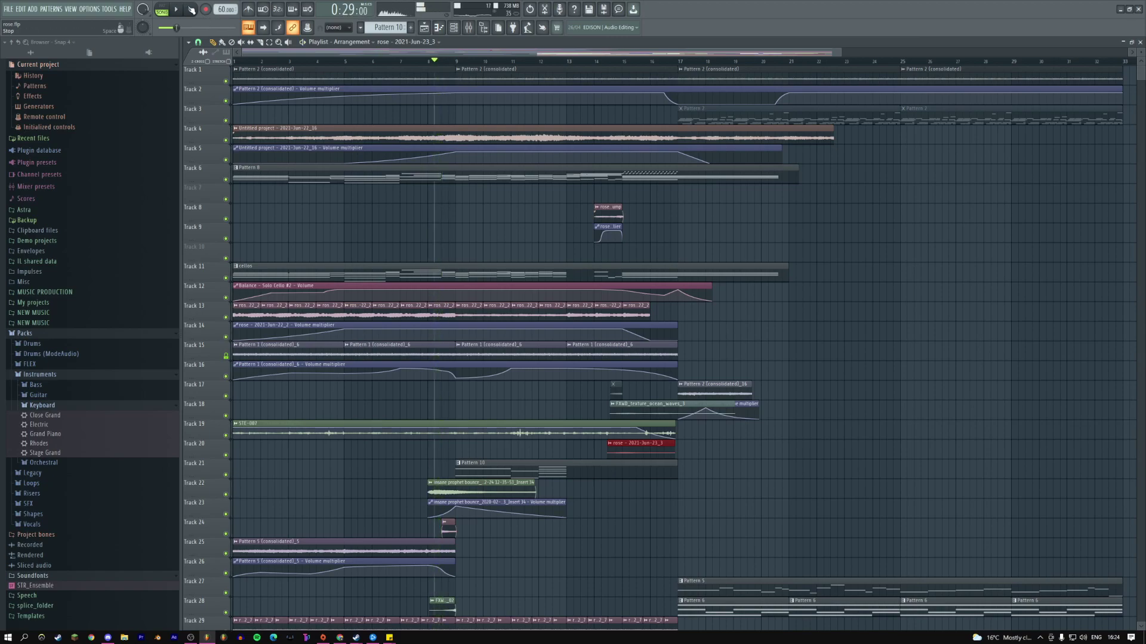
drag(840, 51, 527, 62)
scroll(444, 199, down, 3)
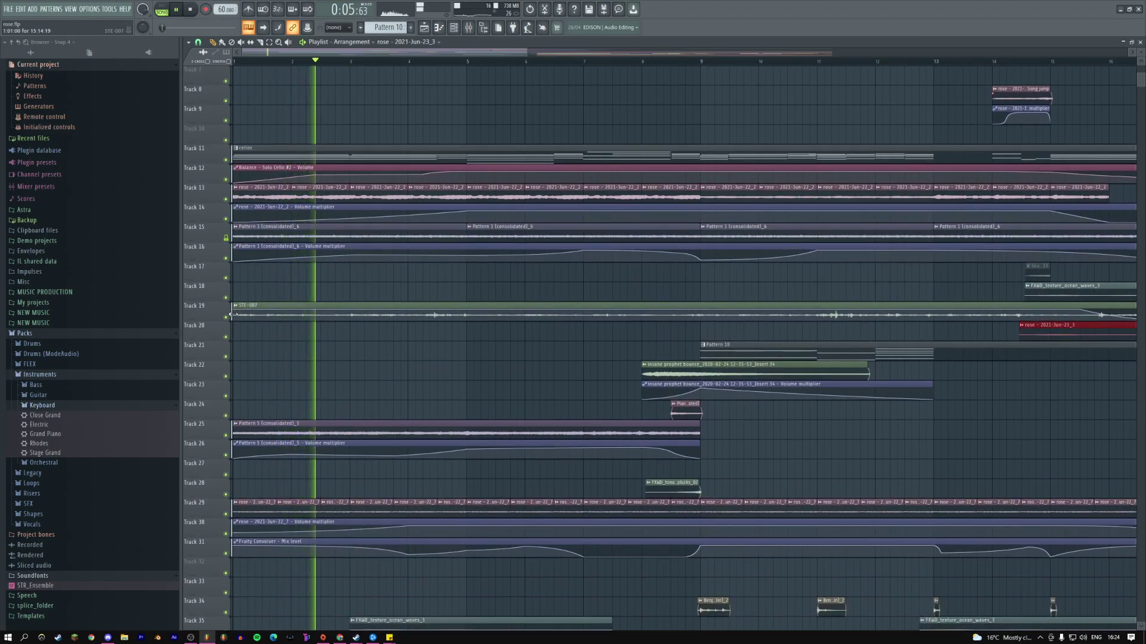
- Add STE-007 volume automation on a new track rising from zero to a bar 3 point, curved
right_click(197, 335)
click(223, 468)
drag(303, 307, 302, 328)
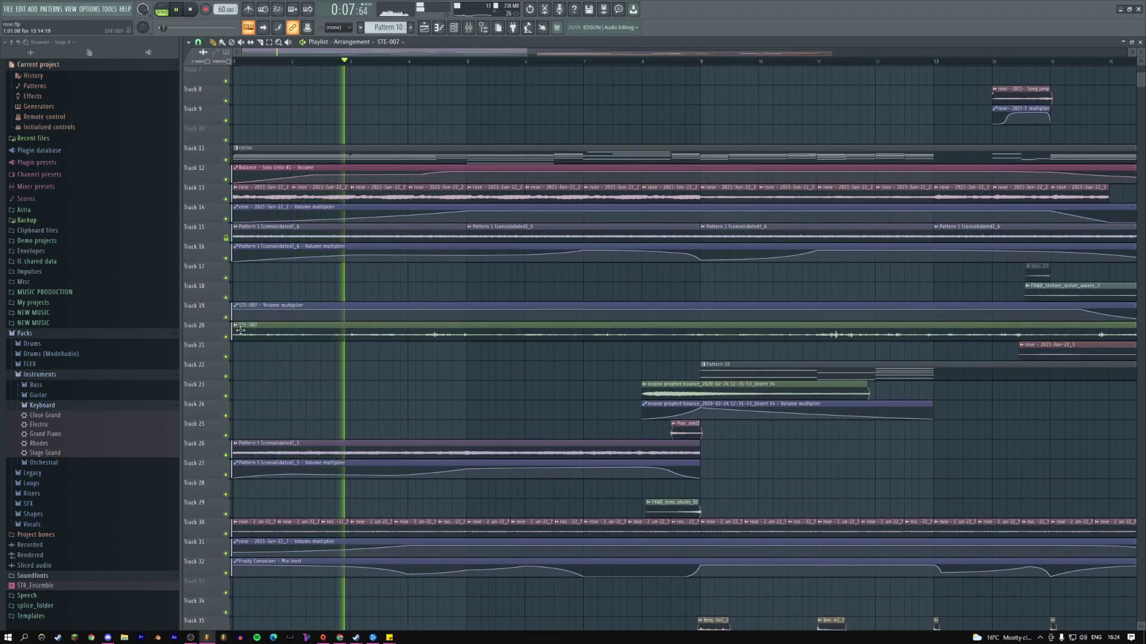
drag(234, 309, 291, 315)
right_click(350, 311)
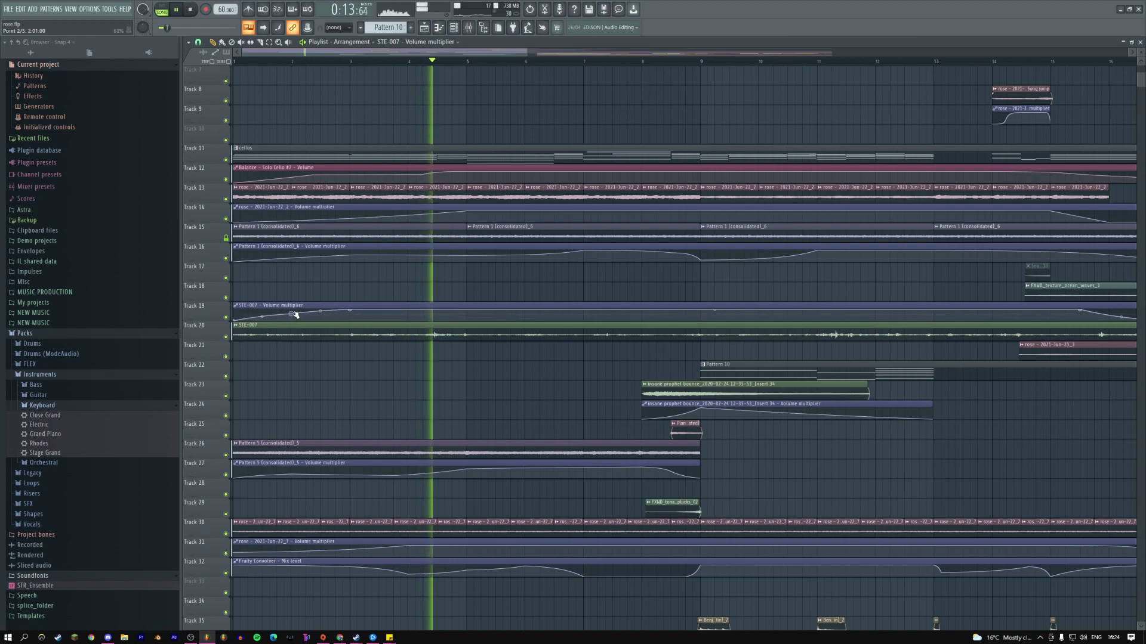
drag(262, 317, 263, 319)
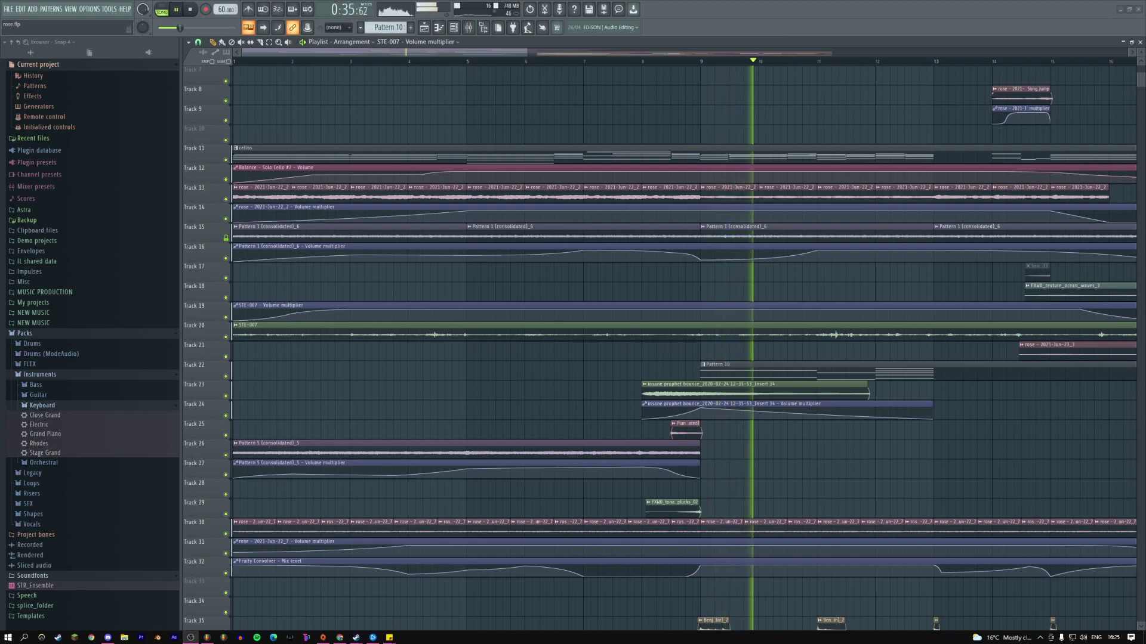
- Mute the Pattern 10 clip on Track 22 and move playback back to bar 14
drag(527, 53, 737, 58)
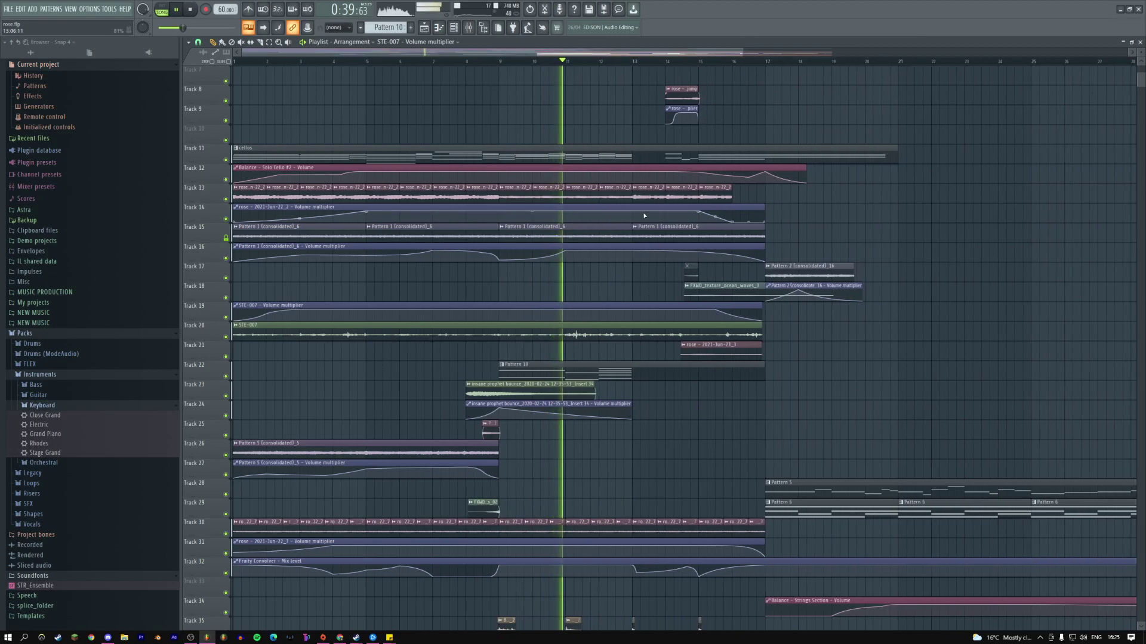
click(589, 371)
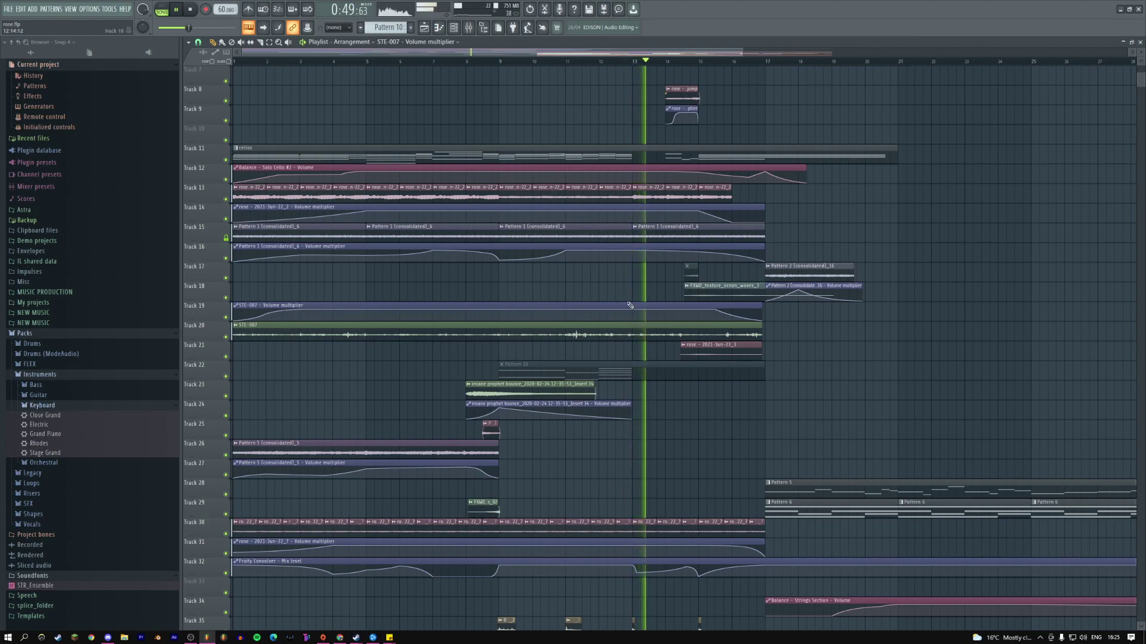
scroll(630, 305, up, 5)
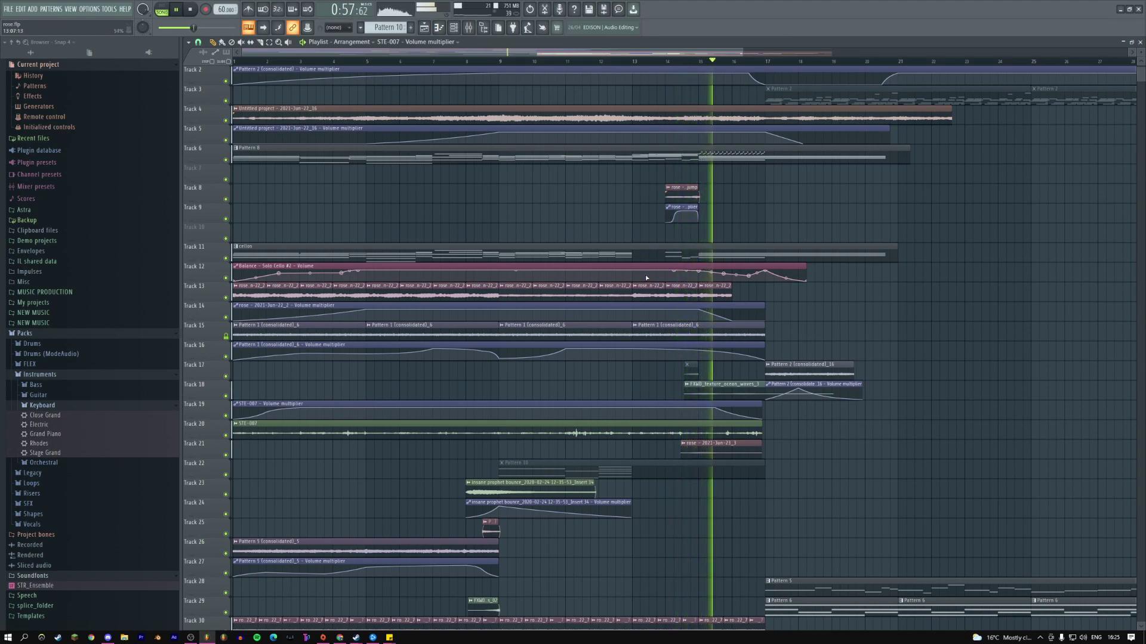
click(669, 62)
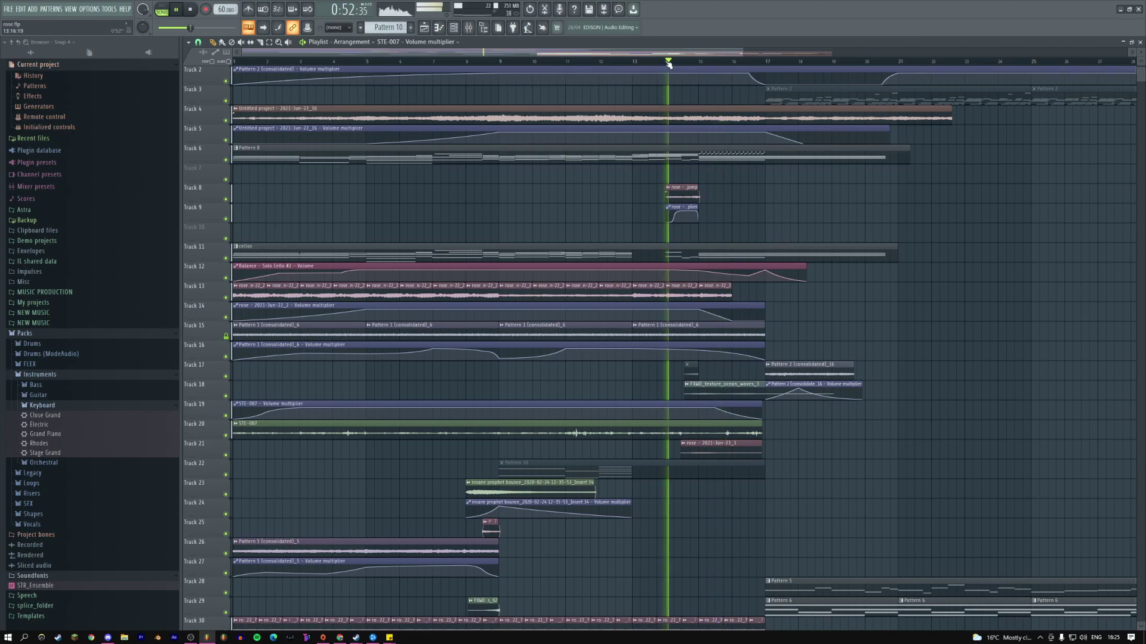
- Create Pattern 11 with a new Harmor channel loaded with the Straight up bass# preset
key(F4)
key(Return)
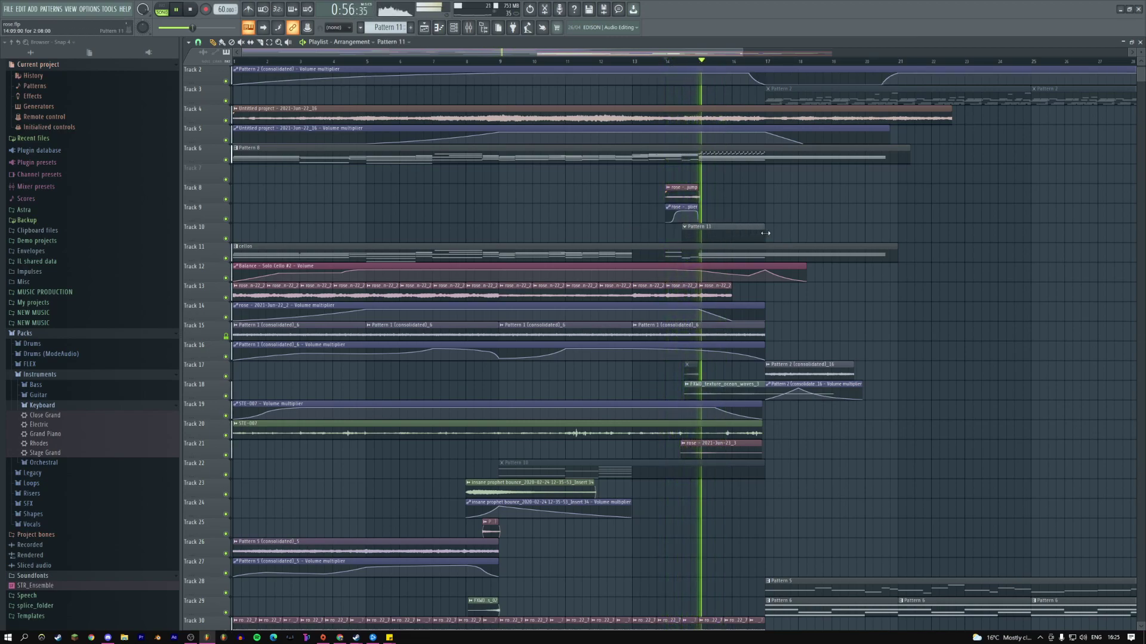
double_click(702, 231)
click(32, 9)
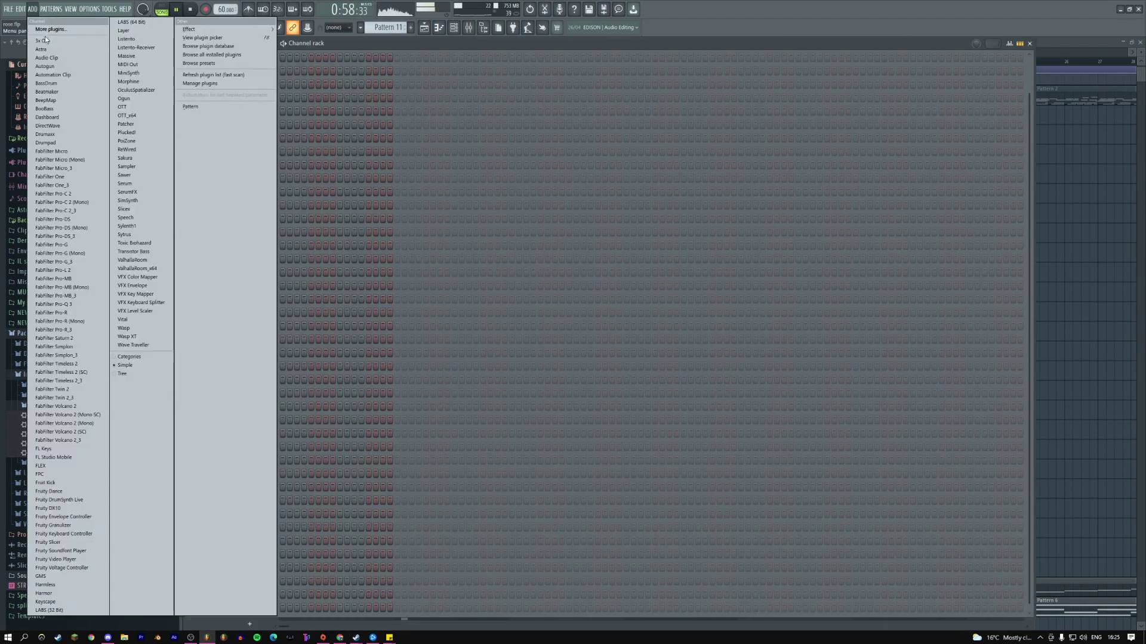
click(53, 595)
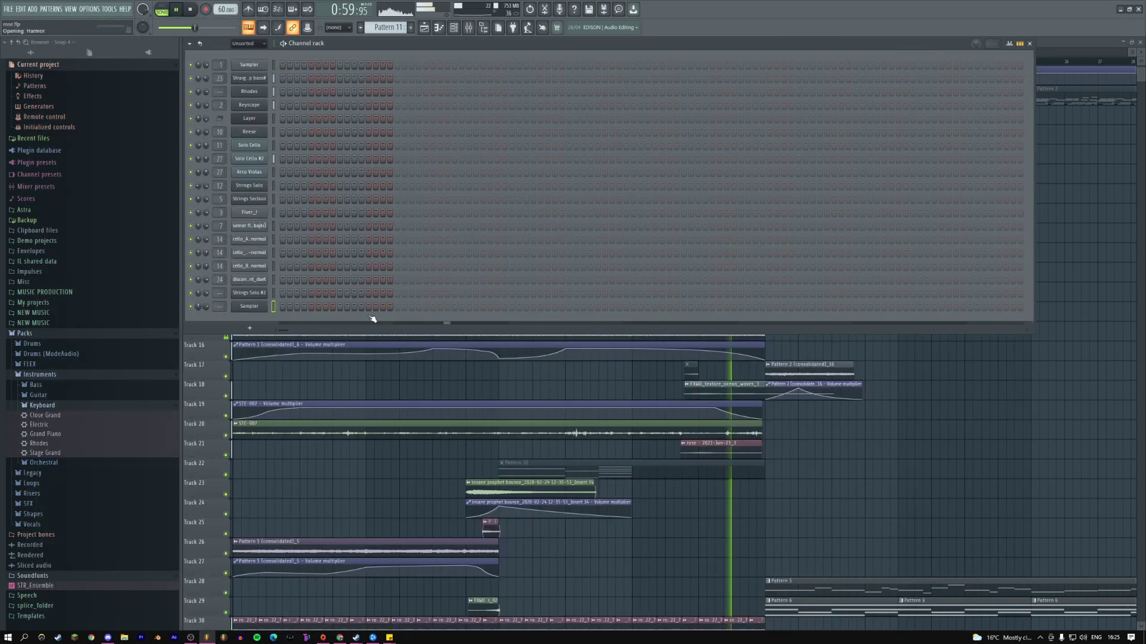
click(433, 58)
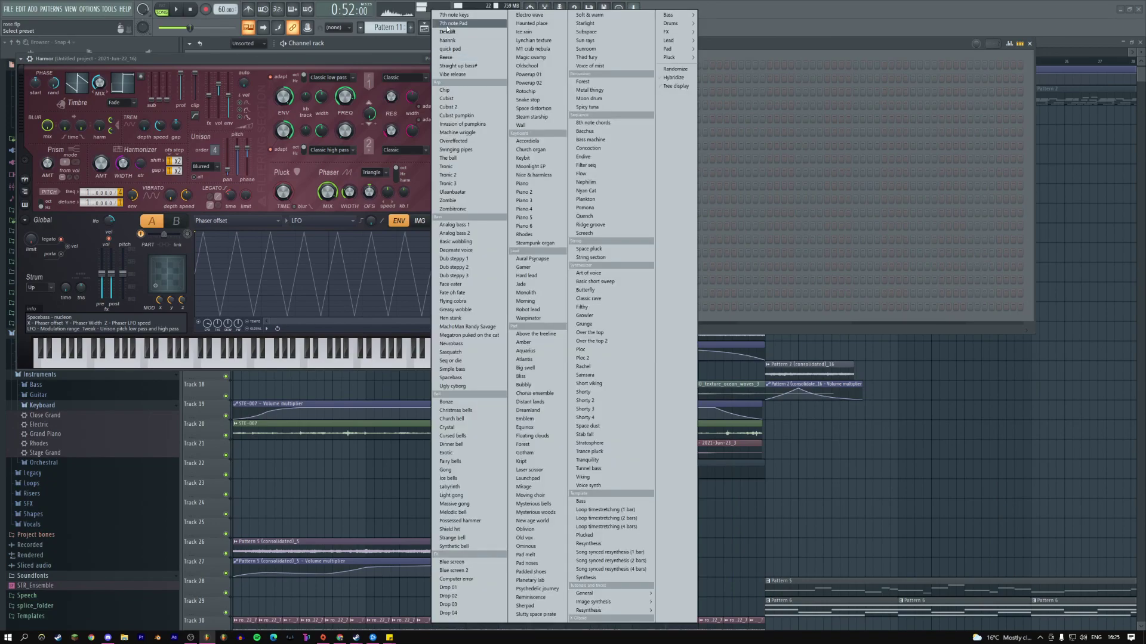
click(457, 66)
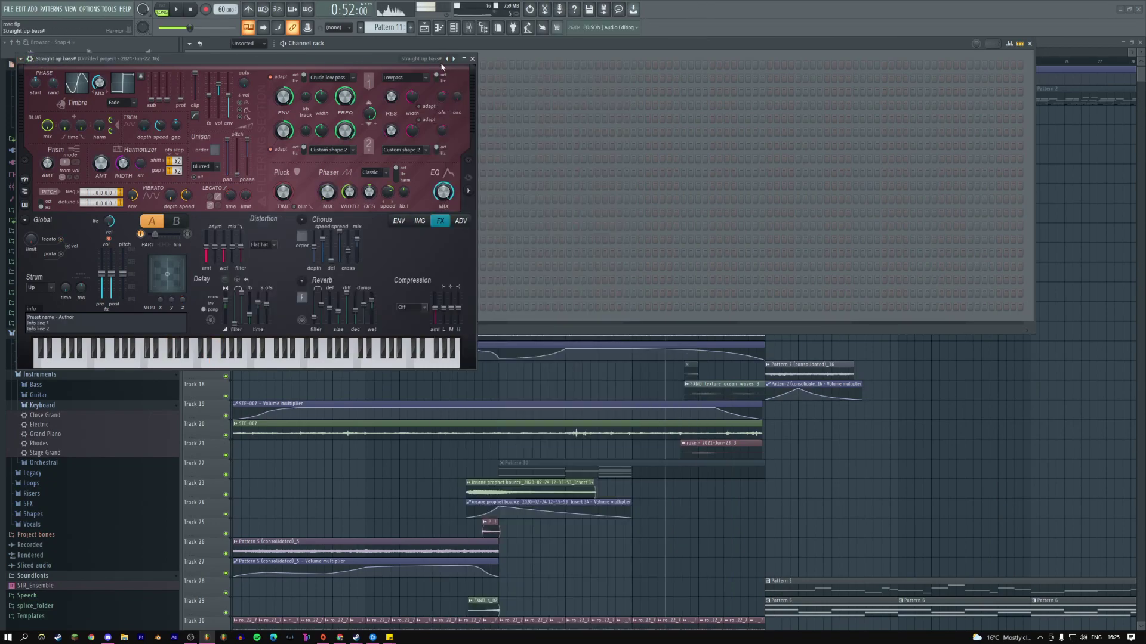
click(474, 59)
key(space)
right_click(266, 304)
- Draw a long A#3 note and a short G#2 stab in the Straight up bass# piano roll
click(289, 308)
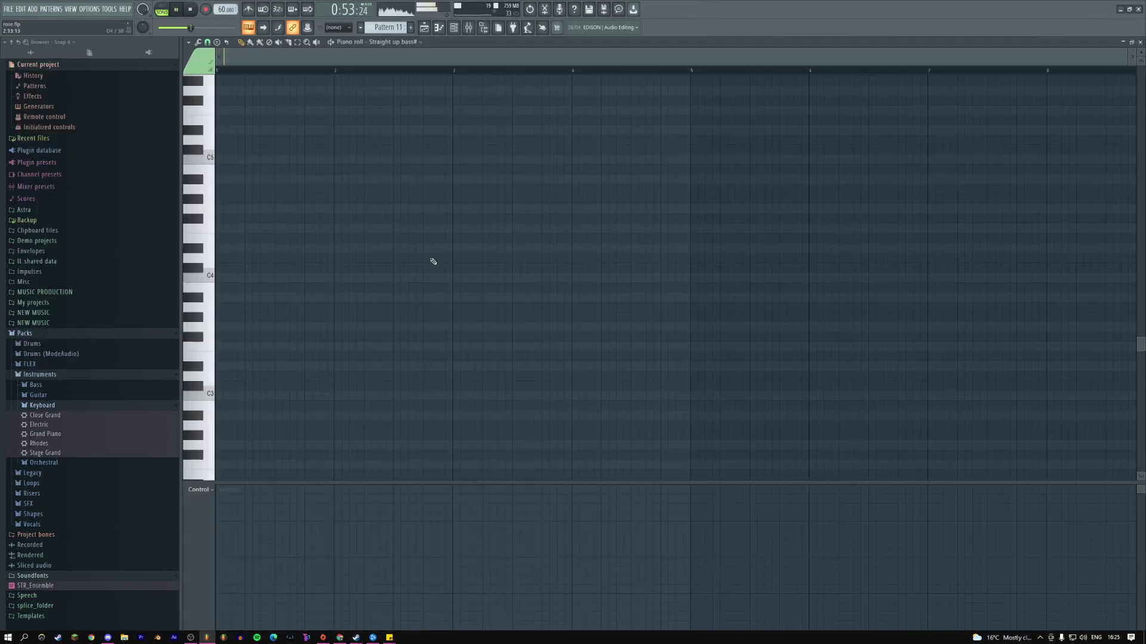
key(space)
scroll(388, 246, down, 3)
click(221, 267)
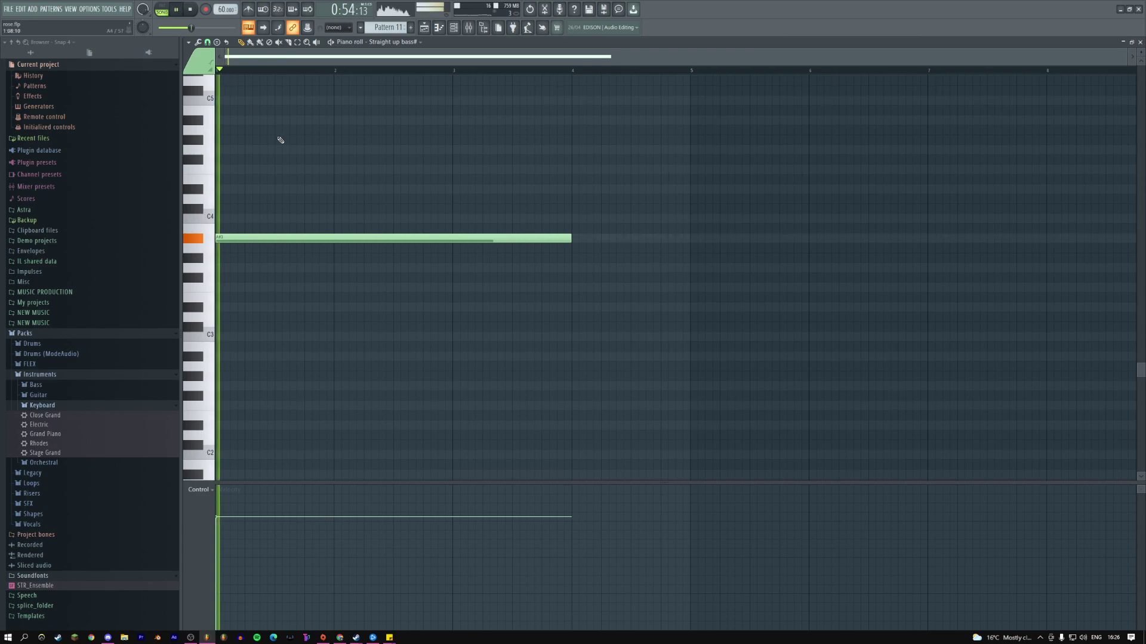
click(257, 386)
double_click(256, 385)
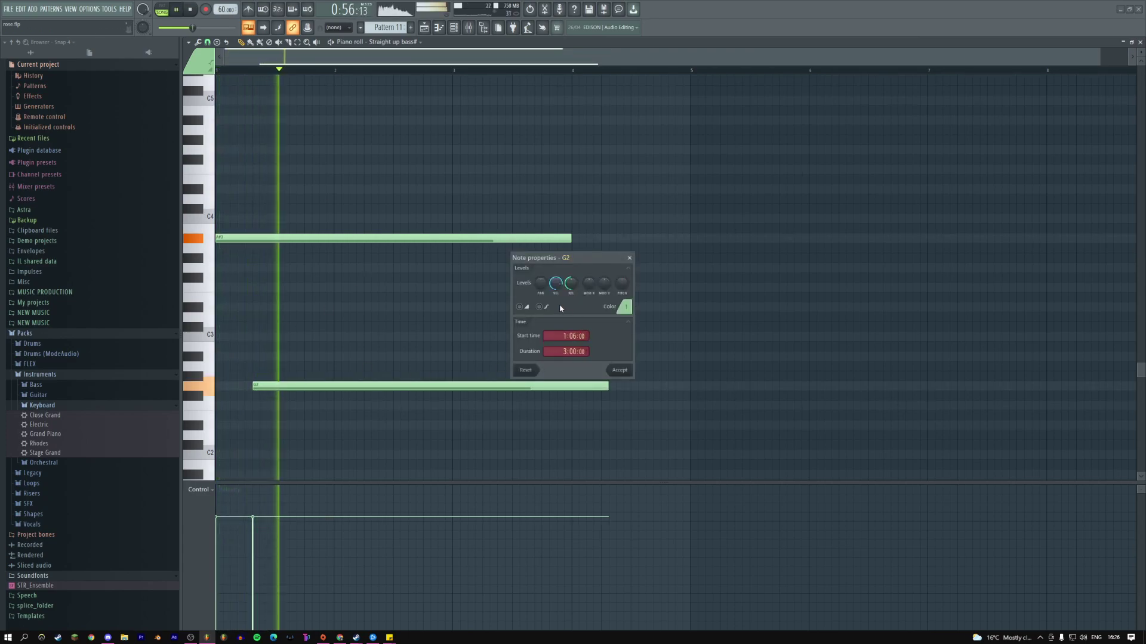
click(619, 370)
key(space)
drag(604, 385, 268, 394)
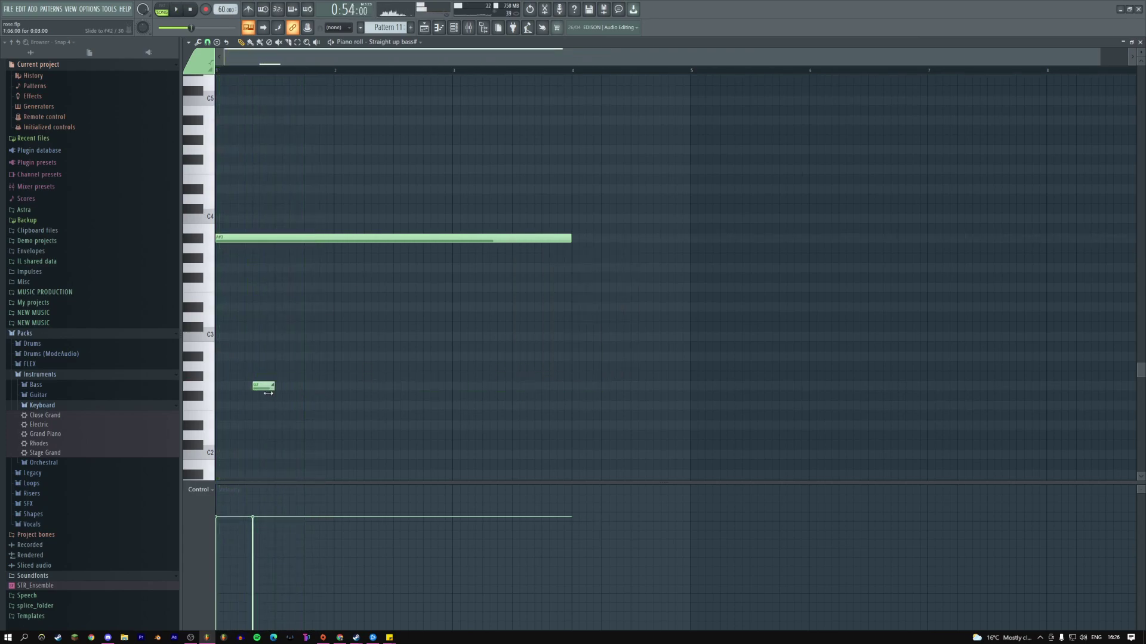
drag(270, 333, 266, 258)
key(space)
key(ctrl+Down)
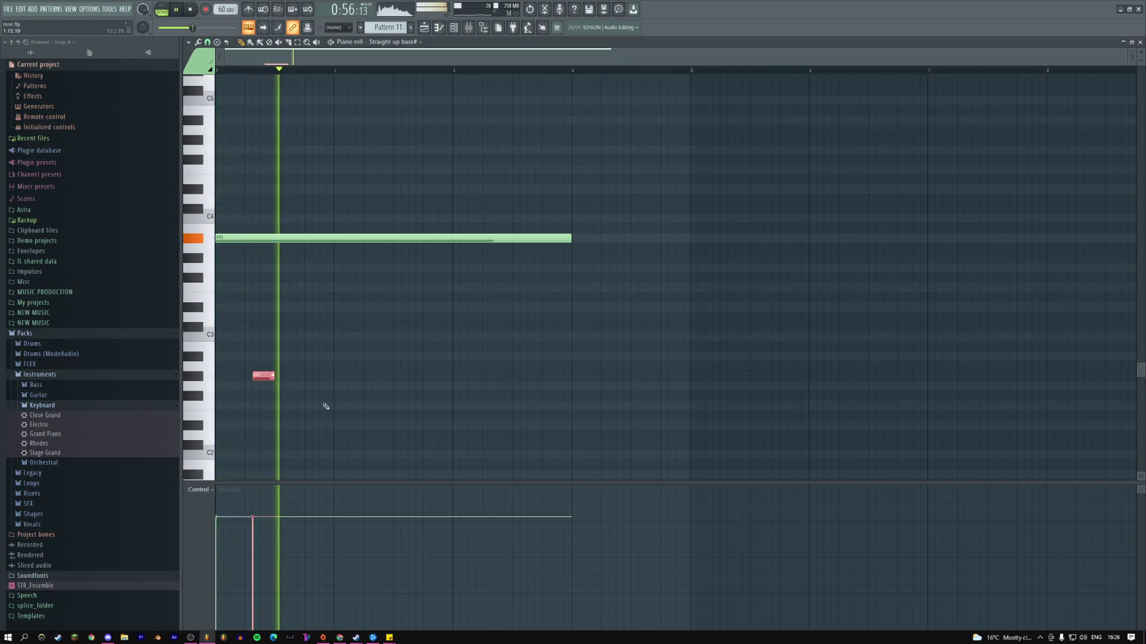
- Add a second G#2 note stretched to bar 4 and check the three notes
click(322, 375)
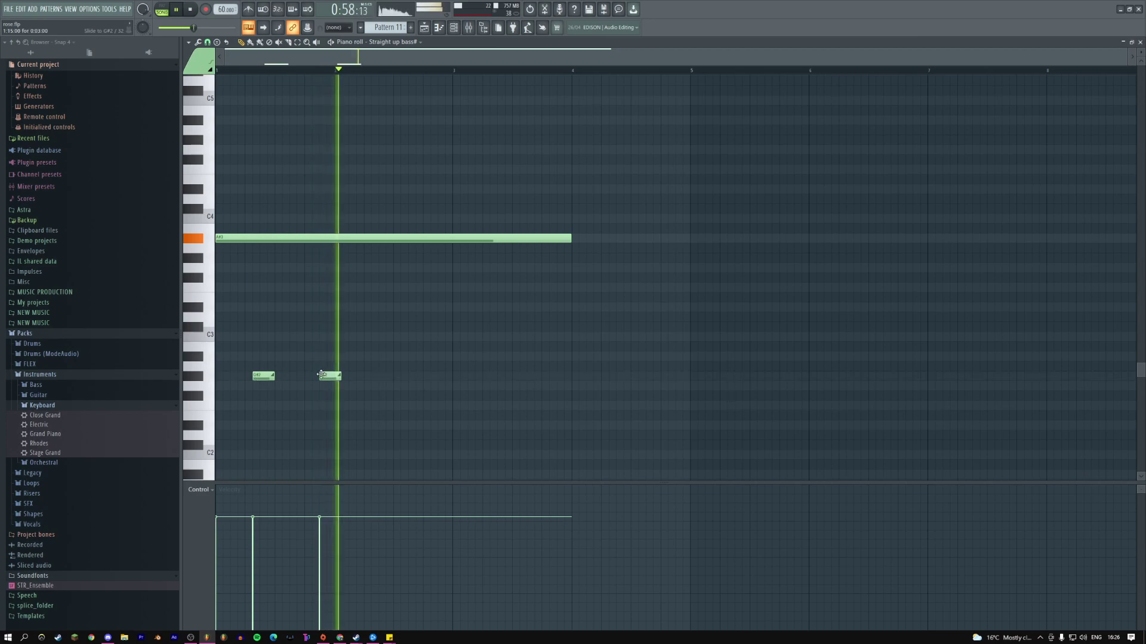
drag(340, 376, 569, 378)
drag(538, 352, 518, 419)
scroll(513, 424, down, 8)
scroll(512, 423, down, 3)
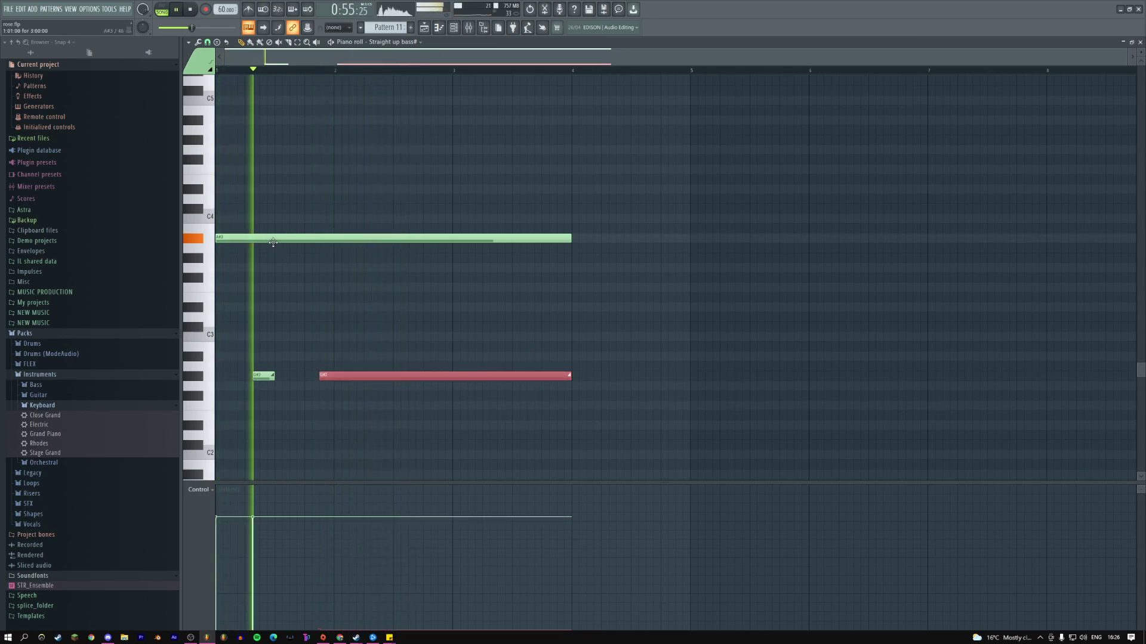
key(space)
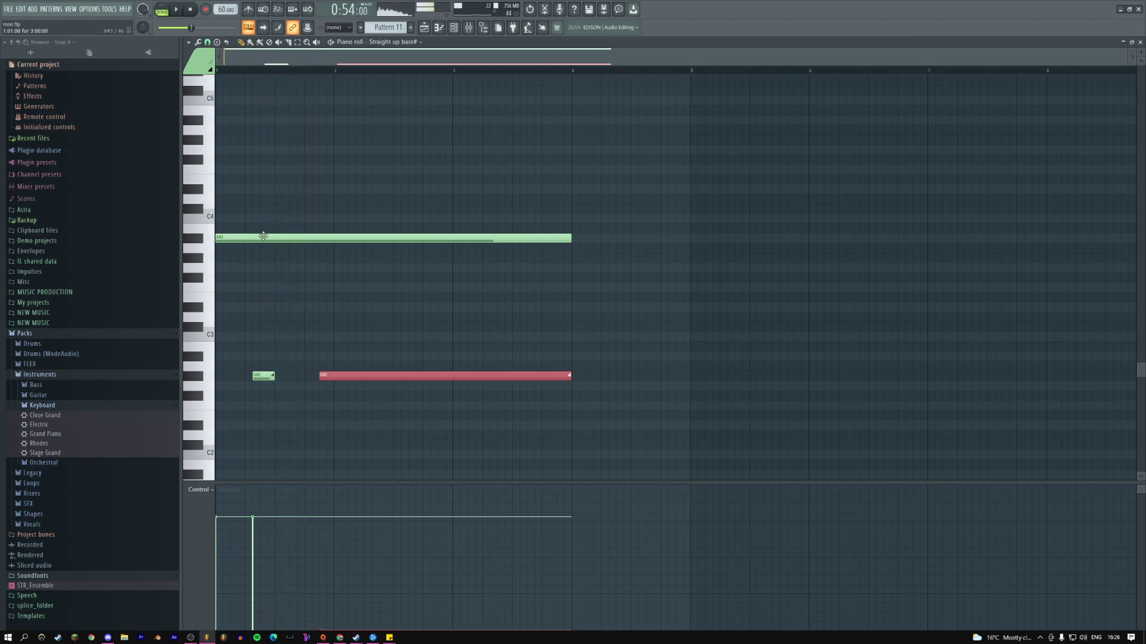
click(264, 237)
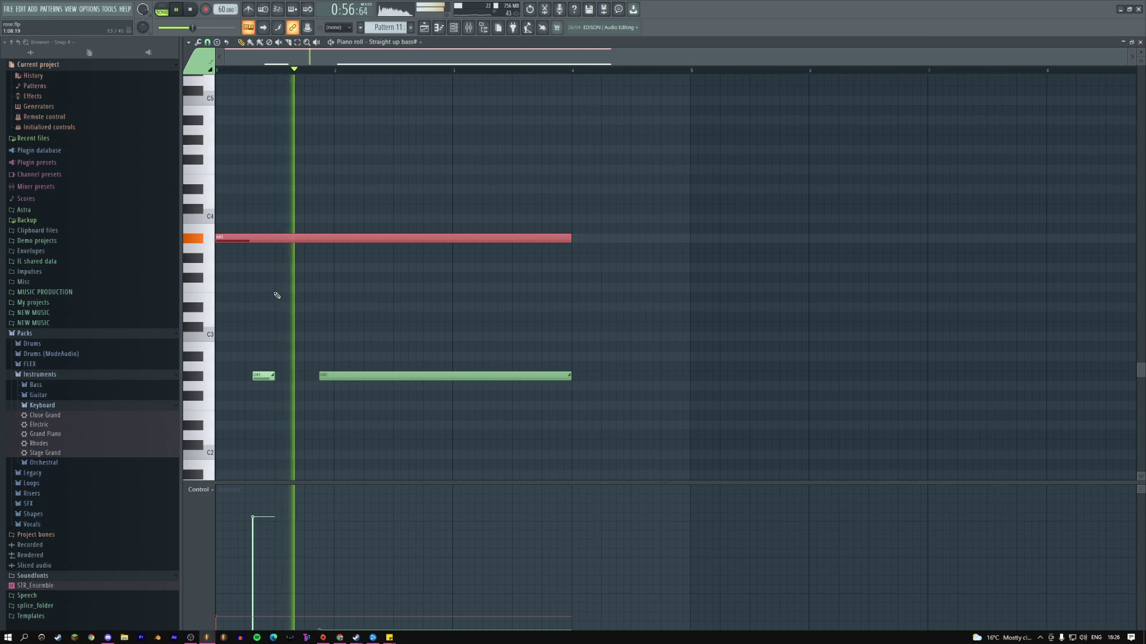
drag(243, 205, 442, 366)
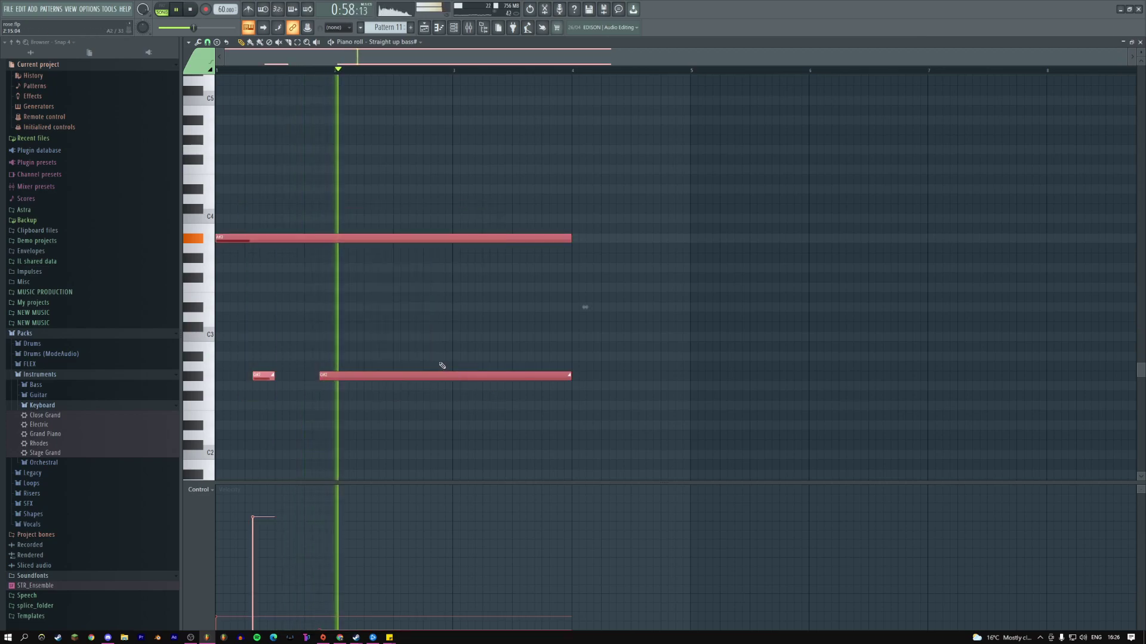
ctrl+click(351, 336)
key(space)
key(space)
- Lower the short G#2 note's velocity below 42% and return to the playlist
drag(256, 520, 257, 571)
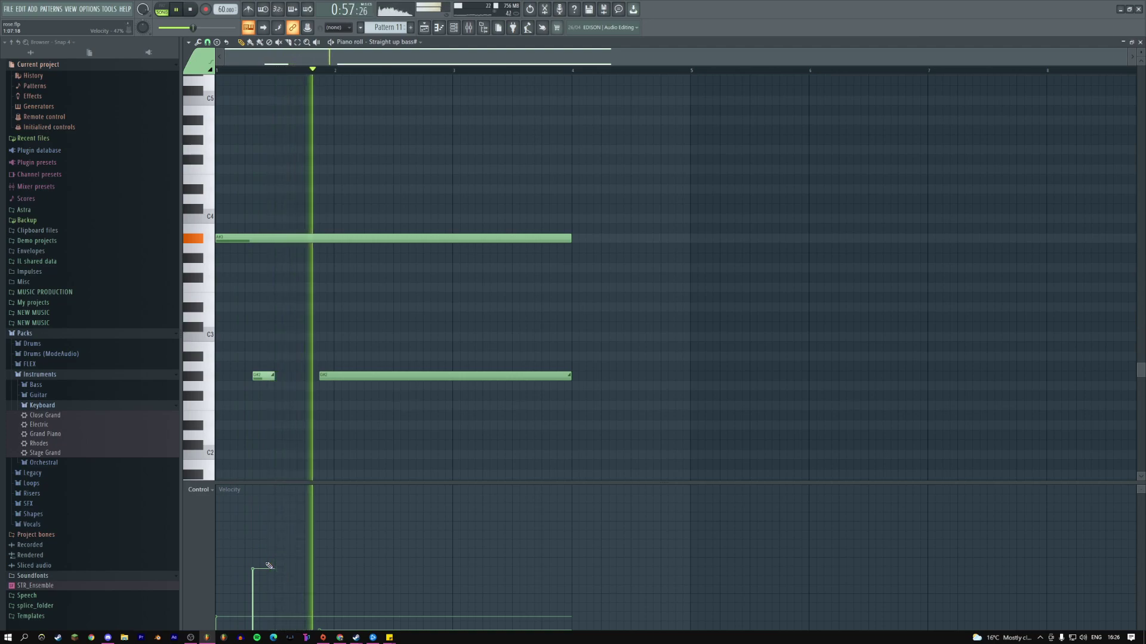
key(space)
key(space)
click(257, 574)
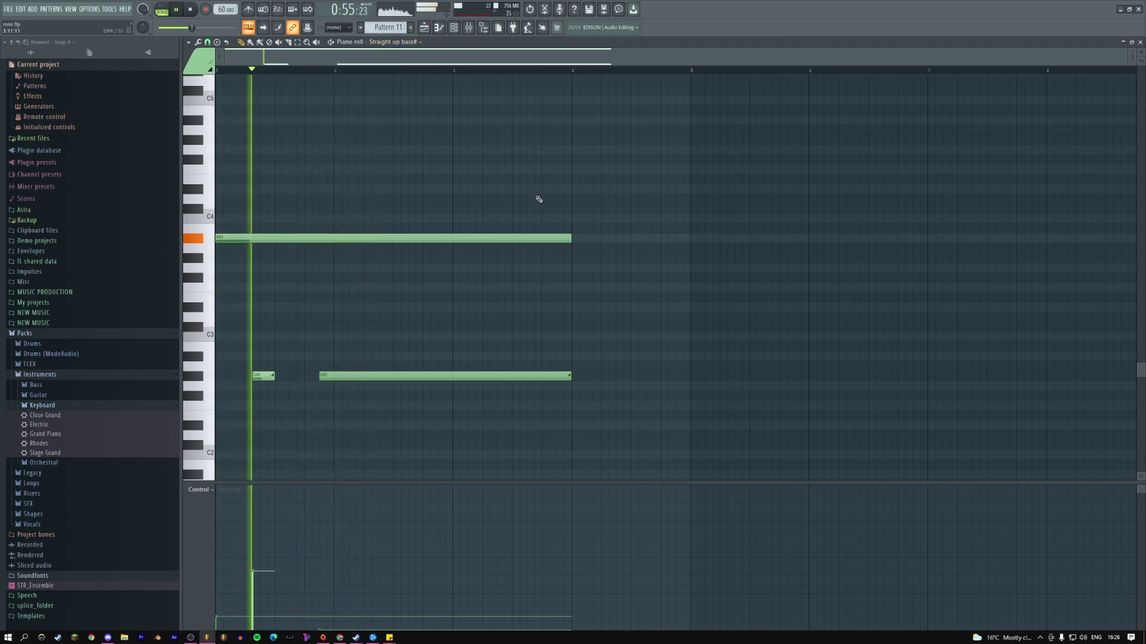
click(426, 27)
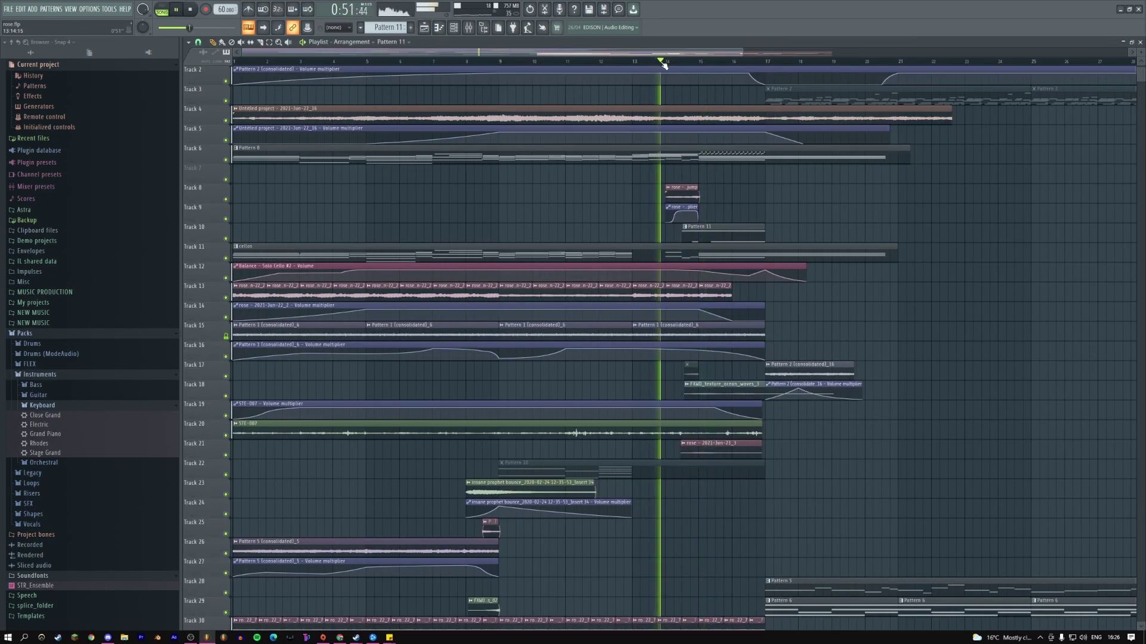
- Shift both Pattern 2 (consolidated)_16 clips down from tracks 17–18 to tracks 21–22 and deselect them
drag(243, 54, 378, 55)
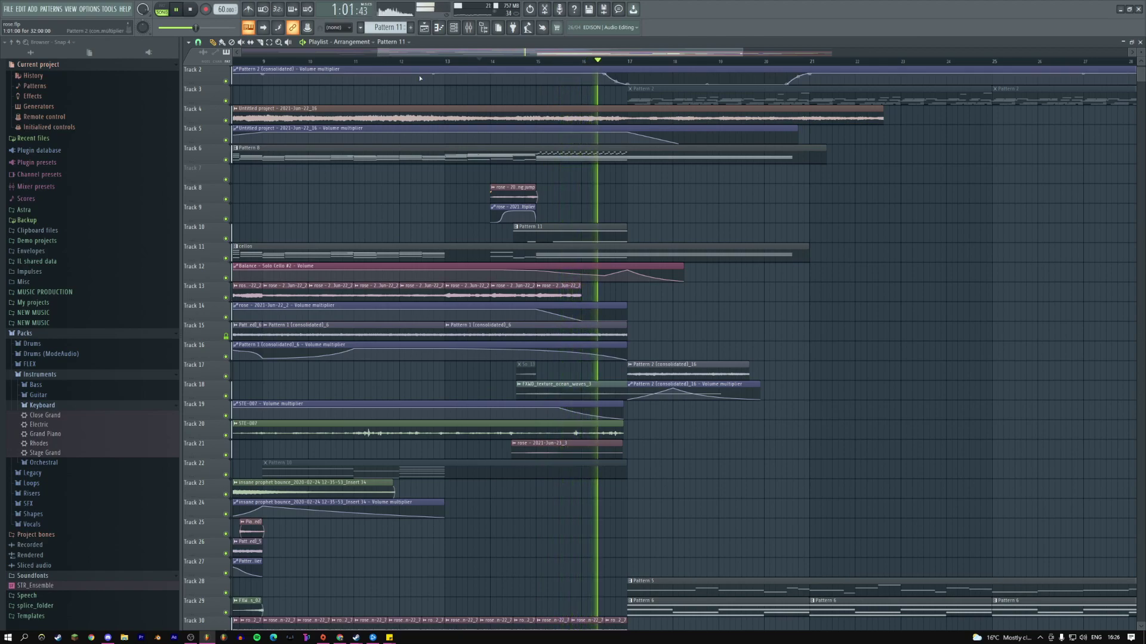
drag(746, 366, 744, 406)
key(shift+Down)
key(shift+Down)
key(shift+Down)
key(shift+Down)
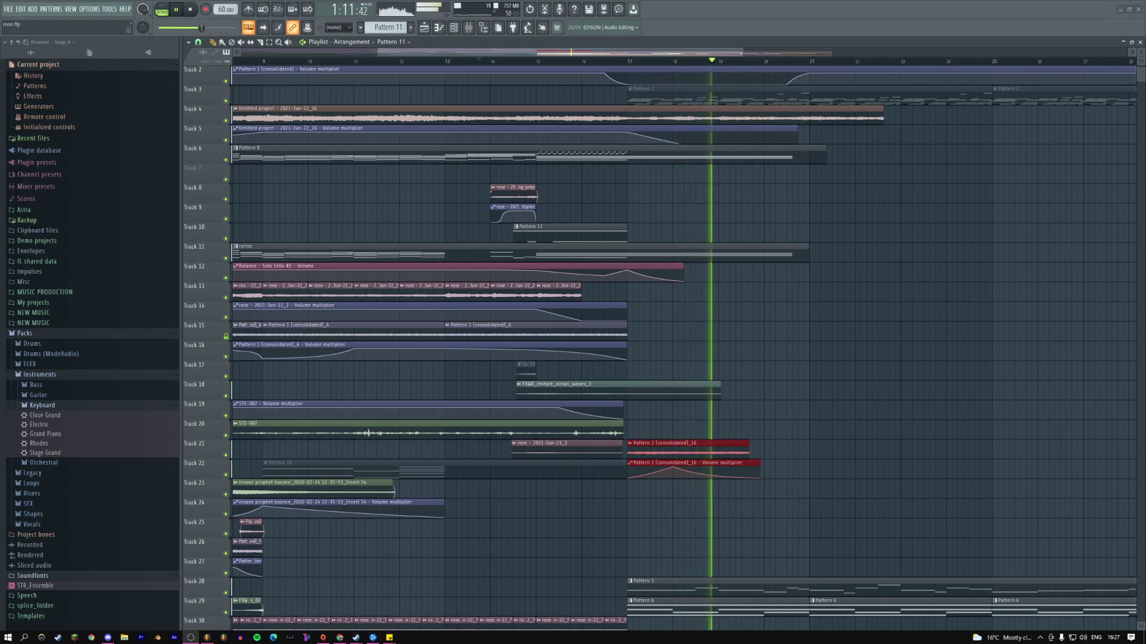
click(617, 317)
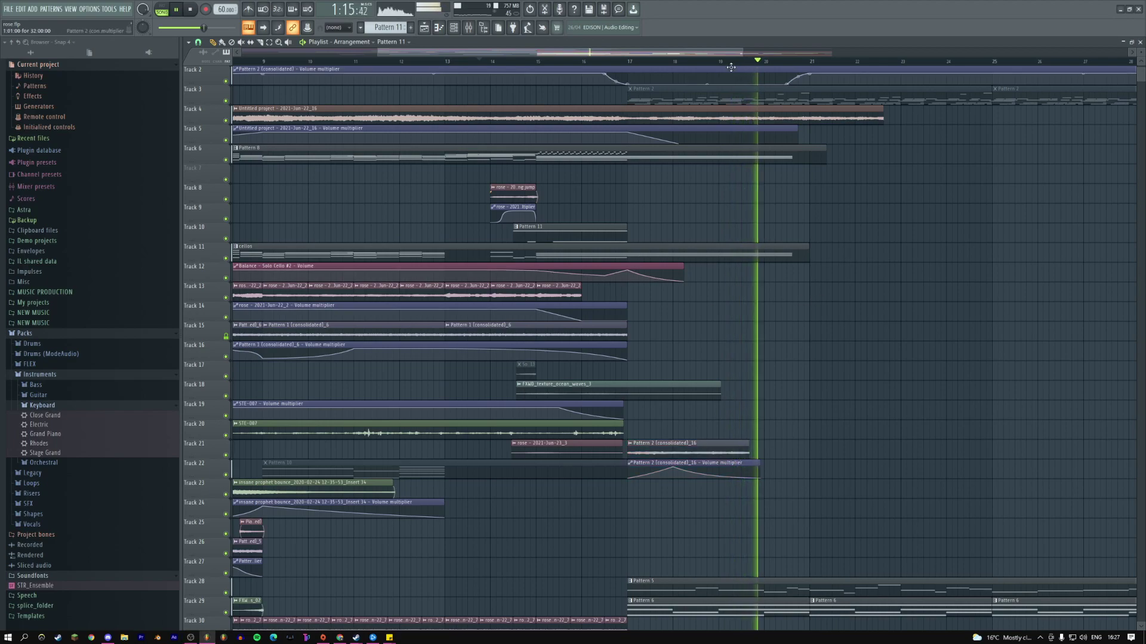
drag(742, 53, 831, 52)
key(space)
key(space)
drag(691, 54, 594, 57)
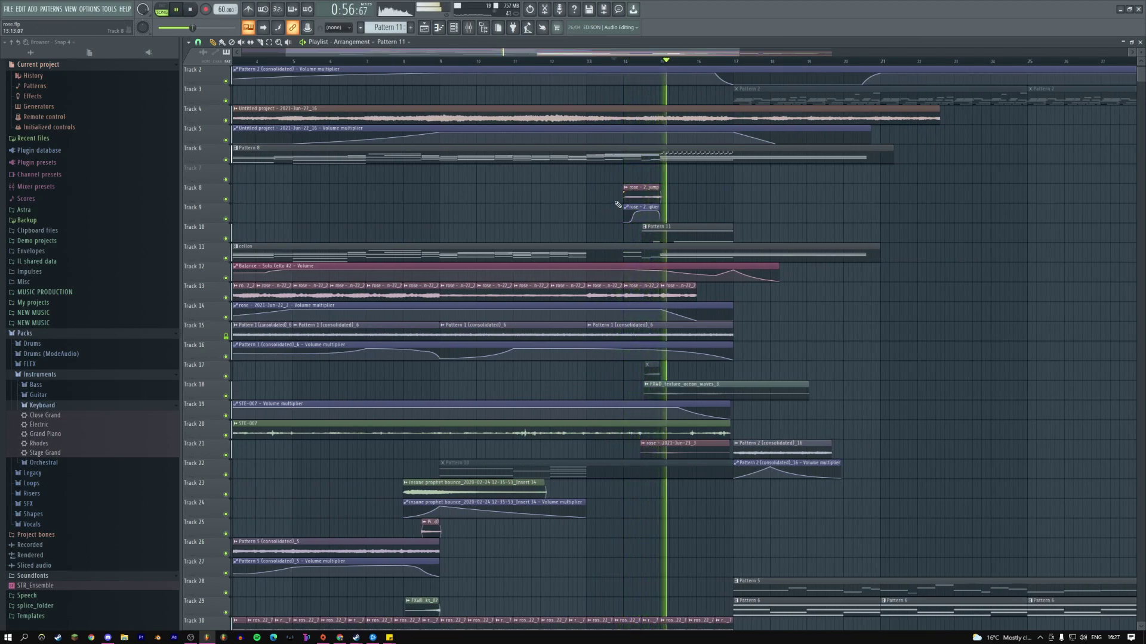
- Preview the Straight up bass# pattern's notes in the piano roll, then return to the playlist
double_click(667, 233)
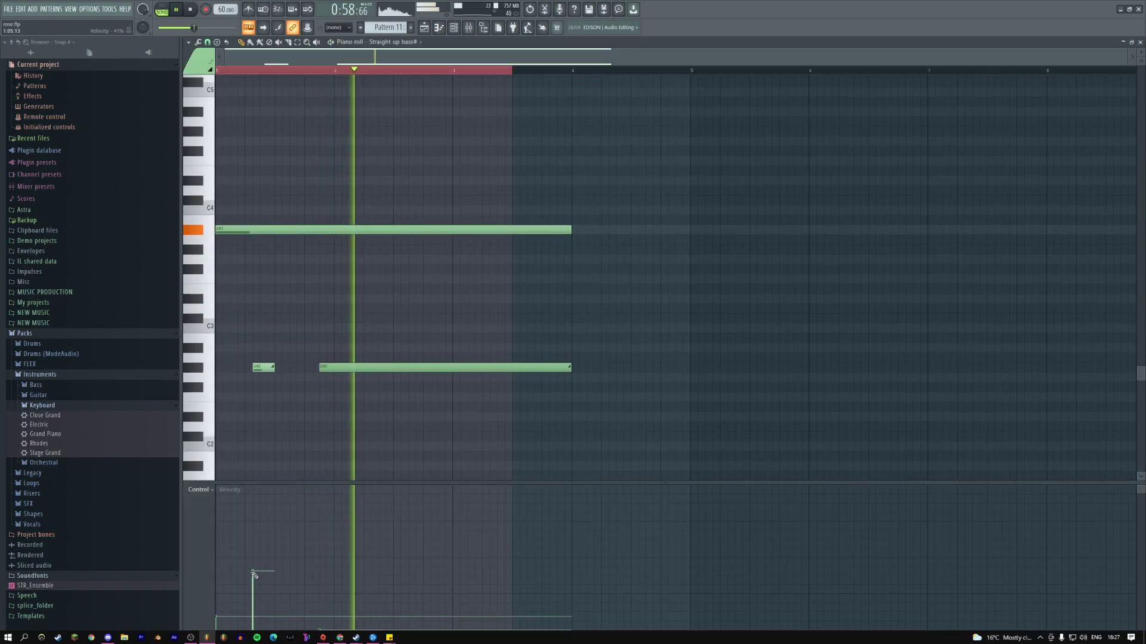
key(space)
click(244, 76)
key(space)
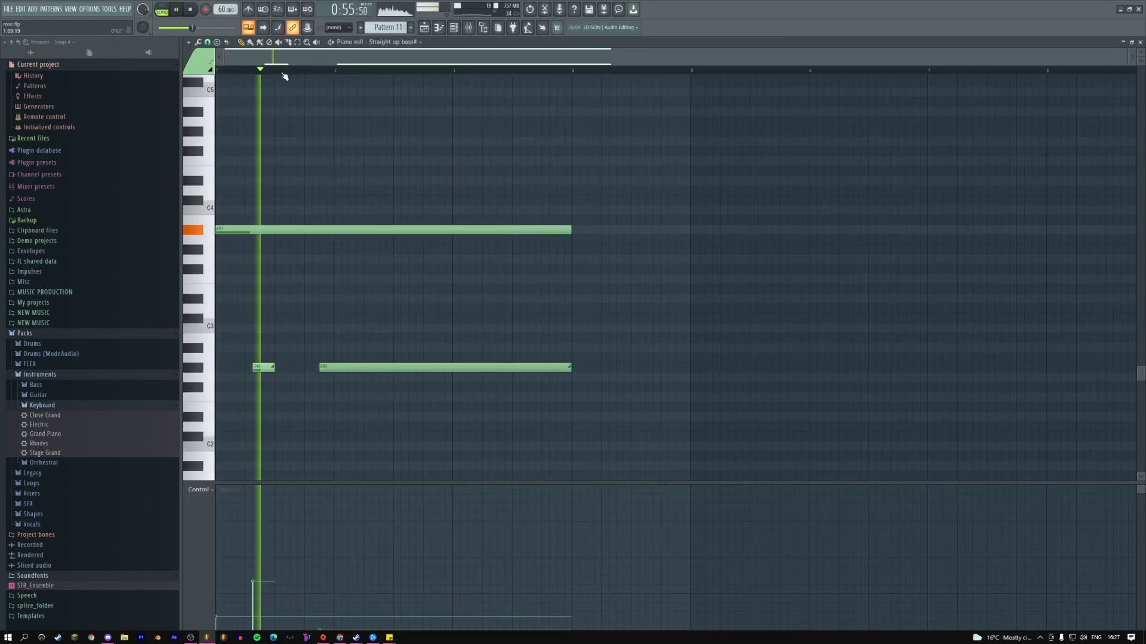
scroll(313, 361, down, 2)
scroll(323, 352, down, 2)
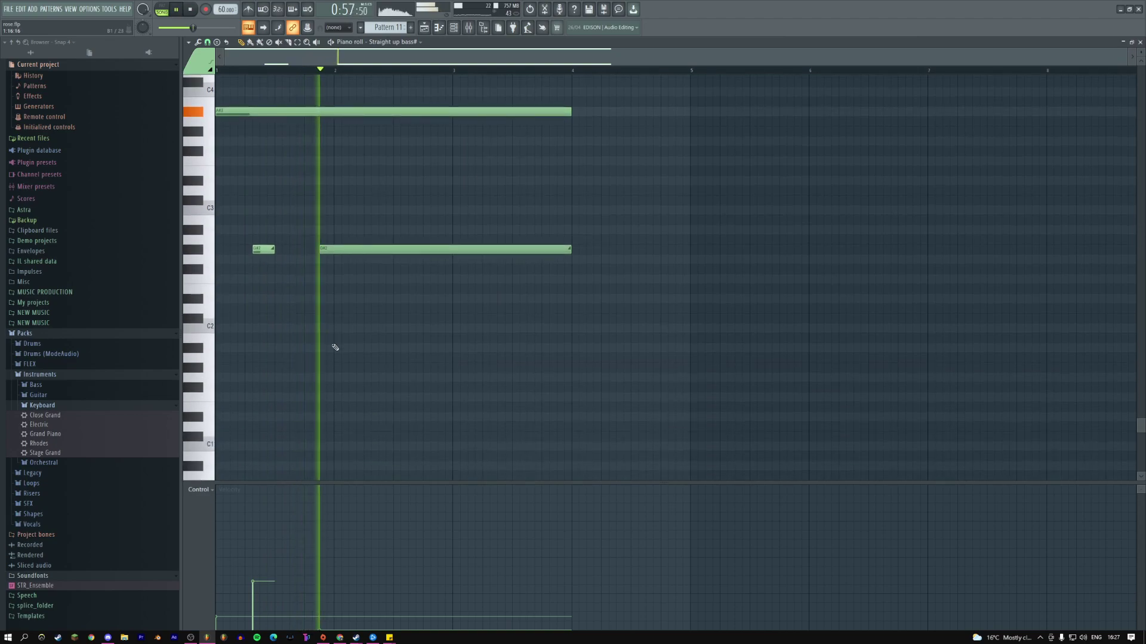
key(space)
click(352, 387)
key(space)
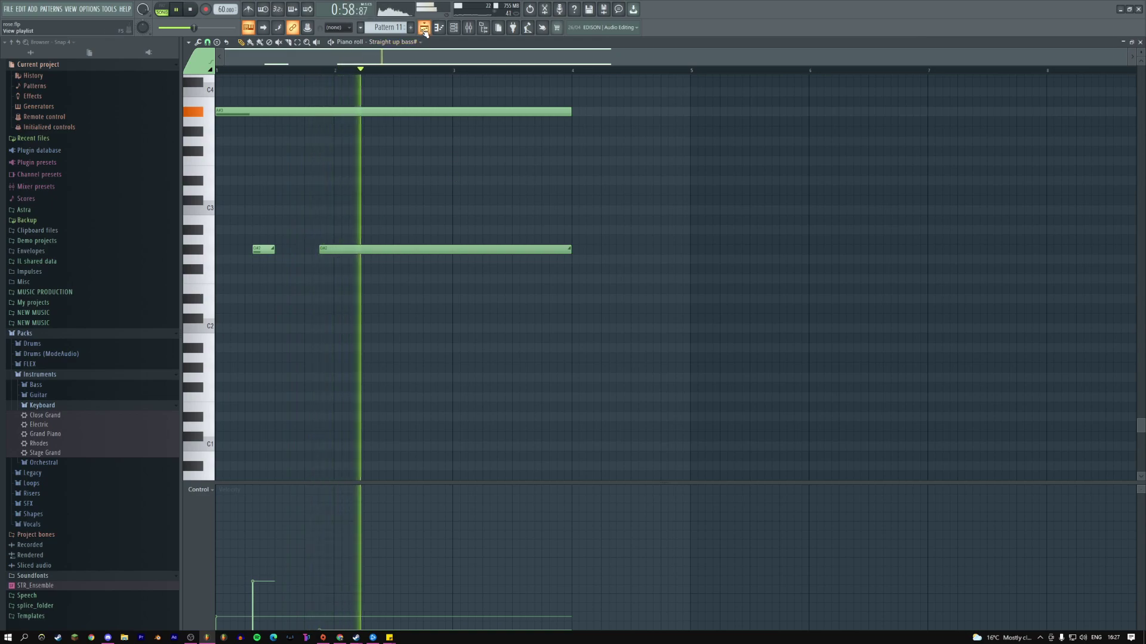
click(424, 30)
key(space)
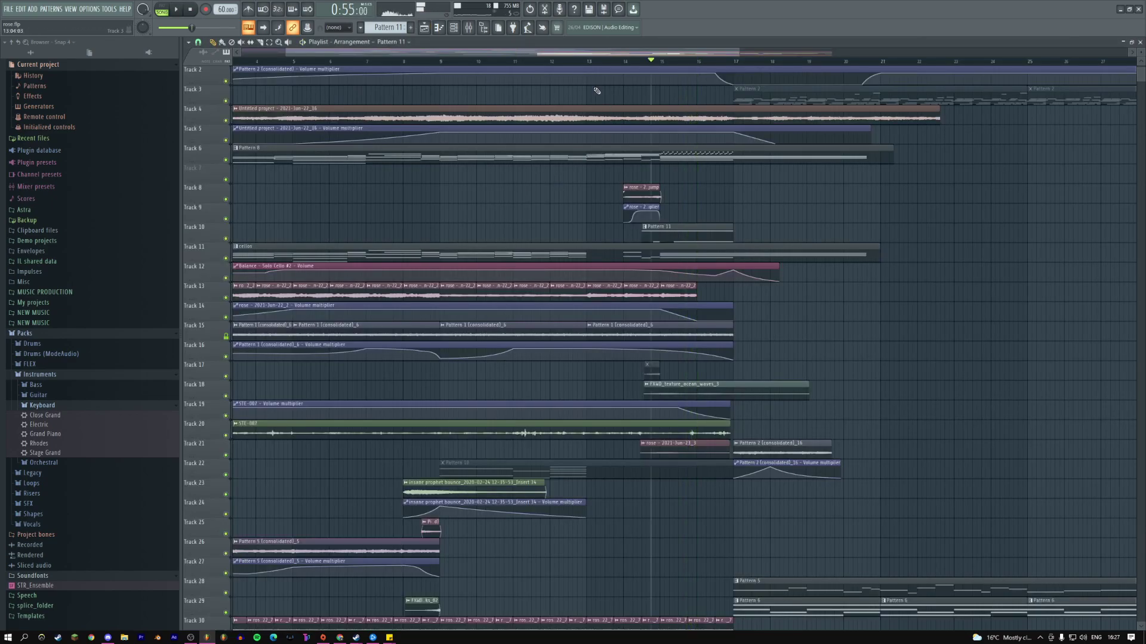
- Insert two empty tracks above Track 11 and show the project picker's Channels list
right_click(201, 253)
key(i)
right_click(200, 253)
key(i)
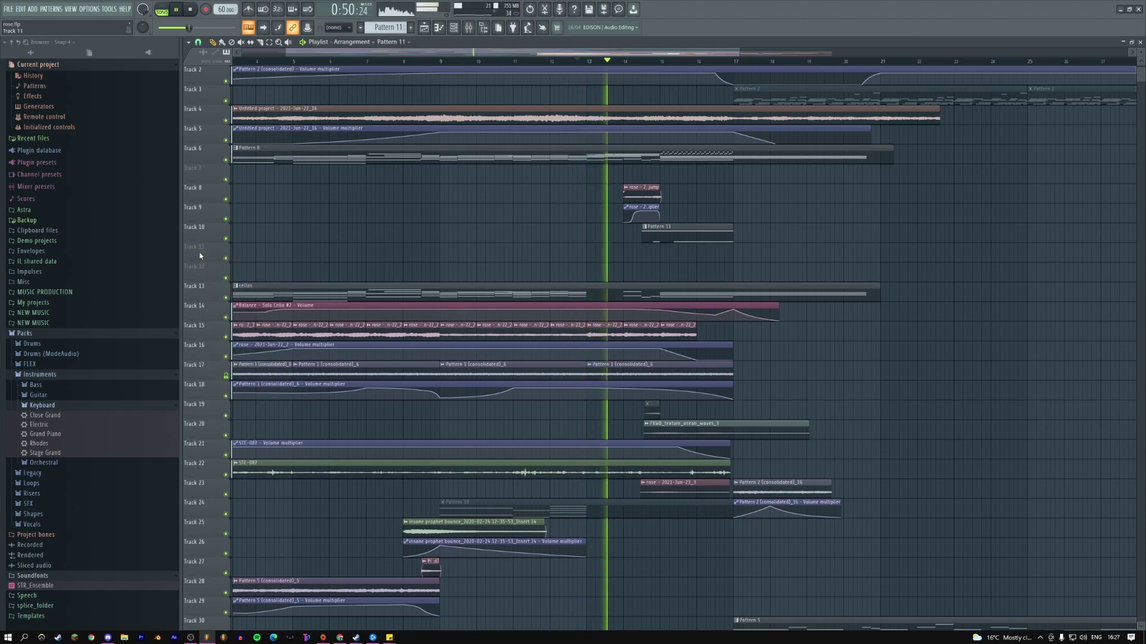
key(ctrl+F8)
click(613, 417)
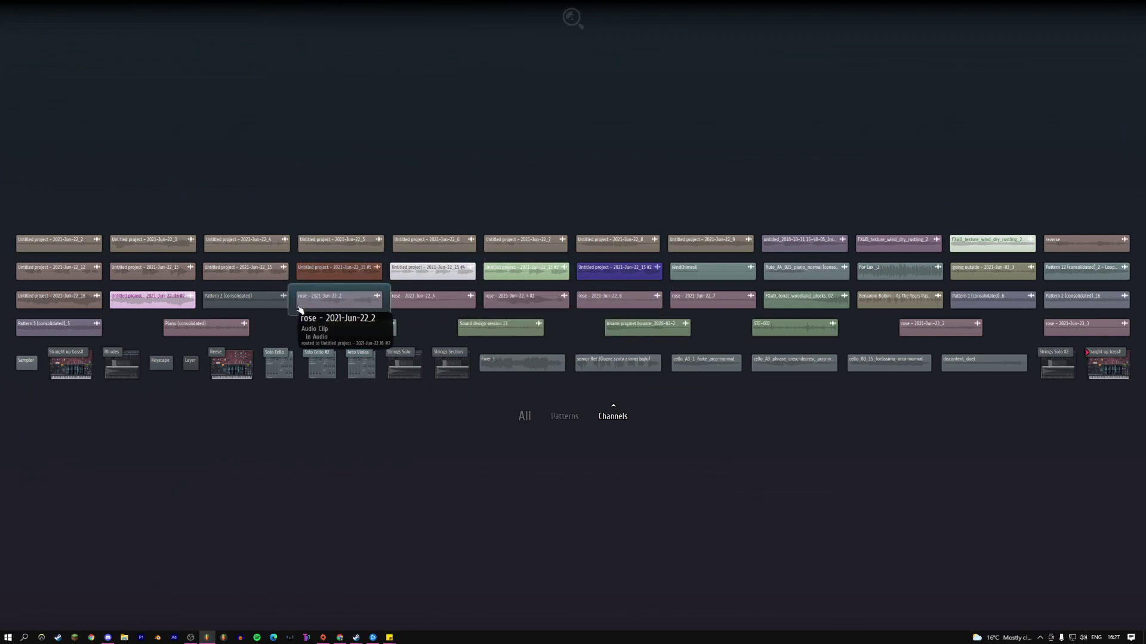
- Paint a shortened Piano (consolidated) clip on Track 11 near bar 14 and preview it
click(182, 337)
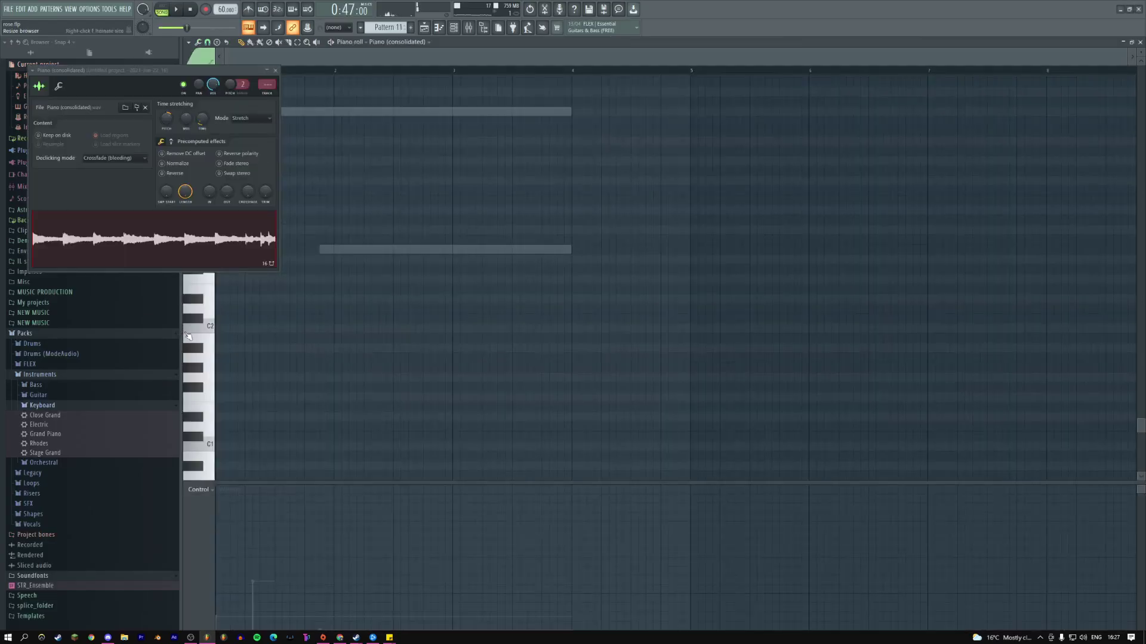
click(423, 27)
key(space)
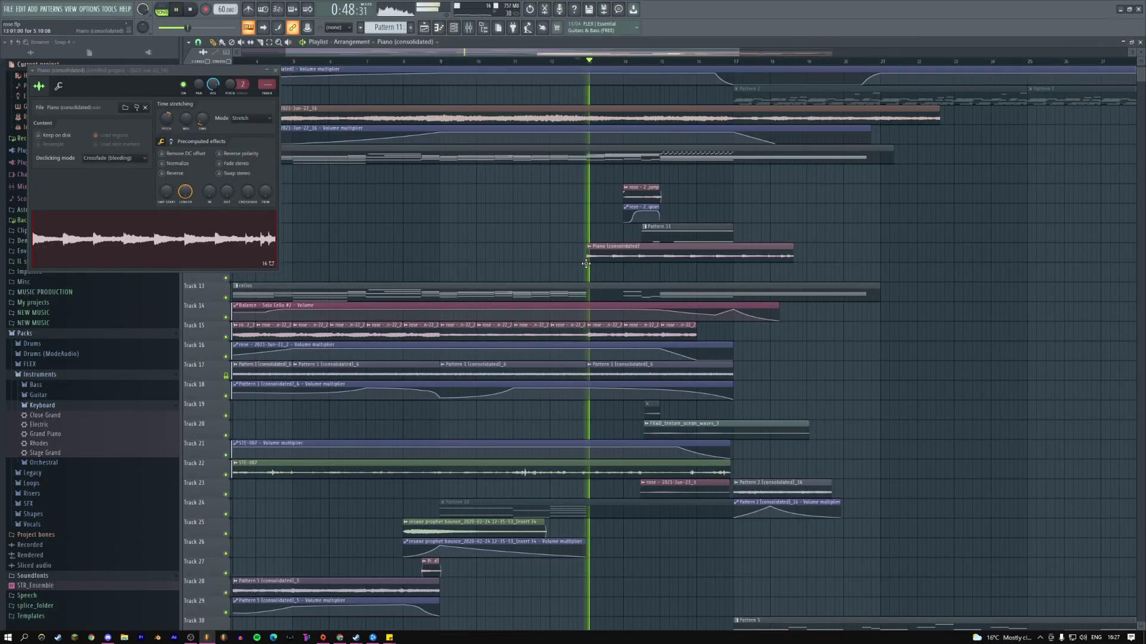
drag(790, 255, 650, 255)
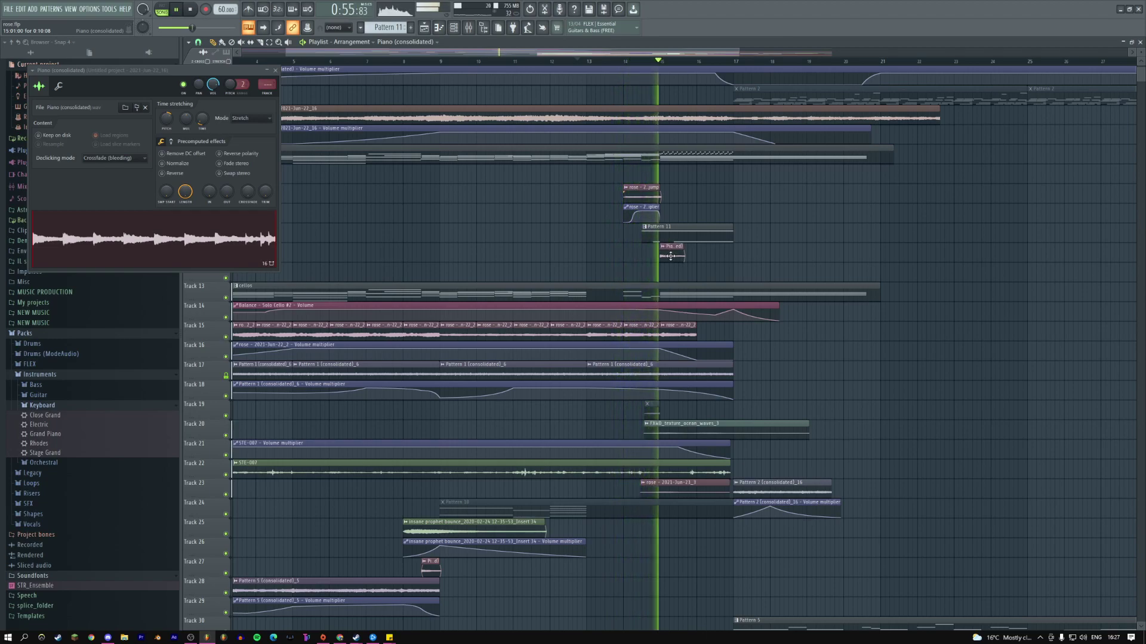
ctrl+alt+right_click(661, 257)
ctrl+alt+right_click(659, 256)
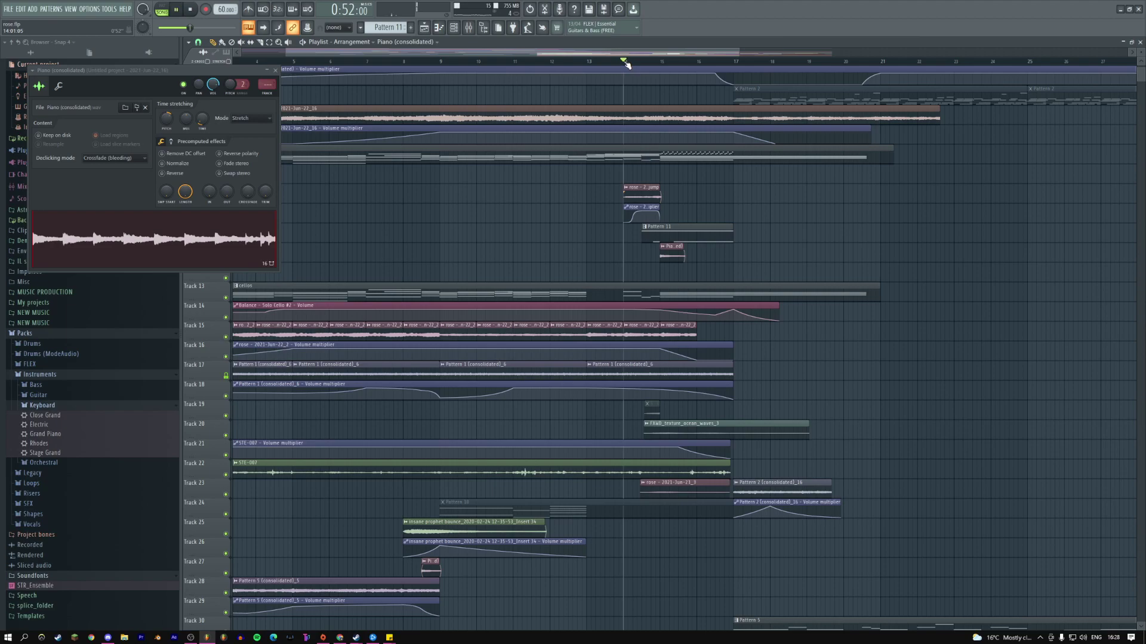
drag(653, 256, 672, 258)
- Make the piano clip's sample unique as #2 and shift it slightly earlier
click(644, 248)
click(667, 338)
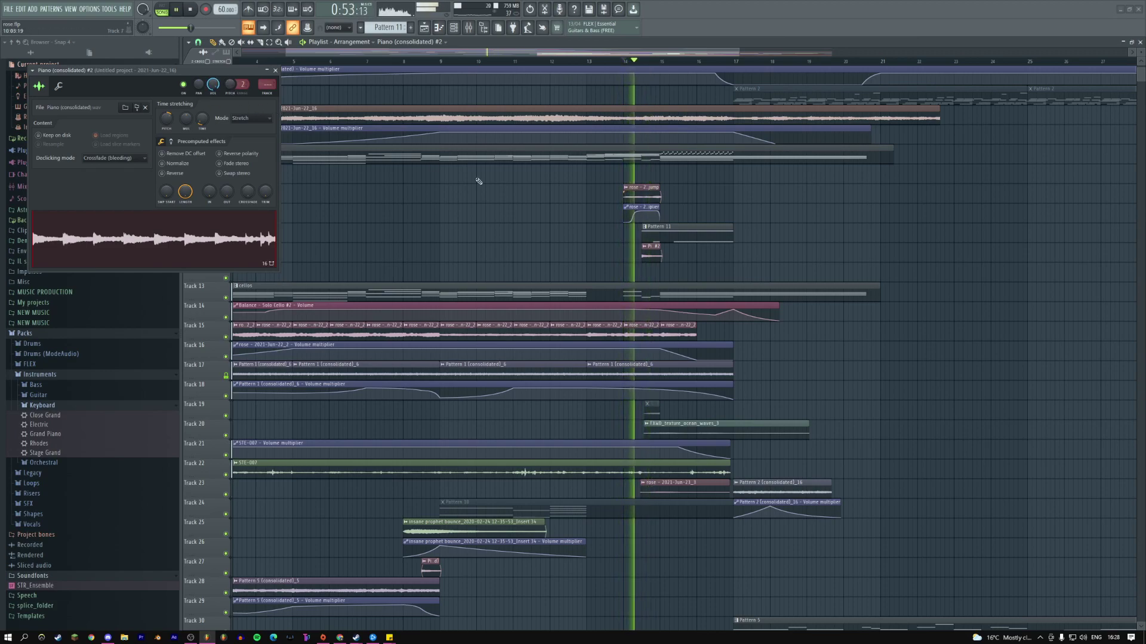
drag(647, 255, 631, 256)
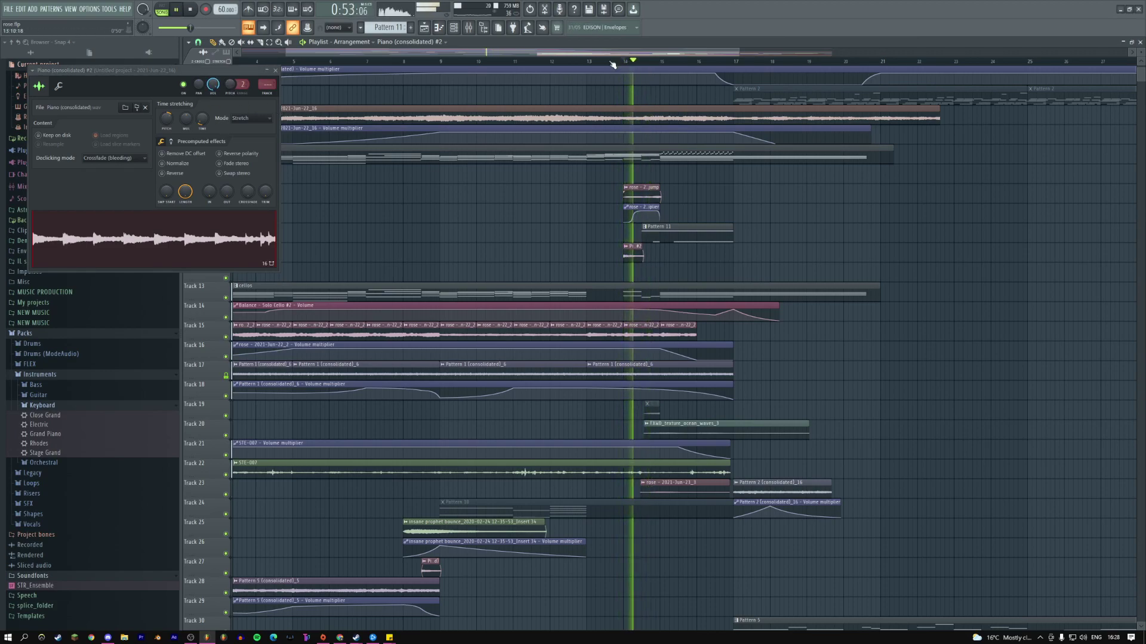
key(space)
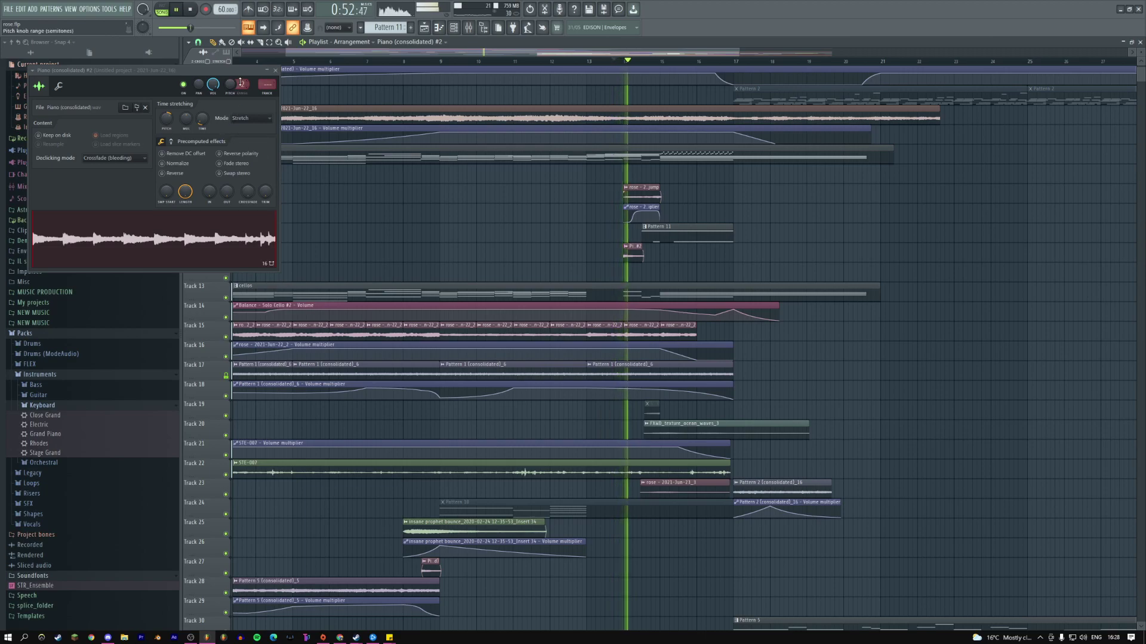
key(space)
- Try a -1200 cent piano pitch, reset it to 0, and reverse the sample
drag(230, 84, 230, 120)
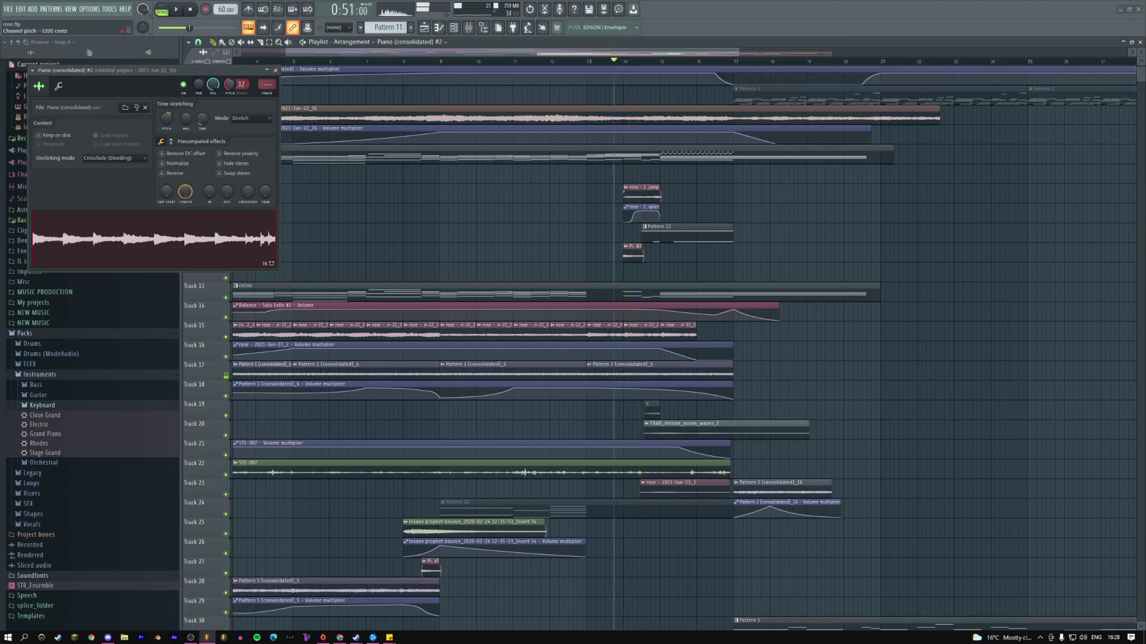
right_click(232, 89)
click(233, 89)
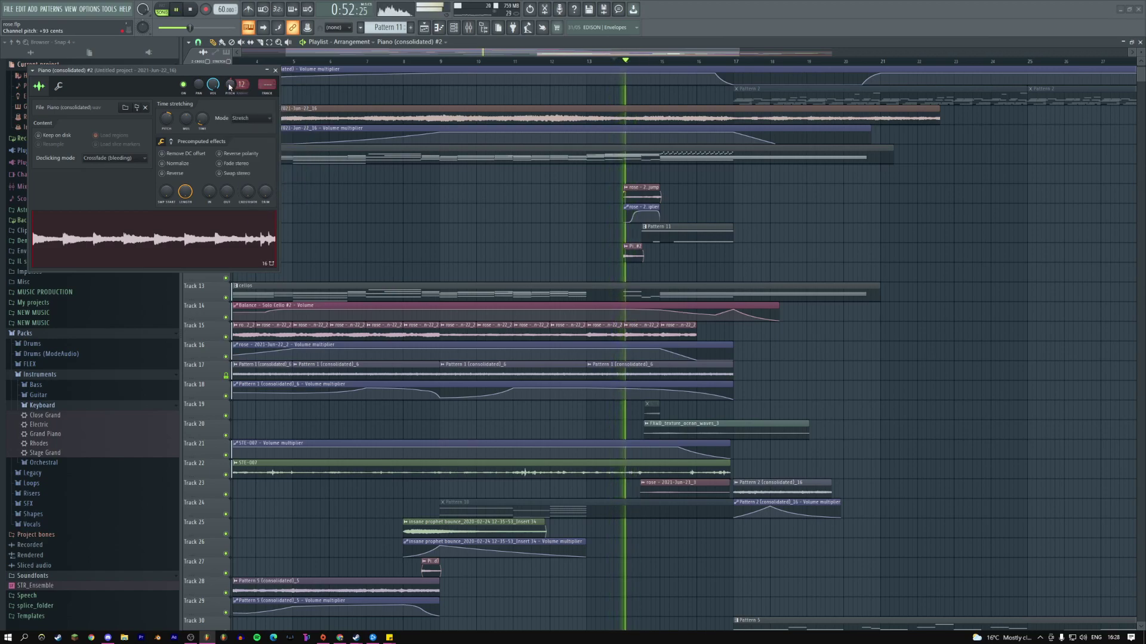
key(space)
key(space)
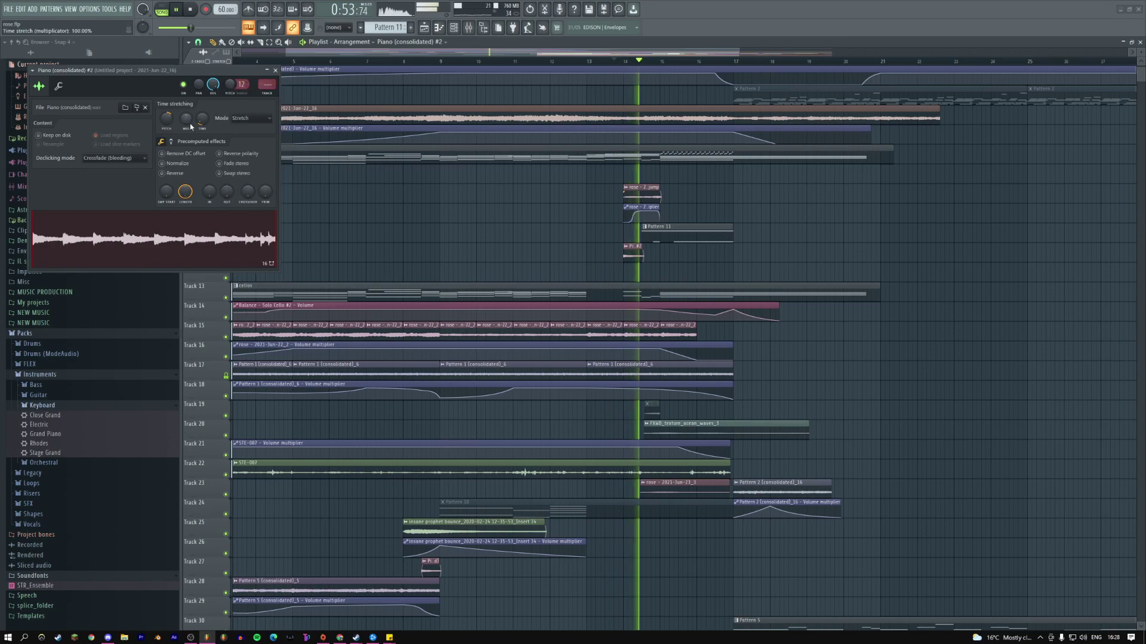
click(163, 175)
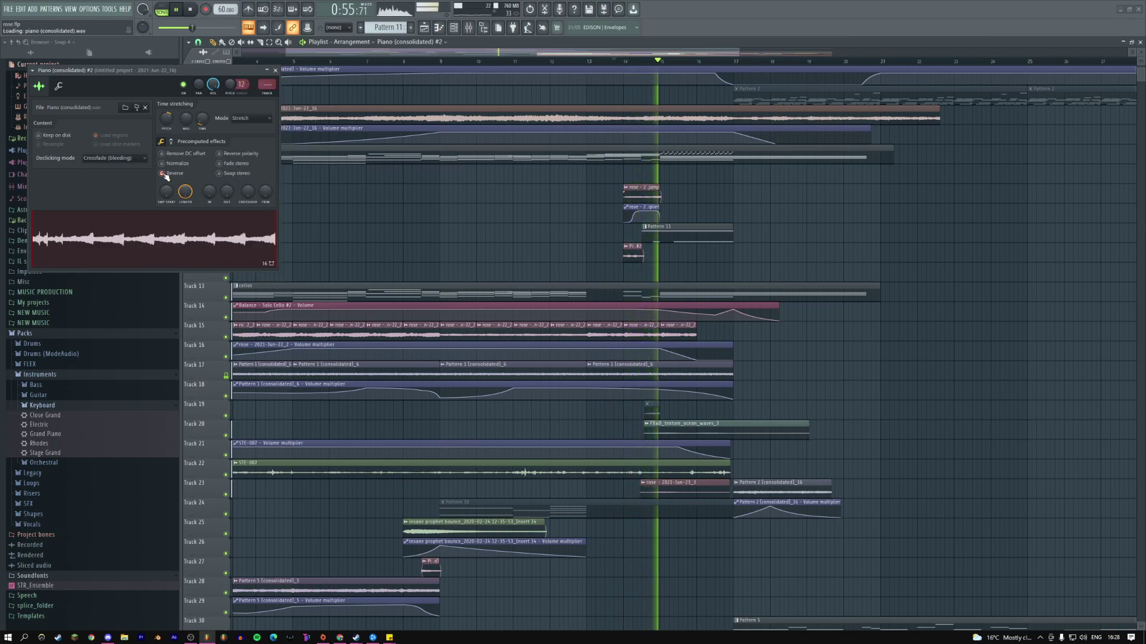
click(274, 70)
- Trim the reversed piano clip's edges and slice off and delete its tail pieces
click(275, 70)
drag(644, 254, 918, 255)
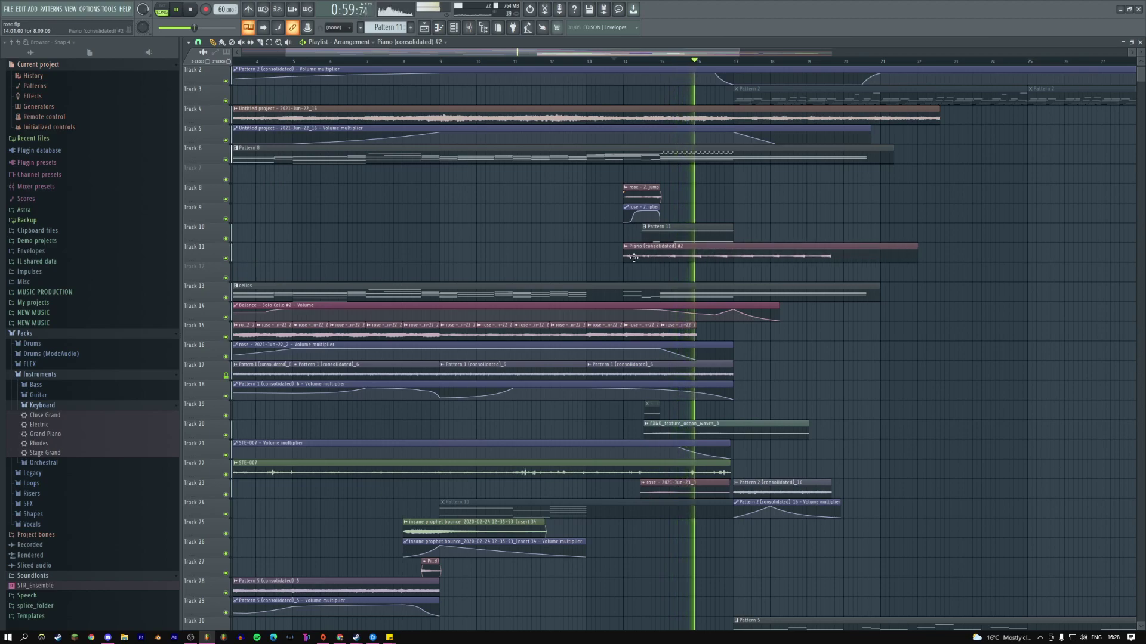
drag(625, 246, 672, 256)
right_click(670, 265)
click(684, 352)
right_click(706, 257)
right_click(672, 257)
right_click(642, 257)
right_click(659, 257)
click(669, 264)
- Zoom in and align the piano clip's end exactly with bar 15
drag(632, 258, 650, 258)
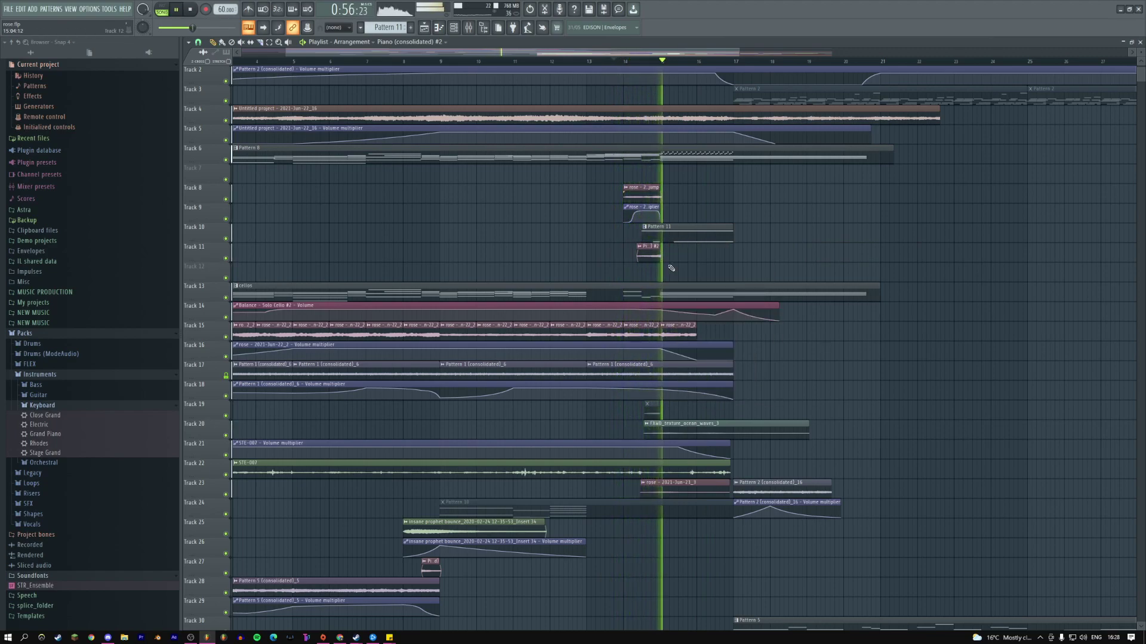
ctrl+click(651, 255)
drag(616, 223, 724, 322)
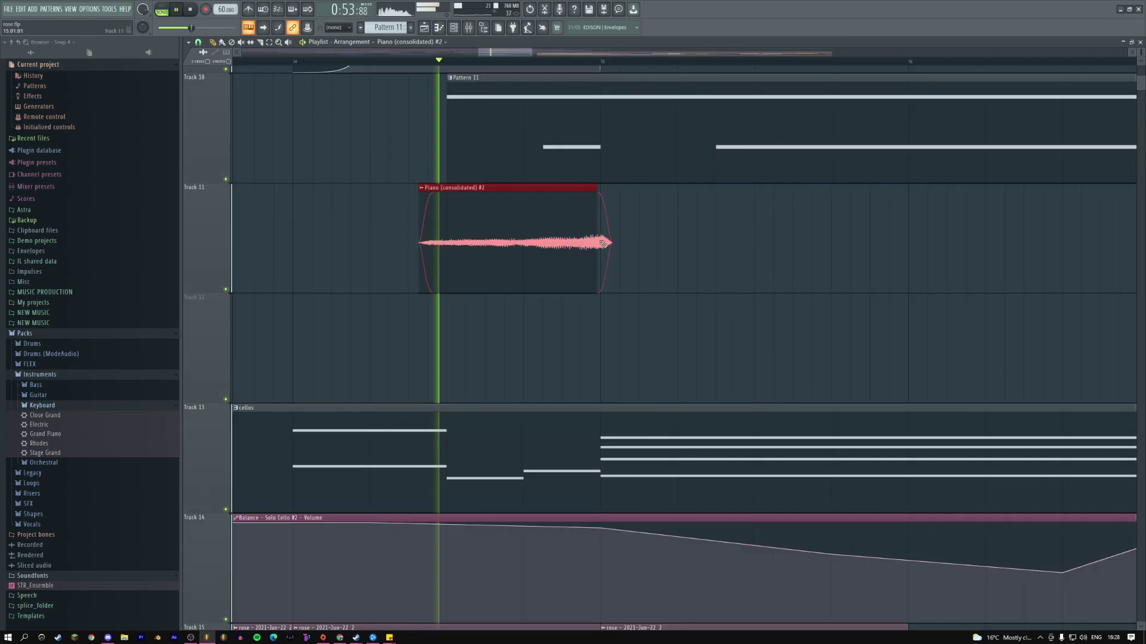
drag(577, 234, 580, 235)
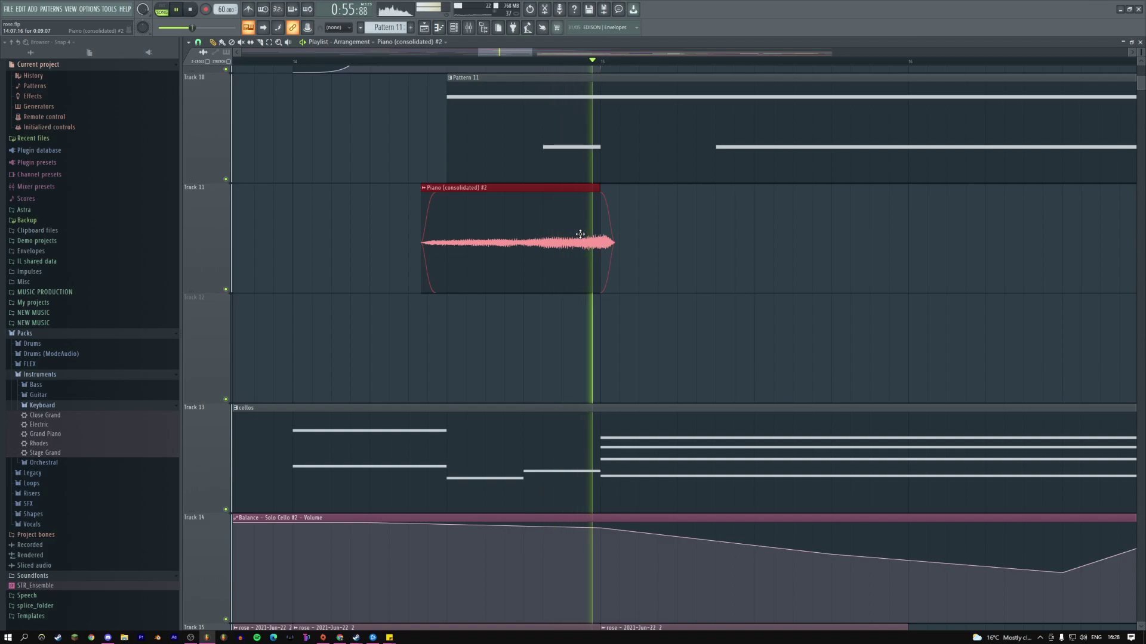
scroll(580, 235, down, 5)
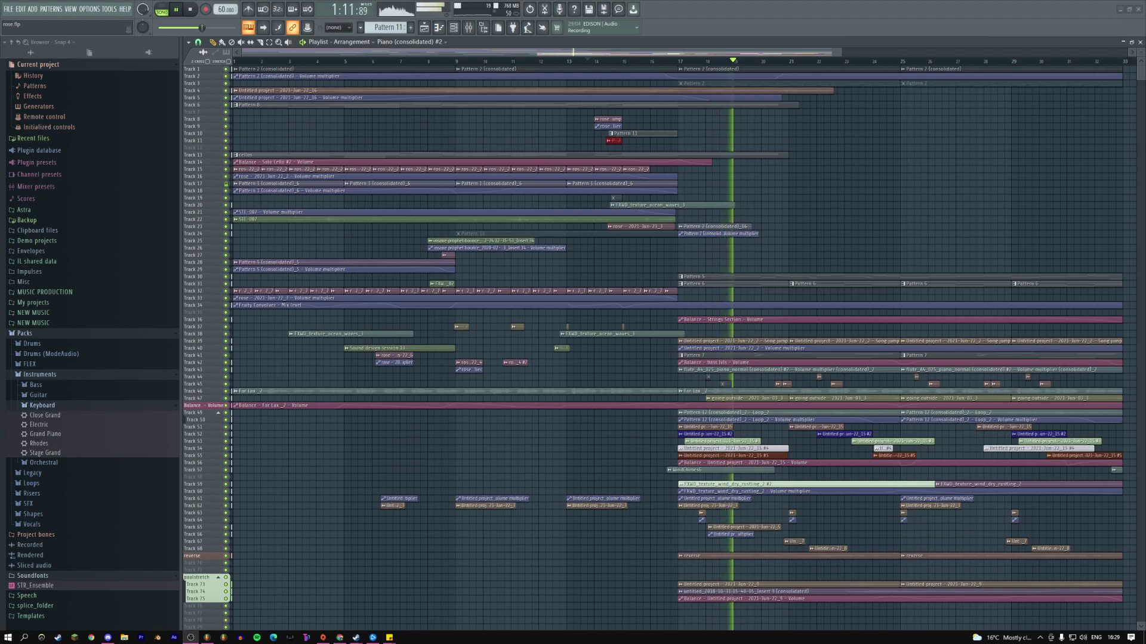
- Play the arrangement from around bar 8 and then from the song start
right_click(771, 183)
key(space)
key(space)
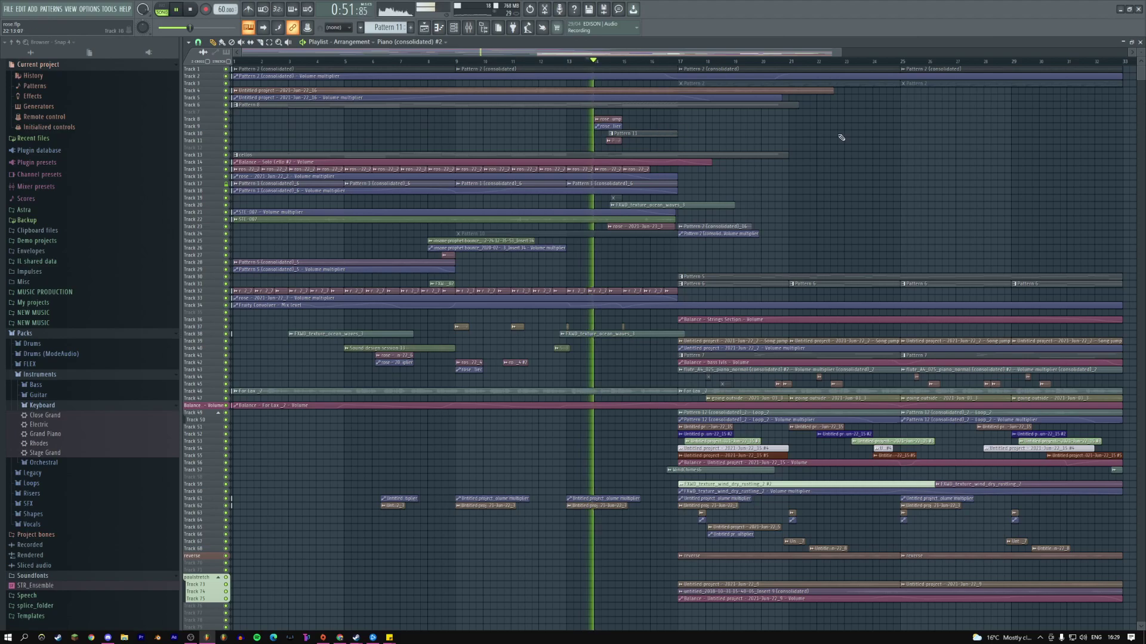
scroll(839, 133, up, 1)
scroll(670, 171, up, 2)
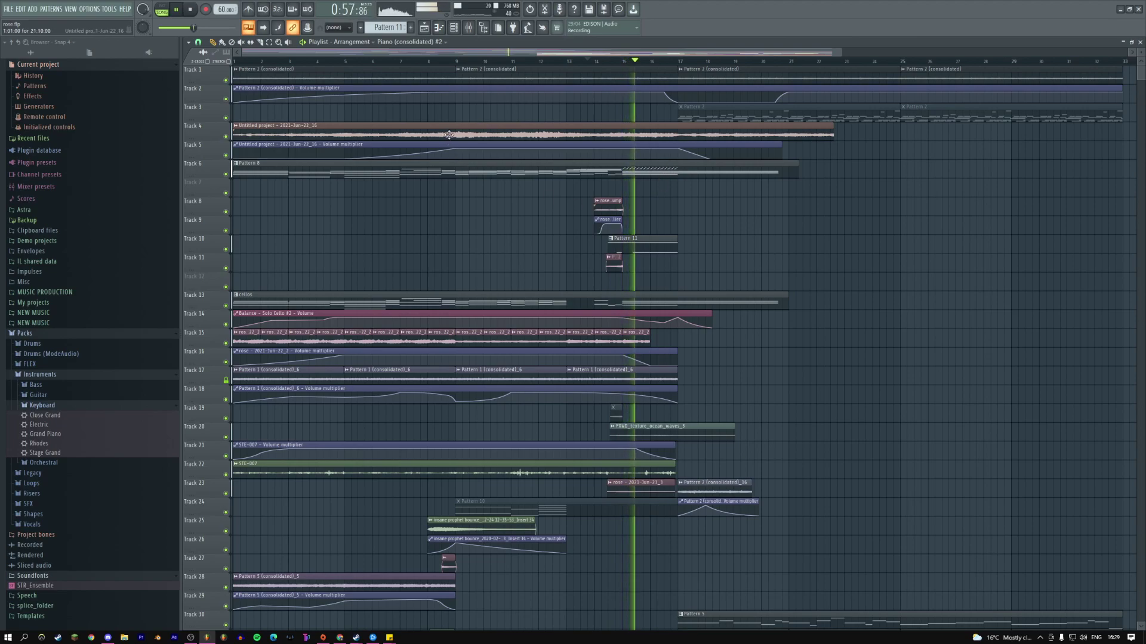
click(443, 63)
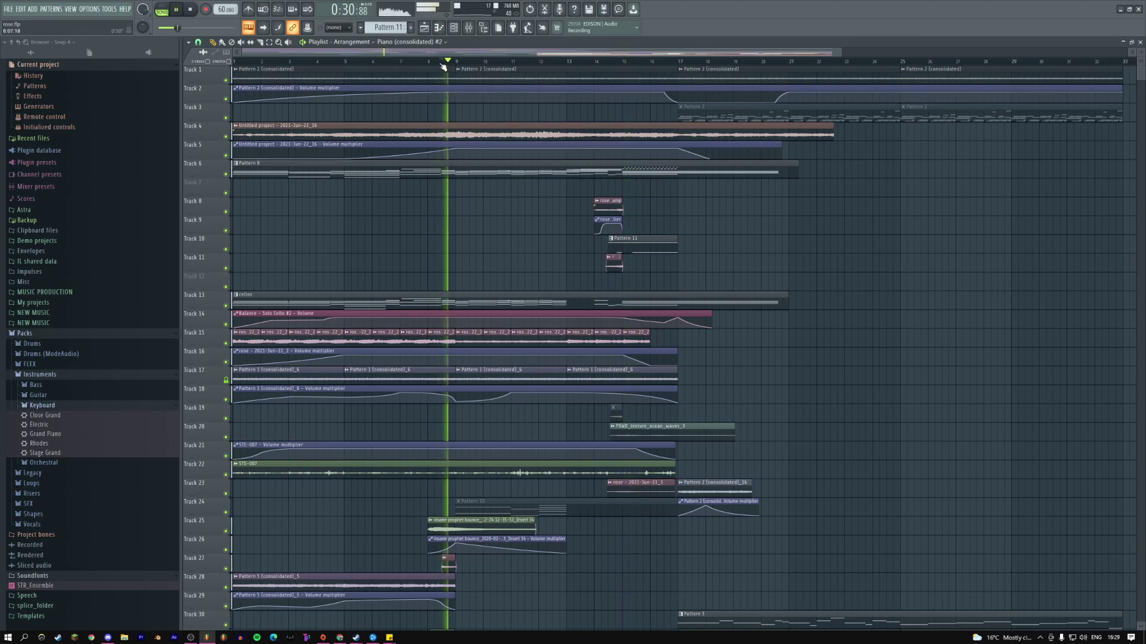
key(space)
click(428, 63)
key(space)
click(192, 10)
click(192, 10)
key(space)
- Select bars 1–9 on the ruler and replay that section
drag(834, 53, 627, 53)
key(space)
key(space)
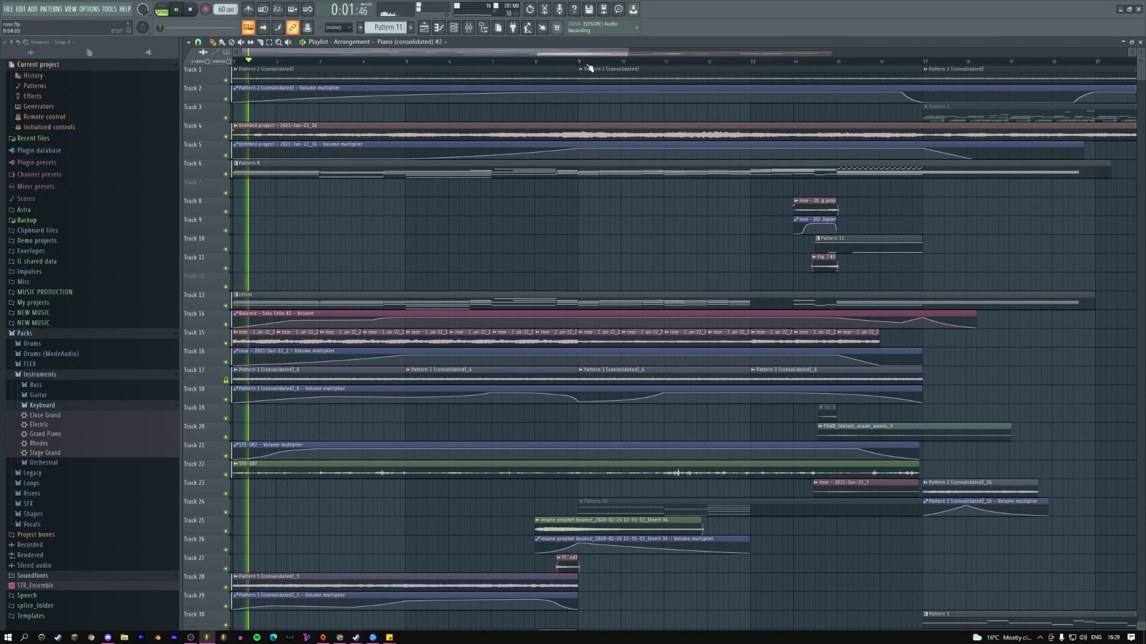
drag(577, 62, 235, 62)
key(space)
- Record the master output into Edison with Ctrl+E while the Playlist shows behind it
click(470, 31)
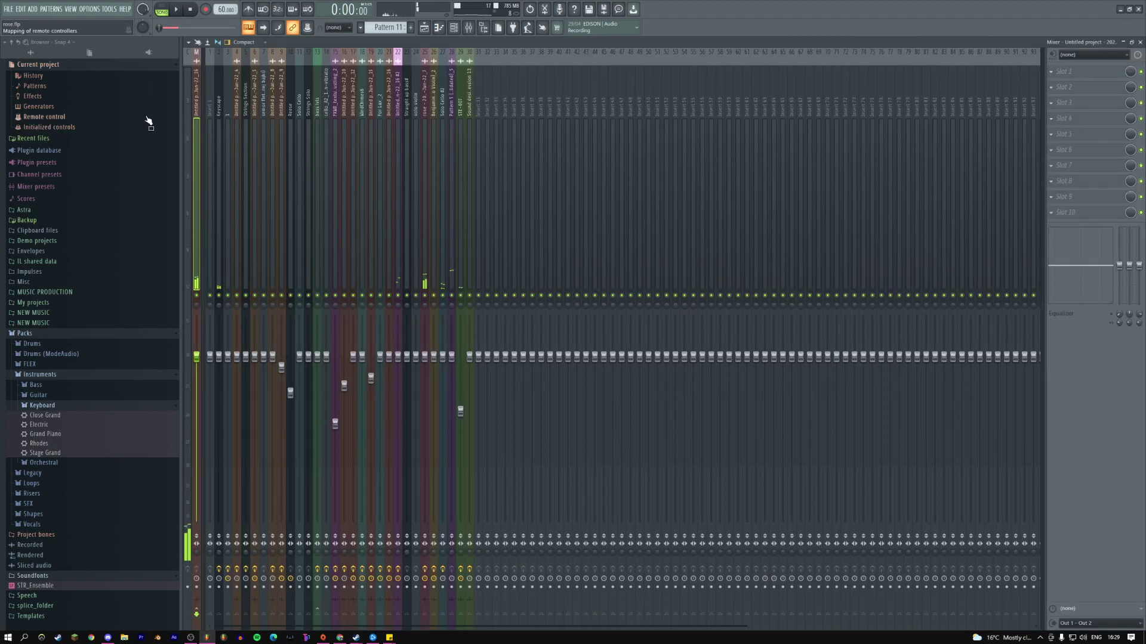
key(ctrl+e)
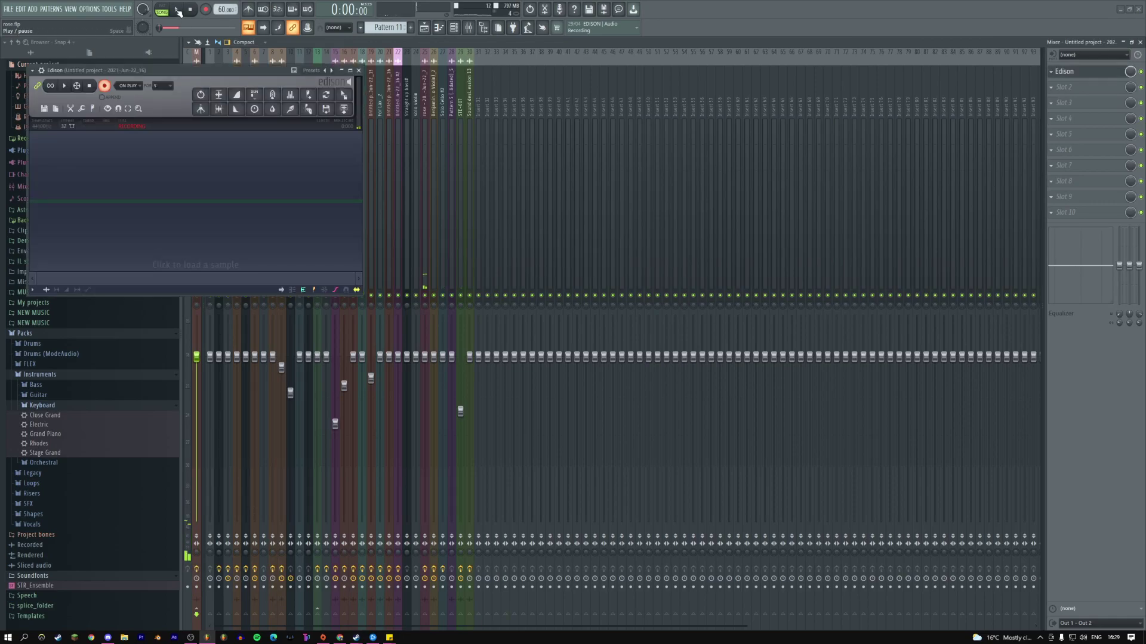
drag(262, 82, 589, 118)
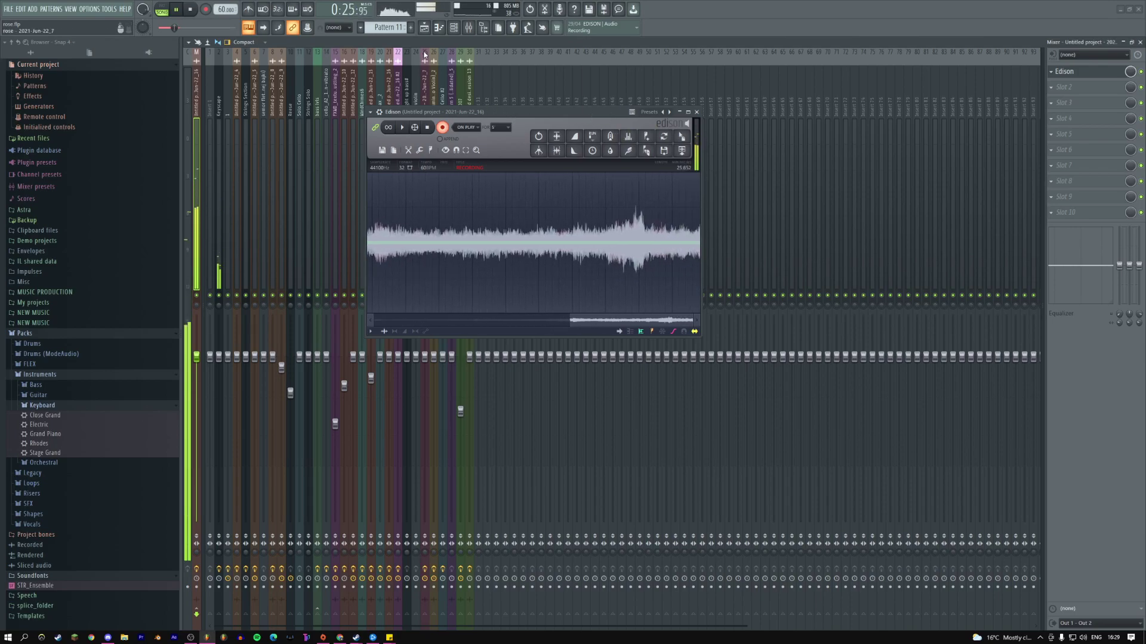
key(F5)
drag(541, 112, 568, 114)
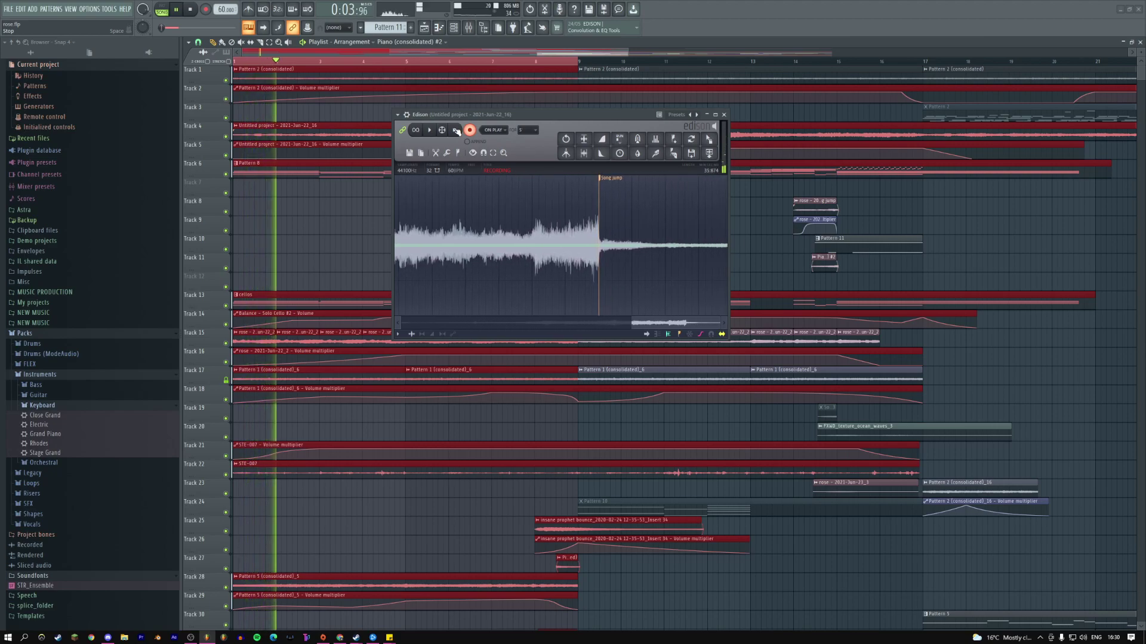
- Stop the Edison take, strip its song jump markers via Regions, and save with Ctrl+S
click(457, 131)
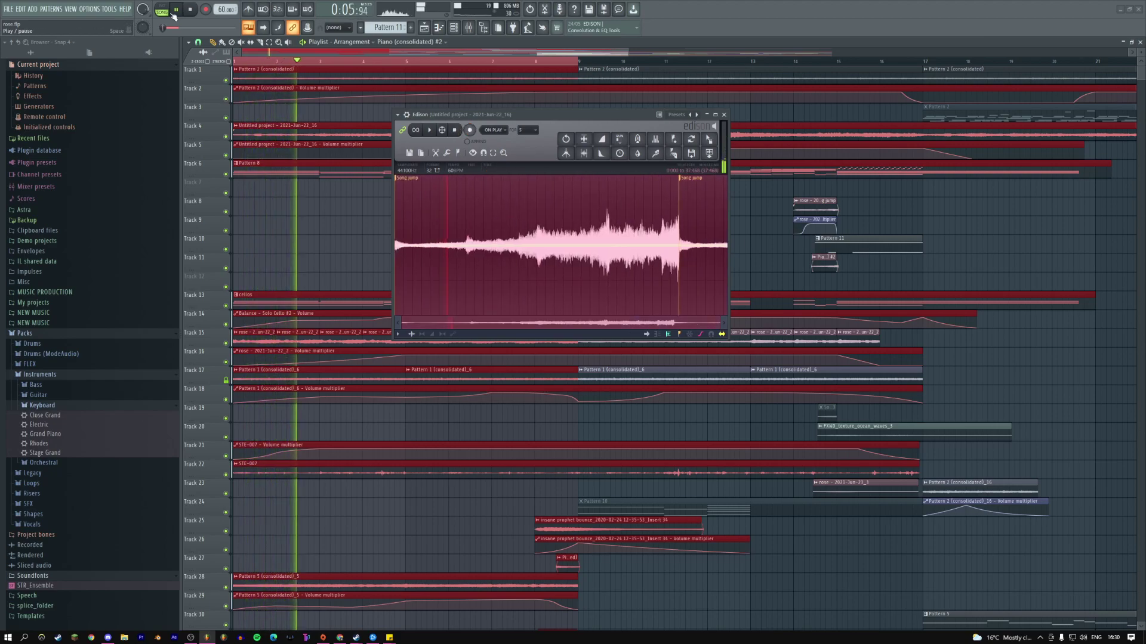
key(space)
right_click(477, 216)
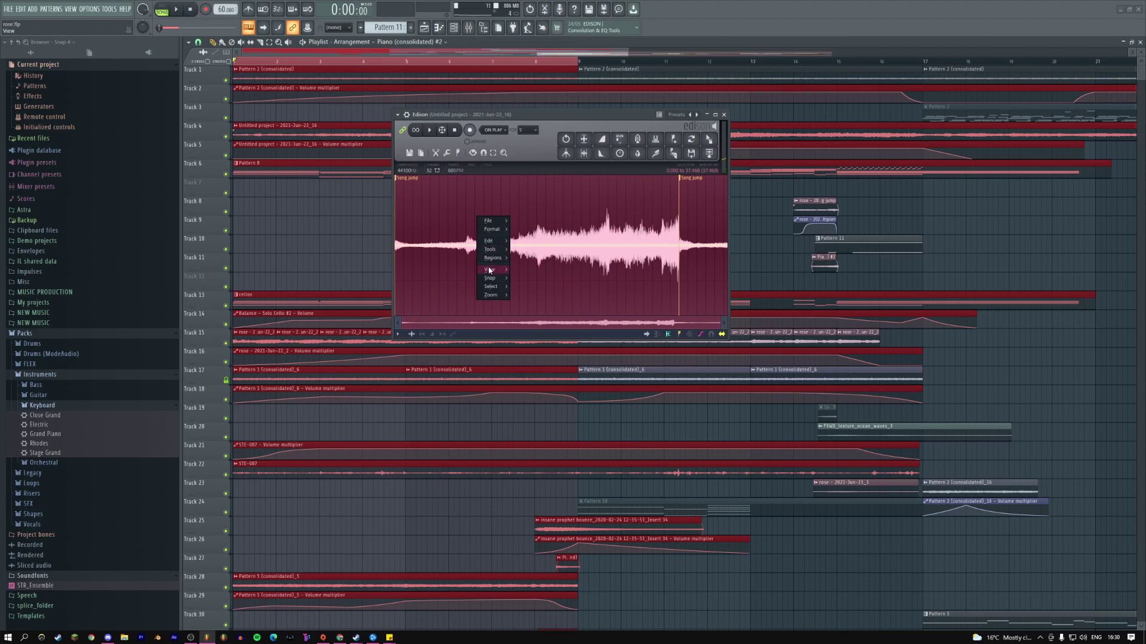
mouse_move(494, 257)
click(546, 293)
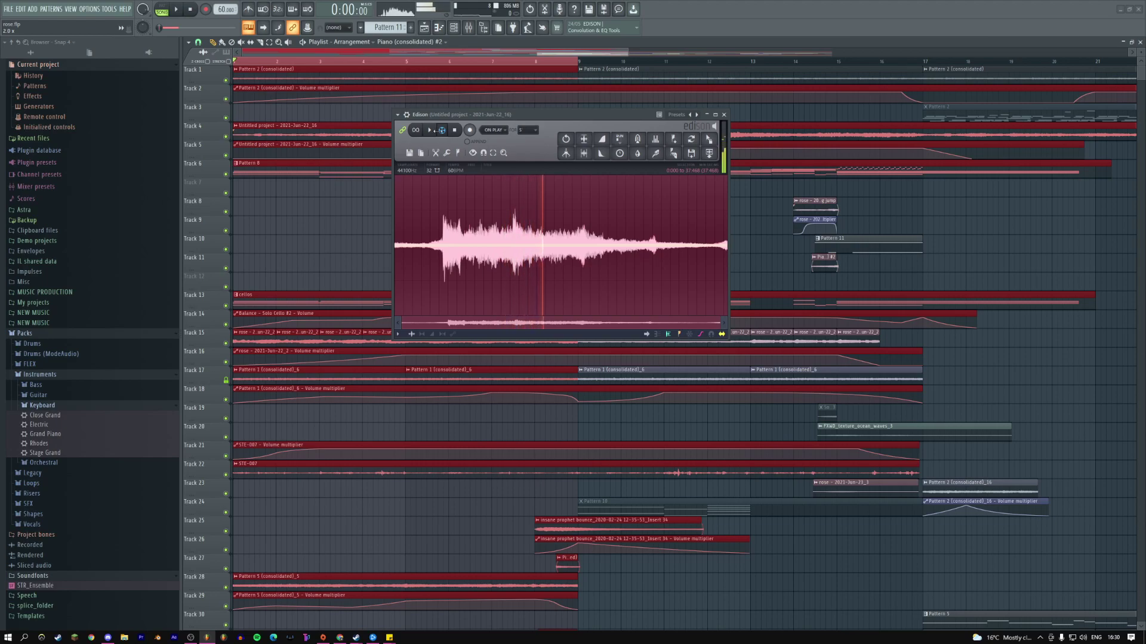
click(190, 638)
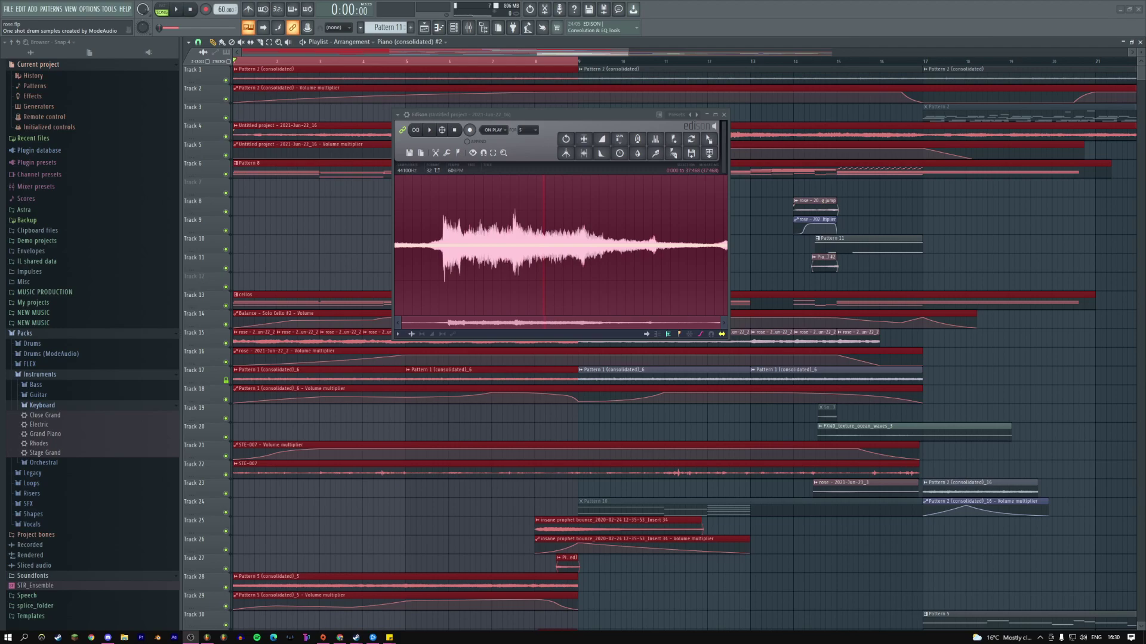
key(ctrl+s)
- Drop the Edison take into the channel rack as a rose channel and create a Granulizer version
drag(709, 139, 453, 28)
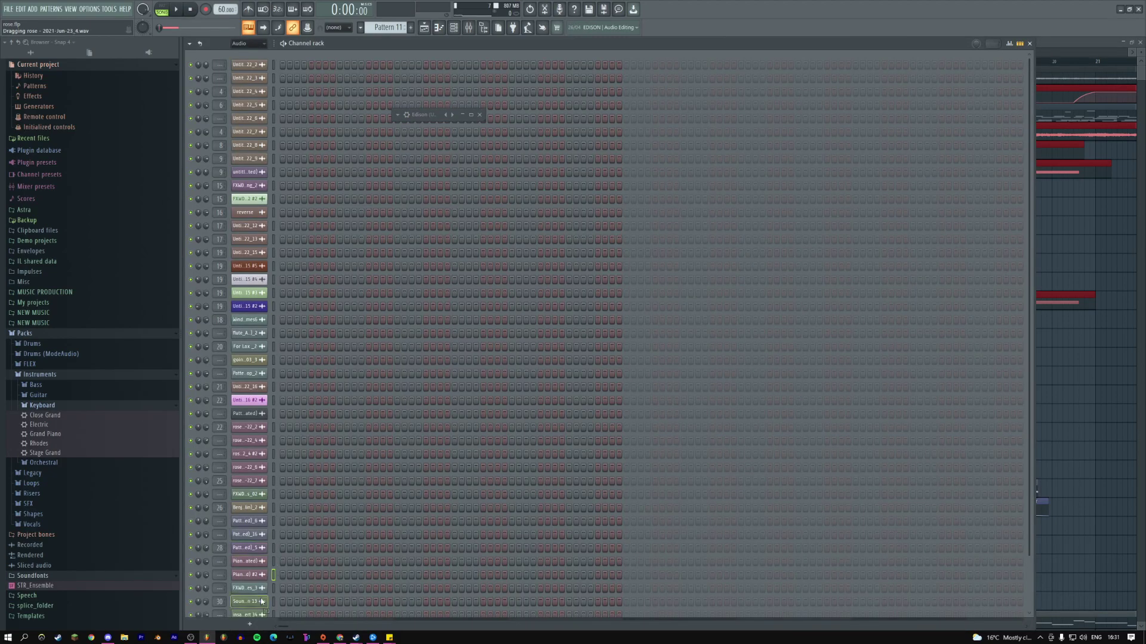
drag(267, 600, 269, 604)
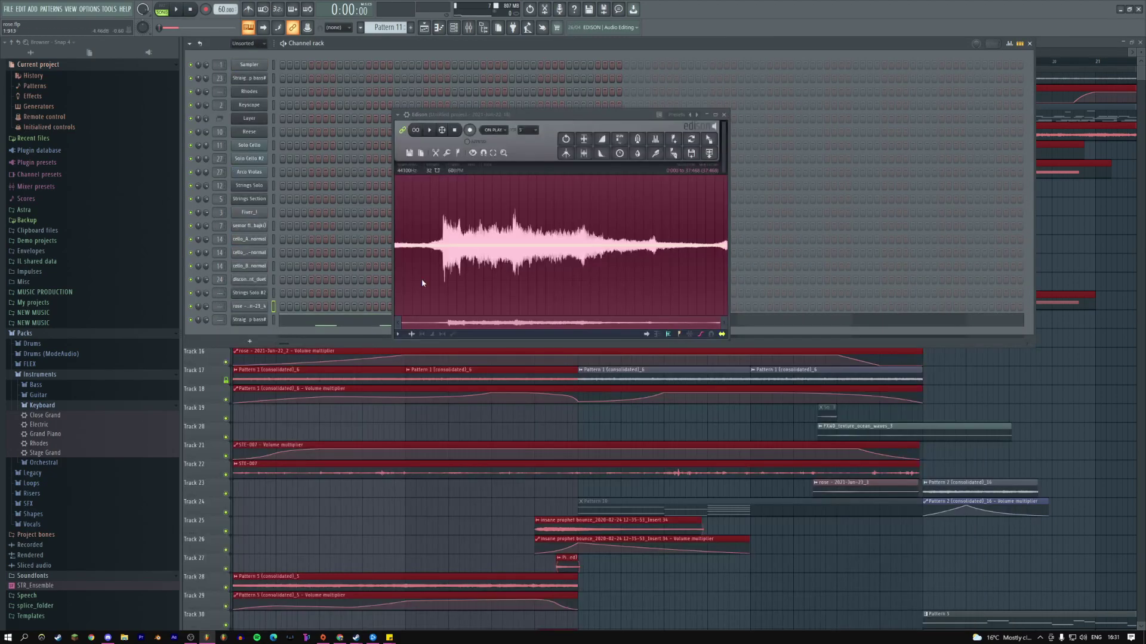
right_click(259, 310)
click(264, 307)
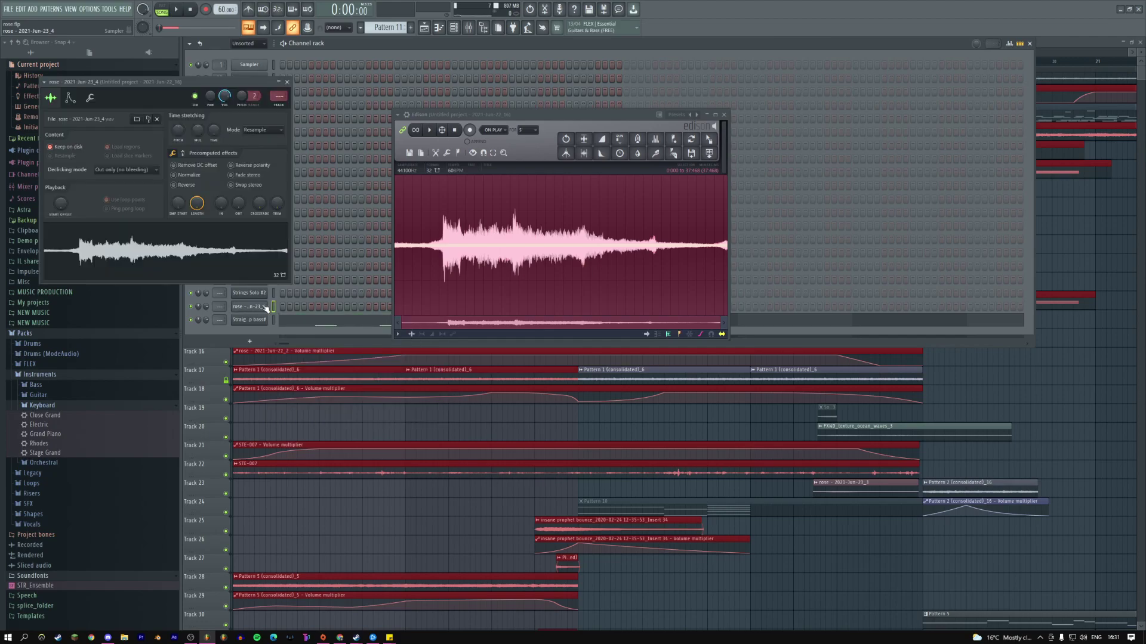
right_click(229, 250)
click(283, 332)
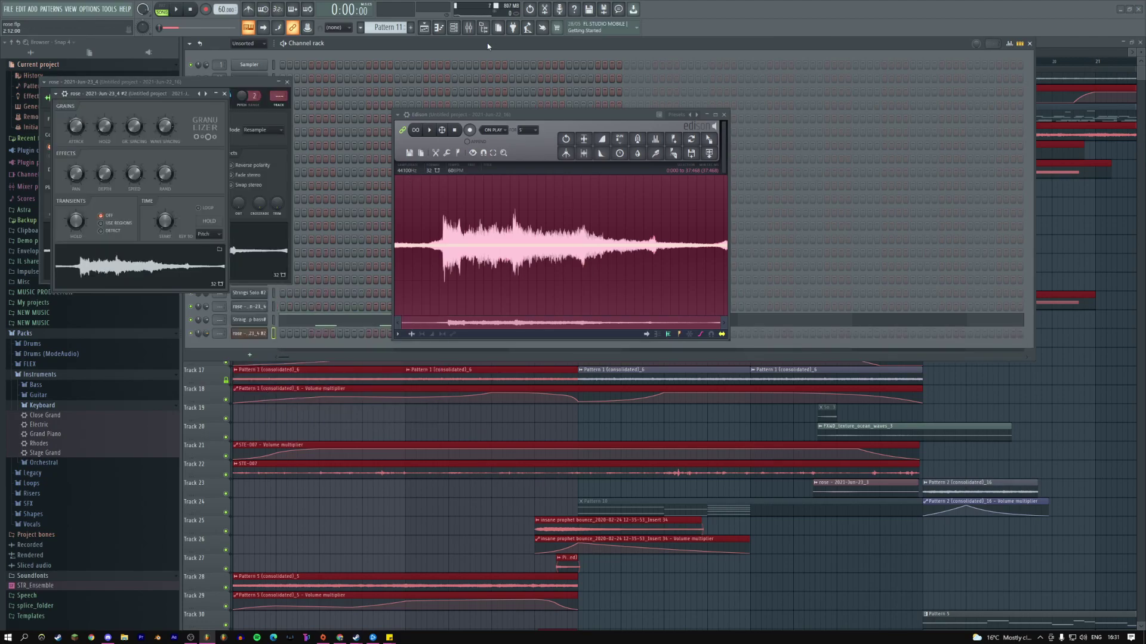
- Delete Edison from the master insert and place the sampler and Granulizer windows side by side
key(F9)
click(1052, 72)
click(1064, 92)
drag(172, 85, 462, 114)
drag(144, 97, 562, 122)
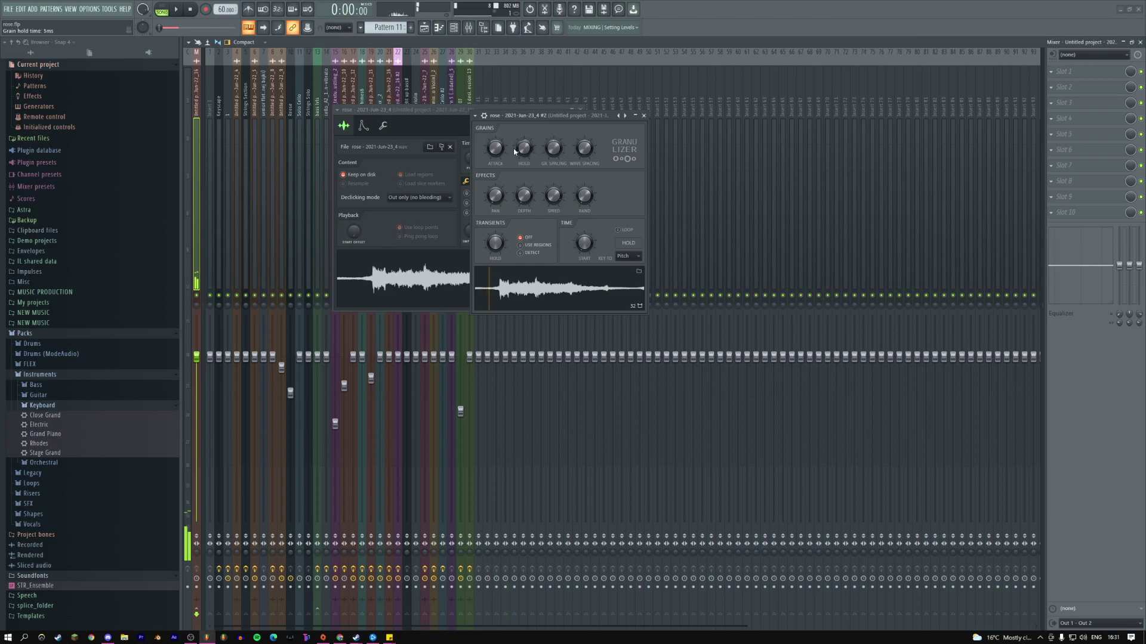
- Load Patcher into an empty effect slot on the Granulizer's mixer track and try a ready-made preset
click(484, 116)
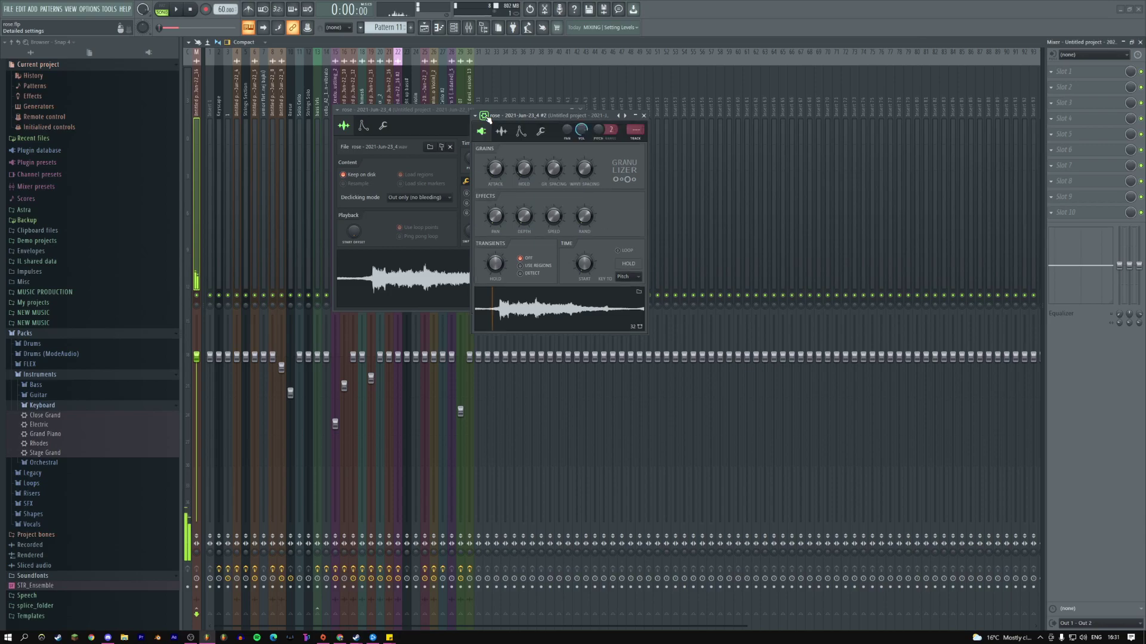
click(1087, 105)
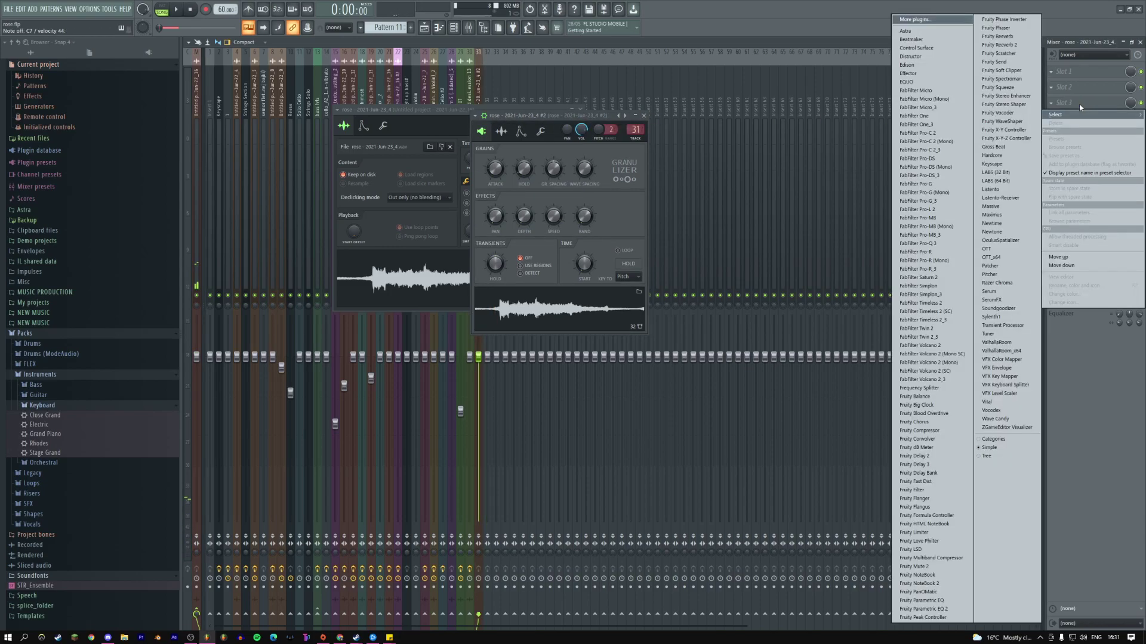
click(994, 272)
click(247, 70)
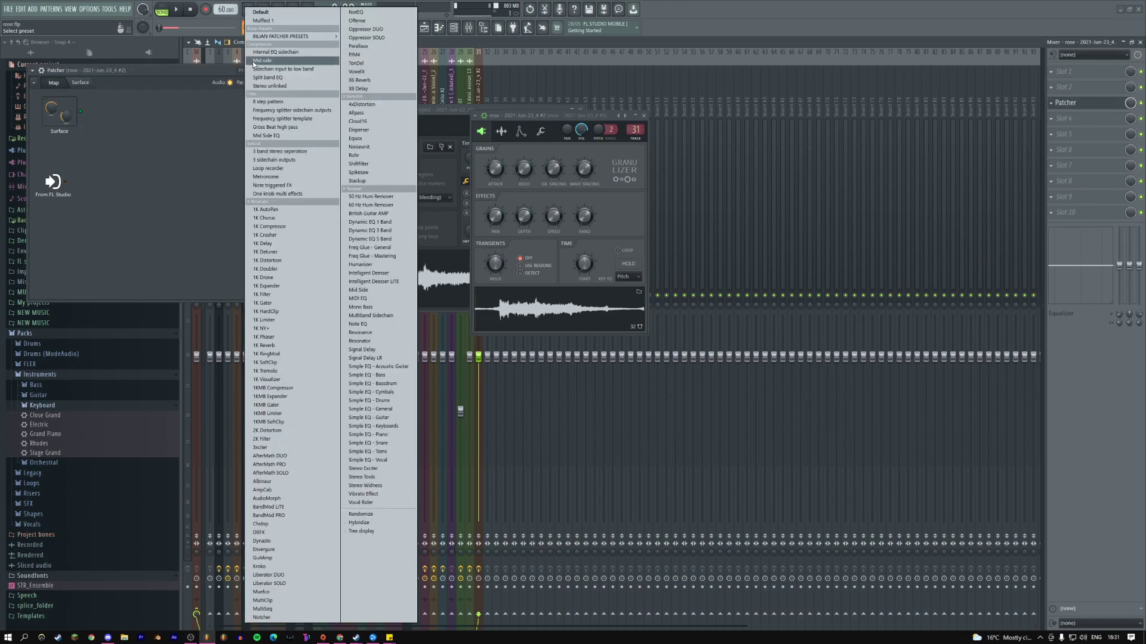
click(265, 20)
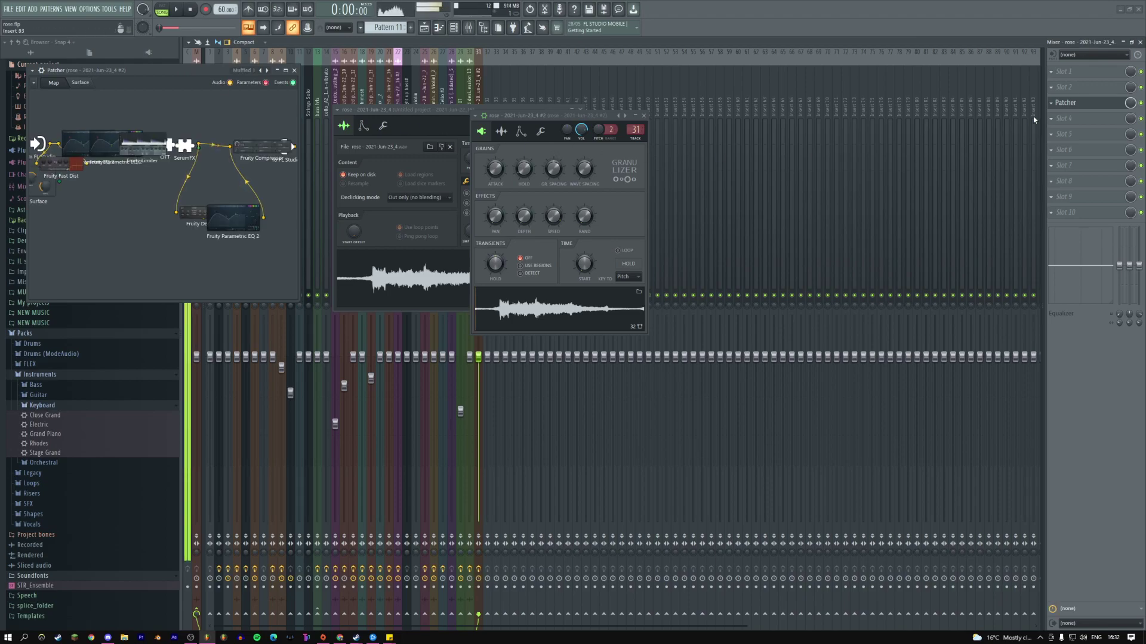
- Replace the preset Patcher with a fresh, empty Patcher
click(1052, 104)
click(1060, 127)
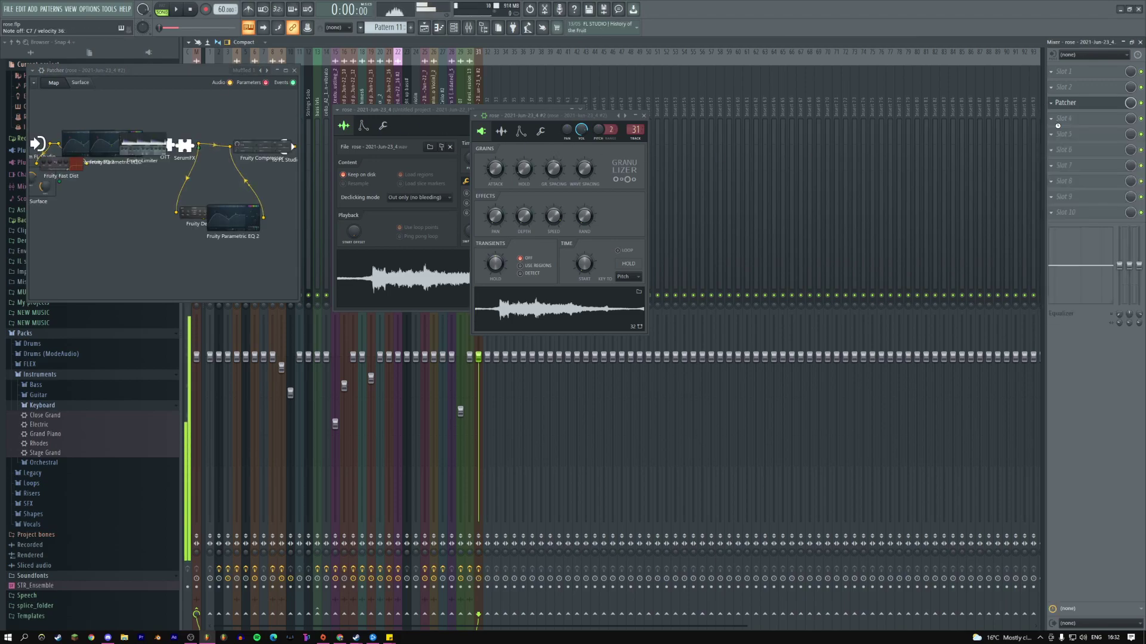
click(1052, 104)
mouse_move(1062, 116)
click(1003, 273)
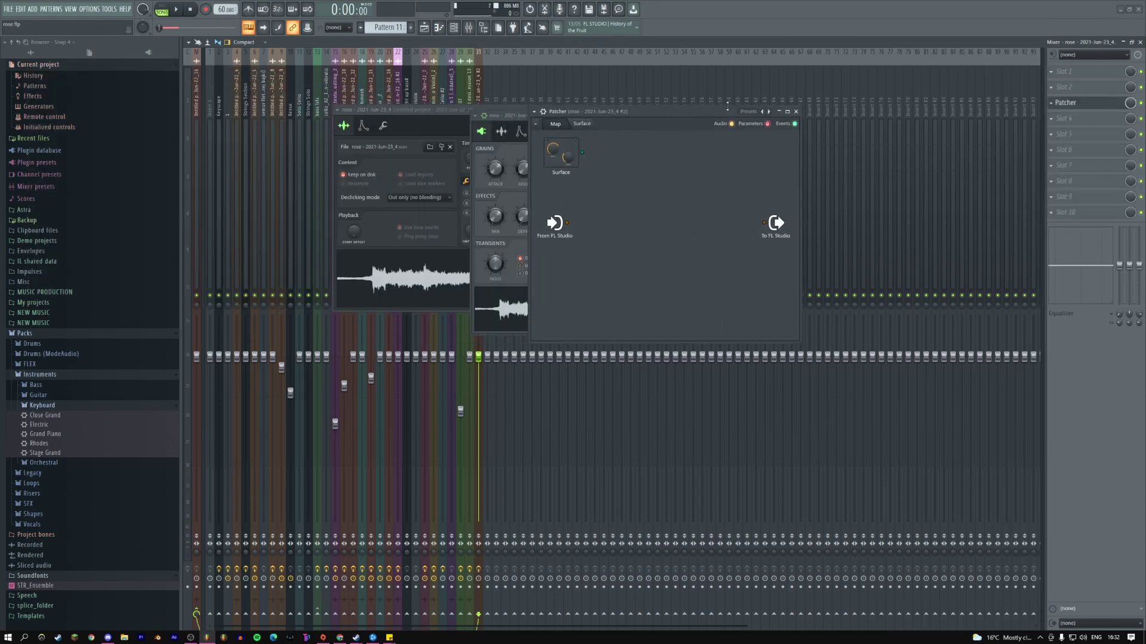
- Wire From FL Studio straight to To FL Studio in Patcher, trying and then deleting a Parametric EQ 2
click(505, 119)
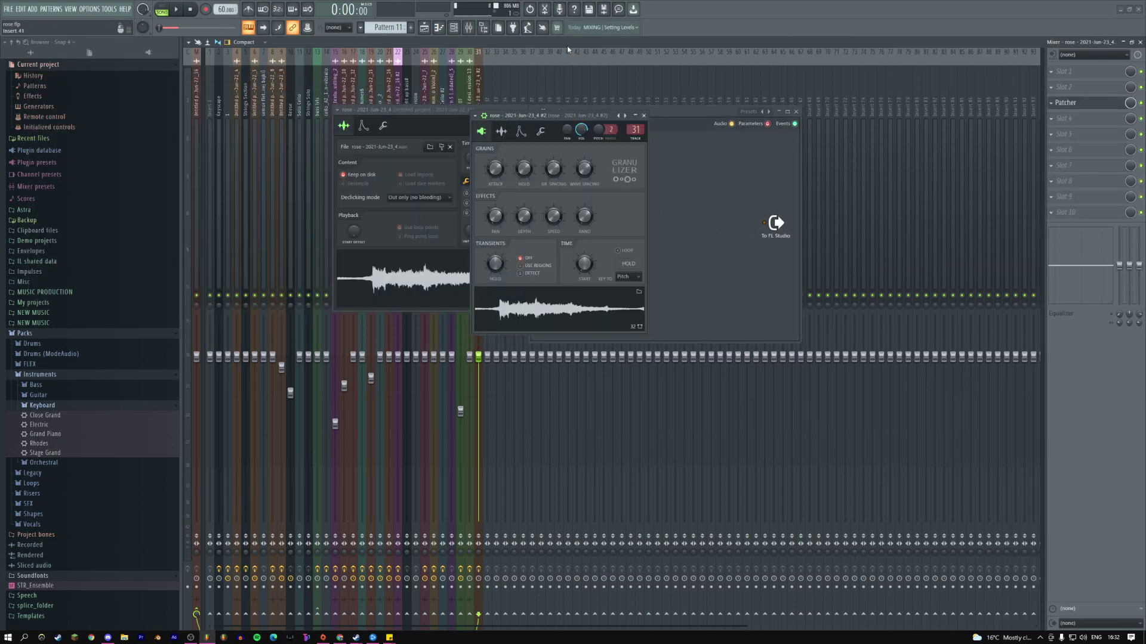
click(713, 145)
drag(567, 222, 765, 223)
right_click(566, 221)
mouse_move(589, 237)
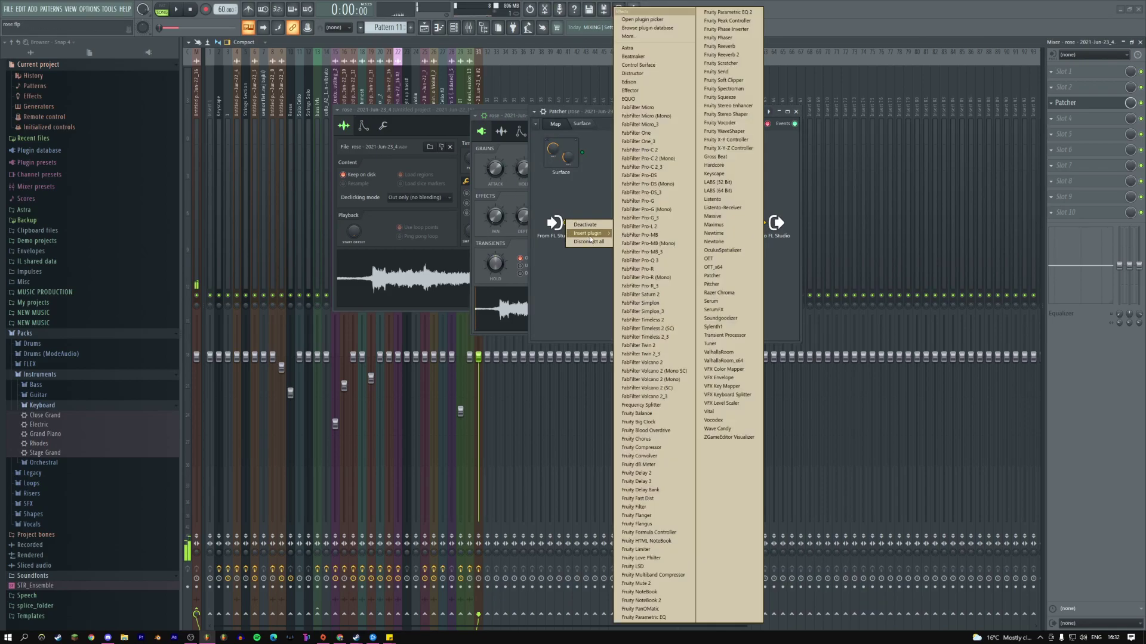
click(724, 12)
drag(641, 229, 674, 174)
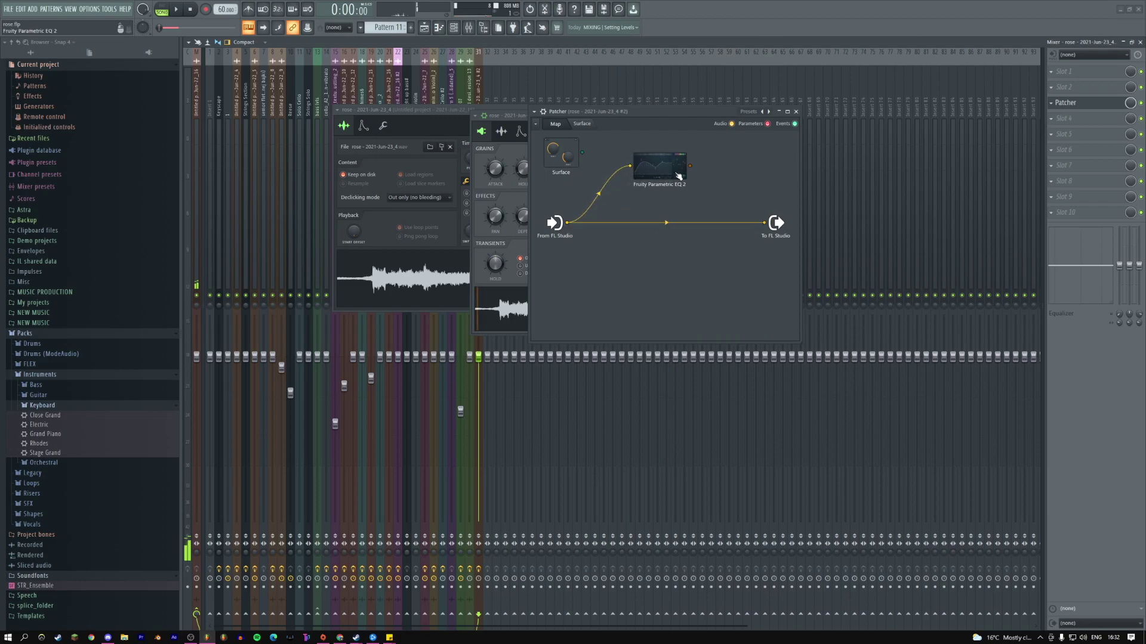
right_click(675, 175)
click(678, 199)
- Insert Fruity Love Philter after the Patcher's From FL Studio input
right_click(569, 224)
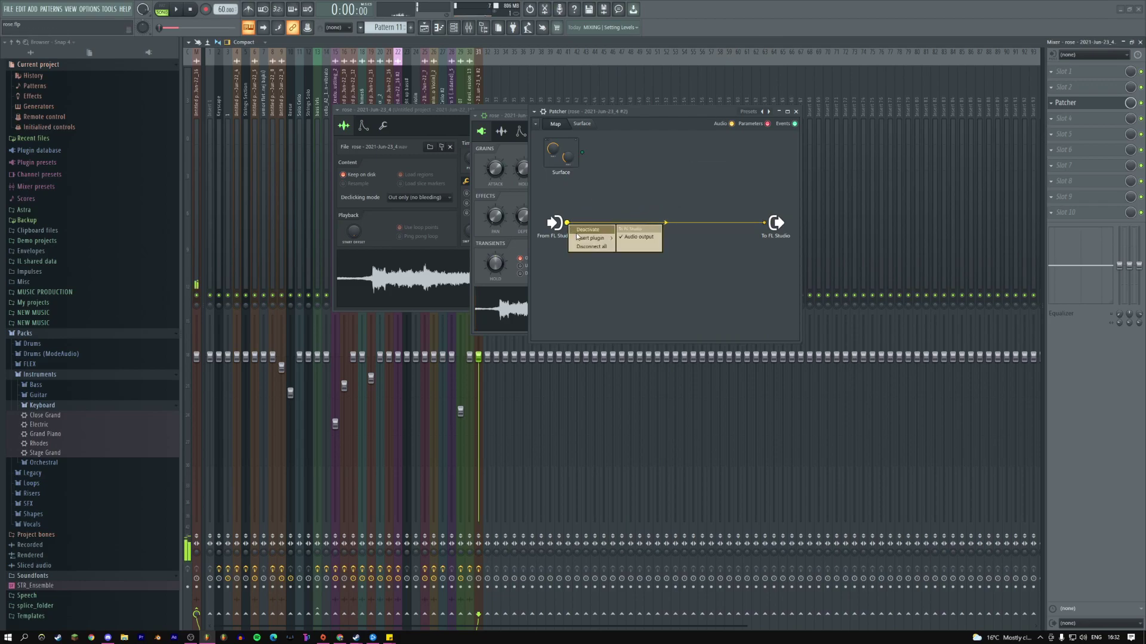
mouse_move(588, 237)
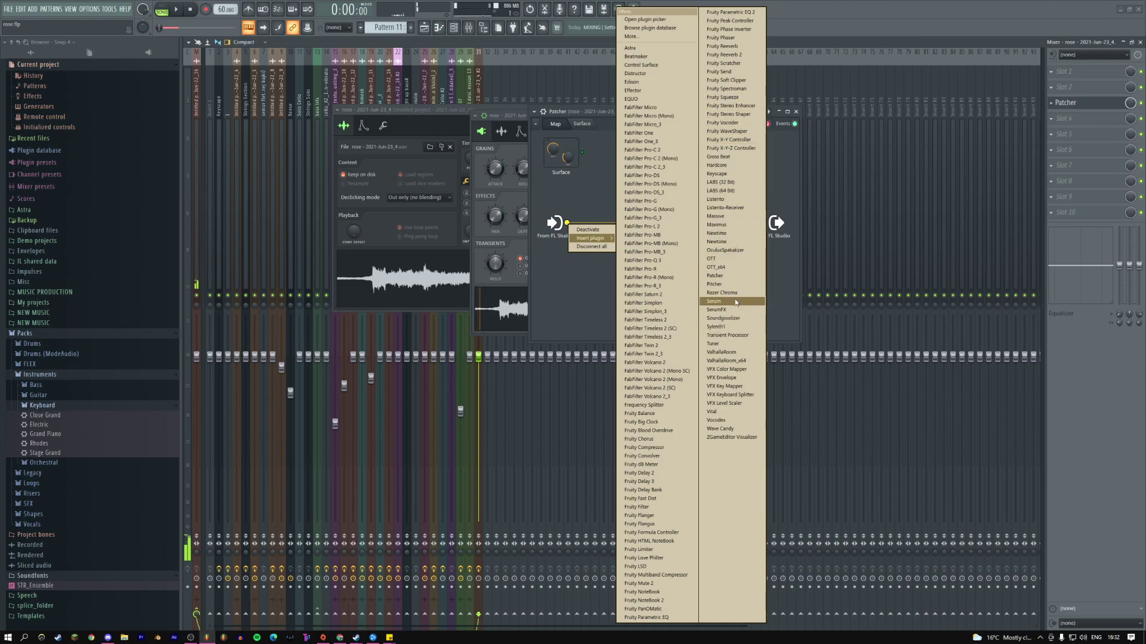
click(654, 557)
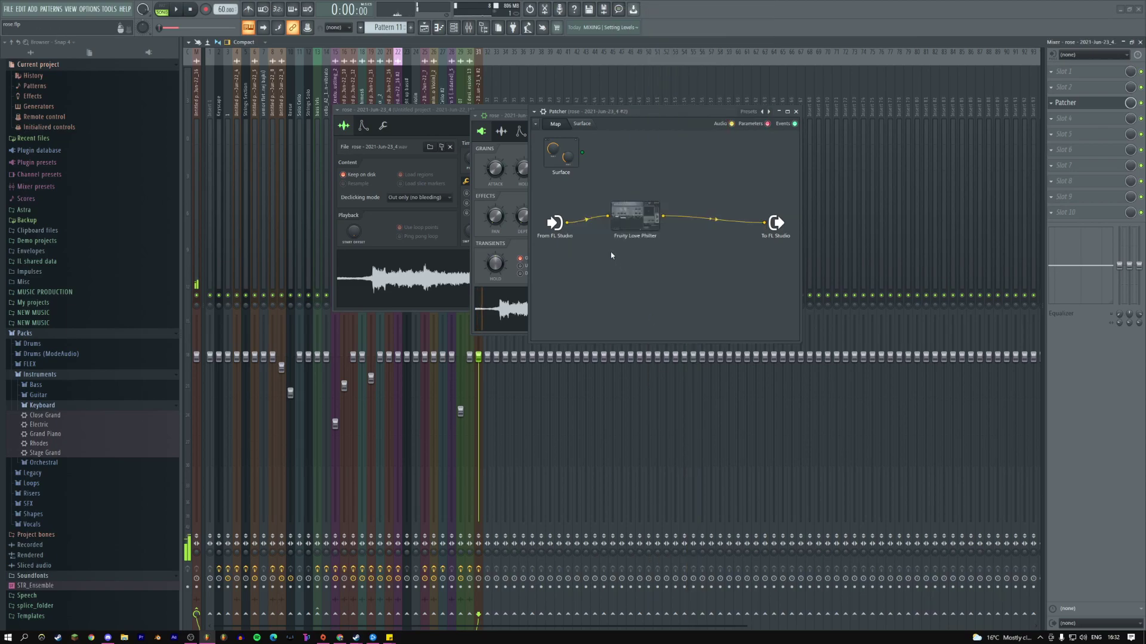
- Enable the Love Philter volume envelope and draw it as a short, steep concave decay
drag(475, 353, 527, 416)
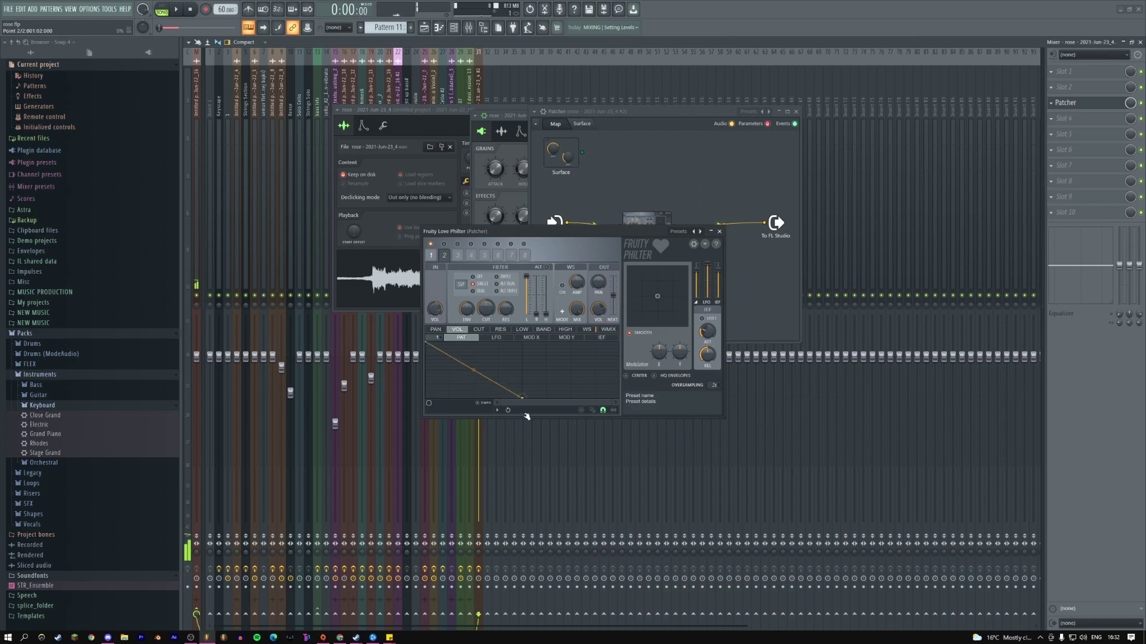
click(431, 407)
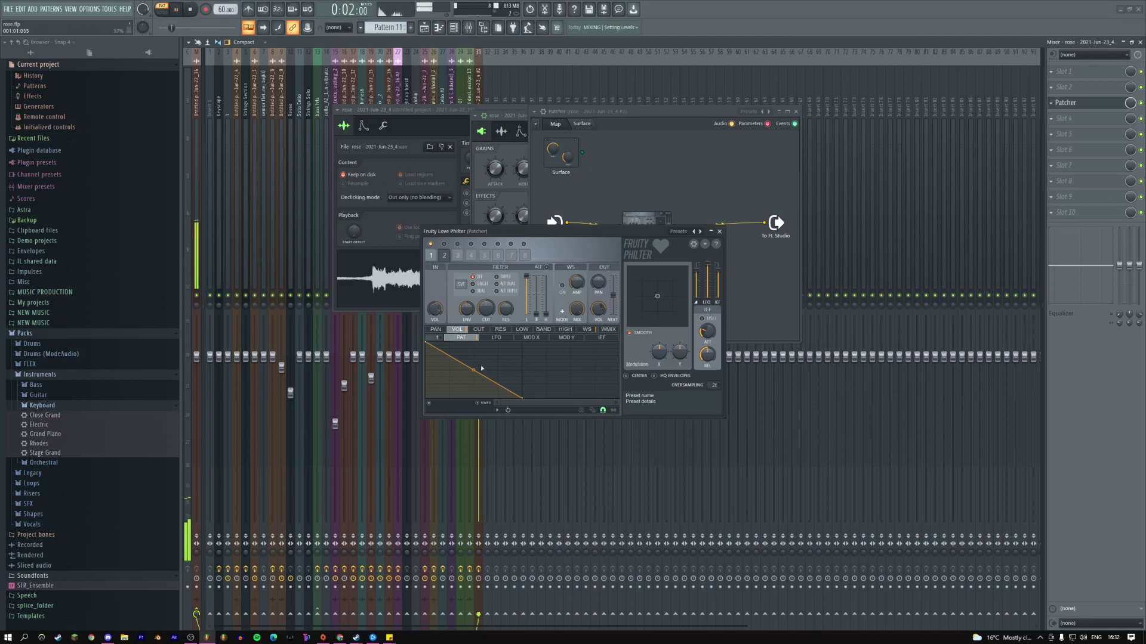
drag(472, 370, 472, 394)
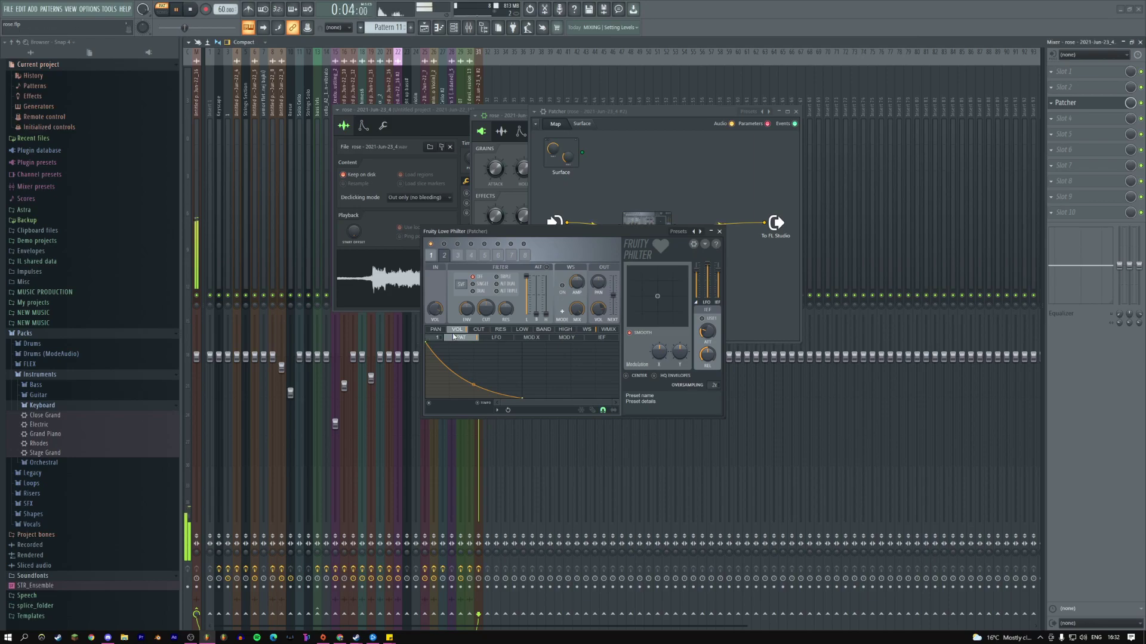
click(432, 255)
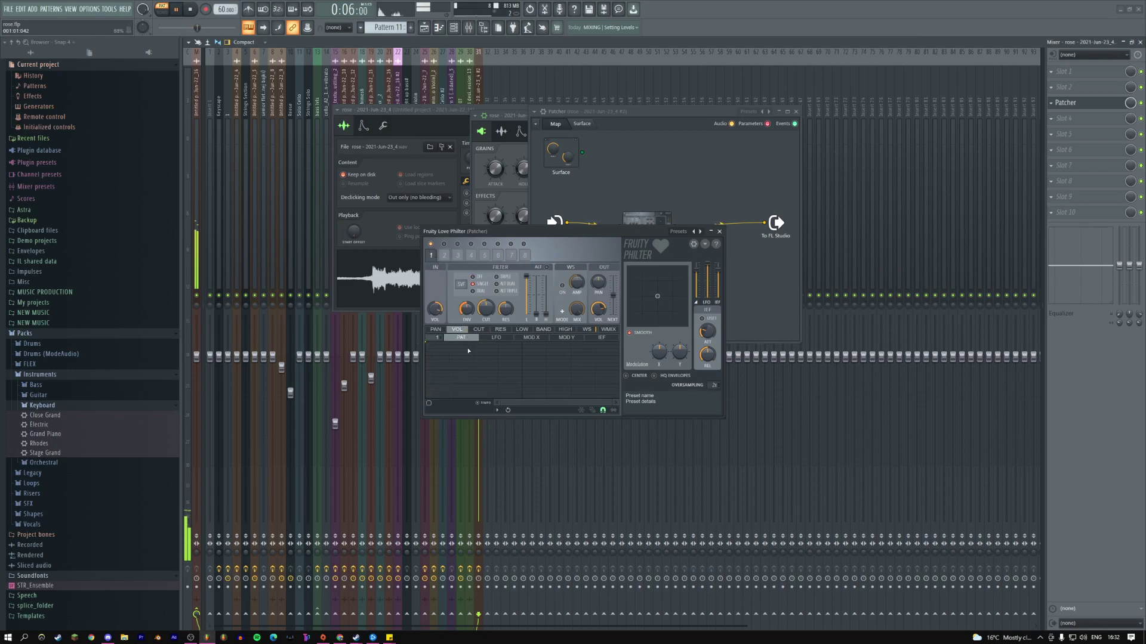
click(428, 403)
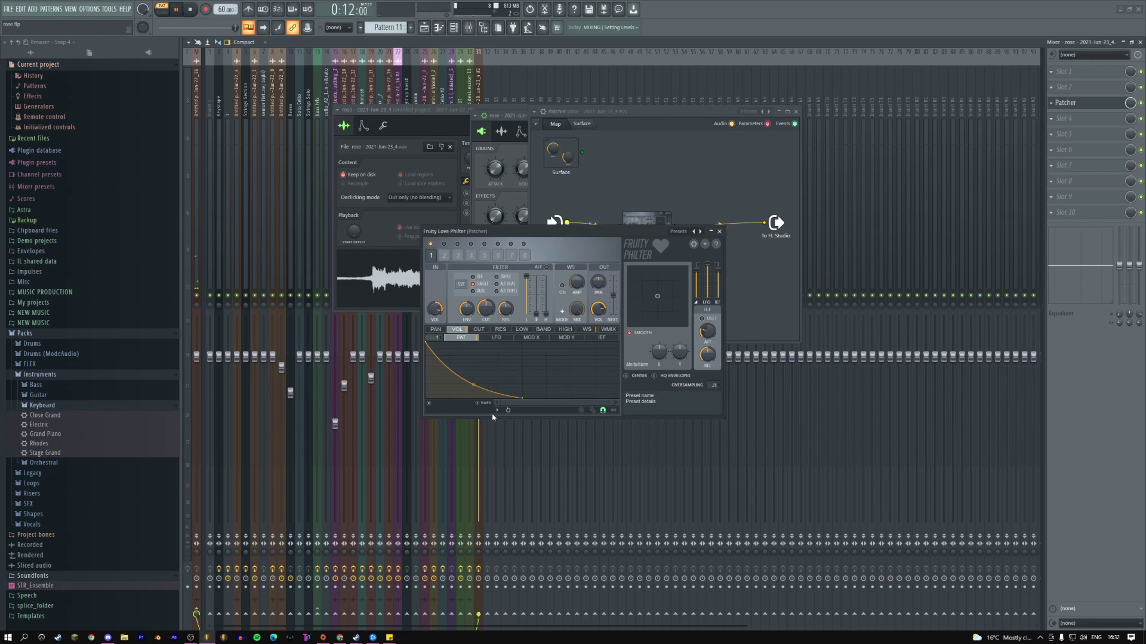
drag(523, 399, 445, 406)
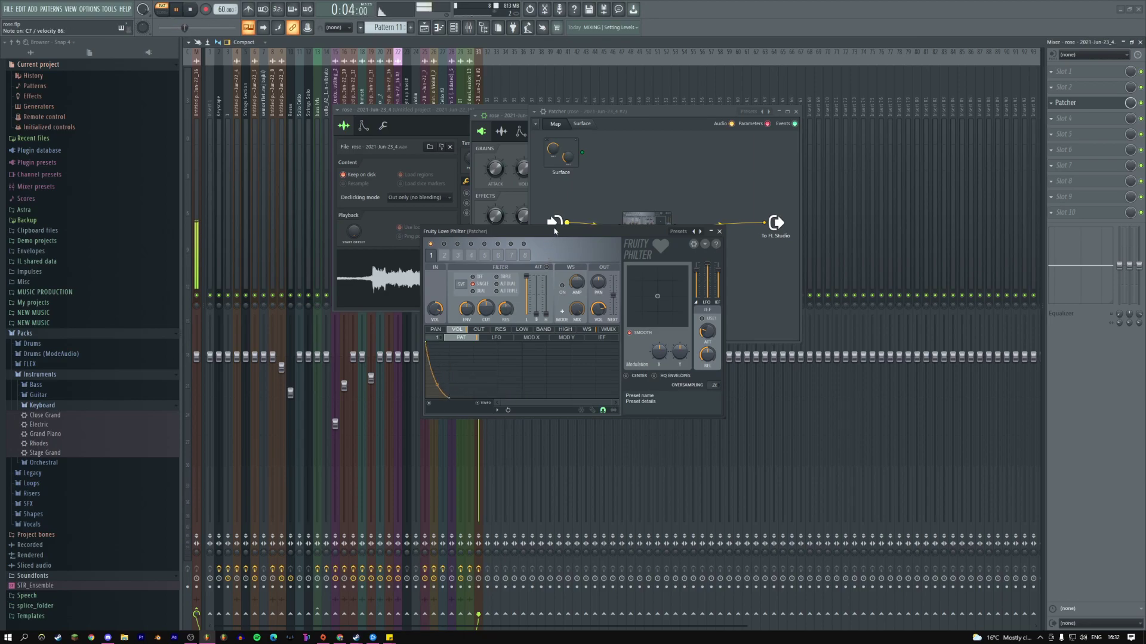
- Delete the Love Philter node, reconnect input straight to output, and close the Granulizer
right_click(650, 219)
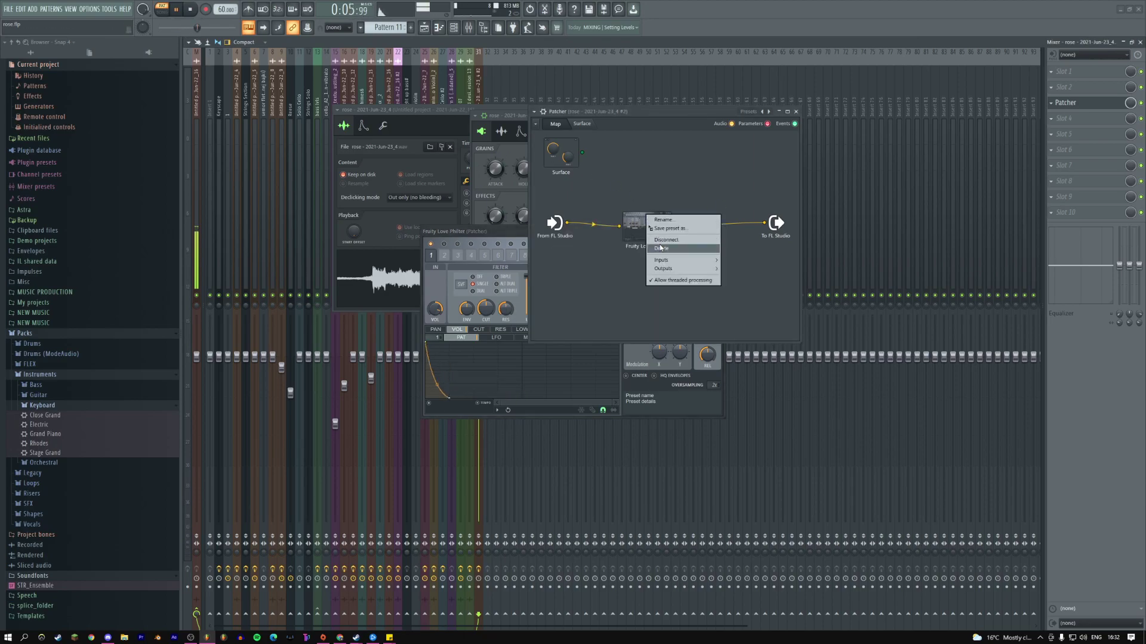
click(747, 295)
drag(568, 223, 764, 223)
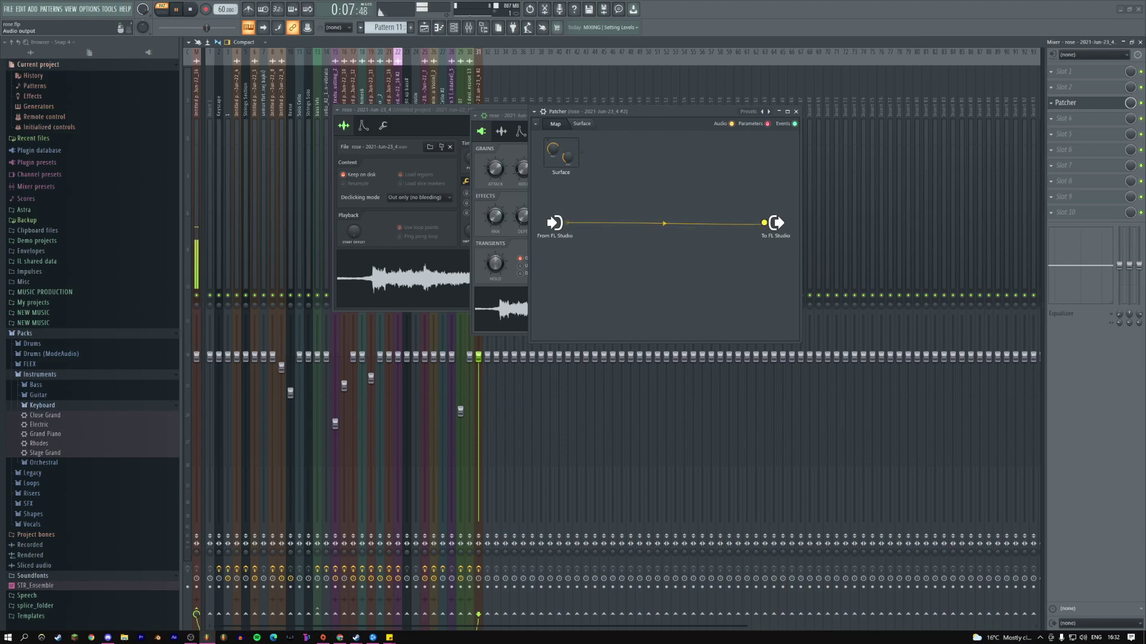
click(510, 116)
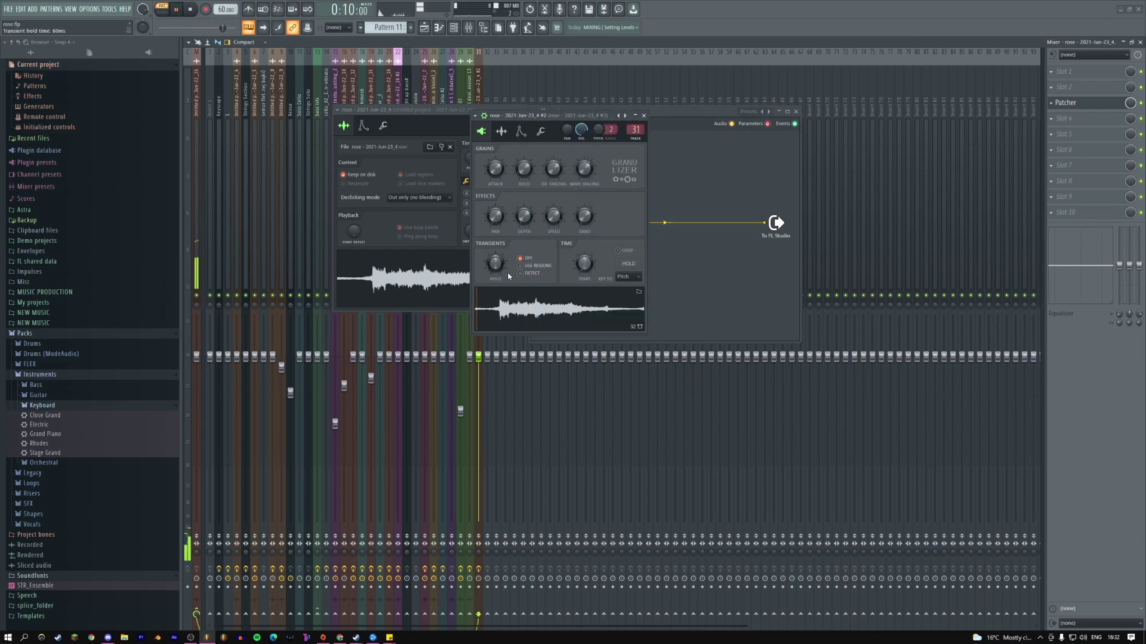
scroll(589, 271, up, 6)
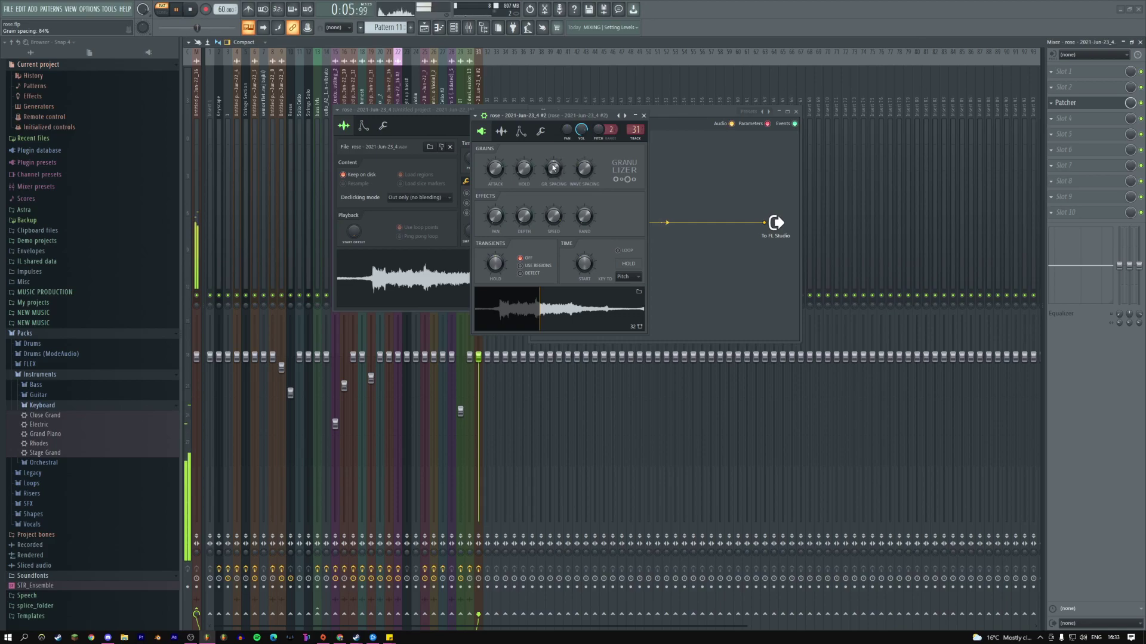
click(644, 115)
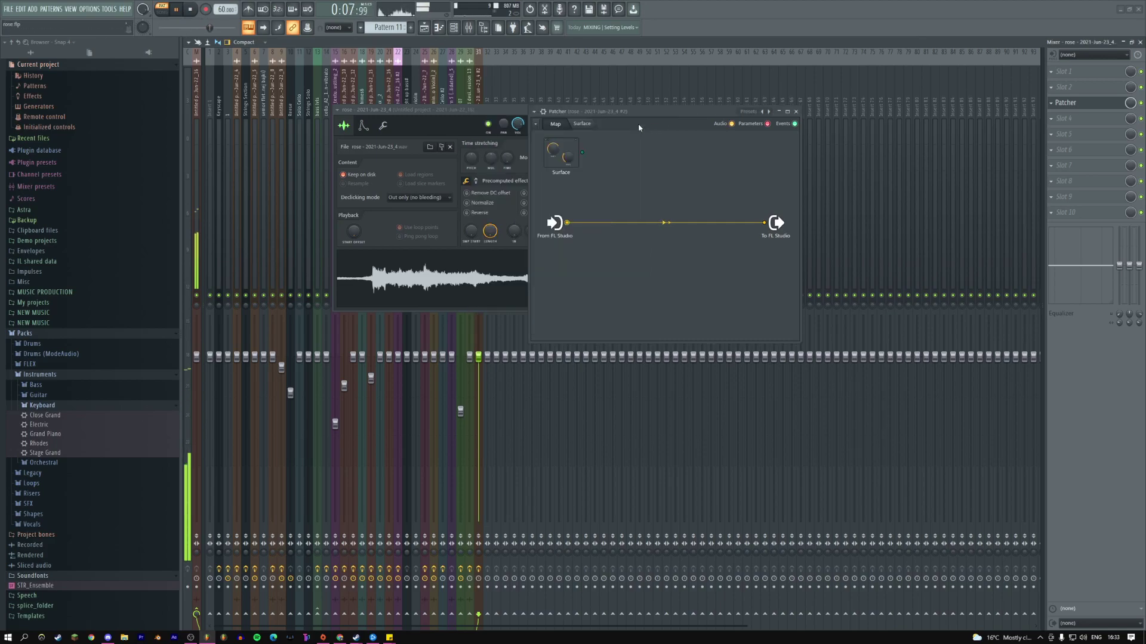
- Insert Fruity Parametric EQ 2 between the Patcher's input and output, replacing the direct connection
right_click(567, 223)
mouse_move(591, 241)
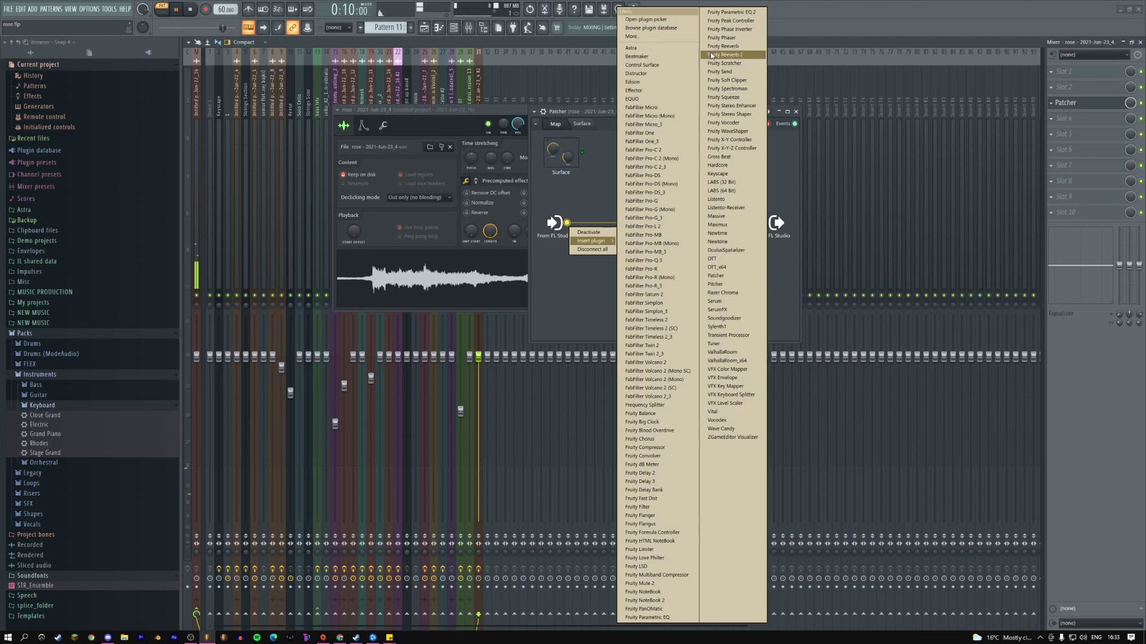
click(741, 13)
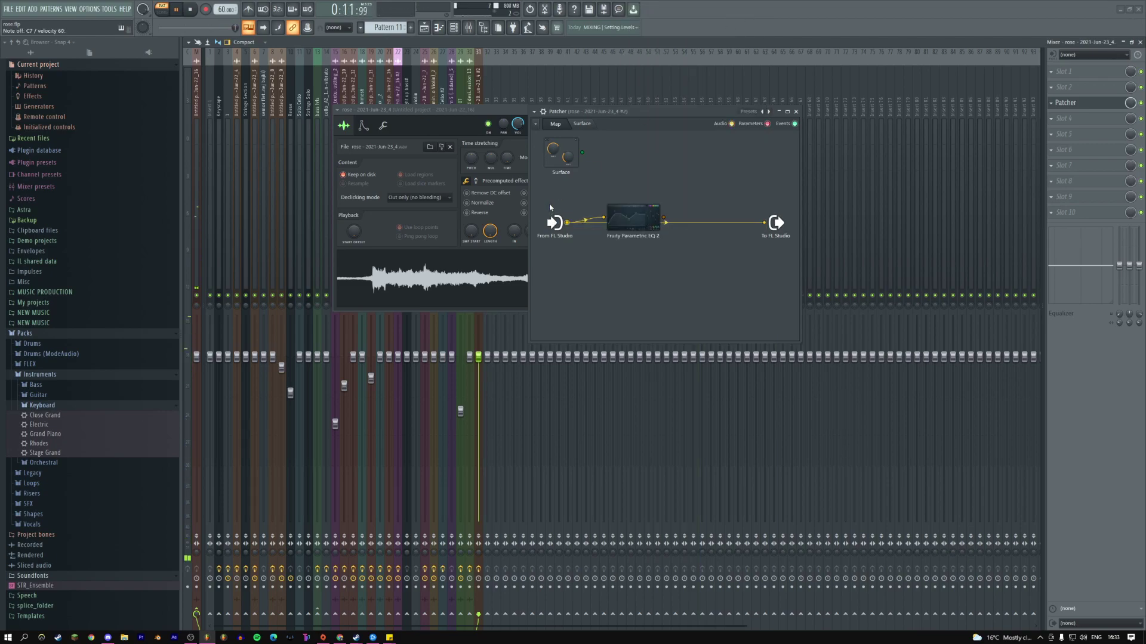
drag(651, 205, 764, 223)
right_click(568, 224)
click(641, 236)
drag(646, 182, 633, 216)
- Load the EQ's Notch preset and turn band 2 into a band-pass filter, sweeping its peak
double_click(633, 216)
click(681, 244)
click(700, 283)
right_click(565, 319)
mouse_move(579, 342)
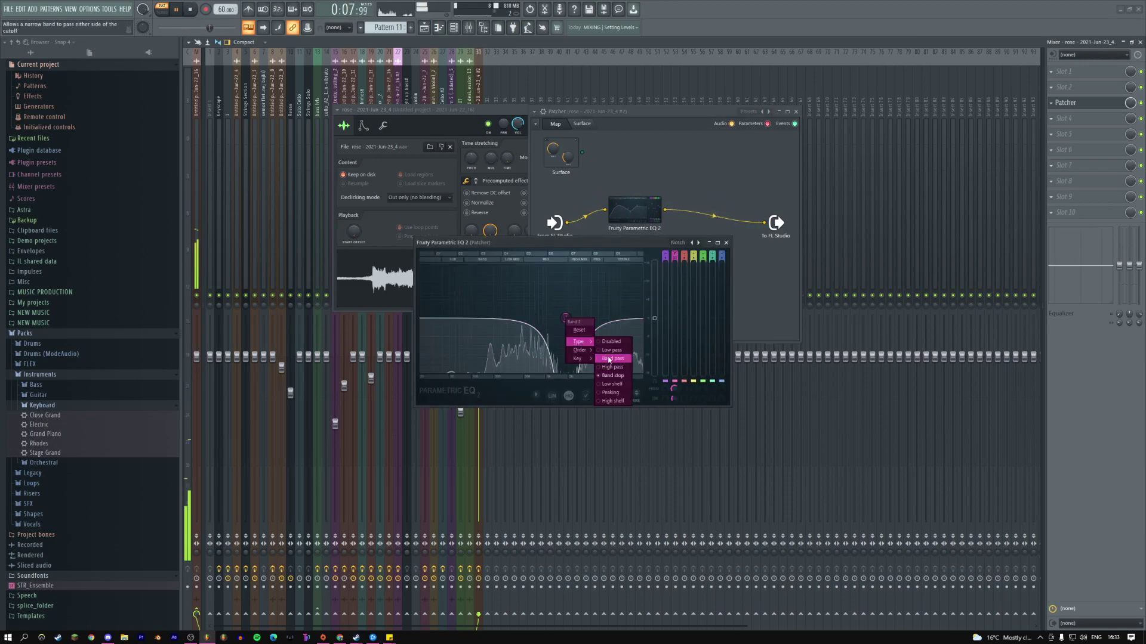
click(609, 359)
scroll(572, 322, down, 5)
drag(569, 319, 534, 317)
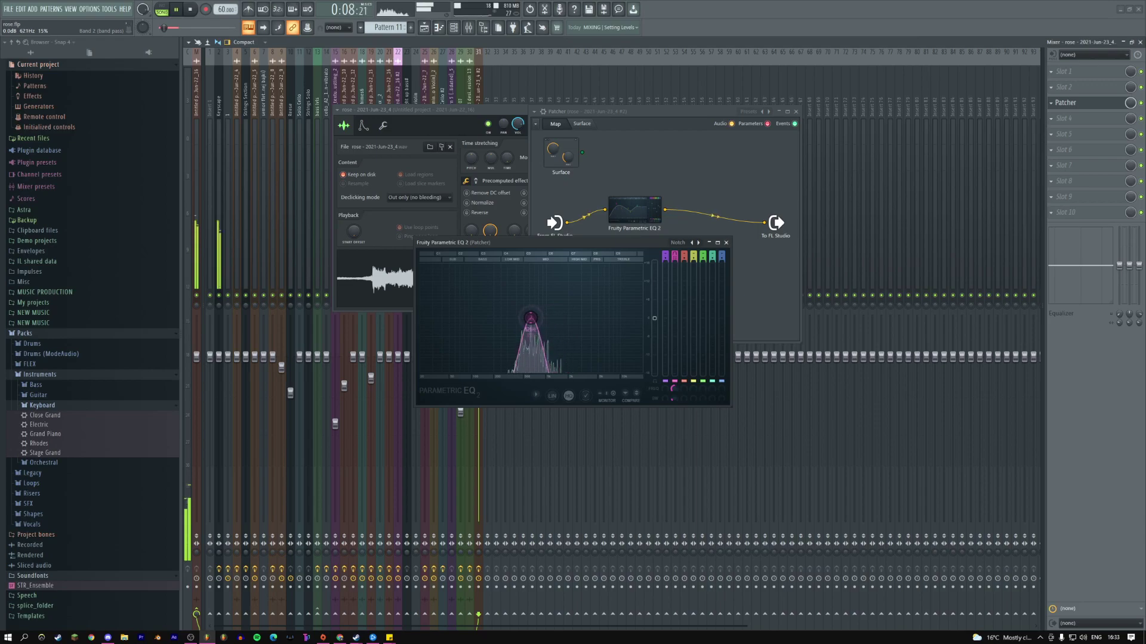
click(725, 242)
- Add Fruity Delay 2 after the EQ and move the band-pass peak to about 3706 Hz
right_click(666, 211)
mouse_move(688, 223)
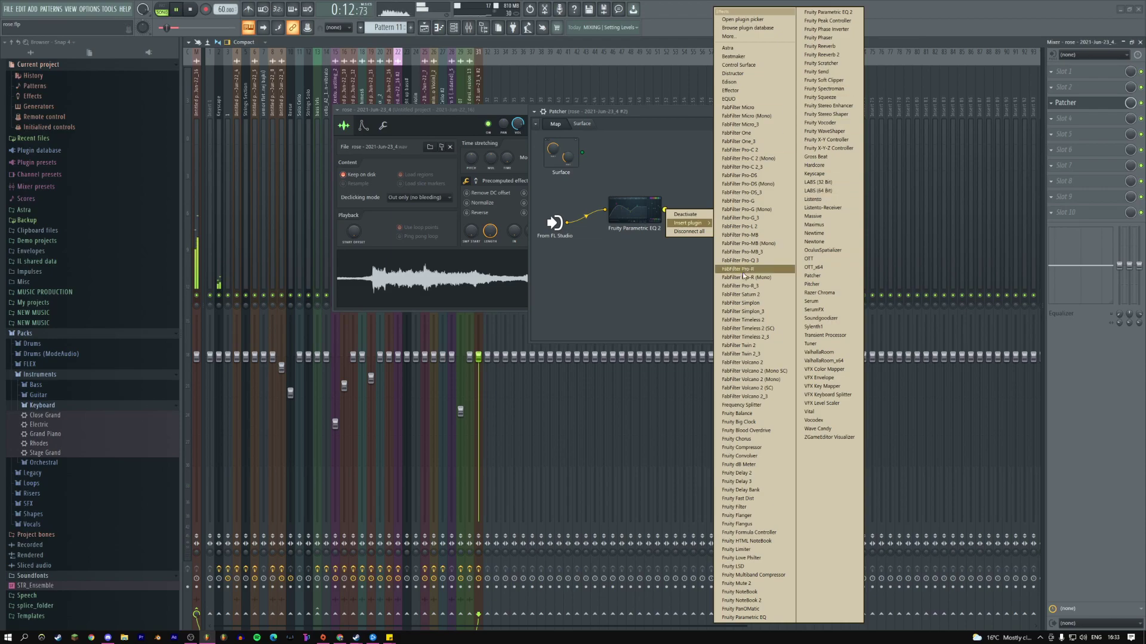
click(755, 475)
drag(639, 230, 739, 210)
double_click(635, 215)
mouse_move(531, 318)
mouse_down()
mouse_move(588, 317)
mouse_move(520, 317)
mouse_move(589, 316)
mouse_move(500, 316)
mouse_move(551, 318)
mouse_up()
key(space)
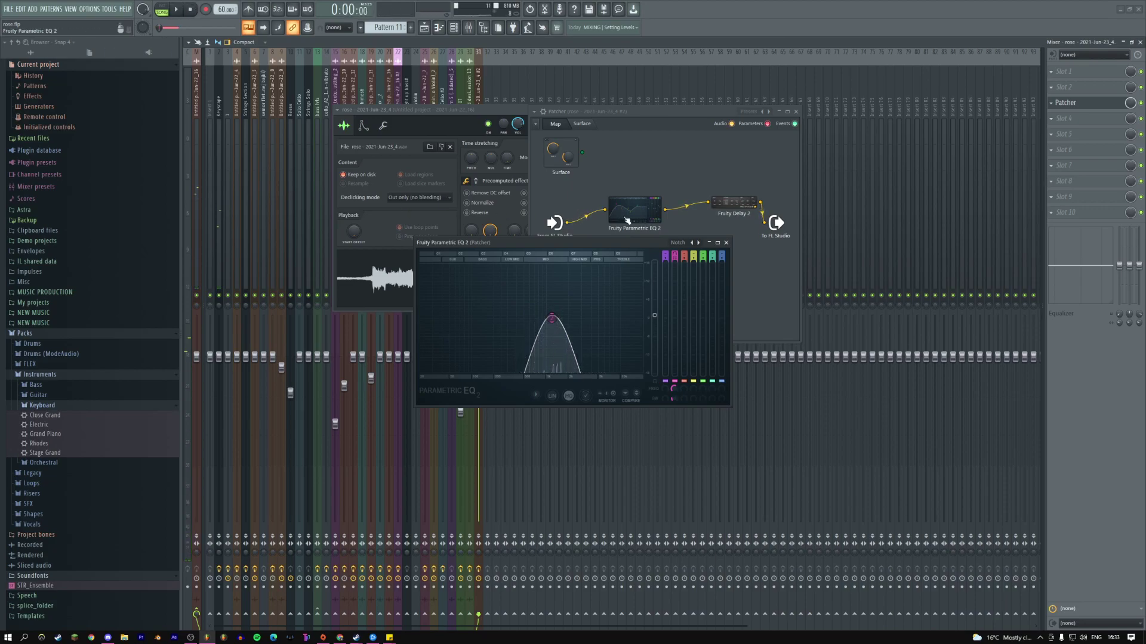
- Move Patcher to the first slot, try Edison on insert 22, then remove it
drag(1058, 102, 1066, 74)
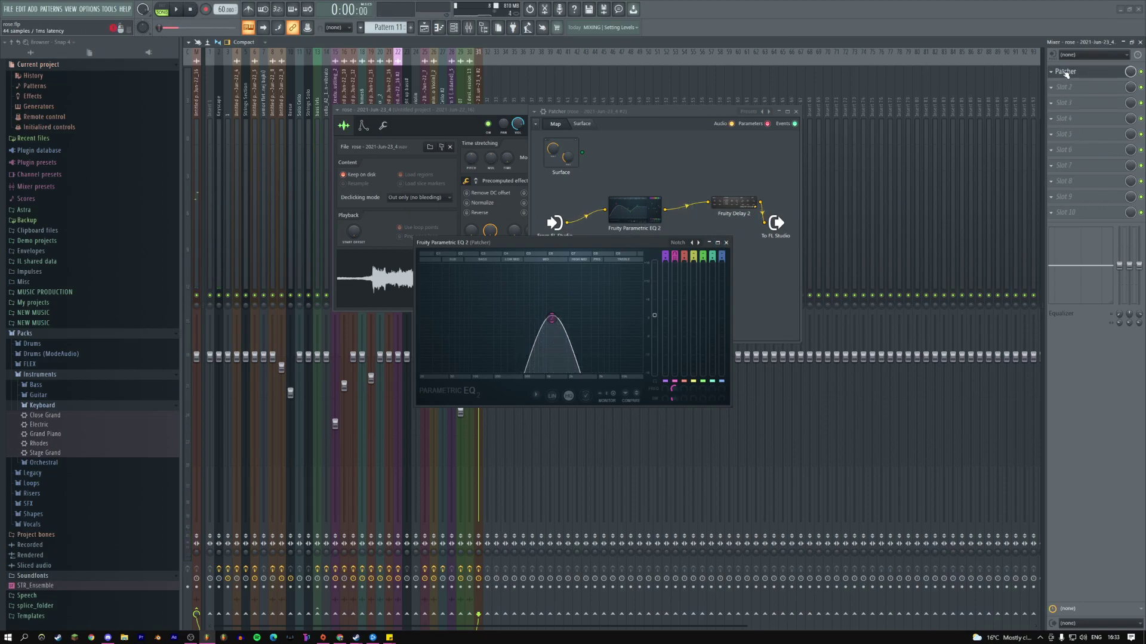
click(401, 80)
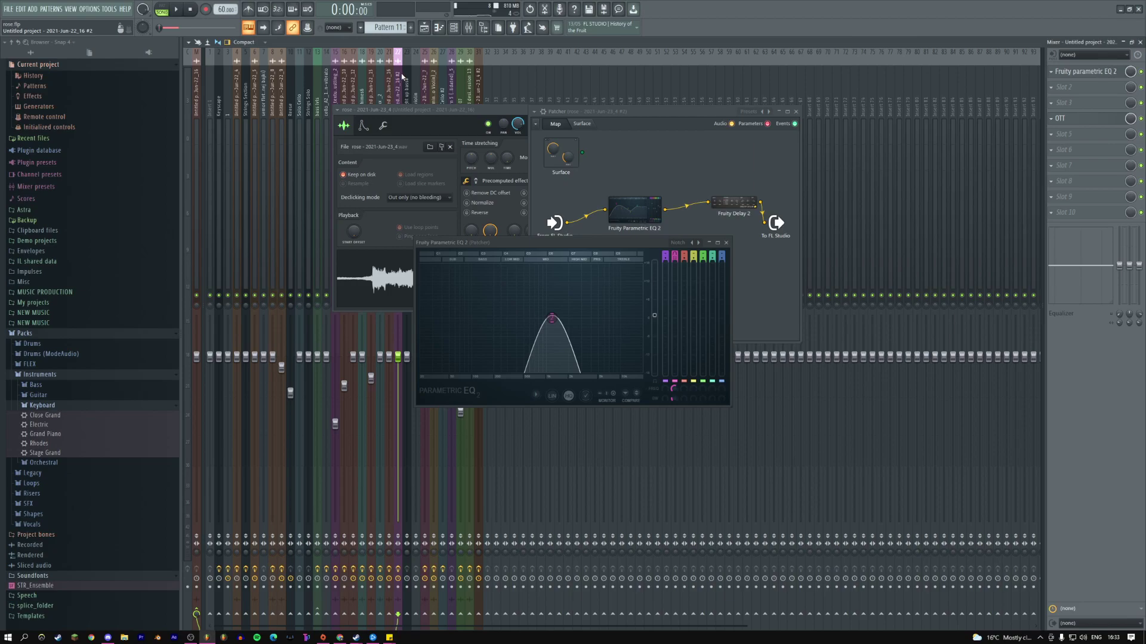
key(ctrl+e)
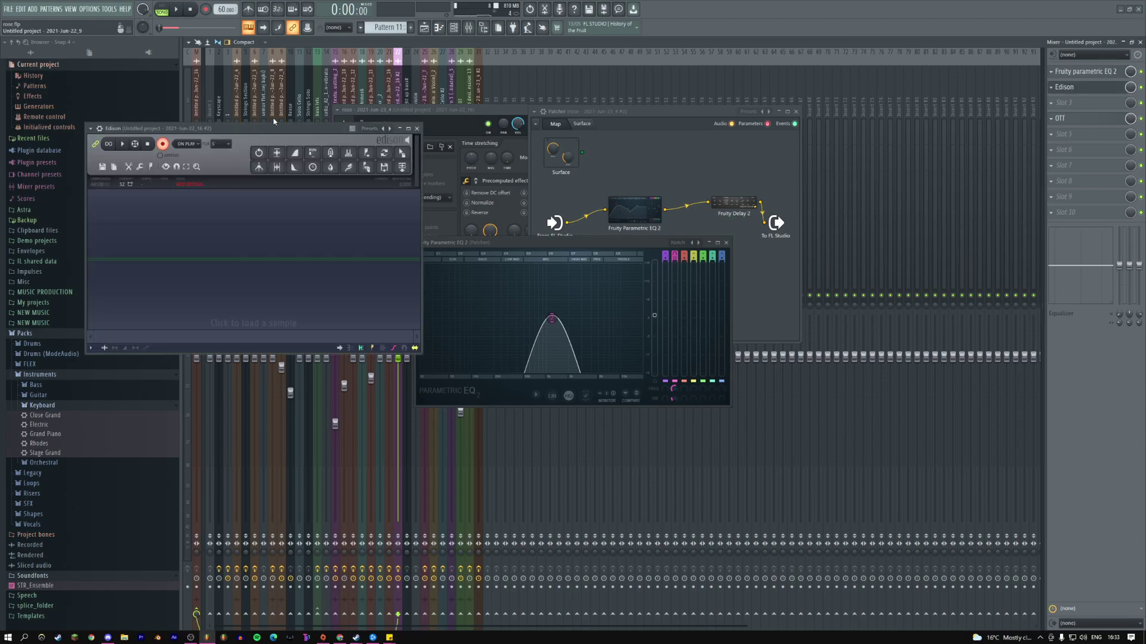
click(123, 145)
click(177, 9)
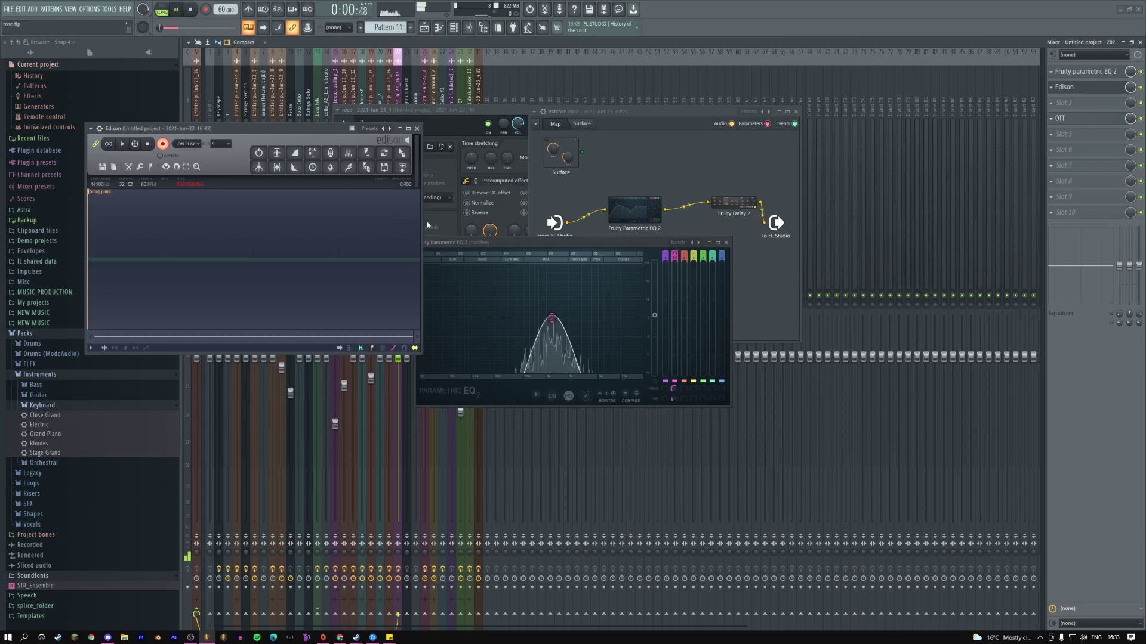
mouse_move(552, 318)
mouse_down()
mouse_move(583, 316)
mouse_move(567, 318)
mouse_up()
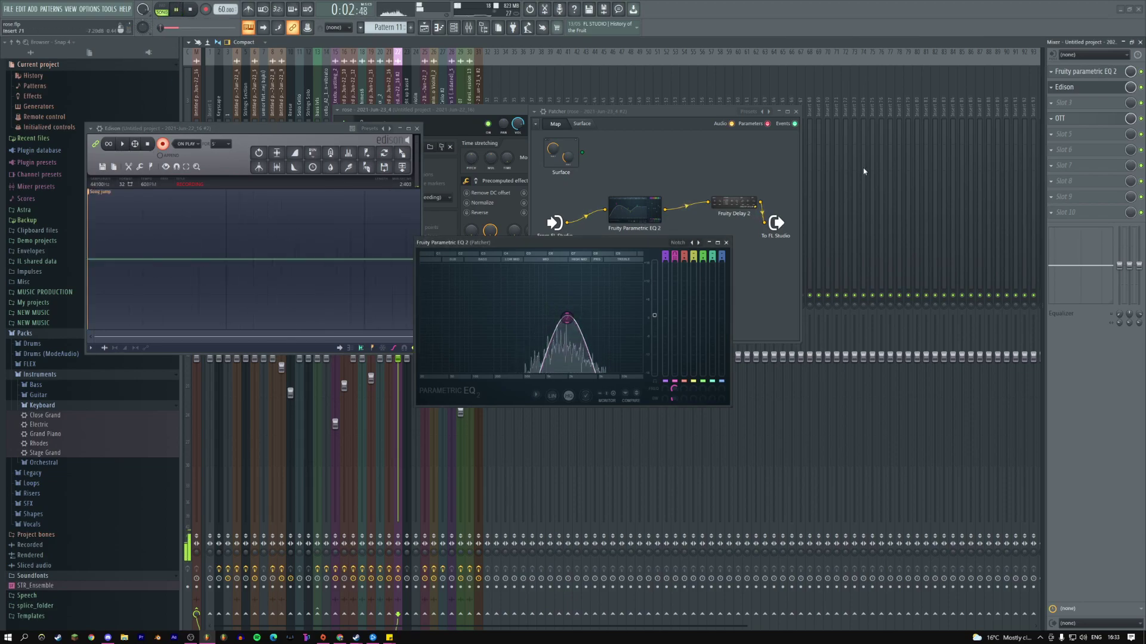
click(1051, 88)
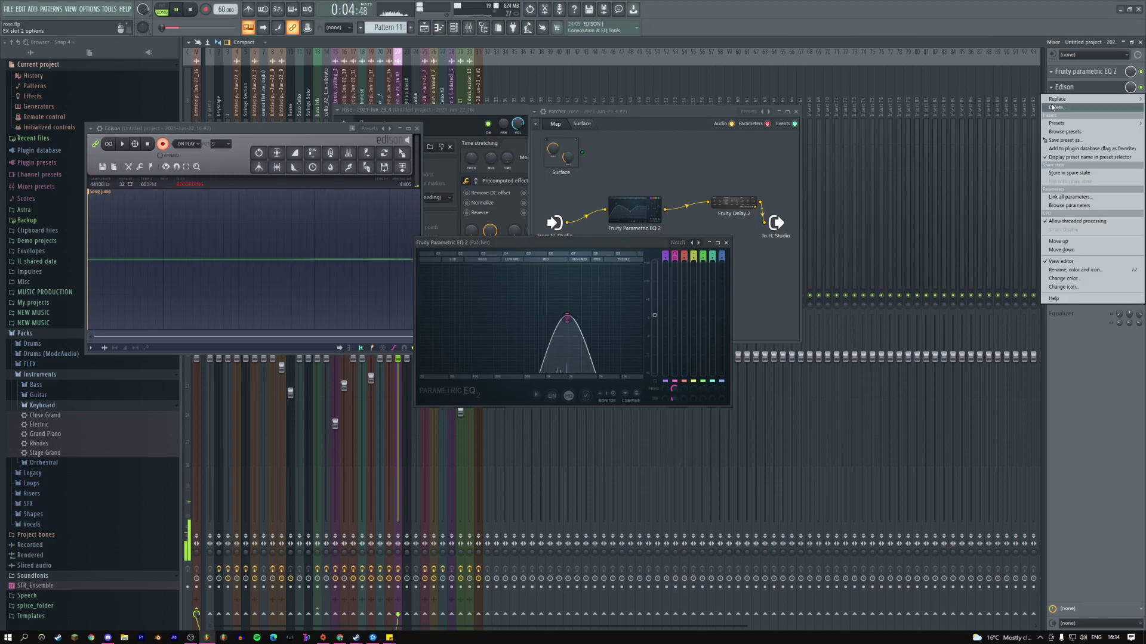
click(1056, 111)
- Load Edison into insert 31's second slot and set it to record on play
click(639, 112)
click(1051, 88)
mouse_move(1055, 99)
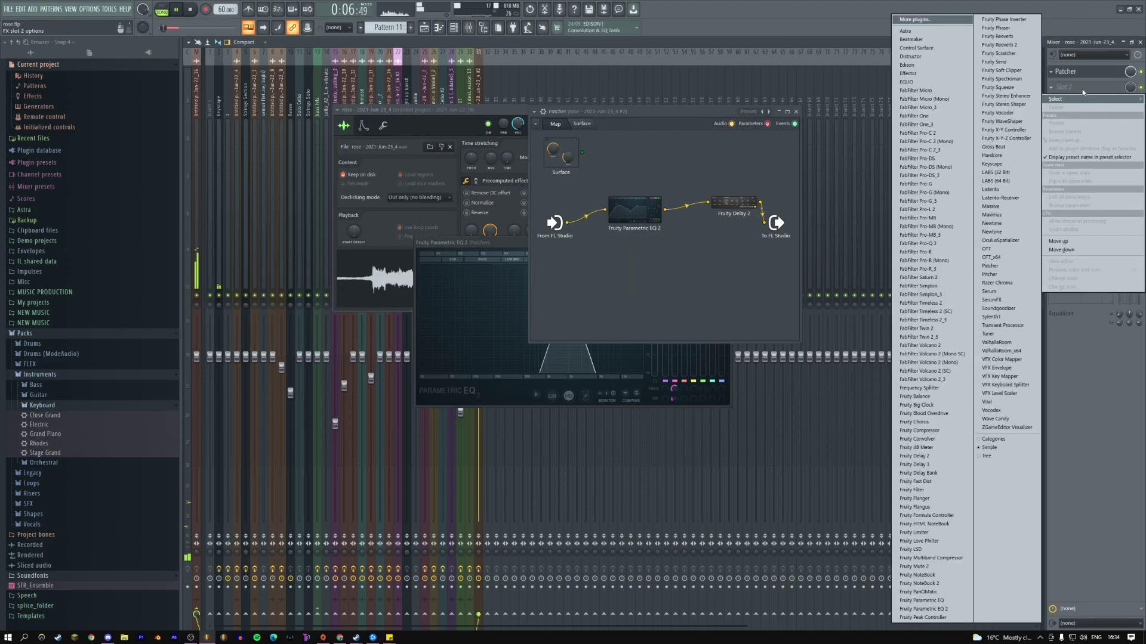
click(907, 73)
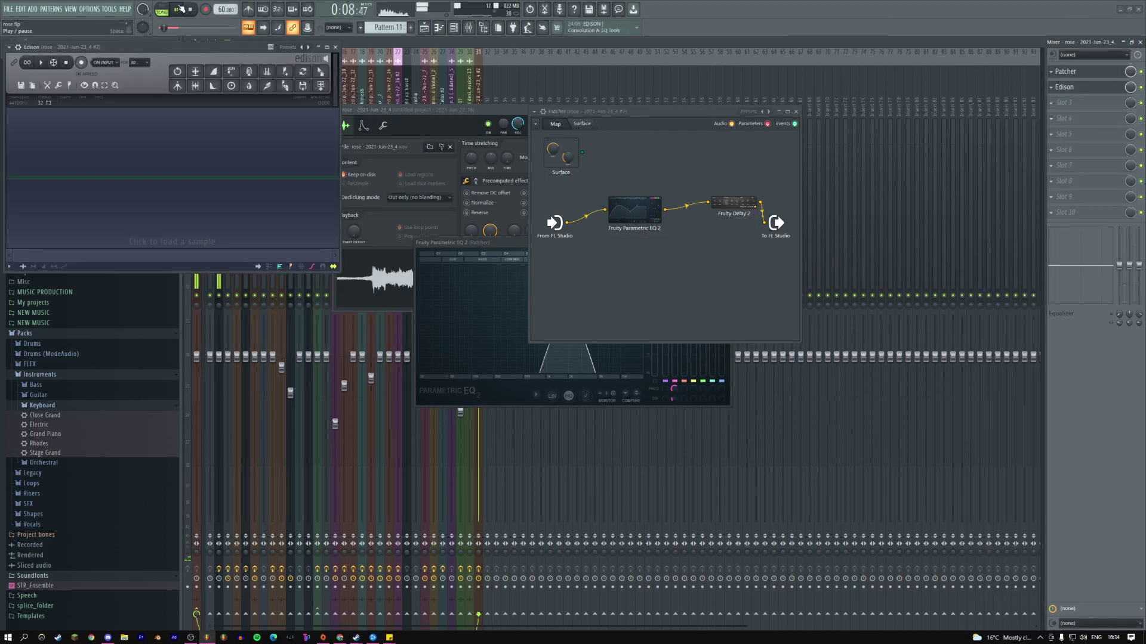
click(111, 68)
click(103, 99)
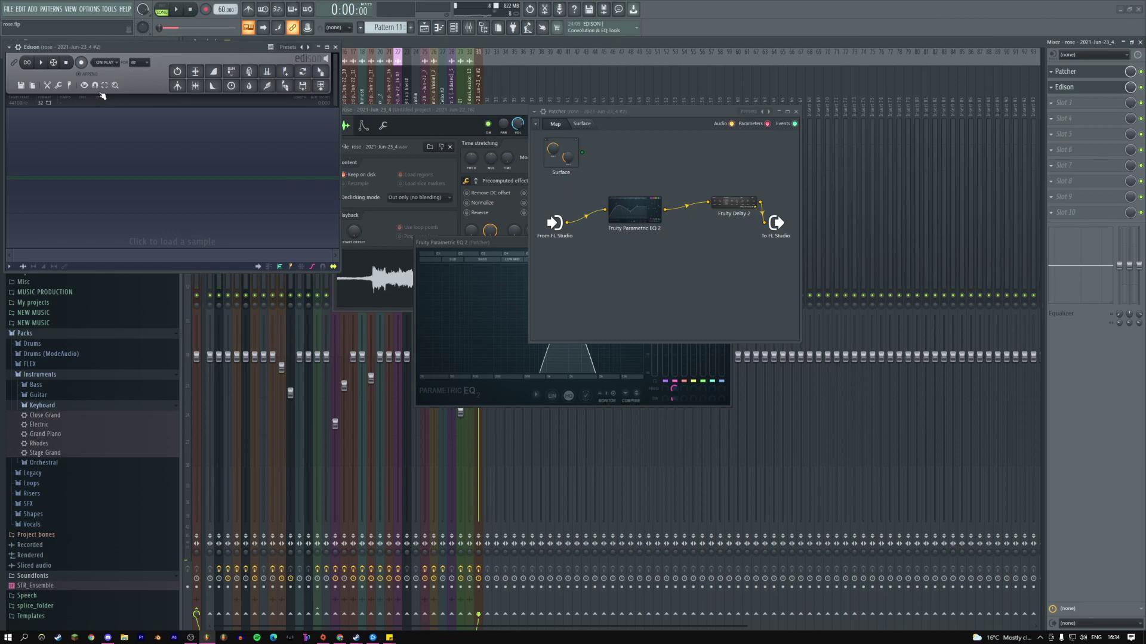
- Record the band-pass peak sweeping from about 321 Hz up to 2852 Hz, then drag the take into the playlist
click(181, 12)
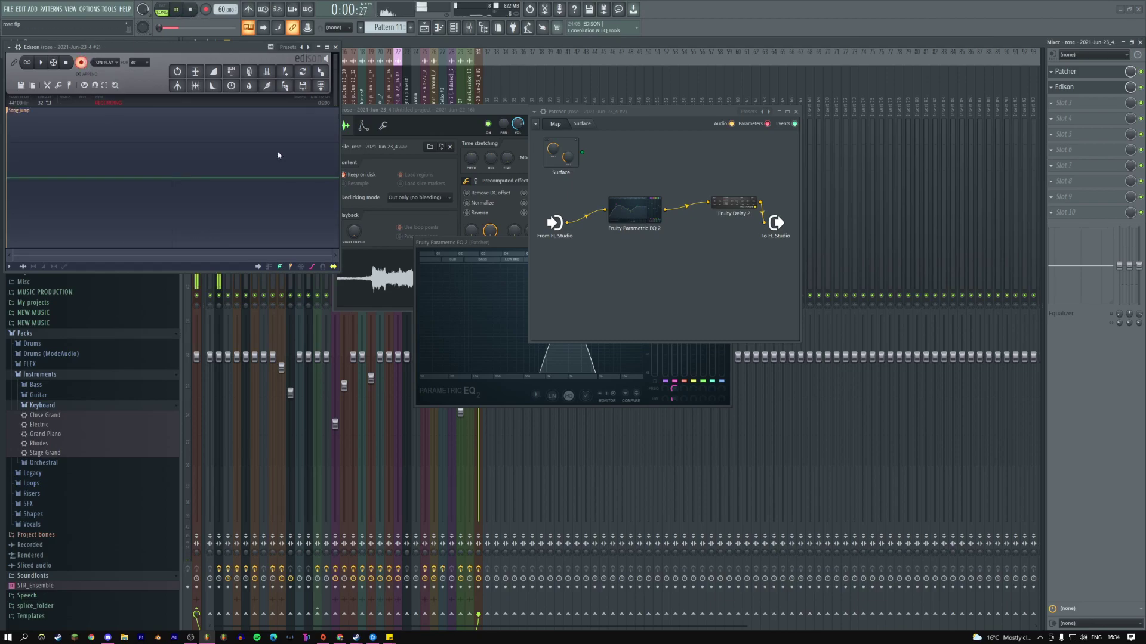
click(485, 325)
drag(551, 316, 509, 318)
scroll(603, 316, down, 3)
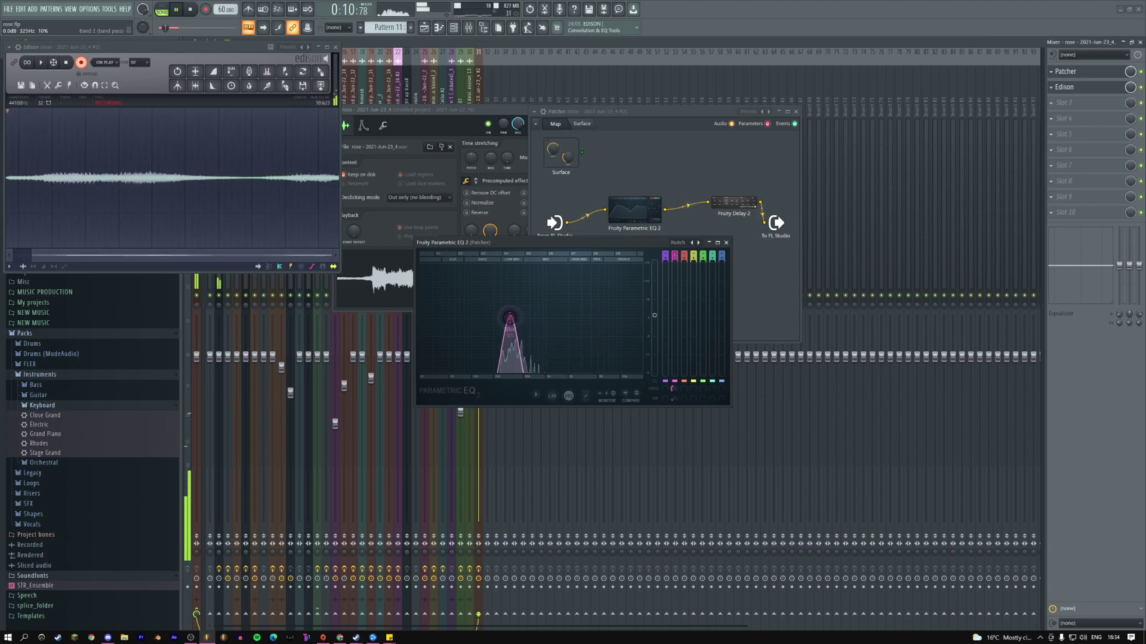
click(419, 112)
drag(419, 112, 337, 260)
drag(561, 240, 653, 230)
drag(601, 308, 645, 308)
click(80, 62)
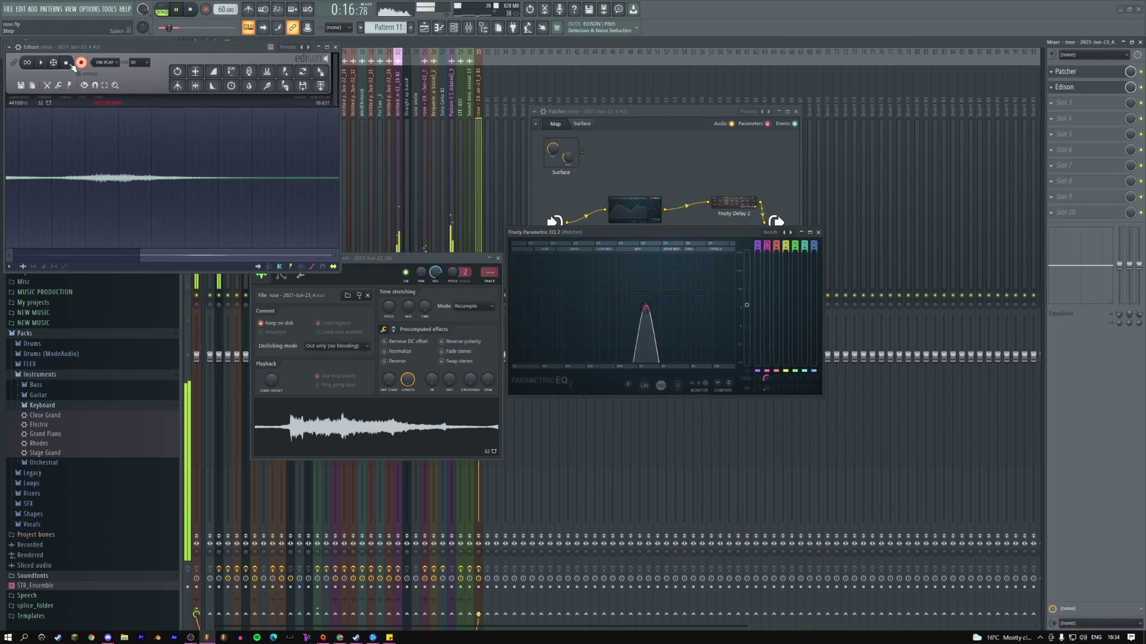
drag(320, 71, 297, 204)
key(F5)
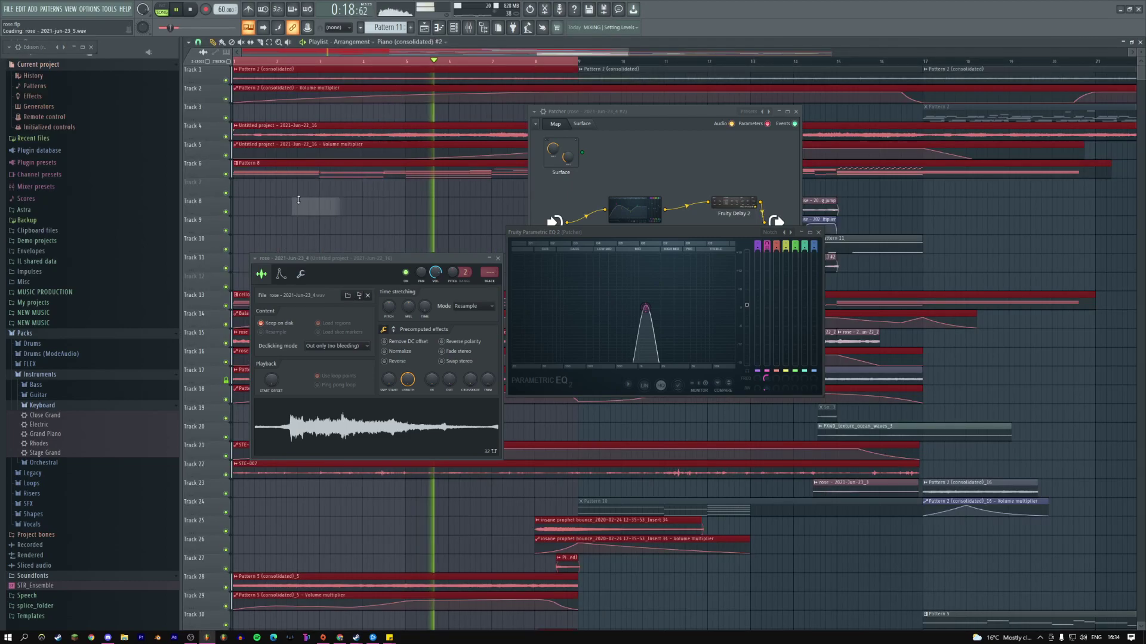
- Delete Edison and Patcher from the mixer track's effect slots
click(468, 28)
click(1051, 72)
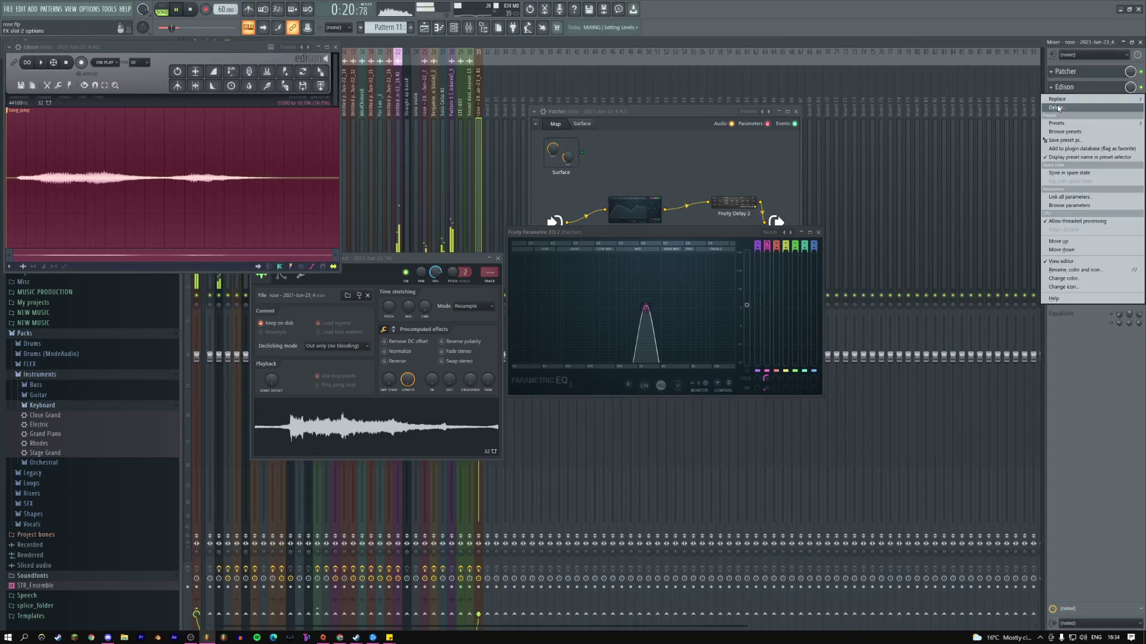
click(1052, 108)
click(1051, 72)
click(1053, 92)
- Move the new rose clip from Track 8 to the start of Track 12
key(F5)
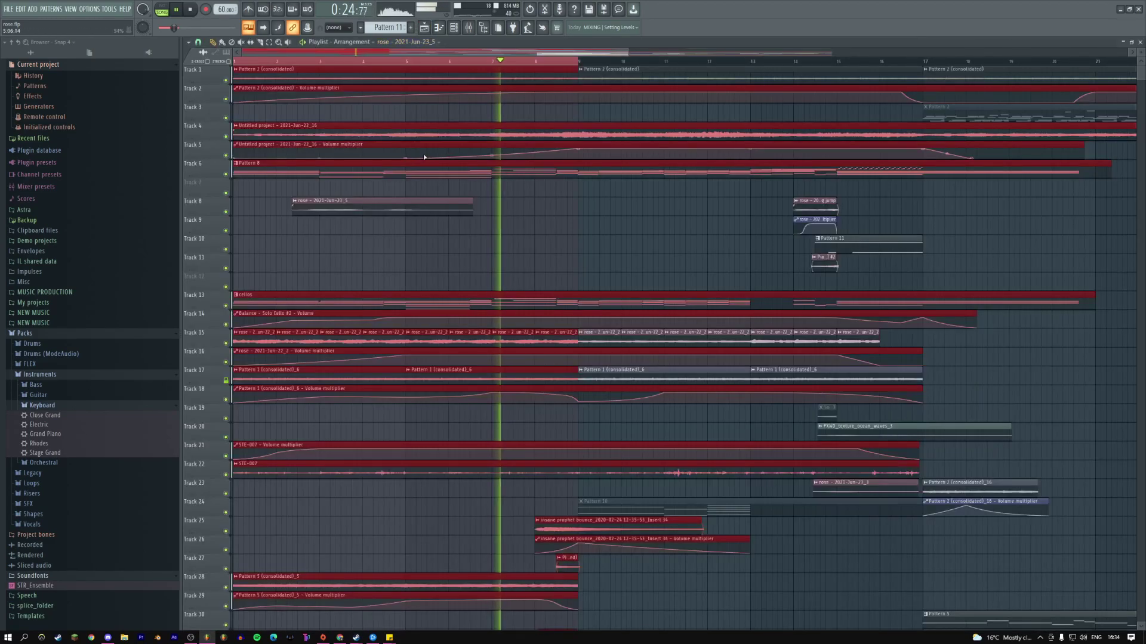
key(space)
click(394, 64)
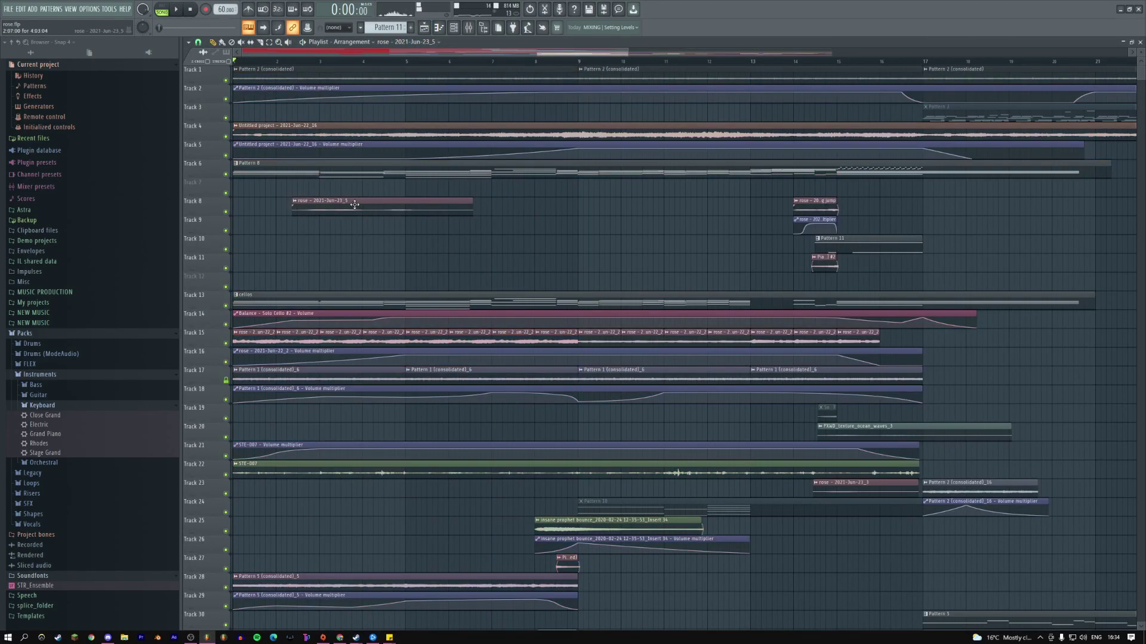
drag(375, 205, 293, 286)
key(space)
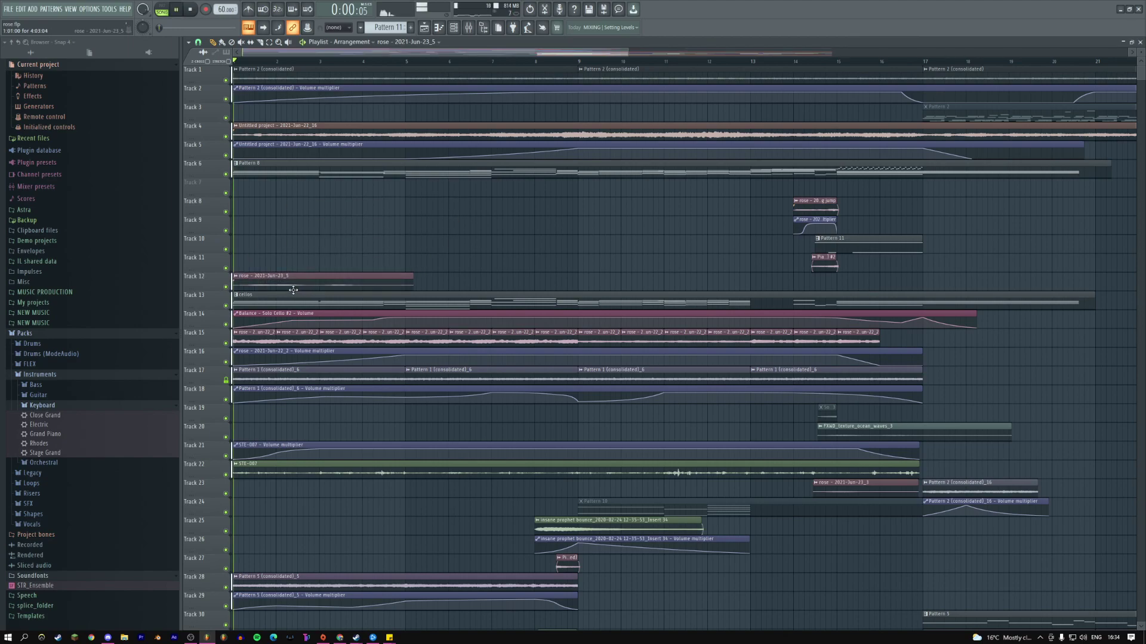
- Audition time-stretching the clip to 25% and then 200% in its sample settings
double_click(298, 287)
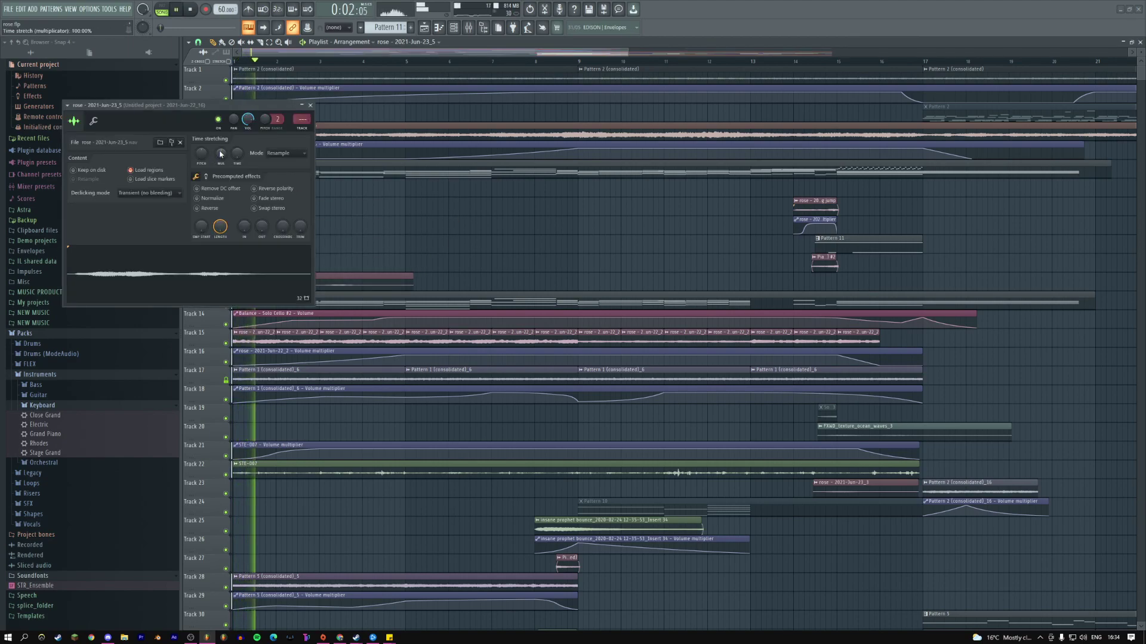
drag(220, 154, 221, 179)
key(space)
key(space)
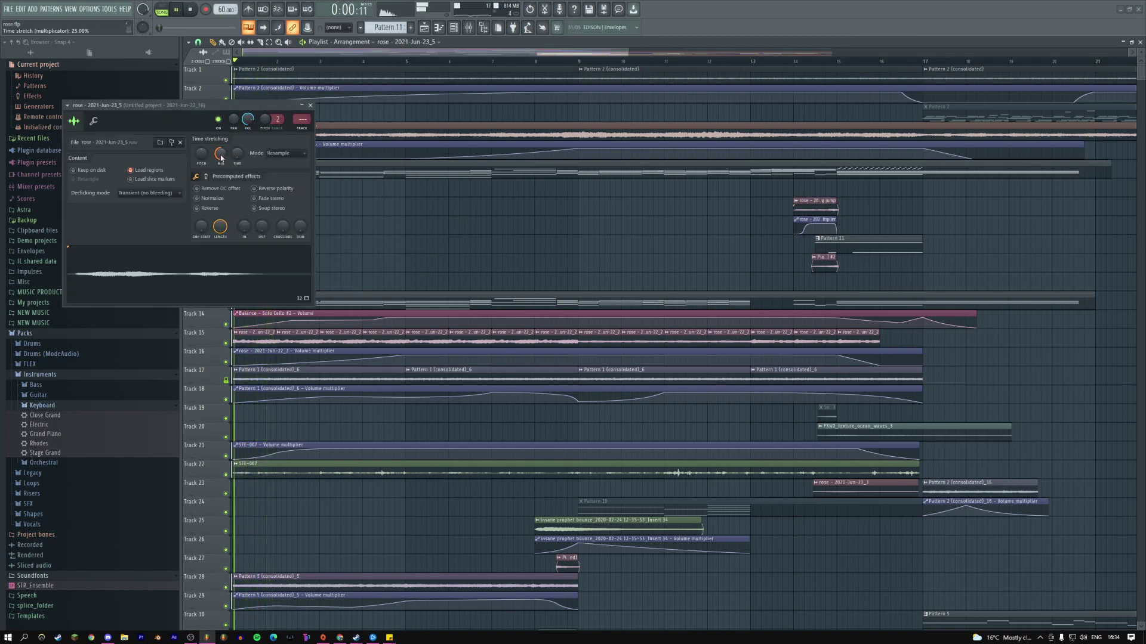
key(space)
drag(220, 155, 221, 117)
key(space)
click(310, 105)
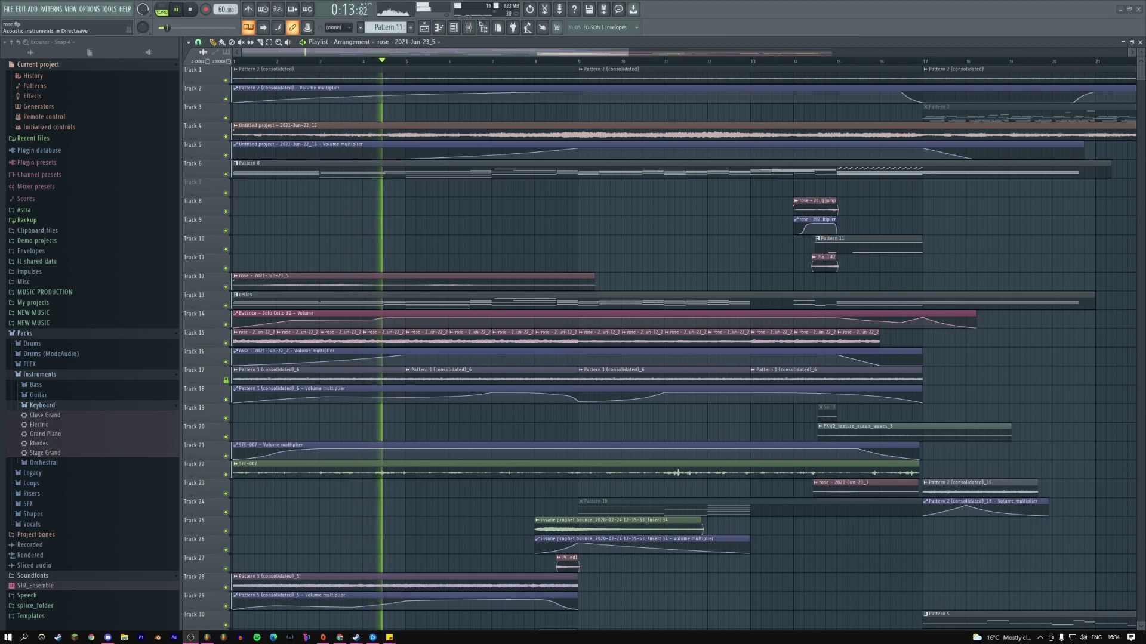
key(space)
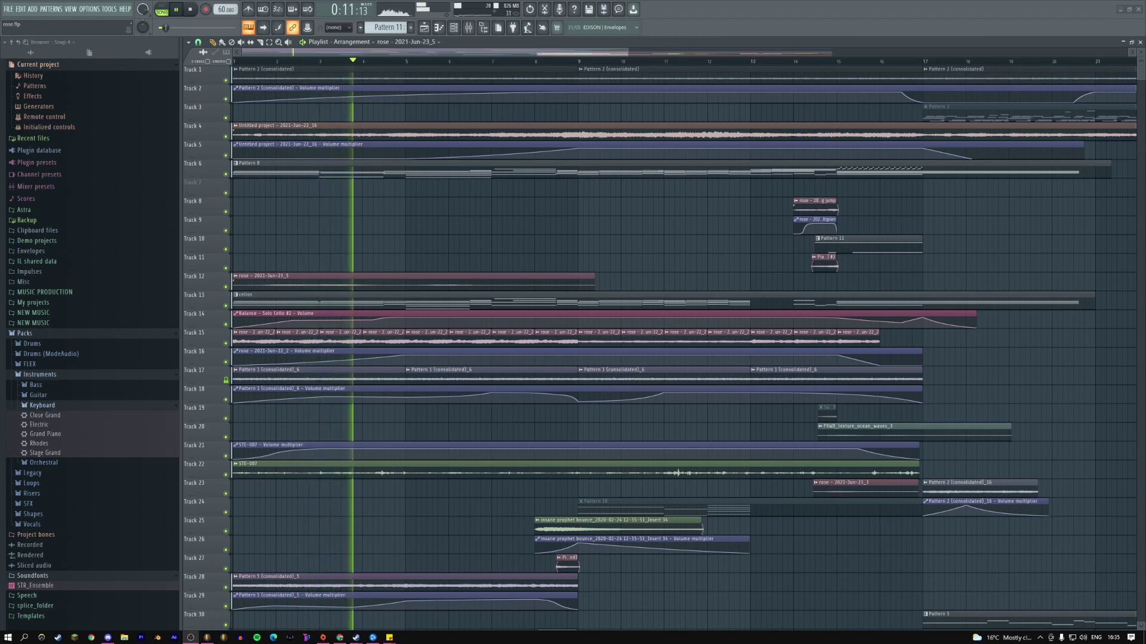
- Shorten the Track 12 clip to half its length and reverse the sample
double_click(292, 279)
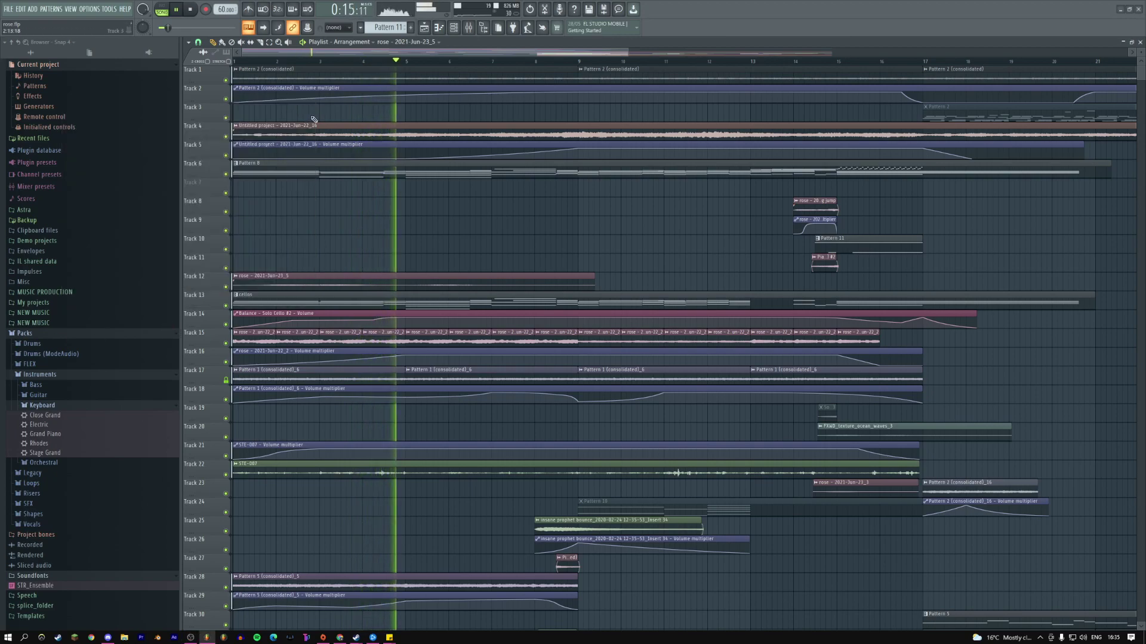
key(space)
drag(221, 154, 229, 160)
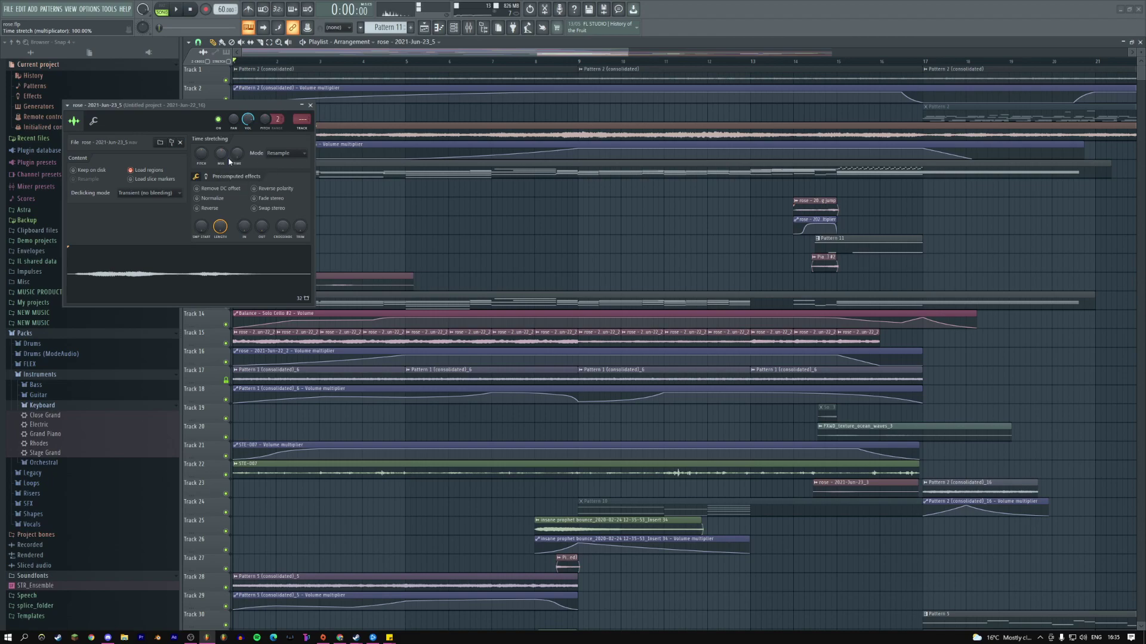
click(205, 209)
click(310, 106)
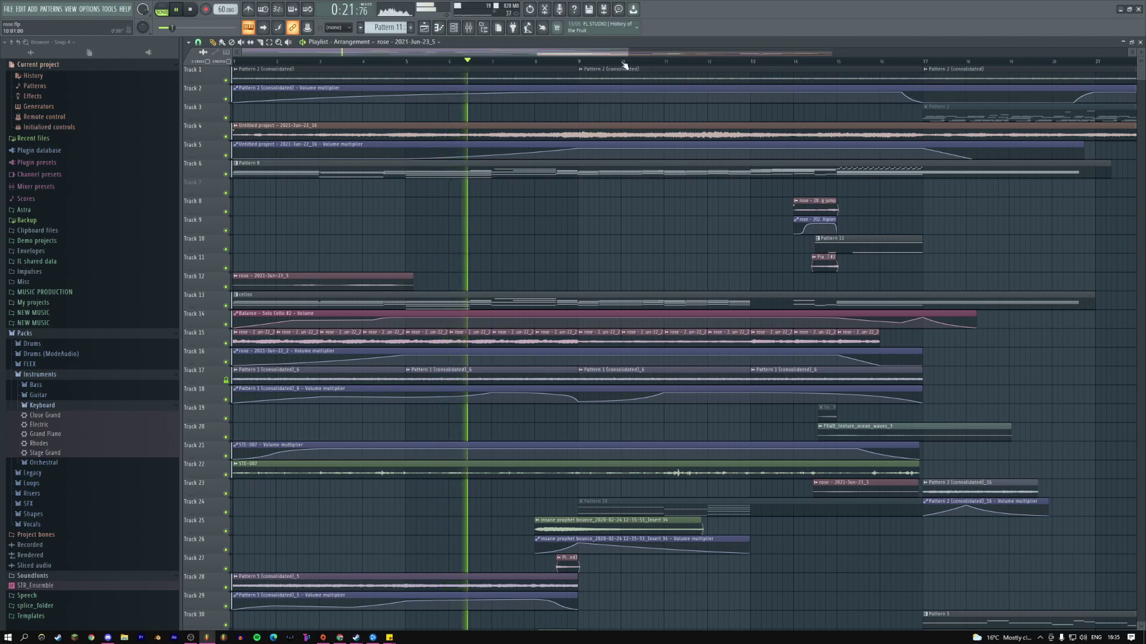
- Zoom the playlist with the overview bar and drag the browser edge left to widen the Playlist
drag(628, 52, 771, 56)
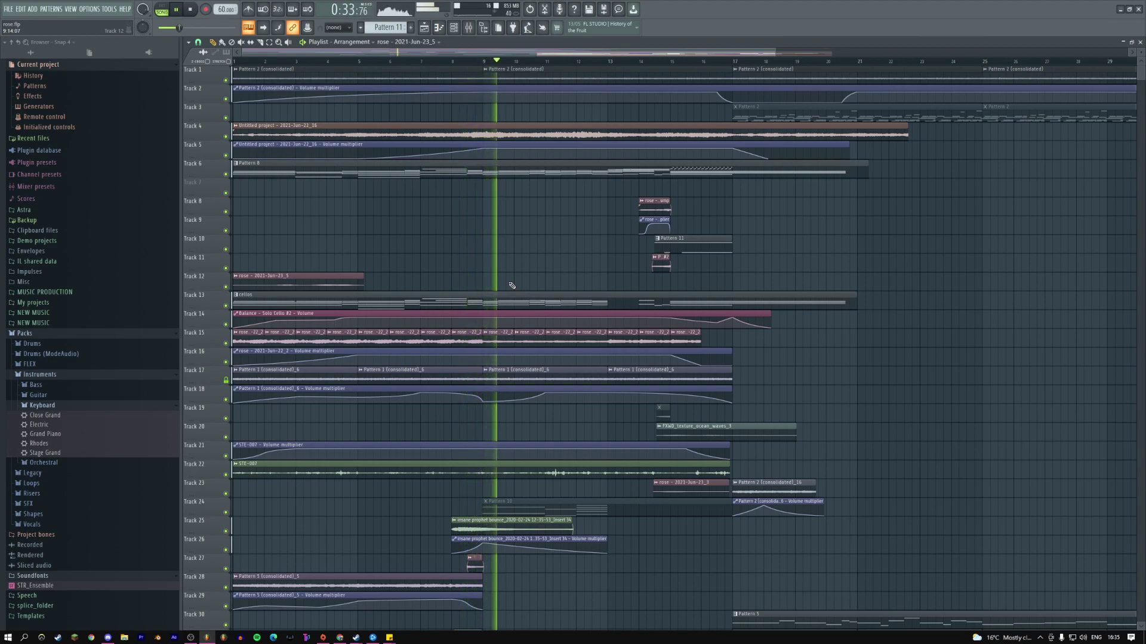
drag(180, 230, 158, 231)
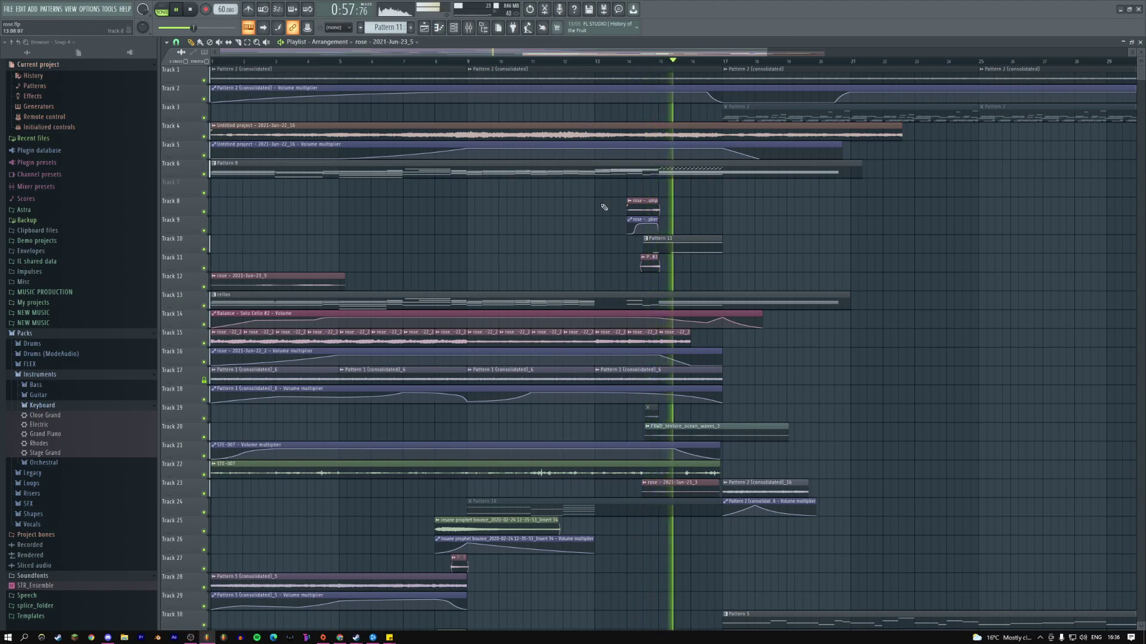
drag(222, 53, 419, 54)
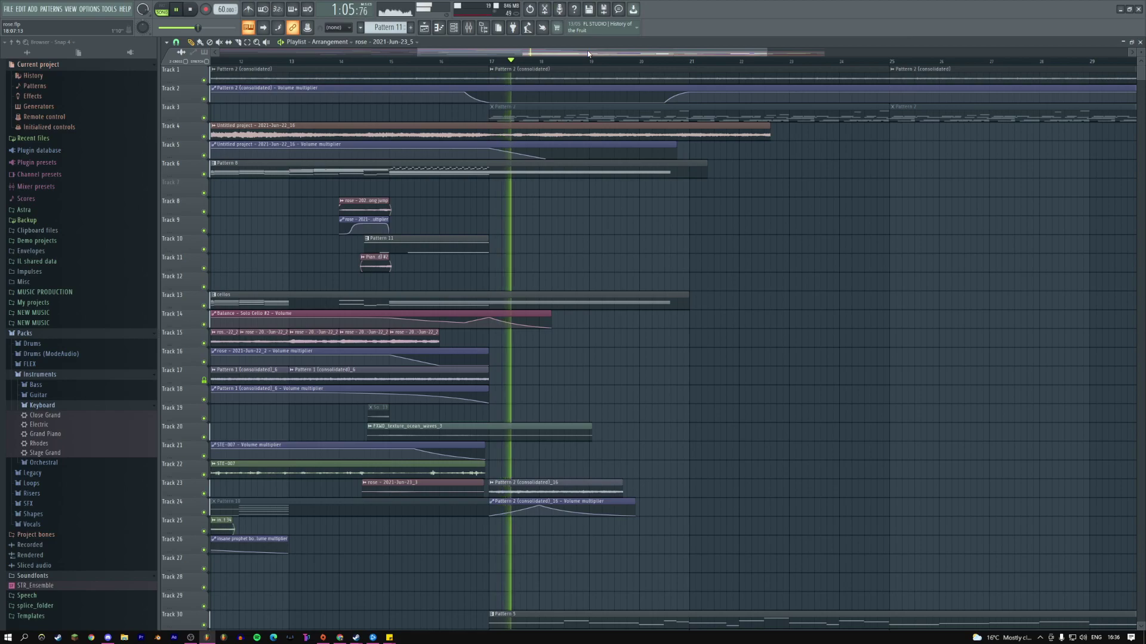
- Scroll through the arrangement and replay it from the start marker to review it
scroll(627, 229, down, 5)
scroll(627, 227, down, 12)
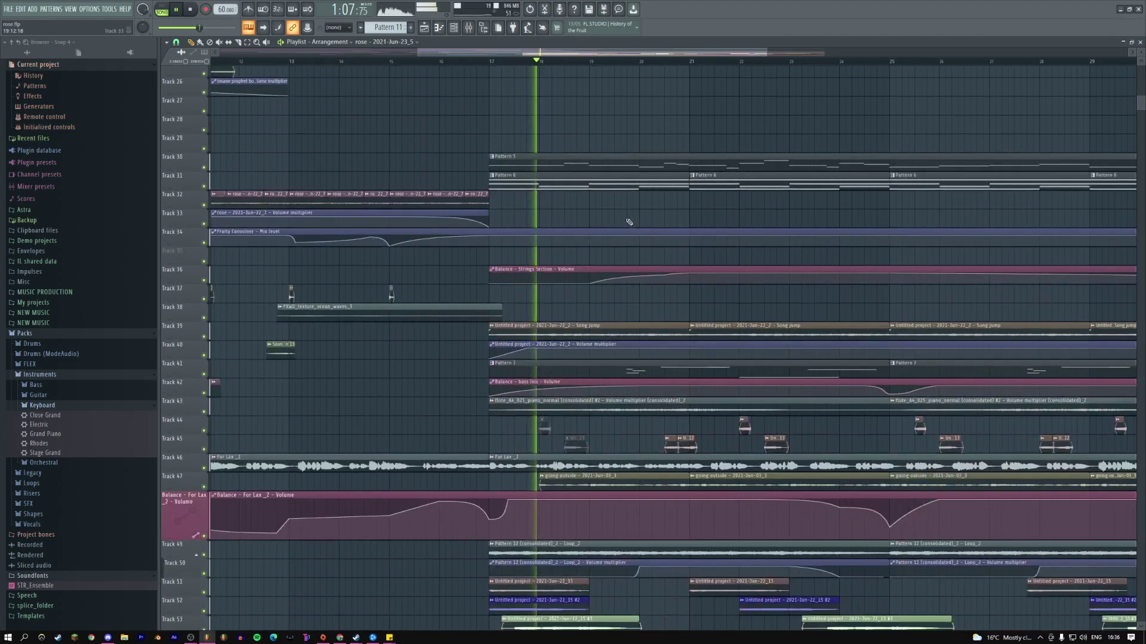
drag(766, 54, 926, 55)
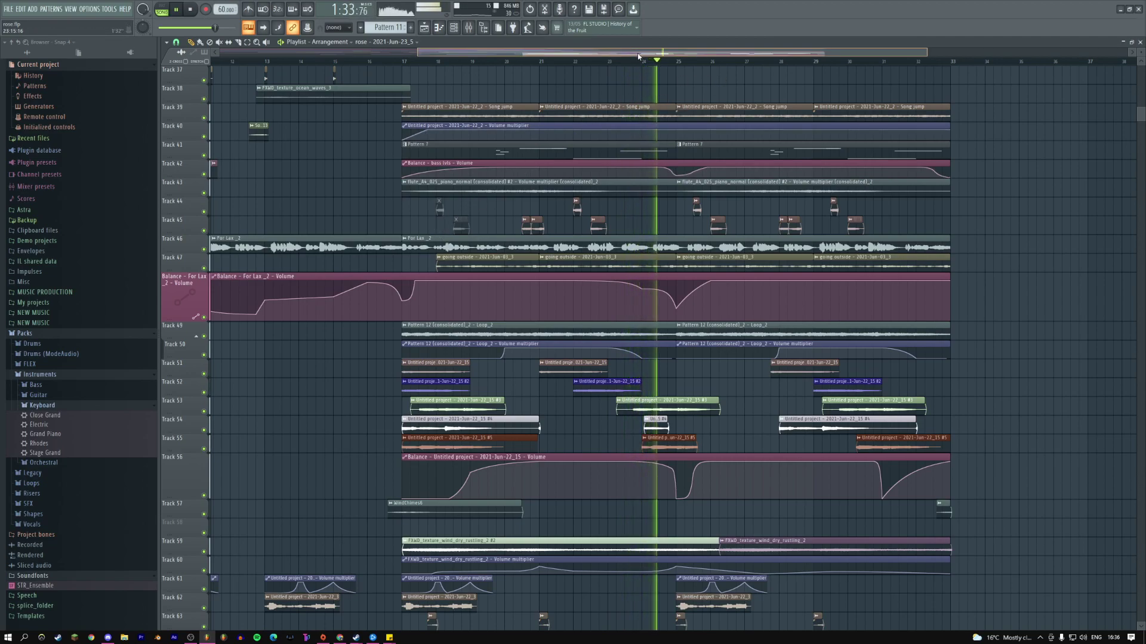
key(space)
scroll(520, 170, down, 3)
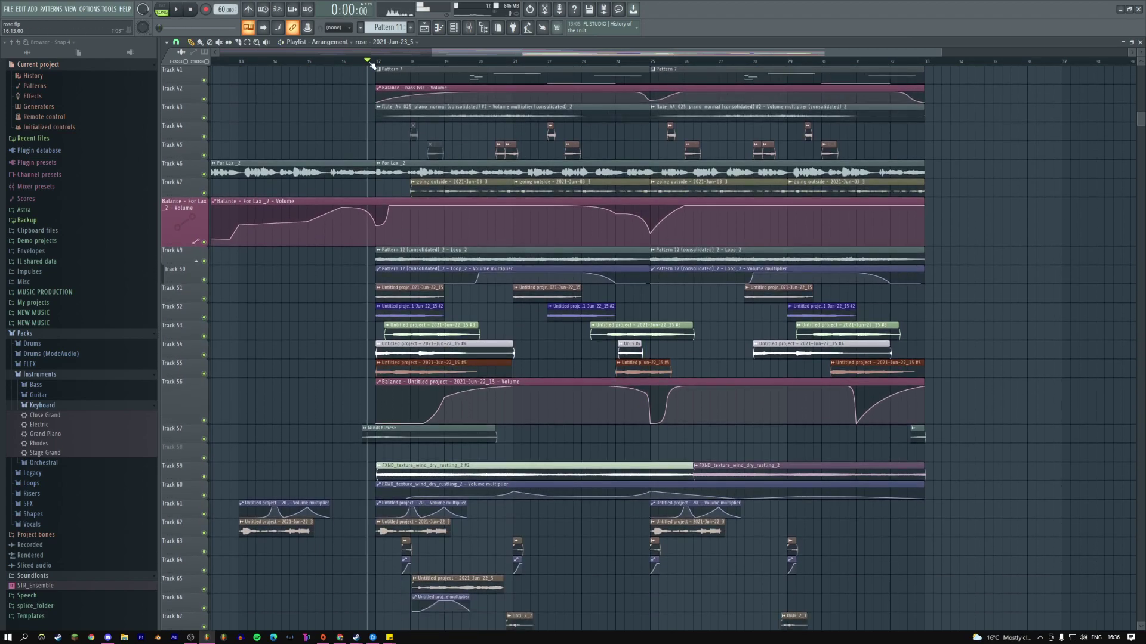
key(space)
scroll(508, 172, up, 5)
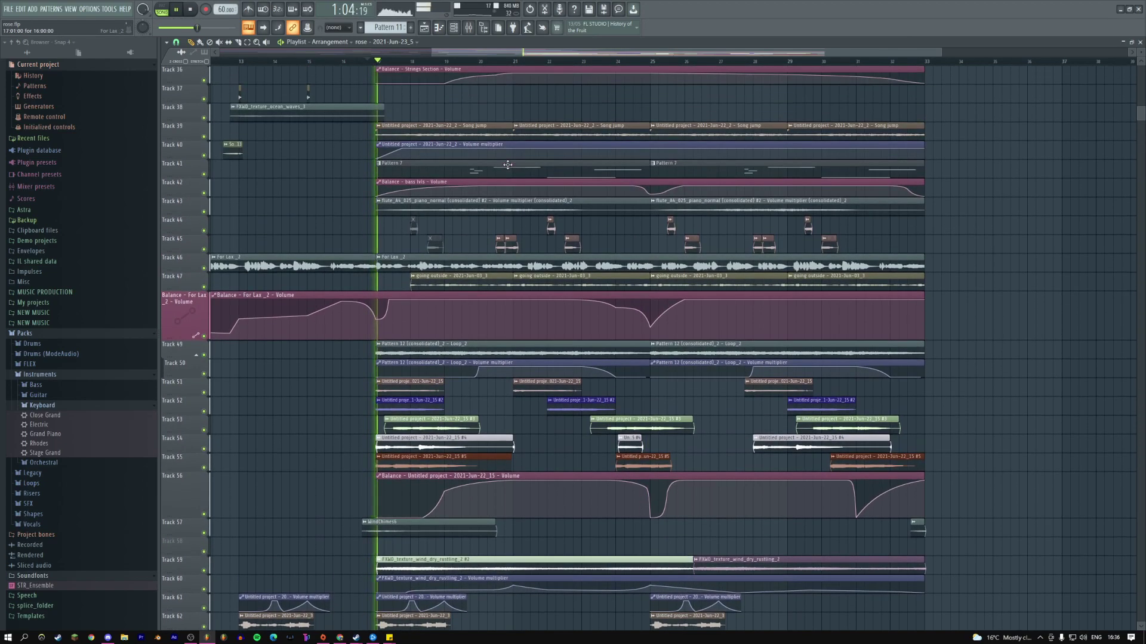
scroll(507, 171, down, 12)
key(space)
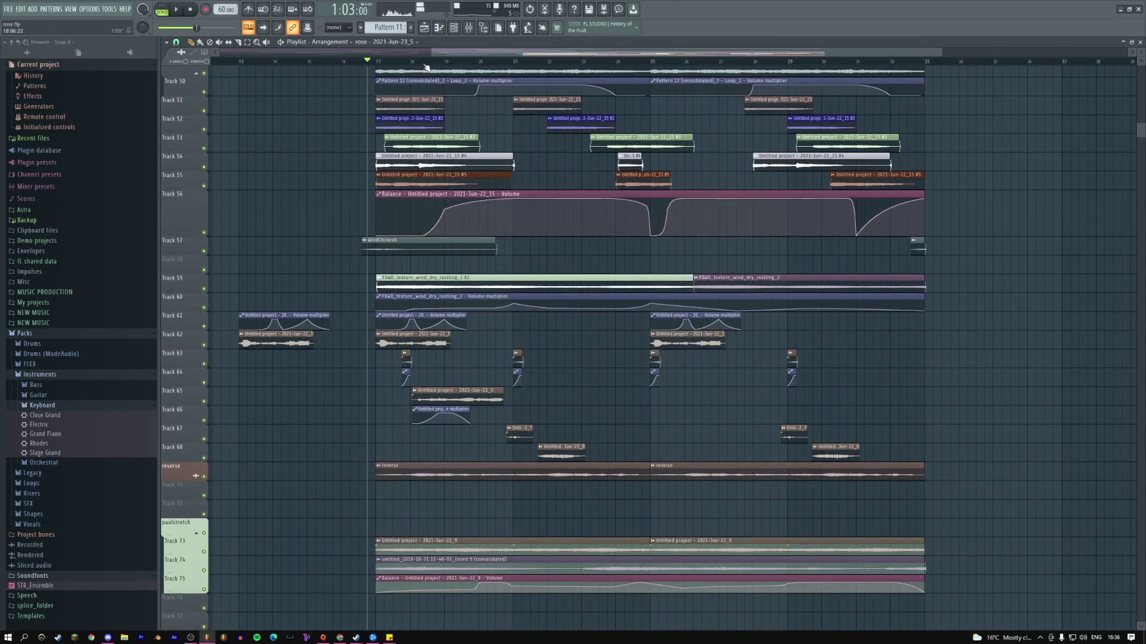
key(space)
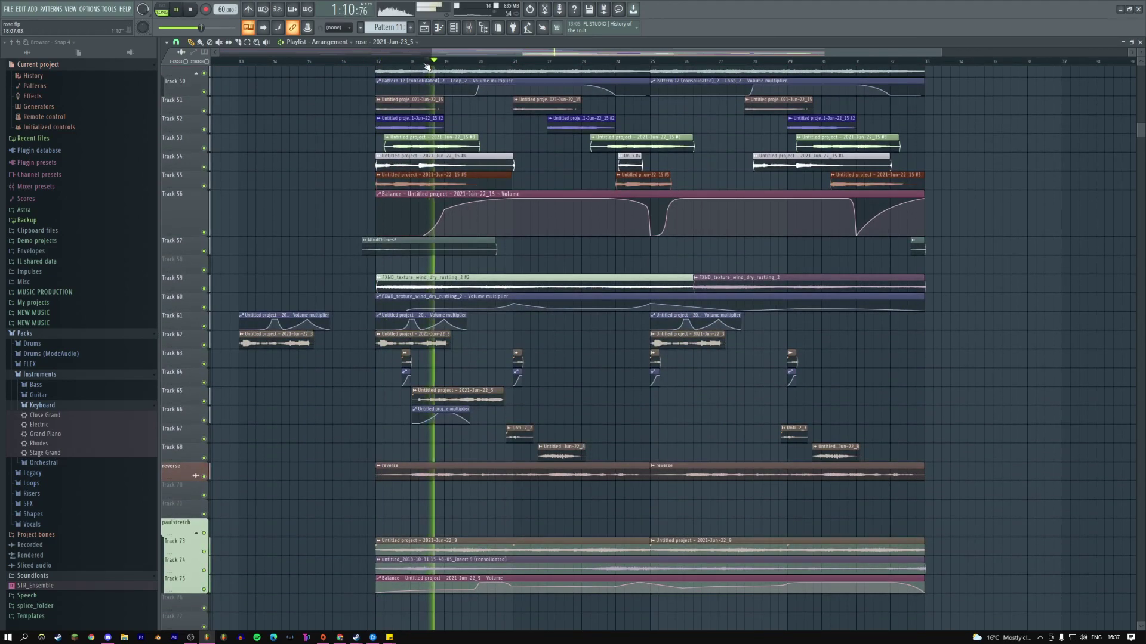
scroll(507, 181, down, 4)
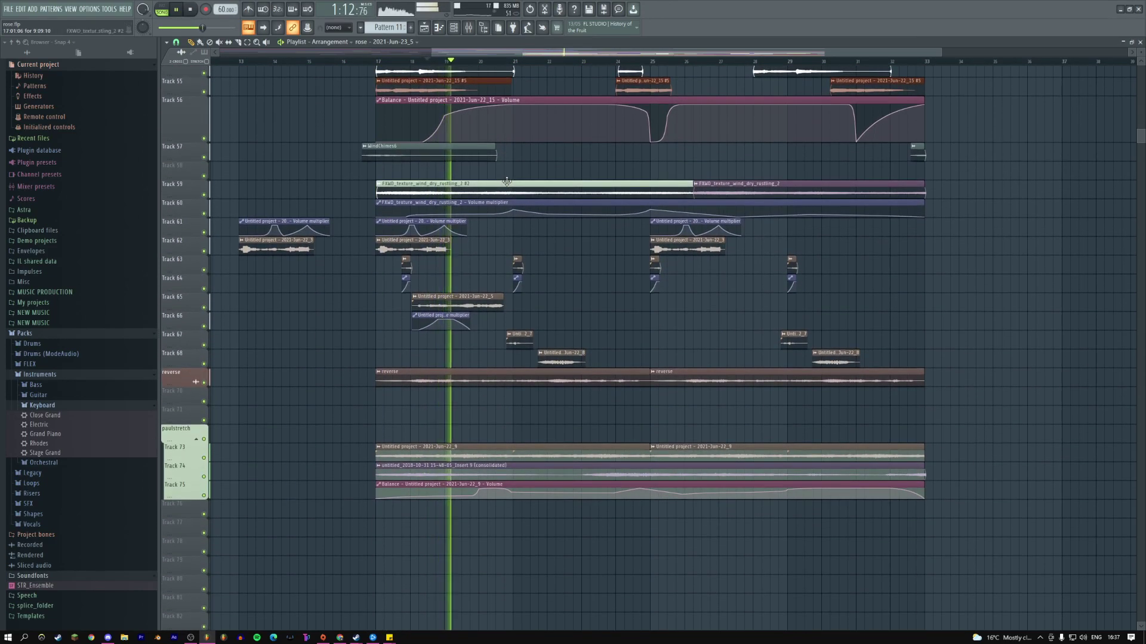
key(space)
key(space)
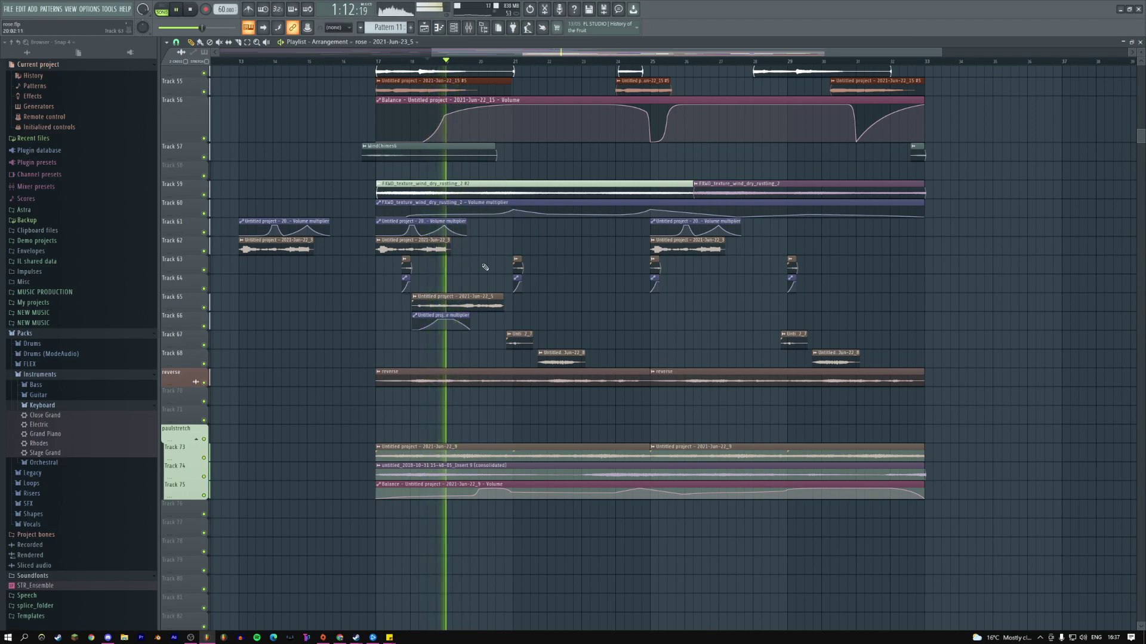
scroll(358, 257, up, 4)
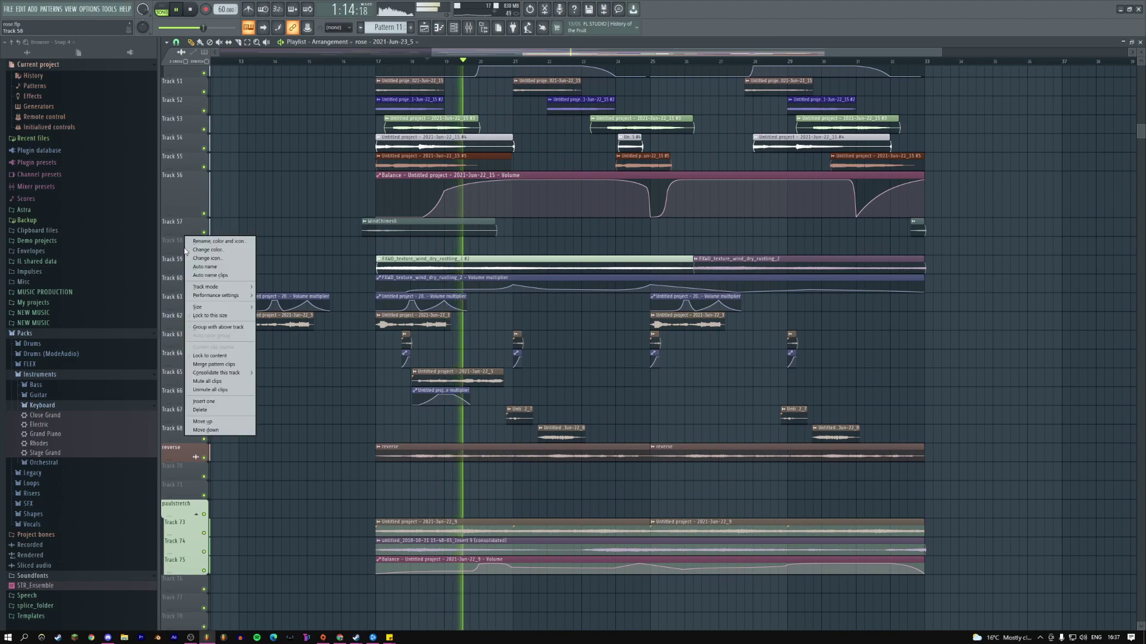
- Insert two empty tracks below Track 57 and collapse the Packs folder
key(shift+Insert)
key(shift+Insert)
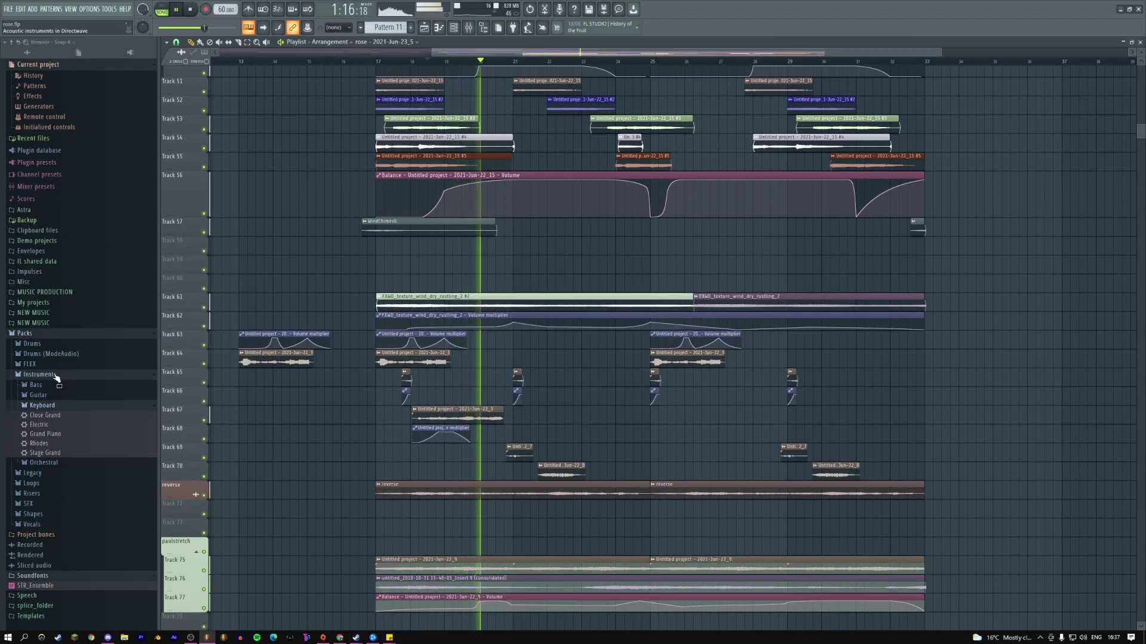
click(45, 333)
key(space)
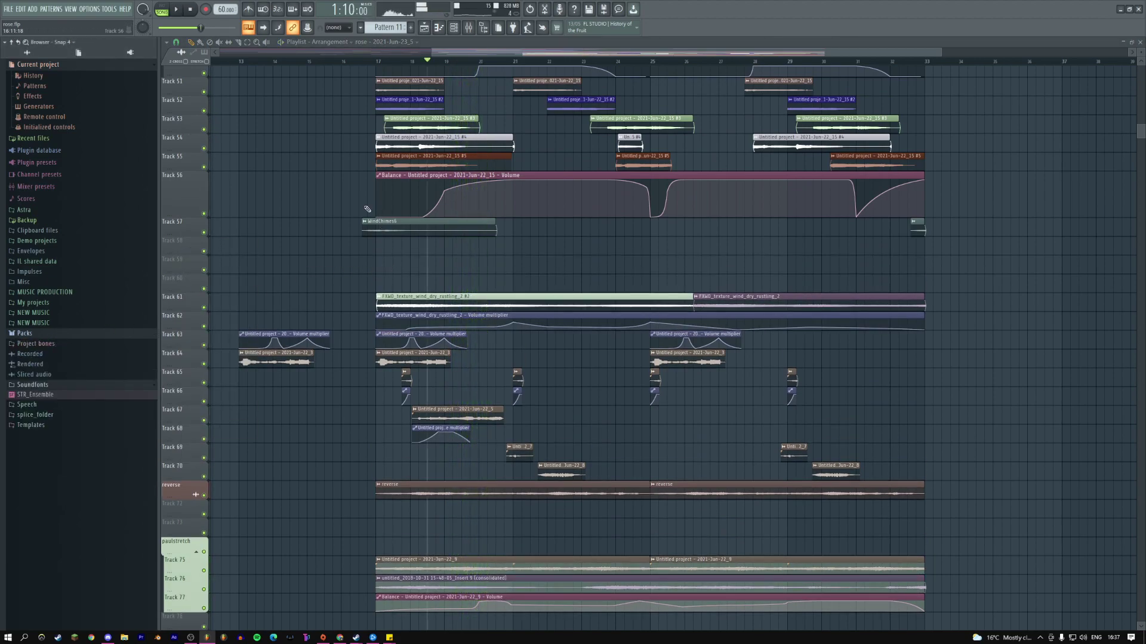
- Select bars 25–33 and place a new Pattern 12 clip on Track 58 at bar 25
click(653, 63)
key(space)
drag(652, 64, 928, 64)
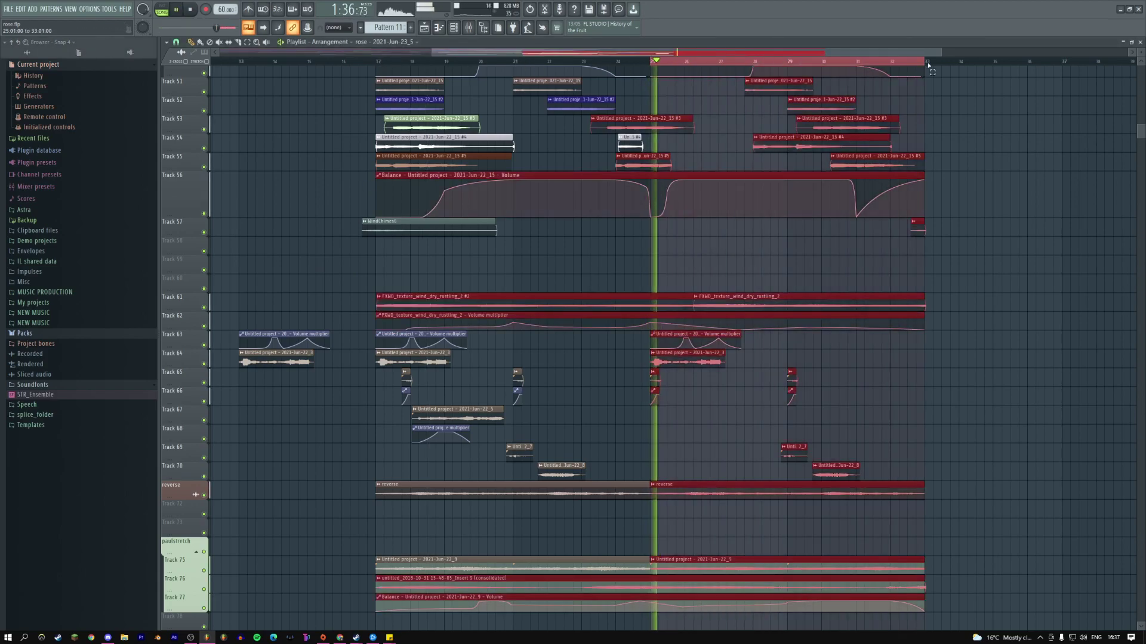
drag(432, 52, 598, 54)
click(428, 247)
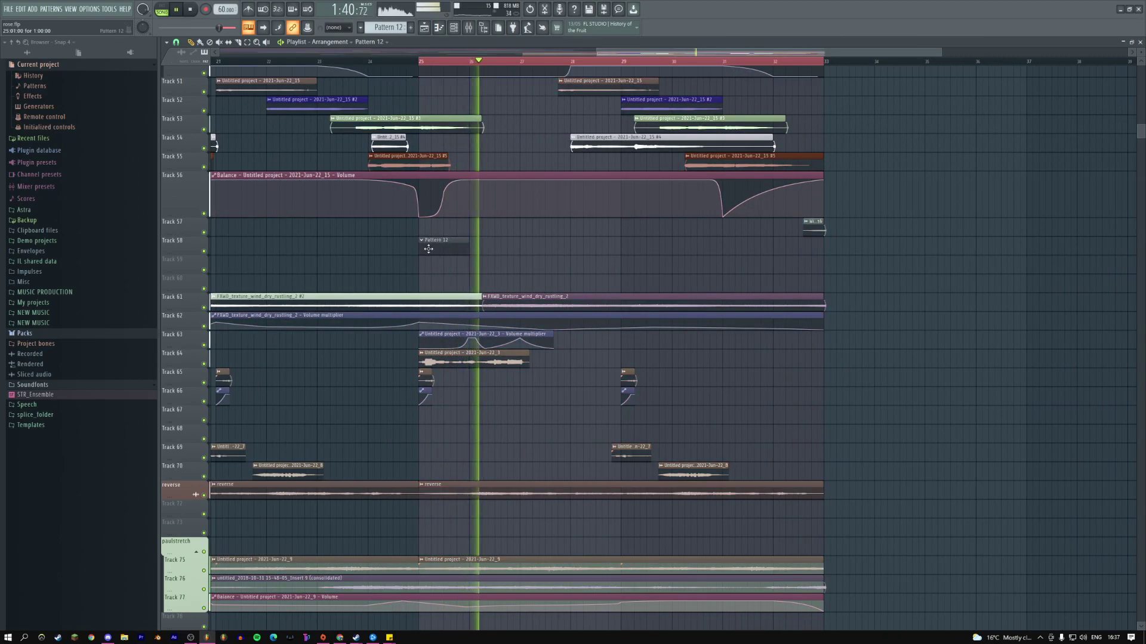
- Browse MUSIC PRODUCTION > SAMPLE PACKS > Sound Banks > sampled stuff and drag the Bach Adagio sample into the rack
double_click(429, 248)
click(62, 293)
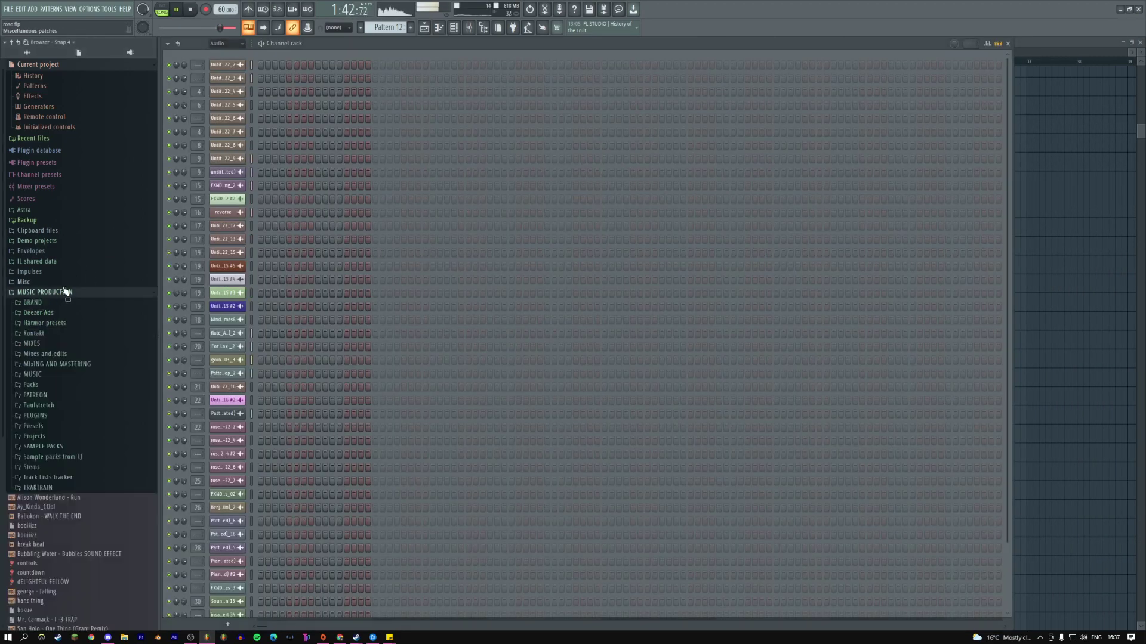
click(43, 264)
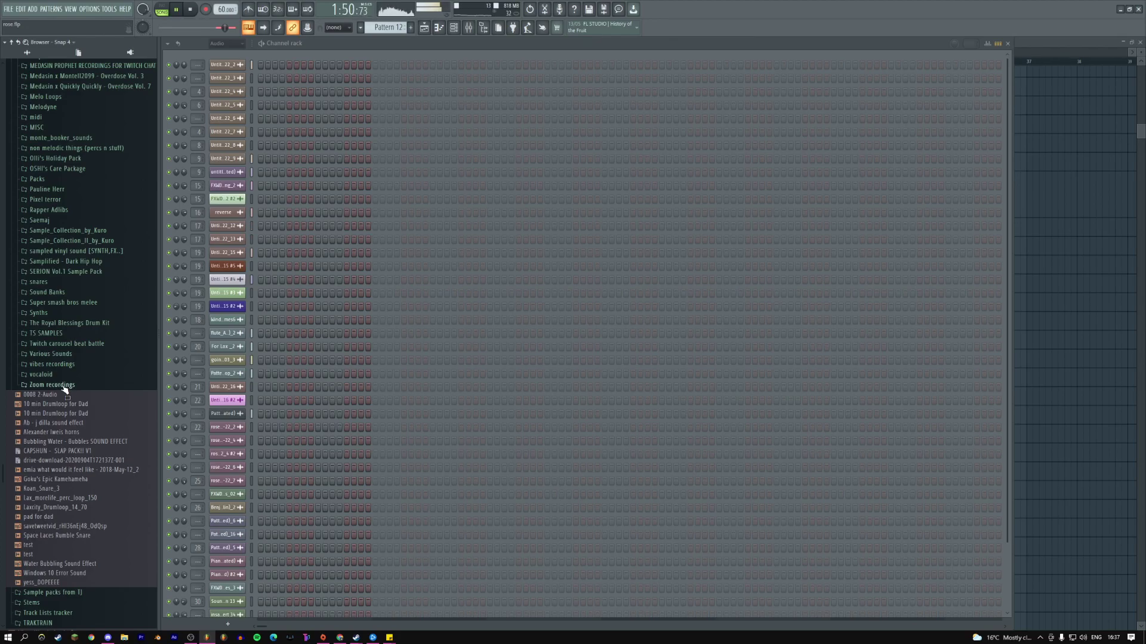
click(47, 292)
click(55, 375)
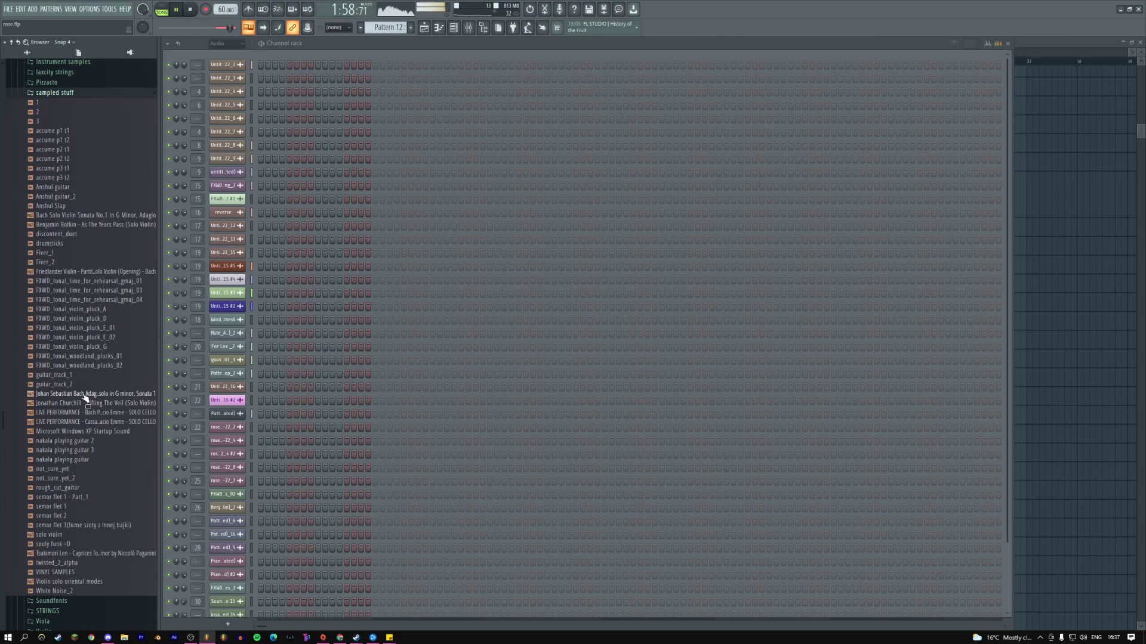
drag(229, 528, 229, 530)
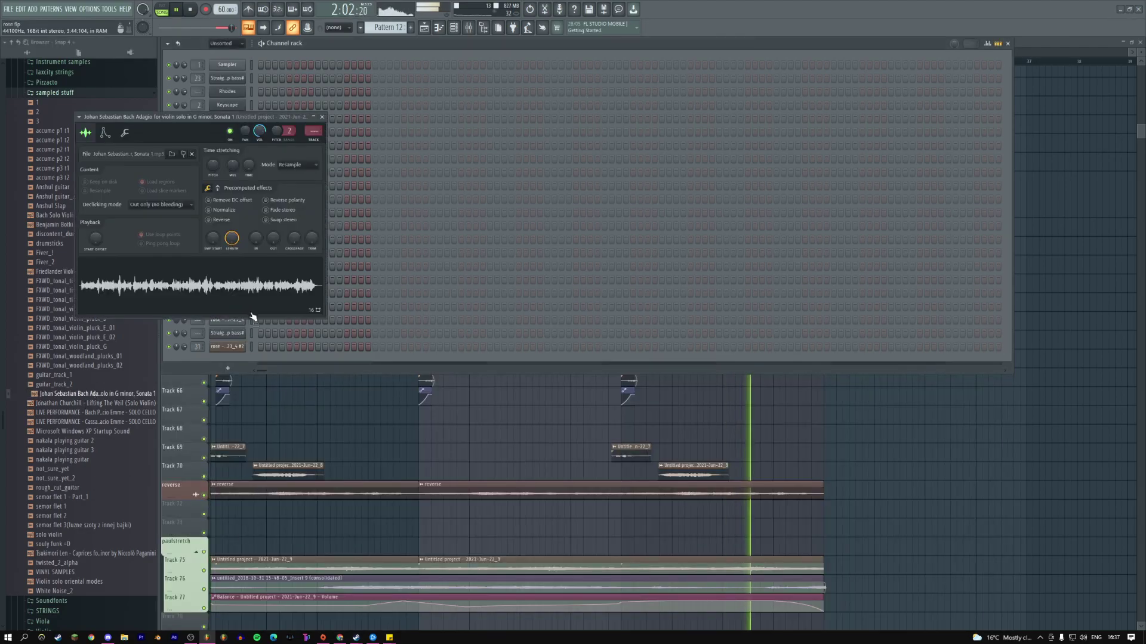
- Check the Bach Adagio sampler's envelope and sample settings, start offset near 23%, then play the song
click(105, 132)
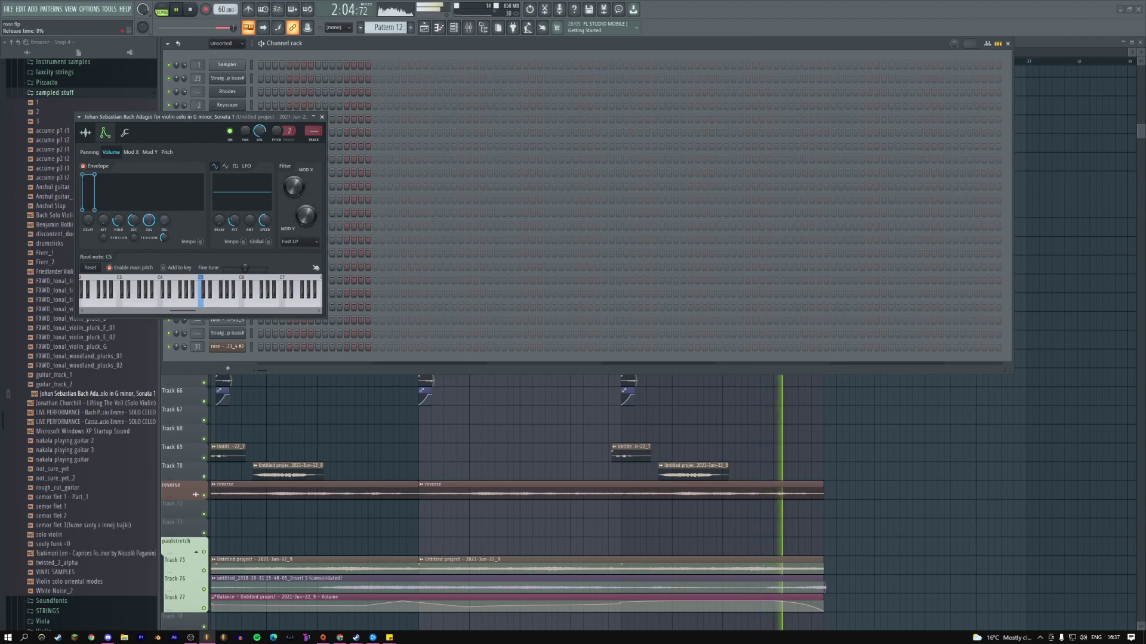
key(space)
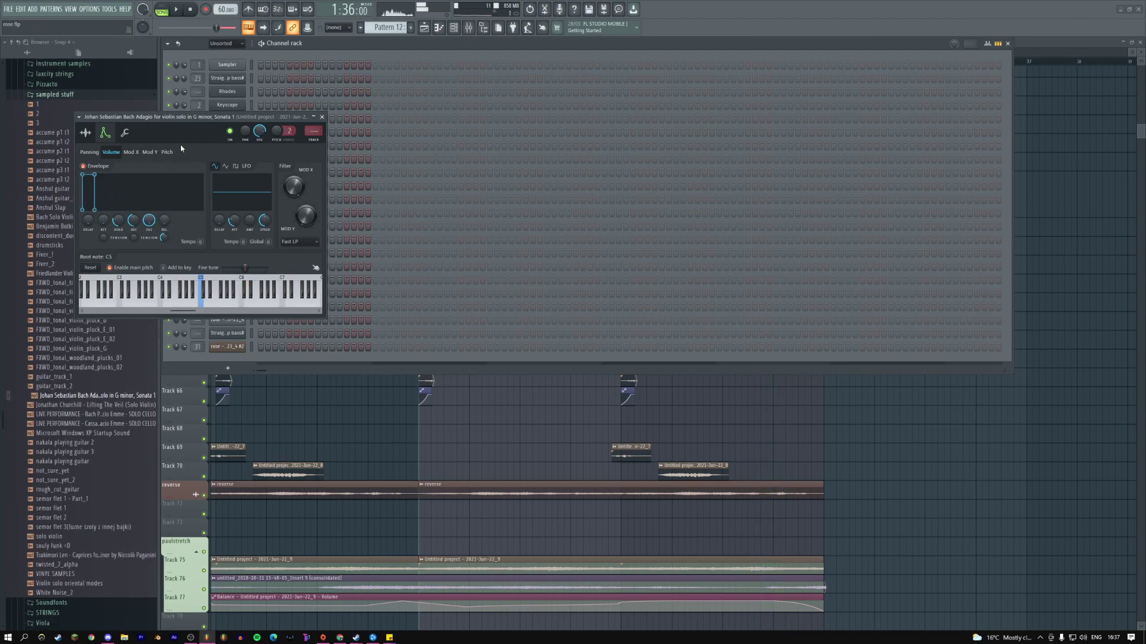
drag(199, 117, 475, 130)
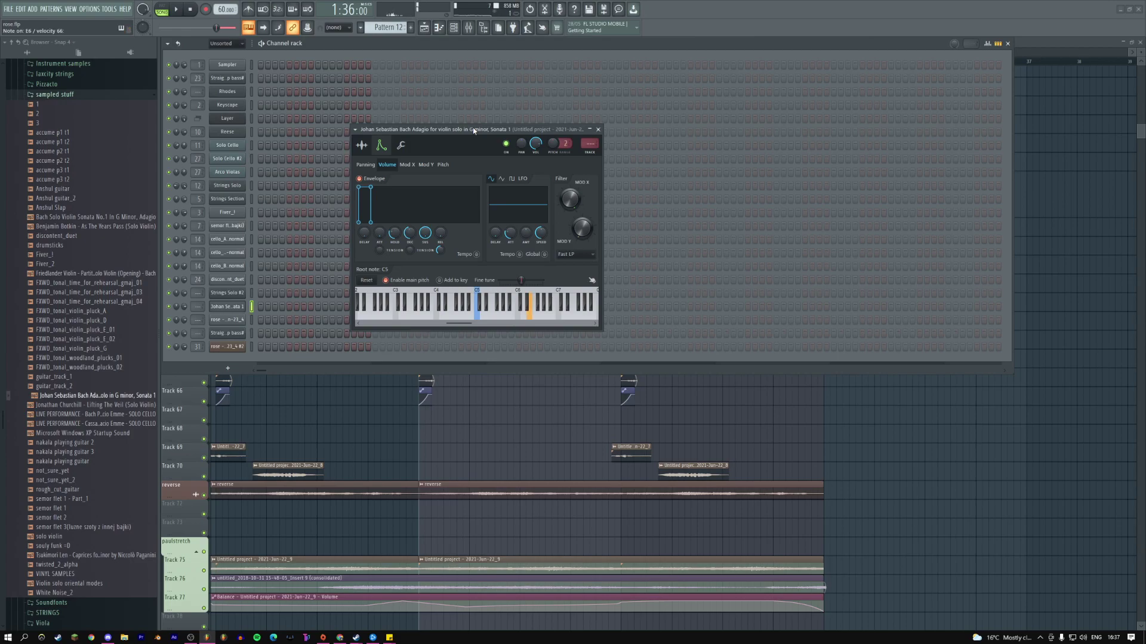
click(361, 146)
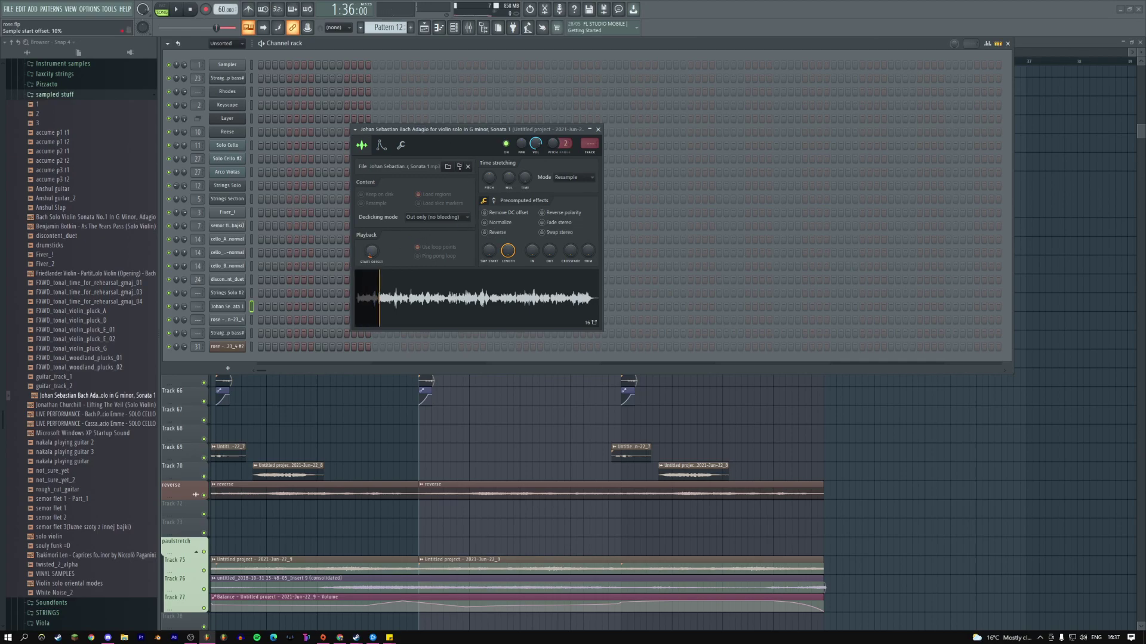
key(space)
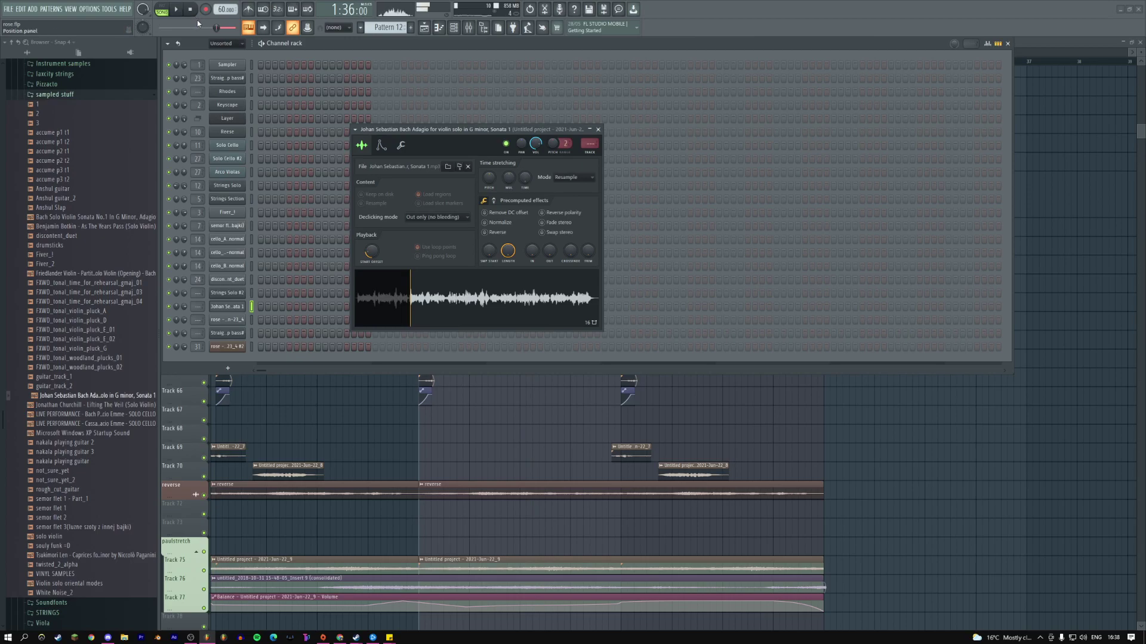
- Route the violin sampler to mixer insert 32 and record it with Edison
click(596, 153)
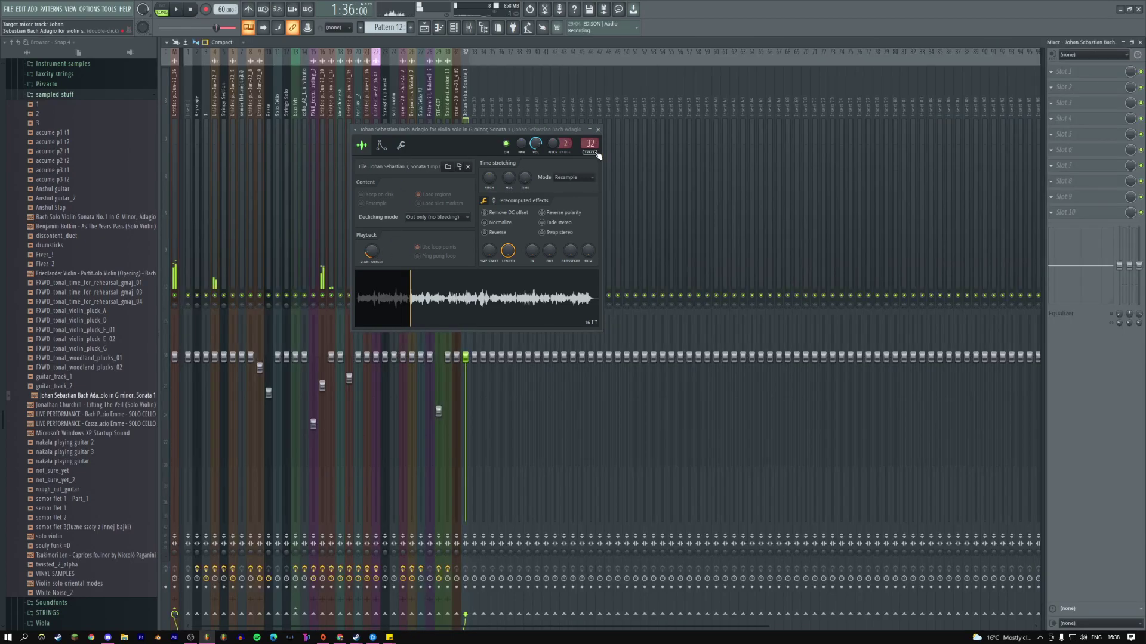
drag(502, 133, 283, 132)
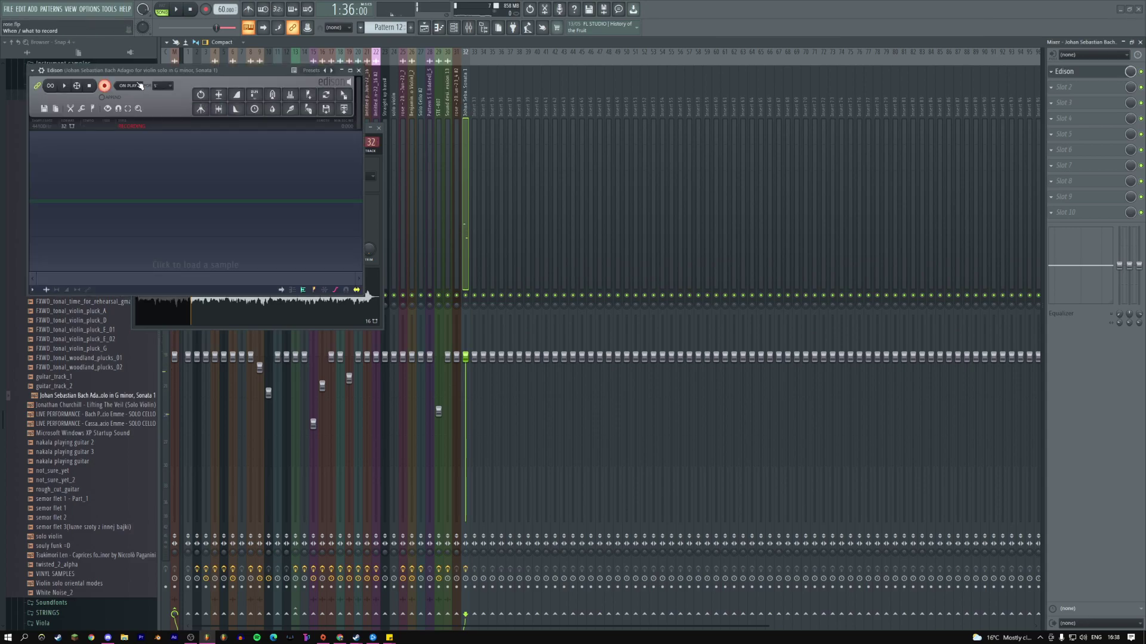
click(126, 95)
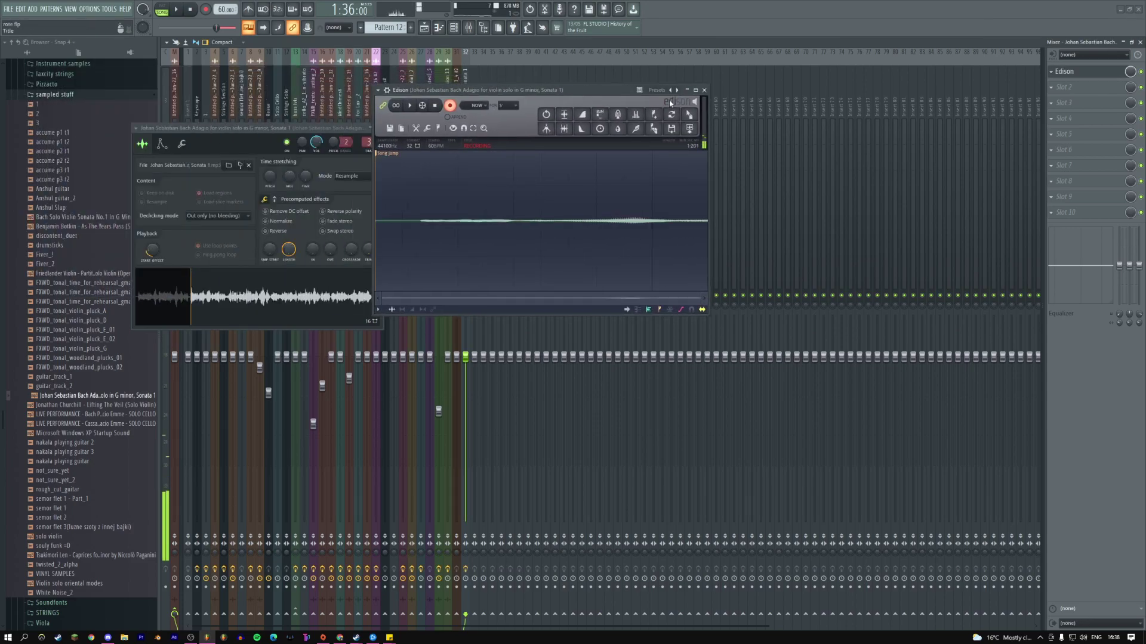
- Drop the recorded rose audio clip into the playlist, then remove Edison from insert 32
drag(689, 128, 426, 32)
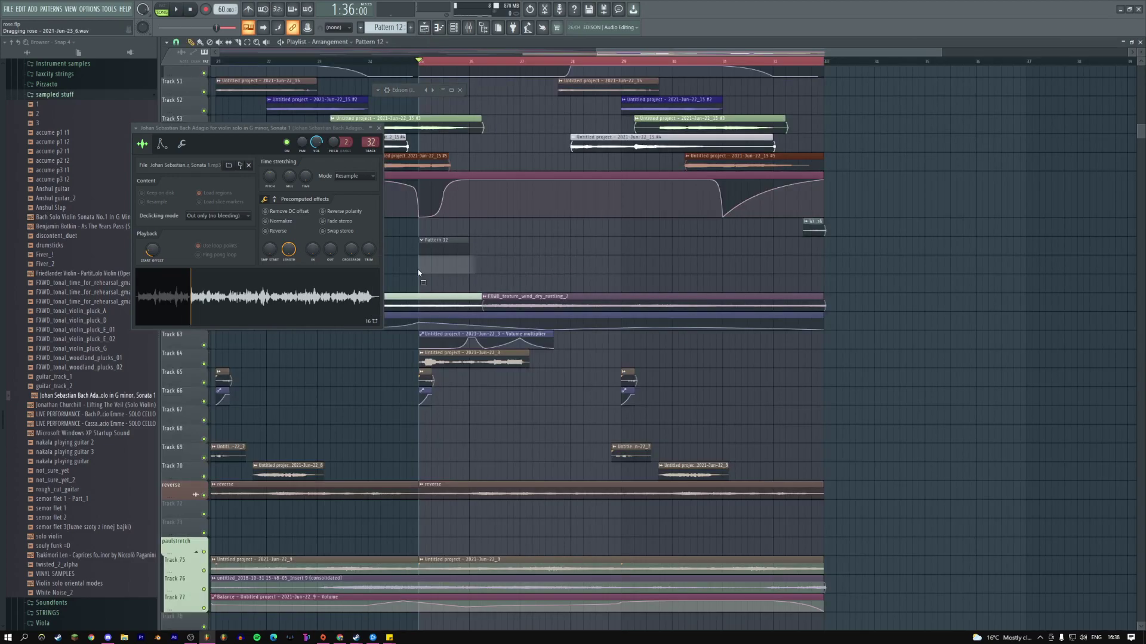
drag(418, 274, 454, 269)
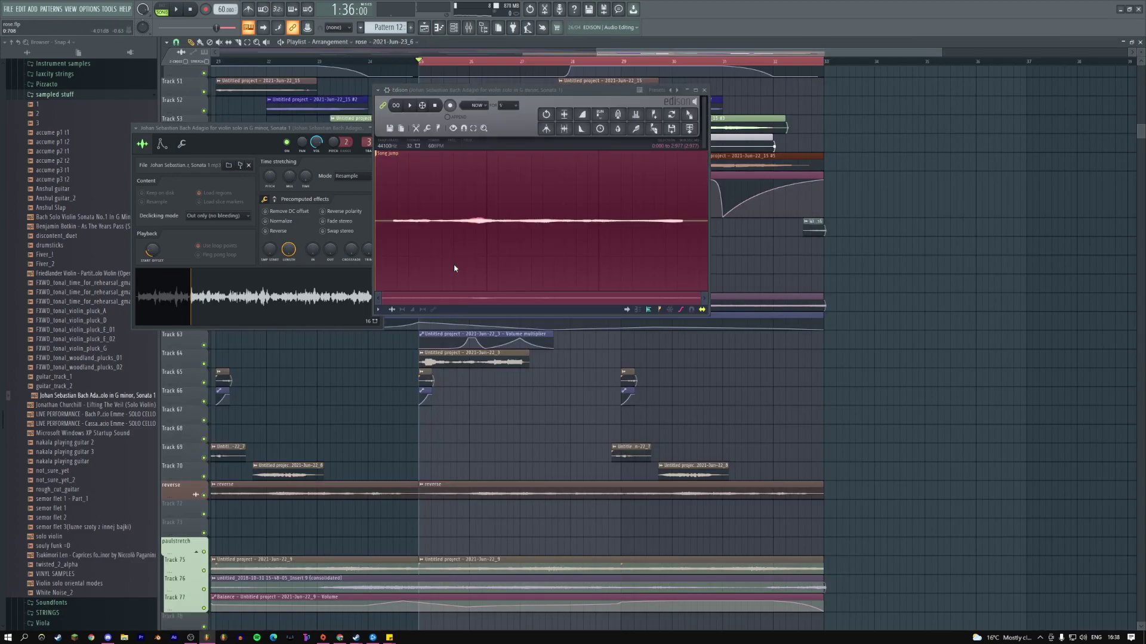
click(467, 28)
click(1053, 71)
click(1063, 93)
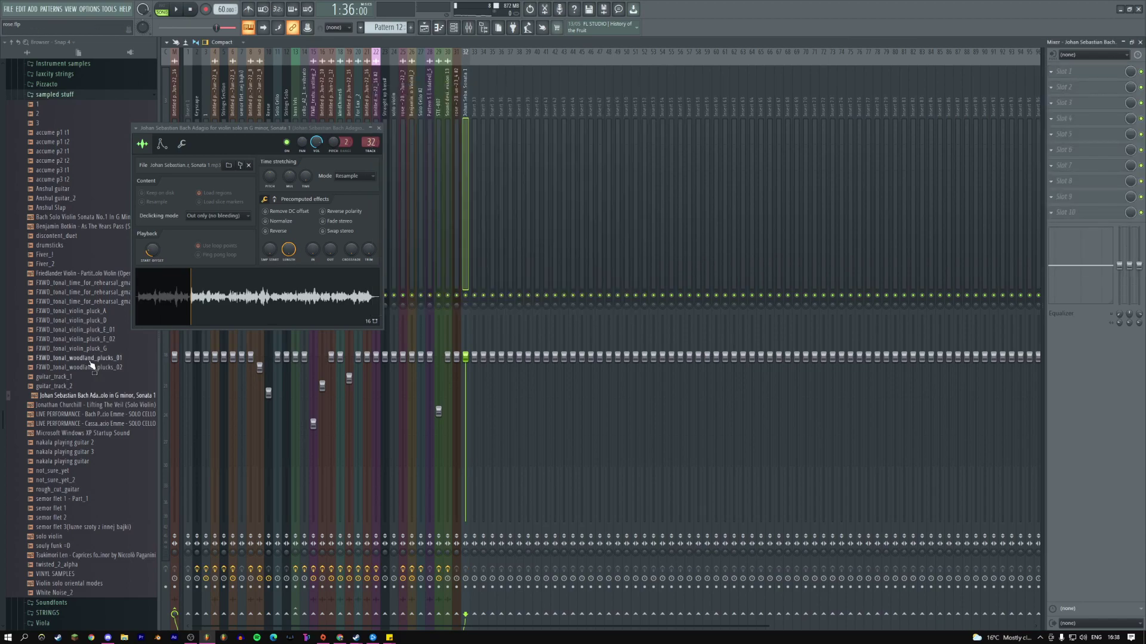
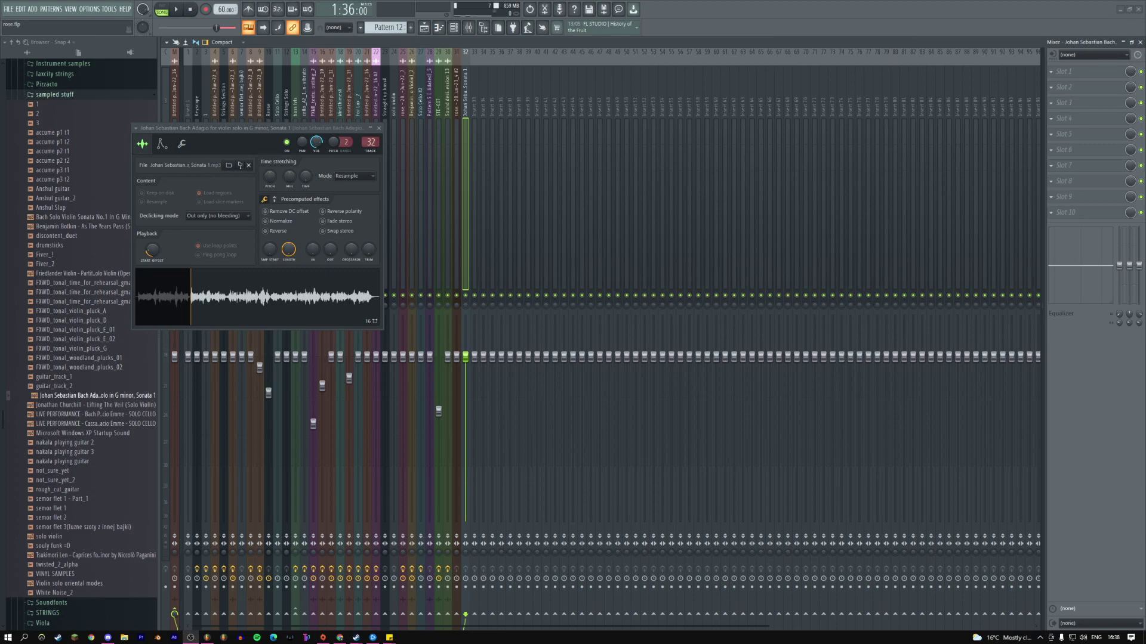
- Audition the rose clip from bar 25 and shift it slightly earlier on Track 59
click(423, 27)
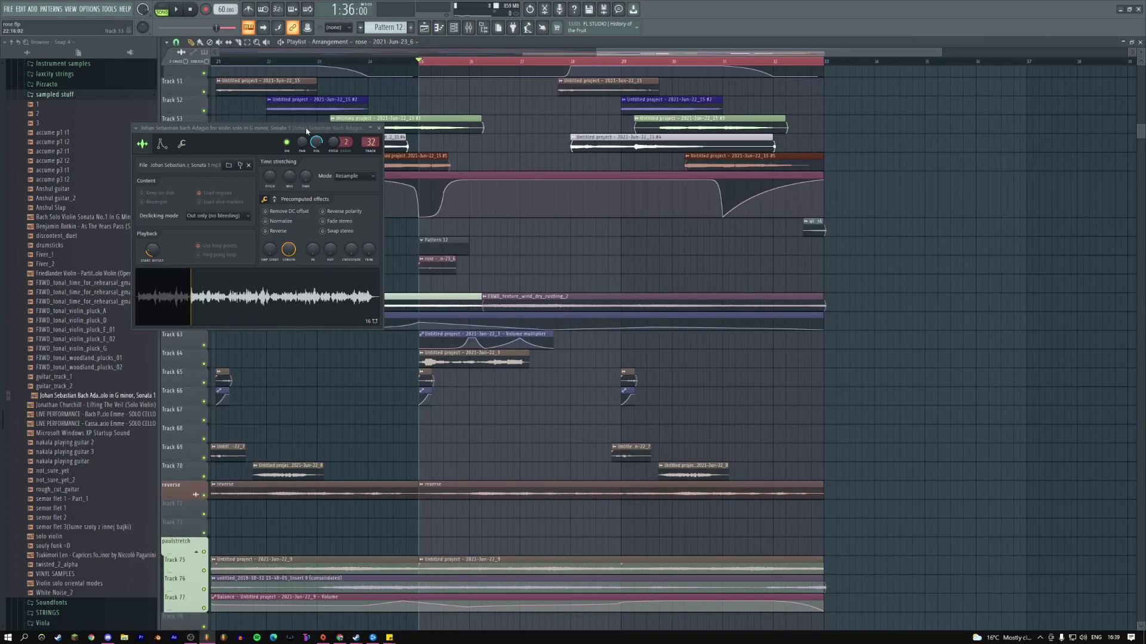
drag(294, 130, 463, 138)
key(space)
click(548, 136)
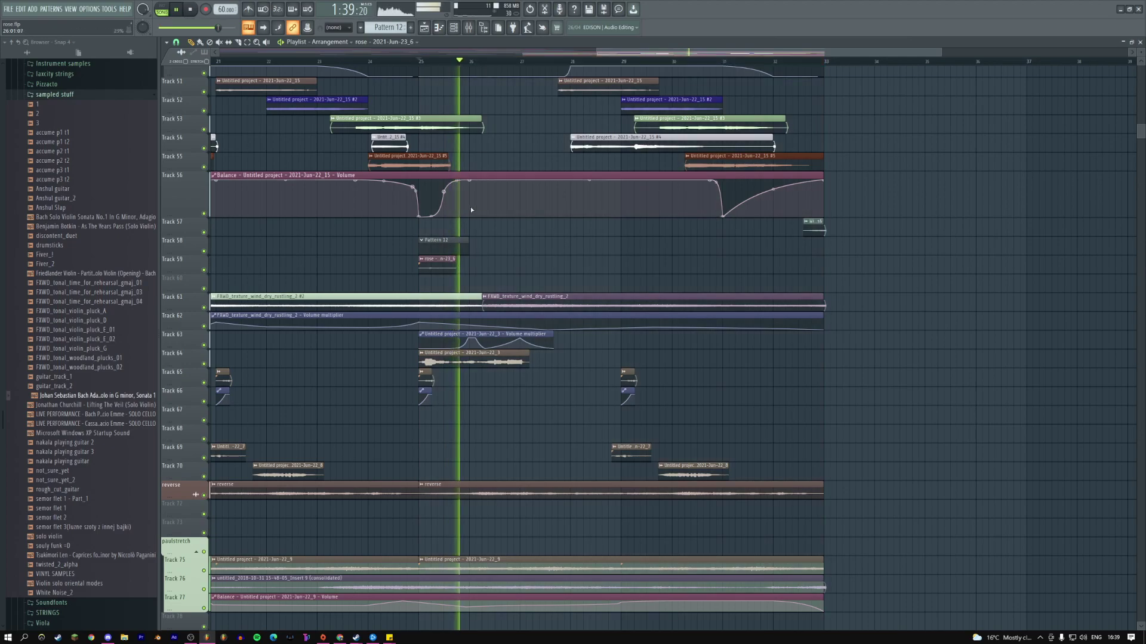
key(space)
double_click(438, 260)
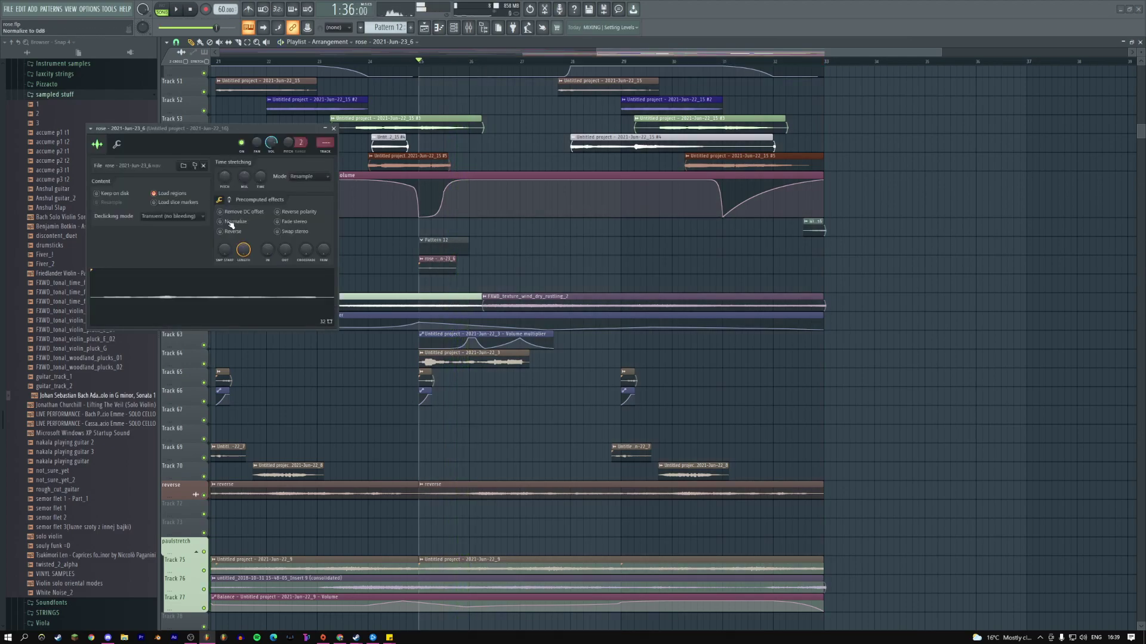
key(space)
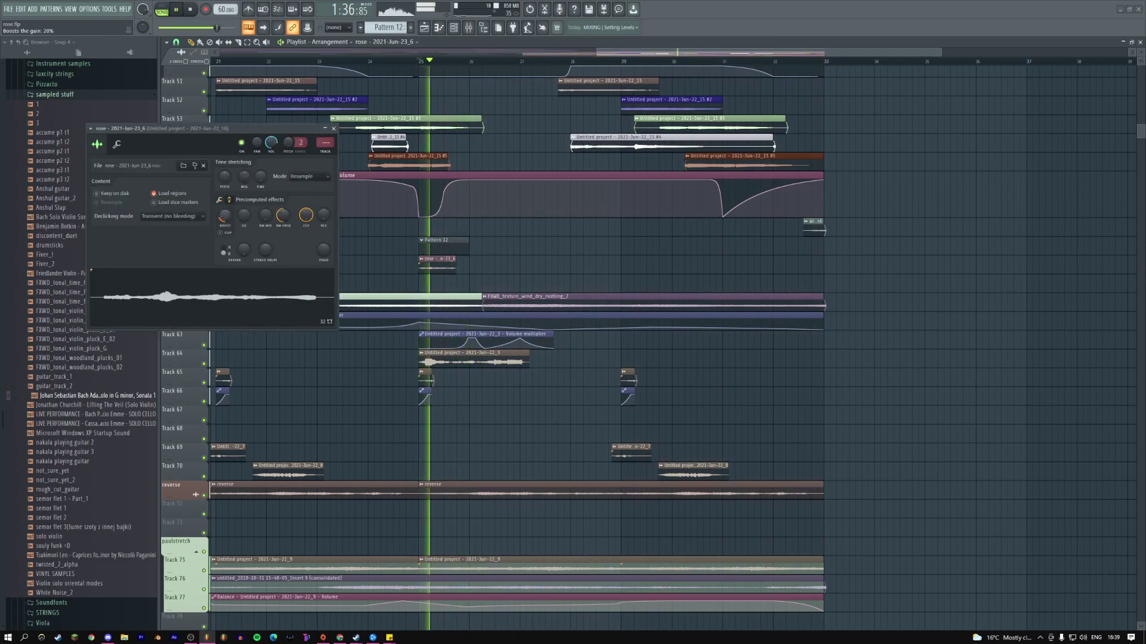
click(333, 129)
key(space)
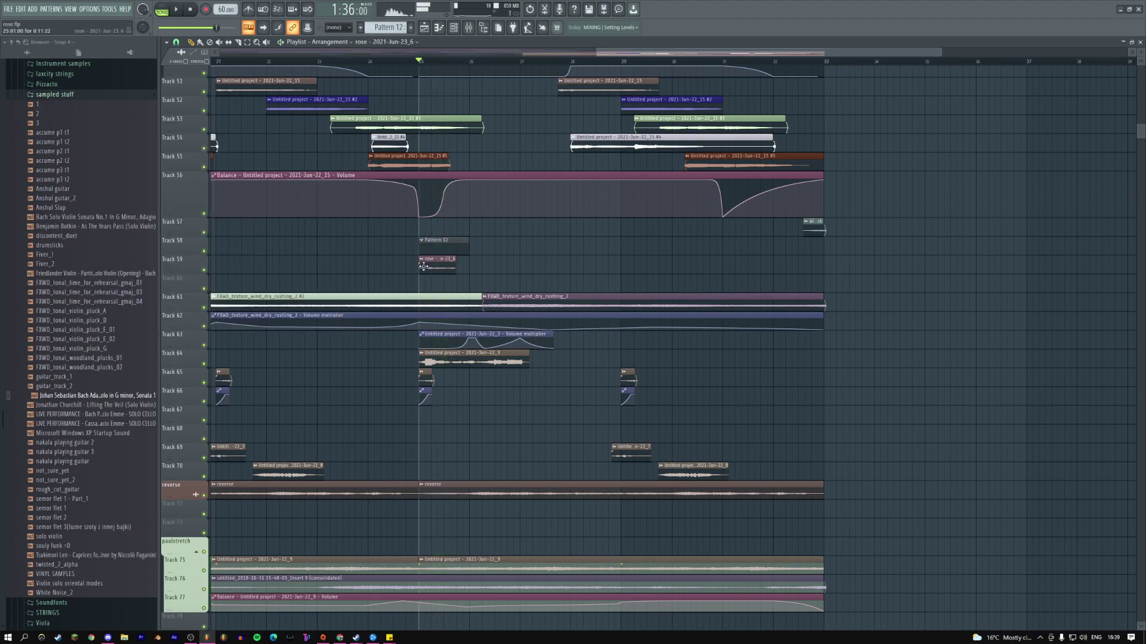
drag(396, 255, 484, 289)
key(space)
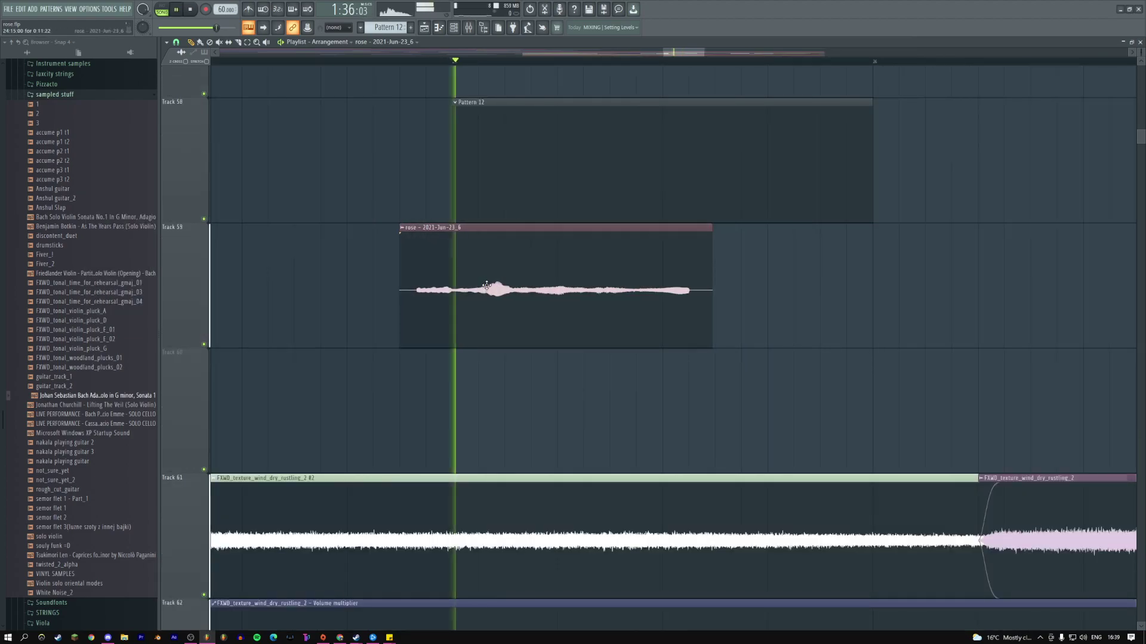
key(space)
- Trim off both the left and right ends of the rose clip with the Slice tool
right_click(723, 293)
click(738, 379)
key(space)
right_click(667, 290)
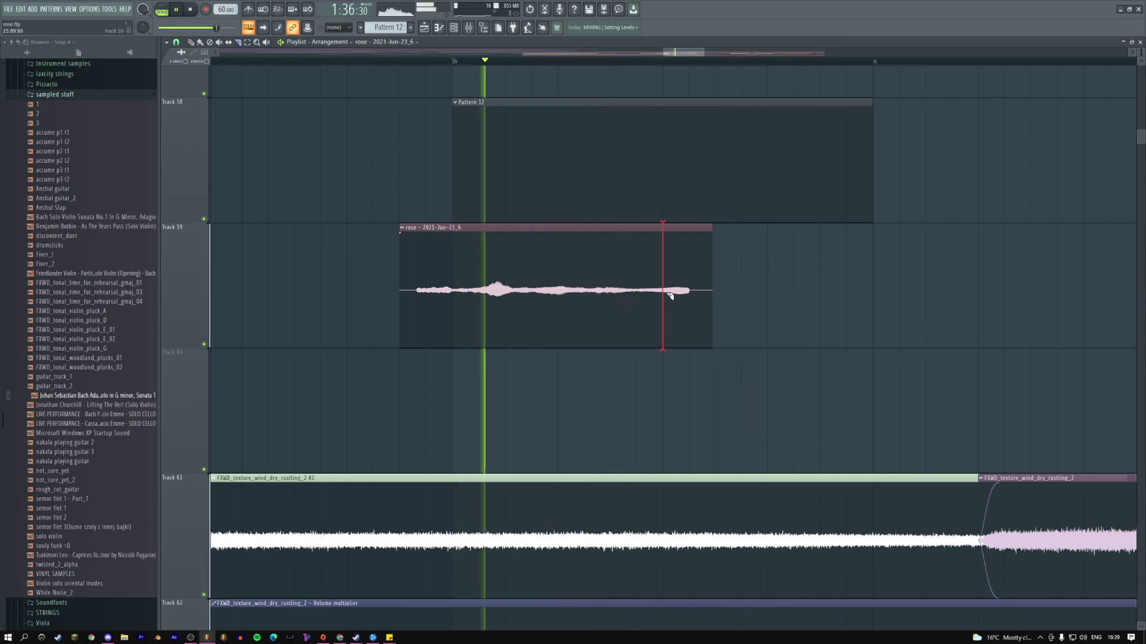
right_click(450, 291)
shift+right_click(558, 285)
click(574, 301)
key(space)
key(space)
ctrl+click(574, 305)
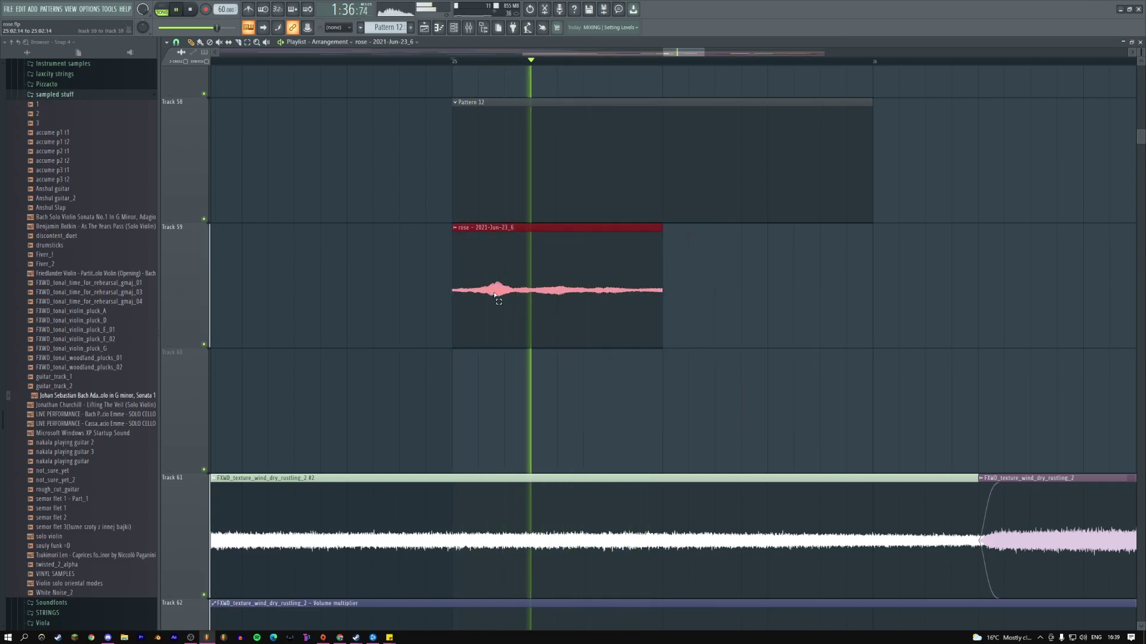
- Repeat the trimmed rose clip back-to-back along Track 59 out to bar 33 with Ctrl+B
ctrl+right_click(566, 321)
key(space)
drag(826, 401, 1041, 534)
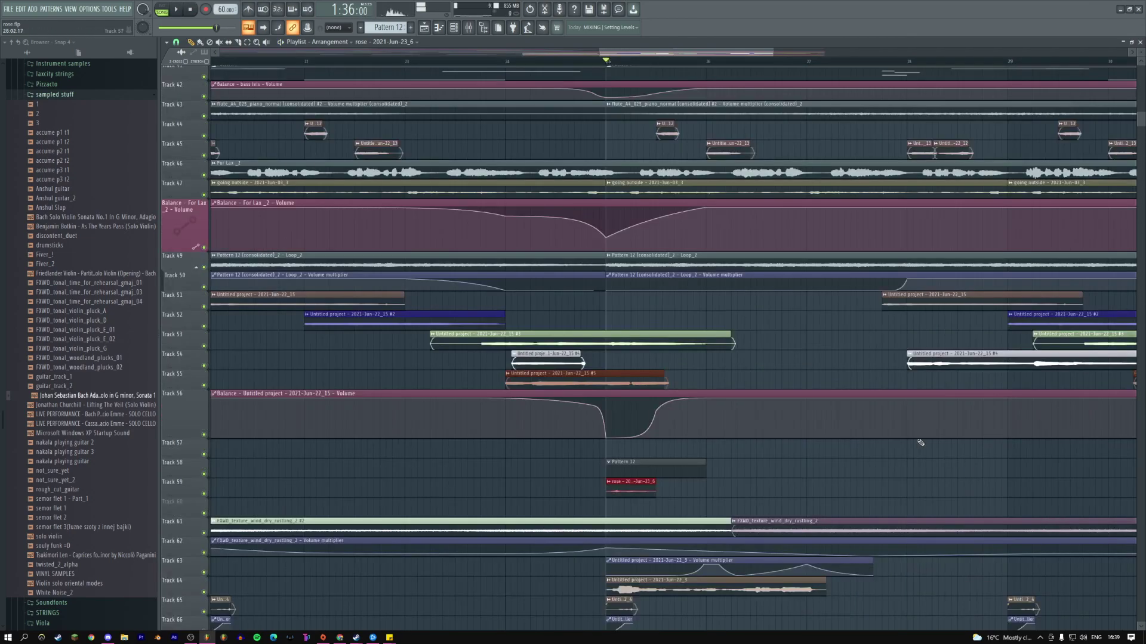
drag(926, 442, 477, 274)
key(space)
drag(237, 324, 617, 323)
key(ctrl+b)
key(ctrl+b)
key(ctrl+b)
key(ctrl+b)
key(ctrl+b)
key(ctrl+b)
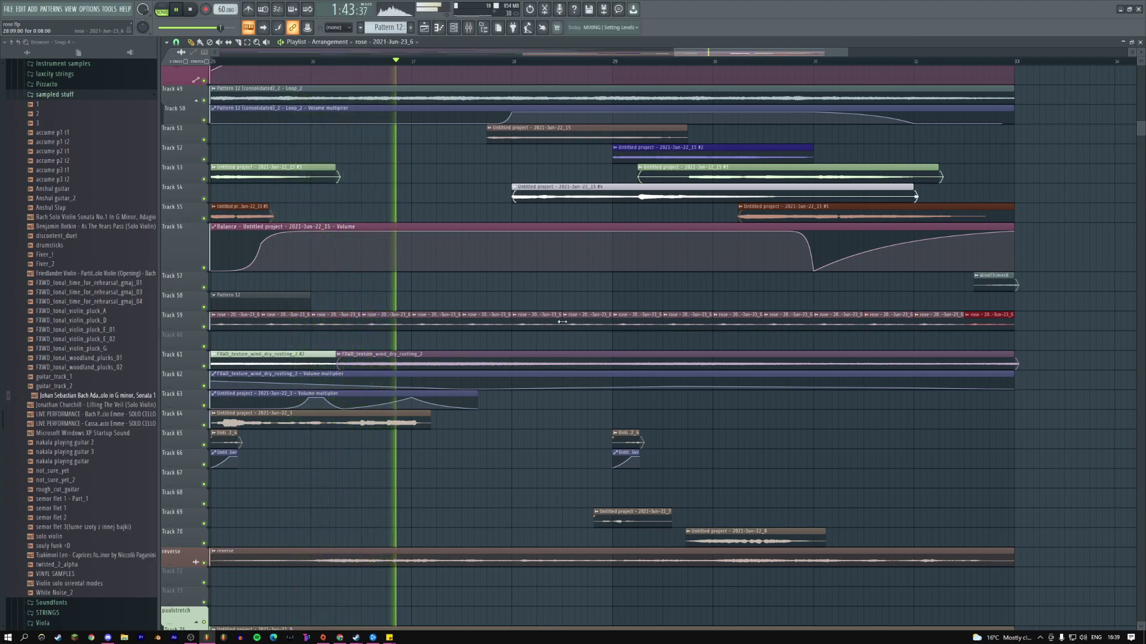
- Check the rose channel's settings and listen to the repeated rose clips
double_click(440, 322)
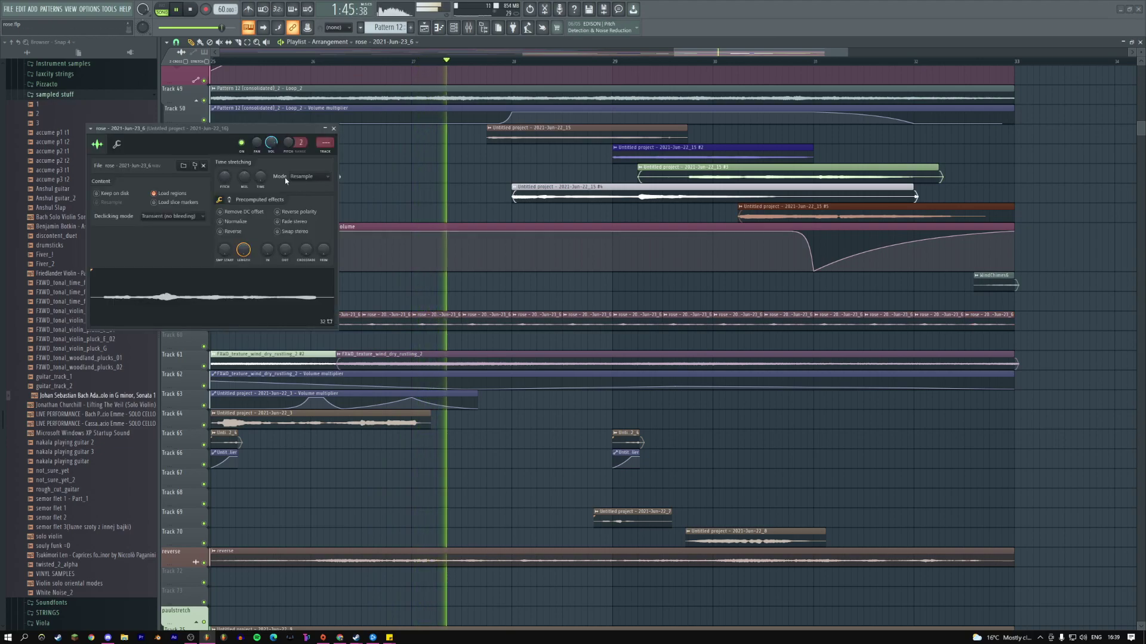
click(334, 128)
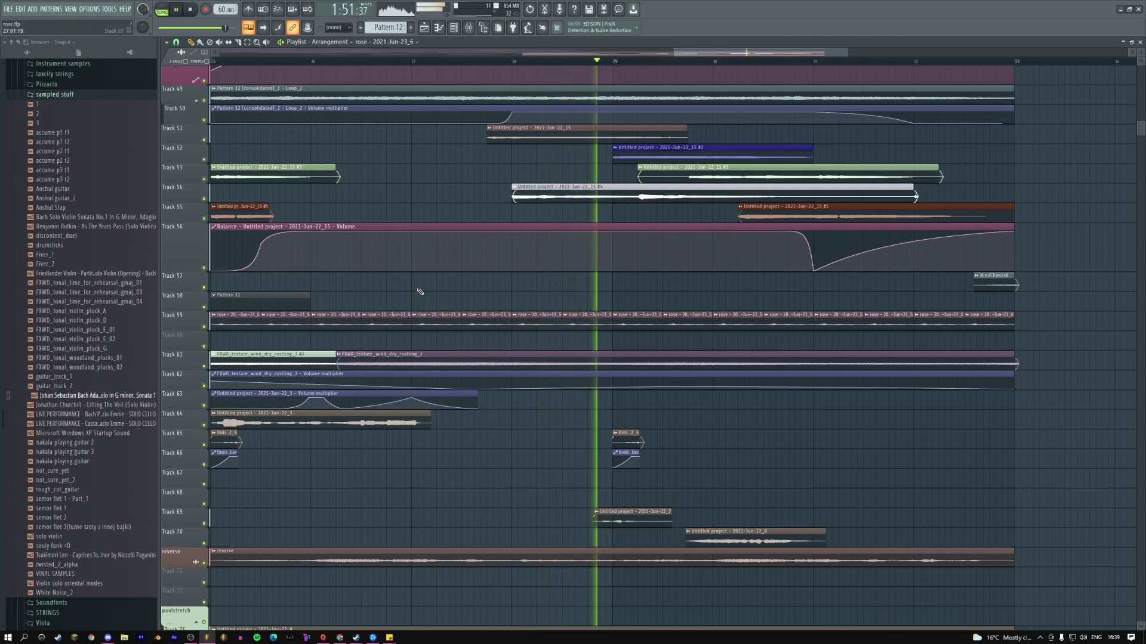
drag(420, 292, 484, 303)
key(space)
key(space)
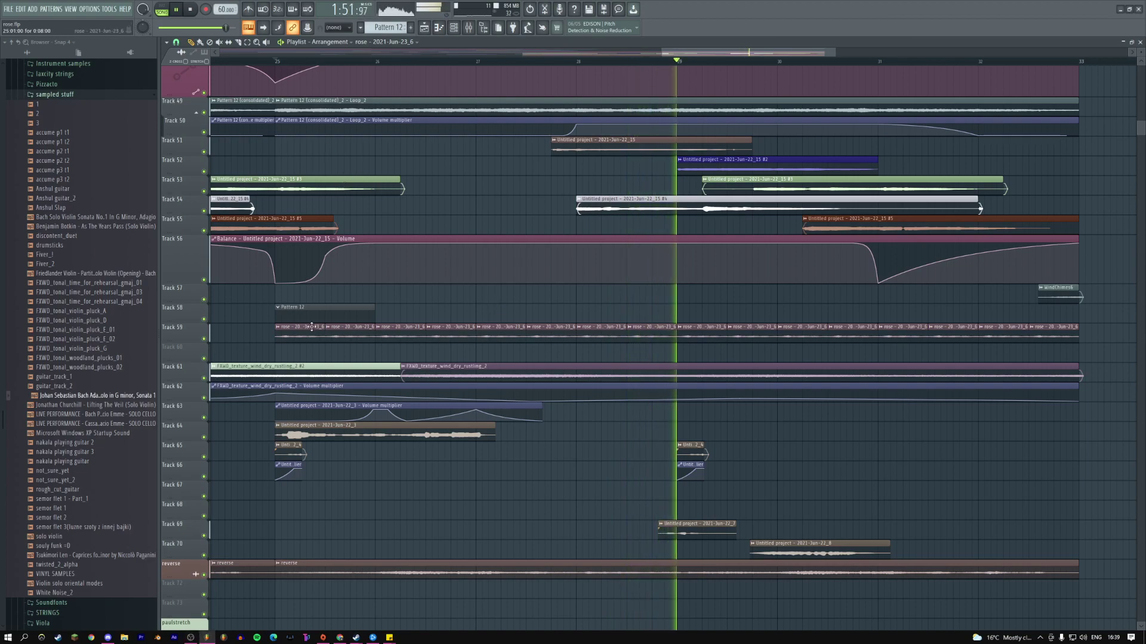
key(space)
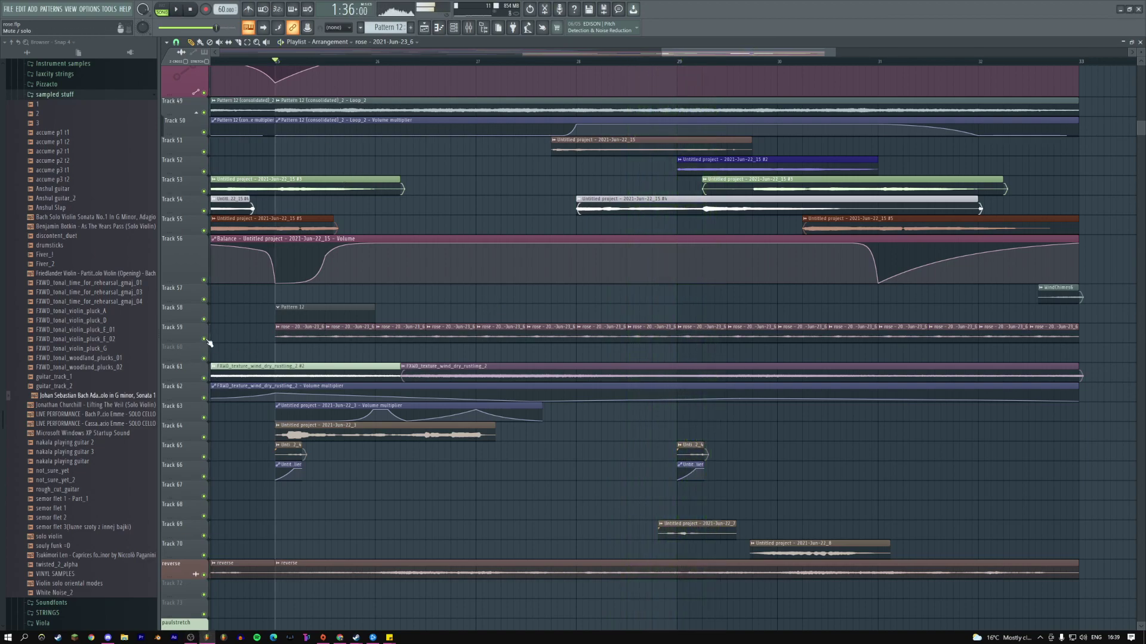
- Solo Track 59 to hear the rose clips alone, then compare against Tracks 30 and 31
right_click(204, 339)
scroll(208, 239, up, 3)
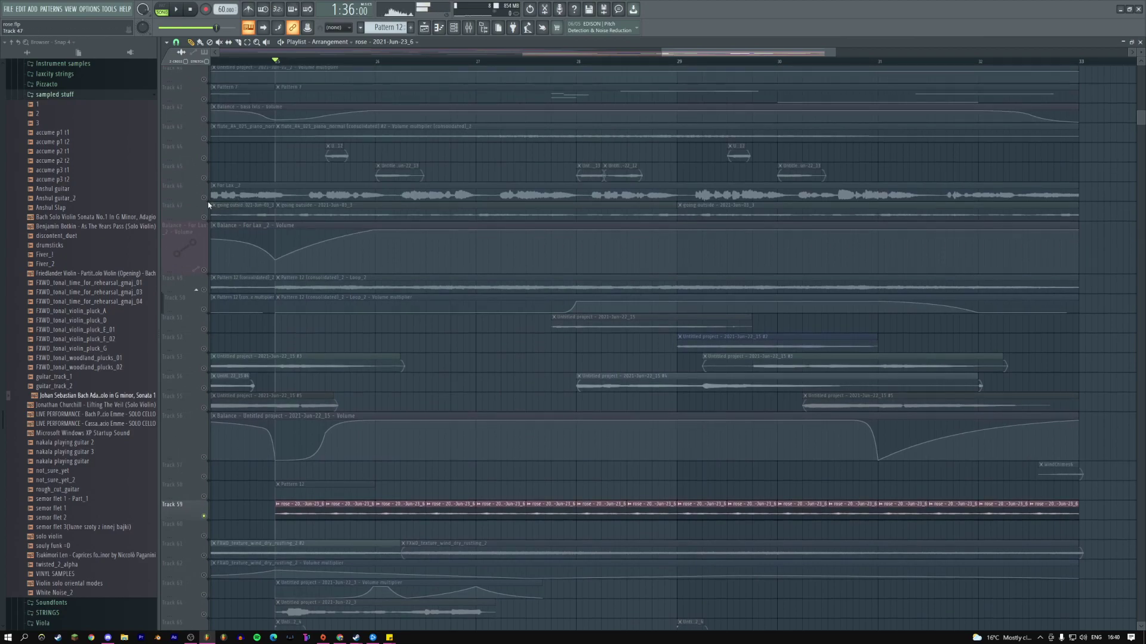
scroll(210, 207, up, 5)
right_click(204, 198)
key(space)
click(204, 178)
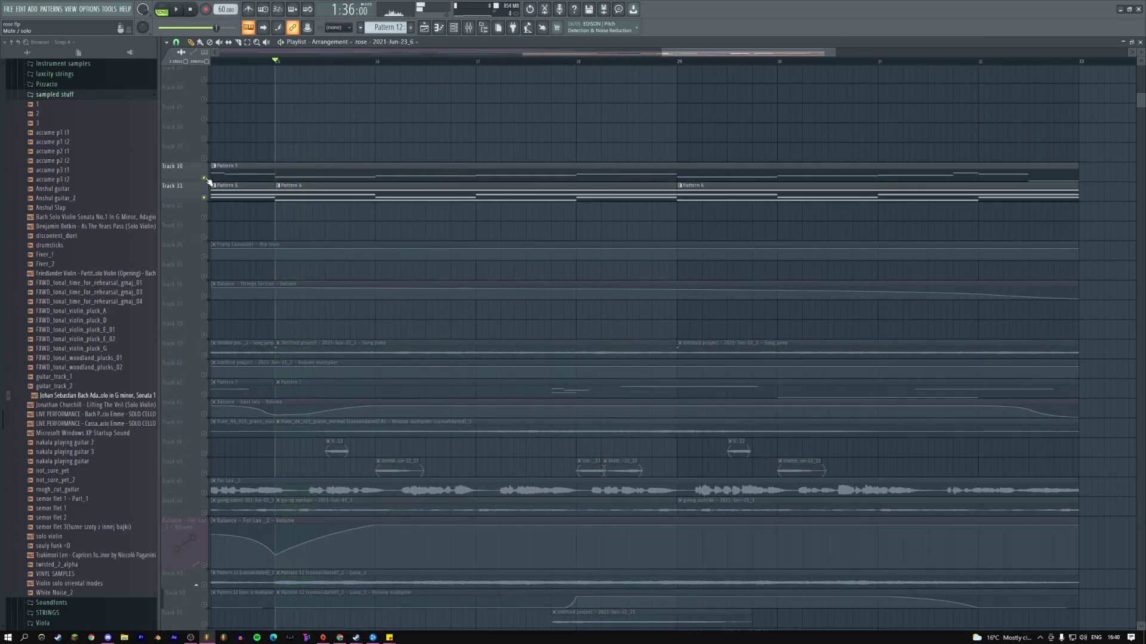
scroll(352, 282, down, 5)
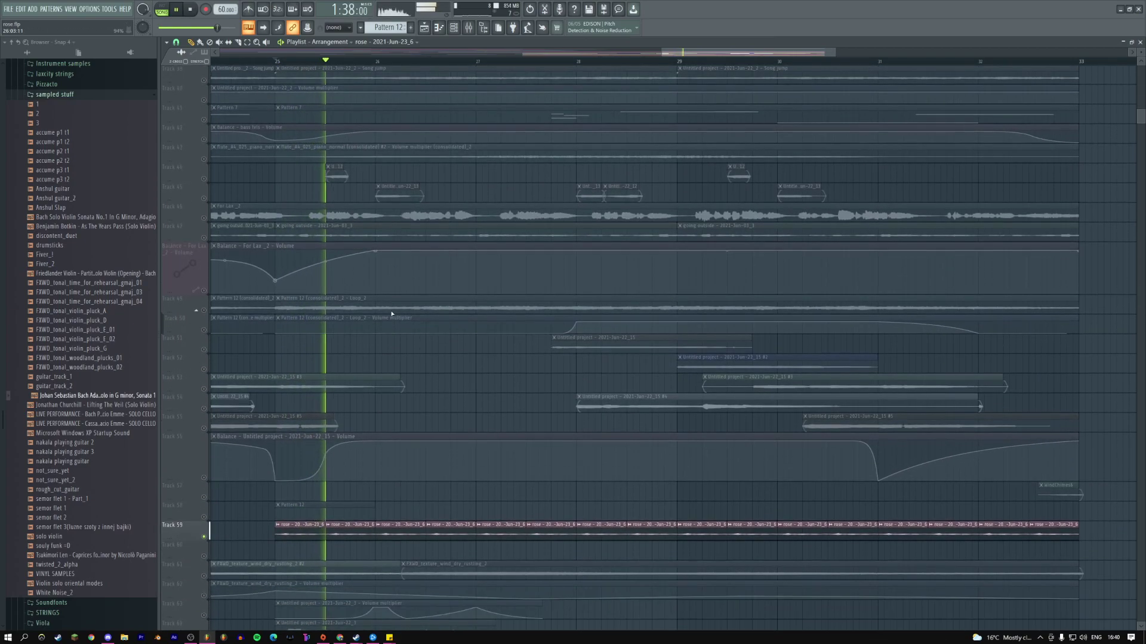
scroll(383, 479, down, 1)
- Send the rose sample to Newtone and preview its detected notes
double_click(296, 465)
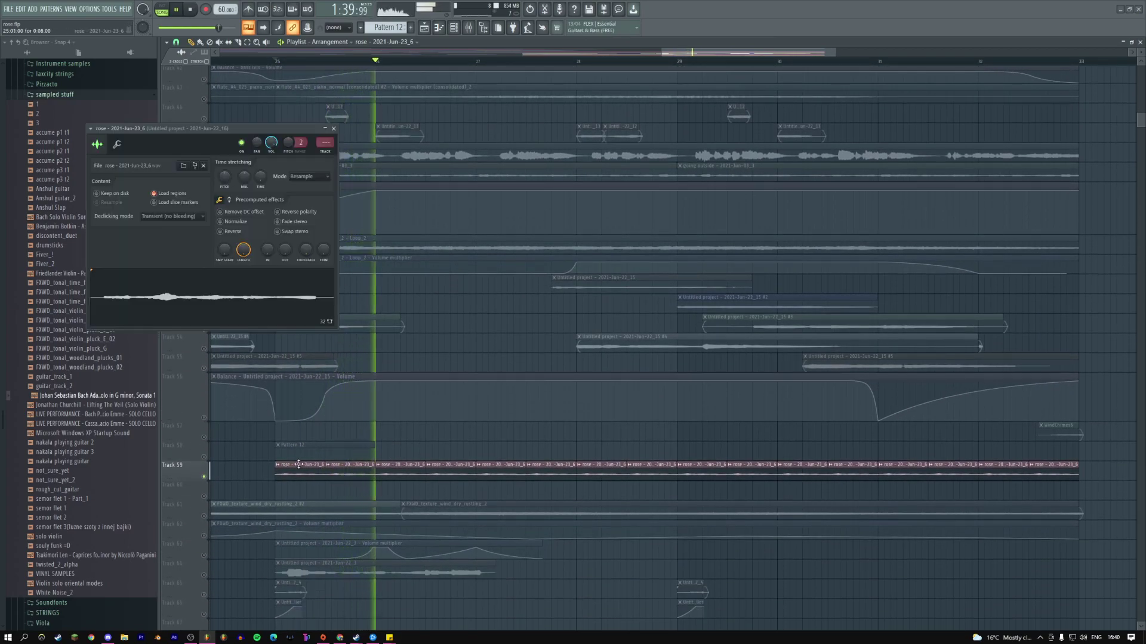
right_click(216, 301)
click(240, 350)
click(191, 10)
drag(563, 366, 619, 362)
key(space)
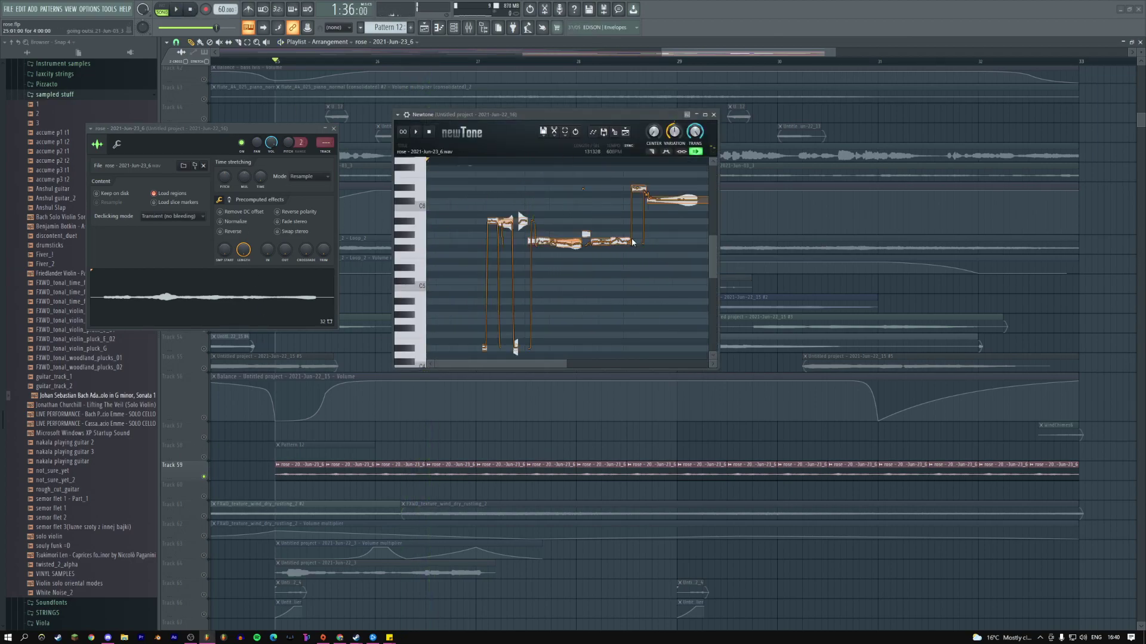
click(607, 167)
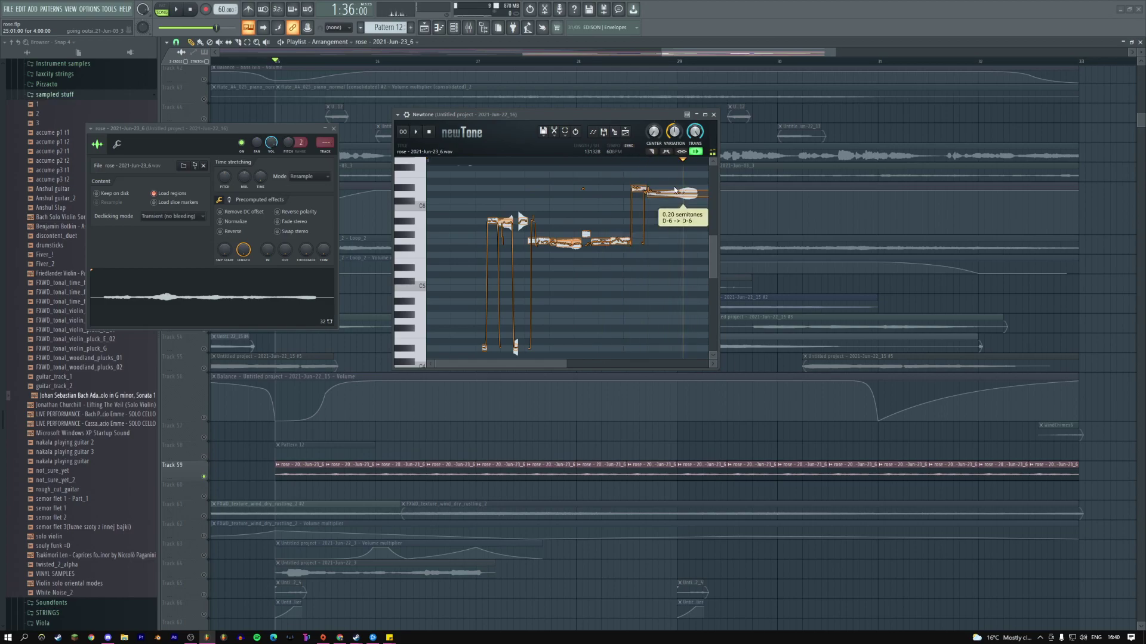
key(space)
drag(567, 364, 679, 363)
key(space)
click(430, 132)
click(430, 132)
key(space)
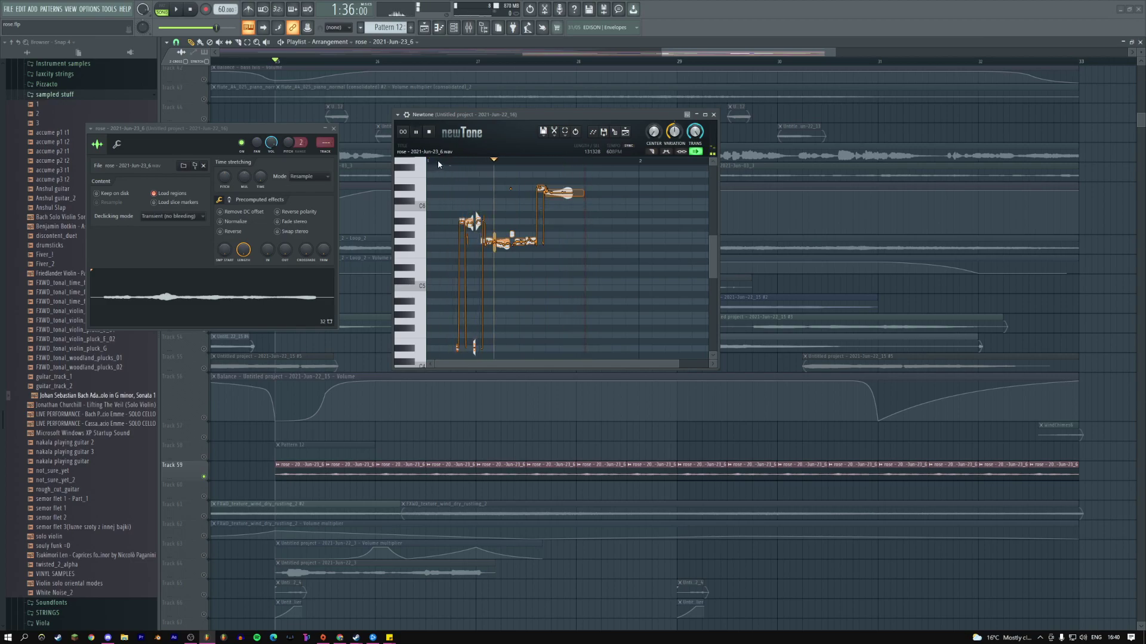
- Adjust the D6 note's variation and formant, then load the result back as rose - 2021-Jun-23_7
double_click(566, 194)
key(space)
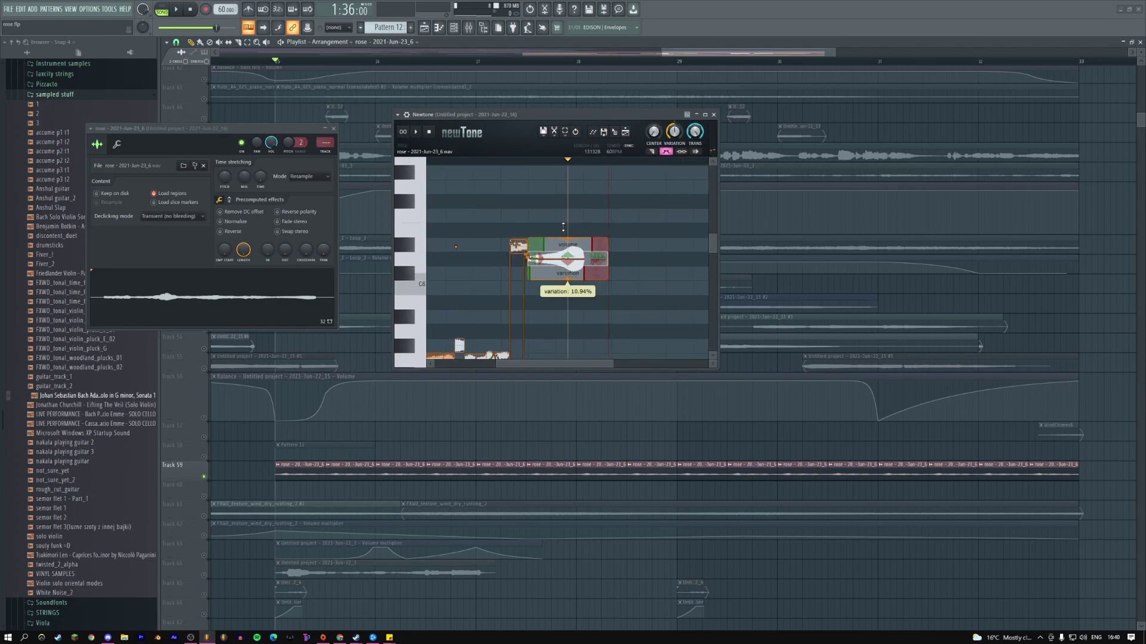
click(497, 166)
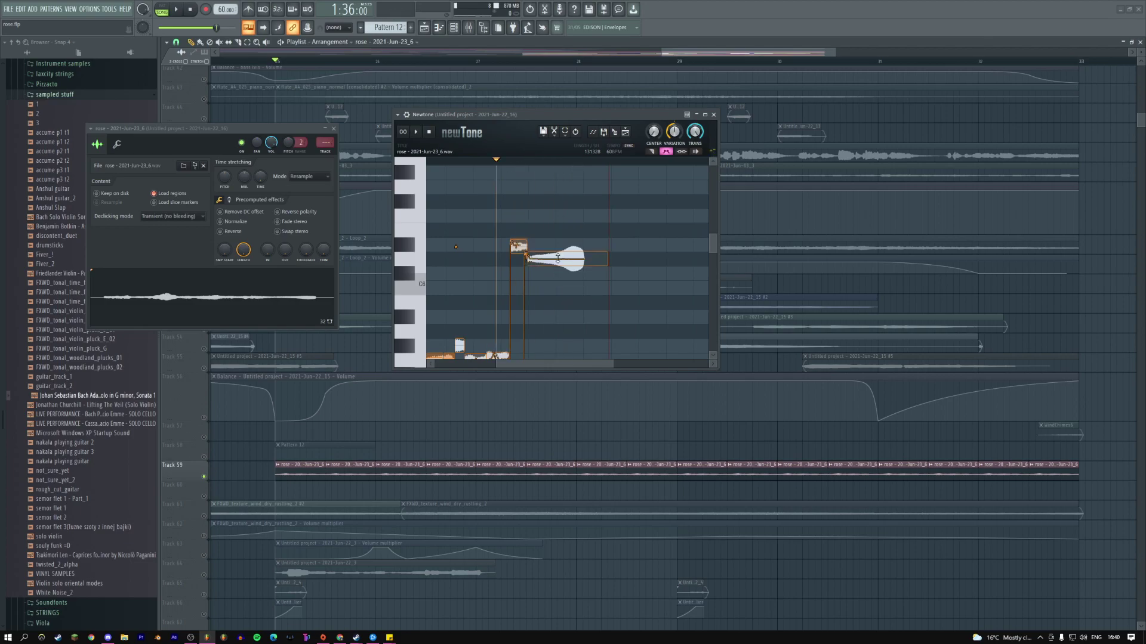
mouse_move(559, 261)
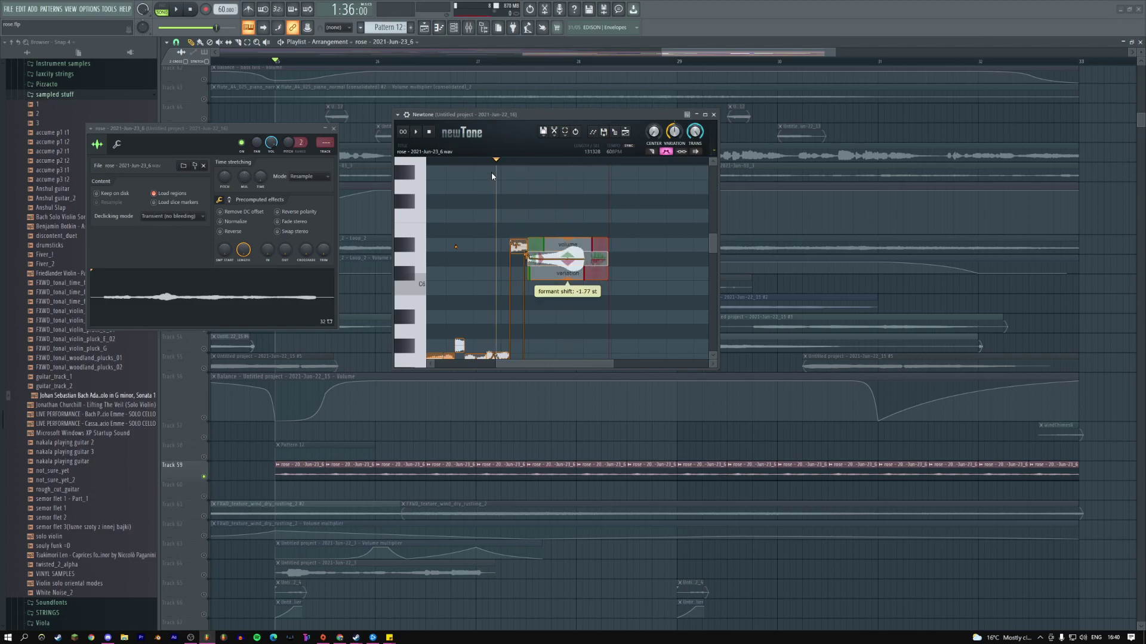
key(space)
key(space)
key(space)
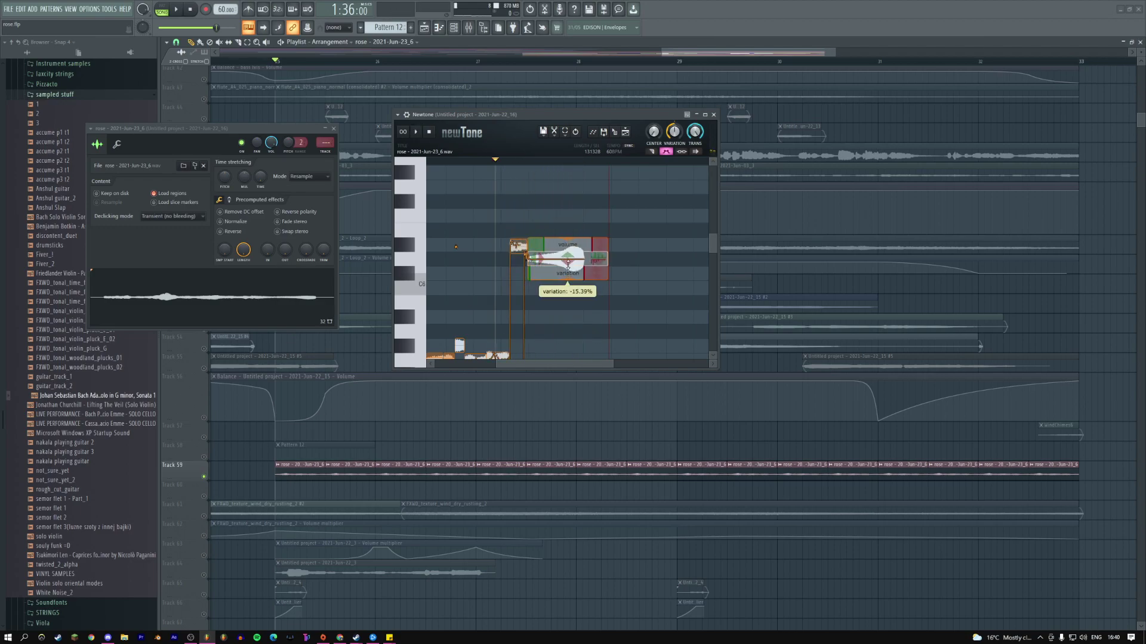
click(487, 165)
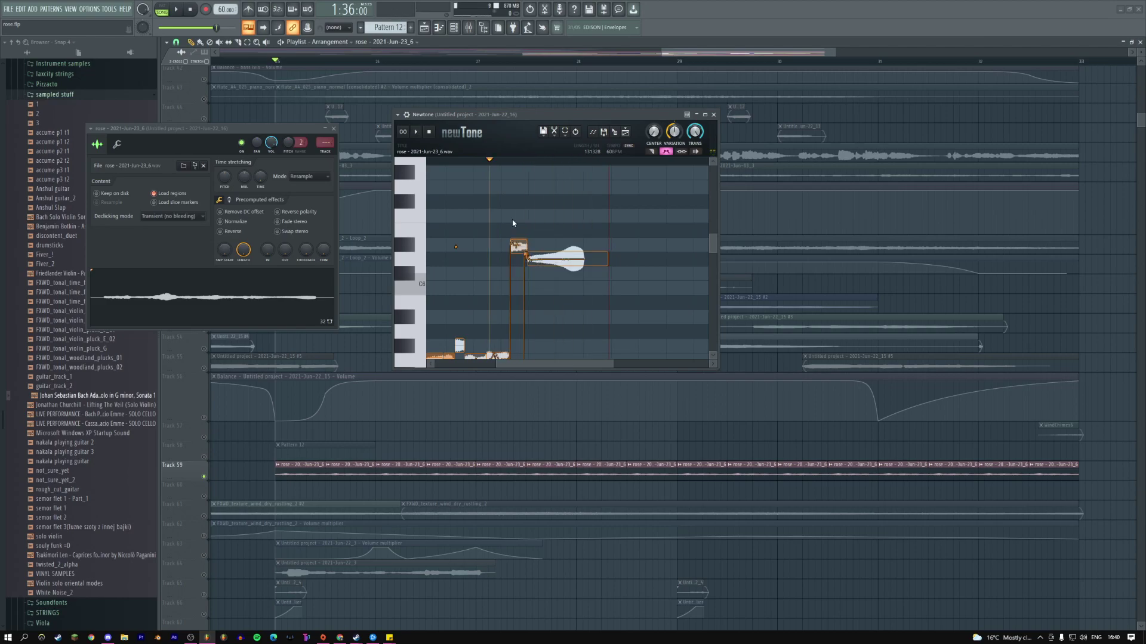
drag(615, 133, 230, 282)
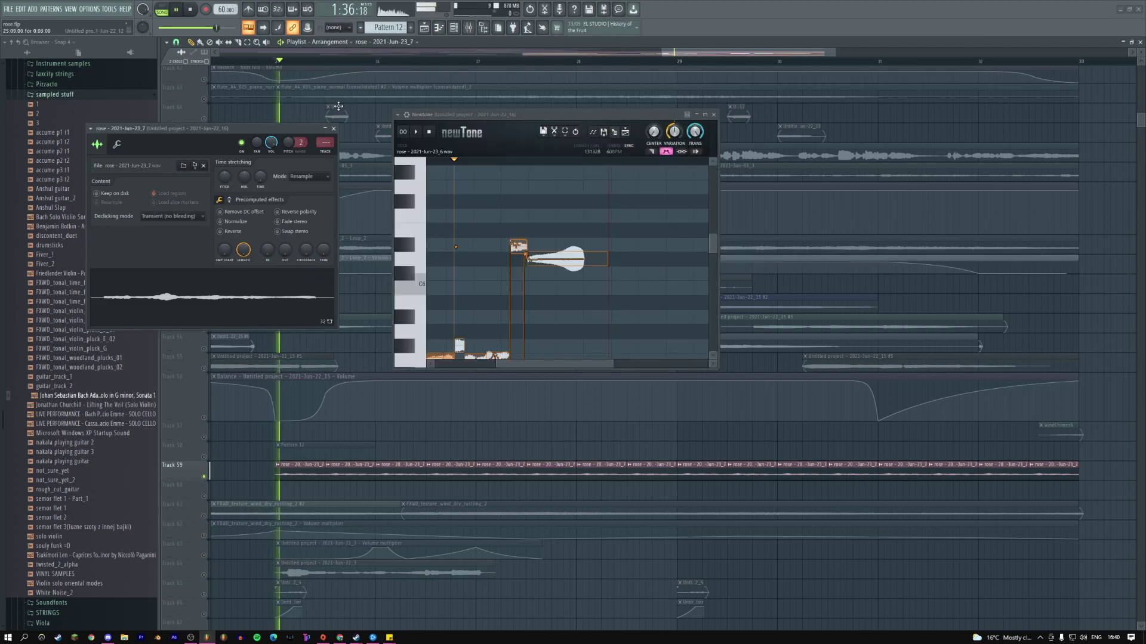
- Remove Newtone from the mixer slot and close the rose sampler settings
key(F9)
click(1051, 72)
click(1061, 95)
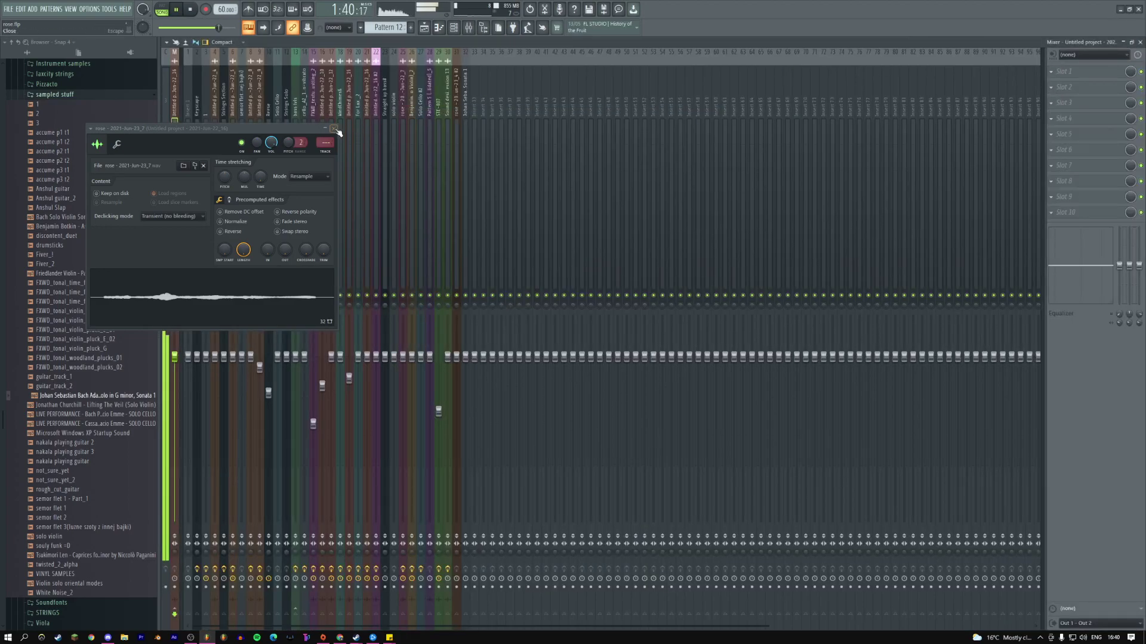
click(335, 129)
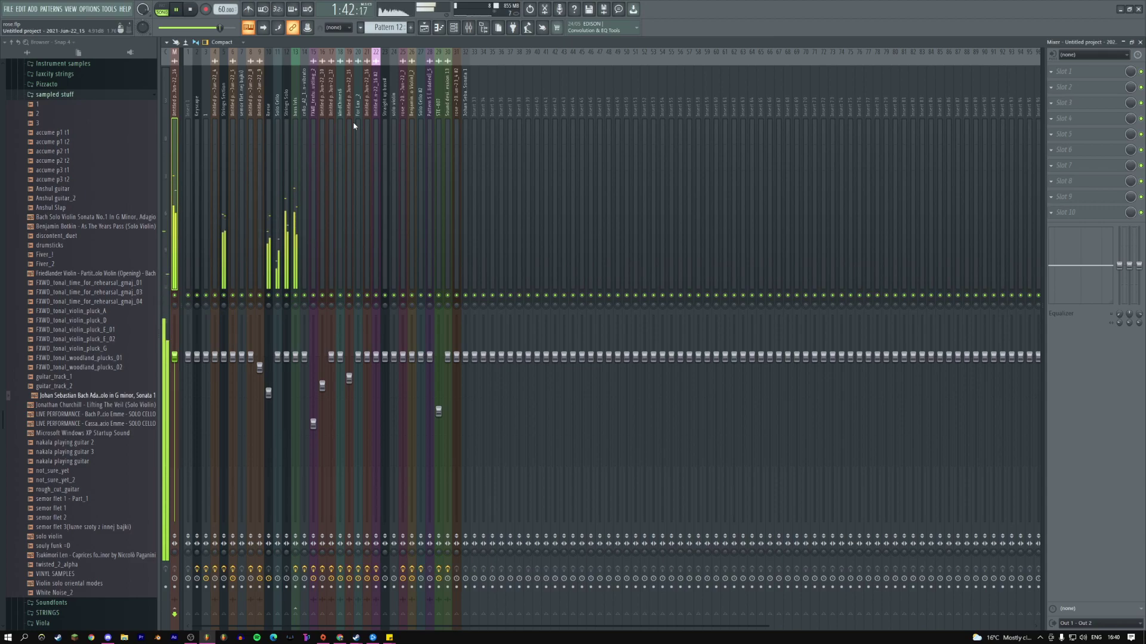
click(423, 28)
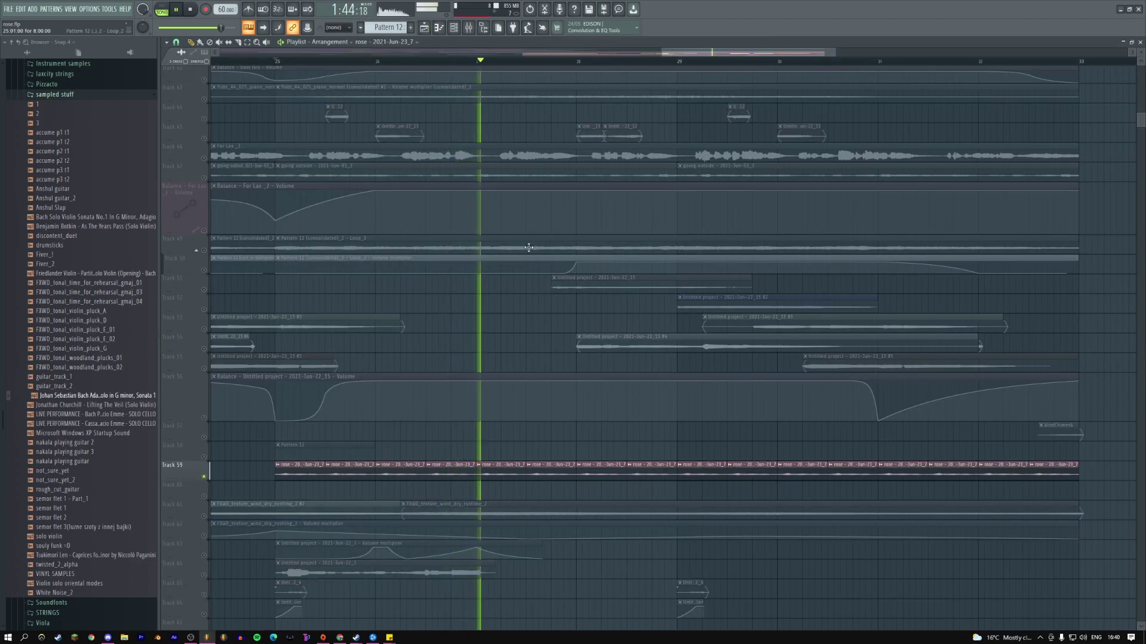
- Place a unique rose clip on Track 60, set Stretch mode and pitch it to -571 cents
scroll(528, 292, up, 1)
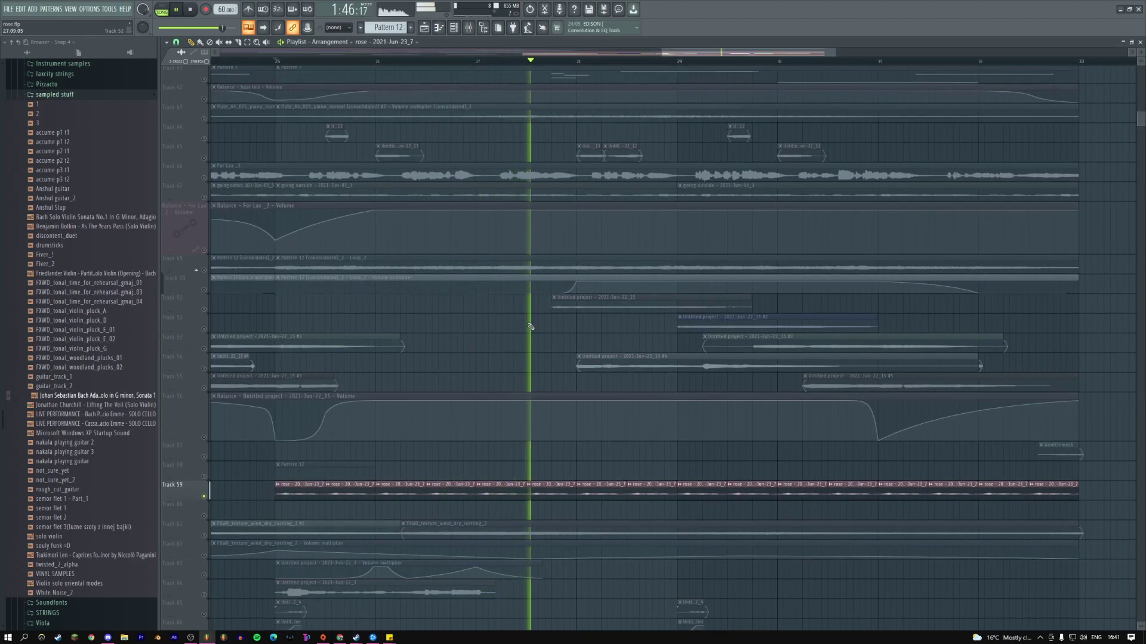
scroll(549, 376, down, 1)
click(280, 469)
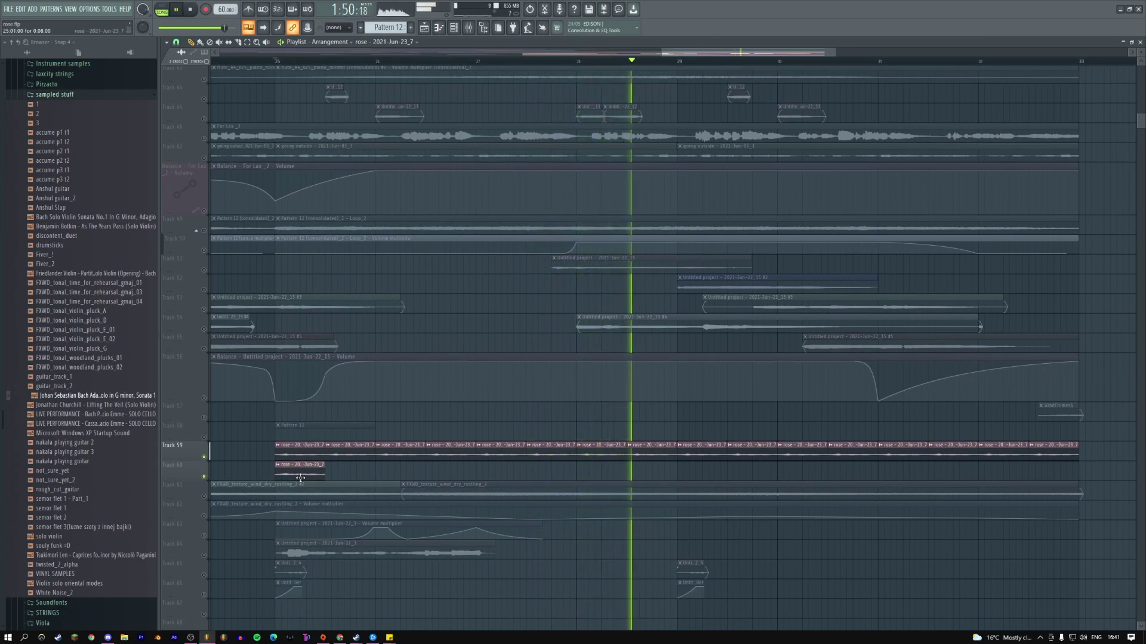
click(279, 465)
click(302, 512)
double_click(309, 469)
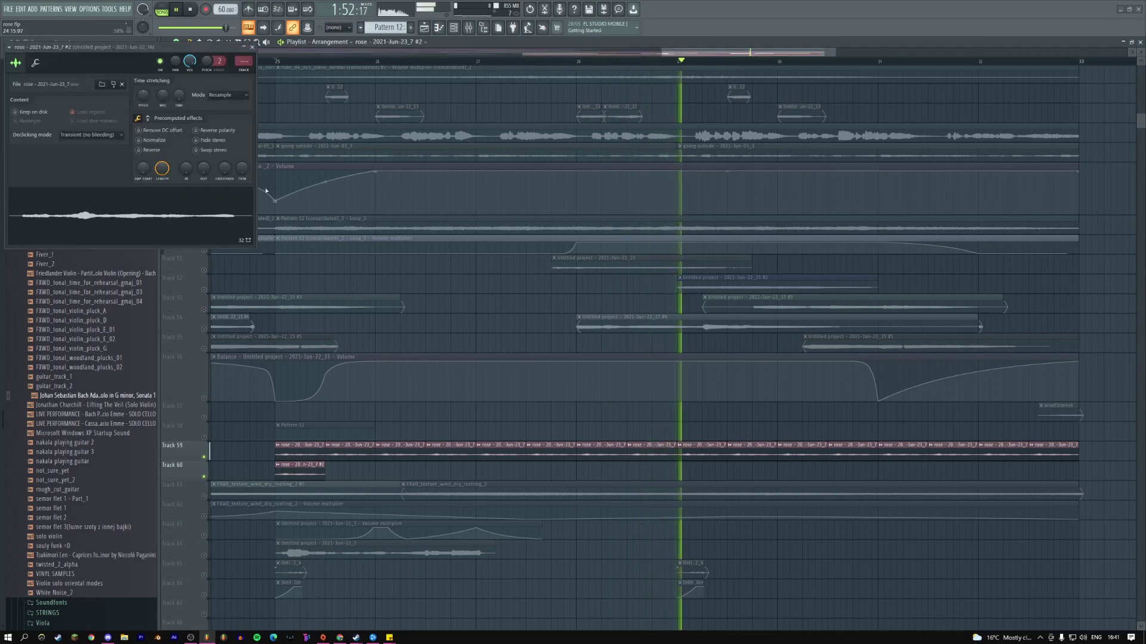
click(280, 61)
click(229, 95)
click(223, 120)
key(space)
key(space)
mouse_move(142, 98)
mouse_down()
mouse_move(142, 119)
mouse_move(142, 95)
mouse_up()
key(space)
key(space)
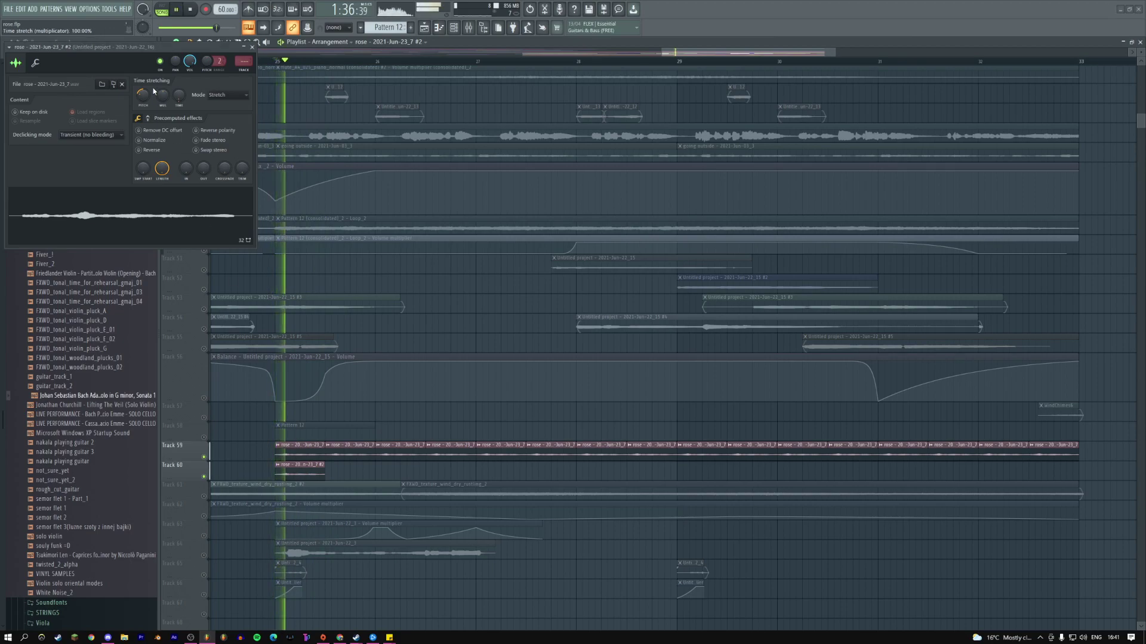
- Shift the Track 60 clip slightly later and duplicate it into a run of back-to-back copies
drag(299, 470, 325, 470)
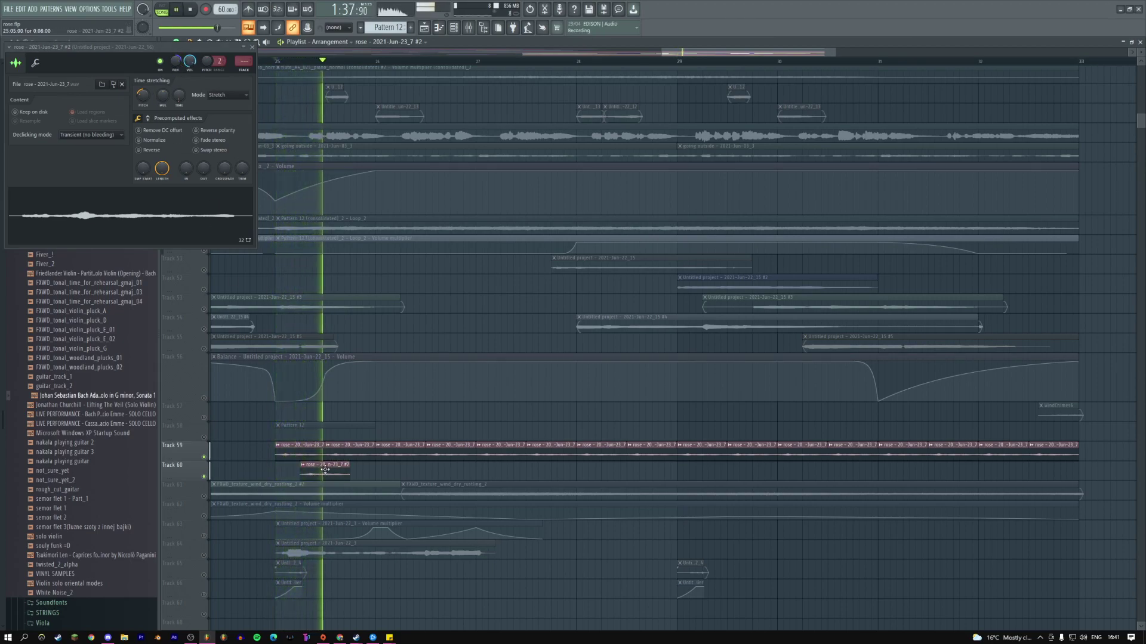
drag(323, 472, 418, 471)
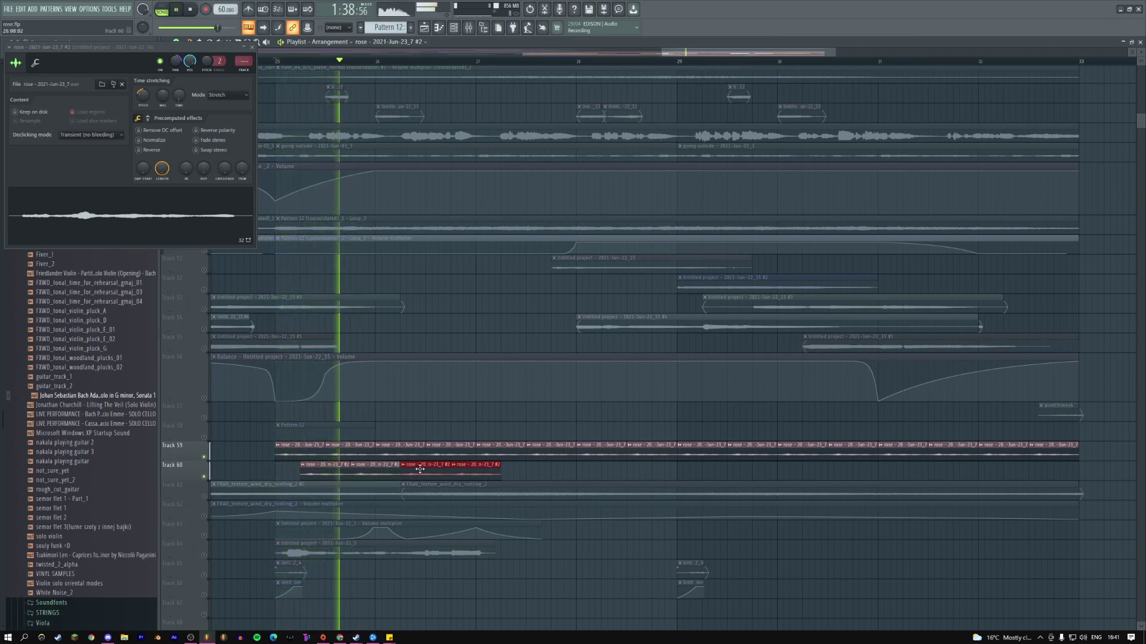
drag(523, 479, 306, 460)
key(ctrl+b)
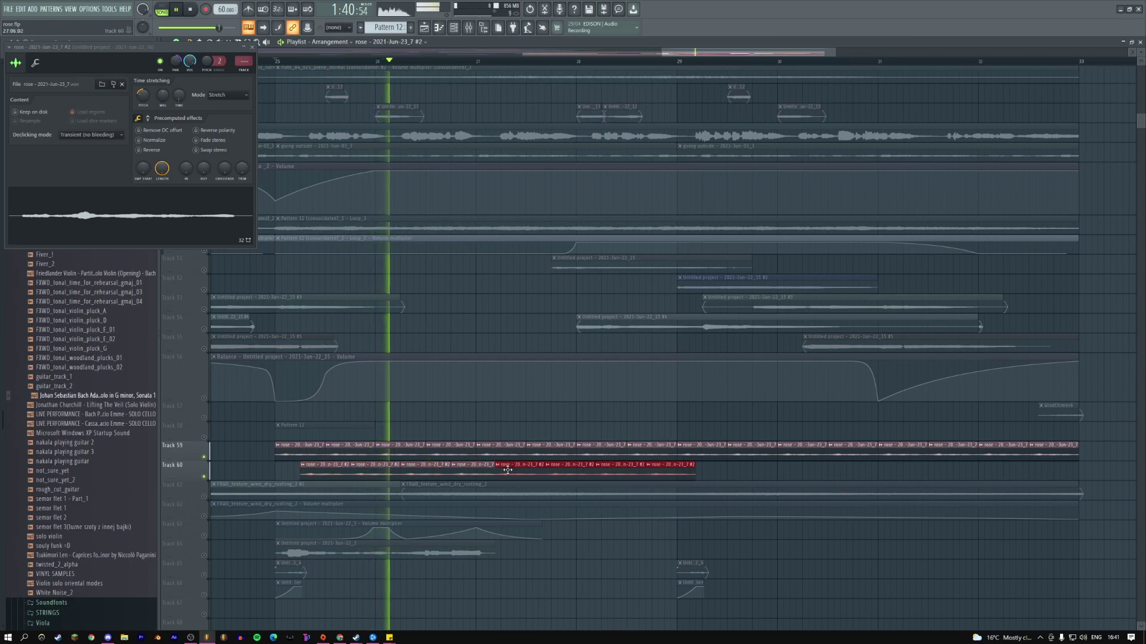
drag(707, 479, 315, 463)
drag(321, 471, 707, 470)
- Cut the overhanging Track 60 clip at bar 33 and move the leftover piece to bar 25
right_click(1109, 467)
click(1072, 508)
click(1083, 469)
right_click(1106, 437)
click(1087, 444)
drag(1091, 462, 290, 469)
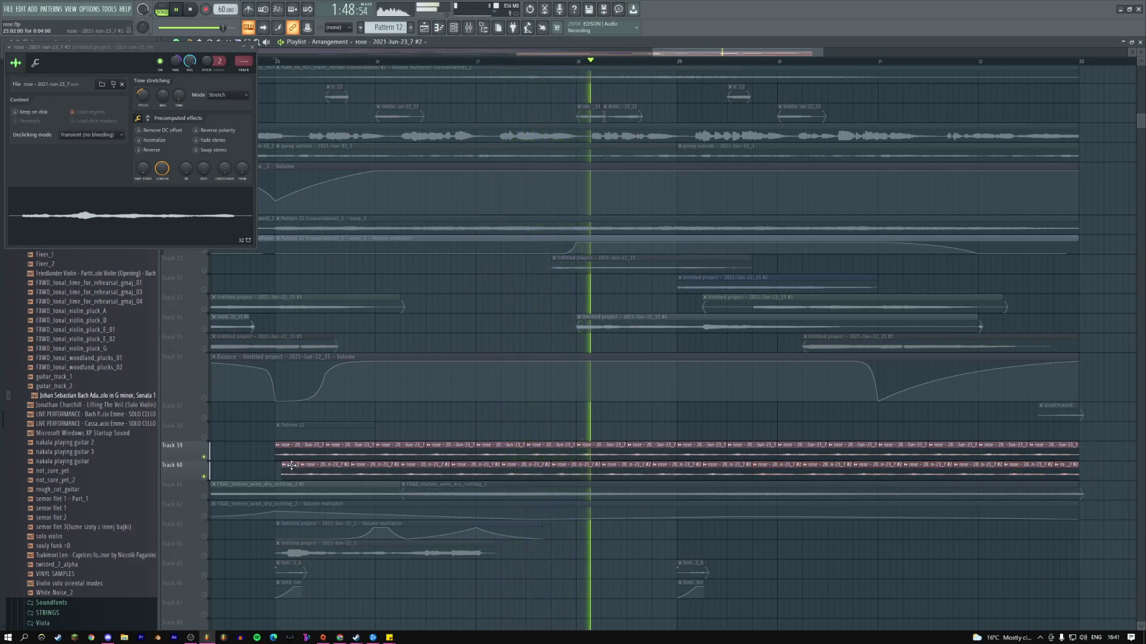
click(298, 451)
click(299, 448)
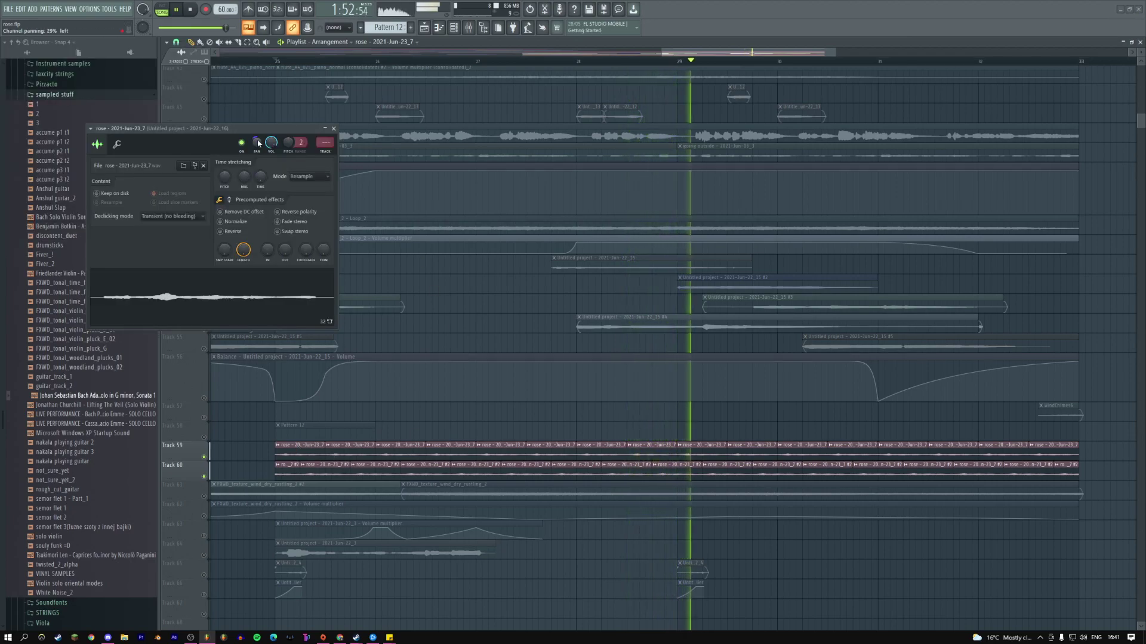
click(333, 128)
- Un-solo Track 59 and replay the full arrangement from bar 25 with both rose layers
key(space)
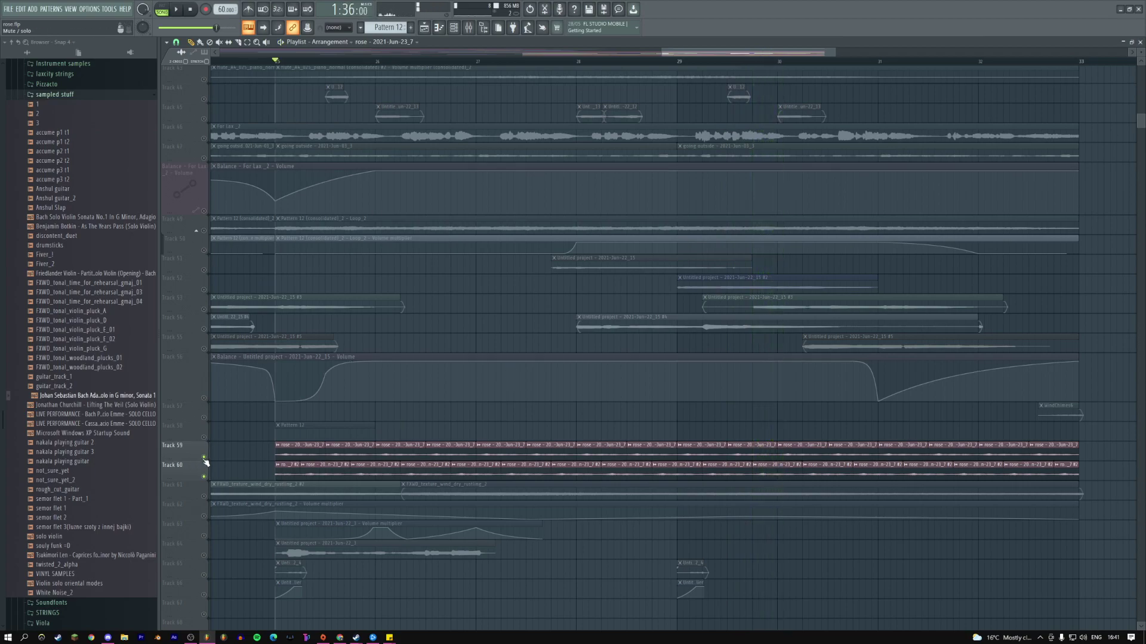
right_click(204, 457)
right_click(205, 457)
key(space)
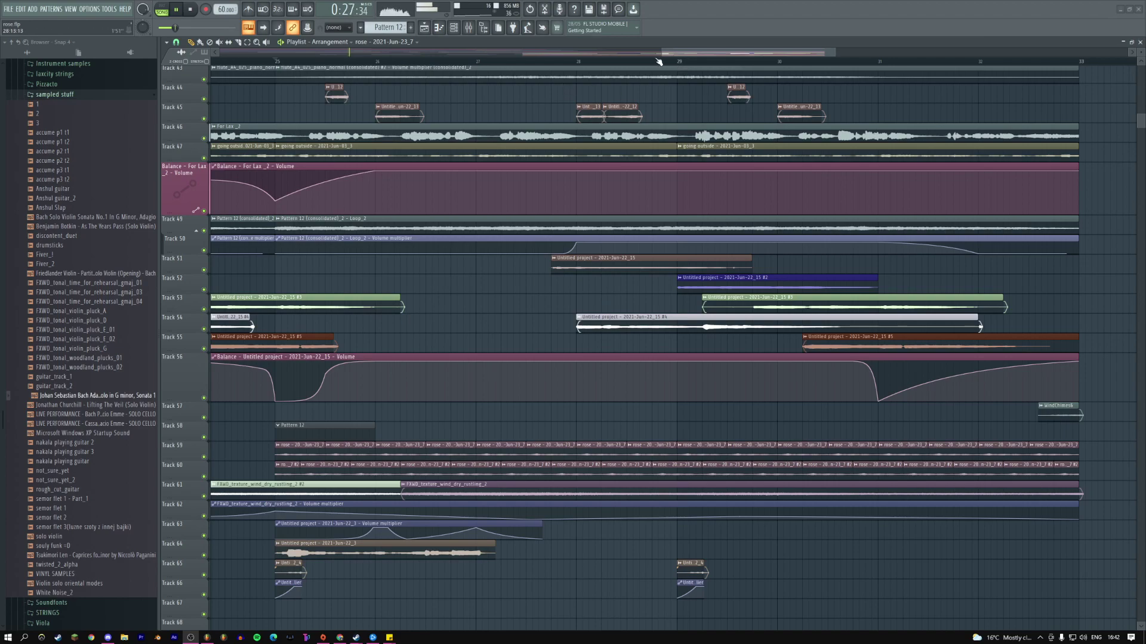
- Insert an empty Track 61 and audition Tracks 59 and 60 together from bar 25
drag(661, 52, 569, 52)
click(576, 61)
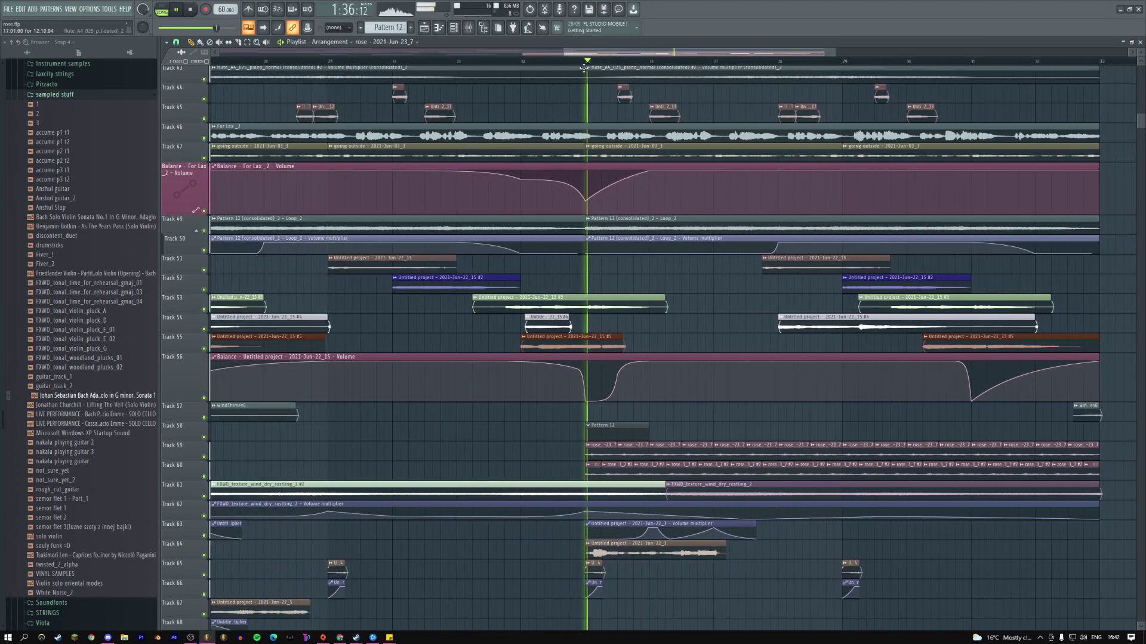
right_click(177, 485)
click(206, 555)
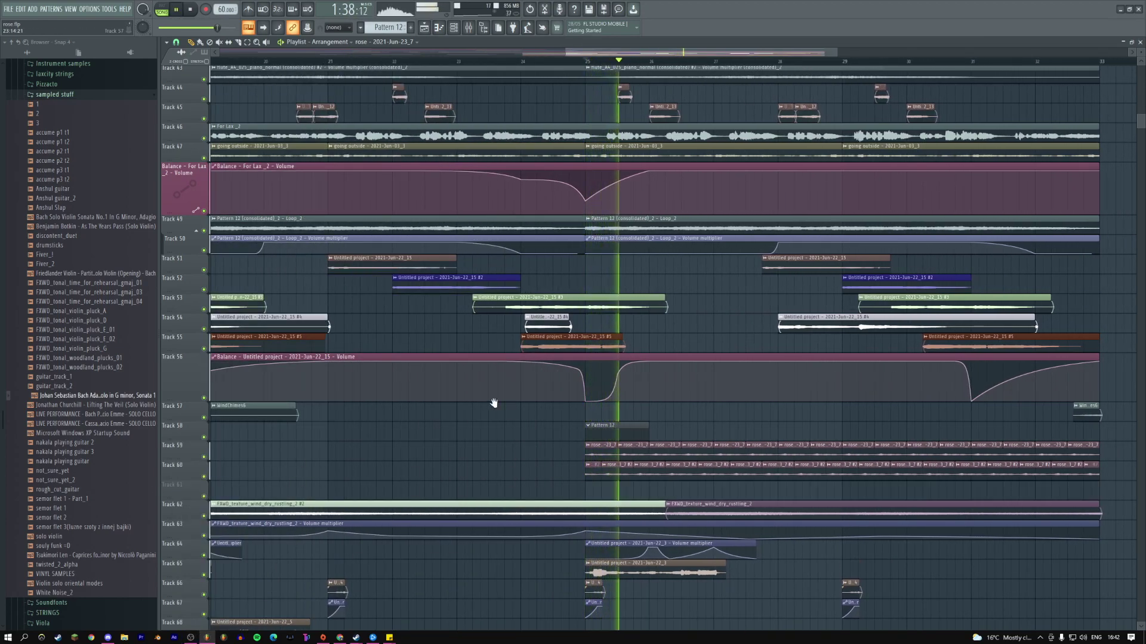
drag(503, 406, 324, 343)
right_click(204, 415)
click(204, 394)
key(space)
key(space)
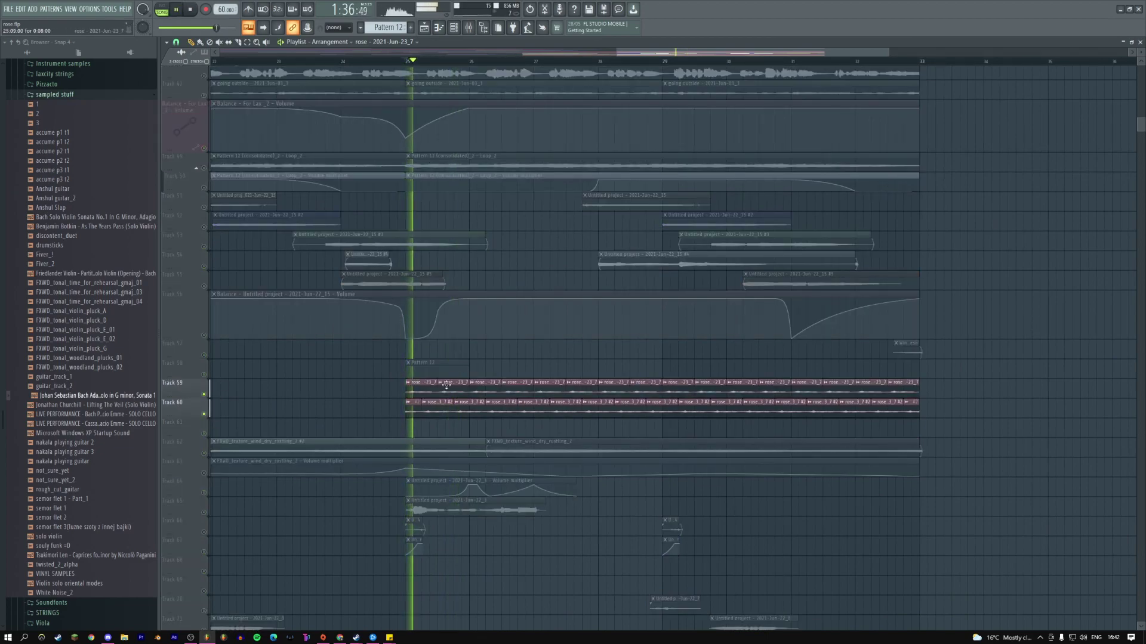
- Route the rose channel to mixer insert 33 with Ctrl+L
double_click(416, 391)
key(ctrl+l)
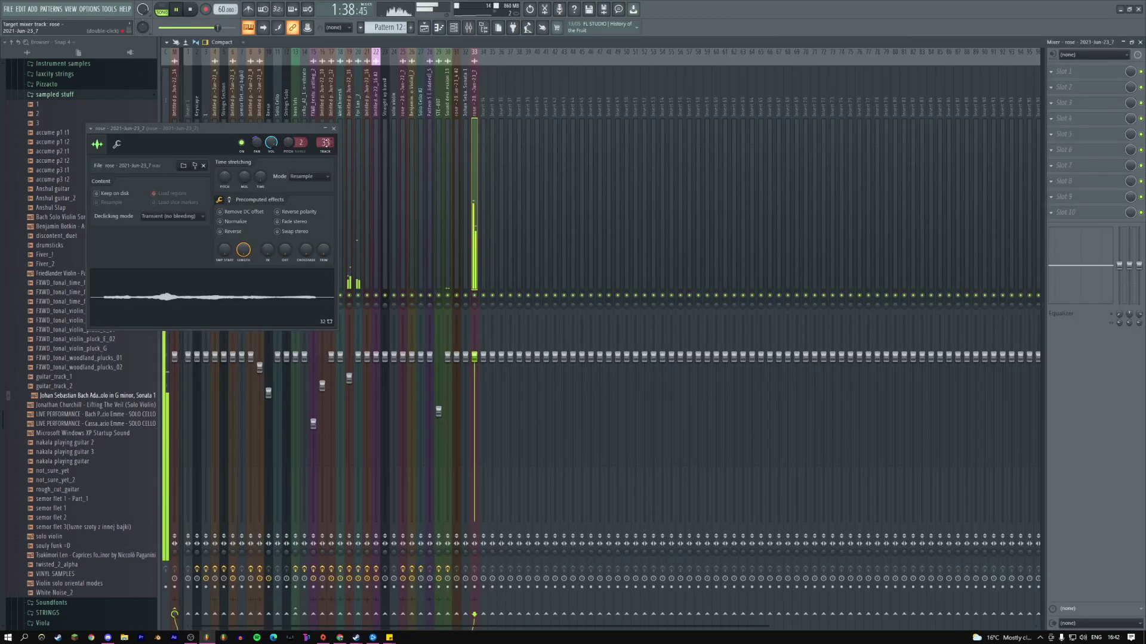
click(334, 129)
click(424, 28)
double_click(469, 411)
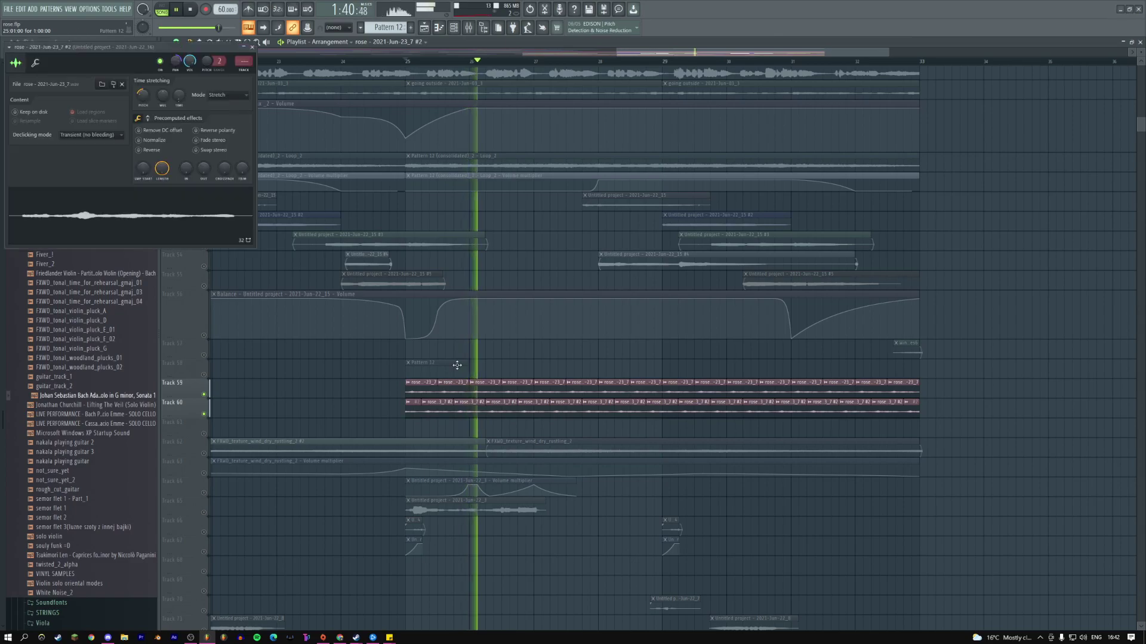
click(252, 47)
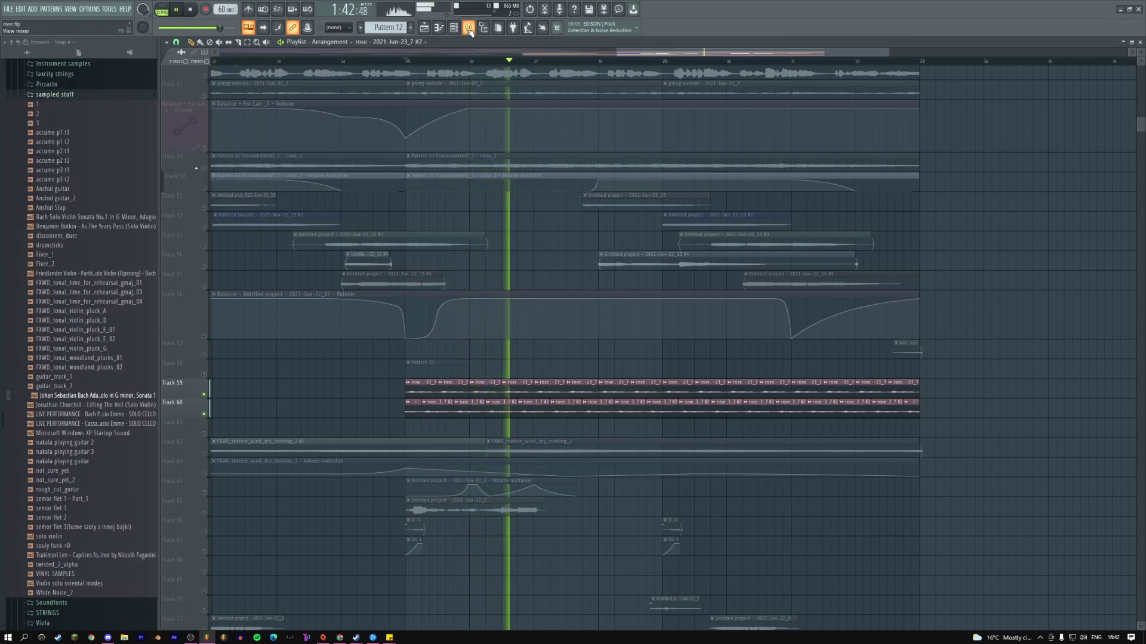
- Load Fruity parametric EQ 2 into slot 3 of mixer insert 33
key(F9)
click(1073, 107)
click(931, 610)
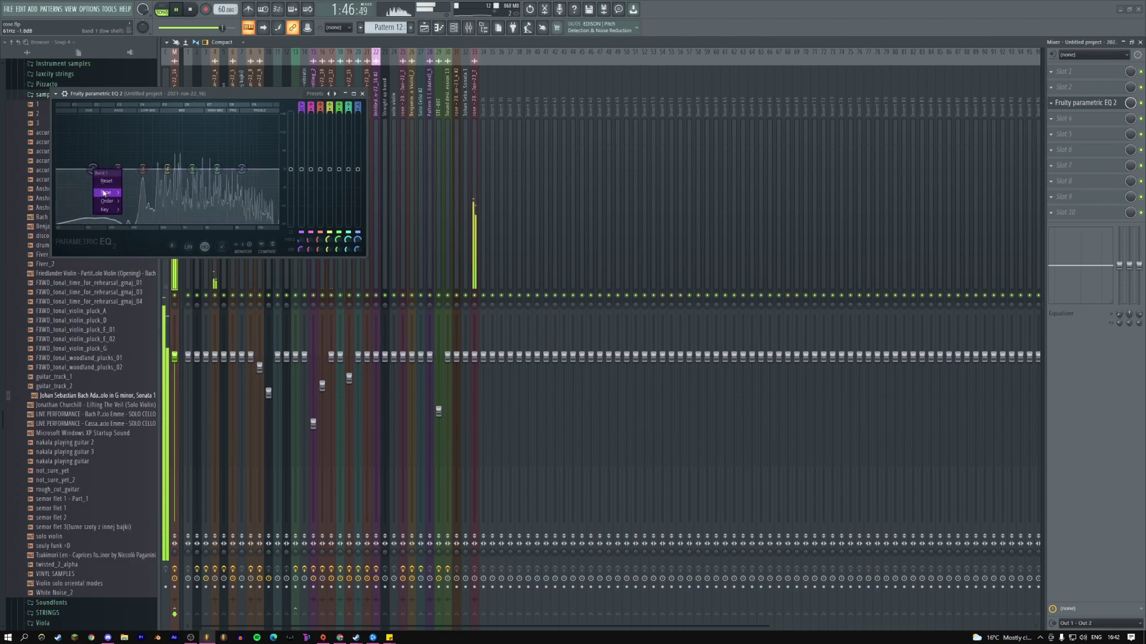
- Make EQ band 1 a steep low cut and shape the curve, then switch to Discord
click(135, 201)
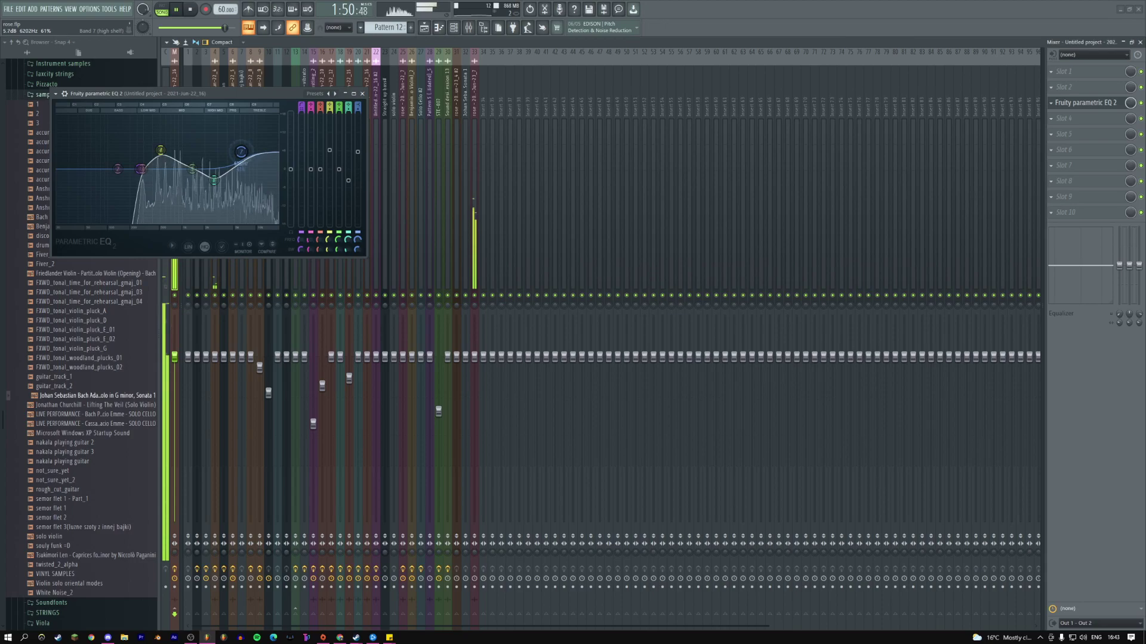
click(1071, 130)
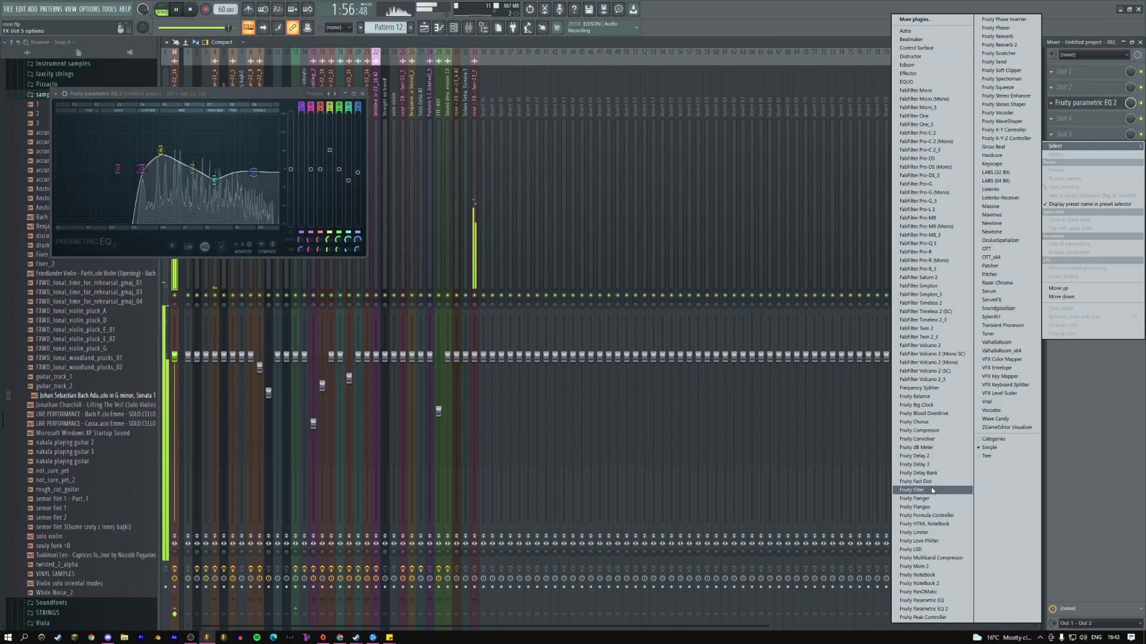
click(362, 94)
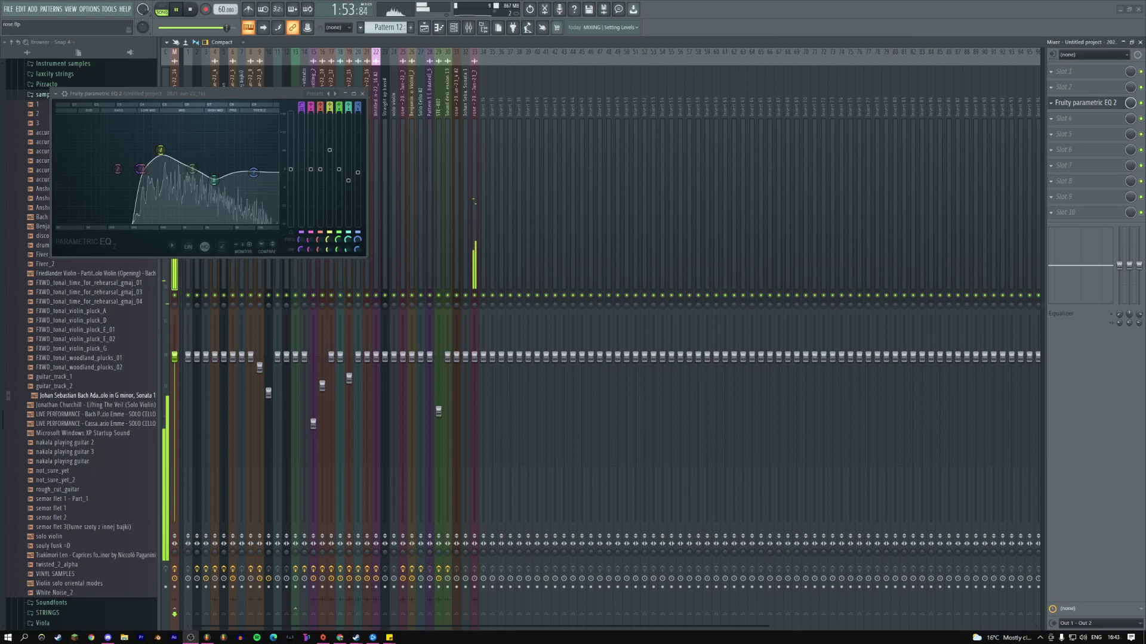
click(107, 638)
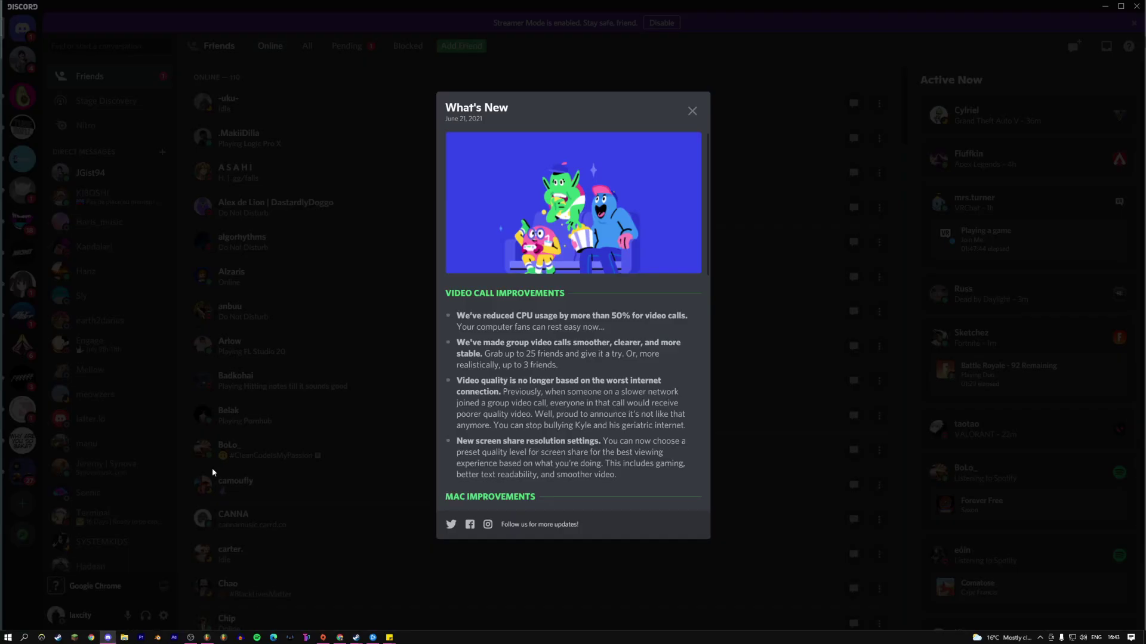
click(384, 309)
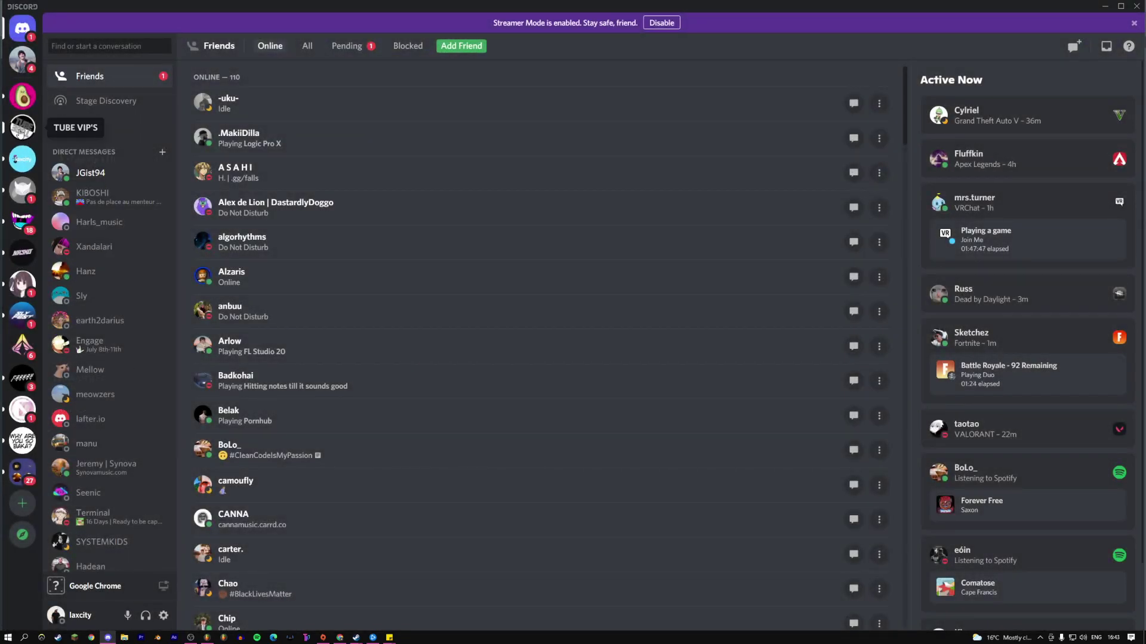
click(23, 161)
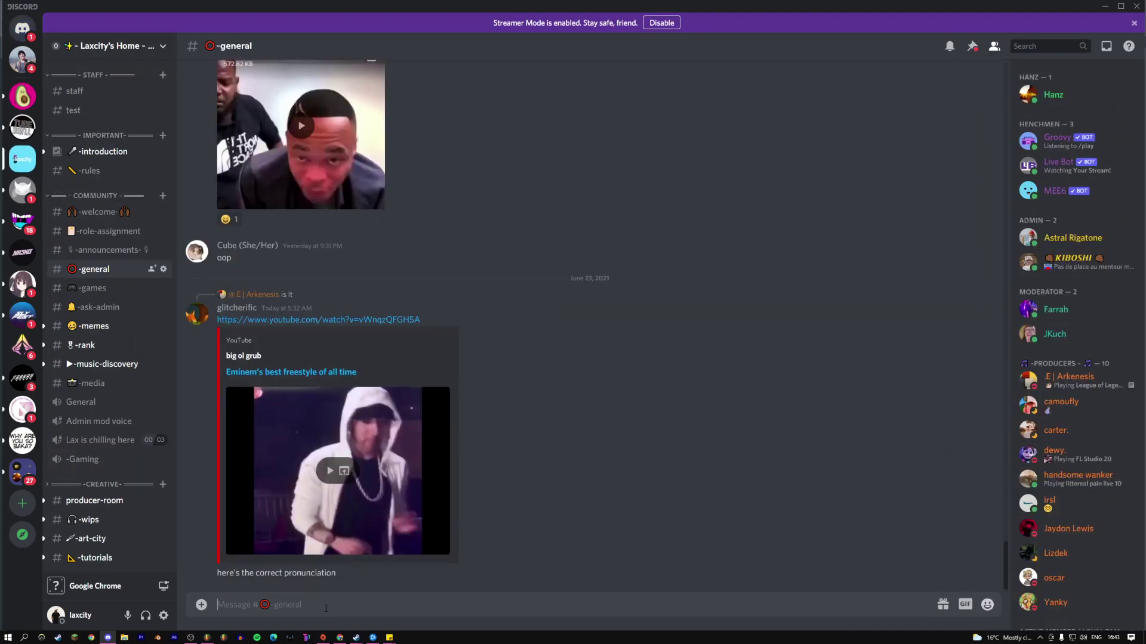
text(@every)
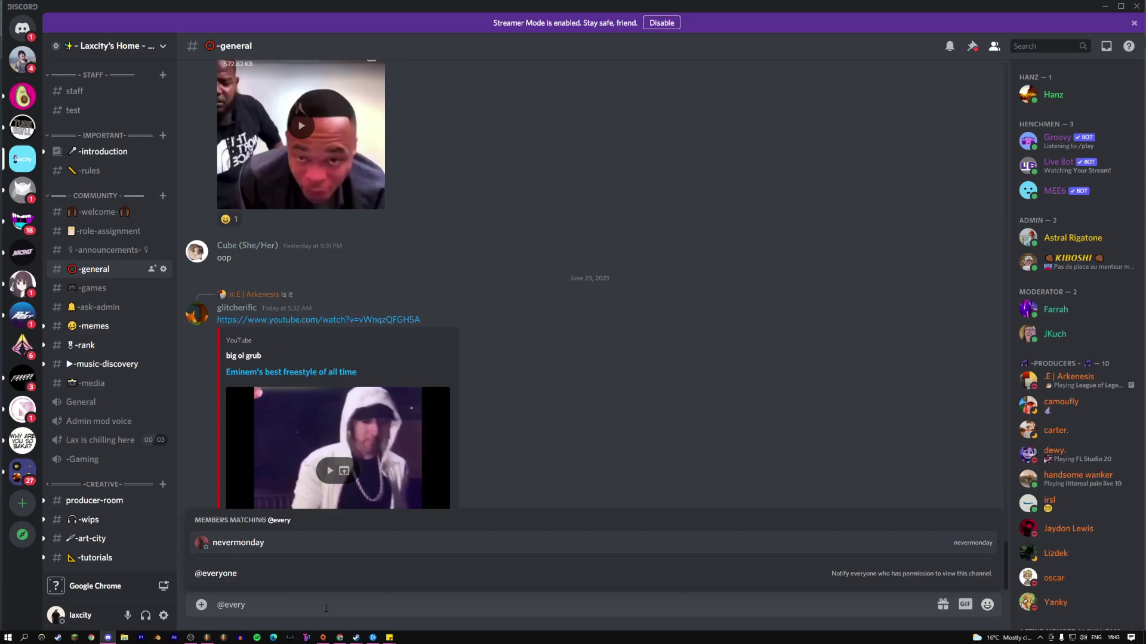
click(299, 571)
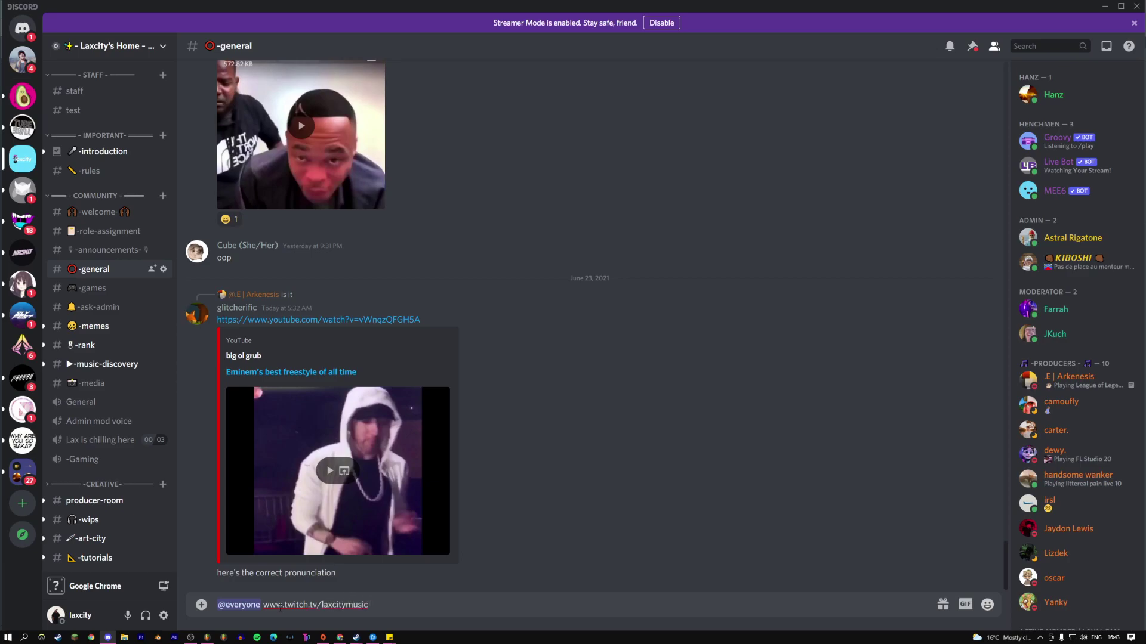
key(Return)
click(363, 533)
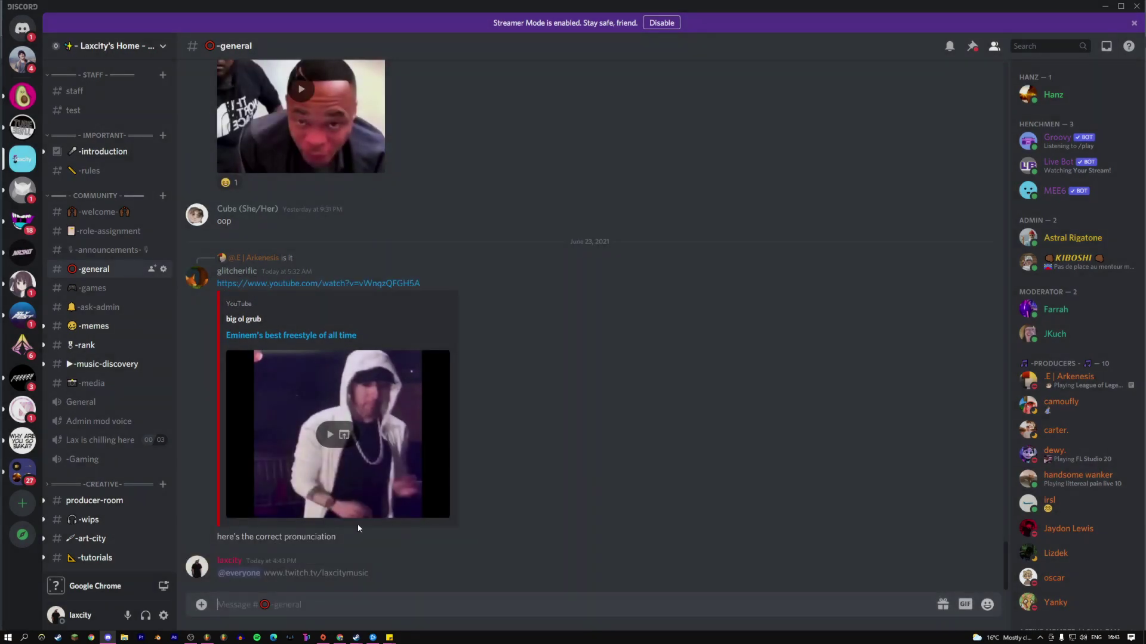
key(alt+Tab)
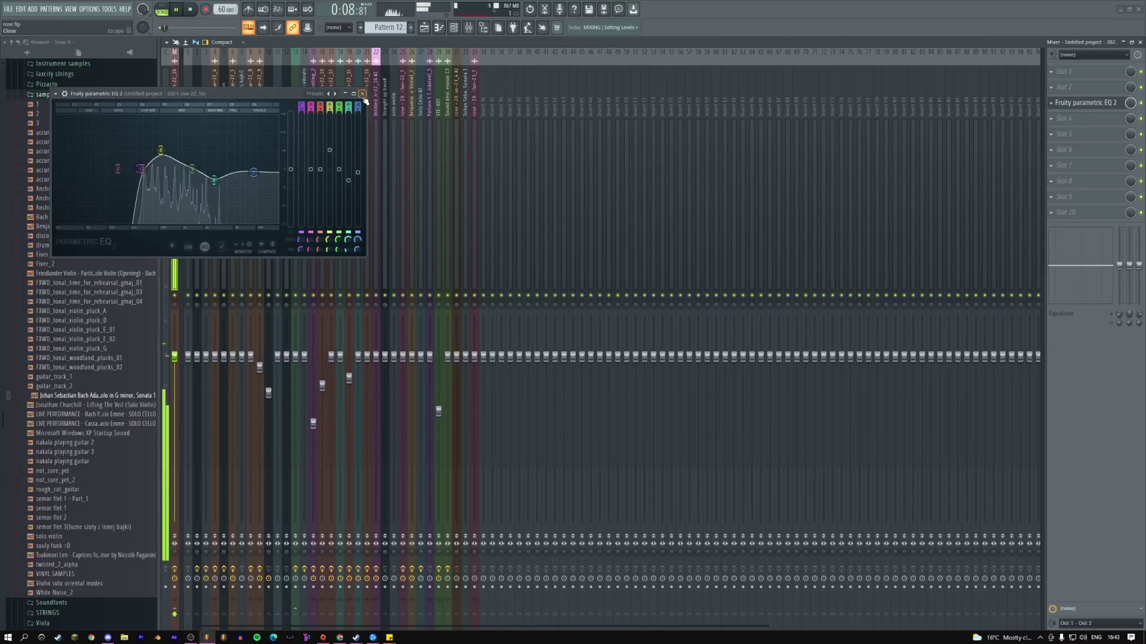
- Close the EQ, mute Track 59, release Track 60's solo, and replay from bar 25
click(363, 93)
click(424, 28)
key(space)
key(space)
key(space)
key(space)
key(space)
right_click(204, 414)
ctrl+click(203, 414)
key(space)
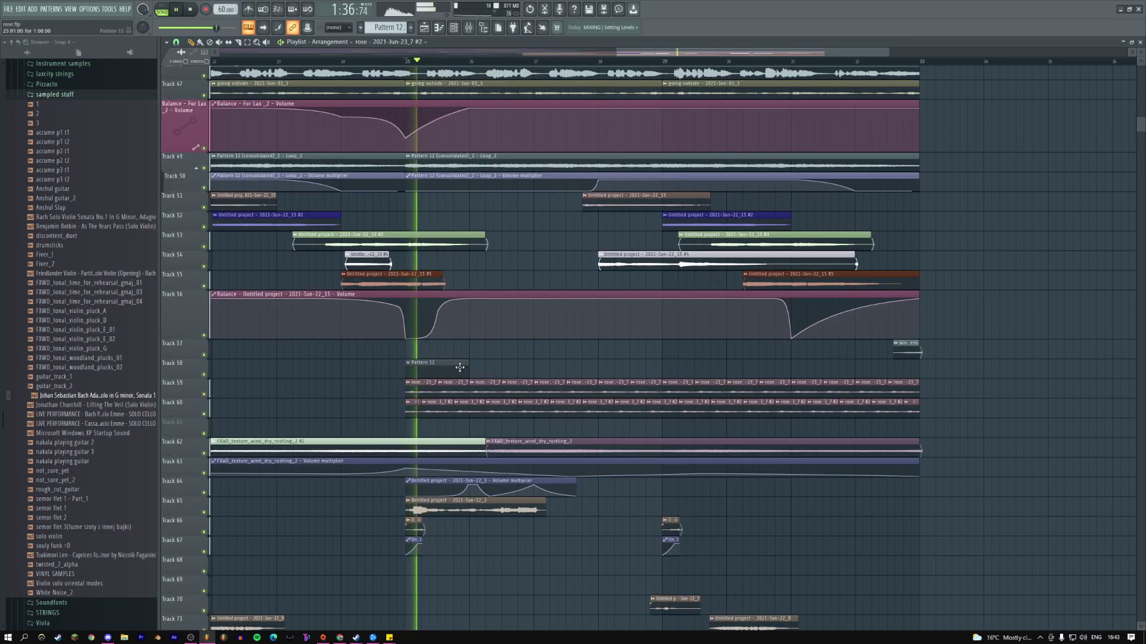
- Check the mixer and channel list while playing from bar 25, then return to the arrangement
click(468, 28)
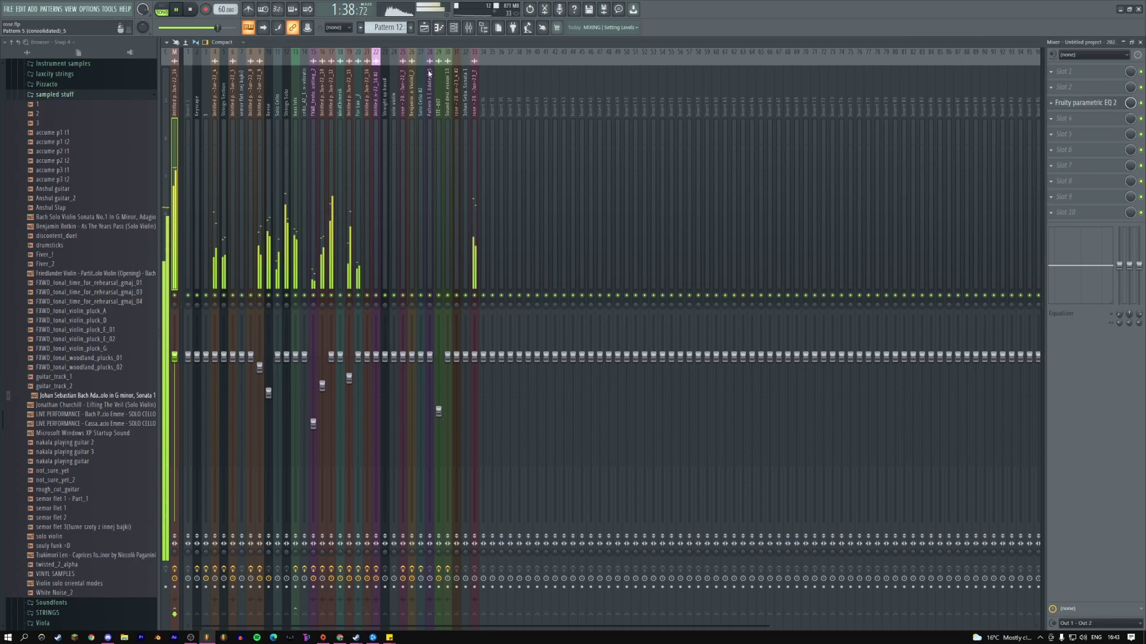
click(453, 27)
key(space)
key(space)
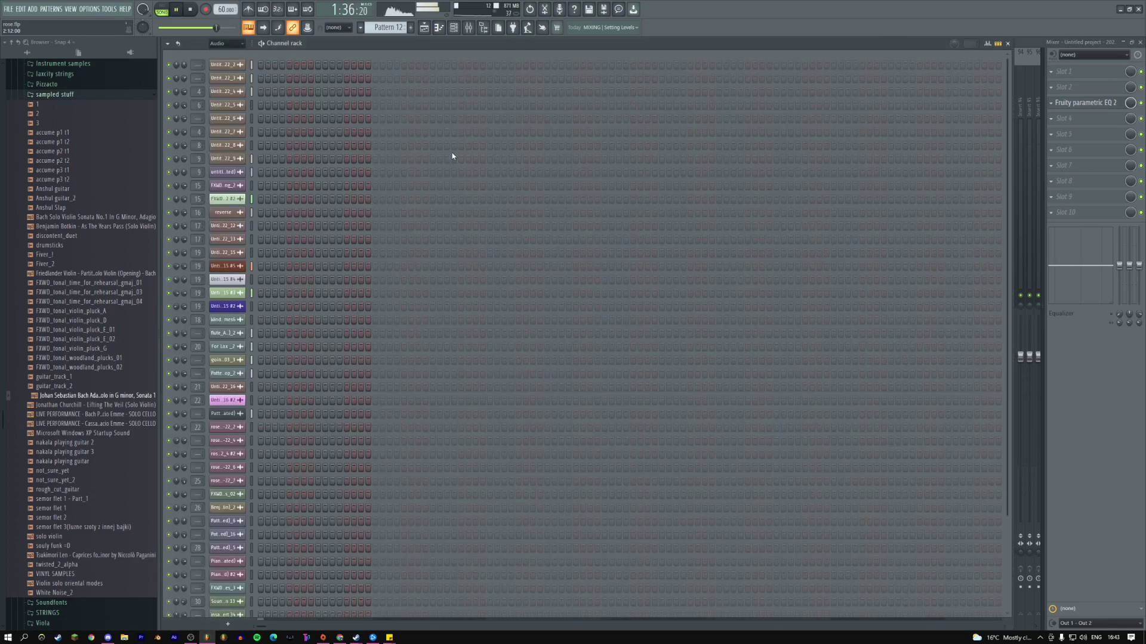
click(434, 30)
key(space)
- Audition Track 30 soloed, then release its solo and replay from bar 25
scroll(440, 175, up, 8)
scroll(440, 175, up, 2)
key(space)
key(space)
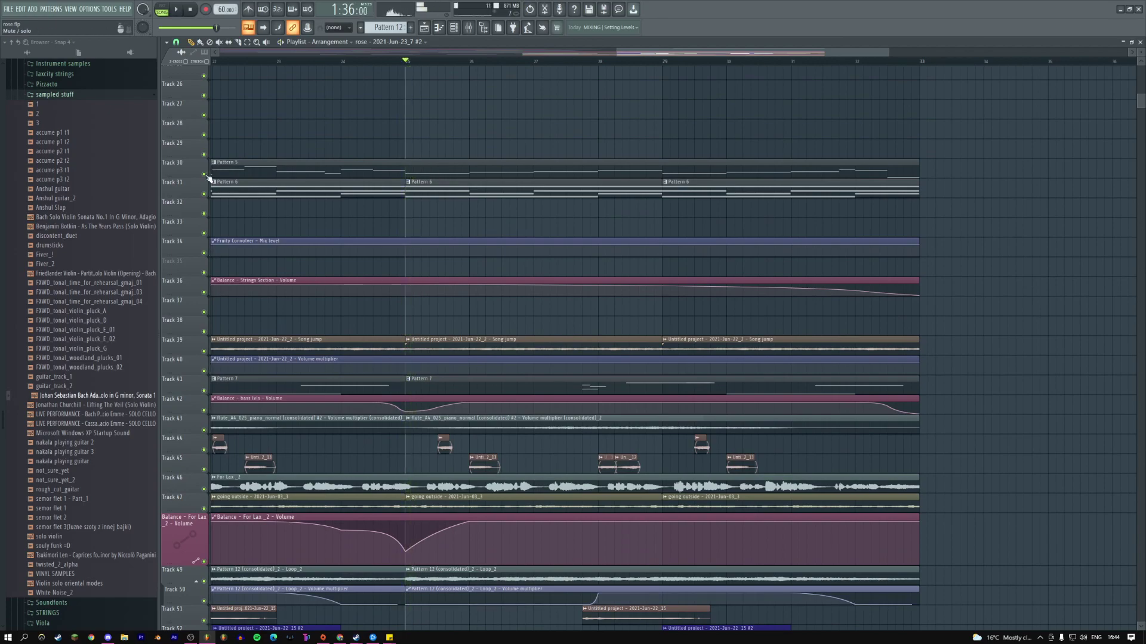
right_click(204, 174)
key(space)
key(space)
right_click(204, 175)
key(space)
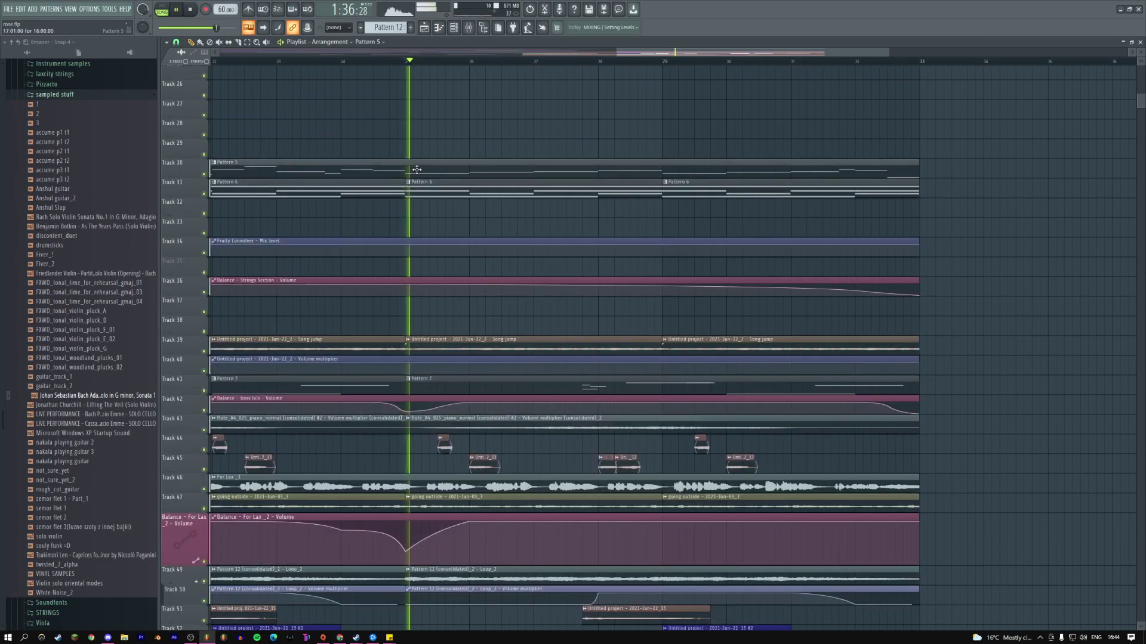
- Open Pattern 5 and the Reese channel's plugin, then bring up the mixer and play
double_click(417, 169)
click(454, 28)
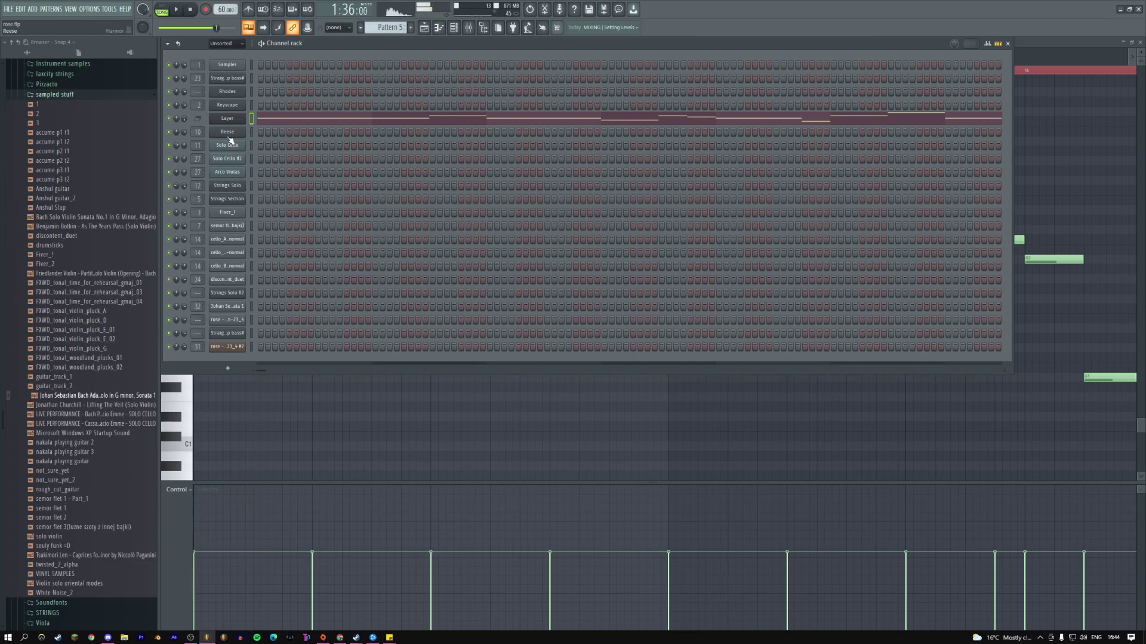
key(space)
click(227, 131)
key(F9)
key(space)
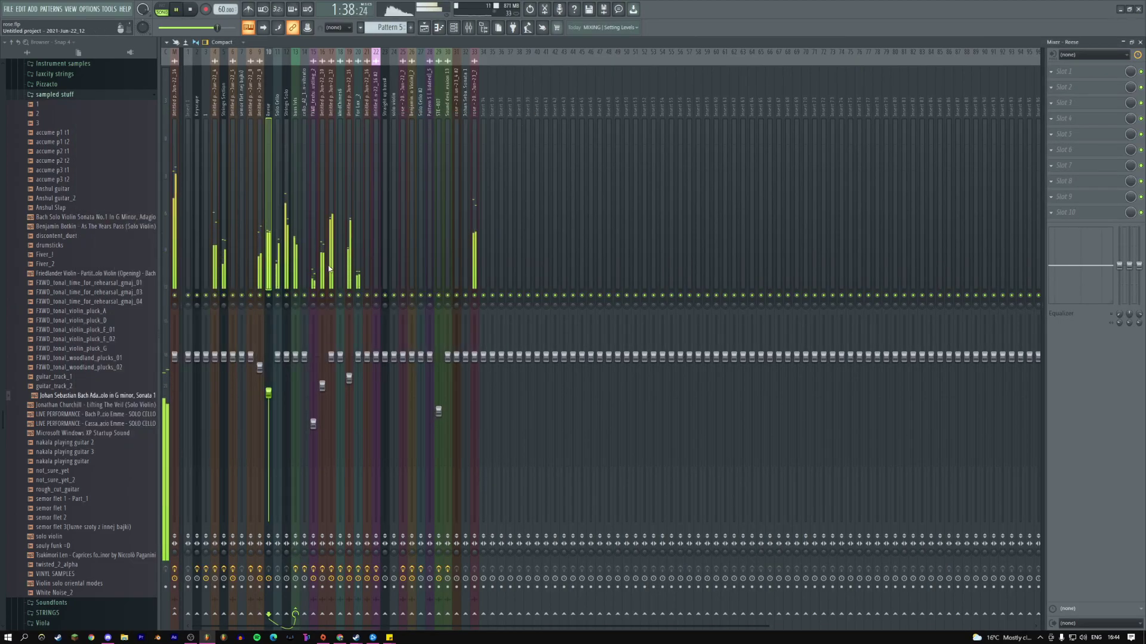
- Back in the arrangement playlist, play the song from bar 17
key(F5)
key(space)
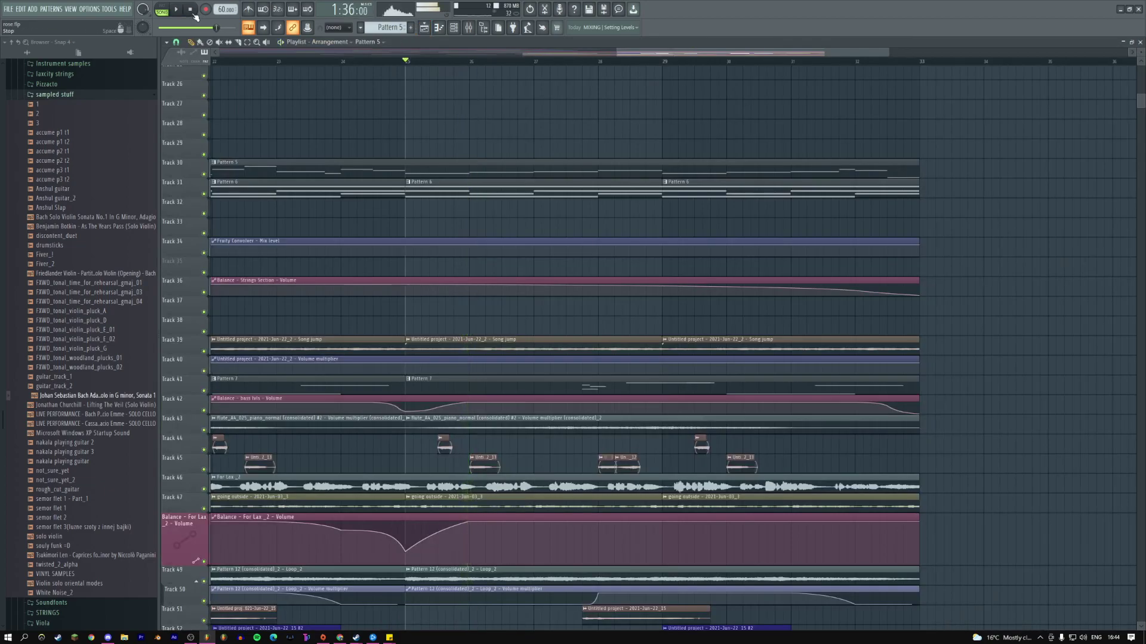
click(261, 61)
key(space)
drag(289, 113, 607, 113)
key(space)
click(286, 62)
key(space)
- Save the master insert's Fruity parametric EQ 2 settings as a preset
key(F9)
click(175, 103)
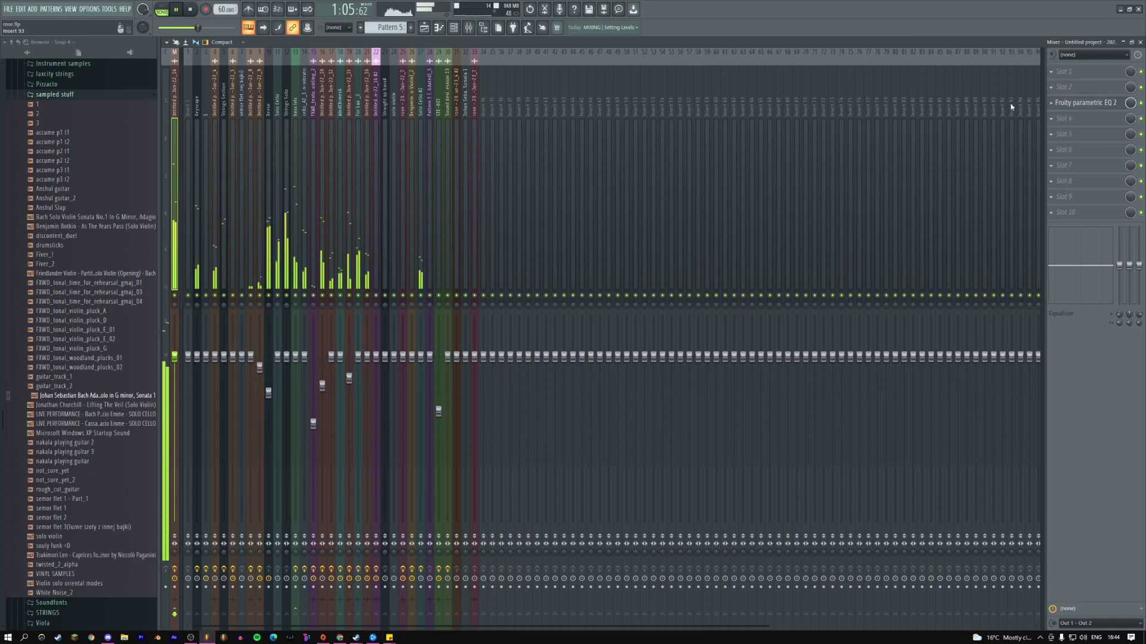
click(1051, 103)
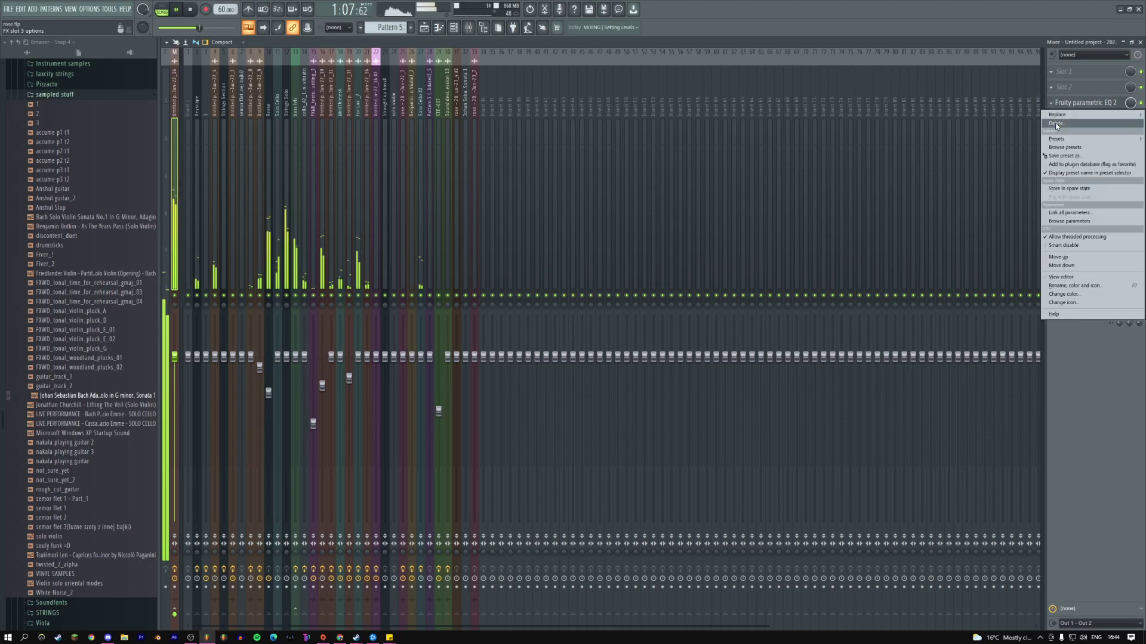
drag(1045, 156, 477, 113)
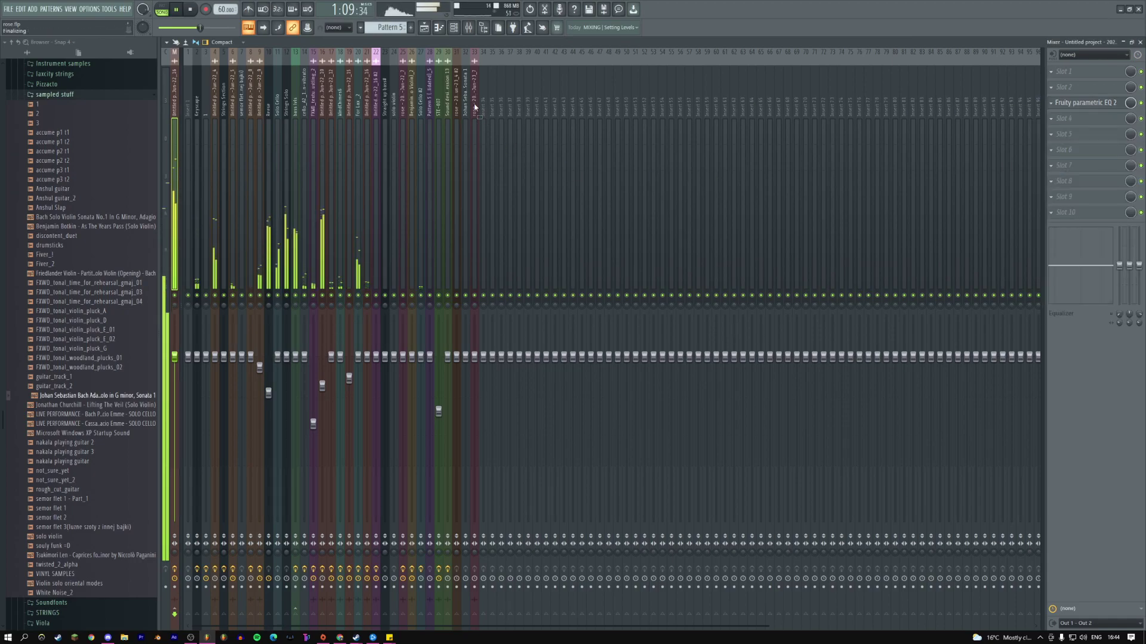
click(362, 94)
click(175, 98)
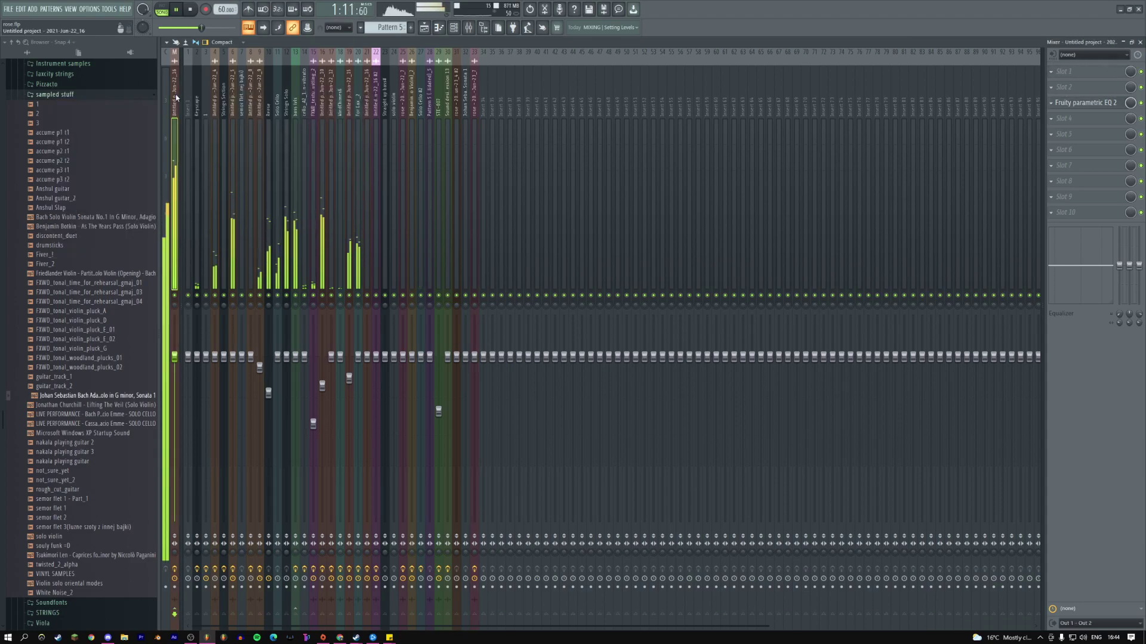
click(1050, 103)
click(1053, 123)
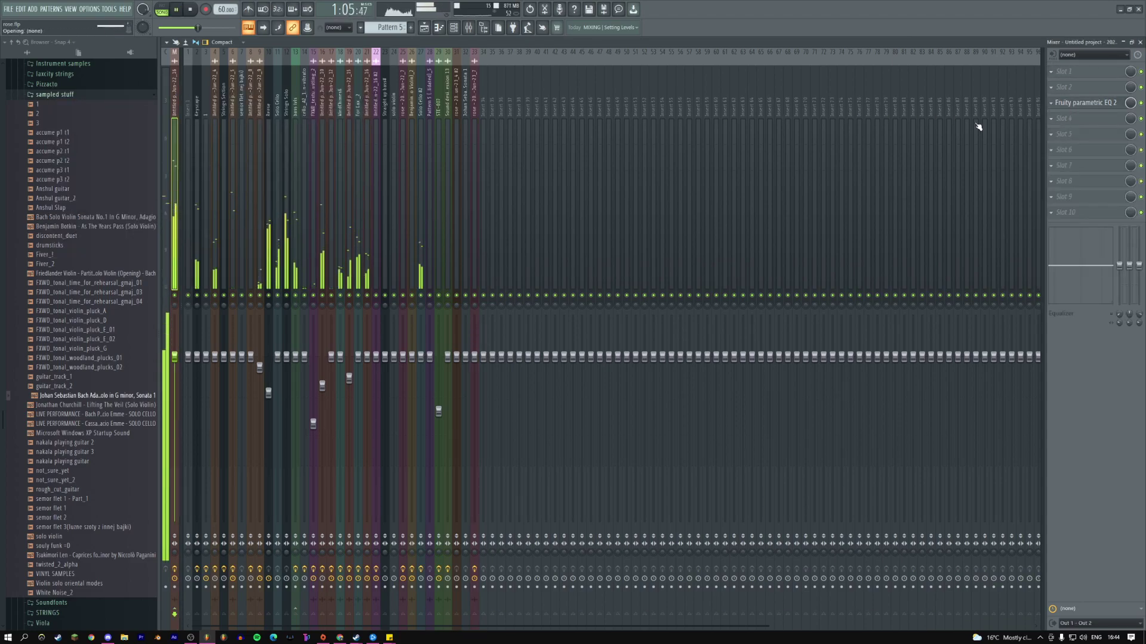
- Return to the arrangement playlist and scroll down to the rose clip on Track 59
click(424, 27)
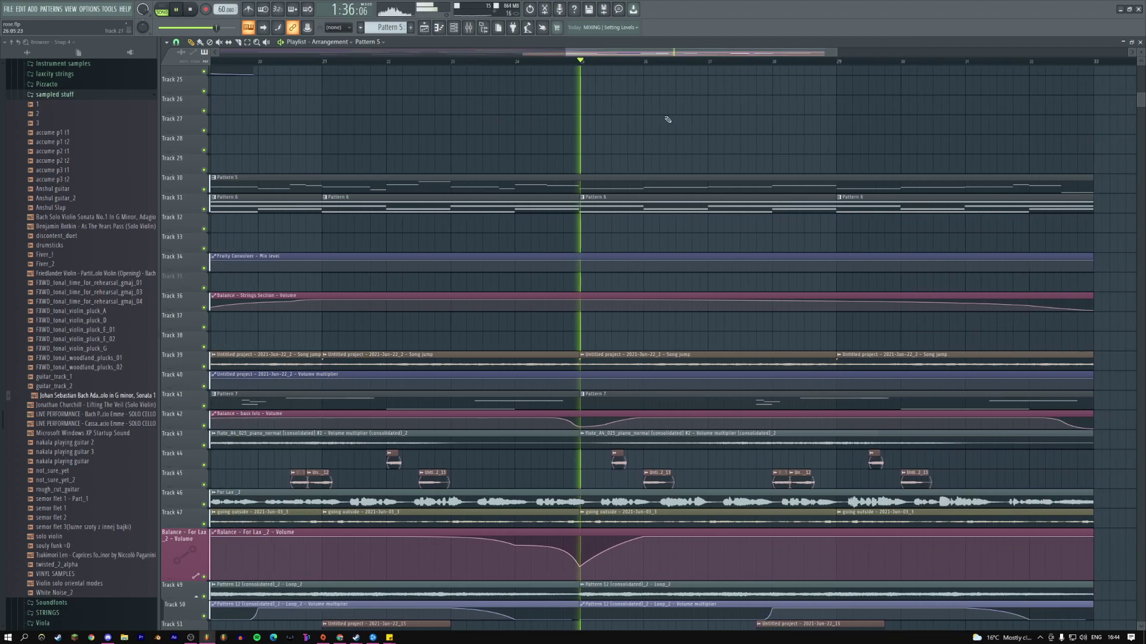
scroll(667, 120, right, 3)
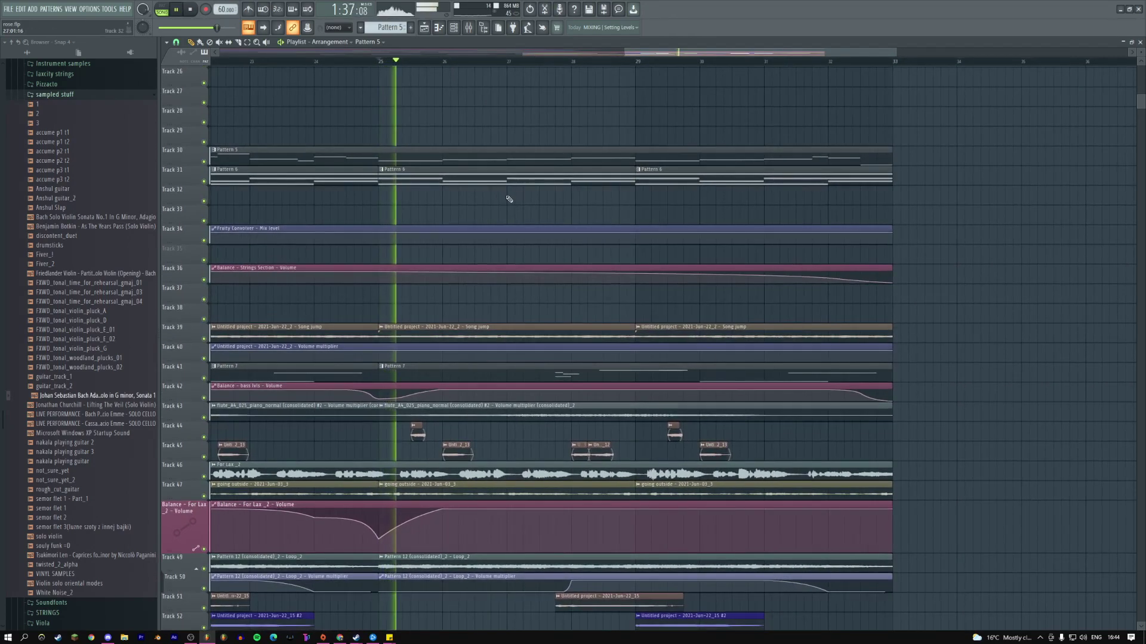
scroll(555, 173, down, 4)
scroll(555, 268, down, 8)
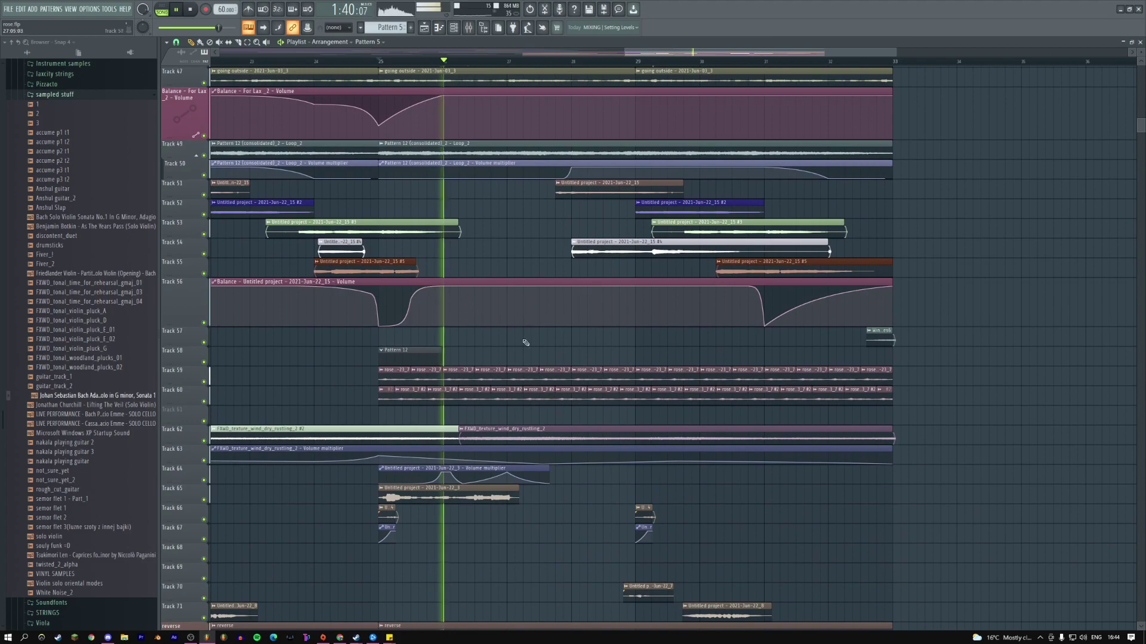
- Open the rose clip's sample settings, then its mixer insert 33 holding Fruity parametric EQ 2
double_click(465, 378)
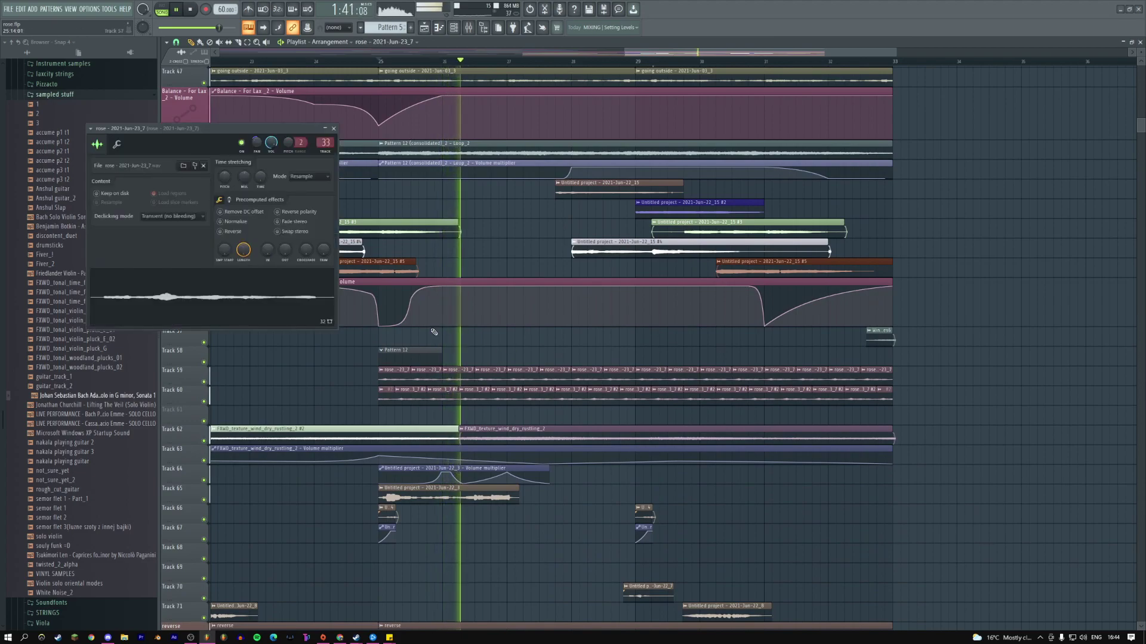
double_click(325, 143)
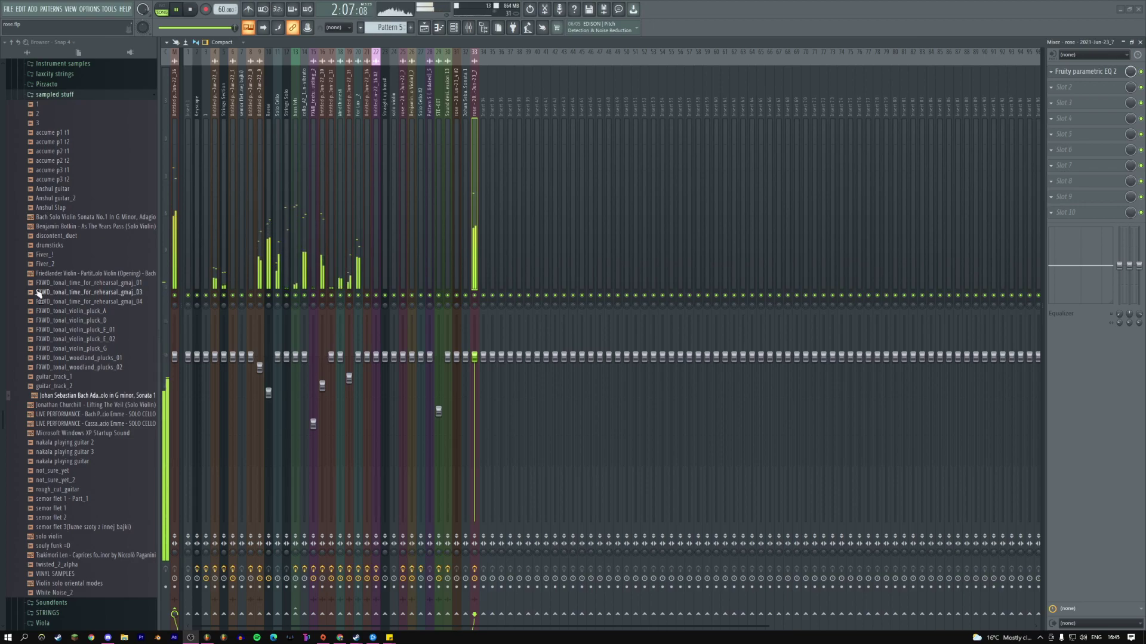
- Solo Tracks 59–60 and select bars 25–26 of the arrangement
click(425, 26)
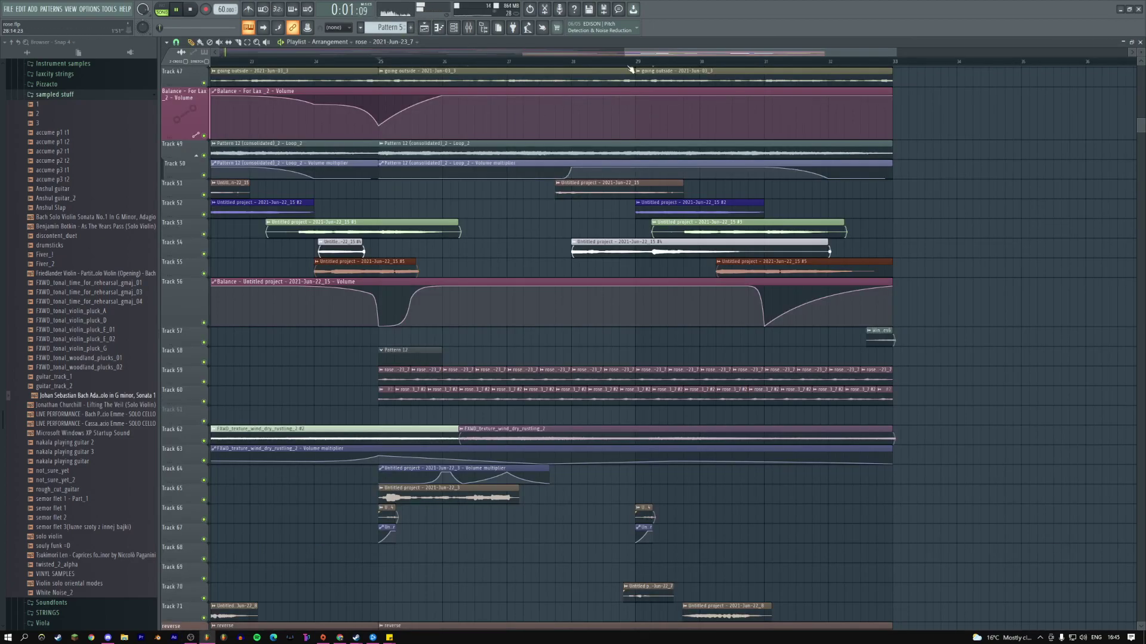
drag(628, 57, 477, 66)
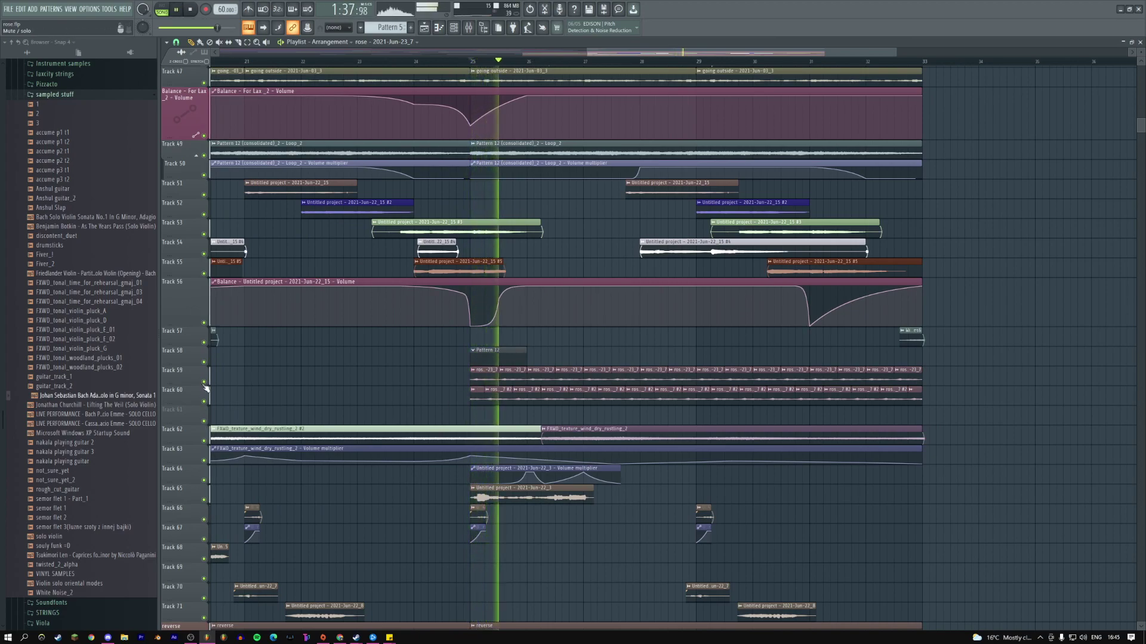
key(space)
right_click(204, 402)
drag(477, 64, 527, 62)
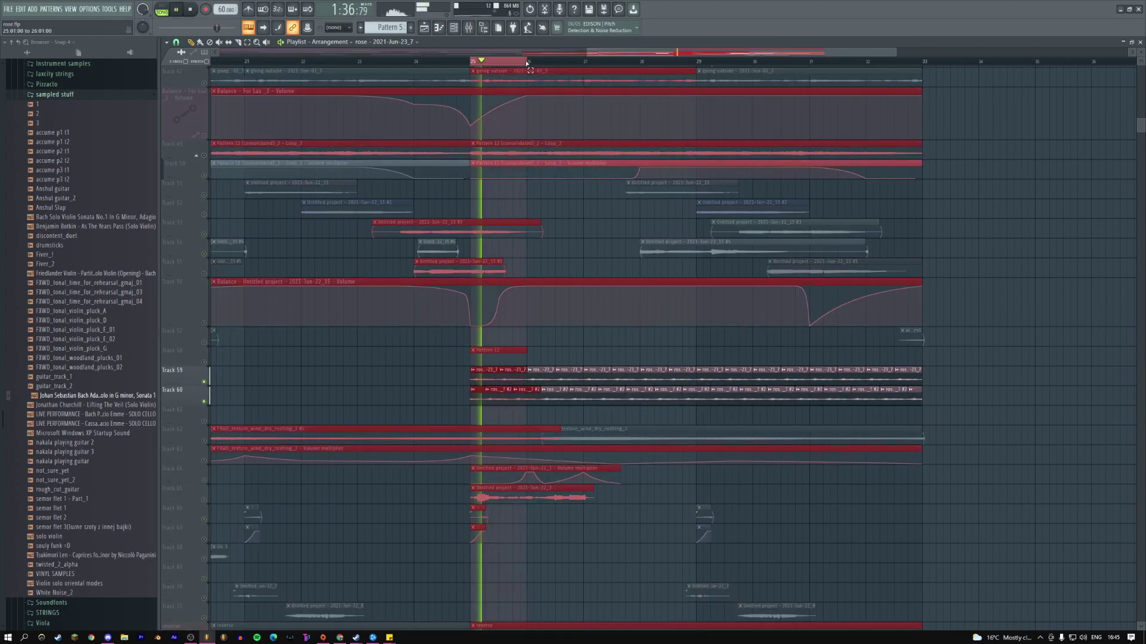
- Record the selection into Edison on insert 33 and drag the sample into the playlist
click(484, 28)
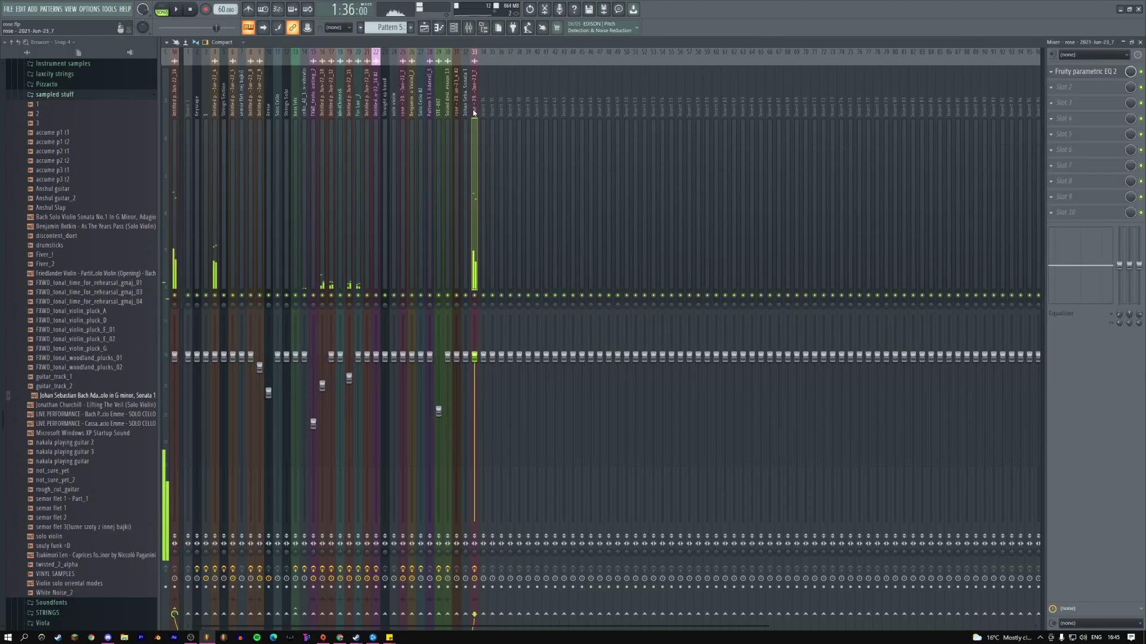
click(176, 9)
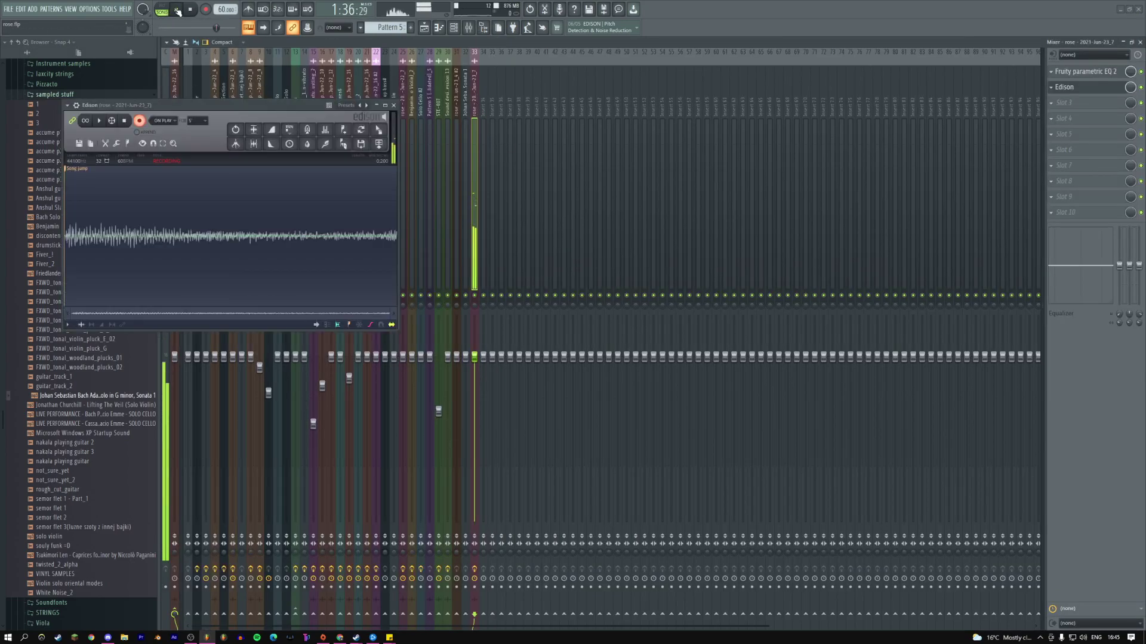
drag(254, 106, 444, 112)
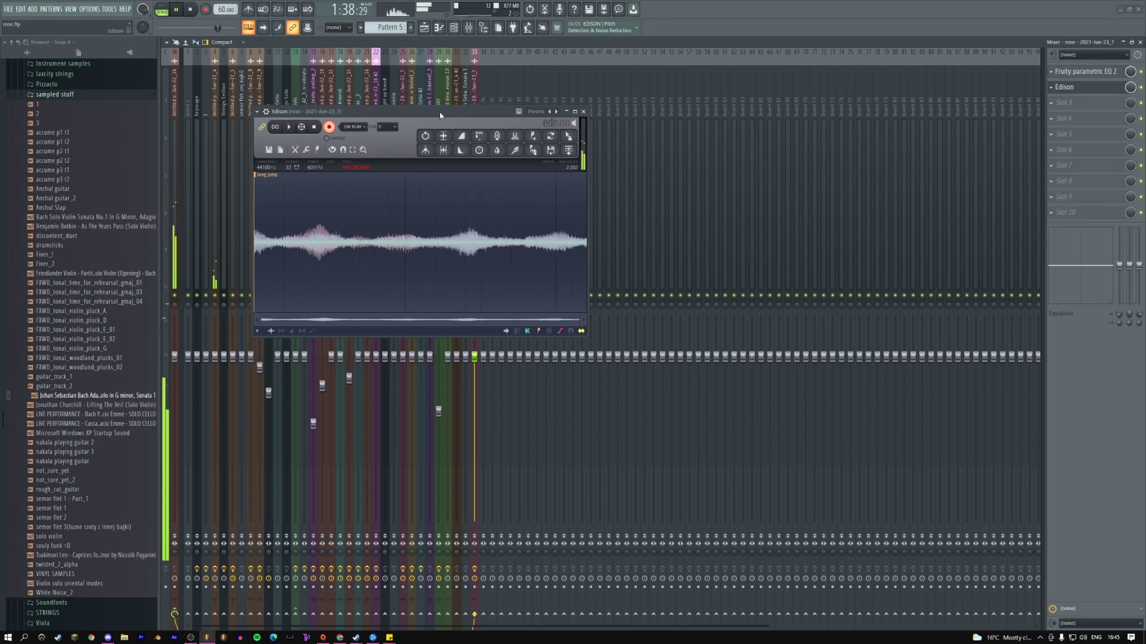
click(315, 126)
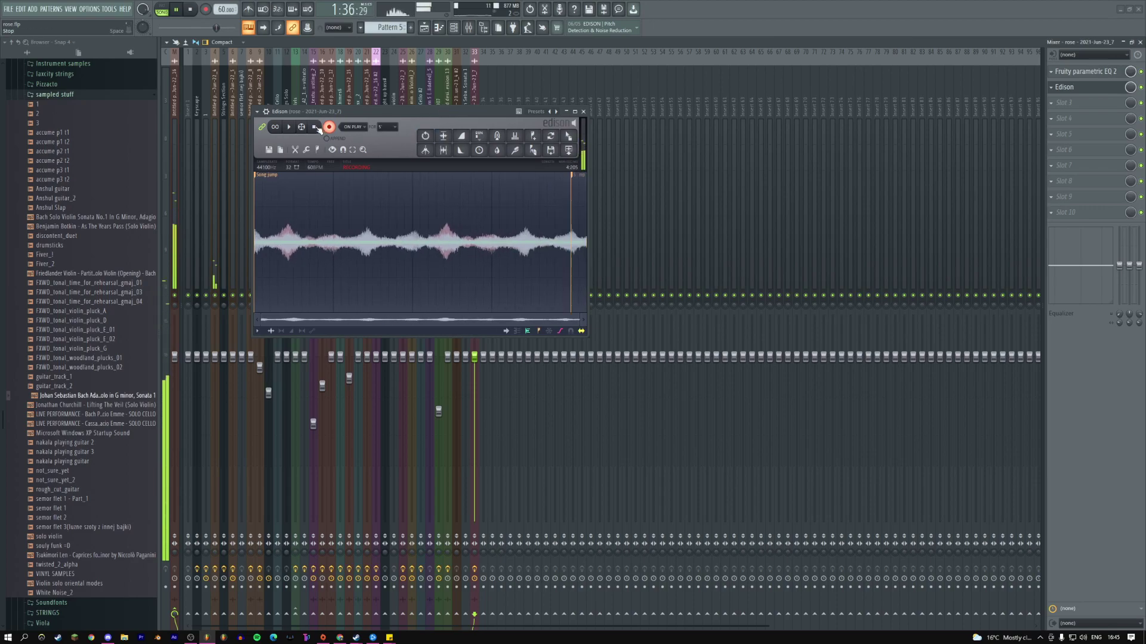
right_click(258, 176)
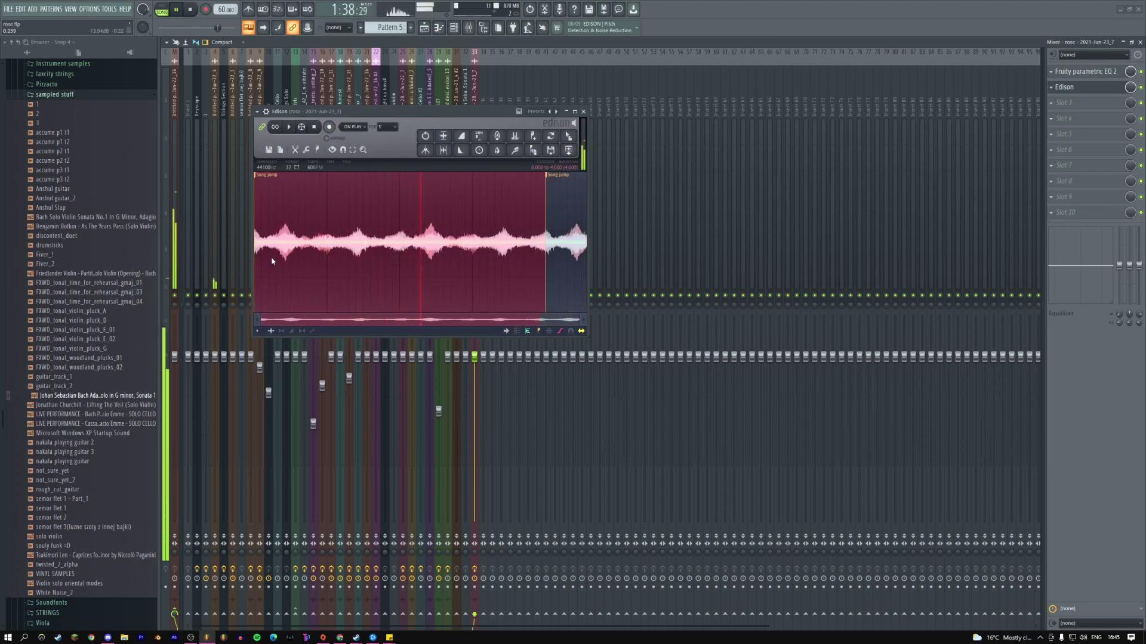
click(271, 261)
drag(568, 136, 294, 356)
click(631, 447)
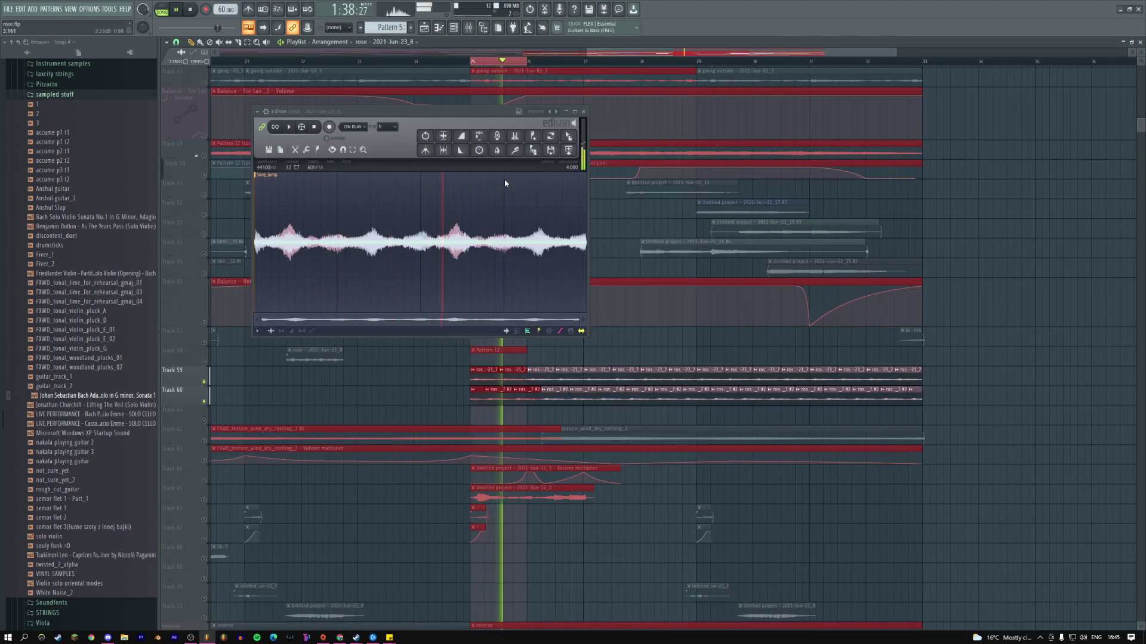
click(584, 112)
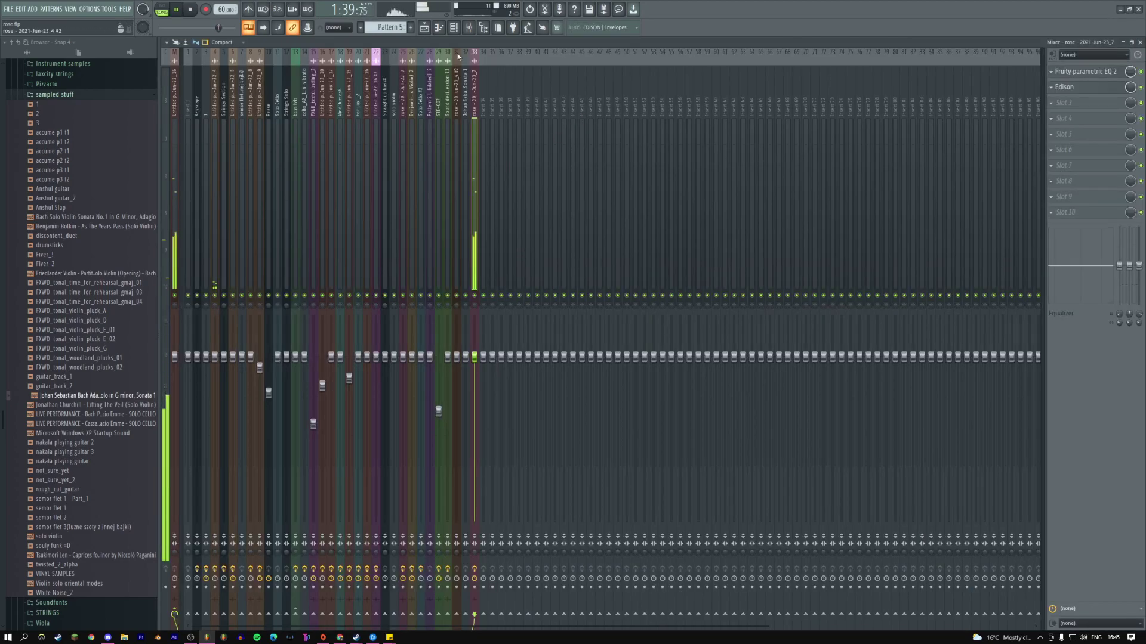
- Unsolo all tracks and move the rose - 2021-Jun-23_8 clip to bar 1 of Track 58
click(424, 28)
key(ctrl+d)
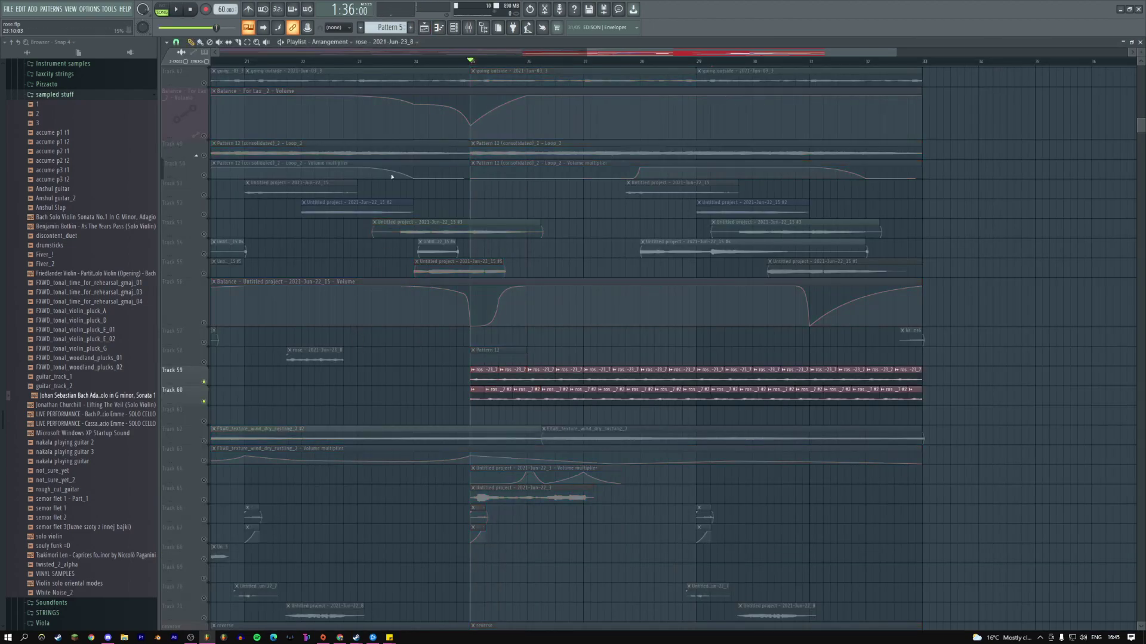
right_click(207, 323)
right_click(206, 322)
drag(306, 359, 93, 360)
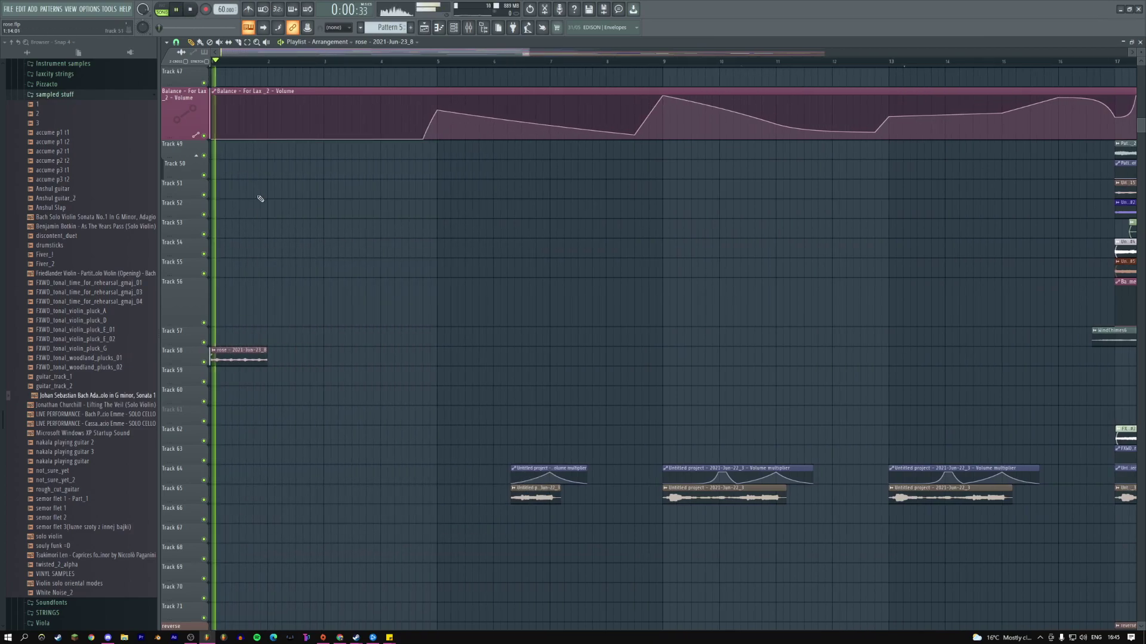
double_click(237, 351)
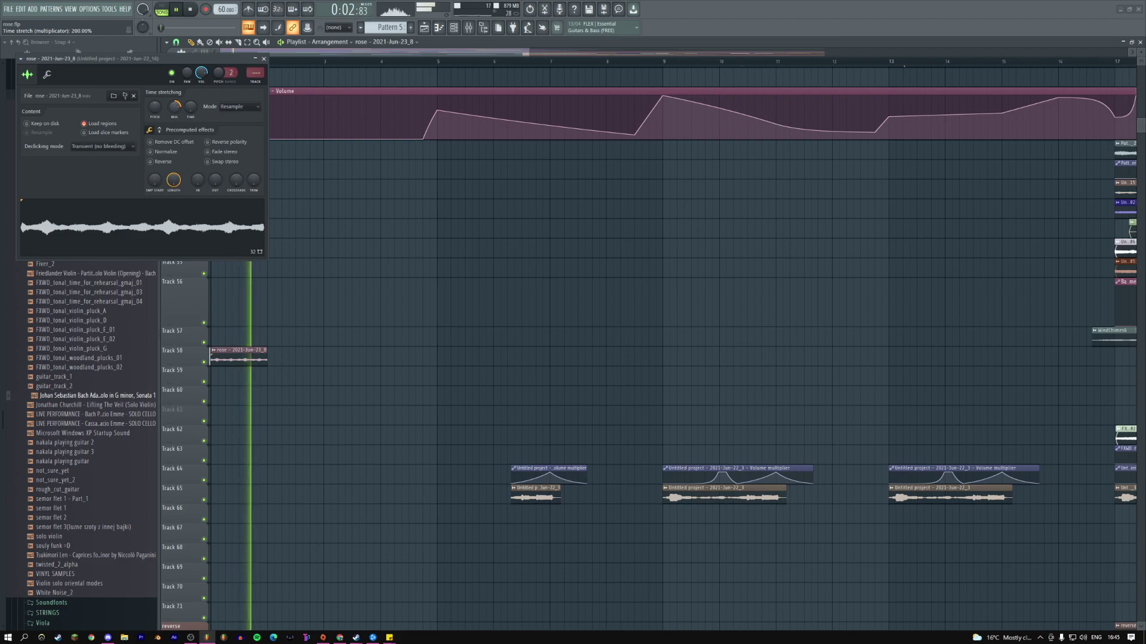
click(264, 58)
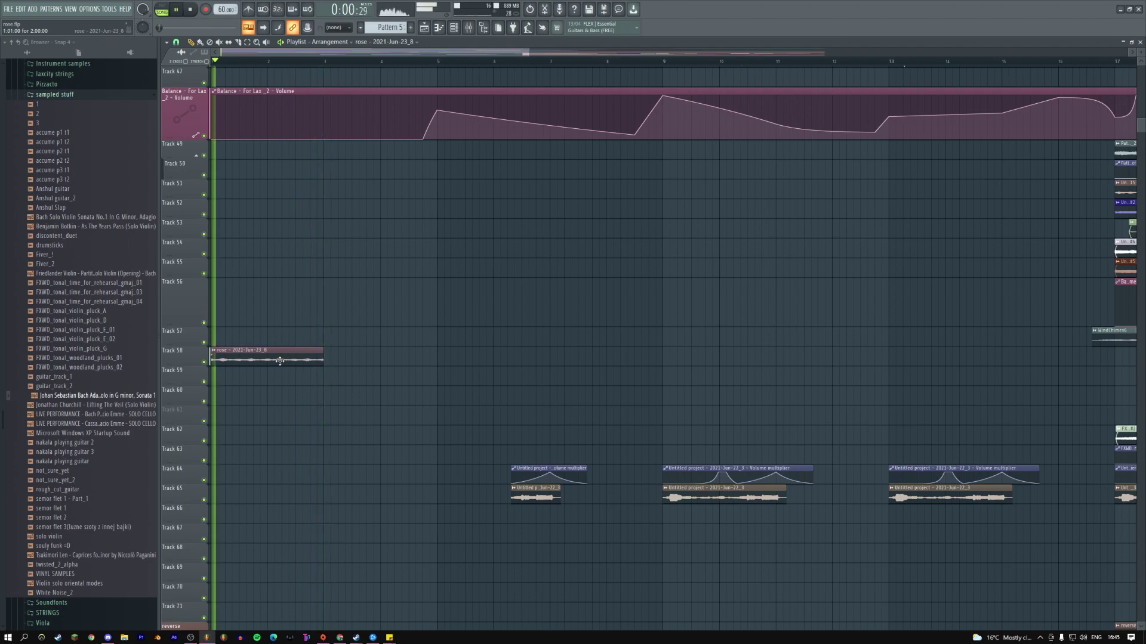
- Remove Edison from the rose mixer insert
key(F9)
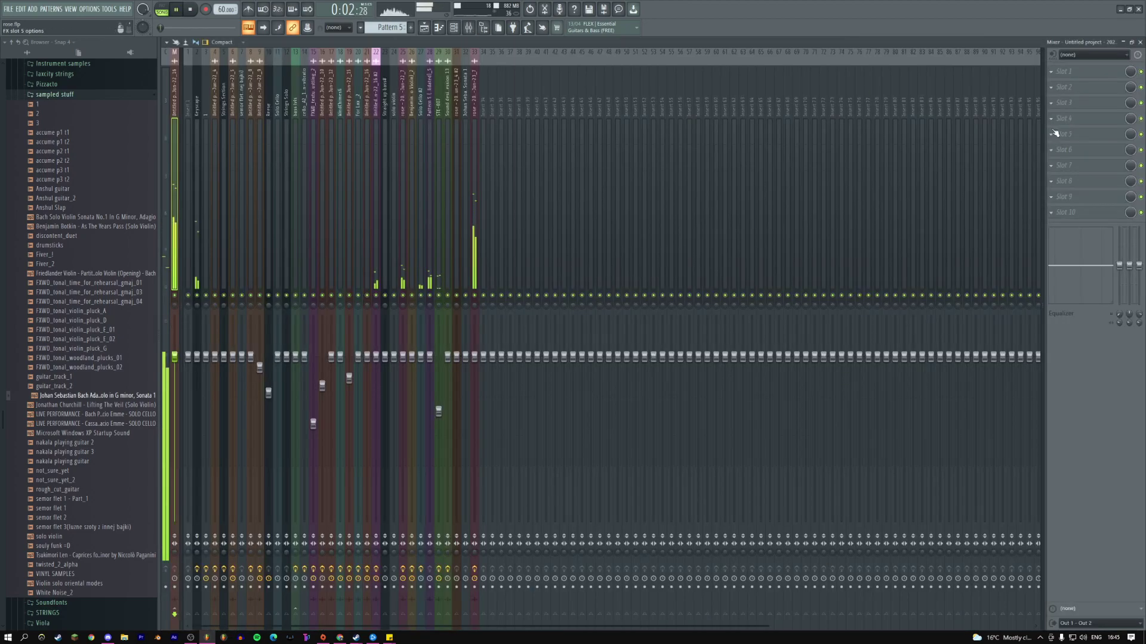
click(475, 119)
click(1051, 87)
click(1062, 110)
- Move the rose clip to bar 3 and give it a rising volume automation clip
click(425, 28)
drag(241, 358, 360, 358)
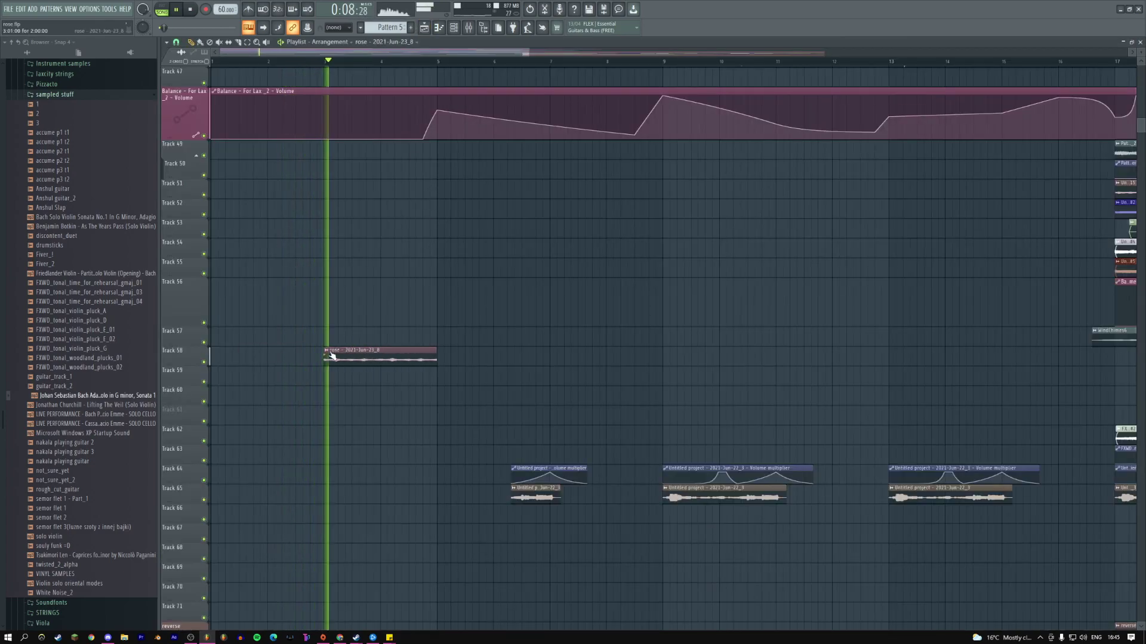
right_click(333, 350)
click(473, 433)
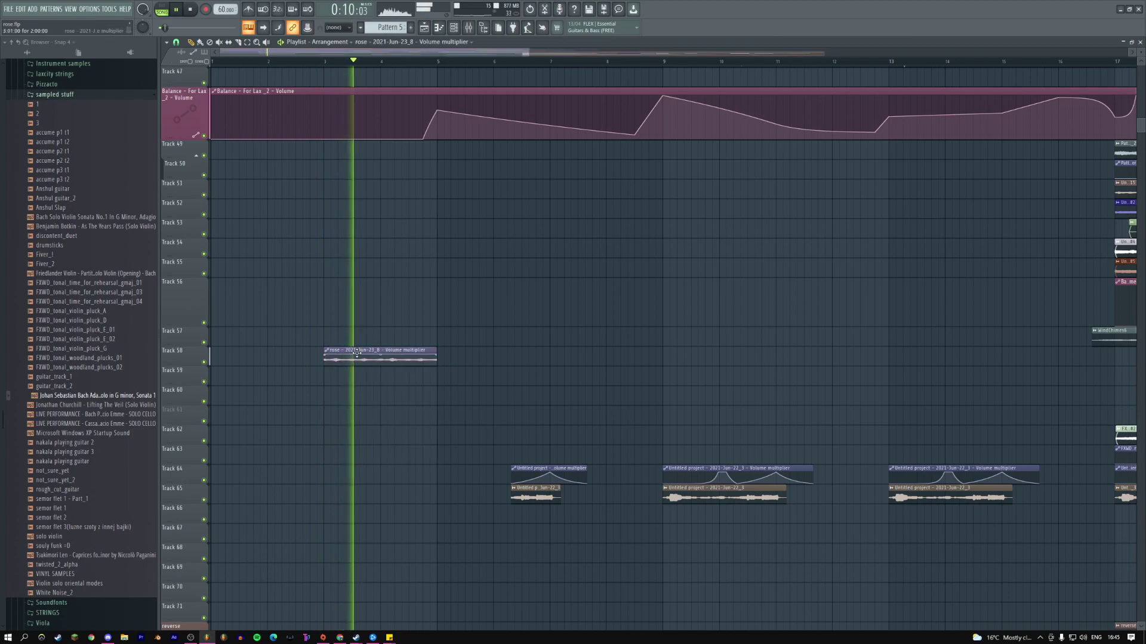
drag(327, 375, 385, 373)
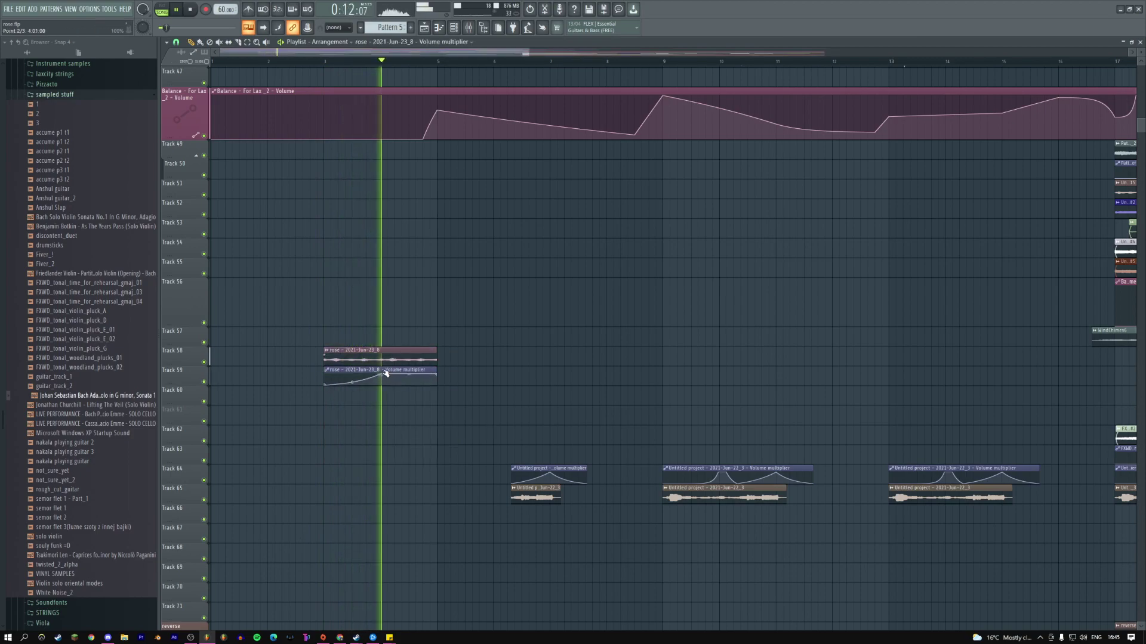
click(321, 62)
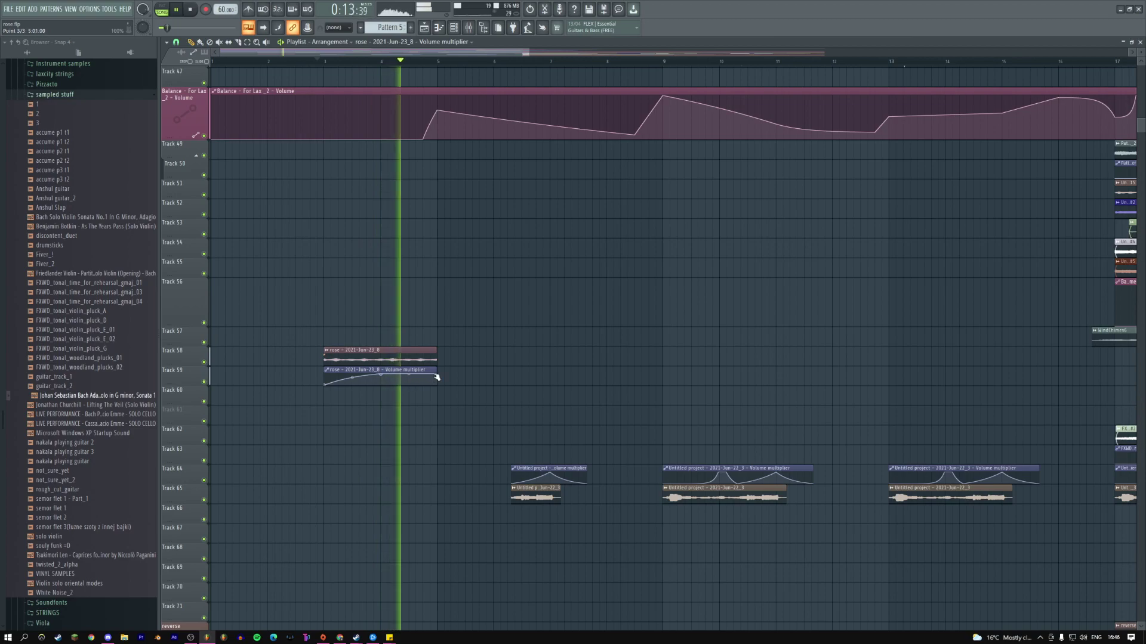
- Duplicate the rose clip and extend its automation to bar 9 with new points and a fade-out
click(417, 355)
key(ctrl+b)
key(ctrl+b)
key(ctrl+b)
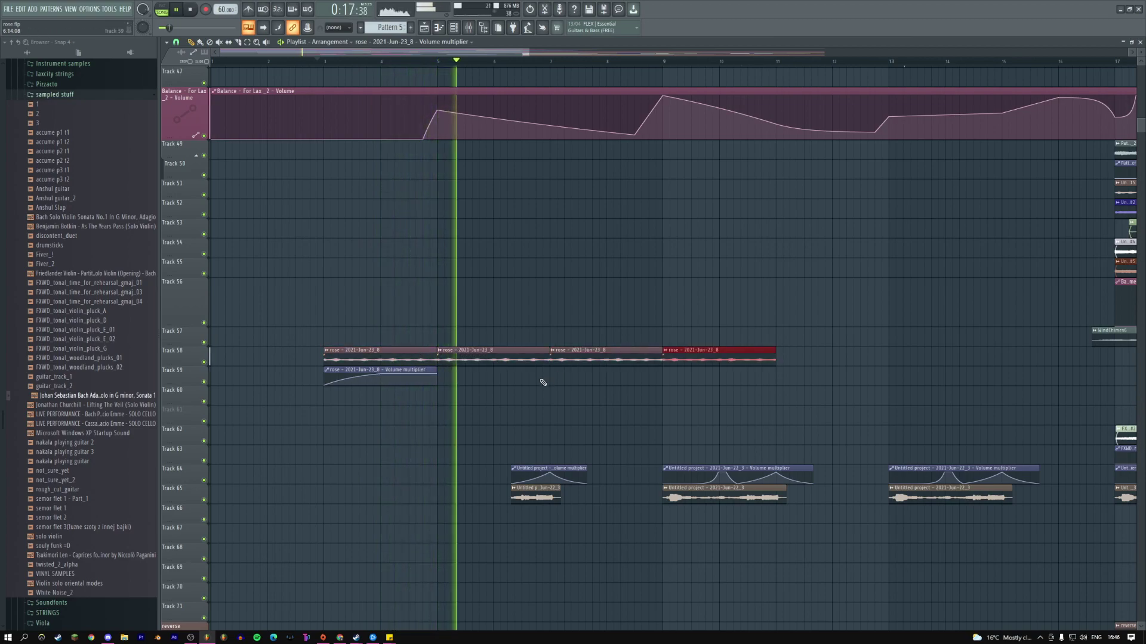
drag(437, 376, 642, 383)
right_click(524, 381)
right_click(551, 376)
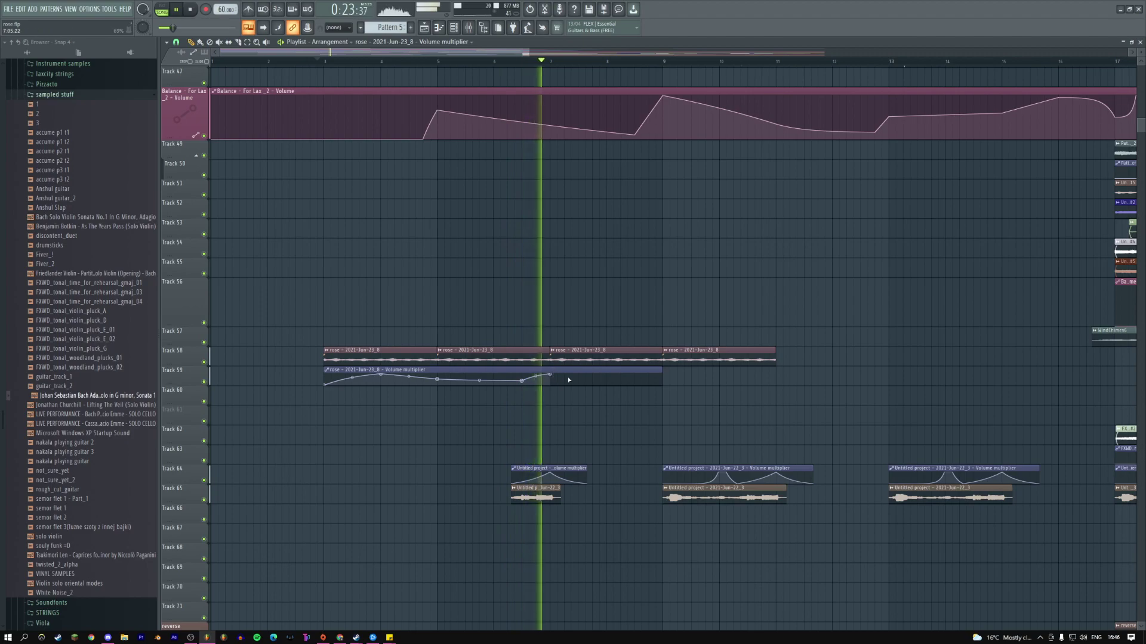
click(662, 380)
drag(663, 379, 606, 376)
click(678, 360)
- Add more rose clips before bar 15, duplicate the automation clip, and play from bar 3
click(793, 359)
click(907, 359)
click(1020, 359)
right_click(997, 357)
key(ctrl+b)
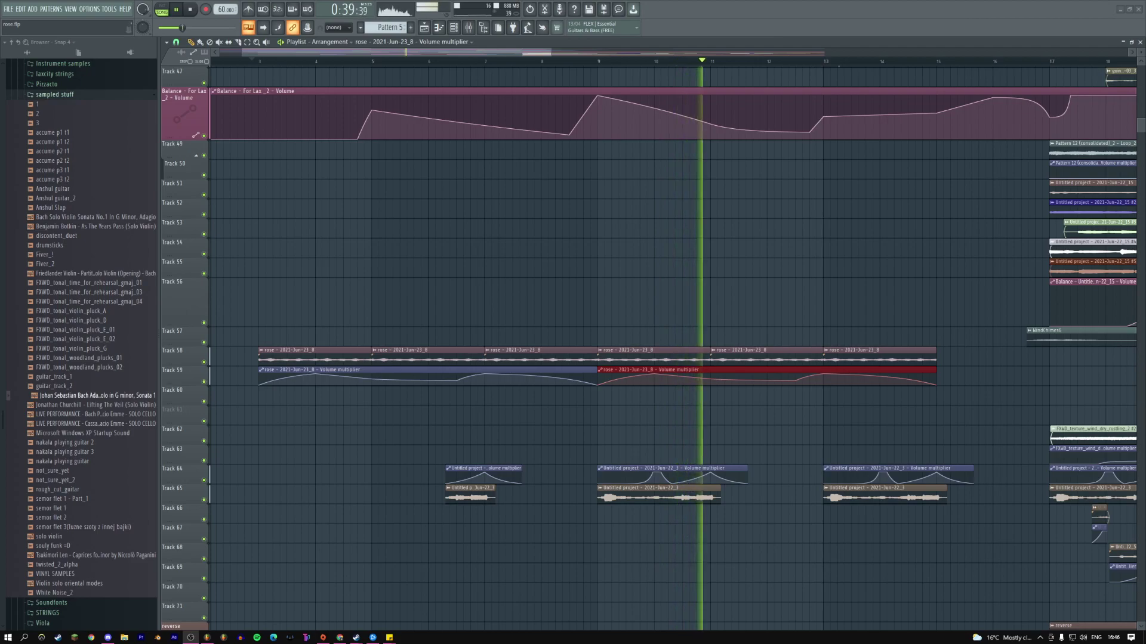
click(260, 60)
key(space)
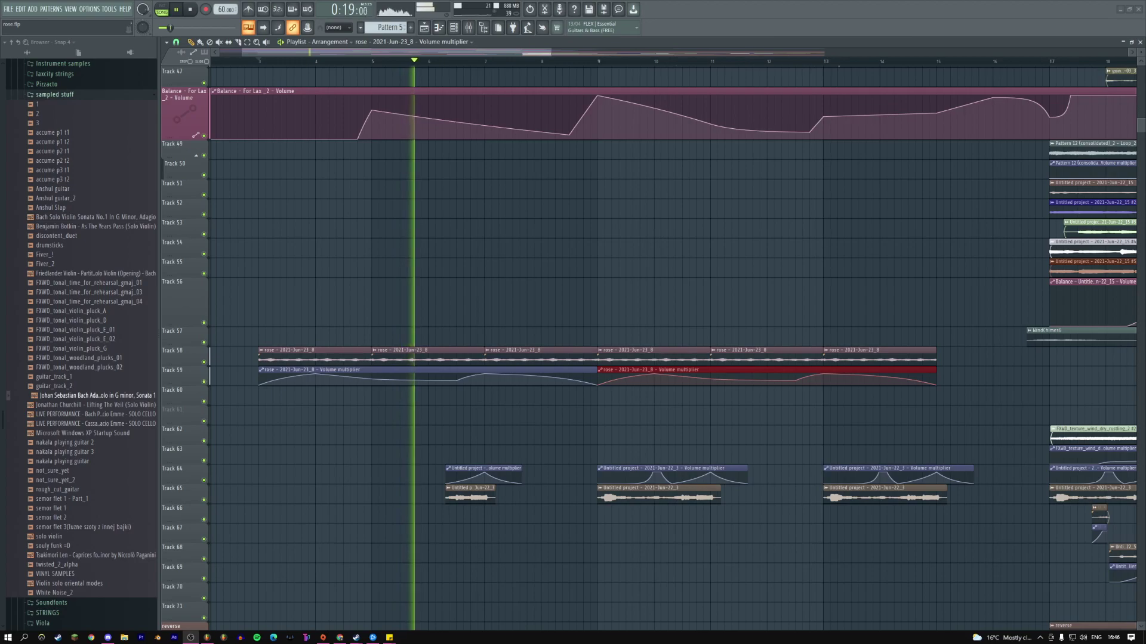
click(262, 351)
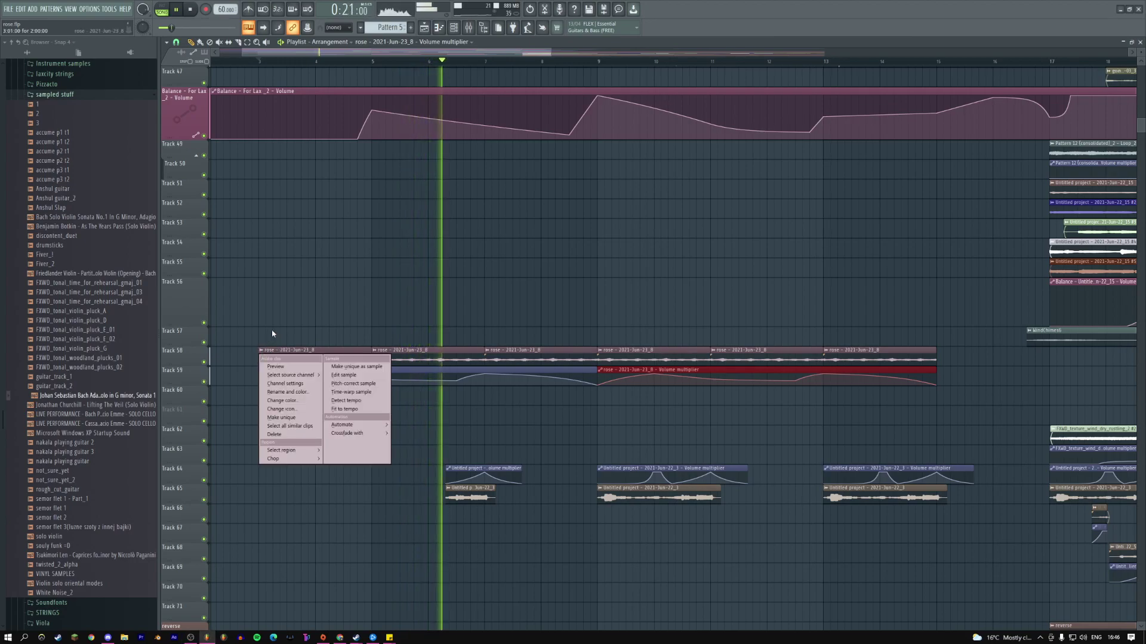
click(210, 317)
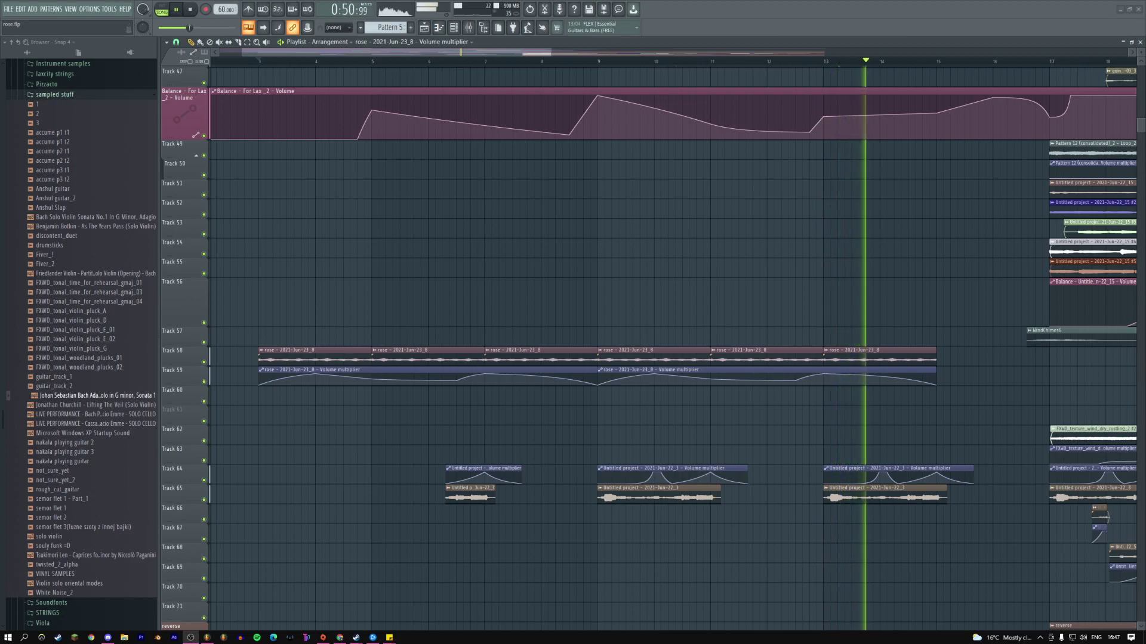
click(262, 351)
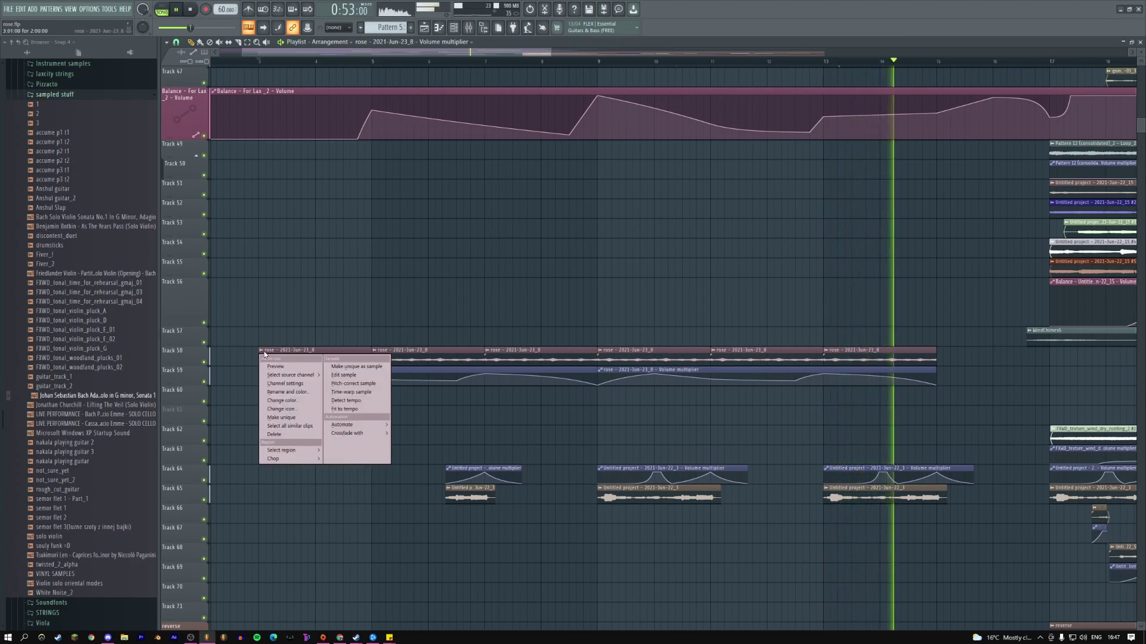
click(233, 356)
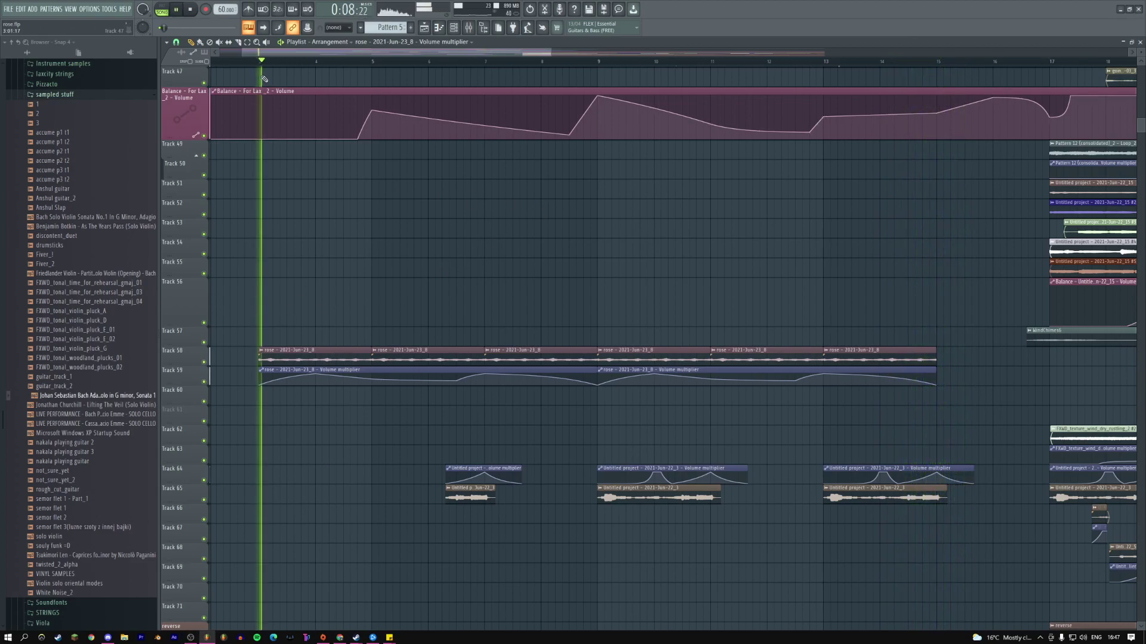
- Zoom out and drag the eight rose clips and their automation down one track
drag(524, 53, 640, 52)
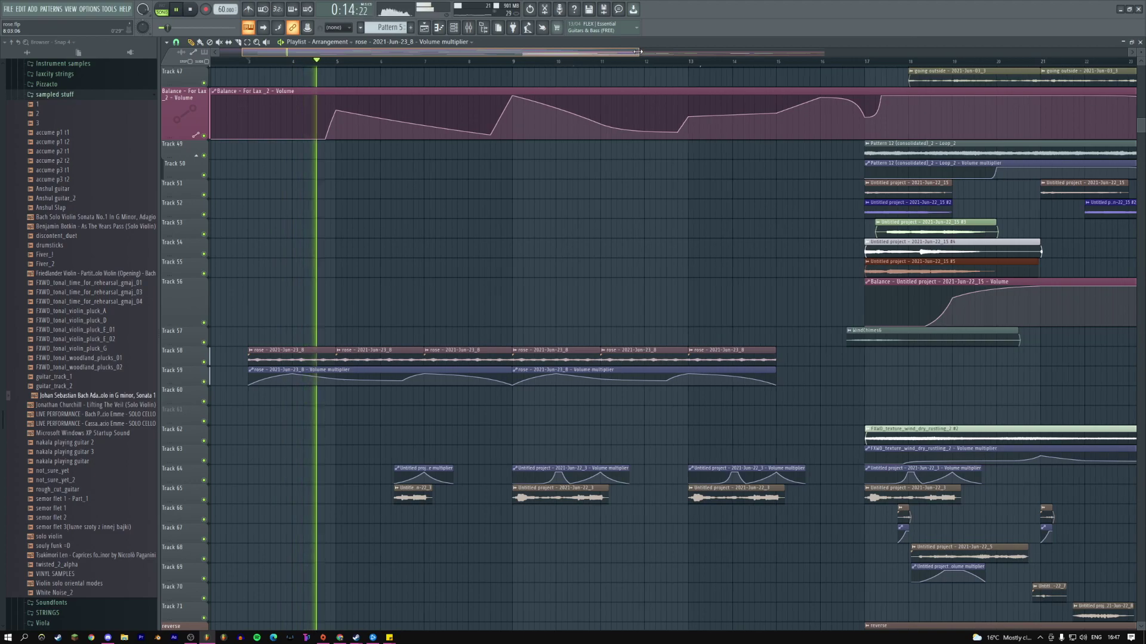
drag(638, 51, 975, 48)
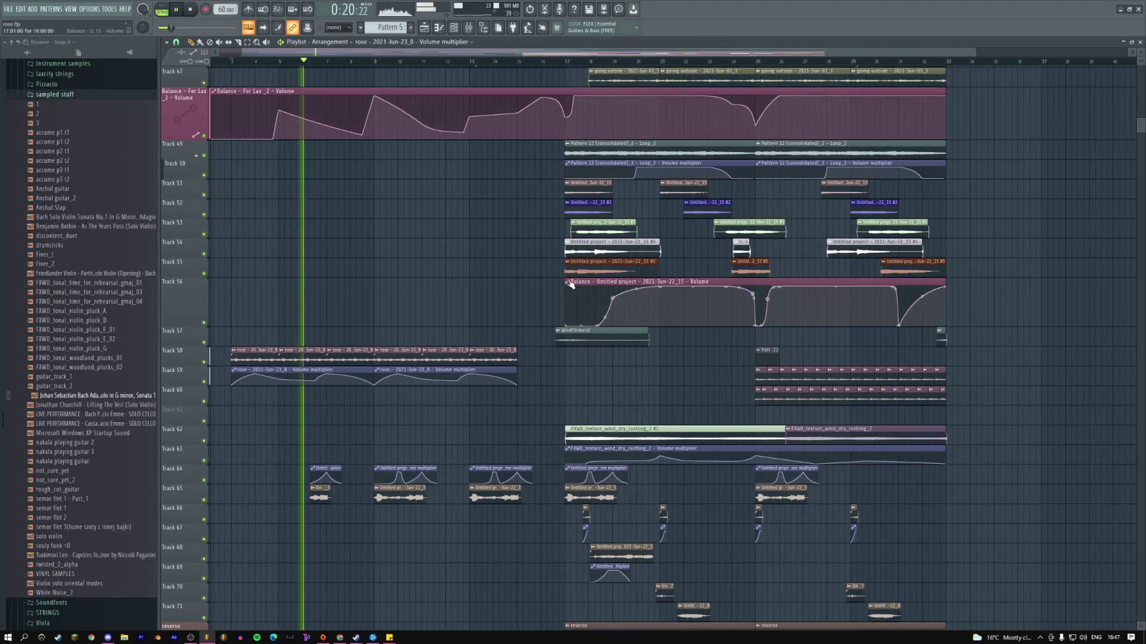
drag(524, 360, 238, 376)
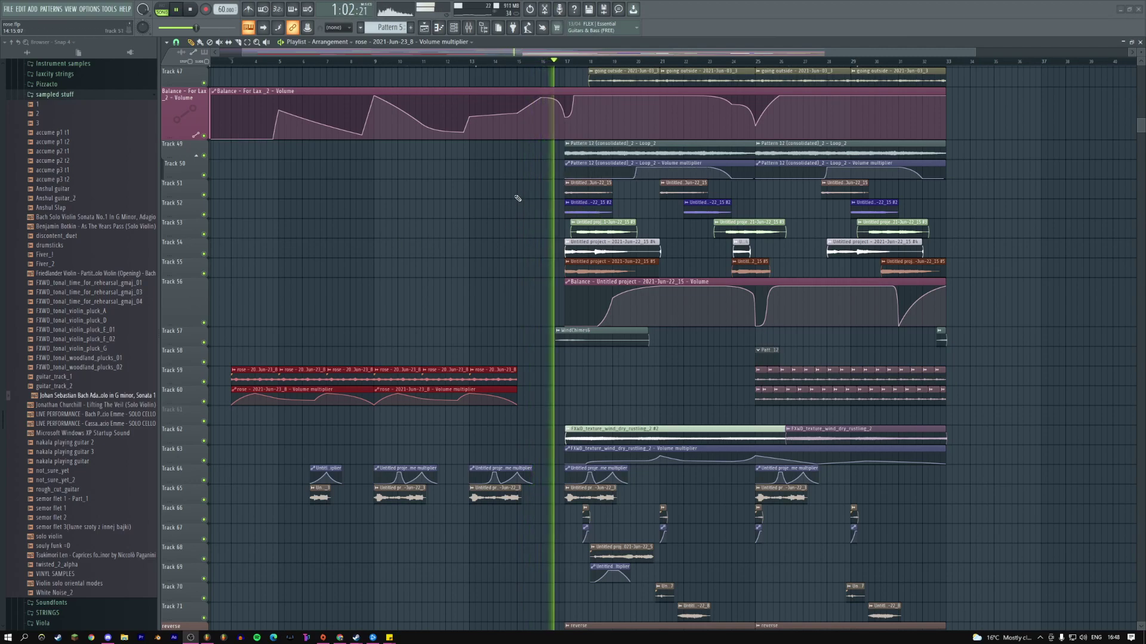
ctrl+click(518, 224)
- Play back from bar 3 to check the moved rose clips
key(space)
key(space)
key(space)
click(514, 62)
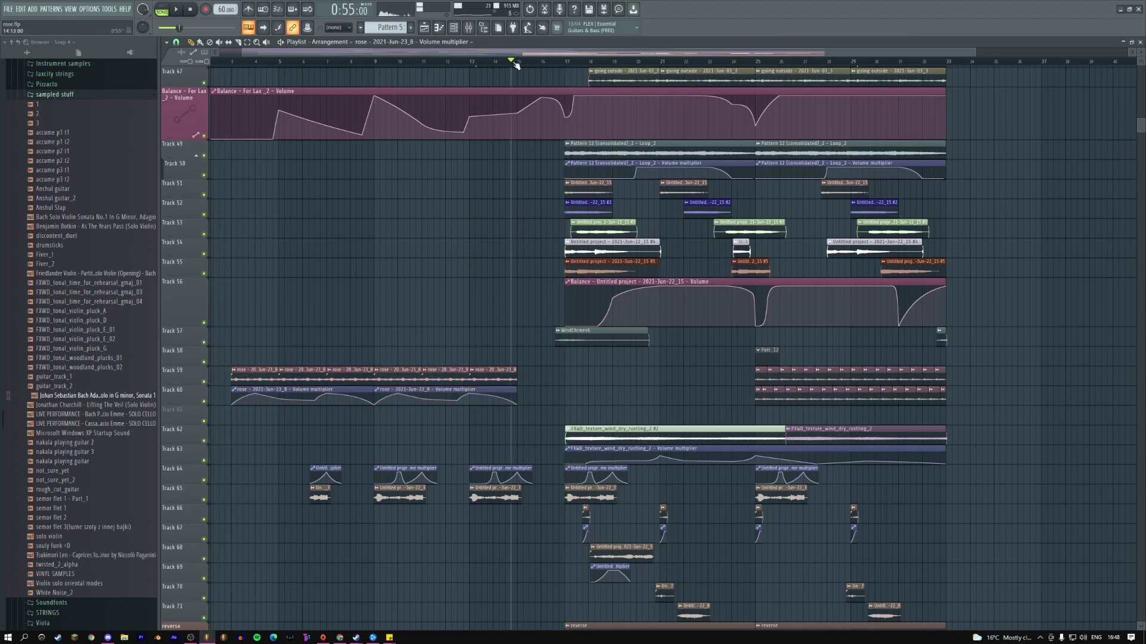
key(space)
click(225, 62)
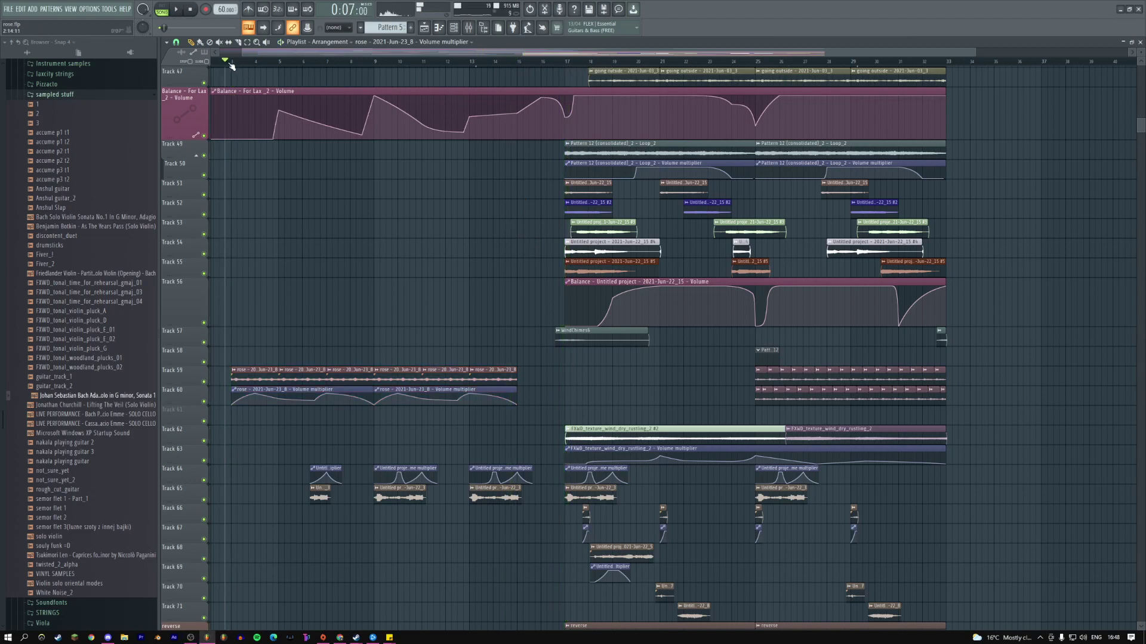
drag(422, 54, 397, 55)
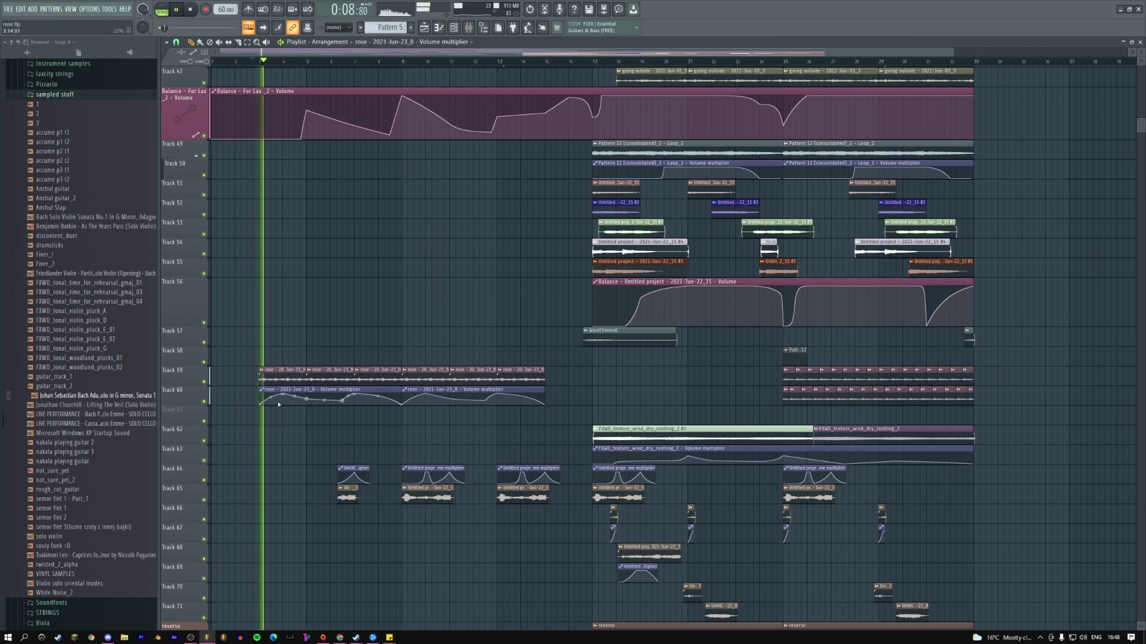
- Pan the arrangement and play from bar 17, scrolling through the tracks
drag(697, 365, 457, 371)
key(space)
drag(440, 325, 527, 329)
key(space)
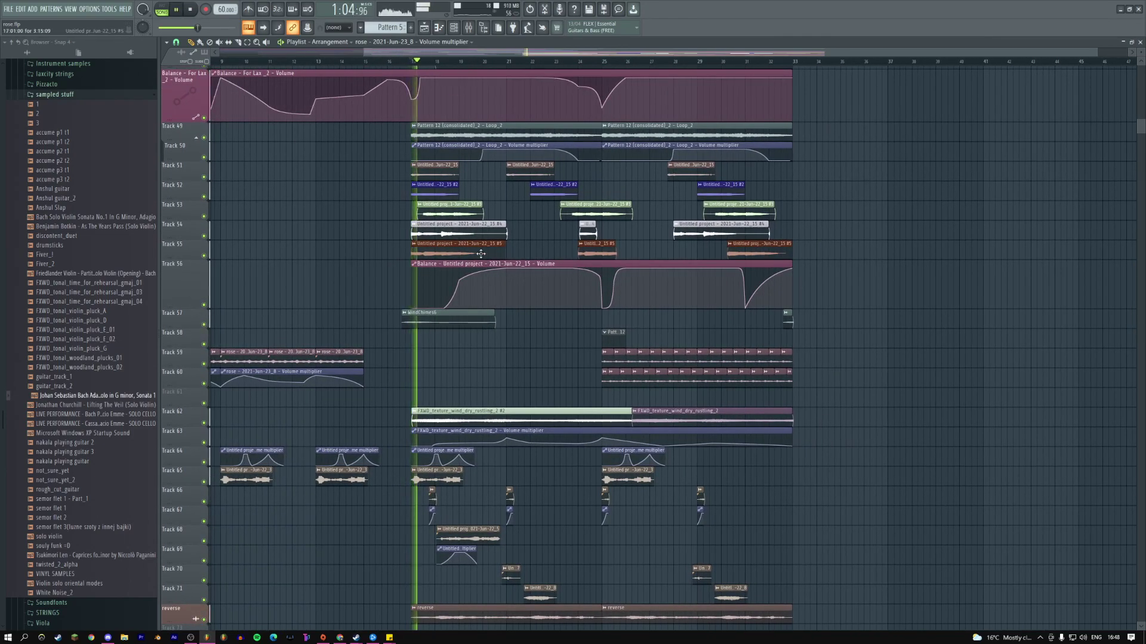
scroll(476, 269, up, 5)
scroll(476, 269, up, 13)
scroll(469, 263, up, 6)
scroll(459, 258, down, 13)
scroll(460, 258, down, 10)
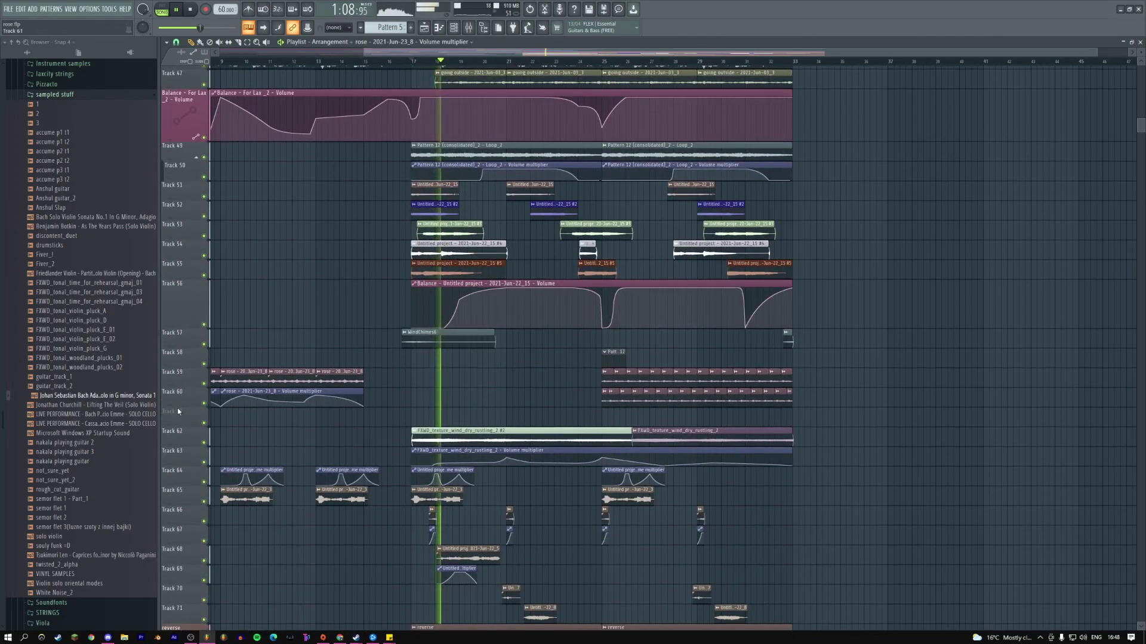
scroll(77, 358, up, 9)
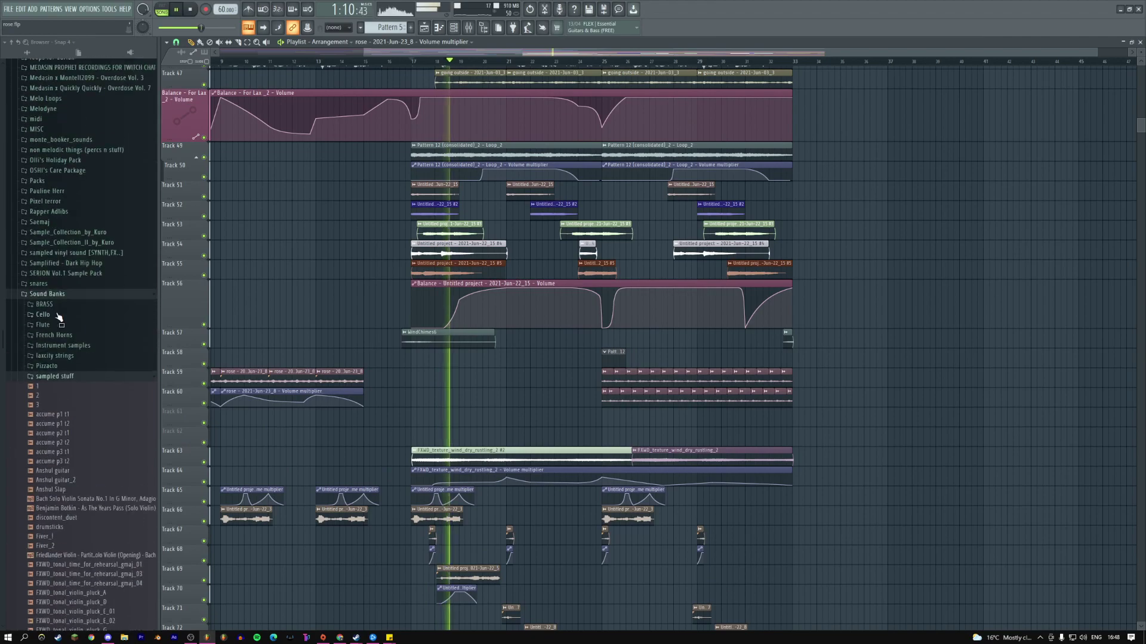
- Open the STRINGS contrabass arco folders and preview sample 1308
click(55, 376)
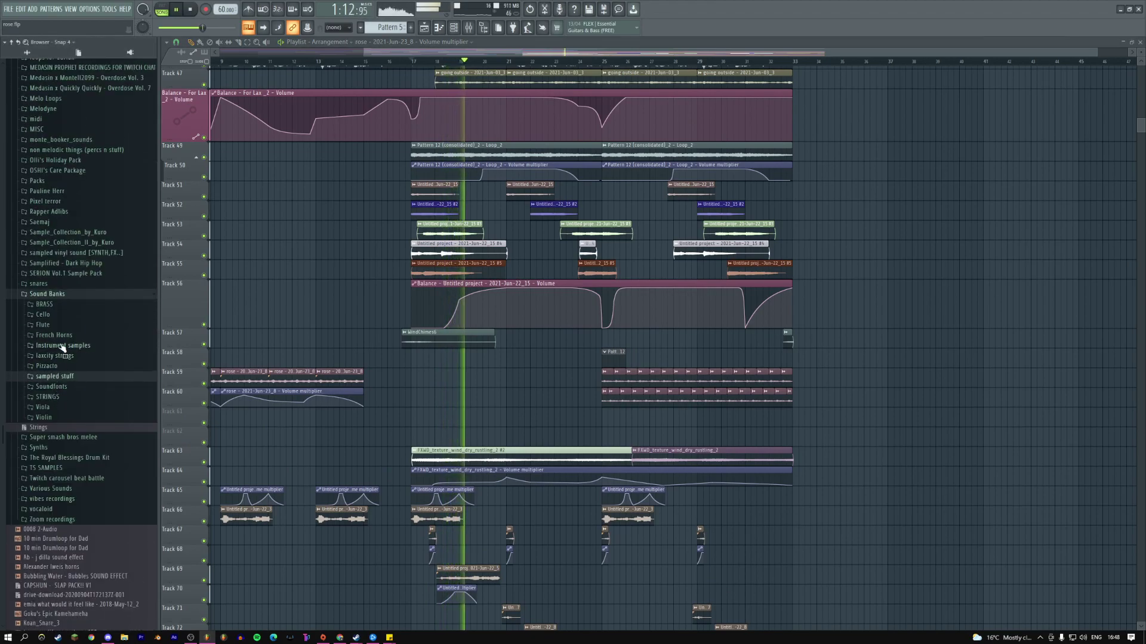
key(space)
click(53, 398)
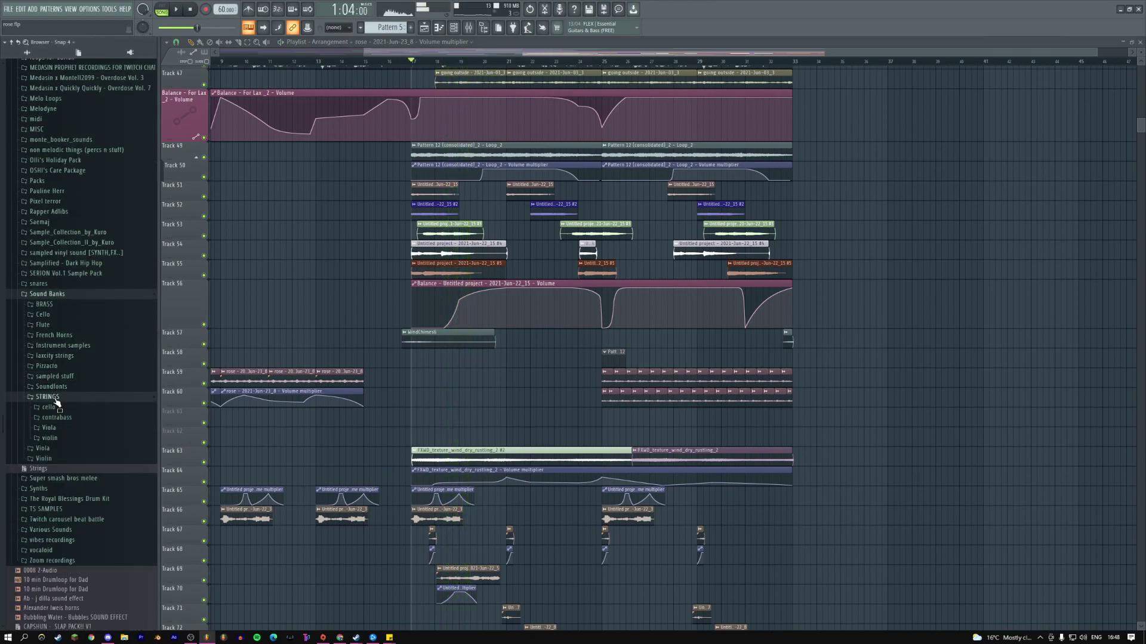
click(52, 421)
click(56, 428)
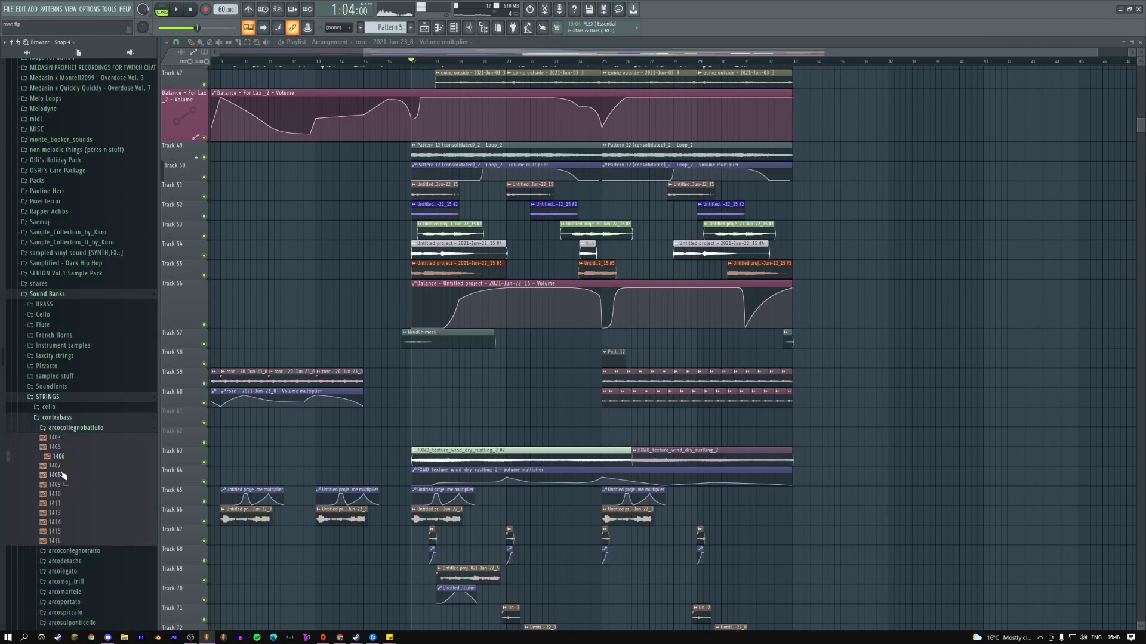
click(56, 428)
click(61, 438)
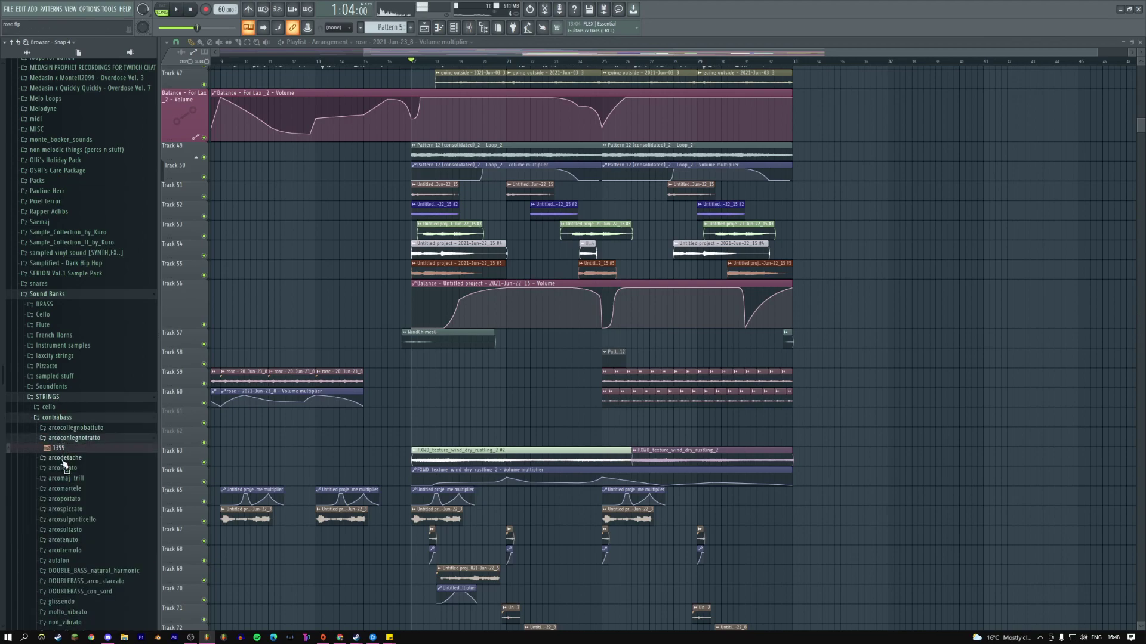
click(65, 458)
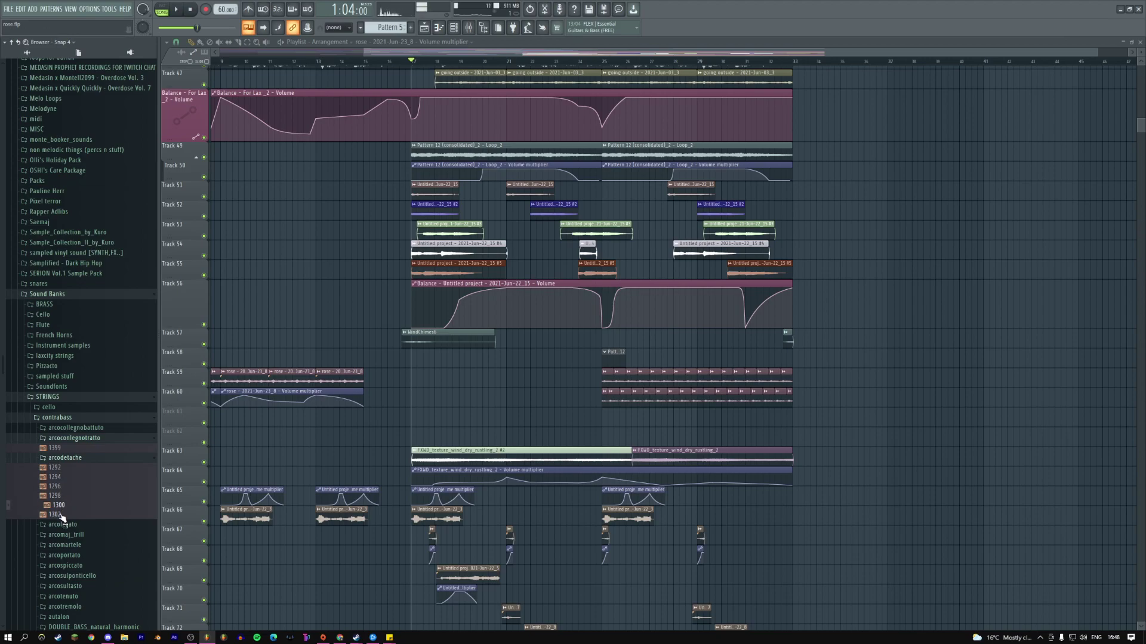
scroll(59, 516, down, 5)
click(69, 357)
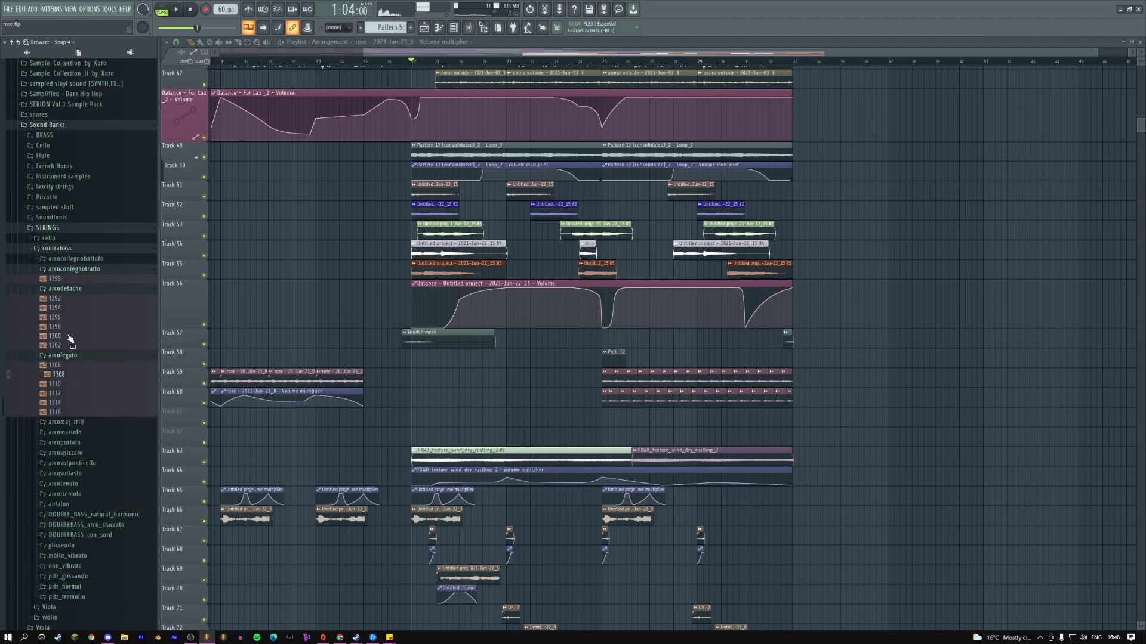
click(70, 289)
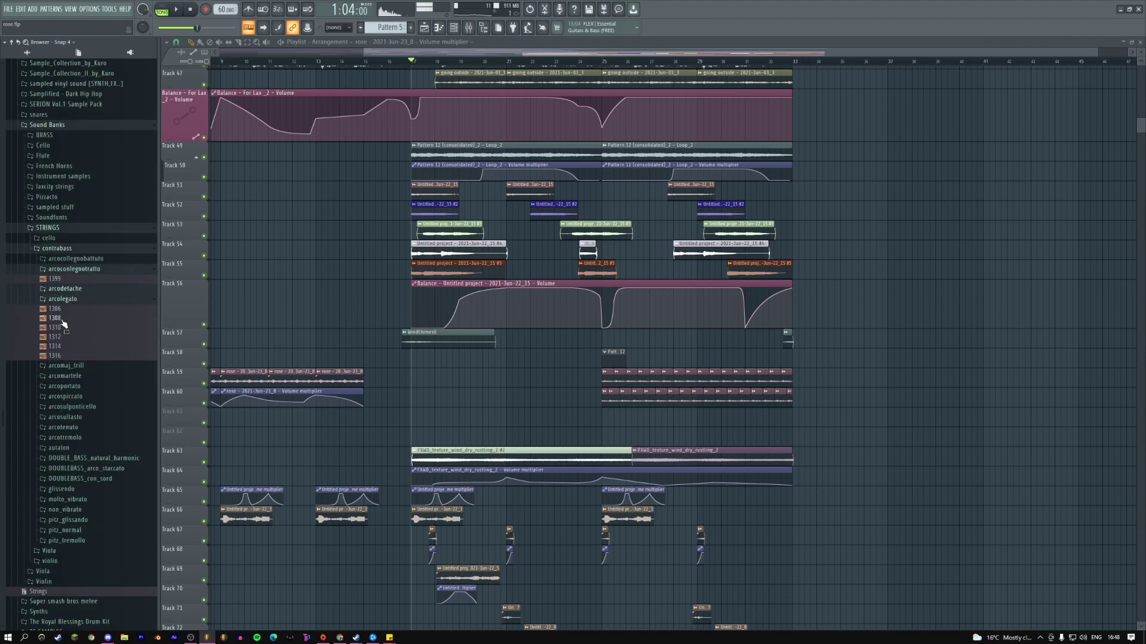
click(63, 322)
- Browse the contrabass trill, martelé, portato and spiccato folders, previewing sample 1320
click(65, 300)
click(67, 309)
click(67, 330)
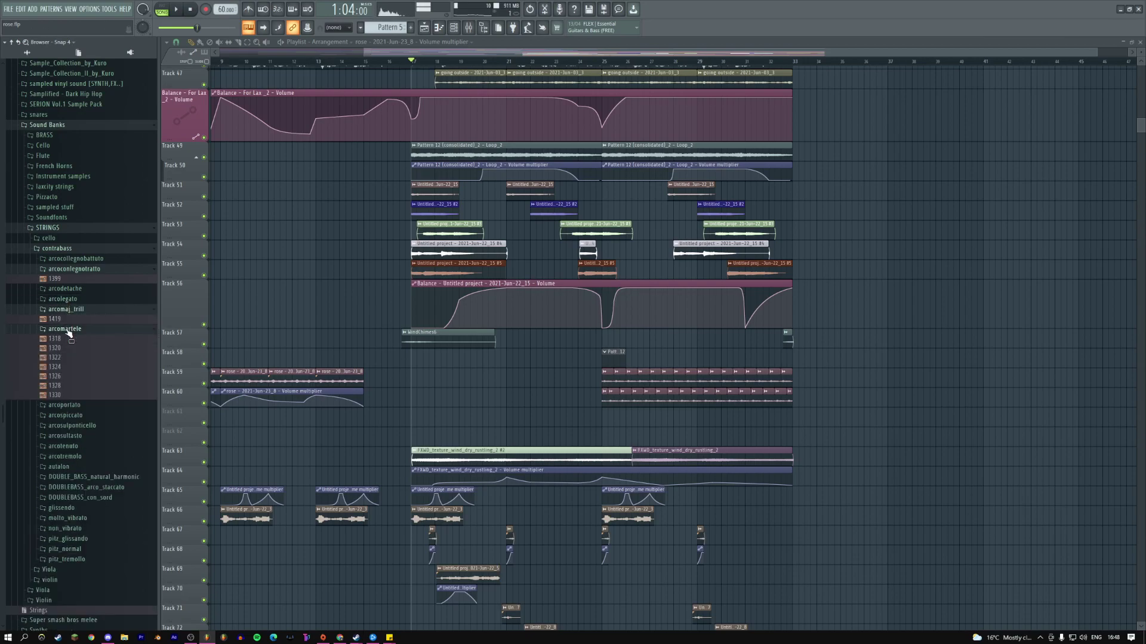
click(67, 311)
click(63, 339)
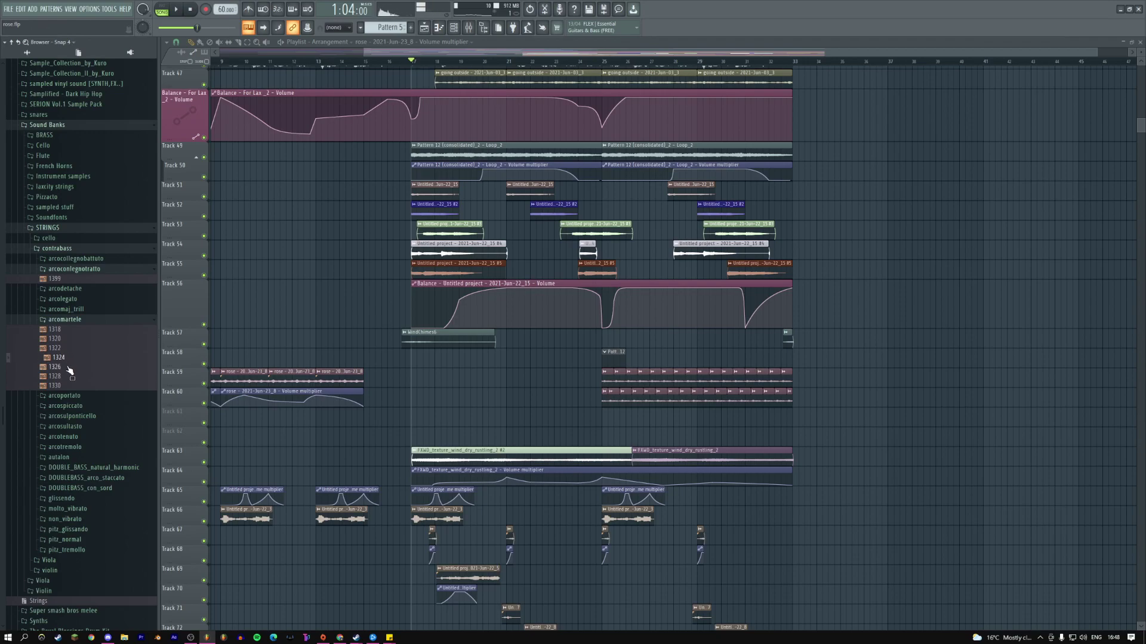
click(71, 321)
click(70, 334)
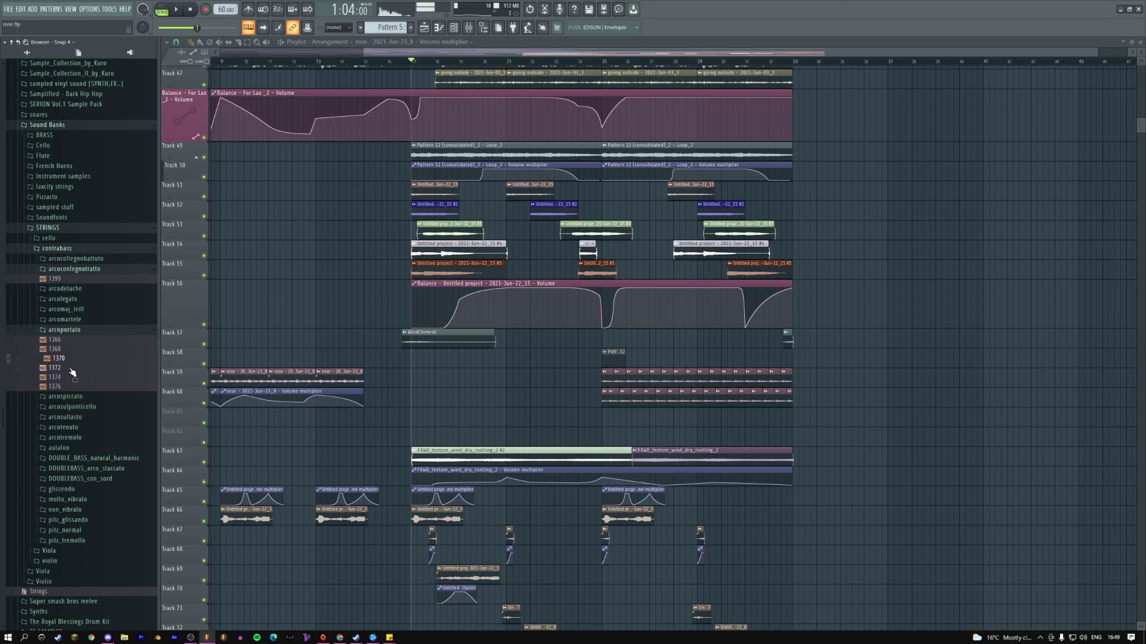
click(65, 332)
click(66, 341)
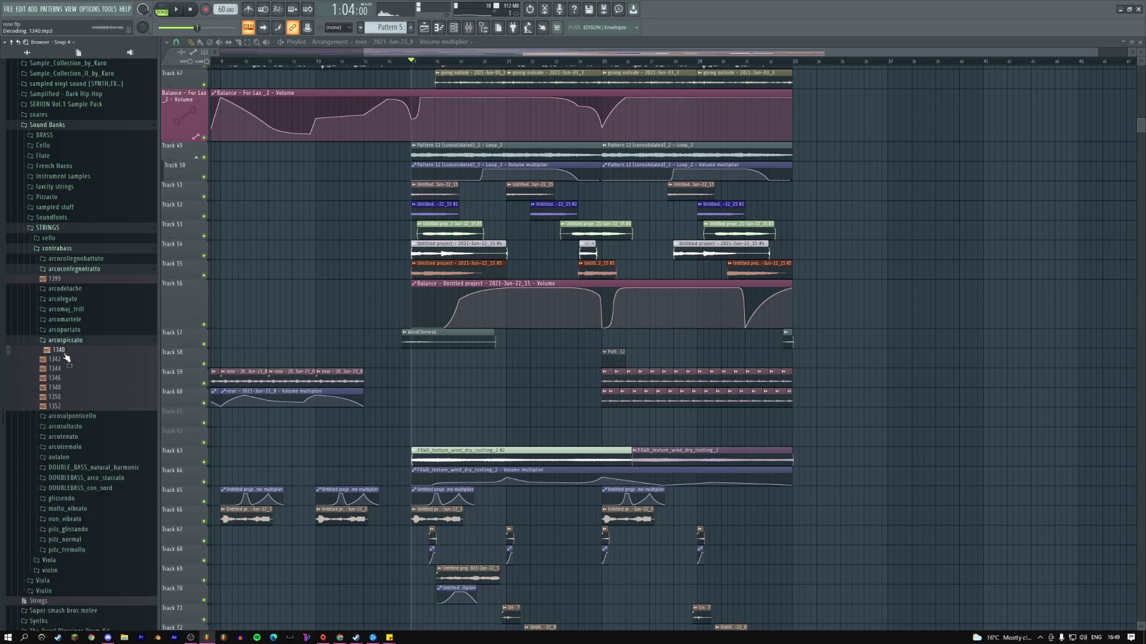
click(62, 344)
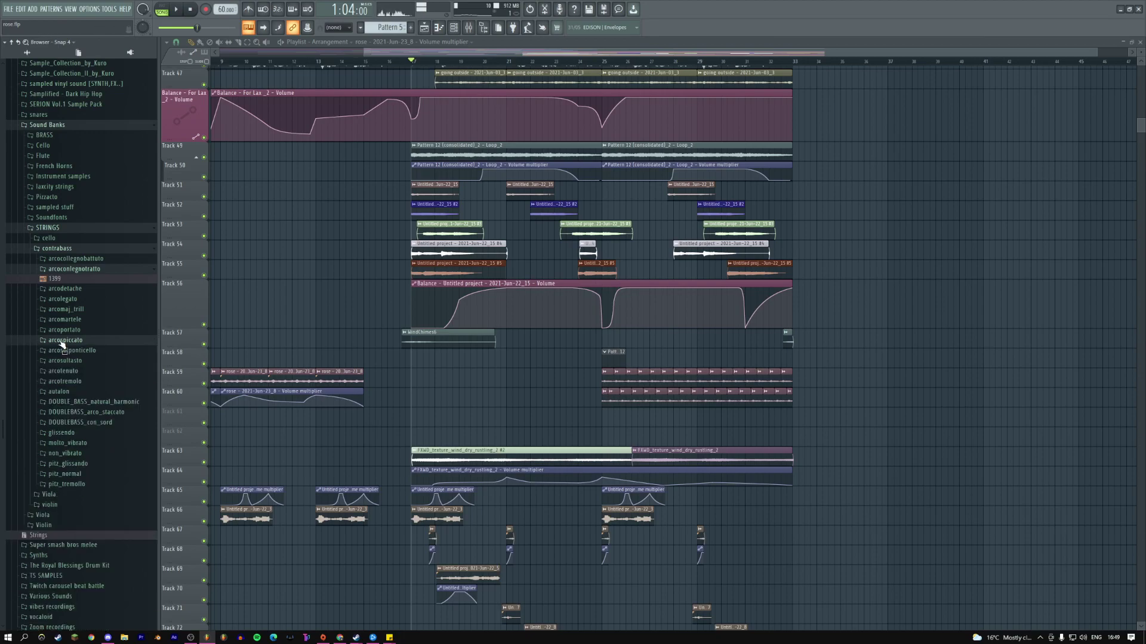
- Preview contrabass glissando and pizzicato samples 1427, 1454 and 1431
click(95, 425)
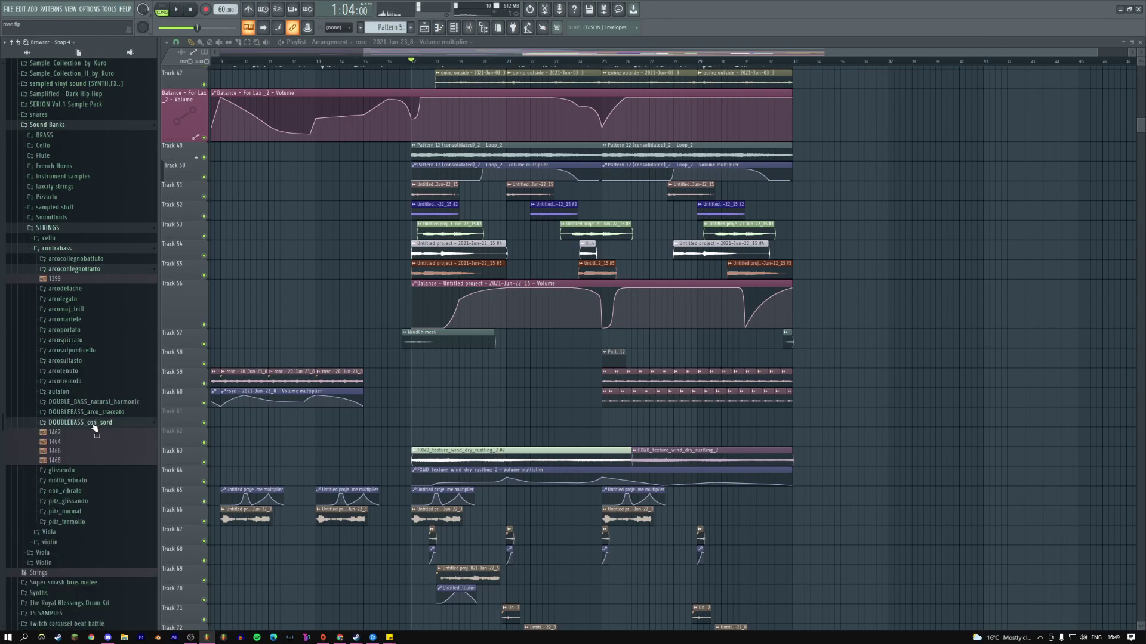
click(76, 425)
click(72, 434)
click(71, 445)
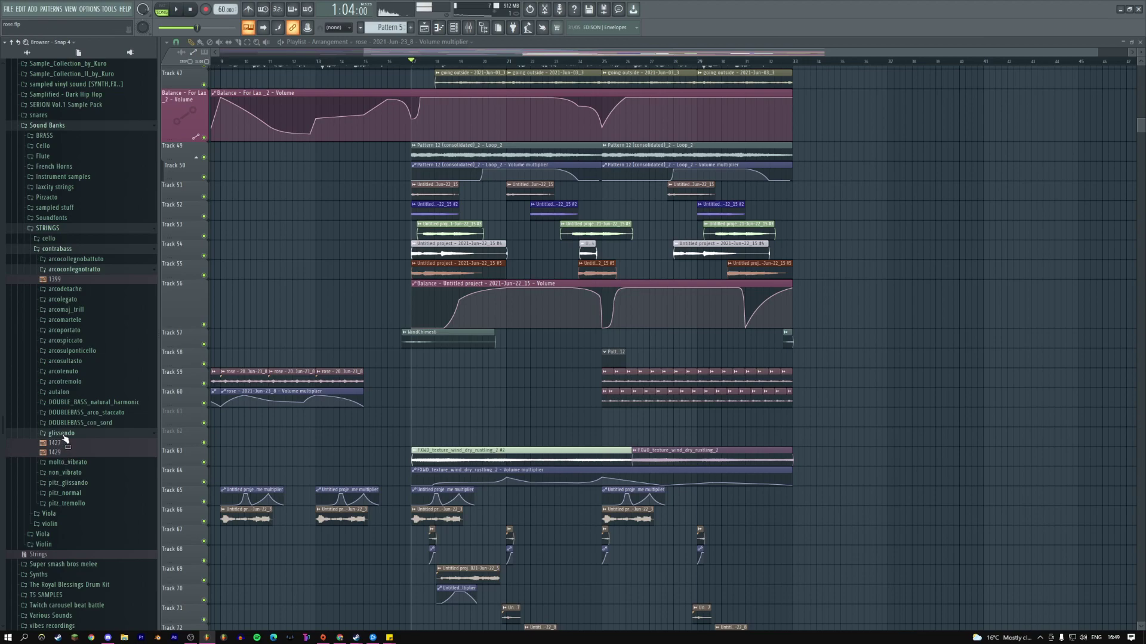
click(65, 436)
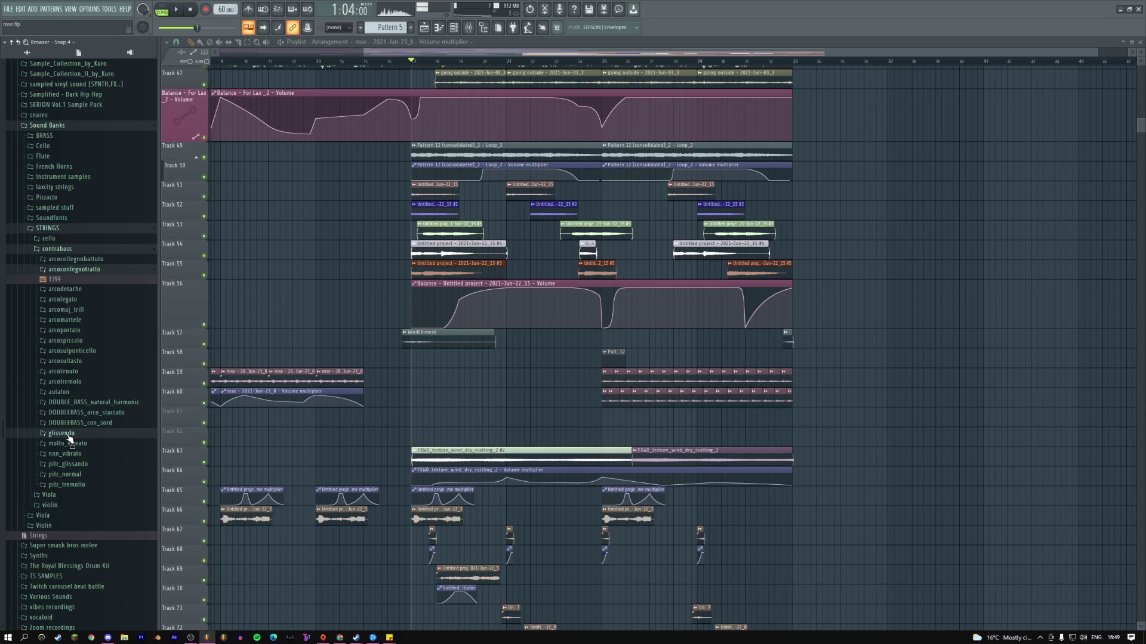
click(68, 444)
click(66, 465)
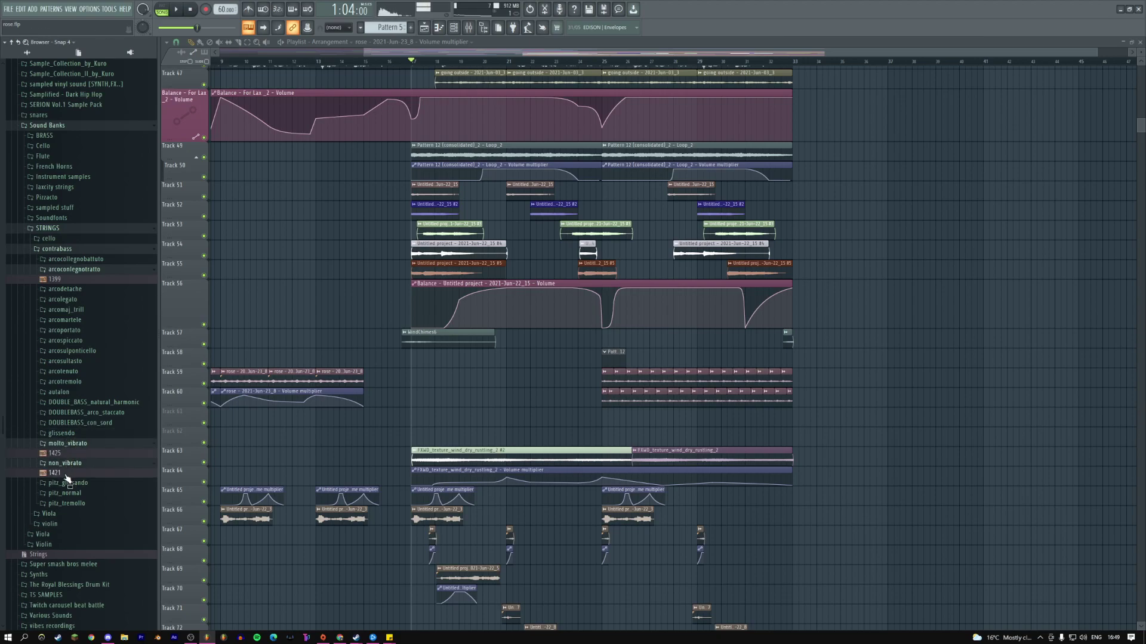
click(66, 482)
click(68, 446)
click(68, 456)
click(67, 475)
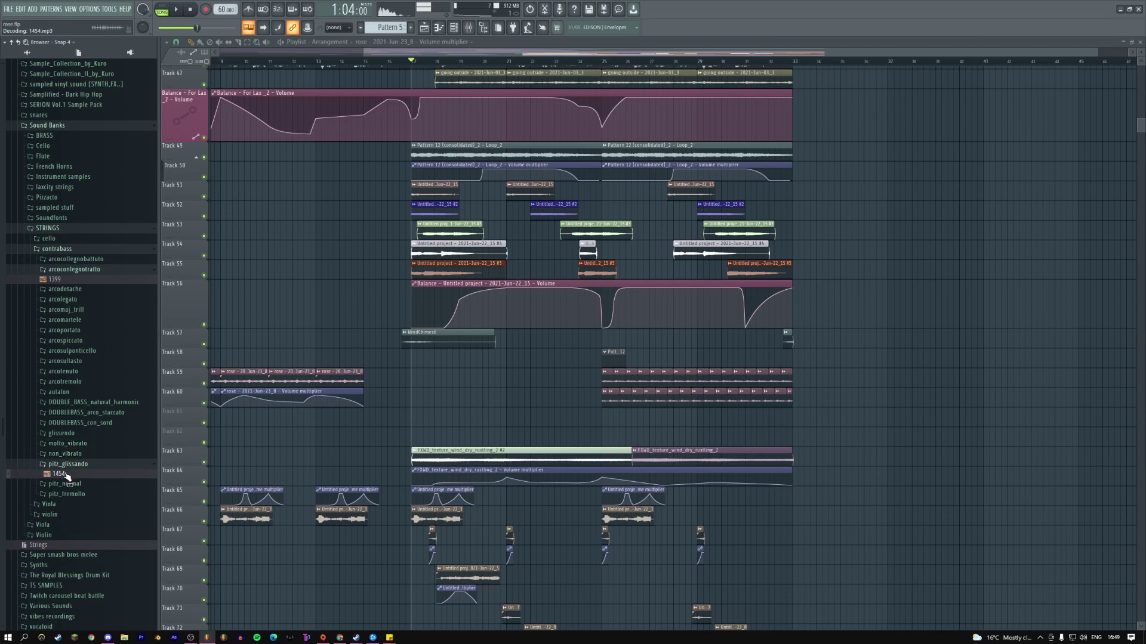
click(68, 484)
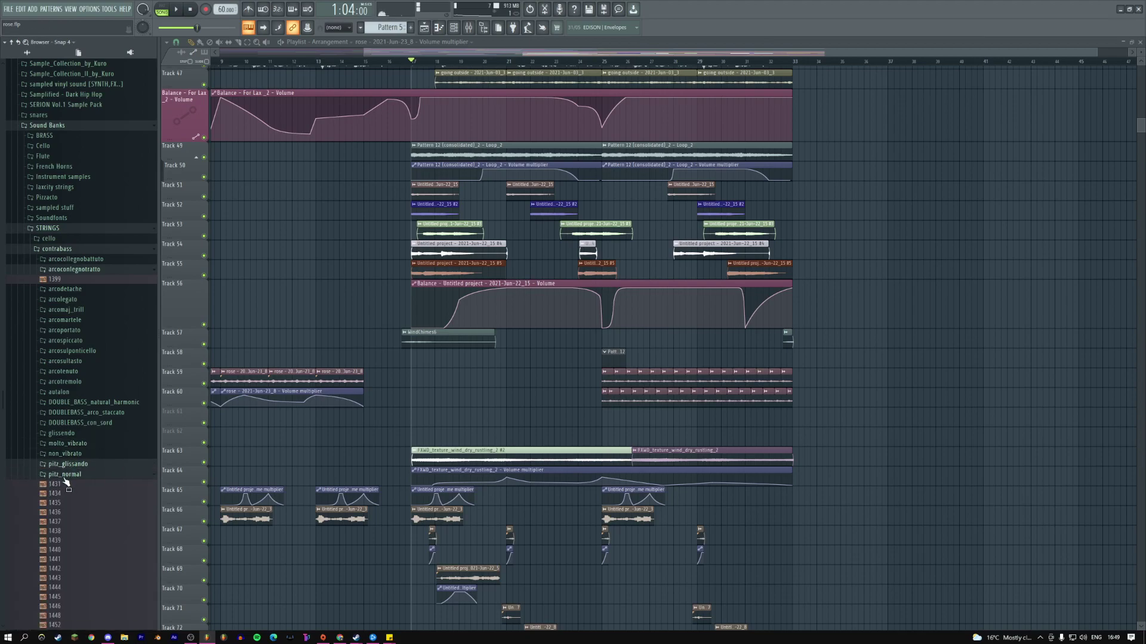
click(66, 484)
- Preview tremolo pizzicato sample 1458, then collapse the contrabass folders
scroll(62, 478, down, 5)
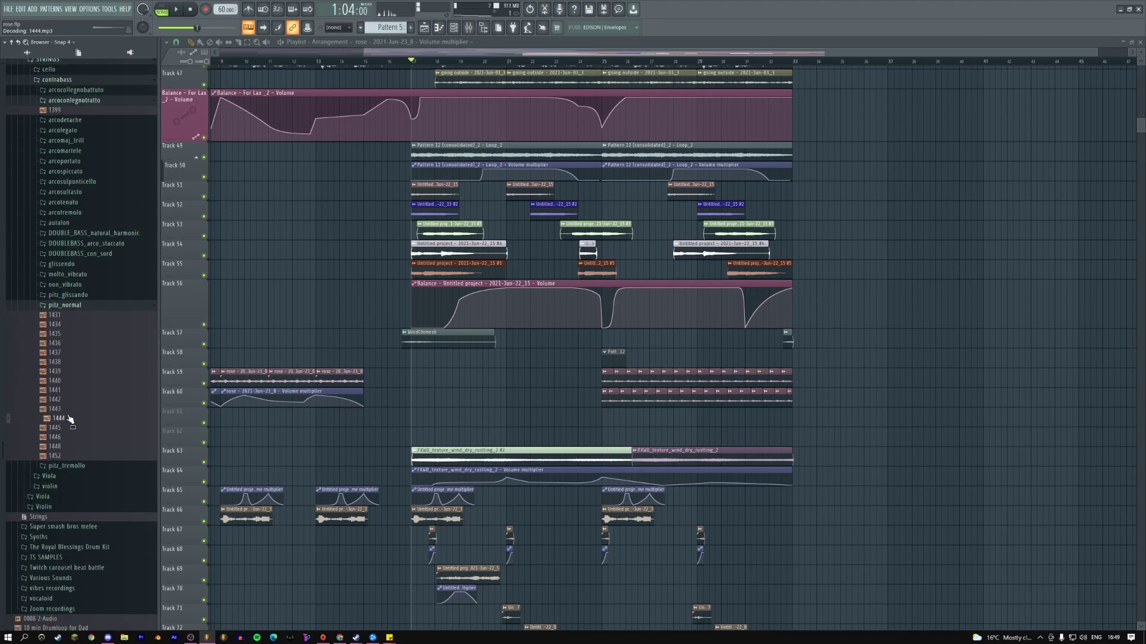
click(72, 305)
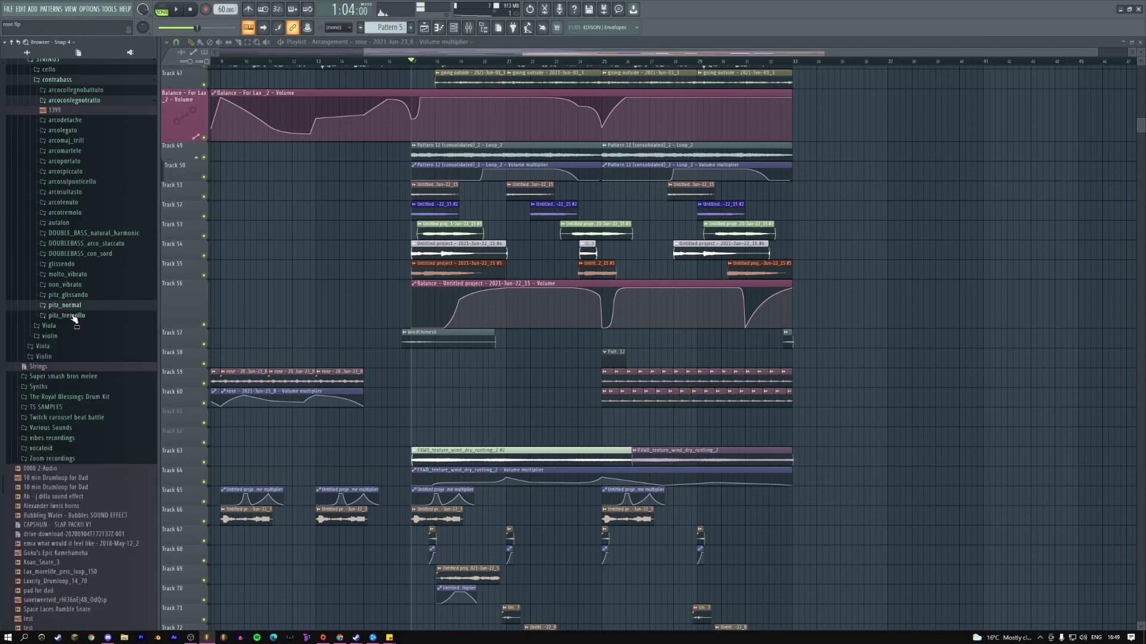
click(73, 315)
click(74, 326)
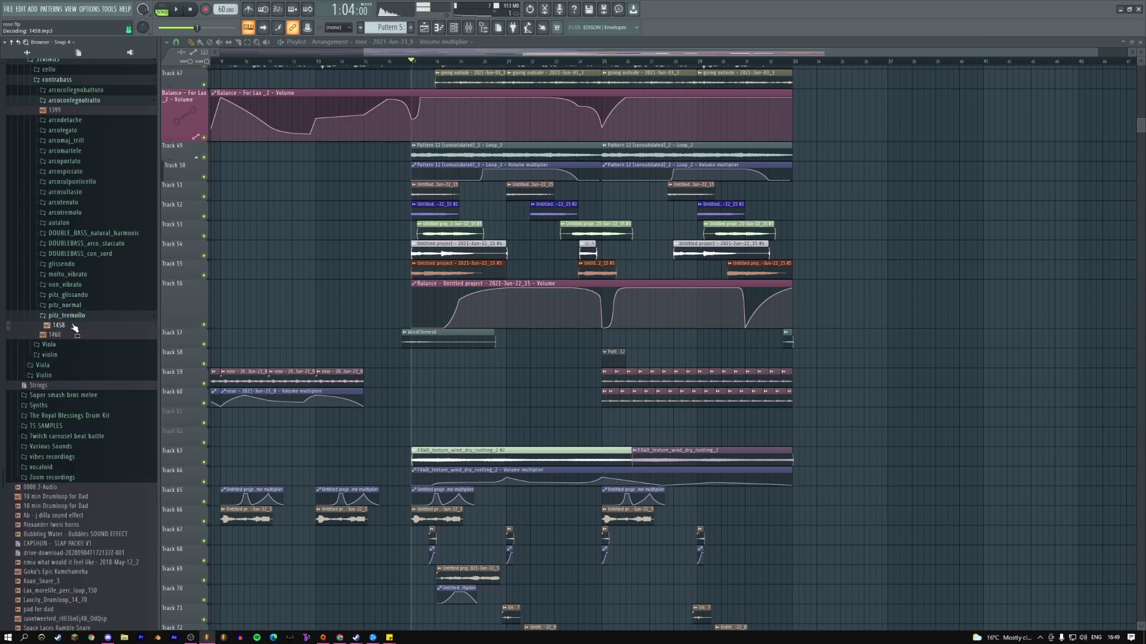
click(63, 102)
click(66, 80)
- Open the Viola glissando folder and preview viola sample 947
click(64, 91)
click(64, 102)
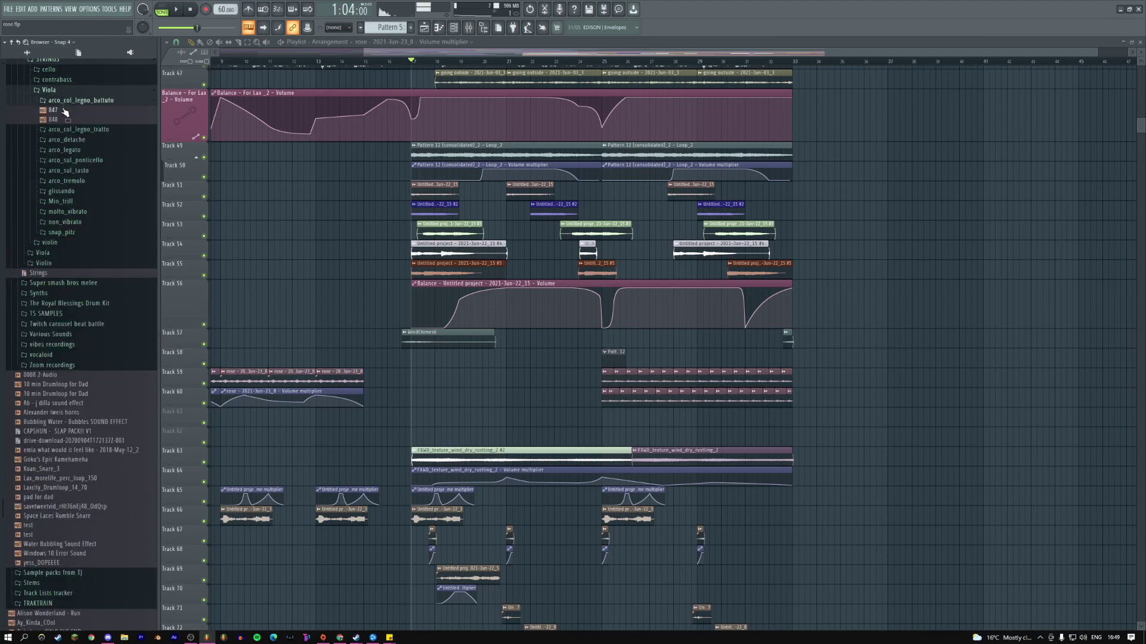
scroll(70, 185, up, 2)
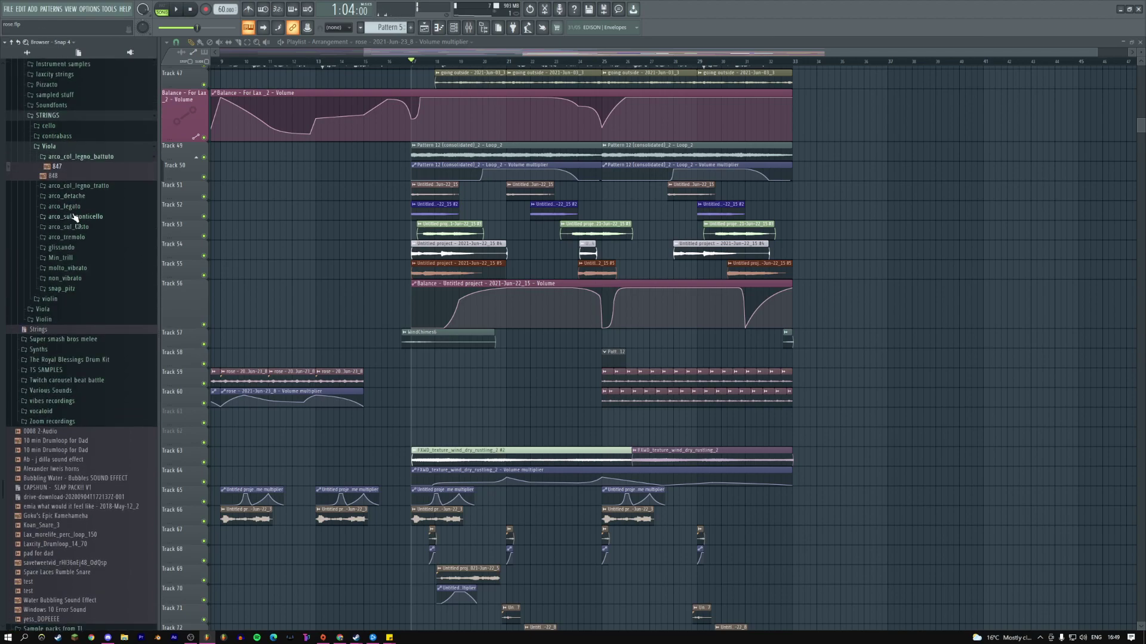
click(71, 249)
click(71, 266)
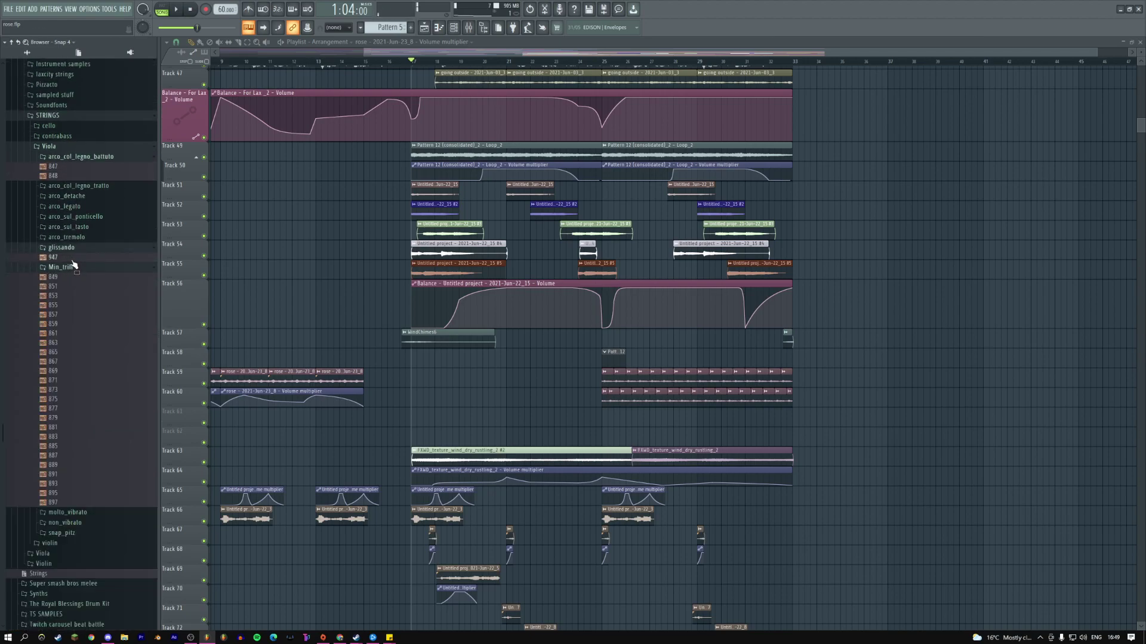
click(73, 268)
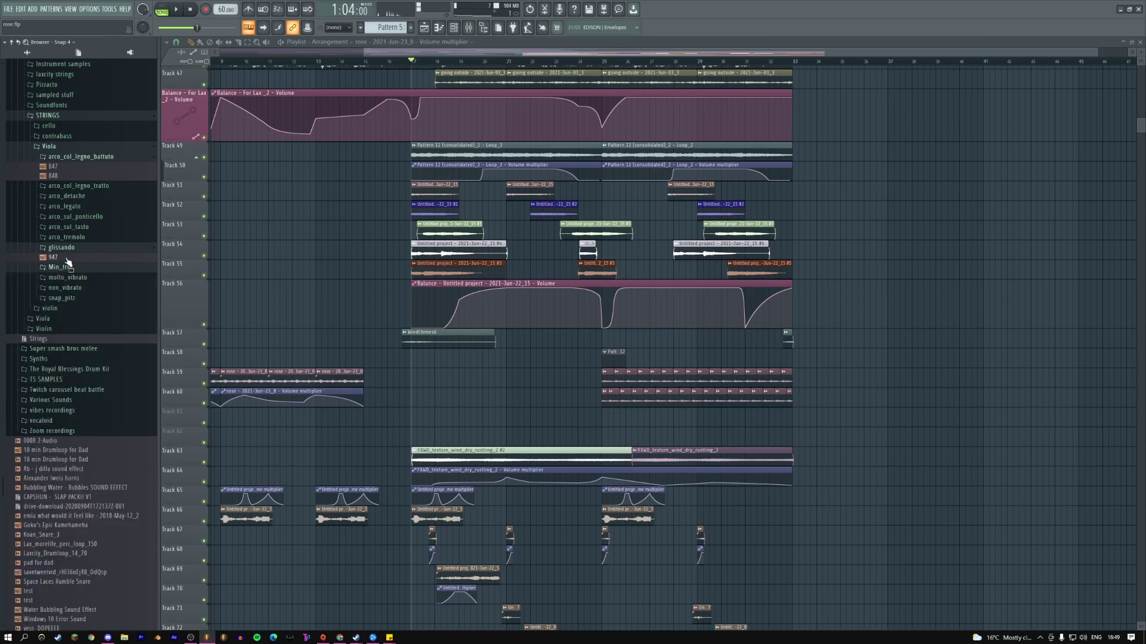
click(64, 258)
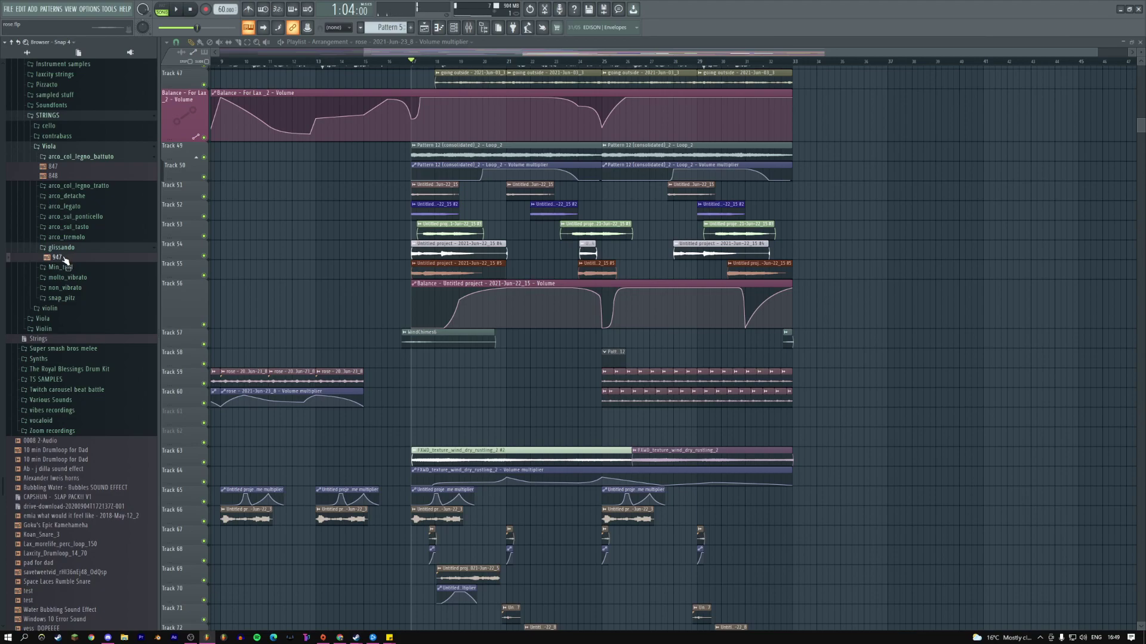
- Place viola glissando sample 947 as a clip on Track 62 and zoom in on it
drag(361, 438, 361, 439)
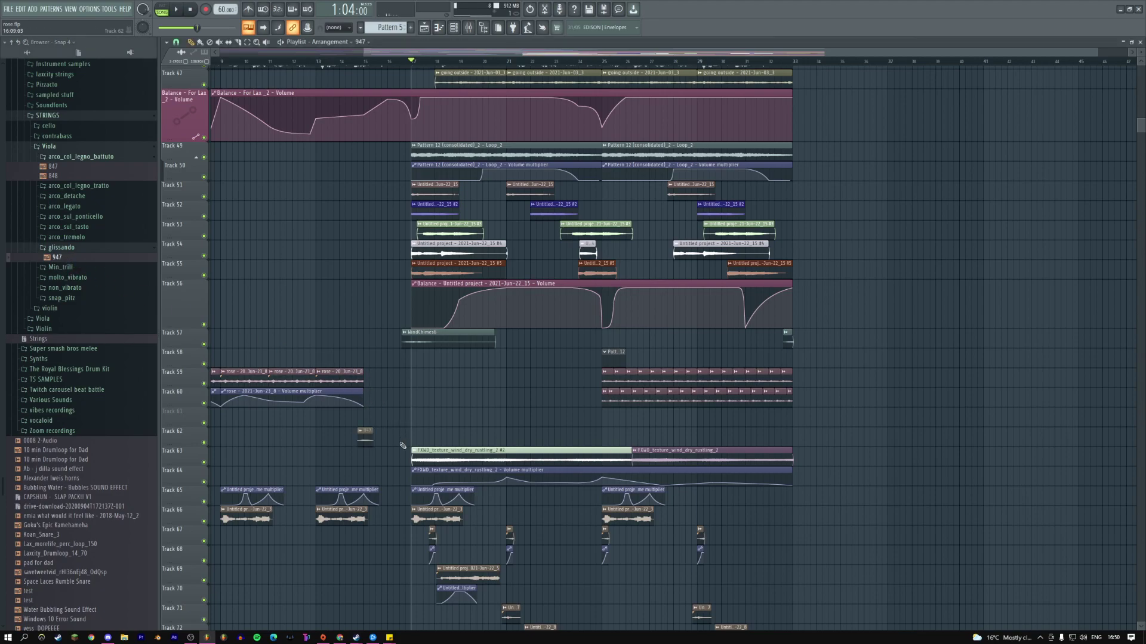
drag(316, 404, 416, 471)
click(559, 61)
key(space)
drag(601, 176, 371, 142)
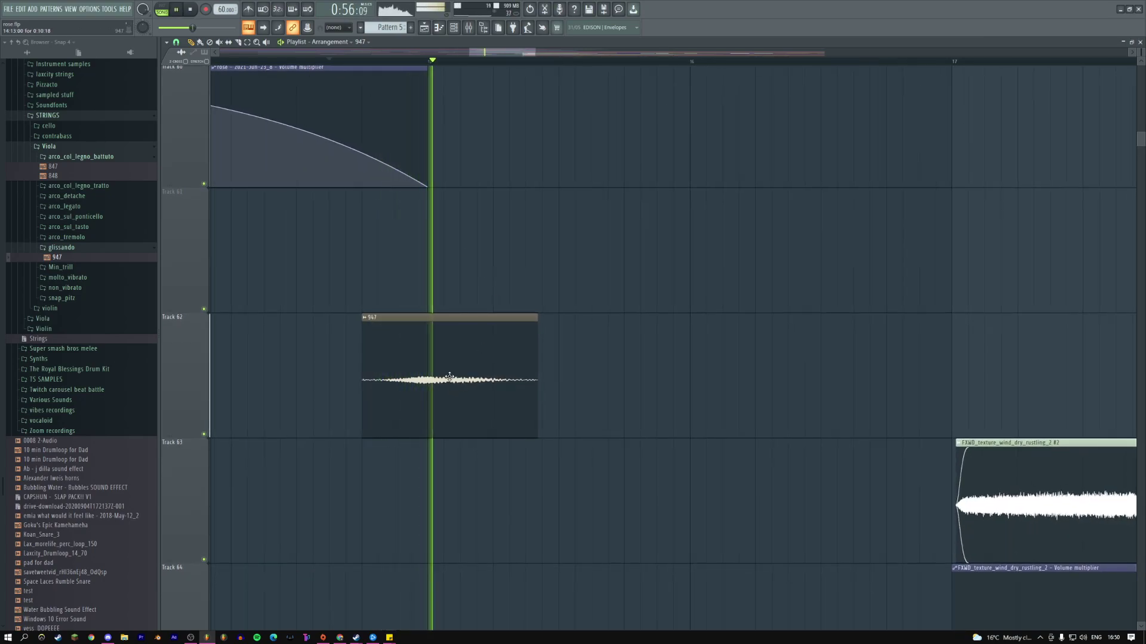
- Normalize the 947 sample and set its time-stretch mode to Stretch
double_click(449, 377)
click(184, 176)
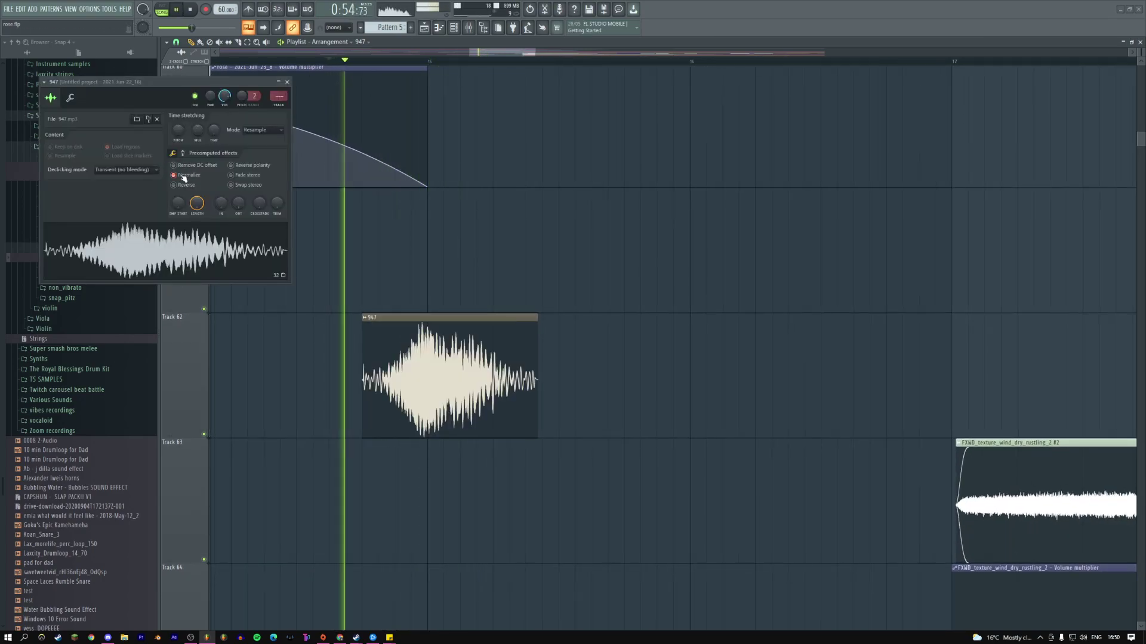
key(space)
click(259, 130)
click(254, 148)
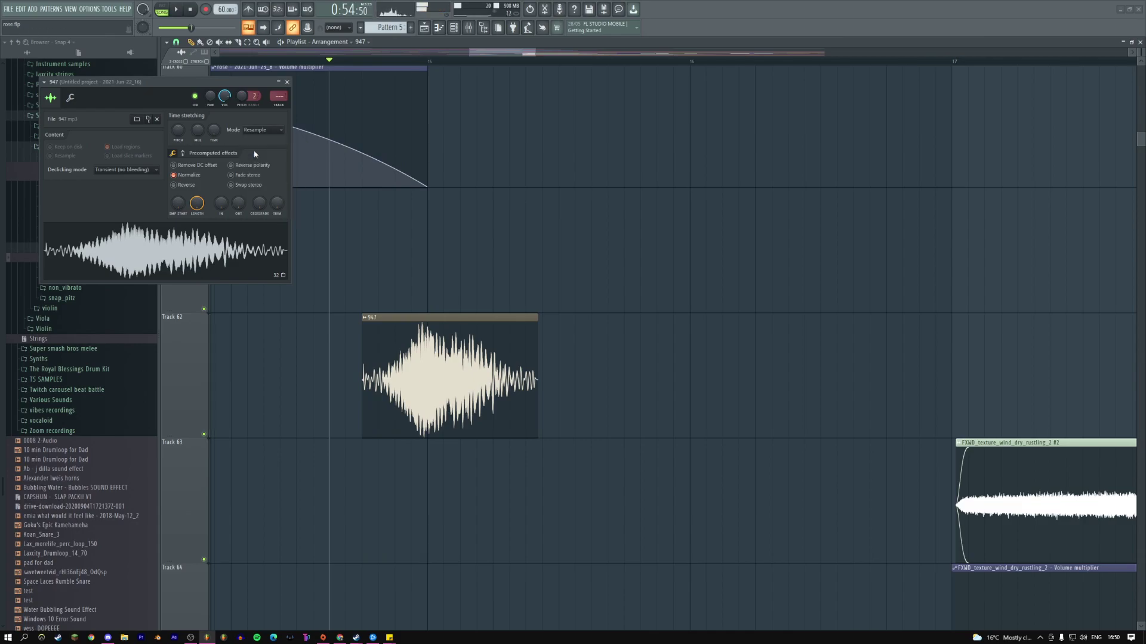
key(space)
click(262, 130)
click(256, 153)
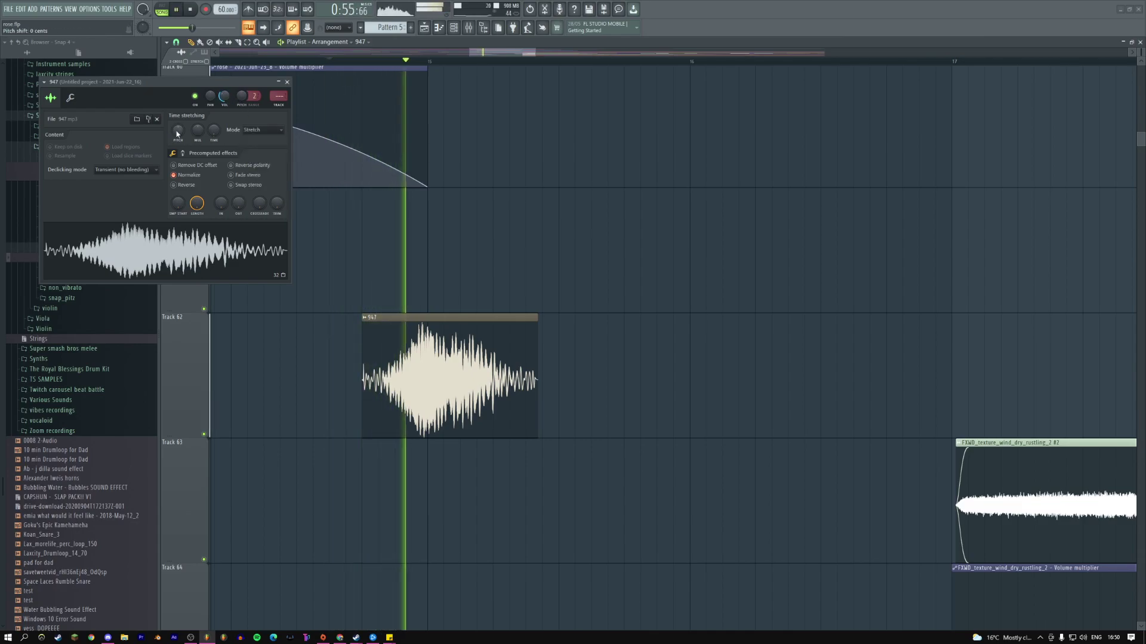
key(space)
key(space)
- Raise the 947 sample's pitch by 200 cents
click(385, 61)
drag(178, 132, 178, 127)
key(space)
key(space)
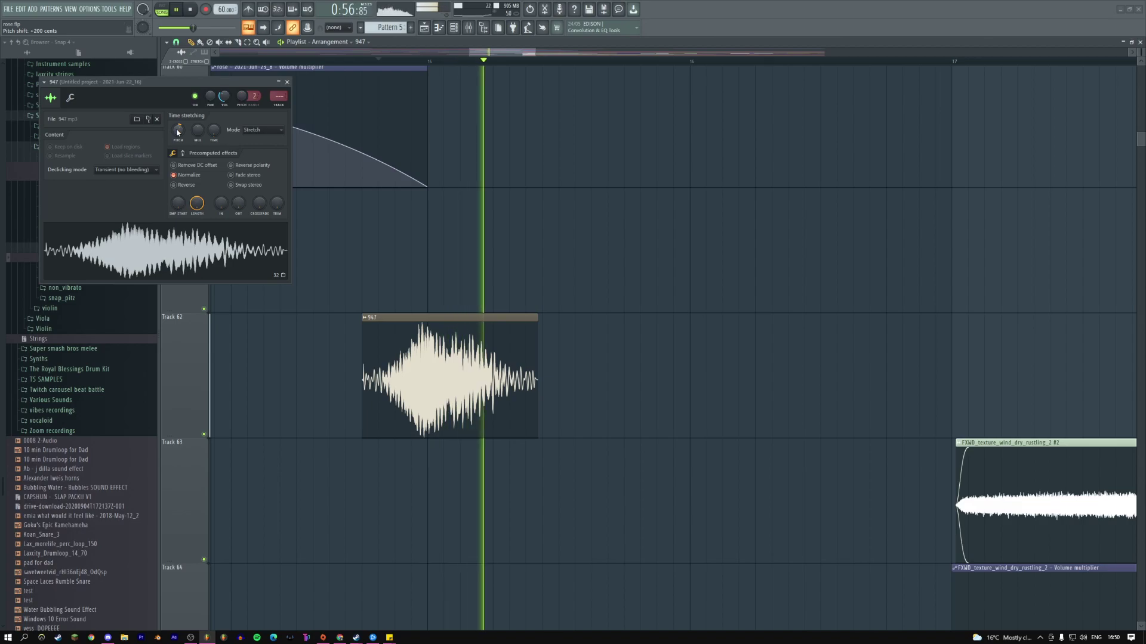
key(space)
key(space)
click(287, 81)
key(space)
- Lower the 947 channel volume to 42% and stretch the sample longer
double_click(432, 374)
key(space)
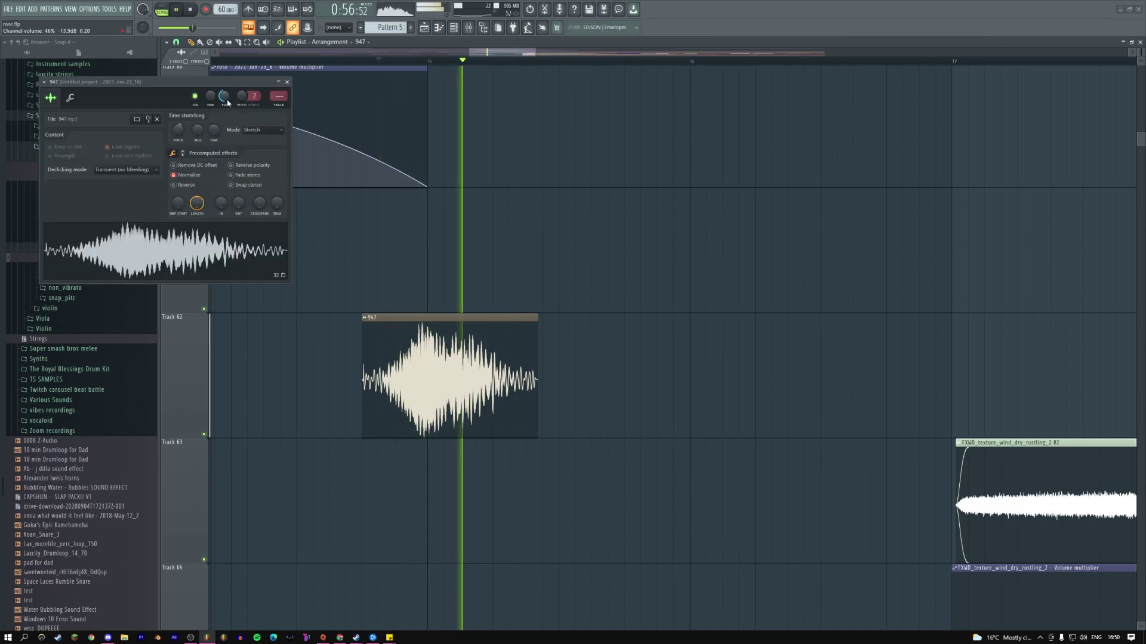
key(space)
key(space)
drag(211, 100, 233, 95)
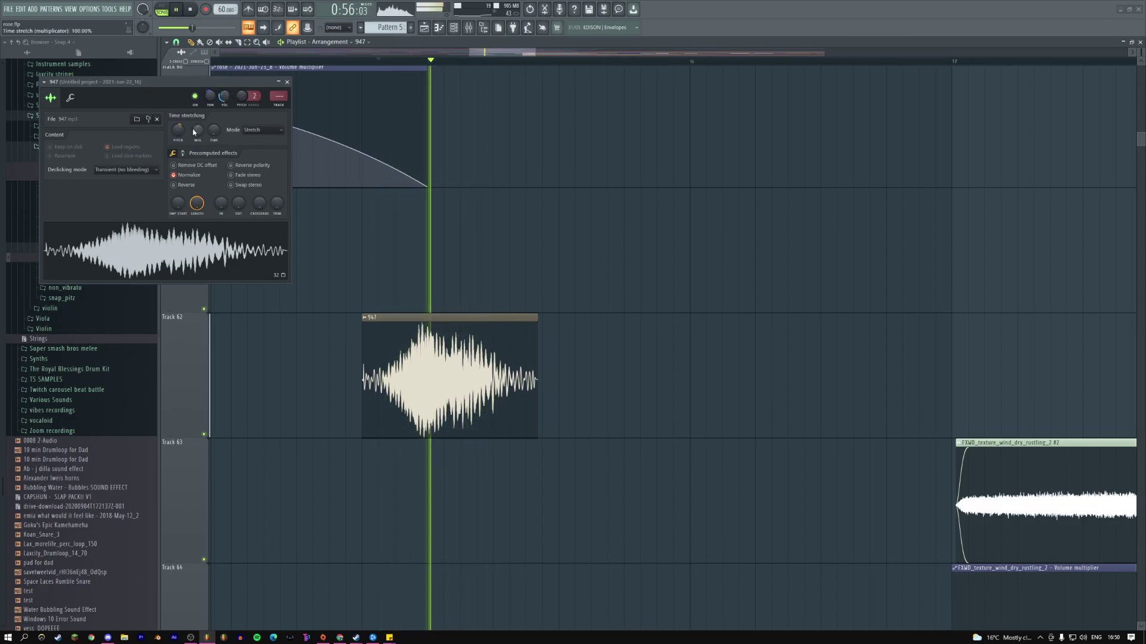
drag(197, 132, 198, 117)
key(space)
key(space)
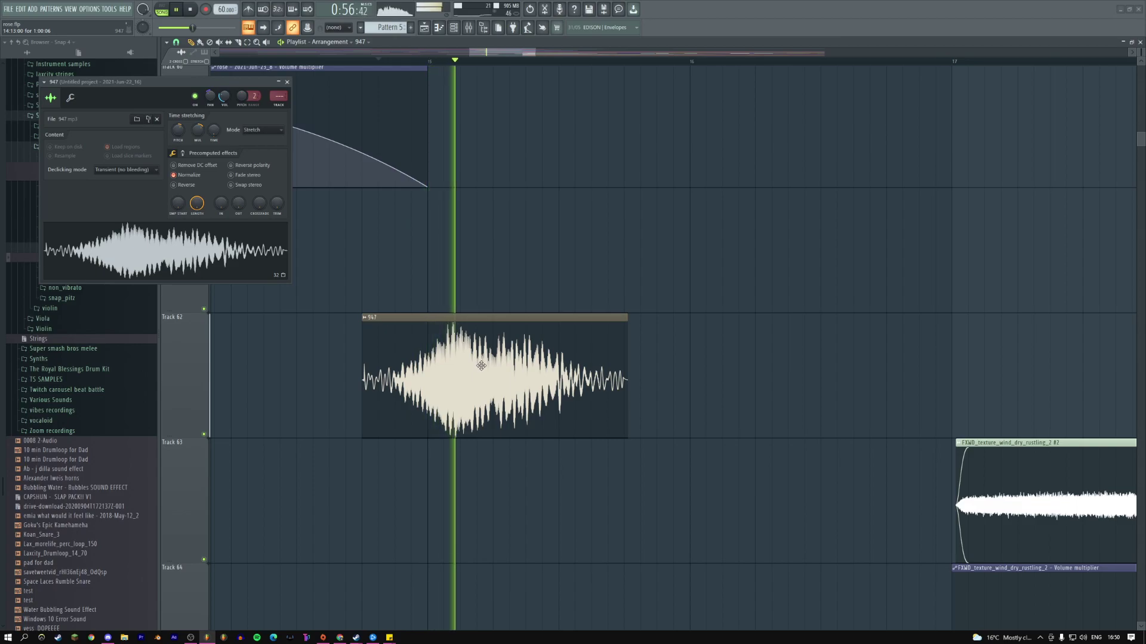
- Move the 947 clip slightly earlier on Track 62
drag(482, 365, 449, 365)
click(462, 366)
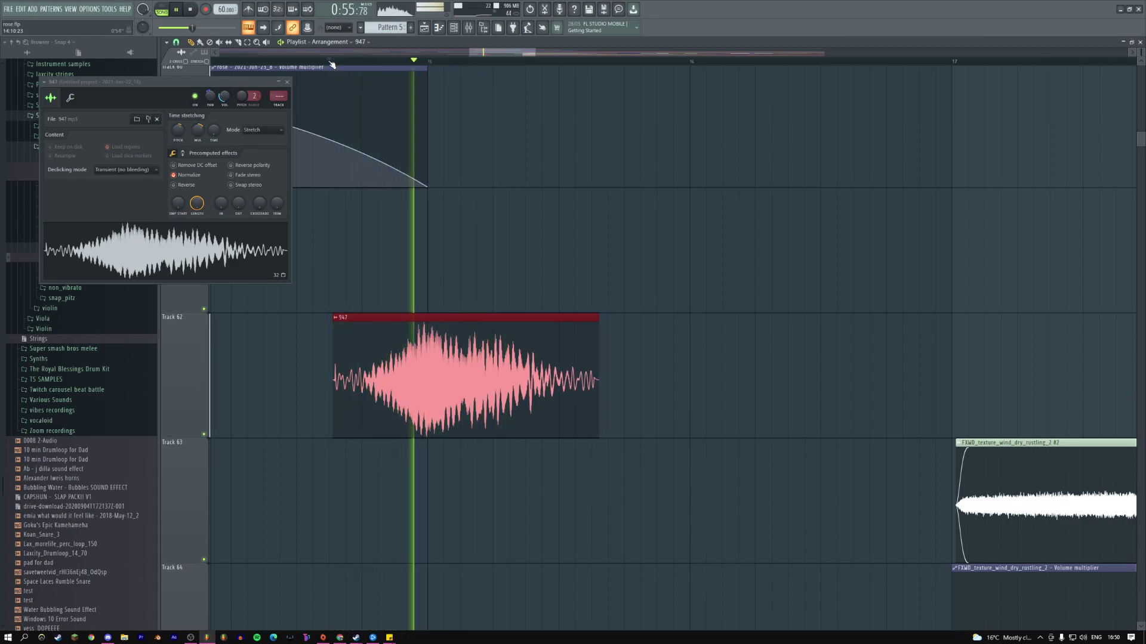
key(space)
drag(437, 336, 436, 336)
key(space)
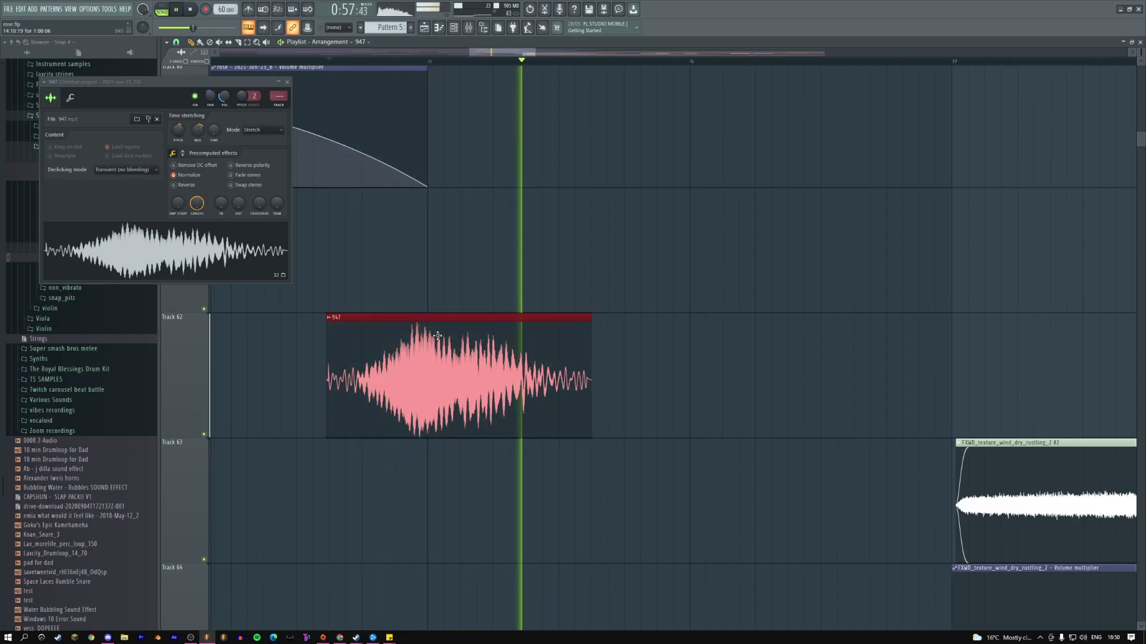
key(space)
key(space)
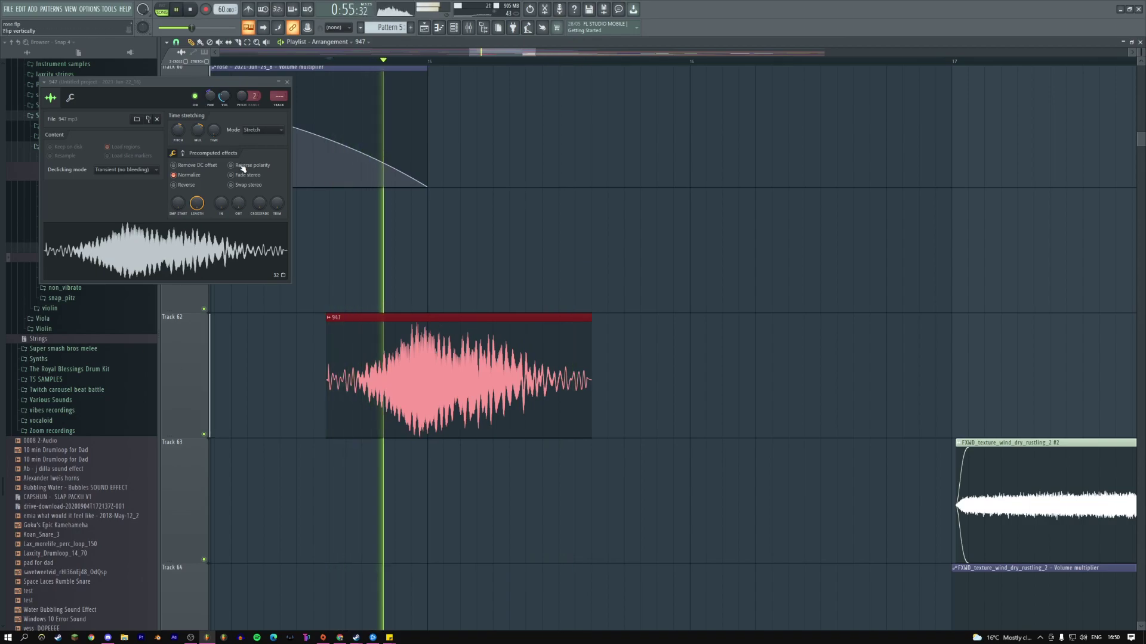
- Collapse the Viola and STRINGS folders and nudge the 947 clip slightly left
click(287, 82)
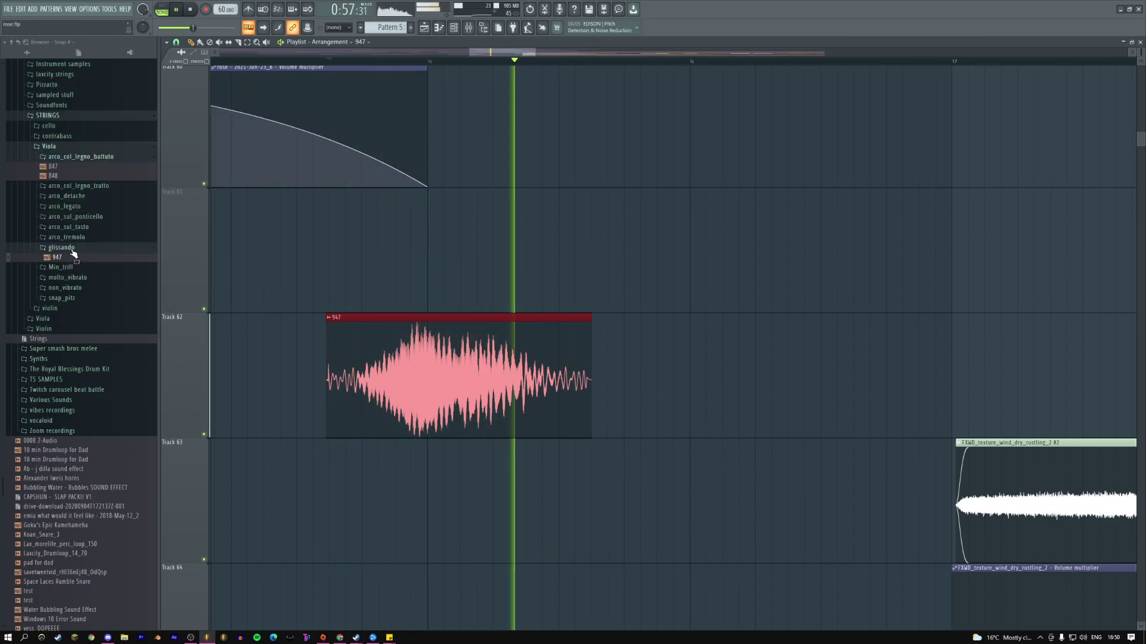
click(57, 147)
key(space)
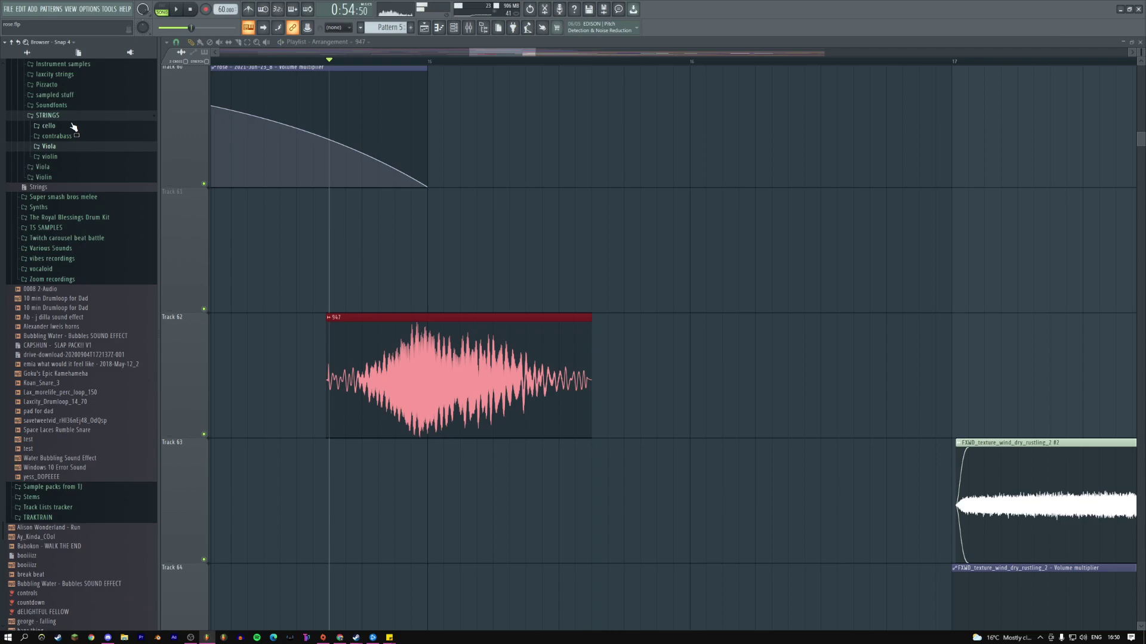
key(space)
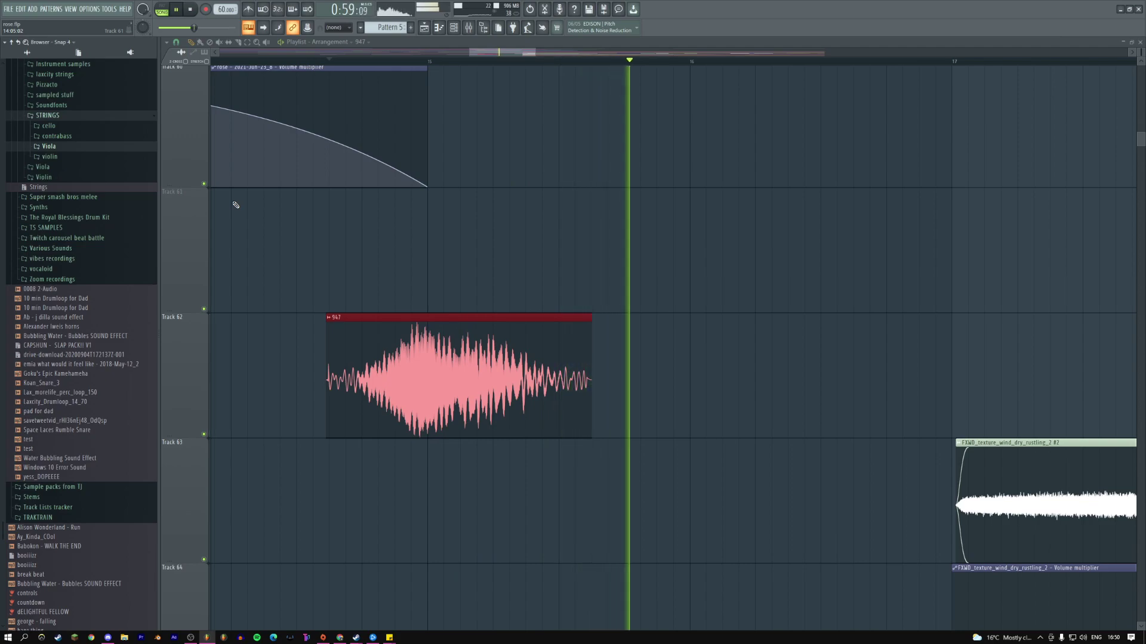
key(space)
key(space)
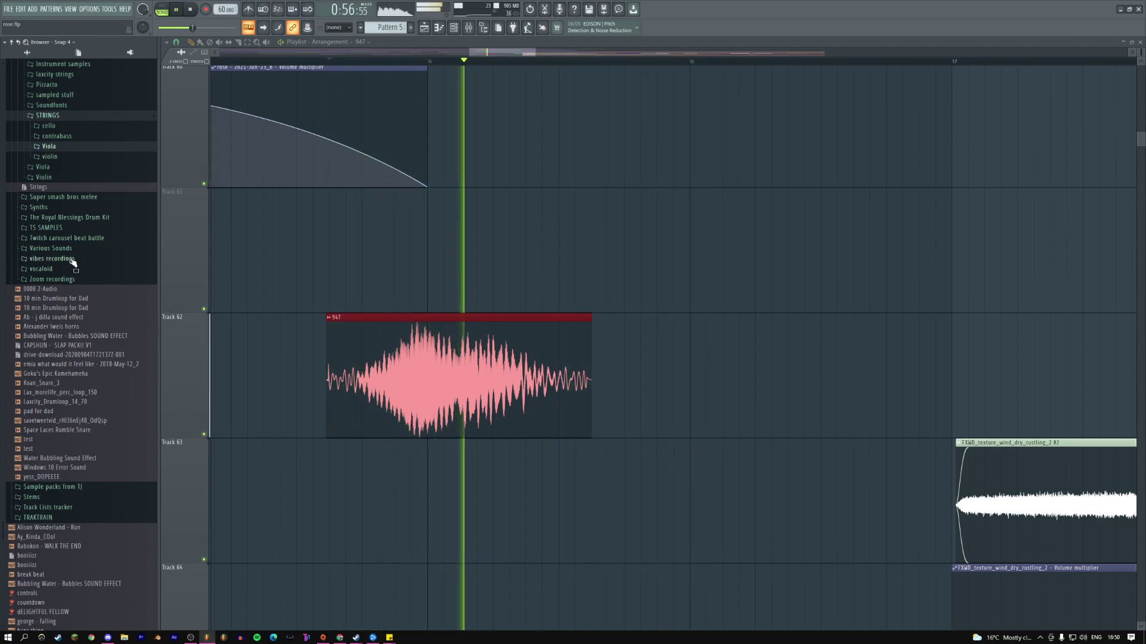
click(71, 117)
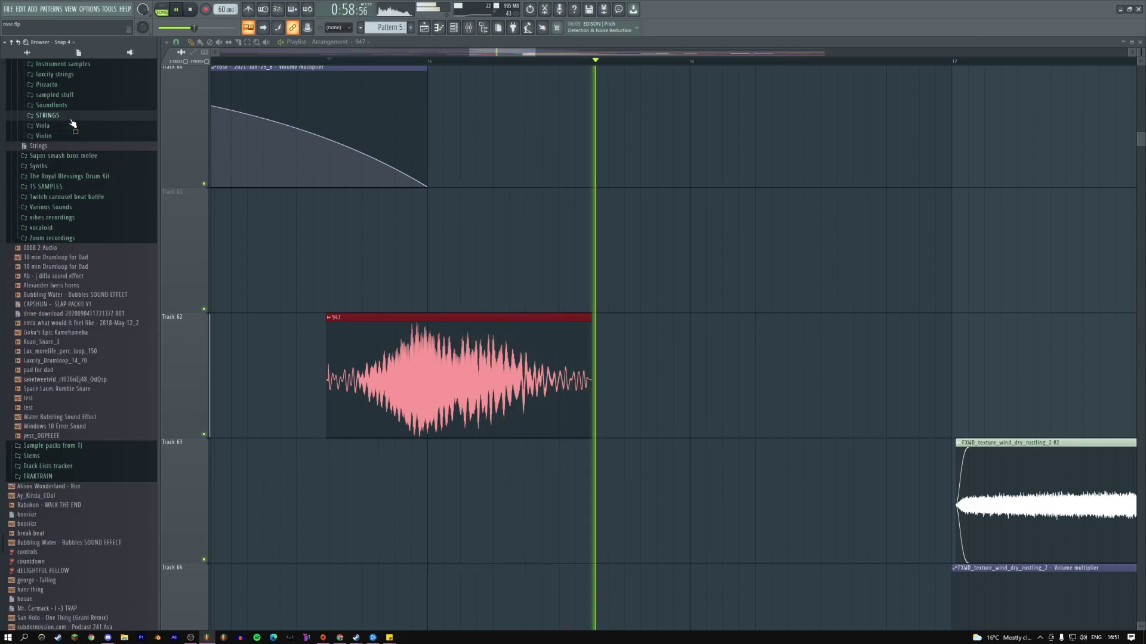
key(space)
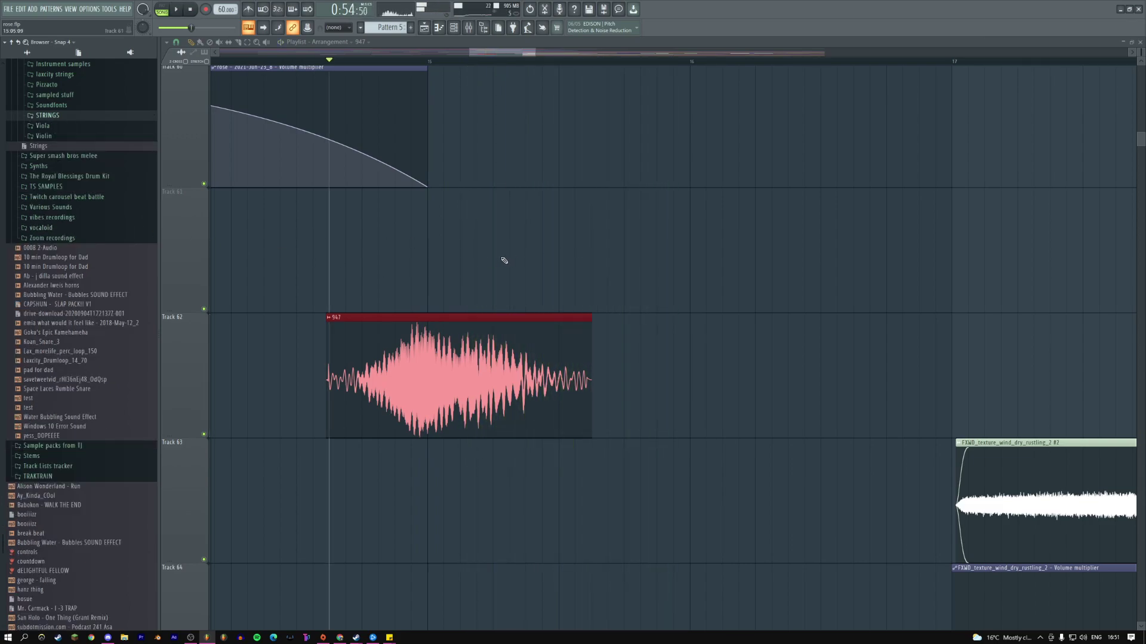
key(space)
key(space)
drag(448, 354, 447, 354)
key(space)
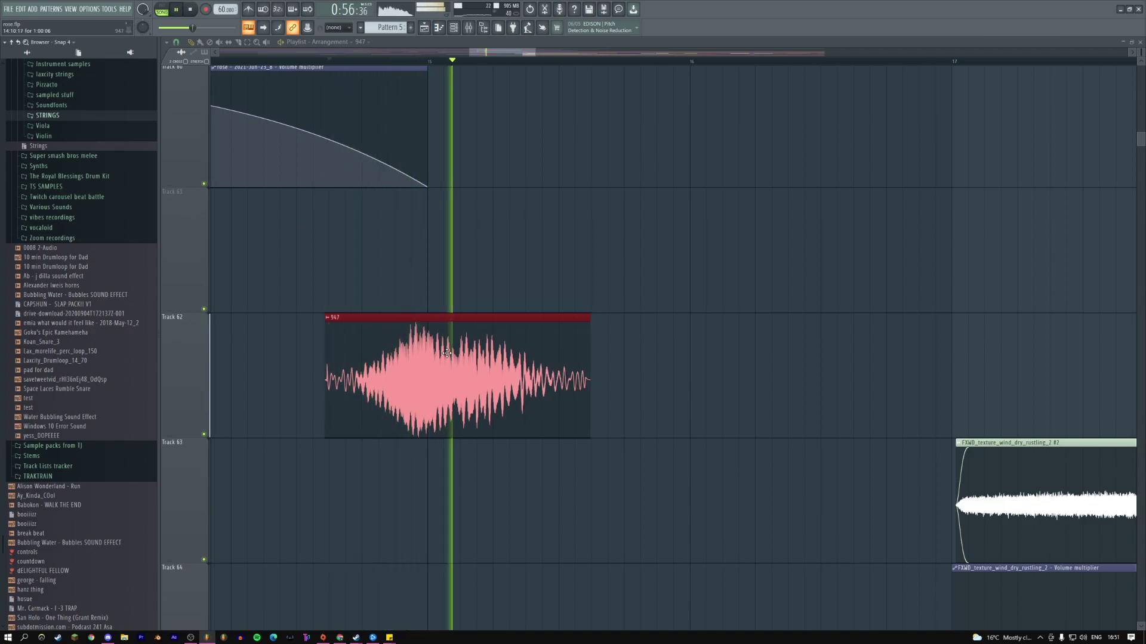
key(space)
- Open the Violin folder and run a smart browser search for 'sus'
click(57, 136)
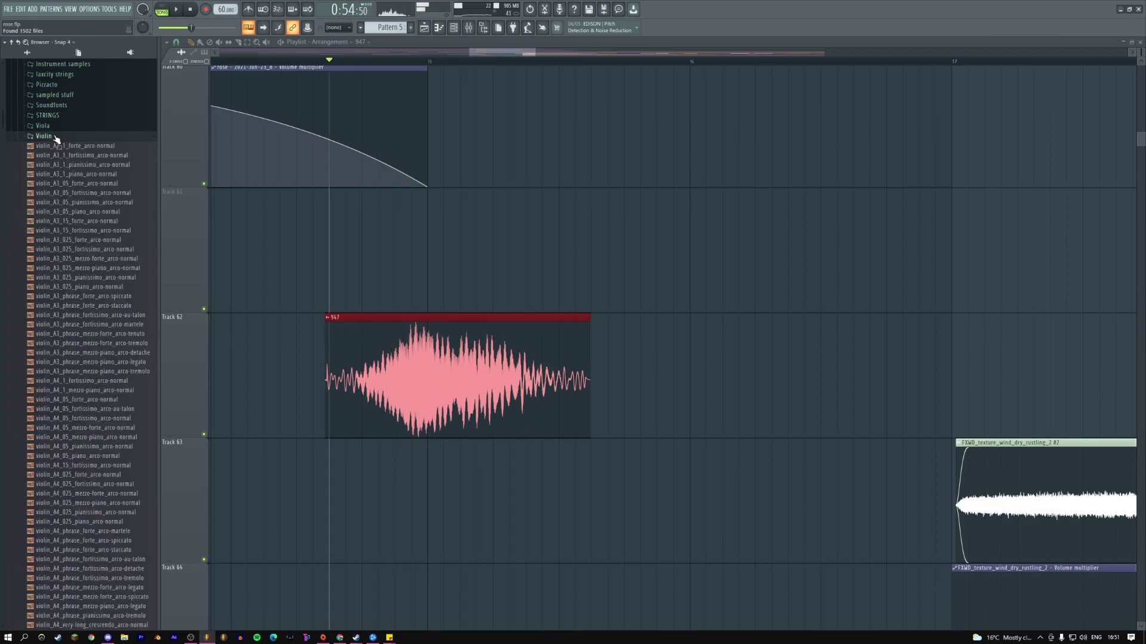
drag(57, 158, 94, 331)
right_click(56, 137)
click(82, 156)
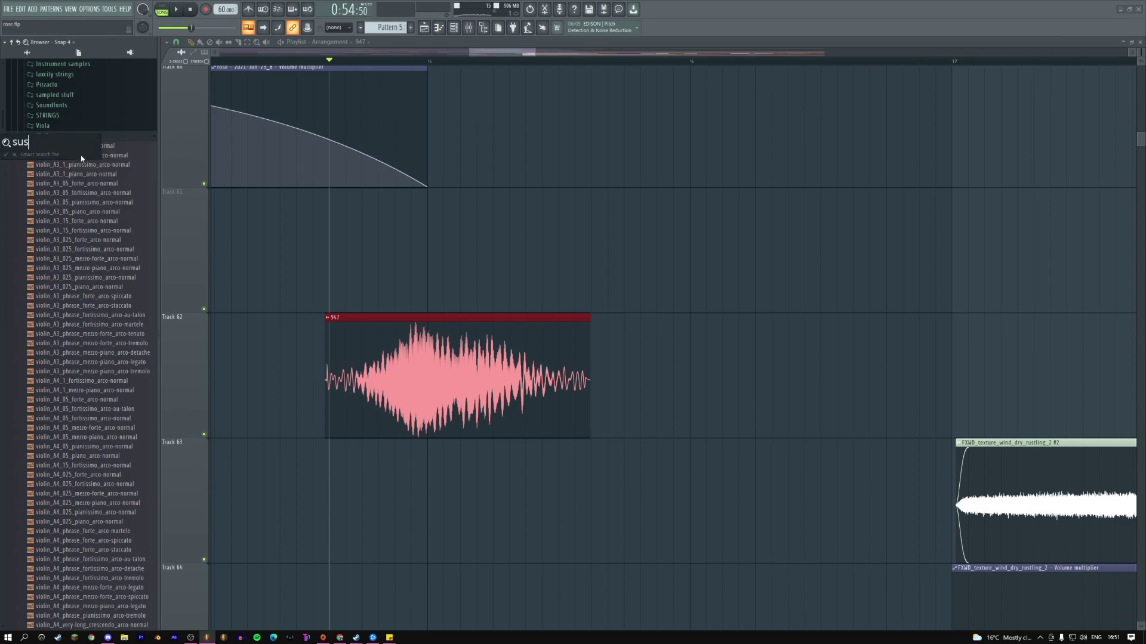
text(sus)
key(Return)
scroll(89, 382, down, 4)
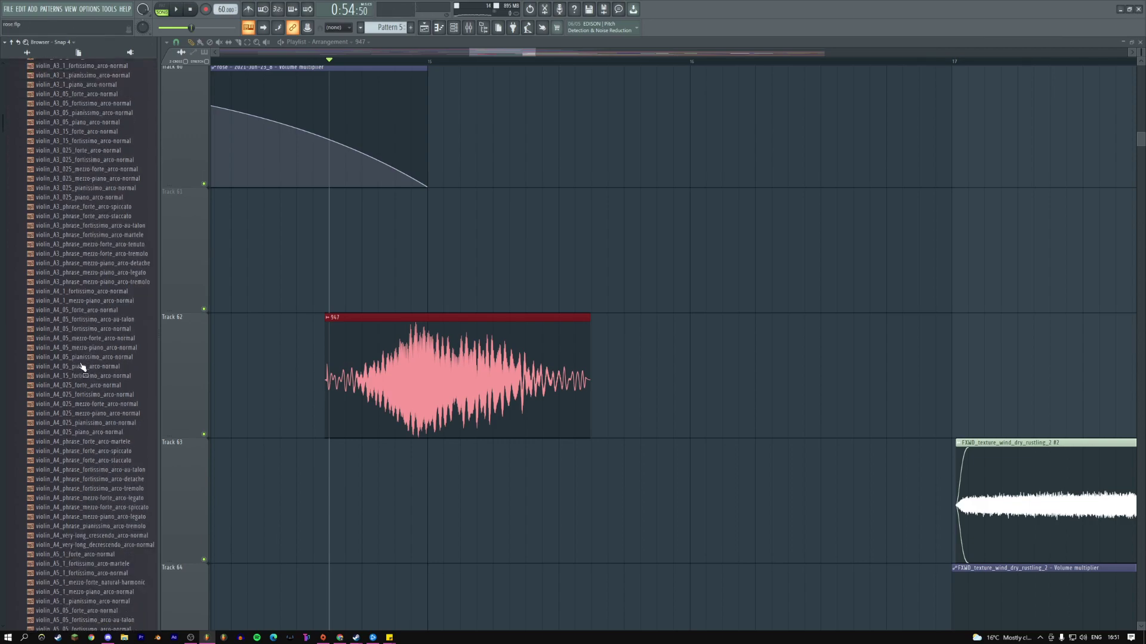
- Preview the violin_A4 fortissimo, piano and phrase samples, ending on violin_A4_very-long_crescendo_arco-normal
click(94, 355)
click(96, 370)
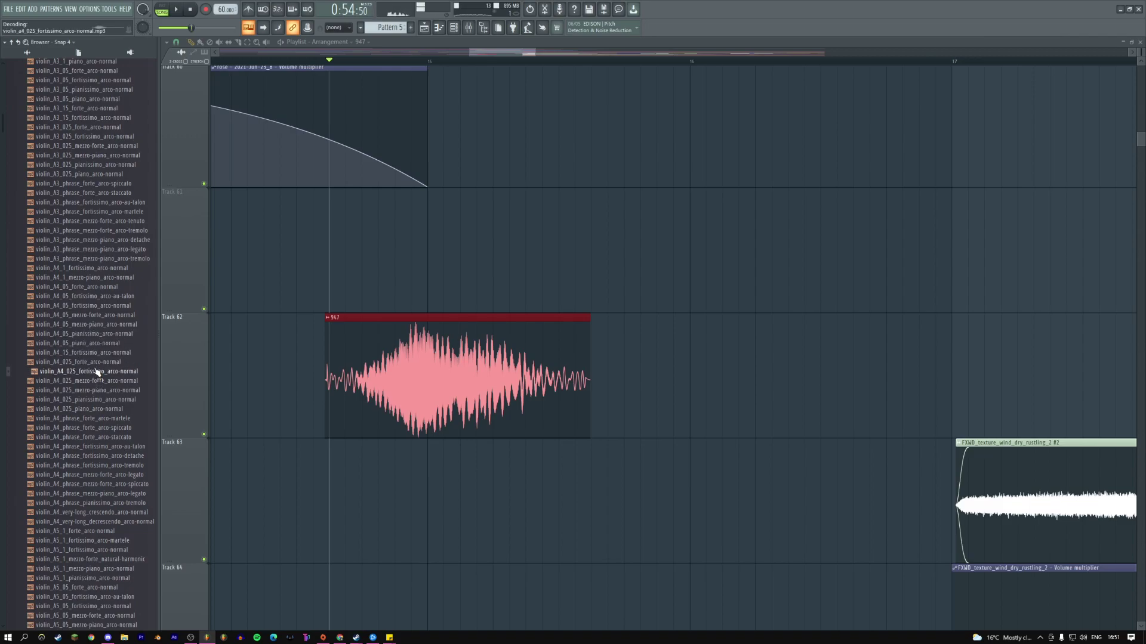
click(100, 382)
click(99, 391)
click(98, 400)
click(95, 409)
click(95, 419)
click(94, 428)
click(92, 438)
click(91, 448)
scroll(94, 436, down, 4)
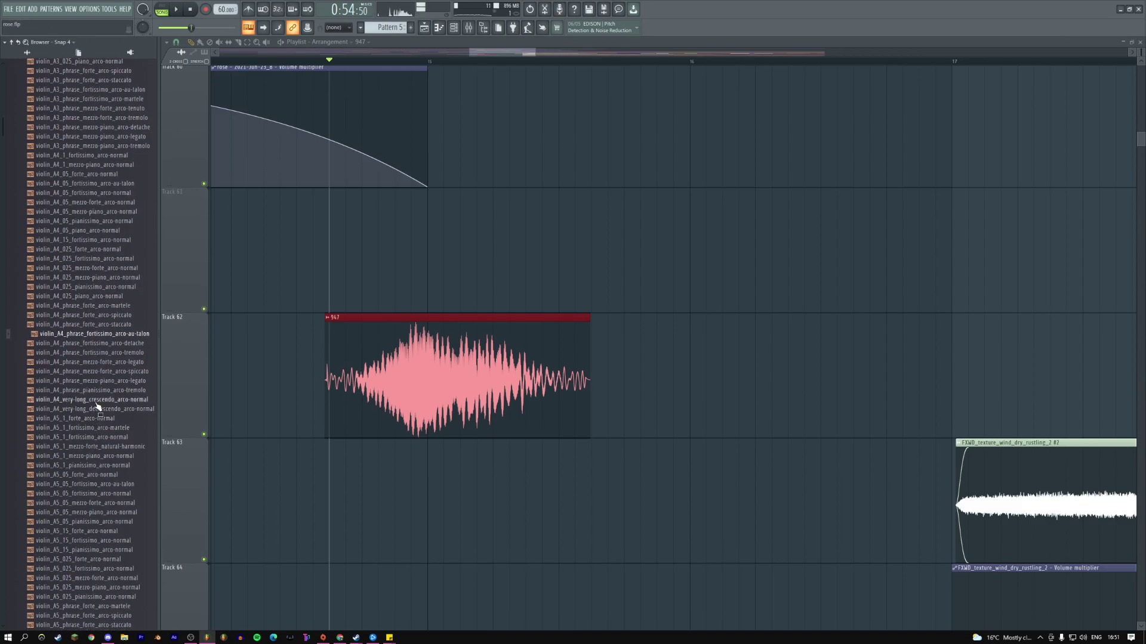
click(96, 402)
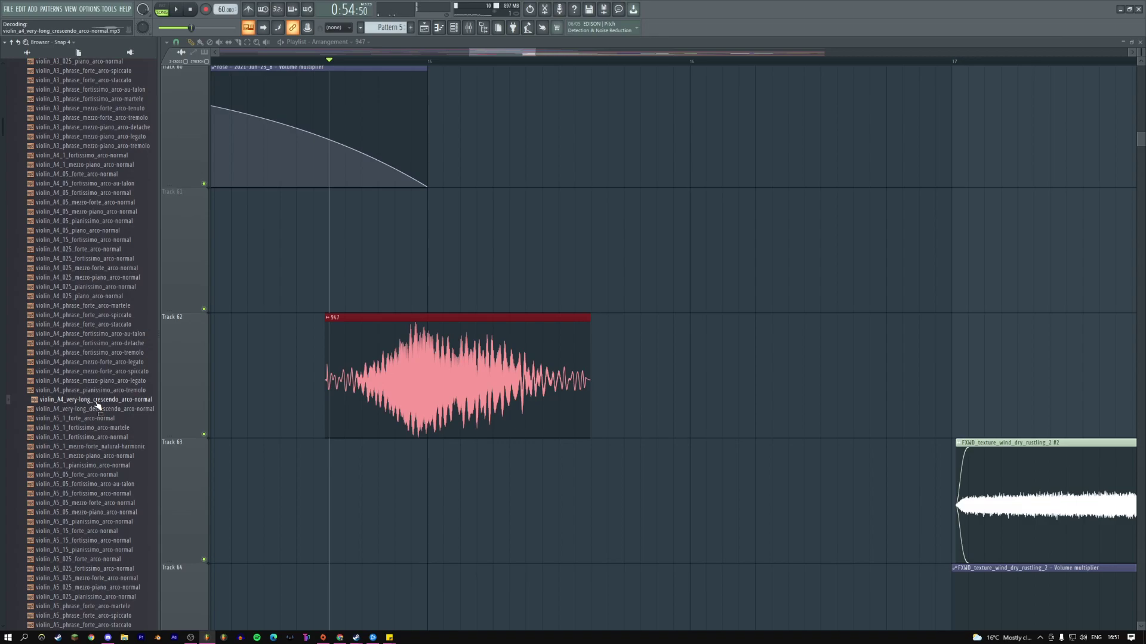
- Place the violin crescendo sample on Track 62 and solo the track
drag(98, 406, 417, 260)
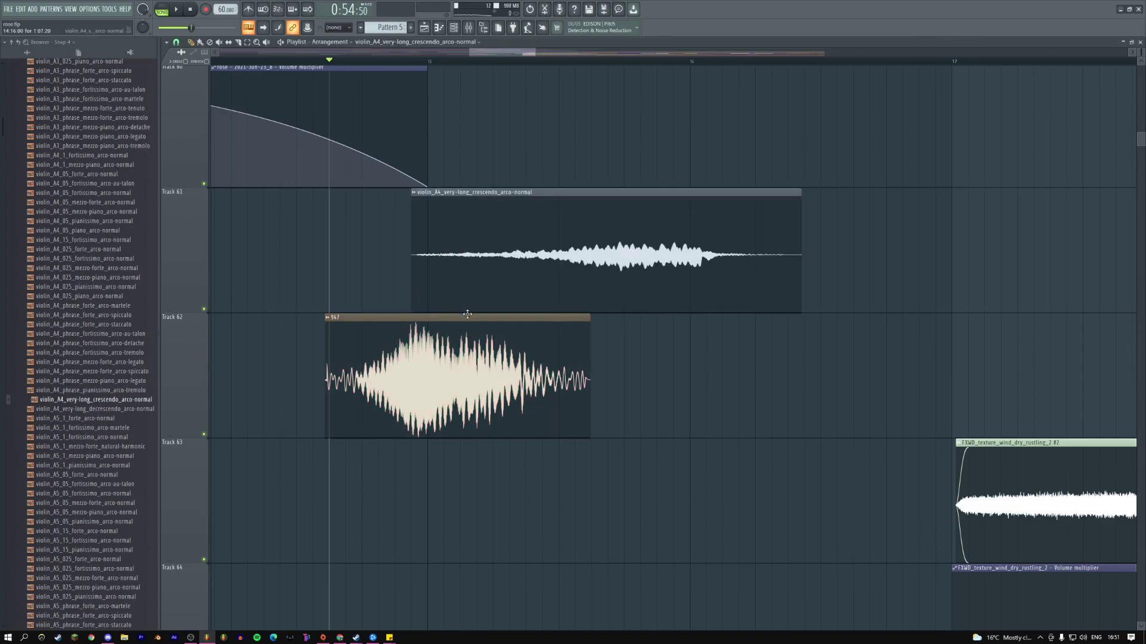
drag(466, 309, 464, 388)
ctrl+click(203, 434)
key(space)
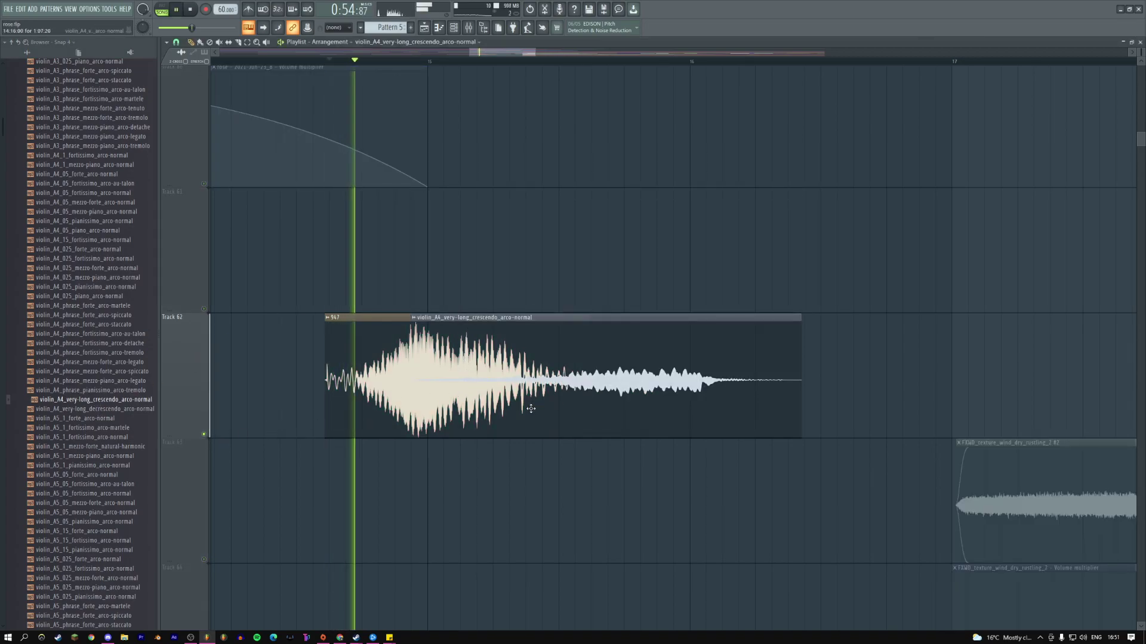
- Pitch the crescendo sample down to -1100 cents
double_click(634, 384)
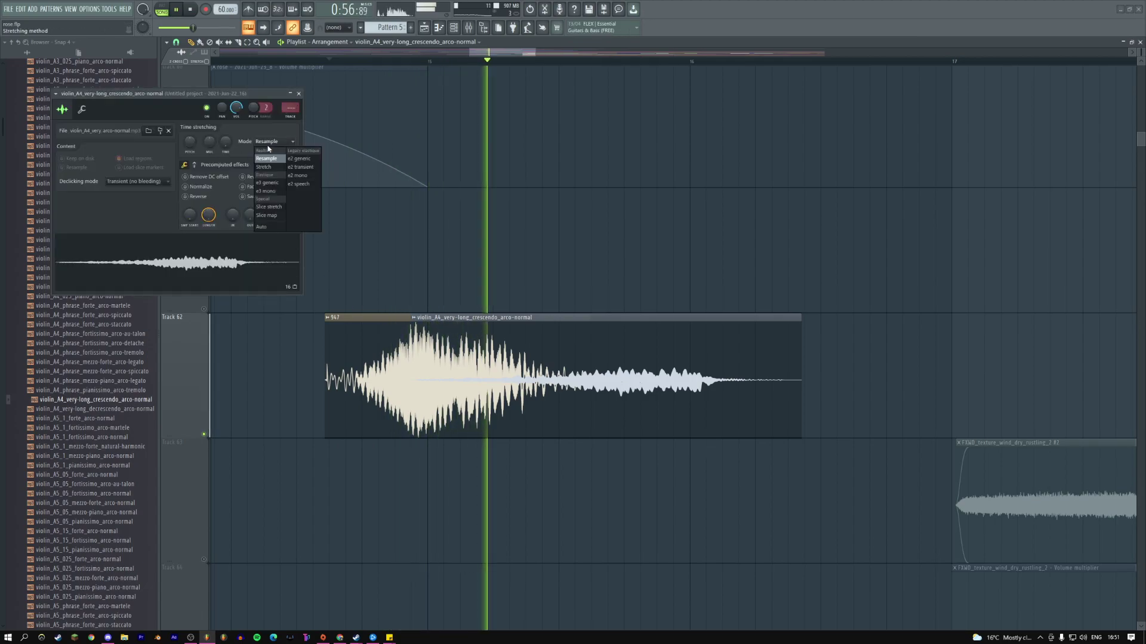
drag(192, 142, 192, 197)
key(space)
key(space)
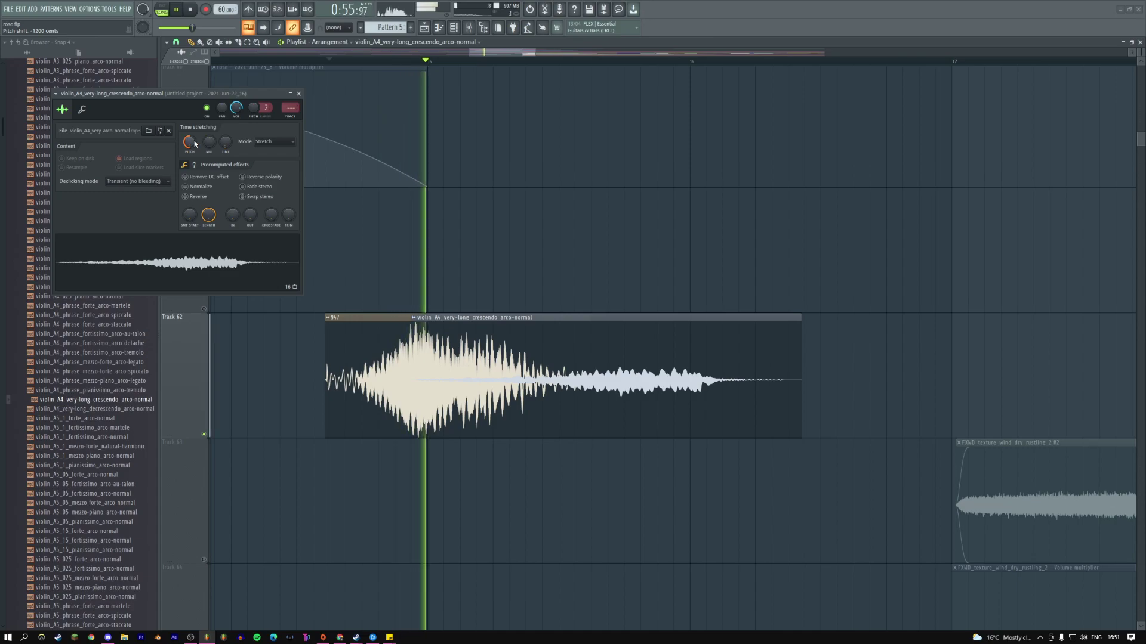
drag(193, 143, 193, 139)
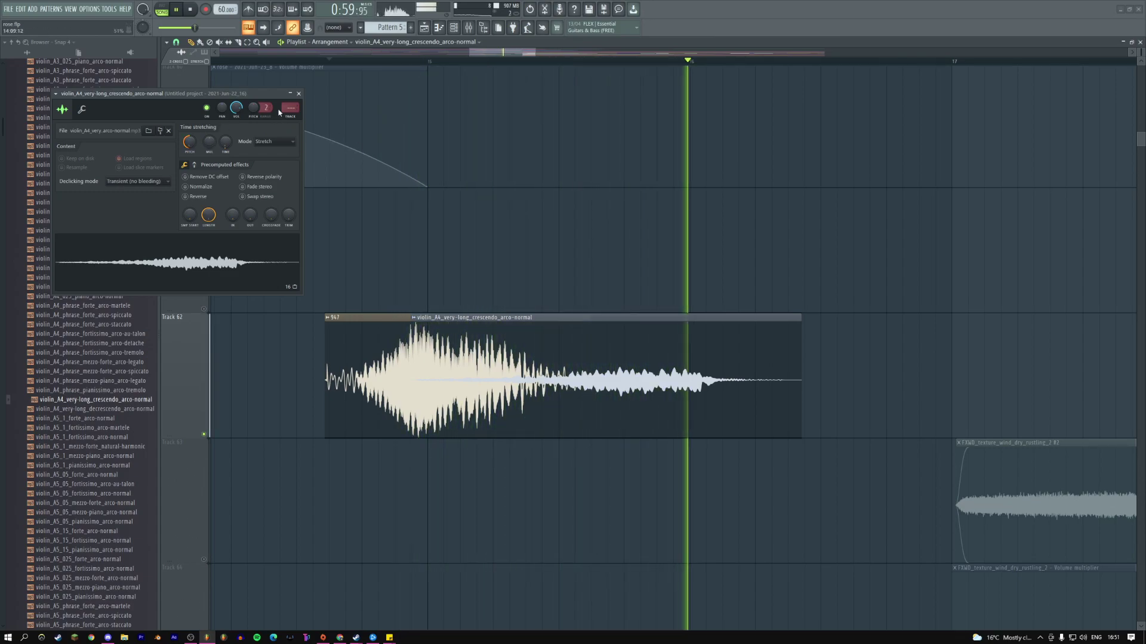
key(space)
key(space)
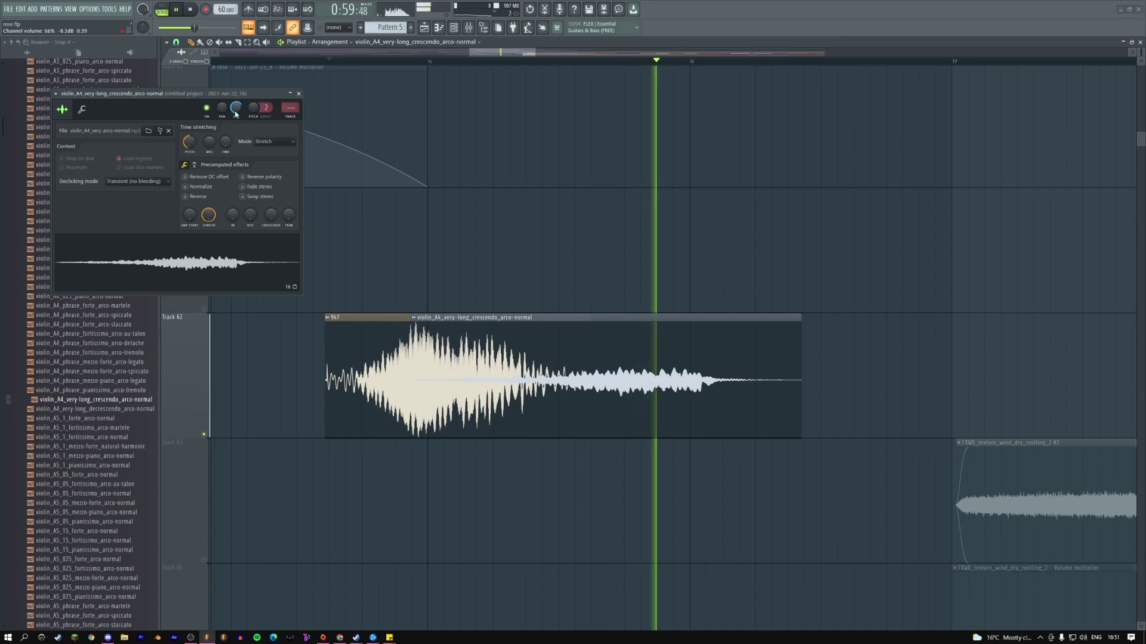
click(299, 94)
key(space)
- Unsolo Track 62, move the crescendo clip later and time-stretch it shorter
right_click(205, 434)
key(space)
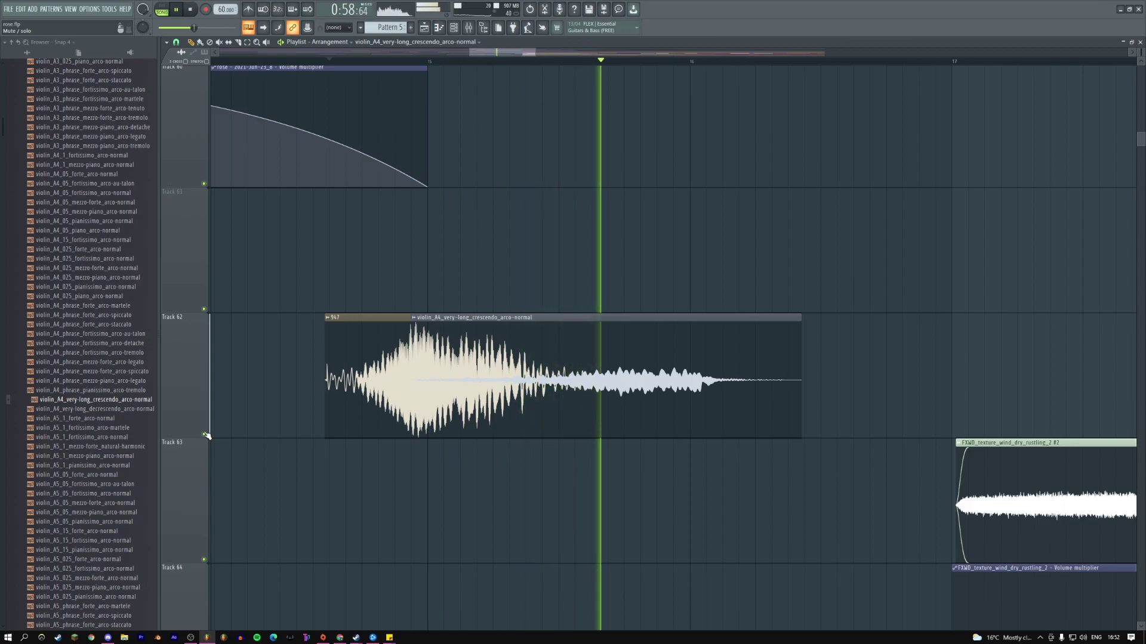
drag(632, 403, 601, 374)
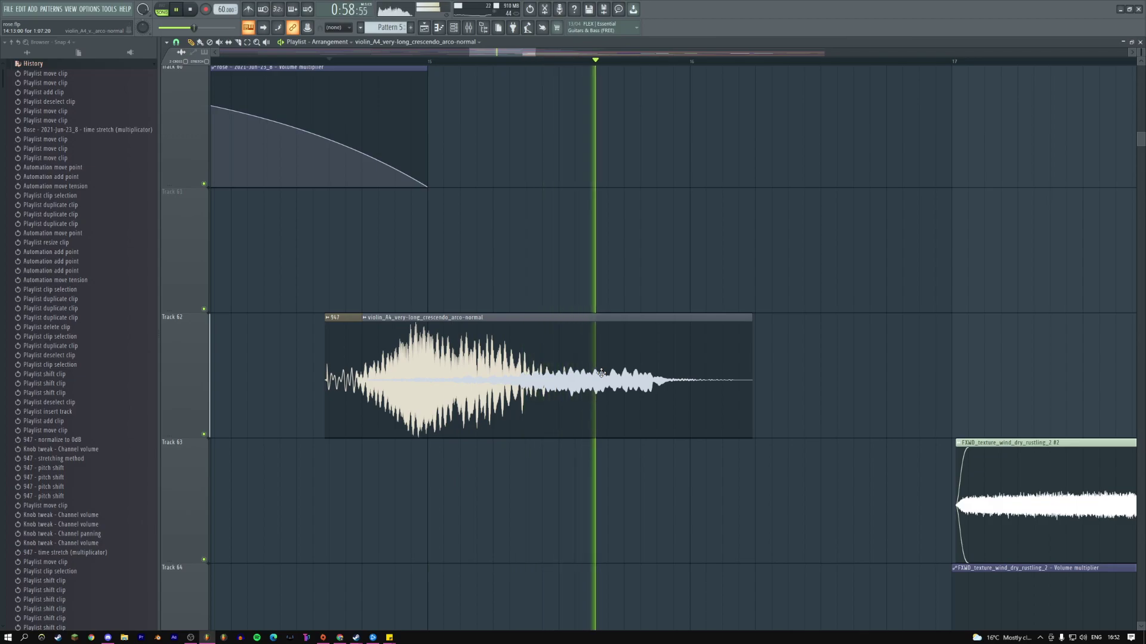
double_click(601, 373)
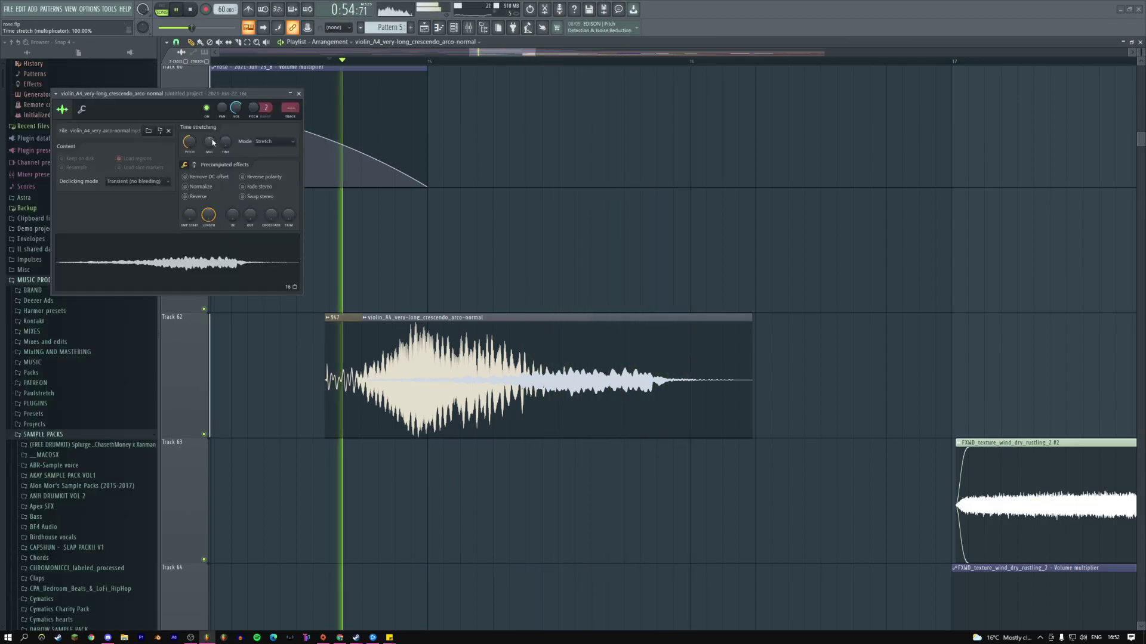
drag(209, 142, 209, 156)
drag(539, 375, 622, 369)
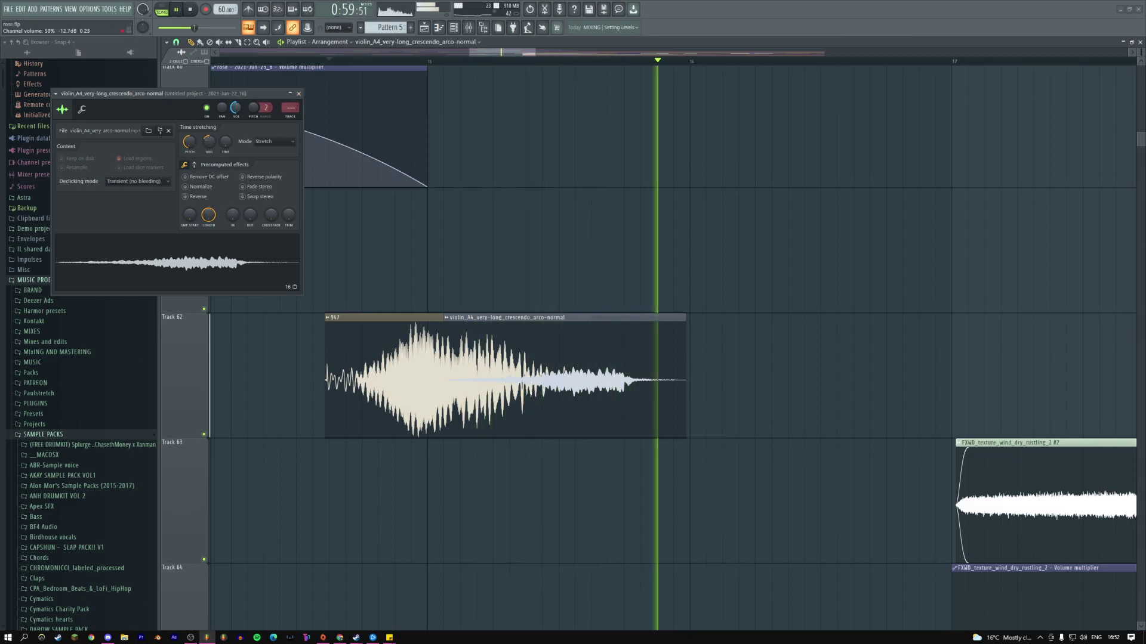
key(Escape)
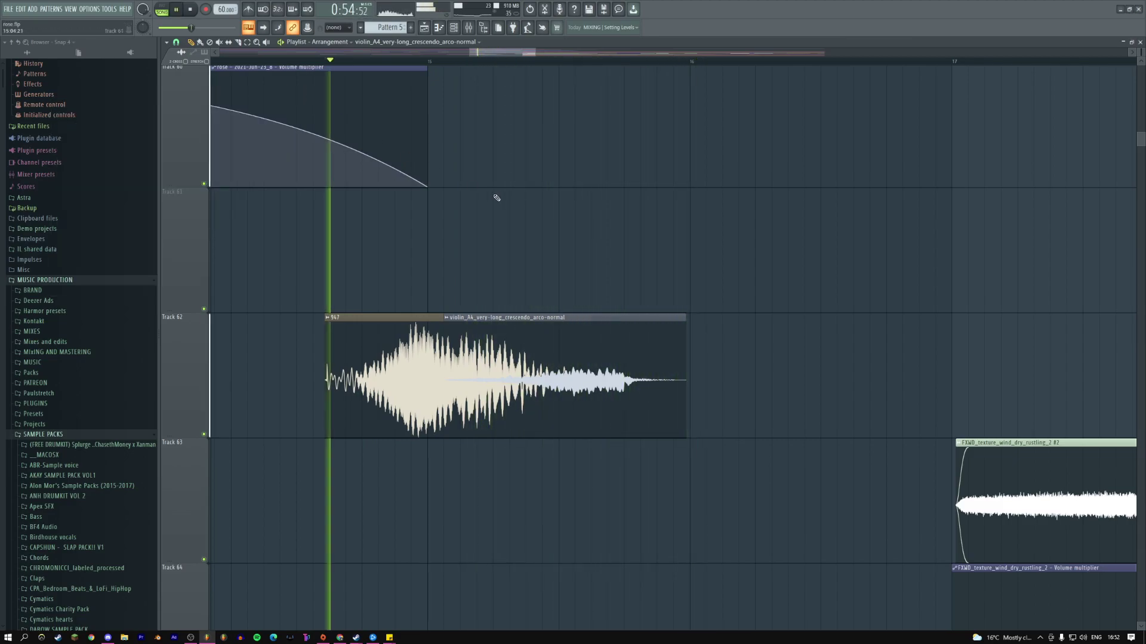
ctrl+right_click(558, 288)
key(space)
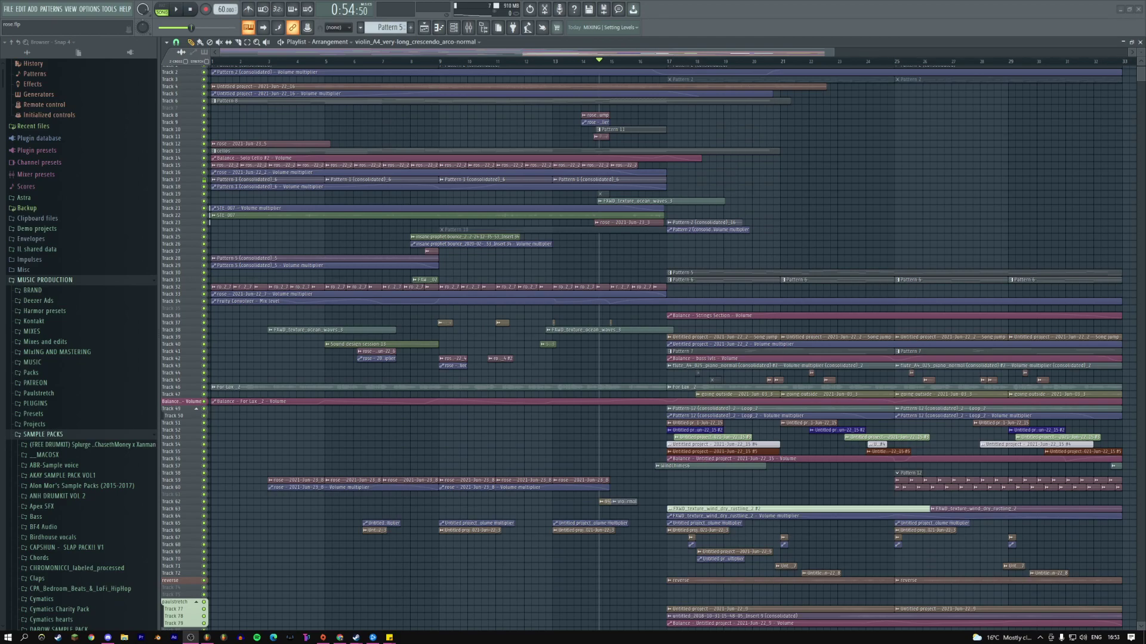
key(space)
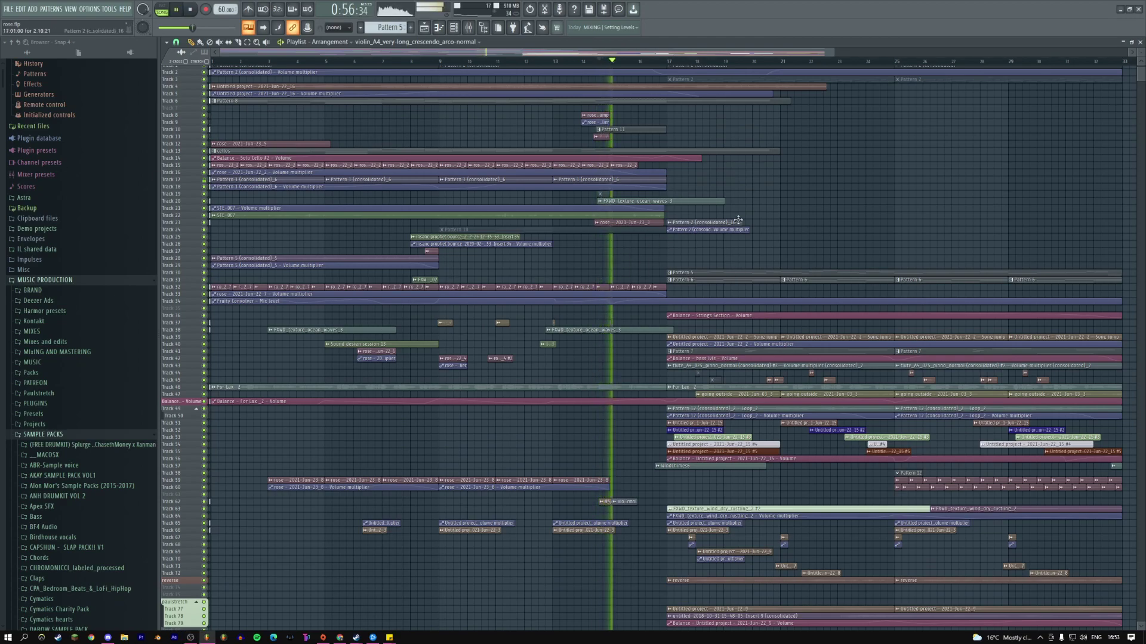
alt+scroll(885, 186, up, 3)
drag(621, 193, 503, 169)
scroll(543, 212, down, 6)
scroll(543, 210, down, 3)
key(space)
scroll(580, 217, up, 3)
key(space)
- Replay the arrangement from around bar 11 to review the rose section
key(space)
click(392, 62)
key(space)
click(379, 62)
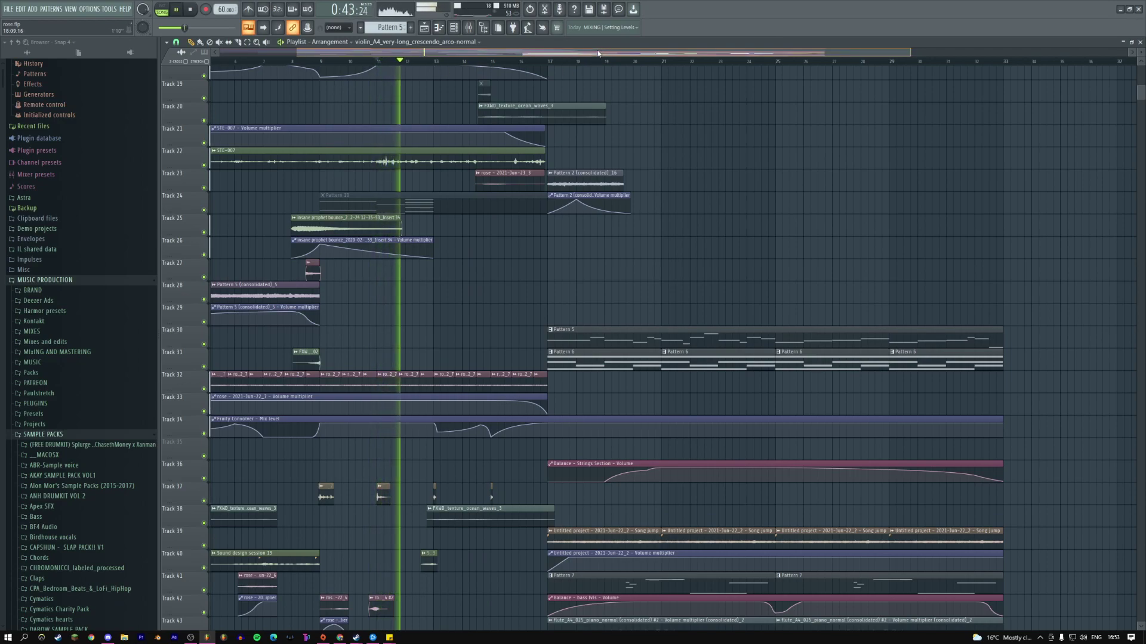
drag(599, 54, 518, 53)
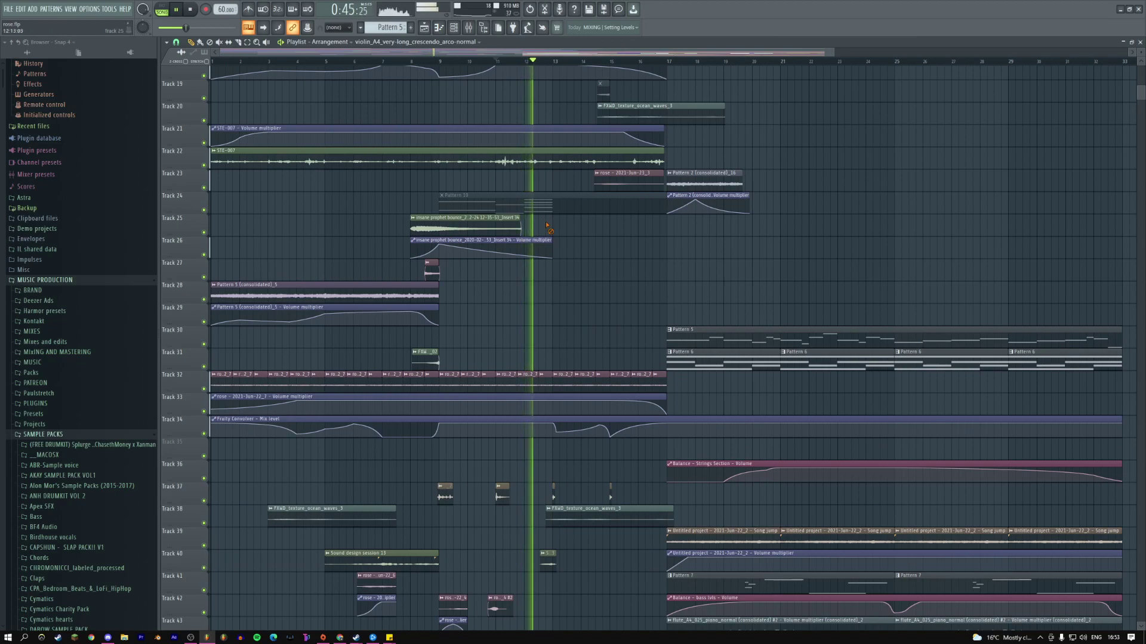
scroll(477, 200, down, 1)
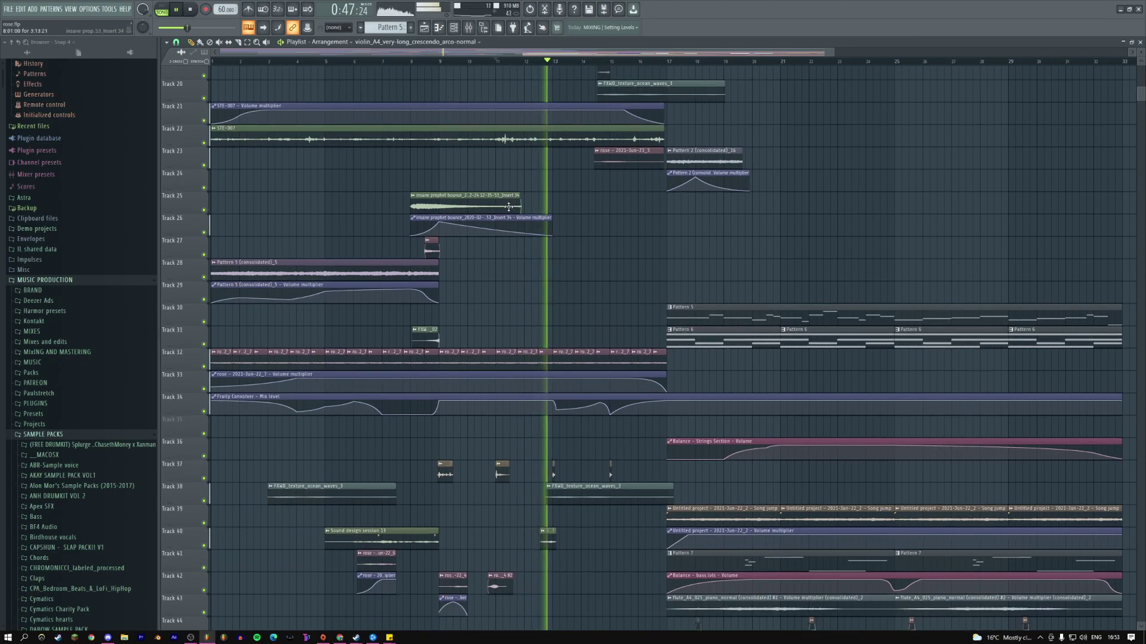
scroll(509, 206, up, 18)
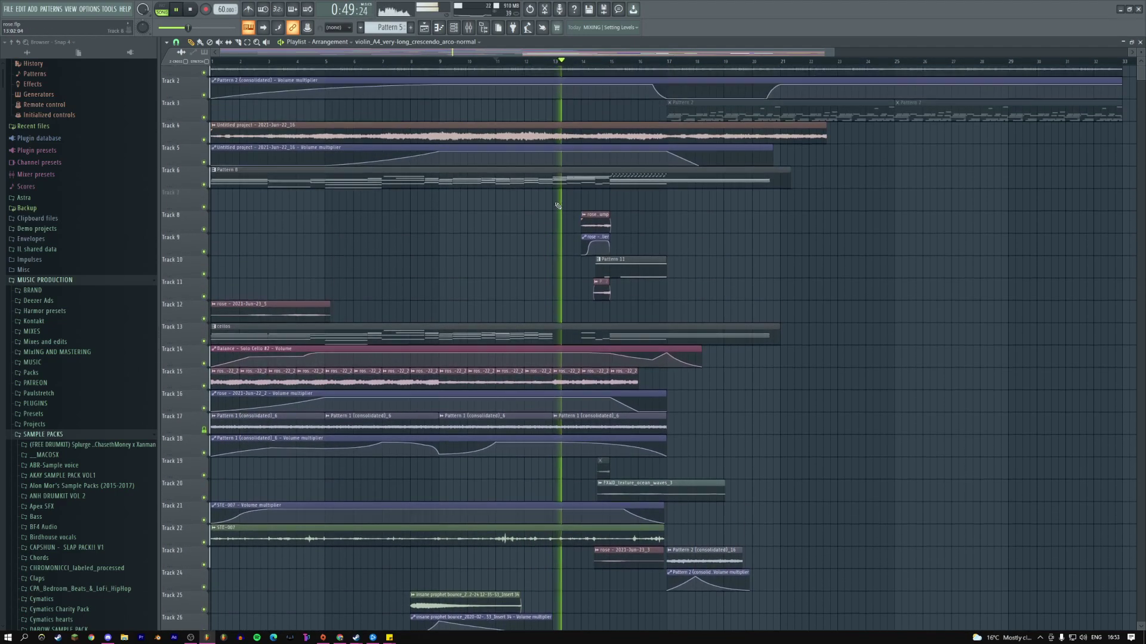
scroll(557, 206, up, 1)
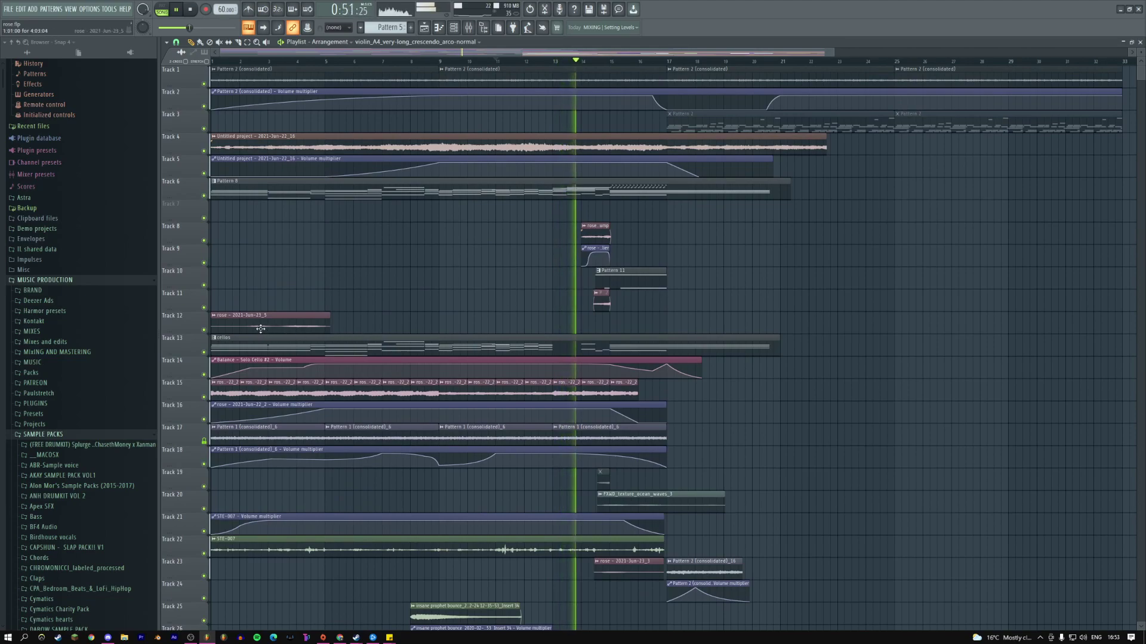
- Copy the Track 12 rose clip to around bar 12.5, nudging it slightly later
drag(261, 328, 553, 347)
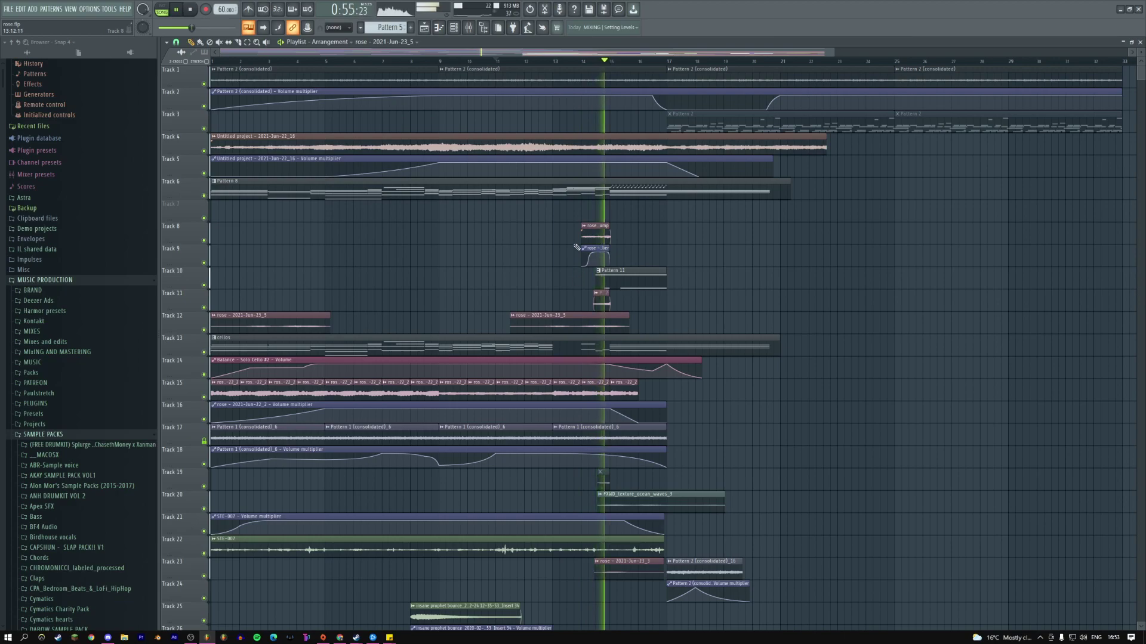
click(548, 62)
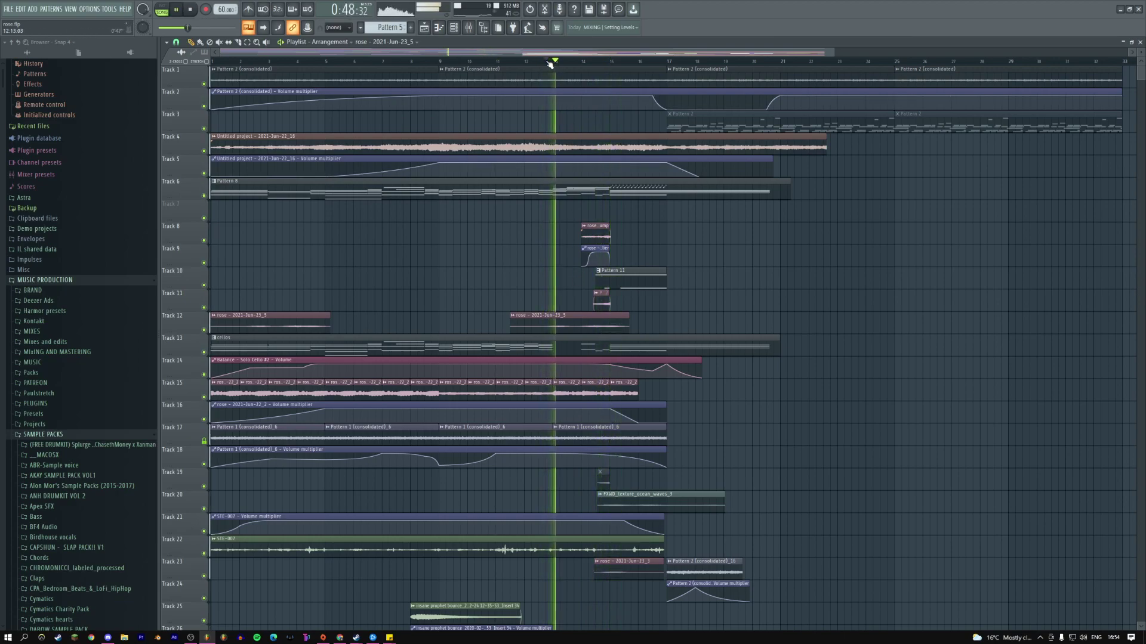
drag(572, 325, 581, 323)
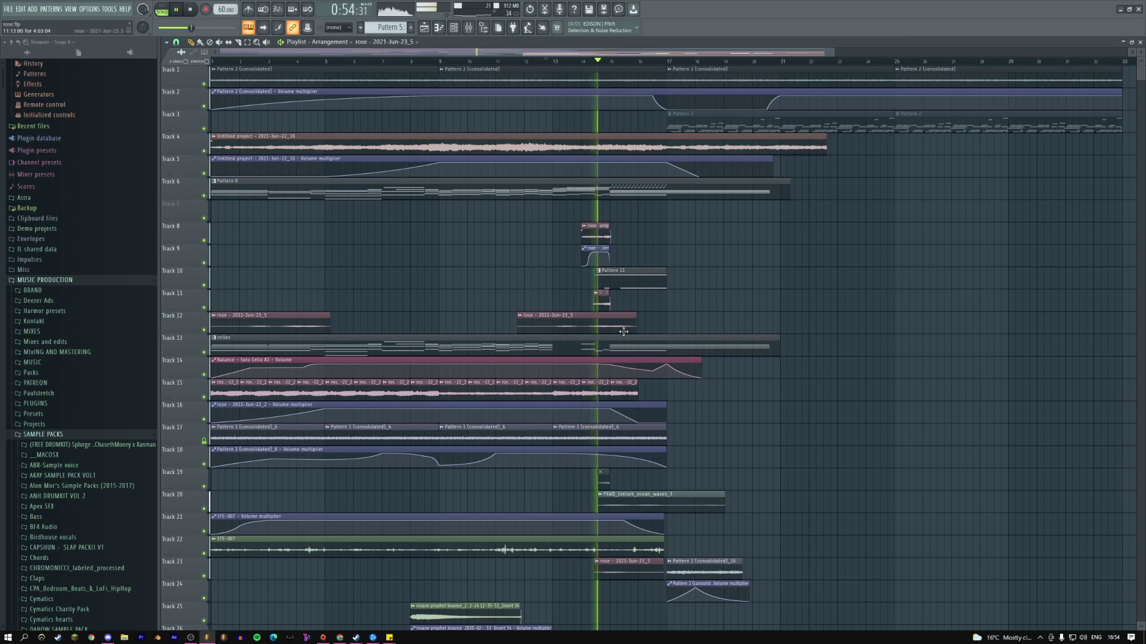
- Make the copy unique as rose - 2021-Jun-23_5 #2 and boost its level to 10%
click(523, 319)
click(600, 327)
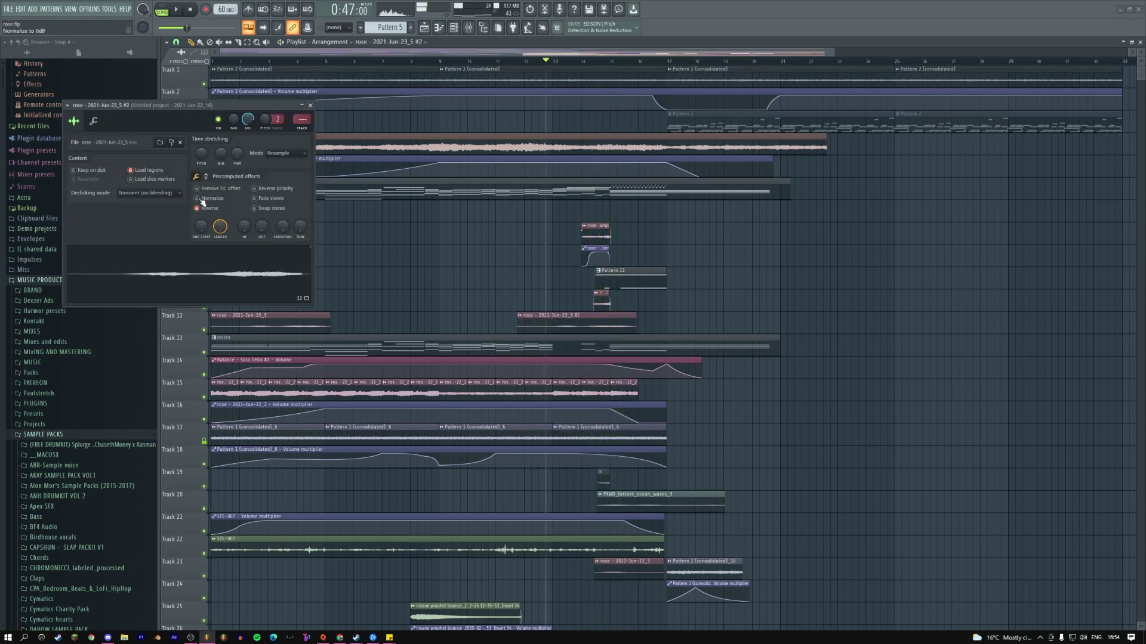
click(205, 176)
drag(202, 200, 202, 194)
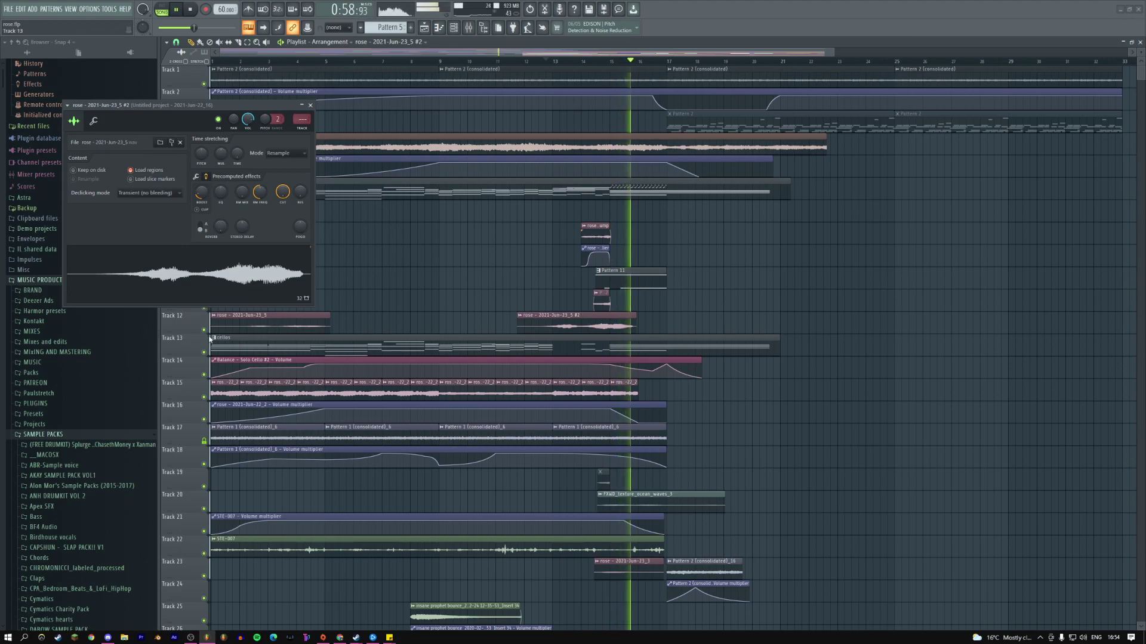
- Insert an empty Track 13 and create a volume automation clip for the rose #2 copy
right_click(193, 345)
click(216, 489)
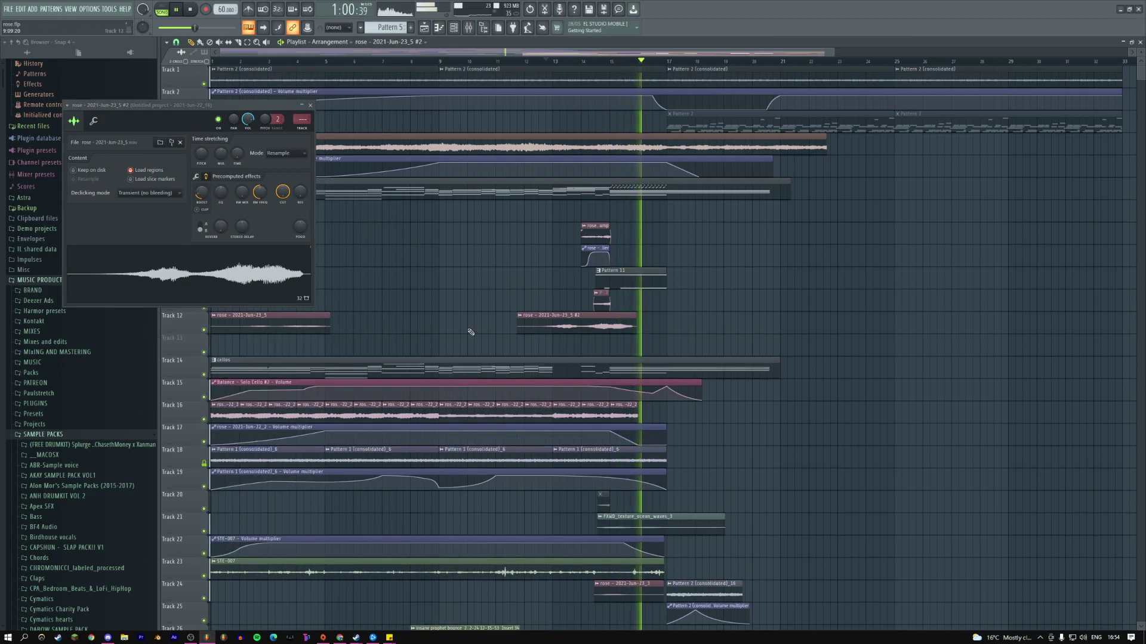
click(520, 317)
click(527, 306)
key(space)
key(space)
drag(501, 286, 646, 355)
click(311, 105)
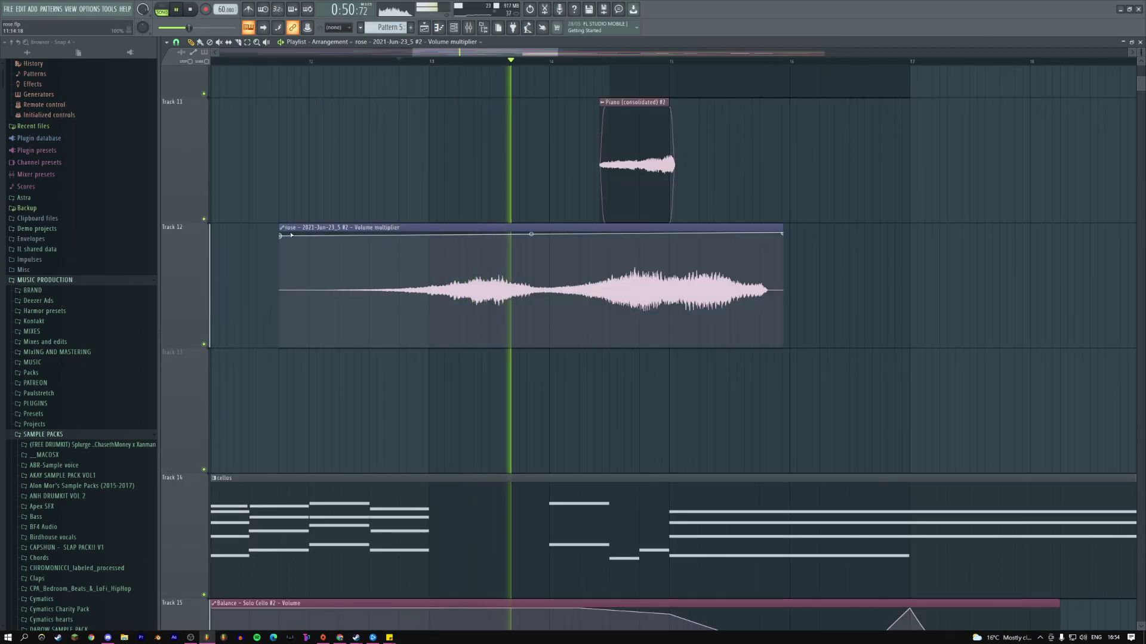
- Pull the envelope start down for a fade-in and add points forming a later dip
drag(283, 235, 279, 290)
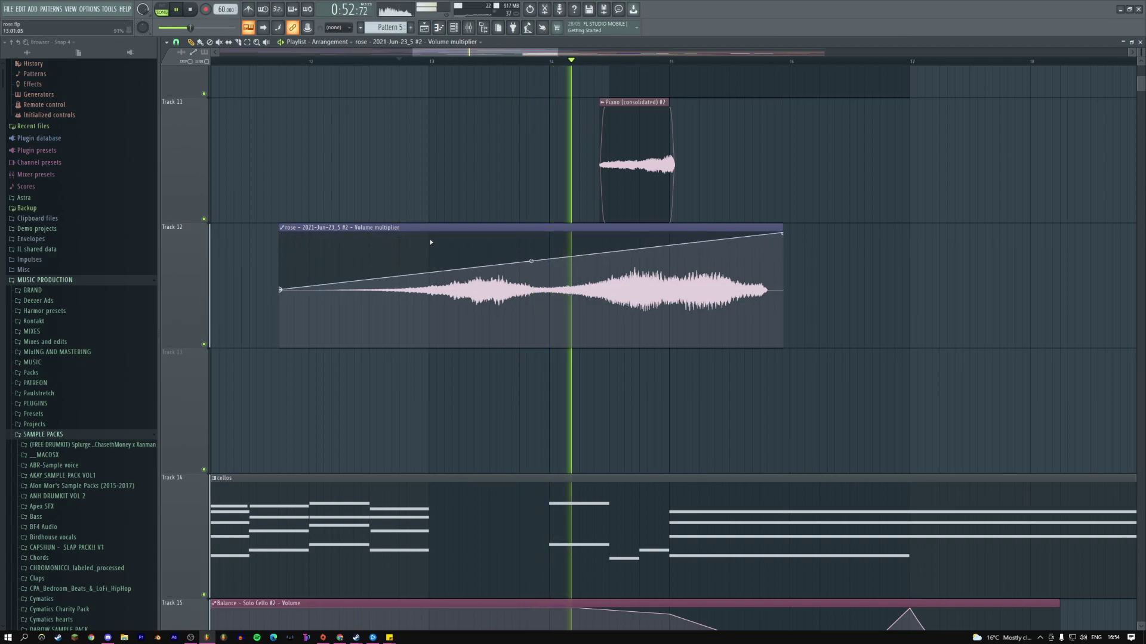
click(430, 62)
right_click(429, 274)
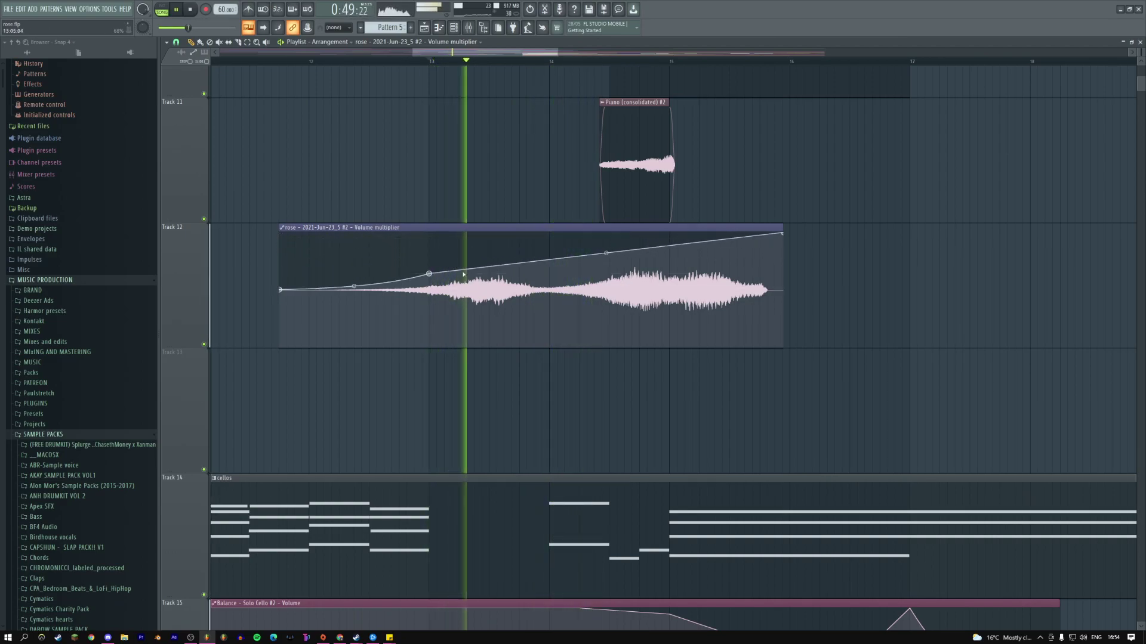
right_click(542, 273)
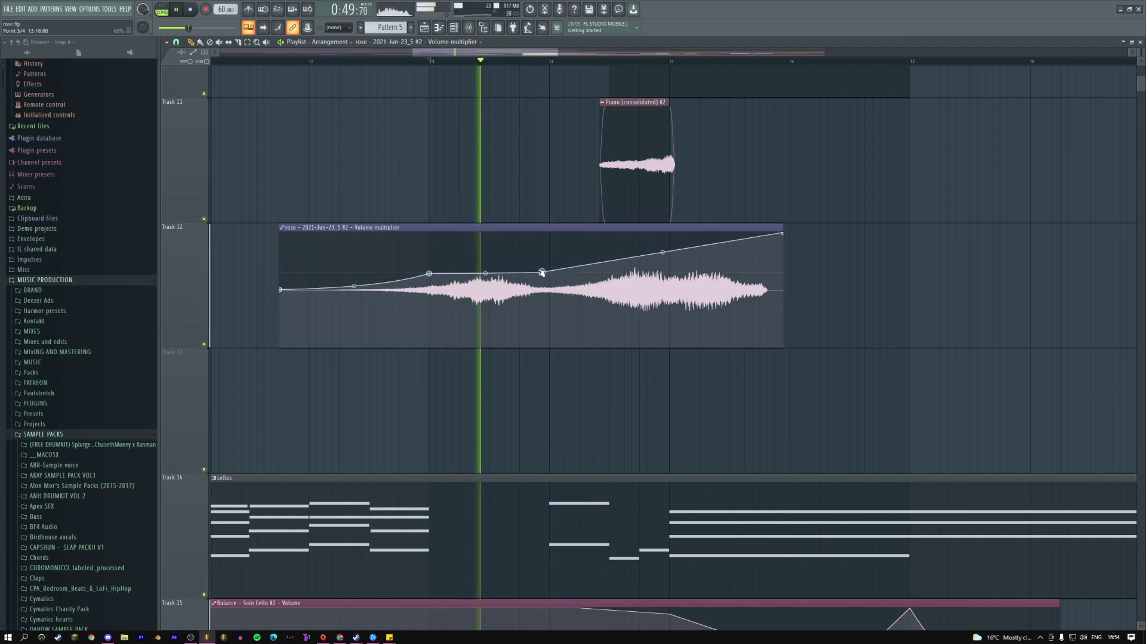
right_click(579, 272)
right_click(641, 279)
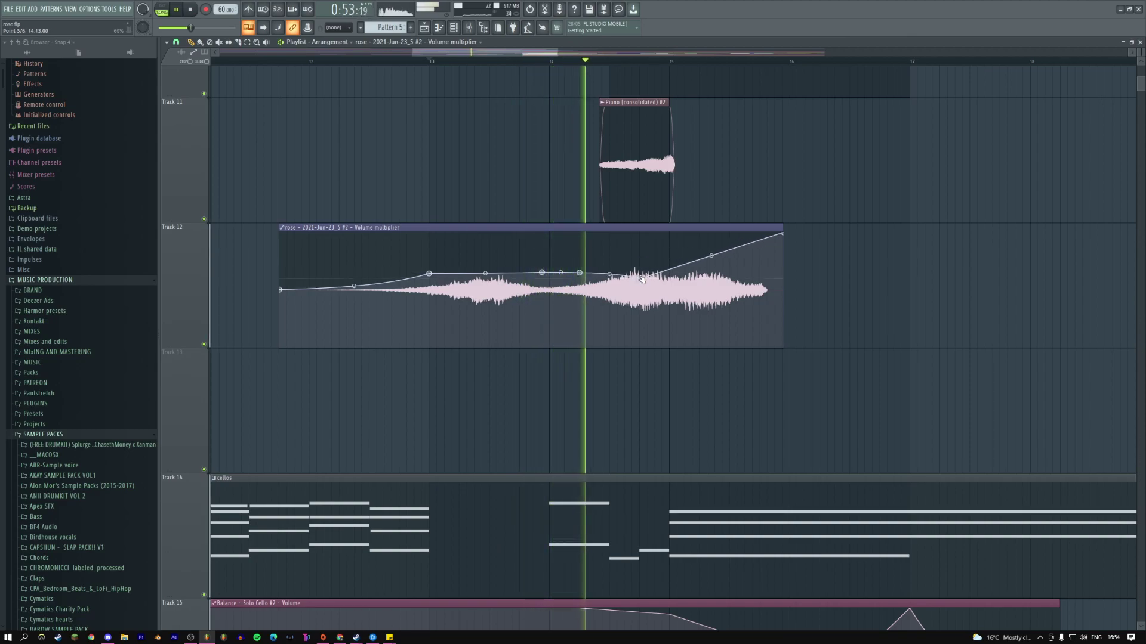
drag(641, 278, 679, 284)
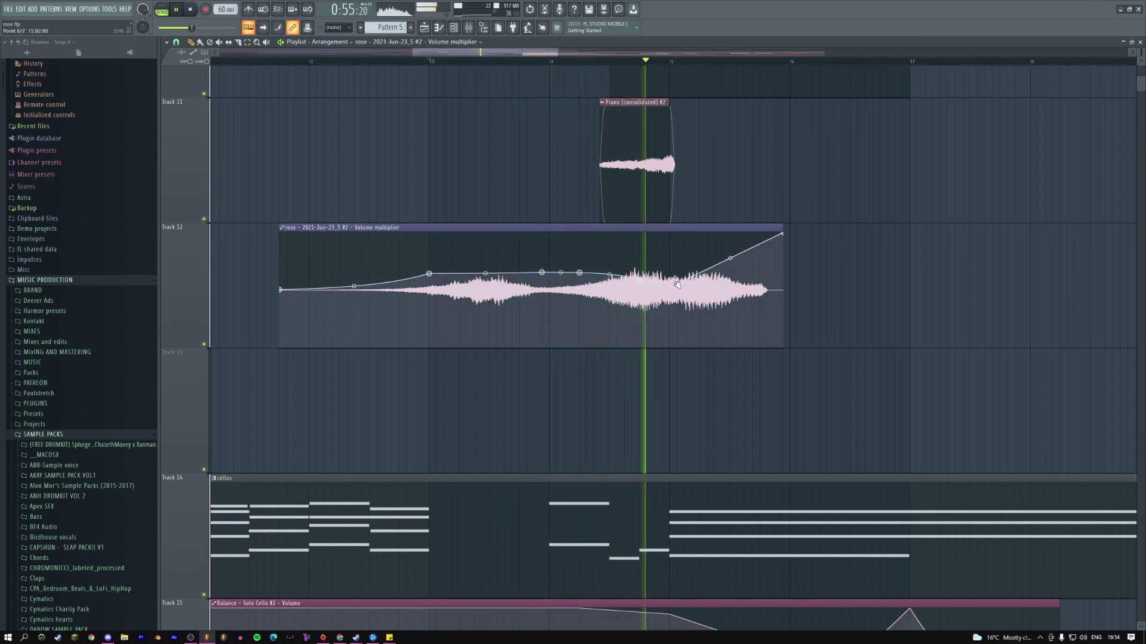
- Drop the automation's end point to silence with a curved fall-off
drag(772, 241, 738, 310)
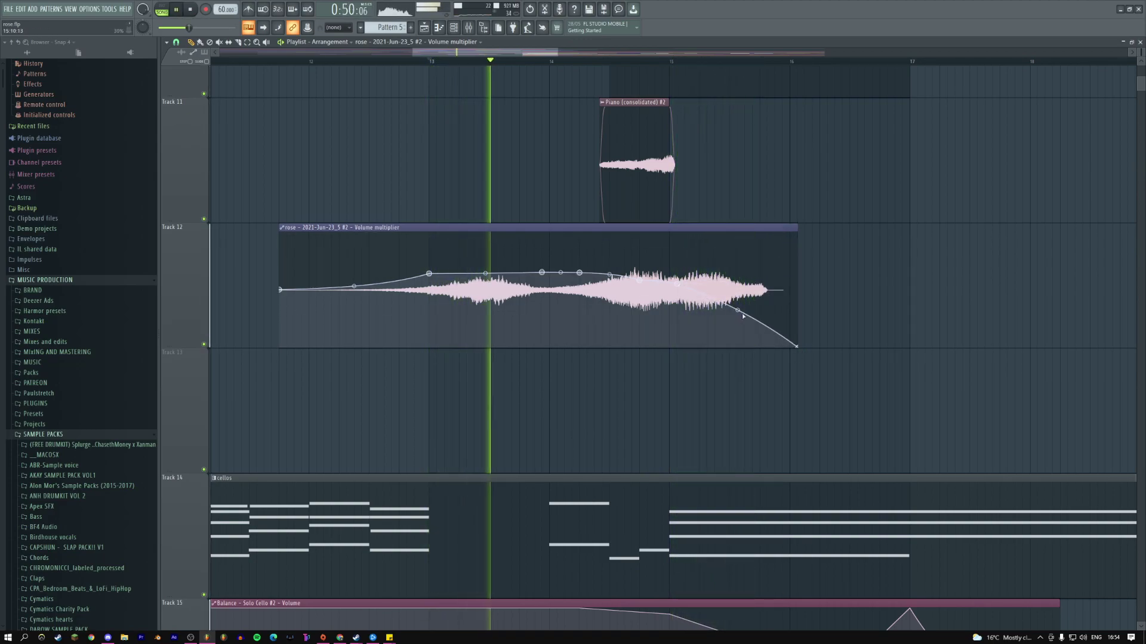
click(744, 321)
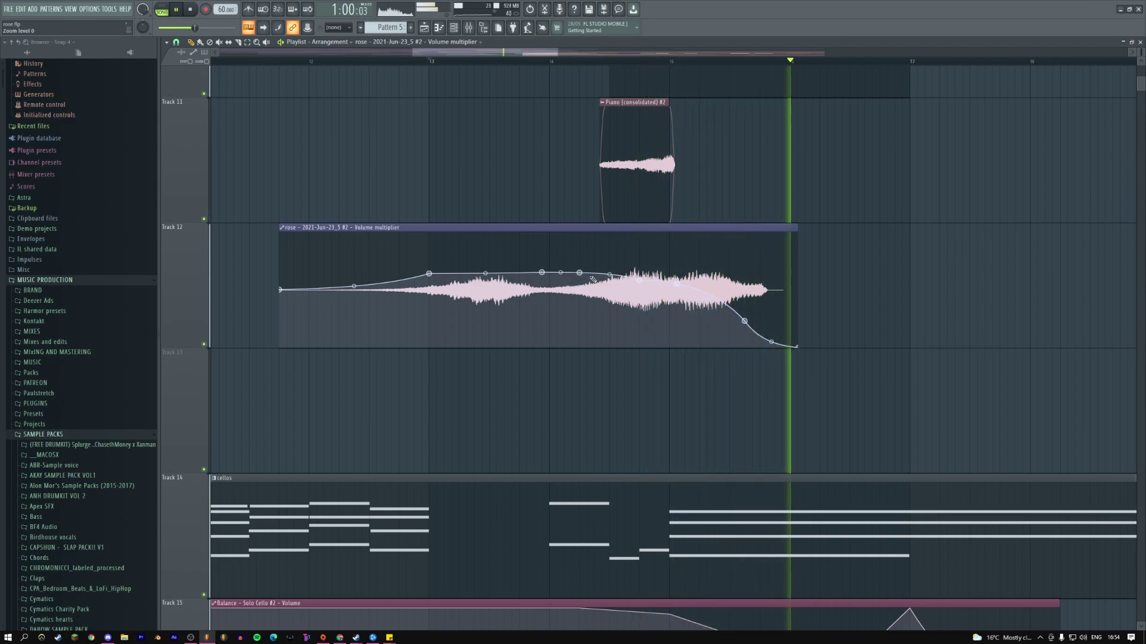
ctrl+right_click(691, 282)
drag(769, 275, 541, 195)
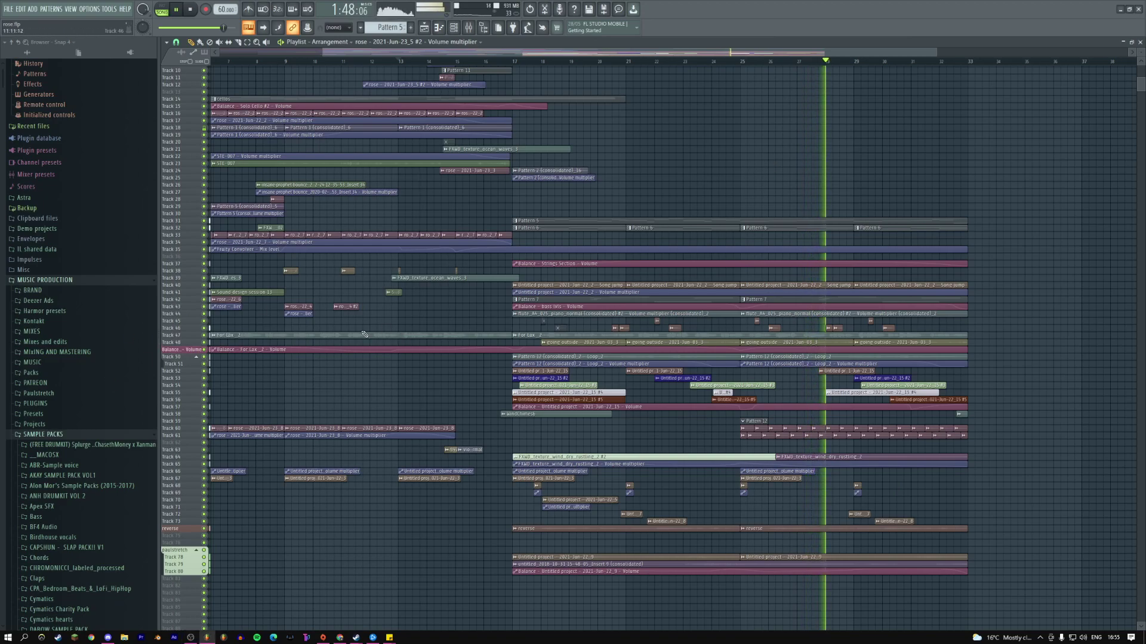
- Insert two empty tracks at Track 62
drag(798, 169, 576, 145)
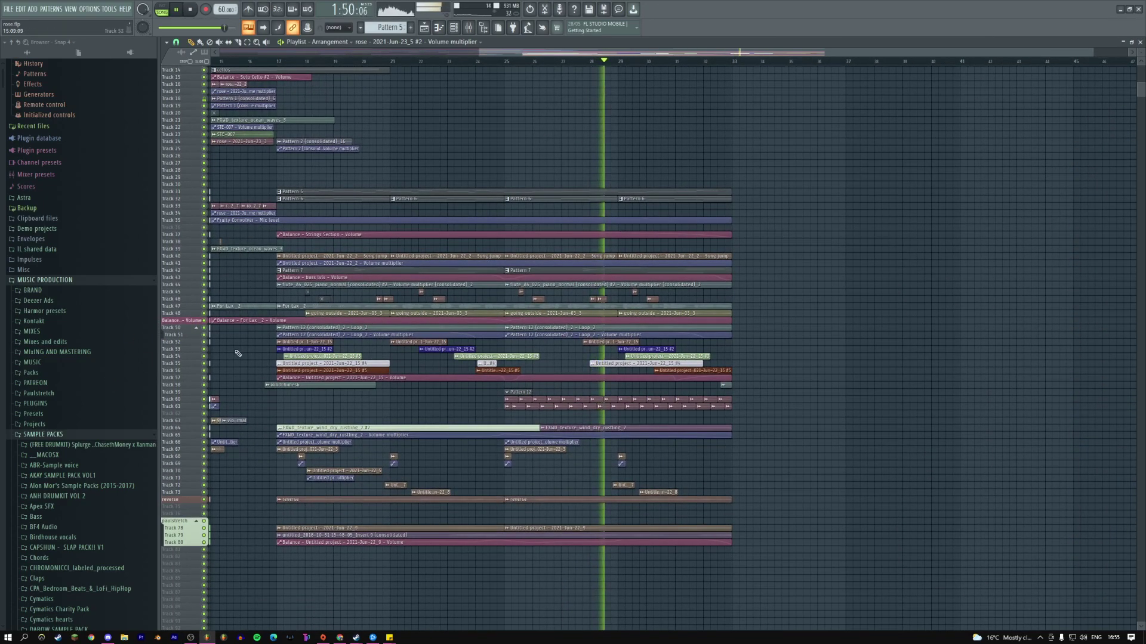
right_click(185, 414)
key(i)
right_click(185, 415)
key(i)
- Solo rose Tracks 60 and 61, play from bar 25, and open the rose sample's channel settings
drag(458, 352, 796, 429)
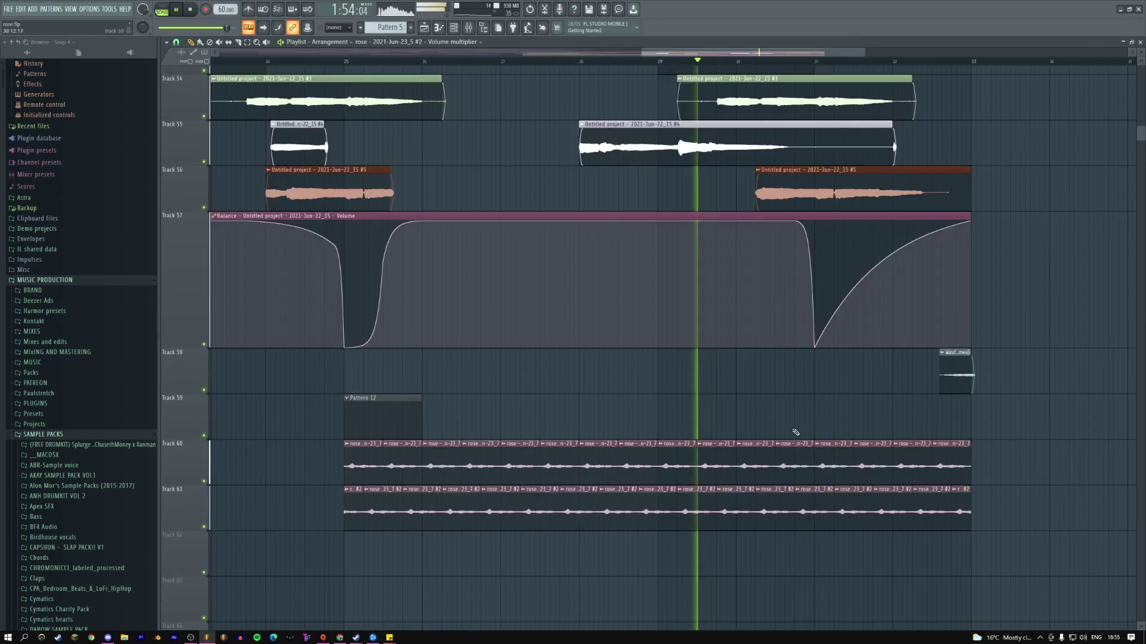
click(204, 482)
right_click(205, 481)
click(204, 527)
key(space)
click(346, 62)
key(space)
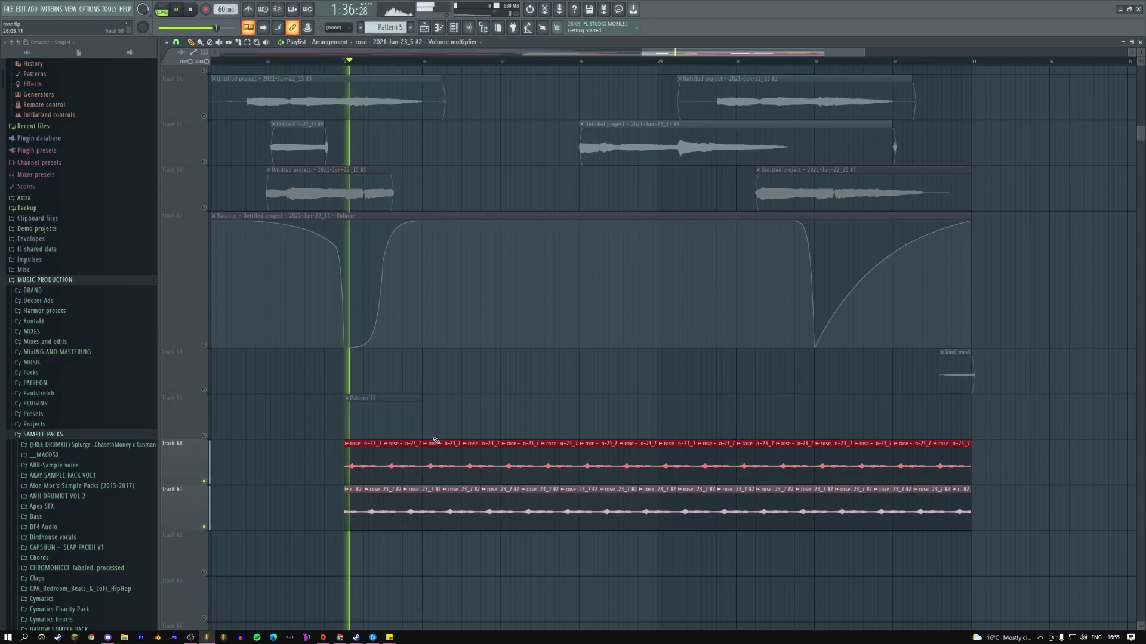
double_click(398, 463)
- Load Fruity Limiter on the rose mixer insert with its threshold at -3.1 dB
double_click(326, 143)
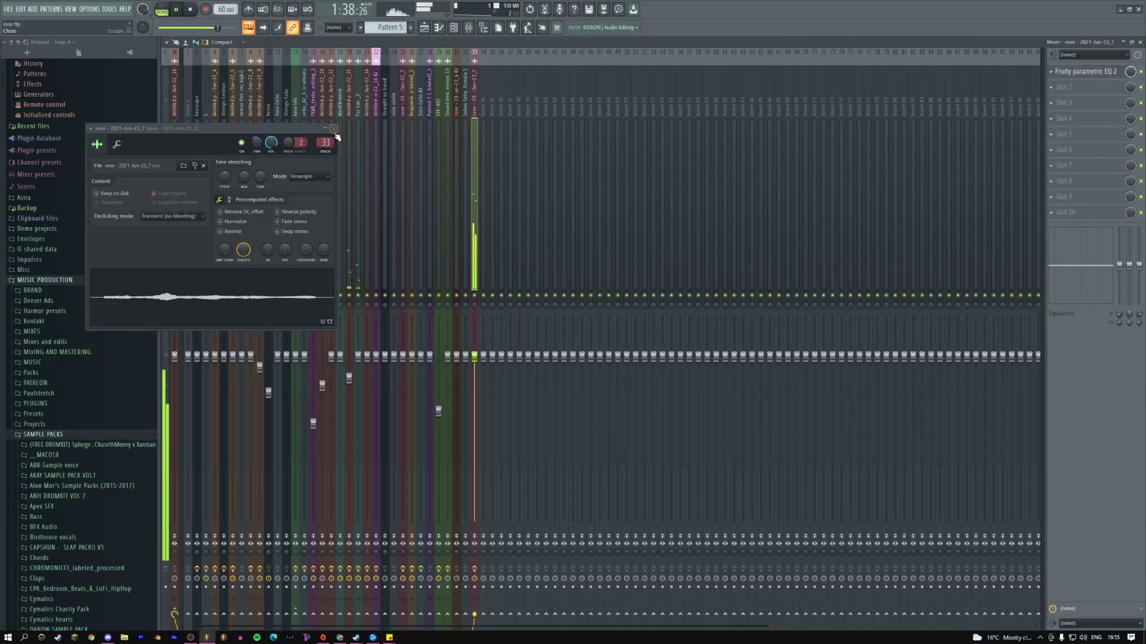
click(1067, 124)
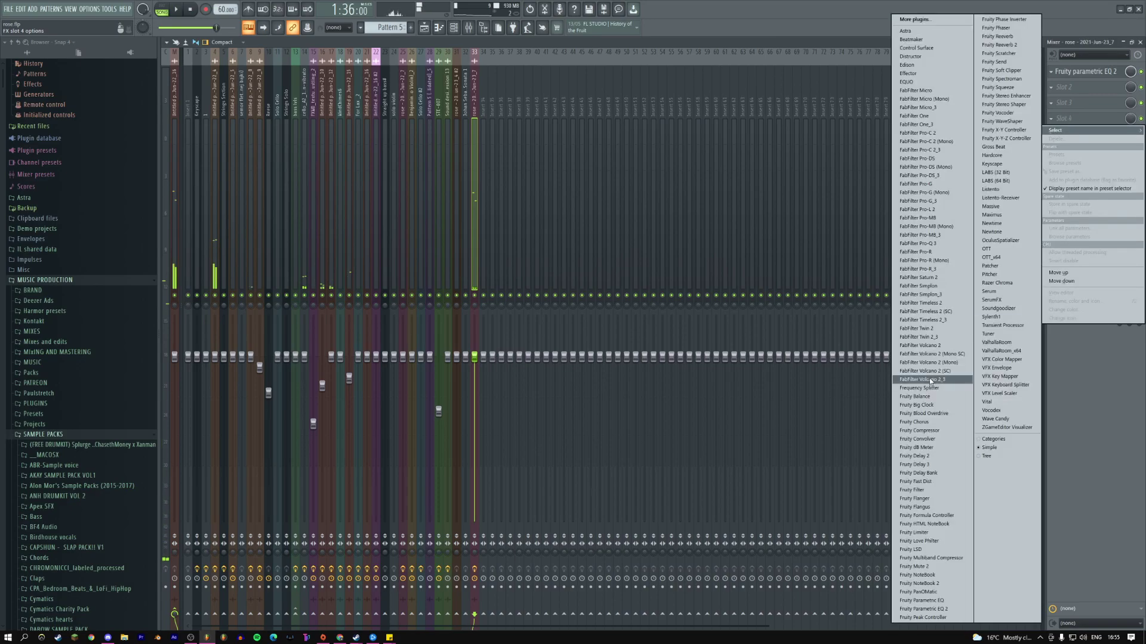
click(923, 533)
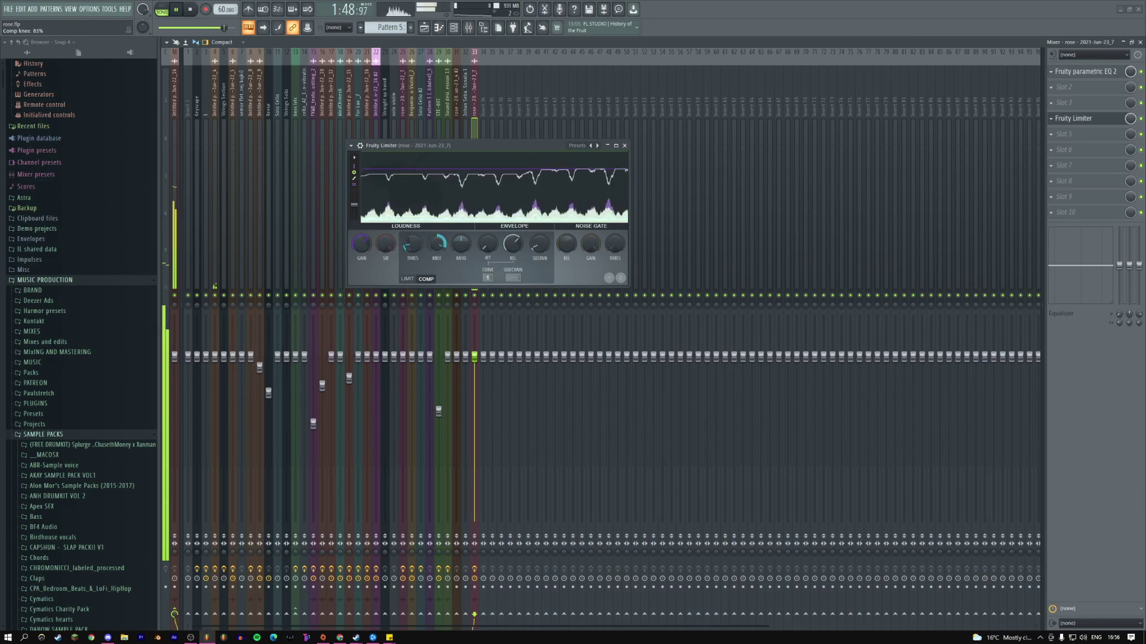
drag(420, 248, 616, 192)
click(625, 145)
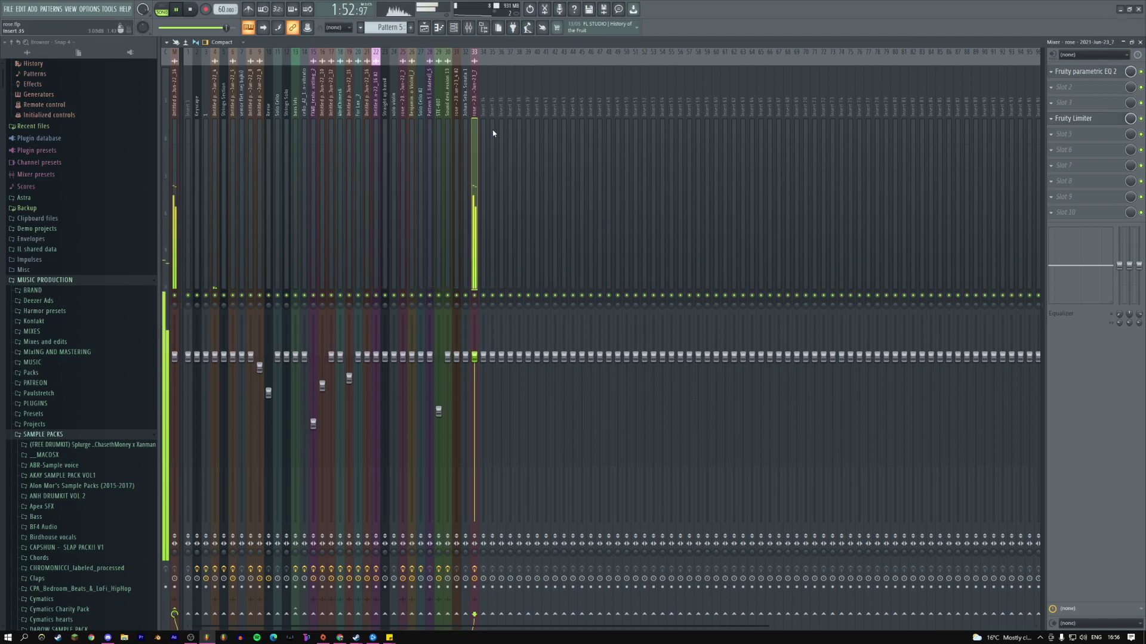
- Select bars 25–33, add Fruity Balance to the rose insert, and create its volume automation clip
click(427, 27)
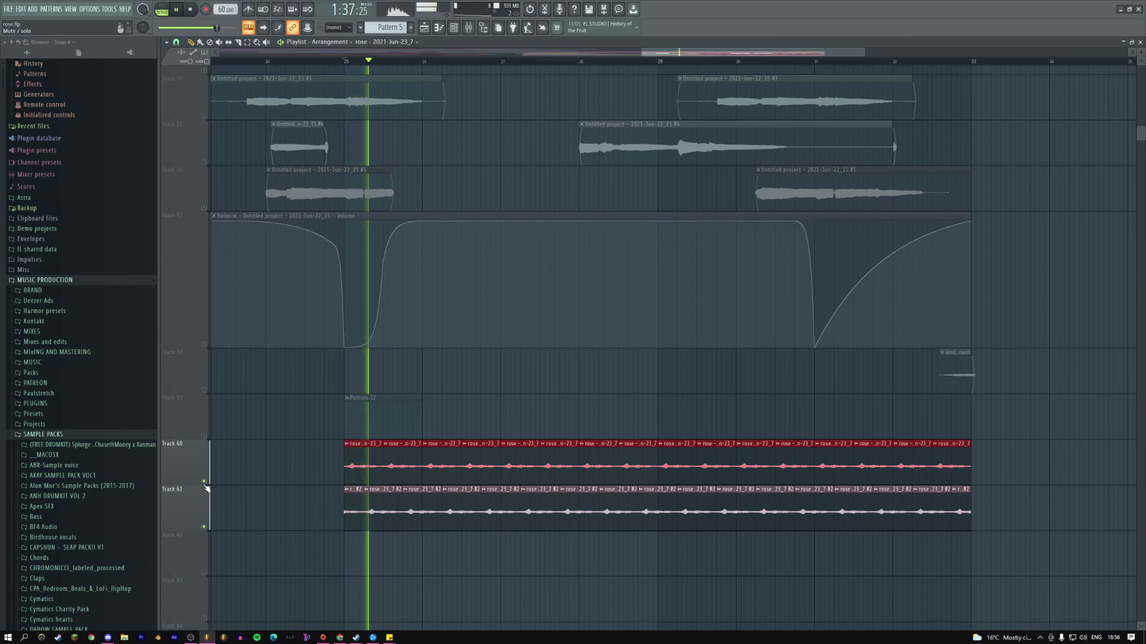
key(space)
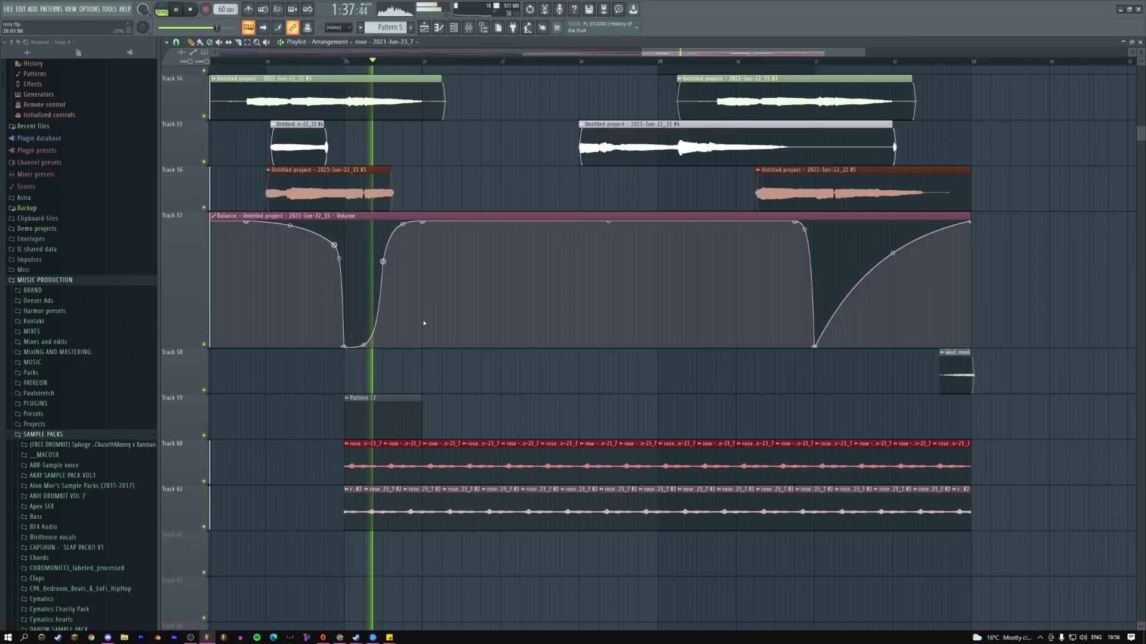
drag(345, 60, 971, 59)
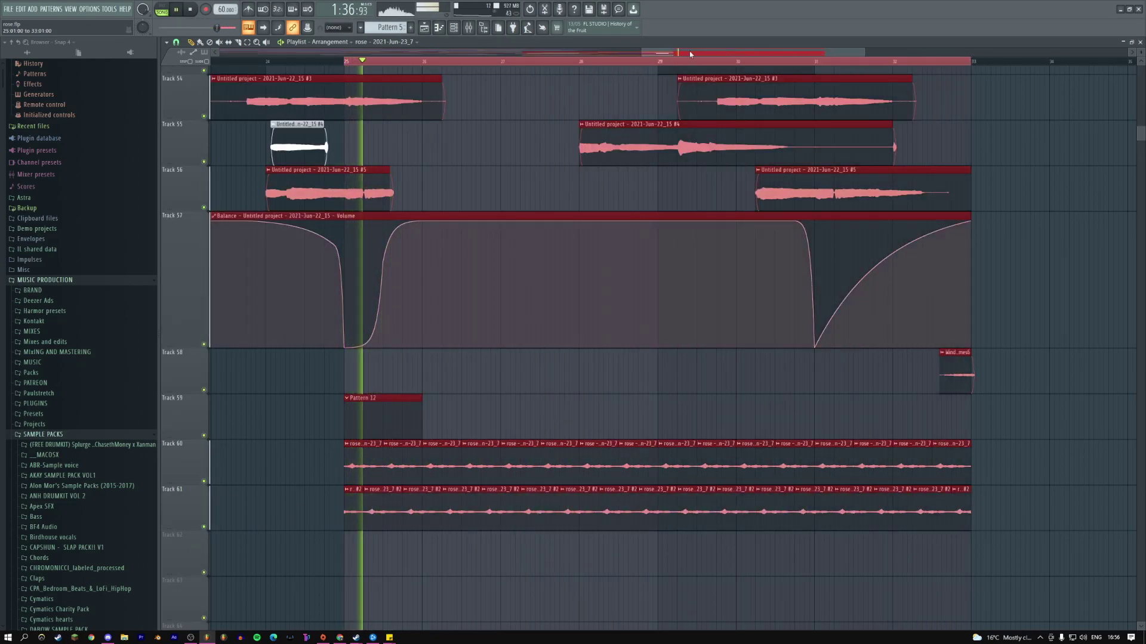
click(474, 34)
click(1064, 134)
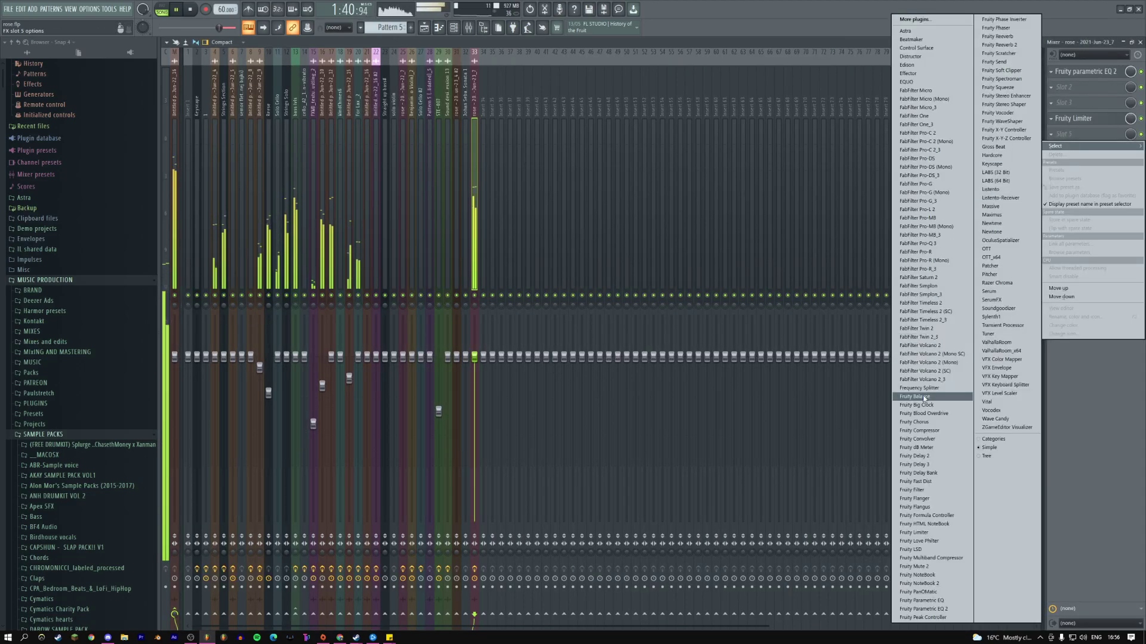
click(924, 398)
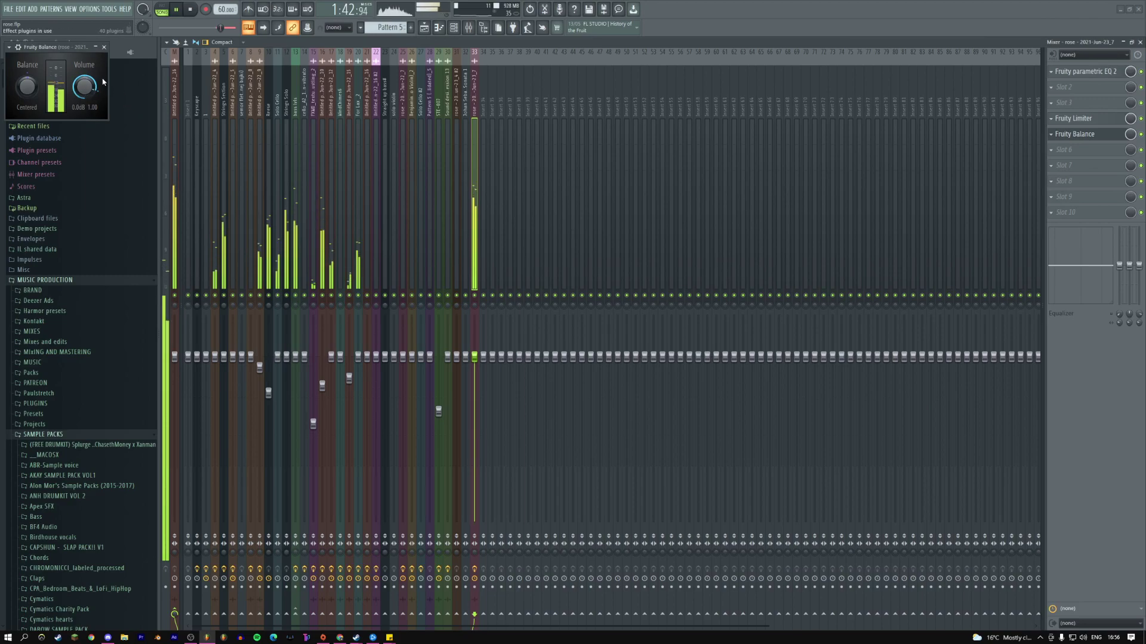
click(104, 47)
key(F5)
scroll(510, 344, down, 3)
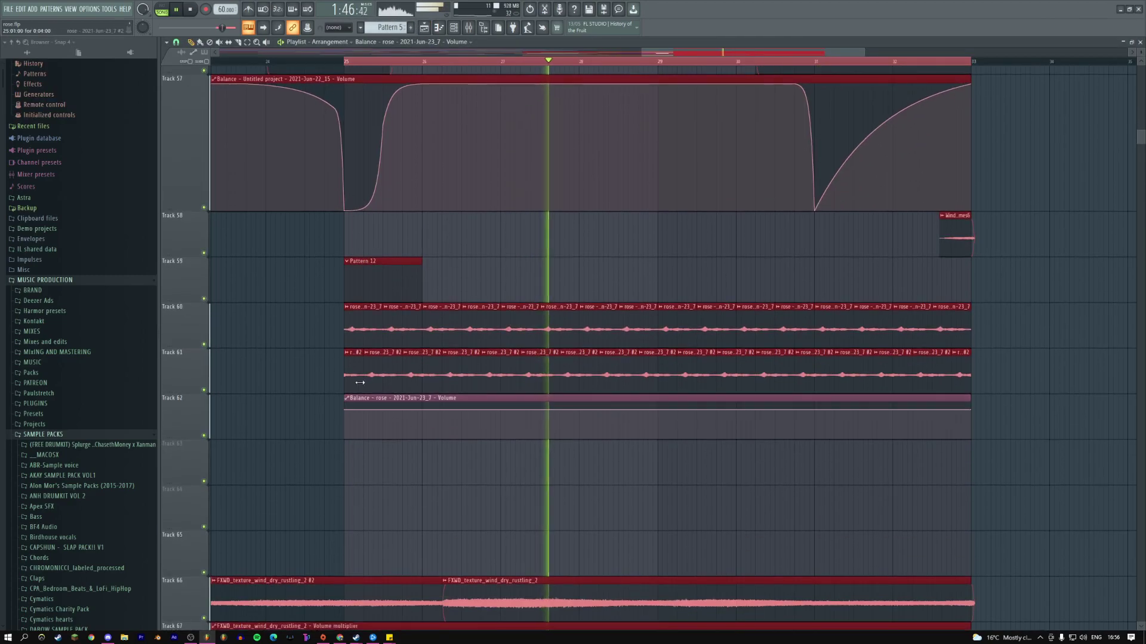
- Drop the Balance automation start to zero and bend the fade-in into a convex curve
double_click(387, 402)
right_click(271, 142)
click(333, 129)
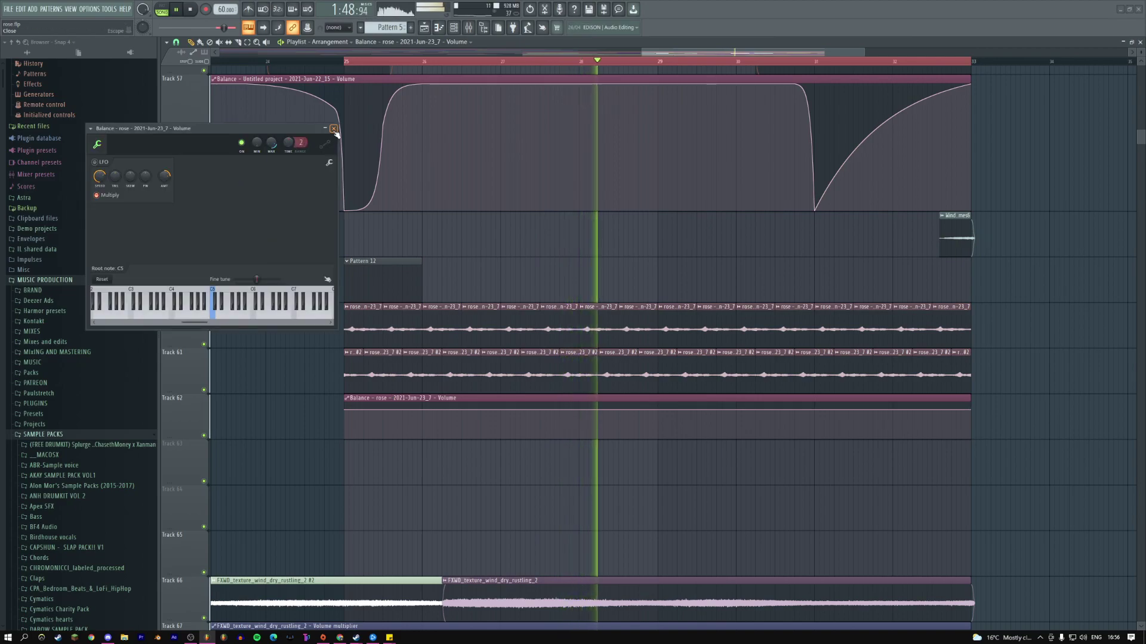
click(334, 129)
drag(351, 410, 389, 416)
key(space)
click(405, 71)
key(space)
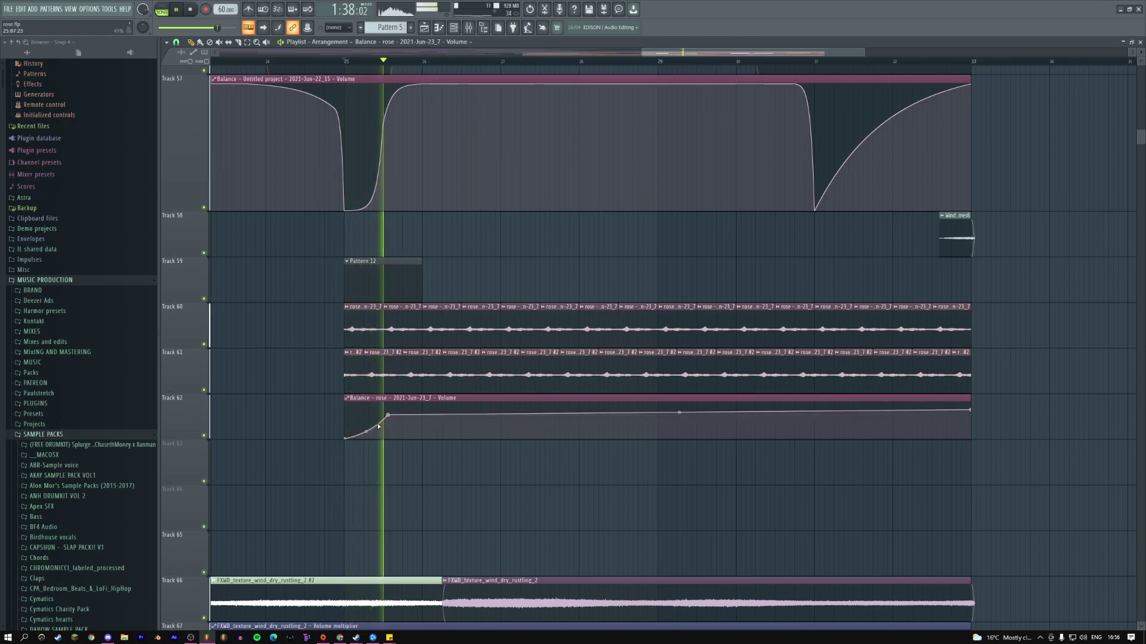
drag(366, 431, 366, 418)
key(space)
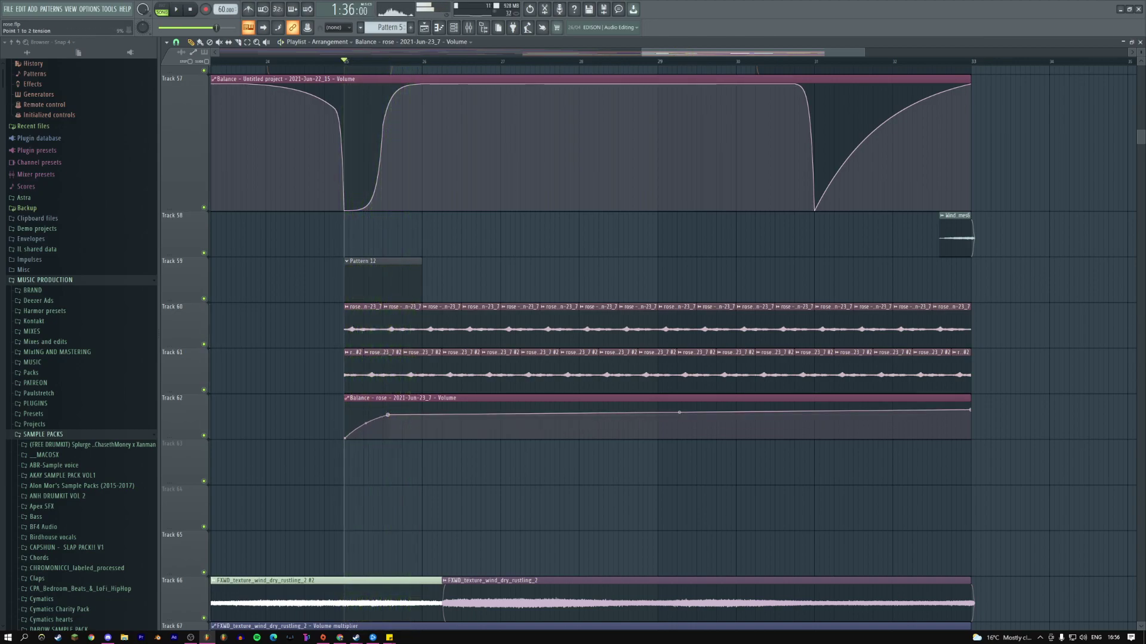
- Add points along the swell and lower the final point for a fade-out toward bar 33
click(449, 410)
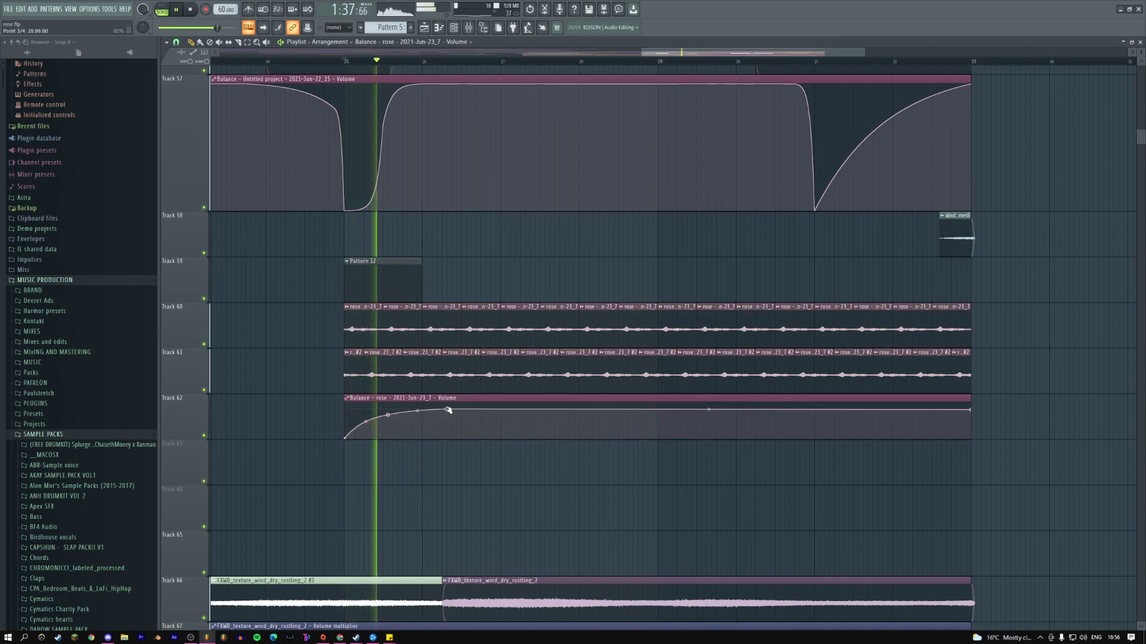
click(501, 411)
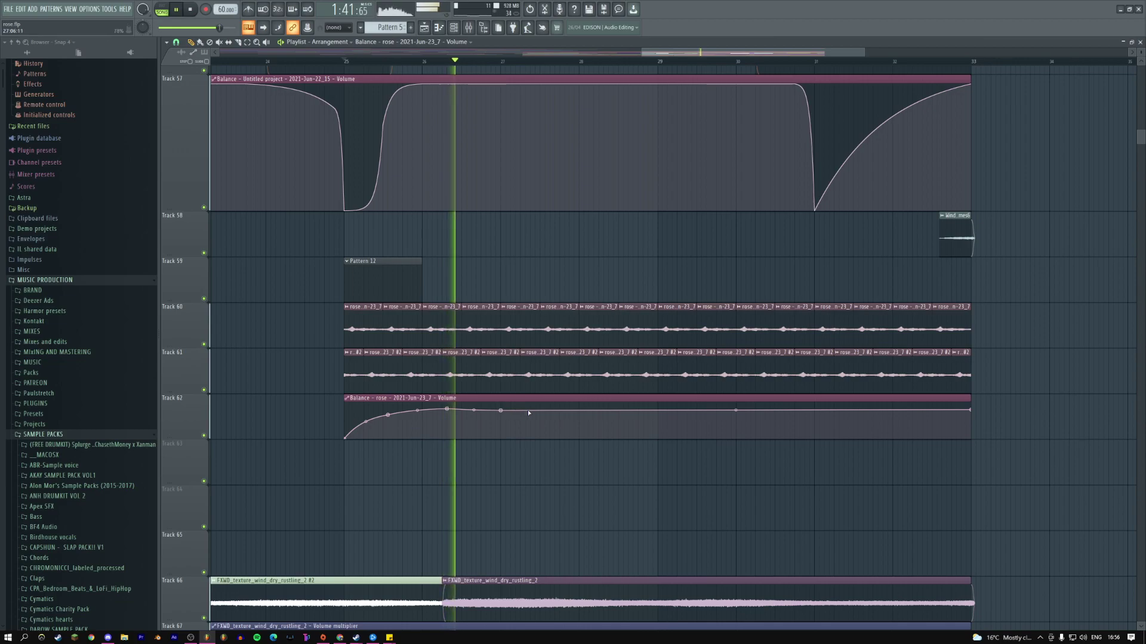
click(540, 412)
click(560, 411)
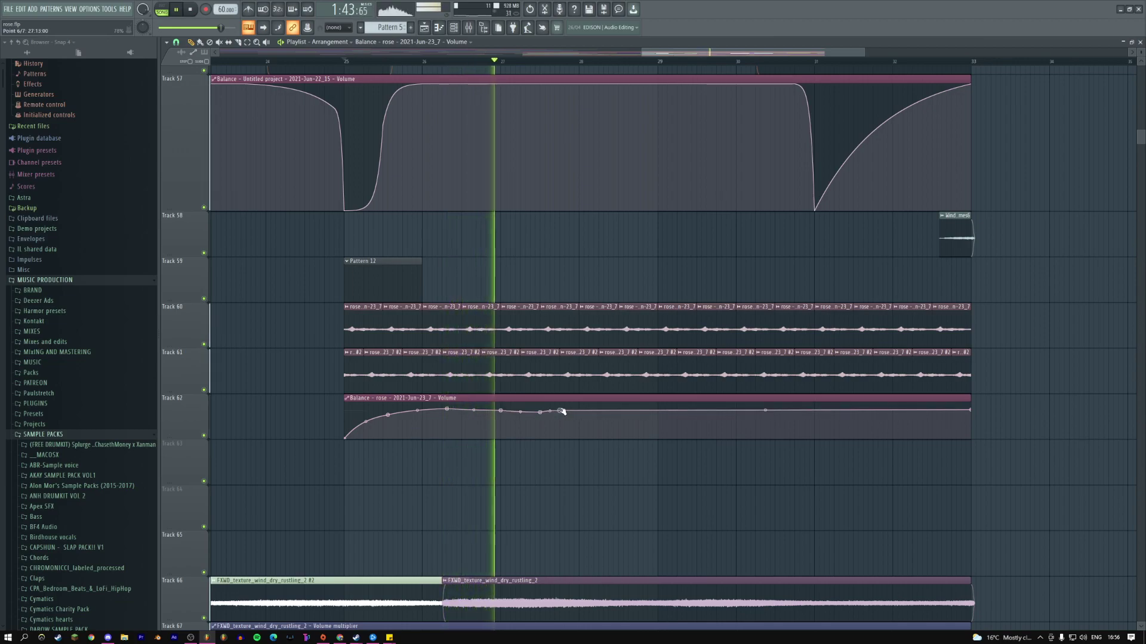
right_click(579, 410)
right_click(634, 406)
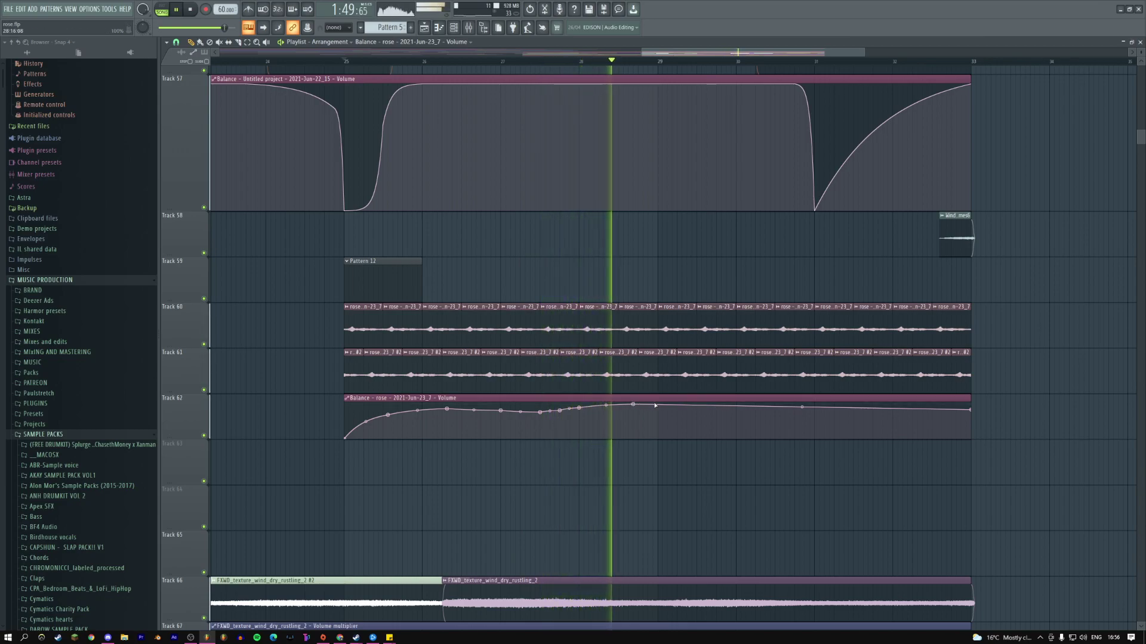
click(697, 404)
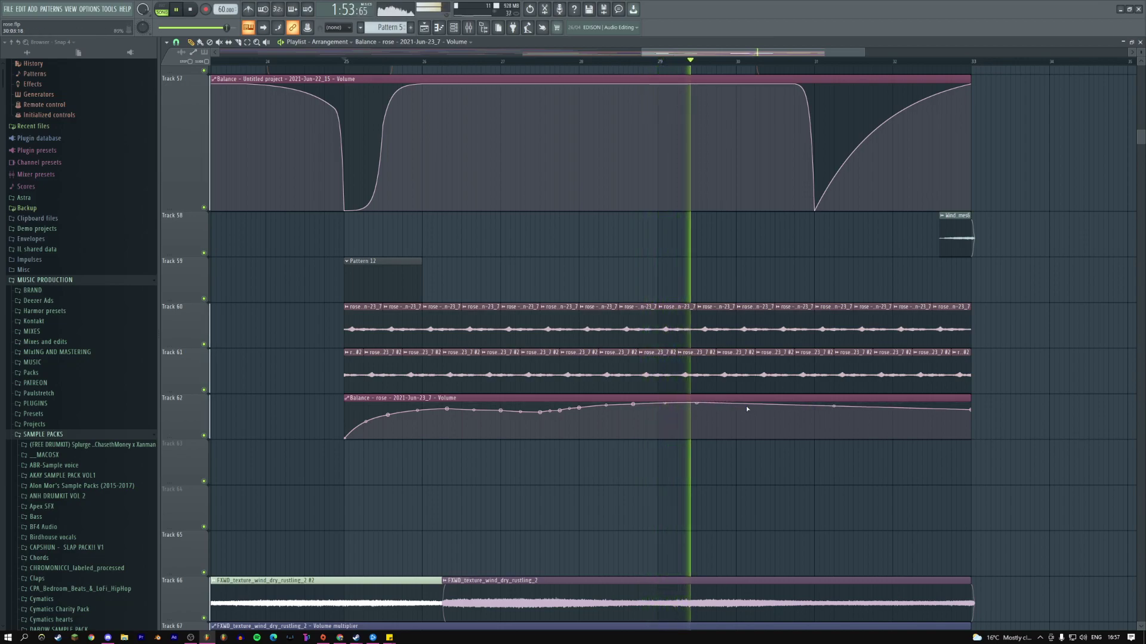
click(774, 407)
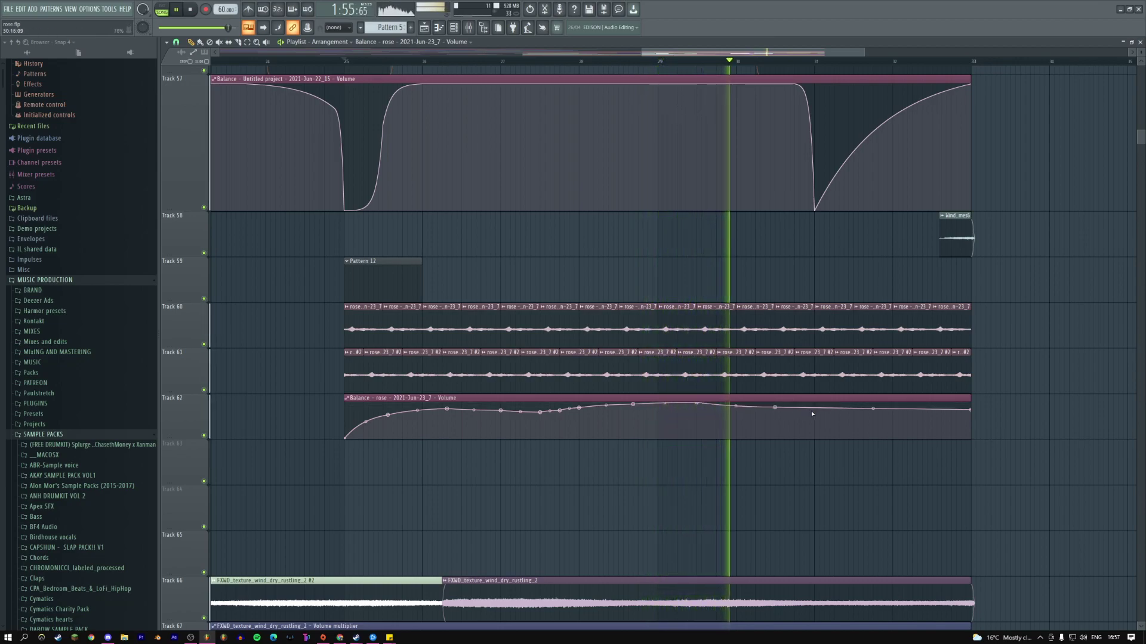
click(828, 407)
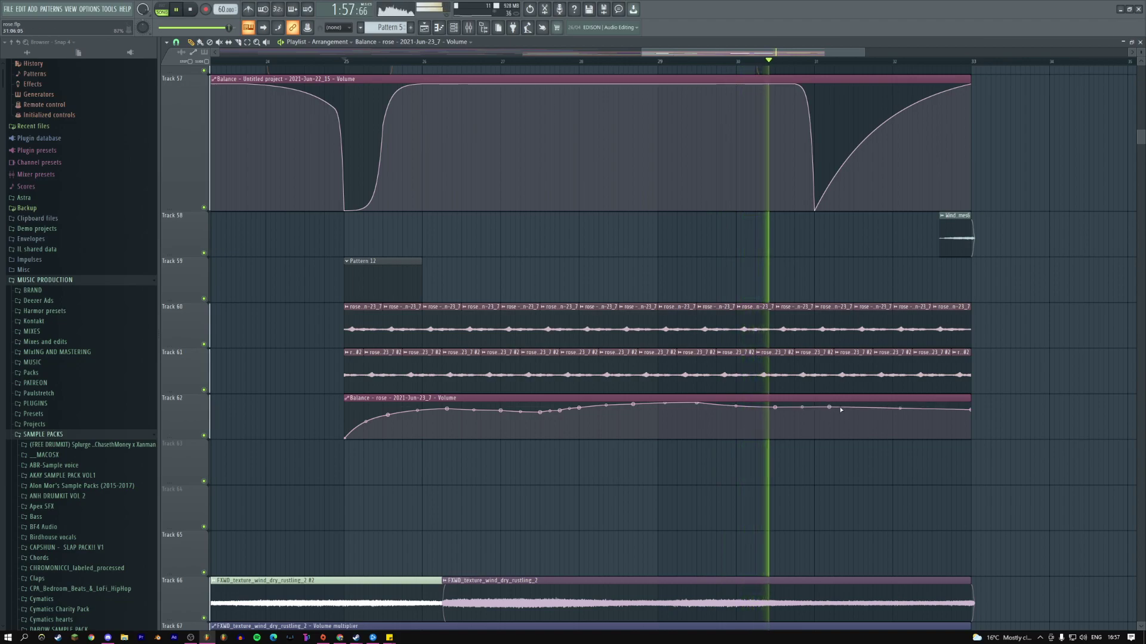
click(876, 407)
click(922, 416)
drag(971, 410, 947, 424)
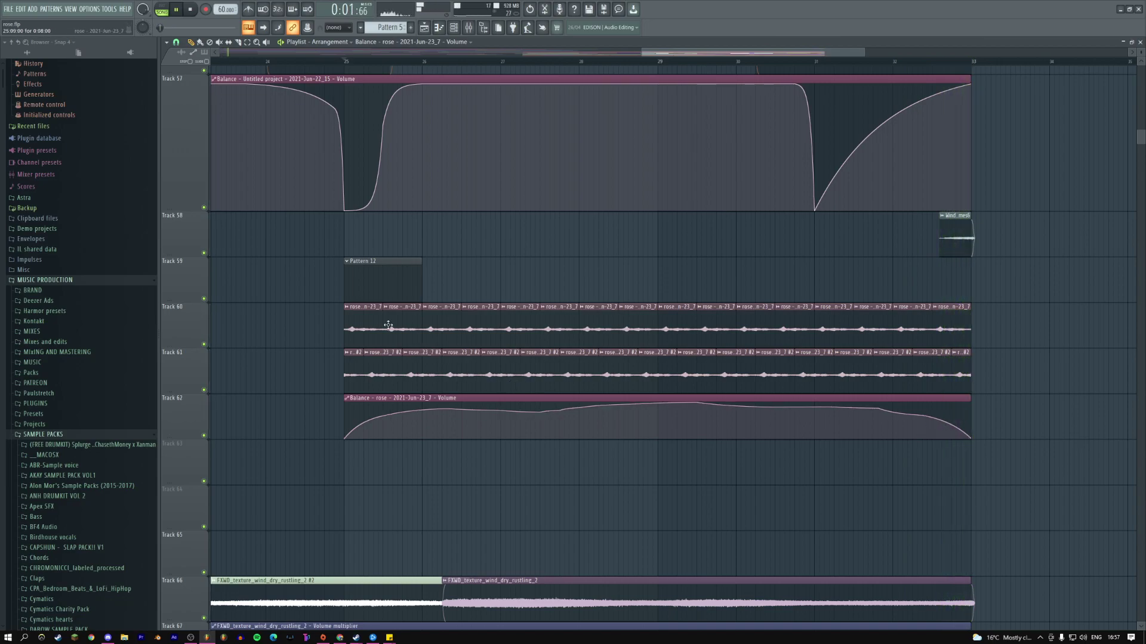
click(312, 62)
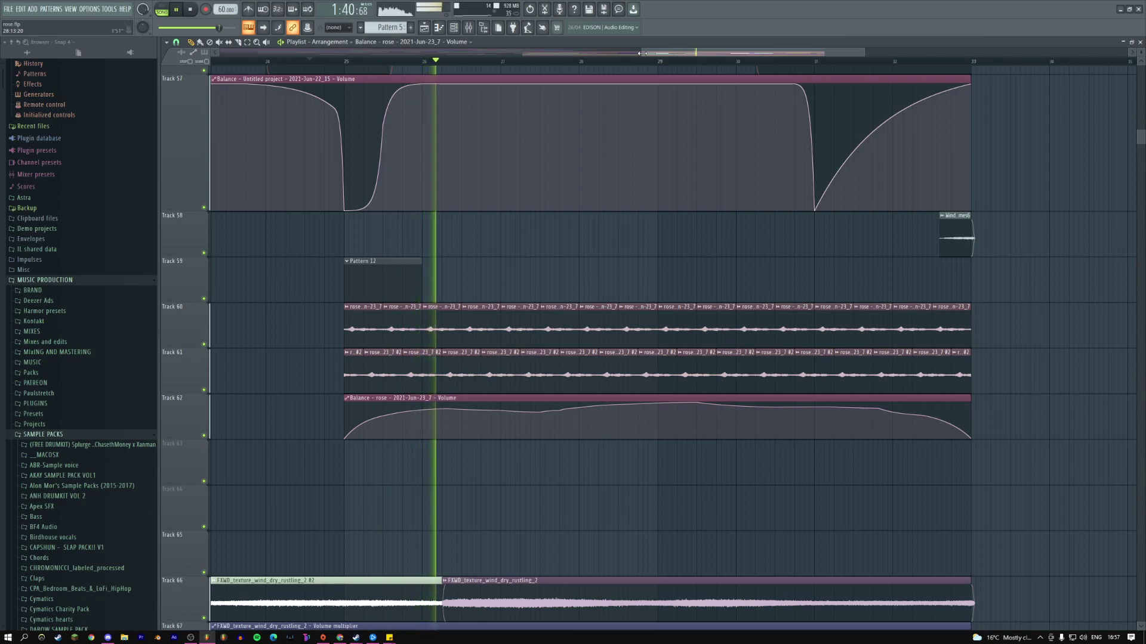
drag(642, 53, 629, 53)
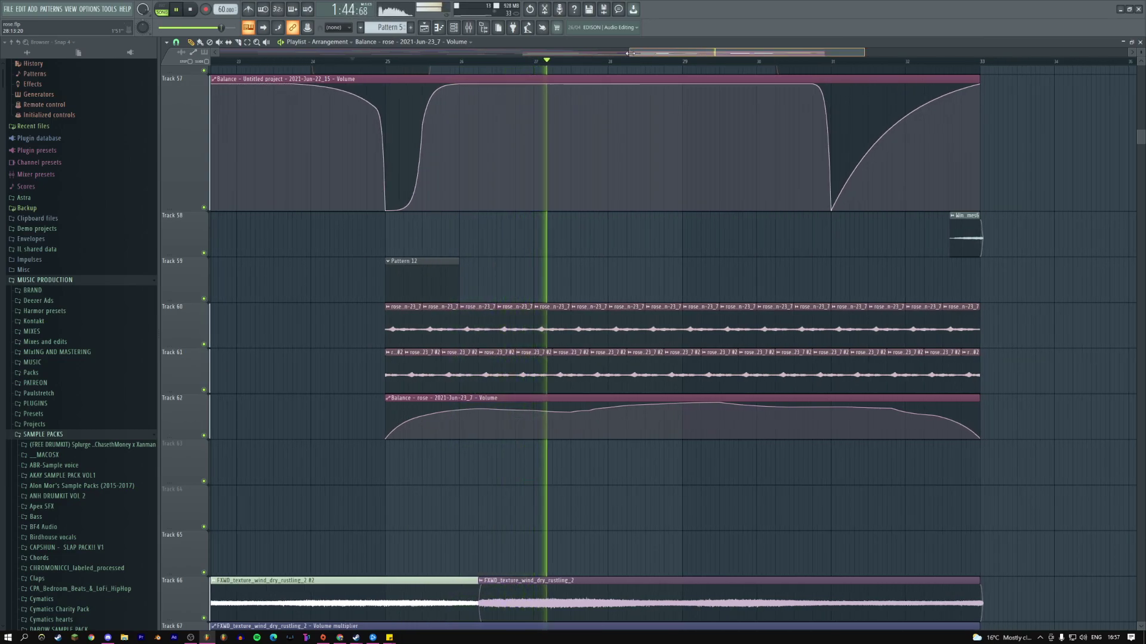
drag(630, 53, 513, 53)
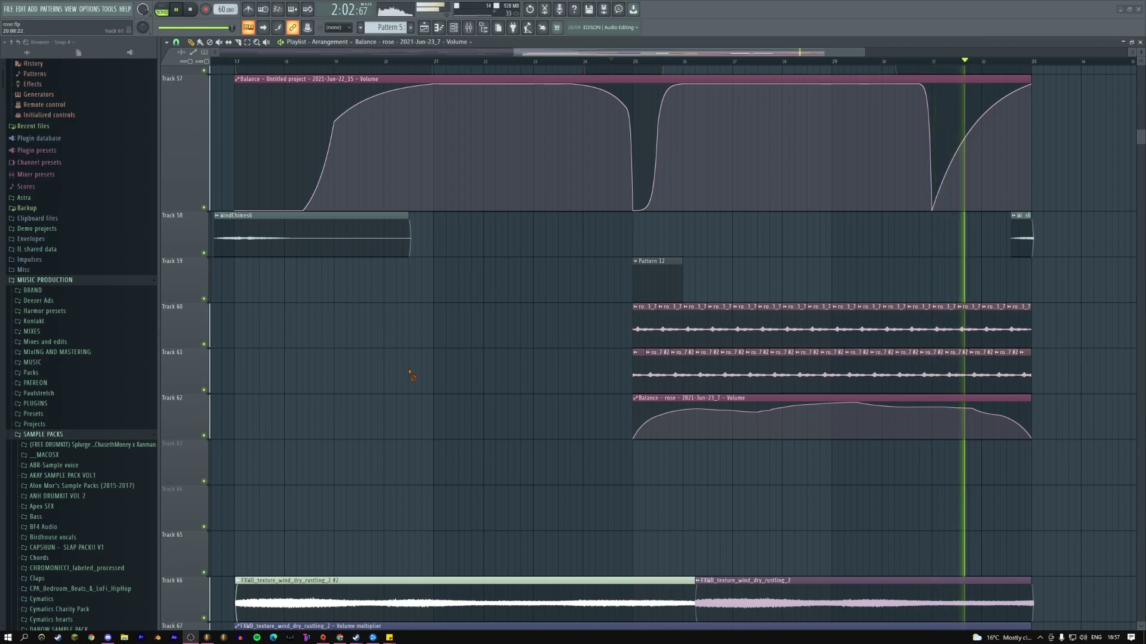
key(space)
key(space)
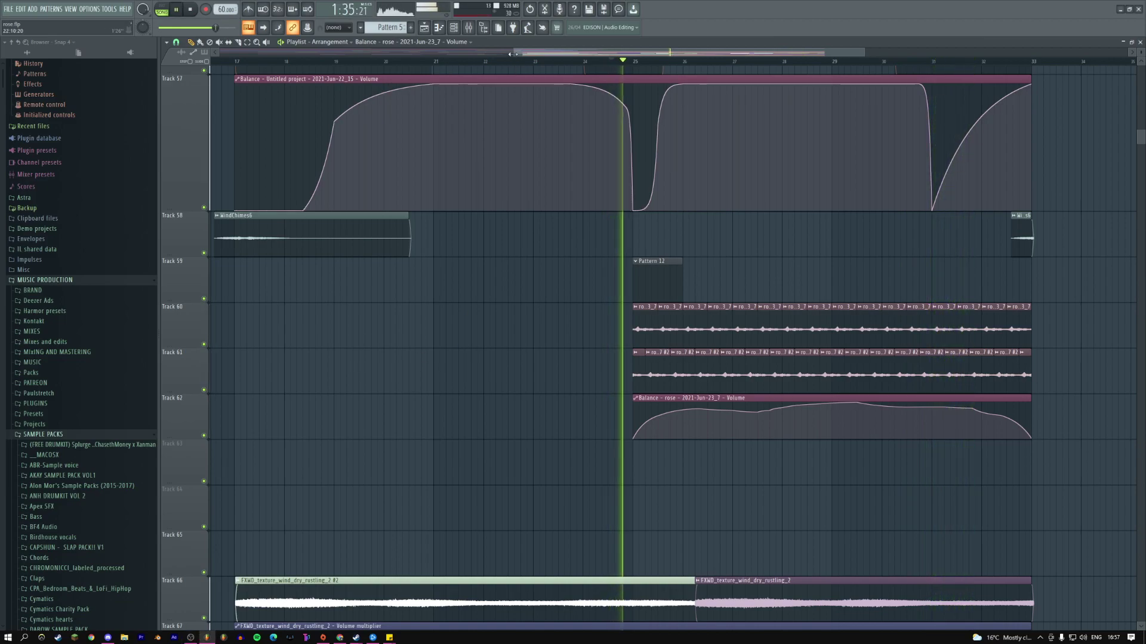
drag(514, 53, 185, 44)
click(260, 62)
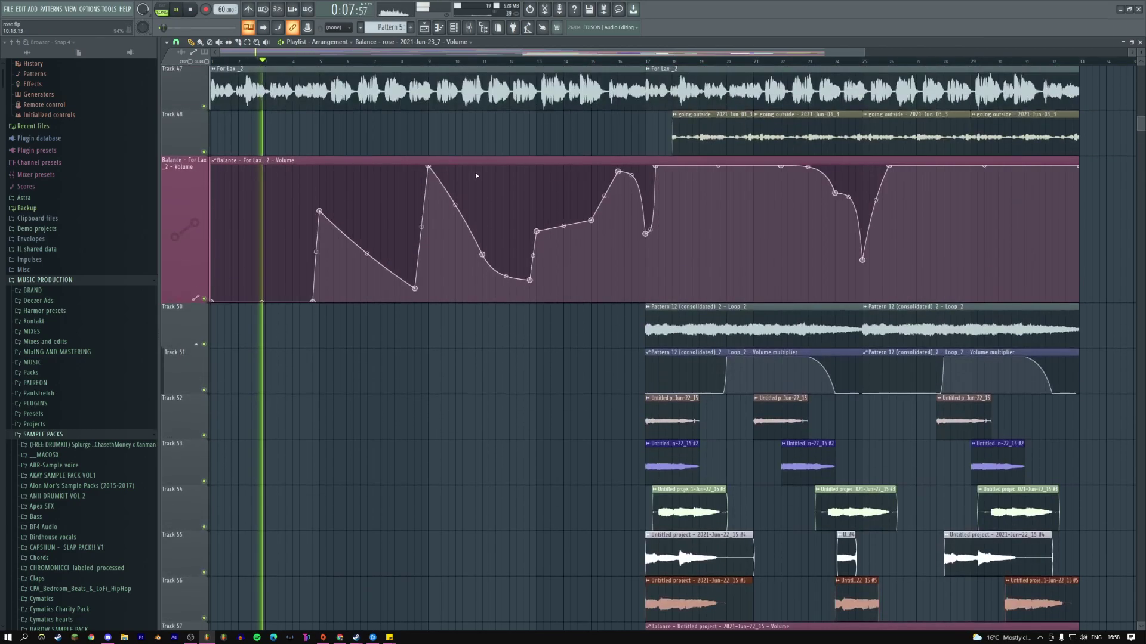
- Play the arrangement back from around bar 13 to review the middle section
scroll(480, 176, up, 12)
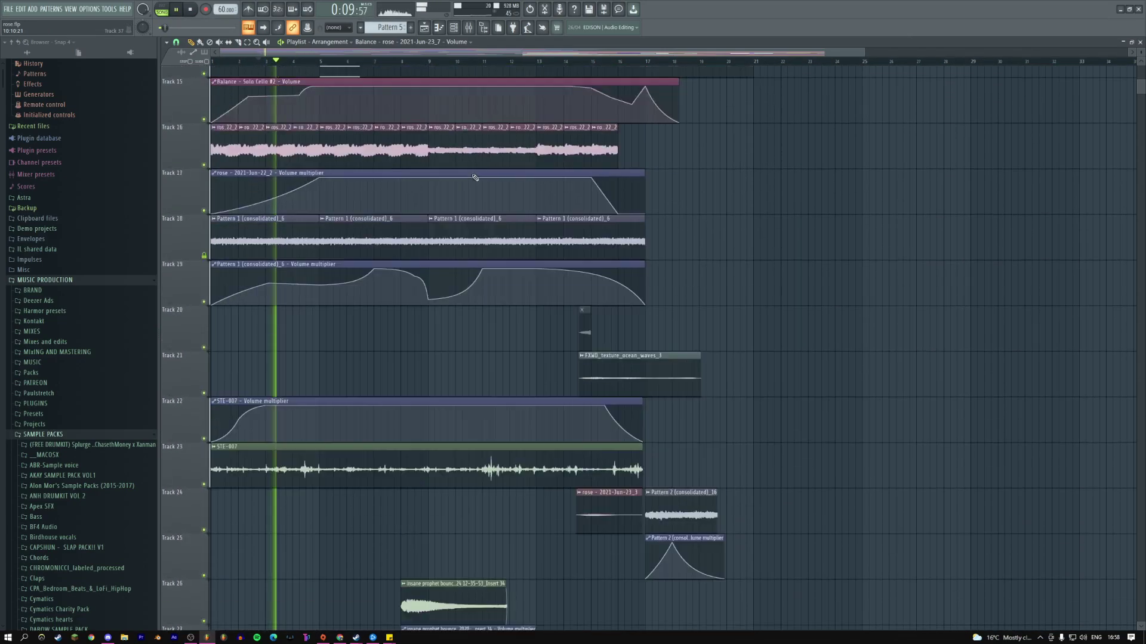
scroll(474, 175, up, 3)
click(418, 61)
click(431, 61)
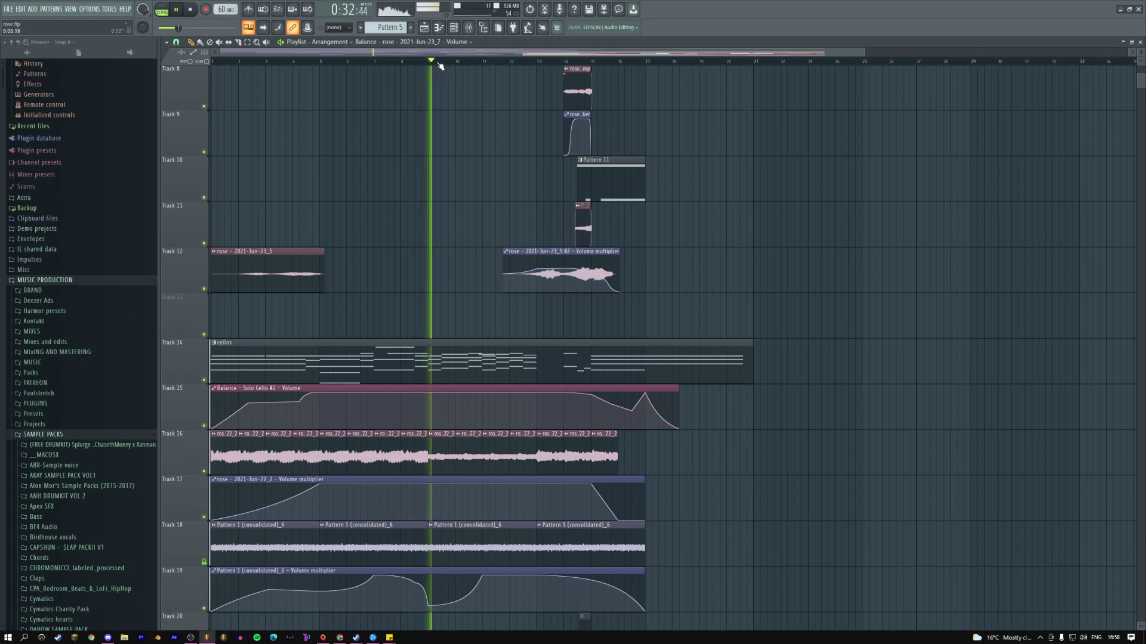
click(517, 61)
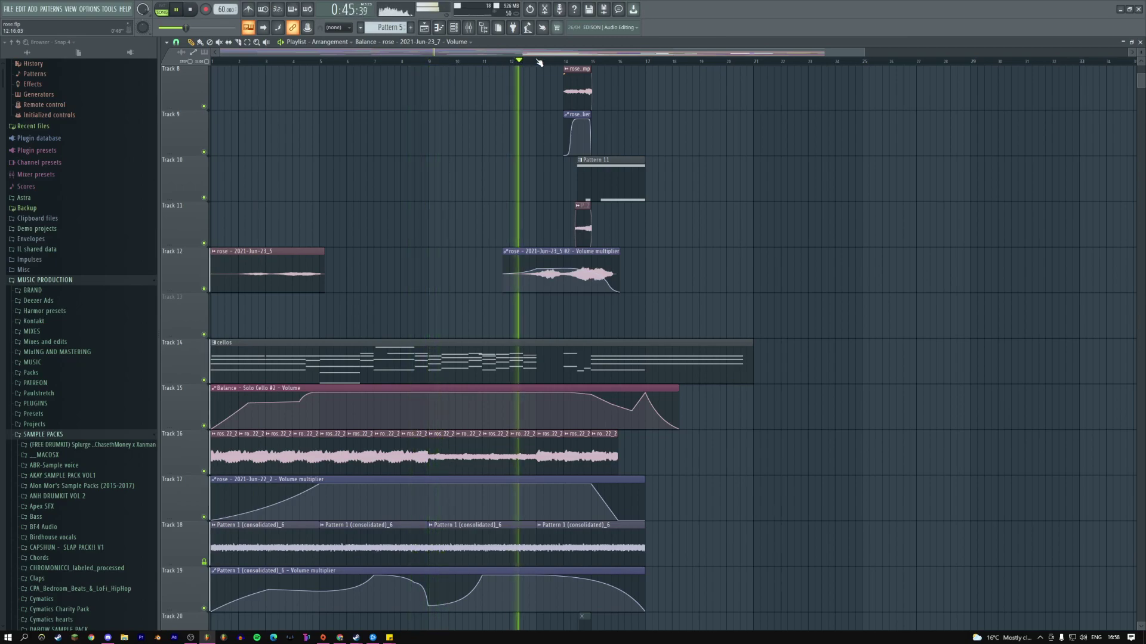
click(551, 62)
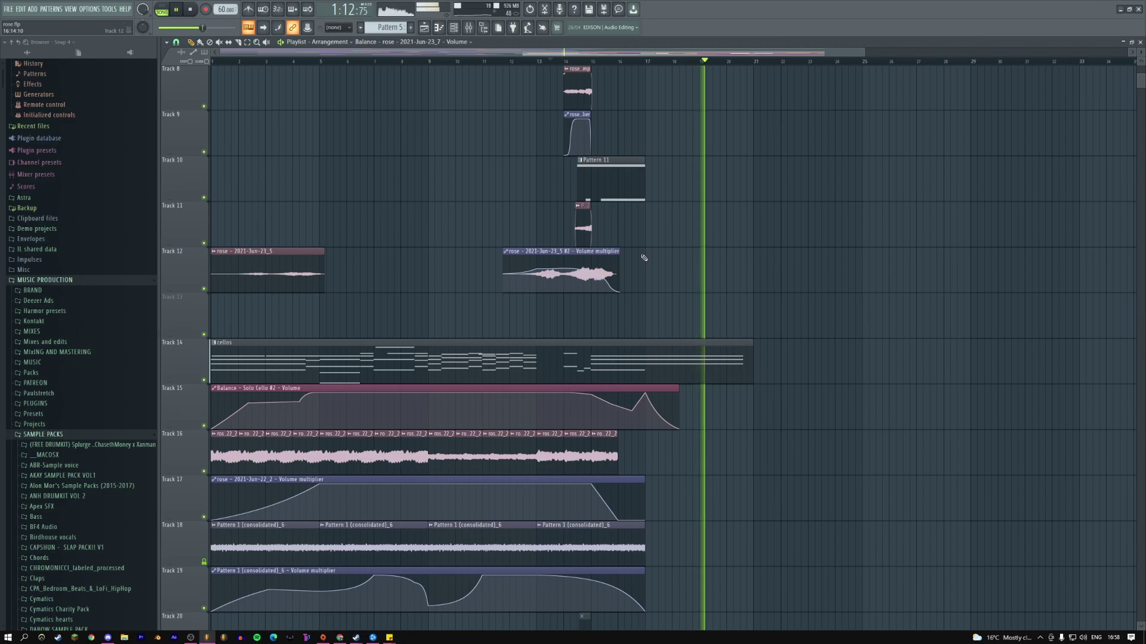
key(space)
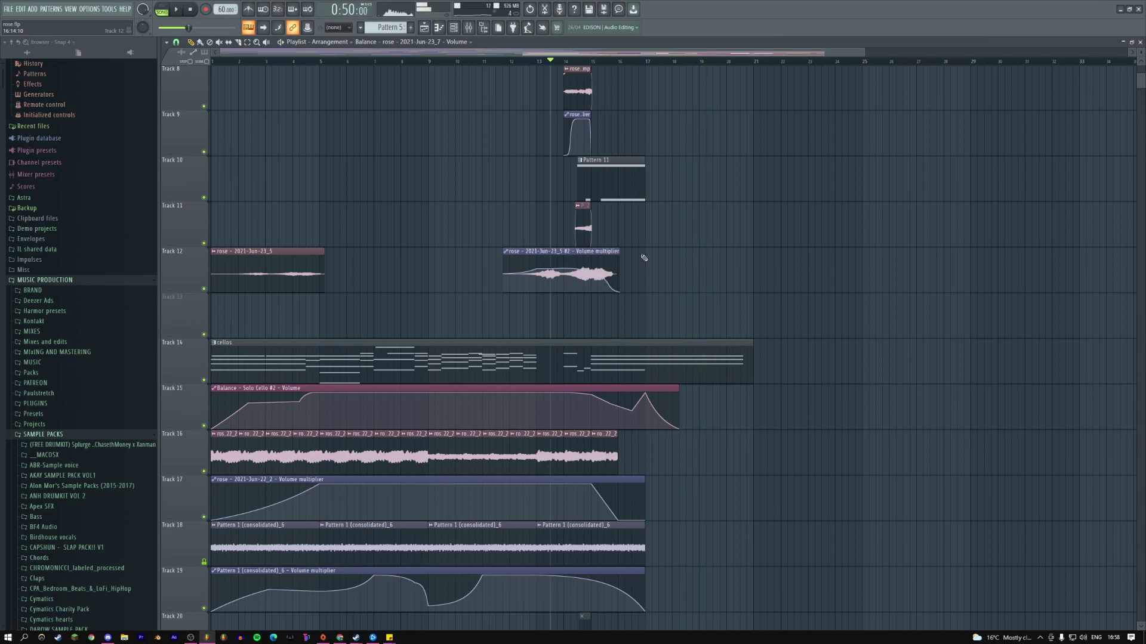
key(space)
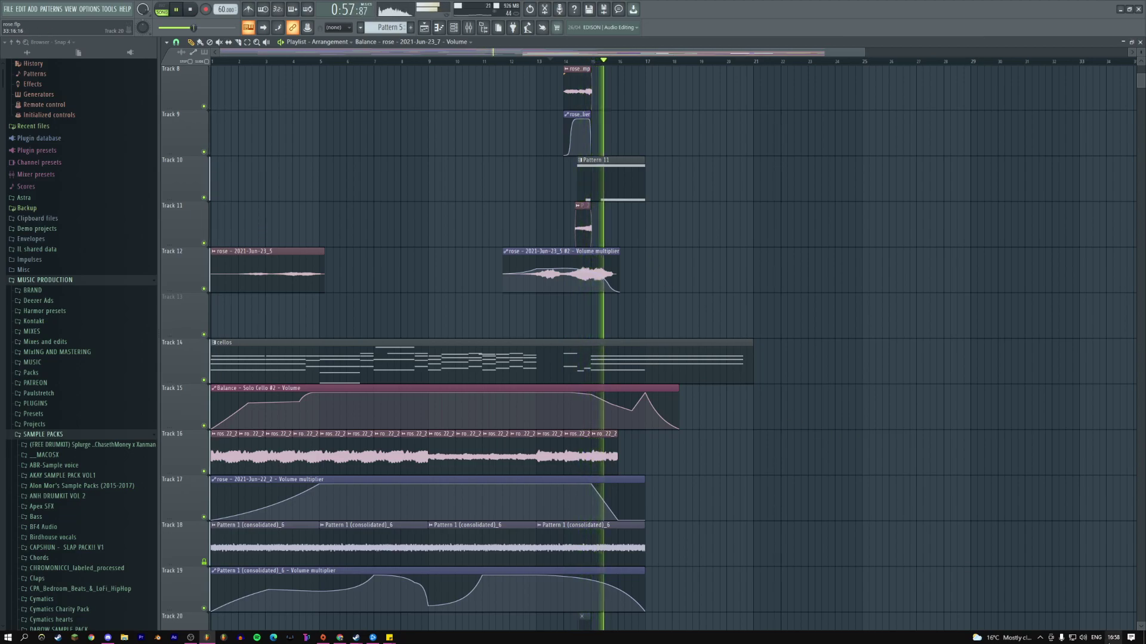
- Check the system clock, then zoom out to show the whole arrangement
click(1113, 638)
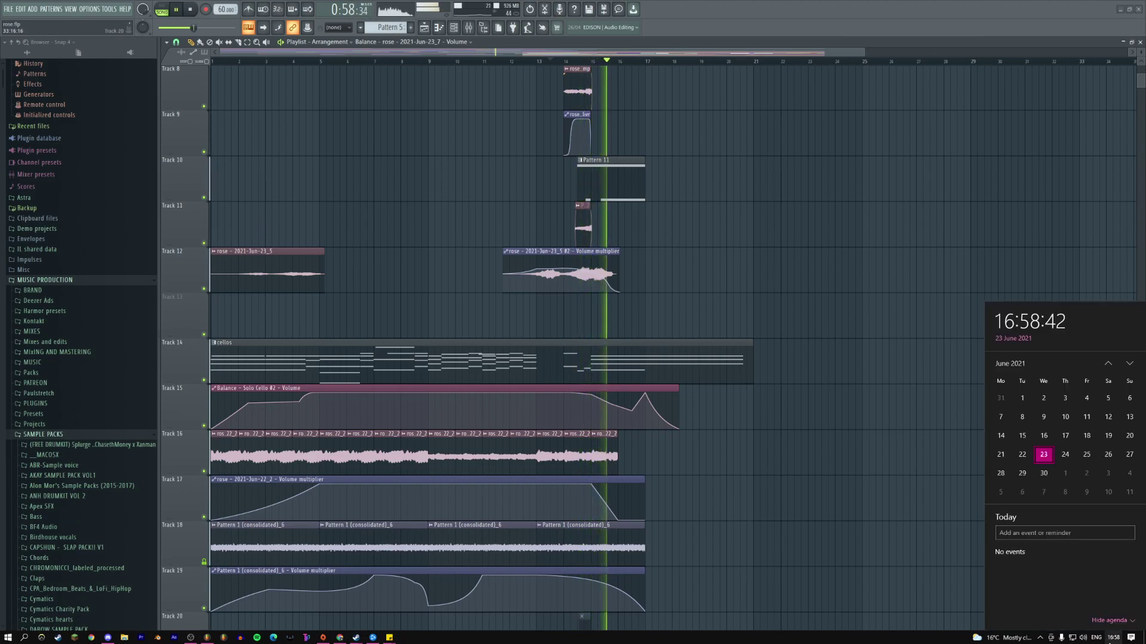
click(828, 463)
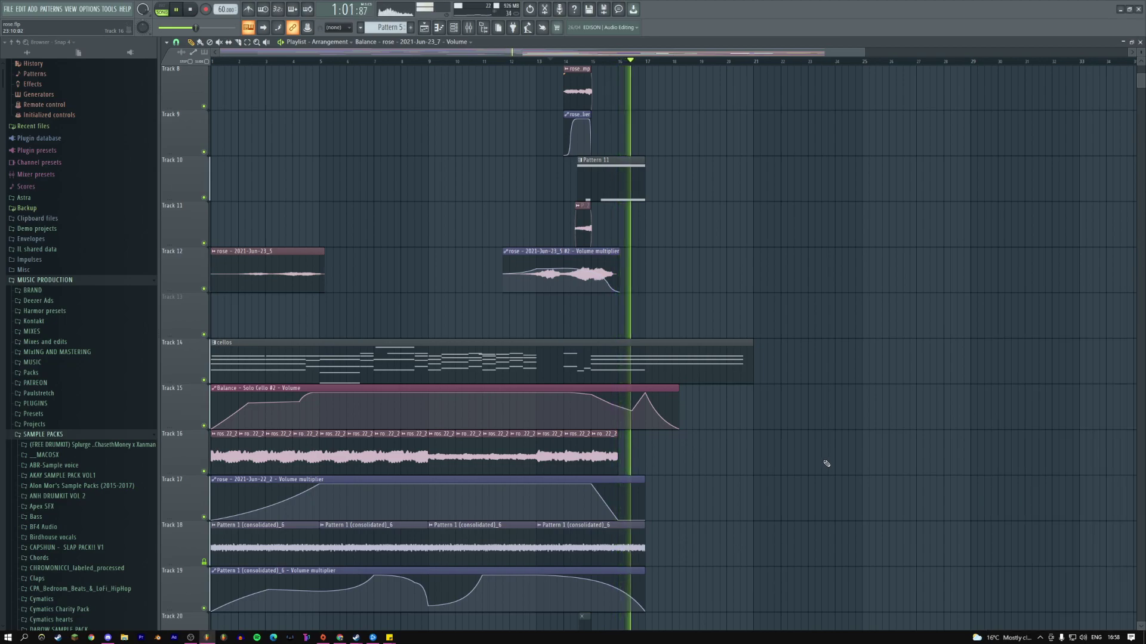
key(space)
click(1113, 637)
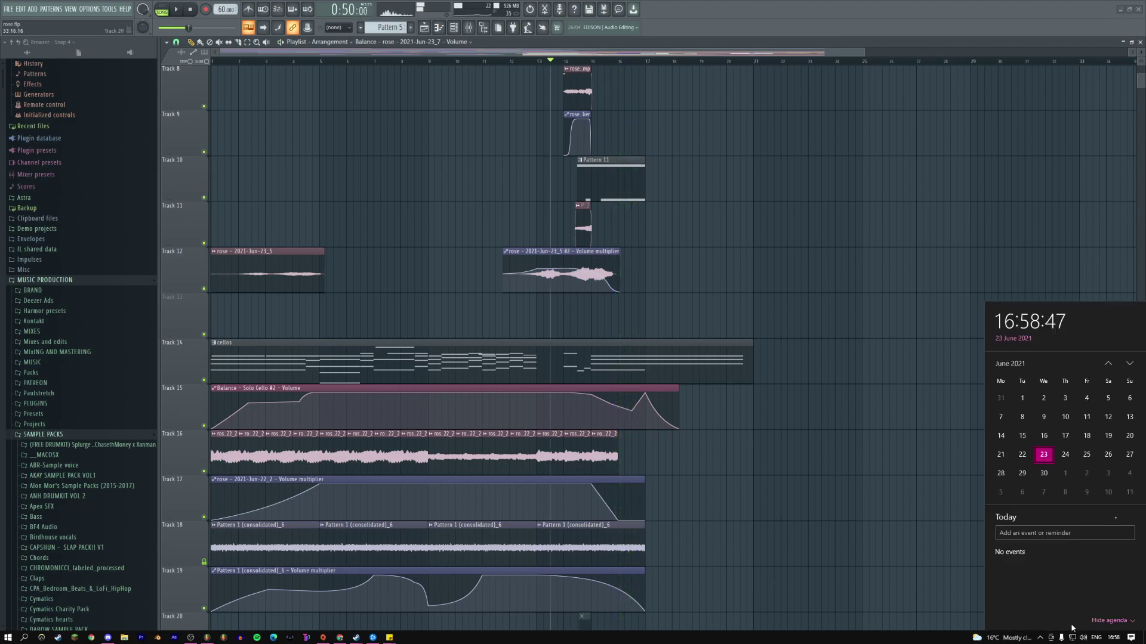
click(851, 488)
key(space)
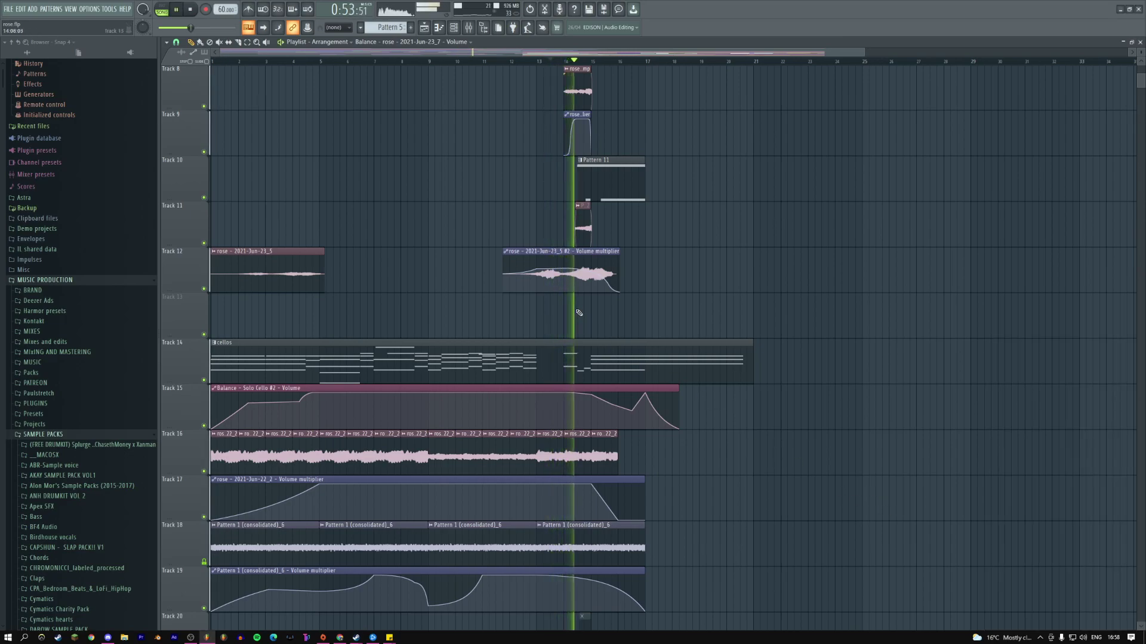
scroll(579, 313, down, 8)
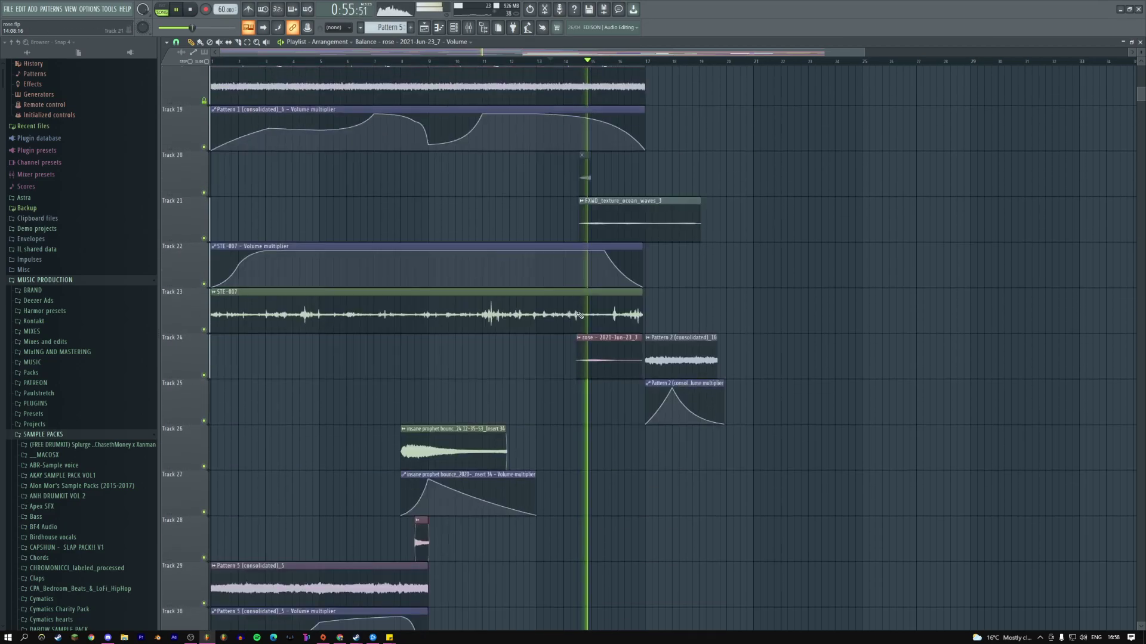
scroll(579, 314, down, 3)
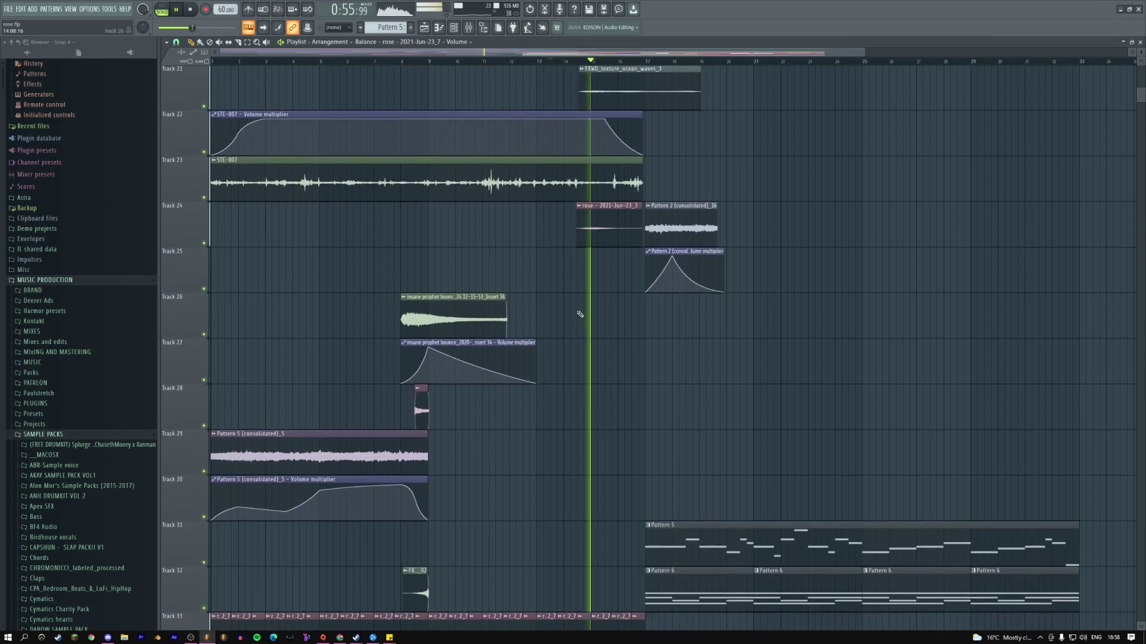
ctrl+right_click(652, 314)
drag(659, 257, 560, 249)
key(space)
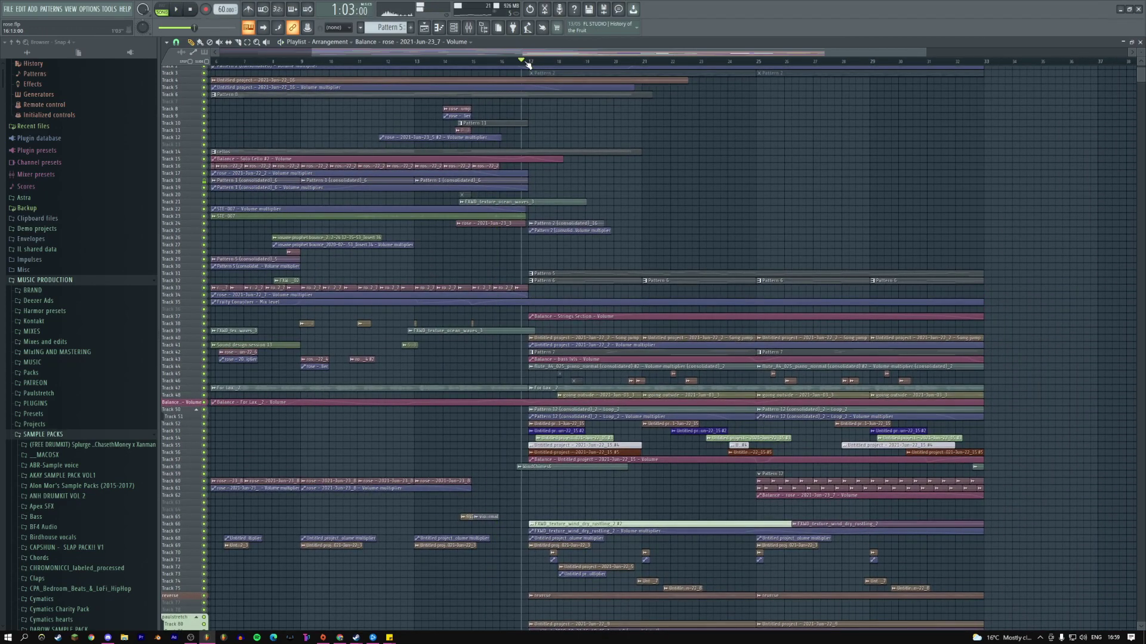
- Play the song from the beginning and make the track rows taller
key(space)
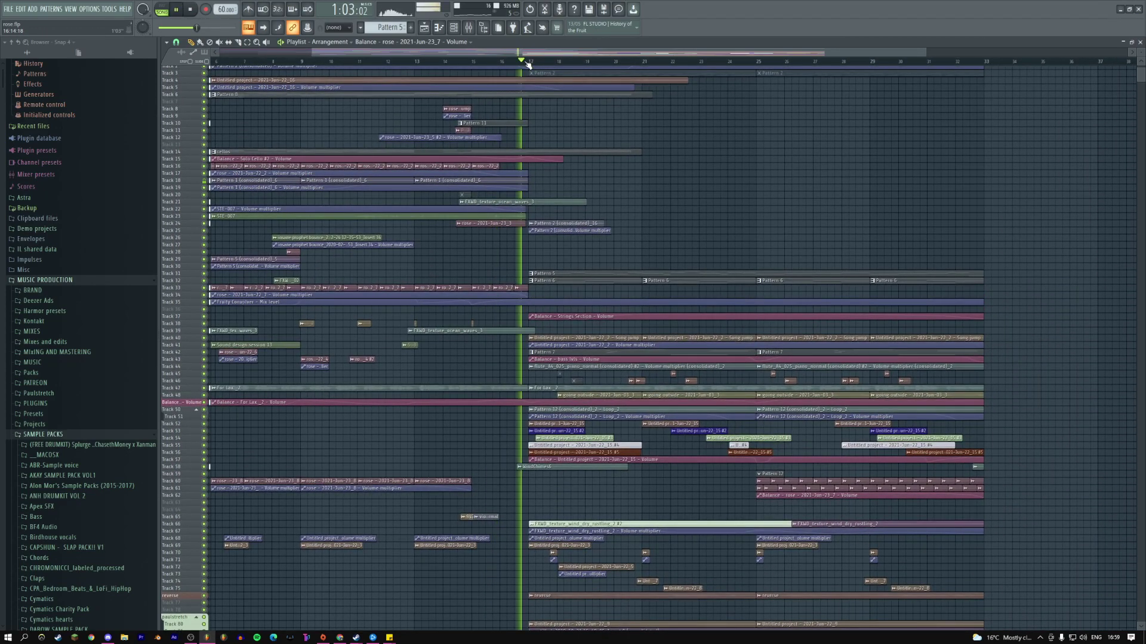
key(space)
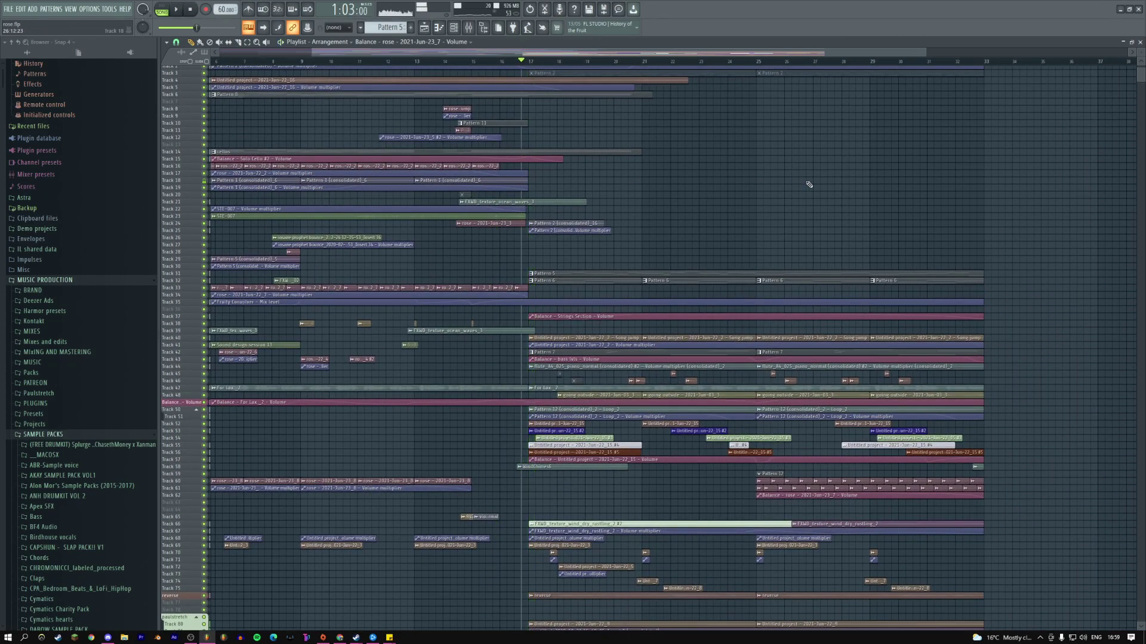
scroll(826, 64, left, 5)
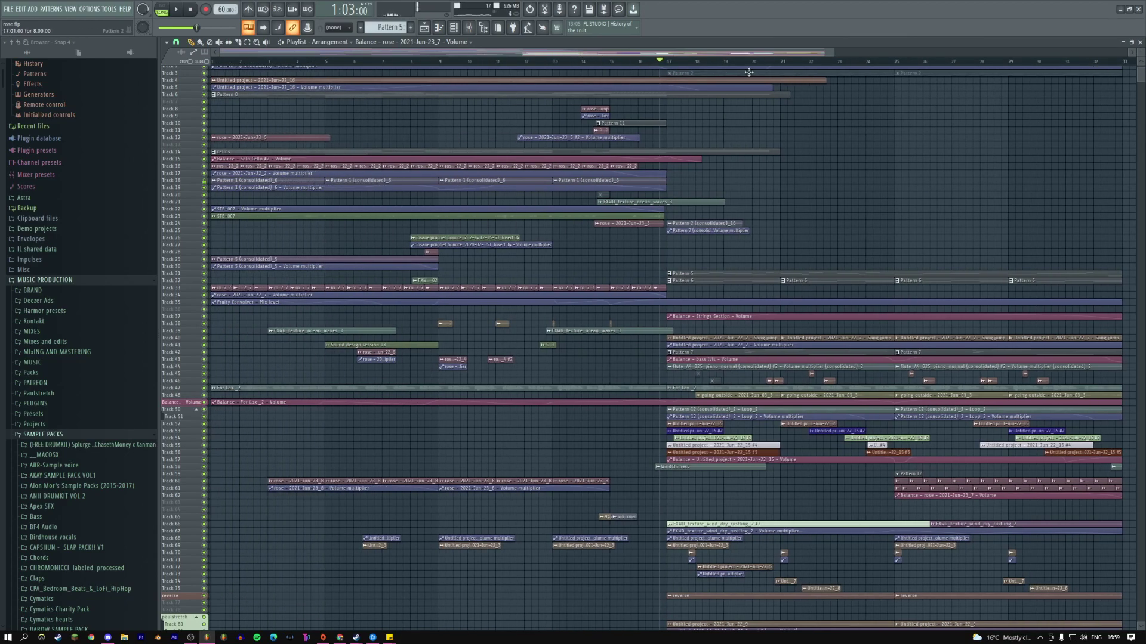
key(space)
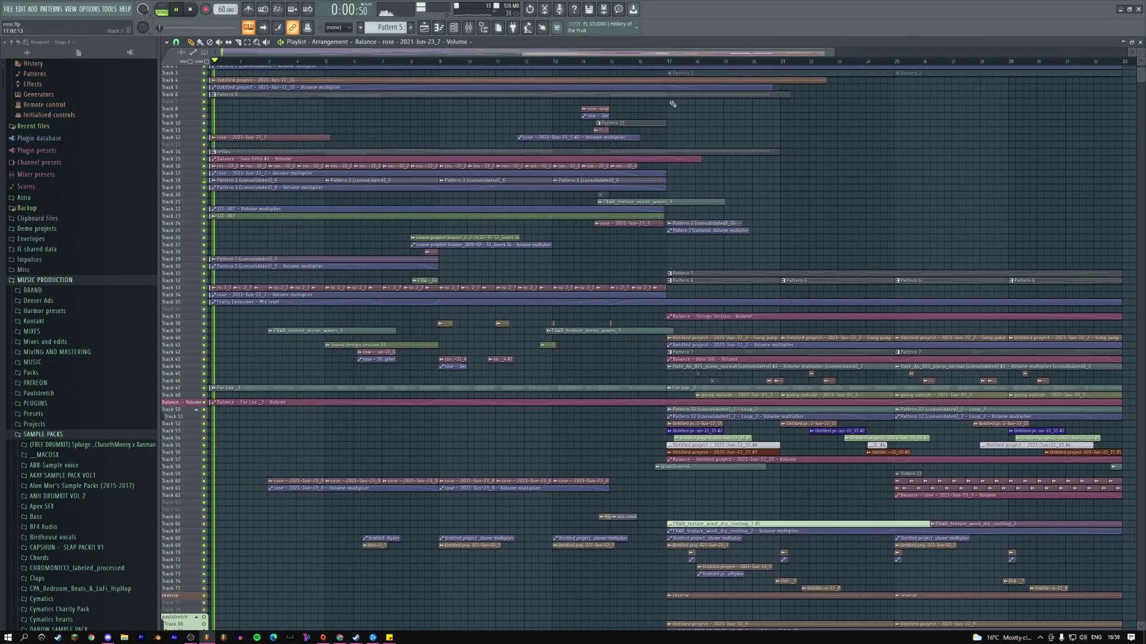
drag(1141, 54, 1141, 67)
key(space)
scroll(237, 150, up, 8)
- Select every clip with Ctrl+A, move them about half a bar later, and replay from the start
key(ctrl+a)
drag(236, 150, 337, 149)
ctrl+click(333, 62)
key(space)
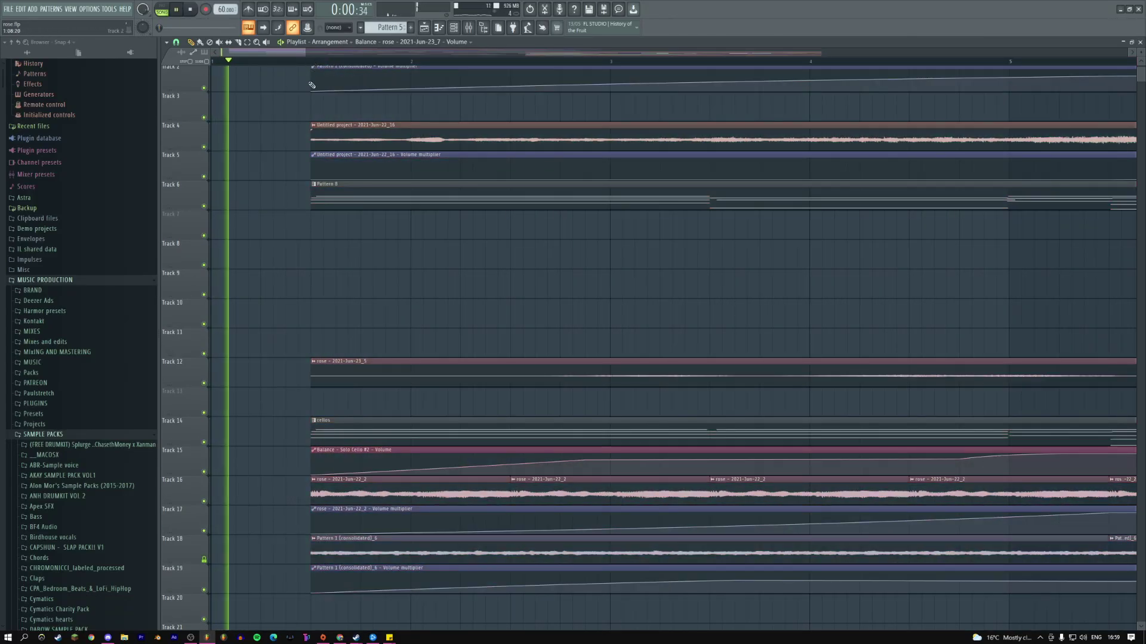
scroll(321, 115, down, 4)
key(space)
key(space)
- Rename the Master track in the mixer and give it a crown icon
click(454, 29)
key(space)
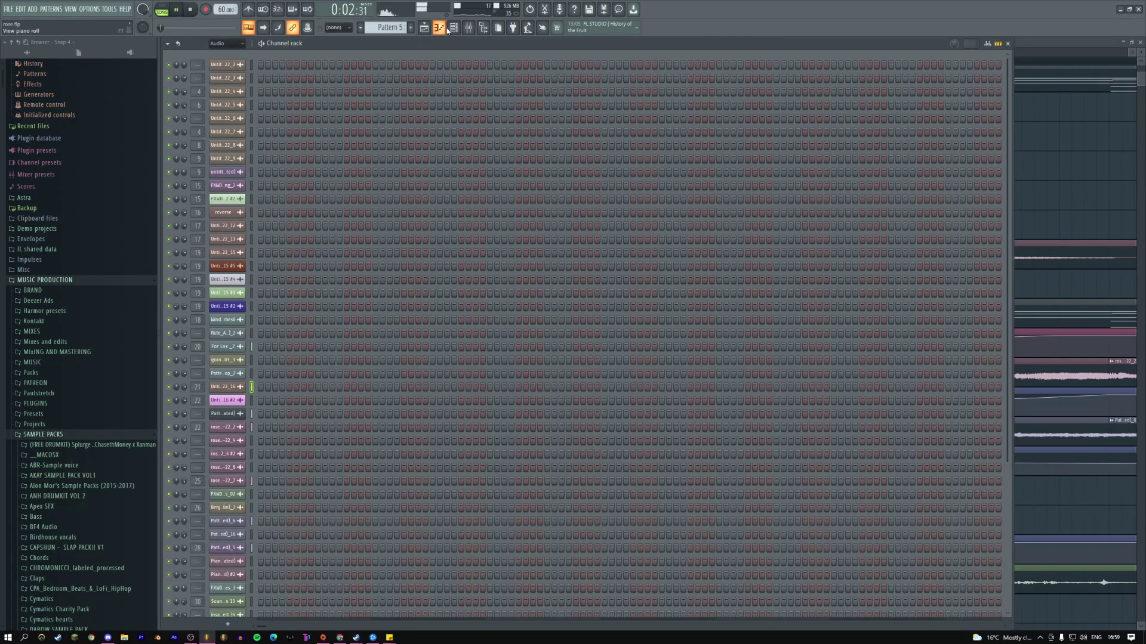
click(469, 28)
key(space)
double_click(175, 102)
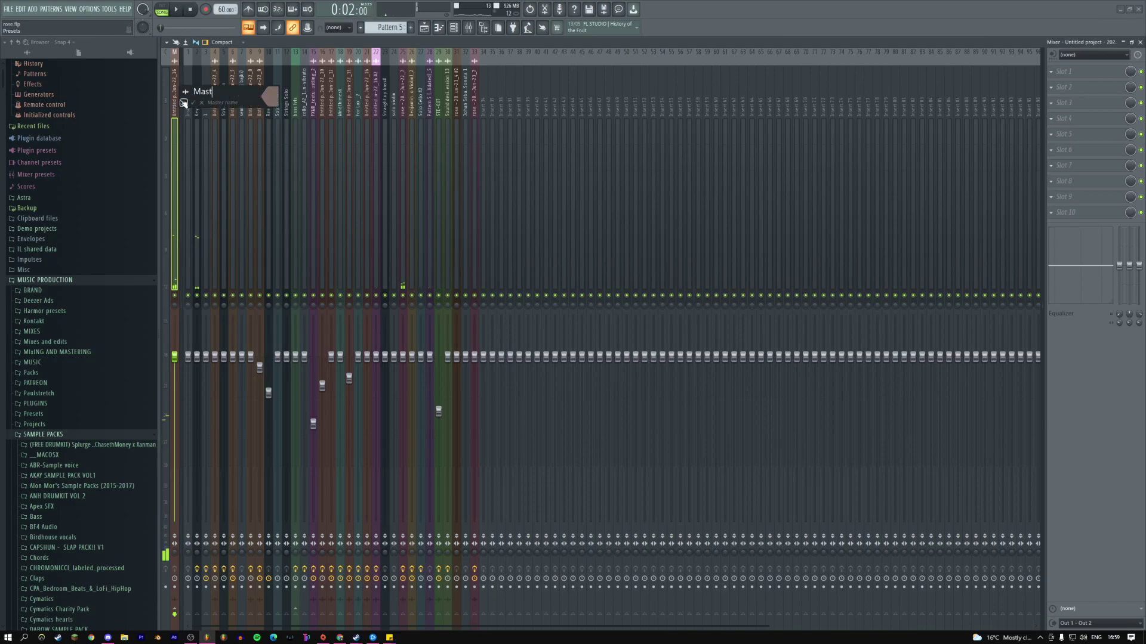
click(183, 102)
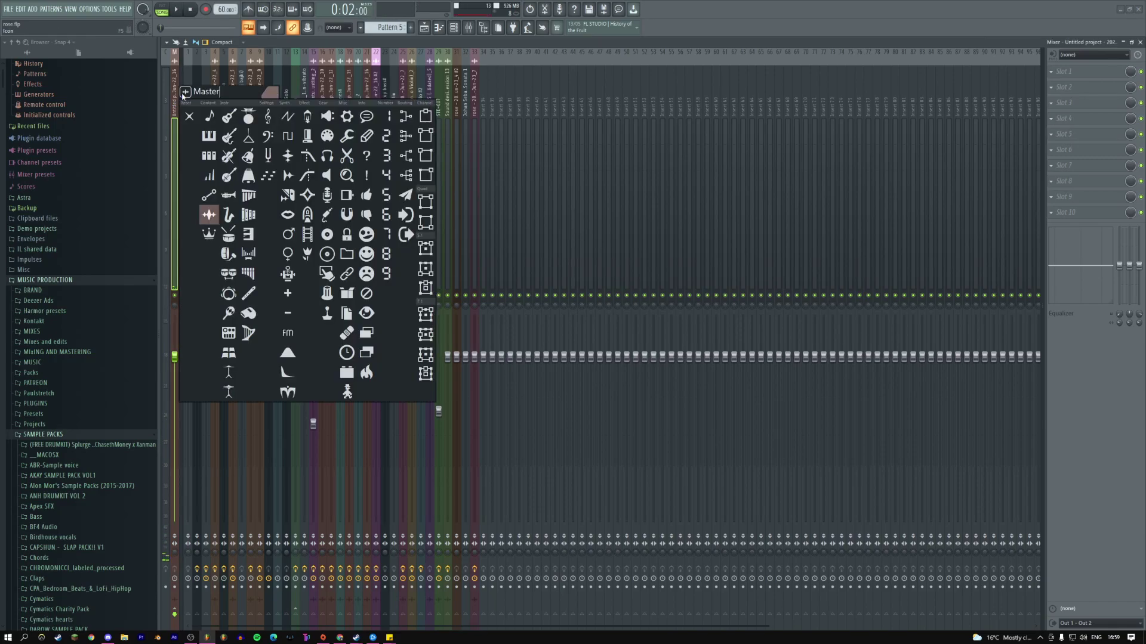
click(209, 233)
key(Return)
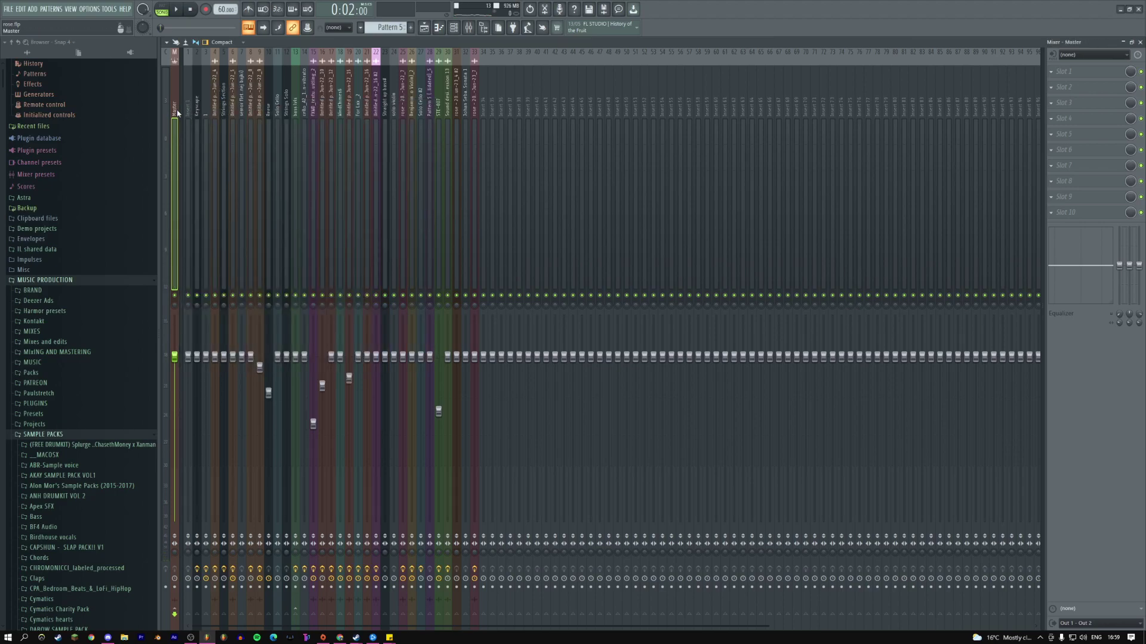
- Record the master playback into Edison and apply convolution reverb to it
key(space)
key(space)
click(176, 9)
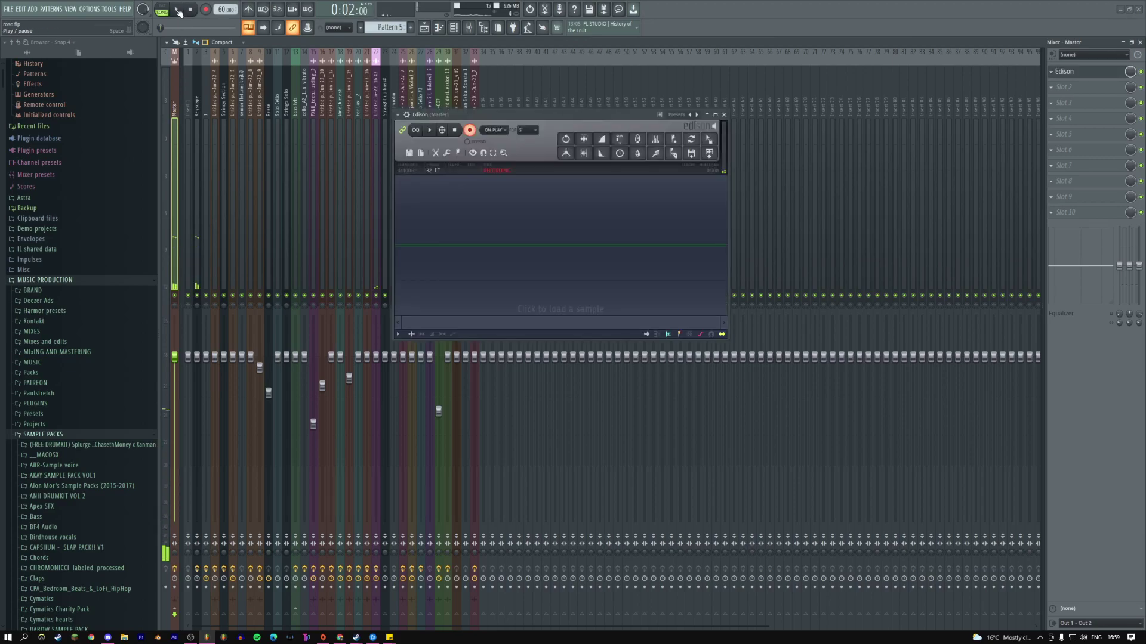
click(457, 130)
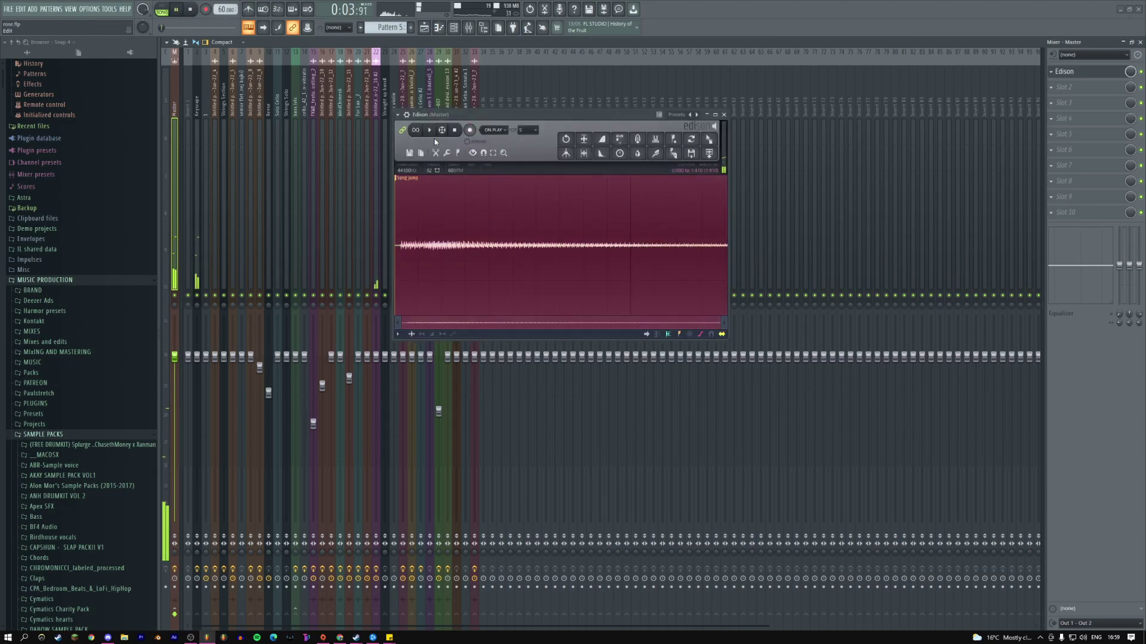
key(ctrl+r)
key(Return)
key(Return)
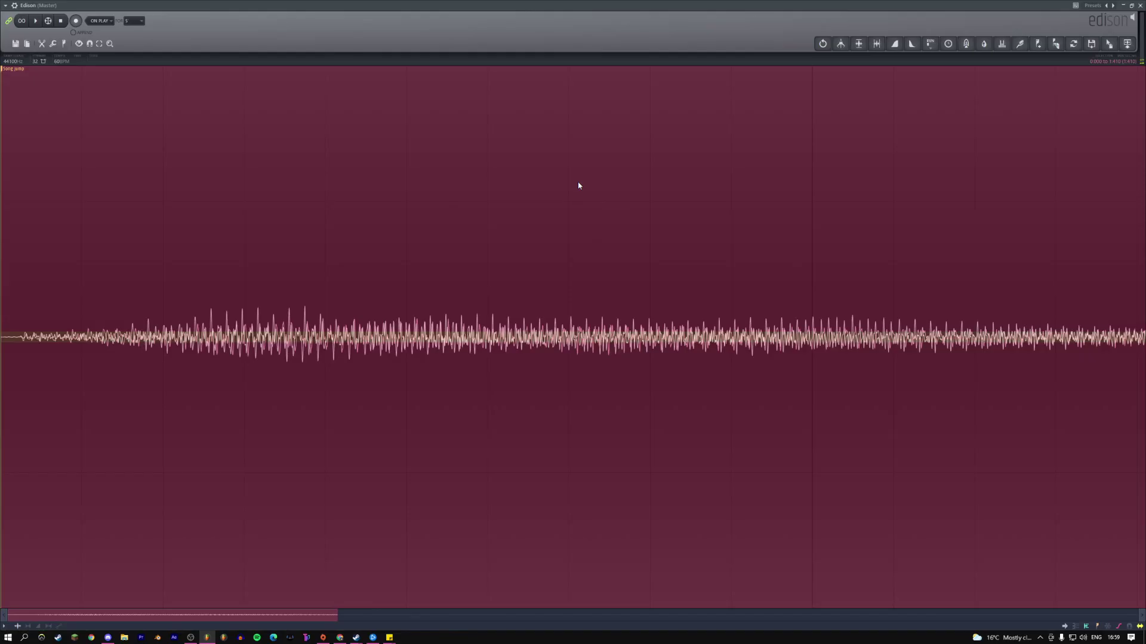
- Reverse the recording rose - 2021-Jun-23_9 and drag it onto Track 11
double_click(659, 8)
drag(491, 327, 819, 315)
double_click(610, 325)
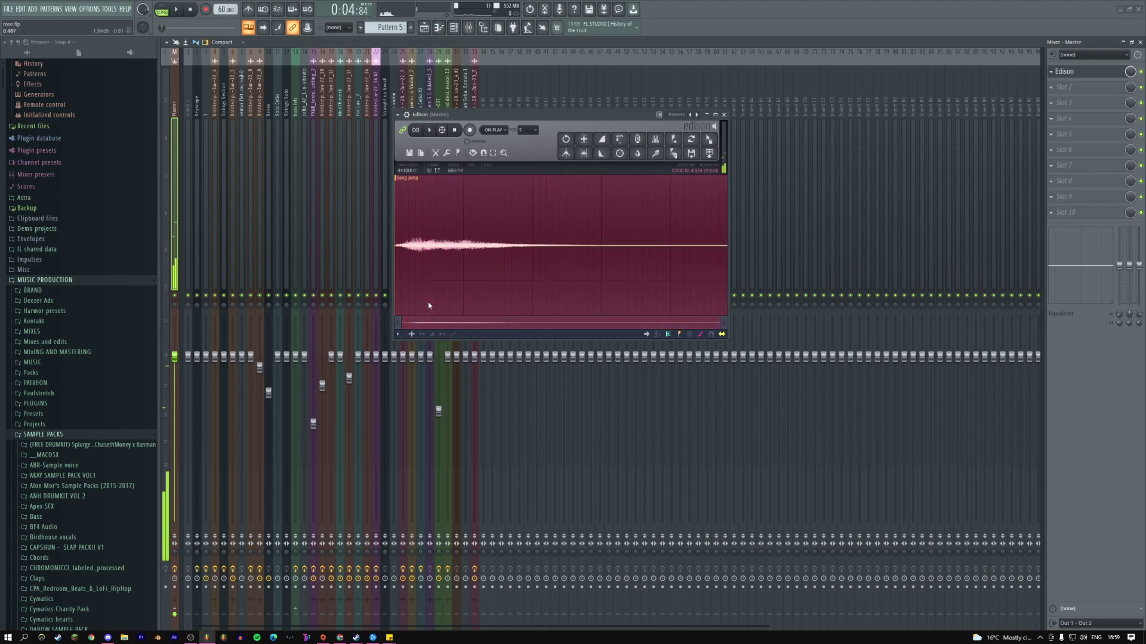
key(ctrl+y)
key(space)
right_click(577, 235)
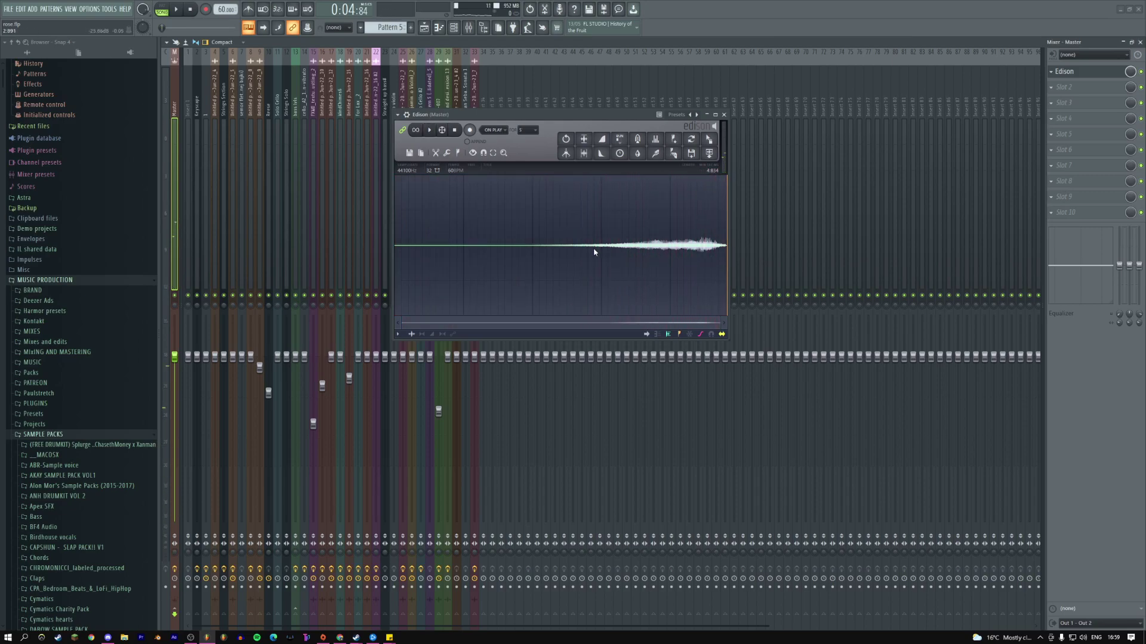
drag(714, 153, 234, 218)
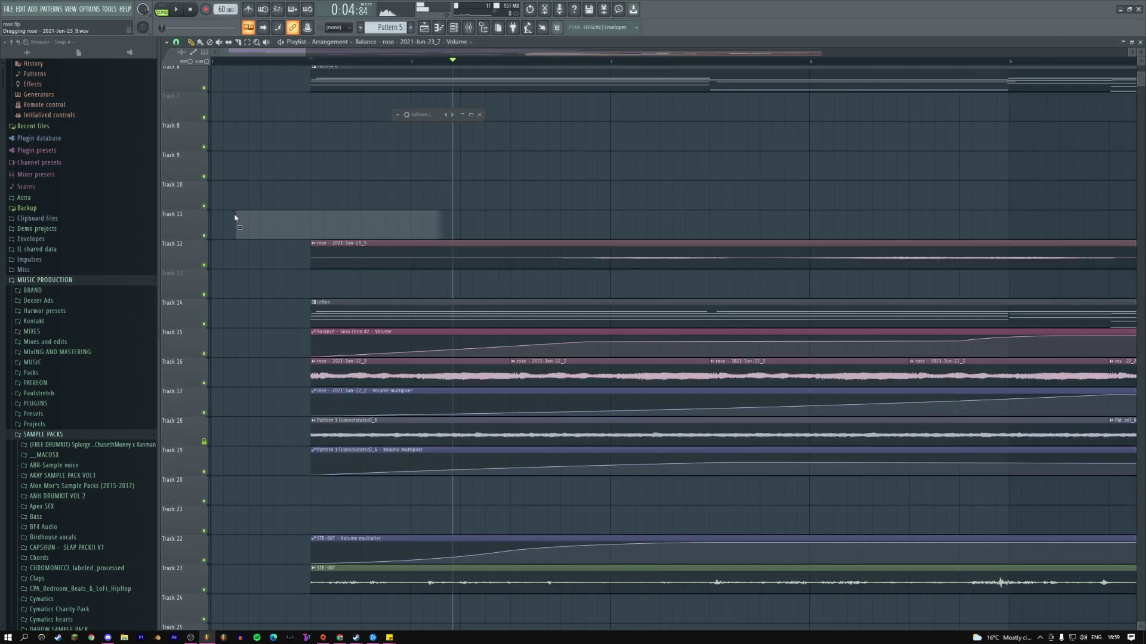
- Remove the recorder effect from the Master channel in the mixer
click(470, 28)
click(1051, 71)
click(1074, 92)
click(426, 29)
- Move the reversed Track 11 clip to bar 1 and play the intro from the start
drag(420, 221, 385, 221)
right_click(352, 177)
click(365, 250)
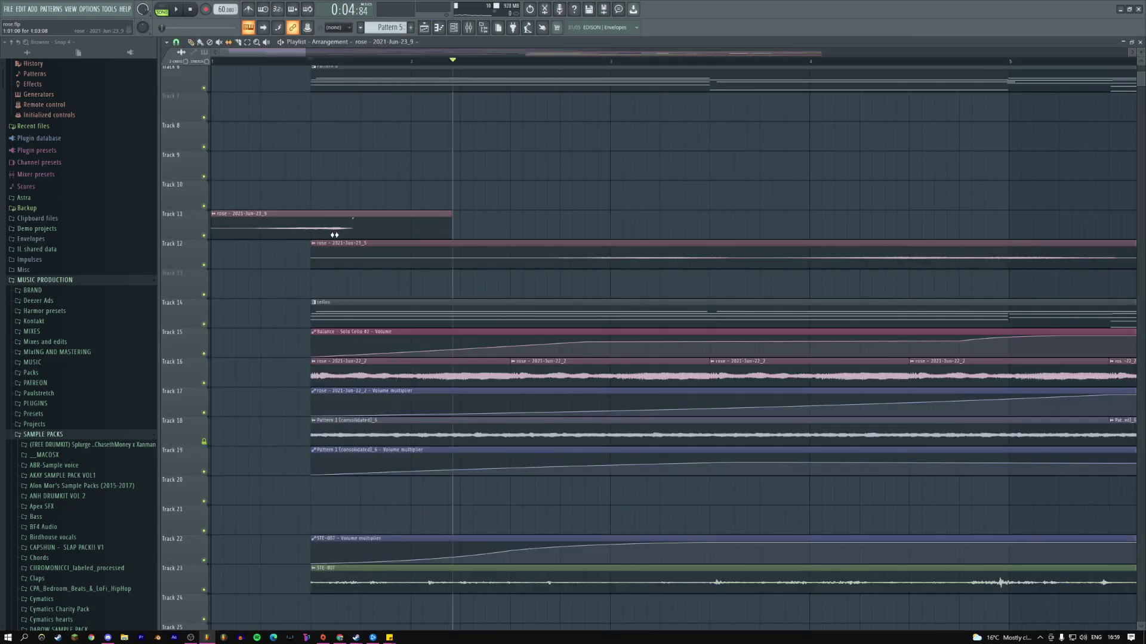
click(190, 13)
key(space)
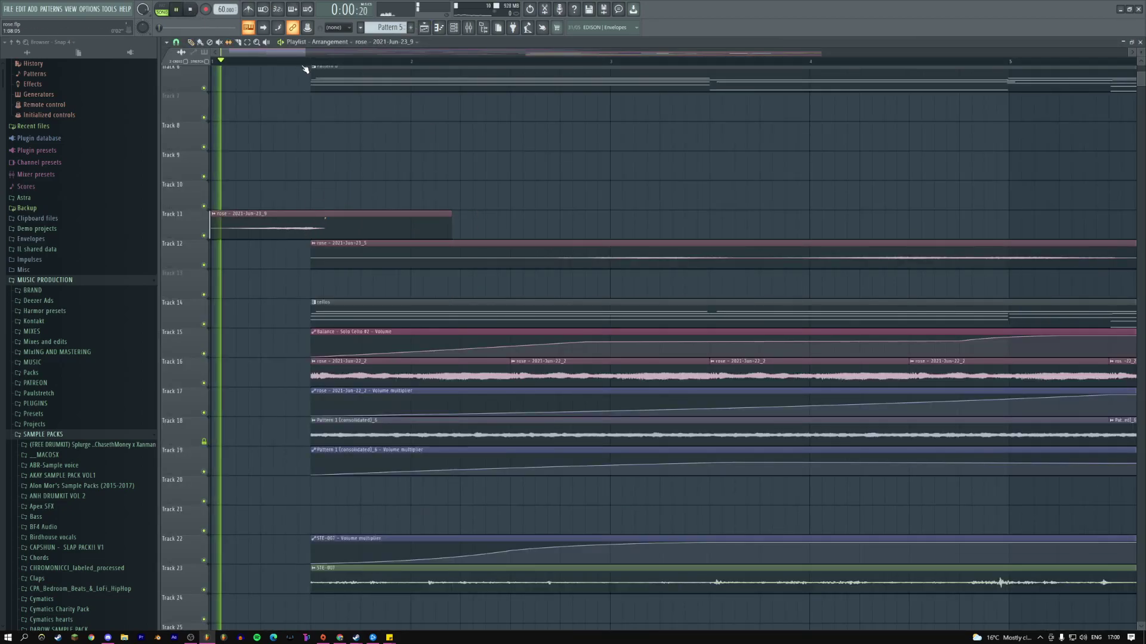
- Shorten the end of the Track 11 clip, undoing an initial slice
right_click(294, 191)
click(310, 209)
right_click(353, 185)
click(365, 274)
drag(312, 209, 312, 225)
right_click(326, 196)
click(338, 210)
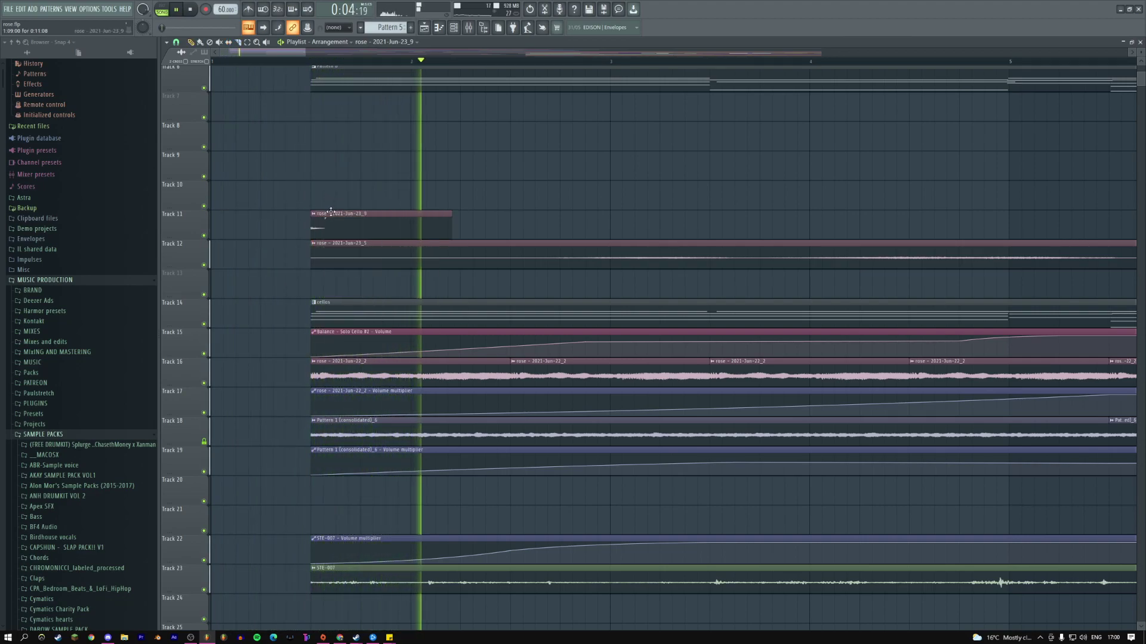
key(ctrl+z)
right_click(325, 205)
click(339, 295)
drag(464, 229, 313, 225)
- Set the Track 11 clip's declicking mode to Crossfade (bleeding)
right_click(314, 225)
click(284, 221)
double_click(284, 221)
click(106, 136)
click(105, 187)
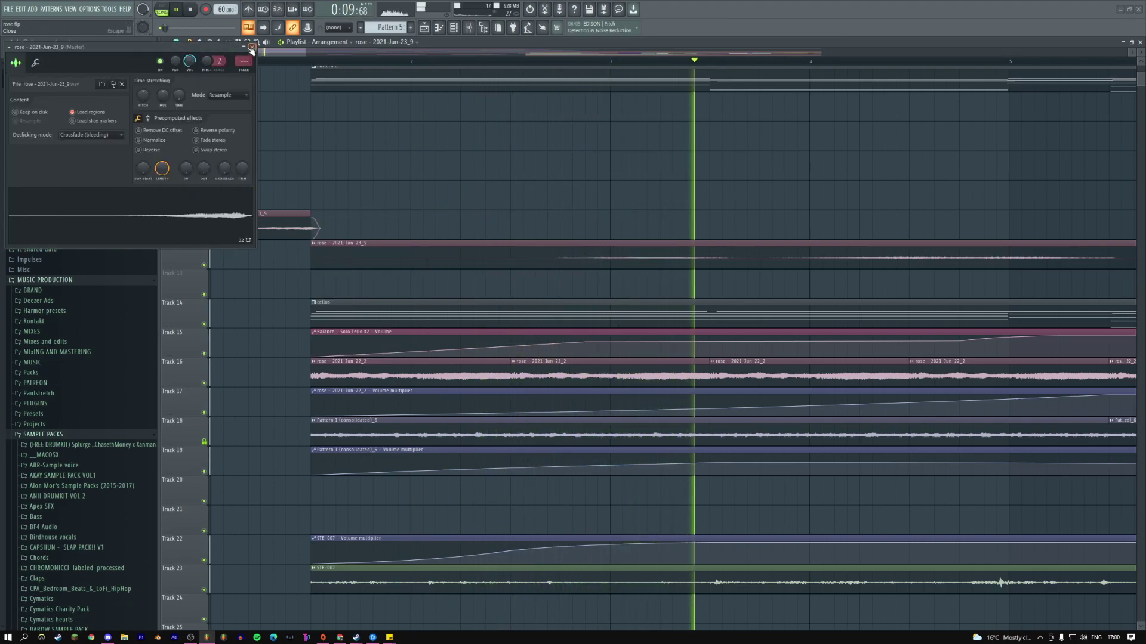
click(252, 48)
- Insert an empty Track 12 and place the intro clip's volume automation on it
right_click(183, 241)
click(201, 403)
click(214, 215)
click(243, 245)
drag(219, 216, 213, 271)
key(space)
key(space)
key(space)
key(space)
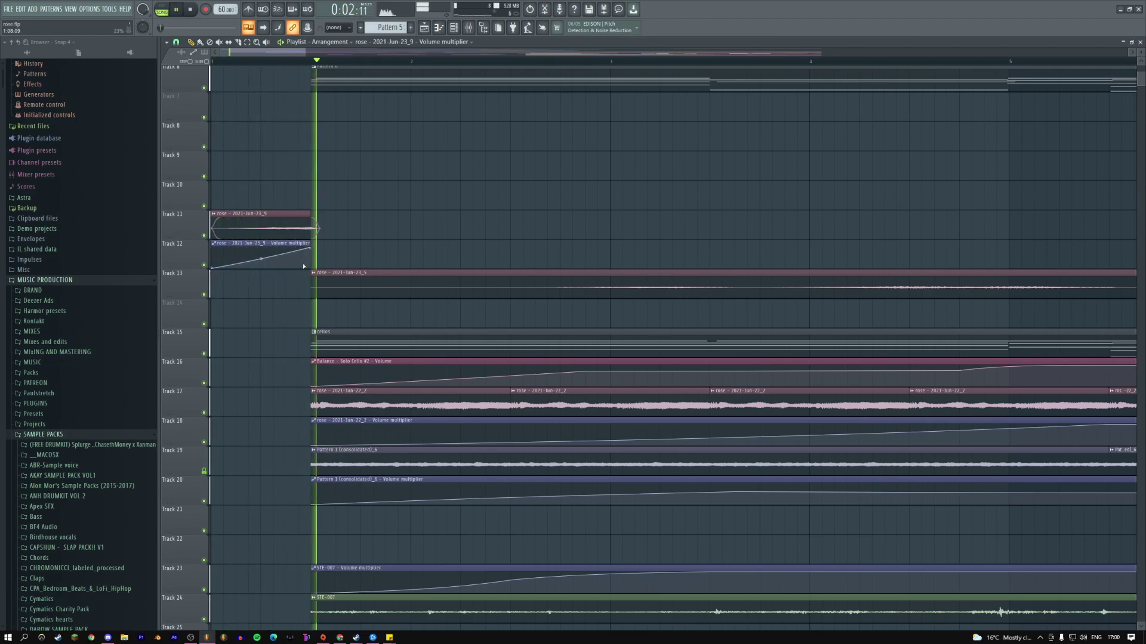
- Insert a new empty track at Track 14
alt+right_click(286, 251)
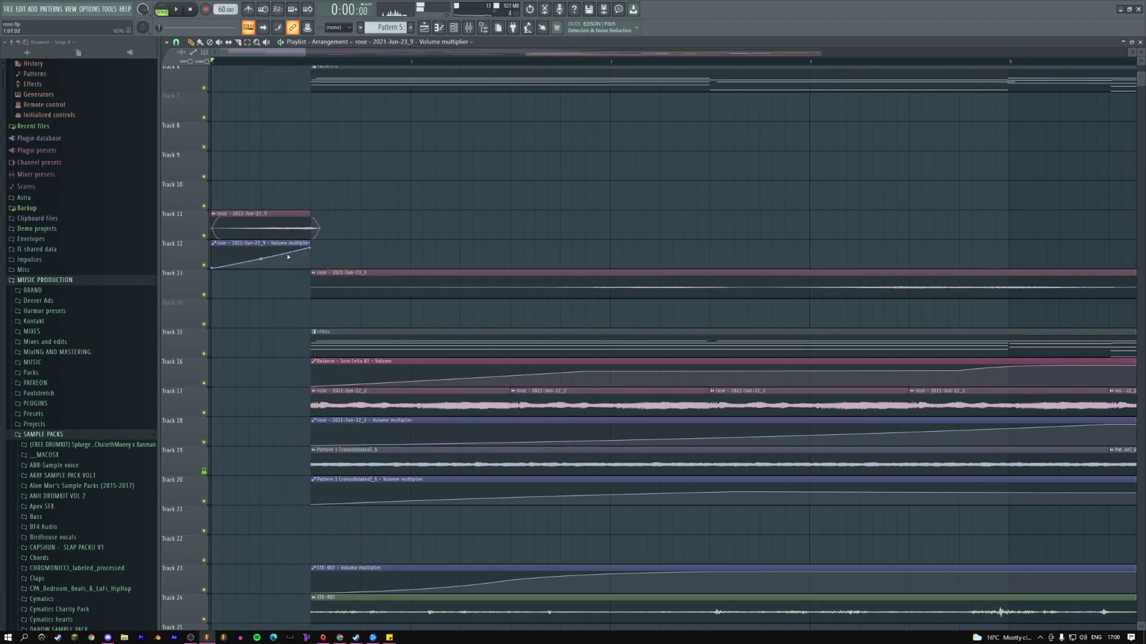
key(space)
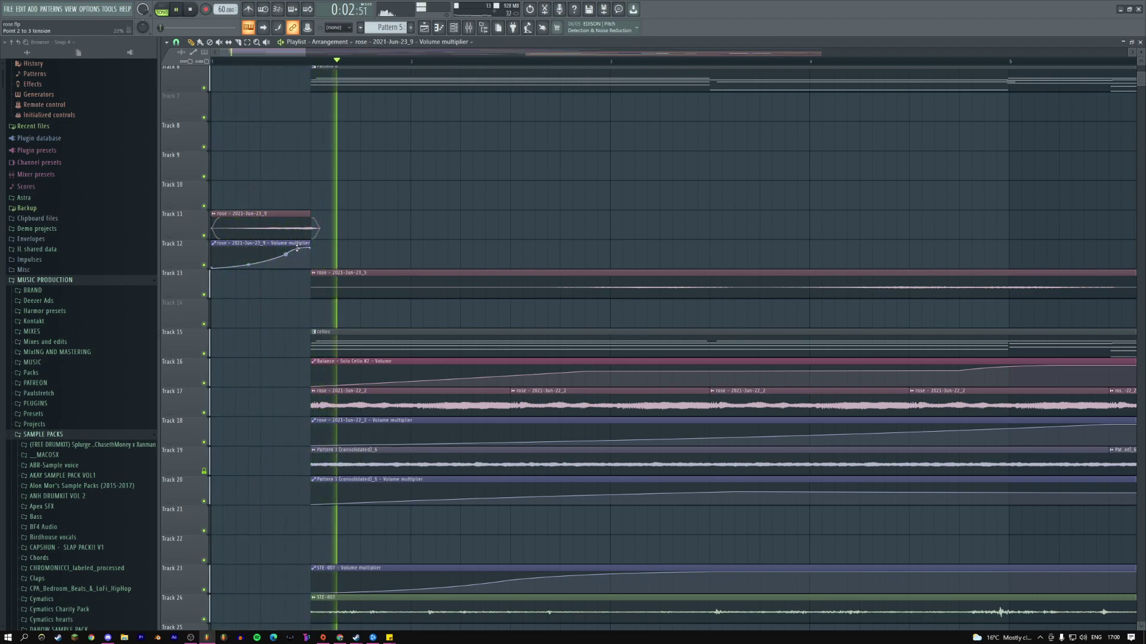
right_click(181, 310)
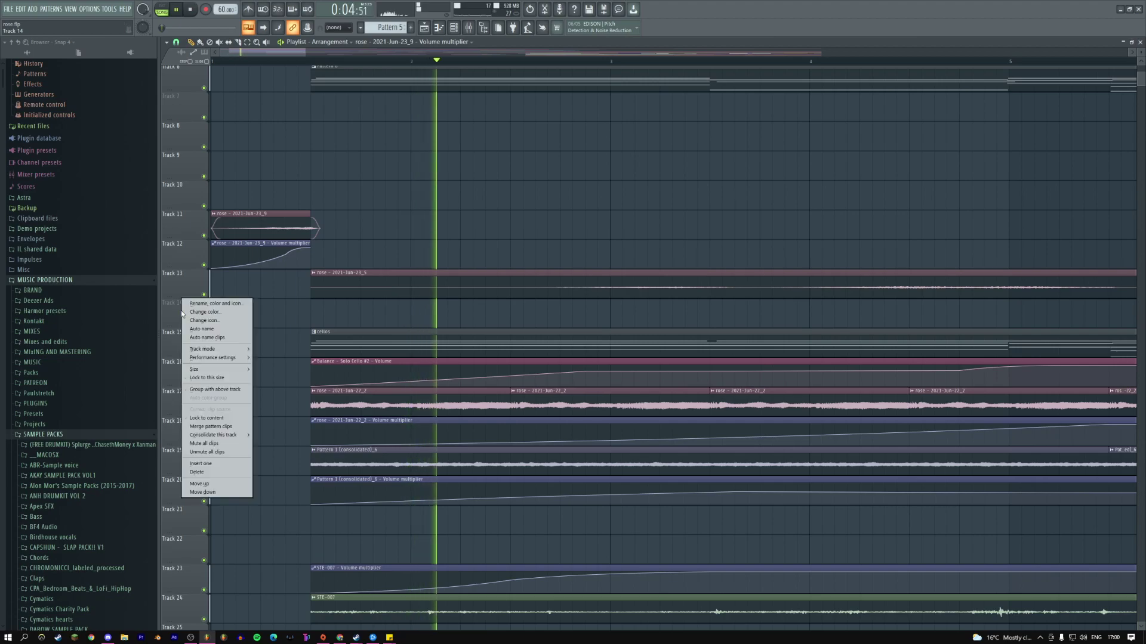
click(220, 306)
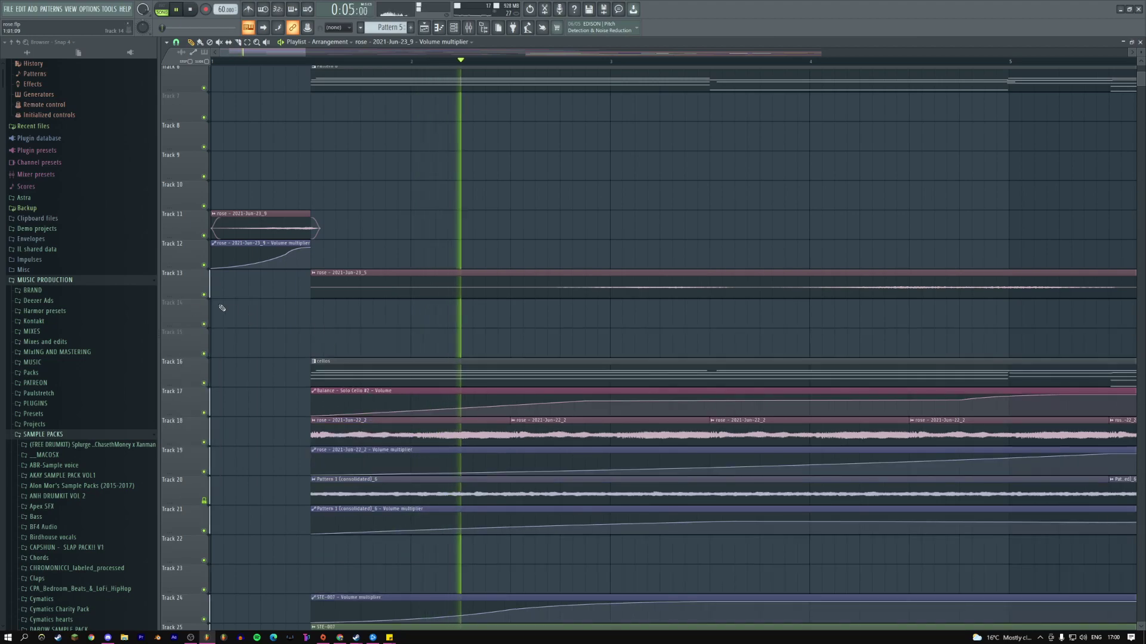
- Expand the Splurge drumkit folder and its Kicks subfolder in the Browser
click(59, 445)
click(55, 496)
key(space)
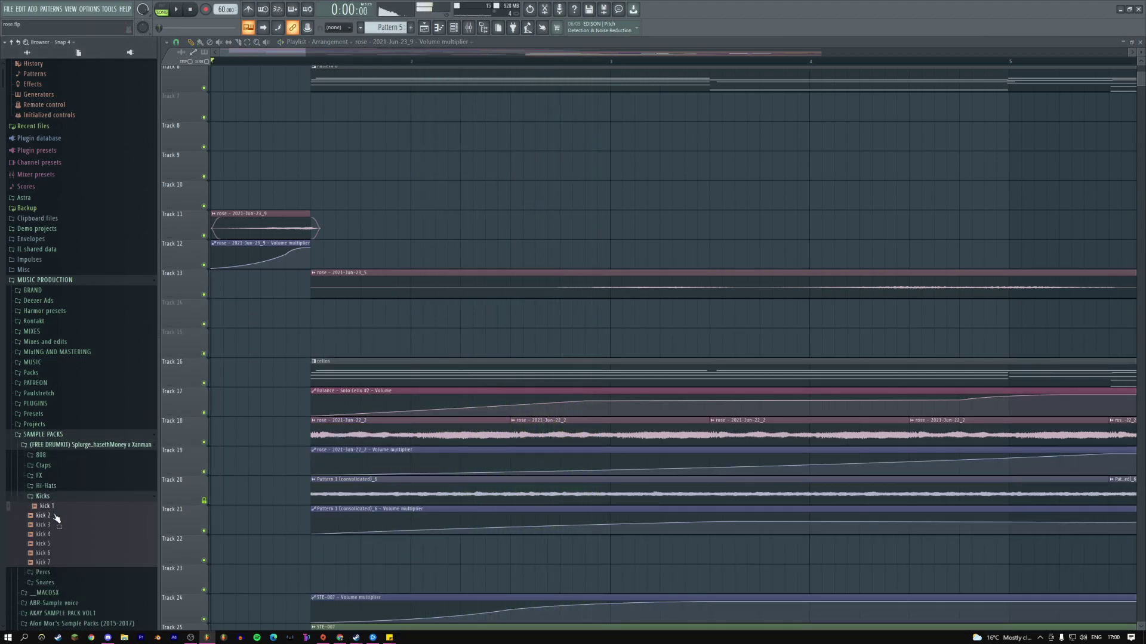
- Open kick 2 in Edison and apply a two-point EQ curve
right_click(53, 519)
click(69, 536)
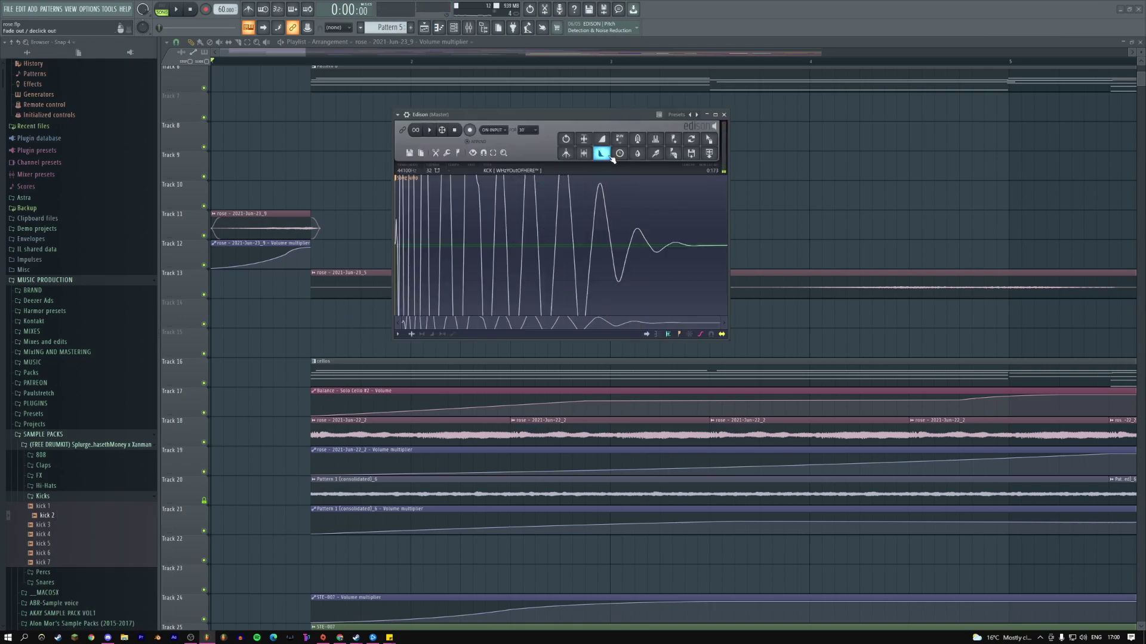
click(656, 143)
right_click(443, 285)
right_click(565, 289)
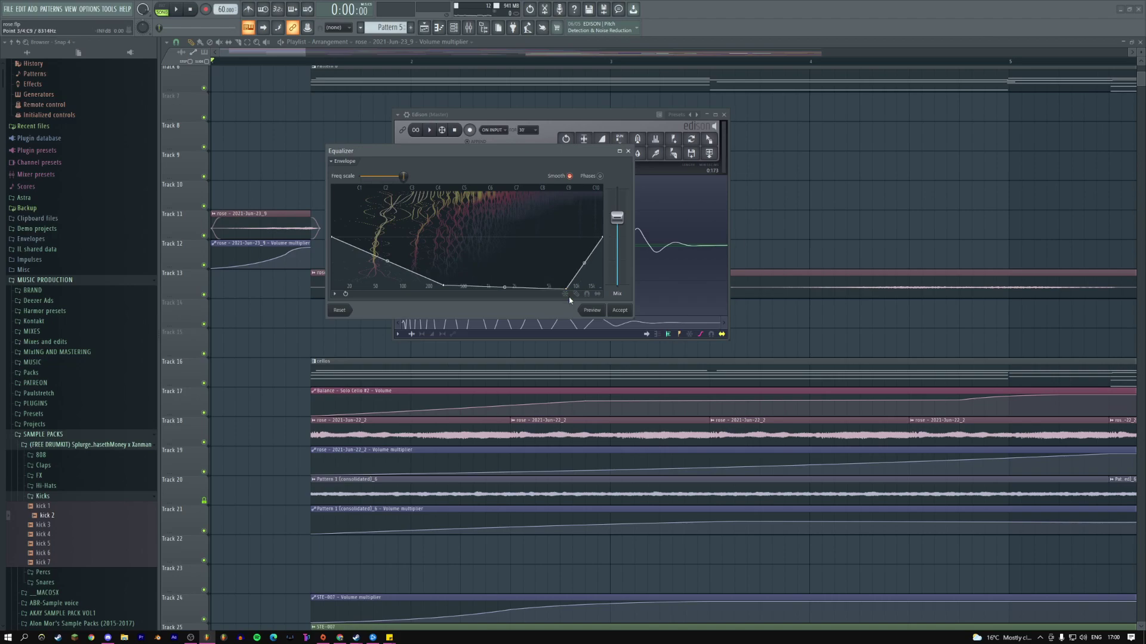
click(621, 310)
- Apply two more EQ passes with a steeper low-end cut
click(638, 152)
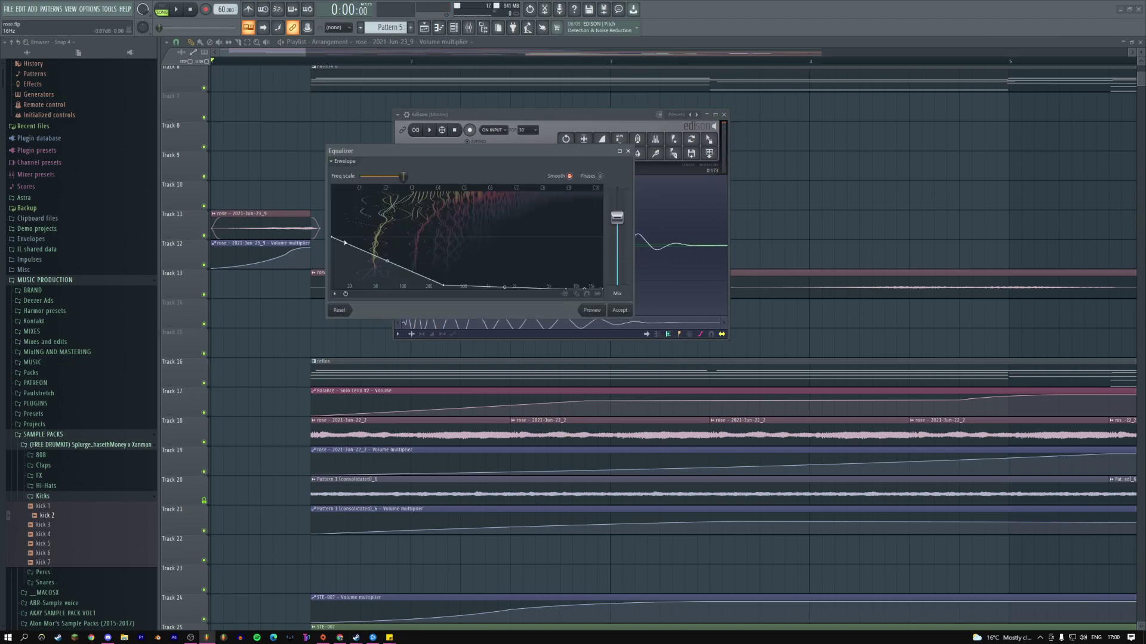
drag(378, 264, 377, 292)
click(619, 310)
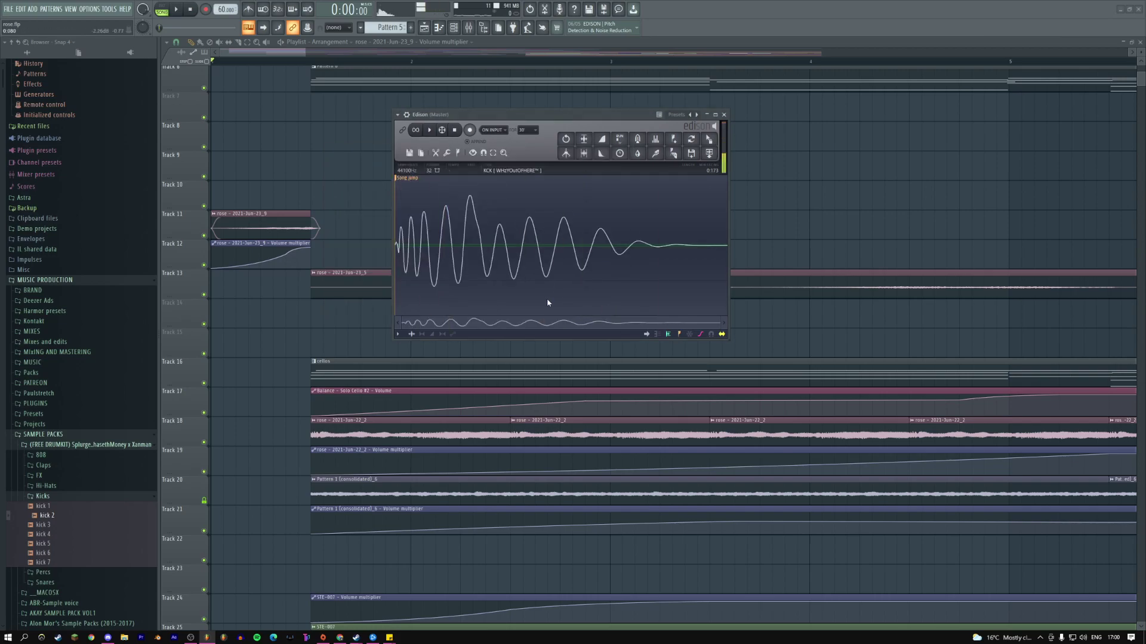
click(637, 139)
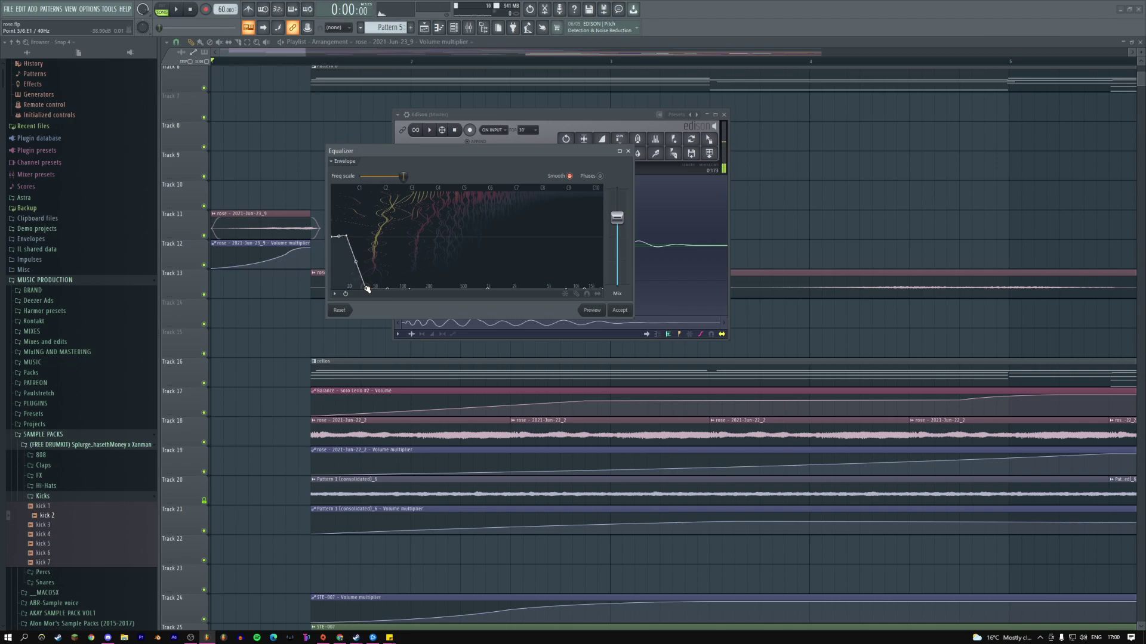
click(618, 311)
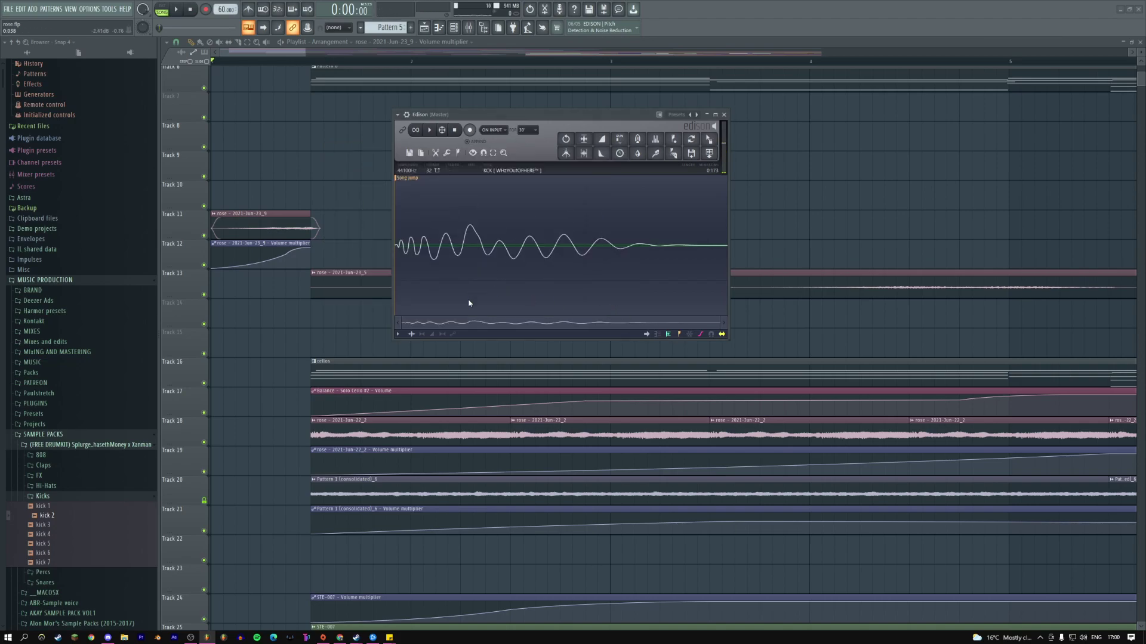
- Add convolution reverb, reverse the whole kick, filter it with EQ and normalize
key(ctrl+r)
click(506, 324)
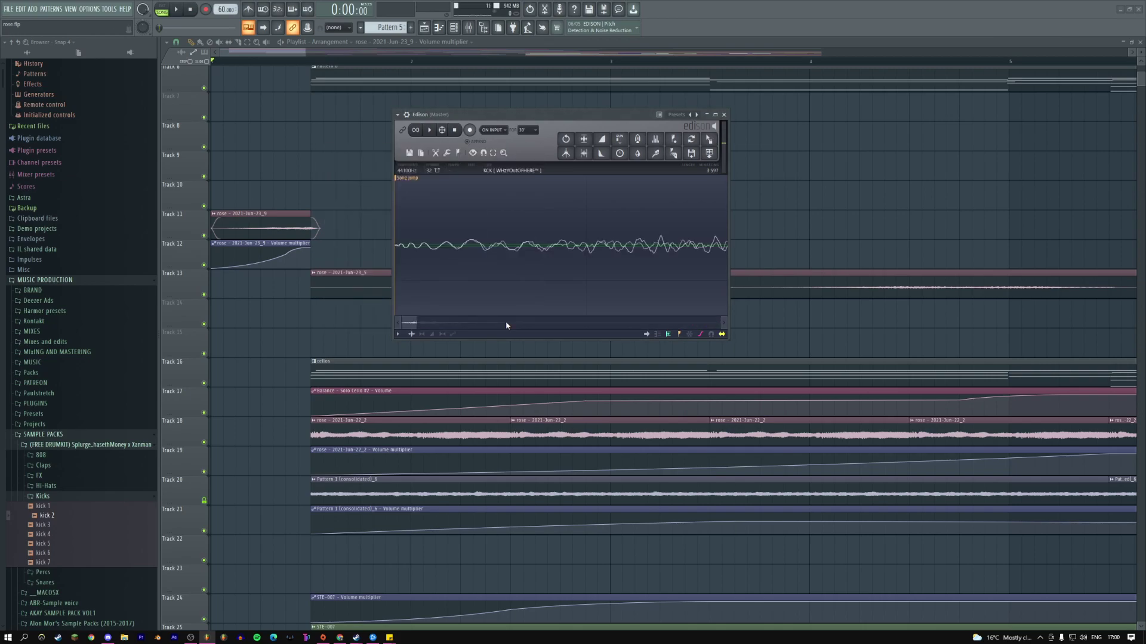
drag(416, 327, 720, 319)
key(ctrl+a)
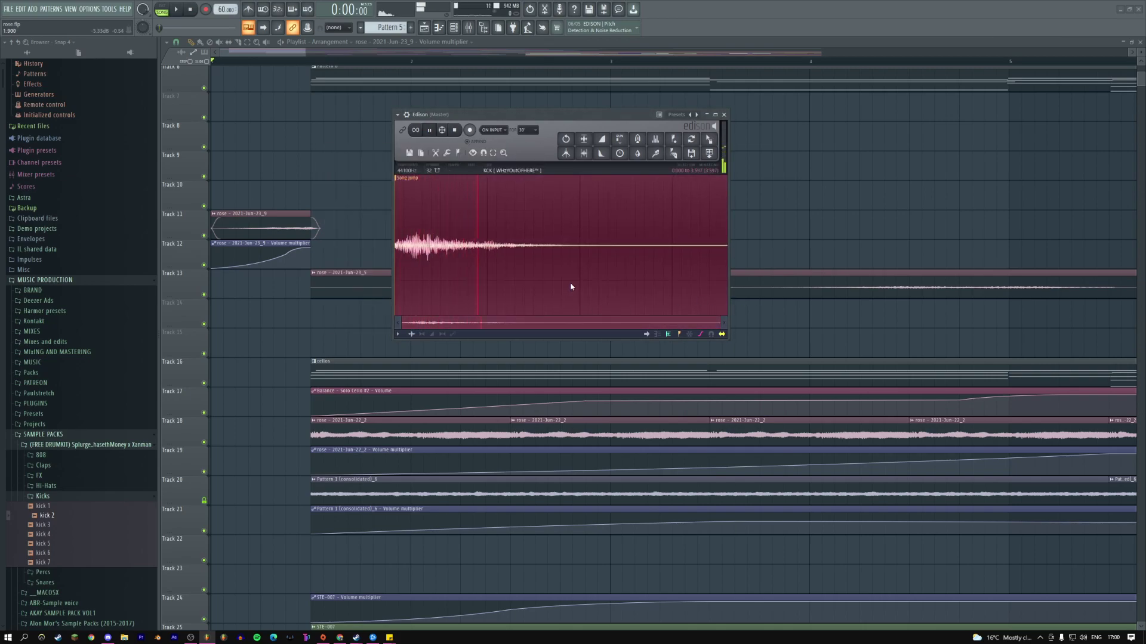
key(ctrl+y)
key(space)
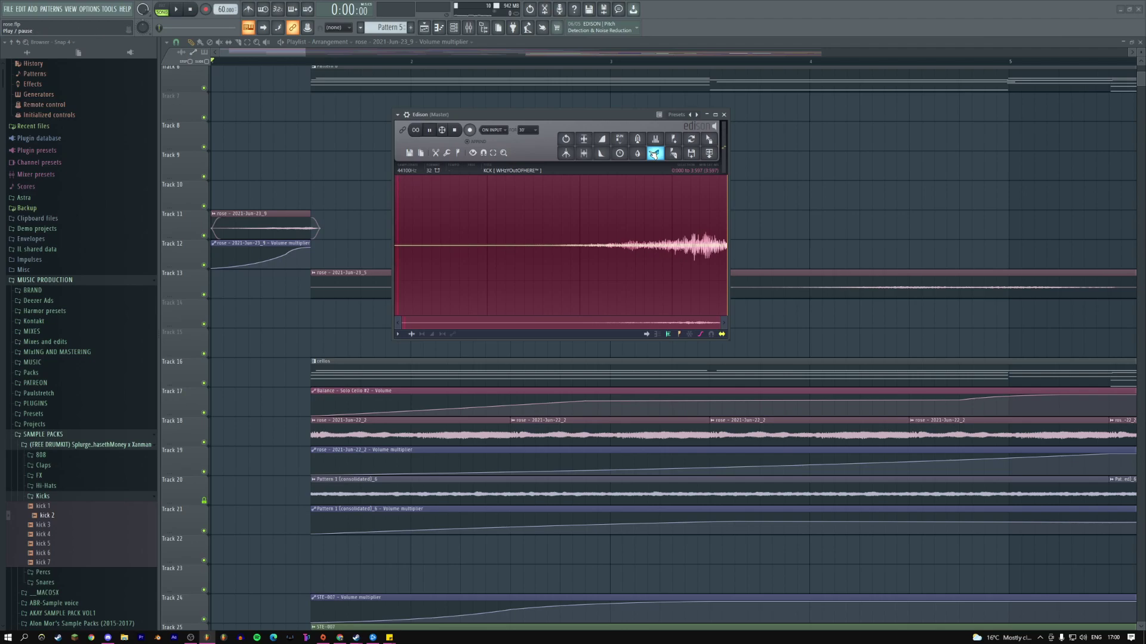
click(655, 139)
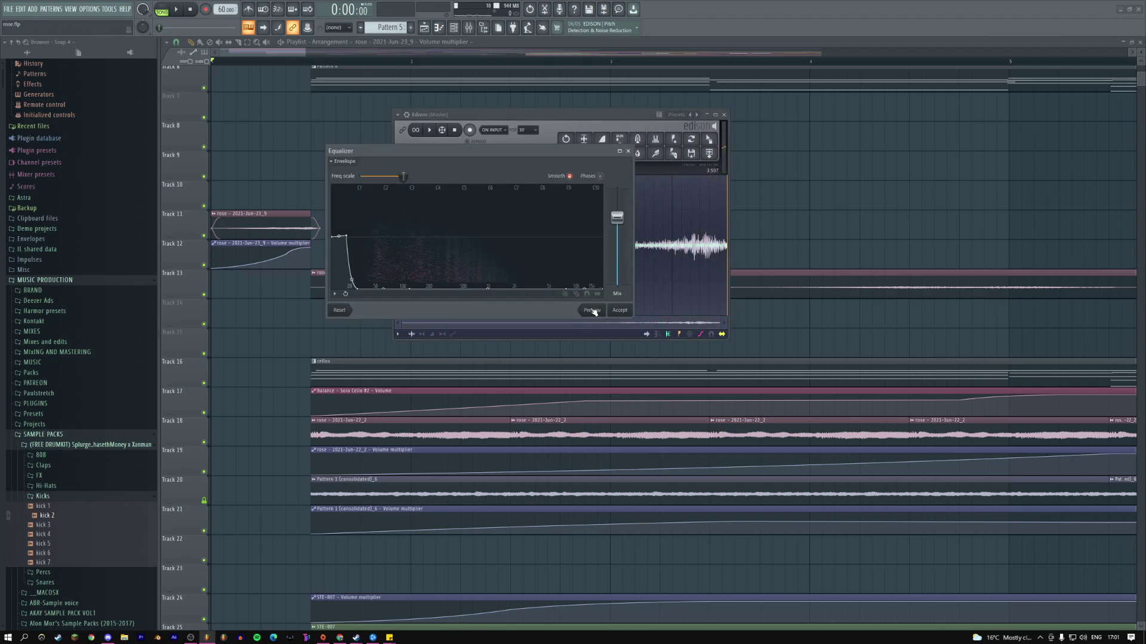
click(619, 311)
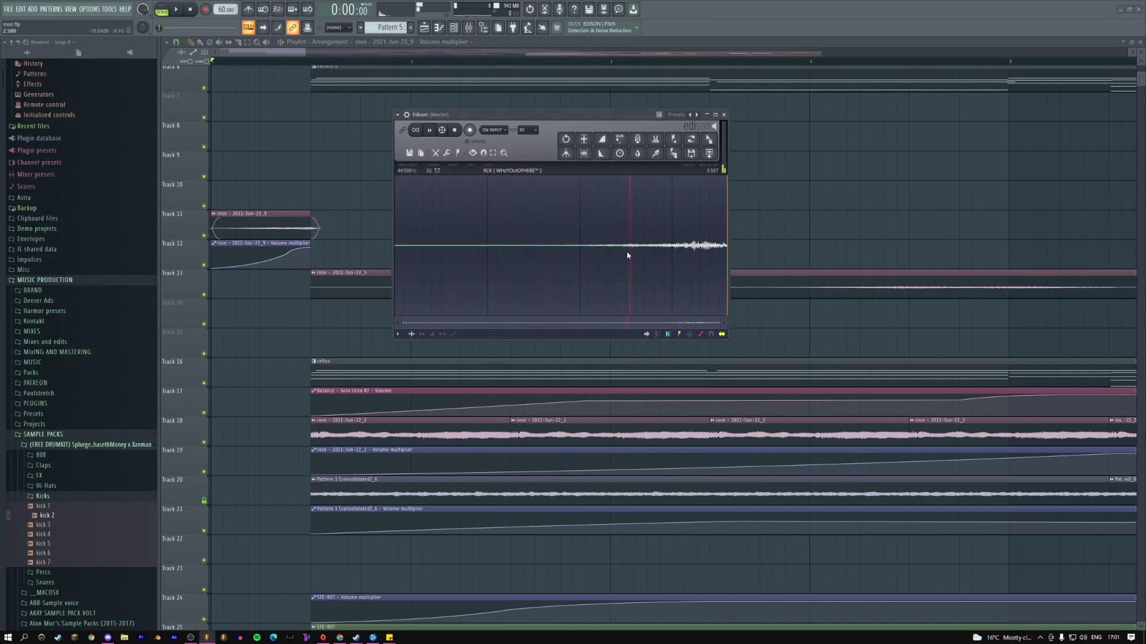
key(ctrl+n)
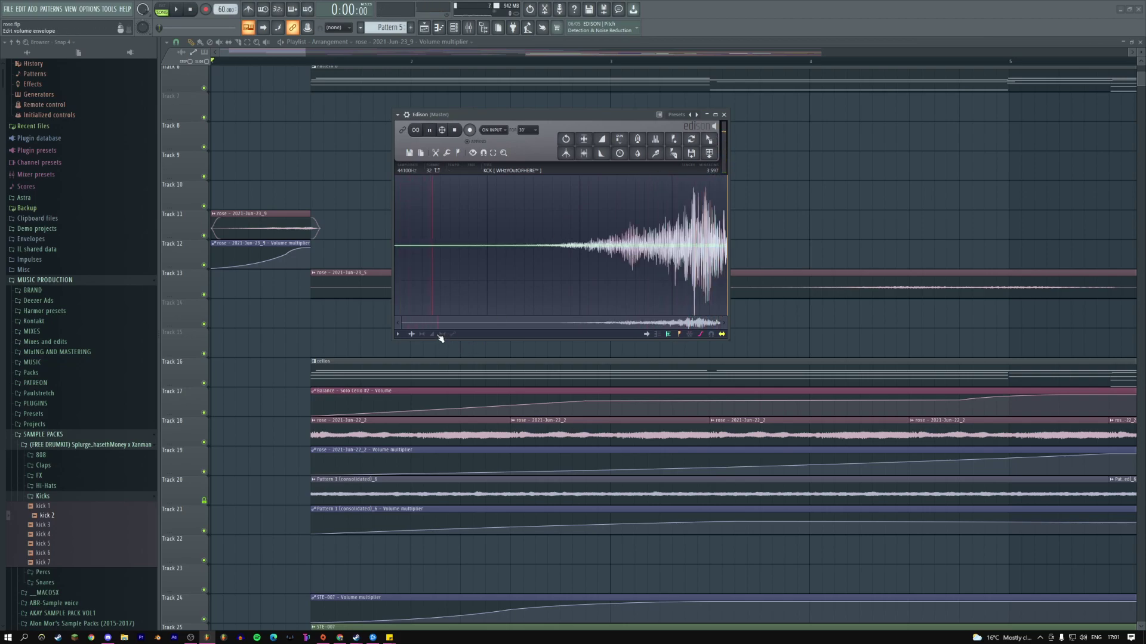
- Draw an exponential rising volume envelope and drop the riser at the start of Track 14
click(432, 333)
drag(396, 246, 396, 314)
right_click(695, 232)
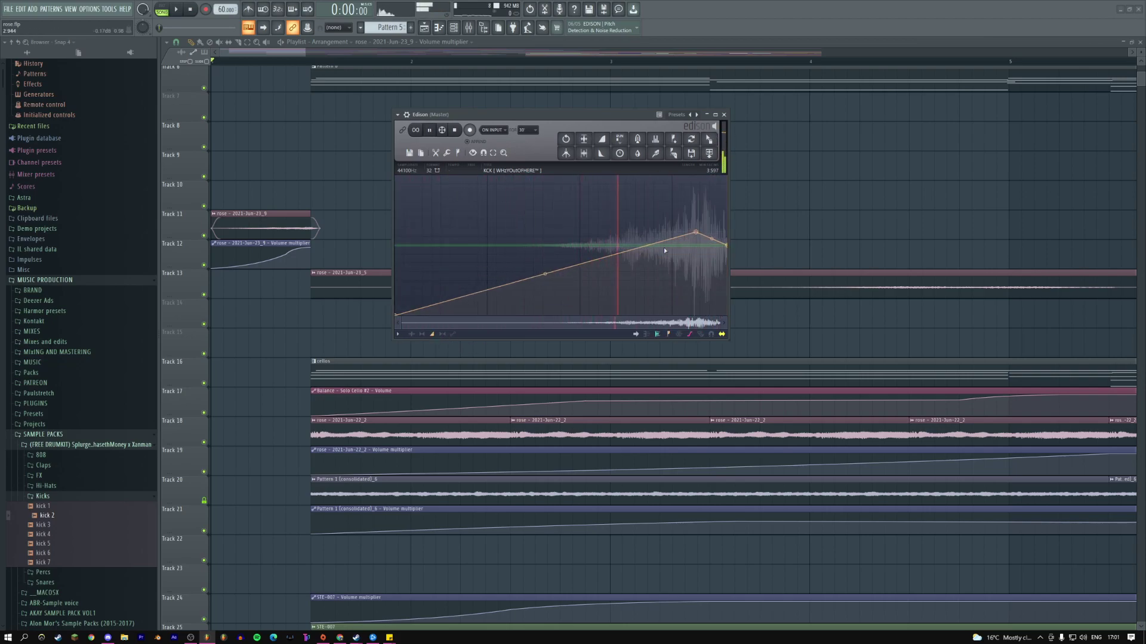
drag(543, 276, 544, 311)
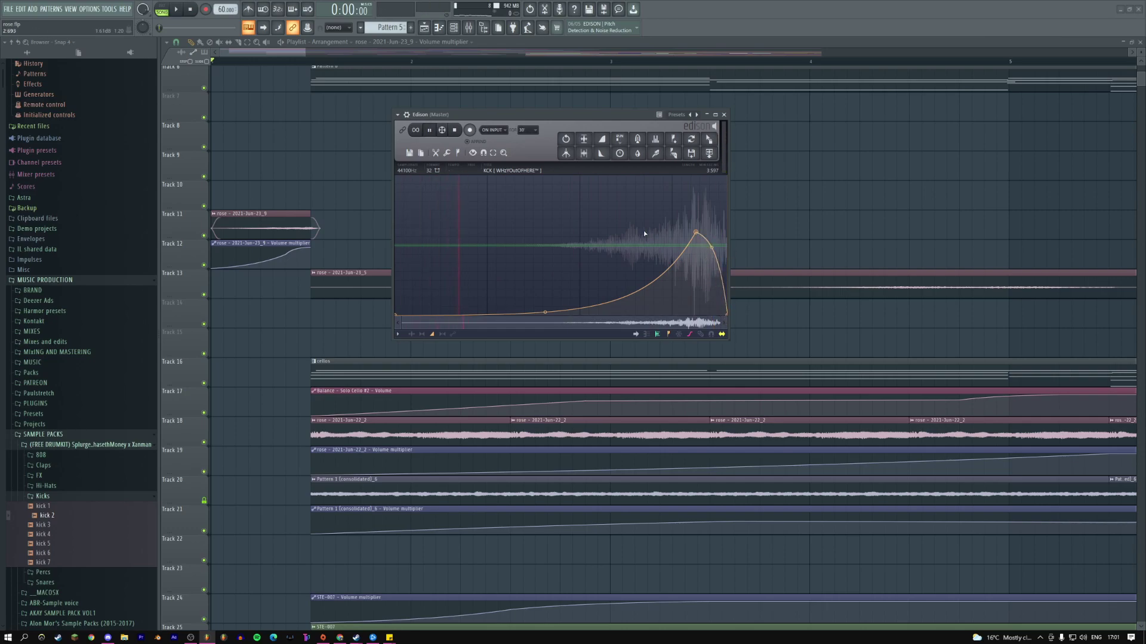
key(space)
key(ctrl+n)
drag(709, 141, 214, 324)
right_click(302, 290)
- Switch to slip editing and open the kick 2_2 clip's settings
click(315, 365)
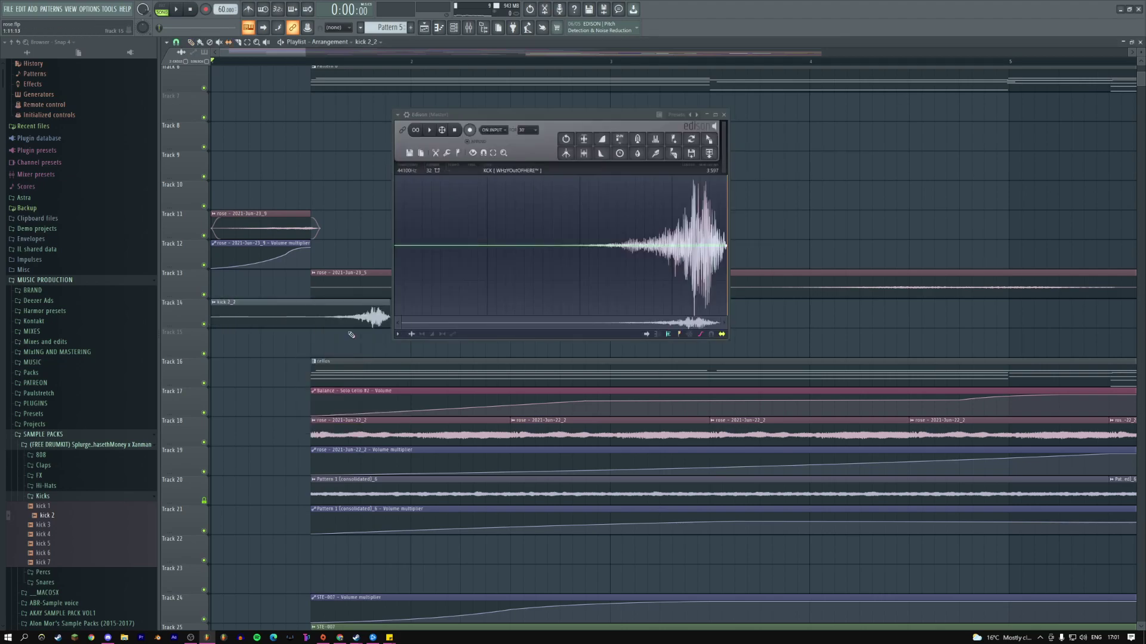
key(space)
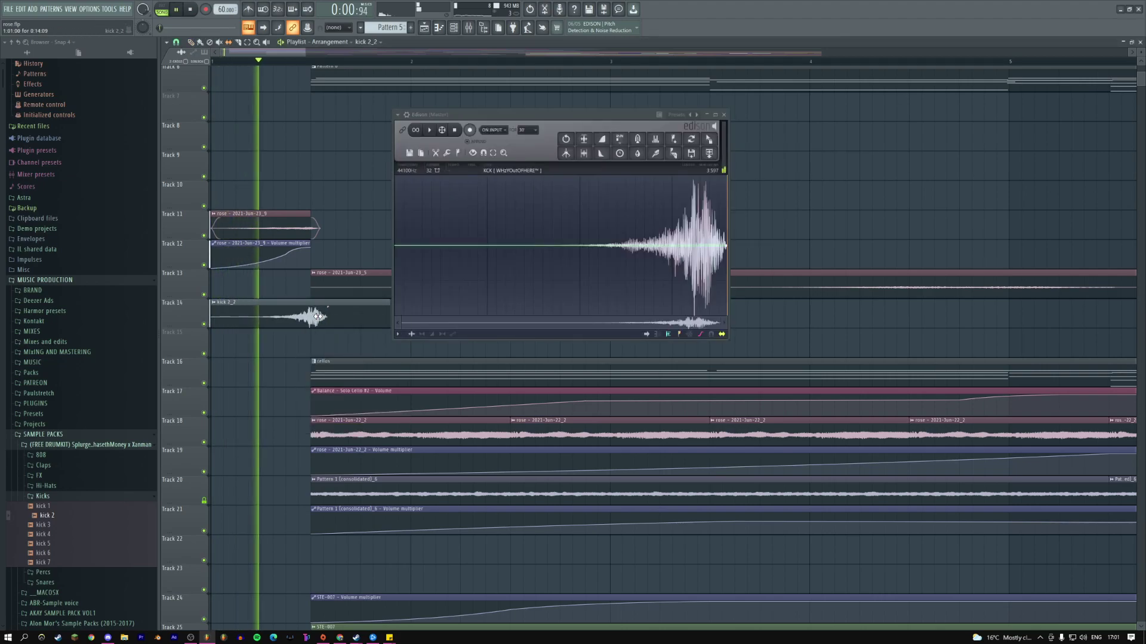
double_click(323, 314)
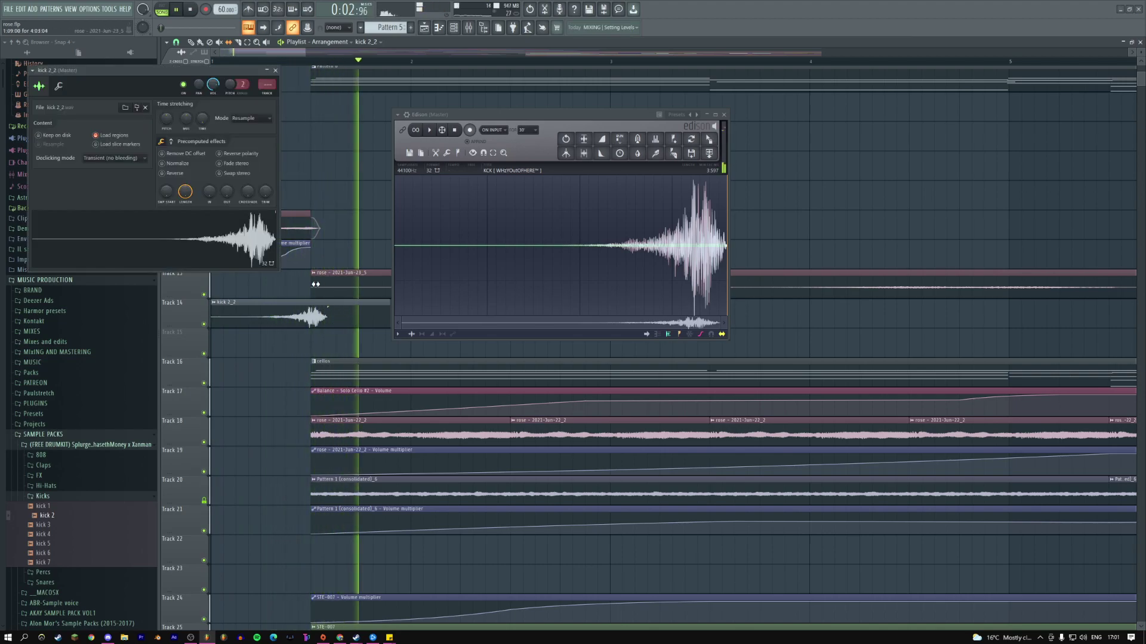
key(space)
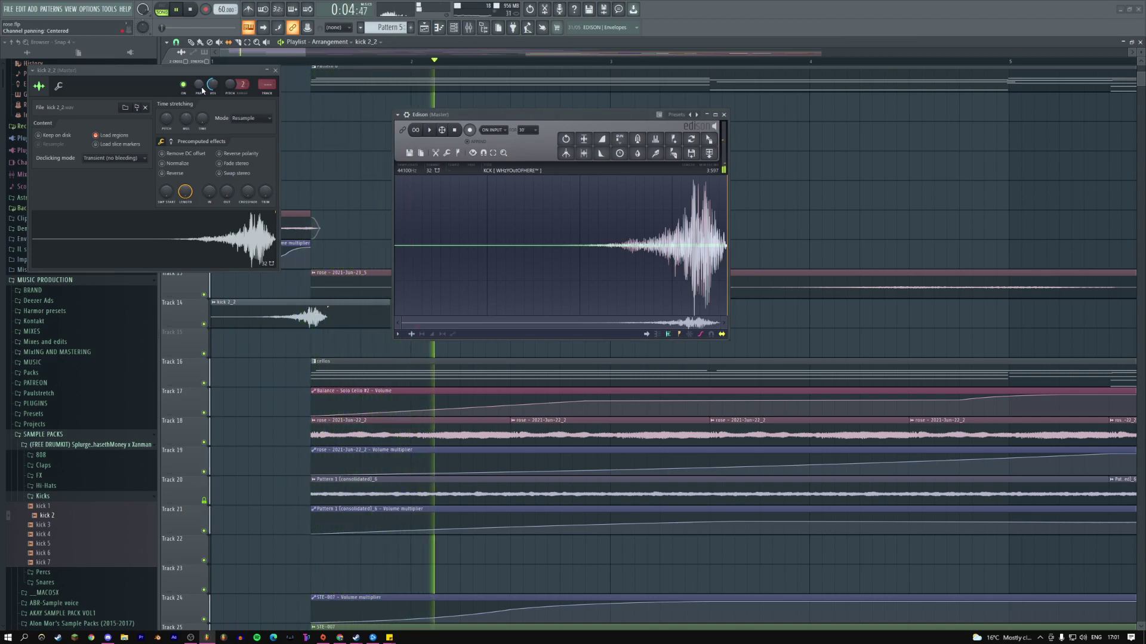
- Remove Edison from the master channel's first effect slot
click(472, 28)
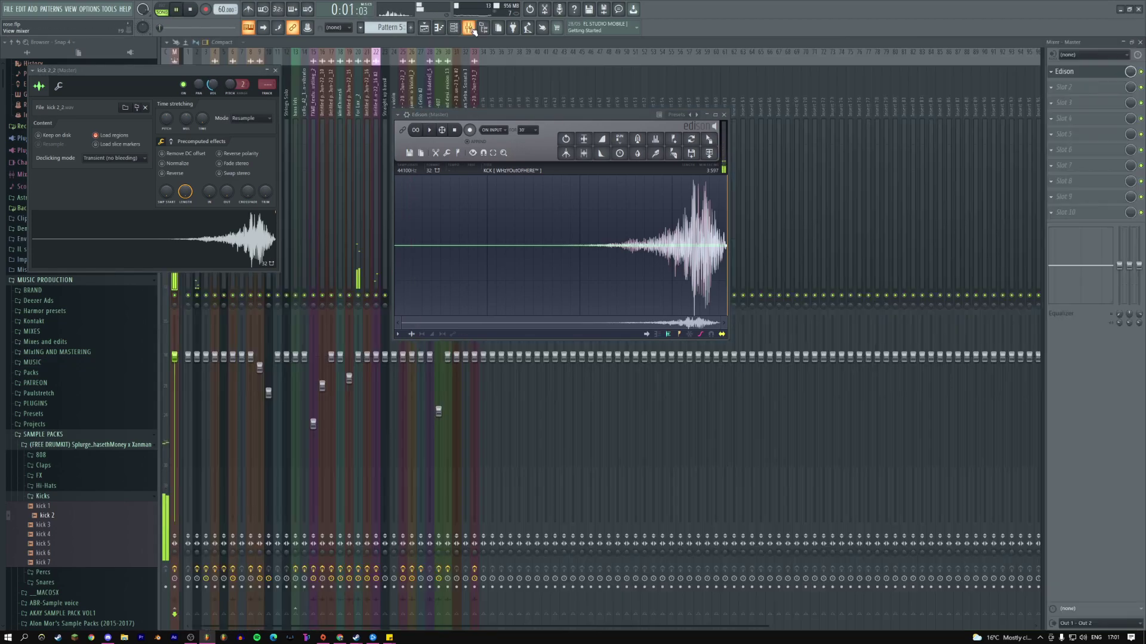
click(1053, 73)
click(1055, 98)
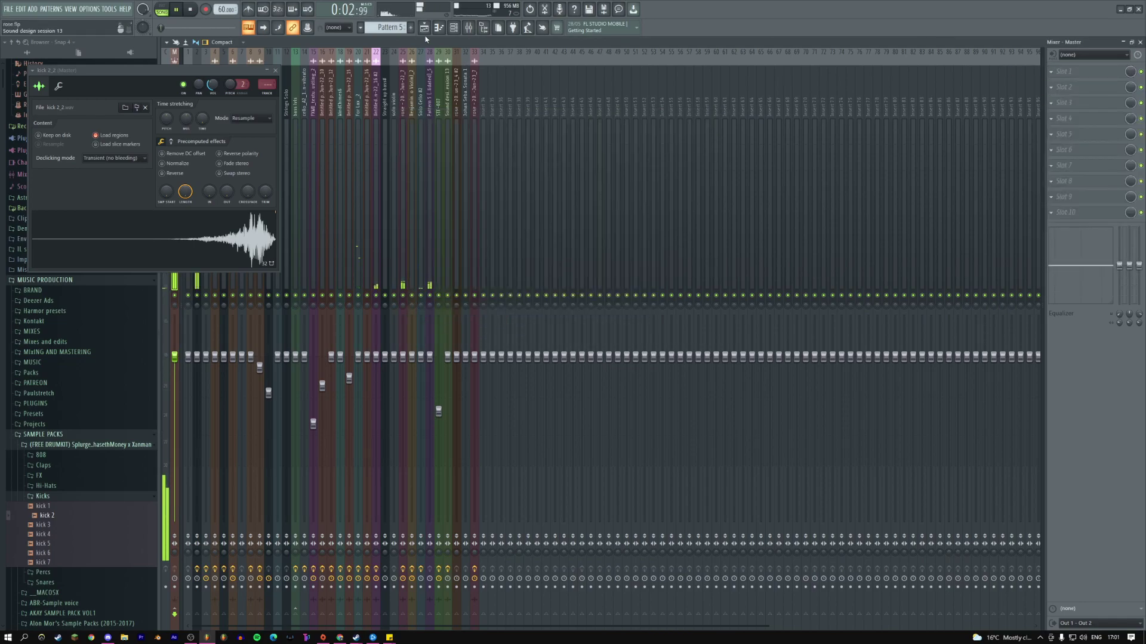
click(424, 29)
click(276, 71)
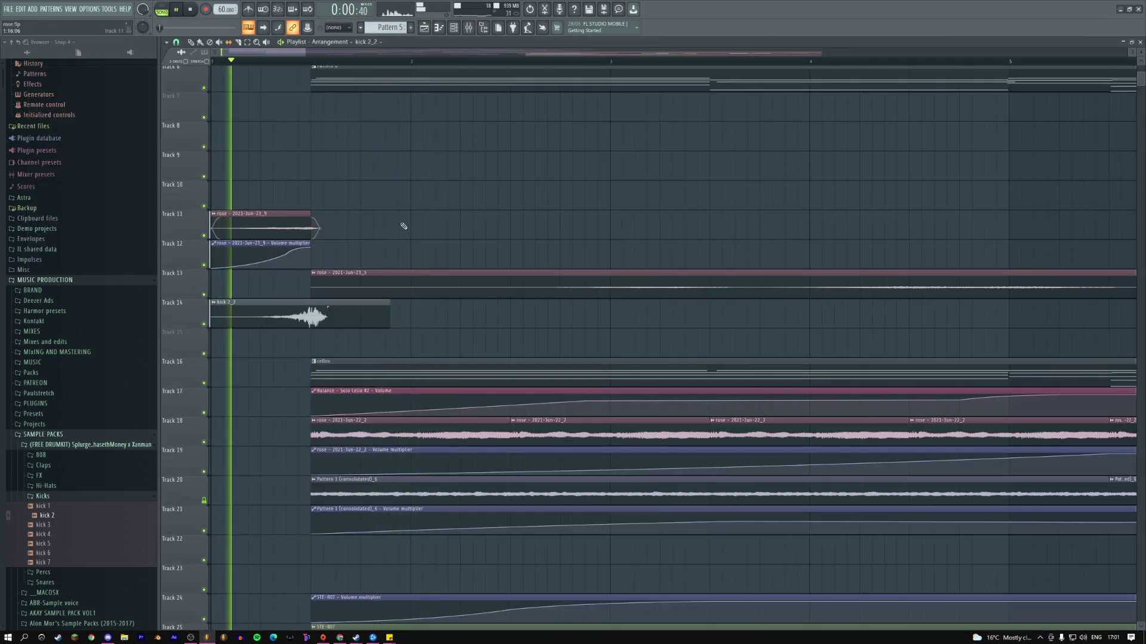
- Trim the kick 2_2 clip's end and set its declicking to Crossfade (bleeding)
double_click(310, 310)
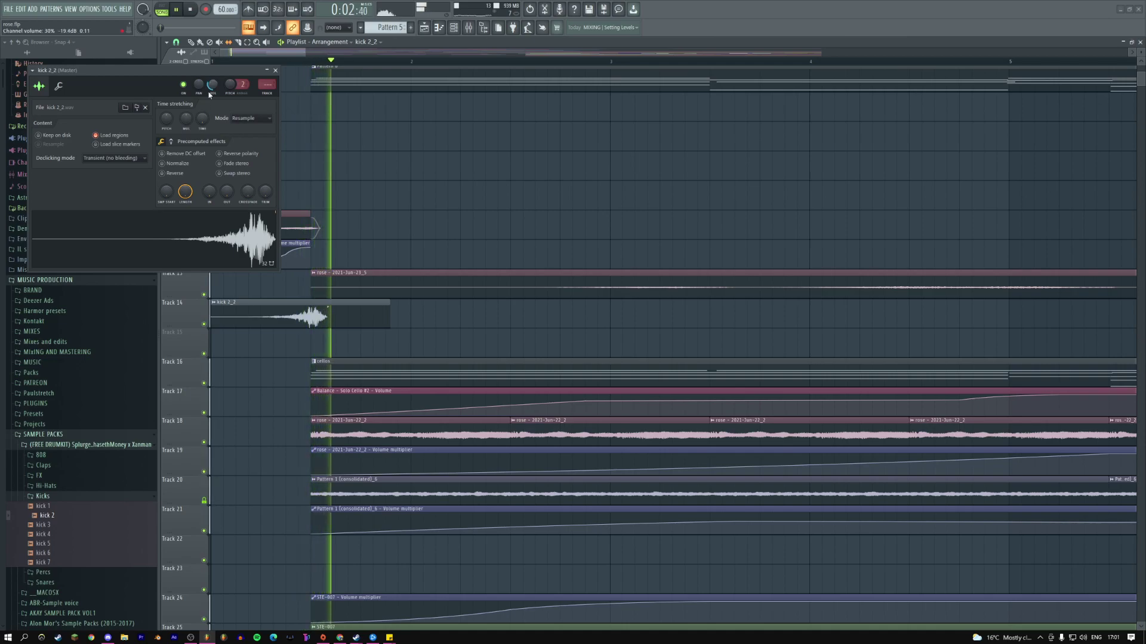
right_click(405, 184)
drag(390, 314, 335, 312)
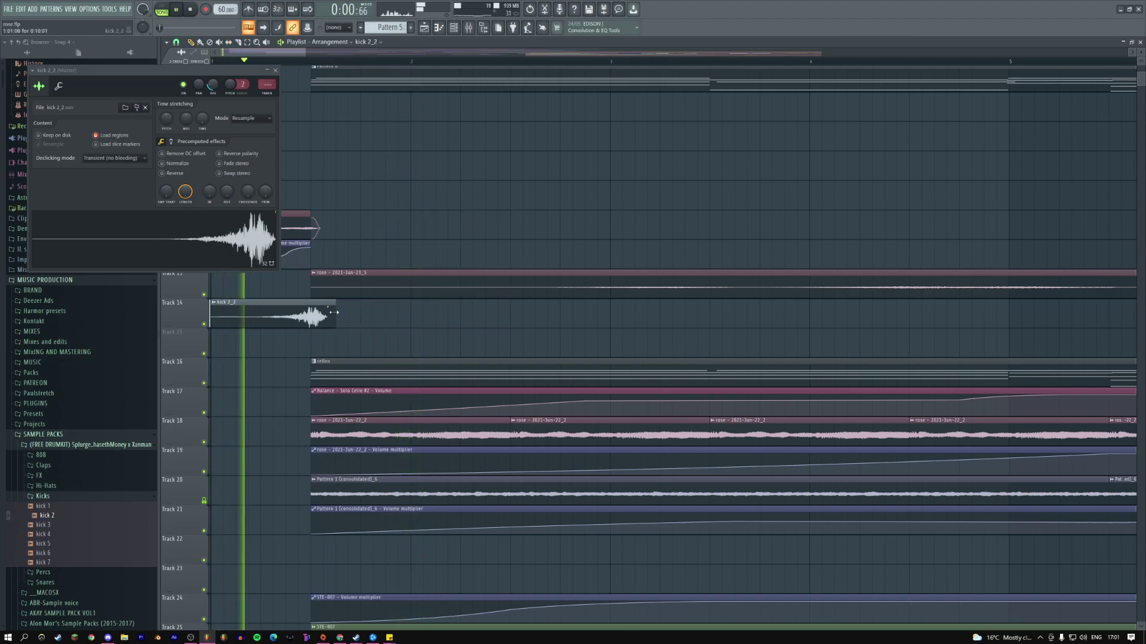
click(113, 158)
click(109, 212)
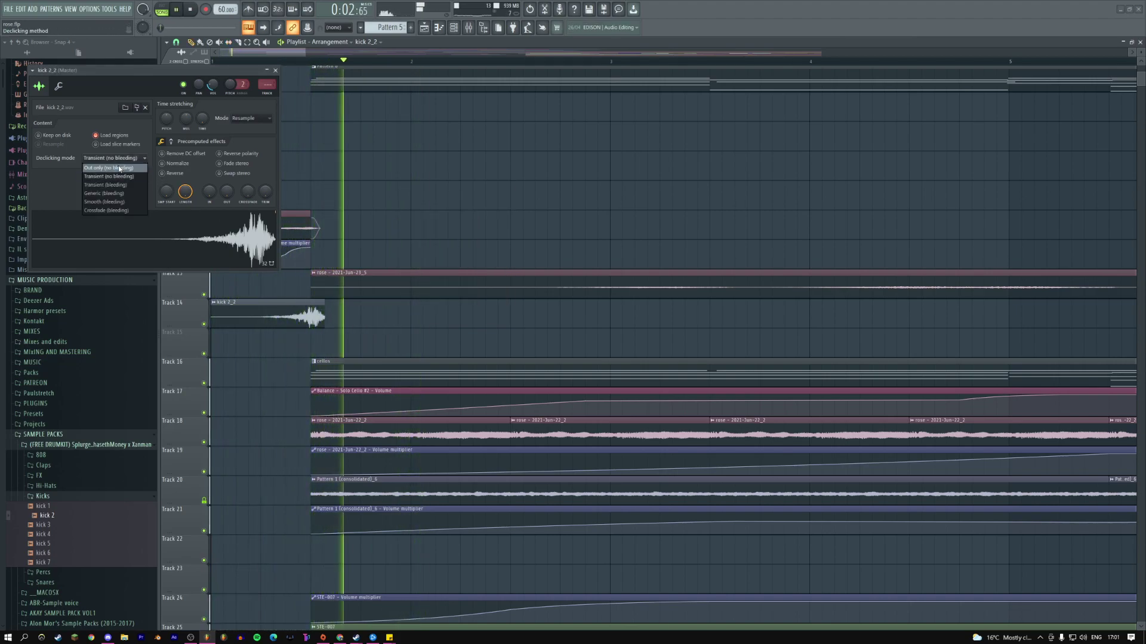
key(space)
click(275, 71)
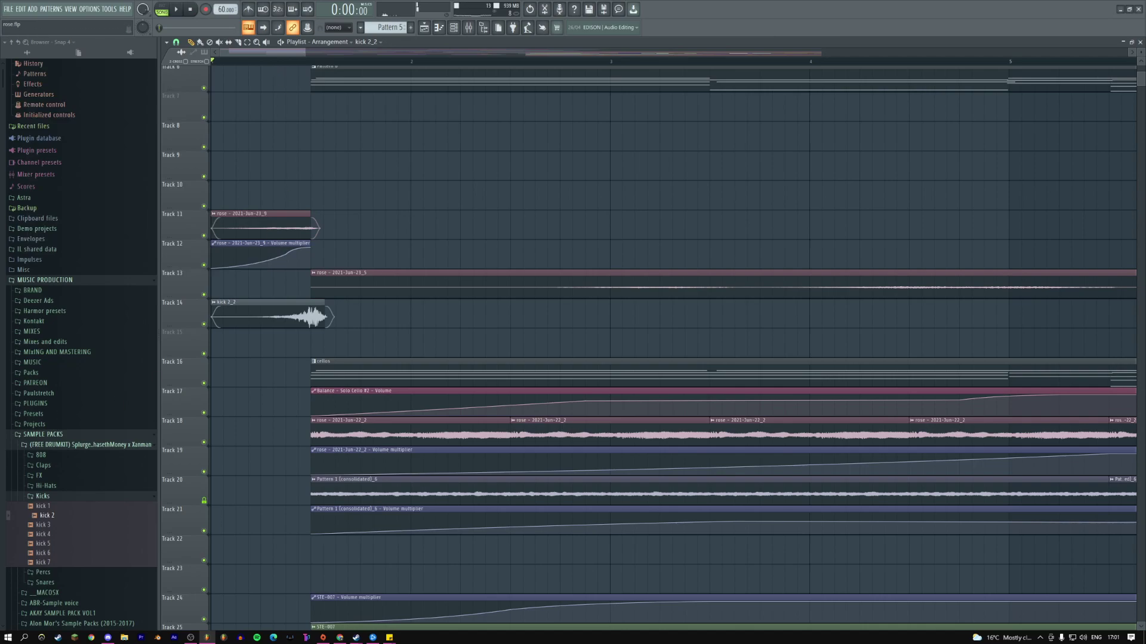
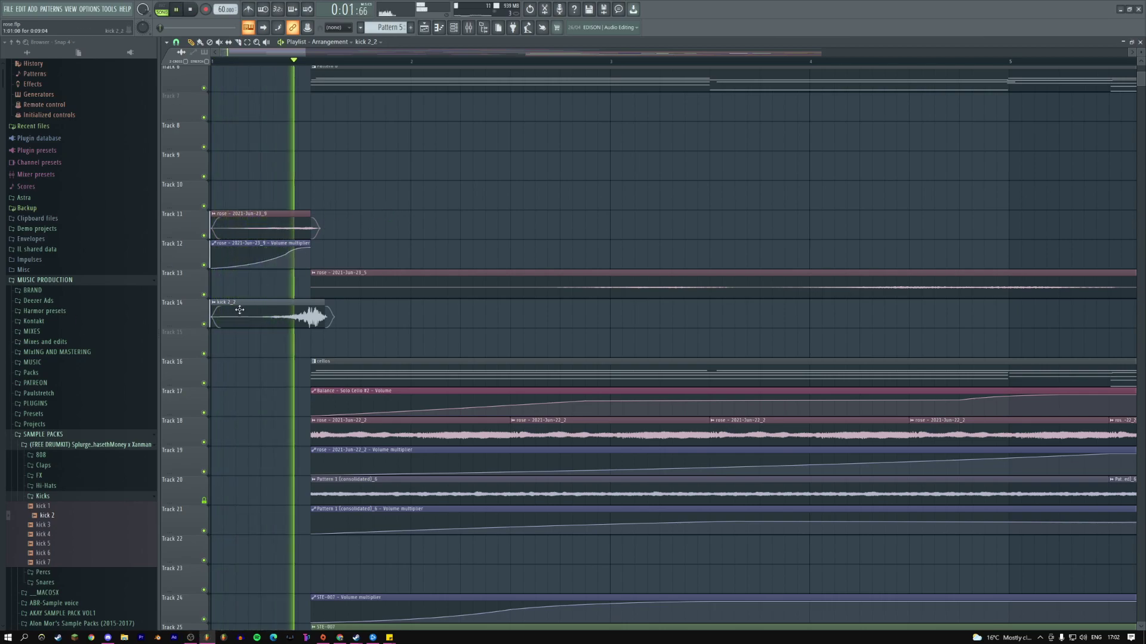
- Shorten the kick 2_2 clip slightly and browse to Zoom recordings > foxwood > Textures
drag(323, 315, 319, 315)
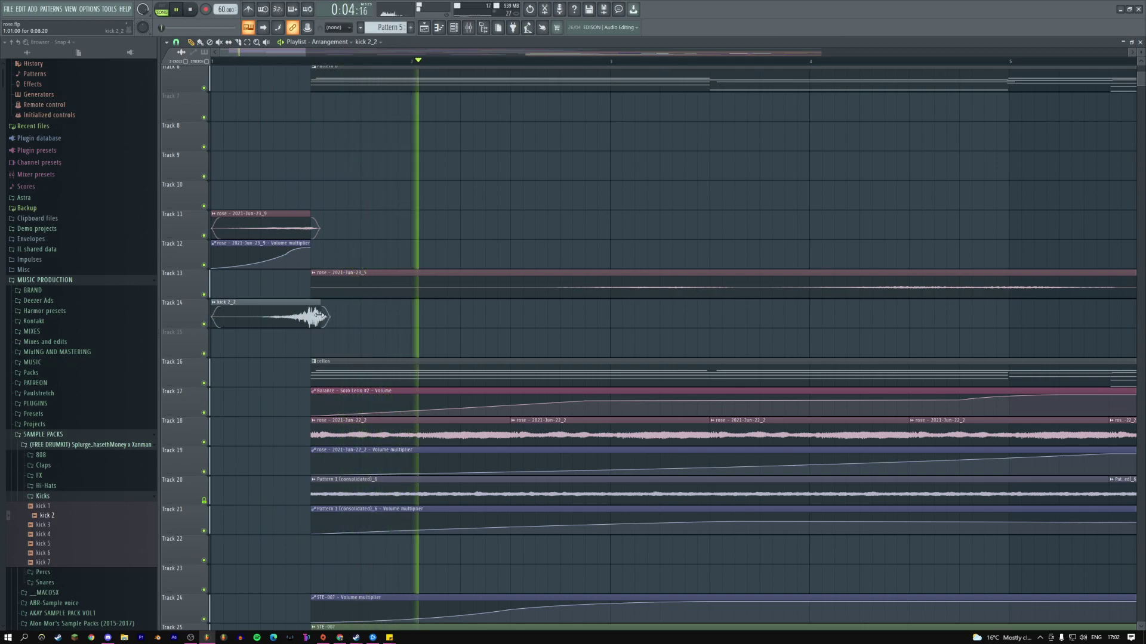
click(77, 445)
scroll(77, 446, down, 10)
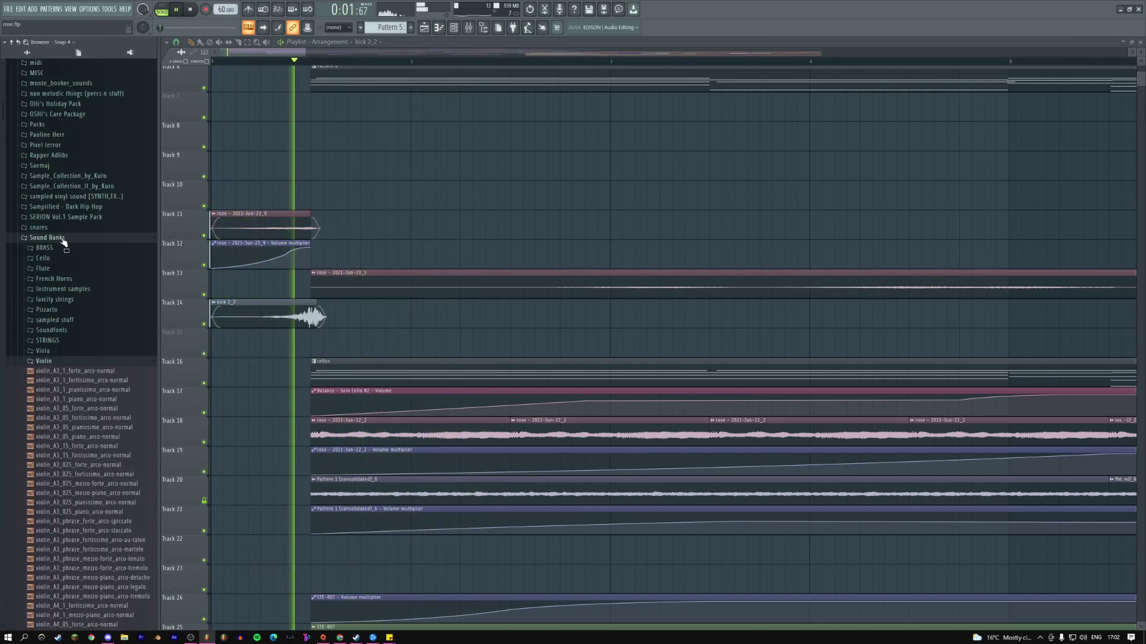
click(69, 329)
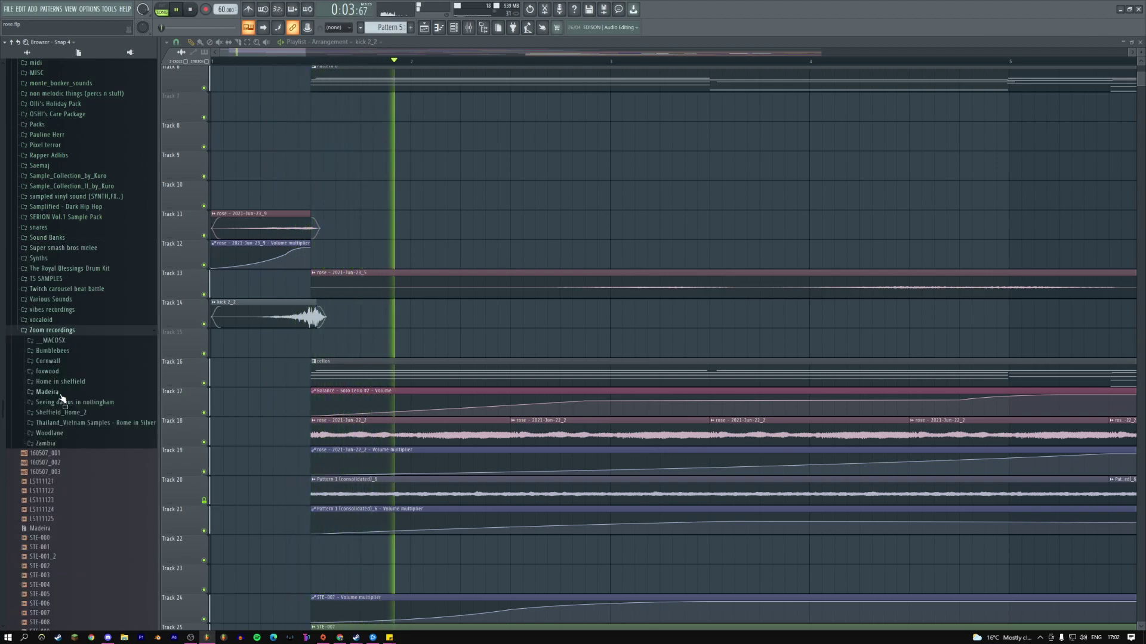
click(58, 372)
click(58, 380)
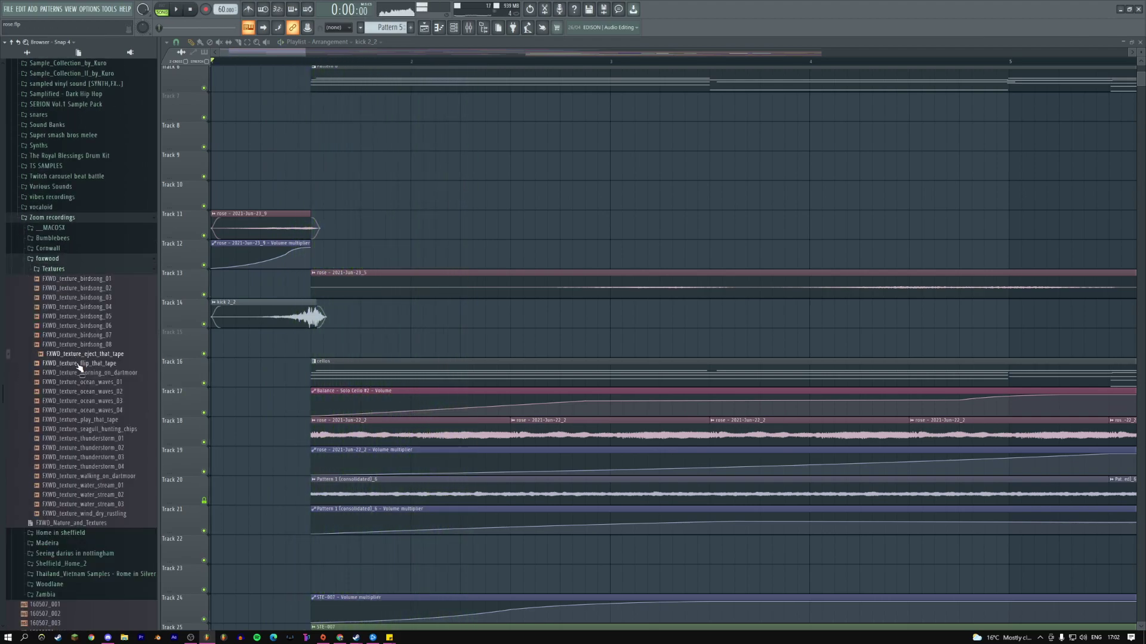
- Place FXWD_texture_eject_that_tape on Track 15, audition it and open its settings
drag(82, 357, 325, 344)
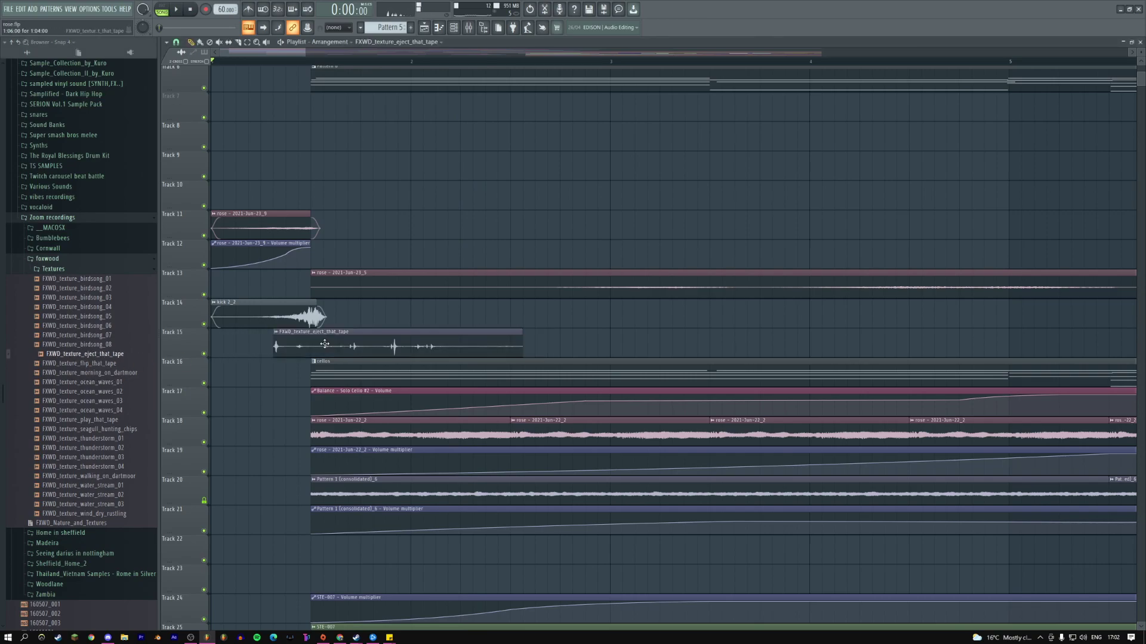
key(space)
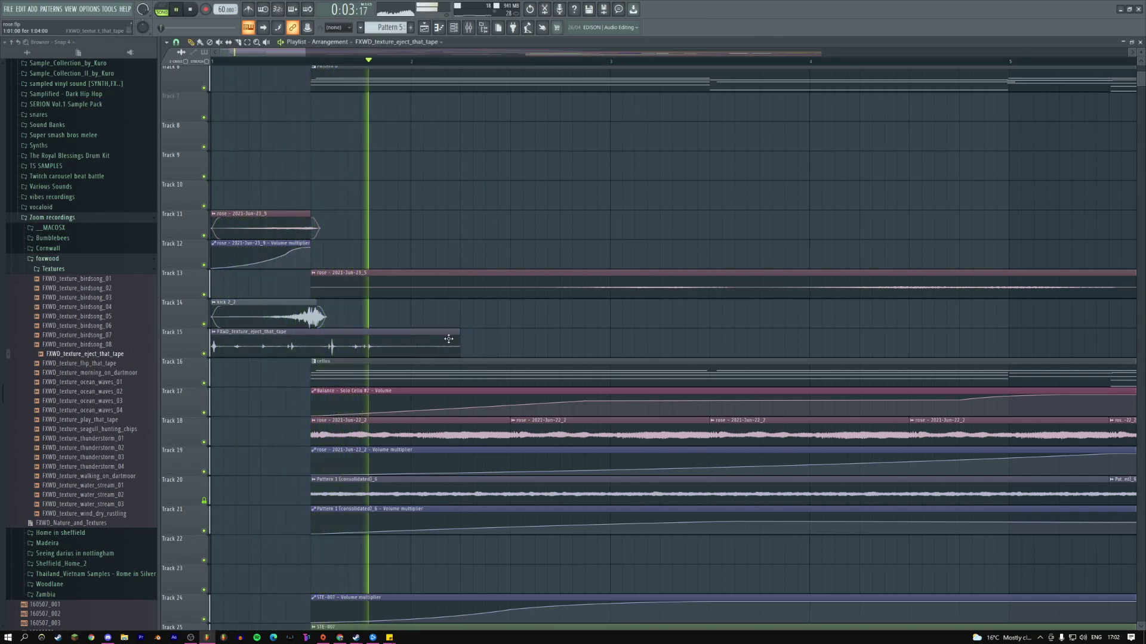
double_click(310, 338)
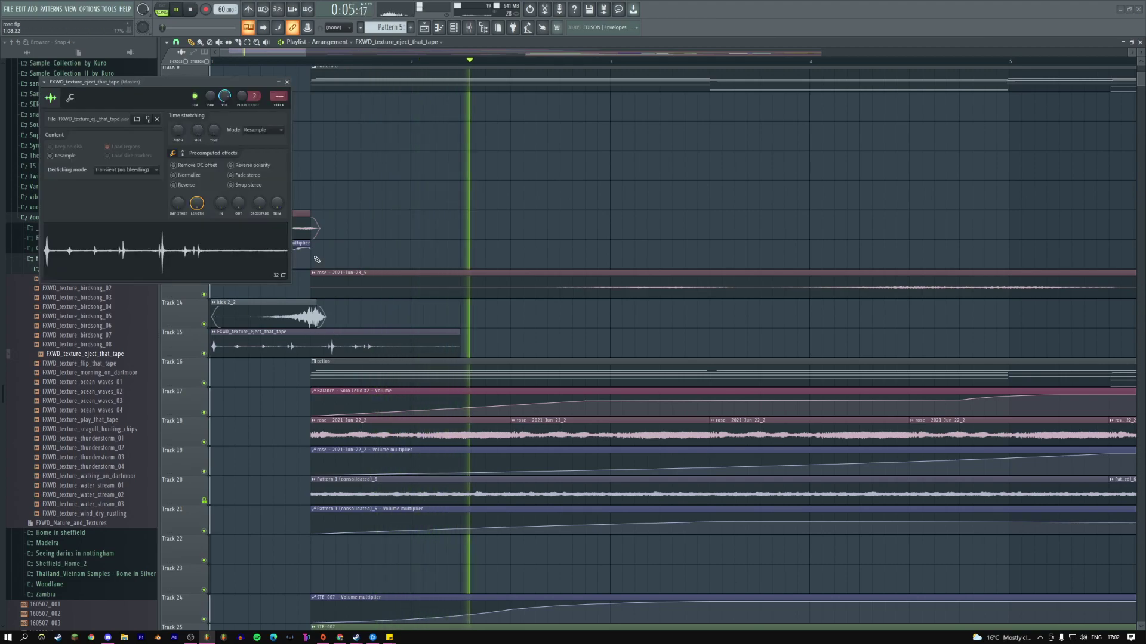
right_click(405, 324)
click(417, 398)
right_click(381, 315)
click(395, 405)
key(space)
- Slice the tape texture clip in two and close its sample settings
drag(376, 351, 376, 353)
right_click(385, 316)
click(397, 322)
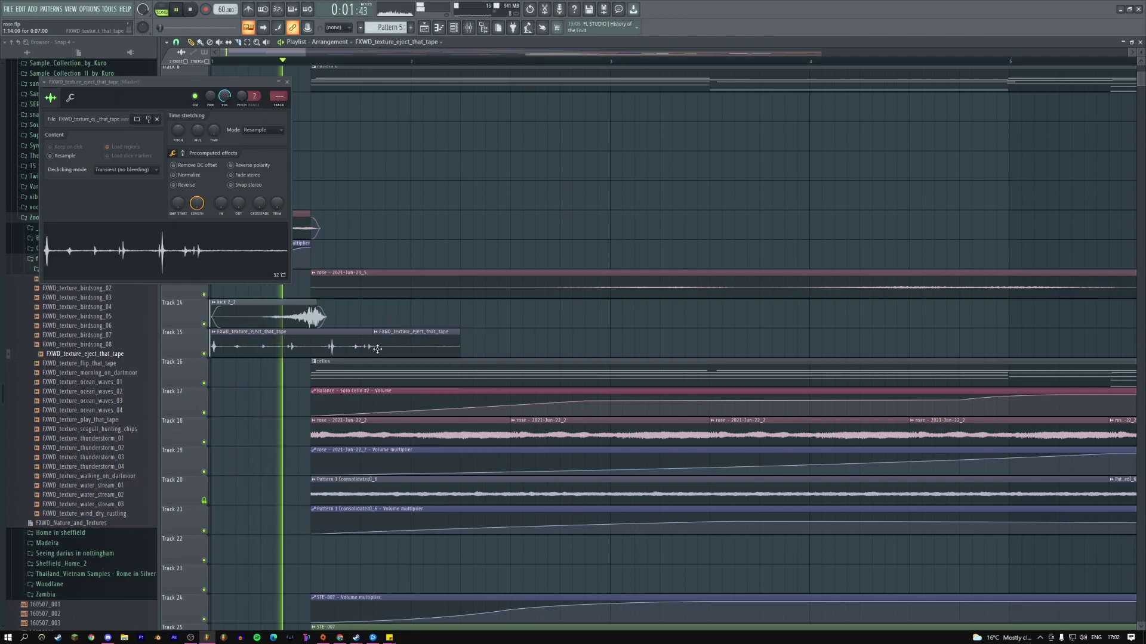
right_click(341, 315)
click(354, 388)
key(space)
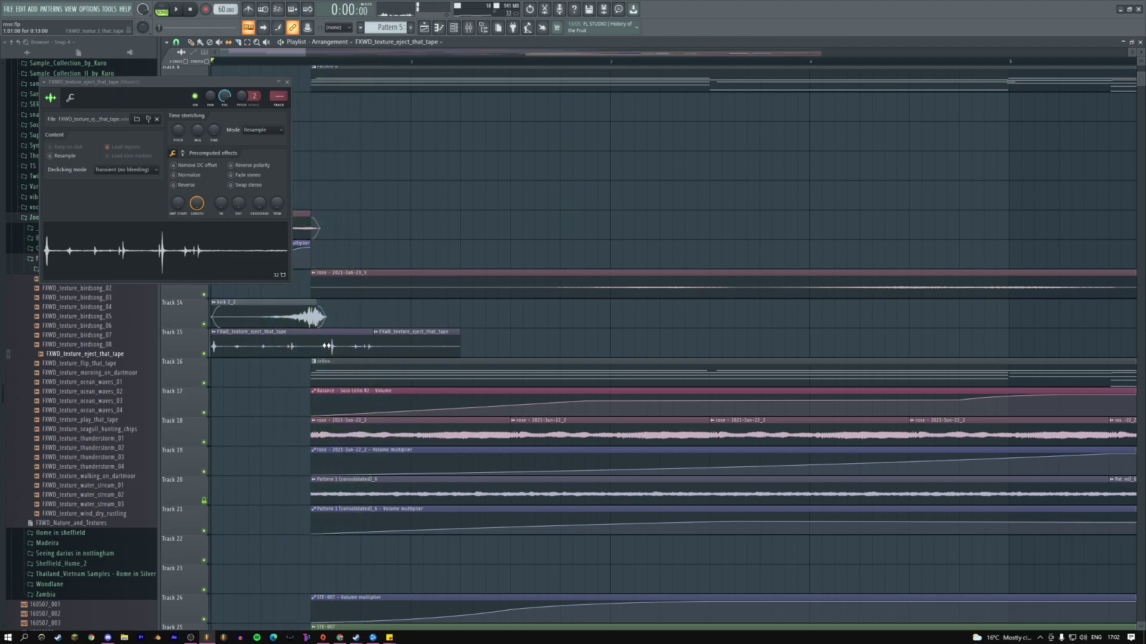
click(288, 82)
right_click(362, 168)
click(375, 179)
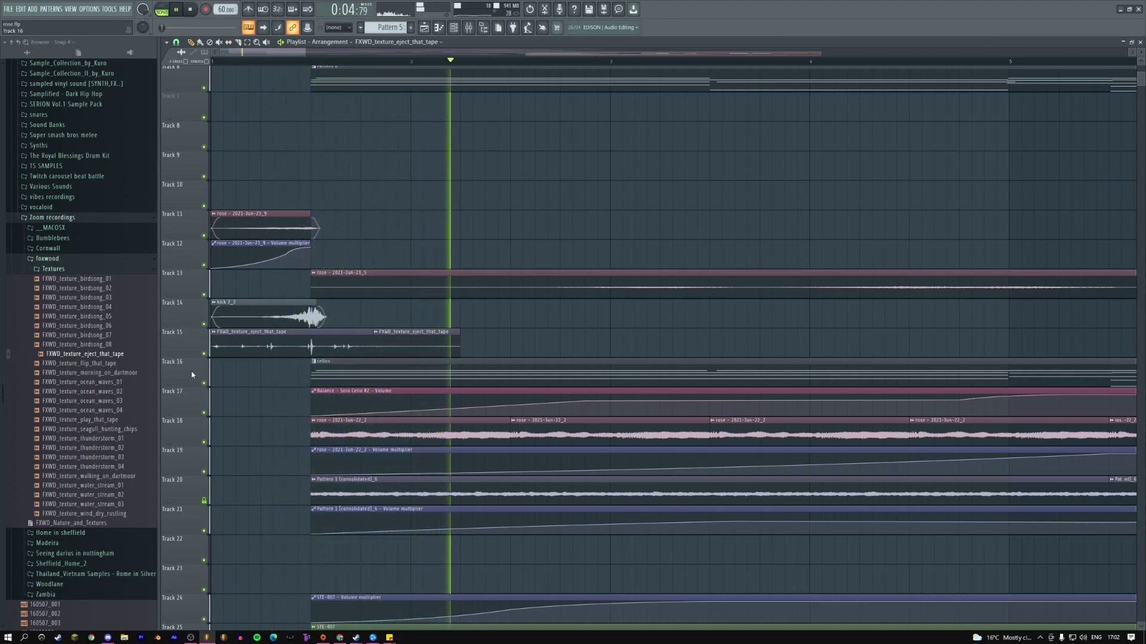
- Copy the sliced tape clips further along Track 15 and trim the last clip's end
drag(405, 345, 582, 345)
mouse_move(734, 347)
mouse_down()
mouse_move(428, 338)
mouse_move(754, 338)
mouse_up()
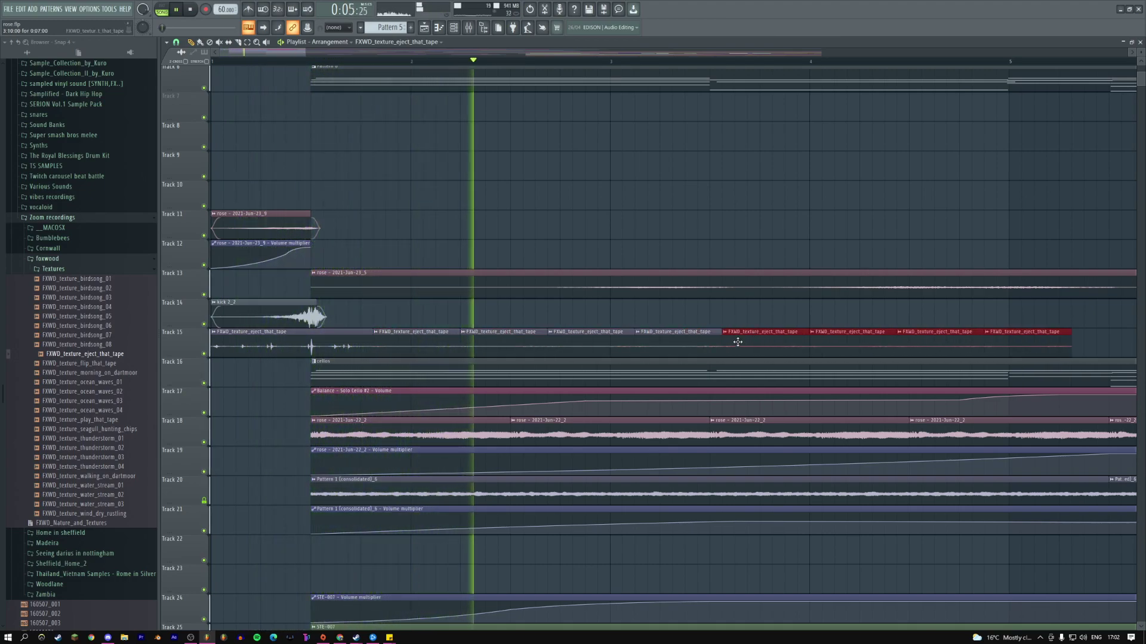
scroll(309, 59, down, 4)
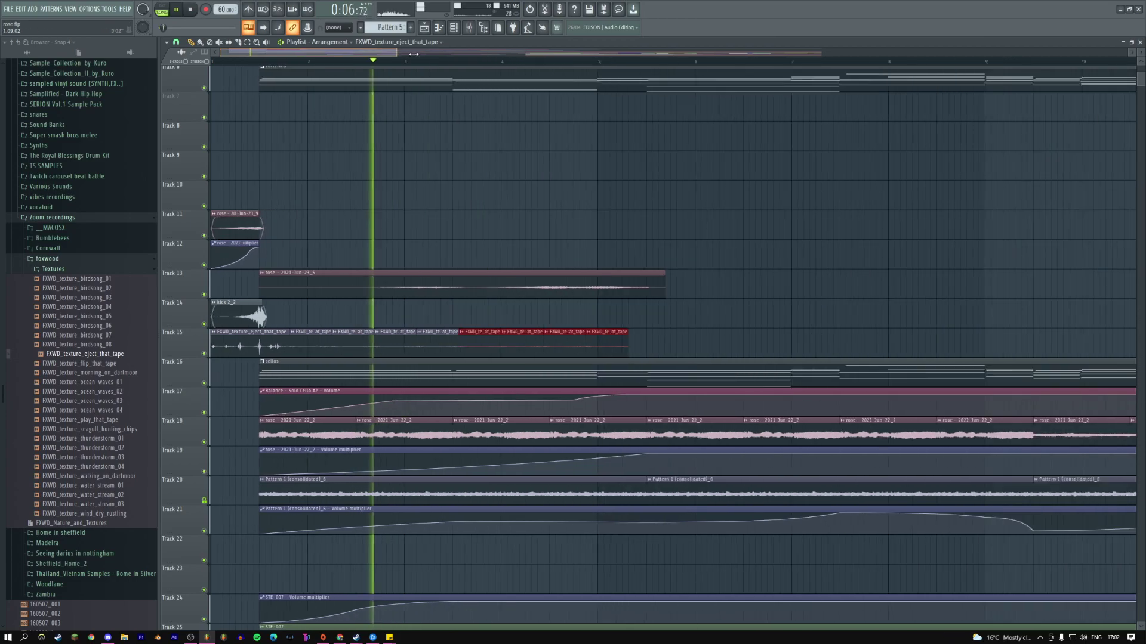
right_click(573, 323)
click(587, 412)
right_click(542, 353)
right_click(529, 344)
right_click(533, 339)
click(547, 352)
- Duplicate the Track 15 tape clips with Ctrl+B, remove the leftover and trim the end
drag(528, 346, 296, 348)
key(ctrl+b)
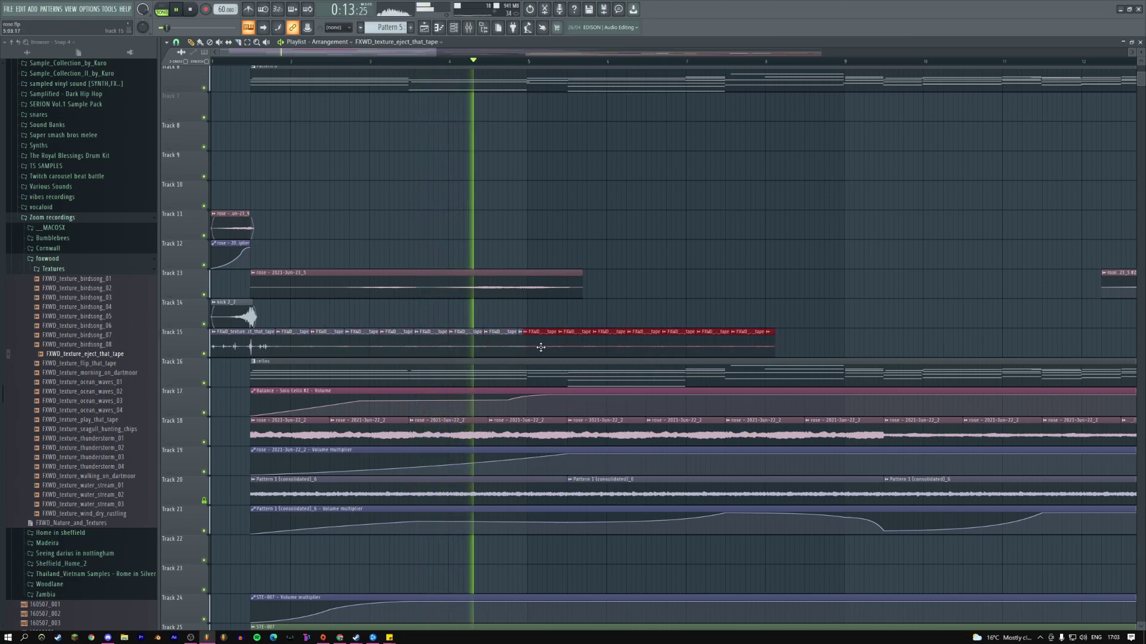
right_click(773, 342)
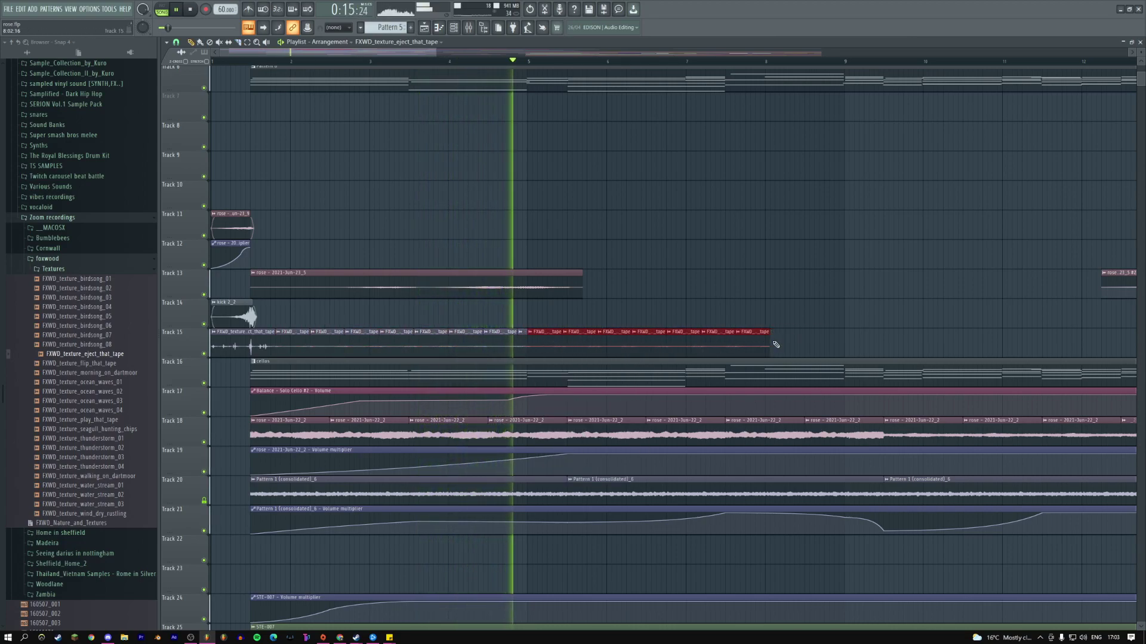
right_click(775, 330)
click(786, 420)
right_click(767, 350)
right_click(772, 342)
click(786, 353)
key(space)
key(space)
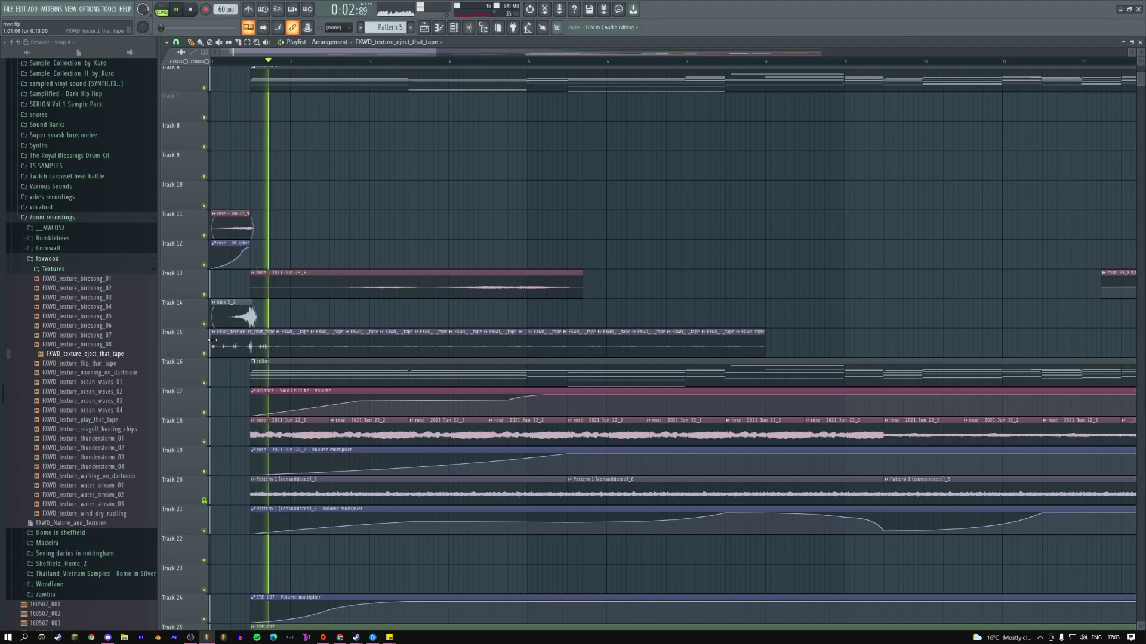
- Insert an empty Track 16 and put a volume automation clip for the tape there
right_click(195, 360)
click(213, 523)
key(space)
click(214, 332)
mouse_move(307, 403)
click(359, 413)
key(space)
mouse_move(248, 332)
mouse_down()
mouse_move(248, 362)
mouse_move(223, 385)
mouse_move(276, 374)
mouse_move(259, 339)
mouse_move(609, 349)
mouse_up()
- Delete the extra tape clips at the end of Track 15 and replay the arrangement
right_click(328, 349)
key(space)
key(space)
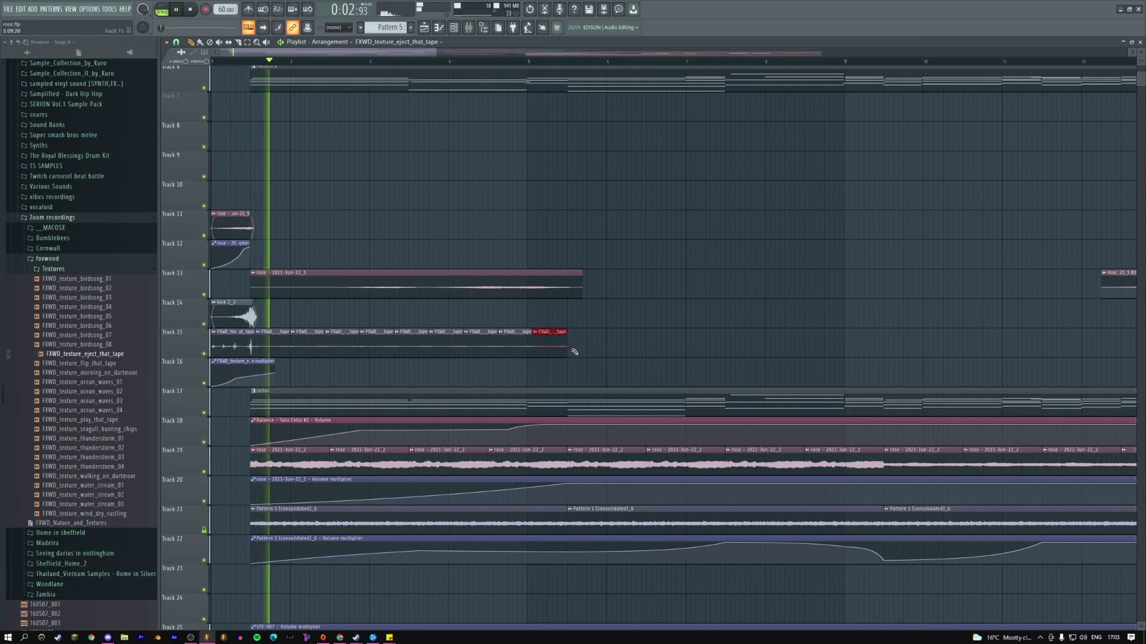
click(237, 379)
- Raise the Track 16 volume automation point from 40% to 67% and listen back
drag(237, 380, 238, 373)
key(space)
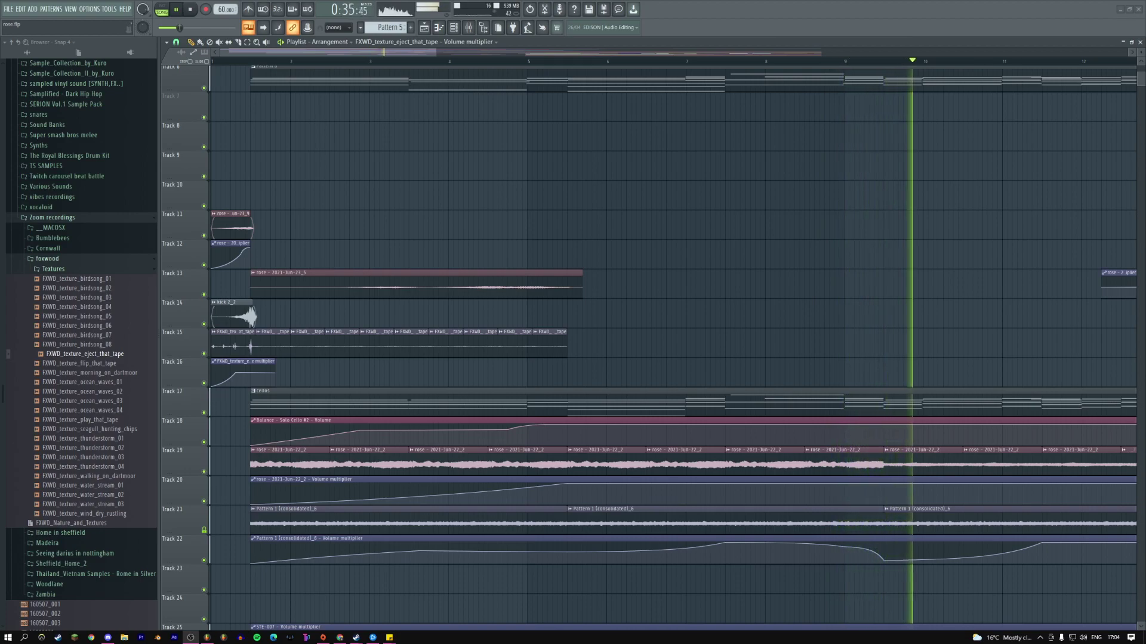
key(alt+Tab)
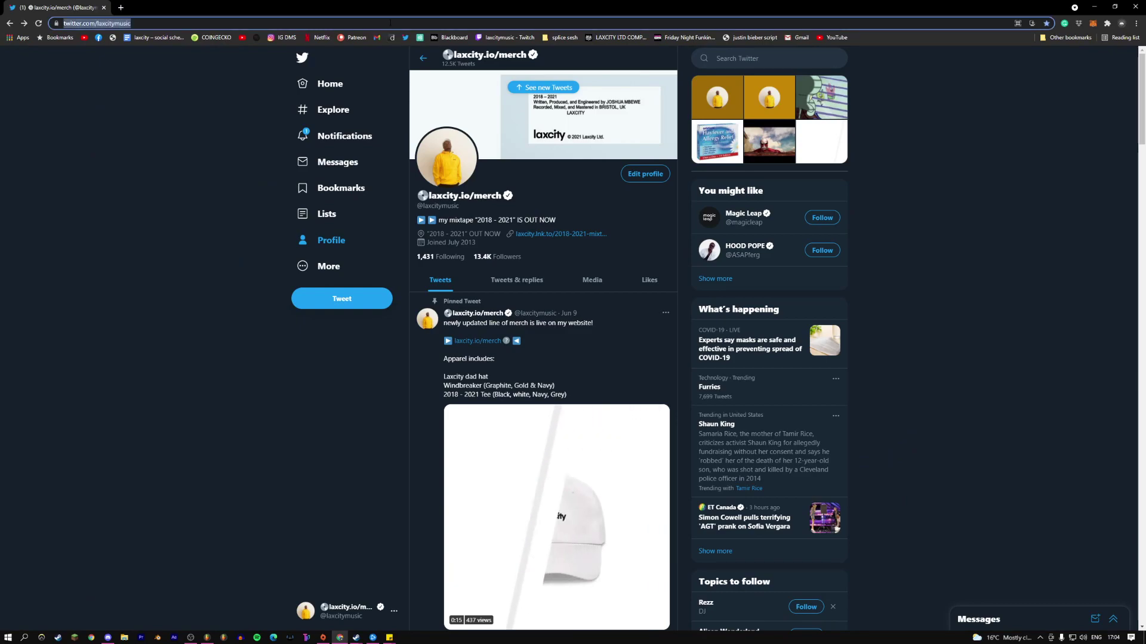
- Search Google for 'philharmonia samples'
click(391, 22)
text(philharmonia)
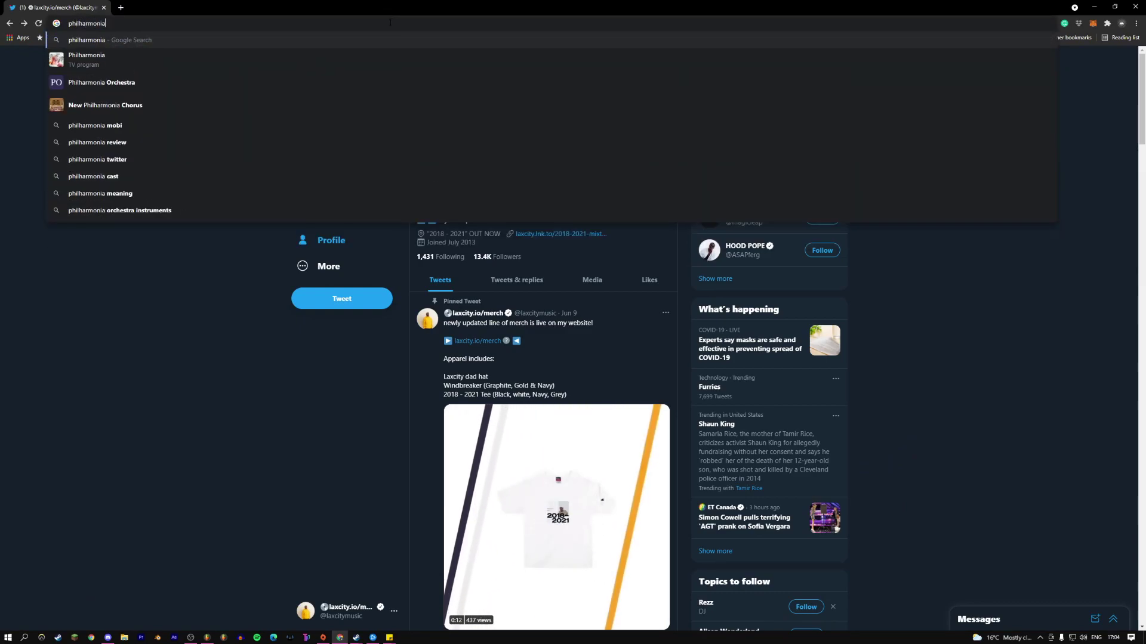
key(Return)
click(149, 68)
text(samples)
key(Return)
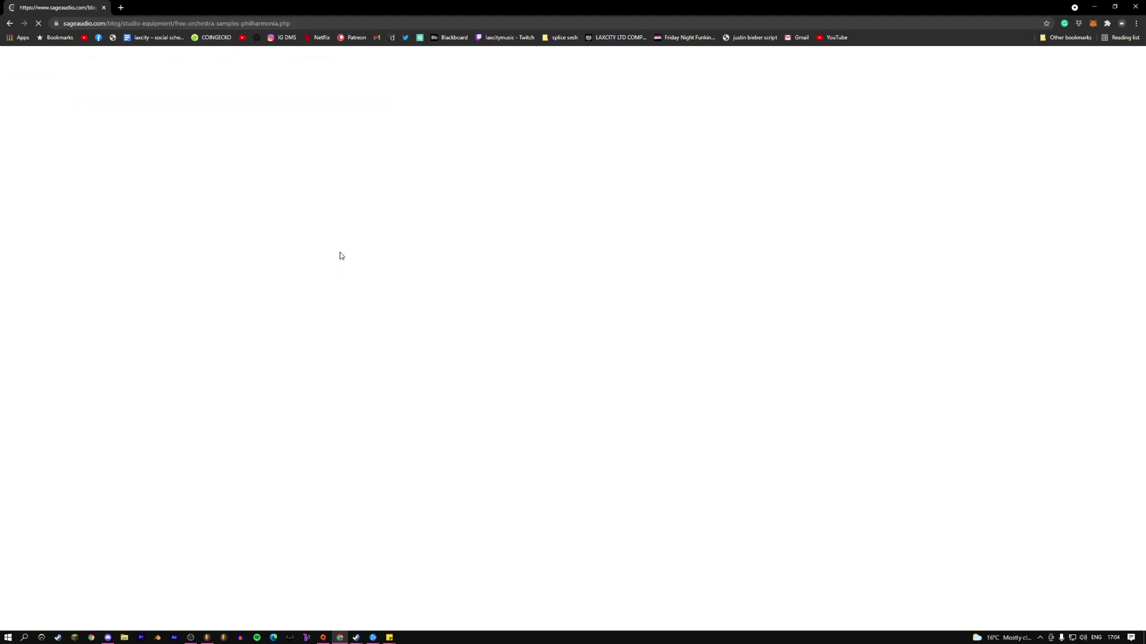
- Browse the Sage Audio and Reddit results and open the Philharmonia page, which shows Page Not Found
scroll(330, 248, down, 3)
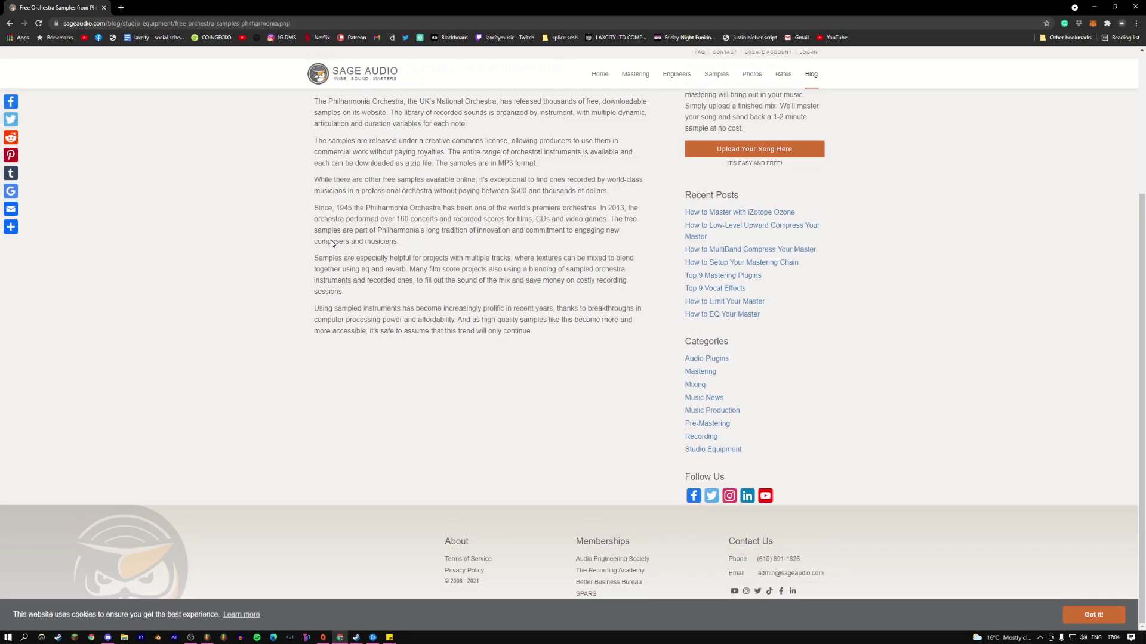
click(11, 24)
scroll(184, 228, down, 3)
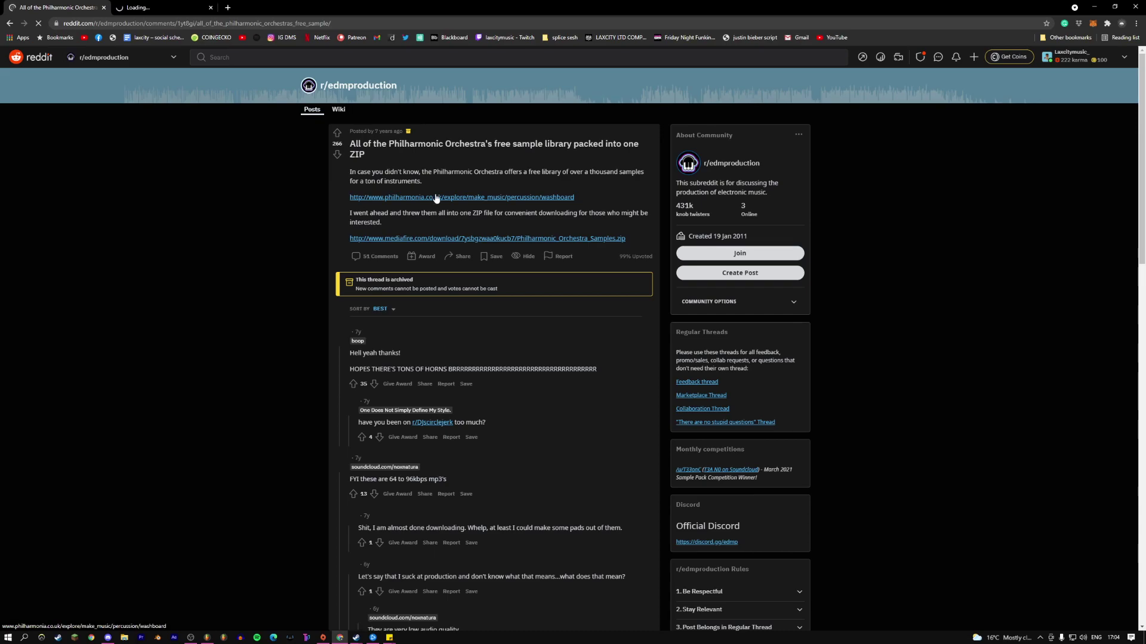
click(180, 4)
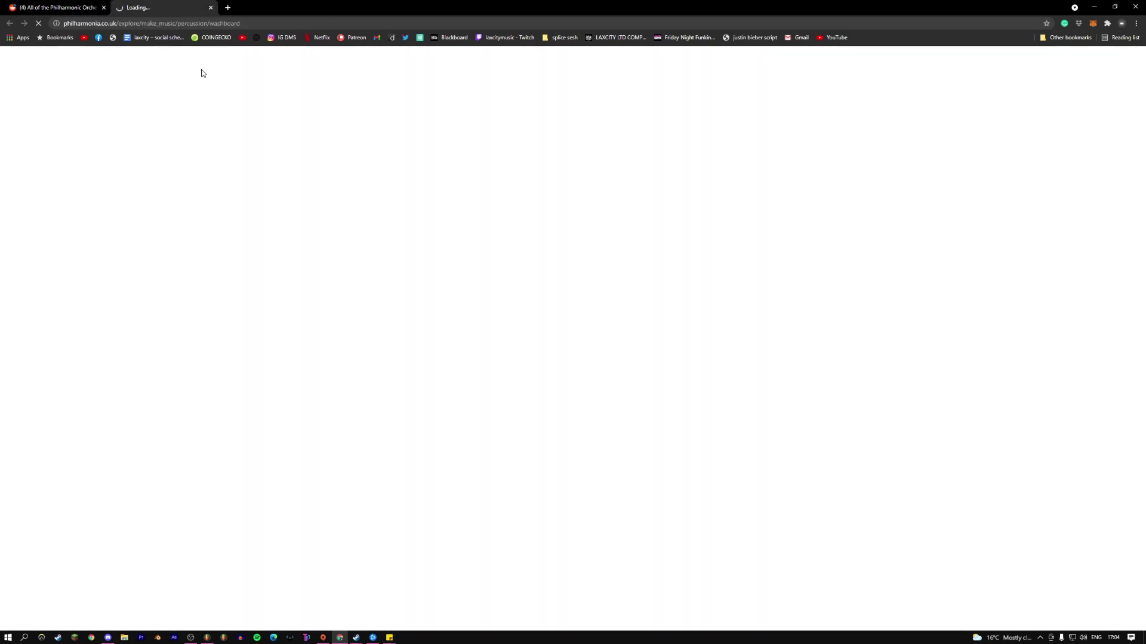
key(alt+Tab)
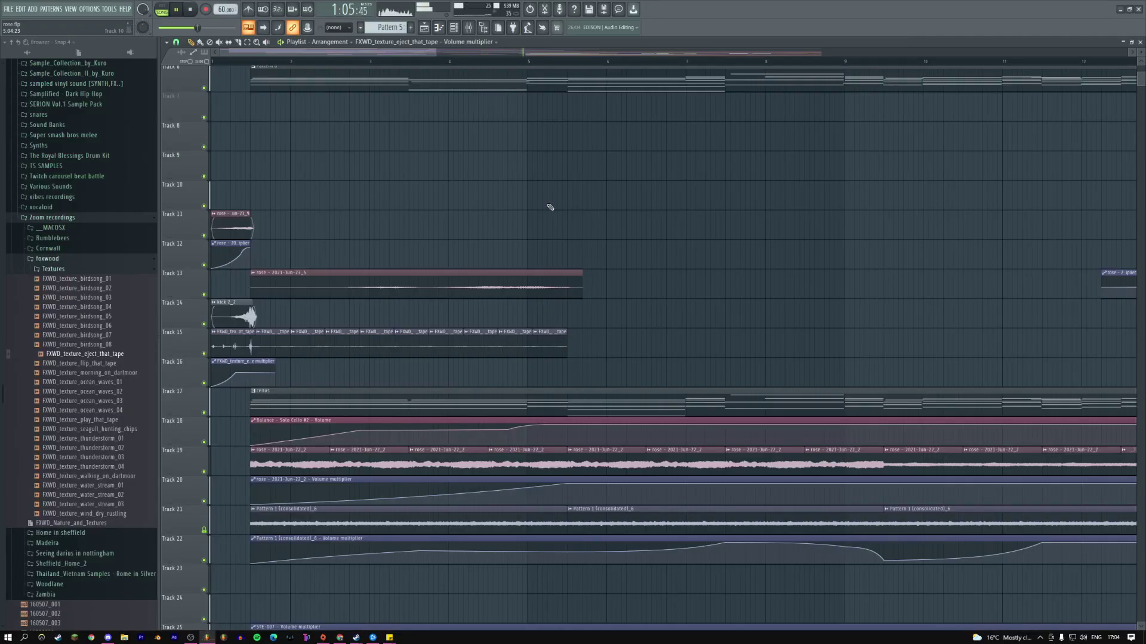
key(alt+Tab)
key(alt+Tab)
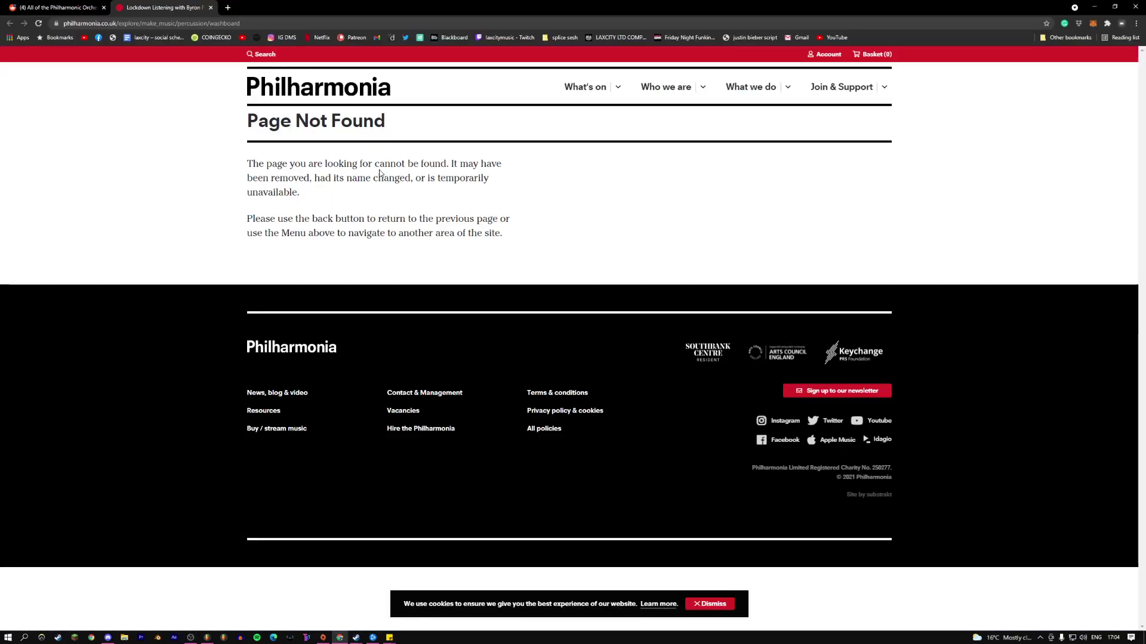
key(alt+Tab)
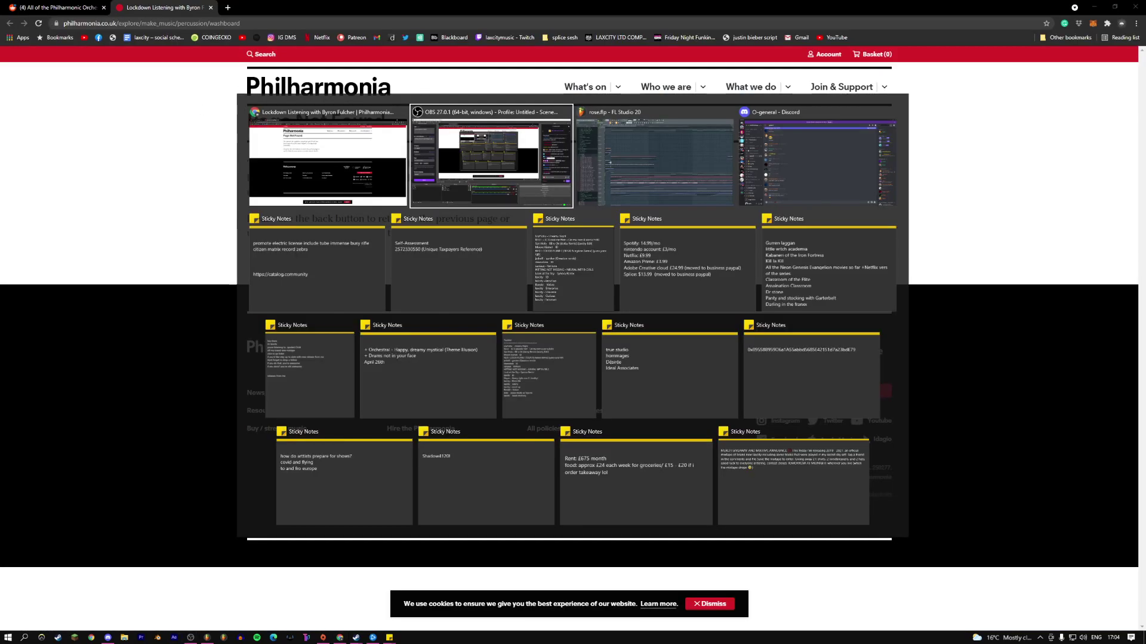
key(alt+Tab)
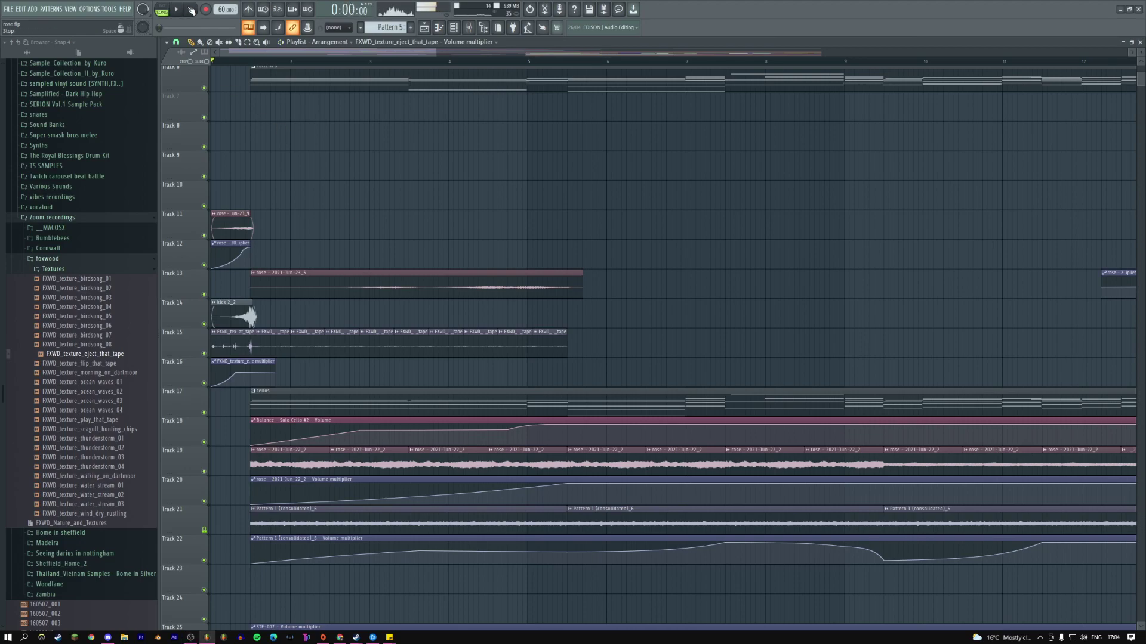
- Collapse the Zoom recordings folders and insert an empty track at Track 17
key(space)
click(50, 258)
click(77, 219)
scroll(90, 220, up, 15)
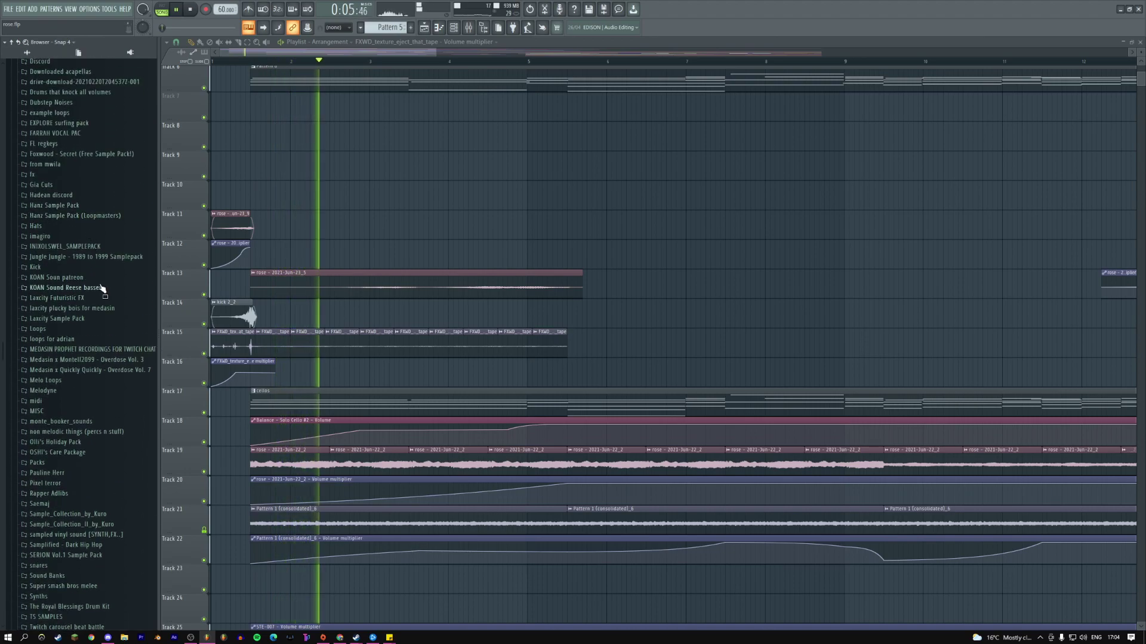
right_click(190, 390)
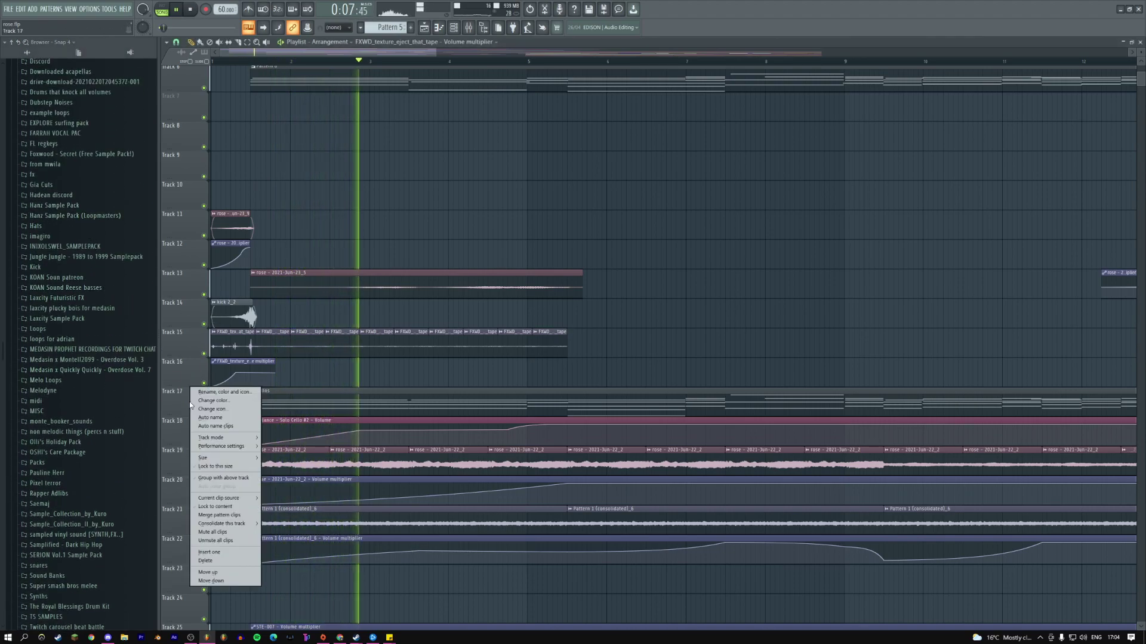
click(214, 548)
- Place Gizmo_3 from Laxcity Futuristic FX > Gizmos on Track 17 near bar 1.5
click(67, 300)
key(space)
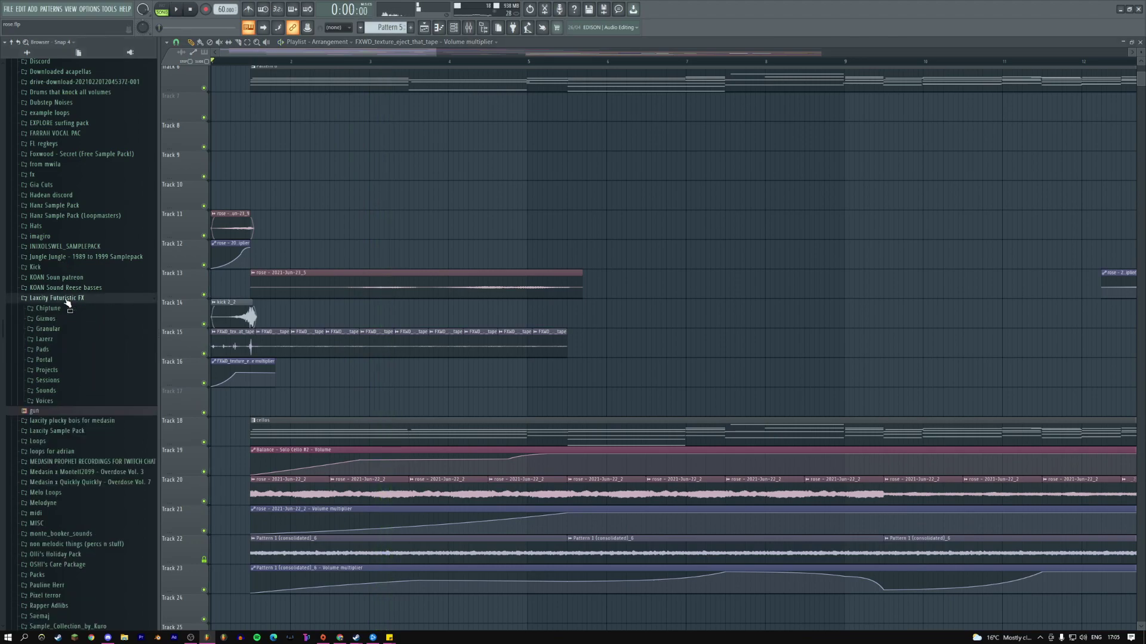
click(58, 320)
click(58, 350)
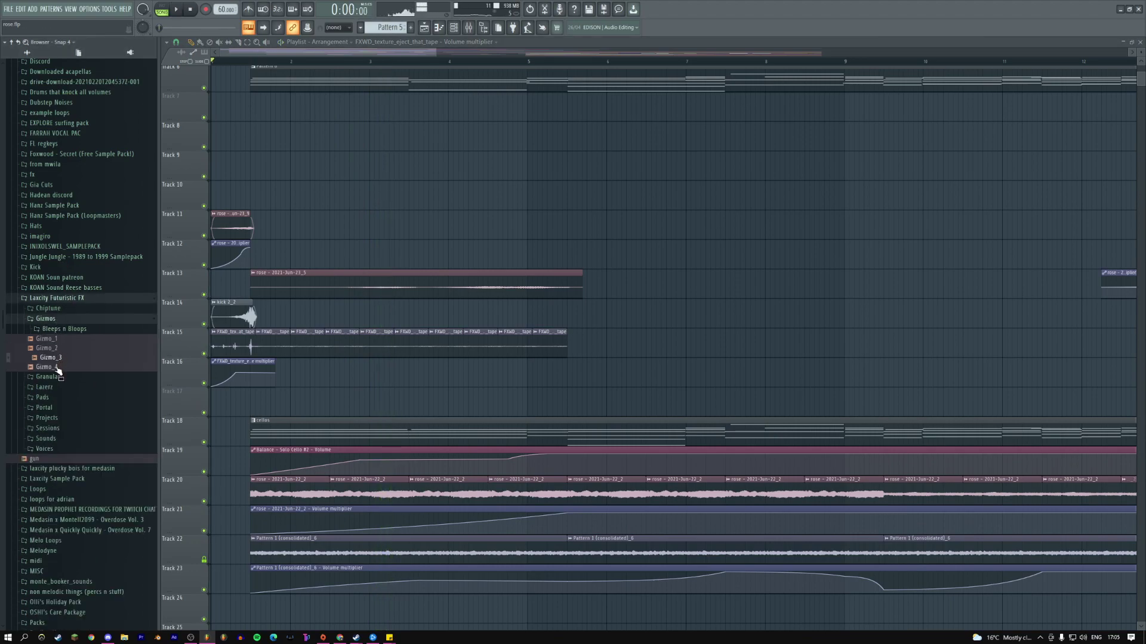
drag(59, 364, 284, 406)
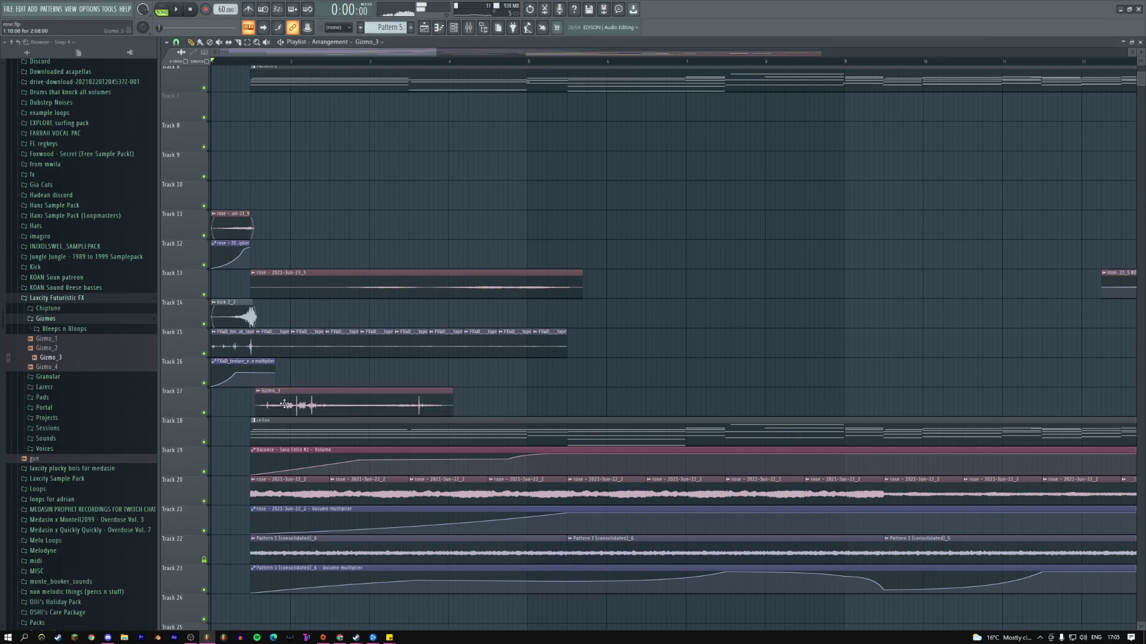
key(space)
- Lower the Gizmo_3 channel volume to about 14% and expand the Bleeps n Bloops folder
double_click(268, 402)
drag(247, 119, 248, 123)
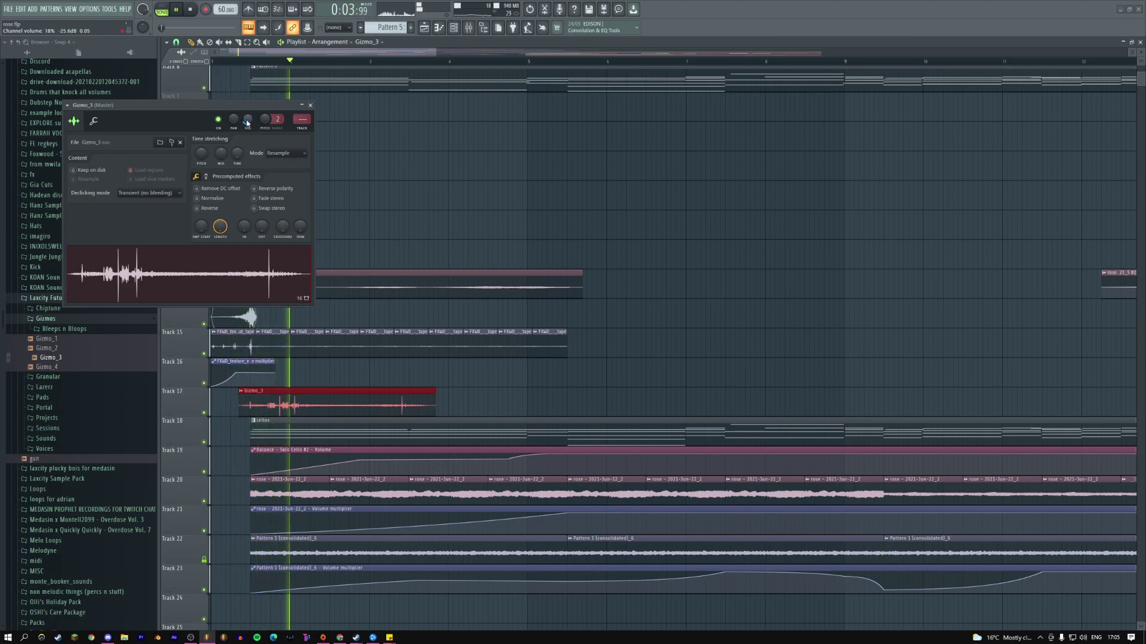
drag(248, 122, 247, 124)
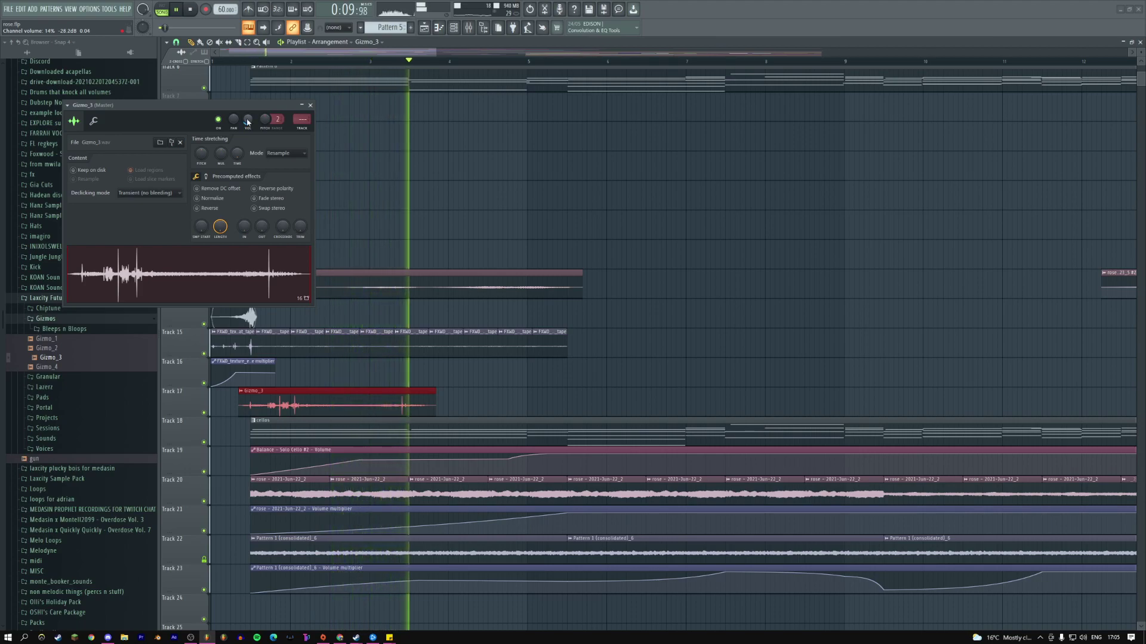
key(space)
key(space)
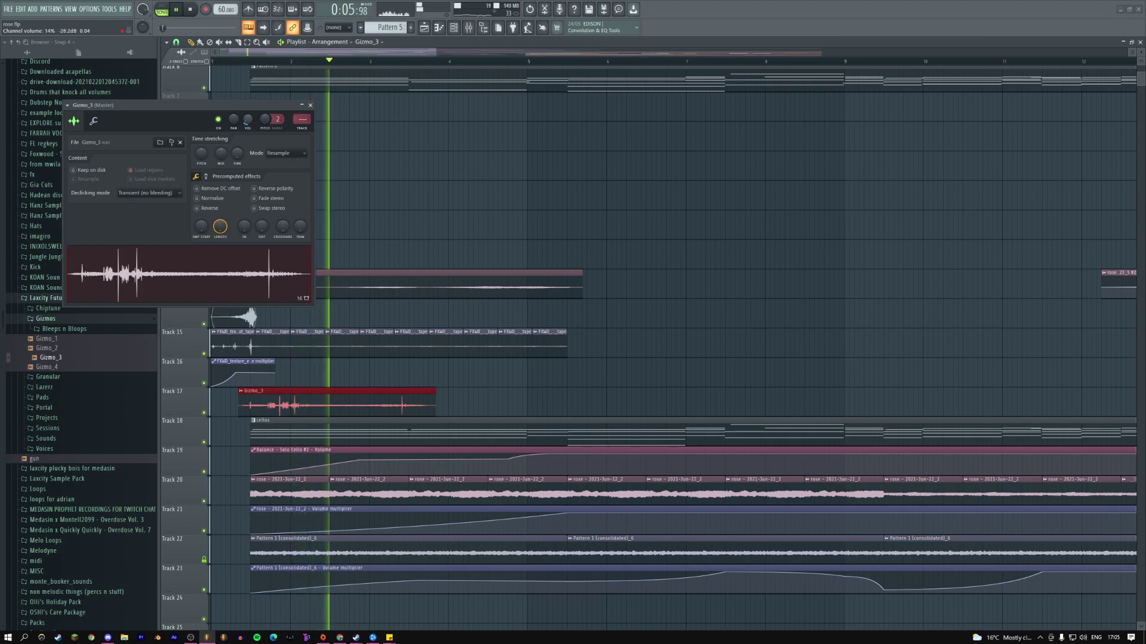
click(310, 105)
drag(436, 52, 585, 62)
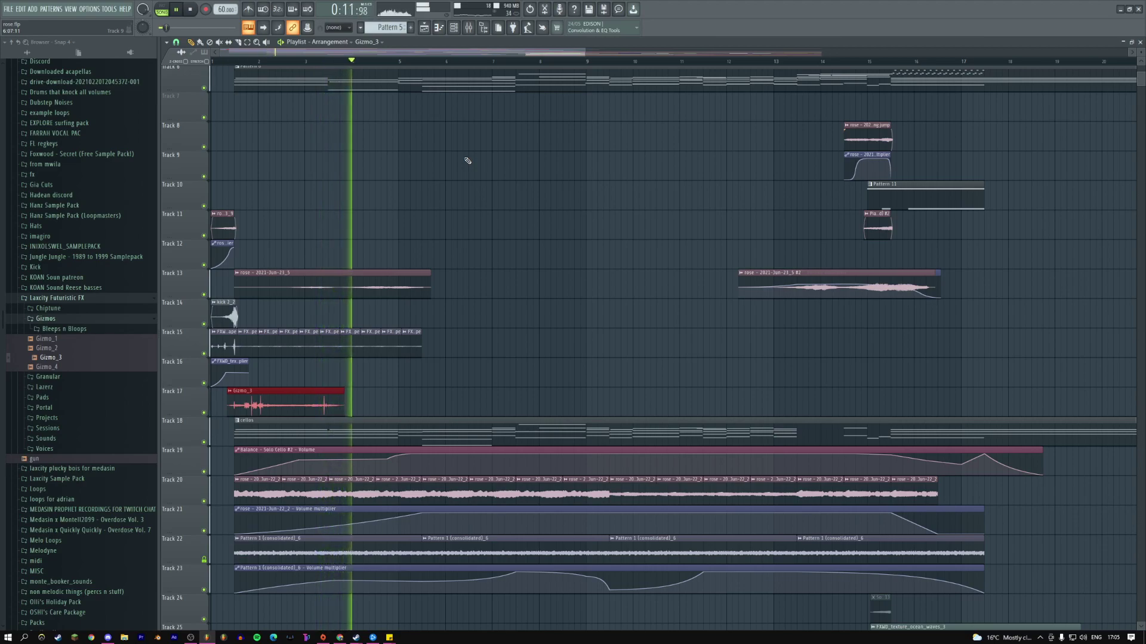
click(60, 329)
key(space)
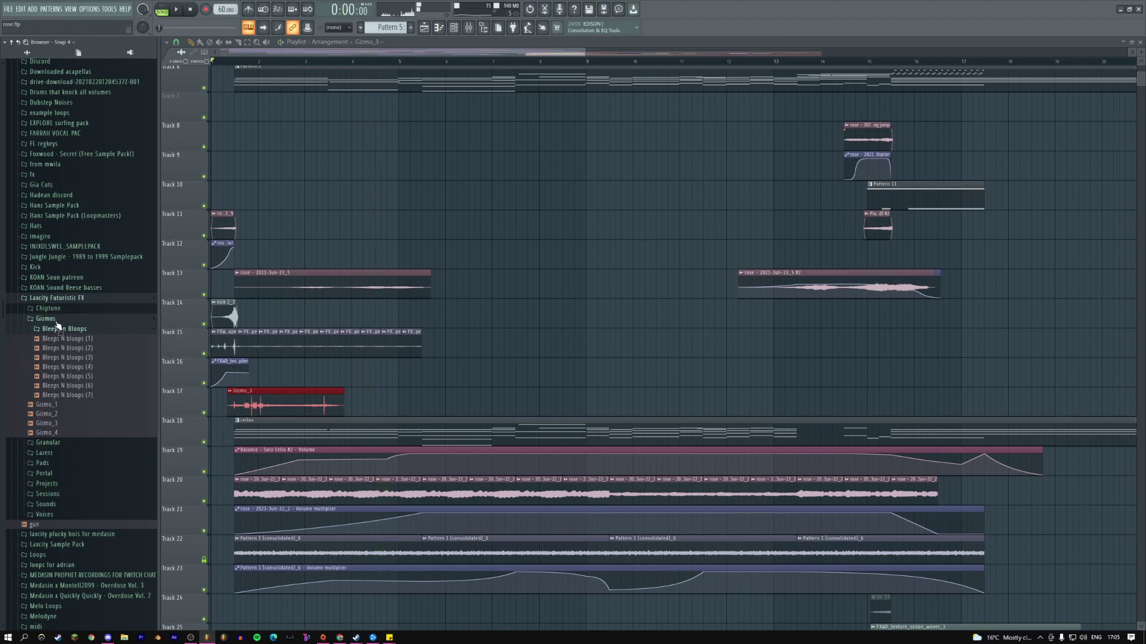
- Browse the Chiptune, Lazerz and Gizmos folders, previewing a Lazerz sample, and open Bleeps n Bloops
click(54, 320)
click(47, 308)
click(62, 313)
click(63, 340)
click(63, 351)
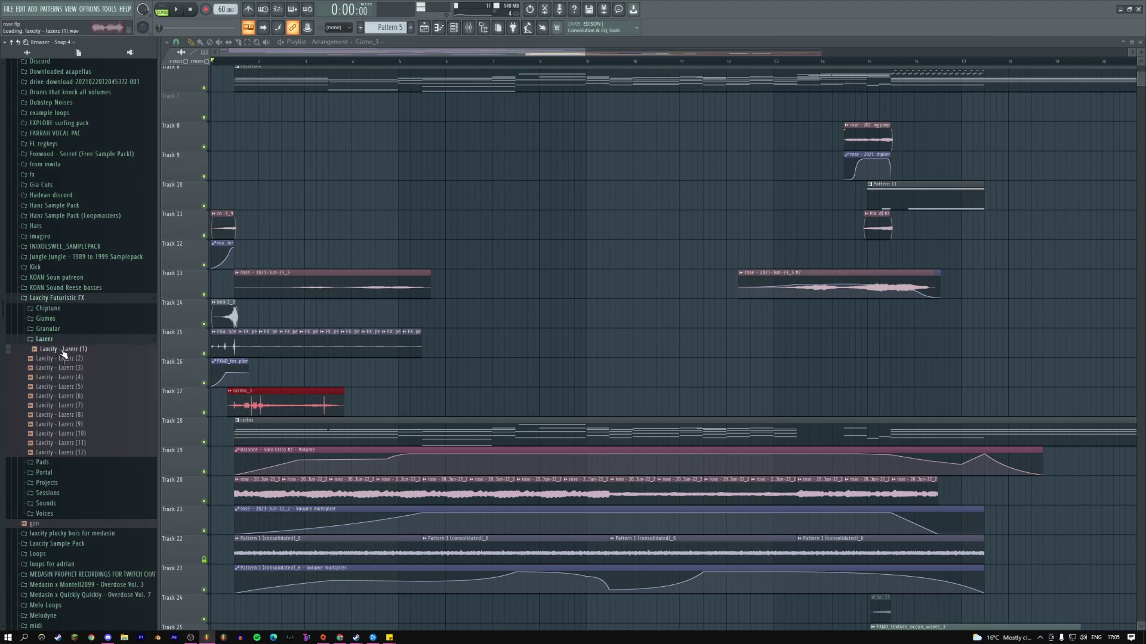
click(63, 340)
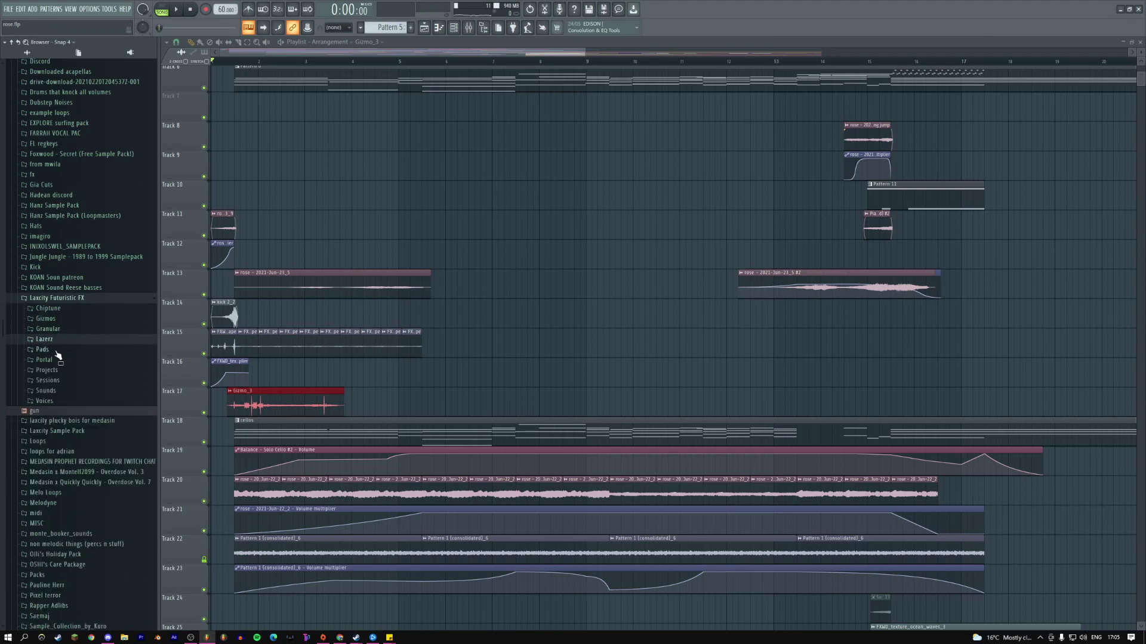
click(55, 321)
click(60, 329)
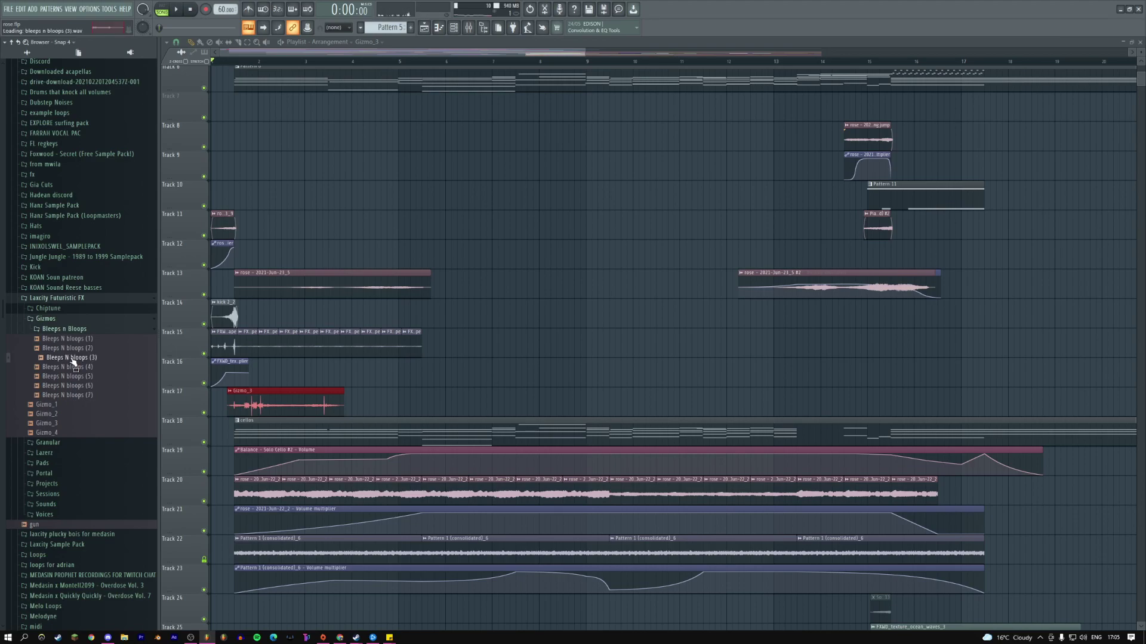
- Insert an empty Track 18, place Bleeps N bloops (3) at the song start and open its settings
key(space)
right_click(179, 419)
click(199, 580)
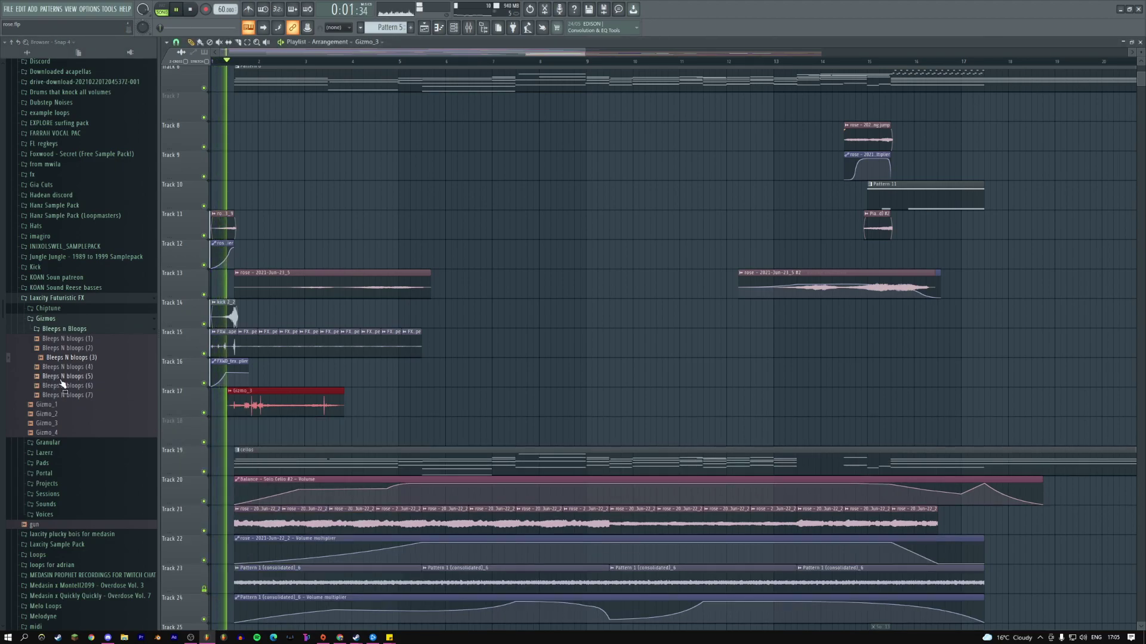
click(71, 358)
key(space)
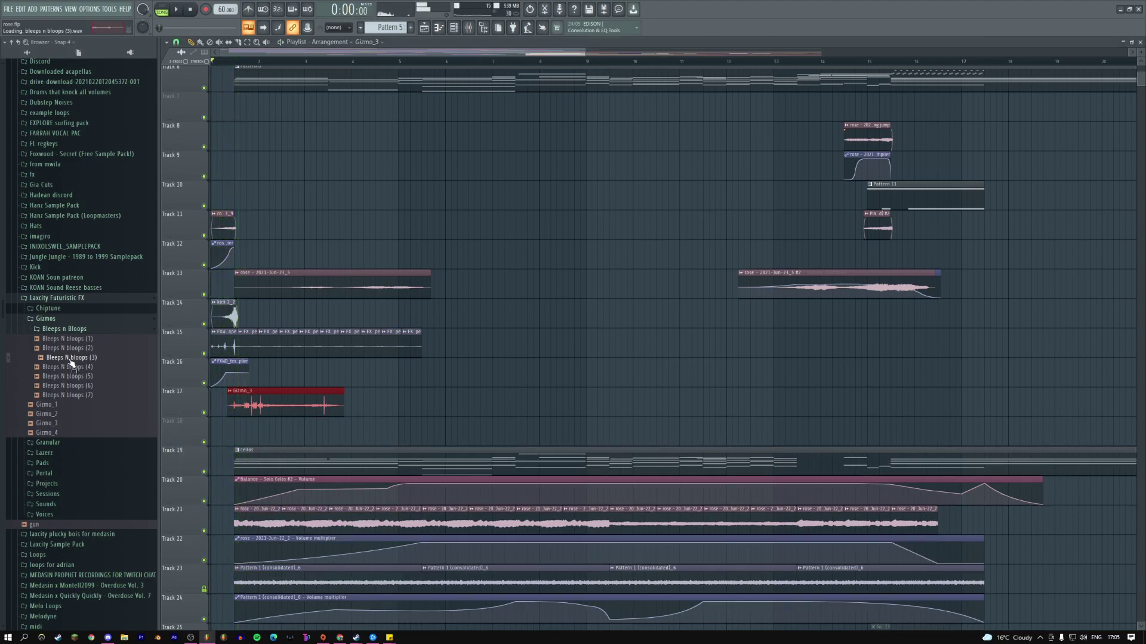
key(space)
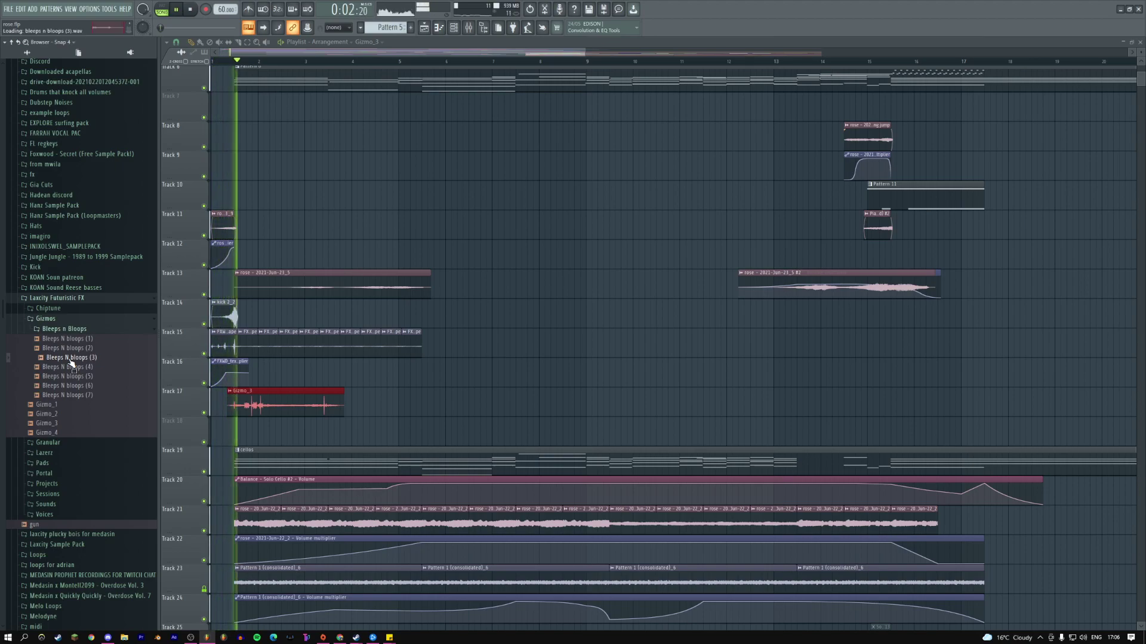
drag(71, 359, 223, 431)
key(space)
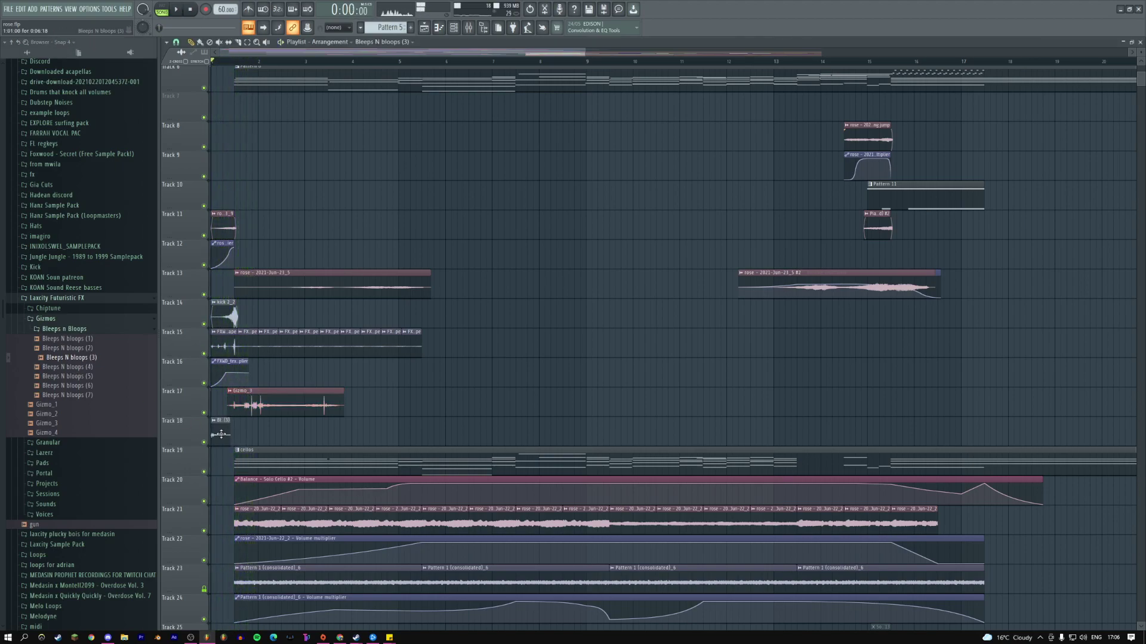
double_click(223, 430)
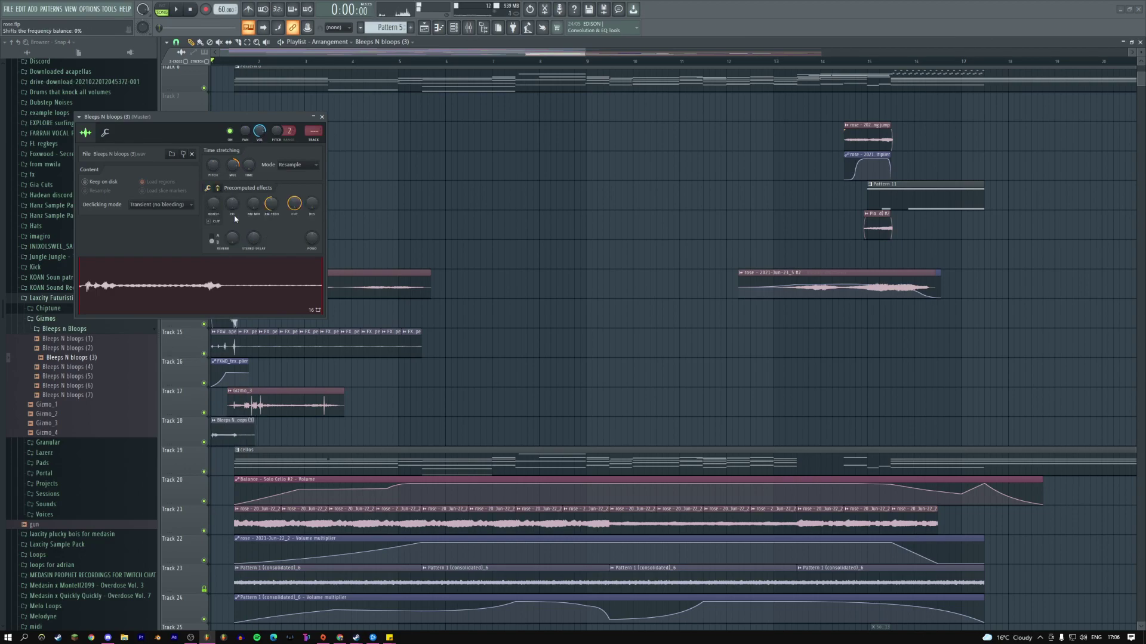
right_click(248, 28)
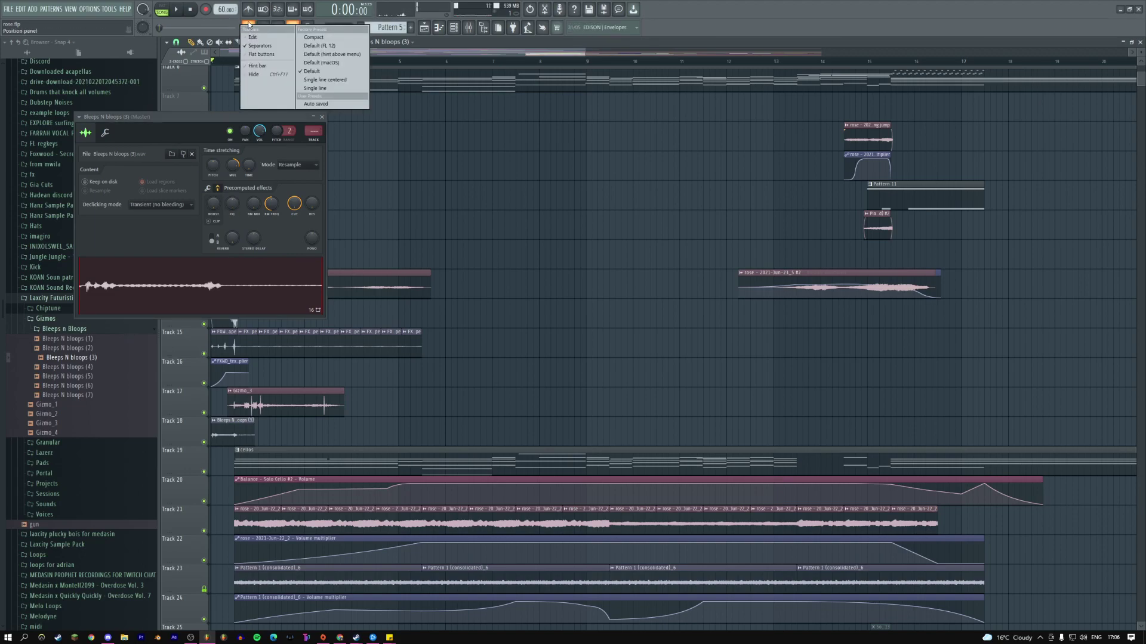
- Lower the Bleeps N bloops (3) volume to 34%, mute its Track 18 clip and close its settings
right_click(251, 28)
click(203, 127)
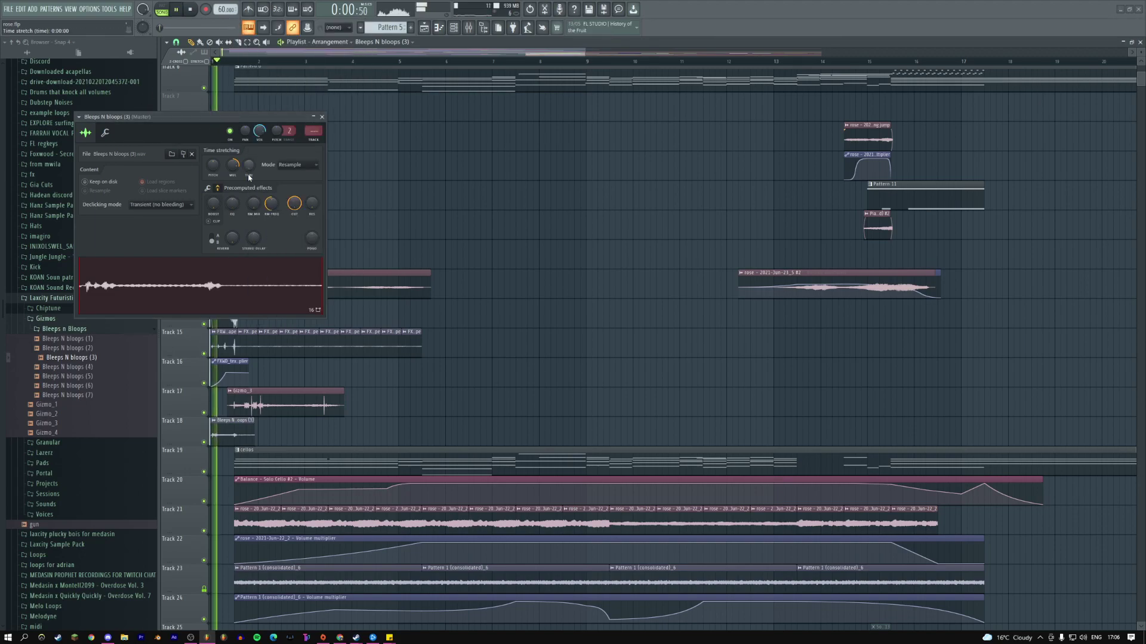
drag(263, 133, 261, 141)
key(space)
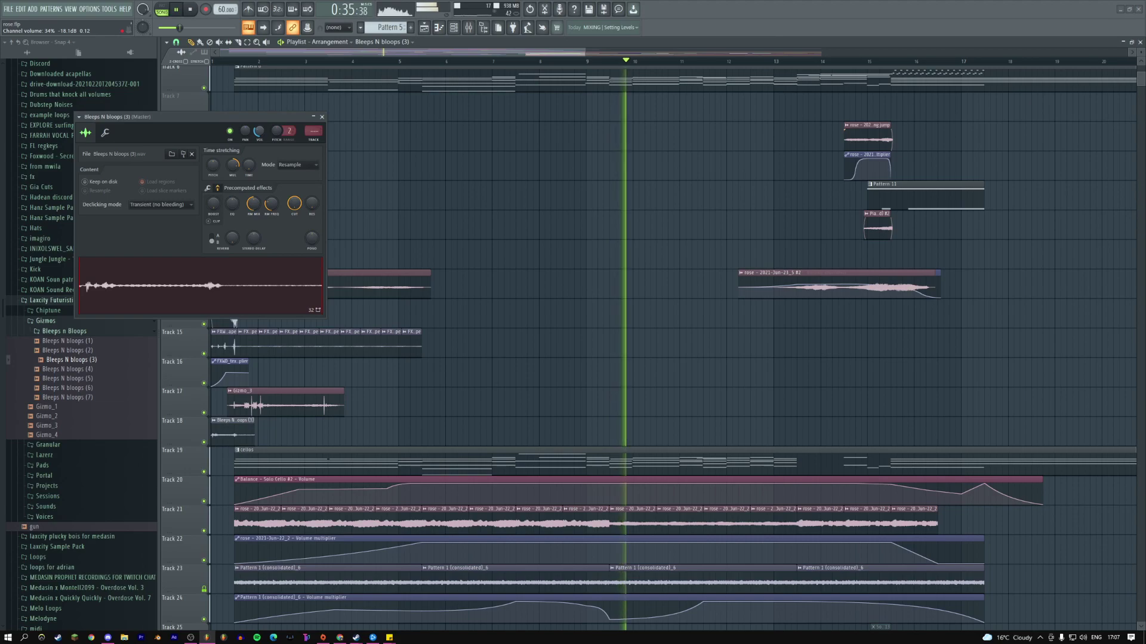
key(space)
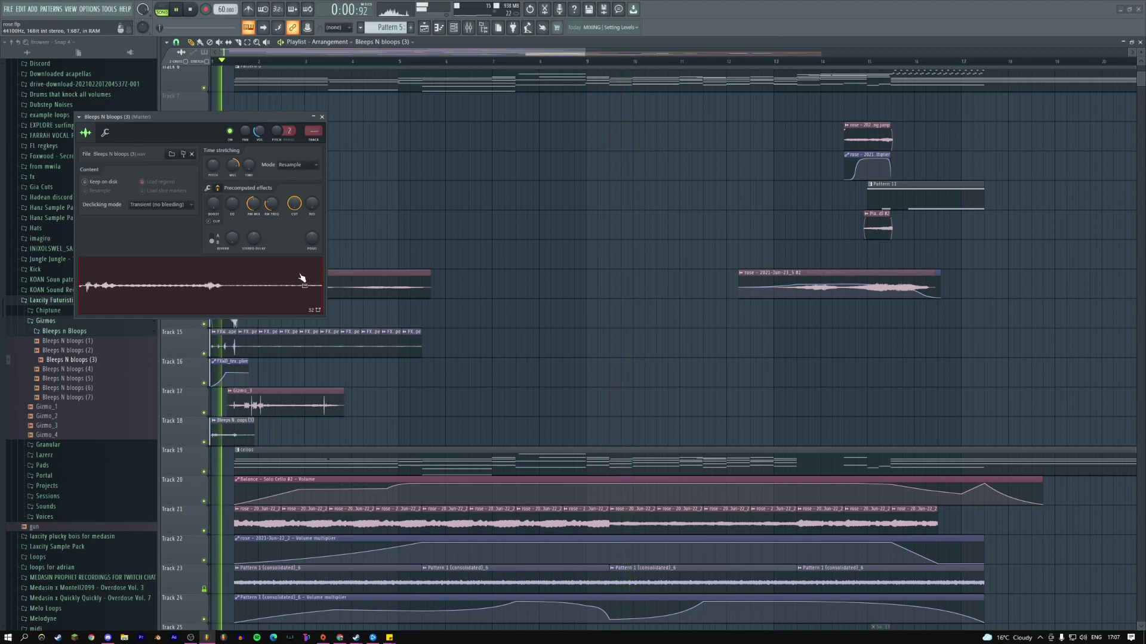
alt+right_click(236, 432)
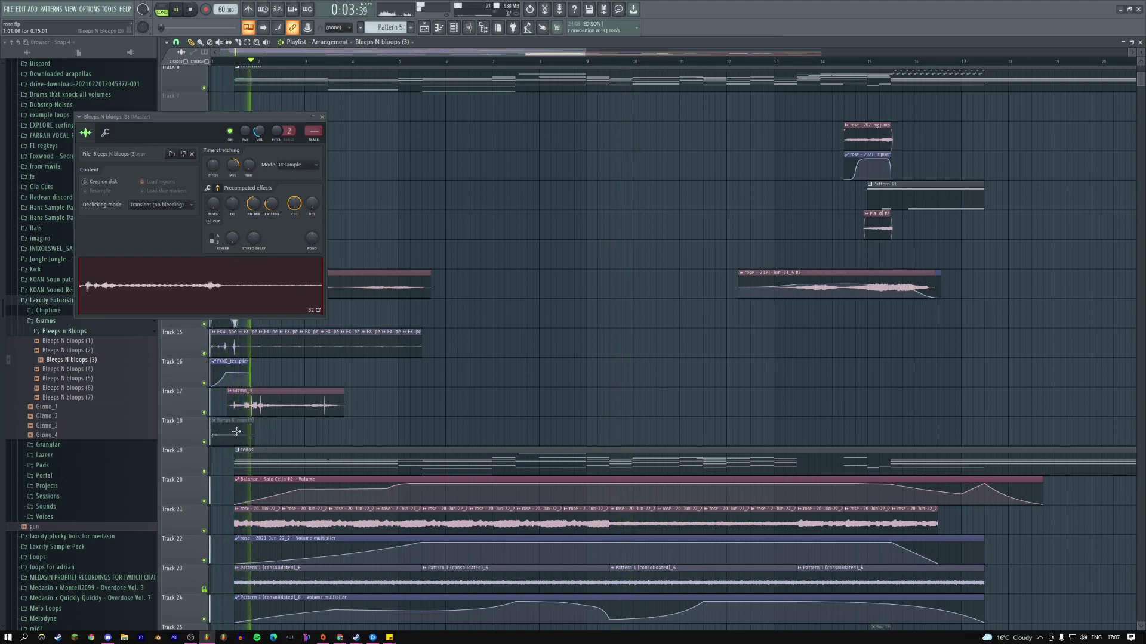
click(322, 117)
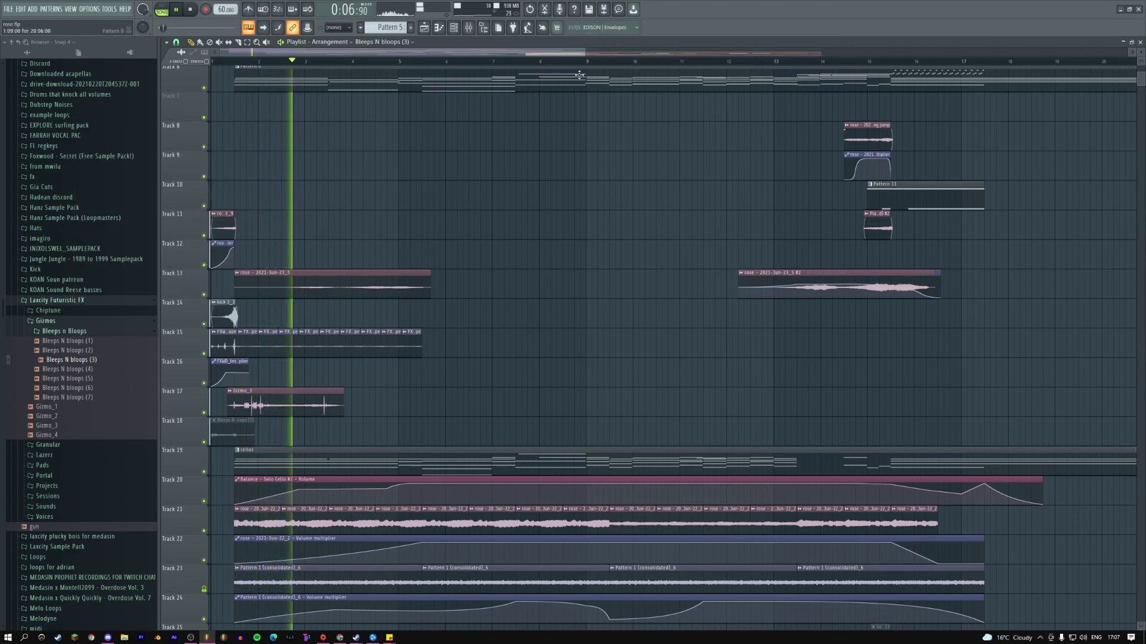
scroll(776, 191, down, 3)
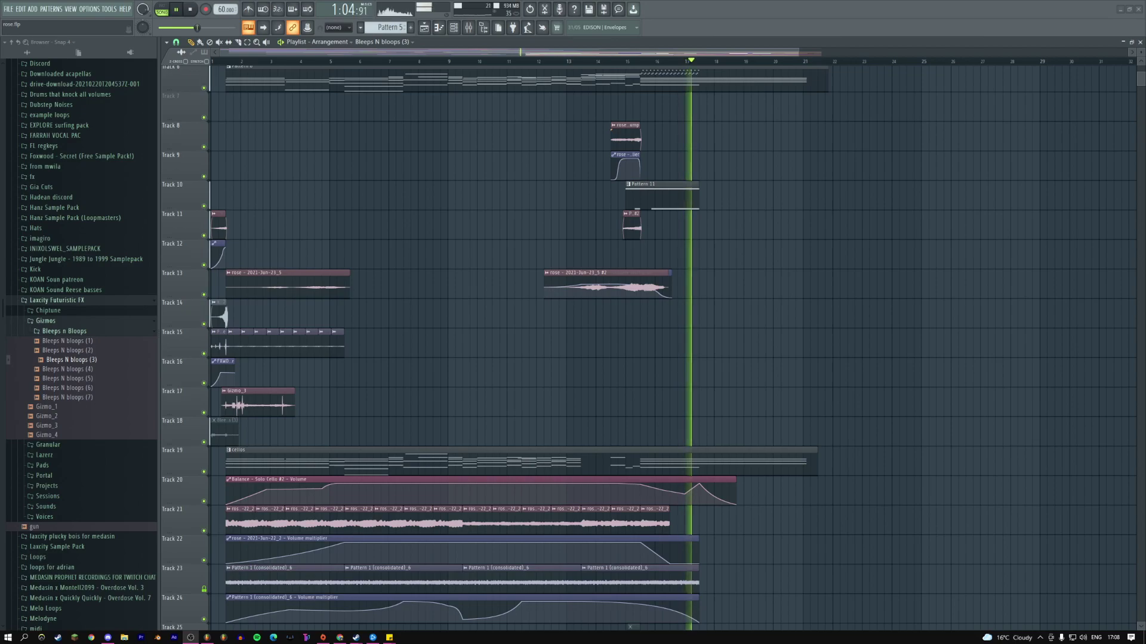
- Zoom the Playlist out and audition the kick 2_2 clip on its own during playback
right_click(528, 392)
key(space)
key(space)
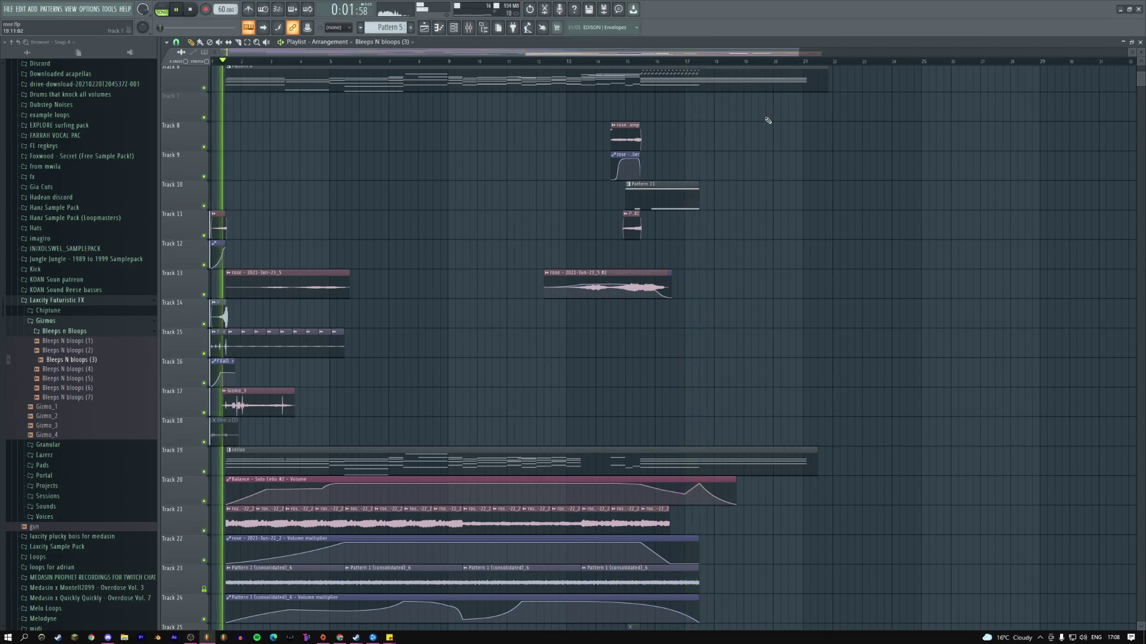
drag(797, 53, 474, 55)
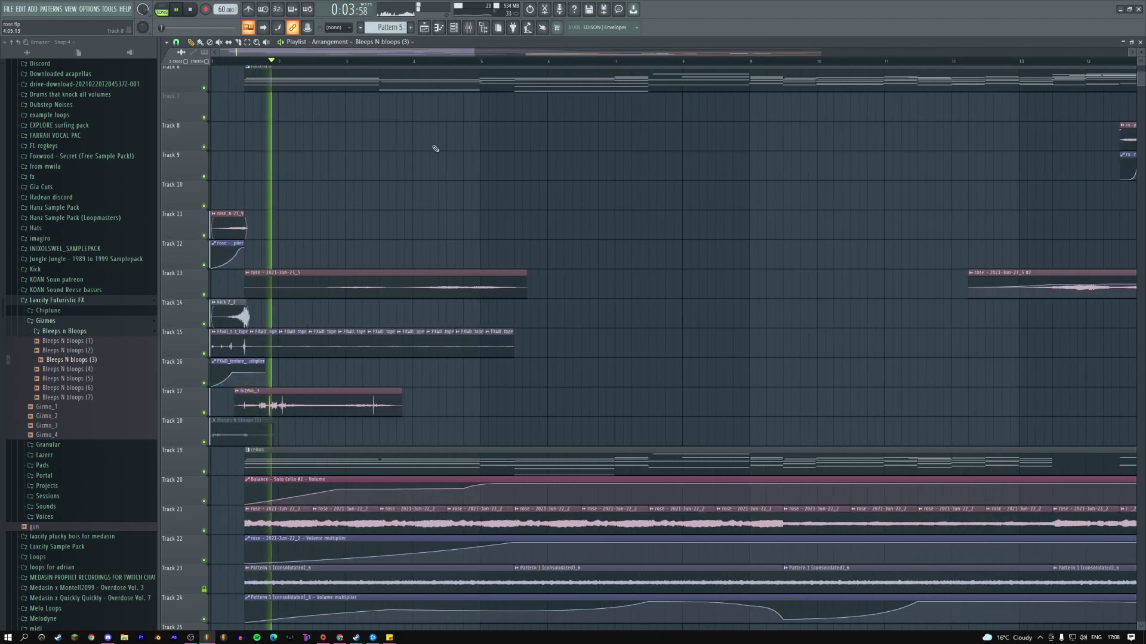
click(232, 311)
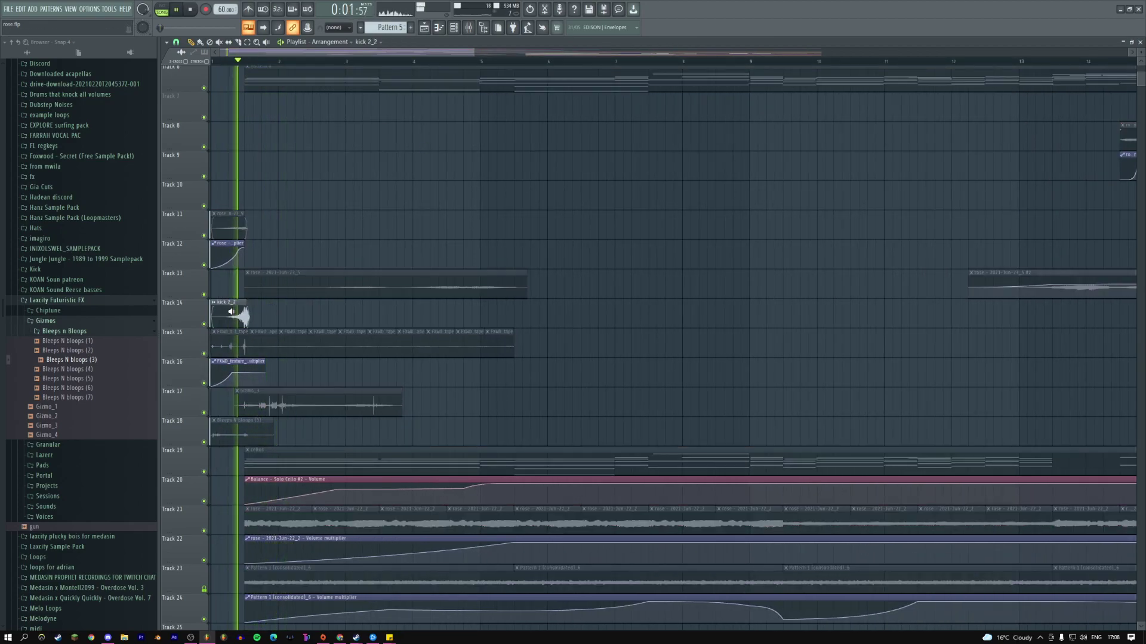
scroll(326, 237, down, 5)
key(space)
scroll(325, 237, down, 10)
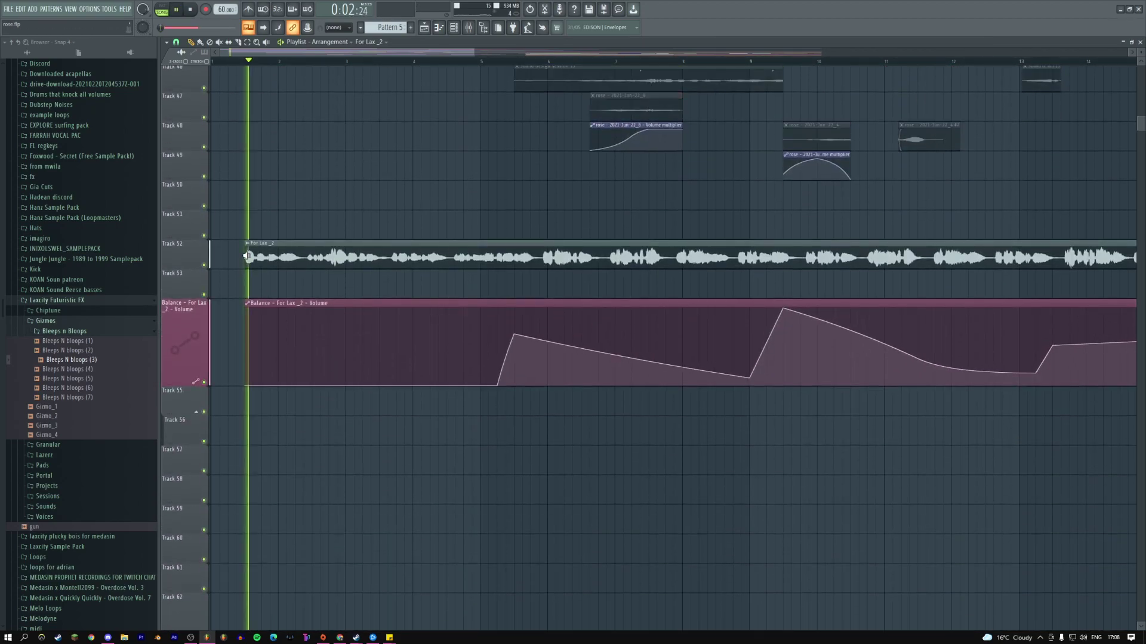
key(space)
- Solo-preview the For Lax _2 audio, then set the song position to bar 9
alt+right_click(506, 255)
alt+right_click(489, 256)
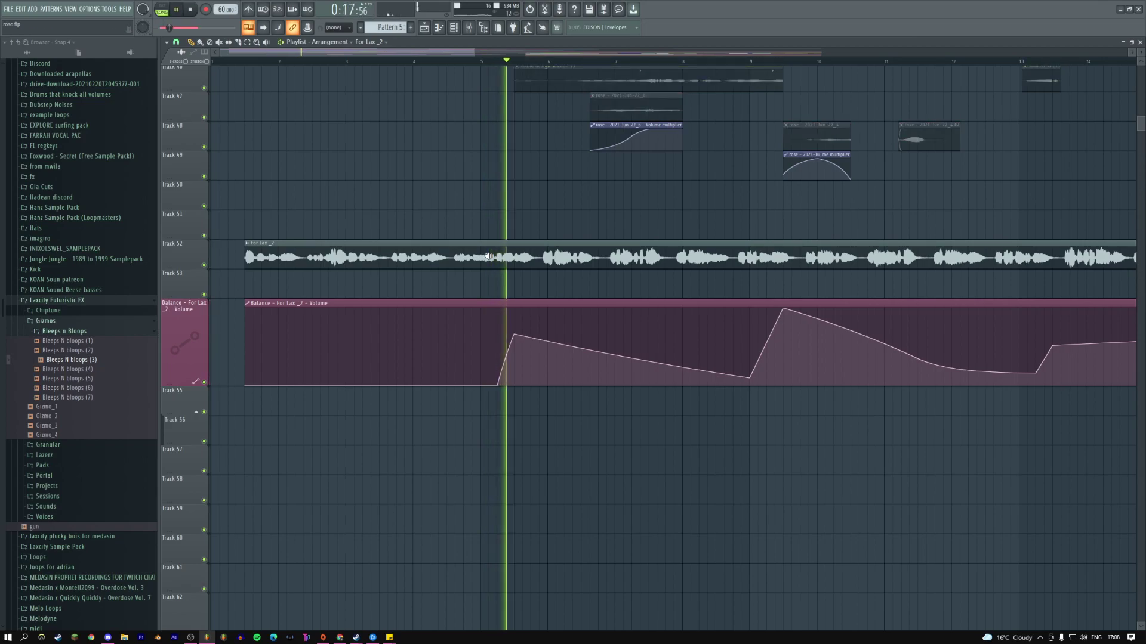
key(space)
scroll(561, 194, up, 3)
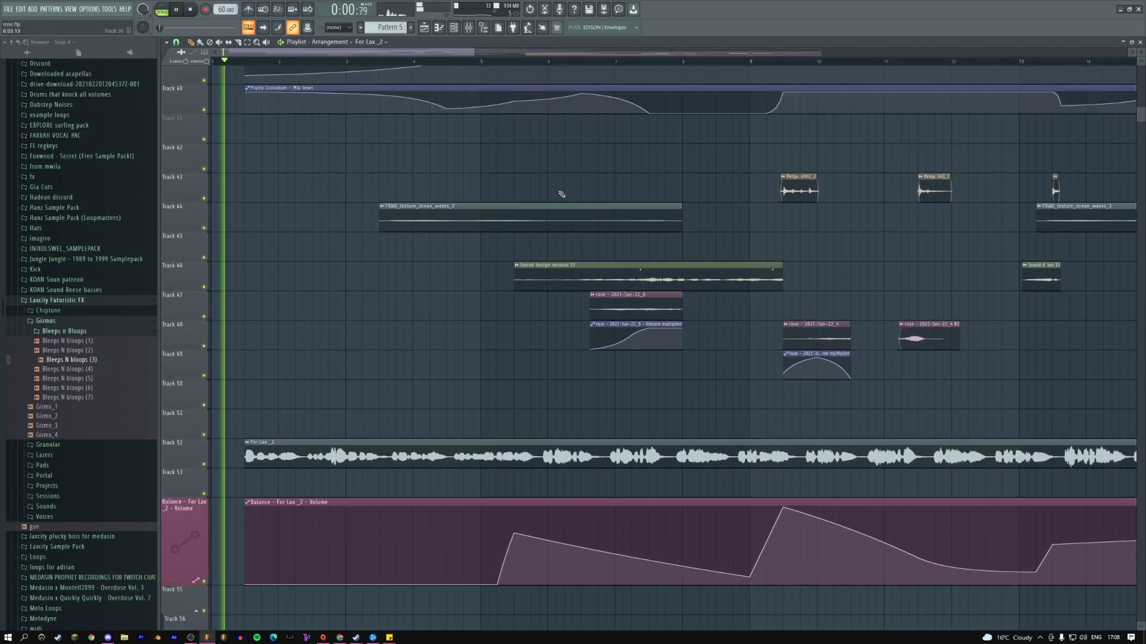
scroll(561, 194, up, 1)
key(space)
key(space)
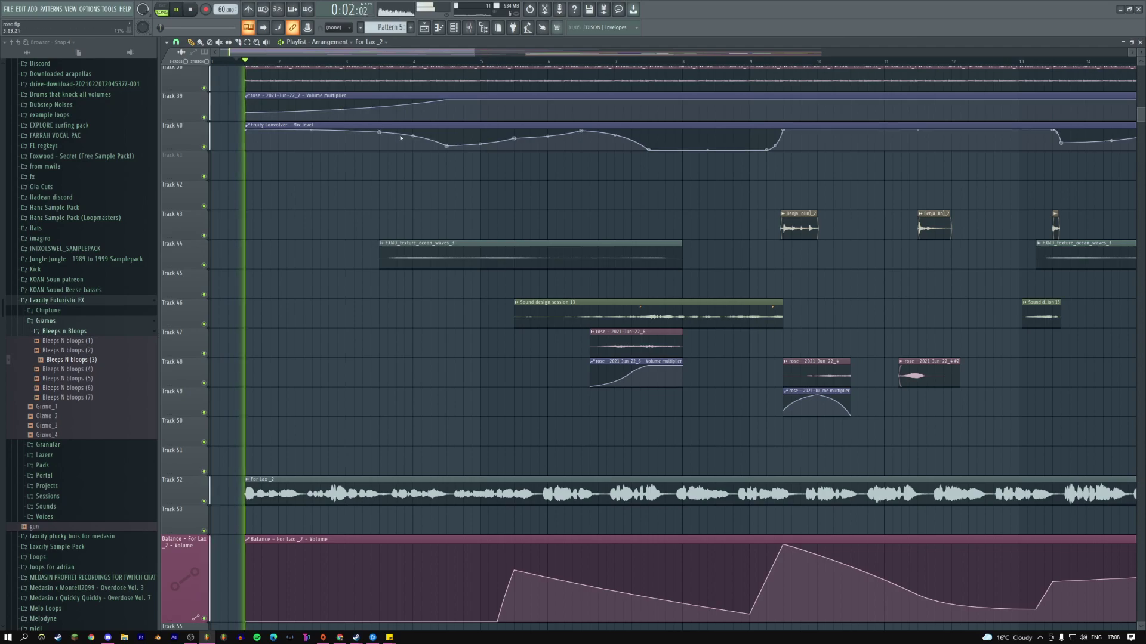
scroll(523, 64, down, 3)
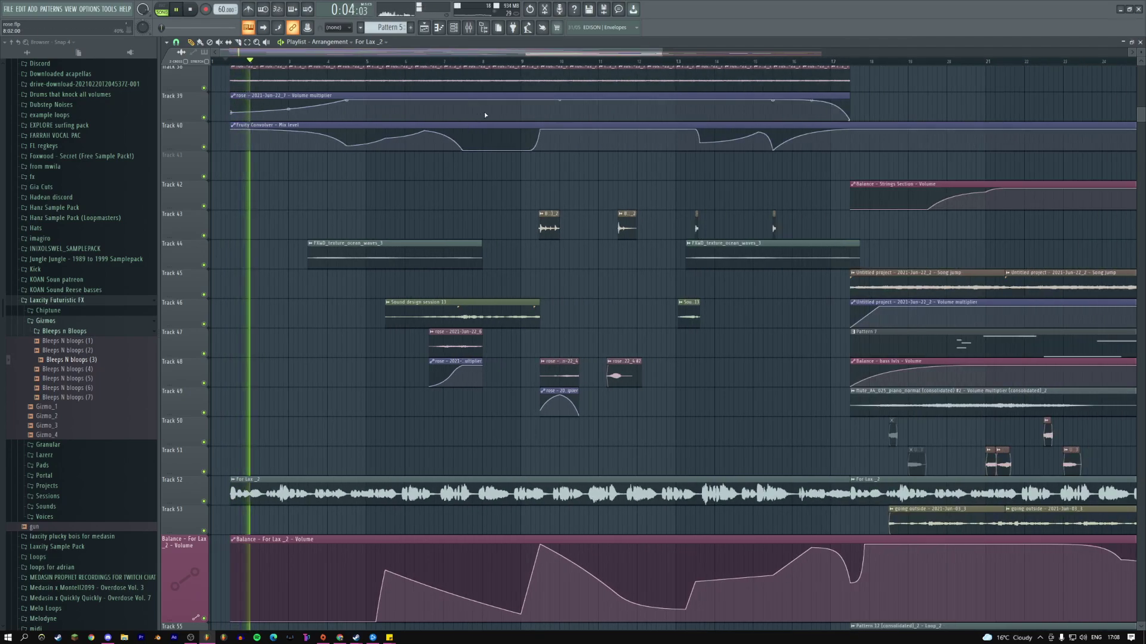
key(space)
click(523, 65)
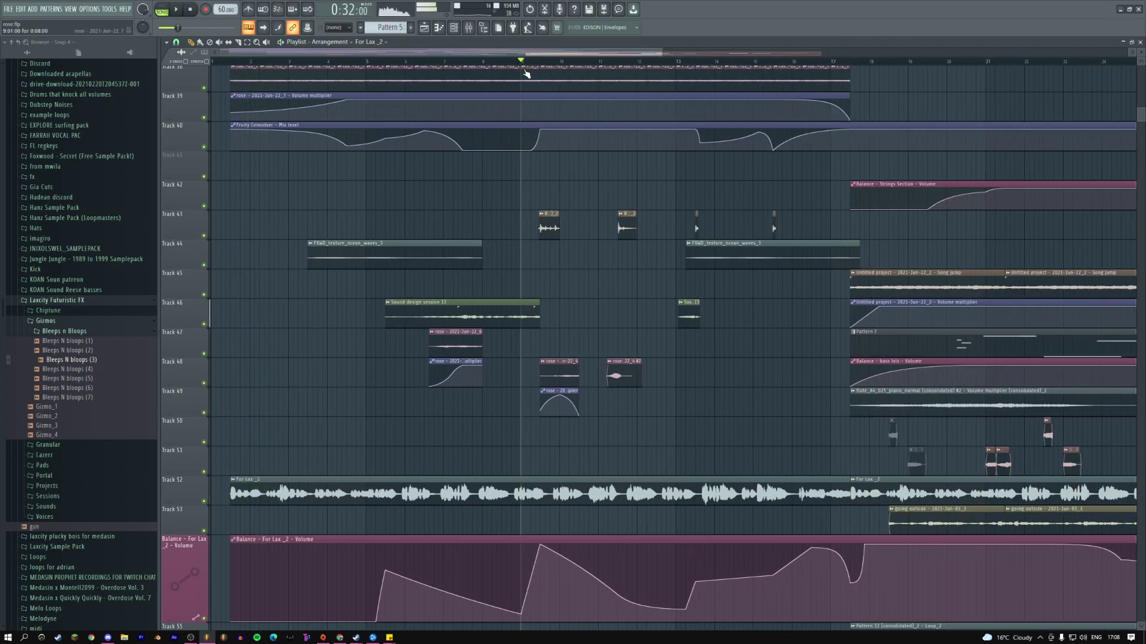
scroll(593, 173, up, 9)
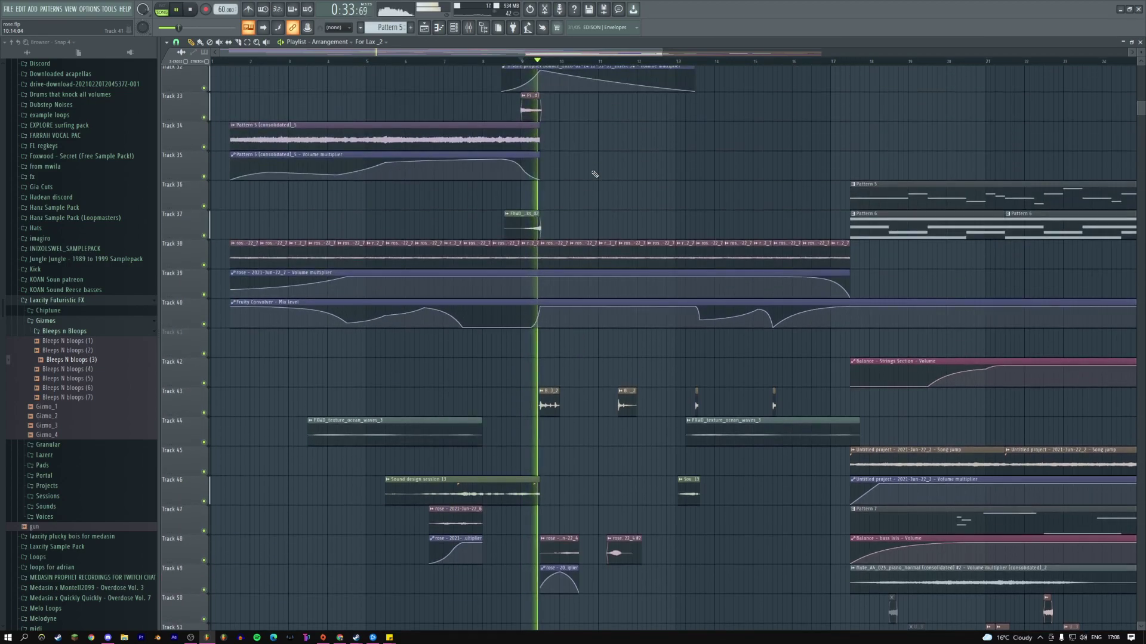
key(space)
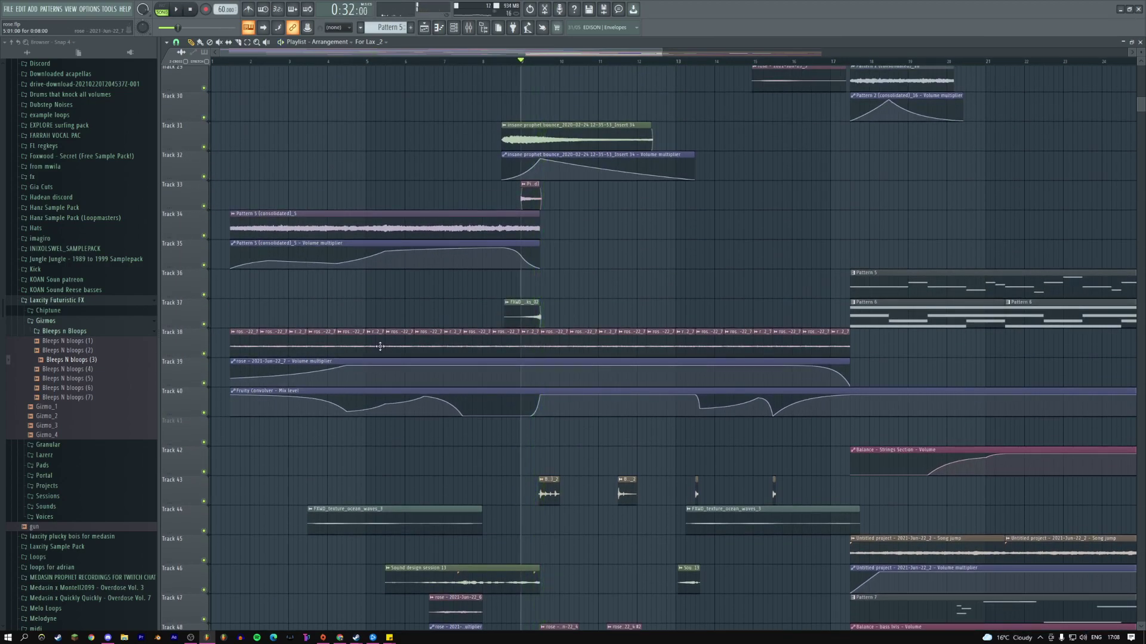
- Solo-preview the Track 38 clips one by one, auditioning Track 38 alone from bar 7.5
alt+right_click(379, 346)
alt+right_click(388, 343)
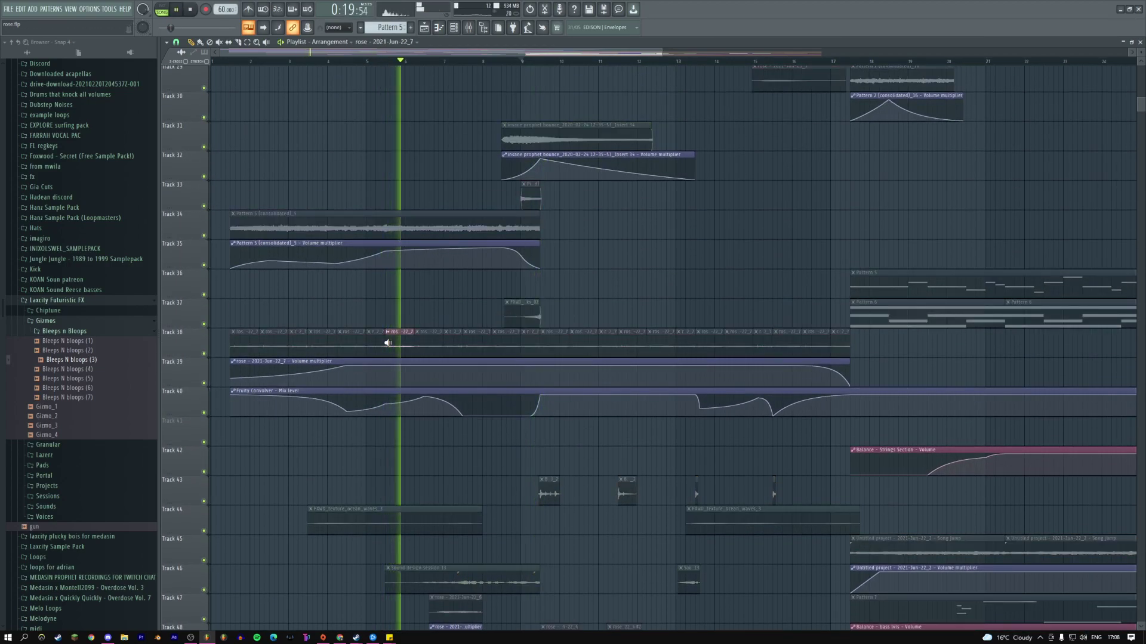
alt+right_click(416, 342)
drag(446, 341, 459, 345)
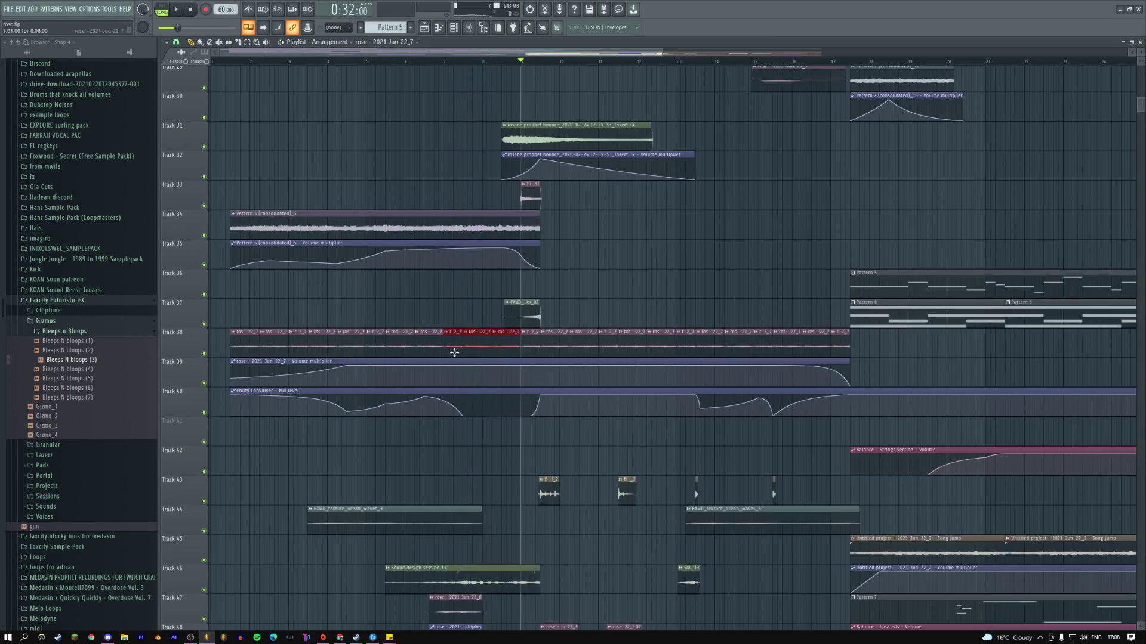
- Slice the Track 40 mix-level automation clip into three pieces around bar 8 with the Slice tool
right_click(456, 328)
click(472, 408)
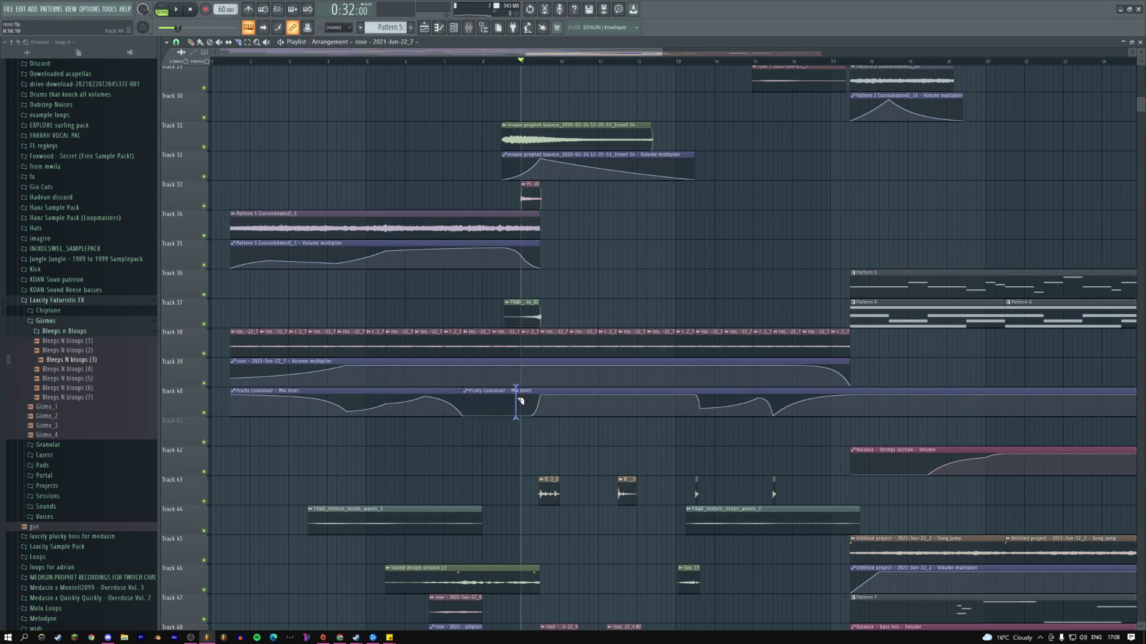
right_click(472, 344)
click(477, 352)
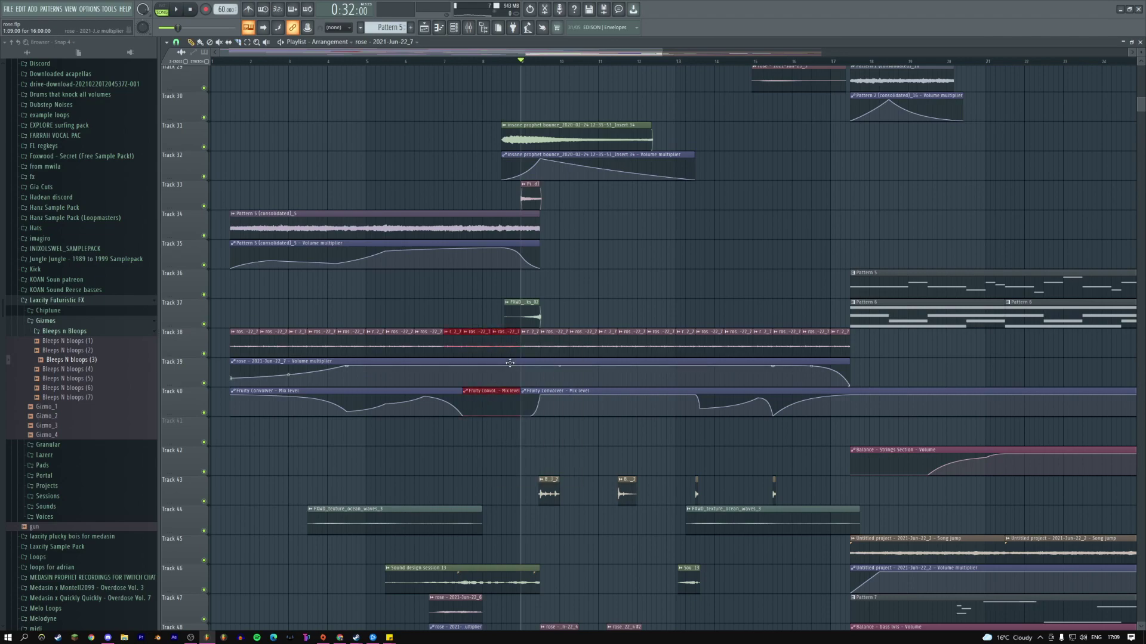
drag(665, 52, 1127, 55)
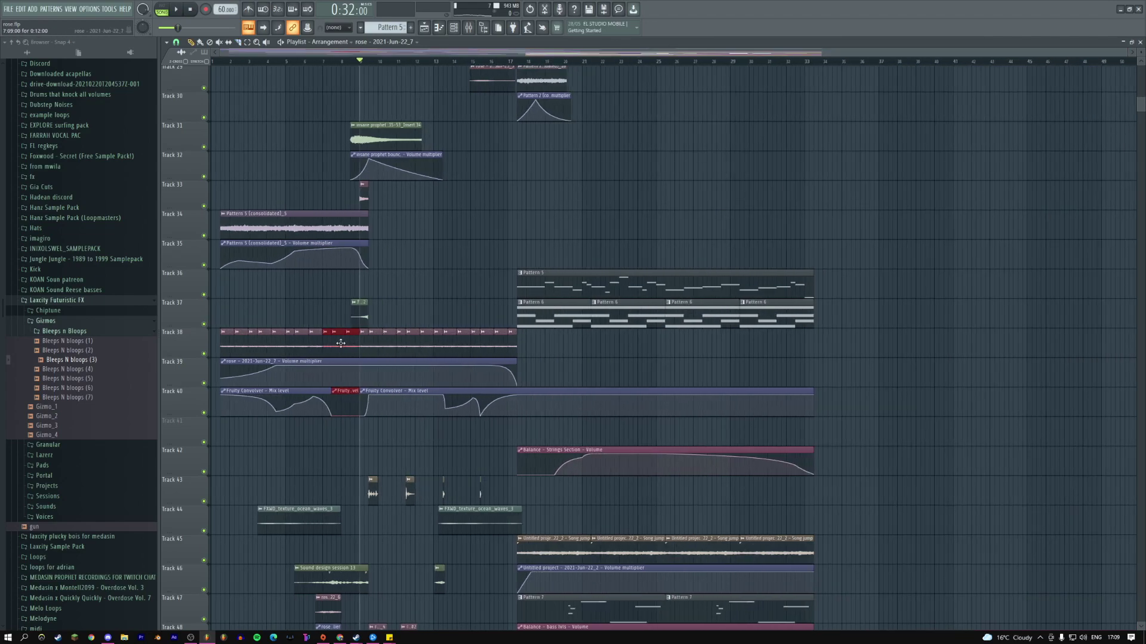
- Nudge the red clips later and lengthen the Track 40 Fruity Convolver automation past bar 33
mouse_move(826, 342)
mouse_down()
mouse_move(832, 225)
mouse_move(829, 348)
mouse_up()
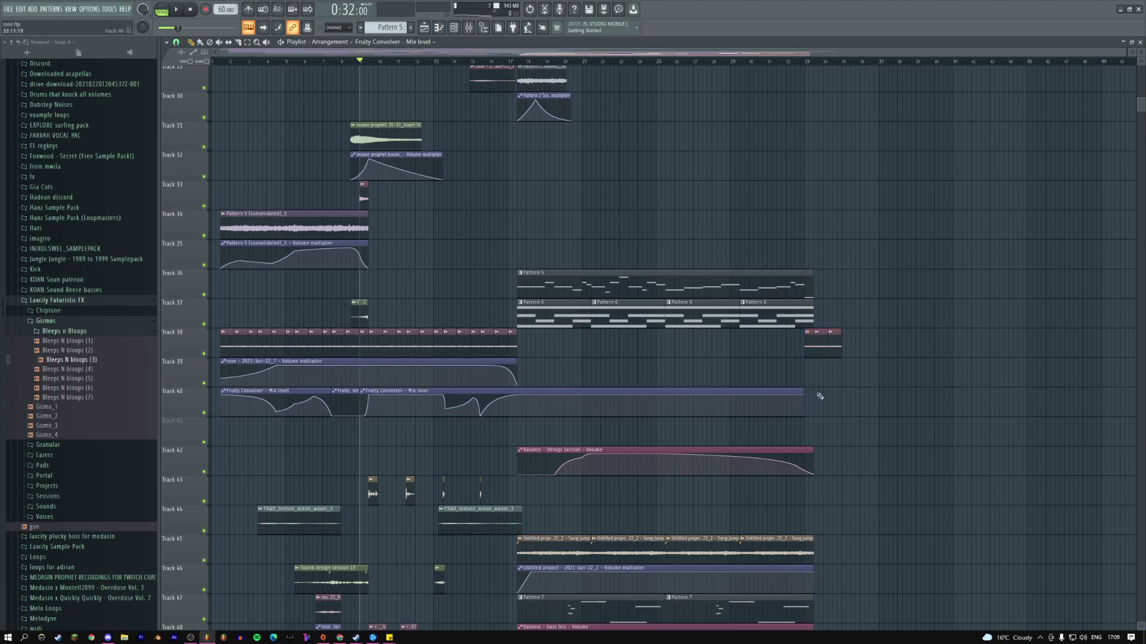
drag(806, 392, 979, 379)
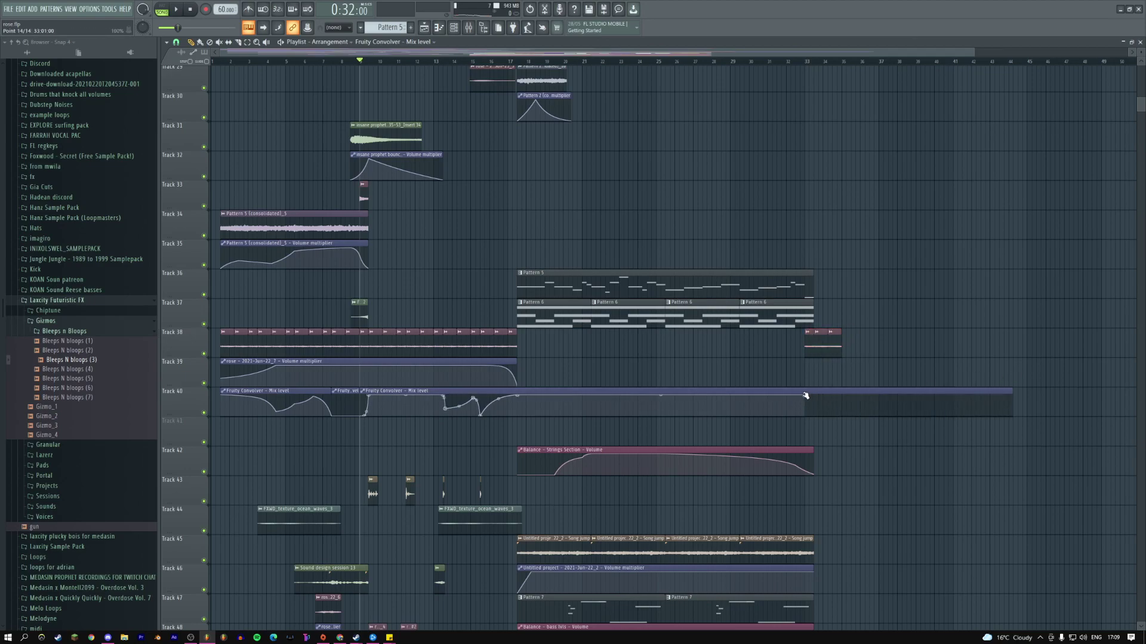
key(space)
click(836, 346)
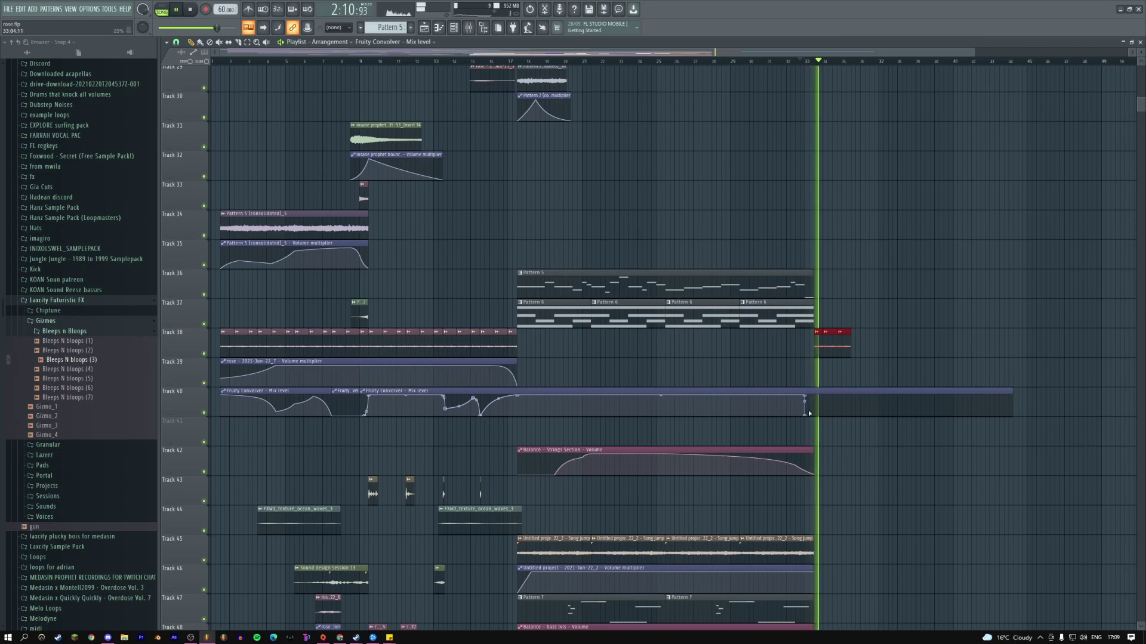
- Extend the Track 39 volume automation past bar 33 with a Hold point dropping the volume there
drag(517, 367, 940, 367)
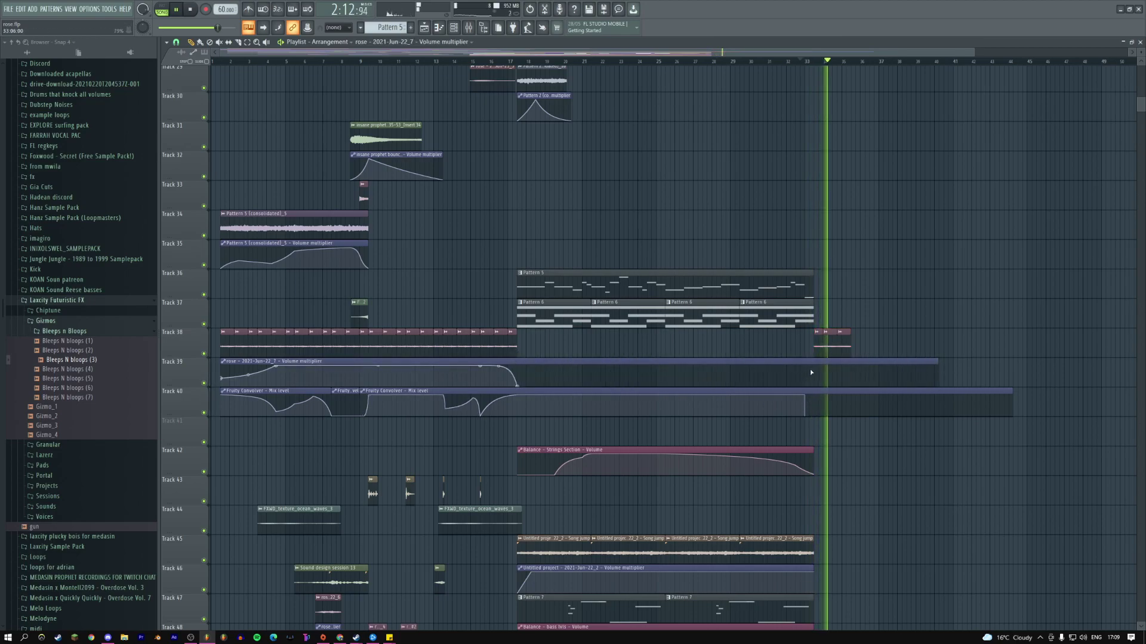
right_click(814, 366)
right_click(804, 384)
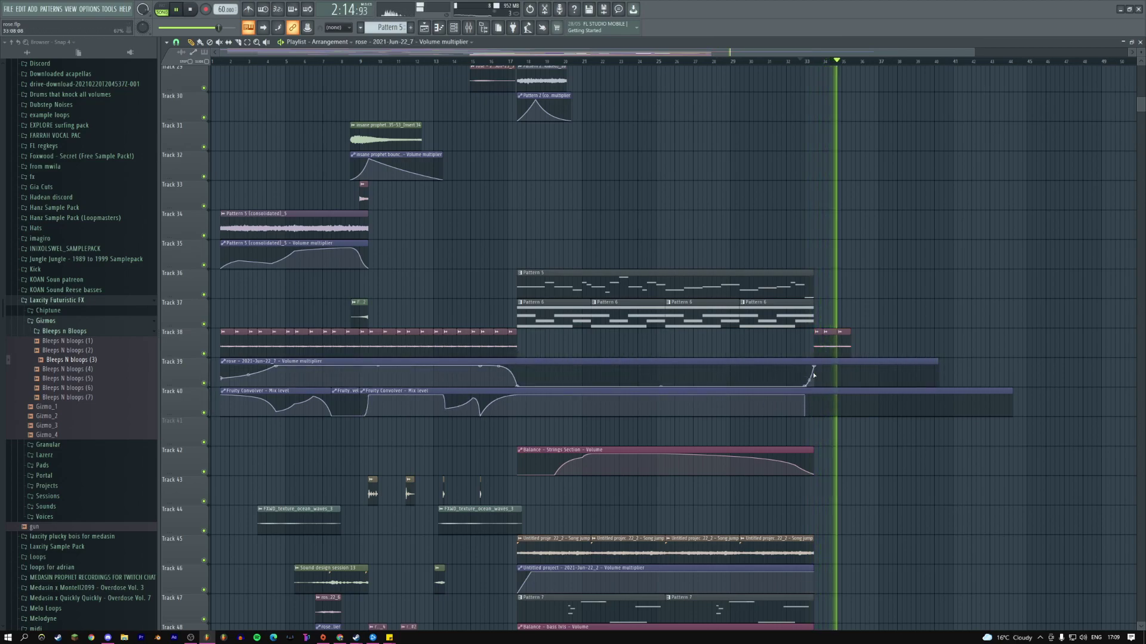
right_click(814, 368)
click(834, 405)
right_click(872, 336)
click(855, 343)
key(space)
key(space)
- Shift the Track 38 clip at bar 33 slightly later and replay from bar 29
drag(838, 340, 618, 314)
click(595, 320)
drag(601, 318, 609, 318)
key(space)
click(515, 61)
key(space)
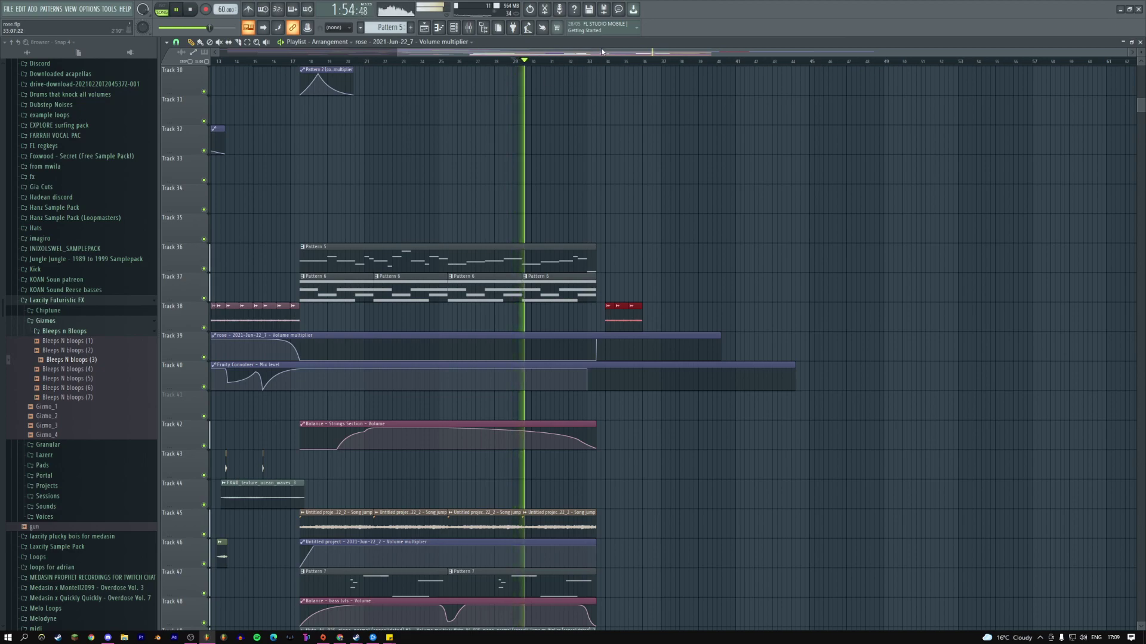
drag(601, 51, 264, 62)
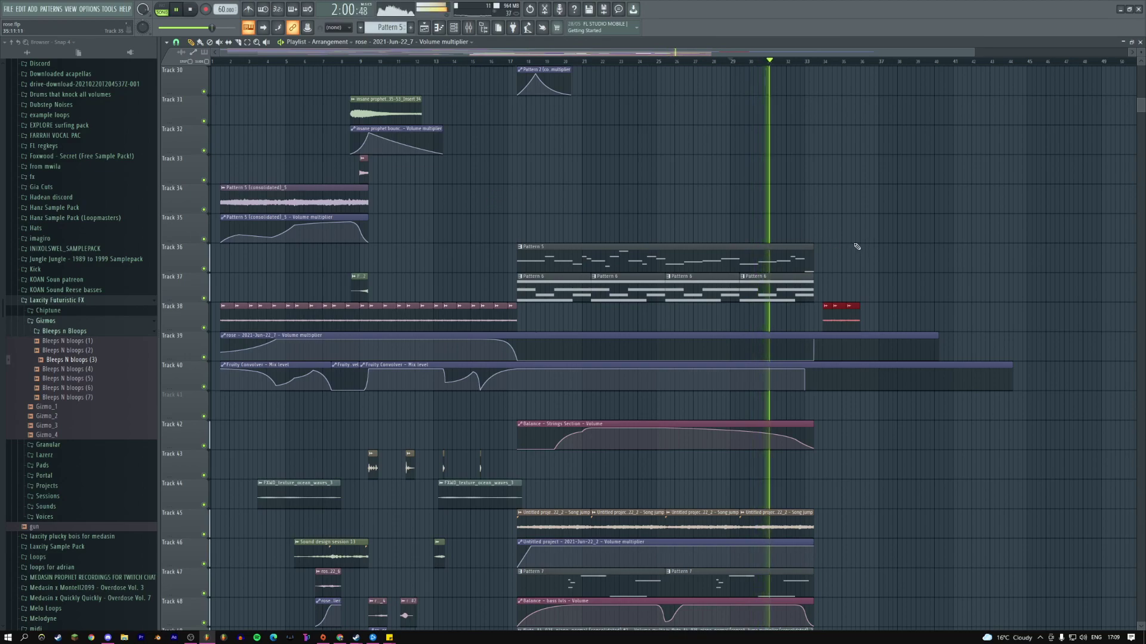
- Check the Track 39 curve point's options and audition again from bar 29
right_click(816, 340)
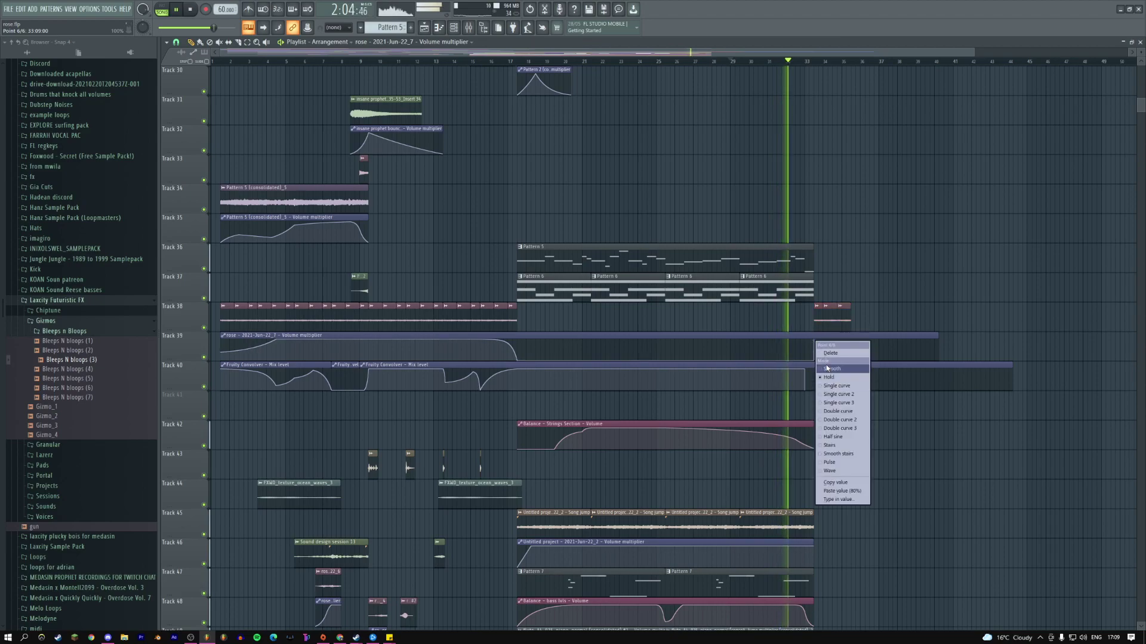
right_click(881, 279)
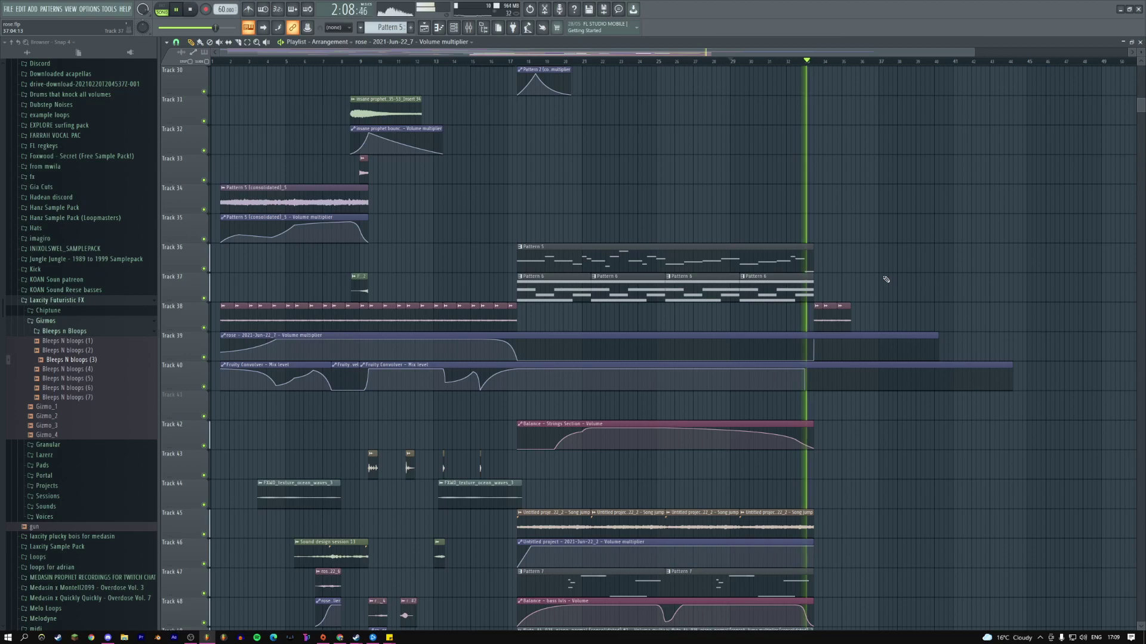
right_click(886, 280)
click(891, 296)
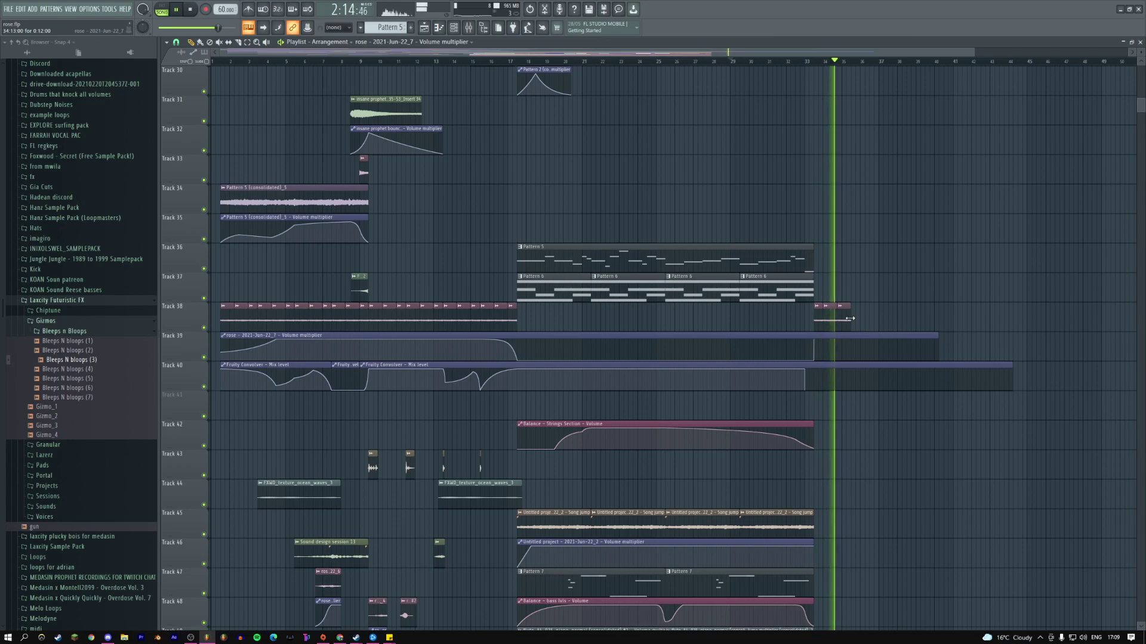
key(space)
key(space)
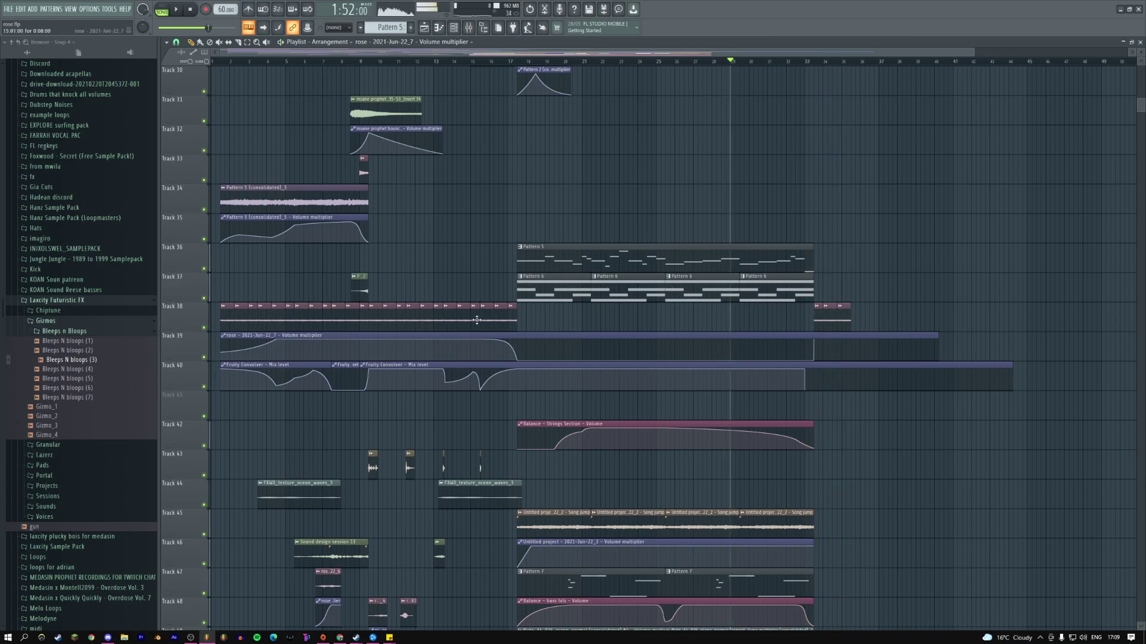
key(space)
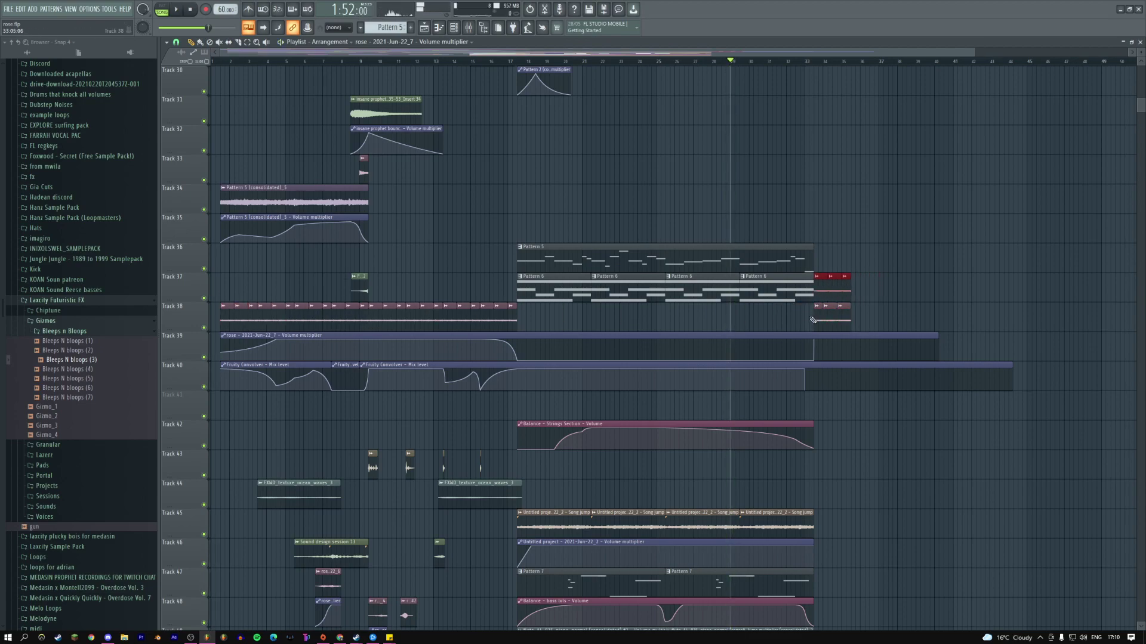
- Move the three short clips after bar 33 onto Track 38 and repeat them twice to the right
drag(824, 292, 883, 291)
key(space)
key(shift+Down)
key(space)
key(space)
key(ctrl+b)
key(ctrl+b)
key(space)
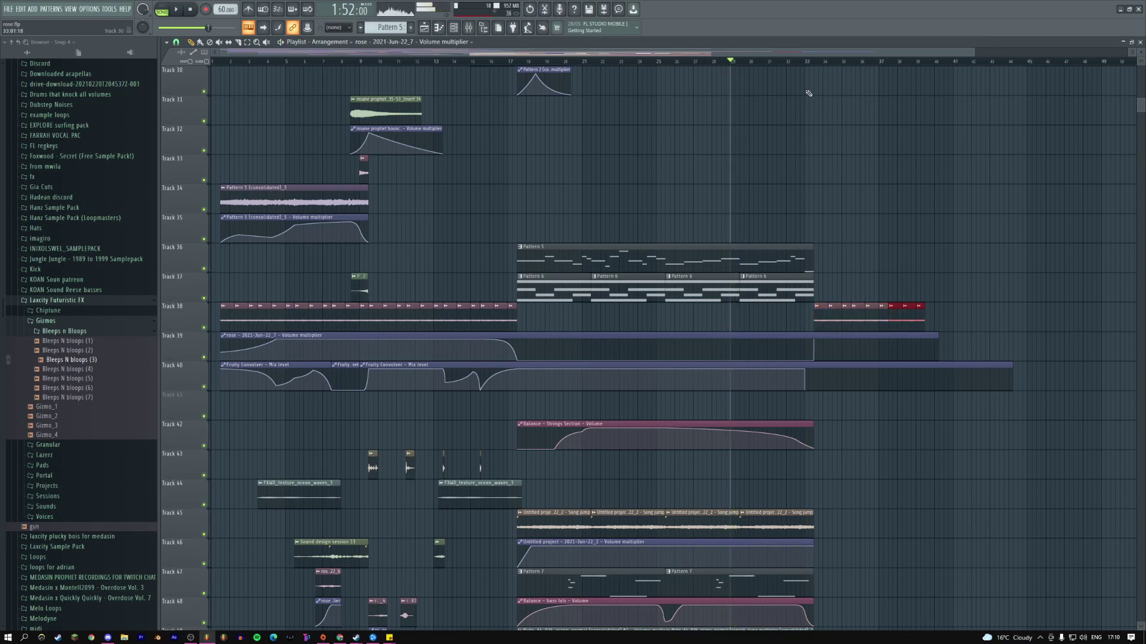
key(space)
- Create Pattern 12 and paint a lengthened Pattern 12 clip on Track 35 at bar 33
scroll(887, 255, up, 10)
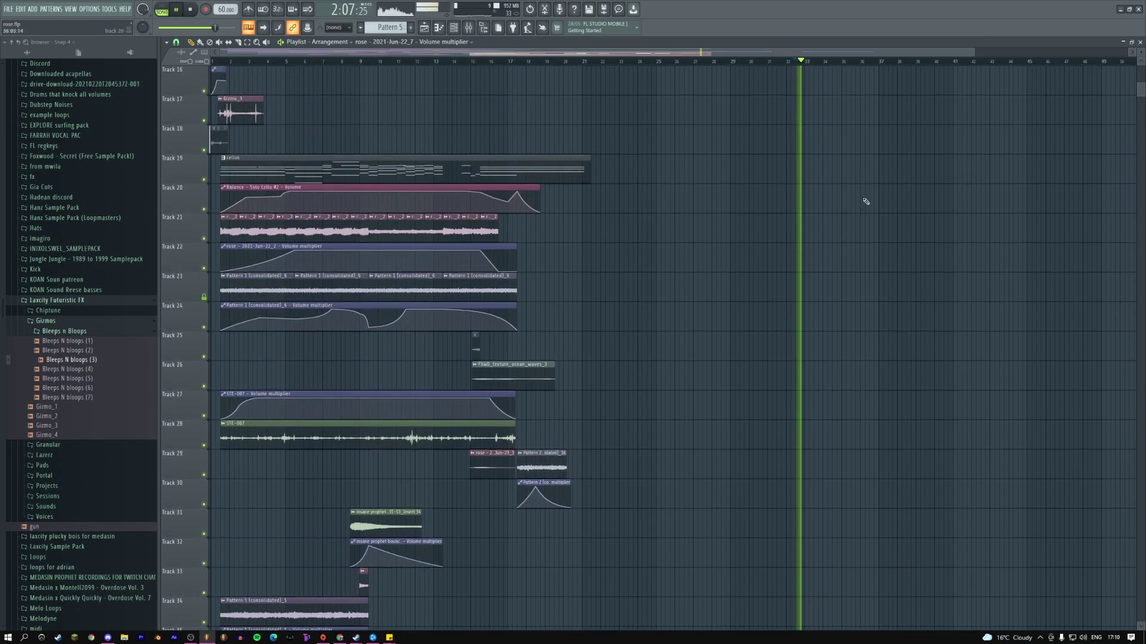
scroll(836, 197, up, 2)
scroll(835, 198, down, 6)
drag(878, 184, 750, 139)
key(F4)
key(Return)
click(692, 332)
drag(705, 332, 806, 336)
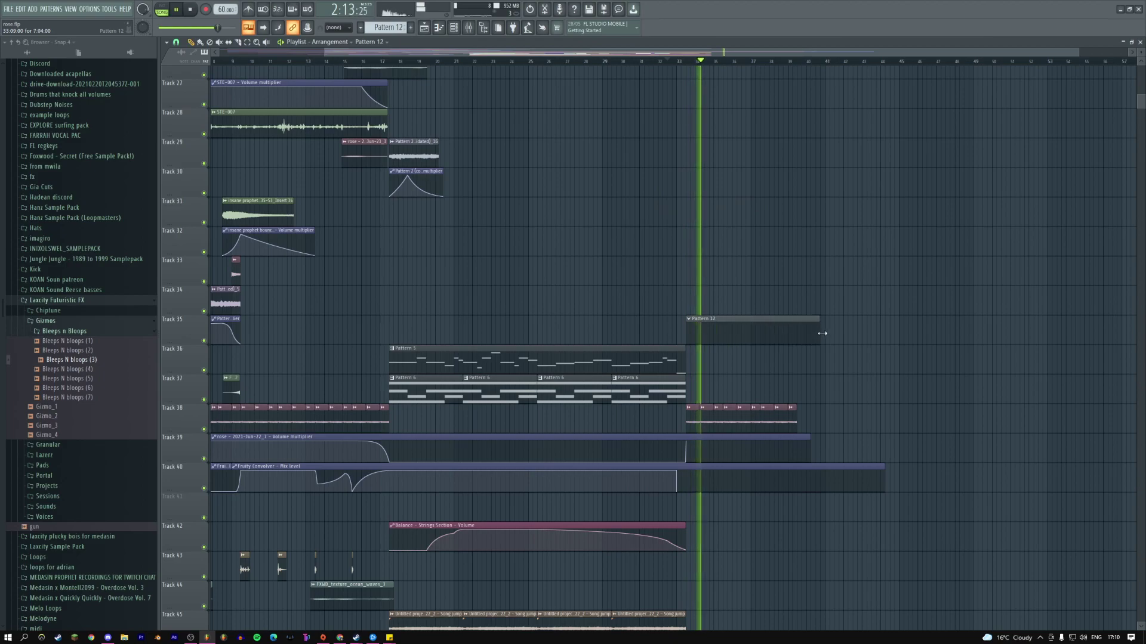
scroll(408, 234, up, 19)
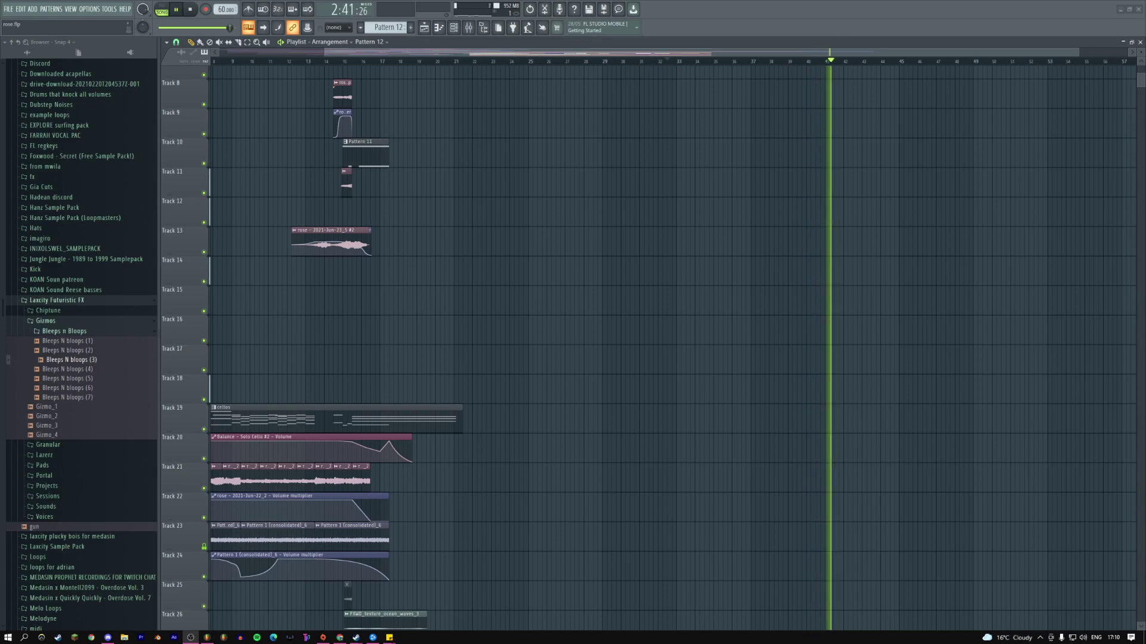
- Bring the song start back into view and shrink track heights so all ~80 tracks fit
drag(313, 327, 544, 330)
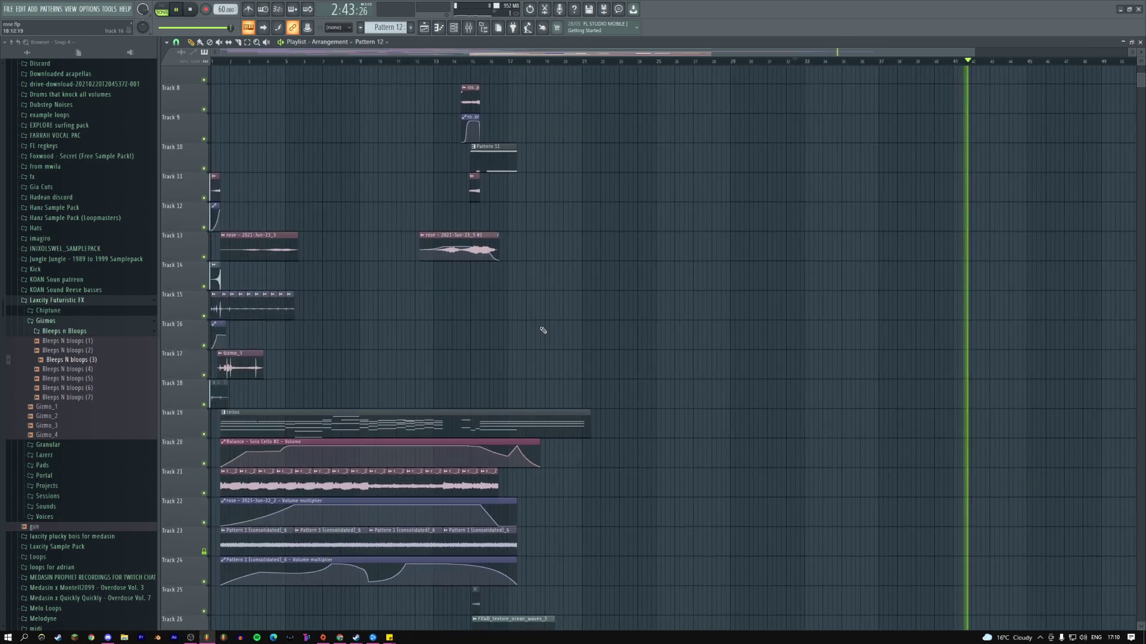
ctrl+right_click(545, 330)
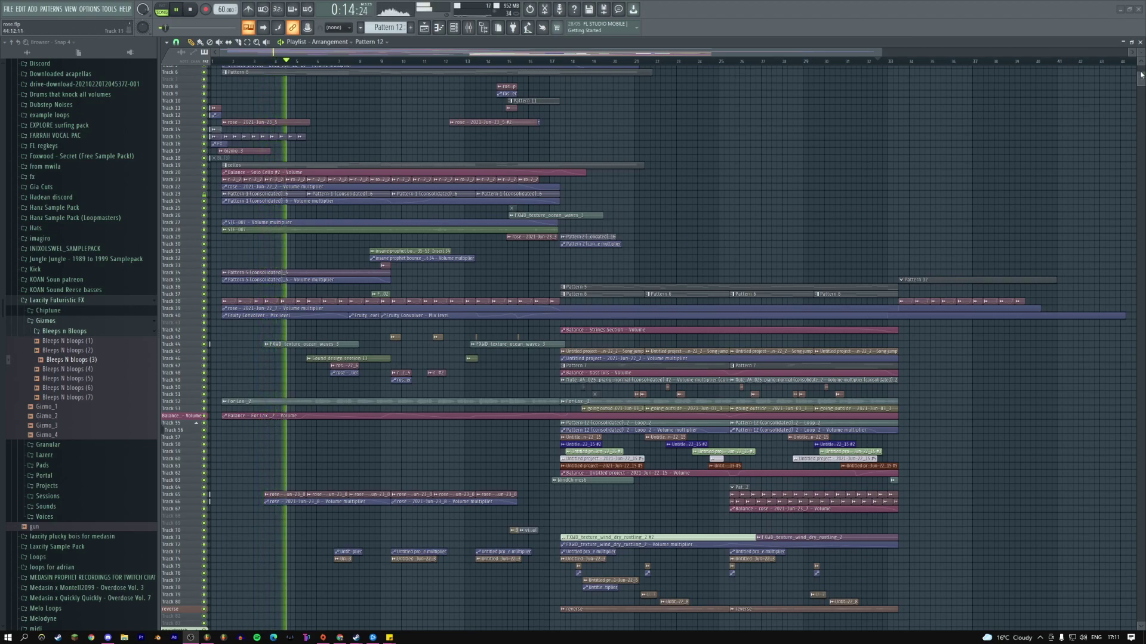
scroll(1096, 90, up, 4)
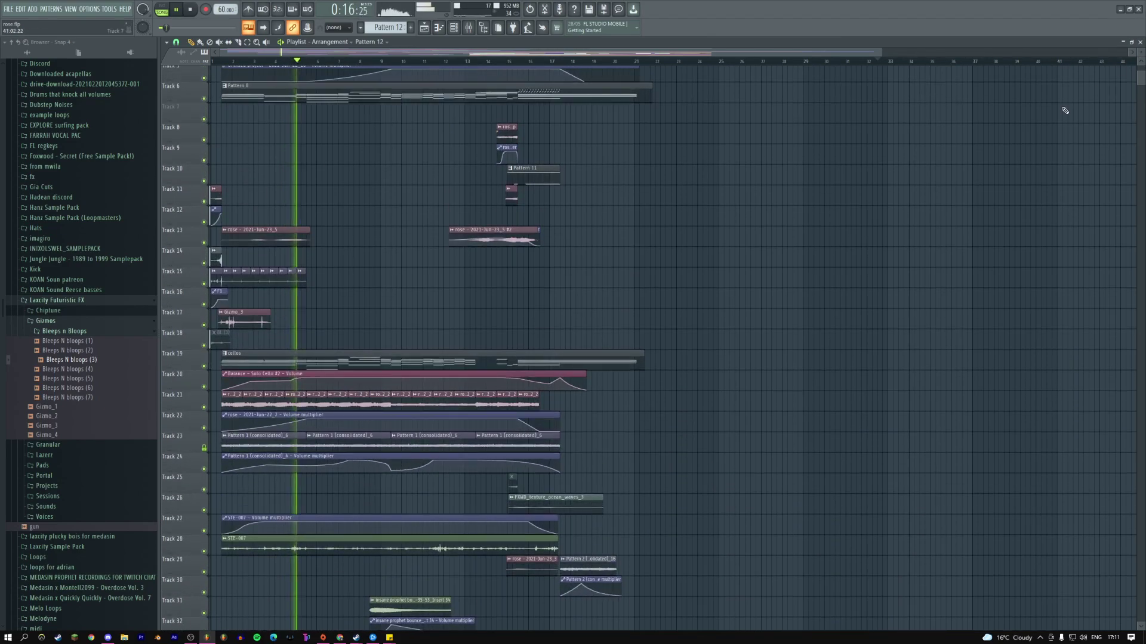
scroll(719, 168, down, 4)
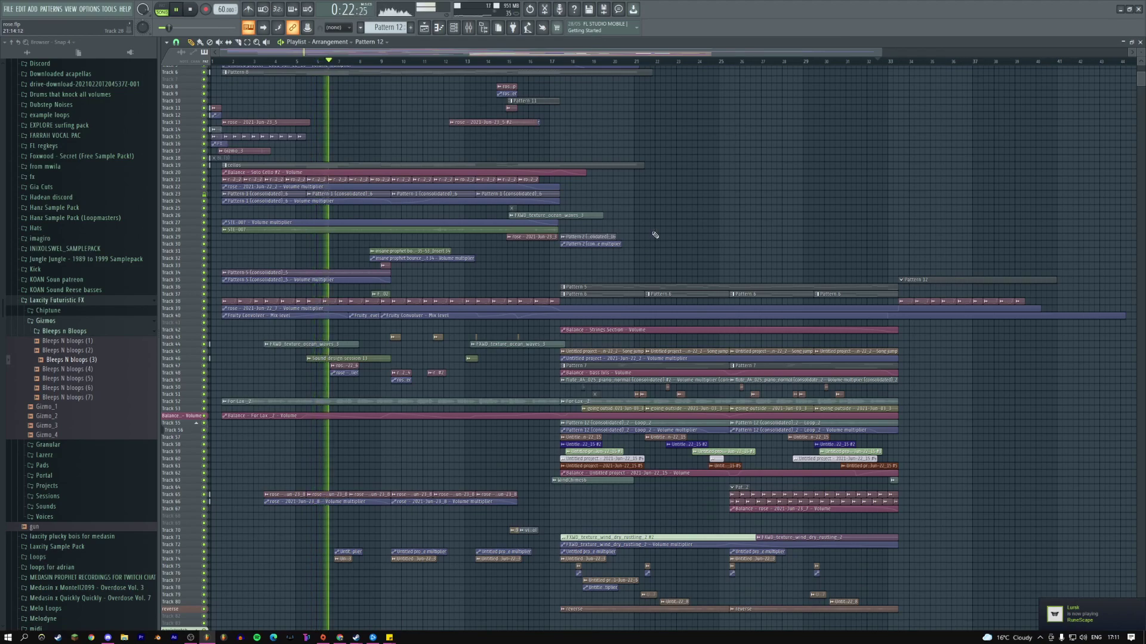
- Select all clips, drag the whole arrangement about four bars later, deselect and play it
key(ctrl+a)
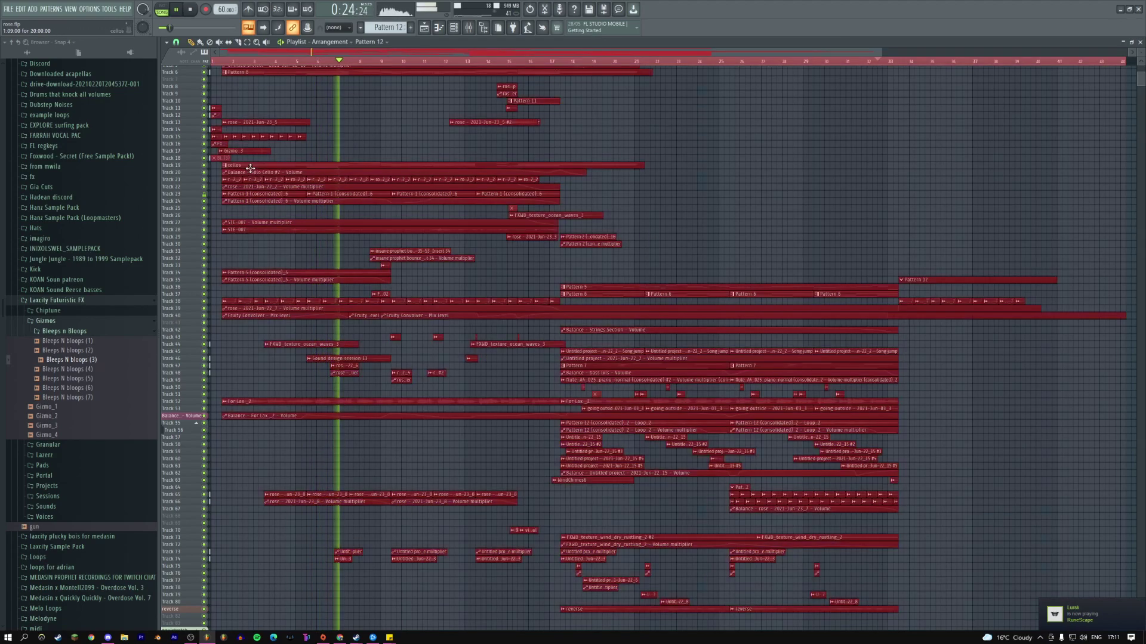
drag(251, 166, 327, 119)
key(ctrl+d)
key(space)
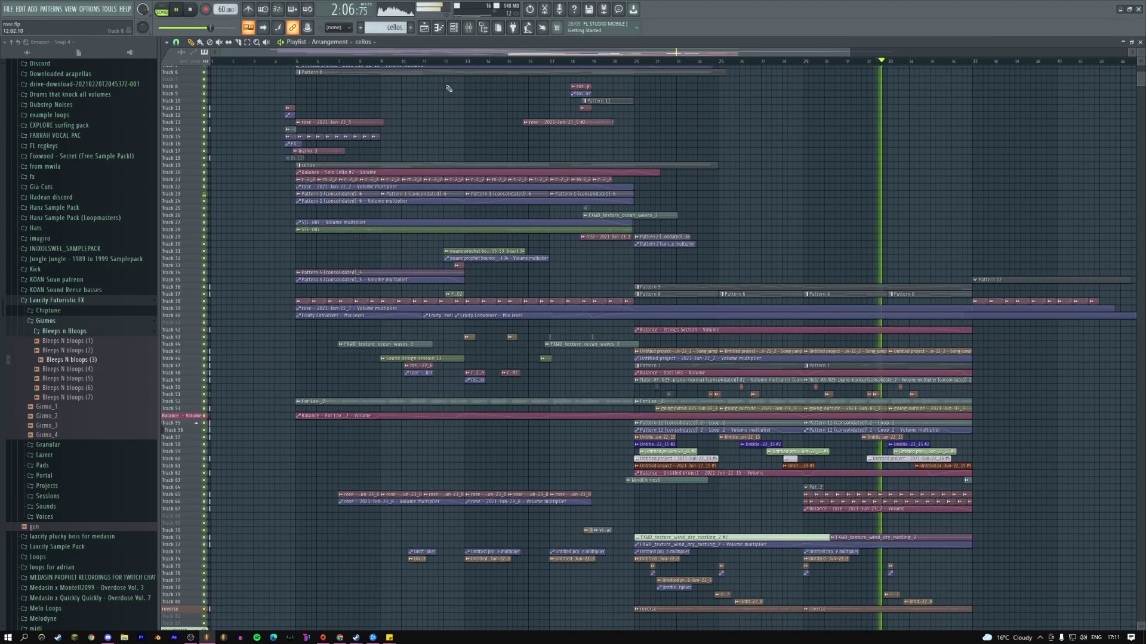
key(space)
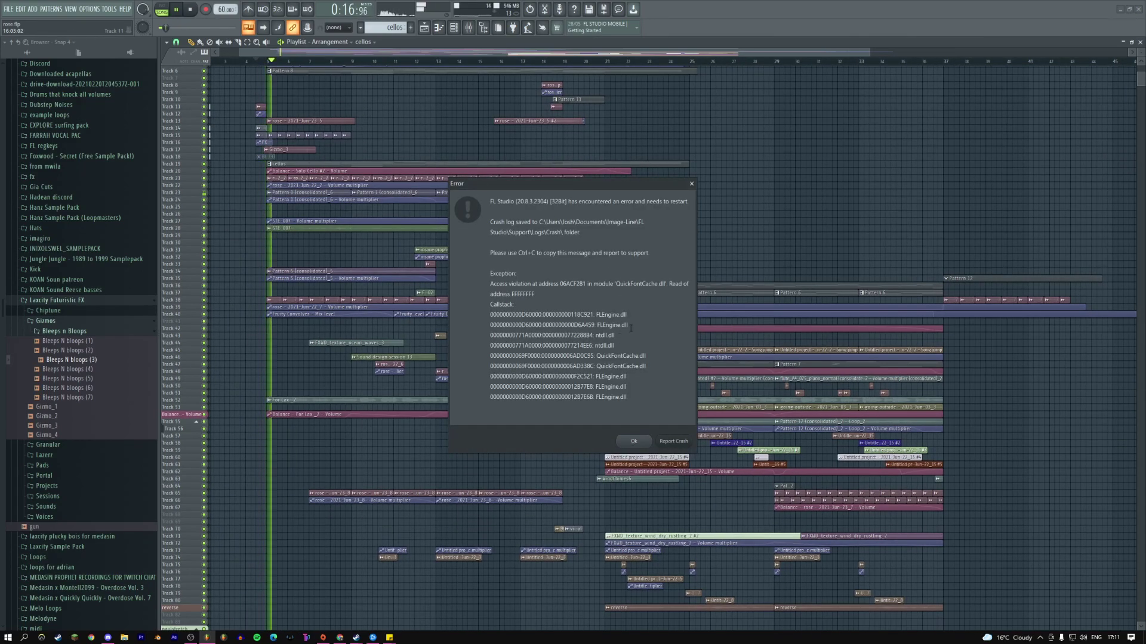
- Close the crash error, restart FL Studio from the taskbar and reload the orchestral project from recent files
click(635, 441)
key(space)
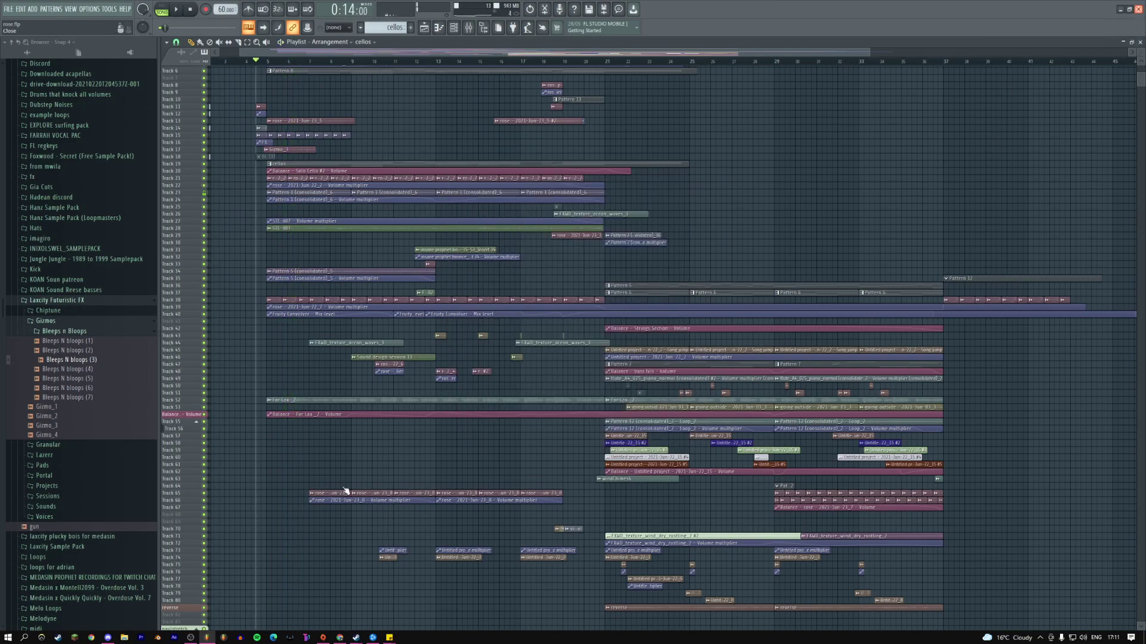
key(alt+Tab)
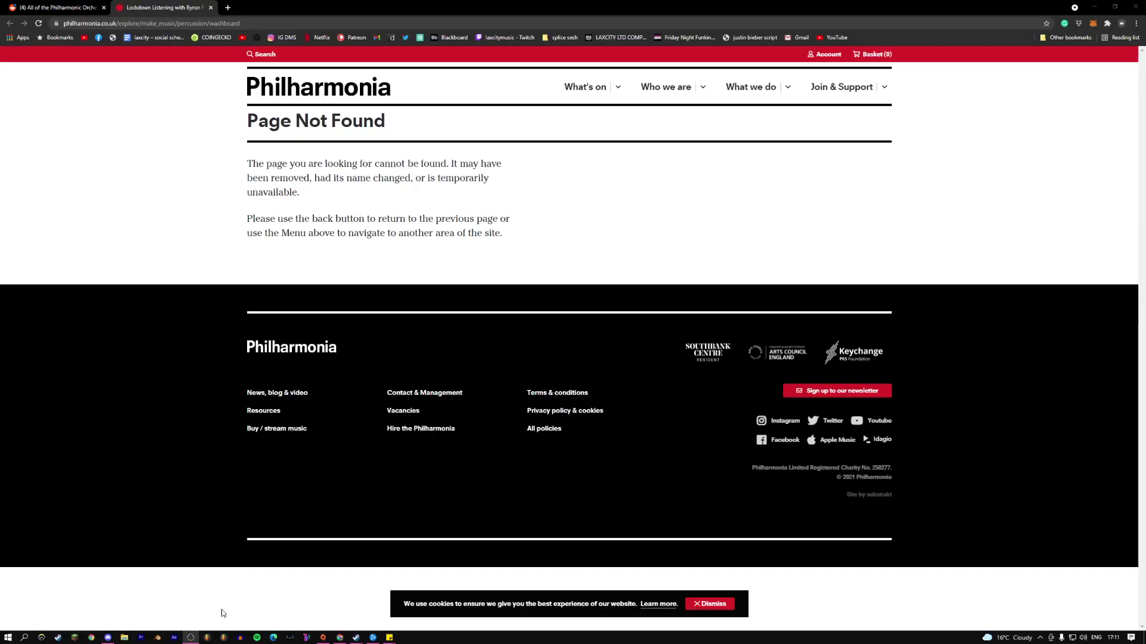
click(206, 637)
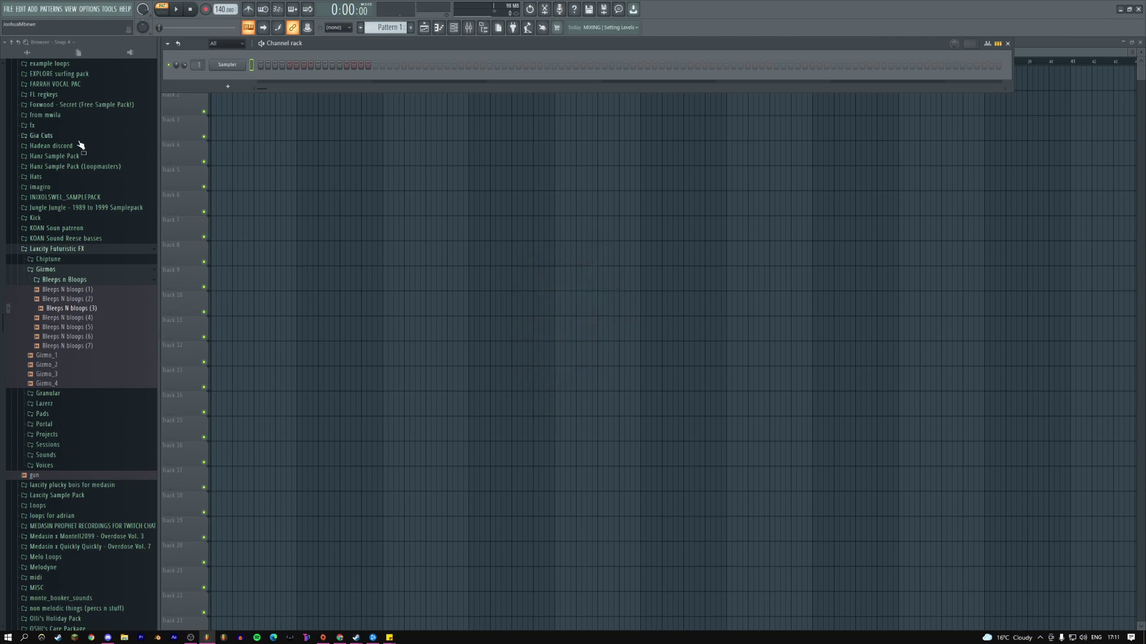
click(9, 9)
click(28, 103)
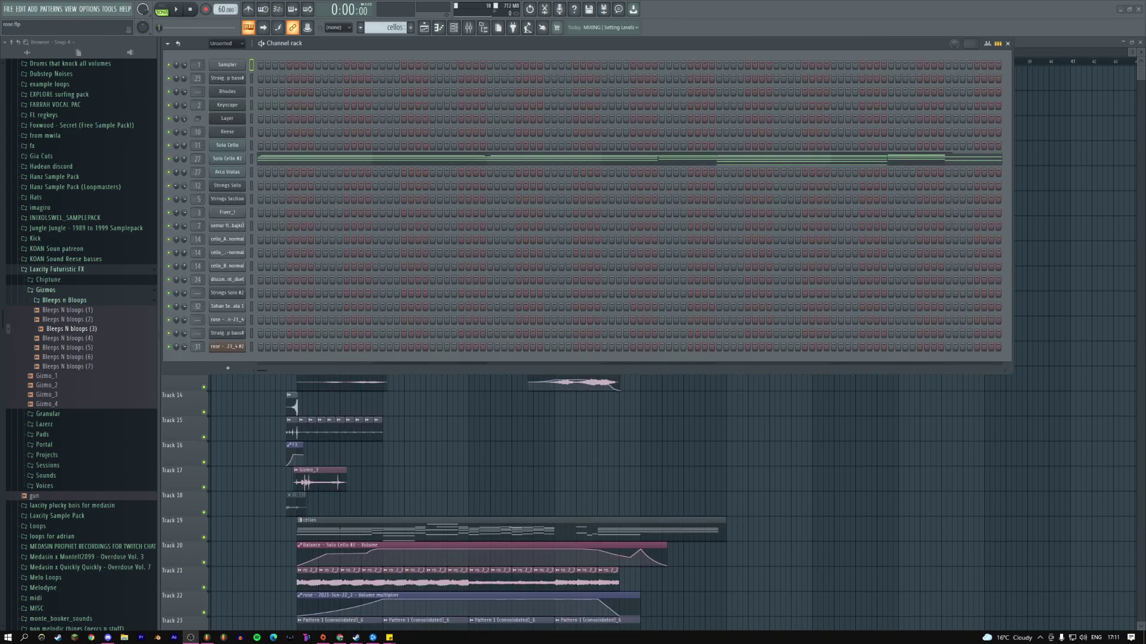
- Close the channel rack and audition the arrangement from around bar 4.5
key(F6)
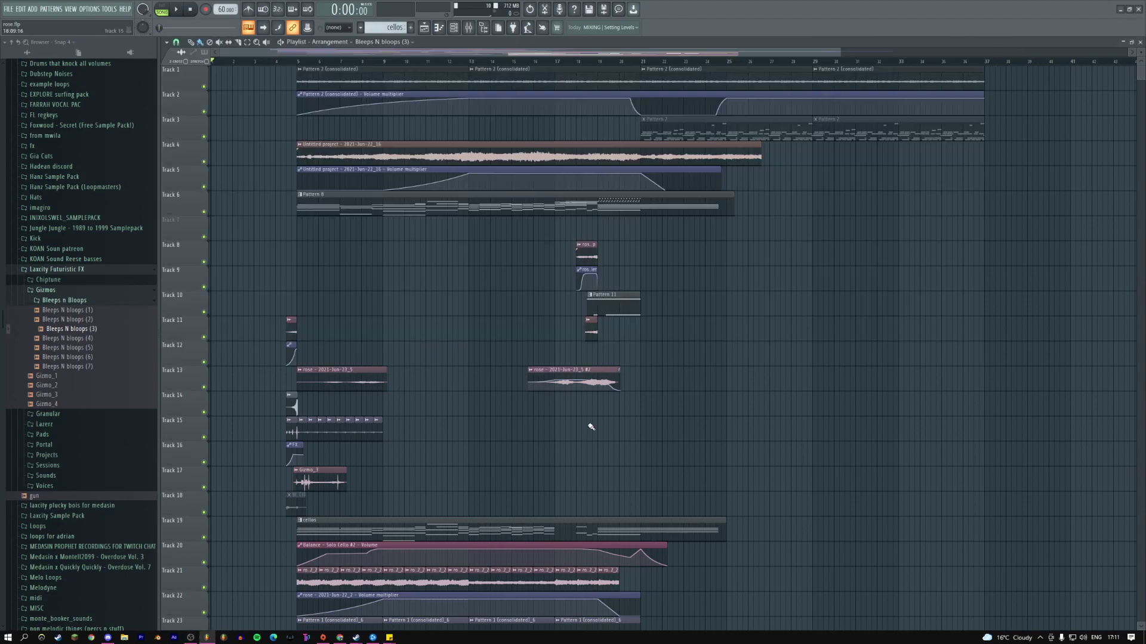
key(space)
click(286, 62)
right_click(414, 248)
click(428, 263)
key(space)
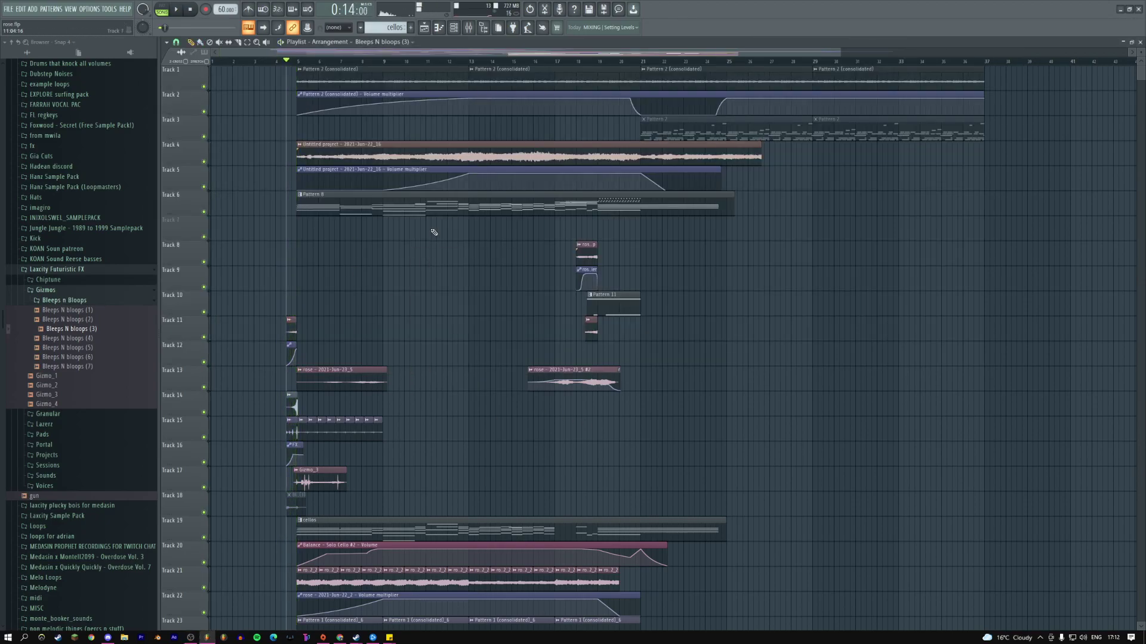
key(space)
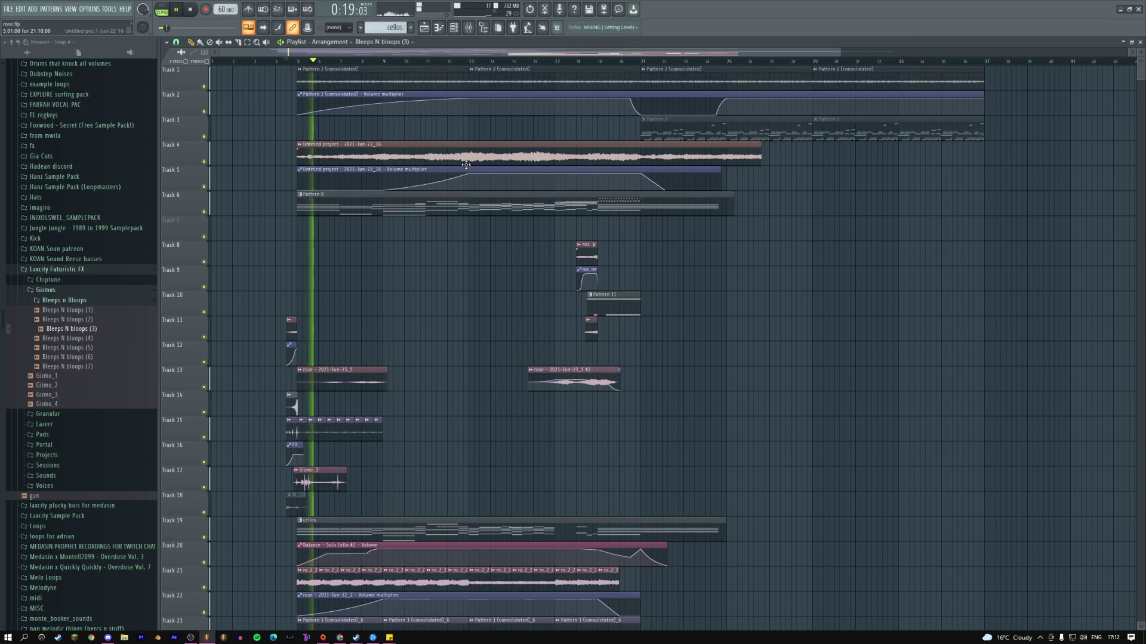
key(space)
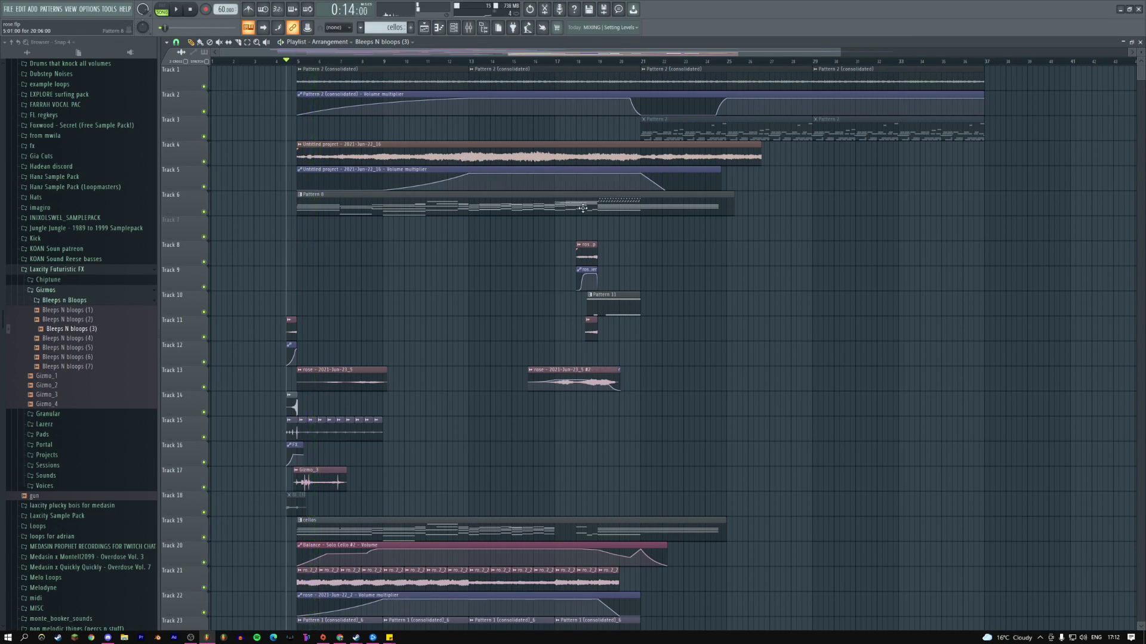
key(space)
- Jump playback to around bars 17–18.5, then stop
click(560, 63)
click(579, 61)
click(588, 61)
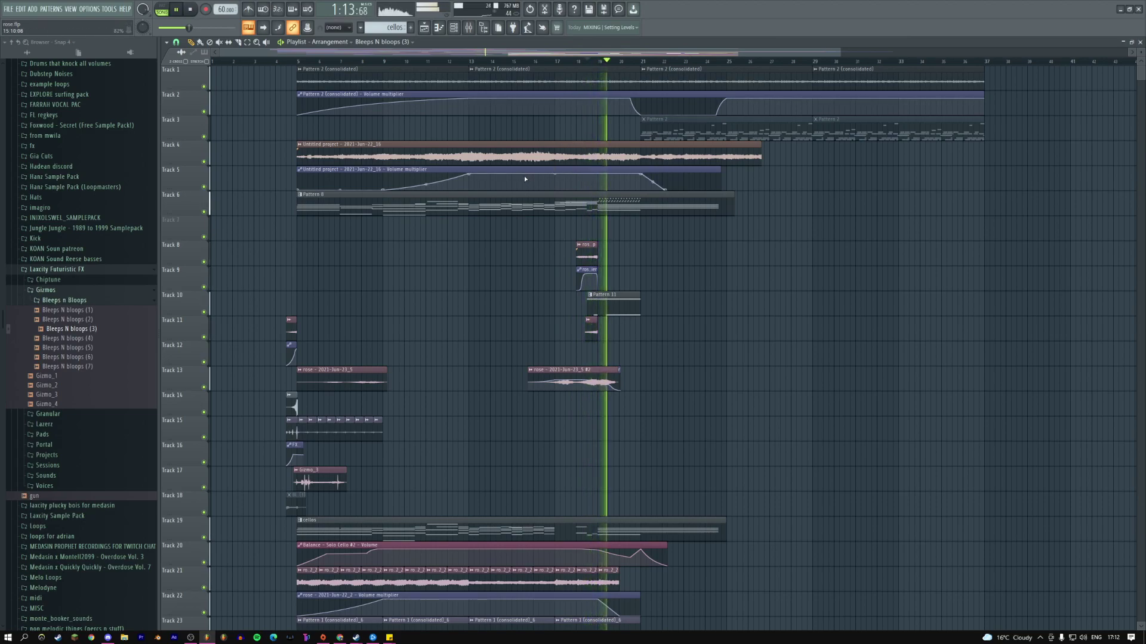
key(space)
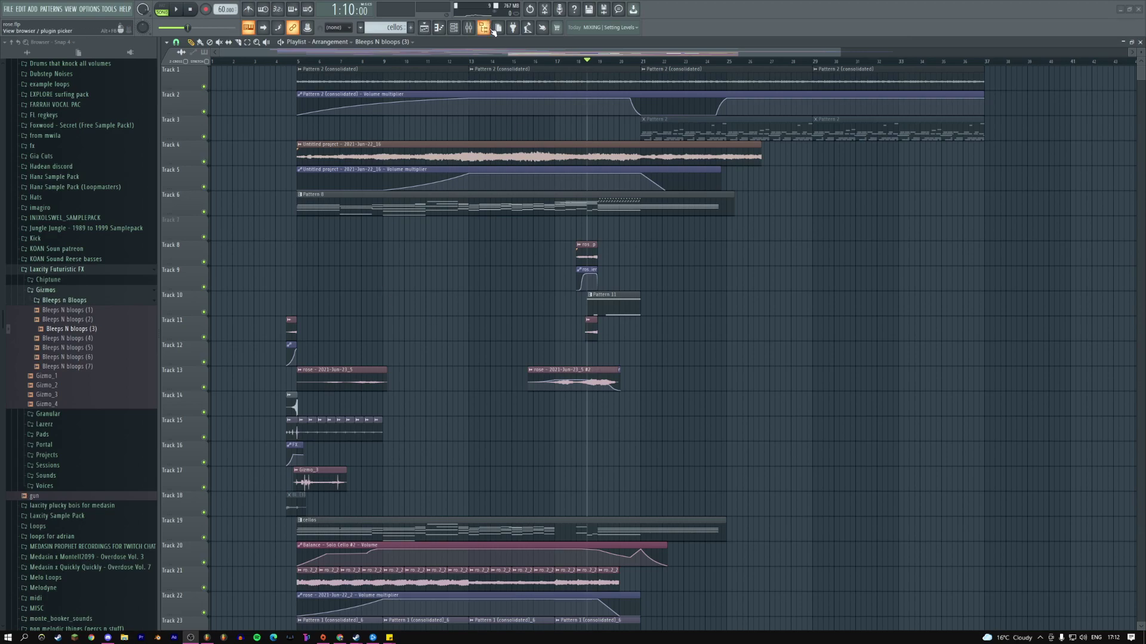
- Add three Fruity Limiter effects to mixer Insert 34
click(477, 32)
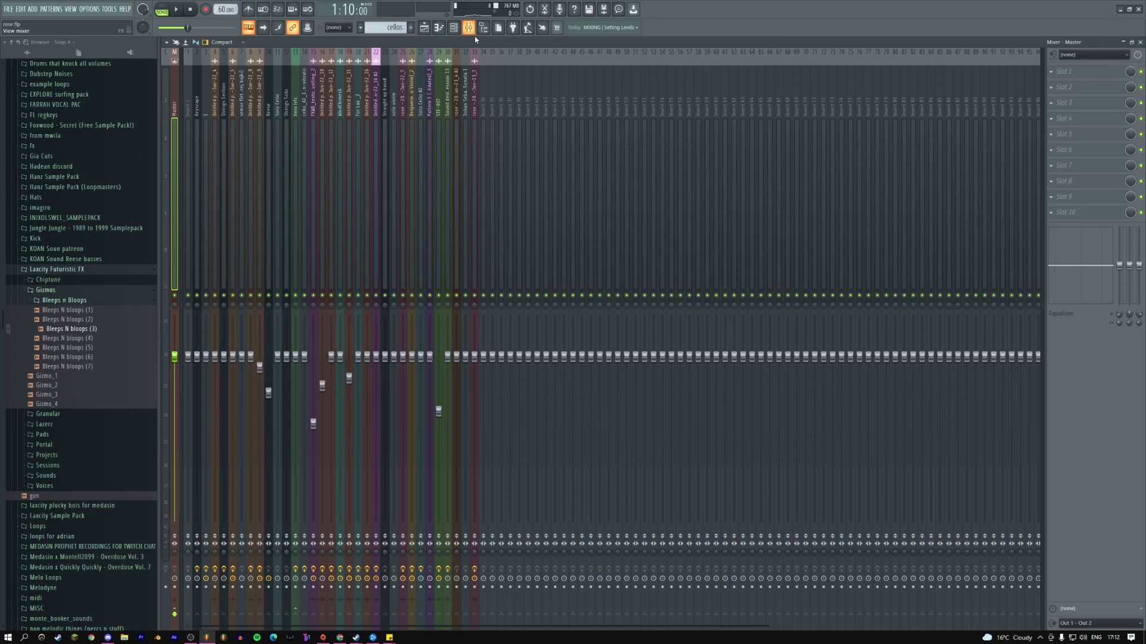
click(486, 101)
click(1061, 119)
click(913, 532)
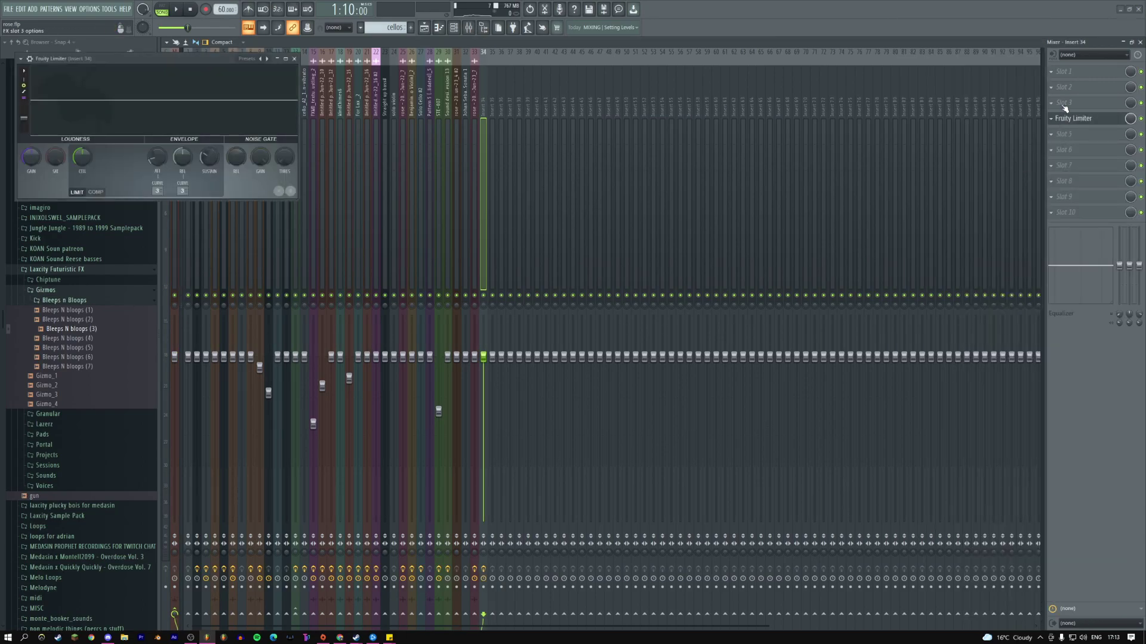
click(1061, 87)
click(915, 533)
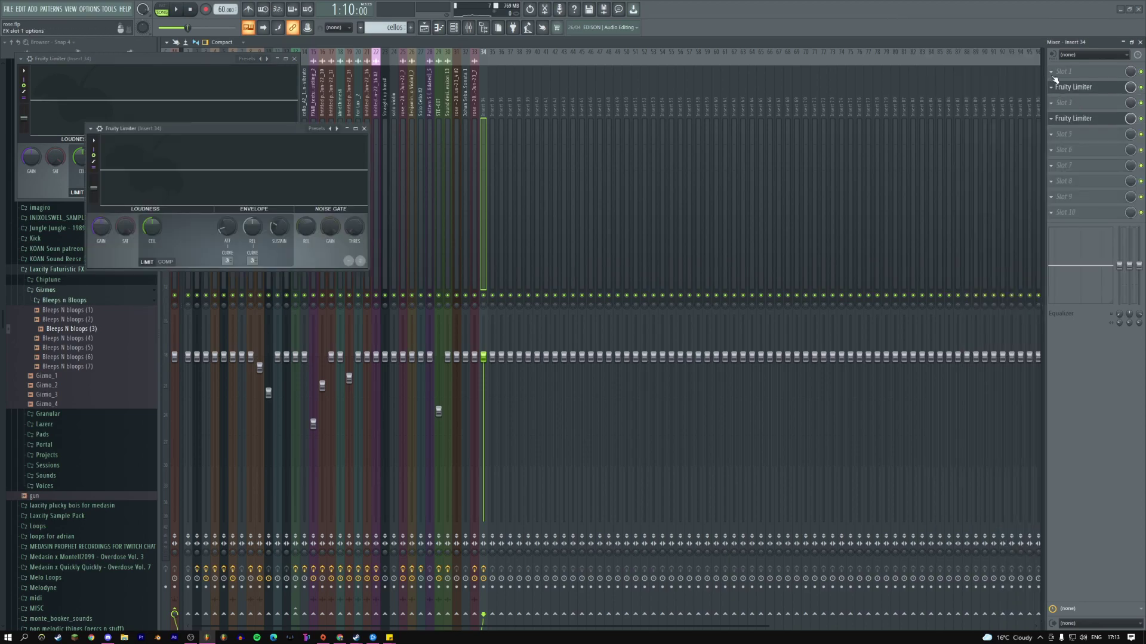
click(1061, 71)
click(919, 533)
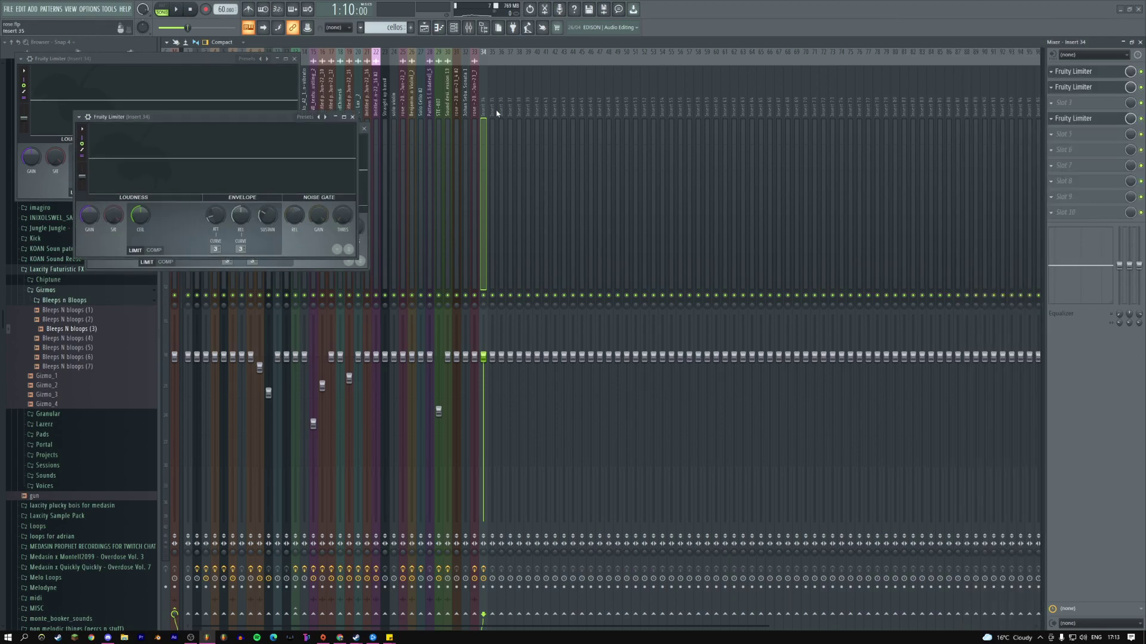
- Load Patcher on Insert 35, then remove it again
key(Right)
click(1100, 115)
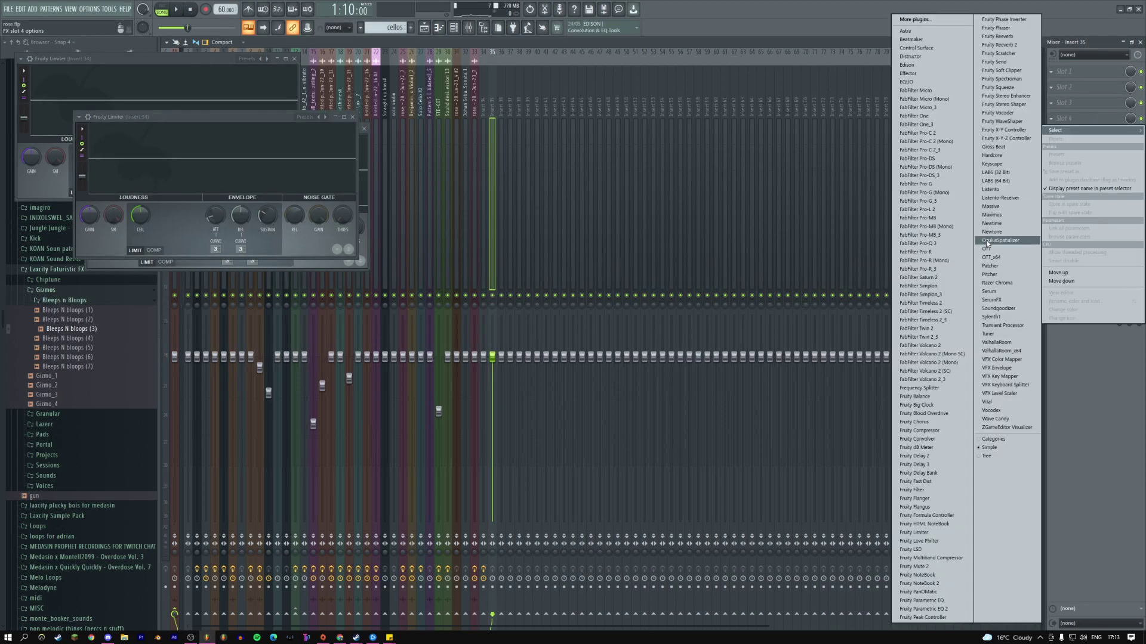
click(1009, 266)
right_click(485, 108)
mouse_move(535, 98)
drag(603, 107, 141, 175)
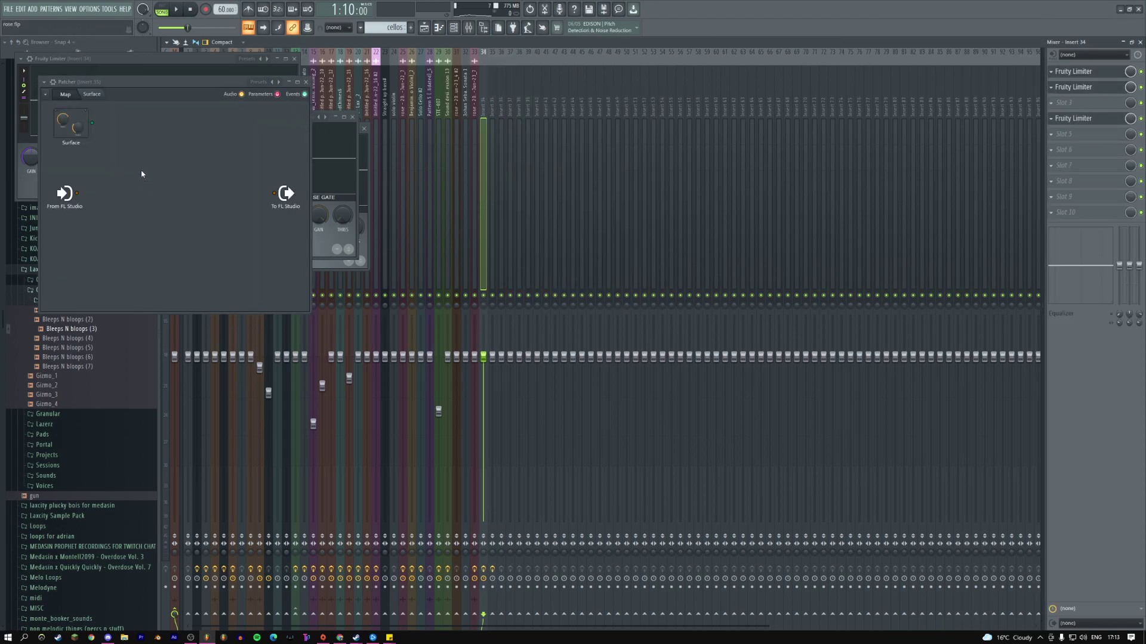
drag(208, 81, 418, 203)
click(1051, 119)
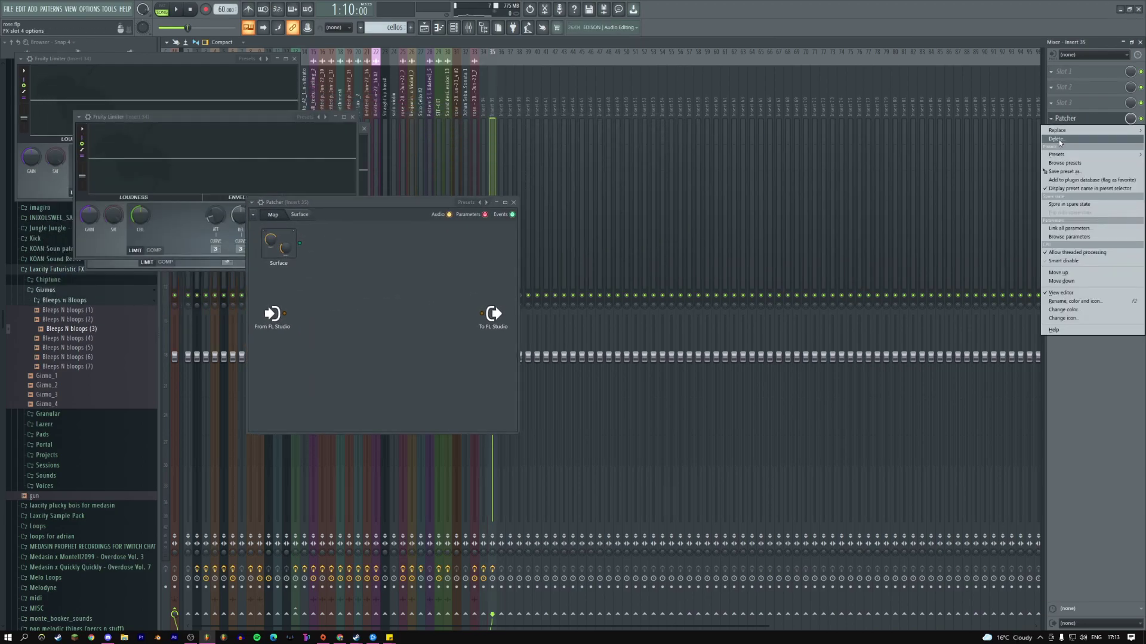
click(1064, 140)
- Reset Insert 34 to clear all its effects and confirm
click(482, 111)
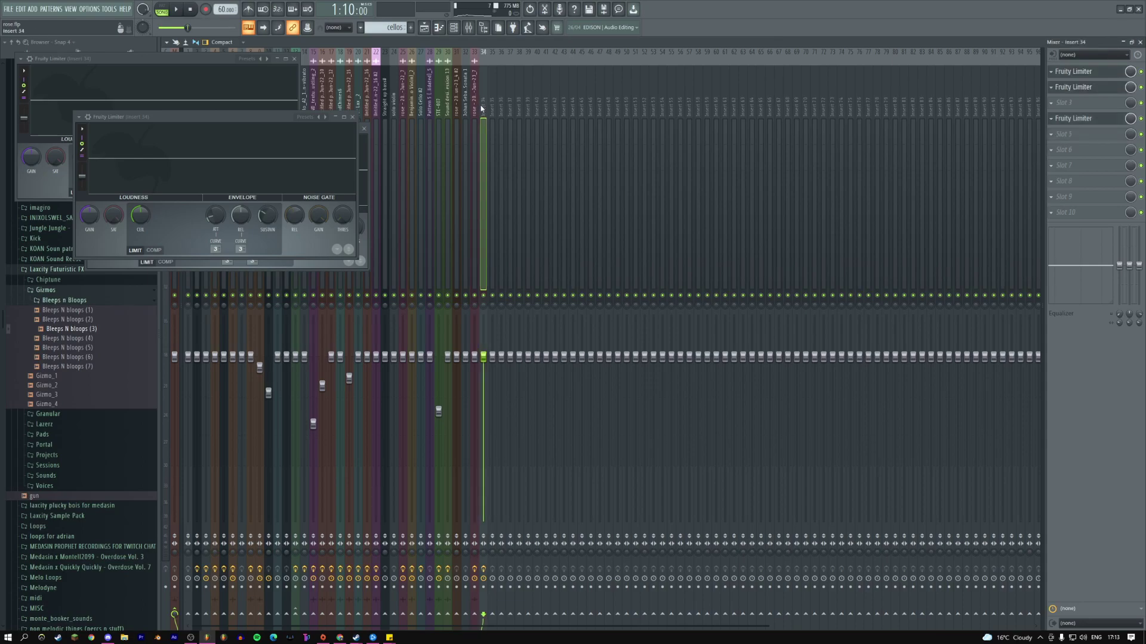
right_click(481, 105)
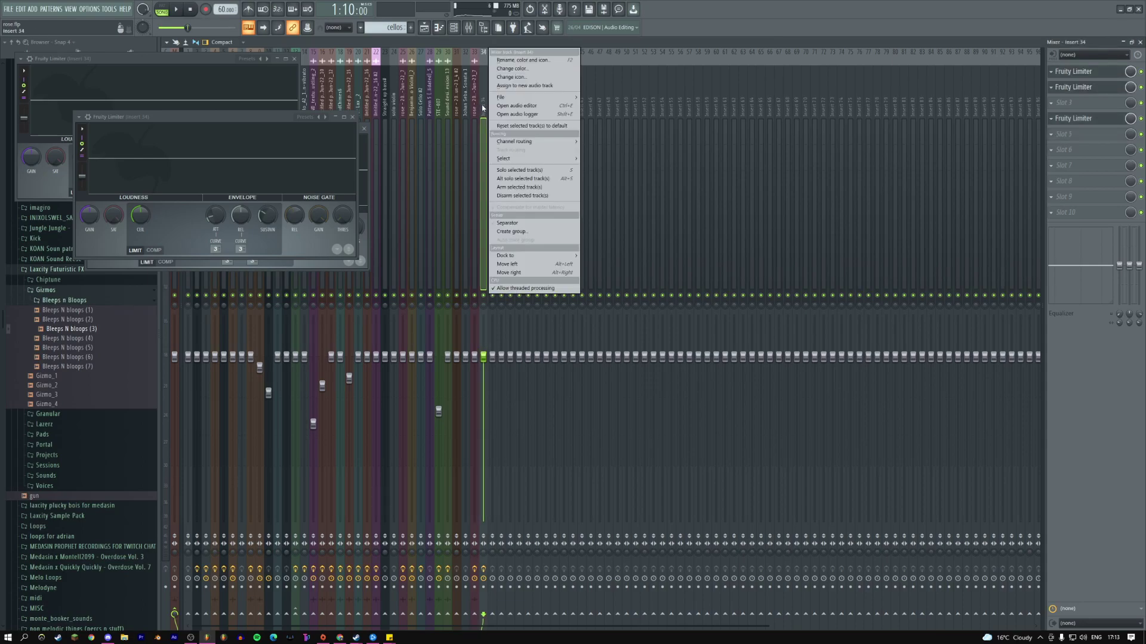
click(524, 129)
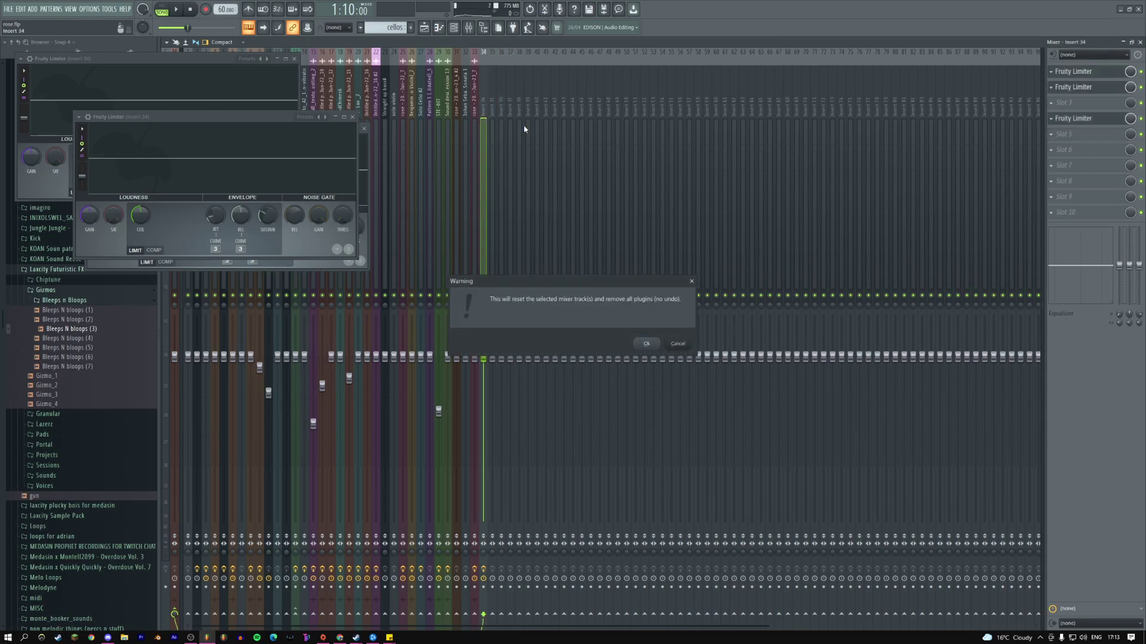
click(645, 345)
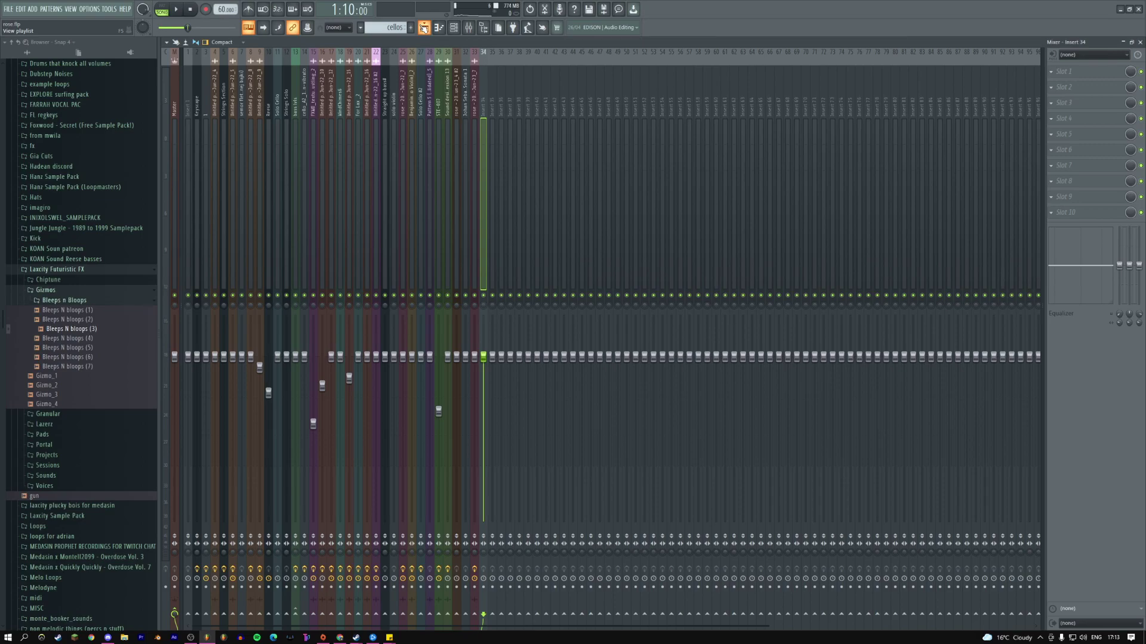
- Back in the playlist, mark then clear a bars 19–21 range and select the Track 13 clips
click(424, 27)
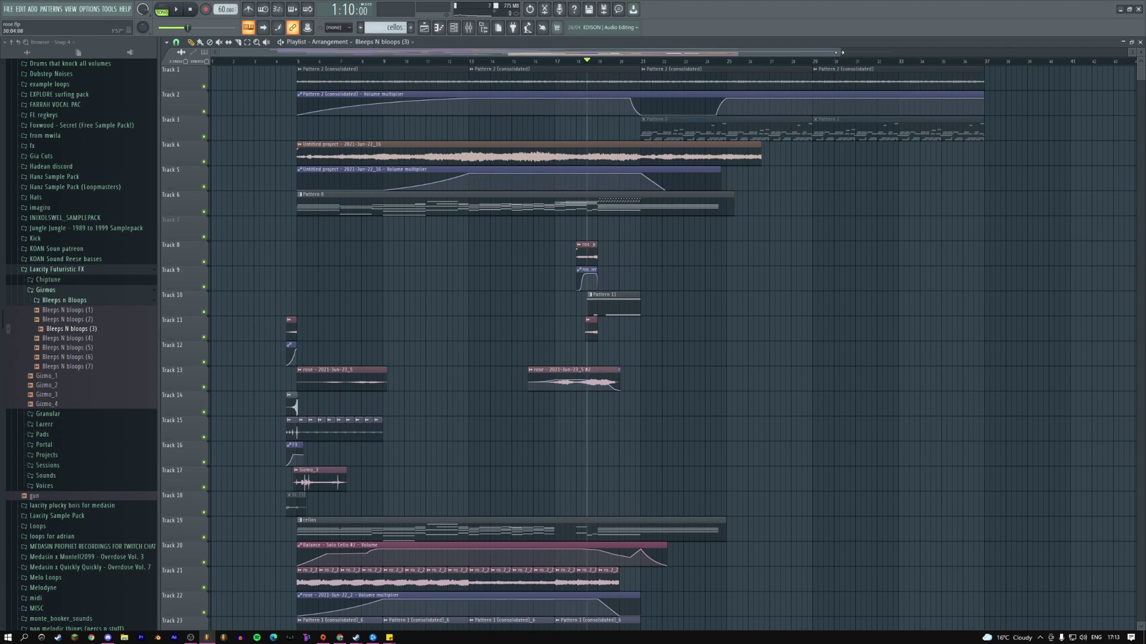
drag(840, 51, 727, 48)
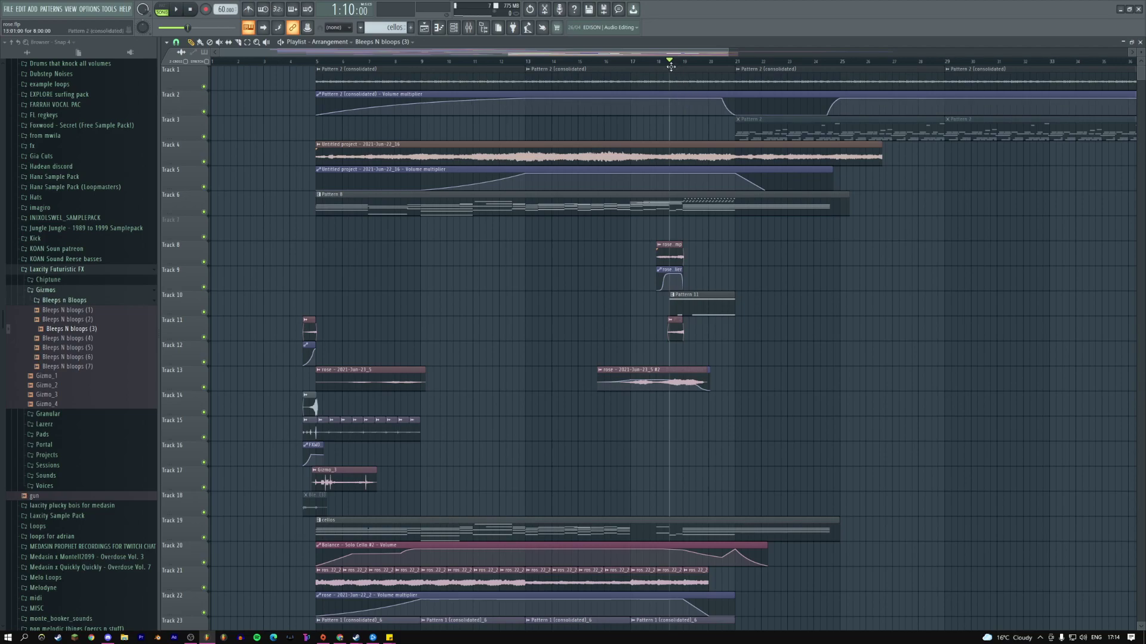
mouse_move(668, 67)
mouse_down()
mouse_move(738, 65)
mouse_move(686, 64)
mouse_up()
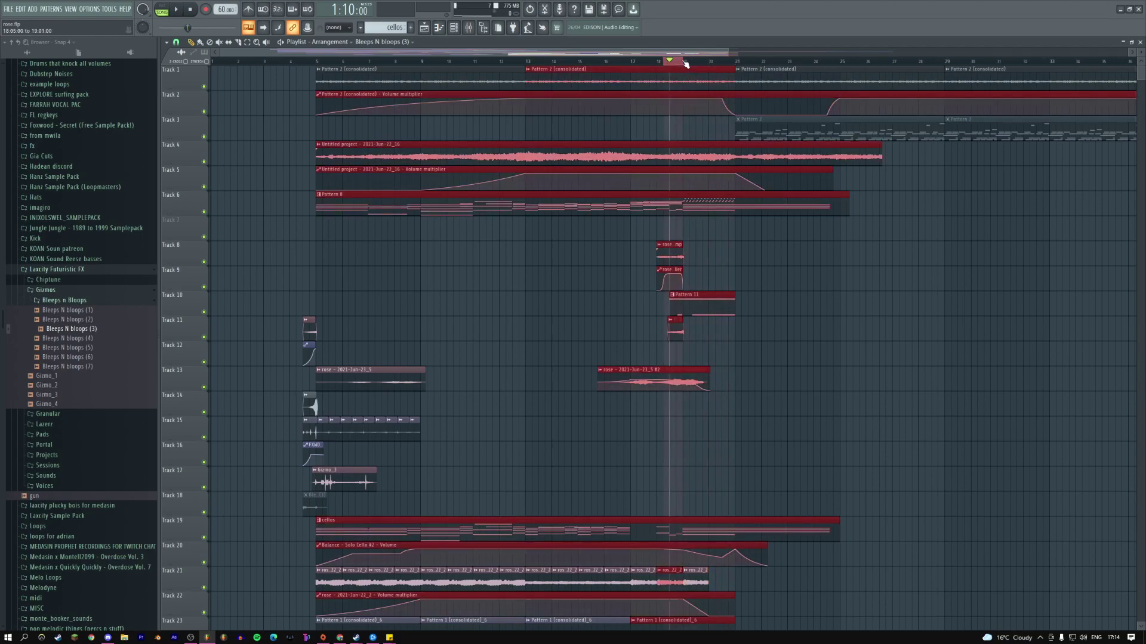
ctrl+click(691, 63)
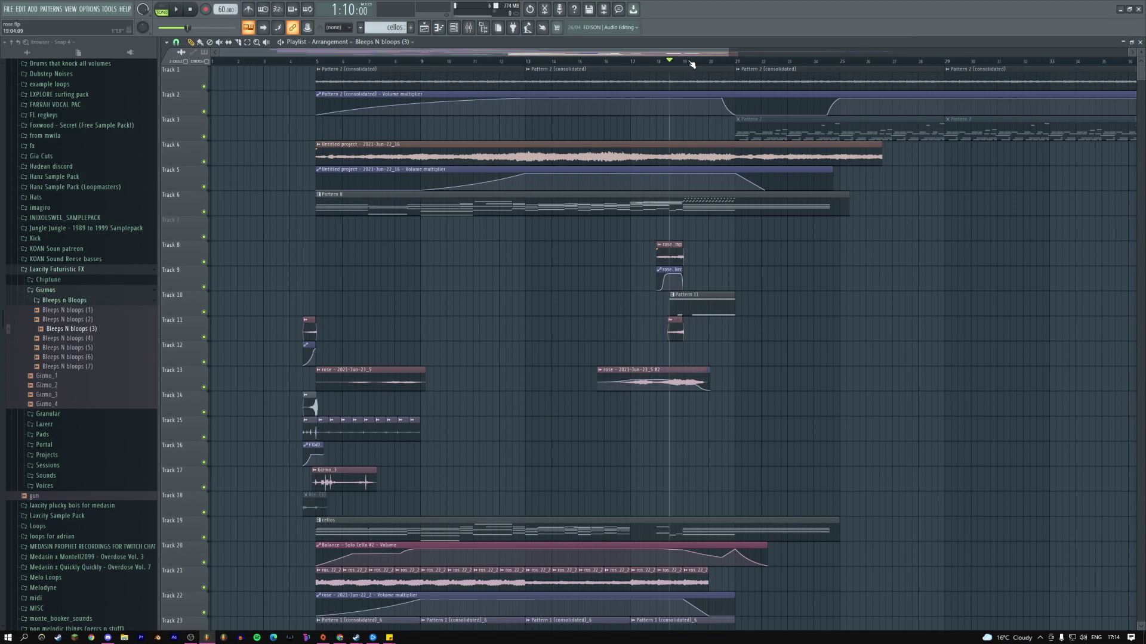
click(669, 370)
click(708, 370)
- Load Edison as an effect on mixer Insert 35
click(469, 27)
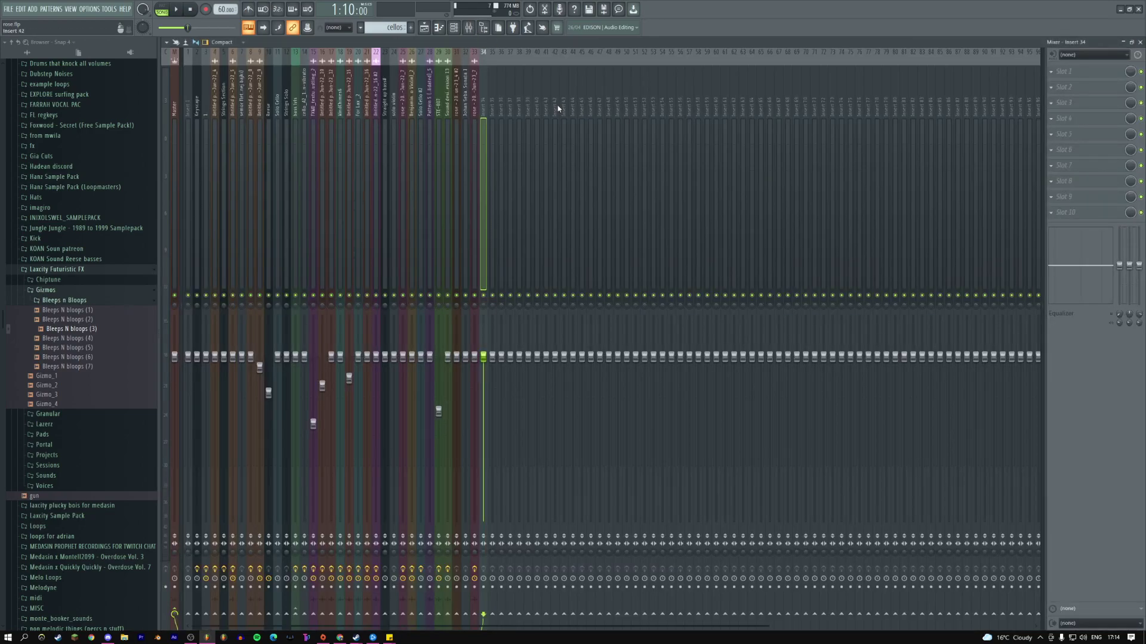
click(493, 110)
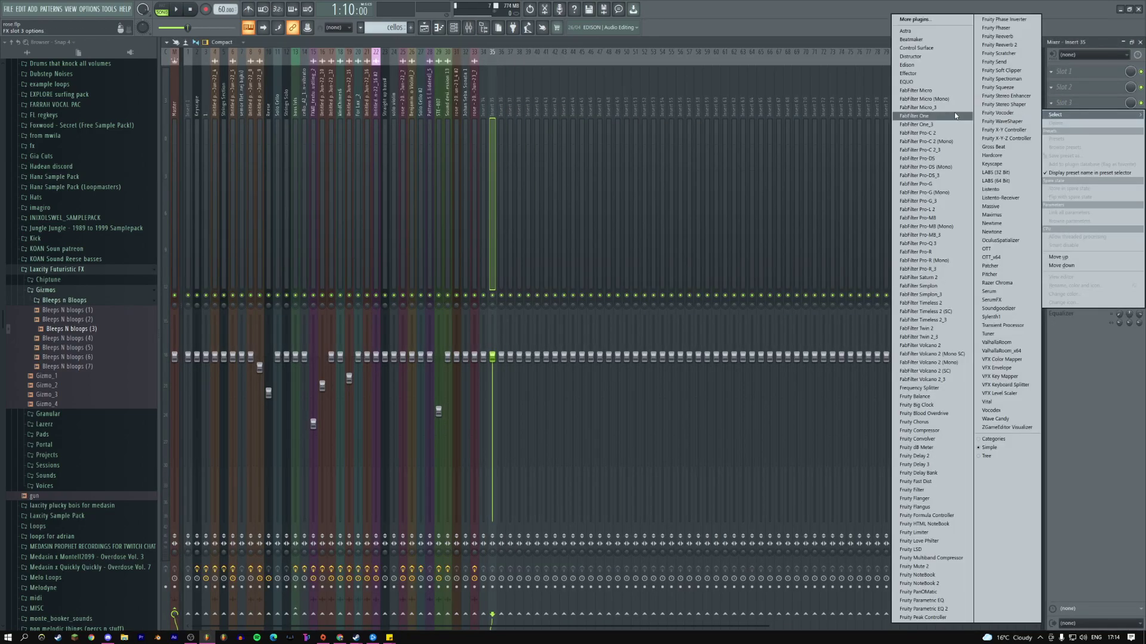
click(913, 65)
drag(332, 82, 817, 124)
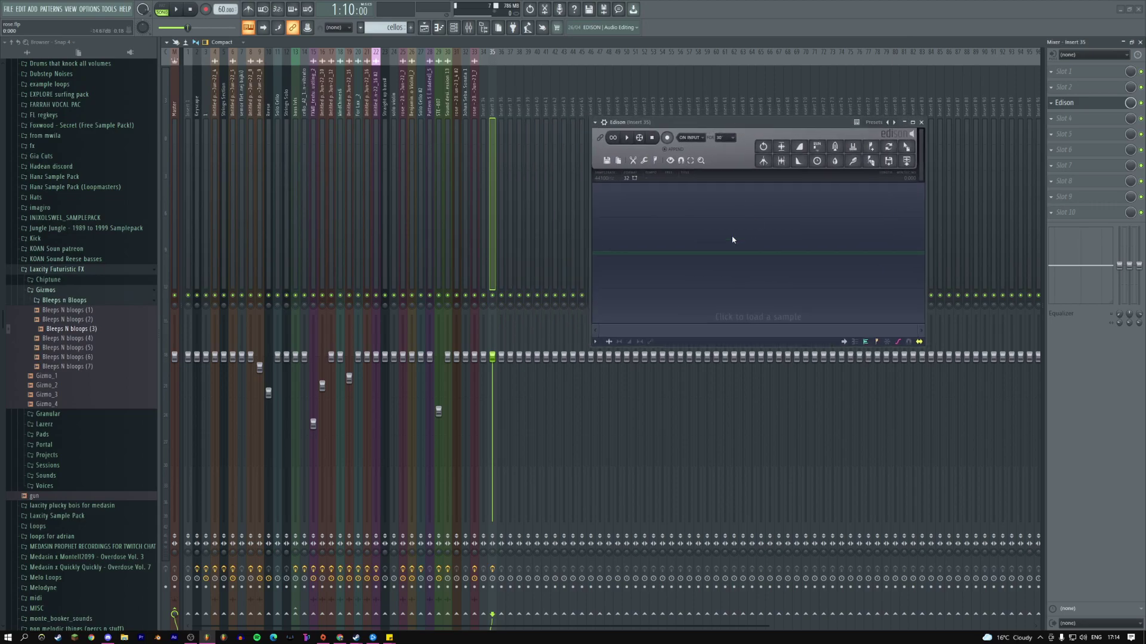
click(457, 28)
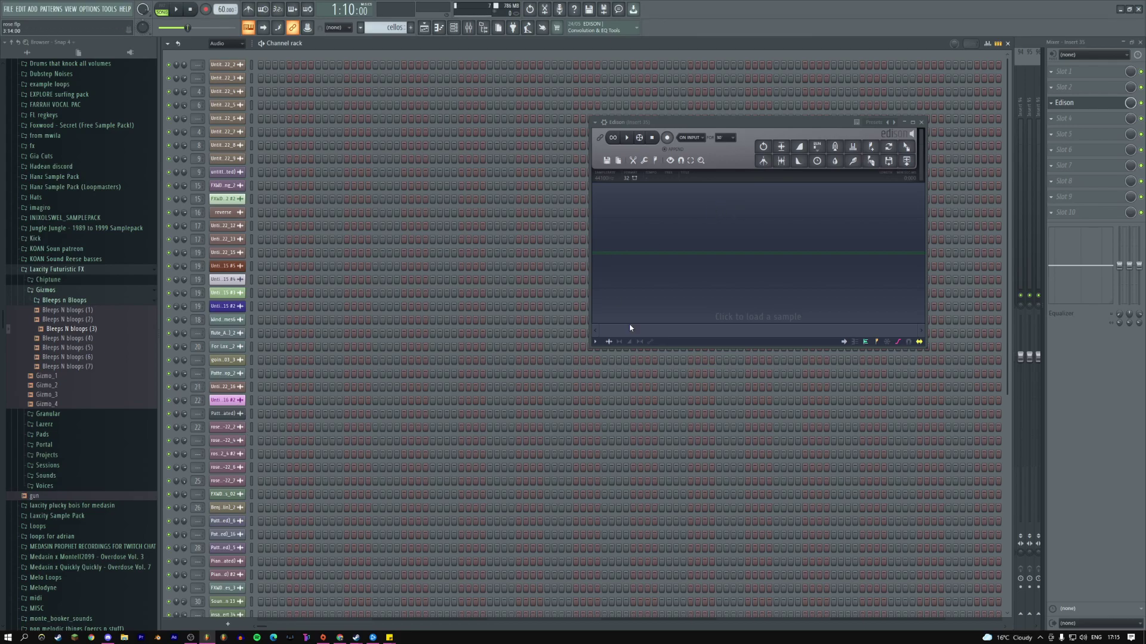
drag(782, 123, 775, 130)
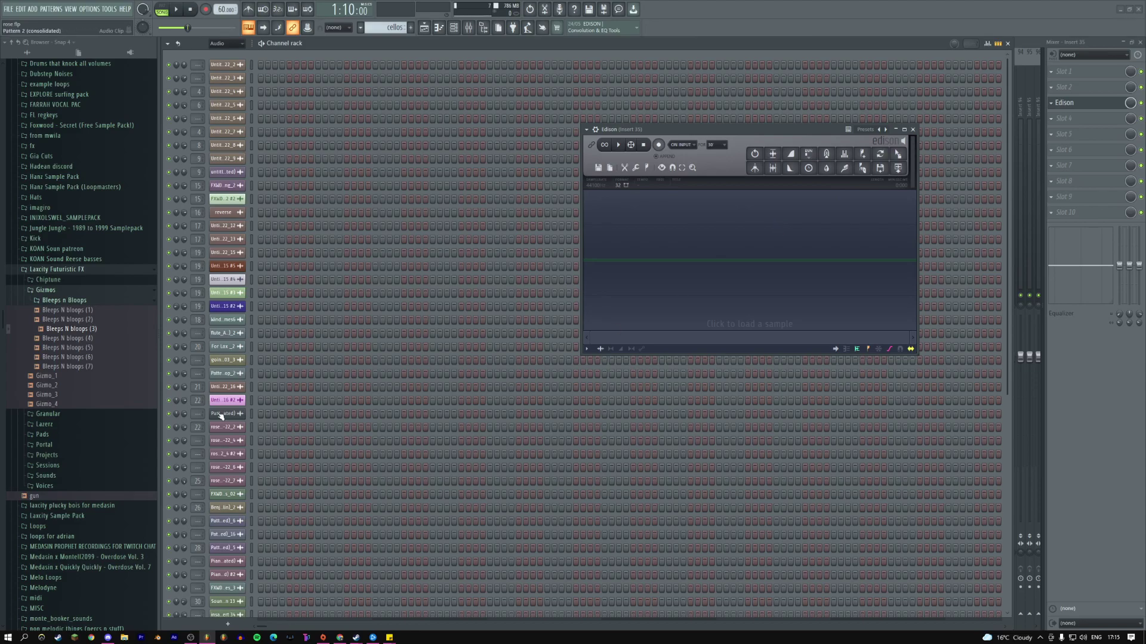
- Inspect the Pattern 2 (consolidated) channel settings, remove Edison from Insert 35, and return to the playlist
click(225, 414)
drag(206, 106, 520, 161)
right_click(458, 286)
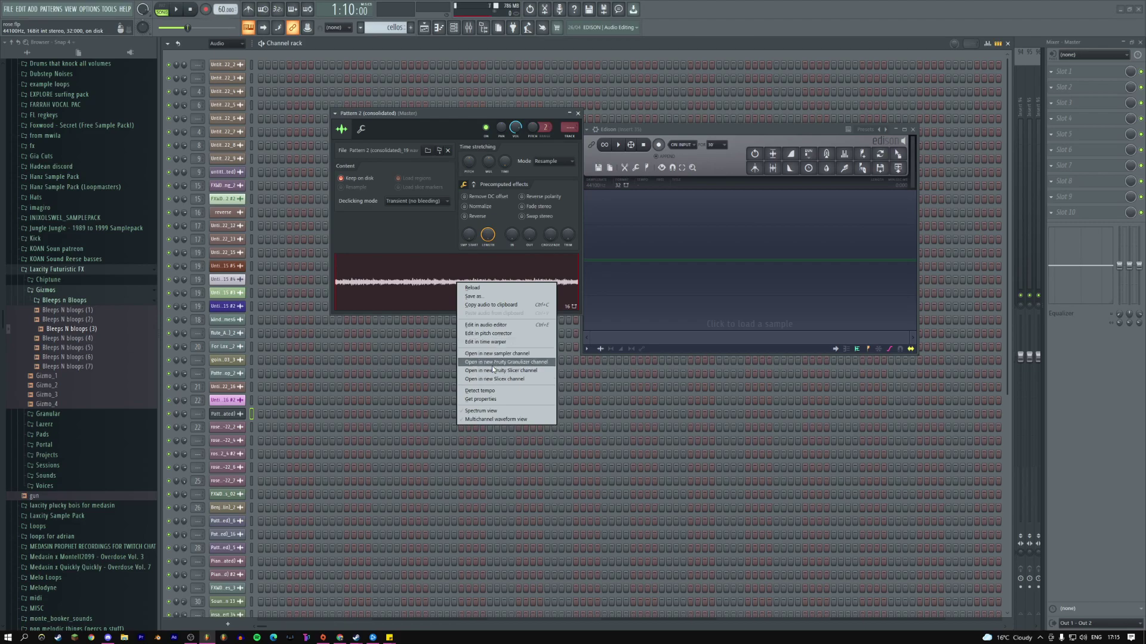
click(742, 138)
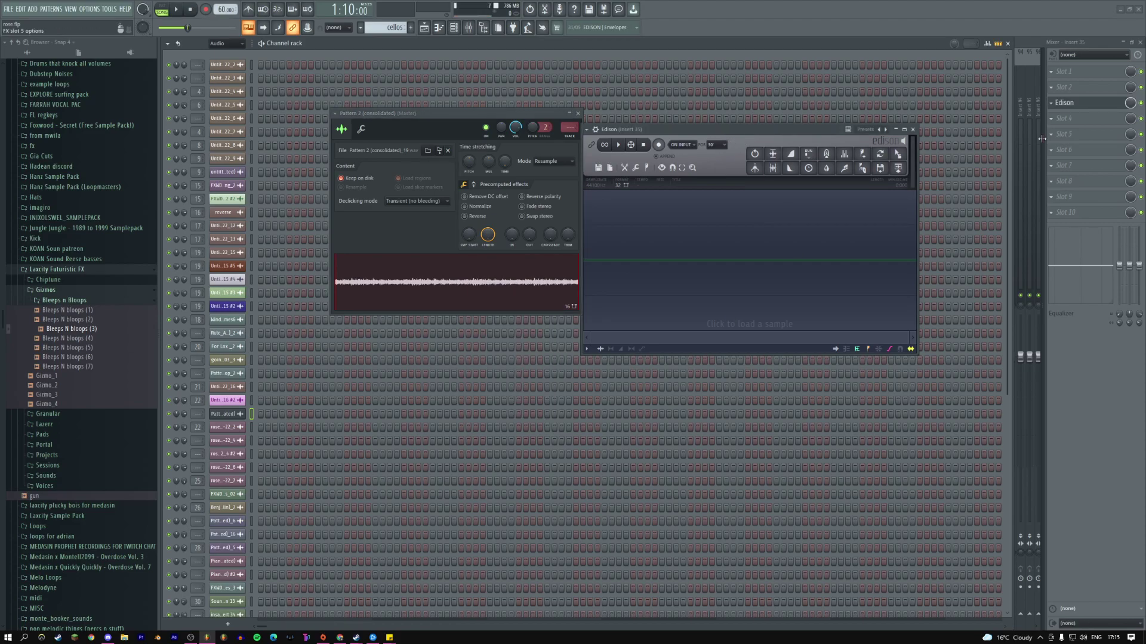
click(1052, 103)
click(1056, 123)
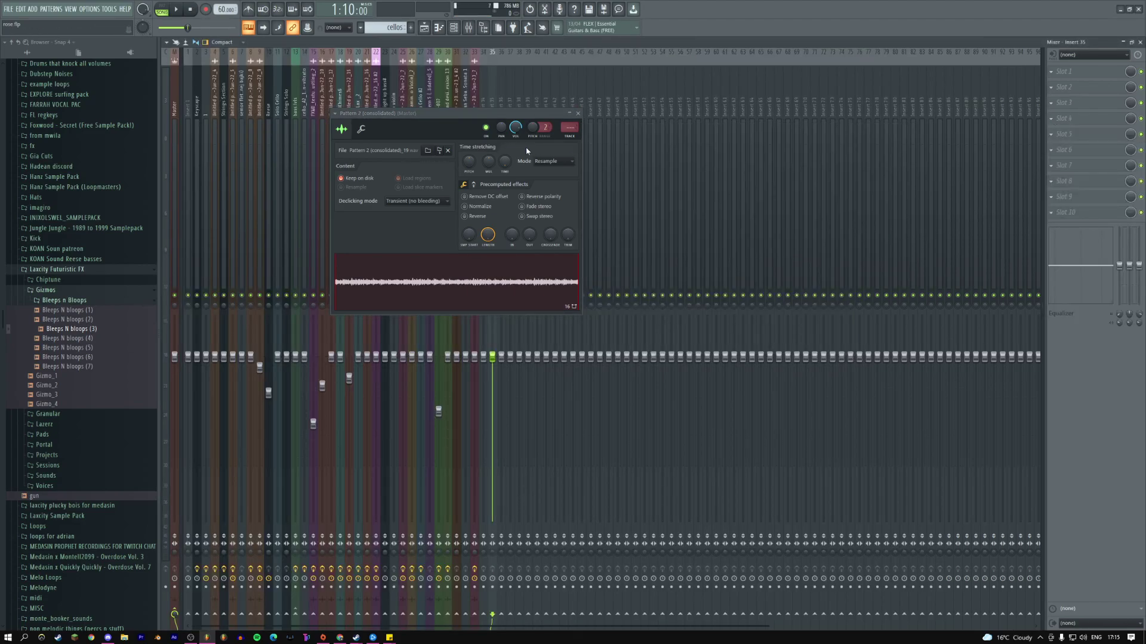
key(F6)
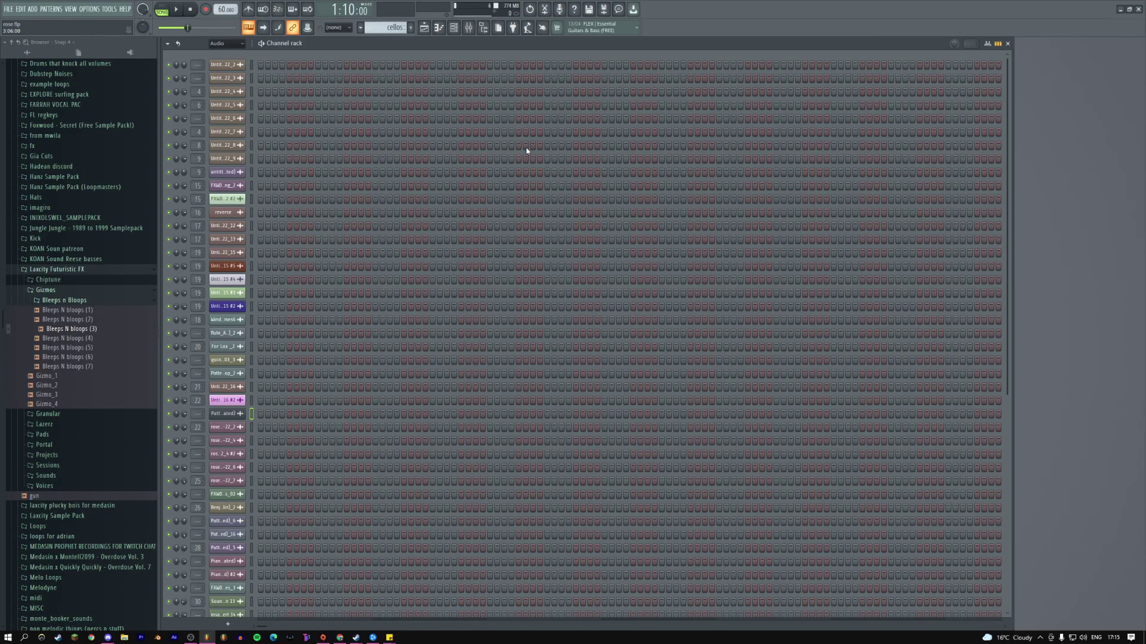
click(424, 27)
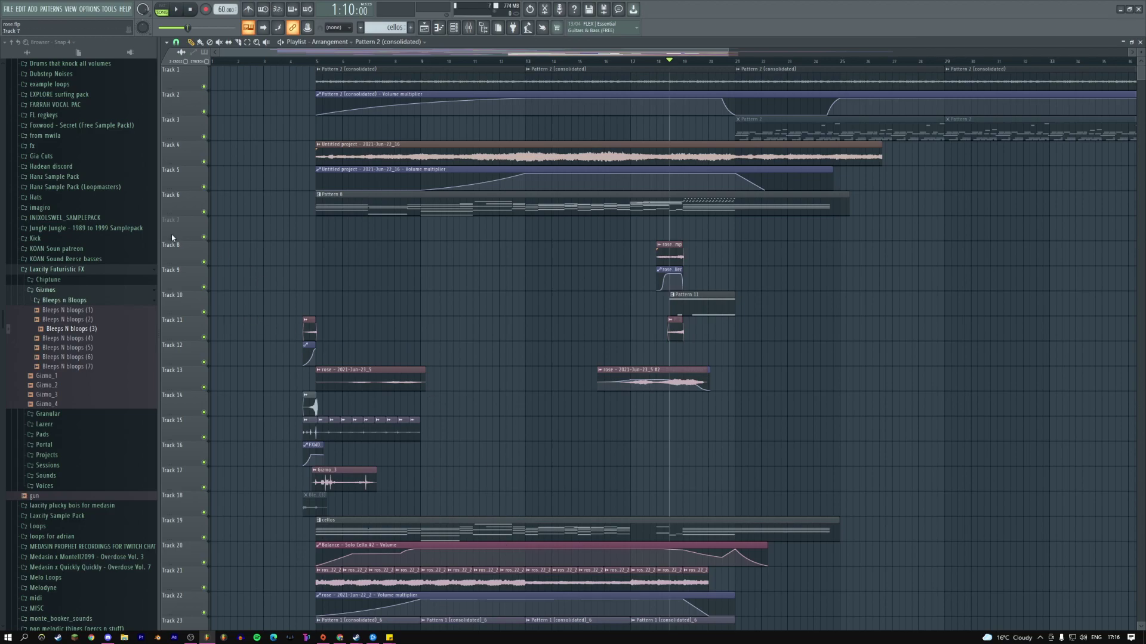
- Widen the browser panel beside the playlist and zoom out to the whole arrangement
drag(160, 222, 143, 238)
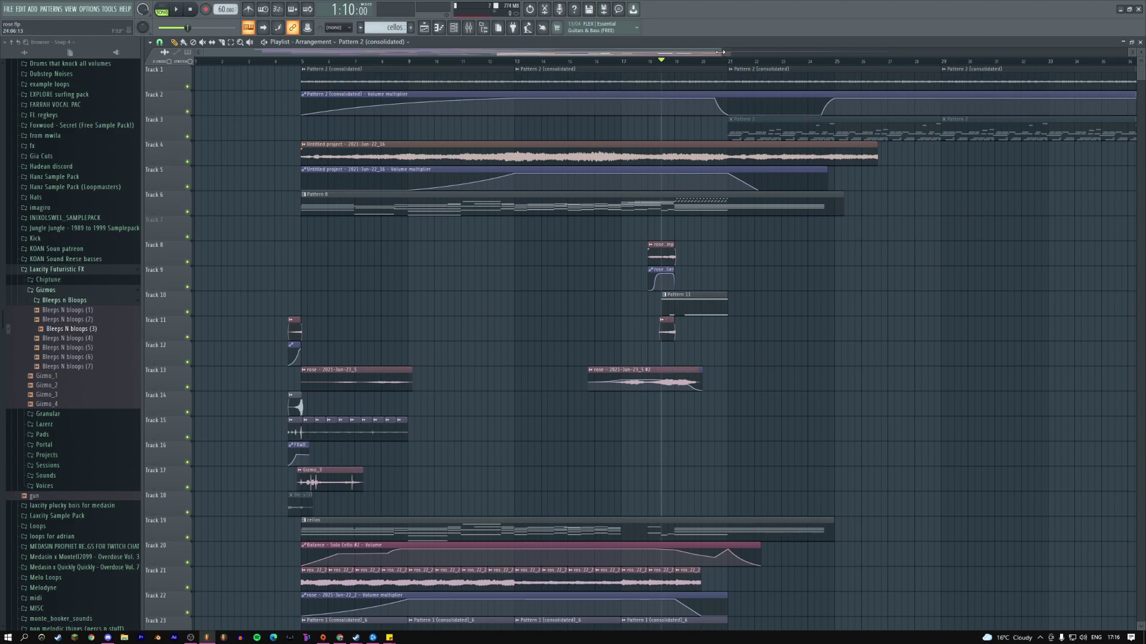
drag(722, 52, 1007, 73)
scroll(581, 203, down, 4)
scroll(580, 201, down, 4)
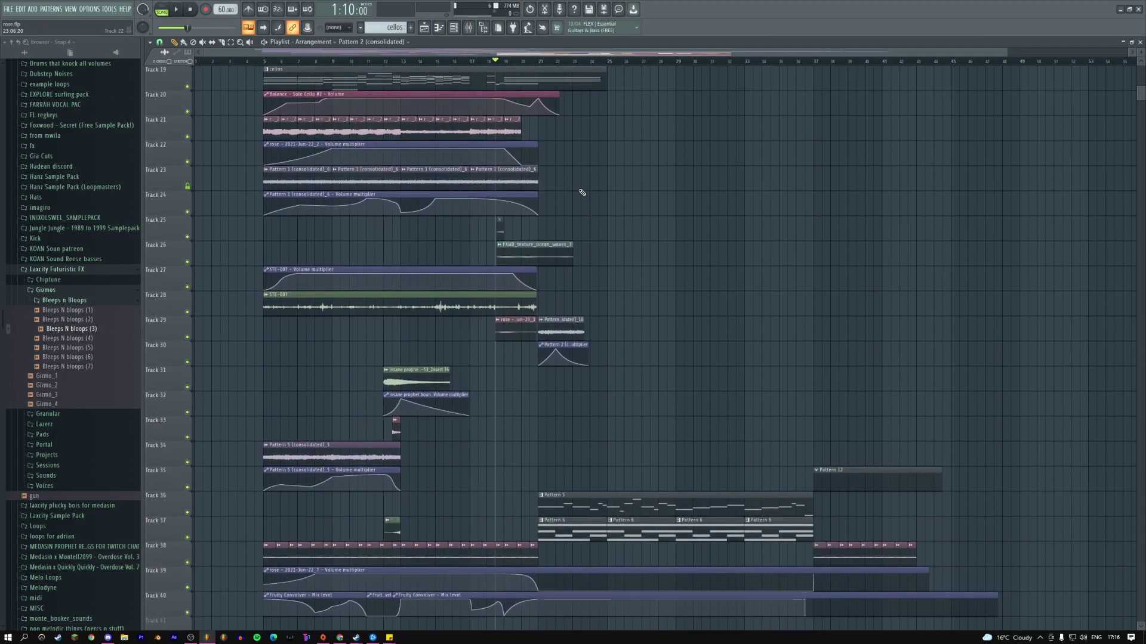
ctrl+right_click(612, 169)
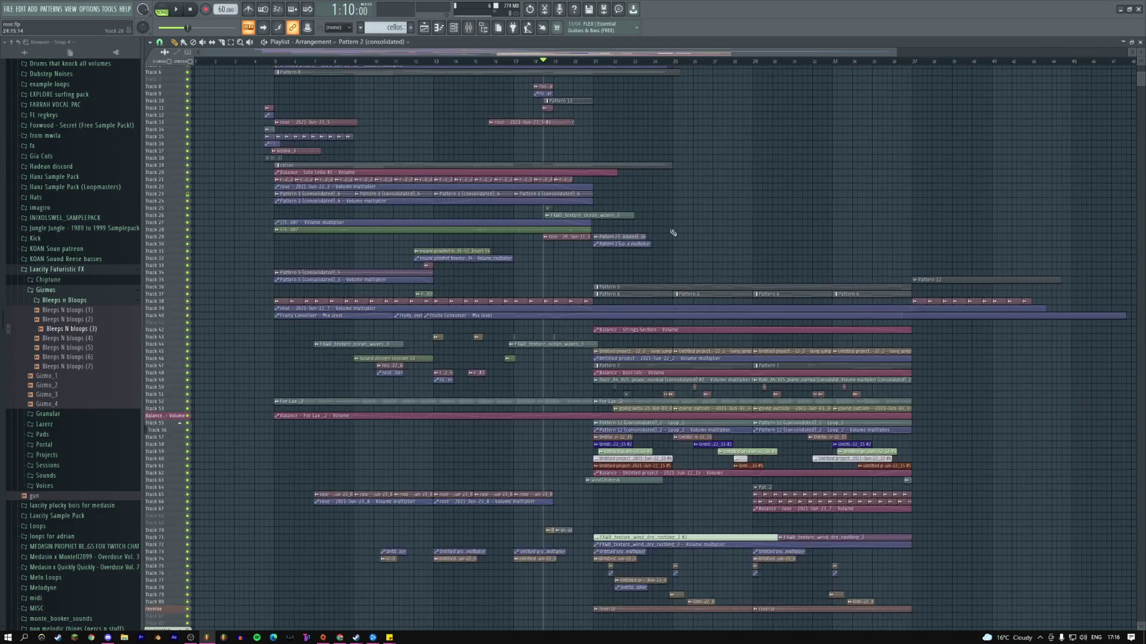
- Zoom into two sections of the arrangement in turn, zooming back out after each
scroll(685, 249, down, 4)
scroll(687, 258, up, 6)
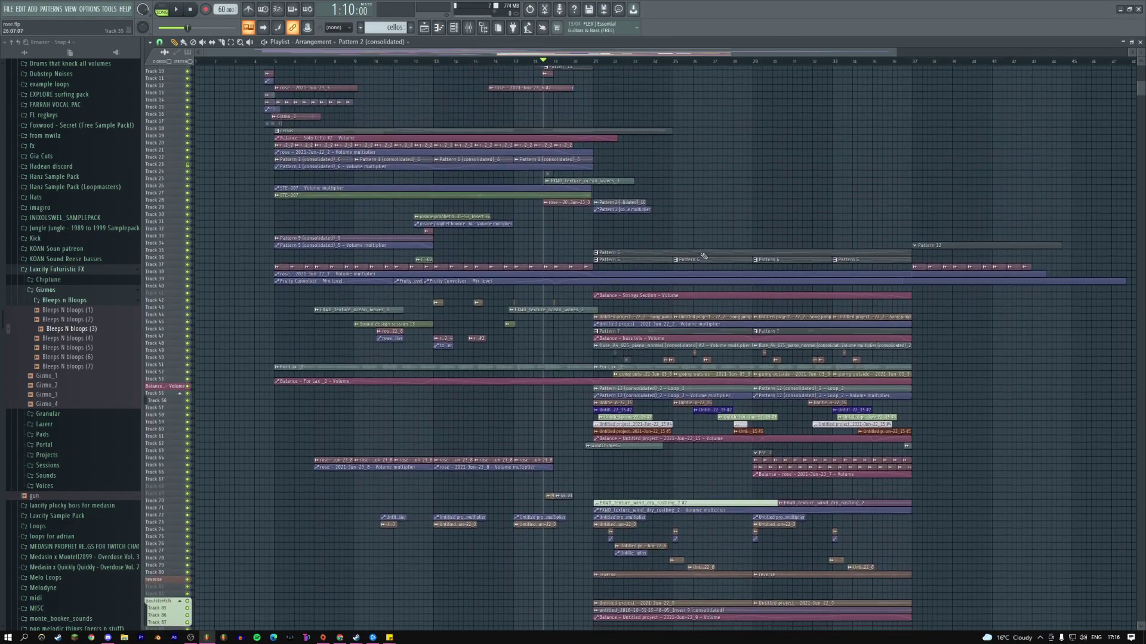
scroll(703, 255, down, 5)
drag(486, 138, 963, 528)
drag(331, 129, 822, 488)
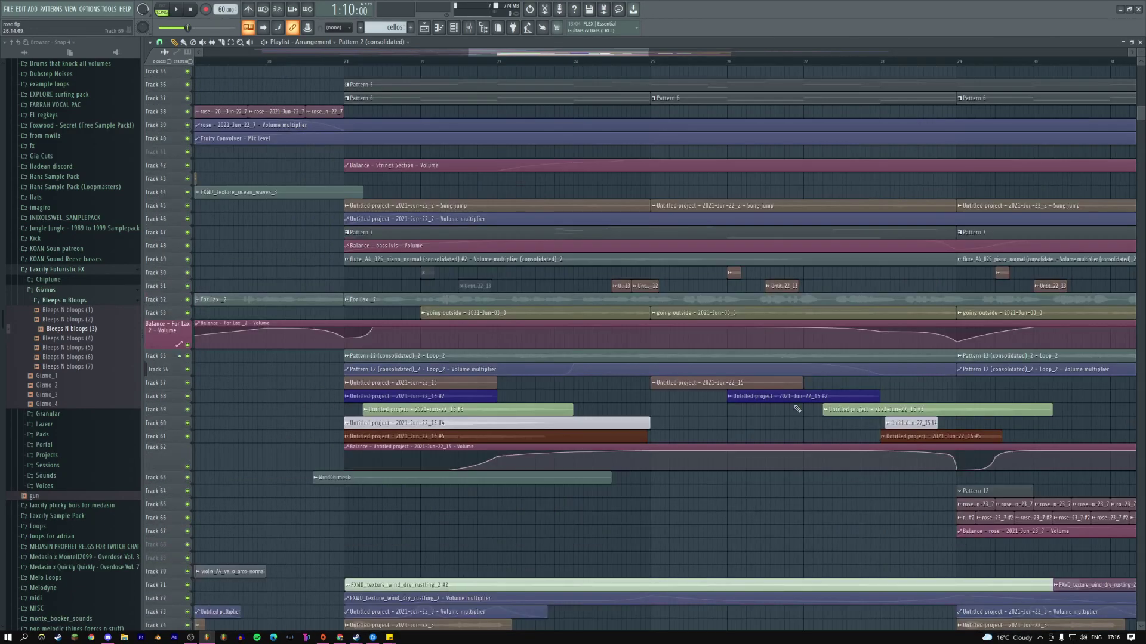
ctrl+right_click(530, 250)
drag(501, 227, 1035, 588)
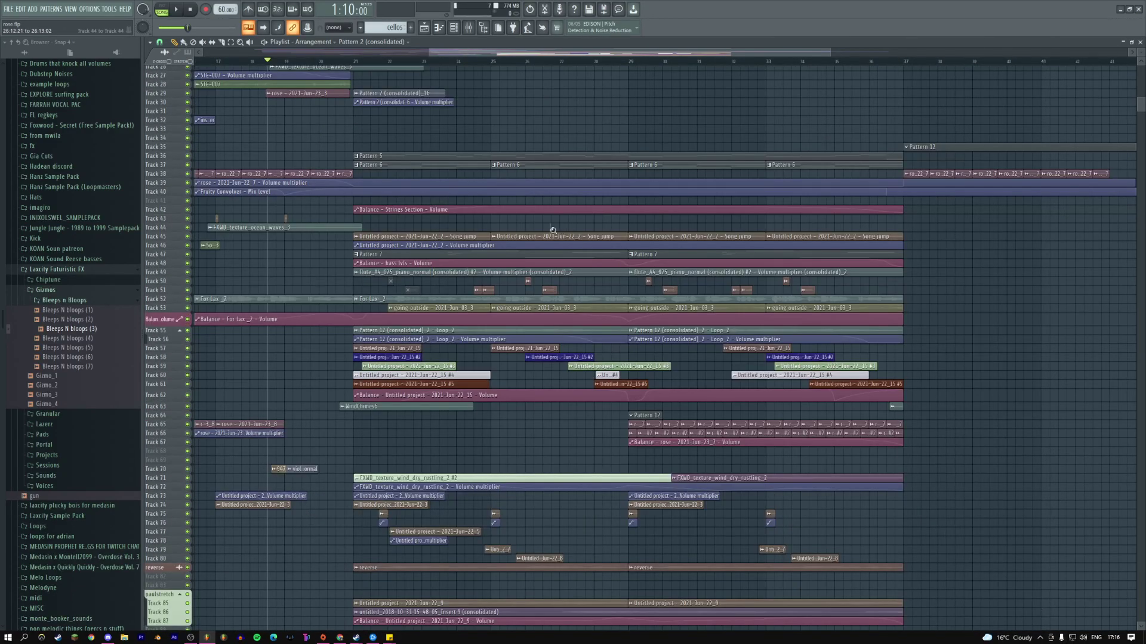
drag(551, 230, 858, 458)
scroll(619, 339, down, 1)
scroll(619, 339, down, 5)
ctrl+right_click(397, 352)
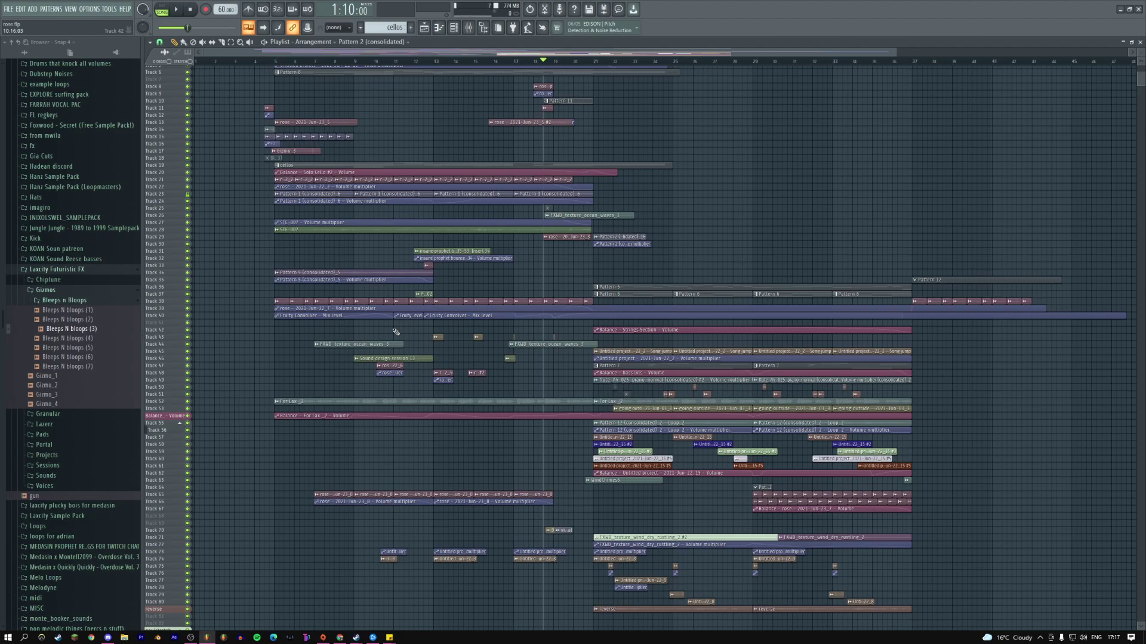
- Glance at the Channel rack, return to the playlist, and inspect bars 21–27 up close
key(F6)
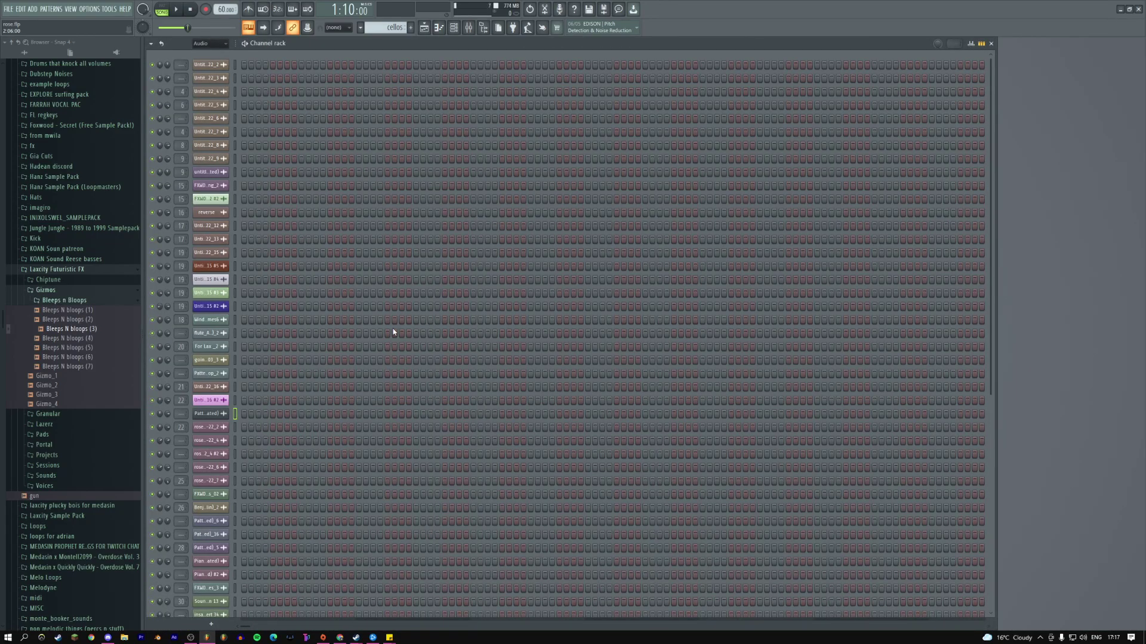
click(432, 28)
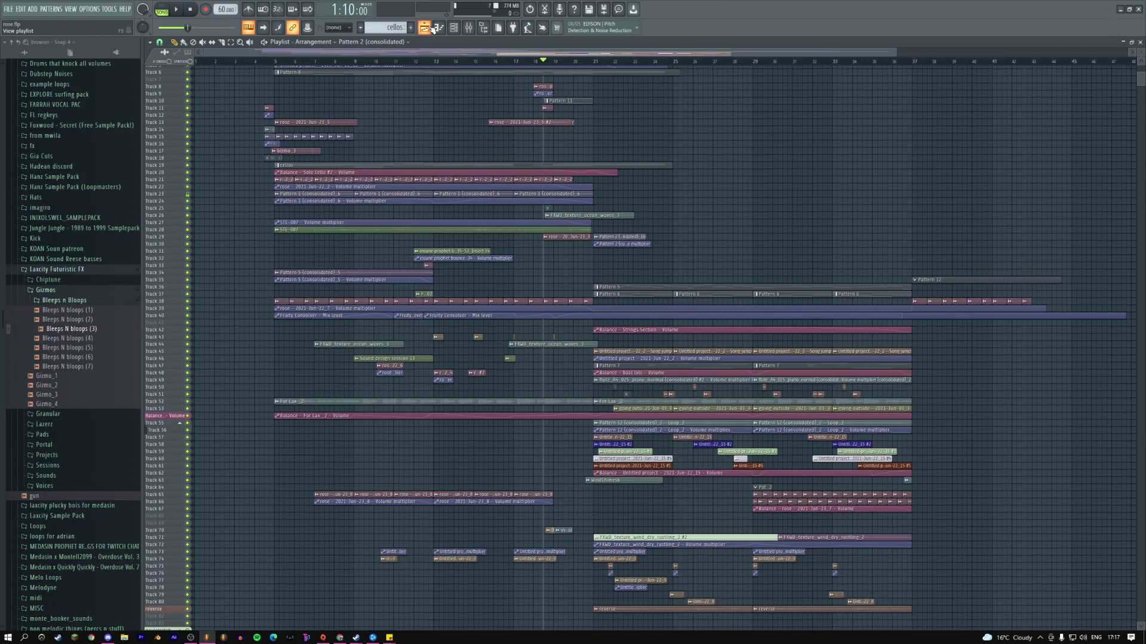
scroll(716, 251, down, 4)
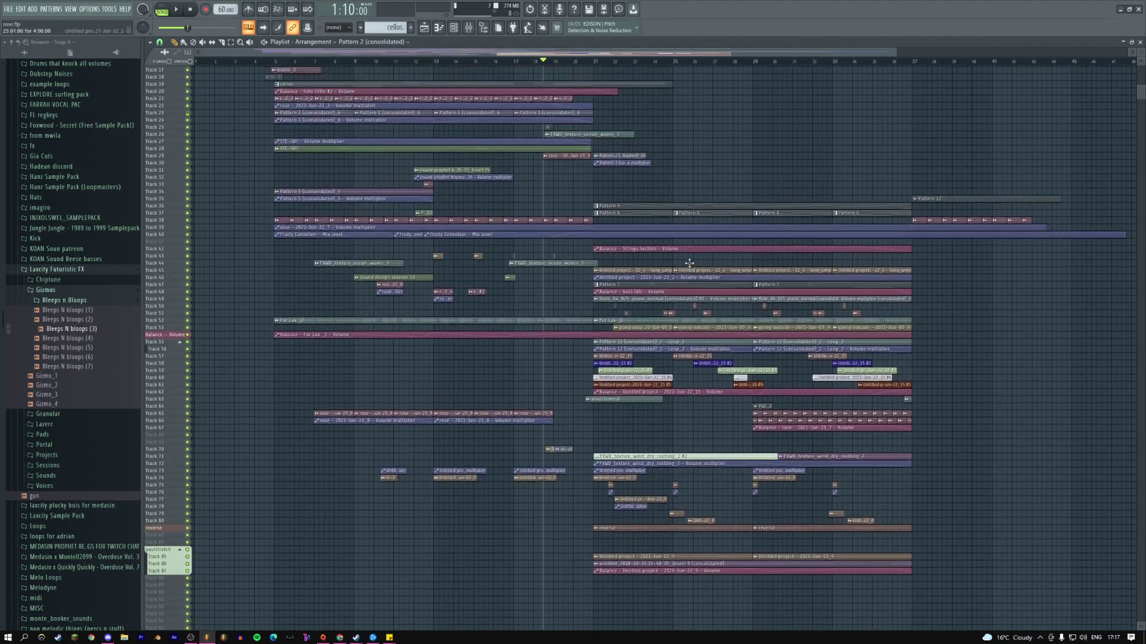
scroll(693, 262, up, 5)
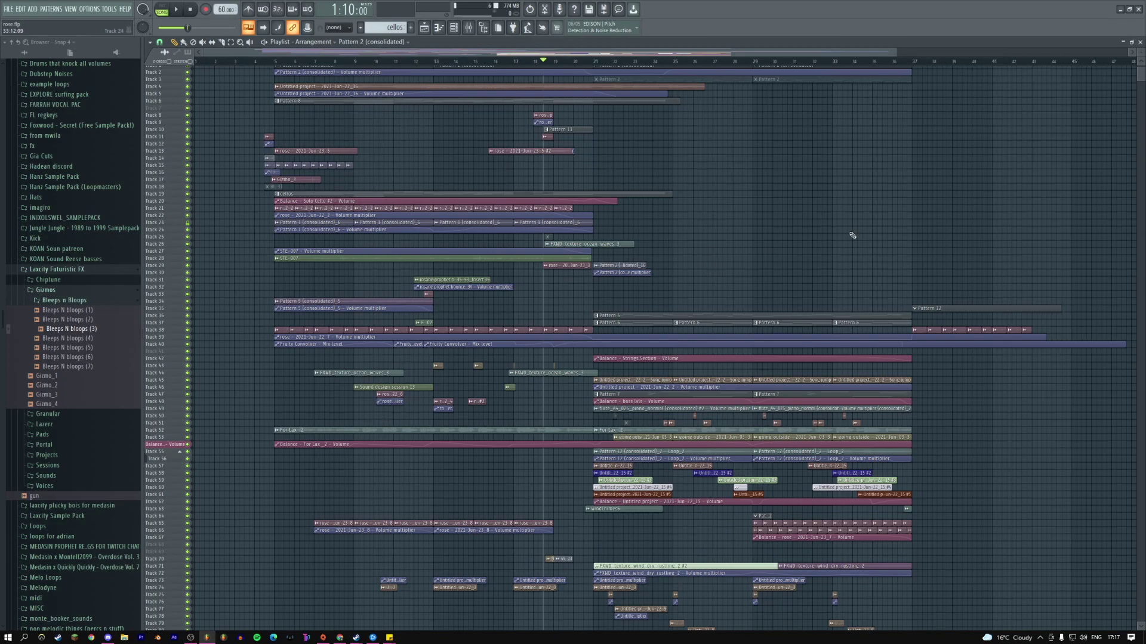
drag(591, 307, 712, 464)
ctrl+right_click(512, 301)
- Zoom in on Tracks 45–50 near bar 21, then tracks 31–72 around bar 14, zooming out after each
drag(479, 226, 876, 513)
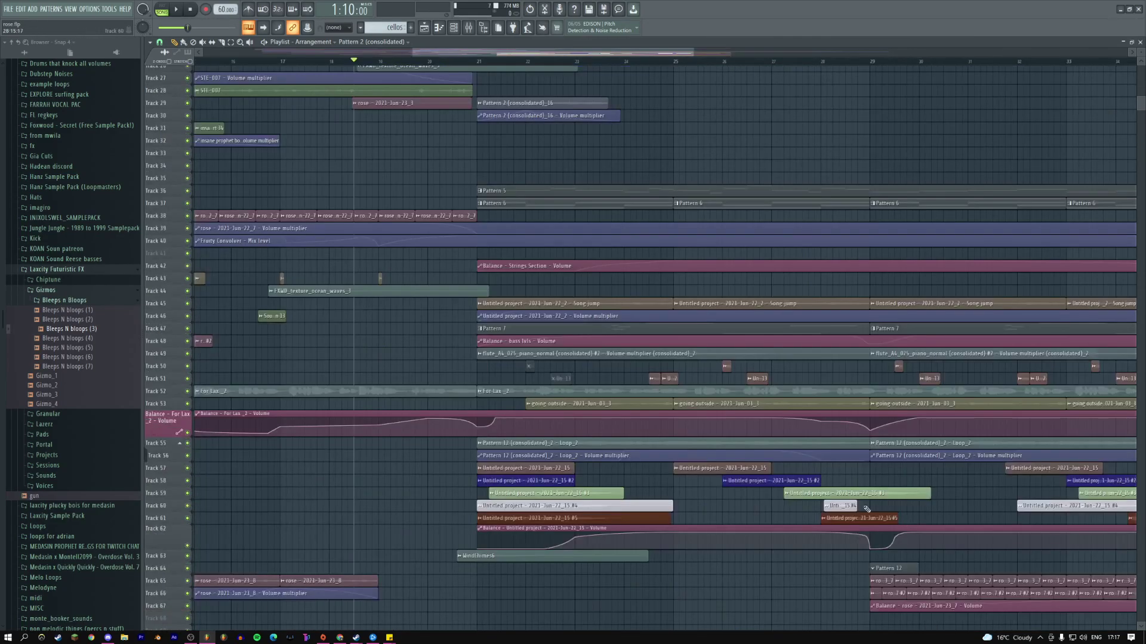
drag(370, 237, 638, 449)
drag(495, 226, 750, 416)
ctrl+right_click(590, 314)
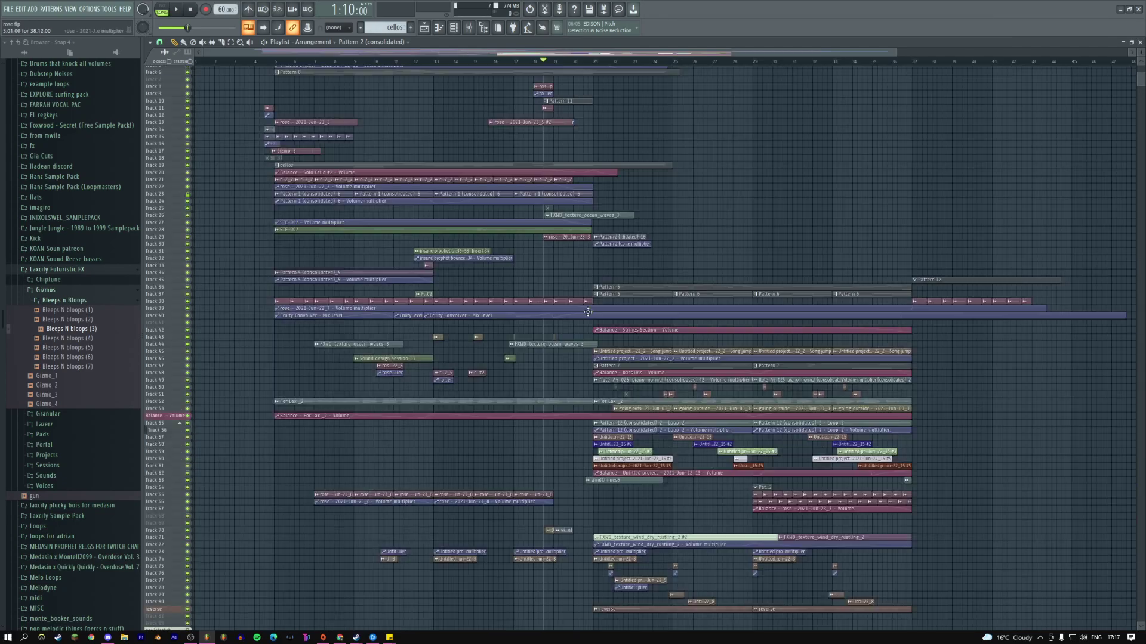
drag(460, 257, 743, 524)
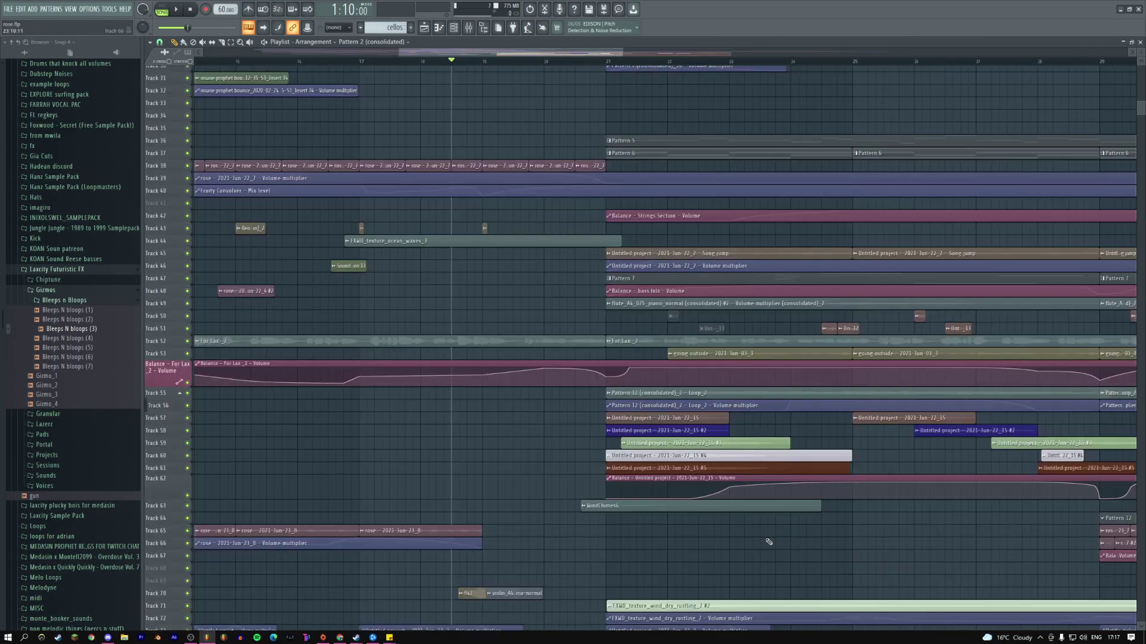
drag(518, 136, 784, 458)
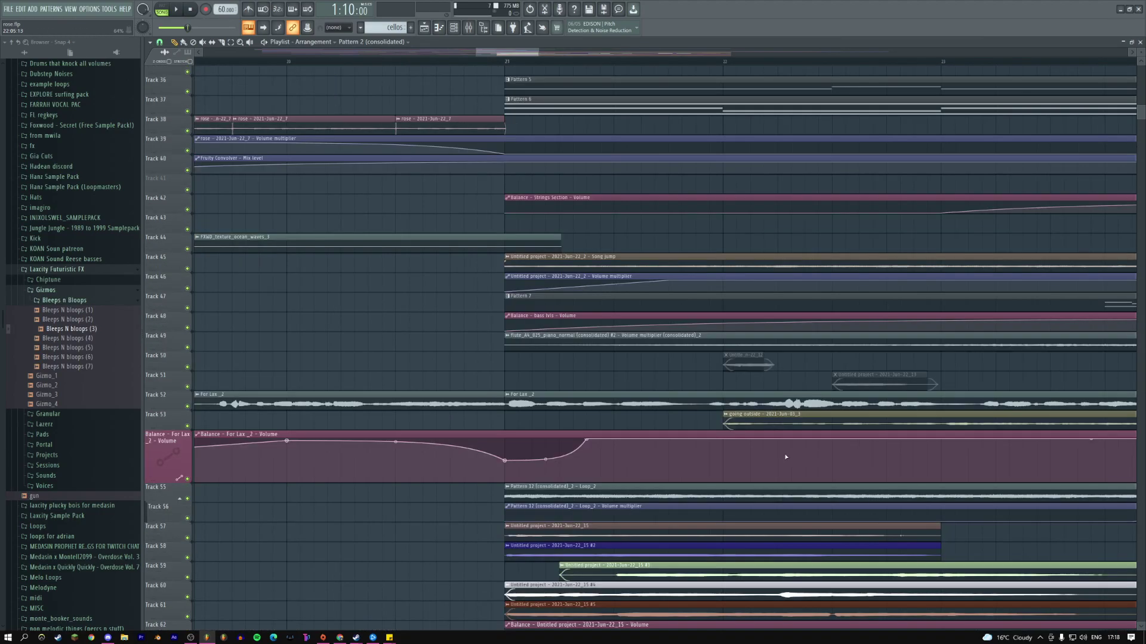
ctrl+right_click(571, 310)
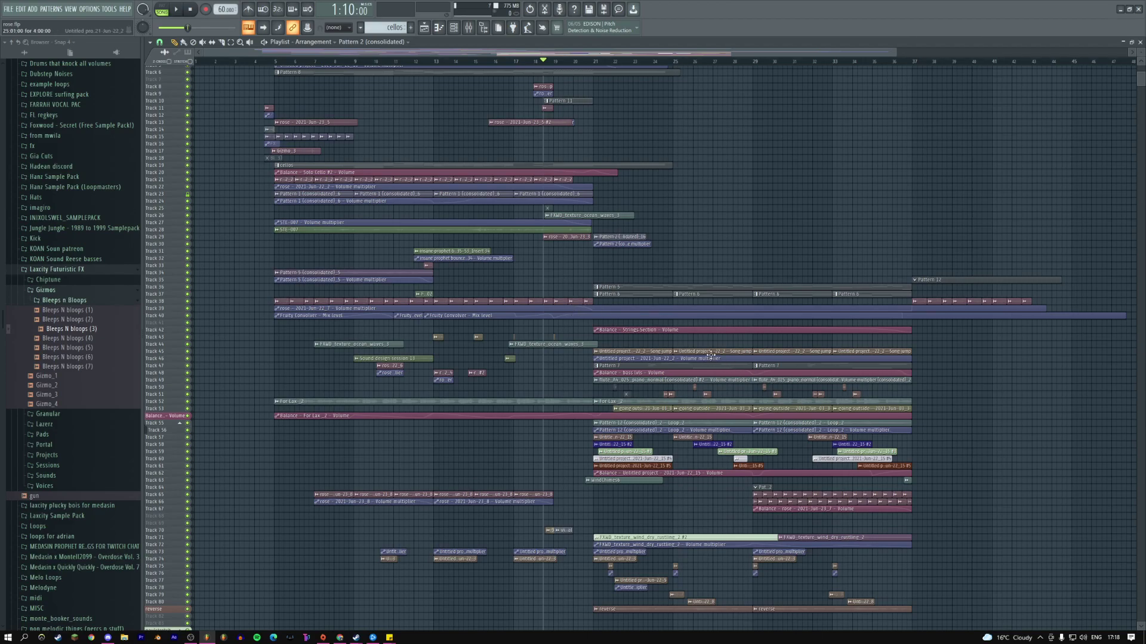
drag(556, 278, 616, 346)
drag(459, 236, 538, 303)
ctrl+right_click(381, 270)
drag(526, 213, 684, 368)
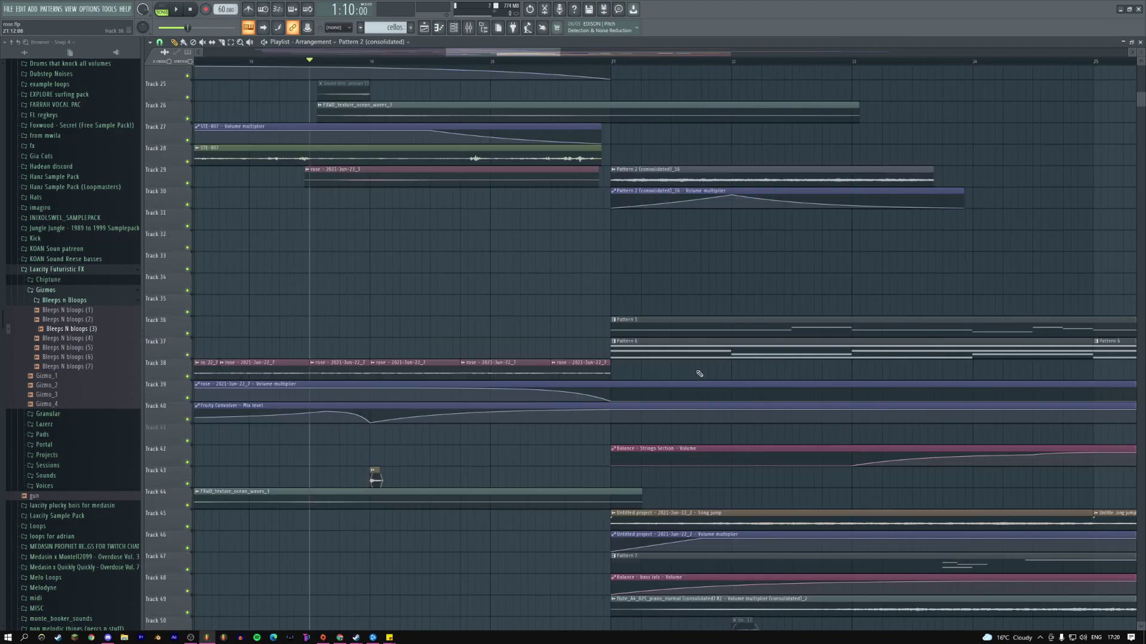
ctrl+right_click(574, 289)
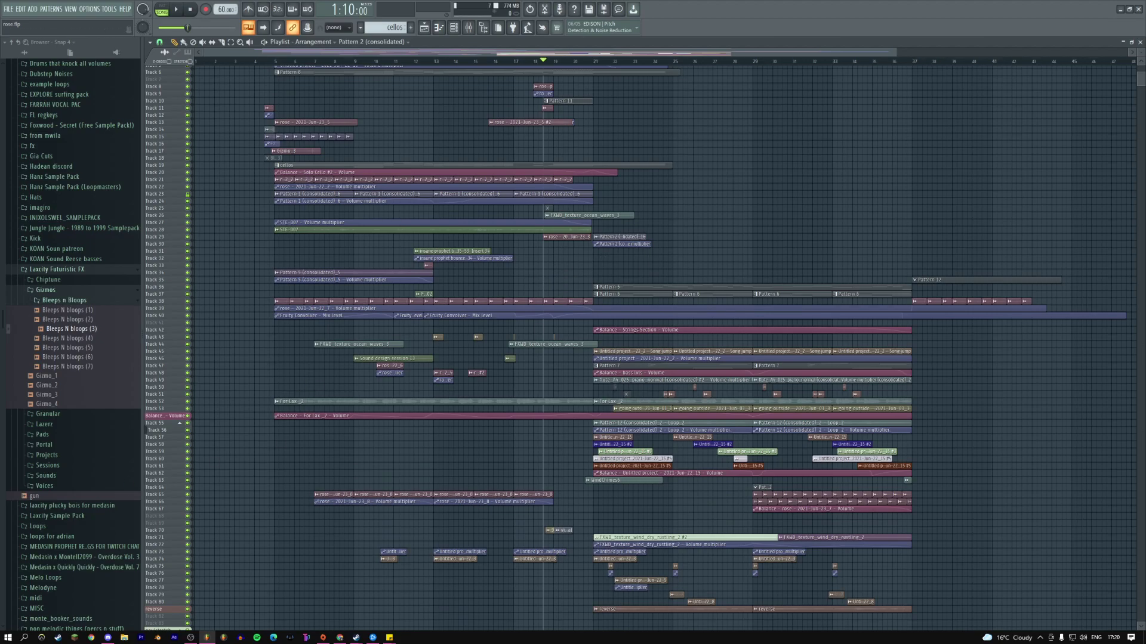
key(alt+Tab)
click(341, 437)
- Dismiss the tool menu, zoom into bars 19–23 on tracks 38–60, then zoom back out
right_click(382, 436)
click(423, 442)
drag(478, 248, 768, 513)
drag(451, 173, 738, 481)
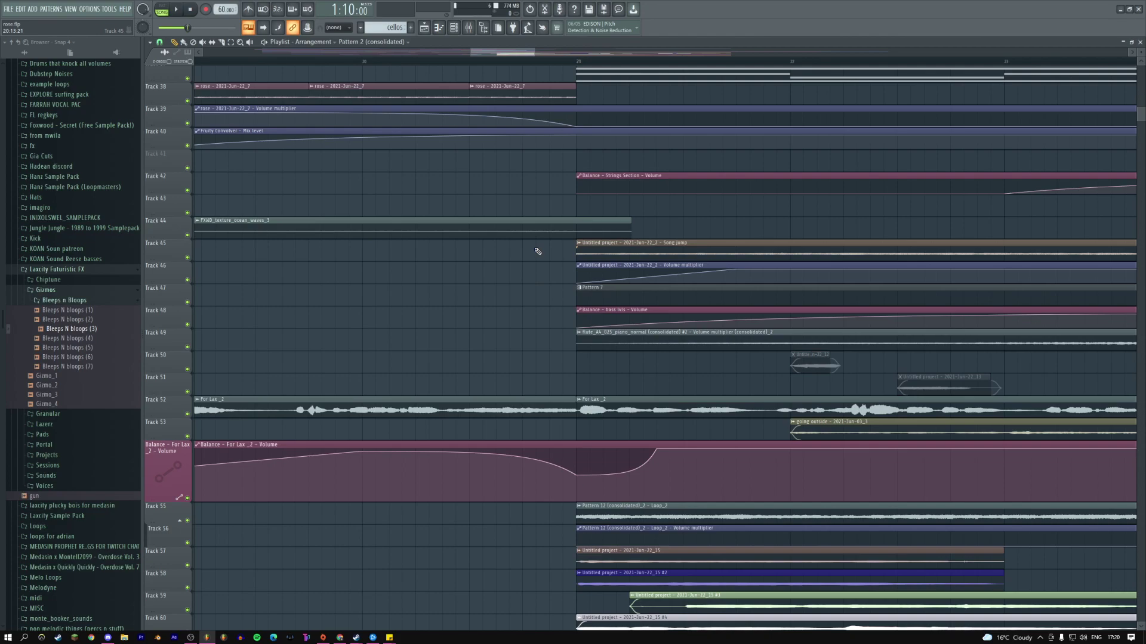
ctrl+right_click(595, 262)
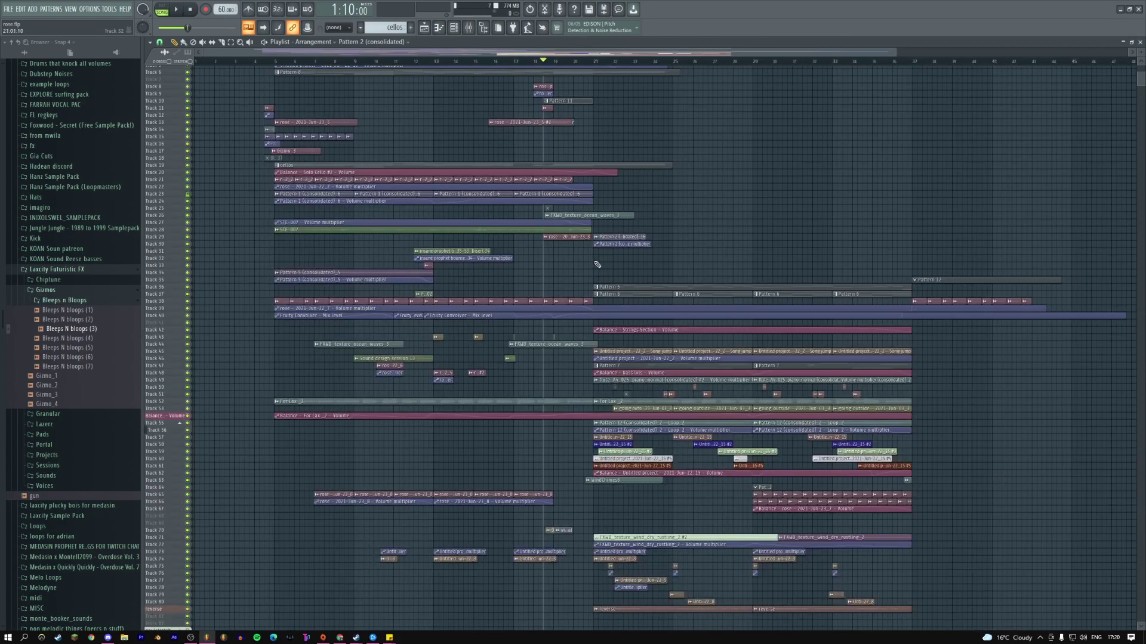
- Zoom into bars 4–25, then tracks 8–11 near bar 4, and zoom back out to the full arrangement
drag(249, 67, 691, 422)
drag(200, 108, 411, 297)
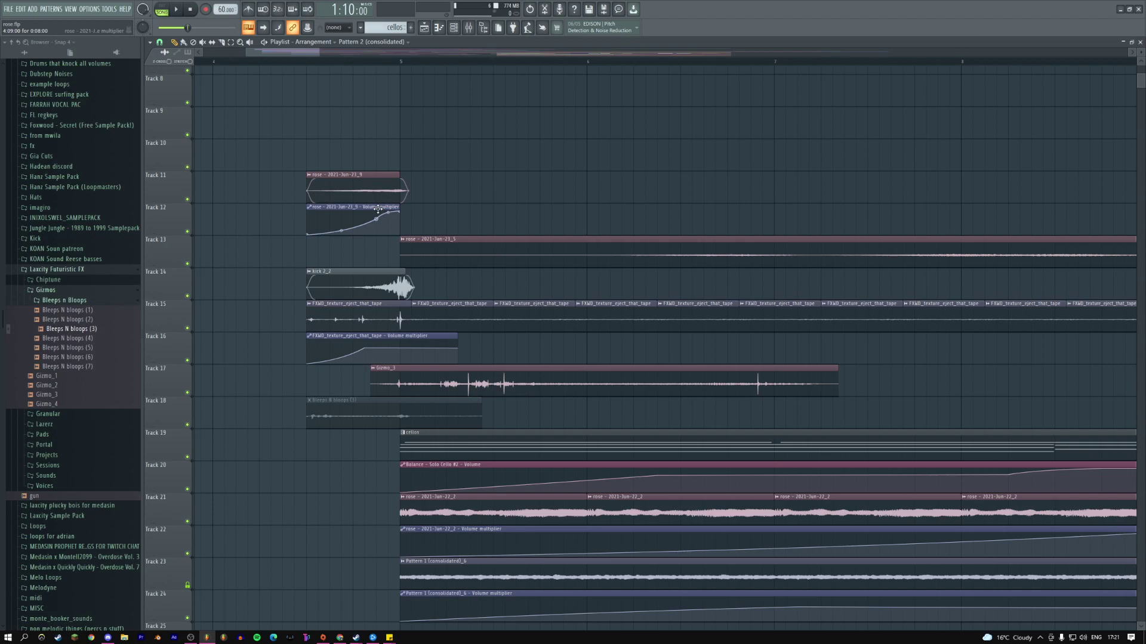
ctrl+right_click(569, 258)
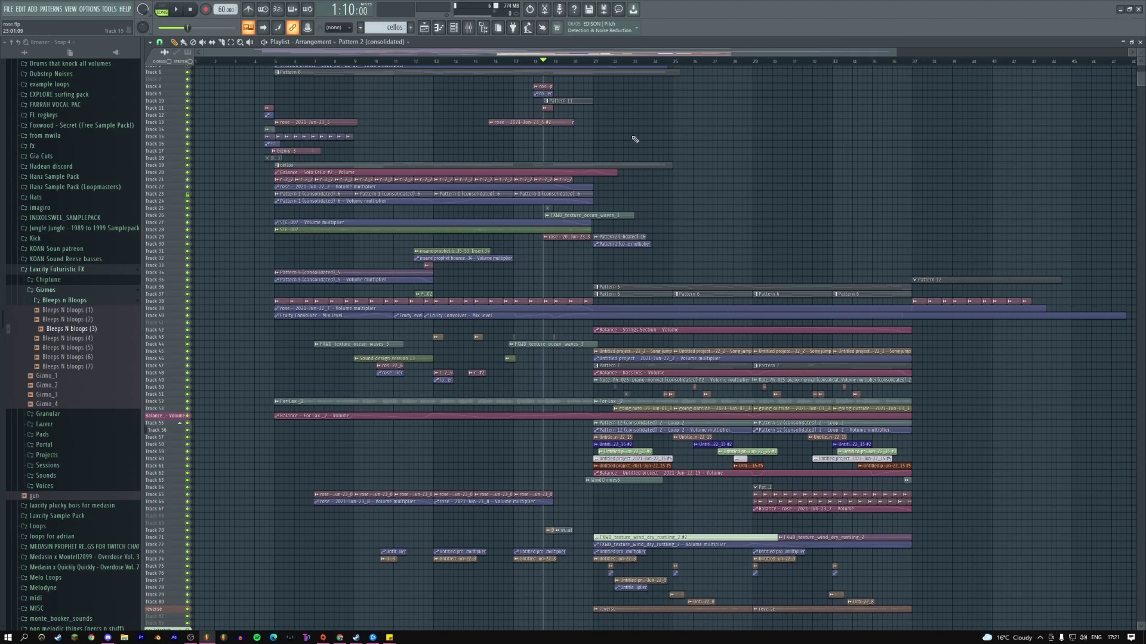
- Select bars 21–37 and zoom into them, then zoom out and clear the selection
drag(593, 62, 913, 71)
scroll(656, 226, down, 3)
drag(547, 120, 975, 506)
right_click(395, 158)
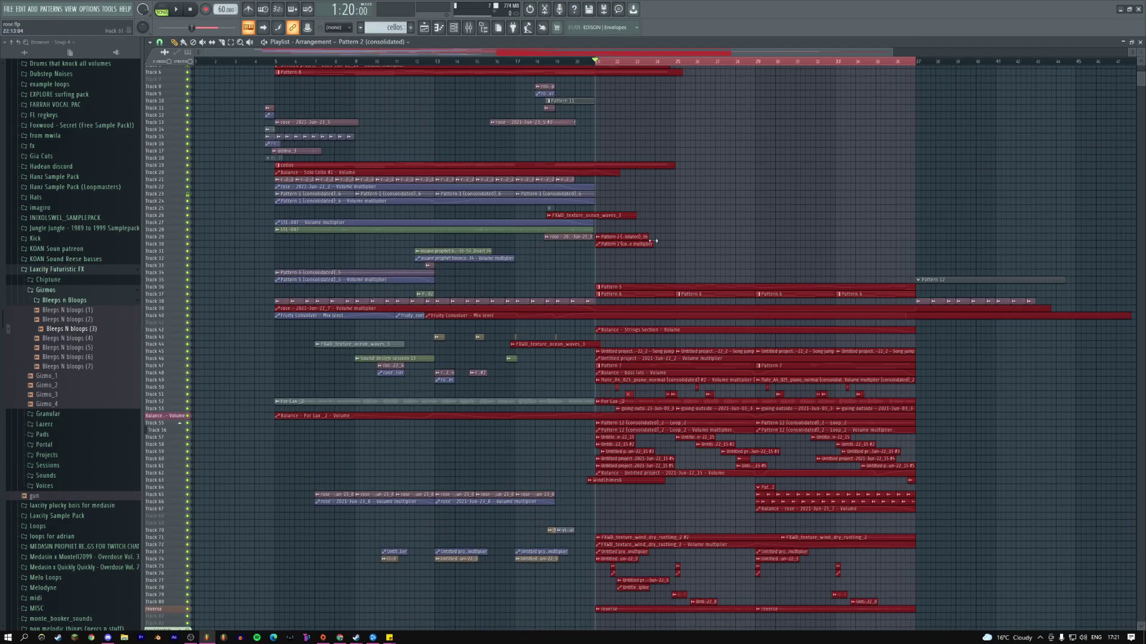
ctrl+click(666, 62)
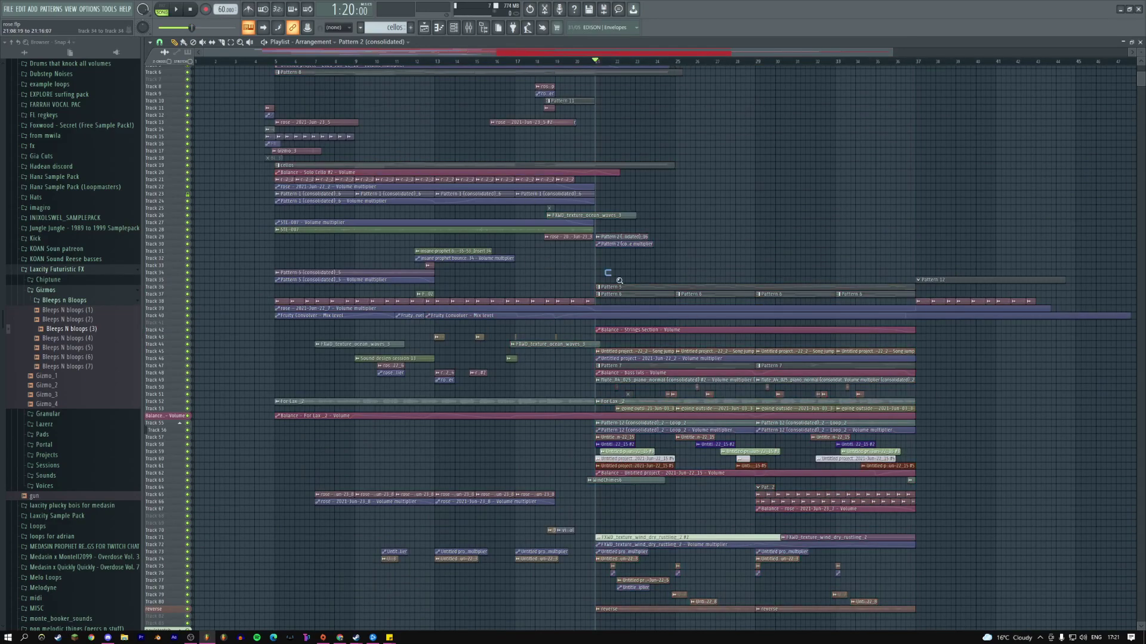
- Zoom into bars 21–34 around tracks 34–44, zoom back out, and make the tracks taller
drag(606, 273, 870, 338)
right_click(424, 258)
drag(545, 270, 710, 312)
scroll(644, 250, up, 5)
right_click(642, 250)
scroll(608, 102, up, 2)
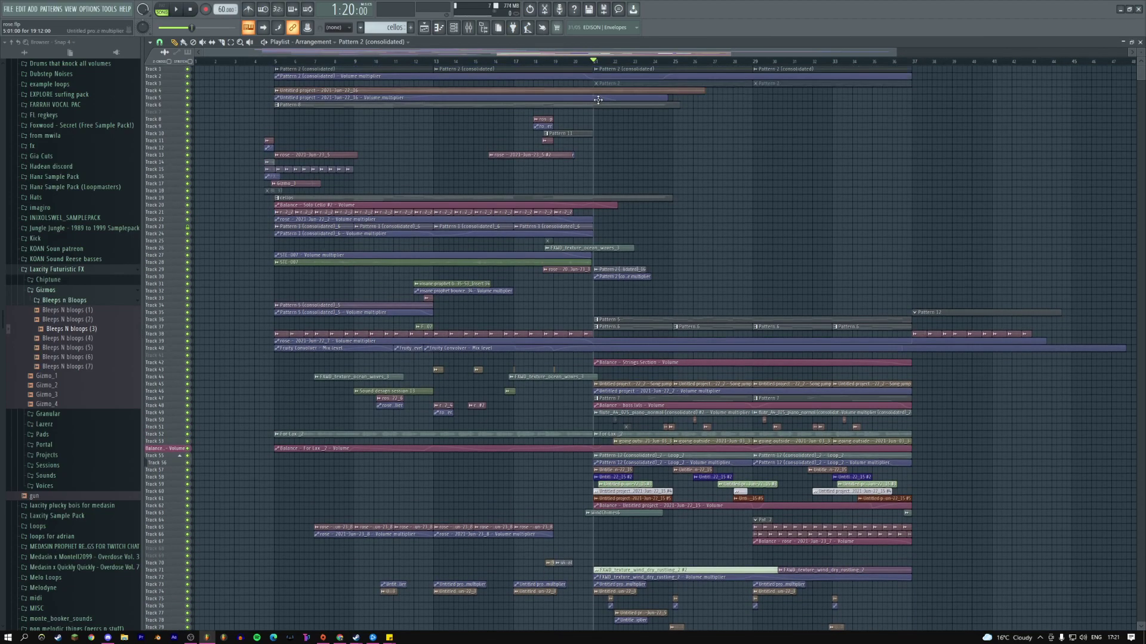
drag(590, 62, 918, 134)
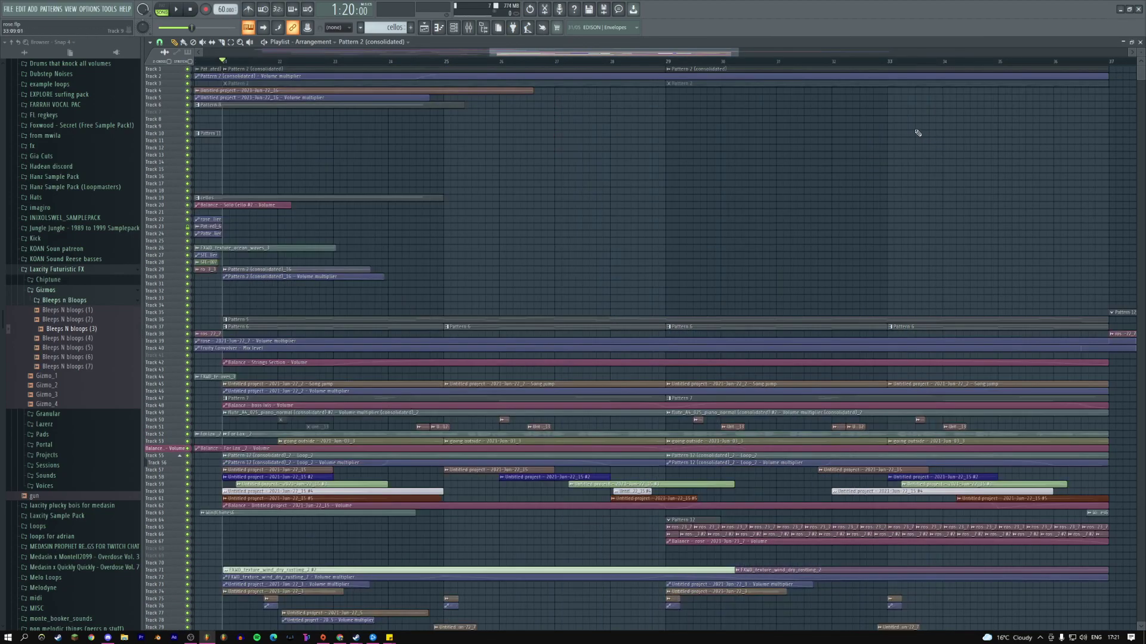
drag(1140, 54, 1140, 68)
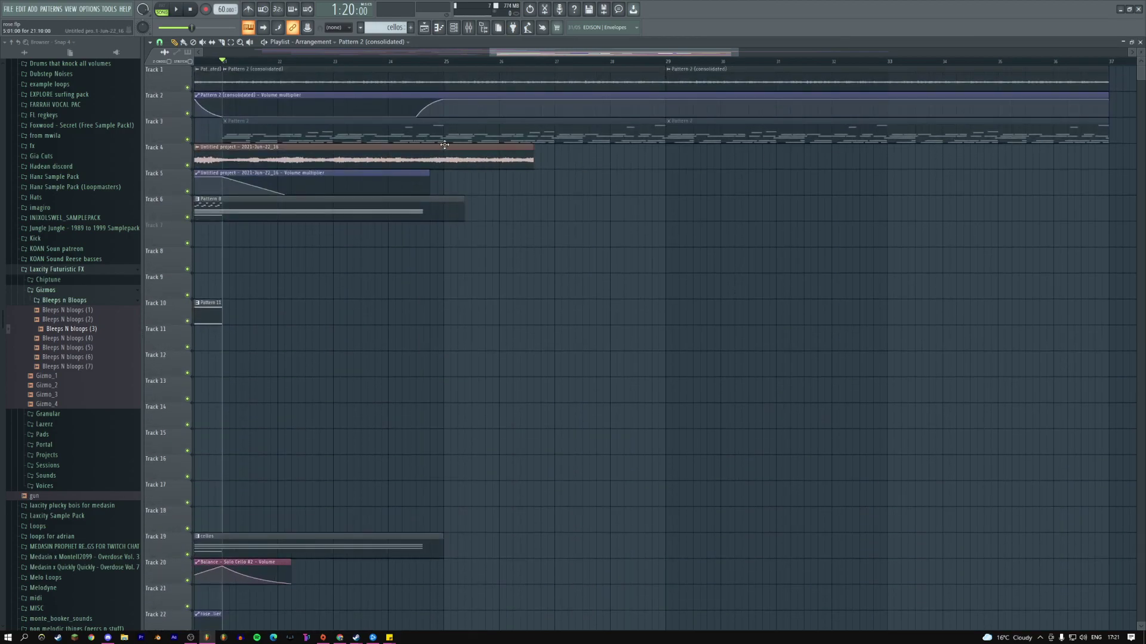
- Solo-play the Track 1 clip from around bar 26, then Track 3's Pattern 2 clip, stopping each
alt+right_click(427, 77)
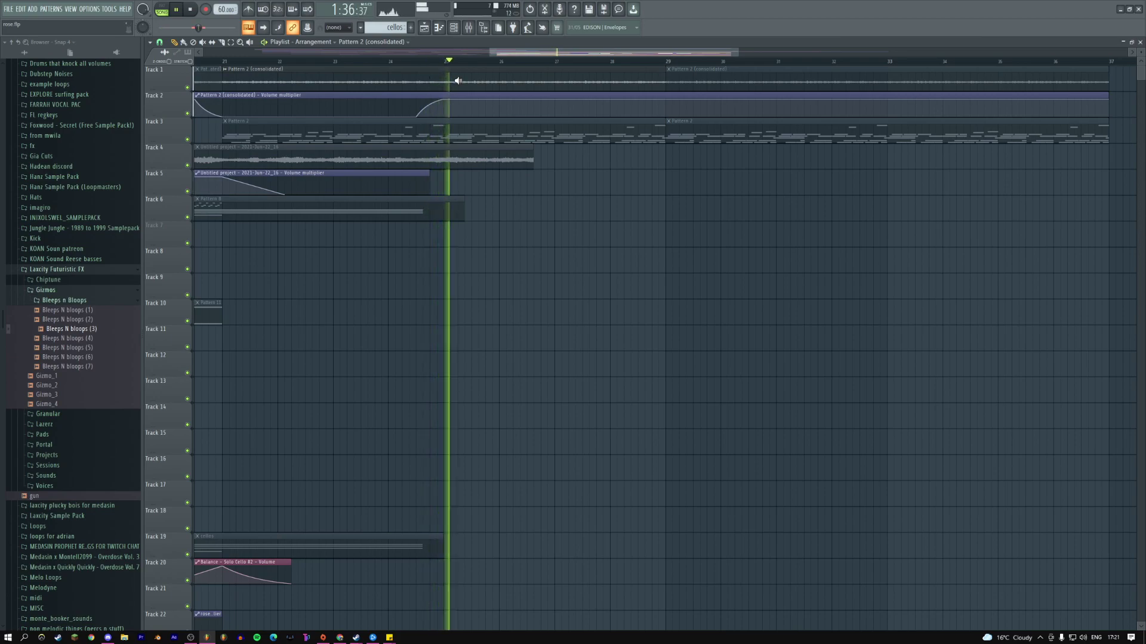
click(503, 83)
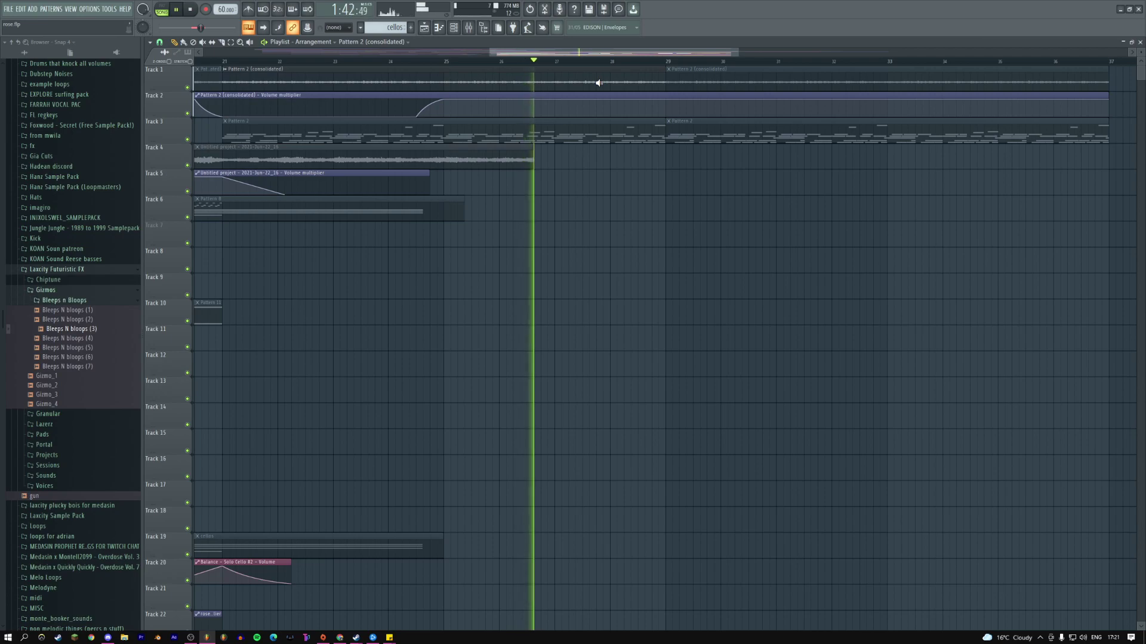
key(space)
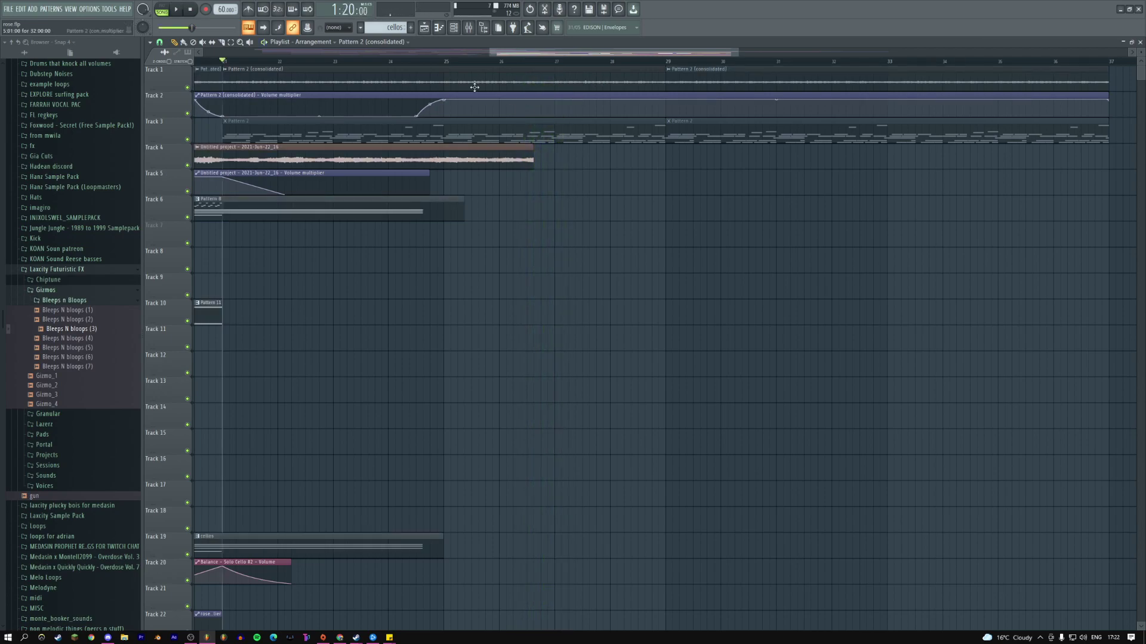
alt+right_click(429, 133)
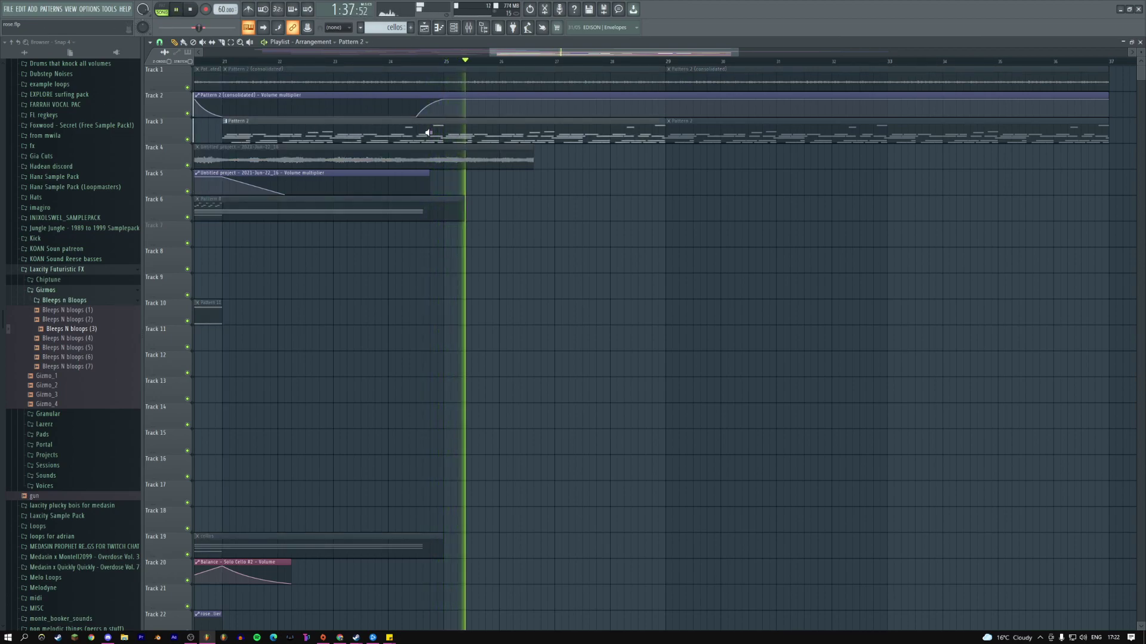
key(space)
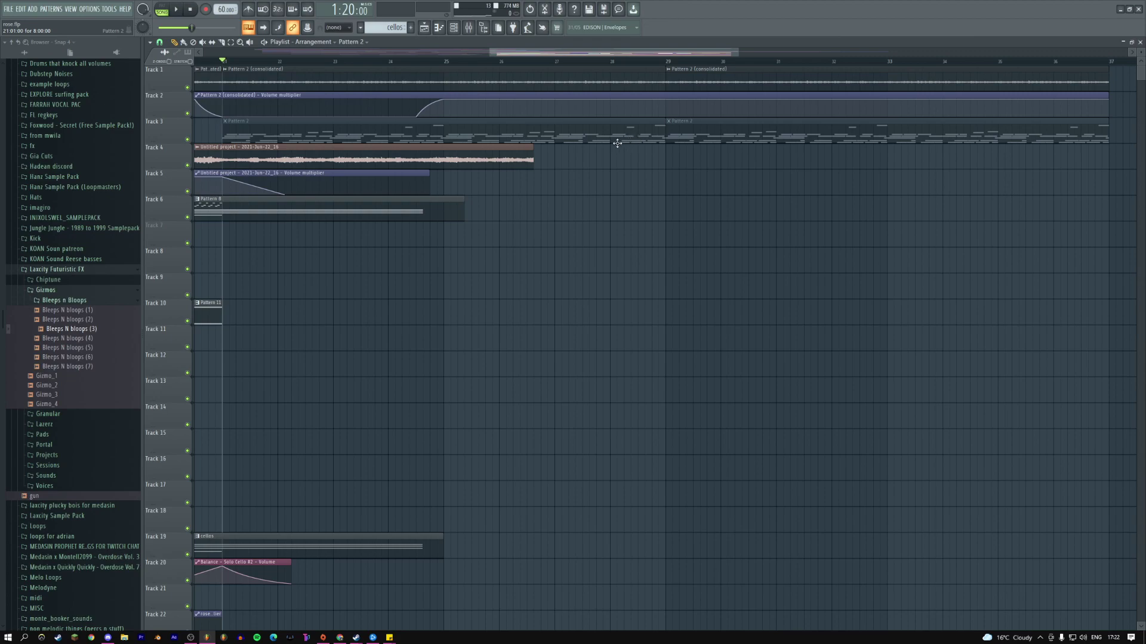
- Delete the left and right Pattern 2 clips on Track 3, then solo-play Pattern 2 (consolidated)_16 on Track 29
right_click(547, 133)
right_click(716, 139)
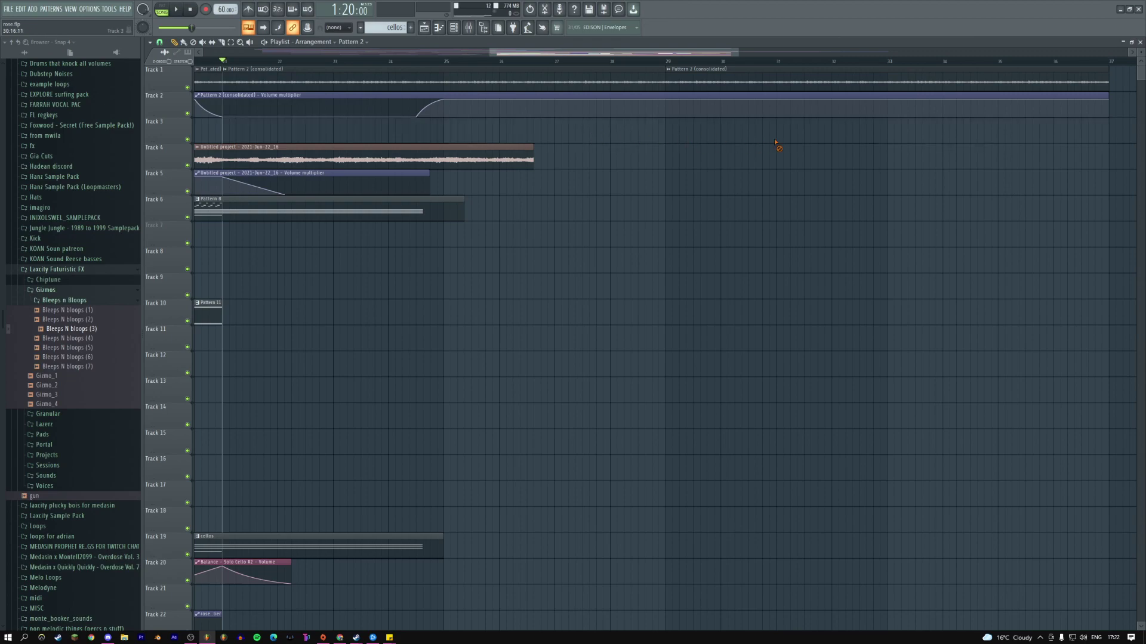
scroll(710, 151, down, 8)
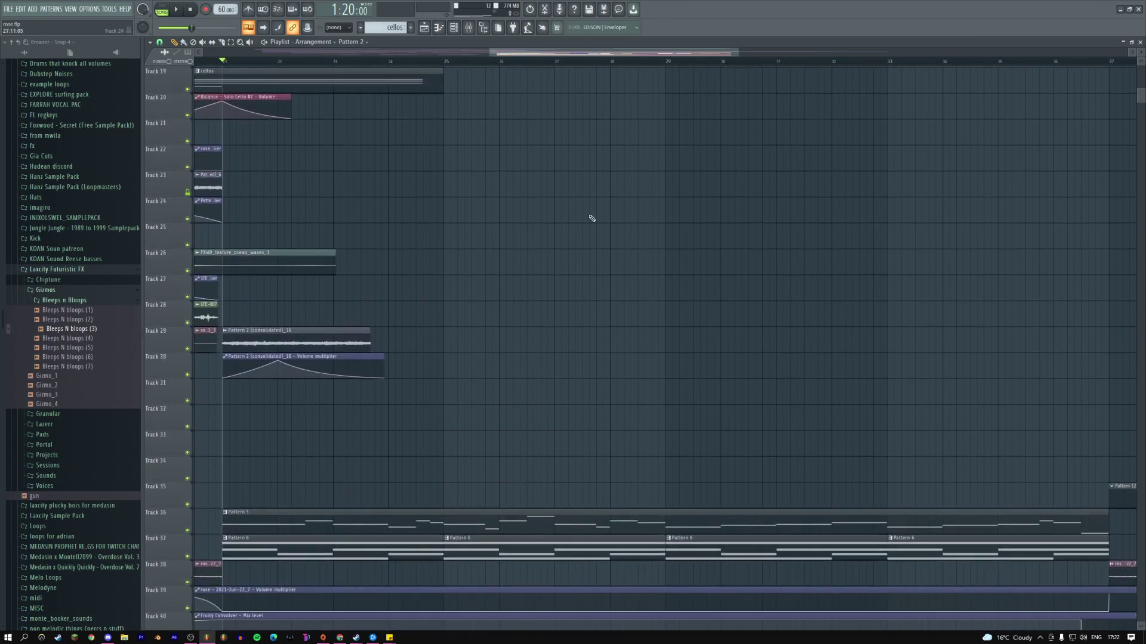
drag(452, 206, 514, 185)
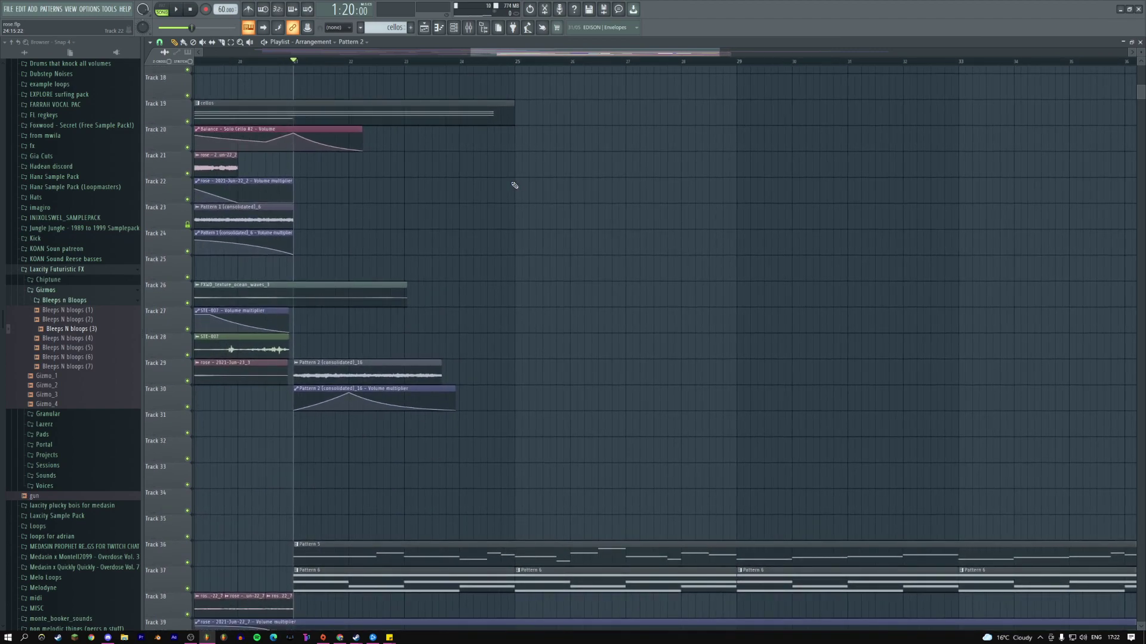
alt+right_click(308, 376)
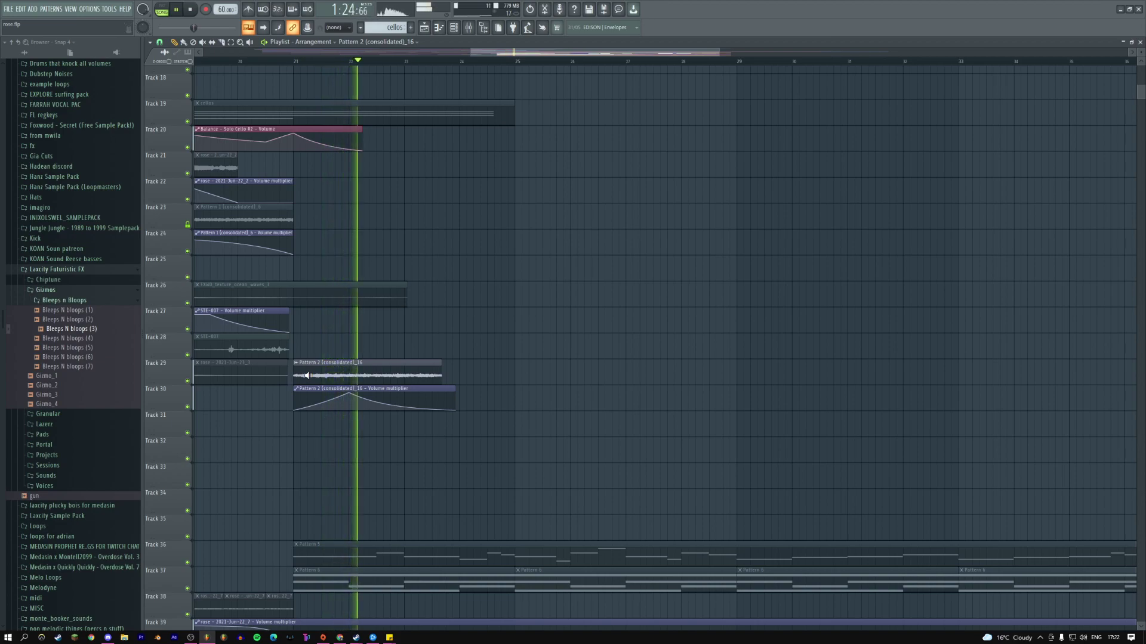
drag(308, 376, 373, 374)
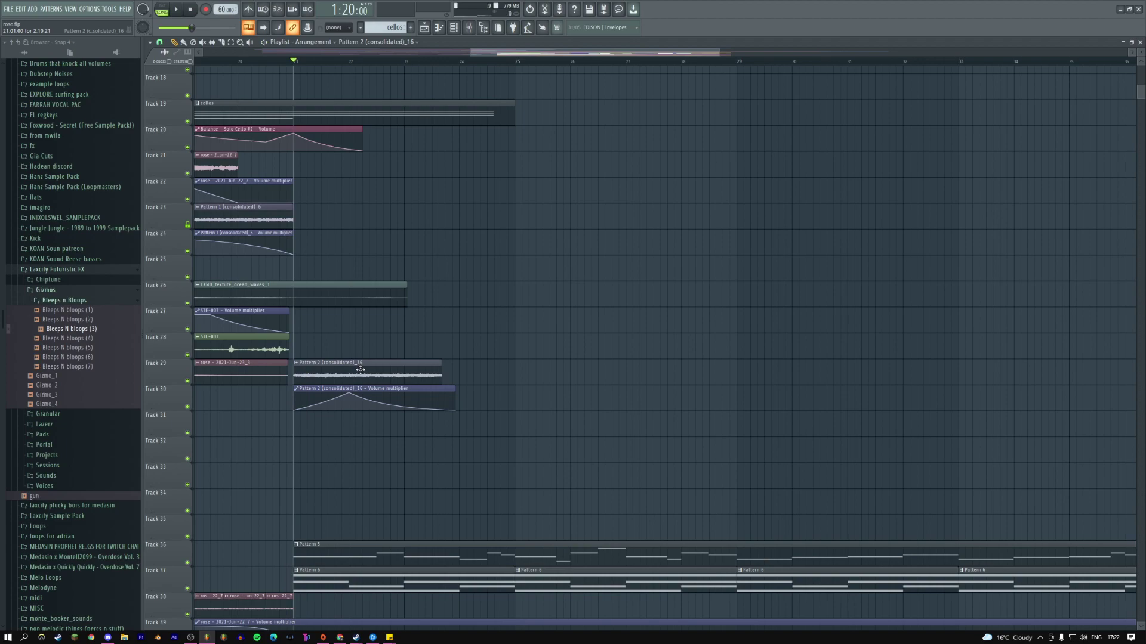
- Check Pattern 2 (consolidated)_16's sample settings, solo-play Pattern 5, then open its piano roll and the Channel rack
double_click(360, 369)
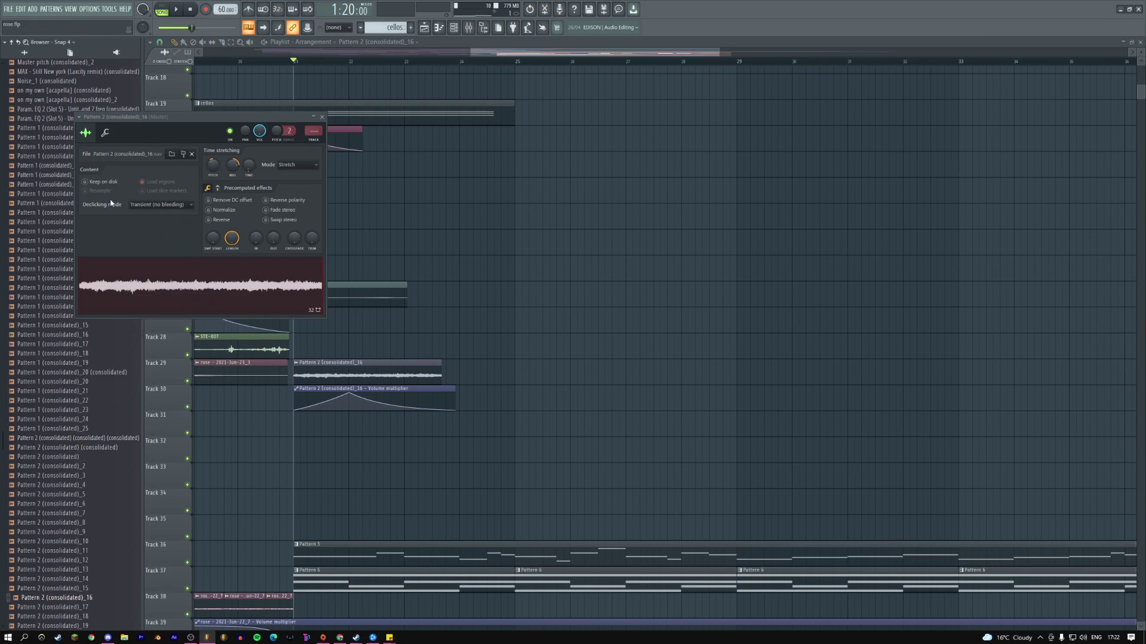
click(322, 117)
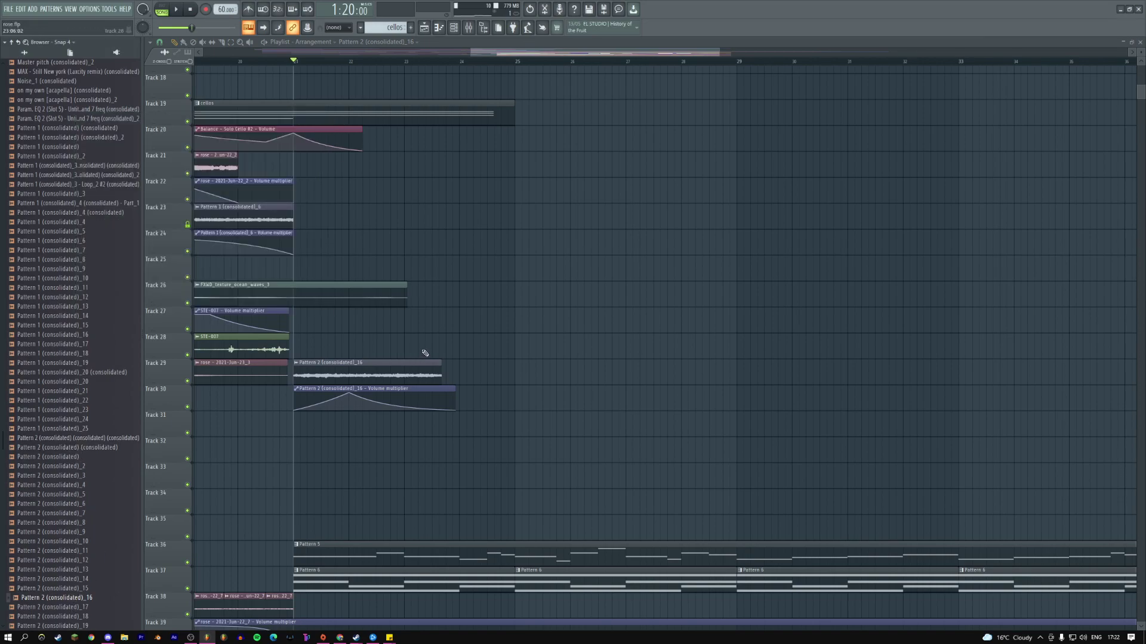
scroll(460, 384, down, 5)
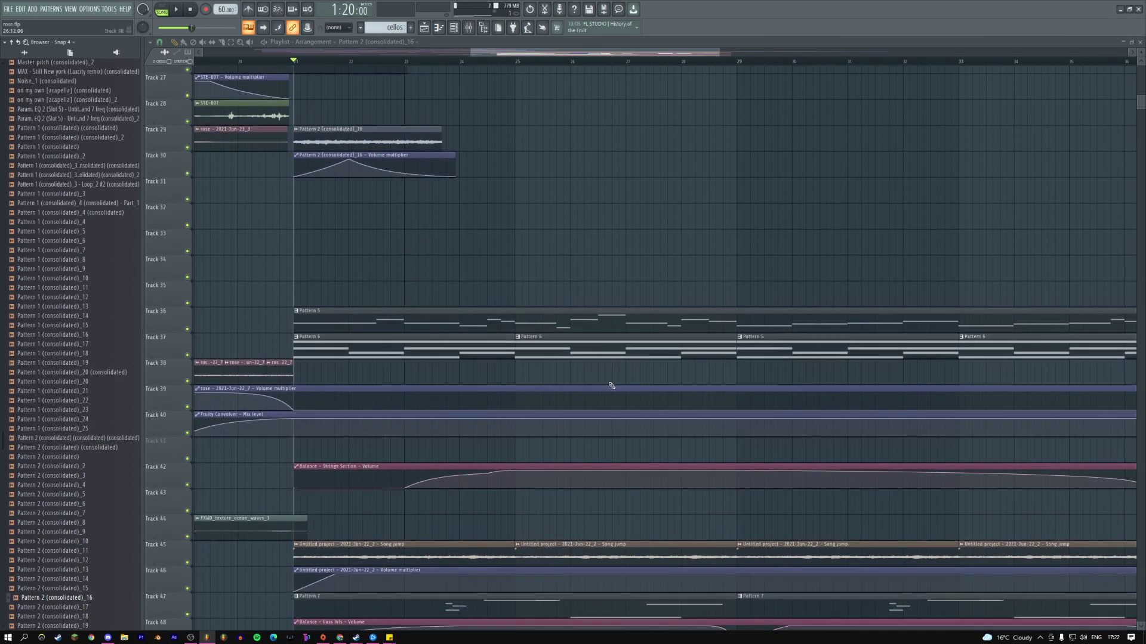
ctrl+alt+right_click(309, 318)
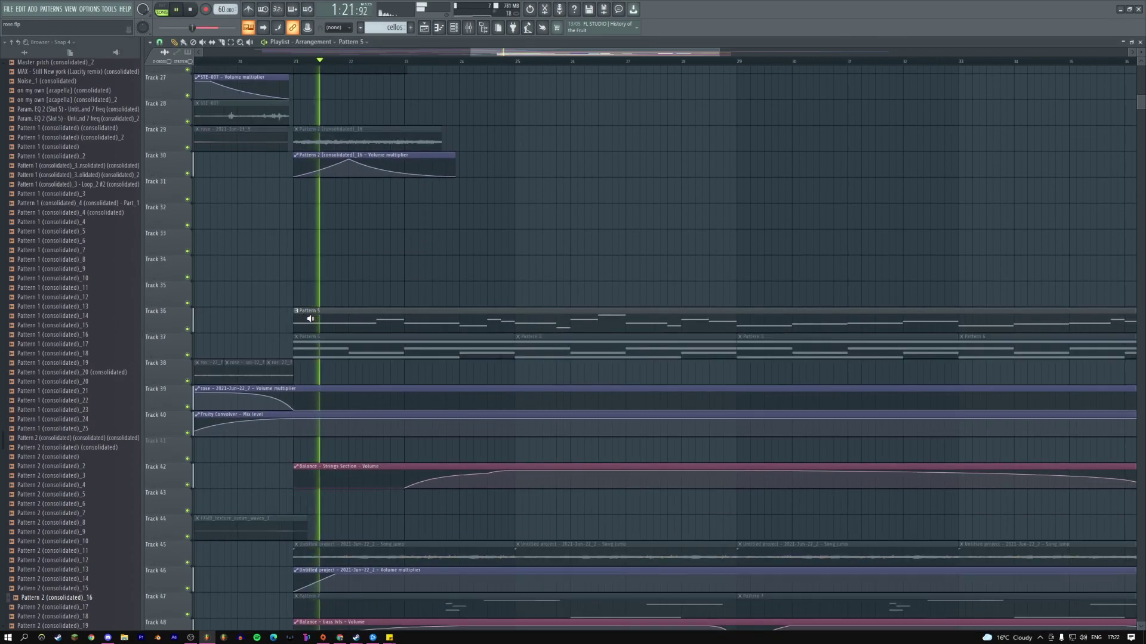
key(space)
double_click(396, 324)
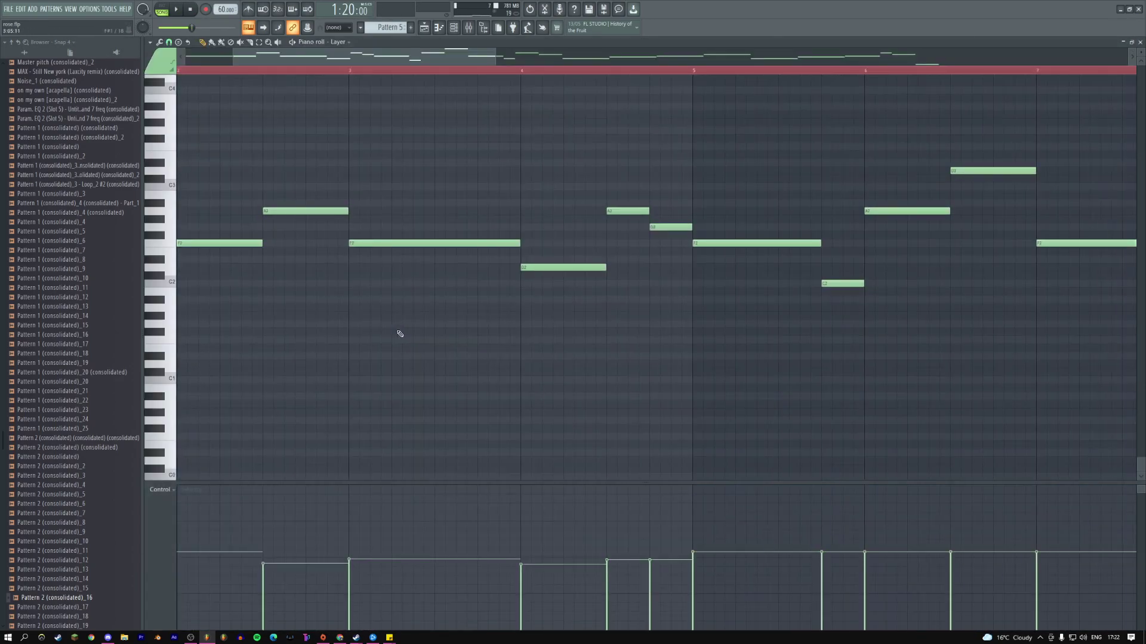
click(454, 27)
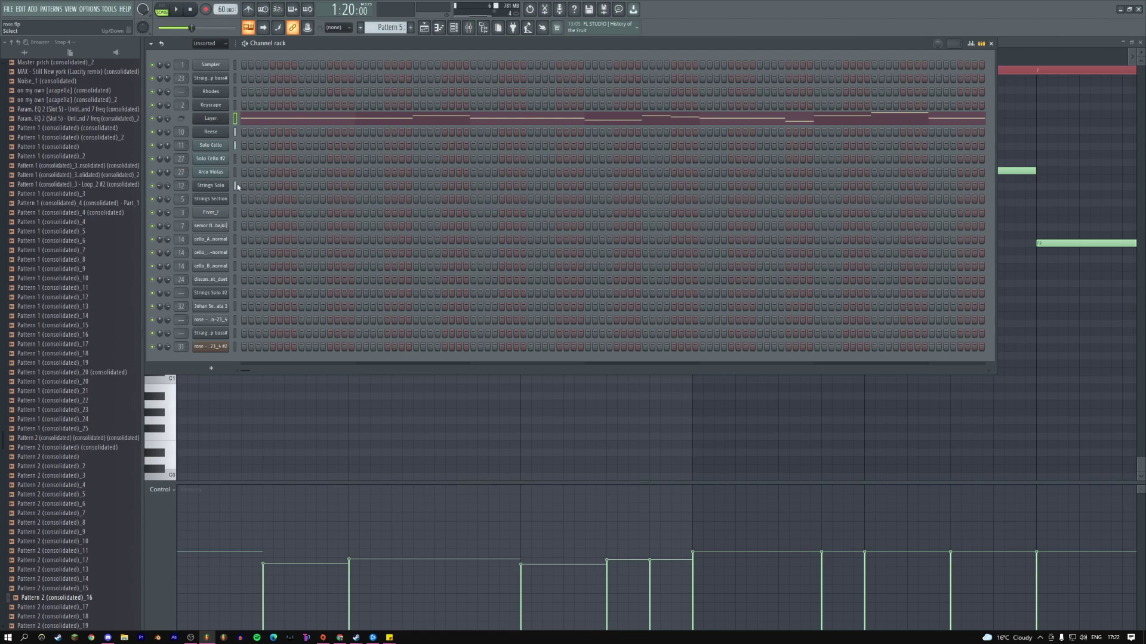
- Move Strings Solo up two rows with Alt+Up, open the Reese and Solo Cello instruments, then close all windows with F12
key(alt+Up)
key(alt+Up)
click(210, 132)
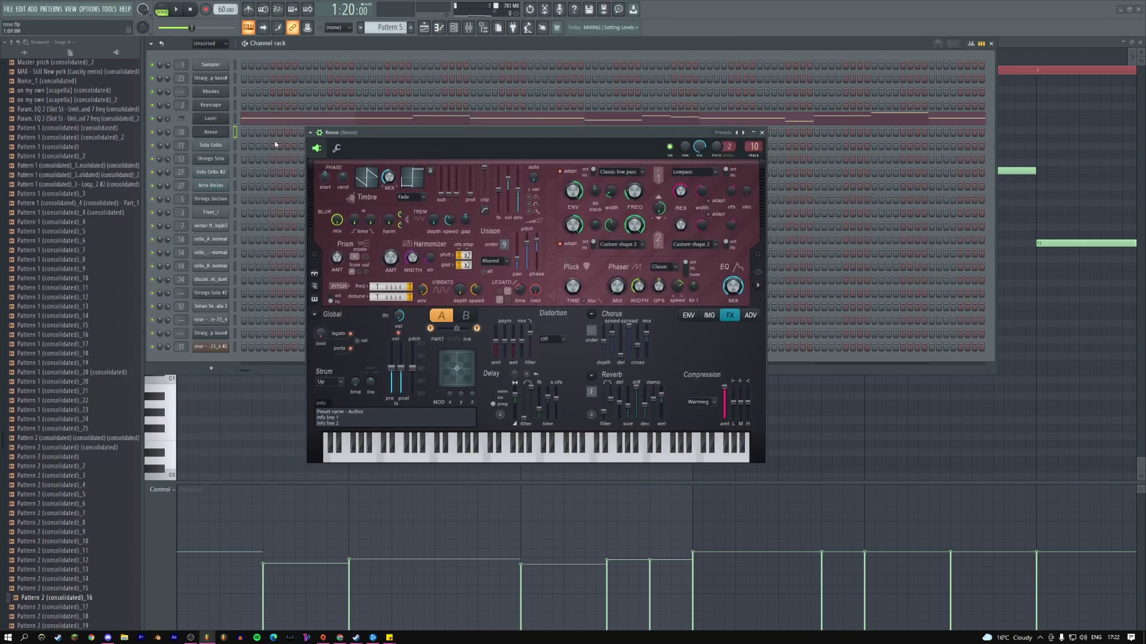
click(214, 145)
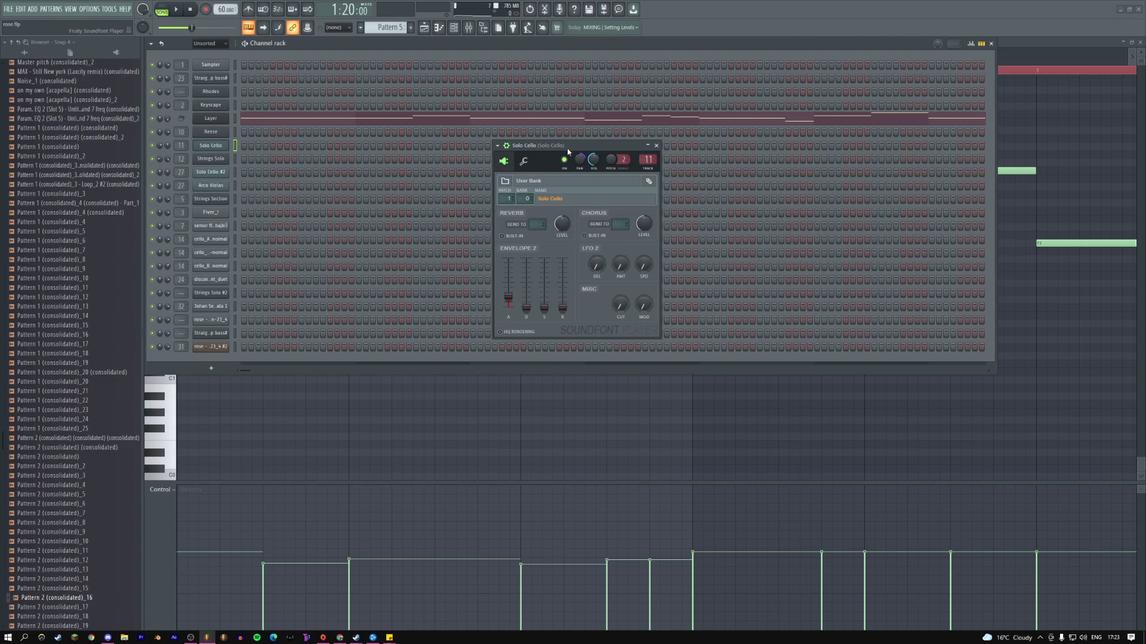
key(F12)
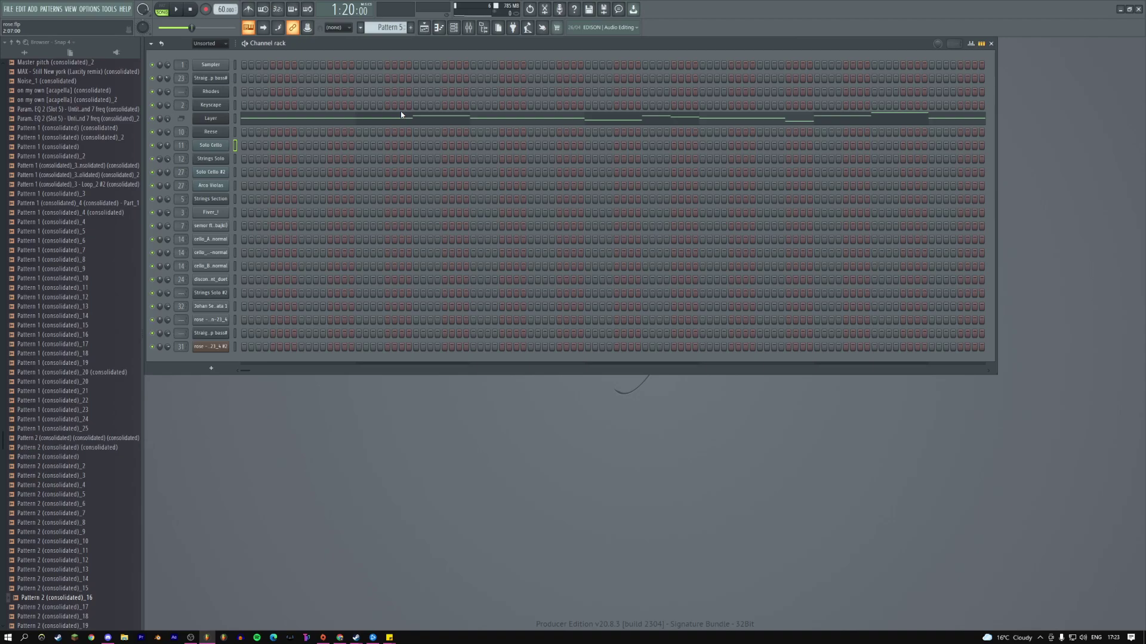
- Reopen Solo Cello, then reset the bass lvls Fruity Balance volume to 0.0 dB in the Mixer
click(214, 146)
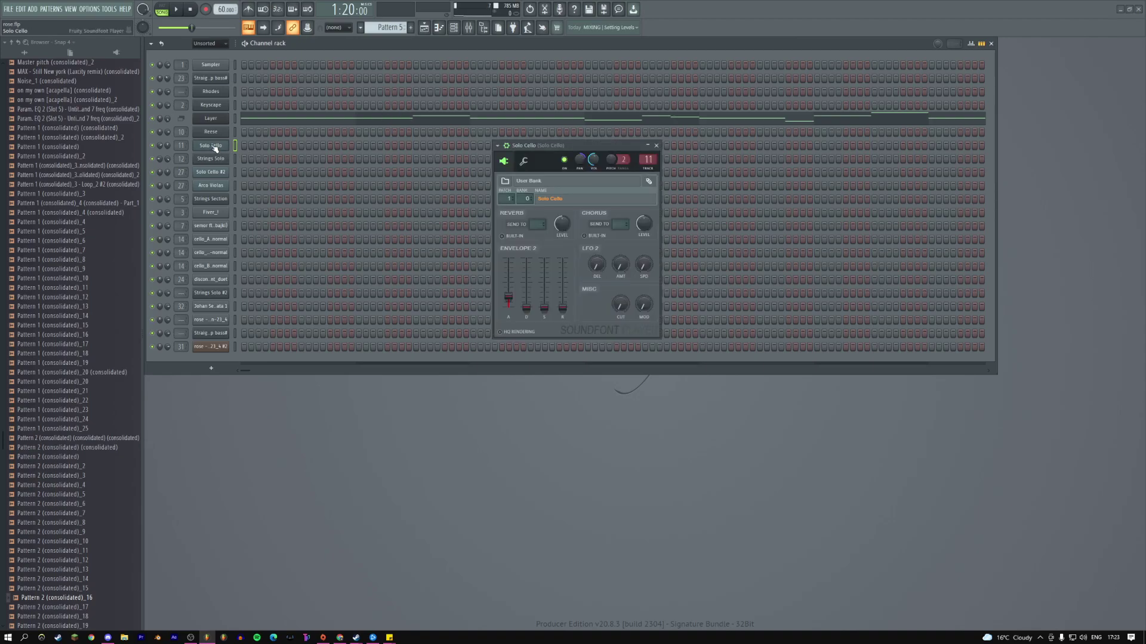
drag(566, 144, 528, 141)
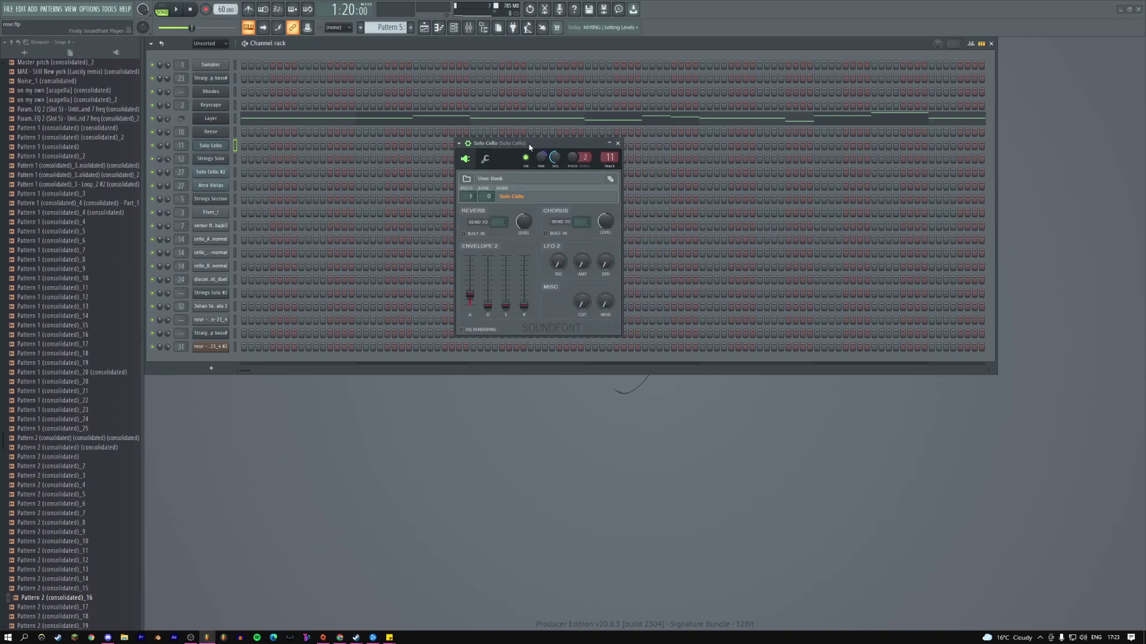
key(F9)
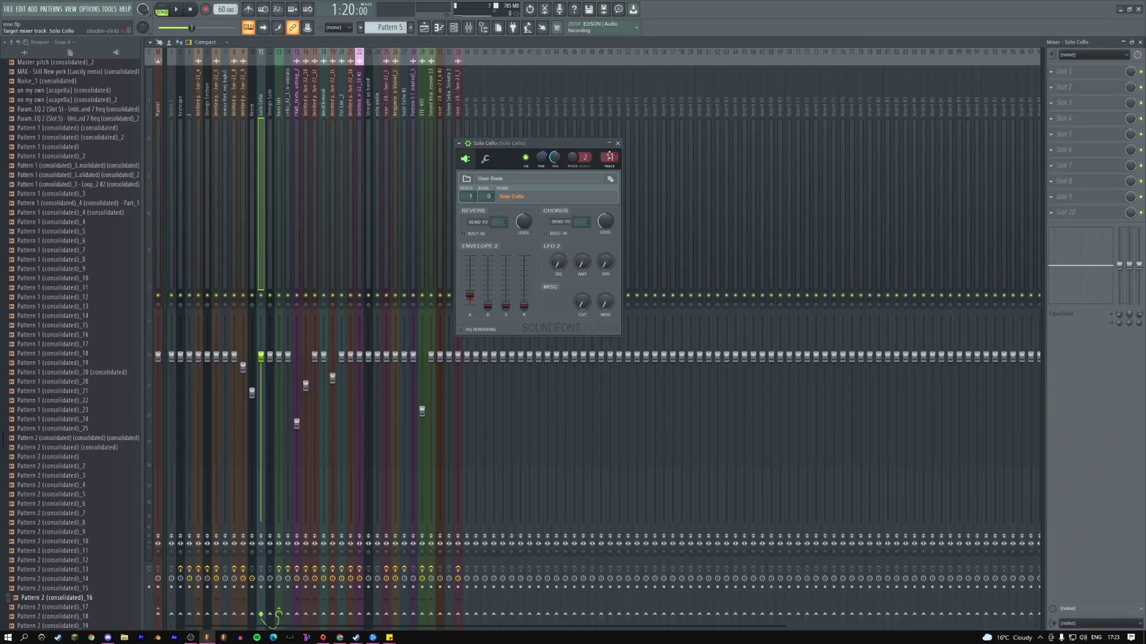
click(283, 115)
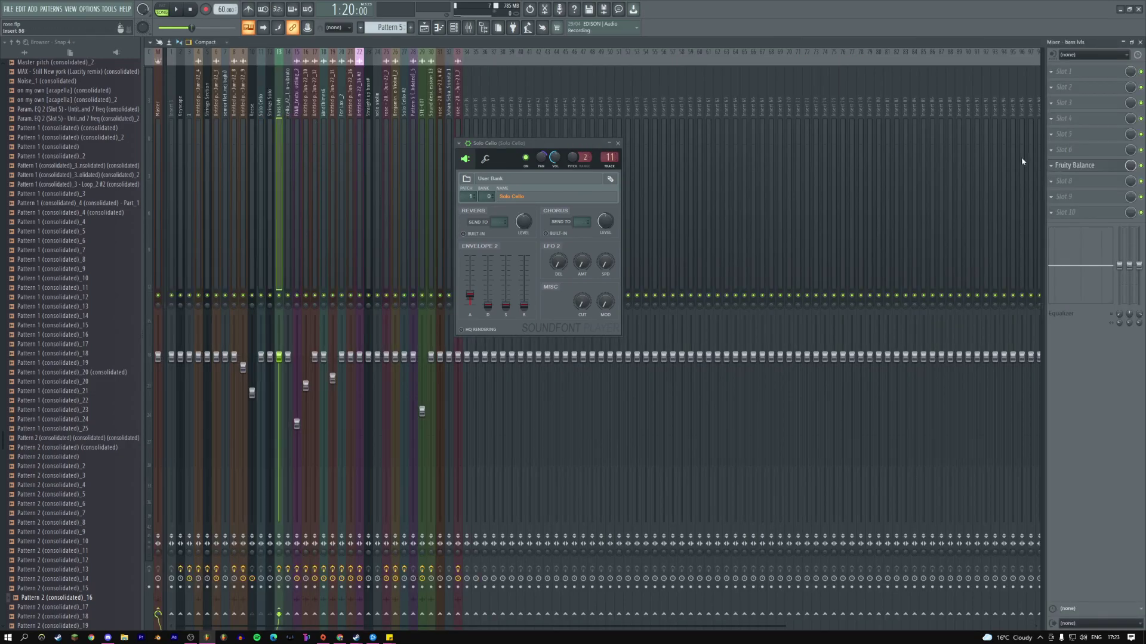
click(1089, 170)
right_click(427, 174)
click(440, 183)
click(521, 150)
key(e)
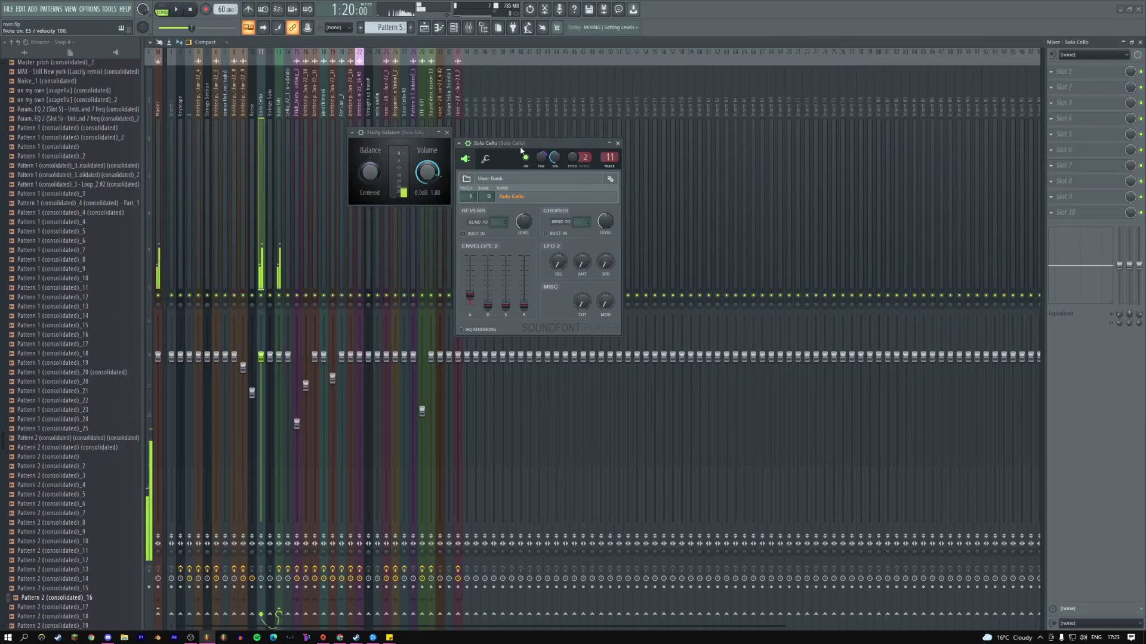
key(F9)
- Switch playback to Song mode and play the arrangement briefly
click(161, 10)
key(space)
key(F6)
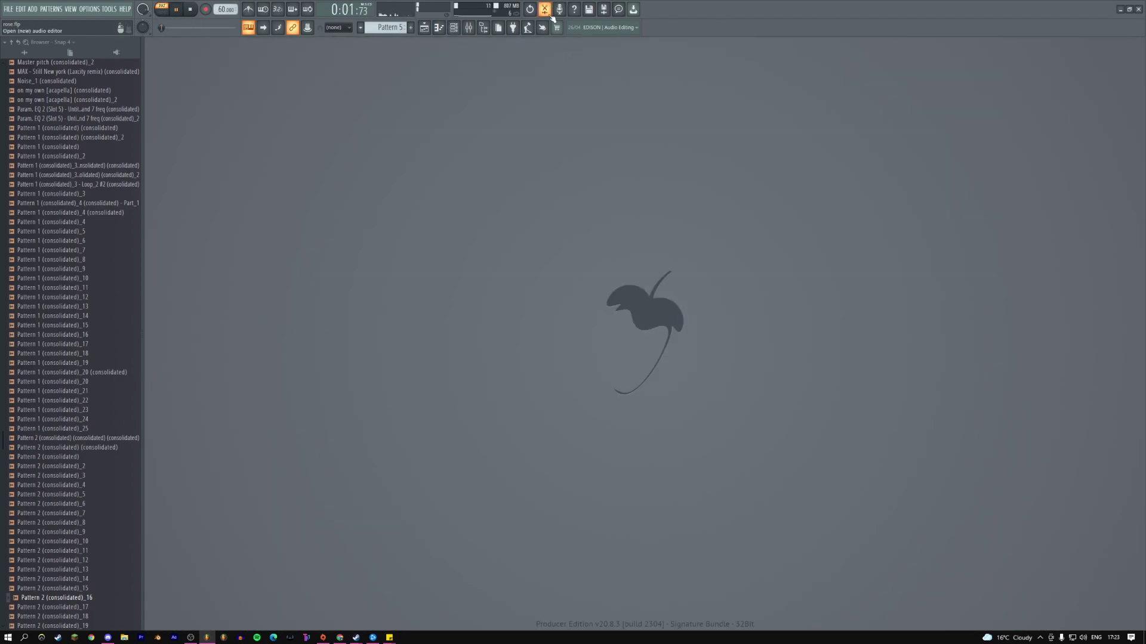
key(space)
- Reset the bass lvls balance volume to its default again while auditioning the mix
key(F9)
click(279, 114)
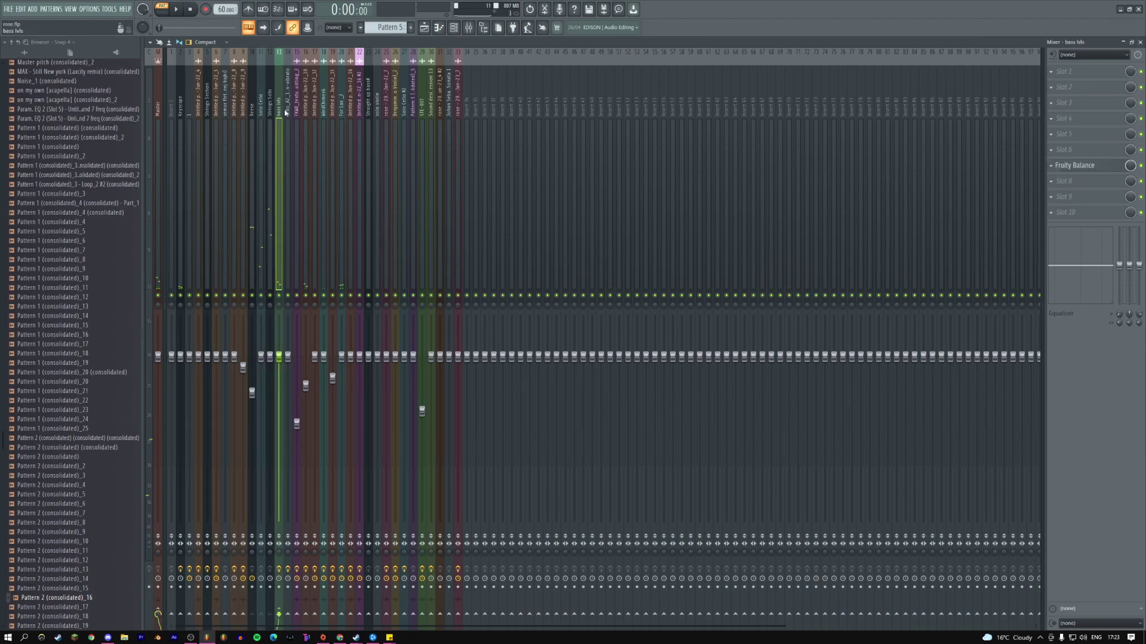
click(1108, 166)
right_click(438, 170)
click(447, 174)
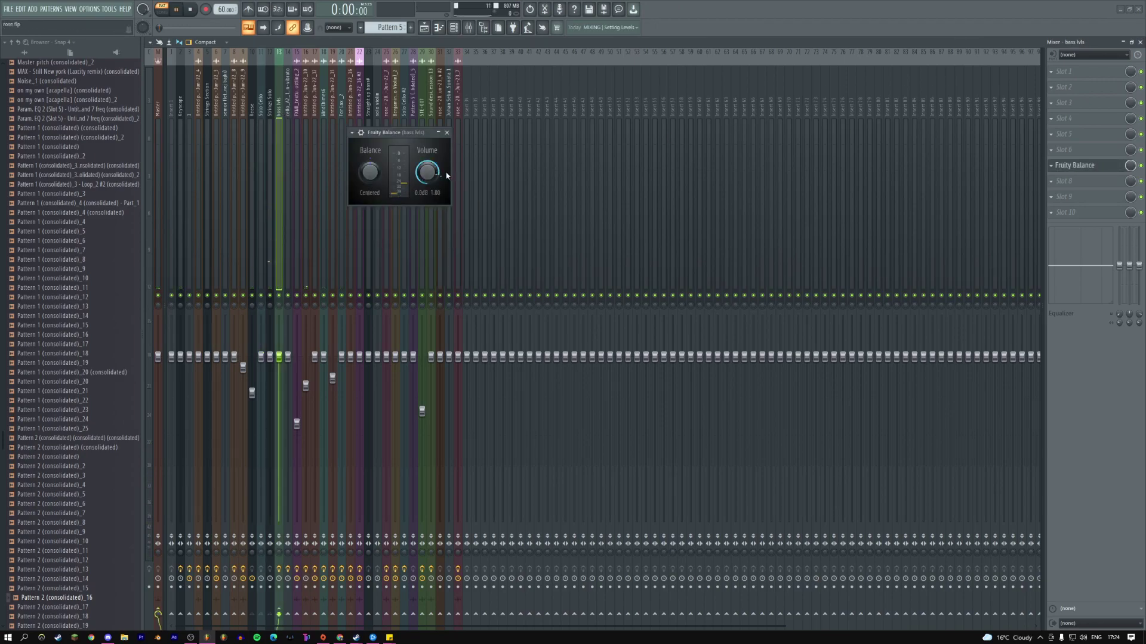
key(space)
click(447, 133)
click(453, 27)
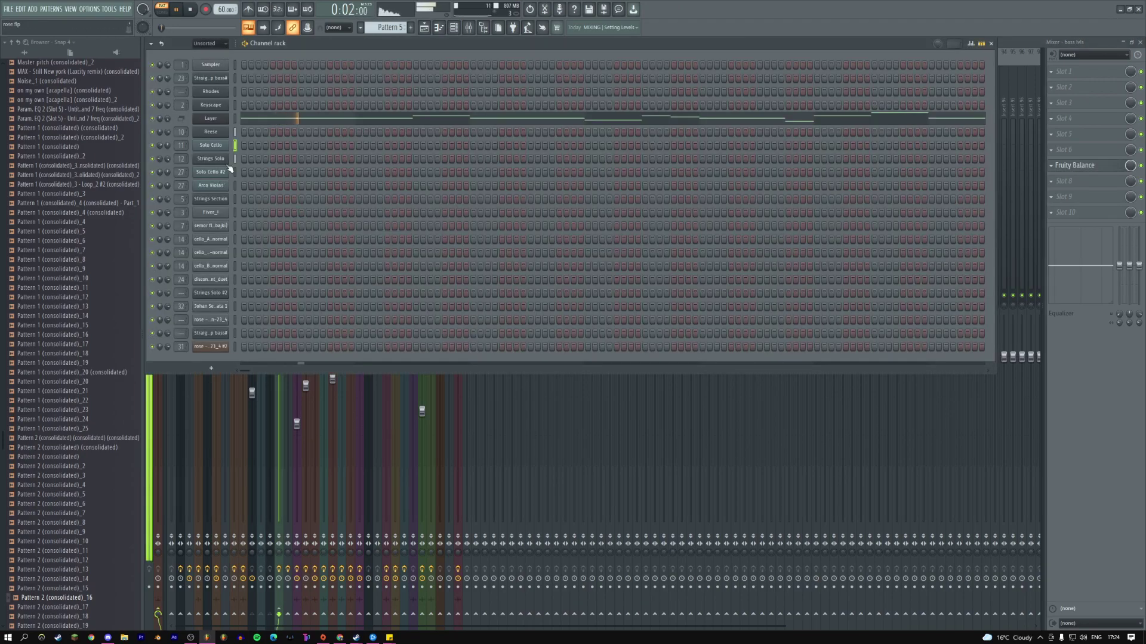
- Solo the Strings Solo channel and look at its DirectWave instrument window
key(space)
right_click(152, 159)
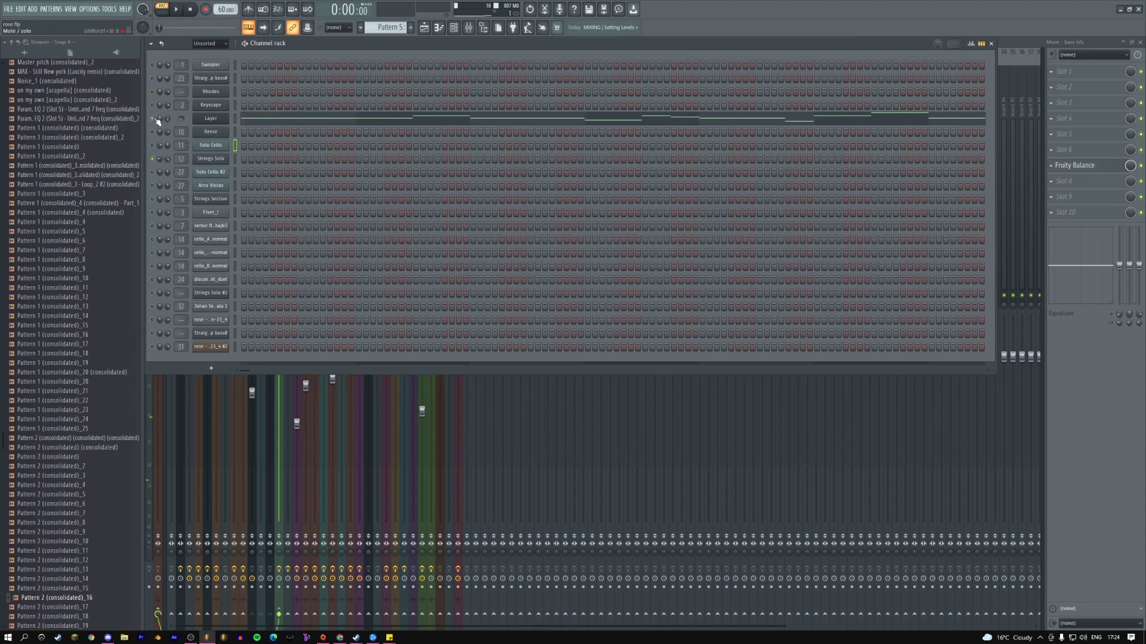
click(212, 159)
click(86, 134)
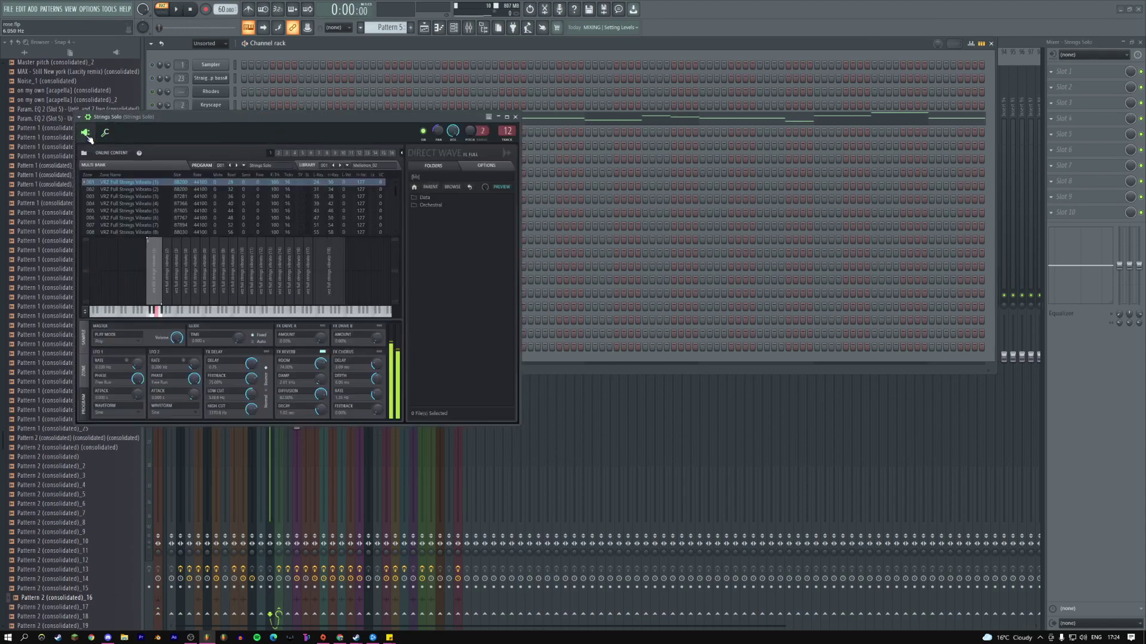
click(516, 117)
click(224, 164)
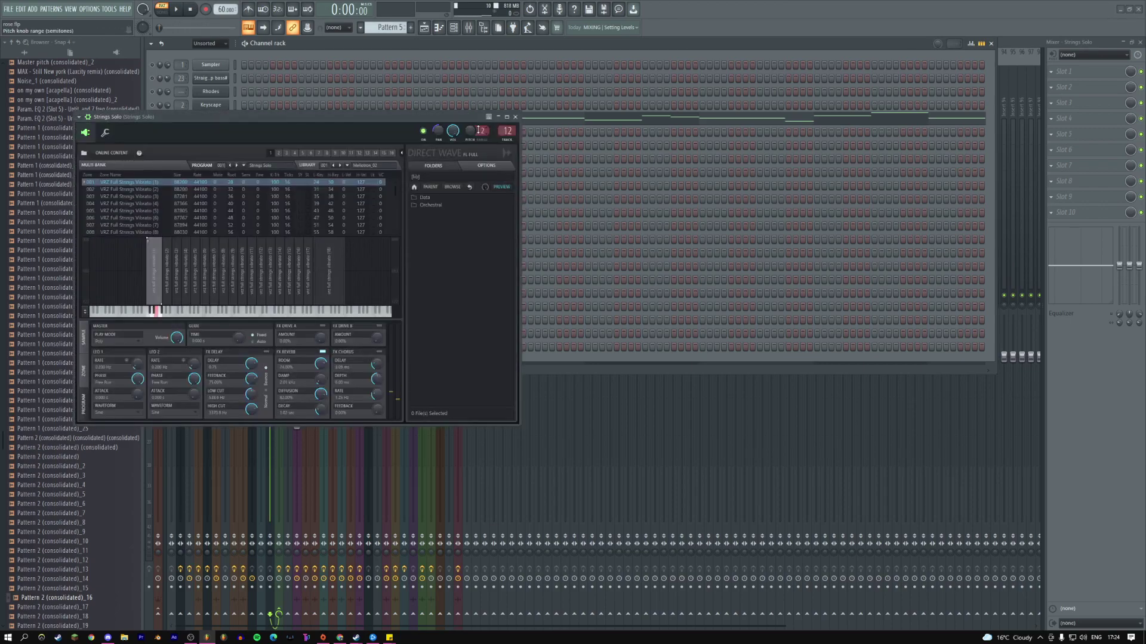
click(516, 117)
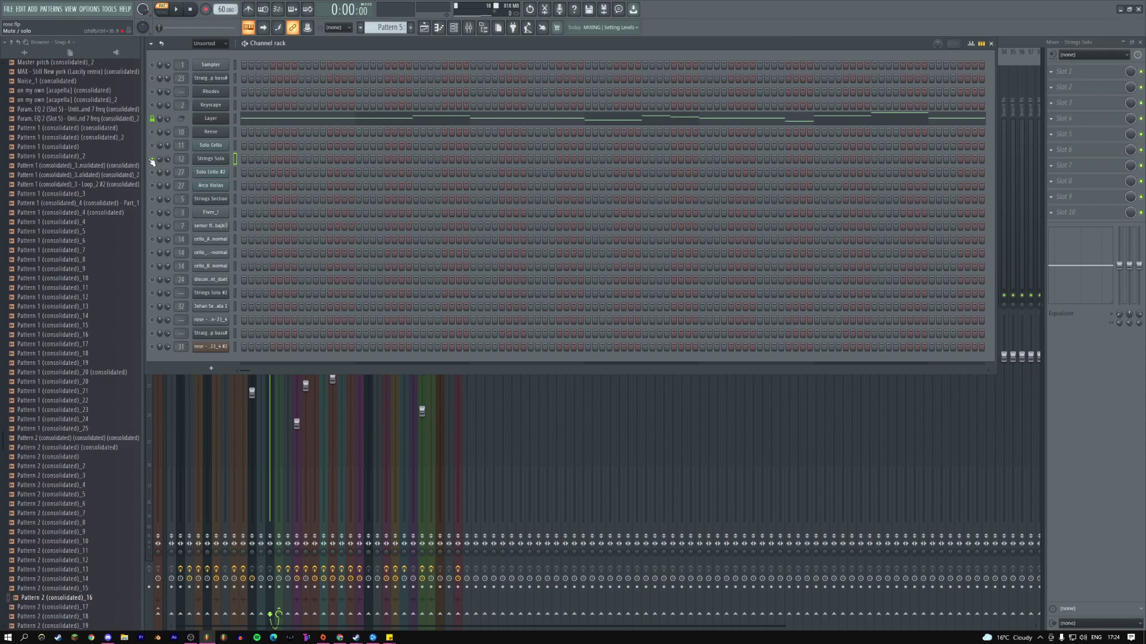
- Play the soloed strings briefly, then bring the playlist arrangement back
key(space)
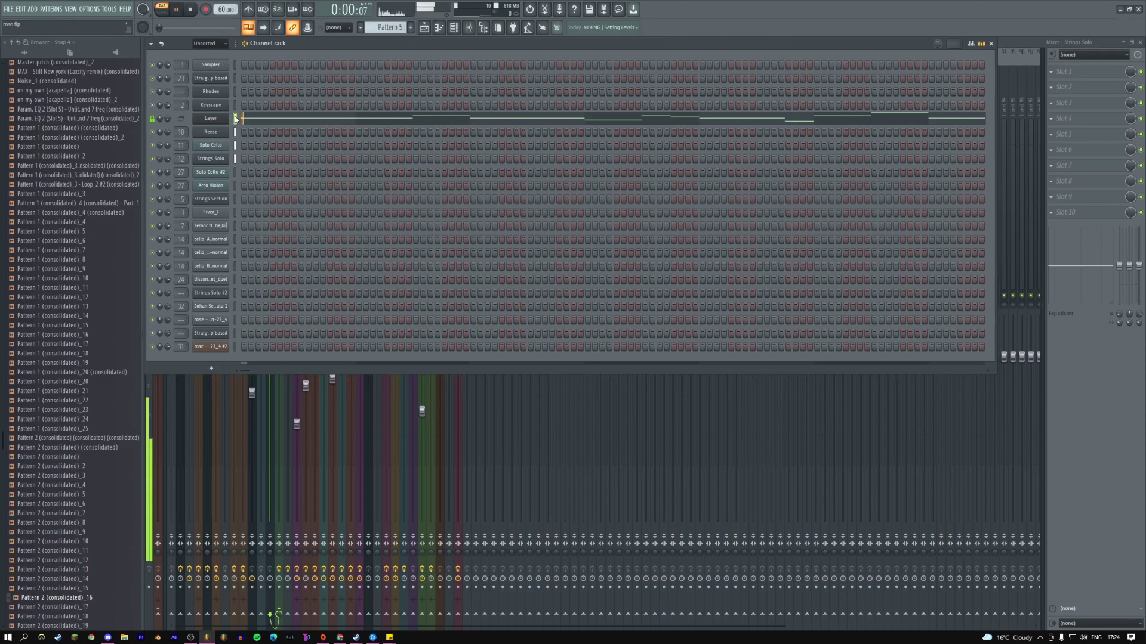
key(space)
click(424, 28)
scroll(486, 173, down, 3)
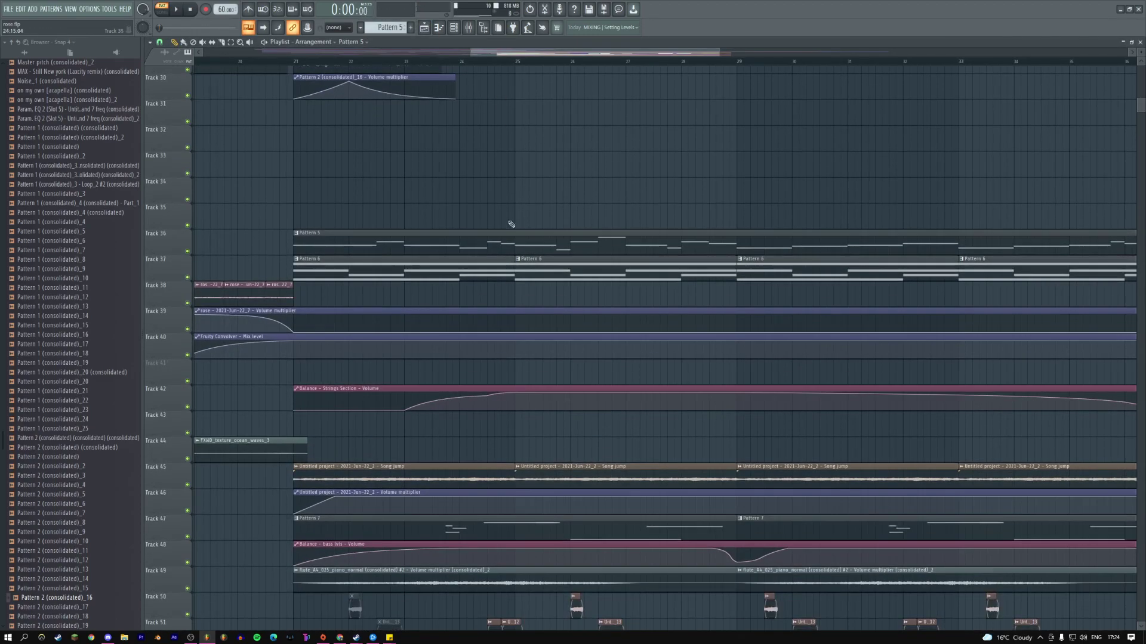
- Solo Track 37, unmute Track 42, and move the Strings Section volume clip onto a new Track 38
right_click(188, 278)
click(188, 407)
right_click(168, 288)
click(191, 445)
drag(340, 413, 338, 279)
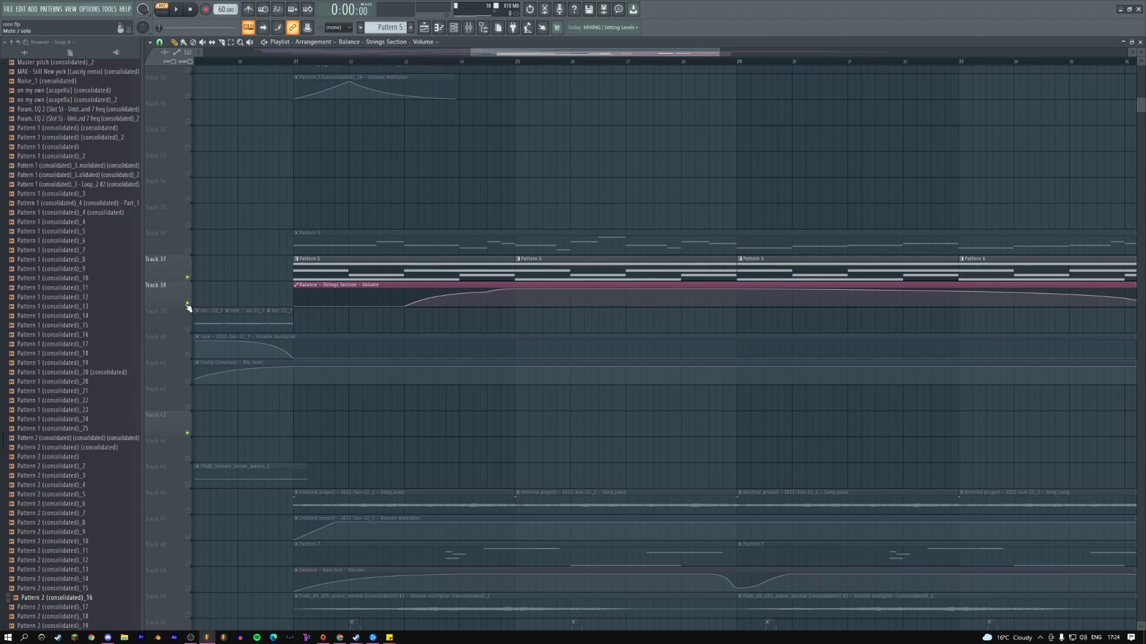
- Play the arrangement from bar 23 while panning toward the lower tracks, then stop
click(428, 64)
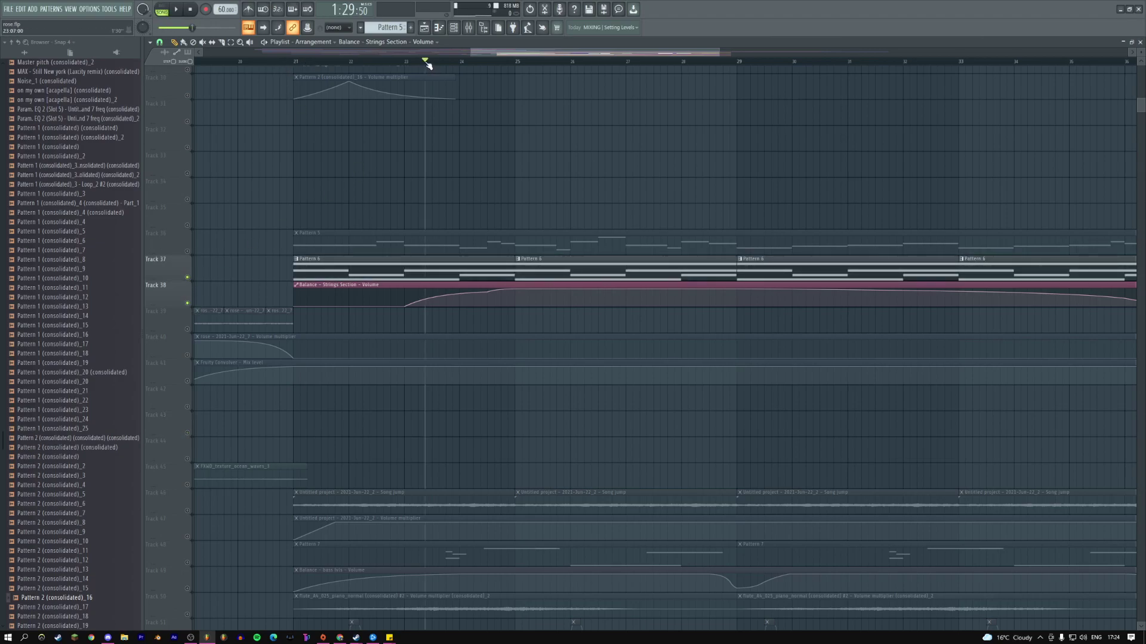
drag(531, 184, 443, 210)
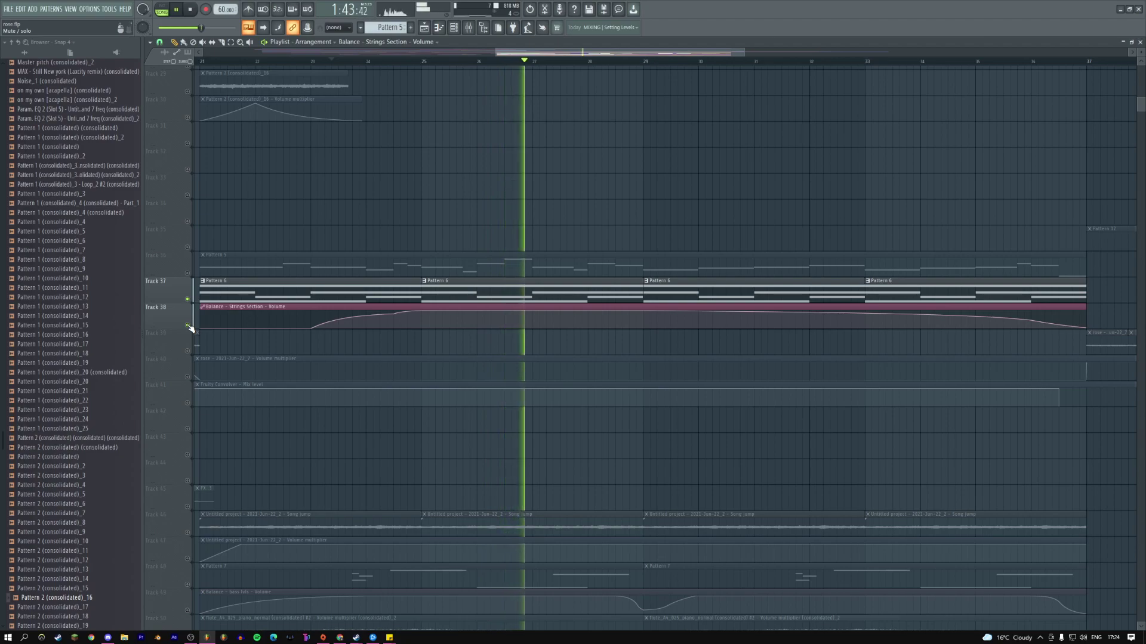
key(space)
scroll(393, 291, down, 3)
scroll(393, 292, down, 6)
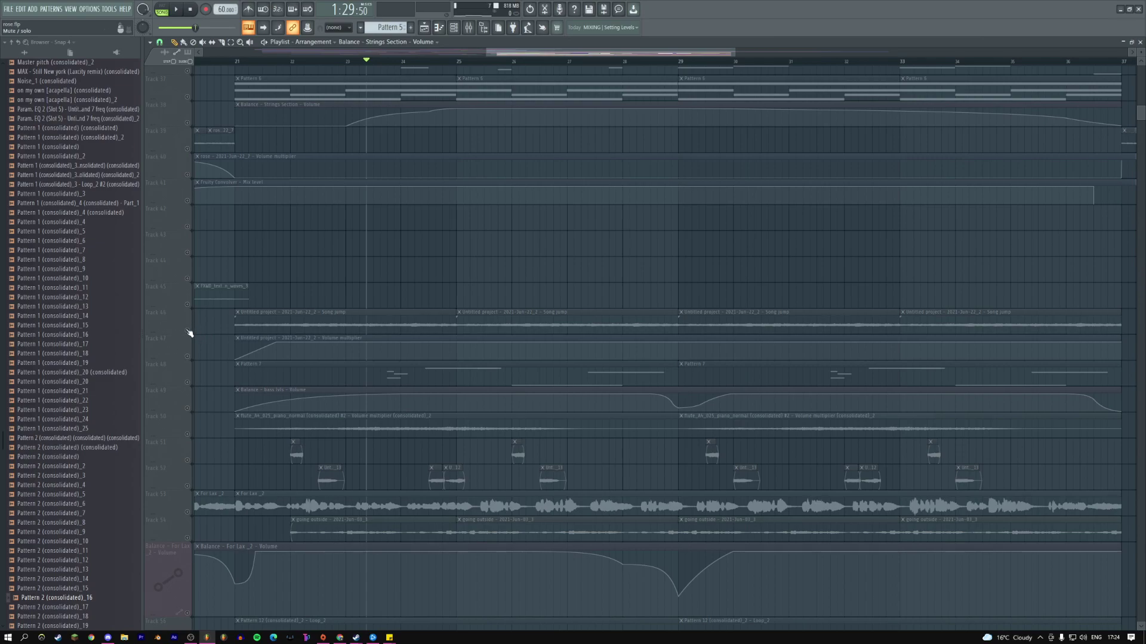
- Unmute Tracks 46 and 47, leave Track 48 muted, and play from the first Song jump clip
click(187, 331)
click(187, 357)
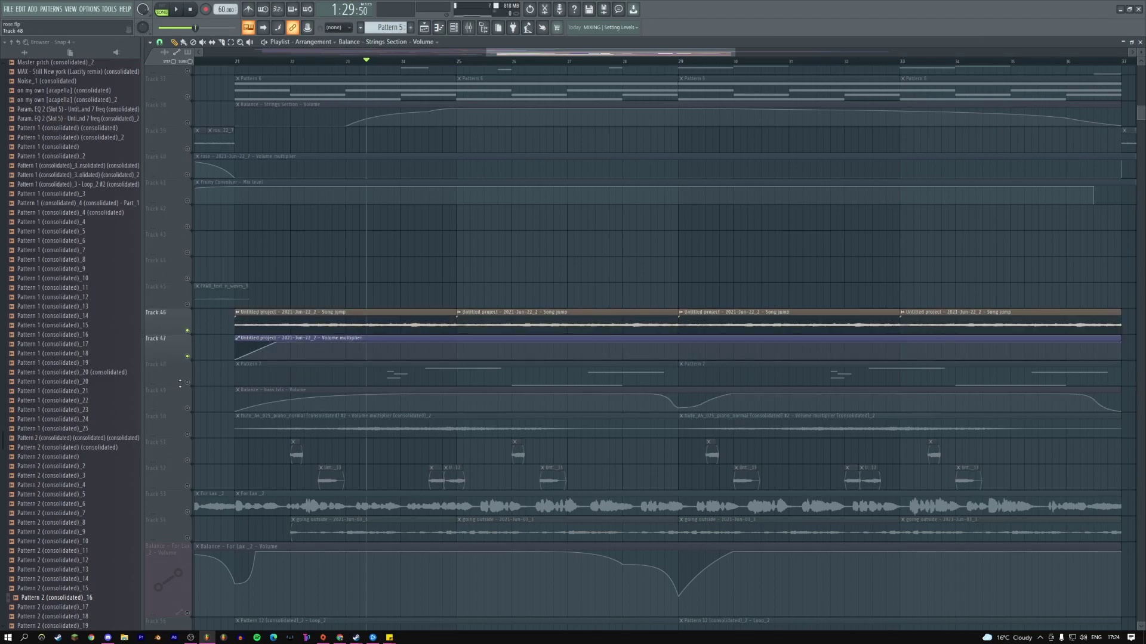
click(188, 383)
click(187, 383)
click(325, 324)
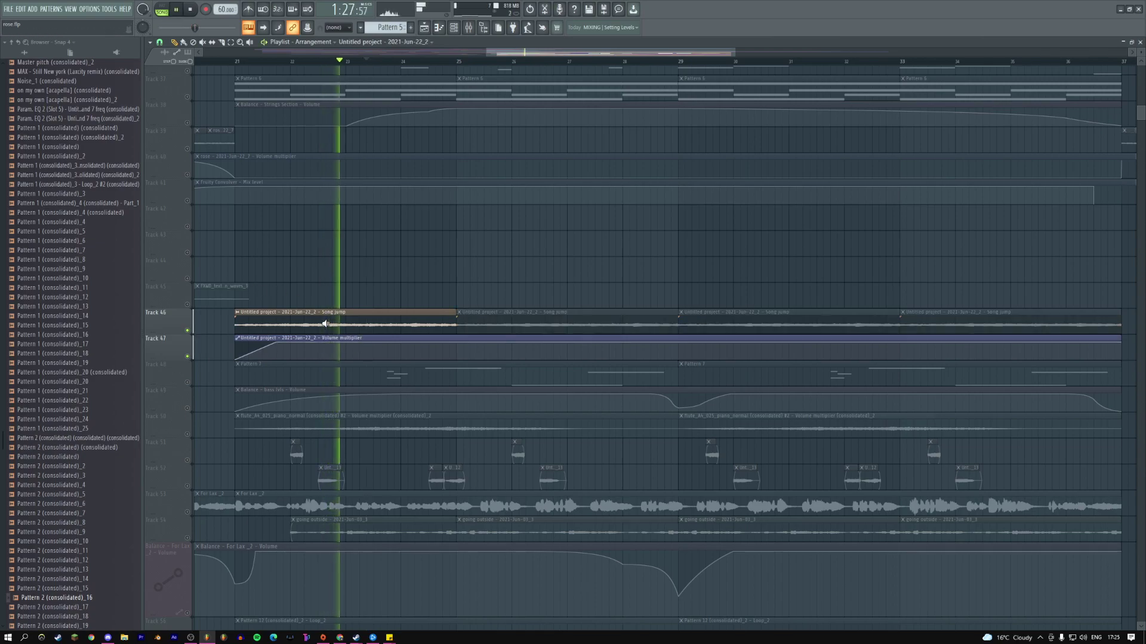
- Open the Untitled project clip's channel settings and mixer channel, then resume playback
key(space)
double_click(362, 320)
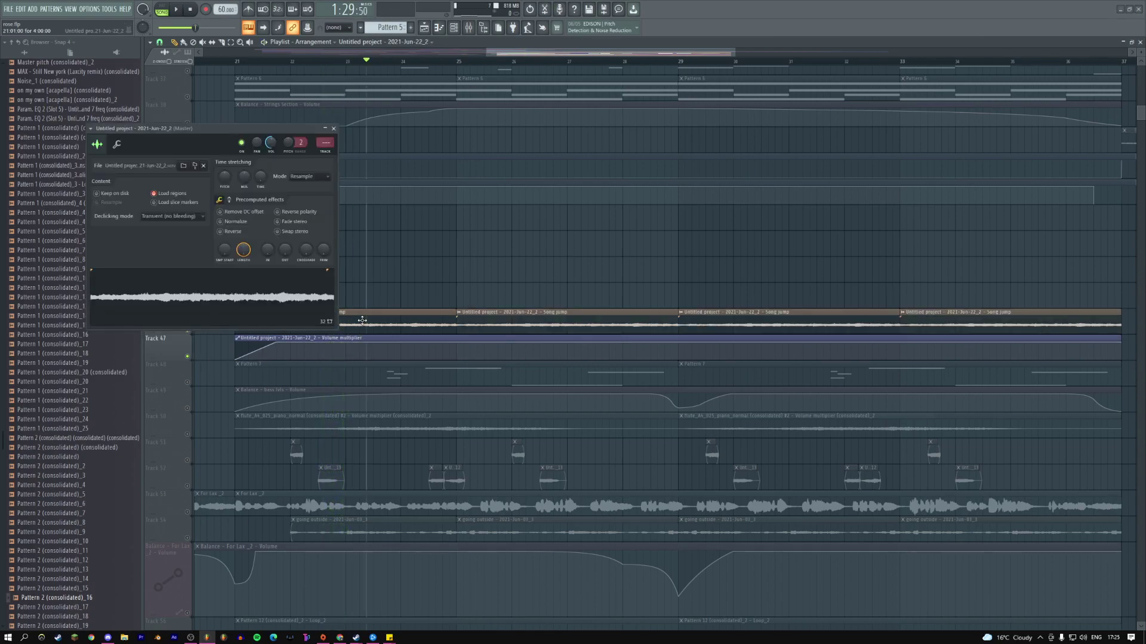
click(326, 151)
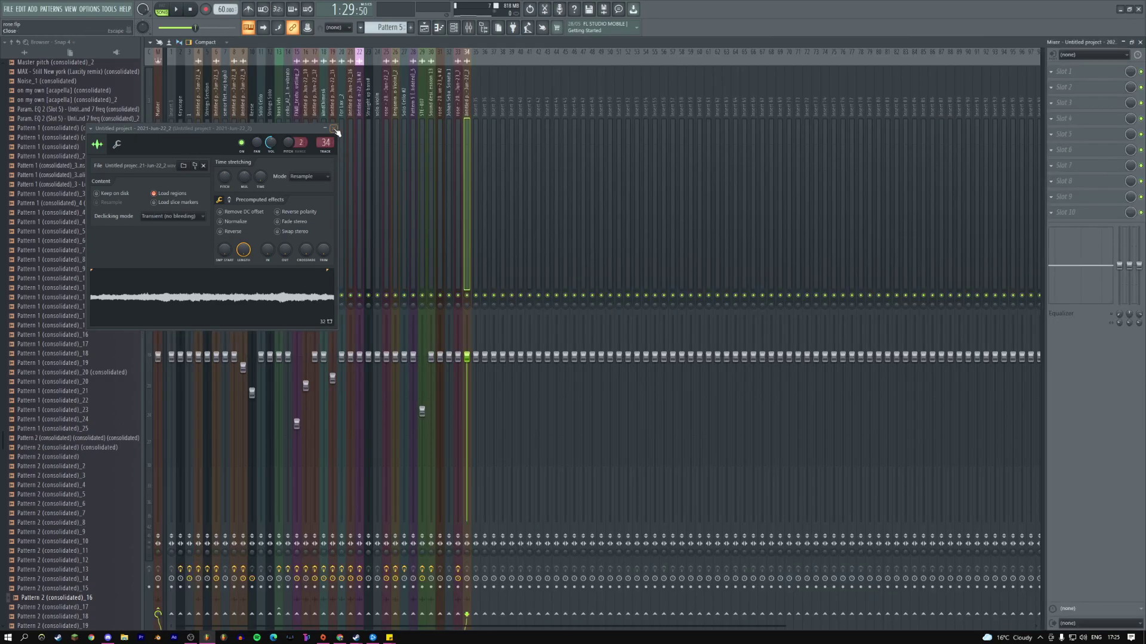
click(426, 29)
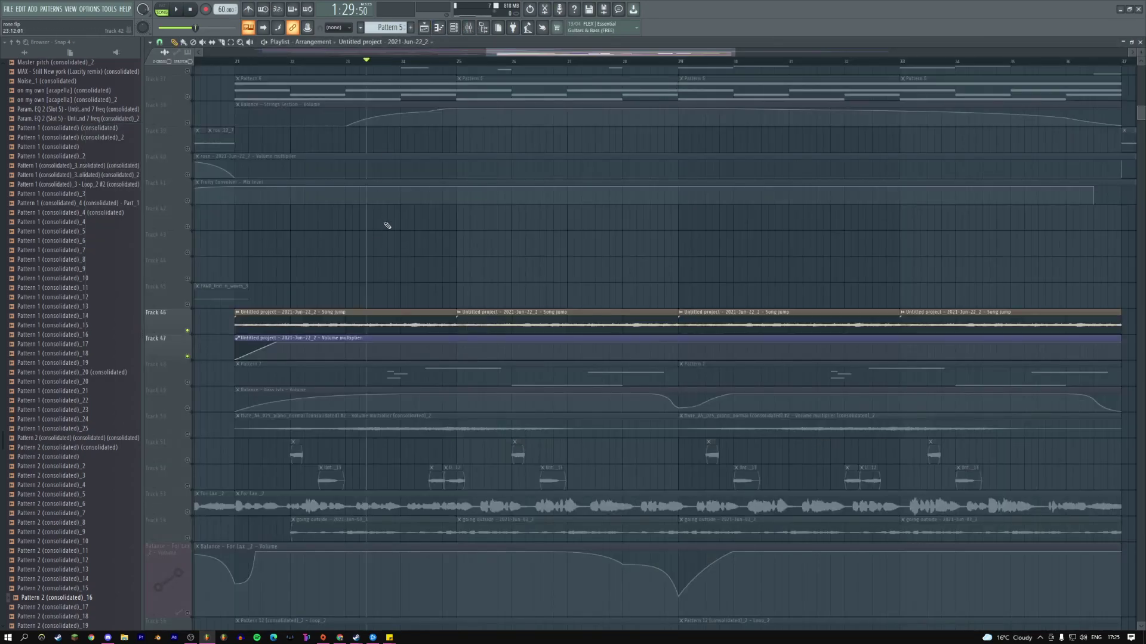
key(space)
- Add Fruity parametric EQ 2 to slot 2 and make band 1 a high-pass at about 215 Hz
click(469, 30)
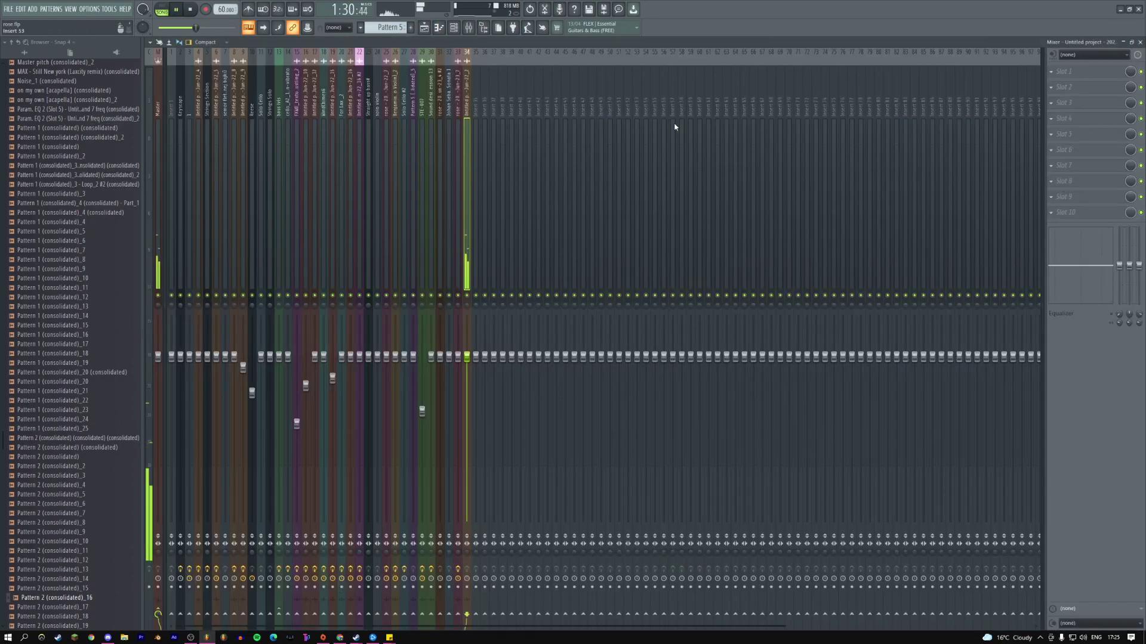
click(1051, 71)
mouse_move(1061, 96)
click(941, 615)
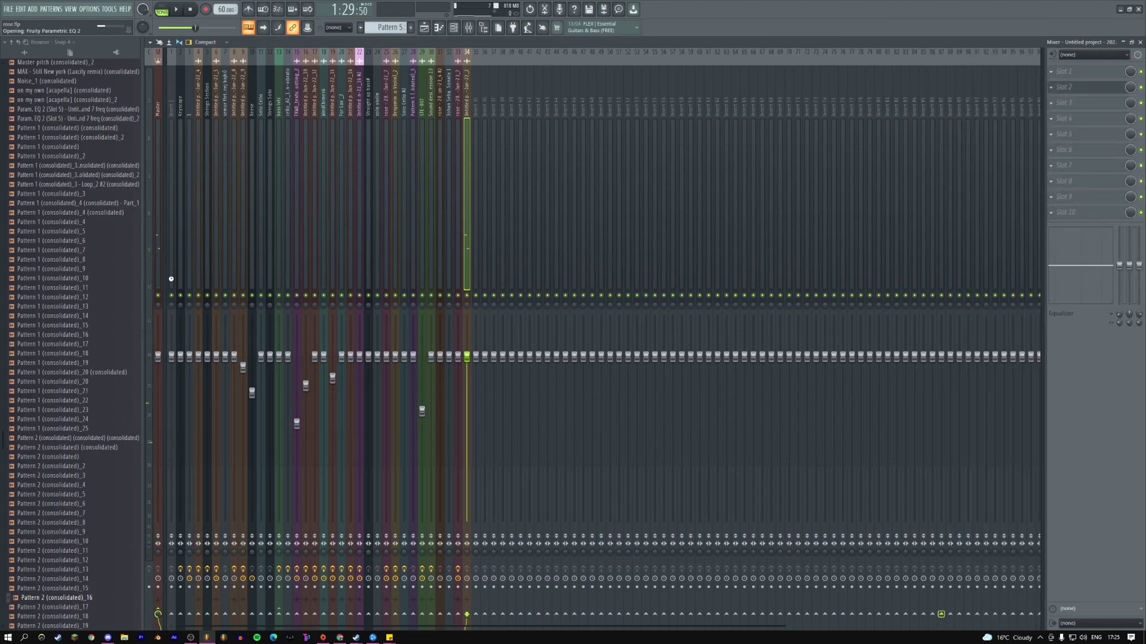
right_click(128, 204)
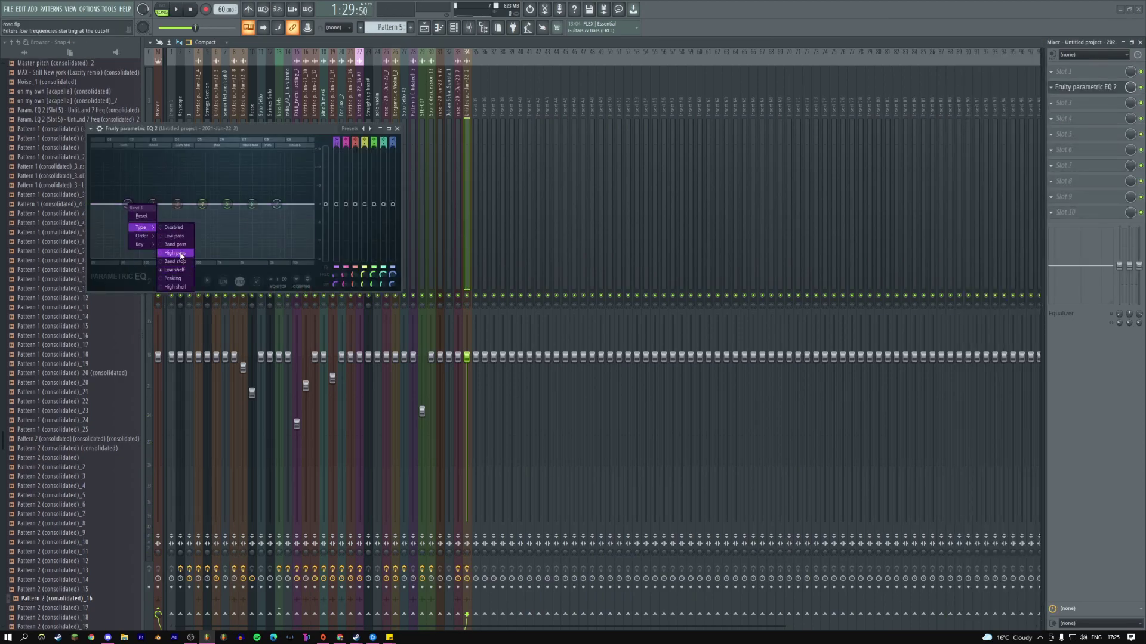
click(175, 253)
drag(128, 204, 167, 204)
key(space)
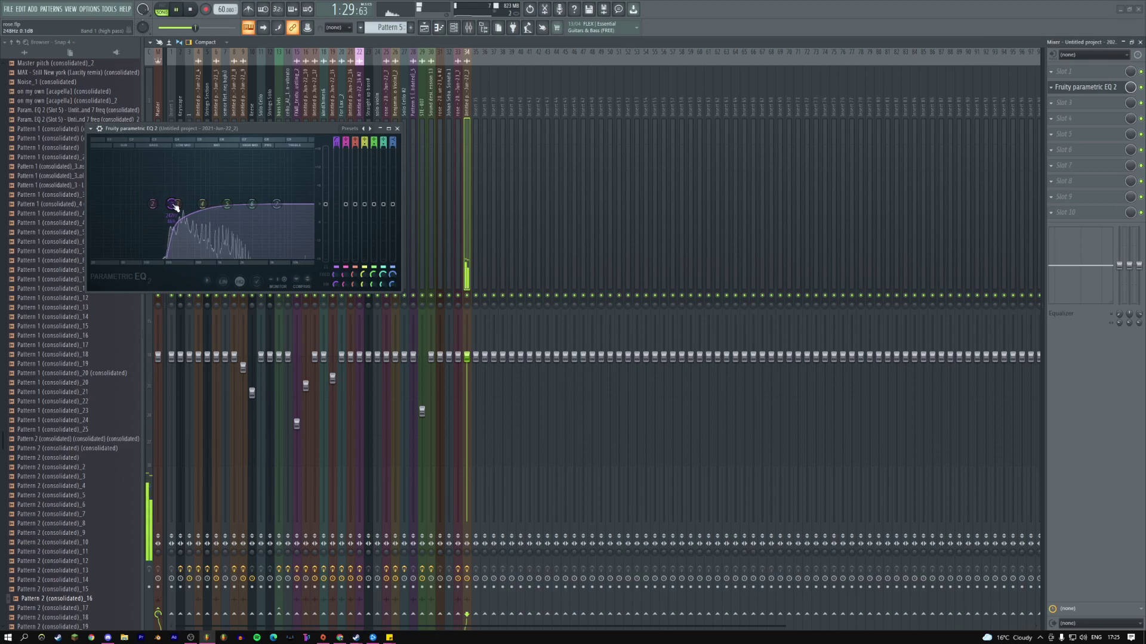
- Lower and narrow EQ band 6, close the EQ, stop playback, and return to the playlist
drag(252, 205, 277, 203)
scroll(252, 207, down, 3)
click(396, 128)
key(space)
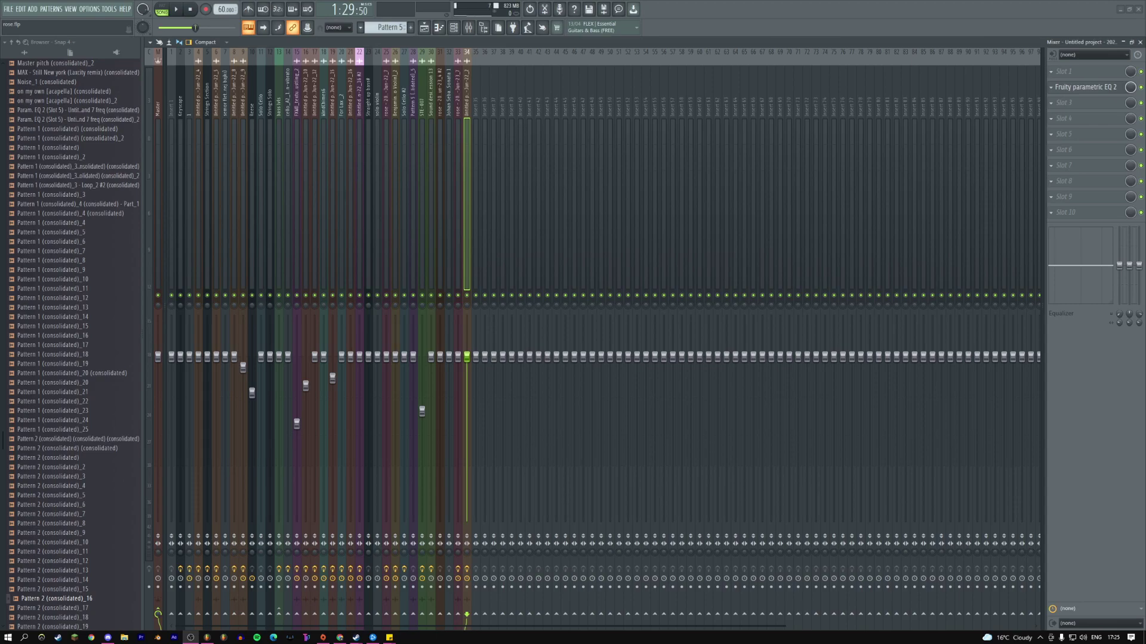
key(F5)
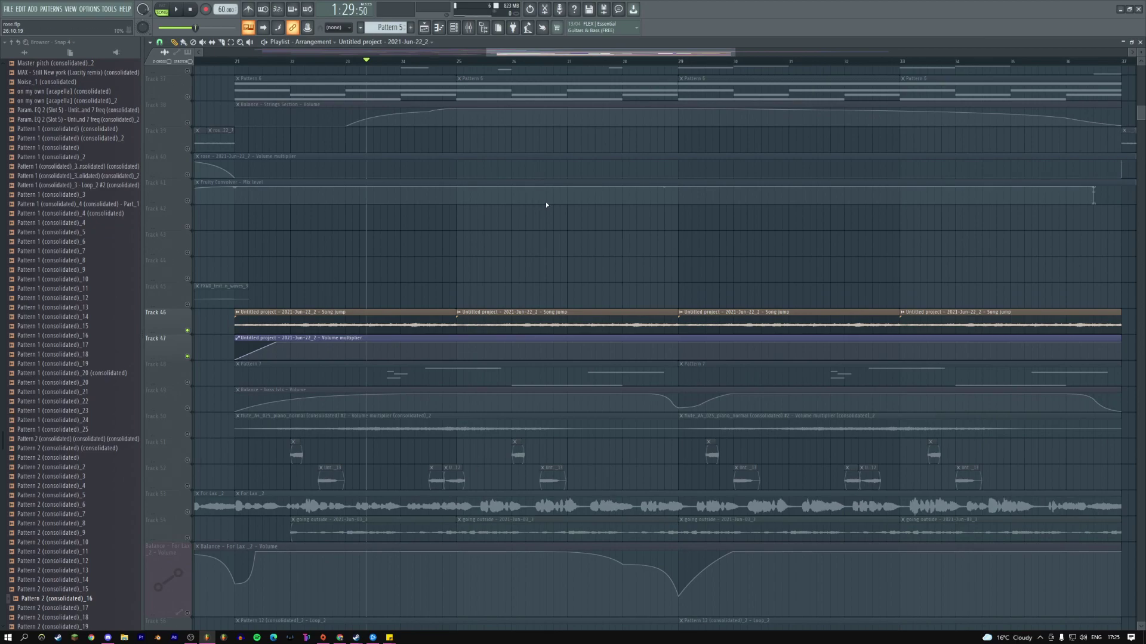
- Unmute Tracks 48 and 49, and mute Tracks 46 and 47
drag(187, 383, 190, 408)
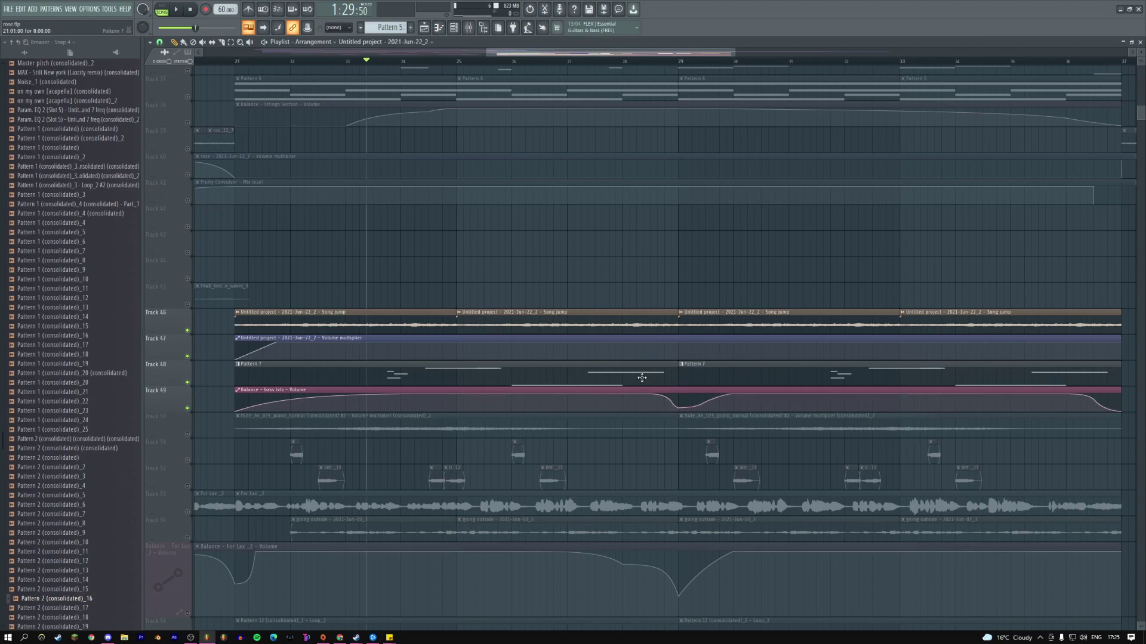
click(188, 356)
click(188, 331)
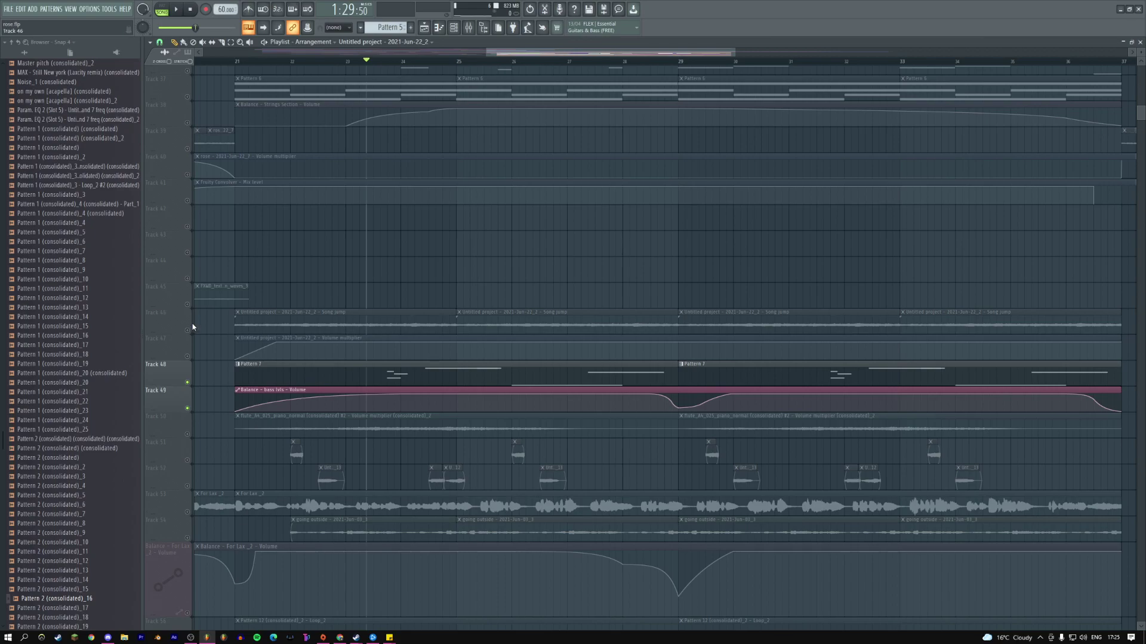
- Select the Pattern 7 clip on Track 48 and open its notes for editing
scroll(402, 370, down, 4)
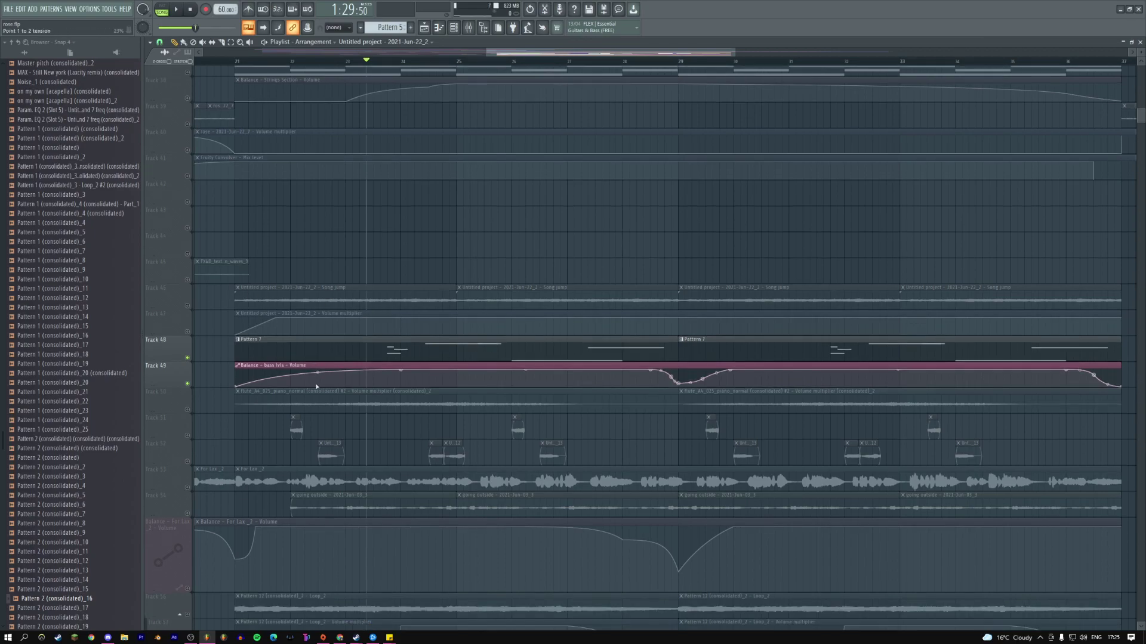
scroll(402, 383, up, 3)
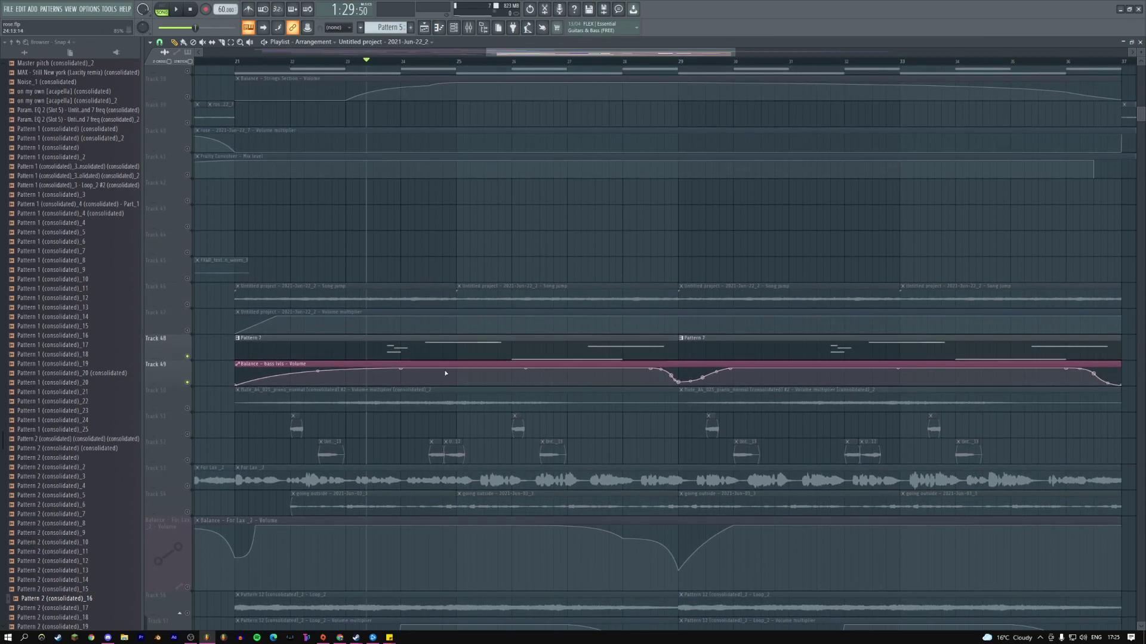
click(386, 349)
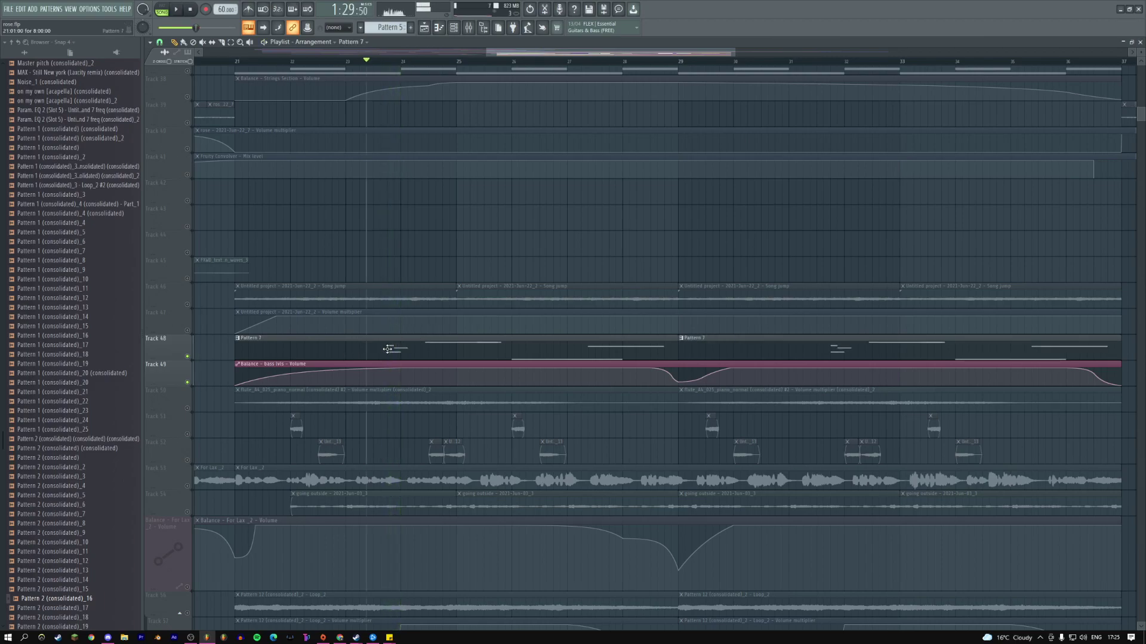
double_click(435, 352)
- Inspect the three cello channels' settings, including the cello sample's waveform and stretching
key(F6)
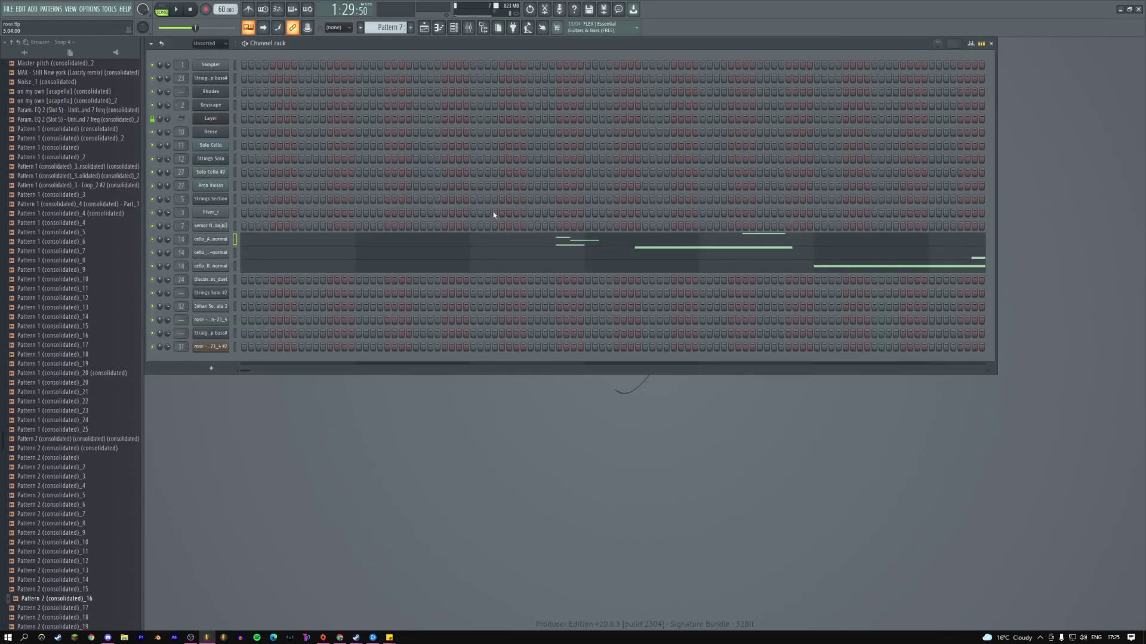
click(211, 241)
click(222, 253)
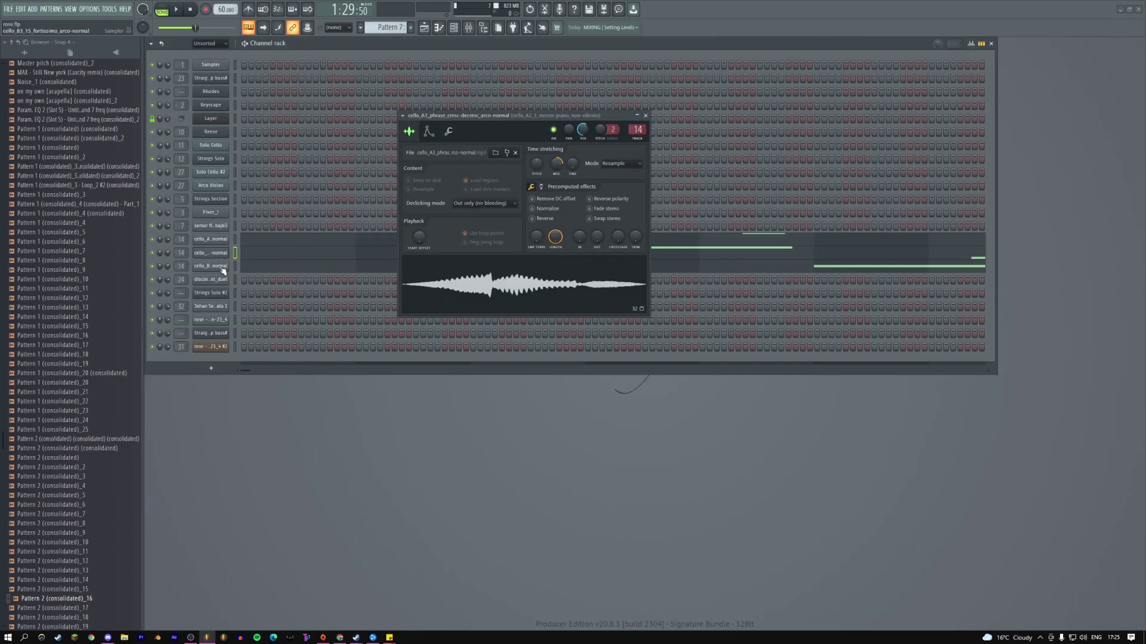
click(221, 266)
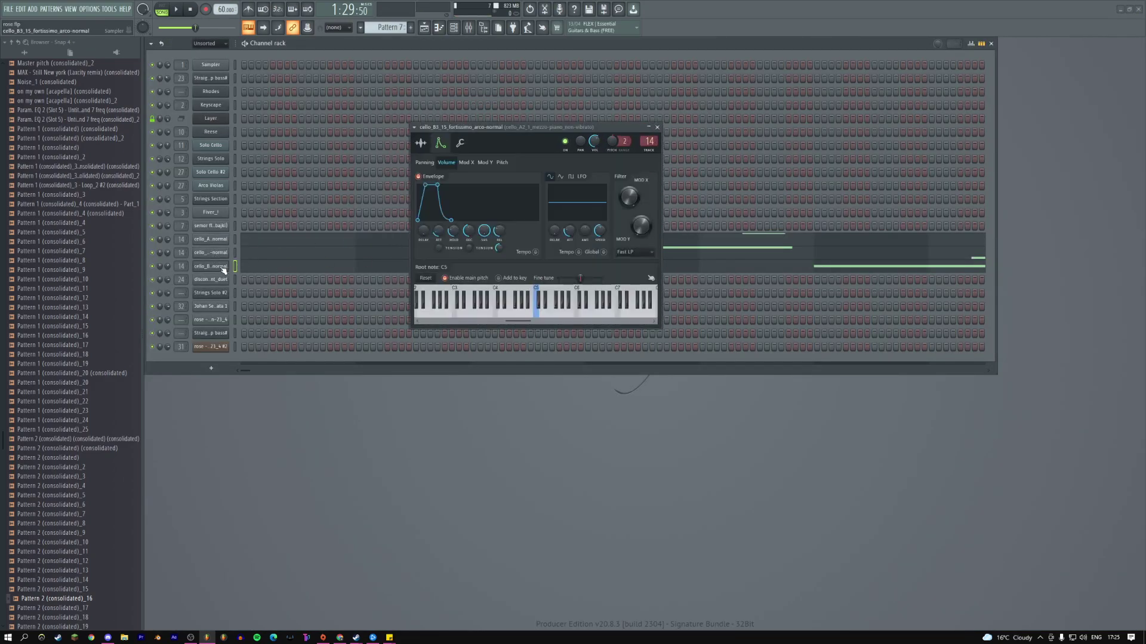
click(422, 143)
drag(516, 128, 506, 140)
key(Escape)
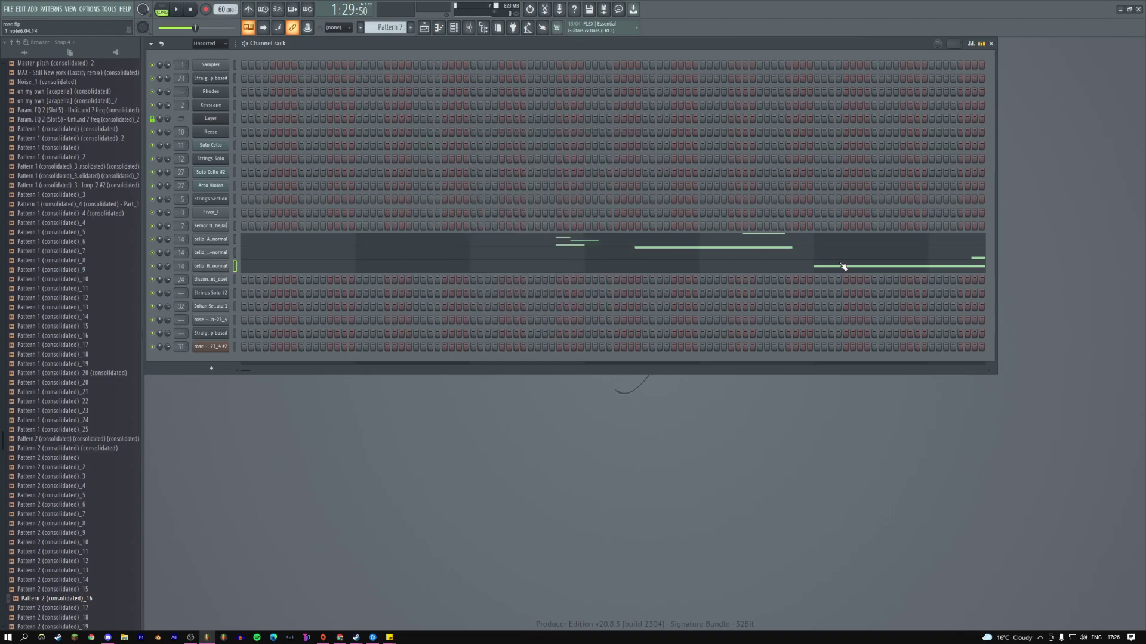
- Play the song and check the cello insert's Fruity Reeverb 2 in the Mixer
click(423, 26)
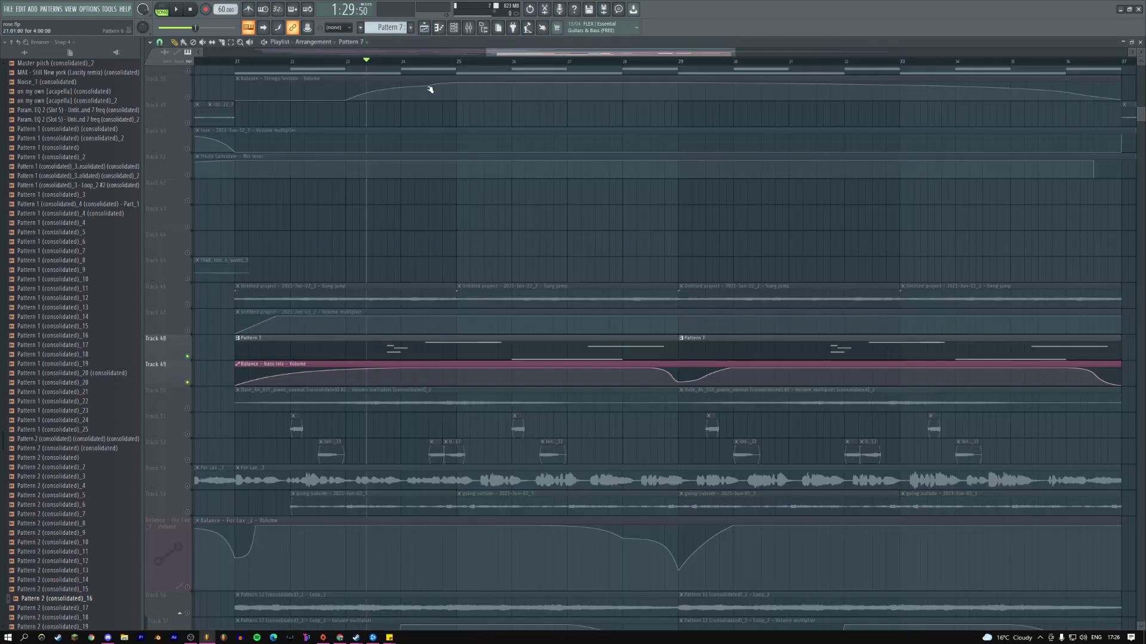
key(space)
key(space)
click(469, 28)
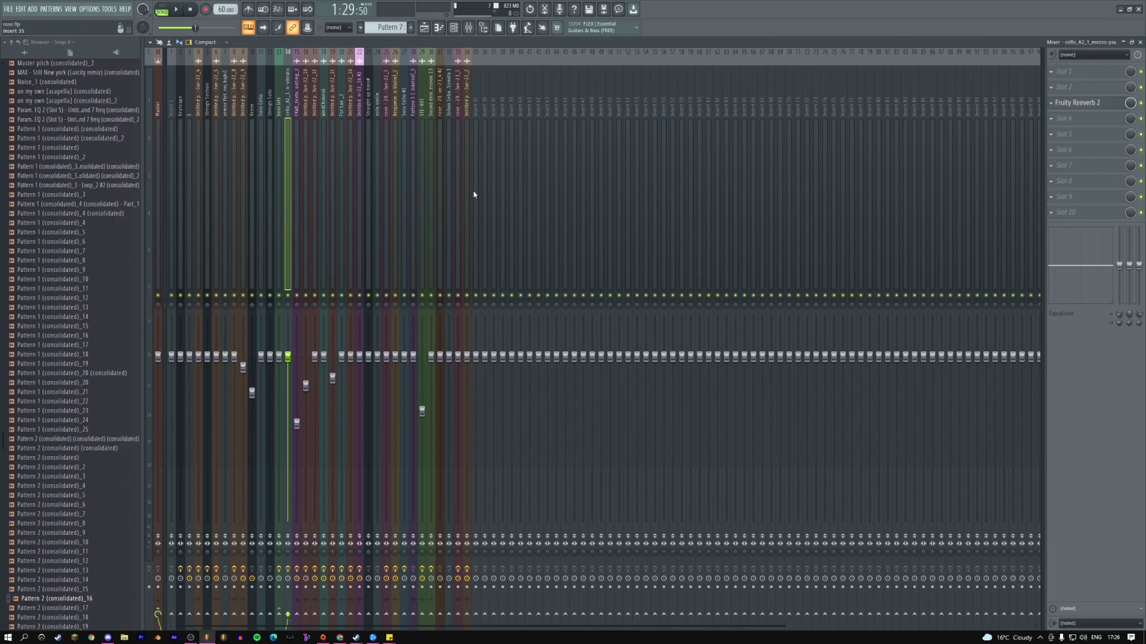
click(1074, 106)
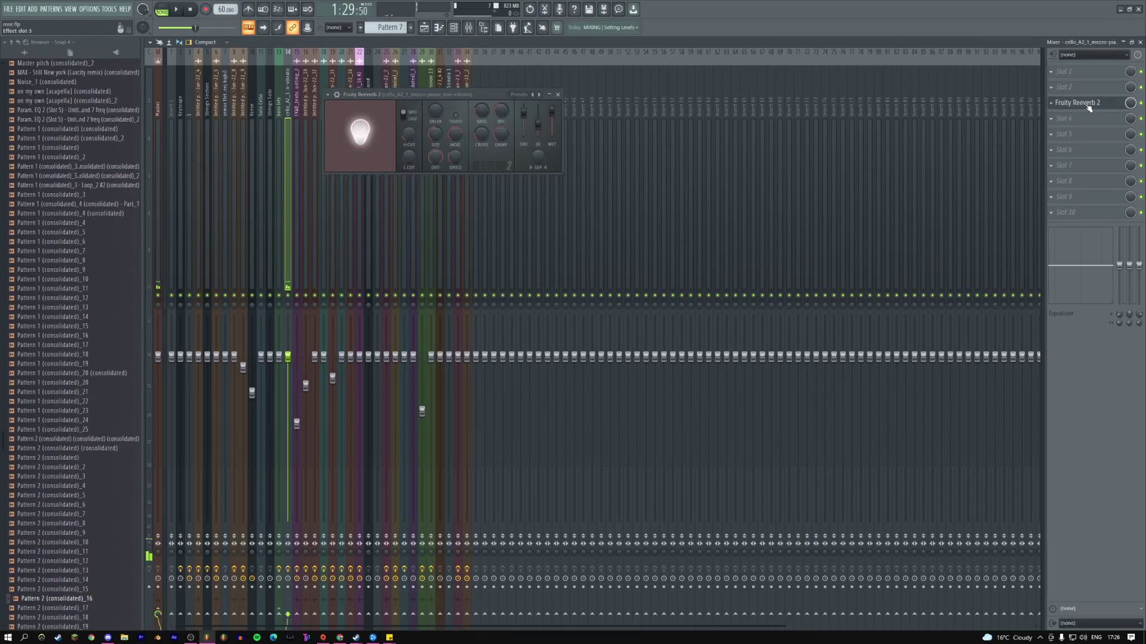
key(F5)
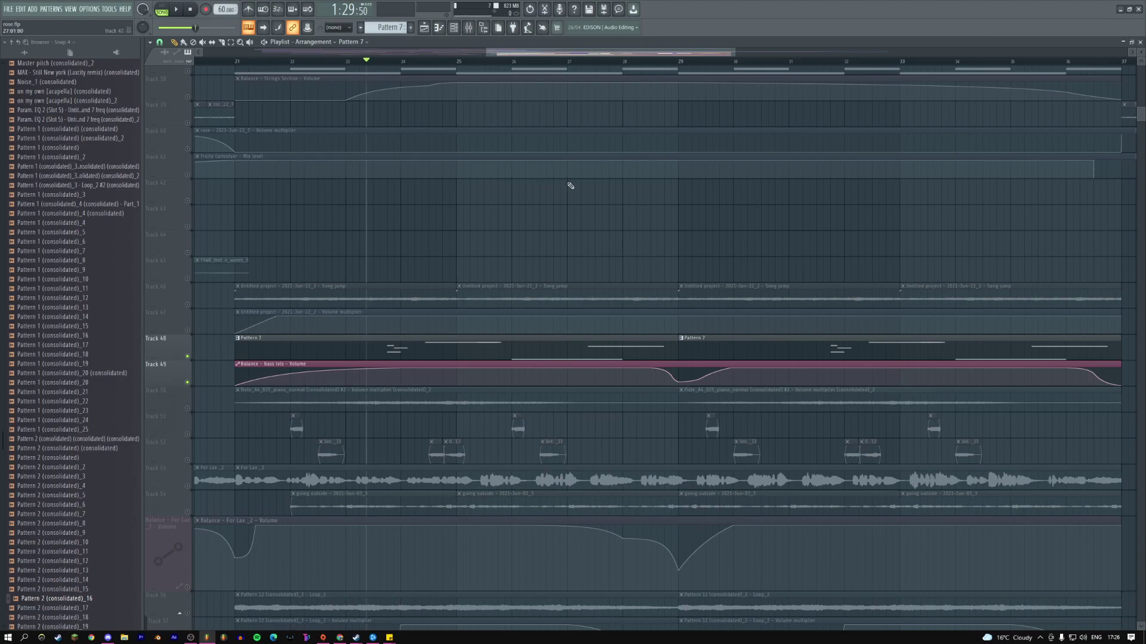
- Mute Tracks 48 and 49, unmute Track 50, and play from its first clip
click(187, 382)
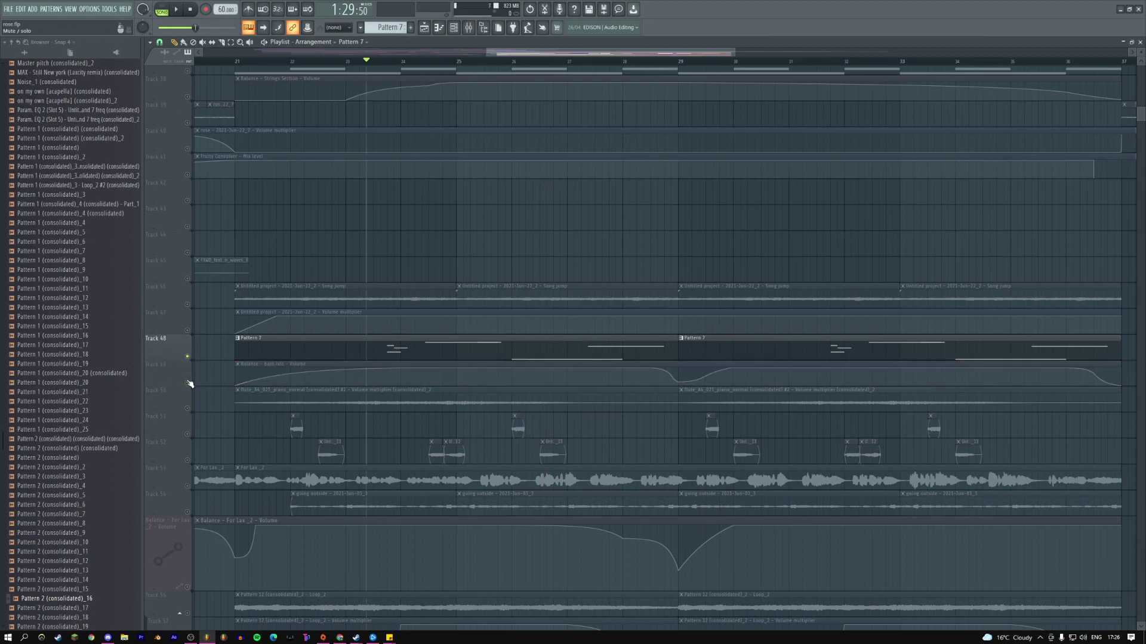
click(187, 356)
scroll(214, 355, down, 3)
click(187, 330)
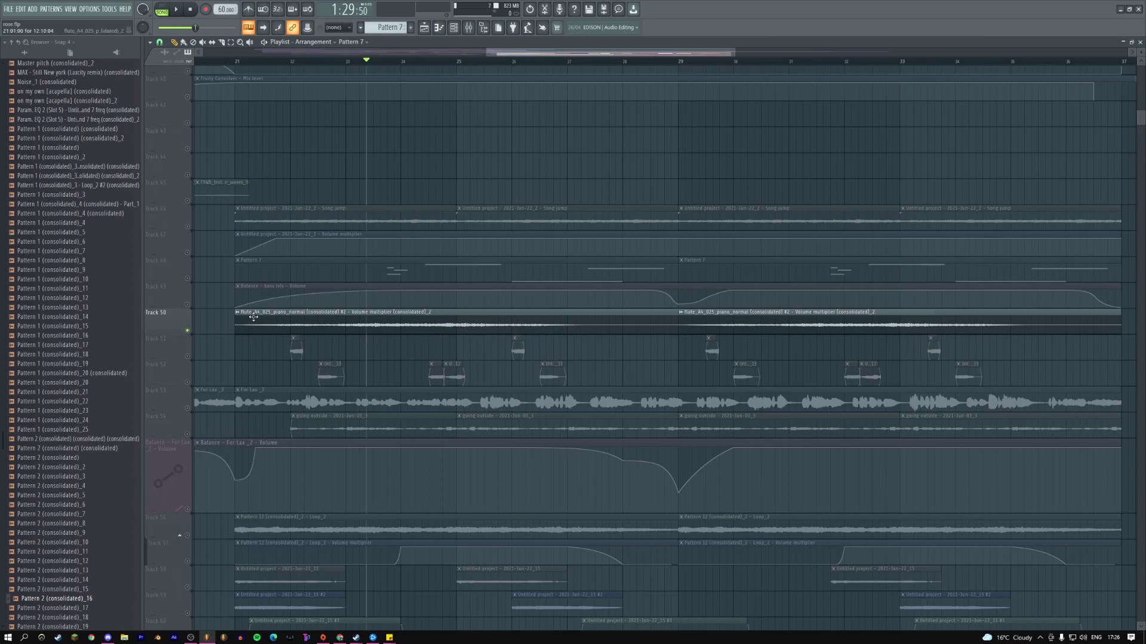
click(348, 324)
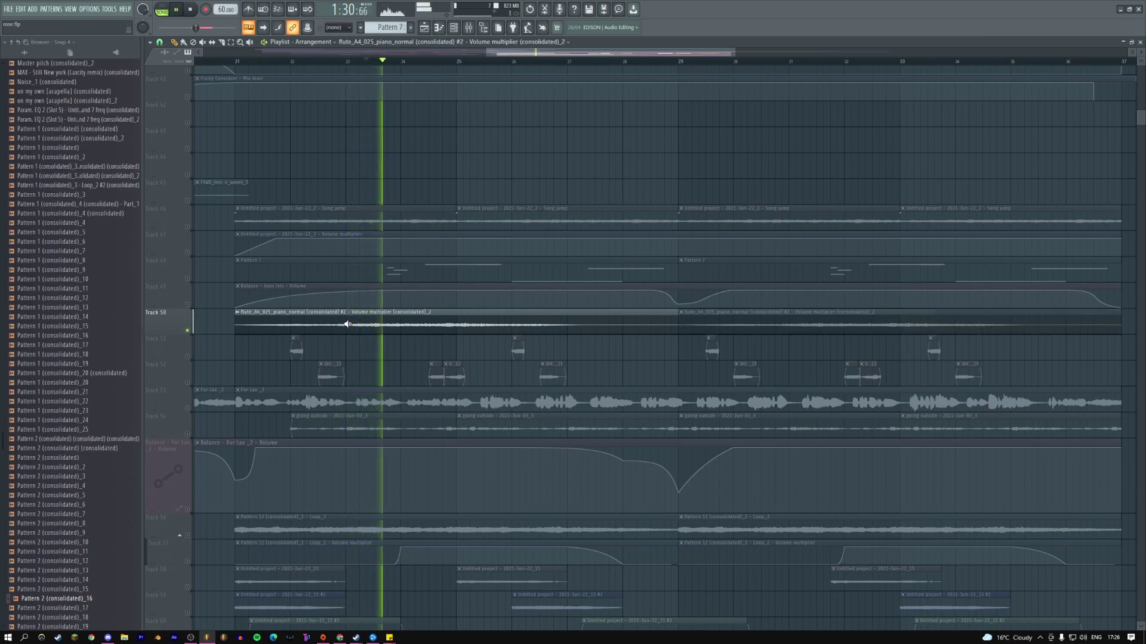
key(space)
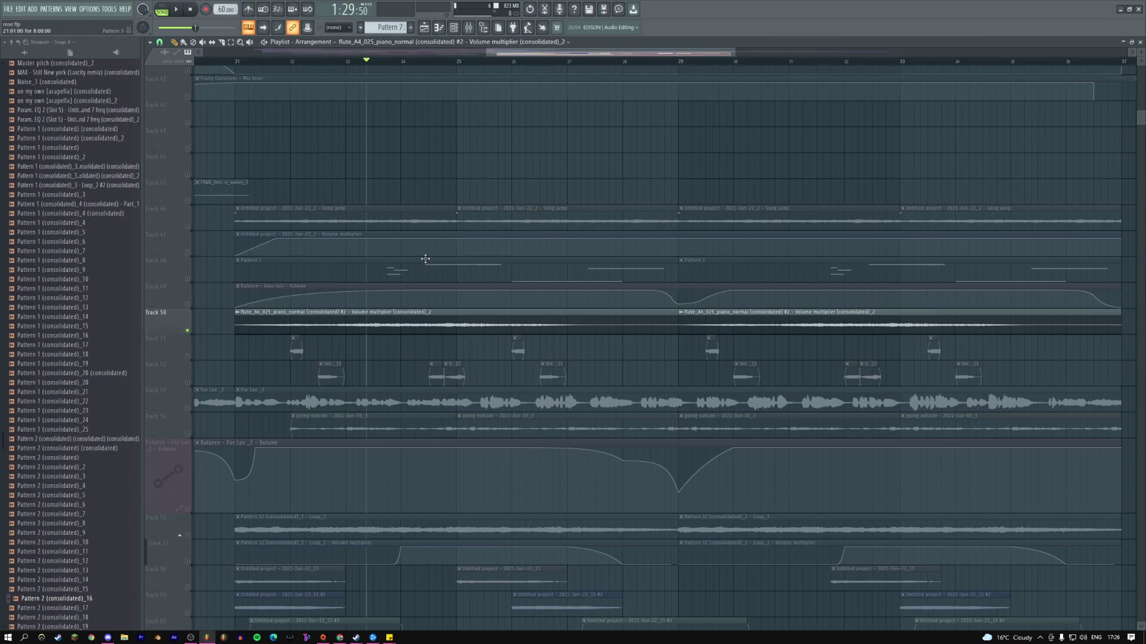
- Unmute Tracks 51 and 52 and preview a Track 52 clip's sample
click(187, 408)
click(186, 408)
click(188, 382)
click(188, 356)
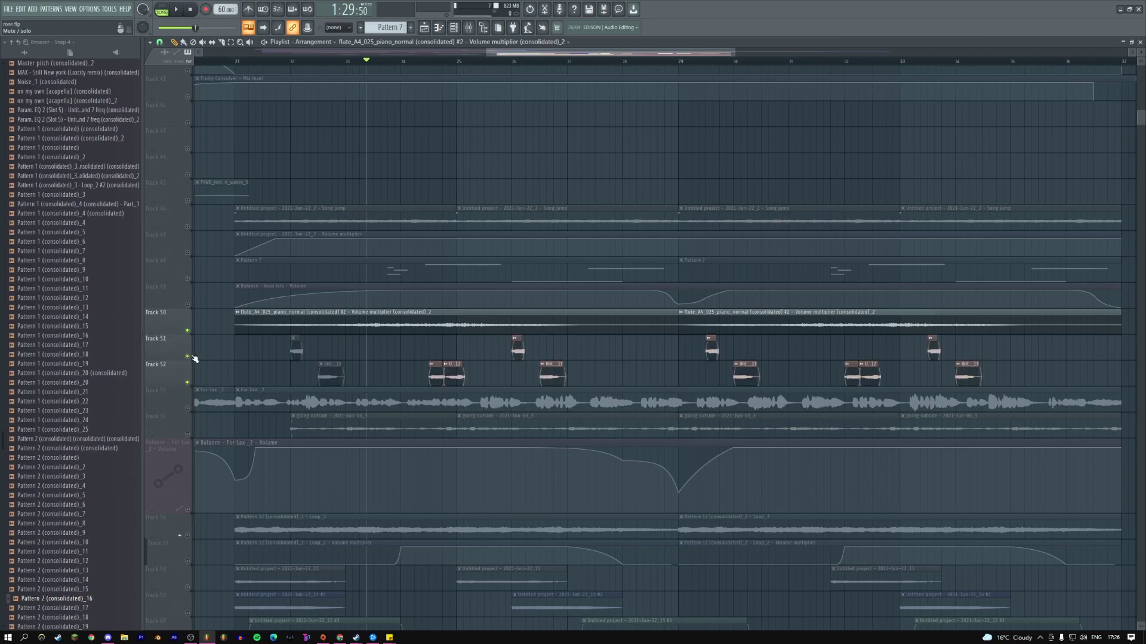
scroll(317, 383, down, 2)
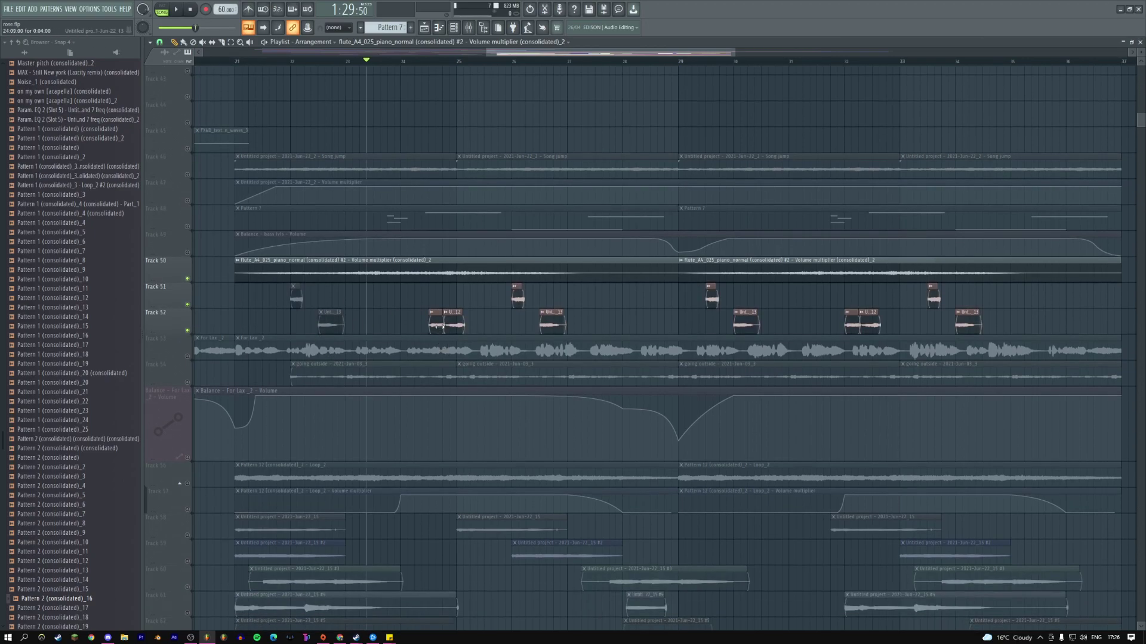
double_click(323, 324)
click(229, 245)
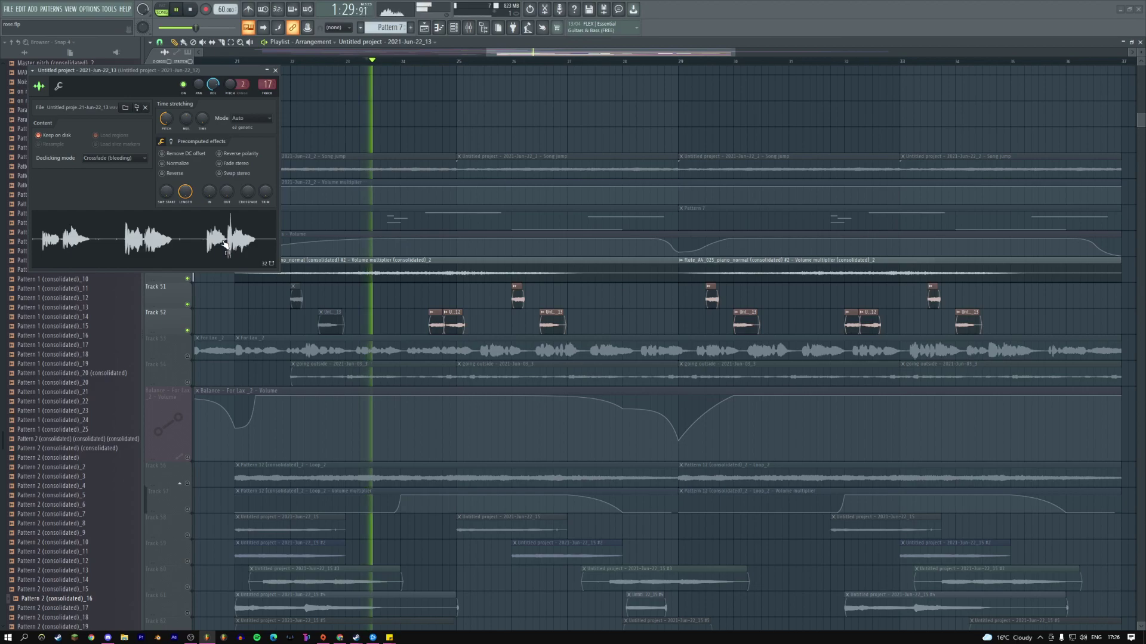
click(275, 70)
- Audition individual clips on Track 52 and the Track 51 clip at bar 26
alt+right_click(432, 323)
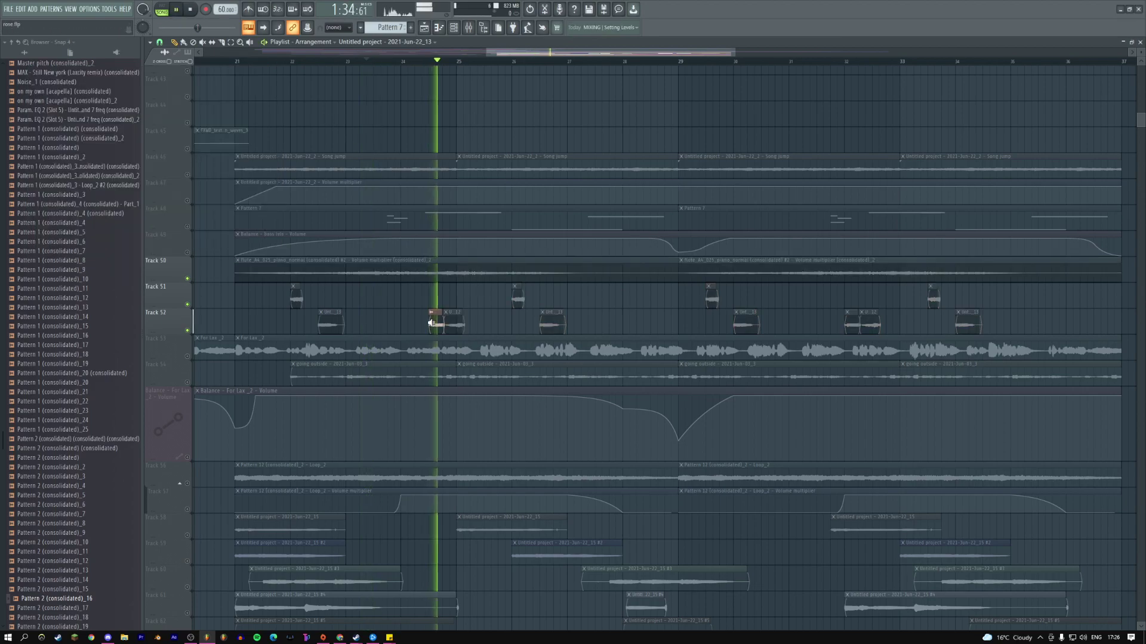
alt+right_click(446, 325)
alt+right_click(514, 298)
click(539, 325)
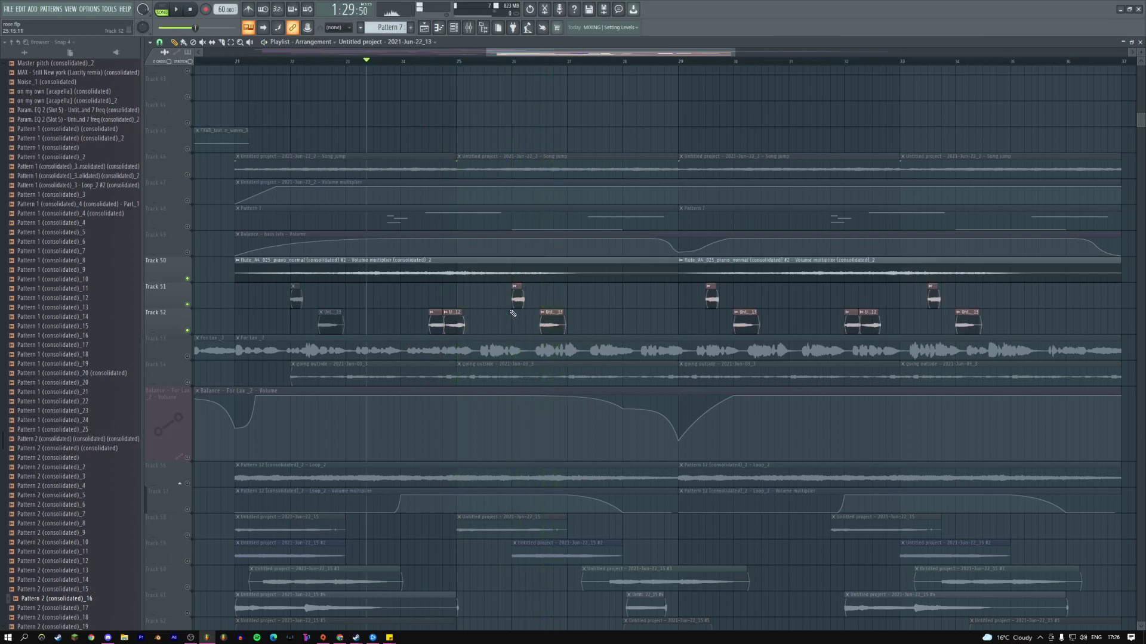
scroll(498, 313, down, 4)
- Unmute Tracks 53 and 54 and play the song to hear the For Lax _2 clip
click(188, 253)
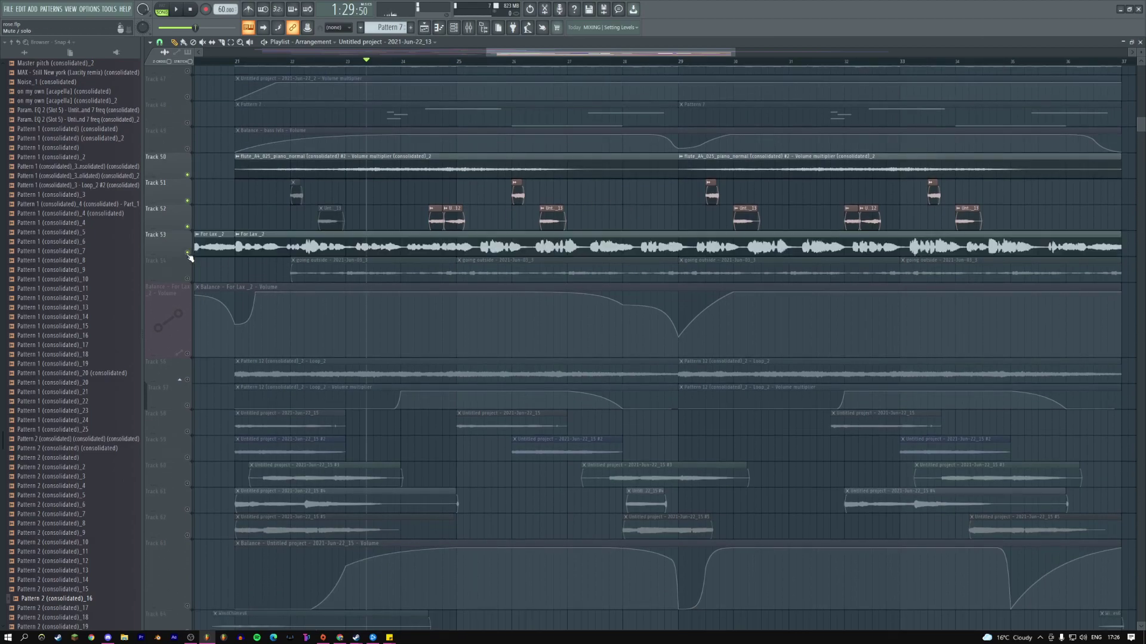
click(188, 279)
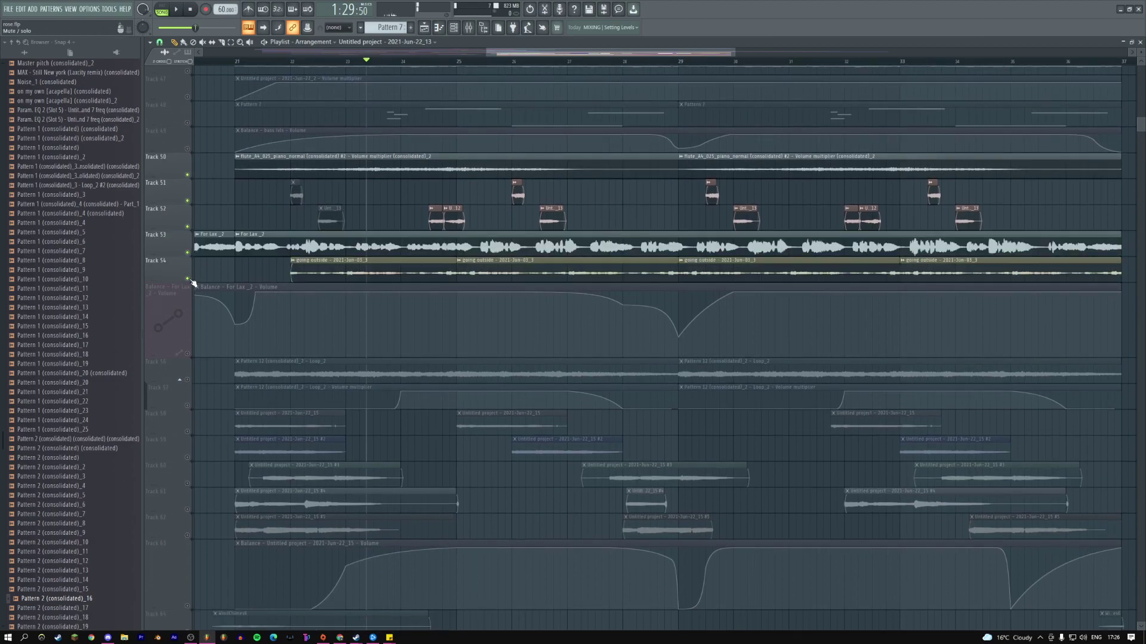
click(356, 247)
key(space)
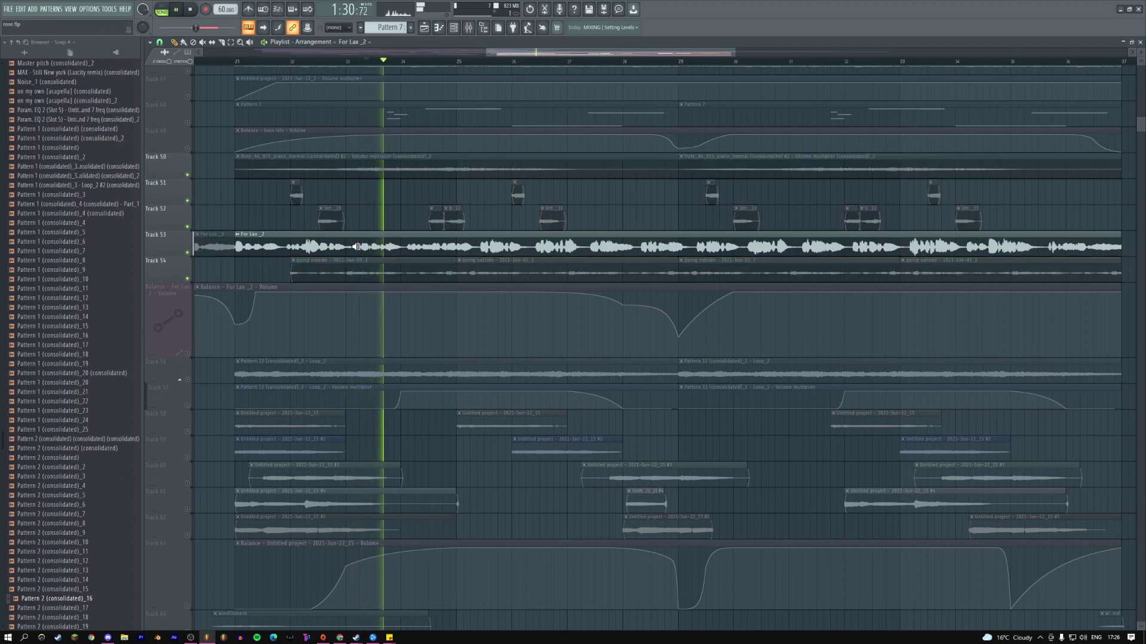
key(space)
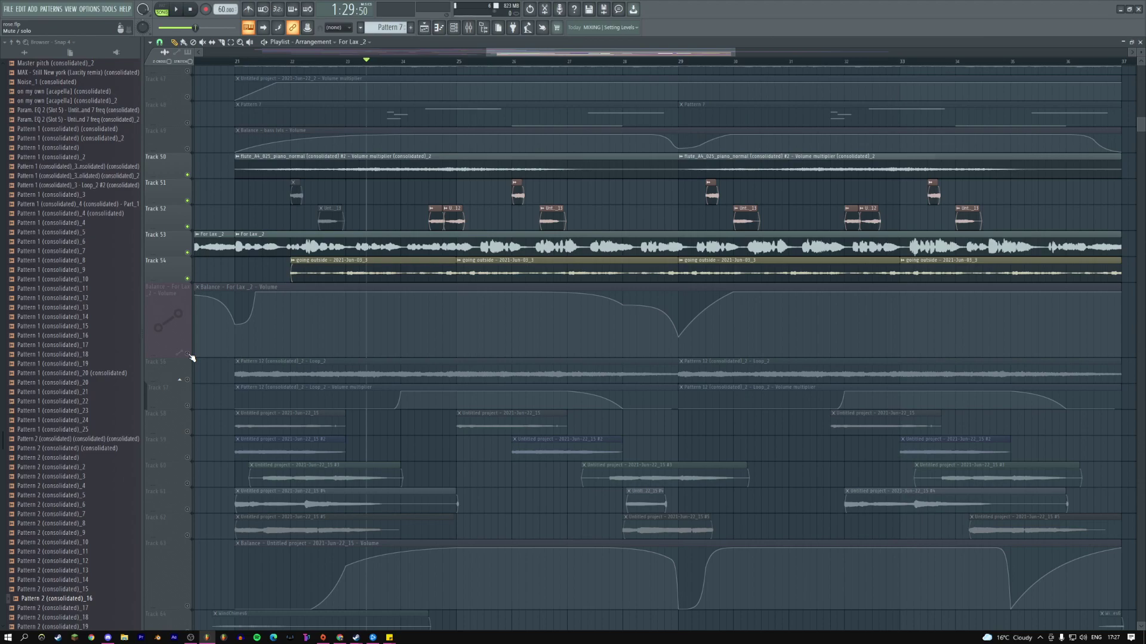
- Unmute the Balance – For Lax_2 volume automation and play the going outside clip on Track 54
click(189, 355)
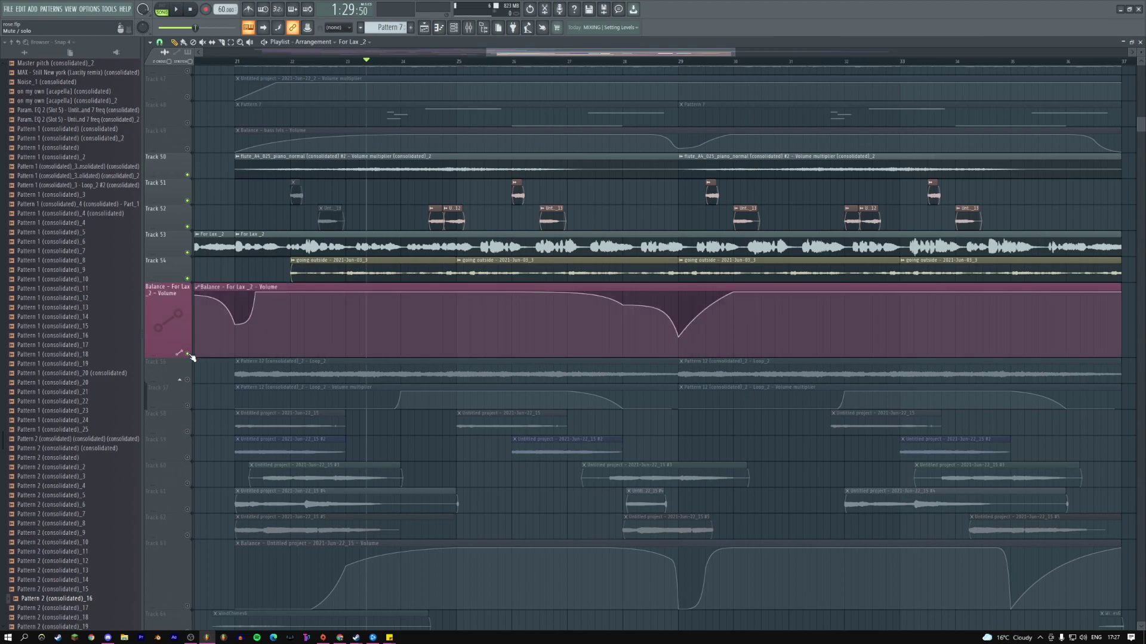
mouse_move(229, 352)
ctrl+right_click(389, 323)
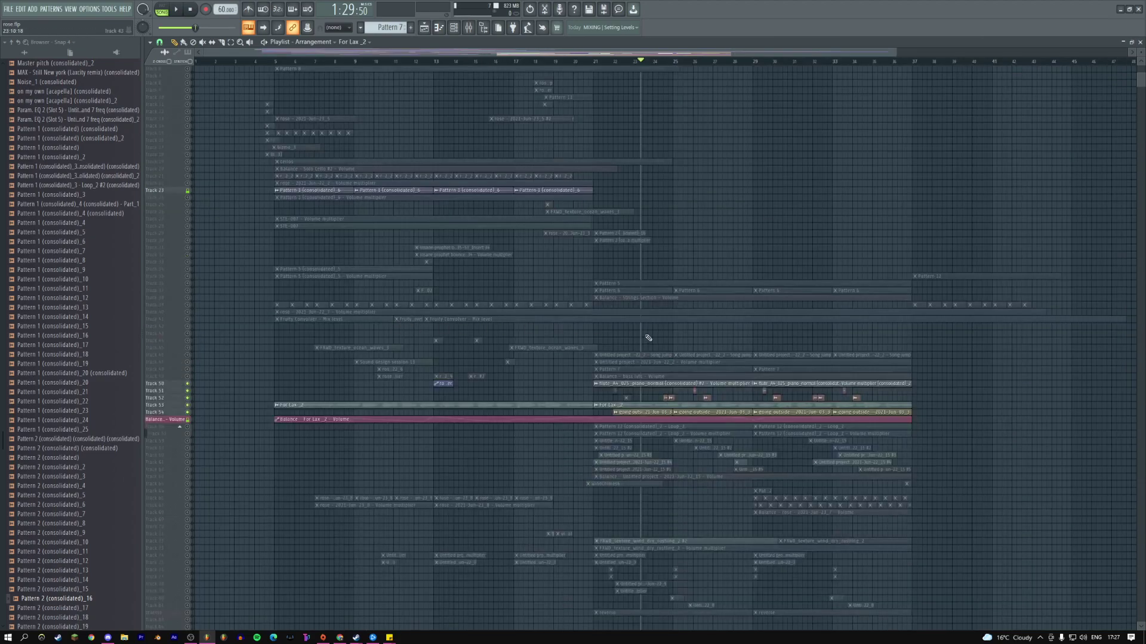
drag(548, 402, 715, 453)
mouse_move(607, 356)
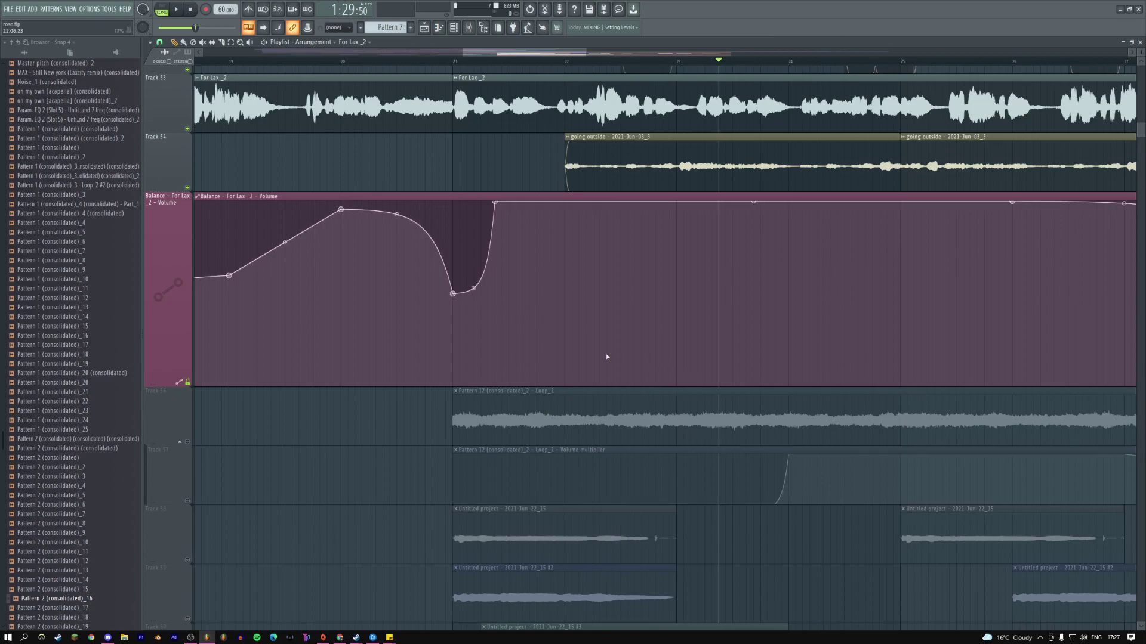
right_click(589, 321)
drag(568, 377, 684, 472)
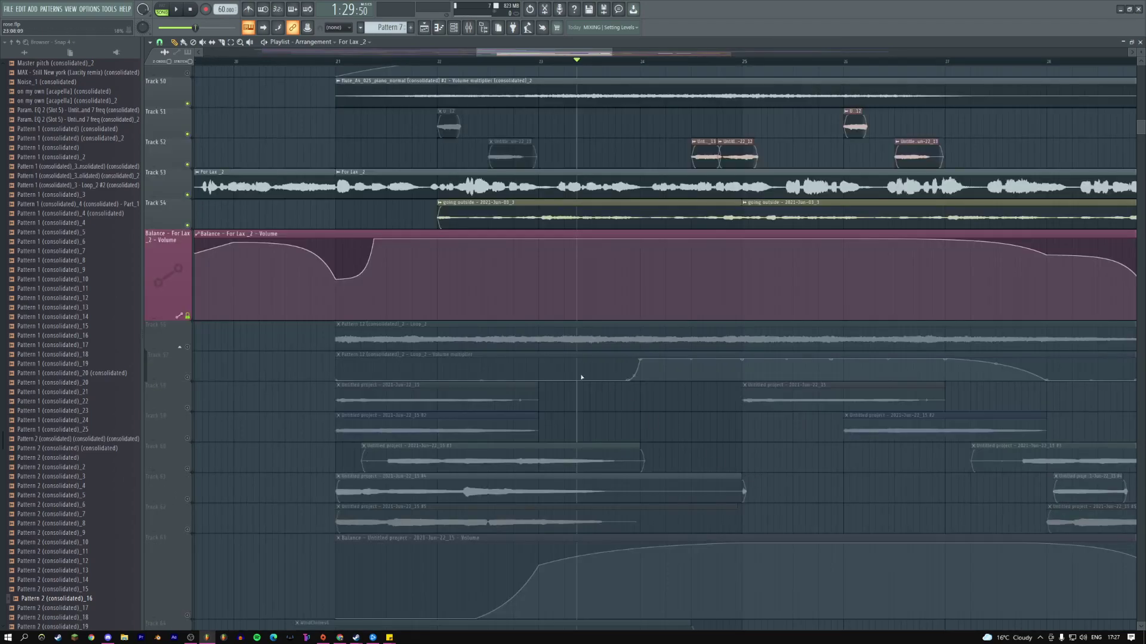
drag(518, 338, 512, 346)
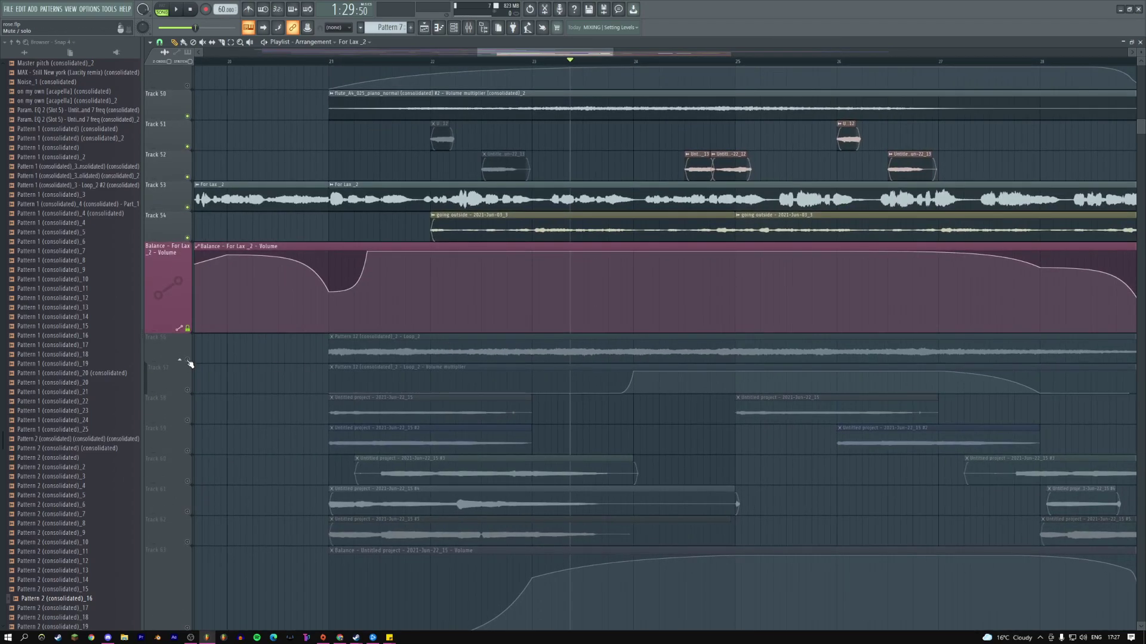
click(536, 228)
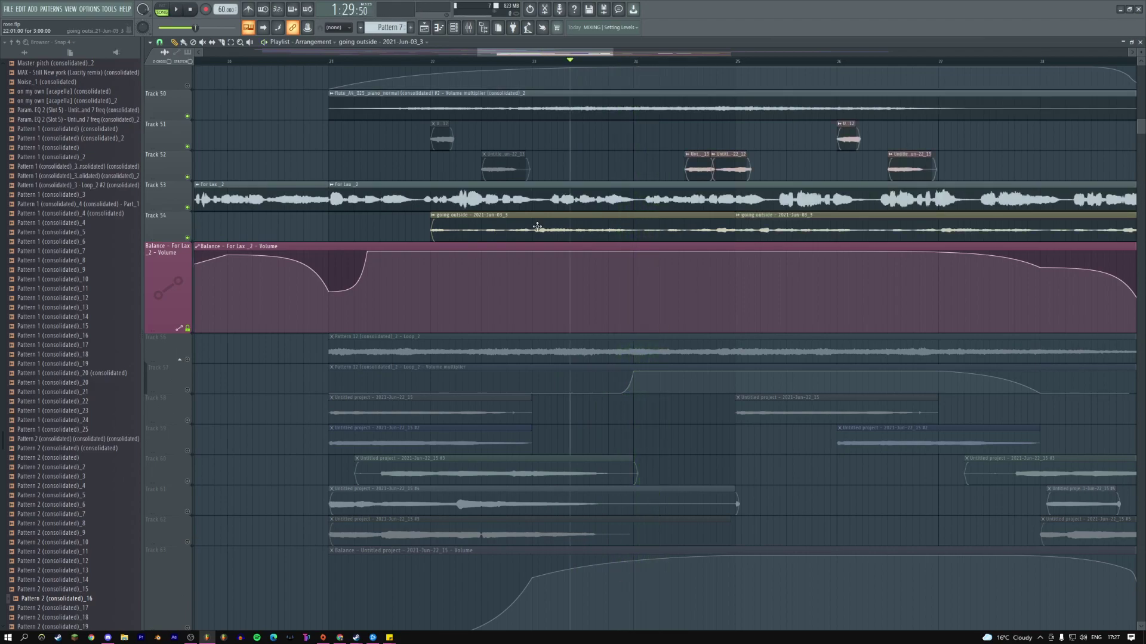
- Preview flute_A4_05_piano_normal and flute_A5_025_mezzo-forte_normal from Sound Banks > Flute, then collapse both folders
scroll(37, 263, up, 15)
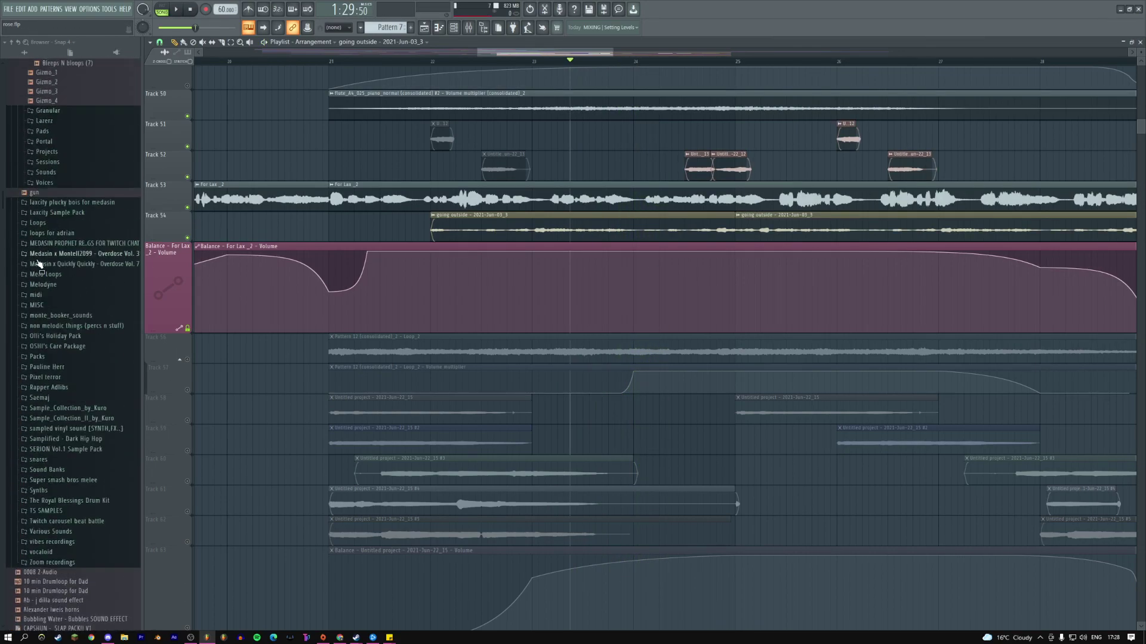
scroll(37, 263, down, 5)
click(43, 308)
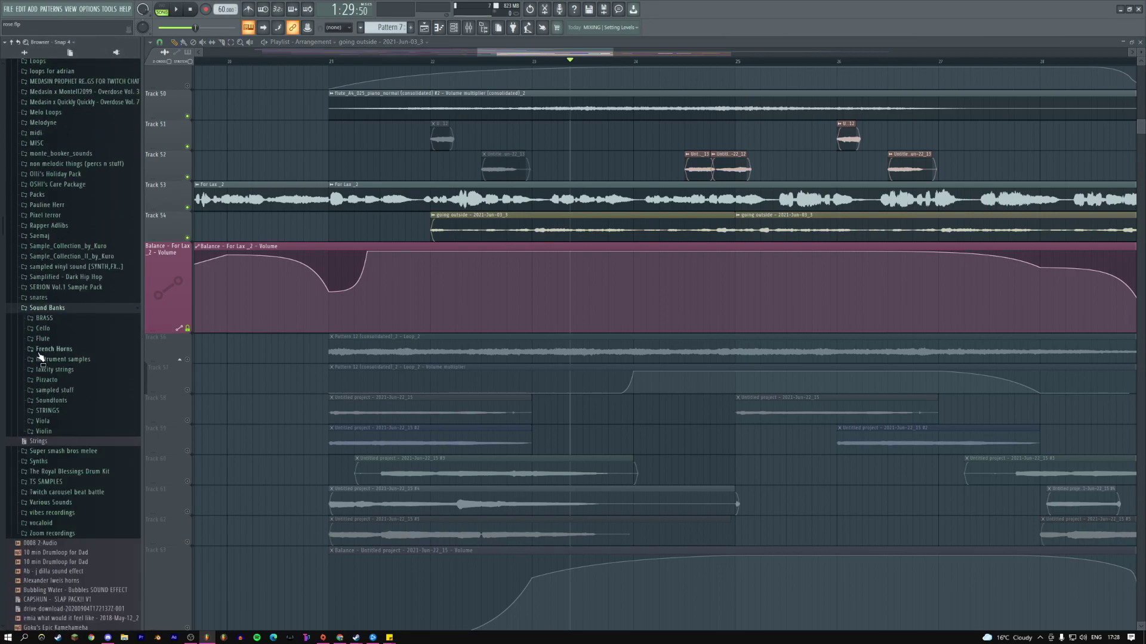
click(43, 339)
click(66, 433)
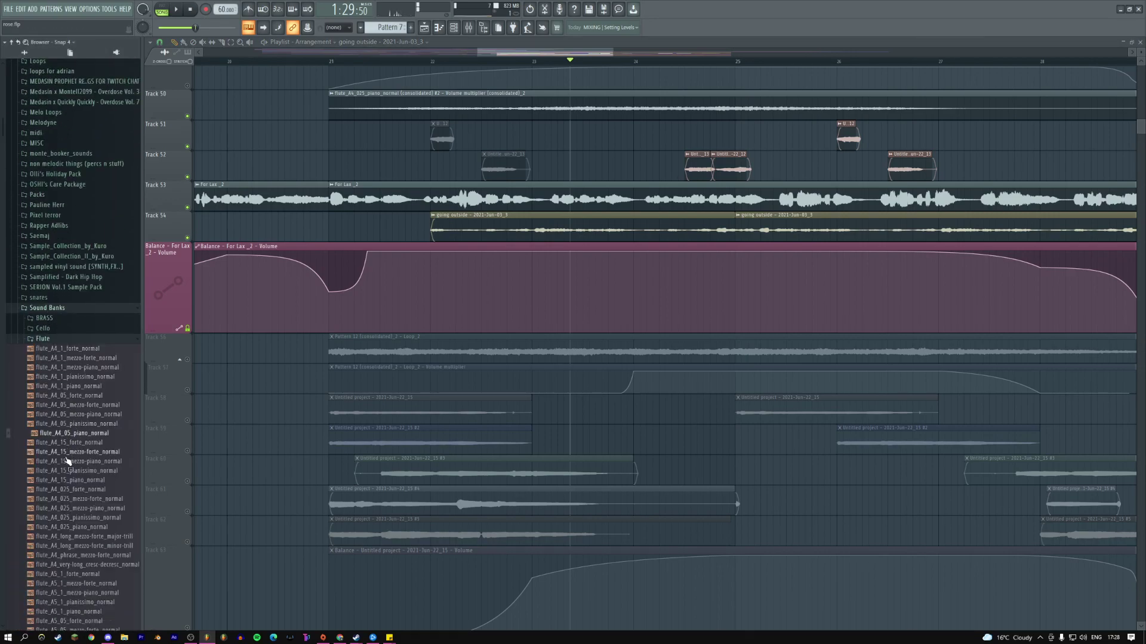
scroll(69, 478, down, 10)
click(78, 443)
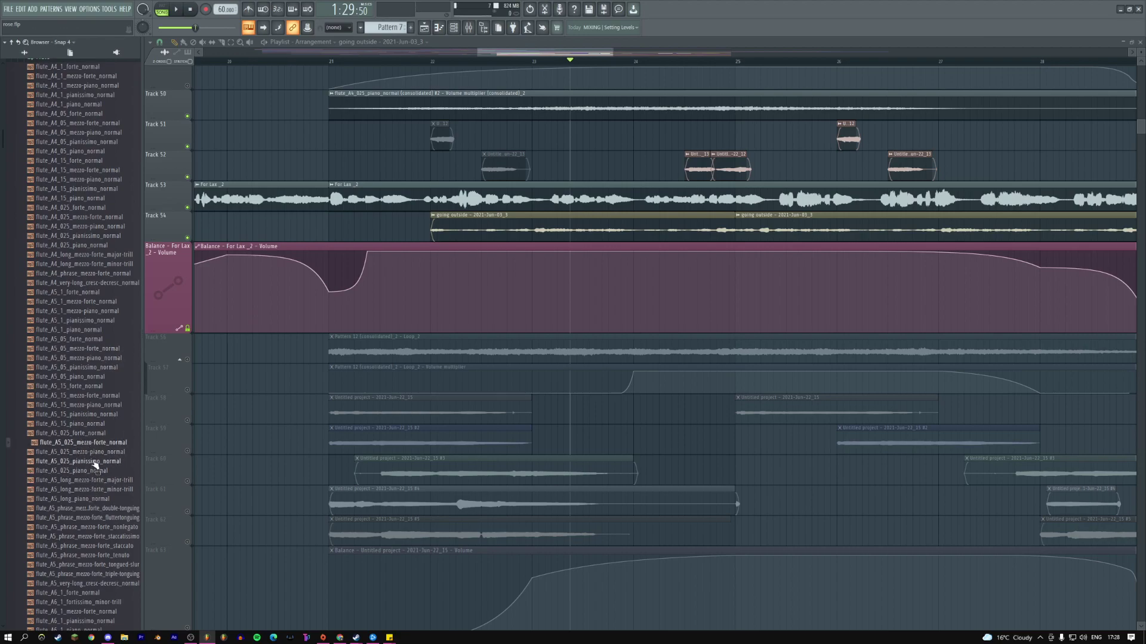
scroll(100, 294, up, 8)
scroll(100, 291, up, 3)
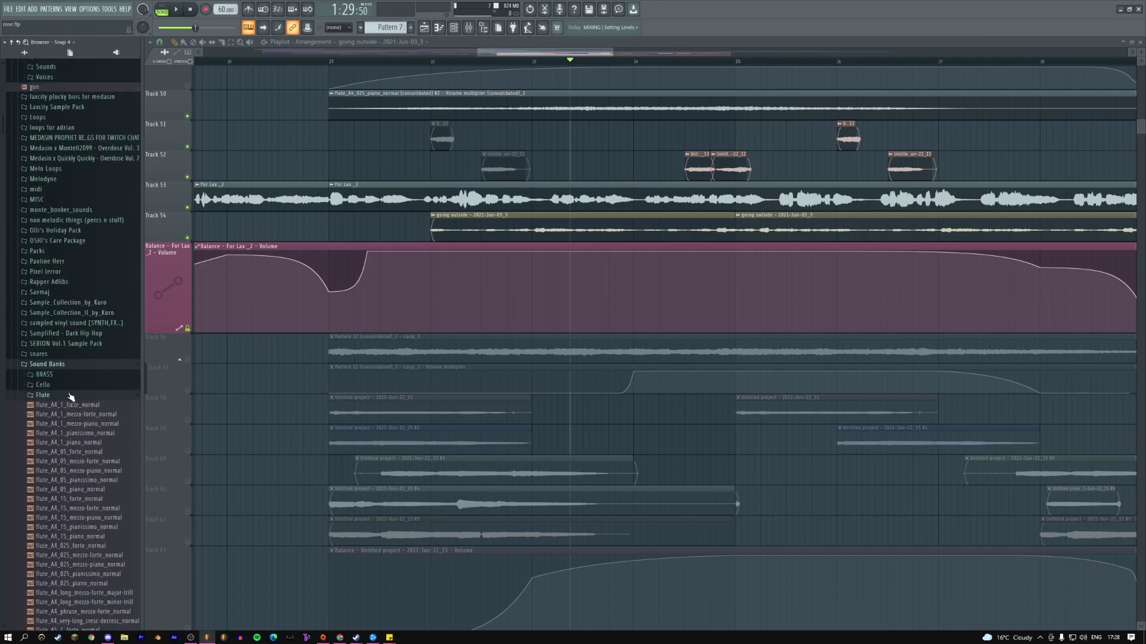
click(64, 395)
click(84, 366)
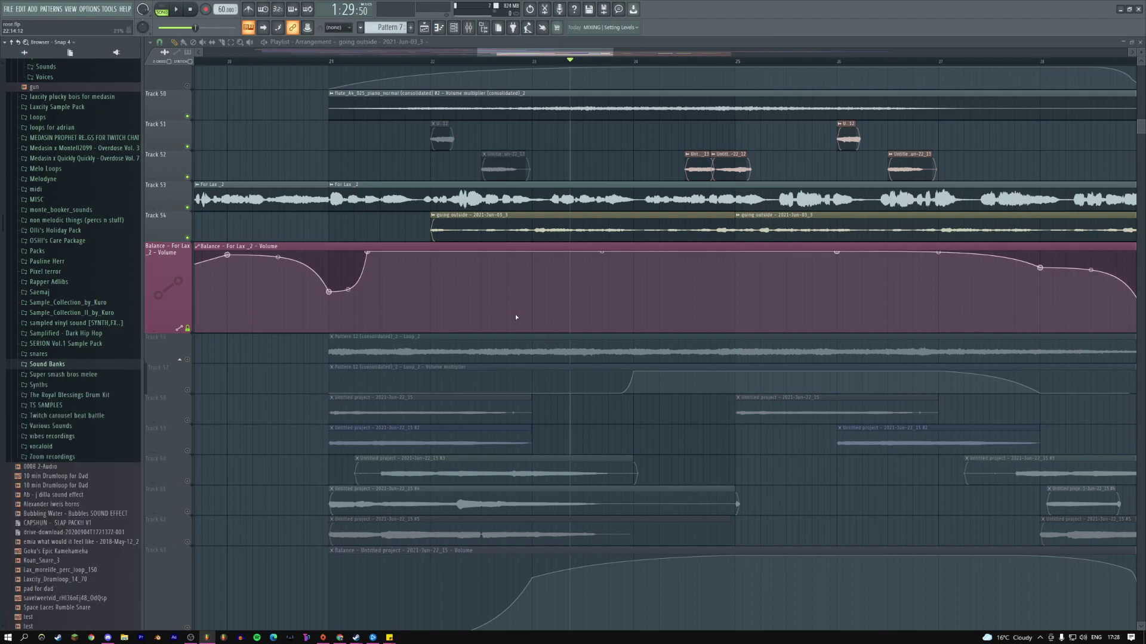
- Solo Track 56, unmute Track 57, and listen to Track 56's loop
drag(447, 268, 373, 304)
right_click(188, 395)
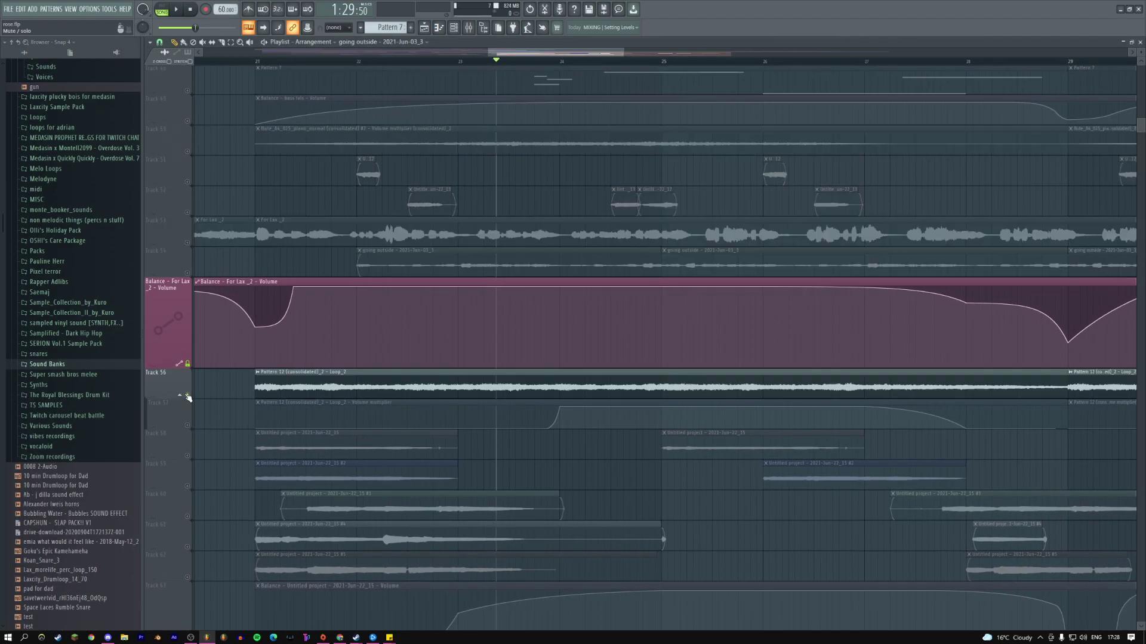
scroll(468, 300, down, 2)
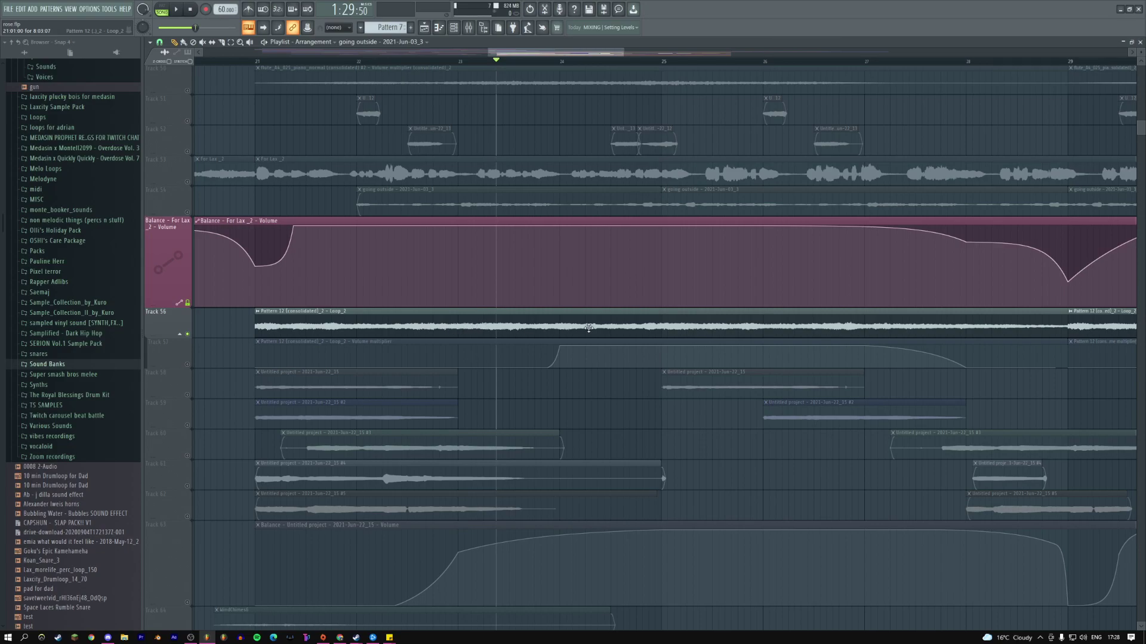
click(187, 365)
alt+right_click(539, 327)
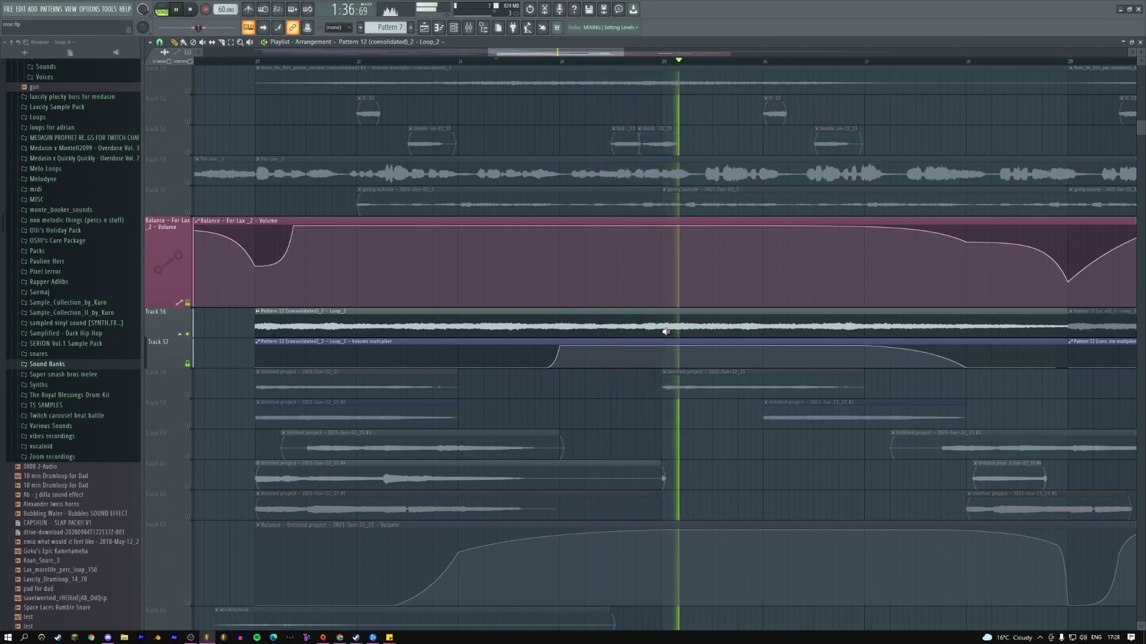
key(space)
- Solo Track 58 and unmute Tracks 59 through 63, including Track 63's volume automation
scroll(668, 324, down, 2)
scroll(668, 324, down, 2)
right_click(187, 273)
click(187, 304)
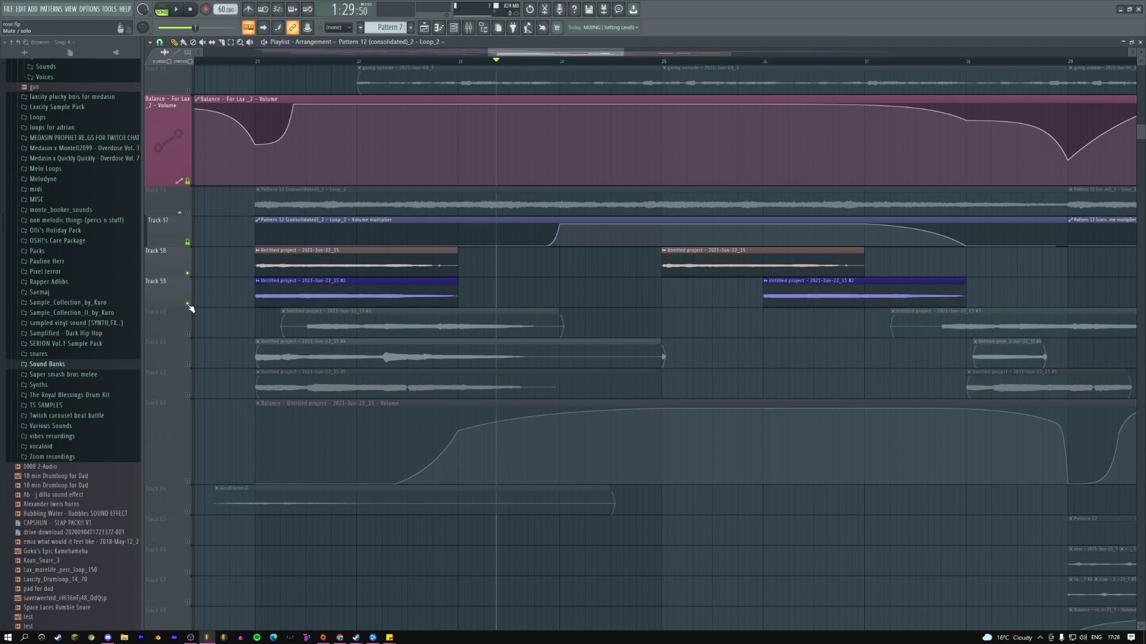
drag(188, 334, 189, 395)
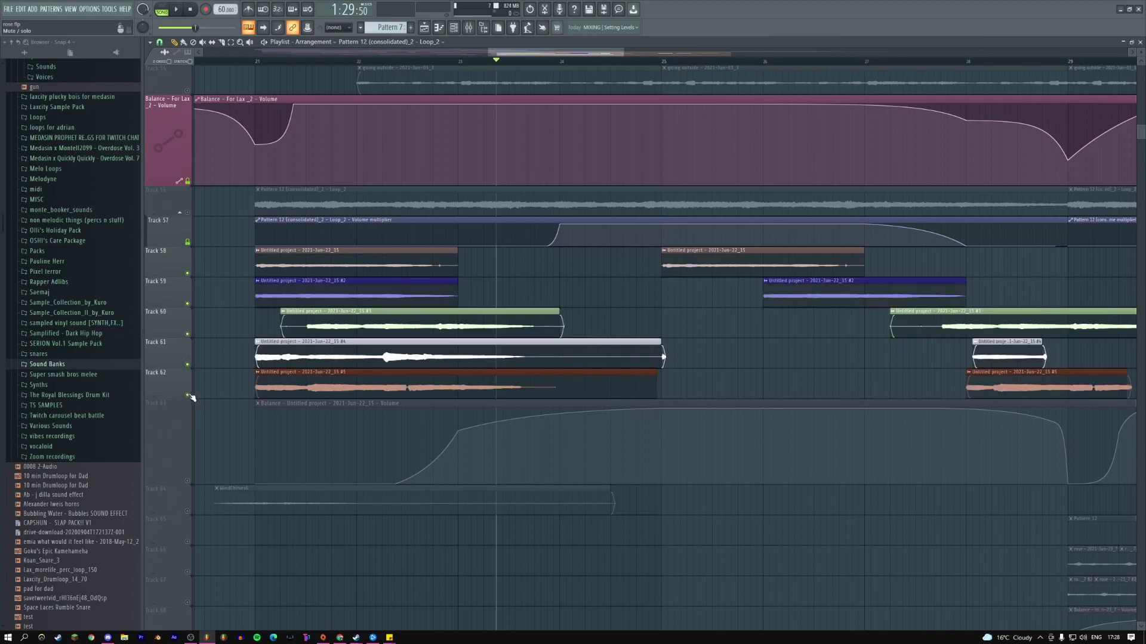
click(187, 481)
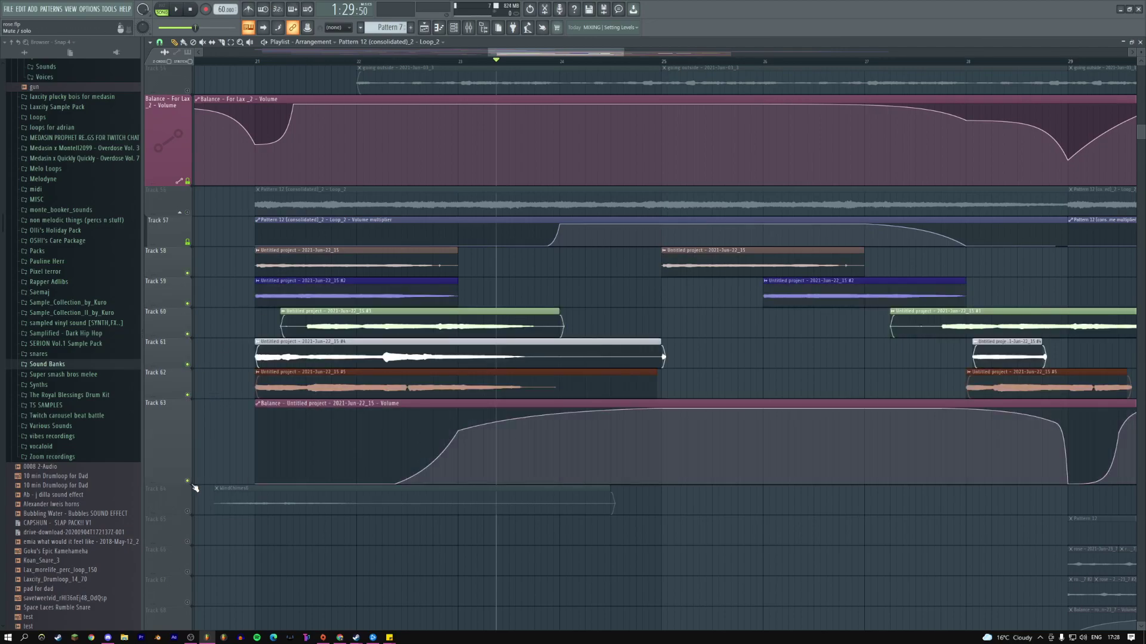
- Play back the arrangement from around bar 22.5, then again from bar 25
click(414, 61)
key(space)
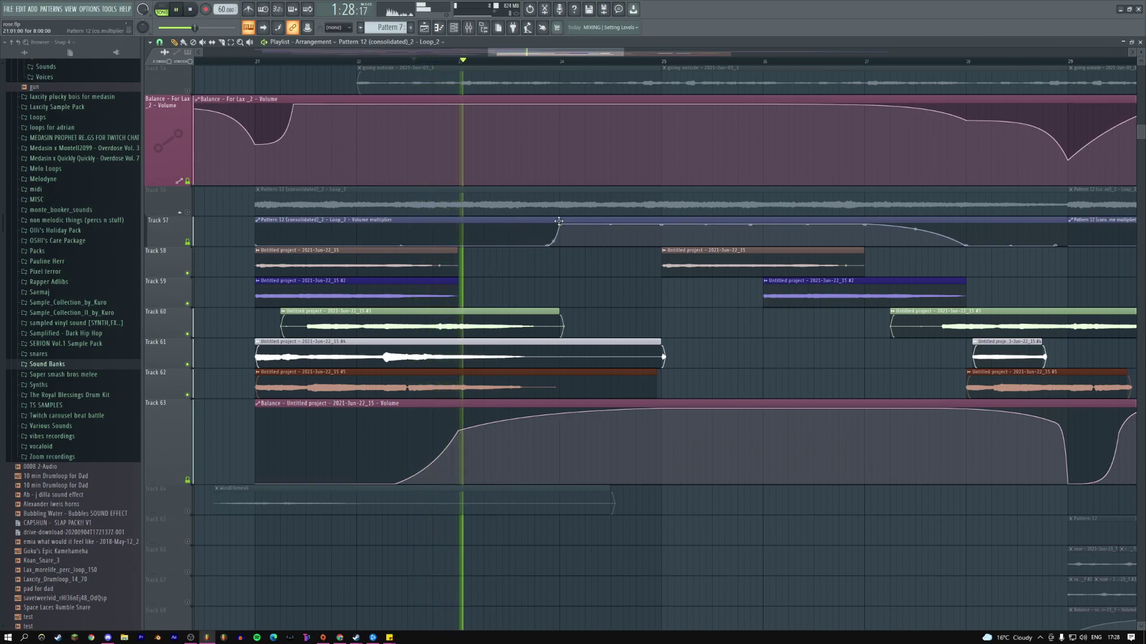
drag(623, 53, 699, 50)
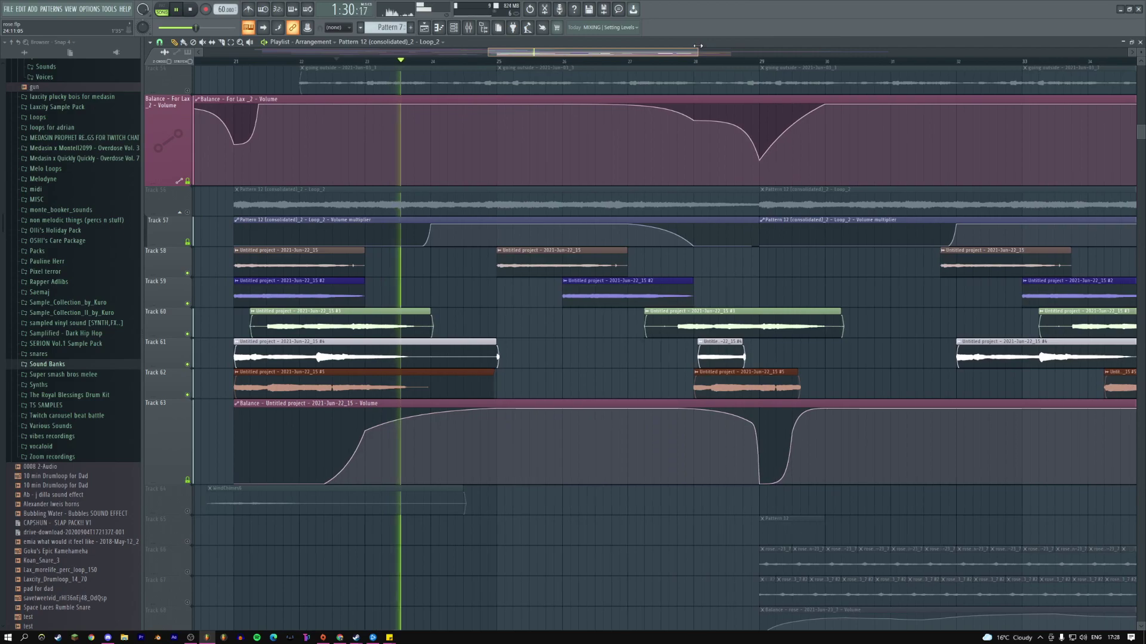
key(space)
click(497, 62)
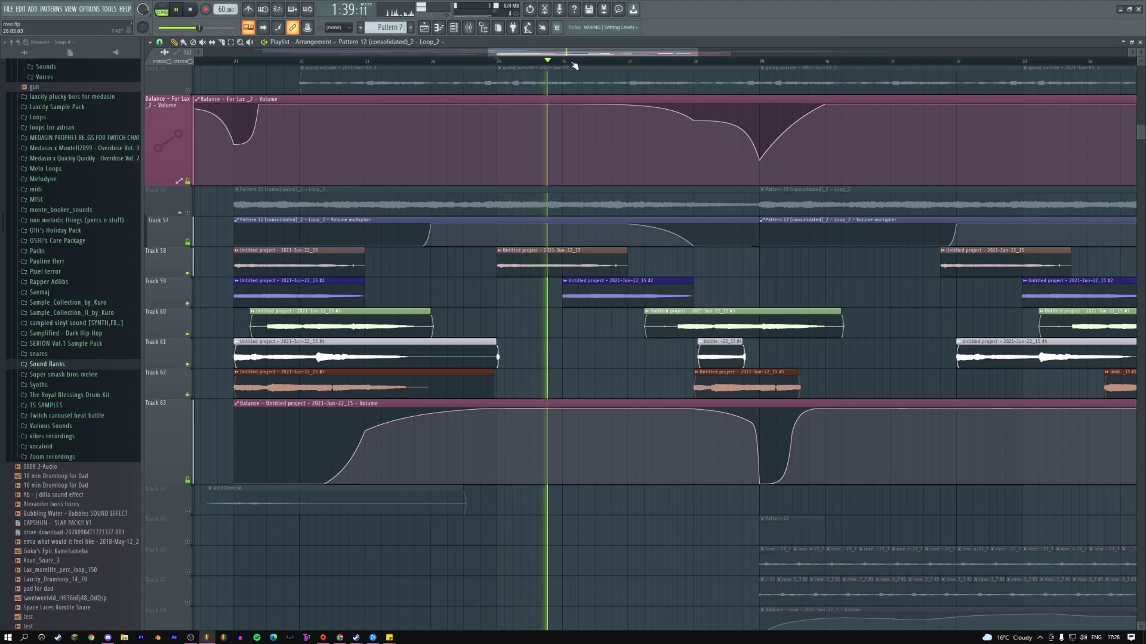
key(space)
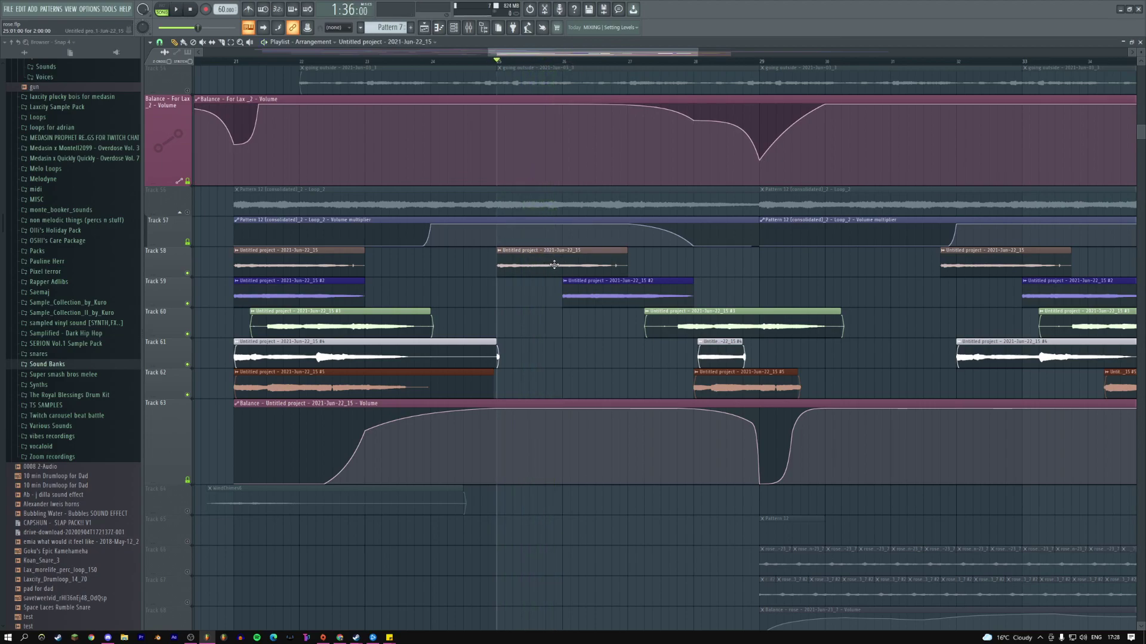
- Bring up the Track 58 clip's mixer insert with its Parametric EQ and Patcher, and check the Fruity Convolver presets
double_click(557, 264)
double_click(279, 97)
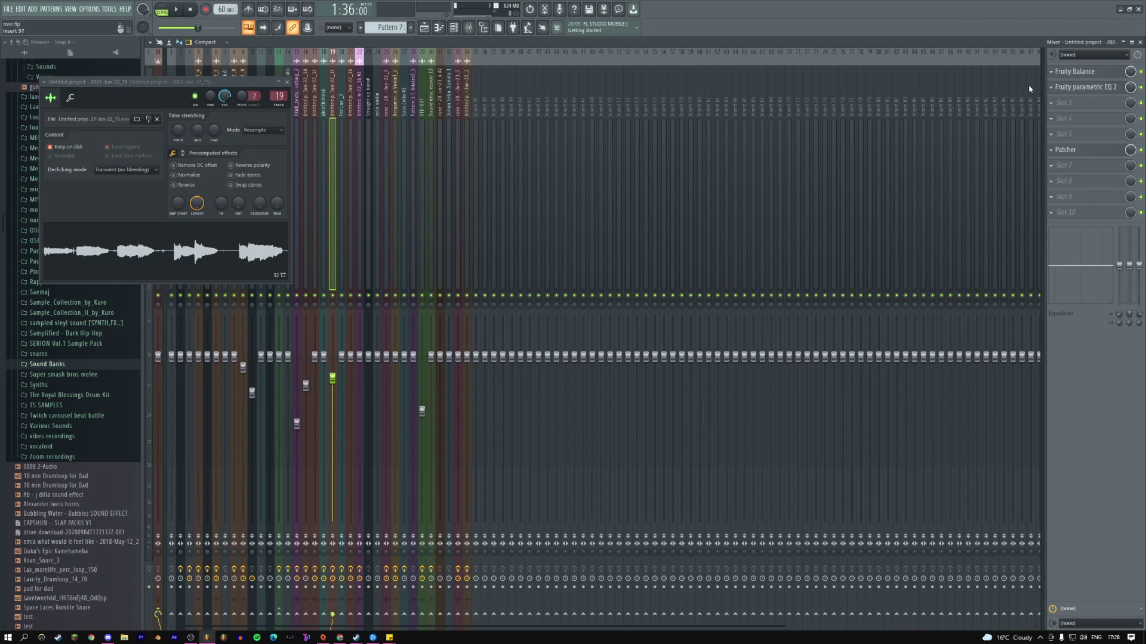
click(1096, 90)
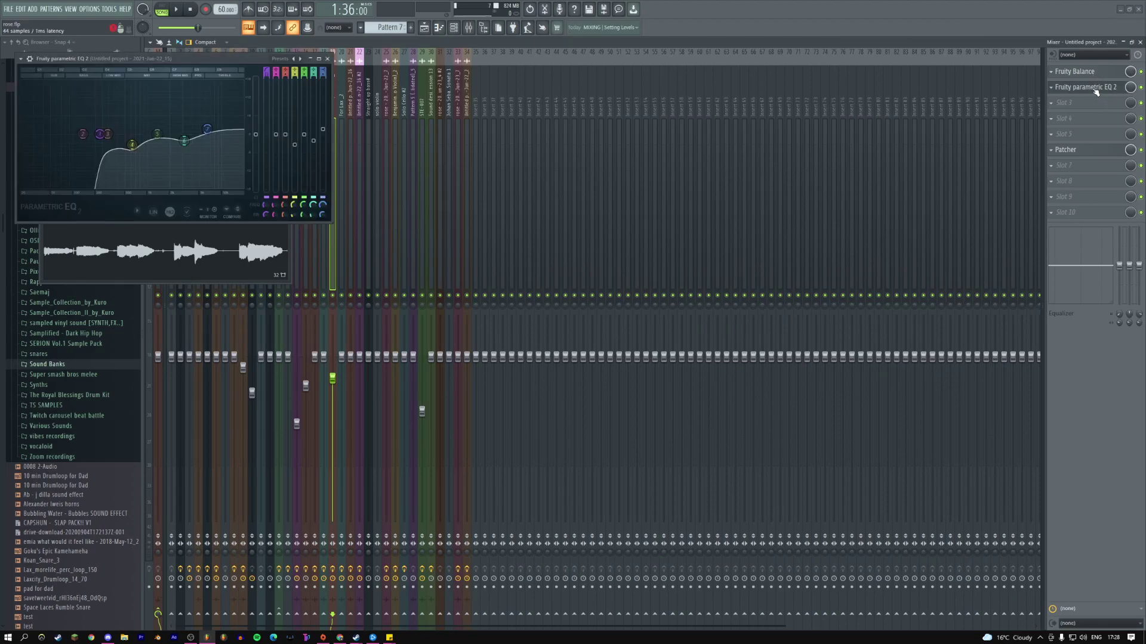
click(1074, 149)
drag(506, 174, 515, 174)
drag(436, 175, 437, 189)
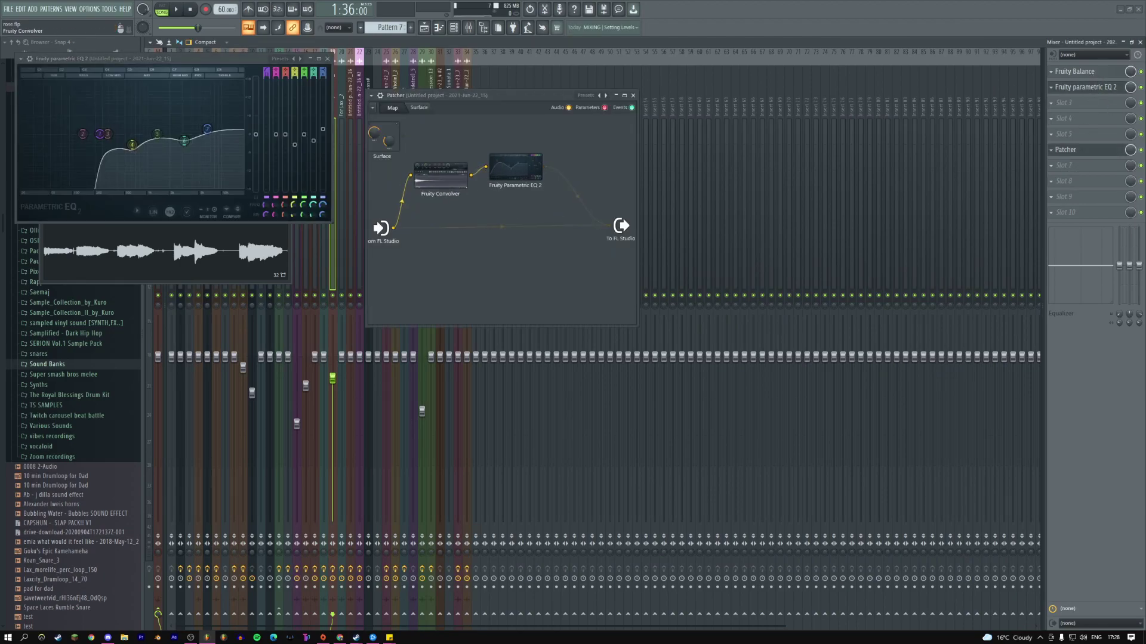
double_click(437, 189)
click(680, 245)
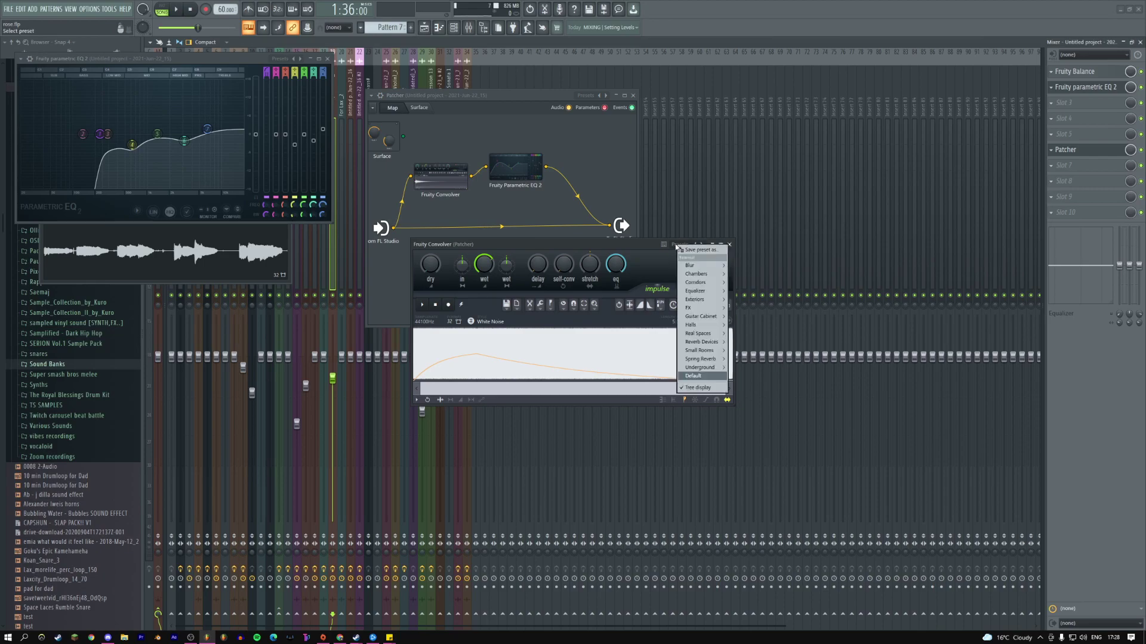
mouse_move(691, 266)
click(638, 248)
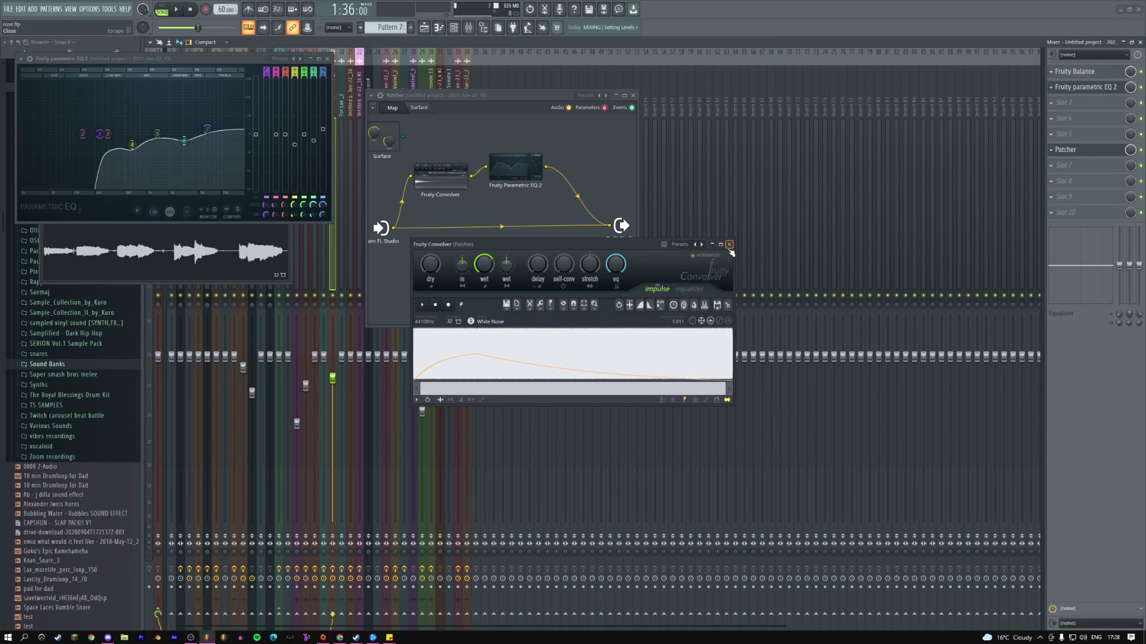
click(729, 245)
- Widen the Patcher, close the EQ and channel settings, and tidy the Convolver and EQ nodes
drag(642, 200, 919, 177)
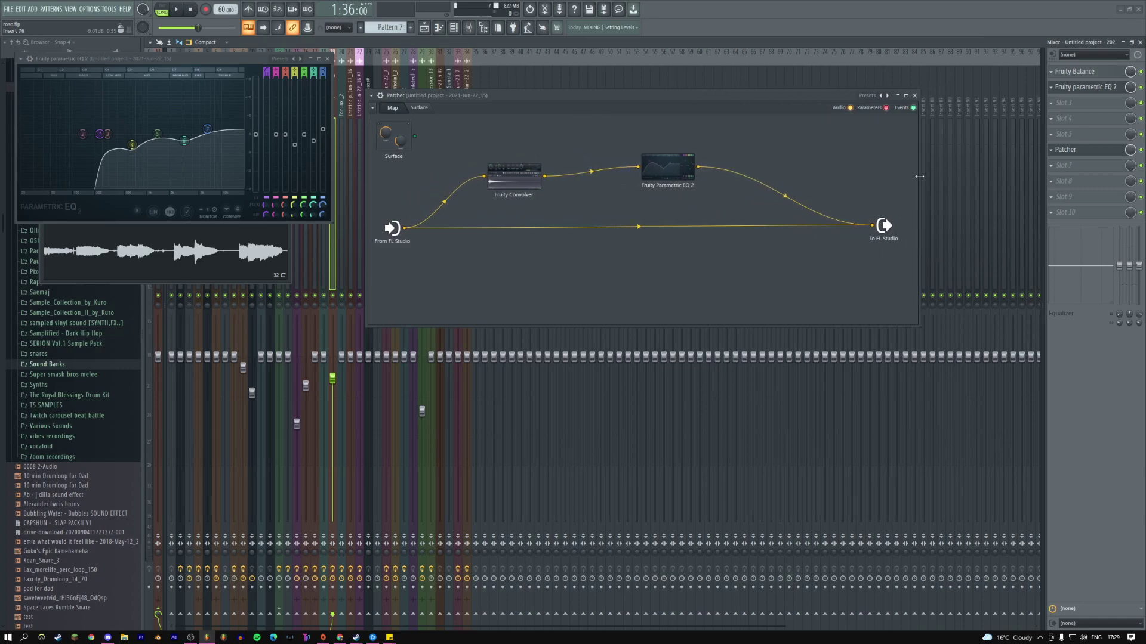
click(327, 59)
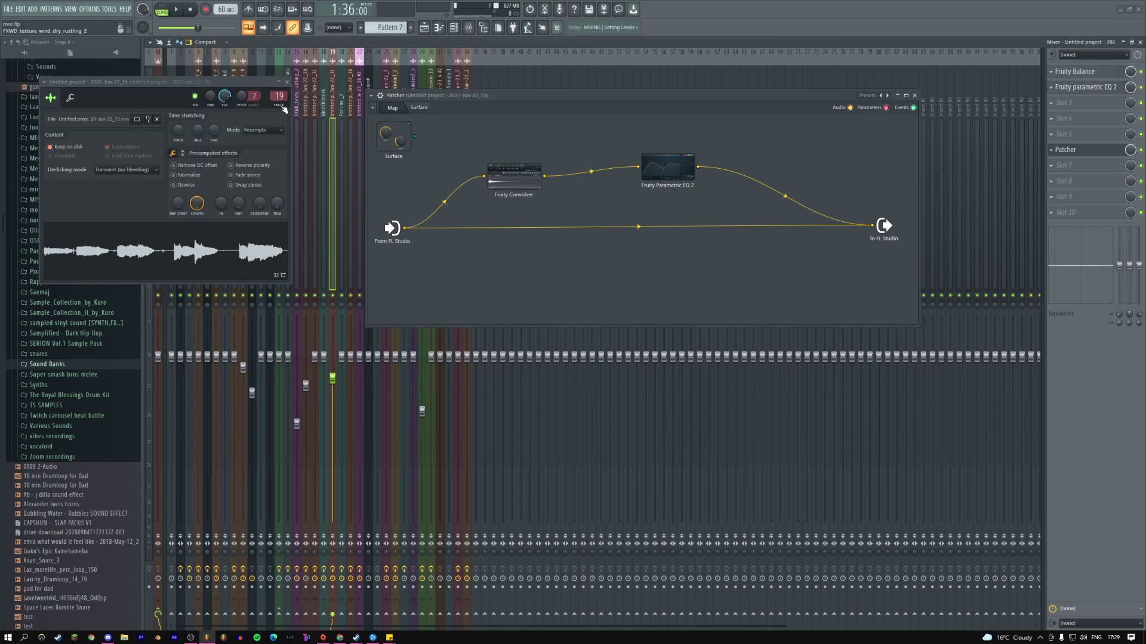
click(287, 83)
drag(518, 183, 517, 174)
drag(693, 173, 690, 175)
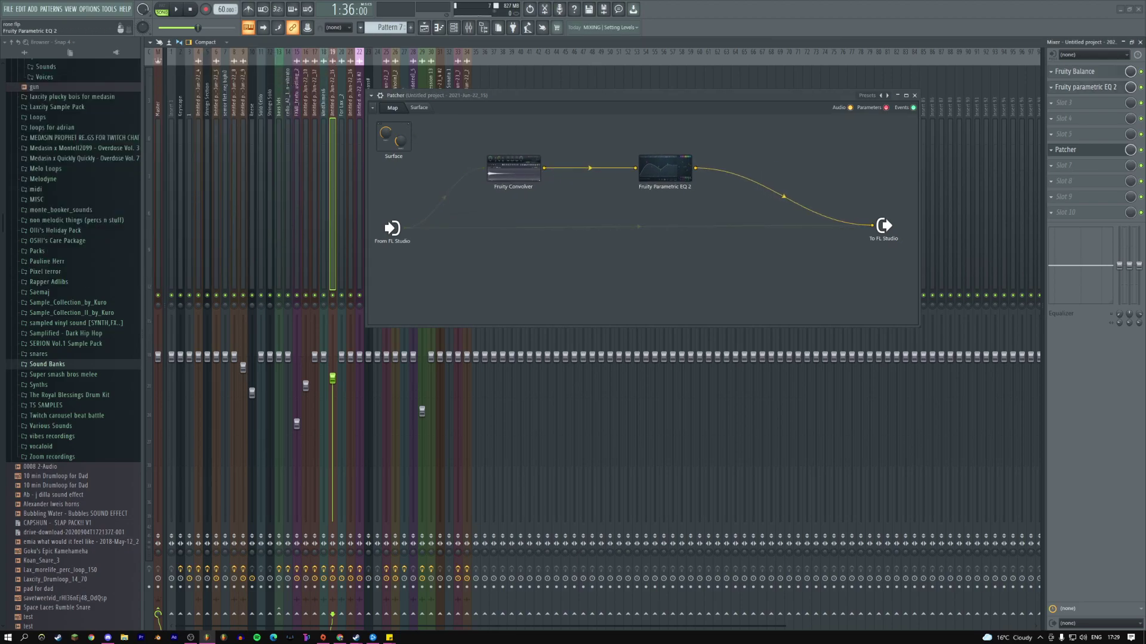
- Inspect the Parametric EQ 2 inside Patcher, then close Patcher and return to the playlist
double_click(652, 174)
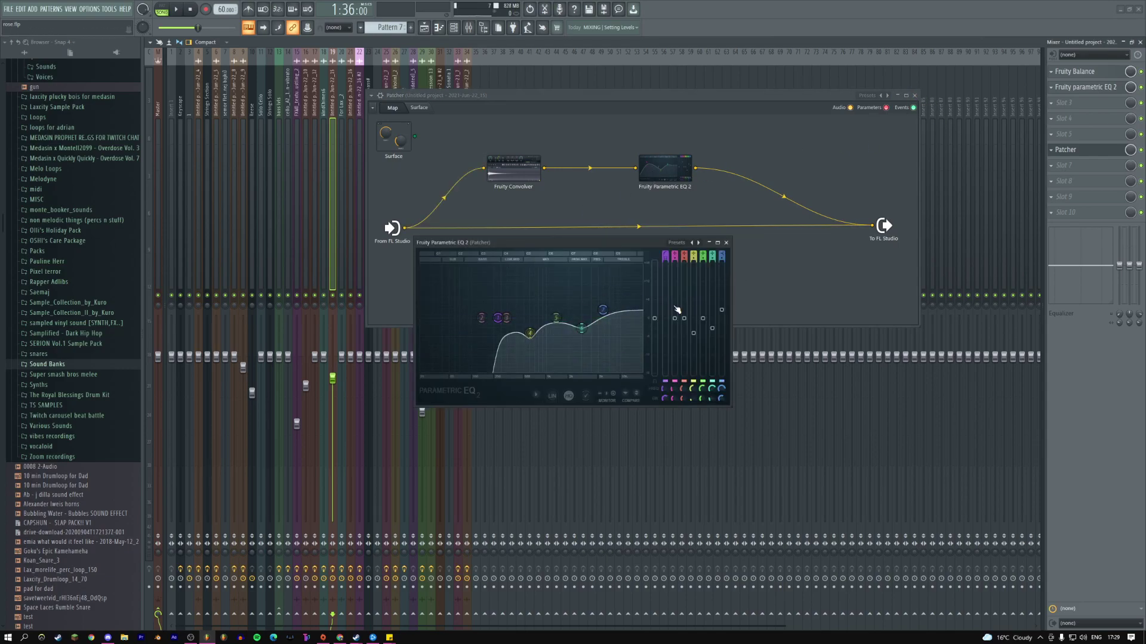
click(726, 243)
click(915, 96)
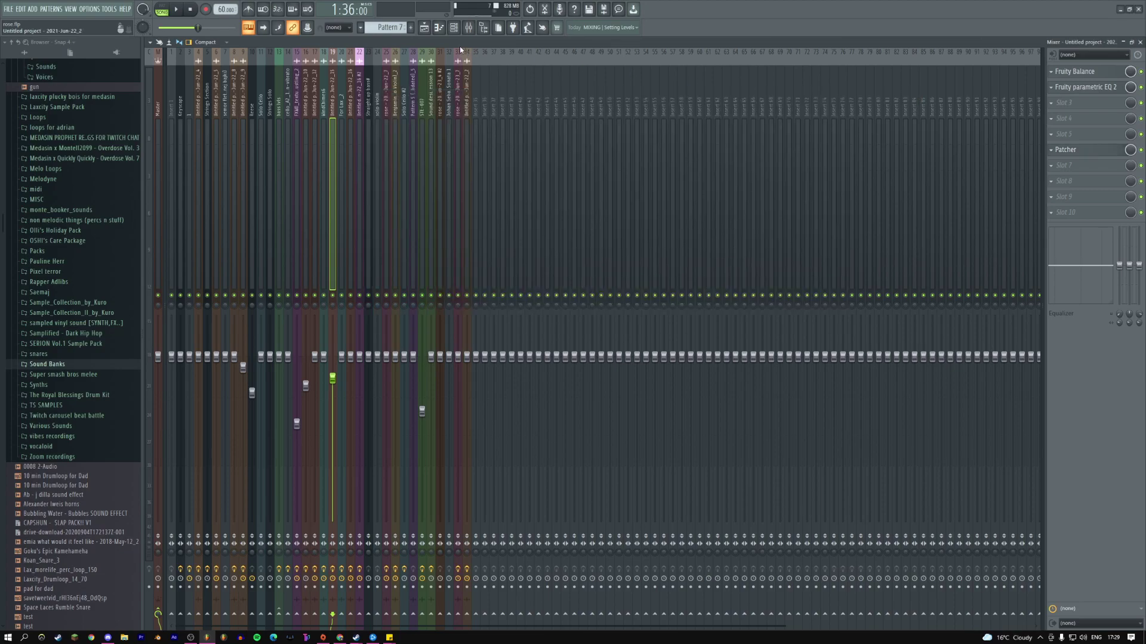
click(424, 27)
scroll(570, 303, up, 3)
- Solo the wind texture on Track 72 and unmute Tracks 73, 74 and 75
scroll(570, 302, down, 4)
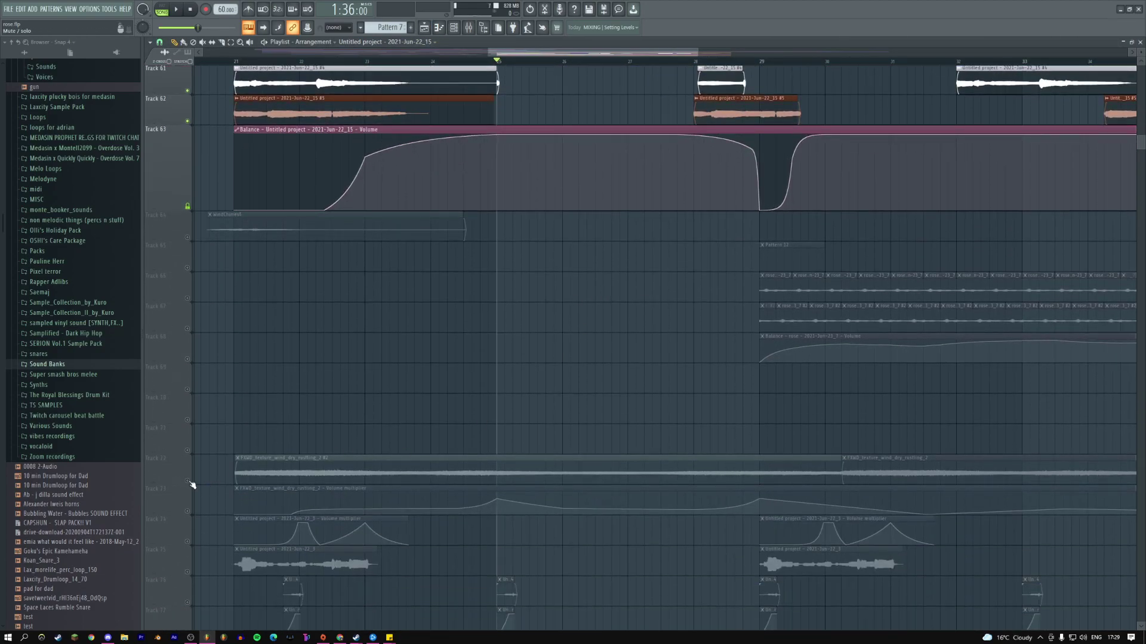
right_click(189, 482)
click(189, 512)
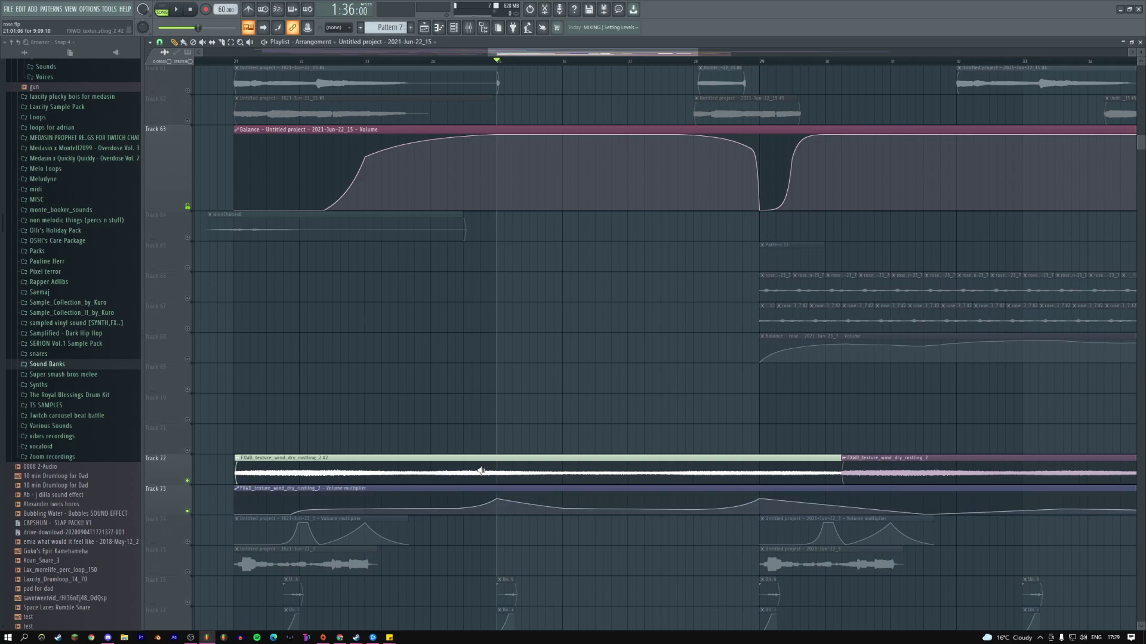
scroll(486, 460, down, 2)
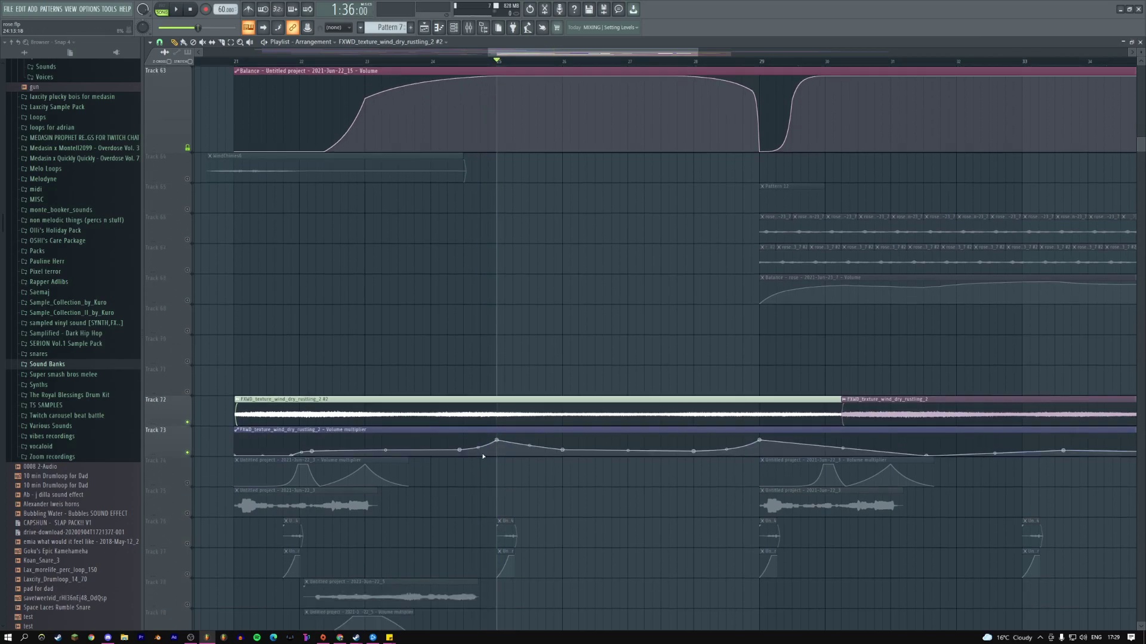
scroll(478, 415, down, 2)
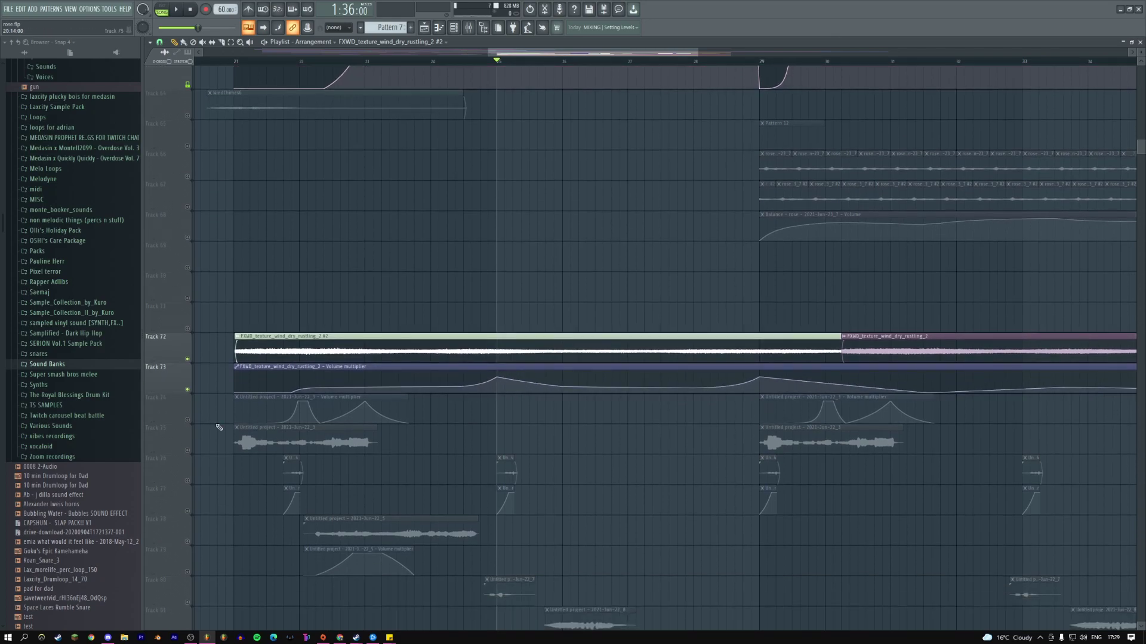
click(188, 421)
click(188, 450)
- Send the wind texture sample to Edison and load a Sound Banks flute sample into it
double_click(443, 350)
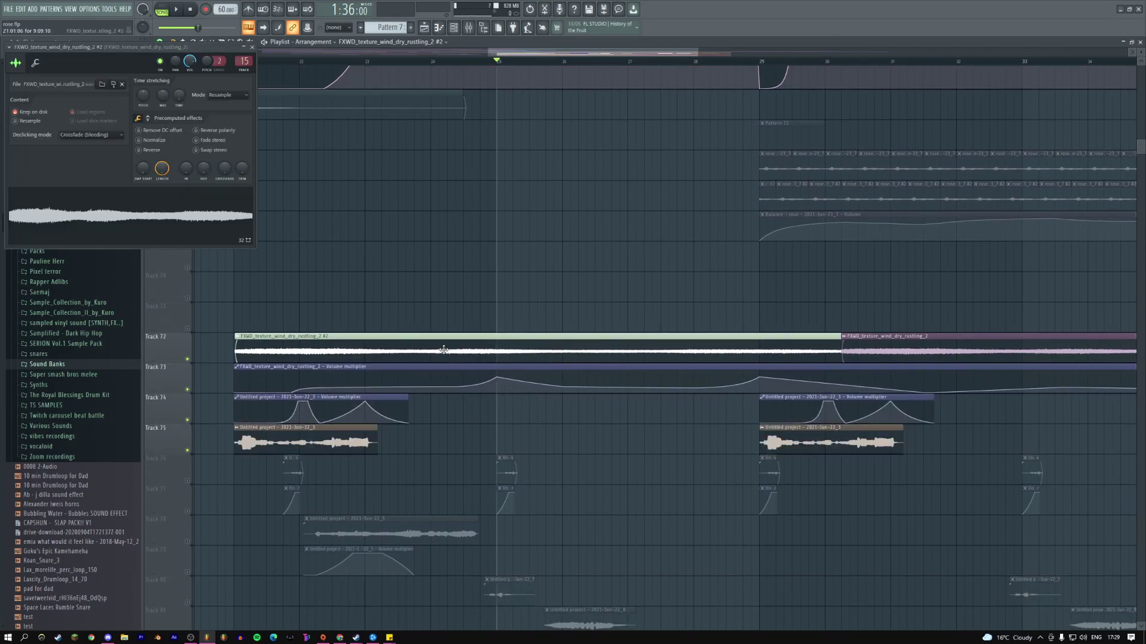
right_click(142, 212)
click(188, 255)
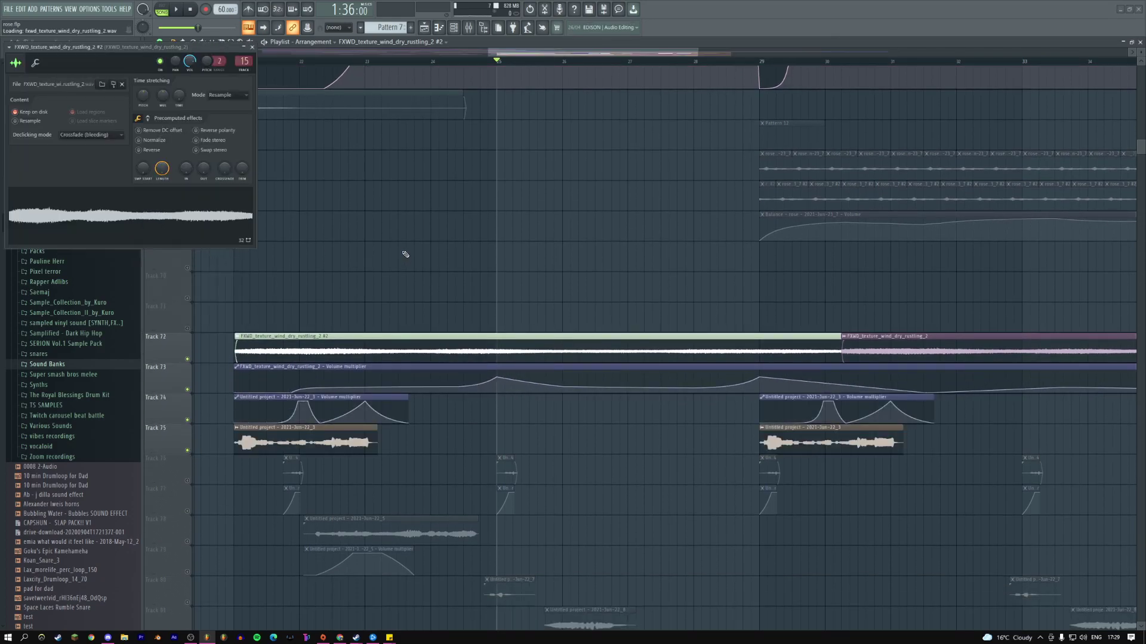
drag(250, 81, 513, 110)
click(71, 365)
click(43, 395)
click(59, 424)
drag(60, 429, 459, 267)
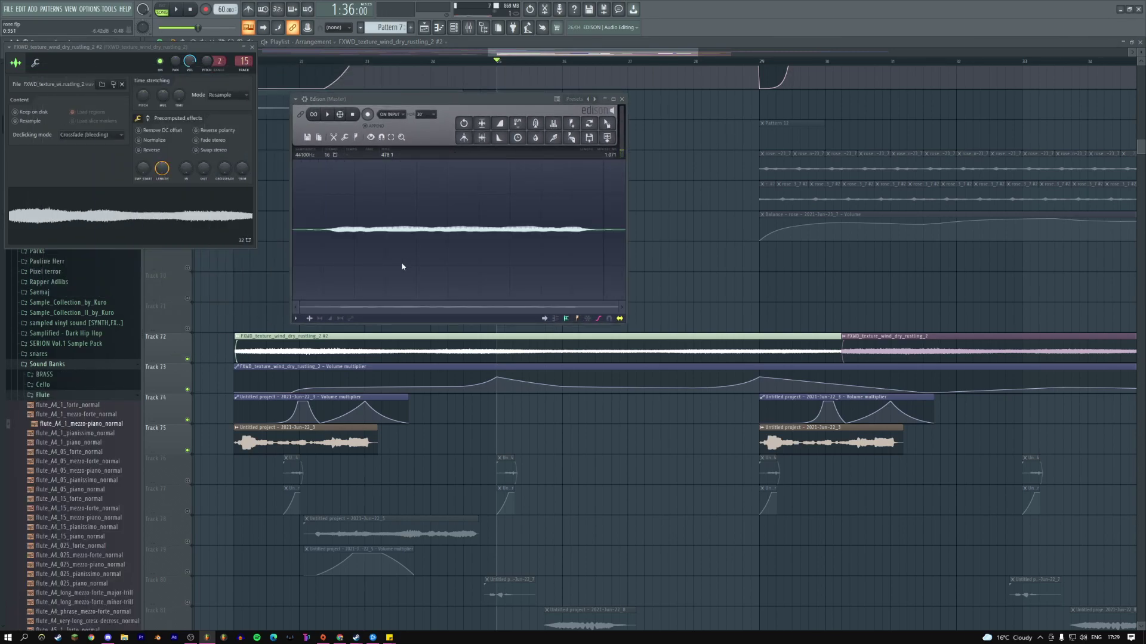
- Apply Edison's Blur to the sample, remove Edison from the master effects, and play the song
key(space)
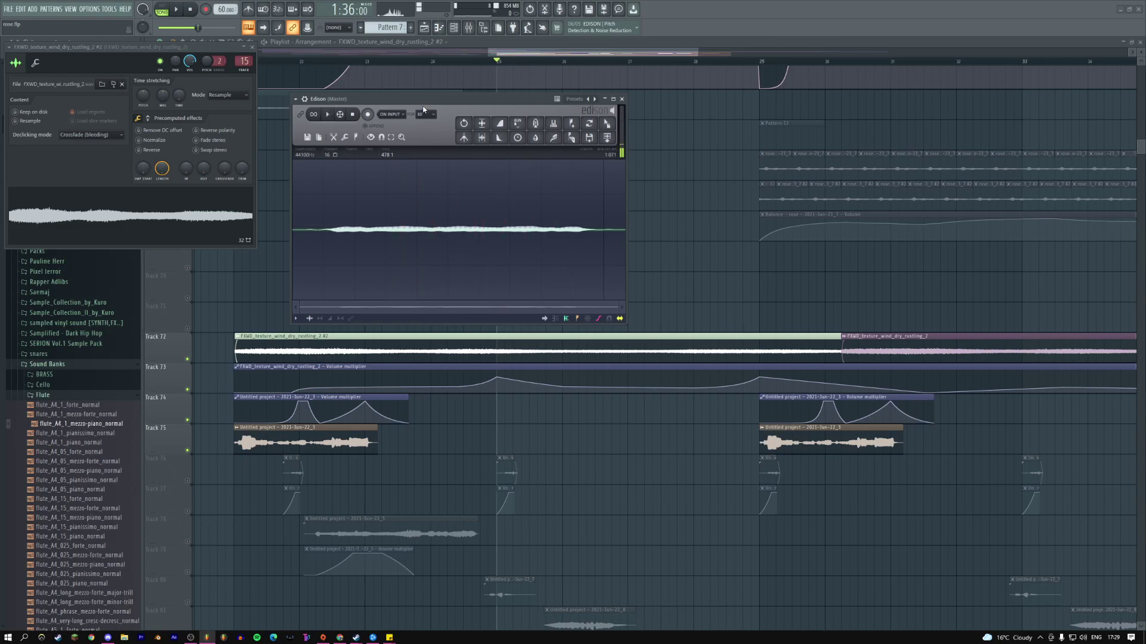
click(464, 123)
click(578, 359)
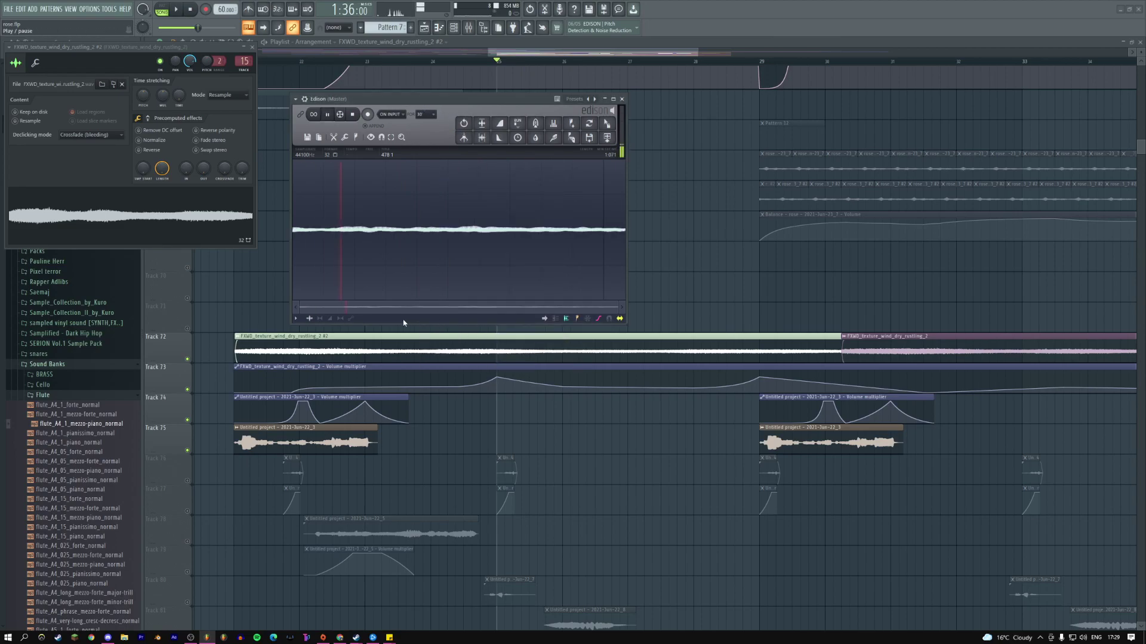
key(space)
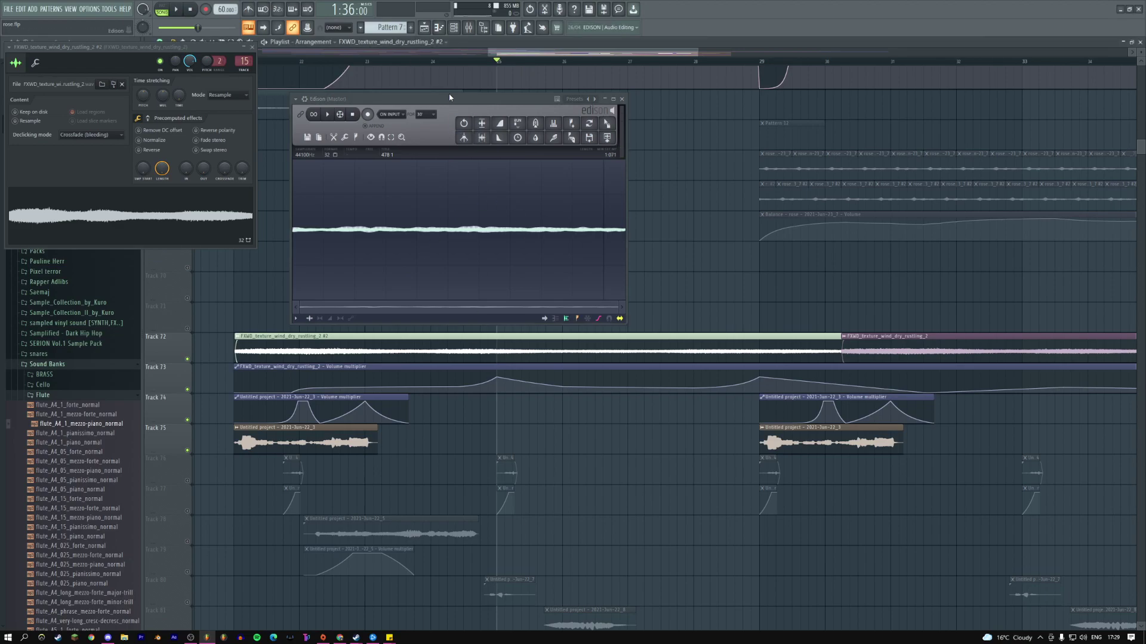
click(470, 28)
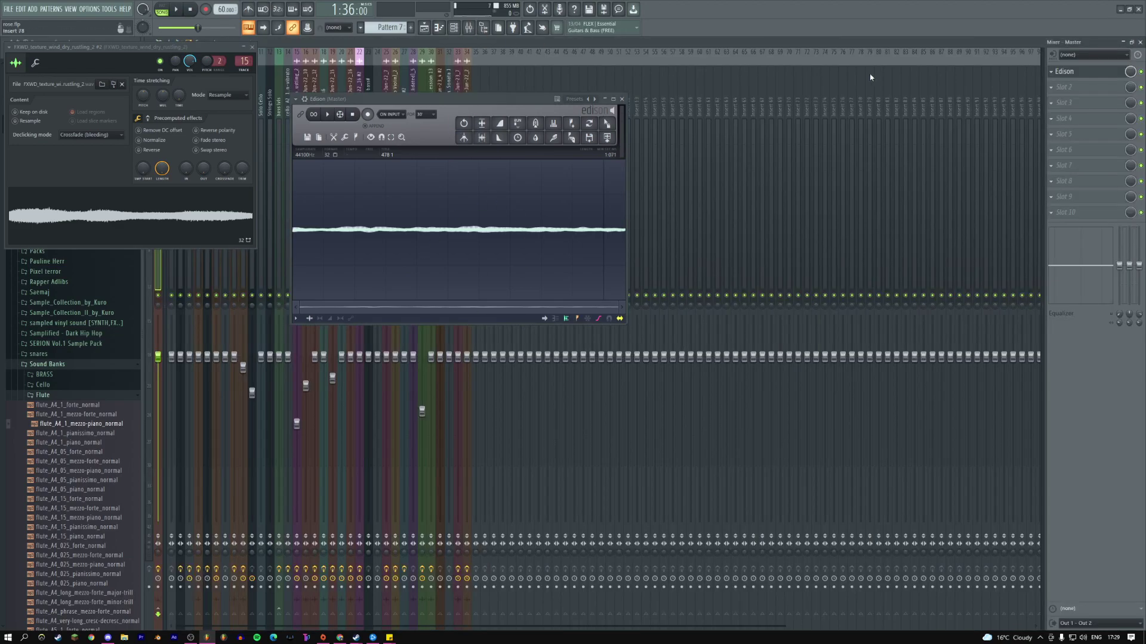
click(1050, 72)
click(1056, 93)
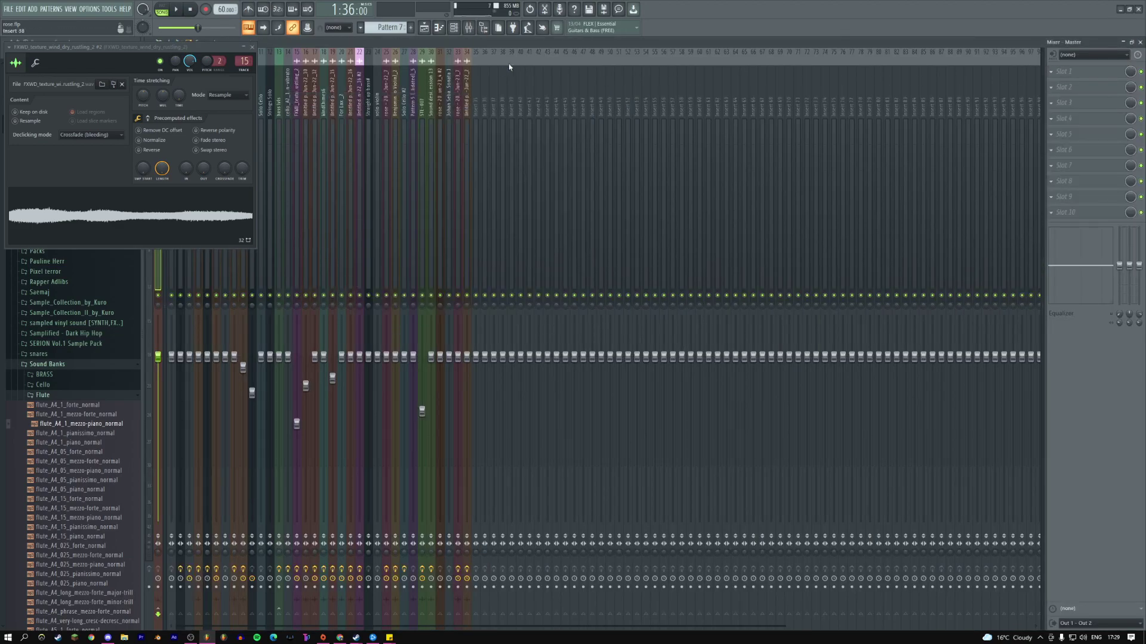
click(424, 28)
key(space)
key(space)
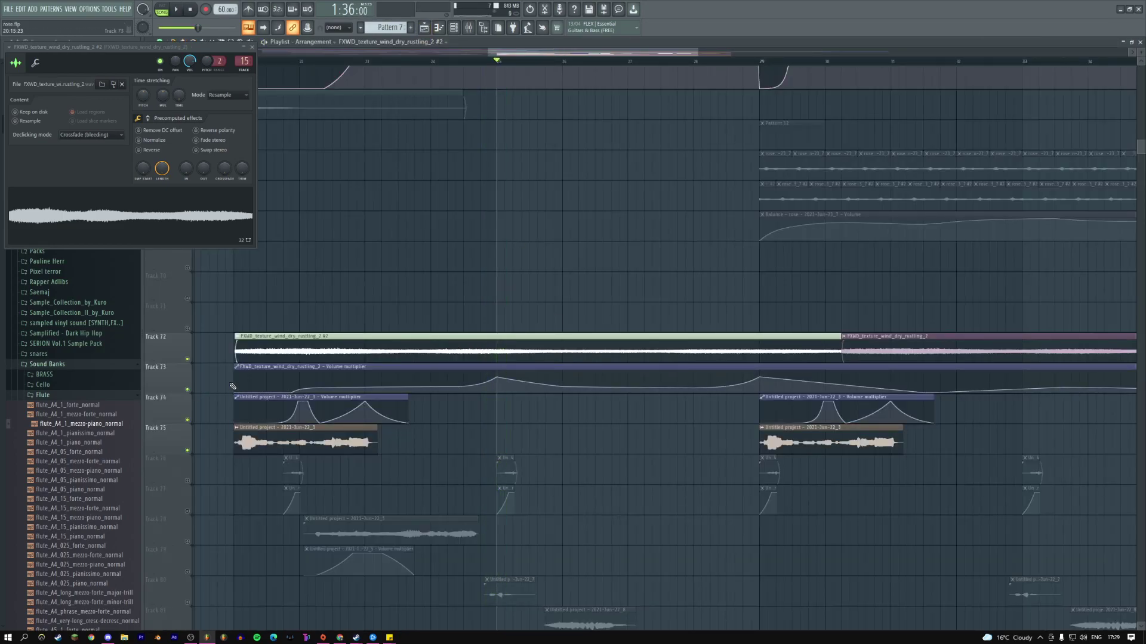
click(252, 47)
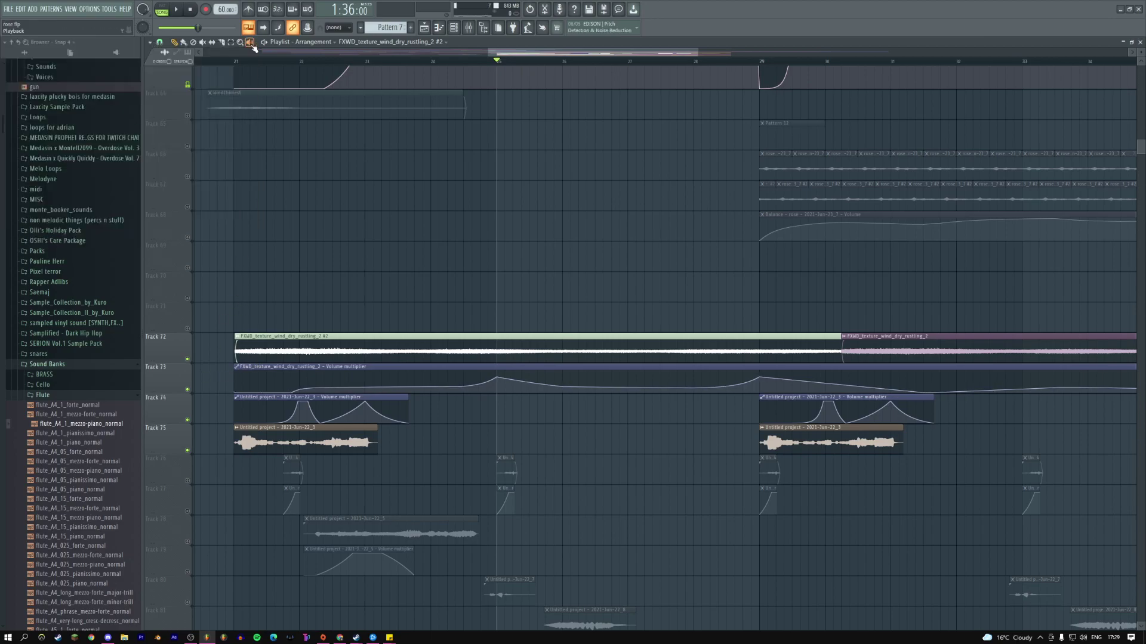
- Unmute Tracks 76 through 81 and the reverse track
scroll(480, 184, up, 6)
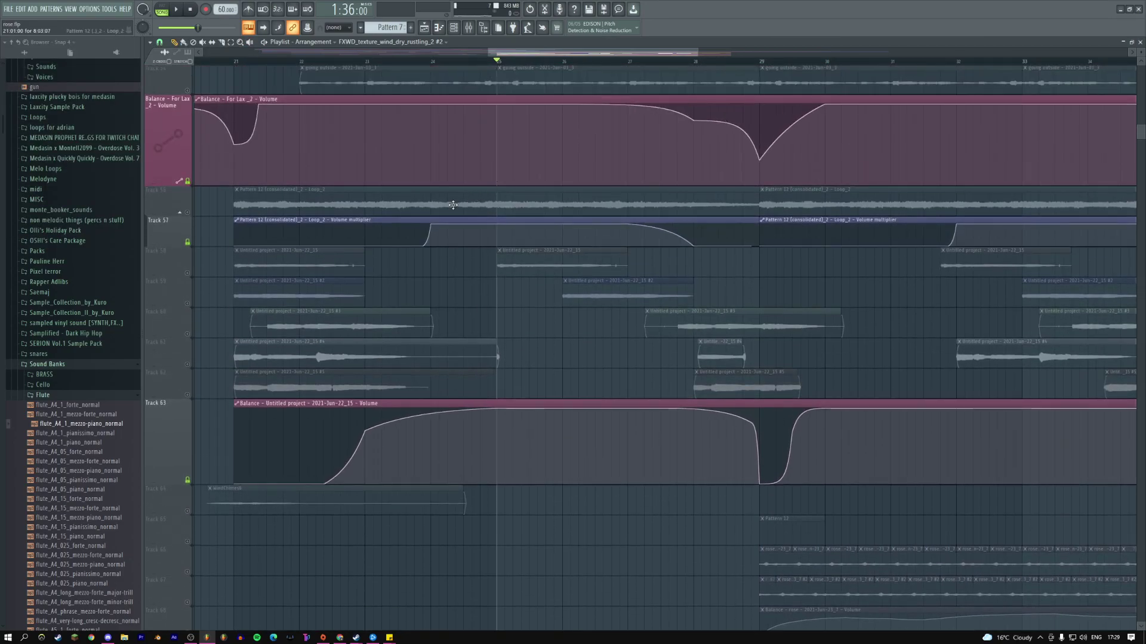
click(504, 212)
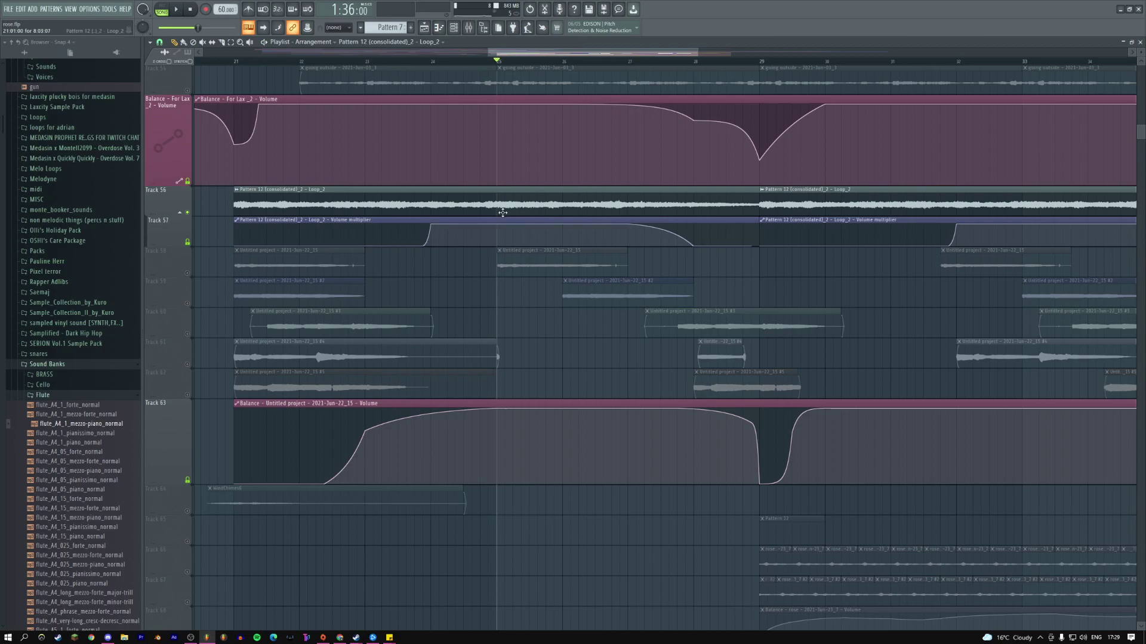
scroll(478, 205, up, 4)
scroll(495, 197, down, 5)
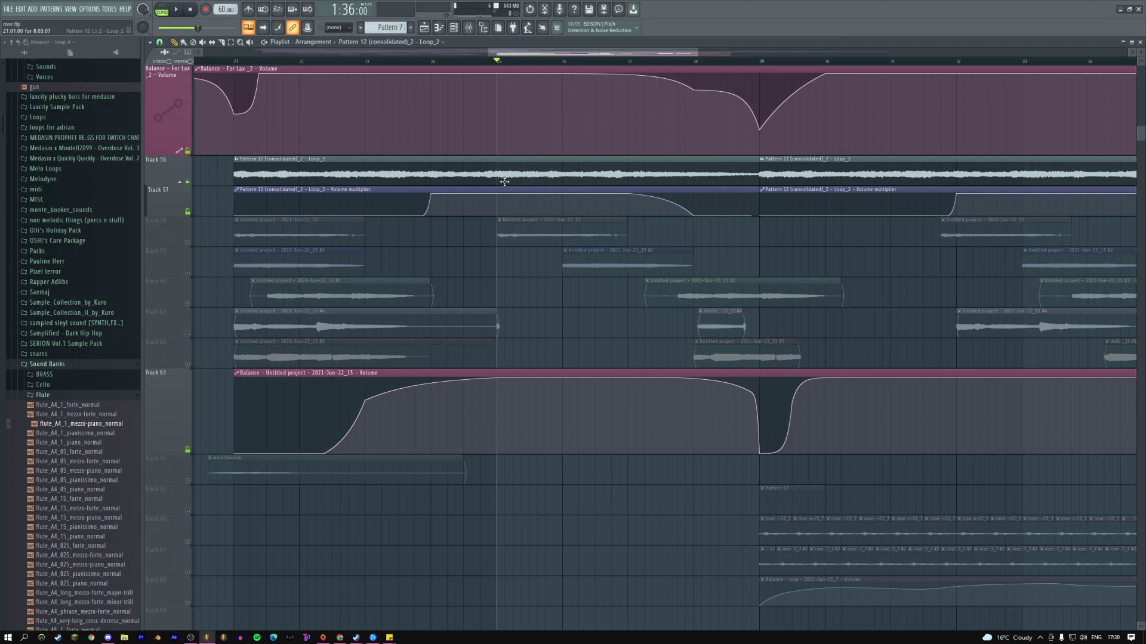
scroll(504, 182, down, 10)
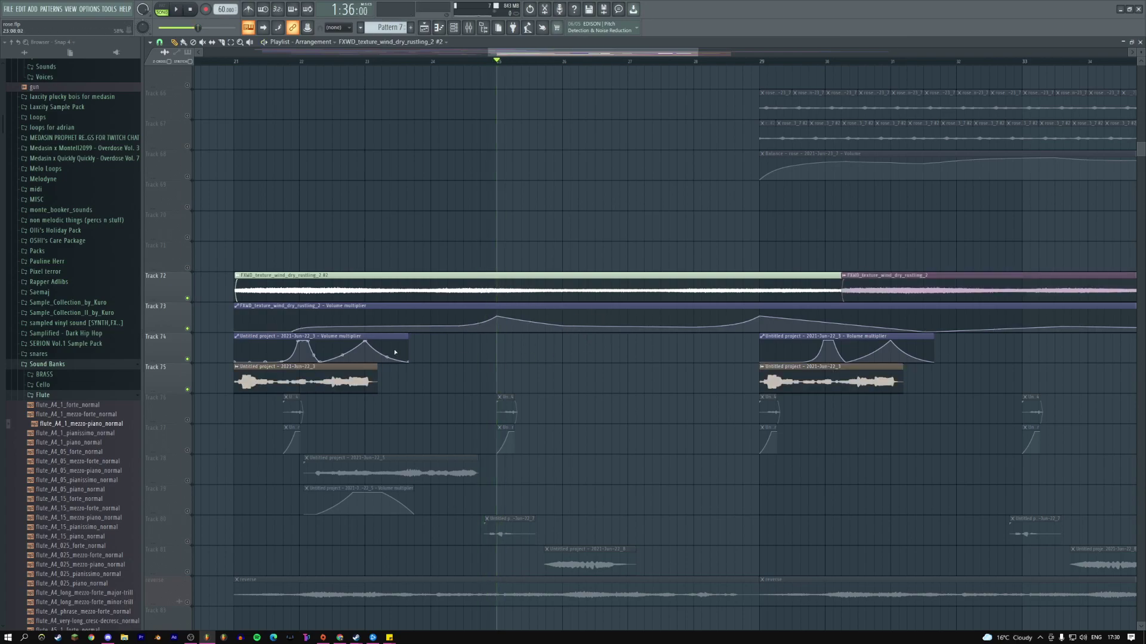
scroll(450, 332, down, 2)
click(187, 360)
click(187, 329)
click(188, 390)
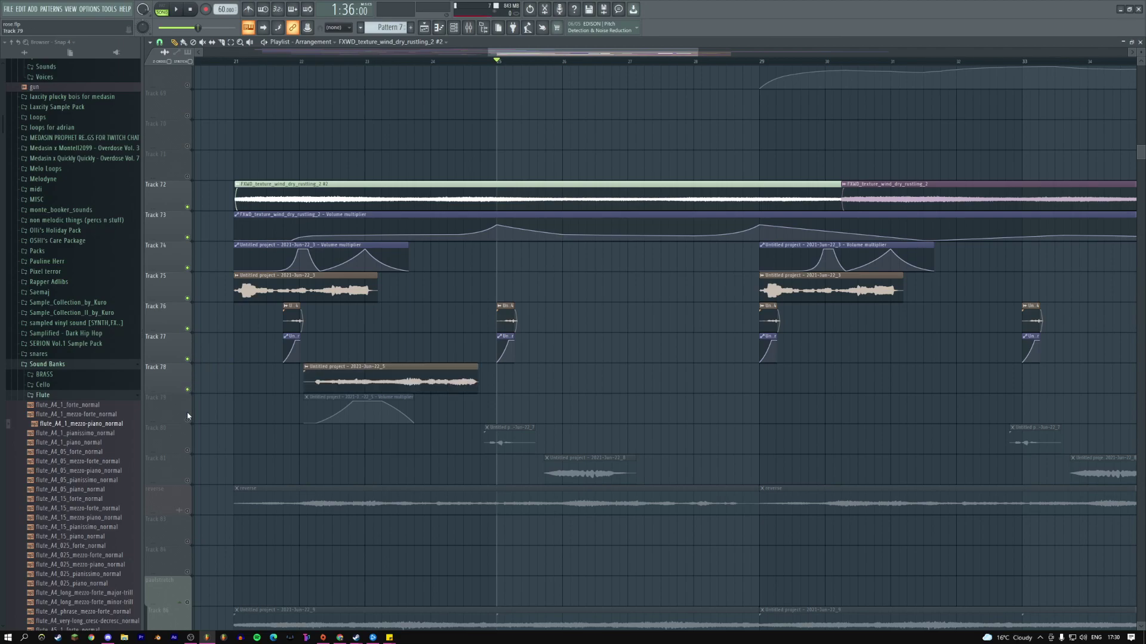
click(188, 420)
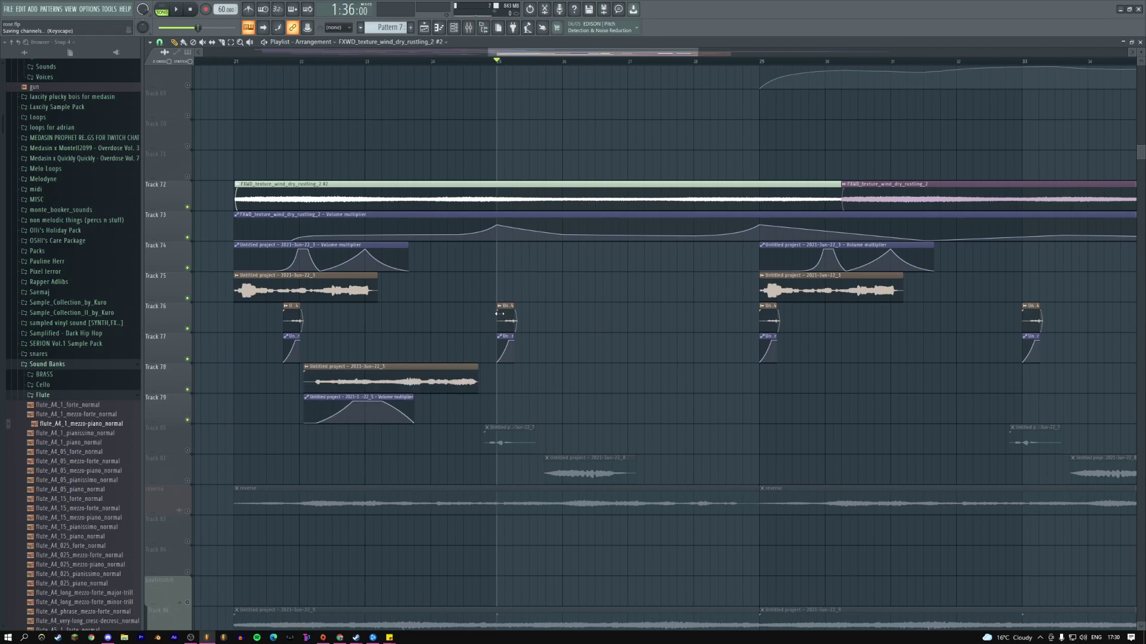
click(188, 450)
scroll(187, 454, down, 2)
click(187, 420)
click(187, 450)
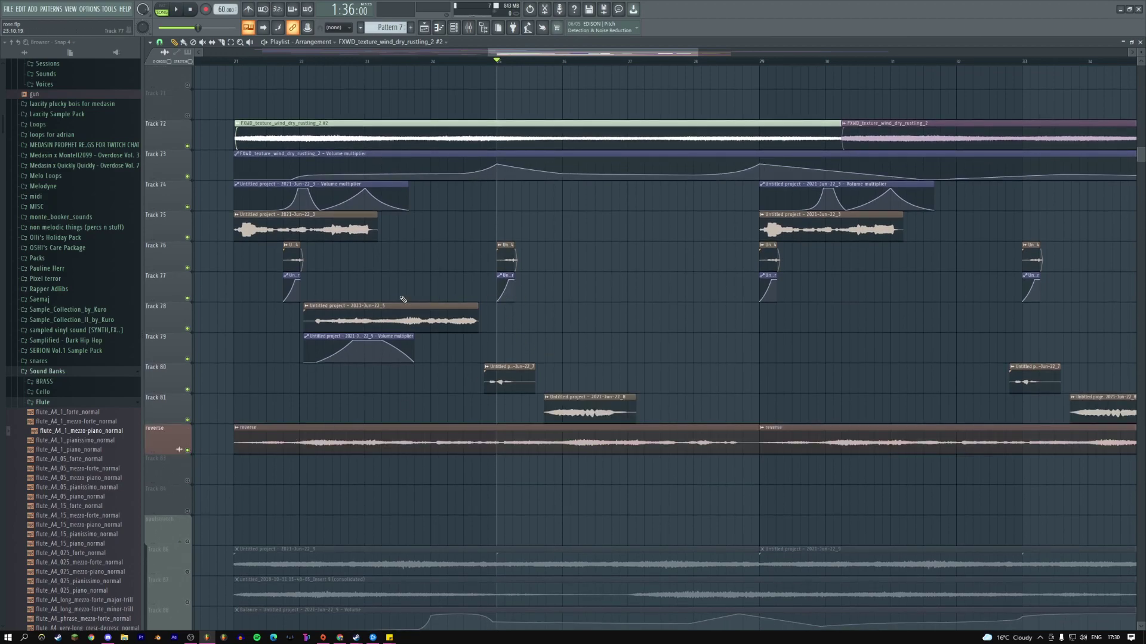
- Solo-preview the Track 75 clip and the Track 78 2021-Jun-22_5 clip, checking its sample settings
alt+right_click(287, 227)
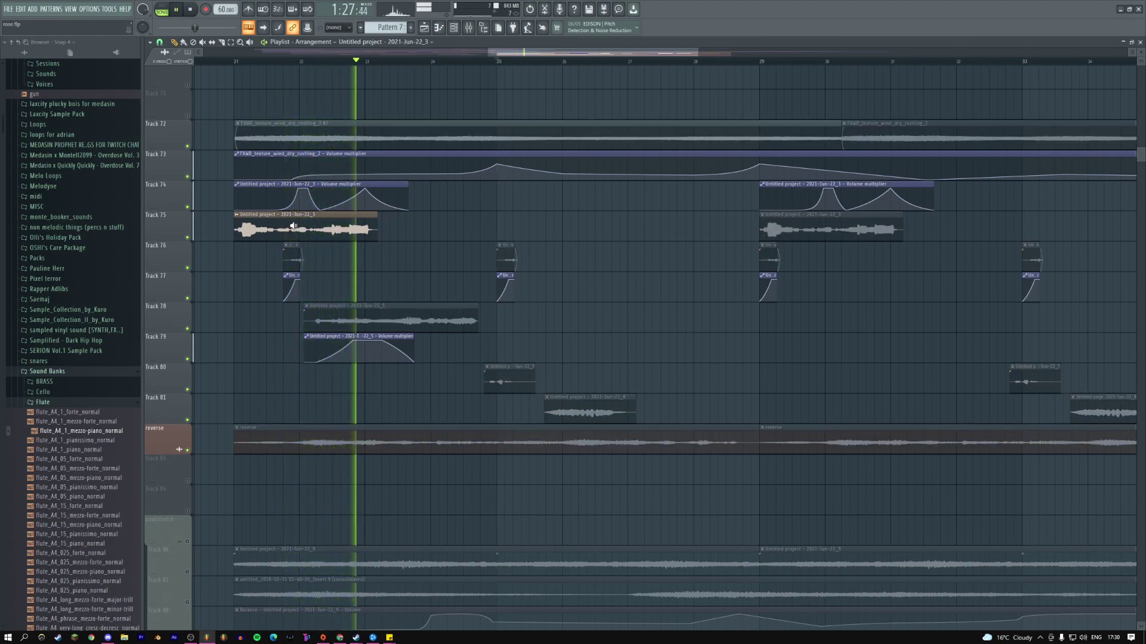
scroll(391, 269, down, 1)
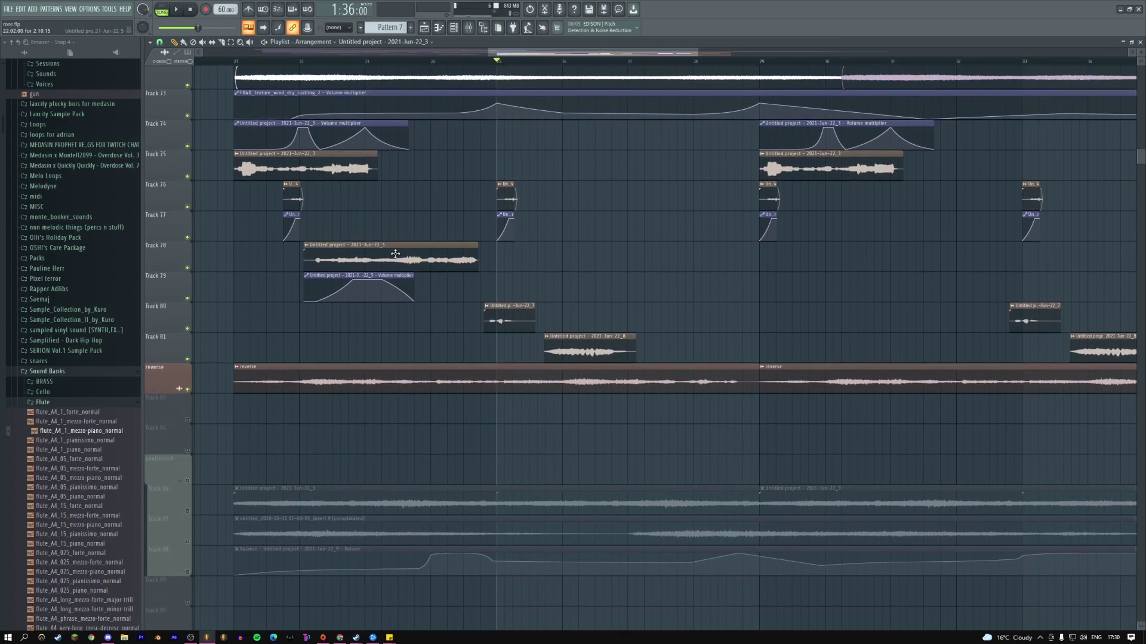
alt+right_click(374, 262)
alt+right_click(340, 263)
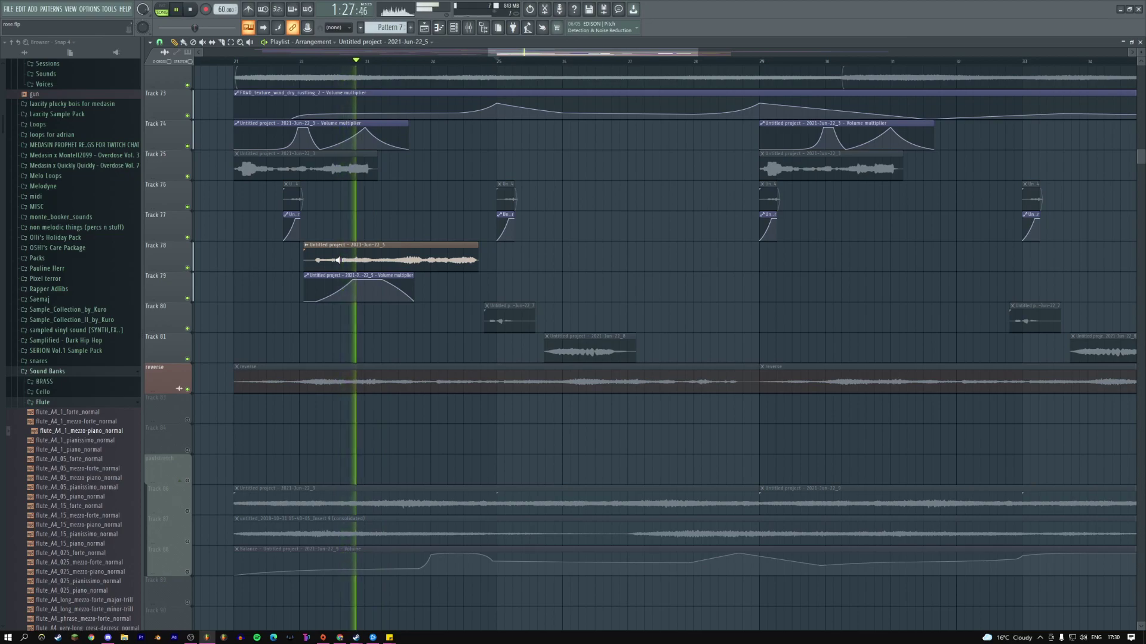
double_click(352, 259)
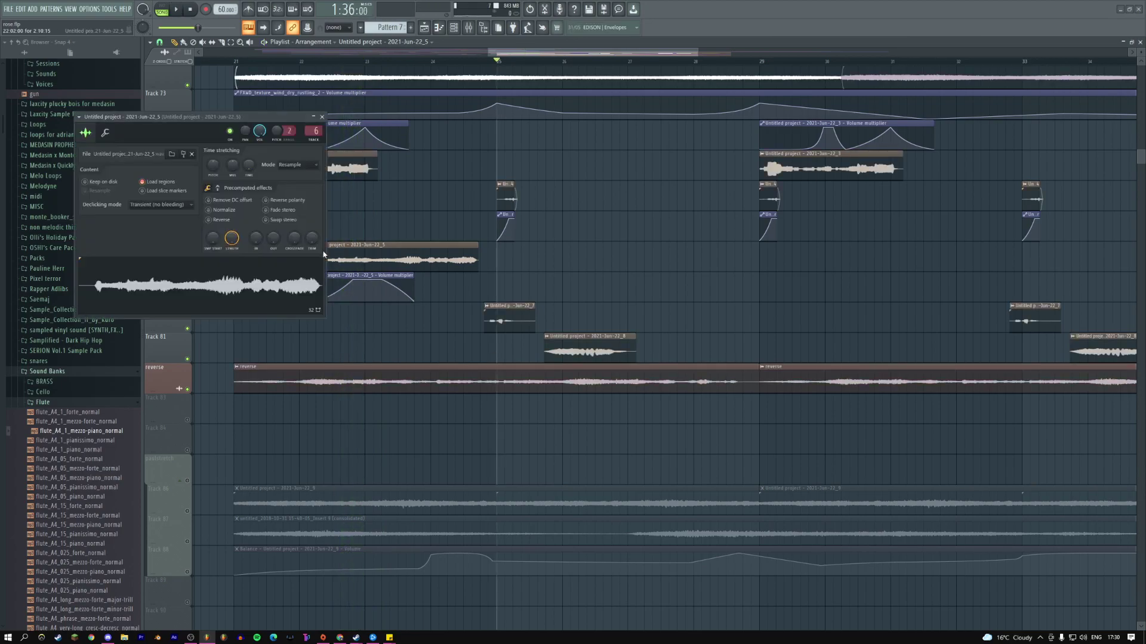
click(323, 119)
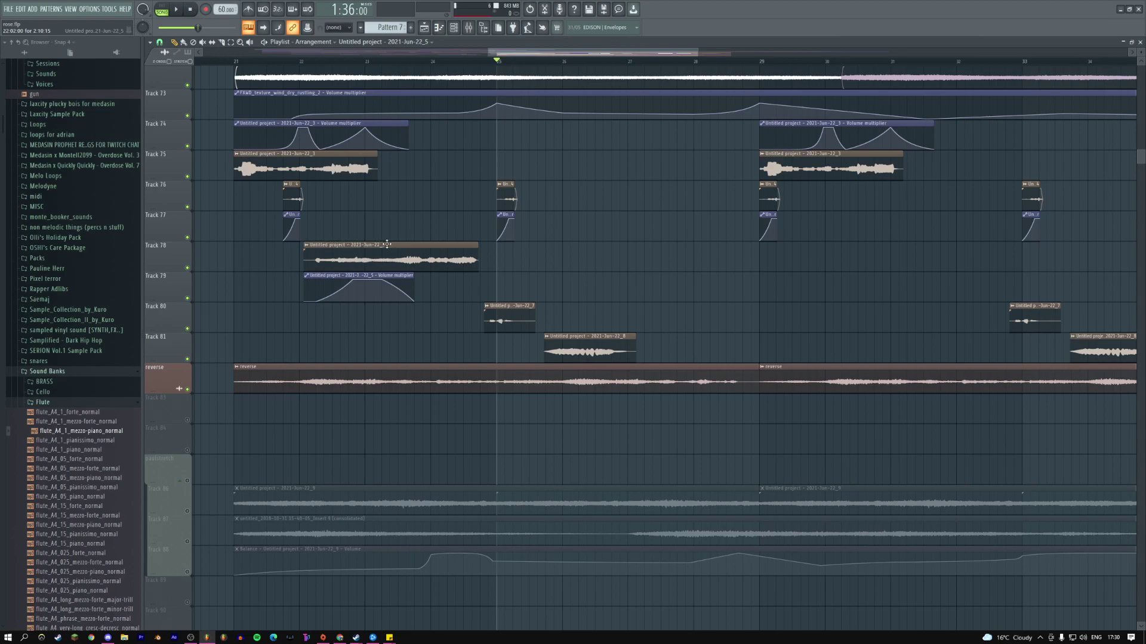
alt+right_click(337, 267)
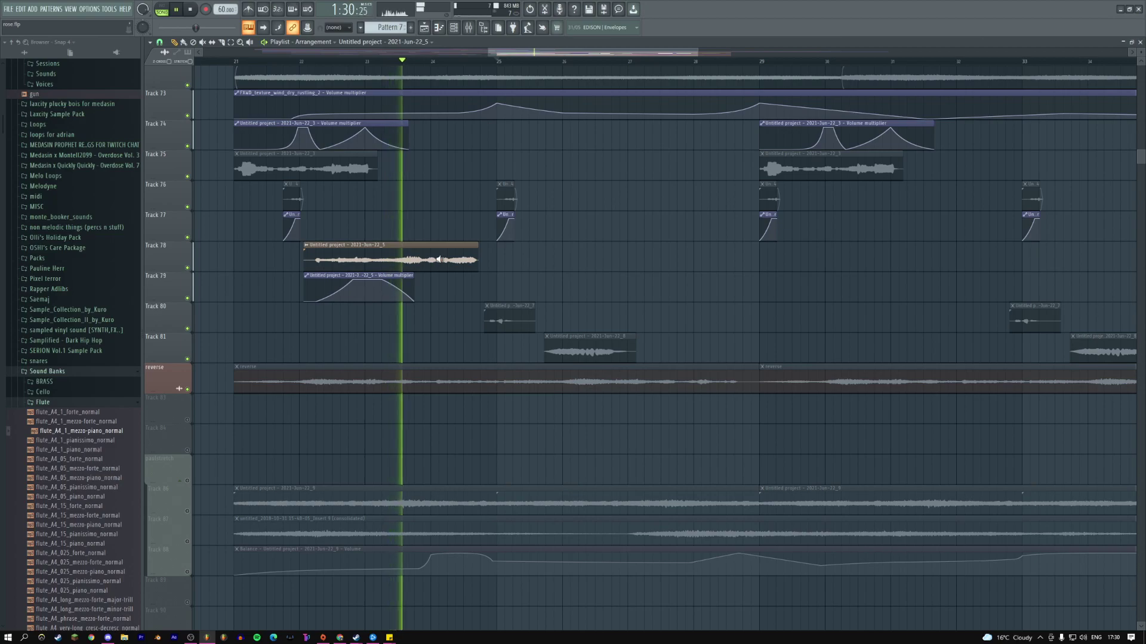
key(space)
- Audition the Track 80 clip and open its 'Untitled project - 2021-Jun-22_7' channel settings
scroll(412, 197, down, 3)
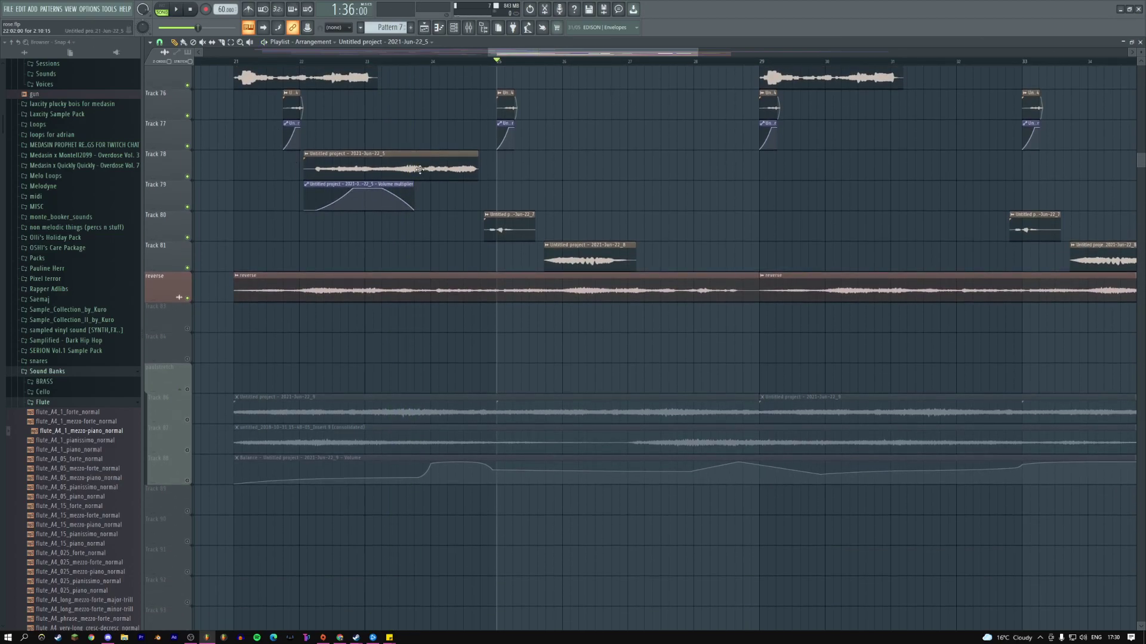
scroll(507, 188, down, 2)
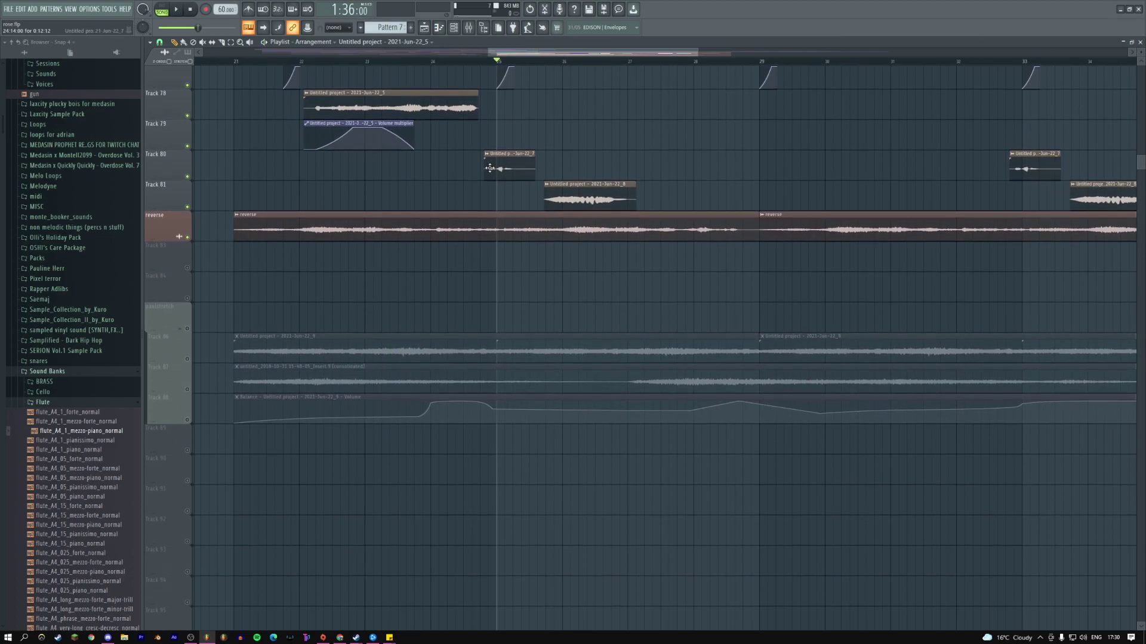
click(489, 168)
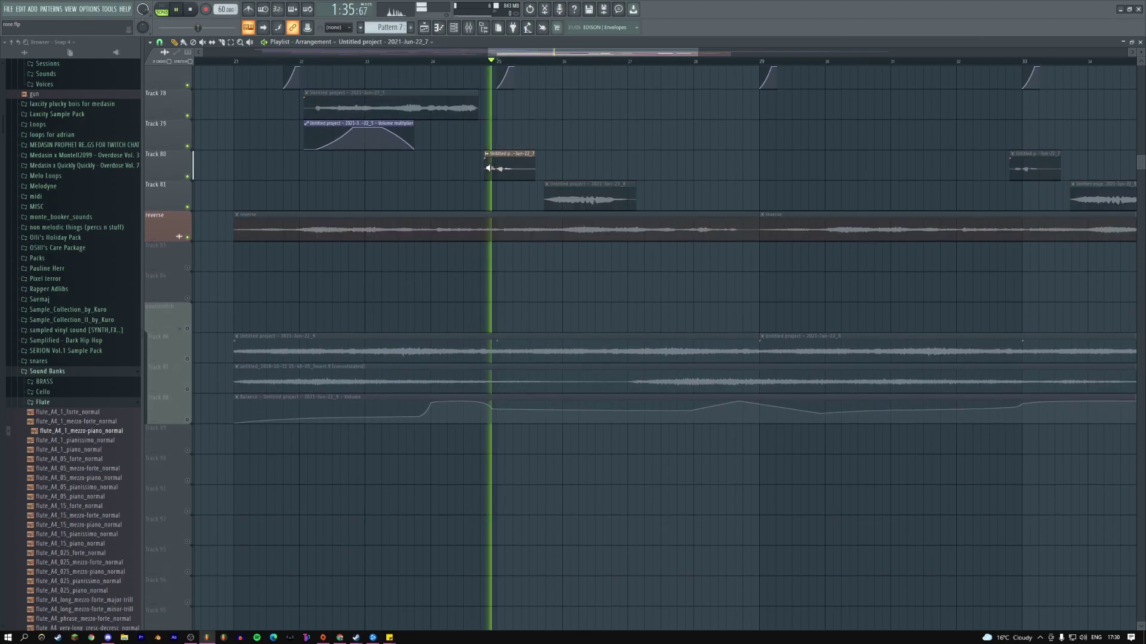
double_click(491, 169)
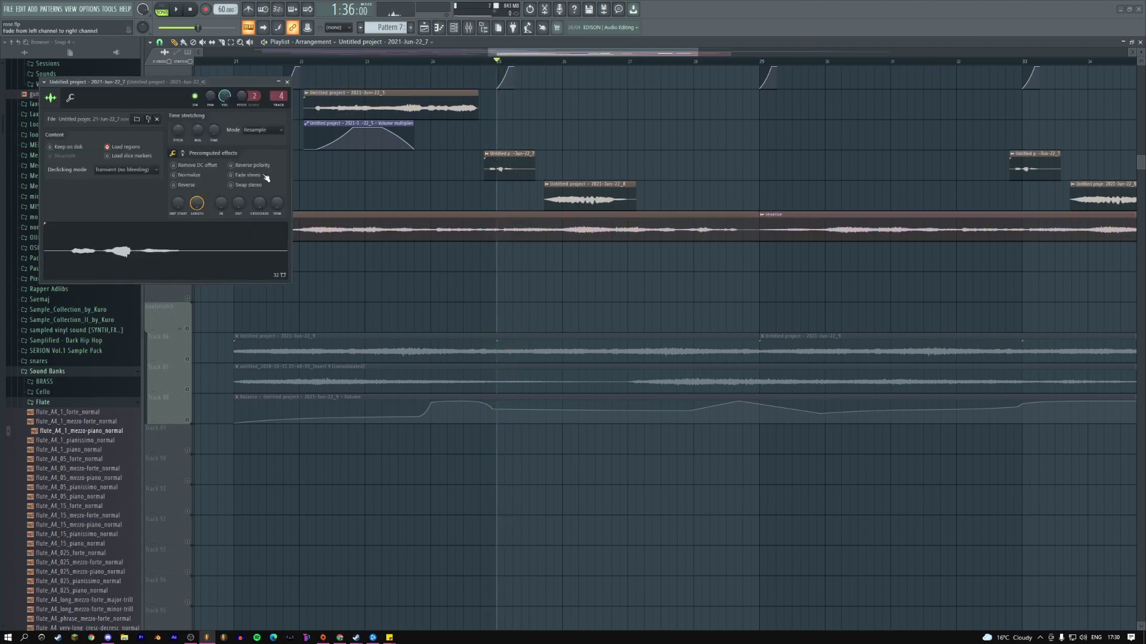
- Close the channel settings, browse Sound Banks to the 'sampled stuff' folder, and open actions for 'semor flet 2'
click(287, 82)
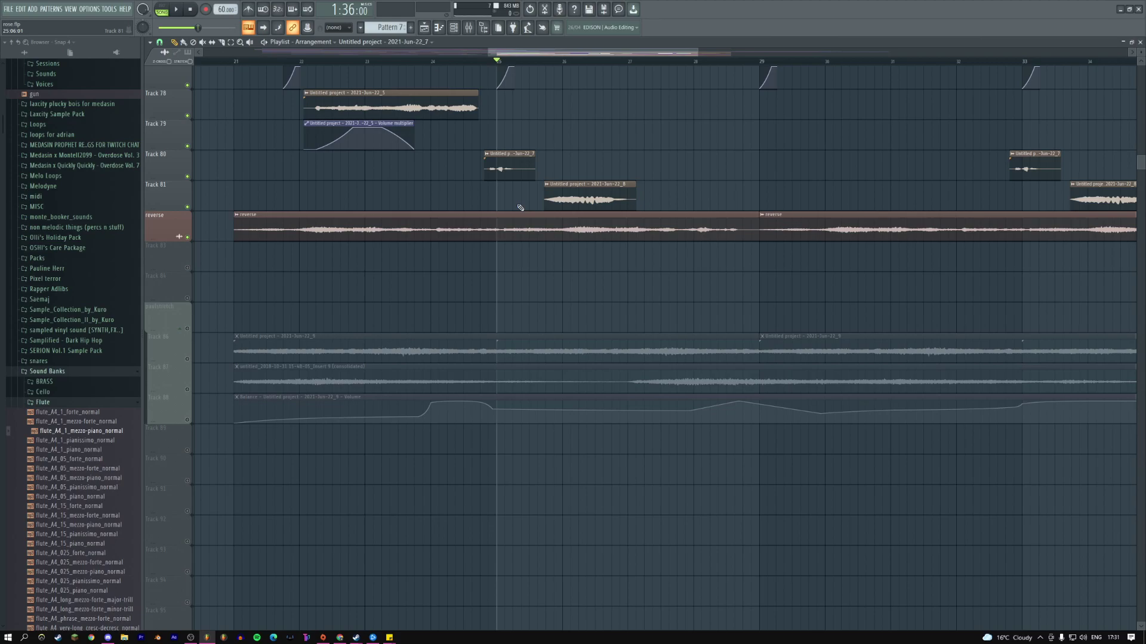
scroll(519, 209, down, 1)
scroll(520, 209, up, 3)
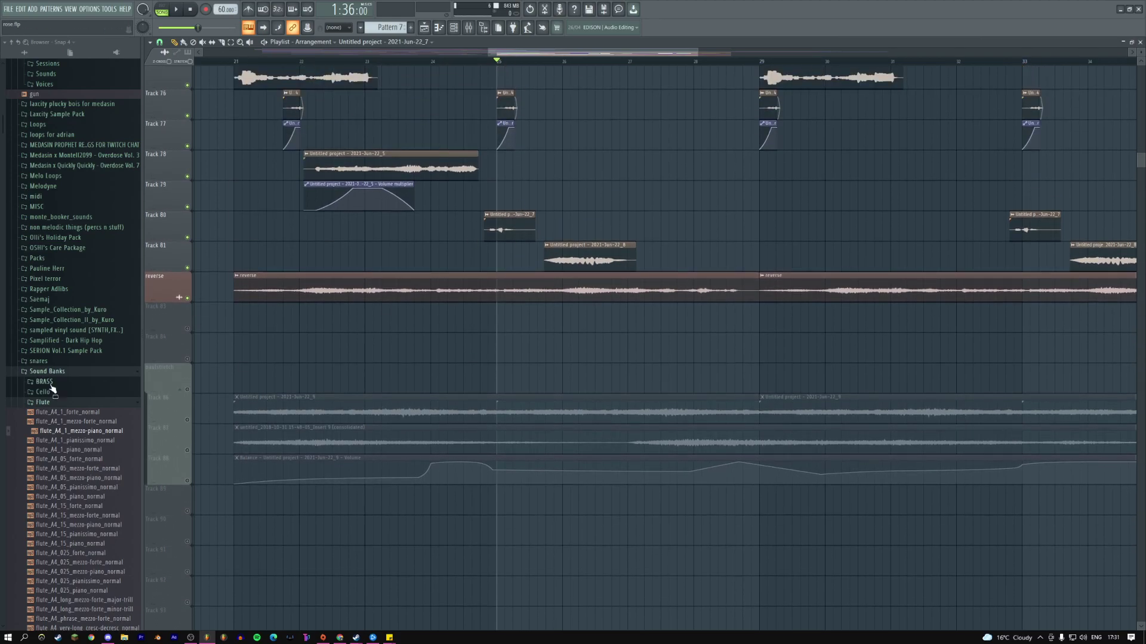
click(64, 403)
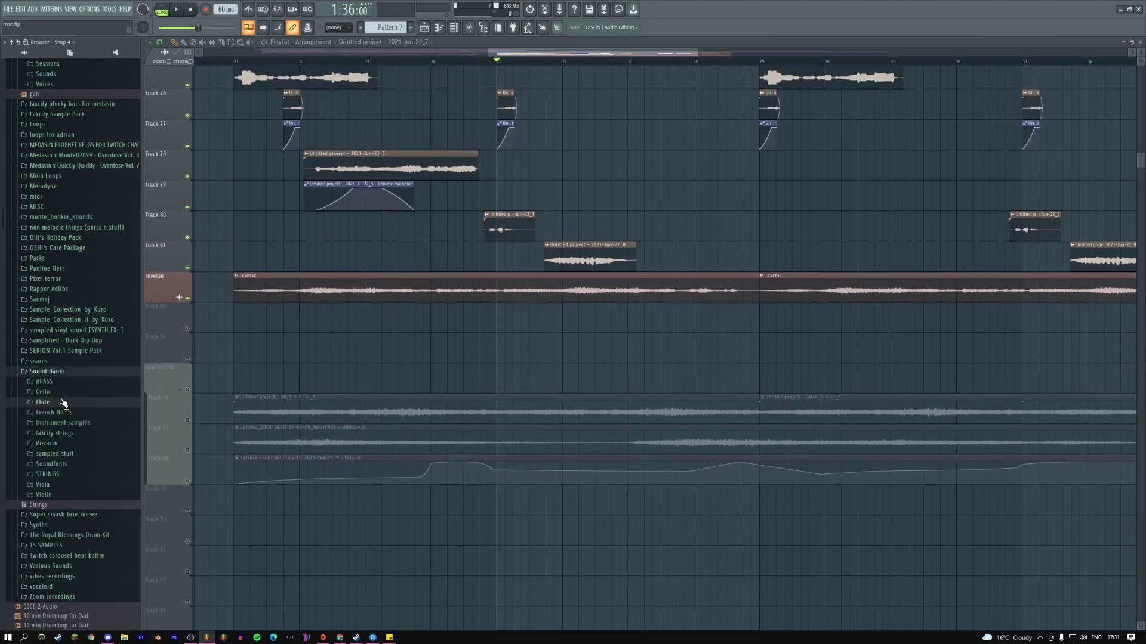
click(51, 464)
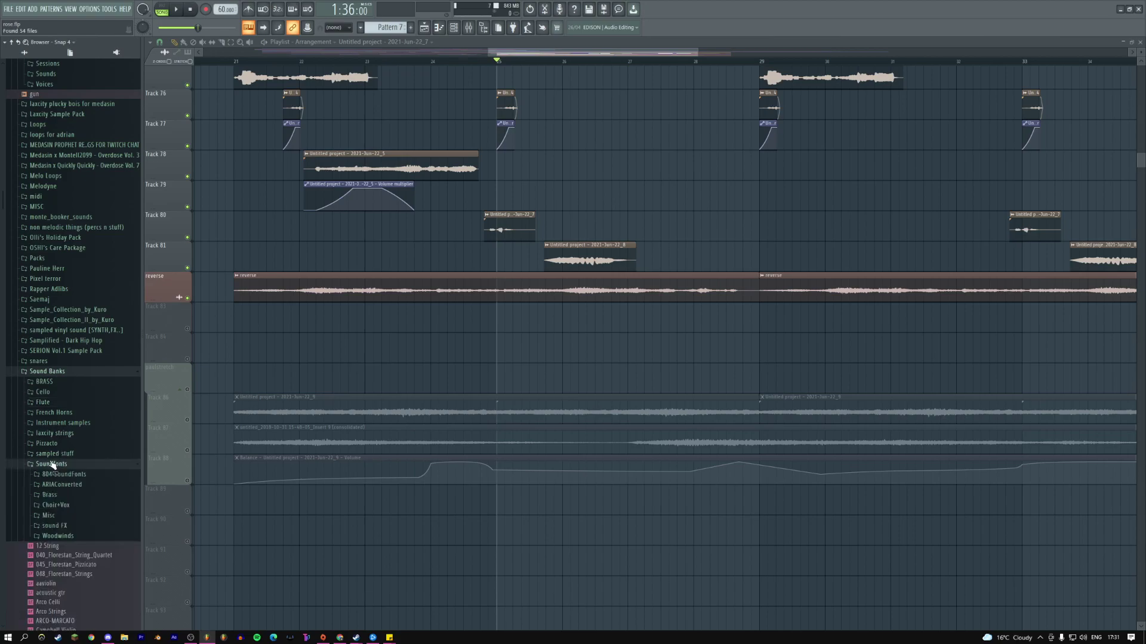
scroll(64, 431, up, 5)
click(52, 353)
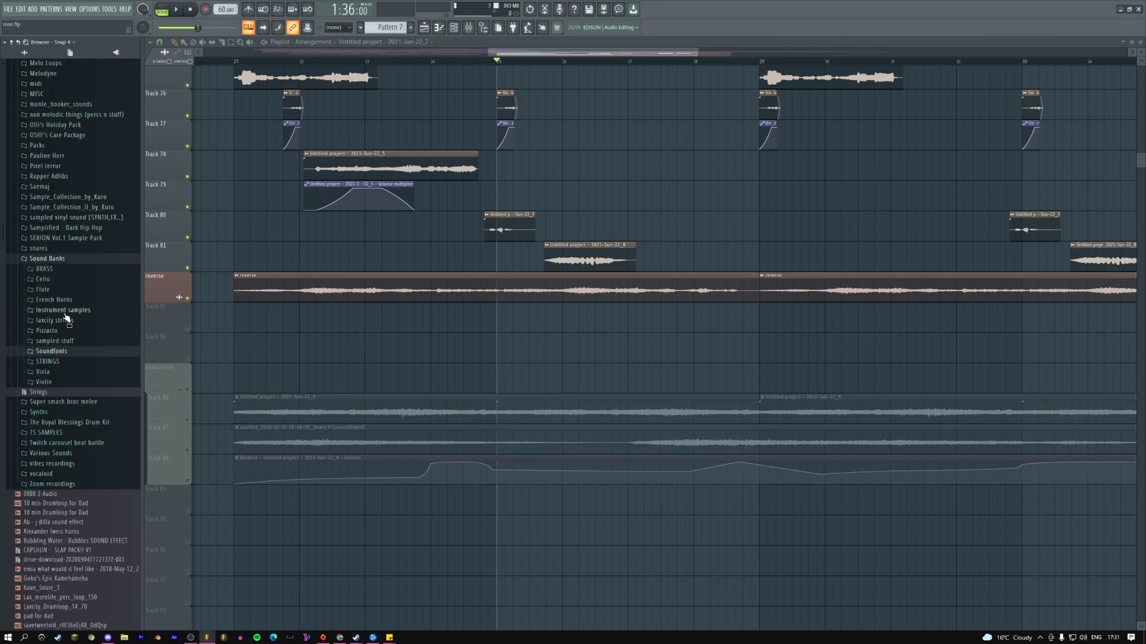
click(64, 314)
scroll(63, 387, down, 1)
scroll(62, 388, down, 3)
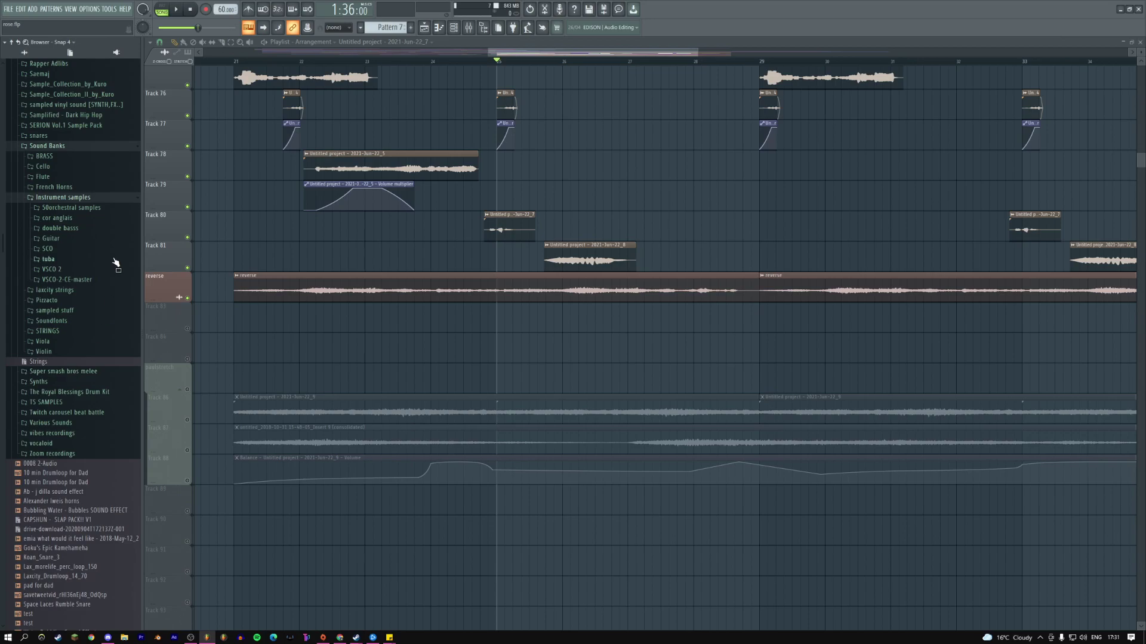
click(99, 200)
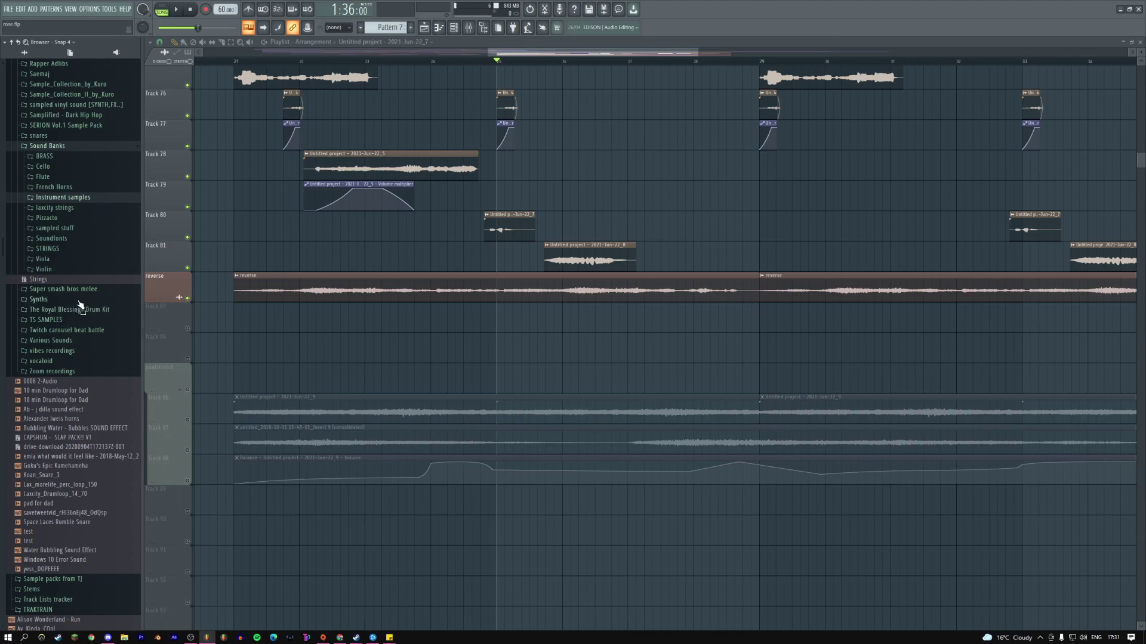
click(60, 228)
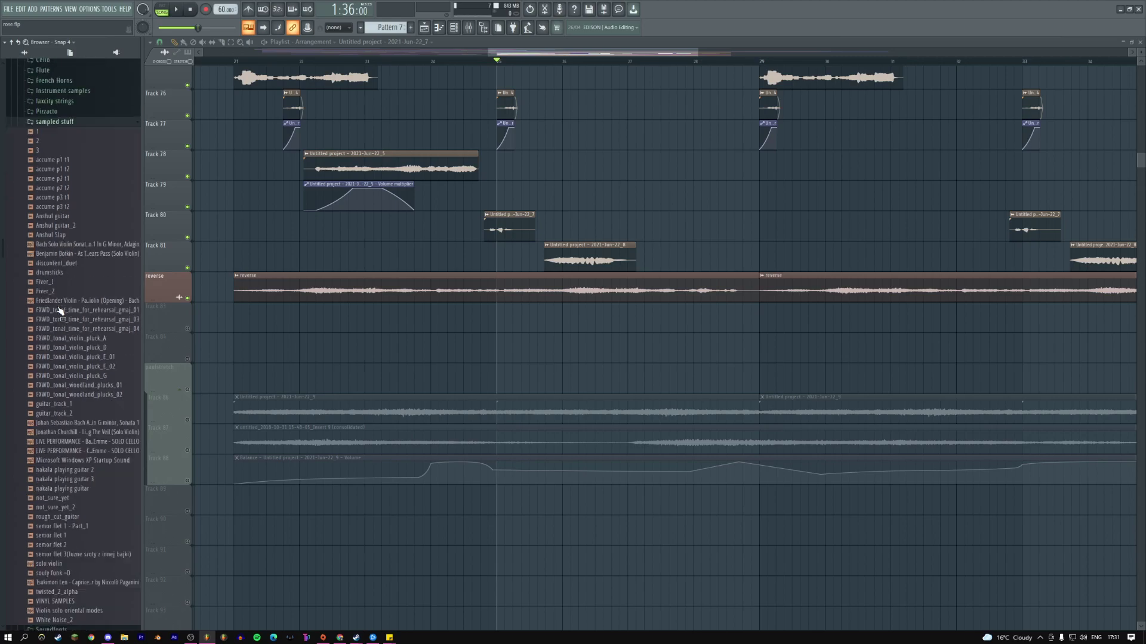
right_click(52, 426)
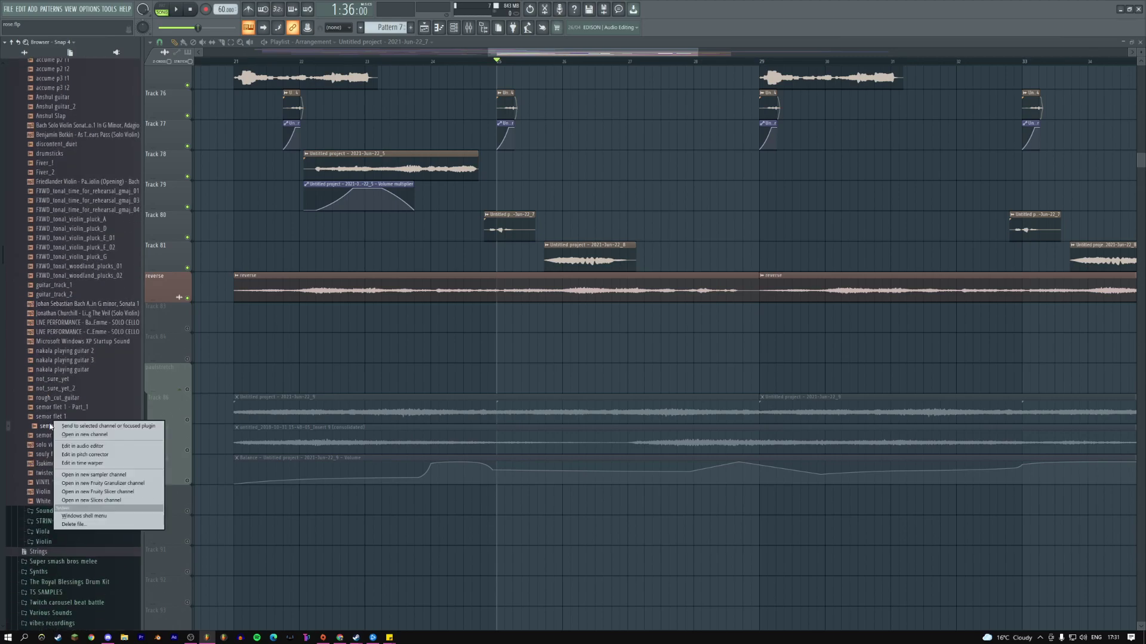
- Play semor flet 2 in Edison, swap in semor flet 1, then remove Edison from the master slot
click(84, 440)
key(space)
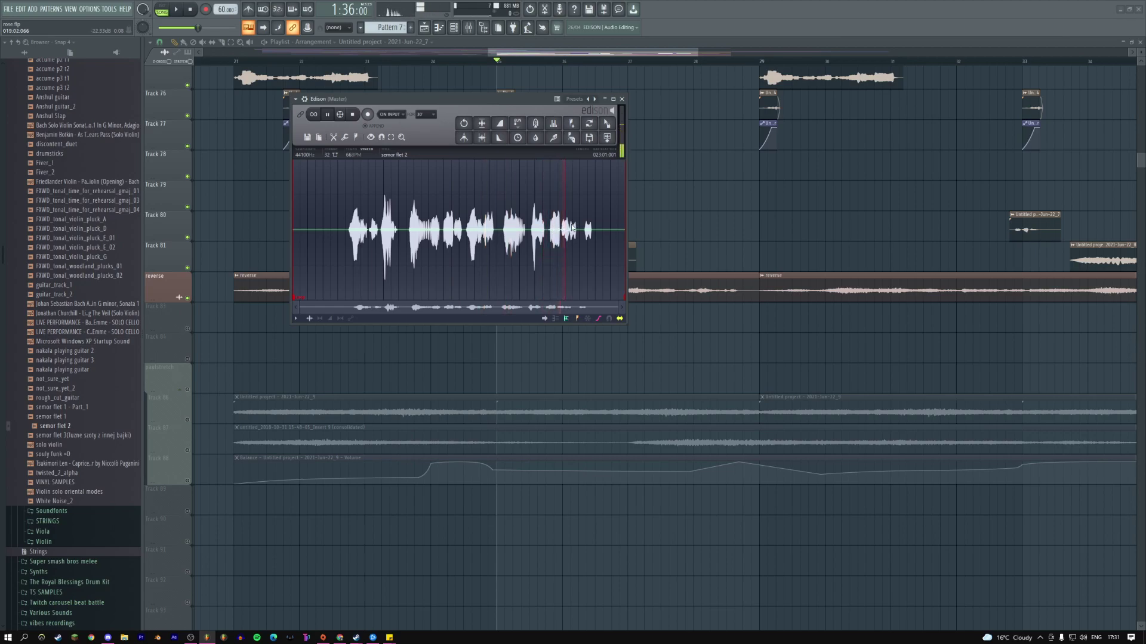
drag(58, 426, 431, 229)
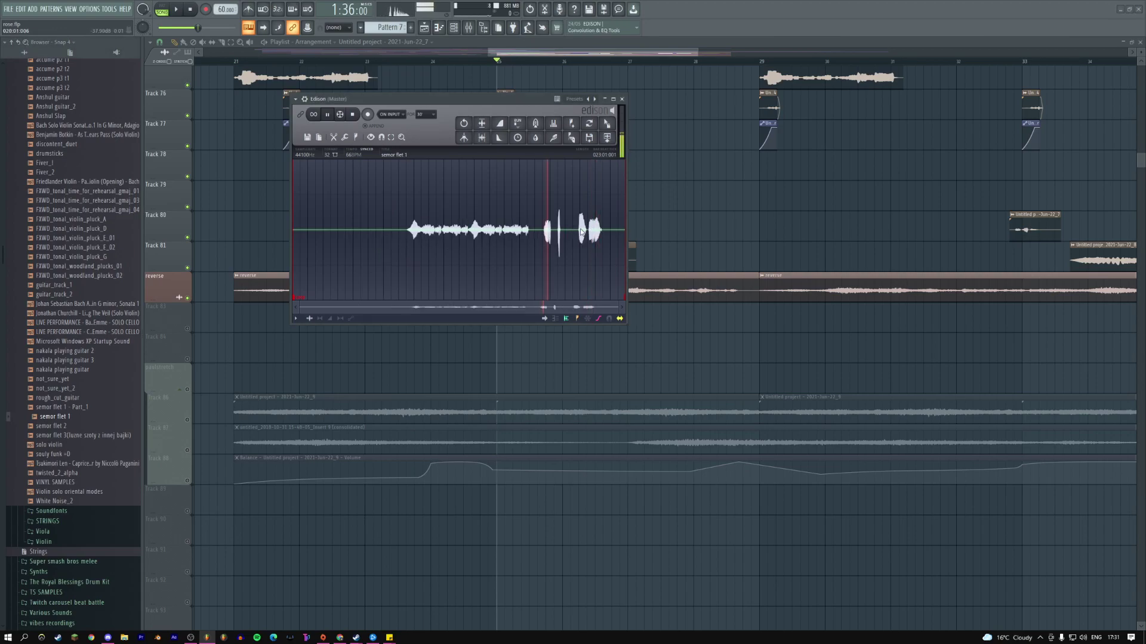
click(469, 27)
click(1052, 71)
click(1057, 92)
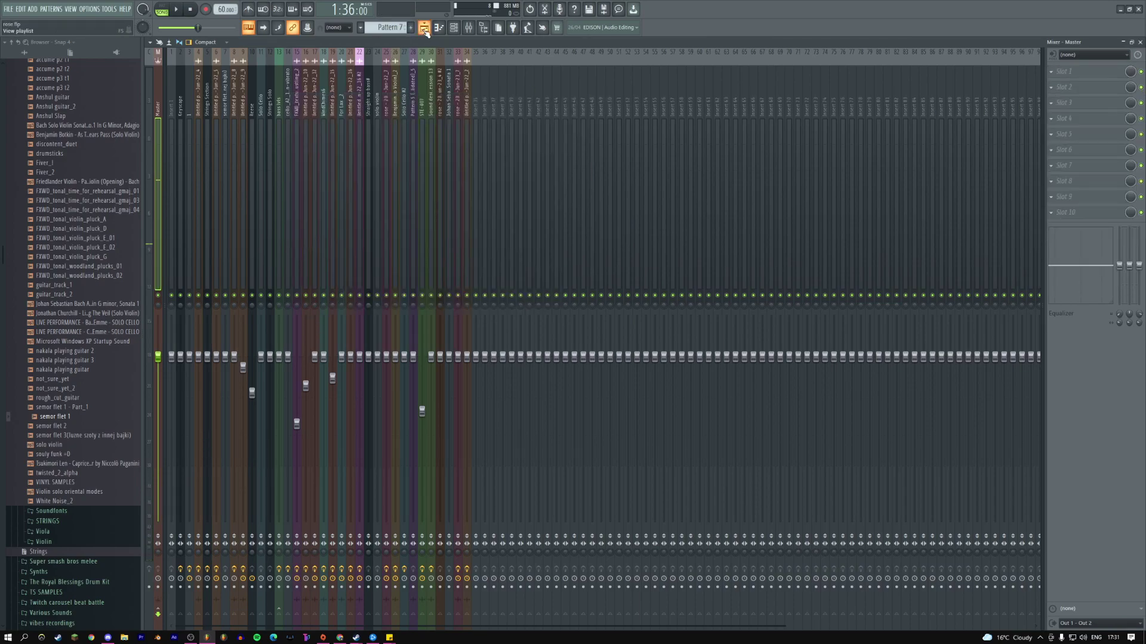
- Solo Tracks 86, 87 and 88 in the Playlist and play them briefly from the chosen bar
click(424, 28)
scroll(530, 265, down, 3)
scroll(430, 307, down, 6)
scroll(430, 306, up, 6)
right_click(189, 331)
click(188, 362)
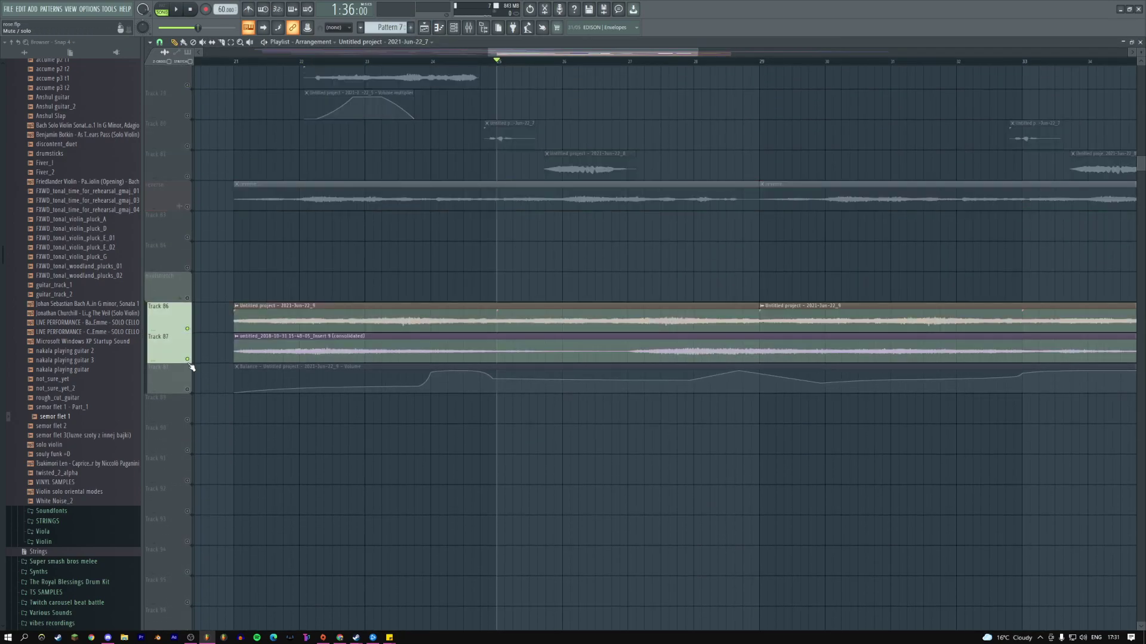
click(188, 389)
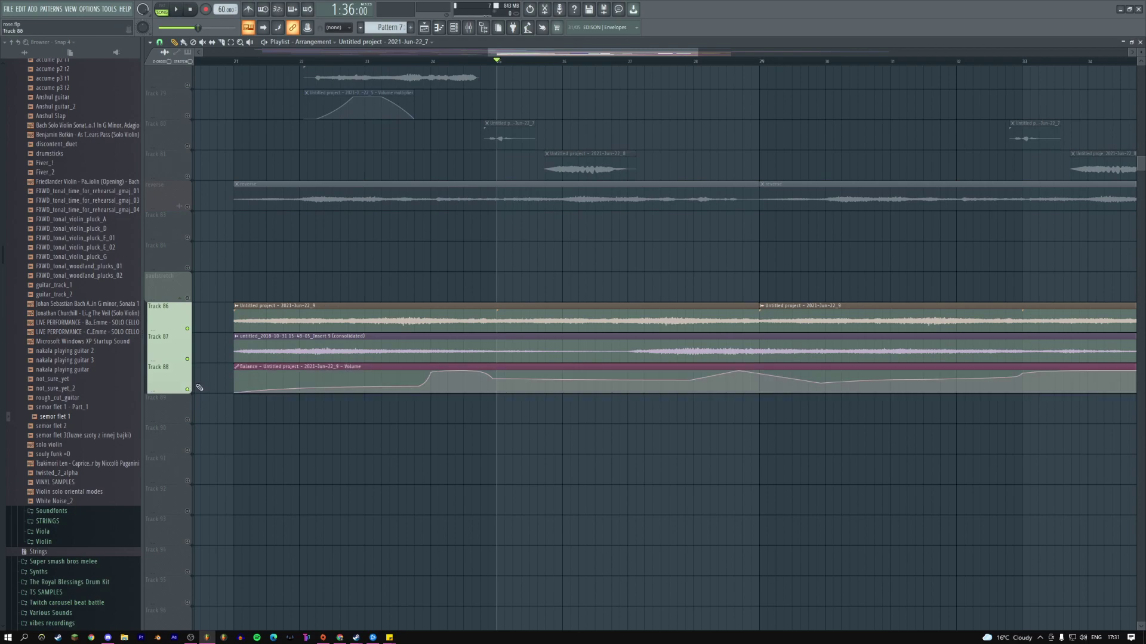
click(422, 62)
key(space)
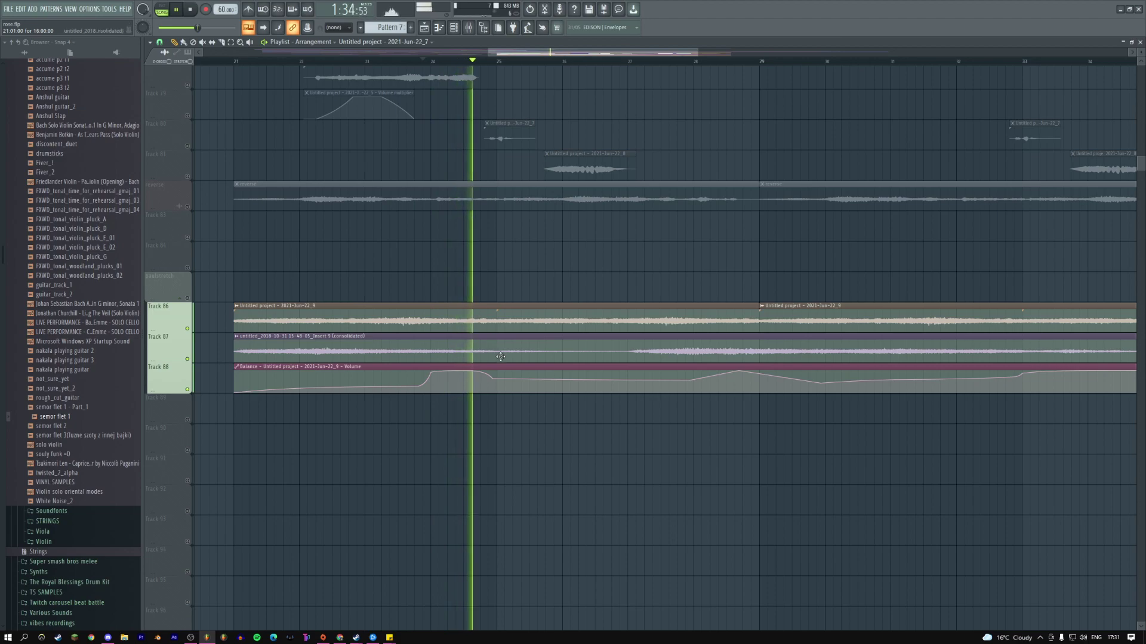
key(space)
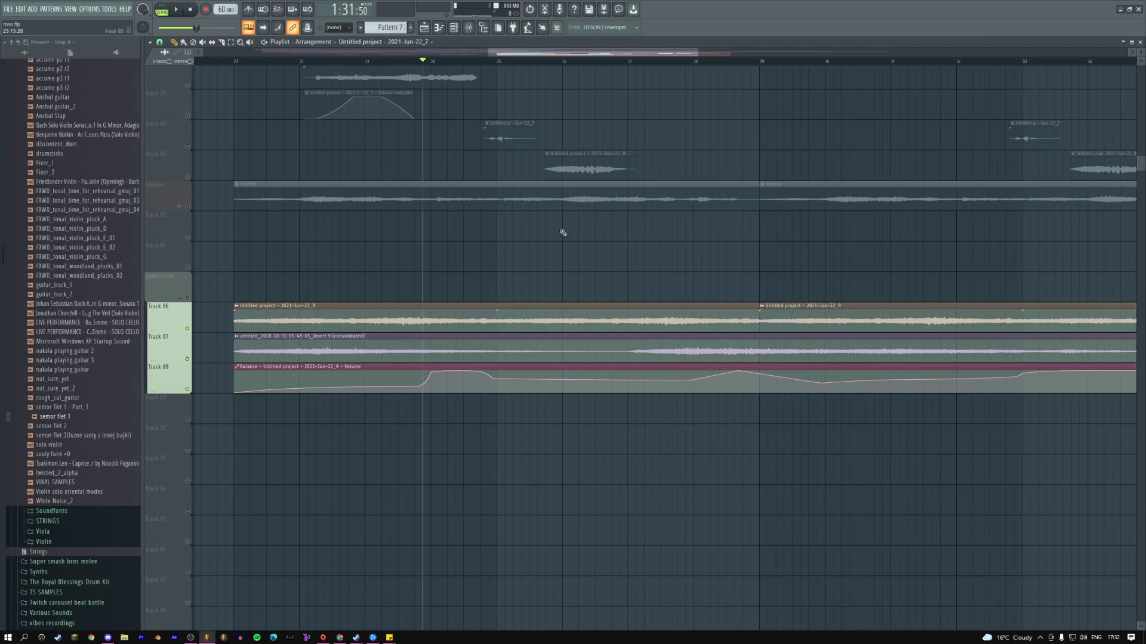
- Unsolo the tracks so every track is audible, then zoom out to the whole arrangement
drag(826, 335, 500, 326)
drag(650, 327, 925, 324)
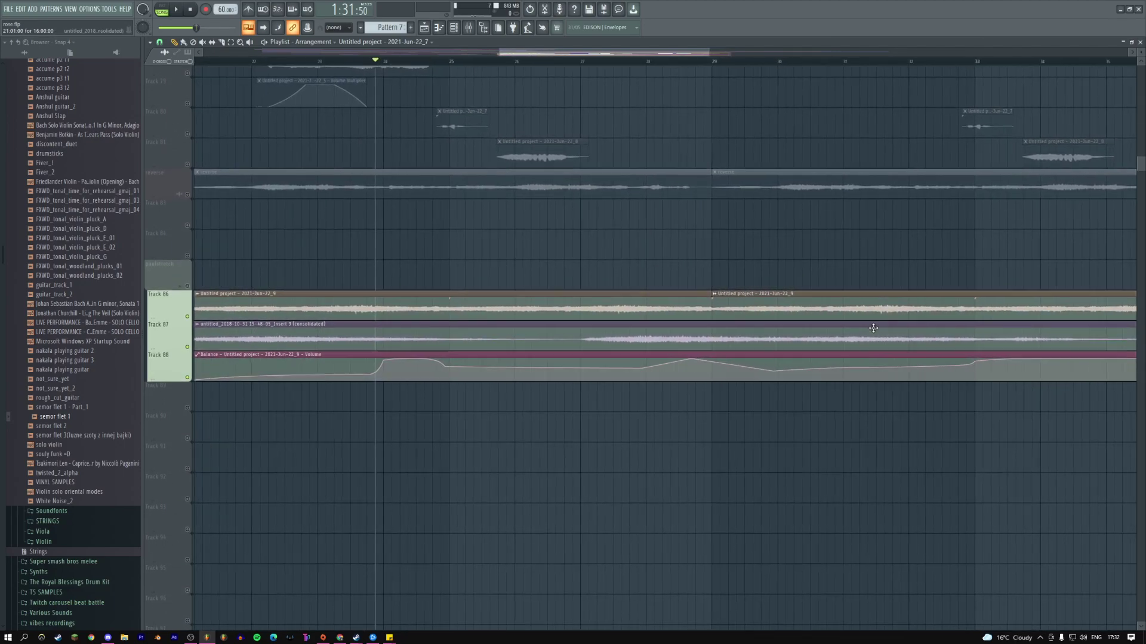
right_click(187, 348)
right_click(187, 348)
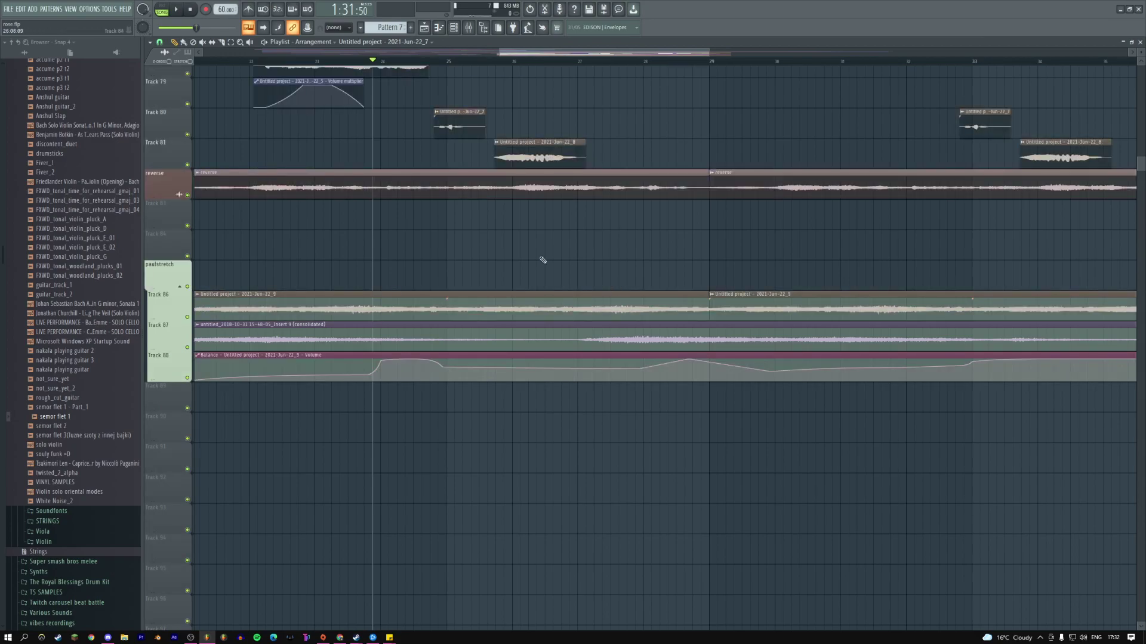
ctrl+right_click(382, 268)
- Return the Playlist to bar 1, zoom horizontally, and play the song past bar 22
scroll(663, 279, down, 6)
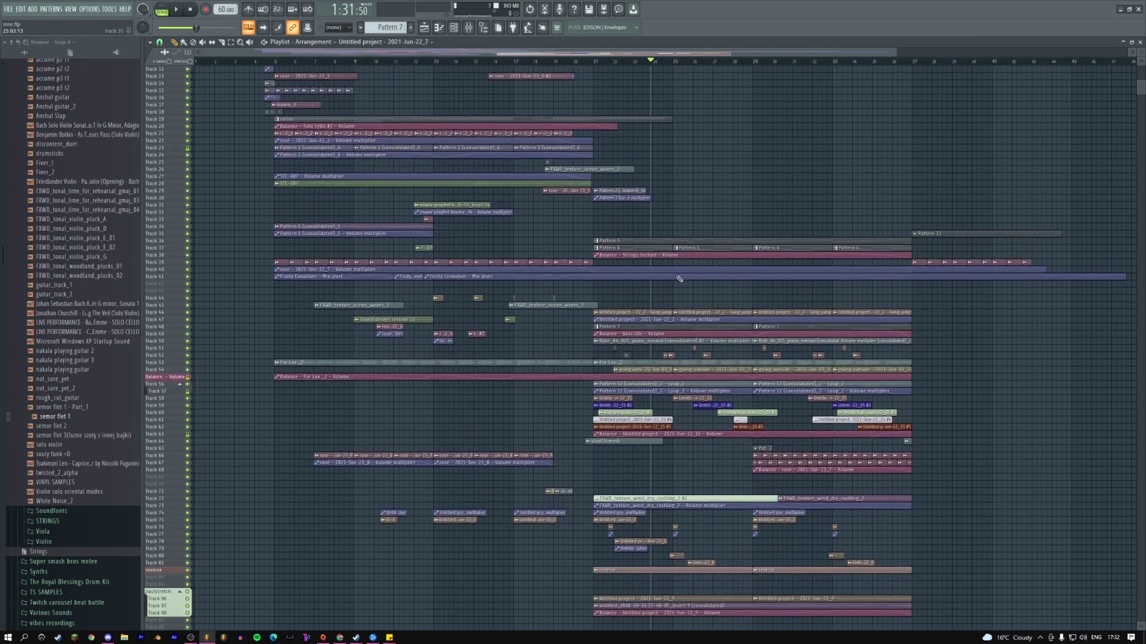
scroll(604, 260, right, 4)
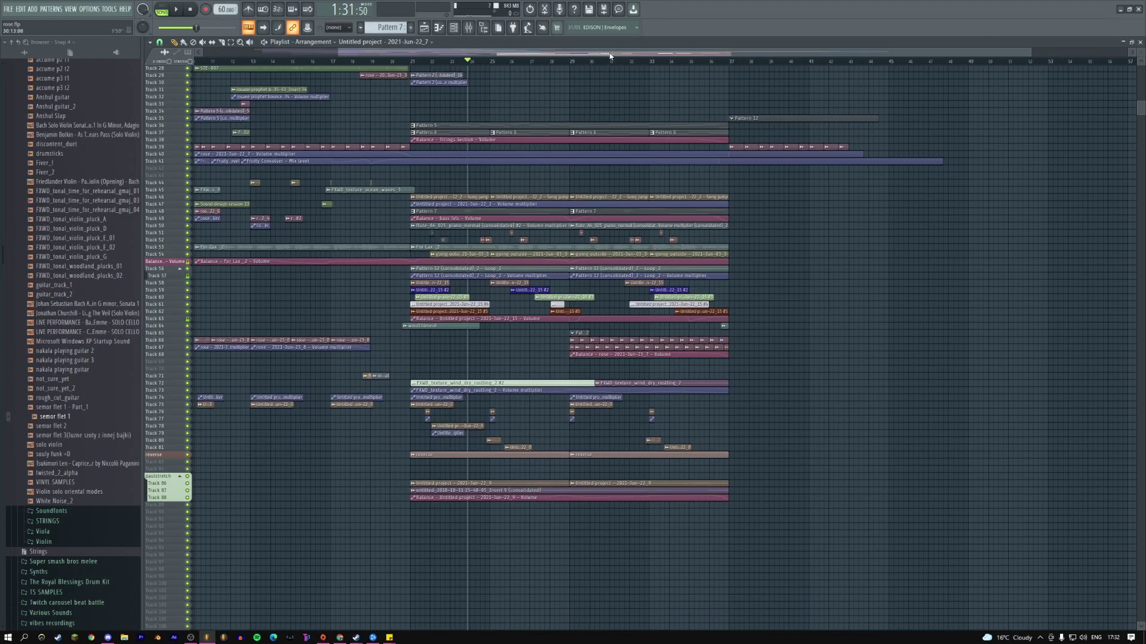
drag(610, 56, 392, 61)
scroll(556, 105, up, 5)
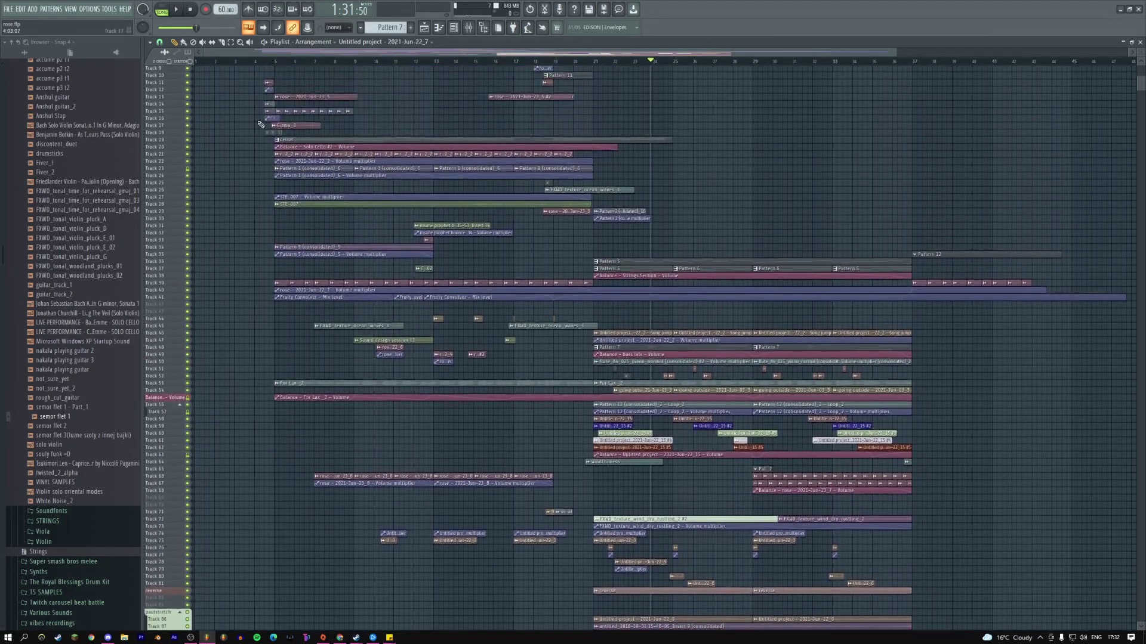
drag(900, 54, 429, 59)
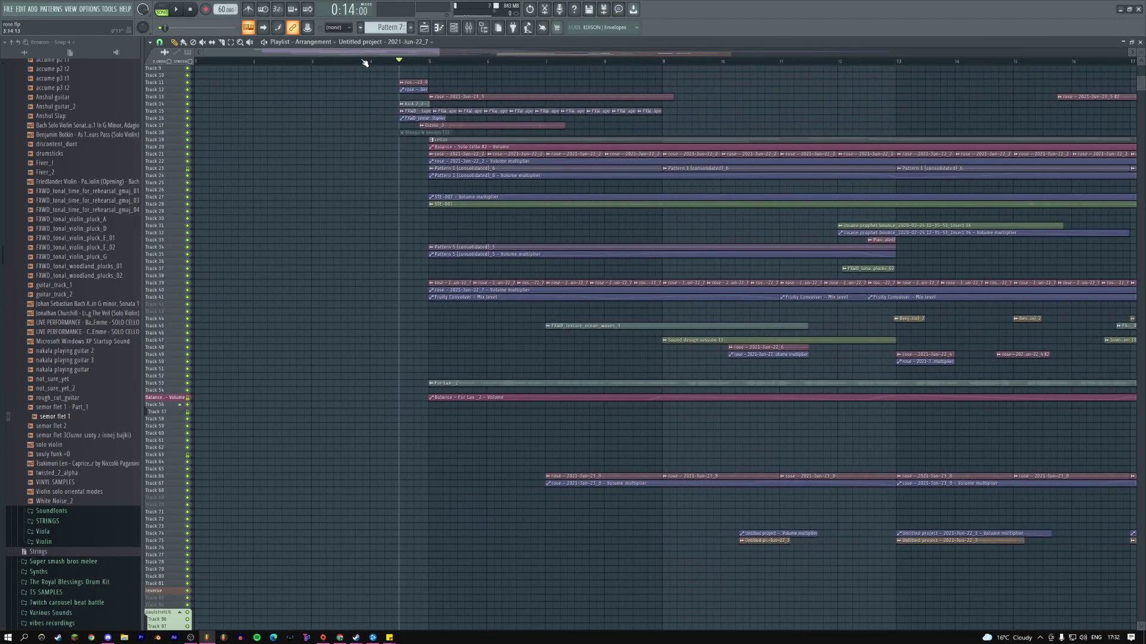
key(space)
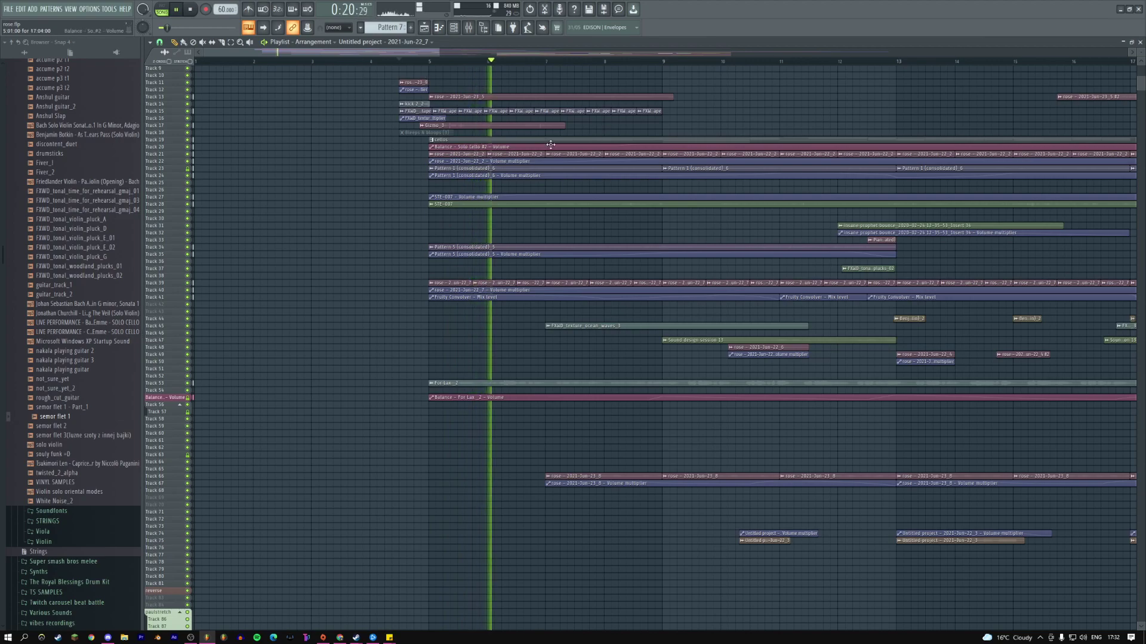
scroll(612, 124, up, 2)
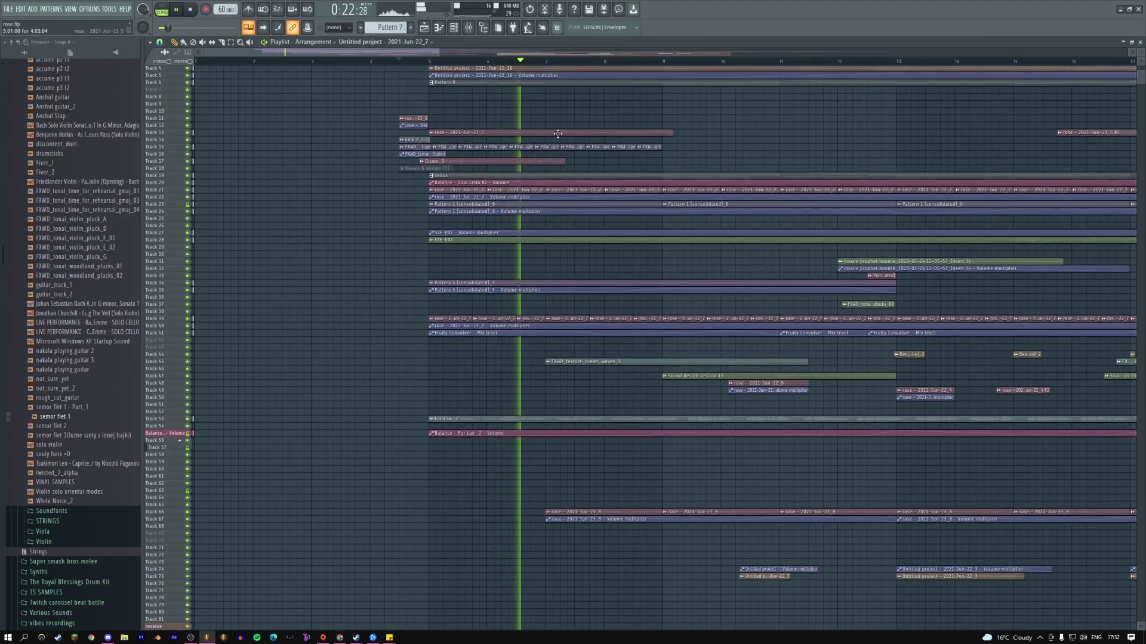
drag(439, 51, 571, 52)
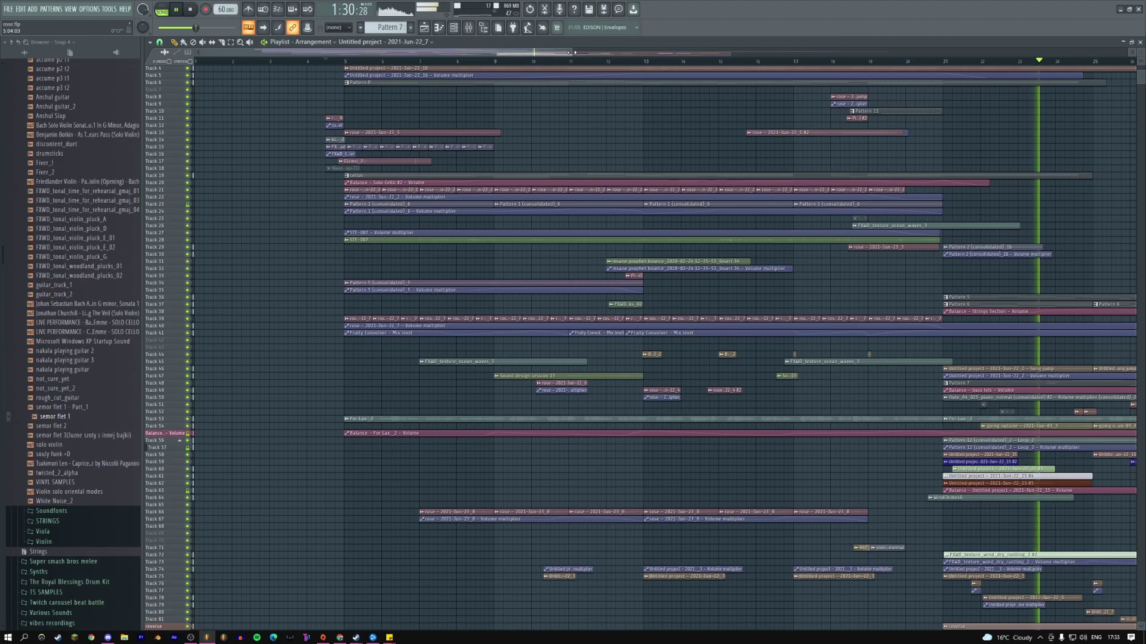
drag(506, 53, 746, 55)
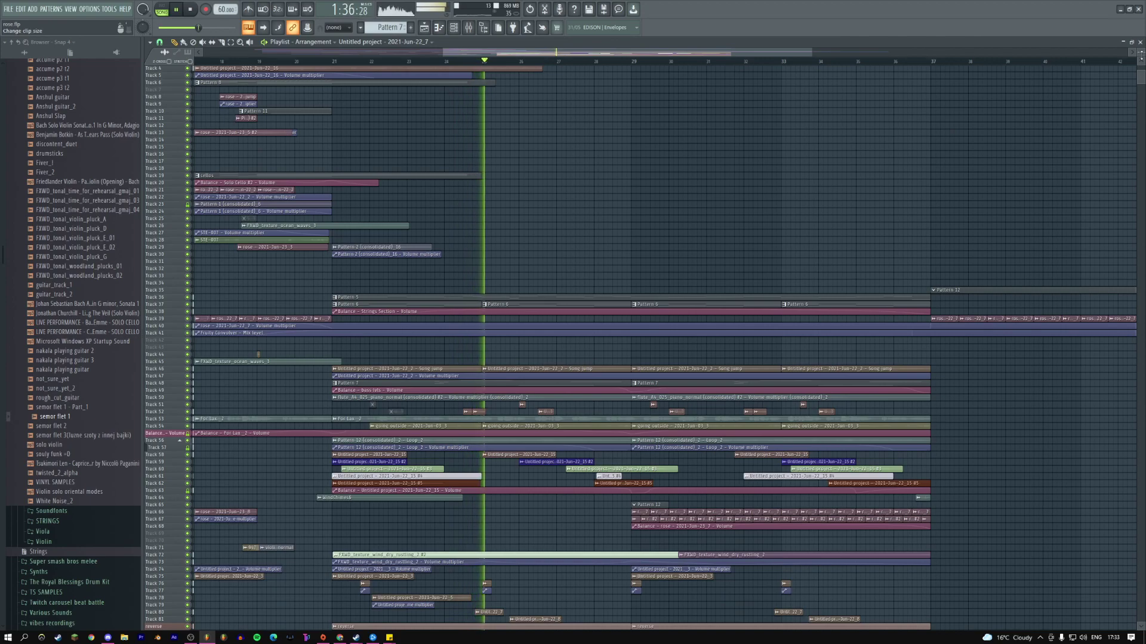
drag(1140, 53, 1140, 24)
scroll(690, 145, down, 7)
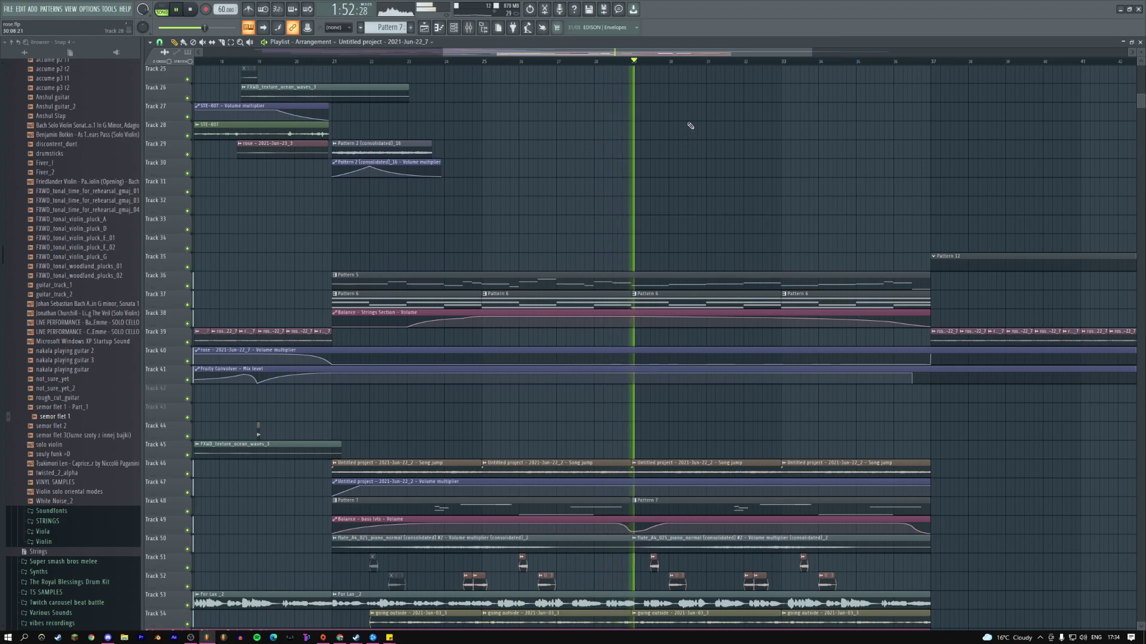
scroll(690, 126, down, 8)
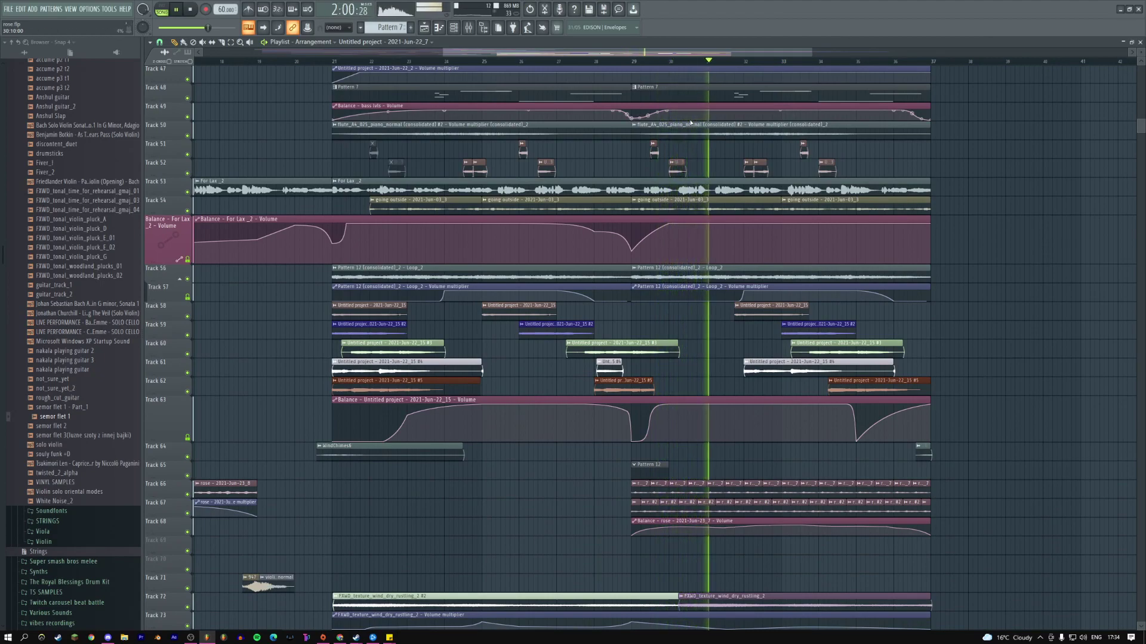
double_click(709, 508)
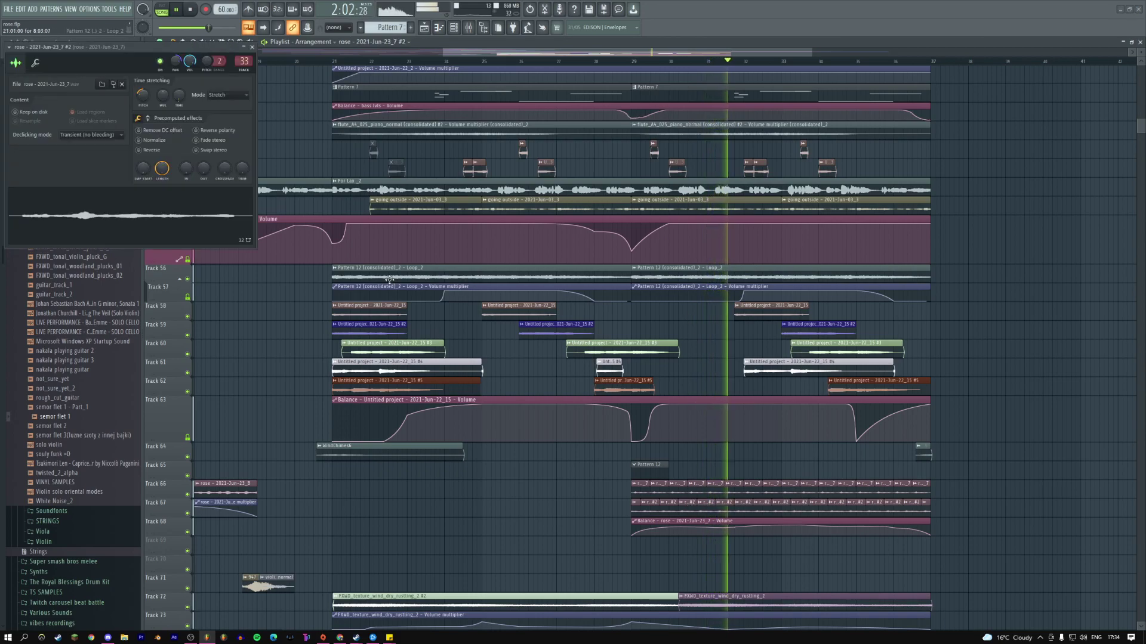
key(F9)
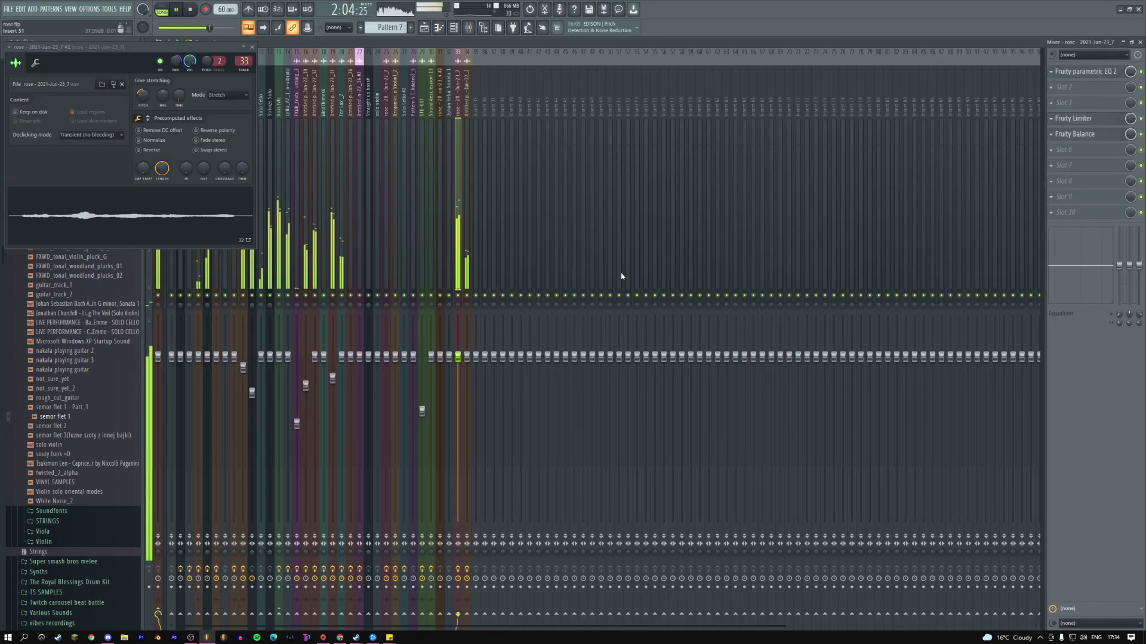
click(1082, 134)
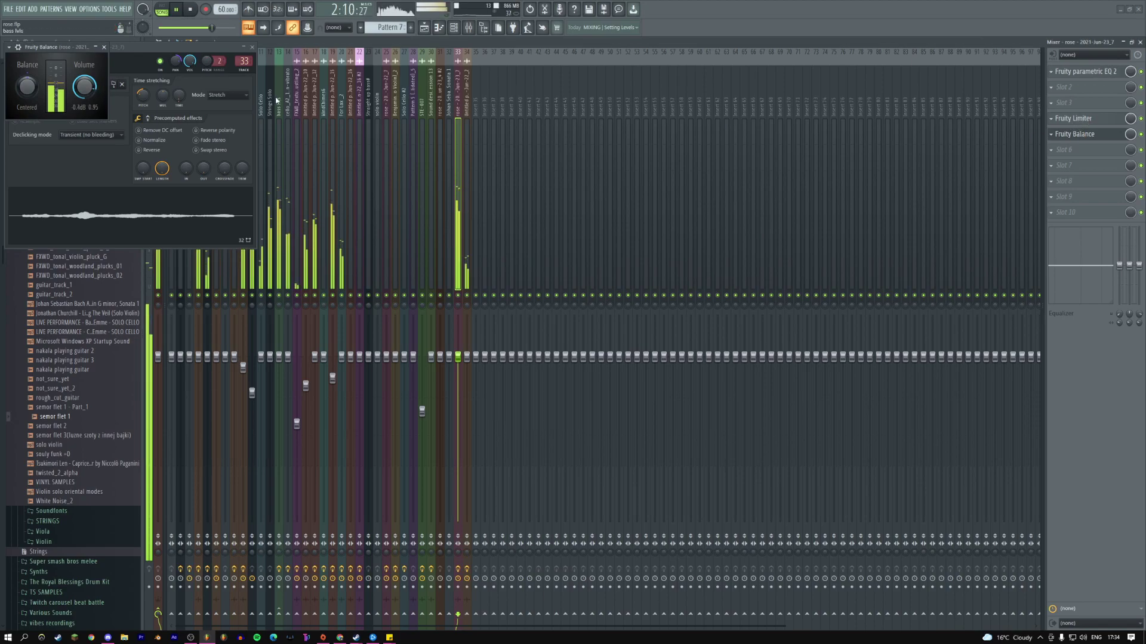
click(252, 47)
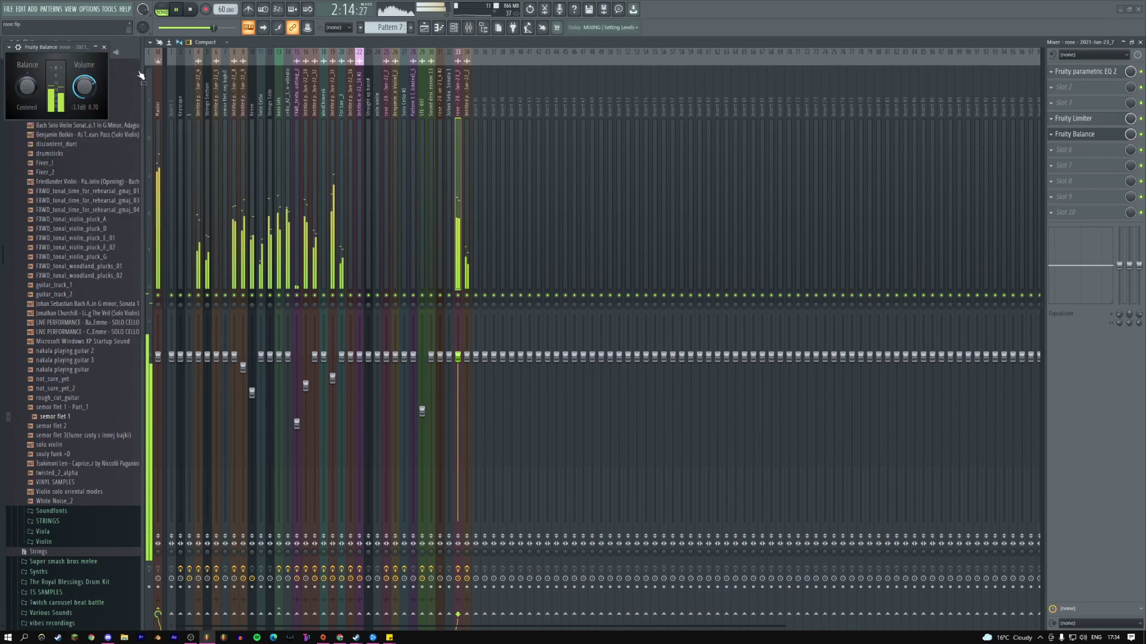
click(105, 47)
key(F5)
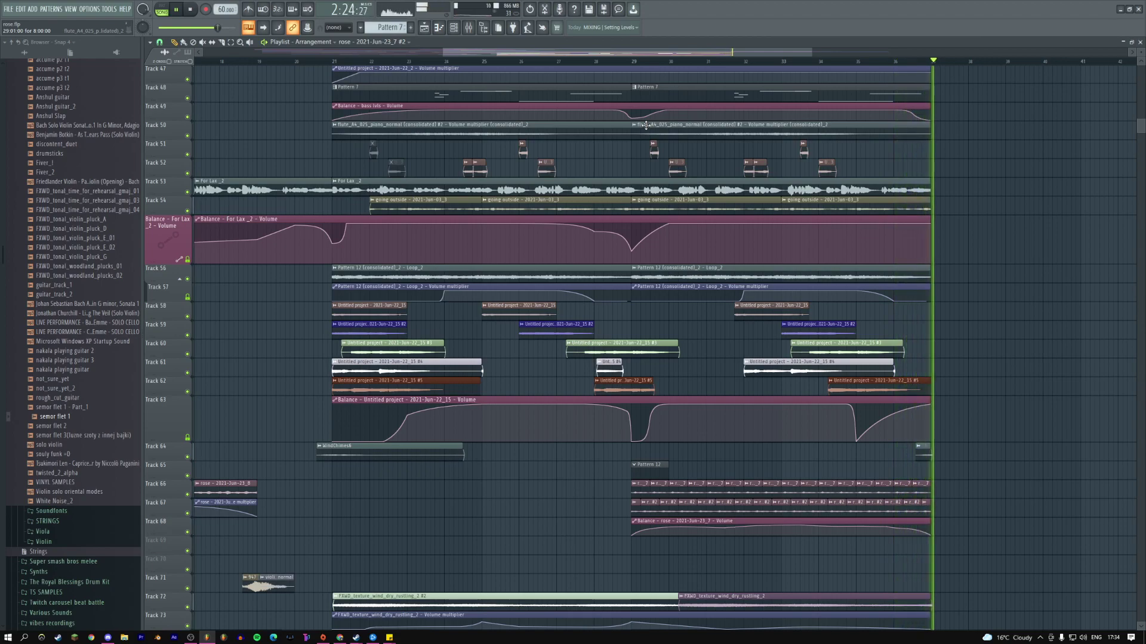
- Paint a kick 2_2 clip onto Track 14 at bar 36.5
drag(444, 53, 160, 47)
scroll(370, 135, up, 15)
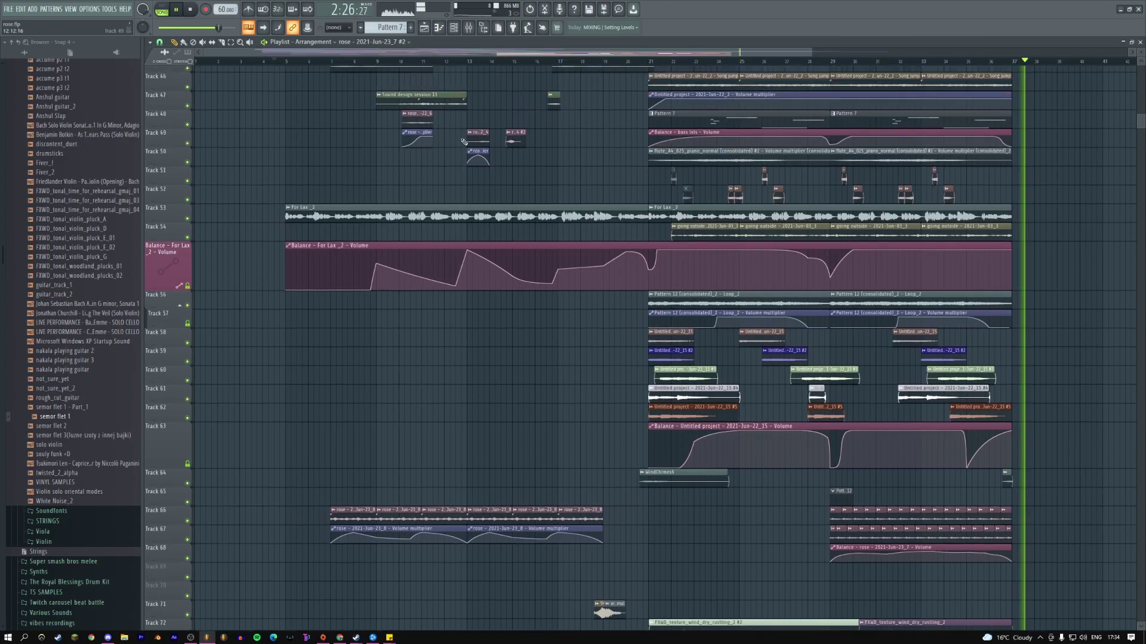
scroll(314, 148, up, 1)
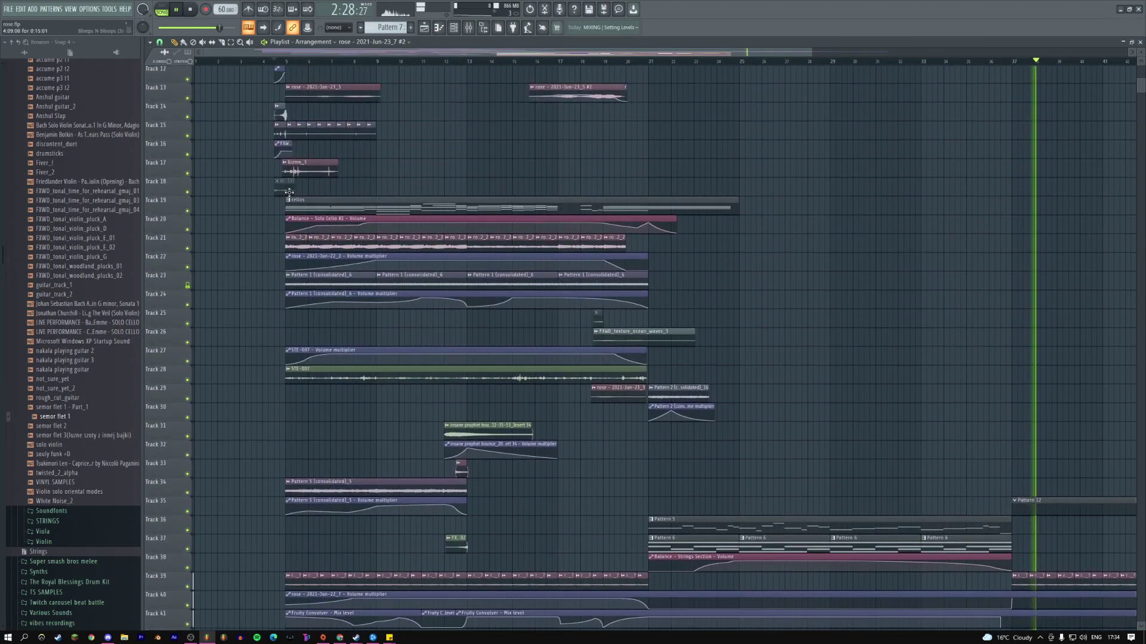
click(281, 113)
click(939, 115)
drag(941, 127, 1009, 127)
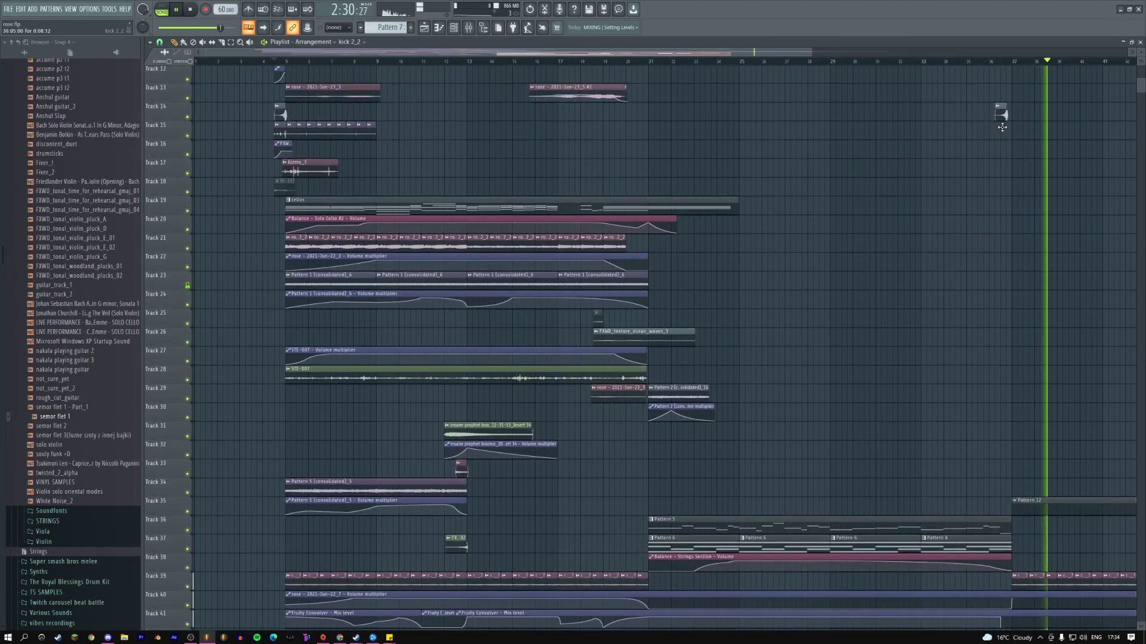
- Add two points to Track 41's Fruity Convolver mix automation, forming a rising ramp
drag(811, 52, 895, 53)
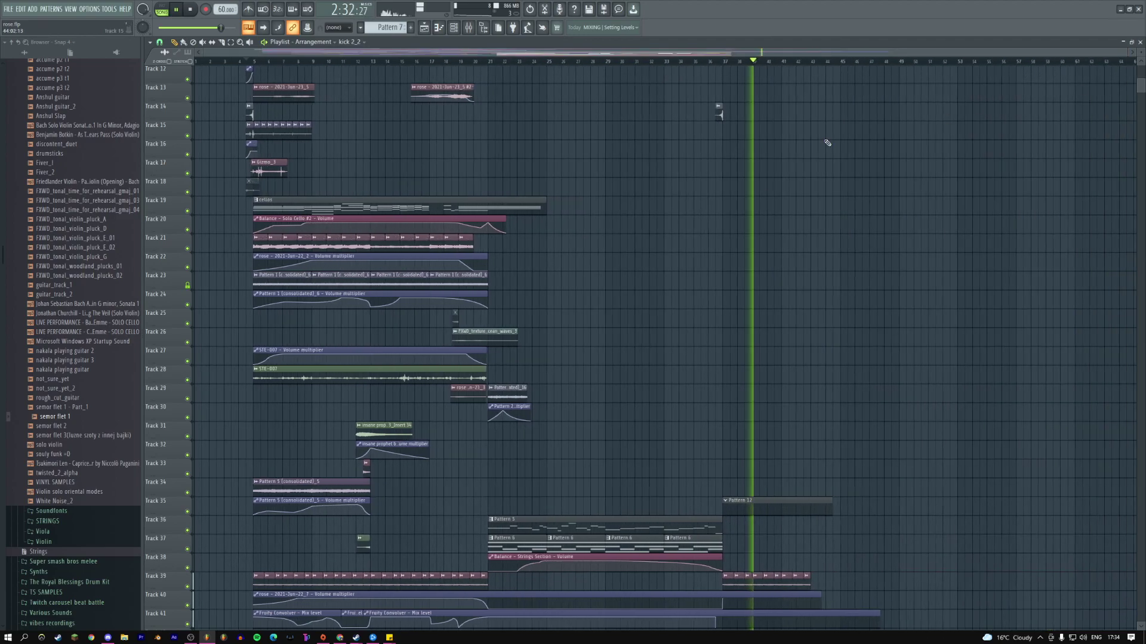
scroll(808, 200, down, 4)
right_click(724, 477)
right_click(818, 468)
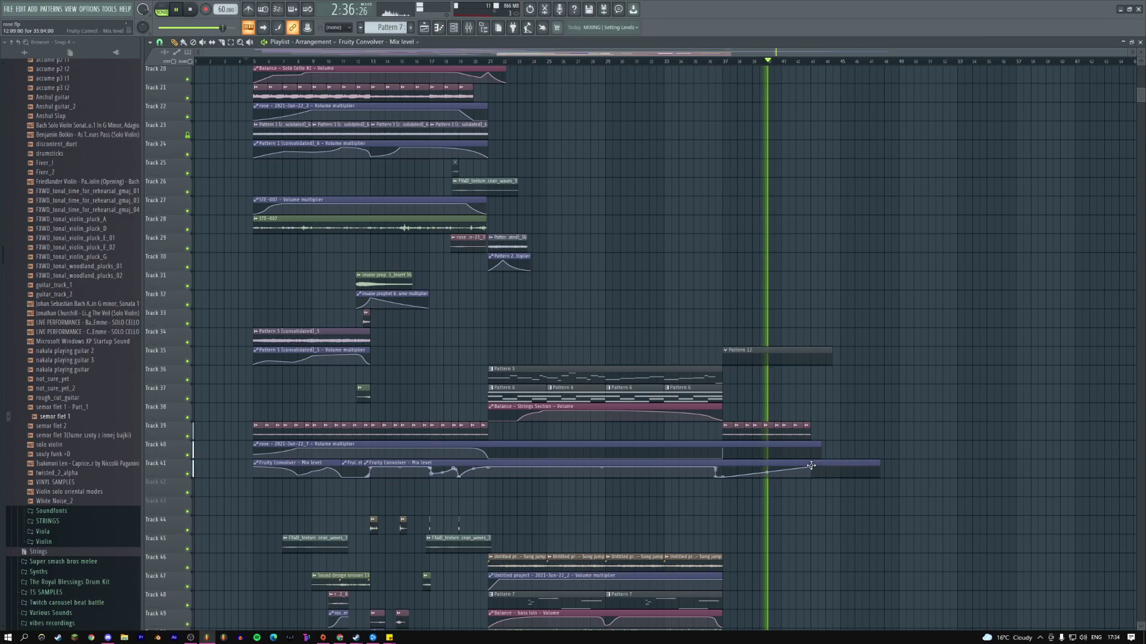
- Play from near bar 36 to about bar 43 to check, then stop
click(716, 62)
key(space)
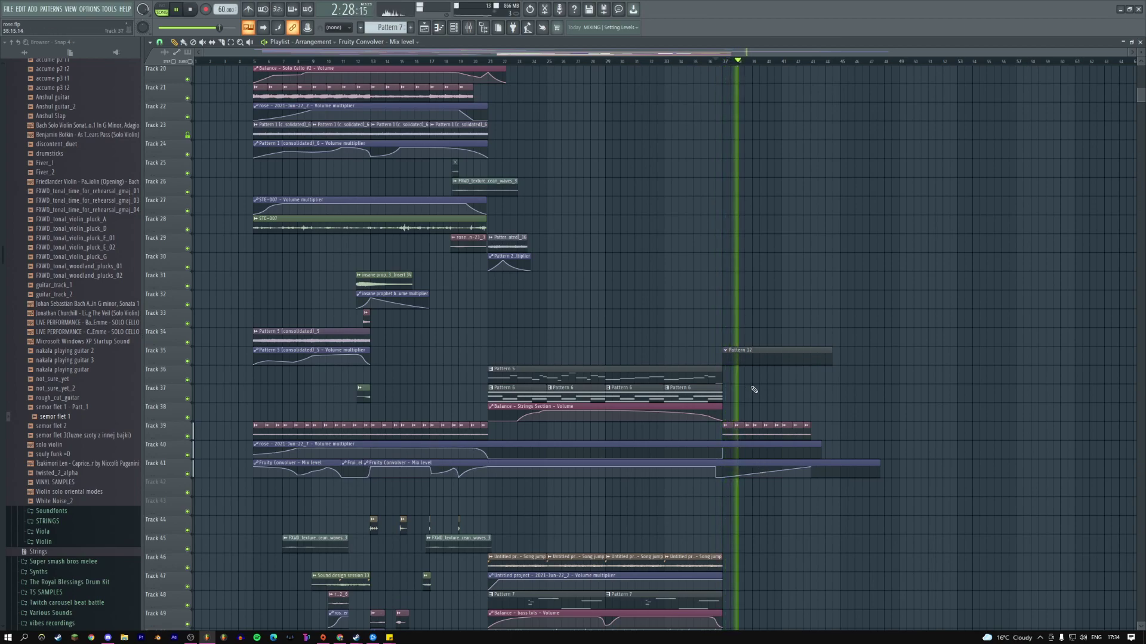
scroll(743, 390, up, 4)
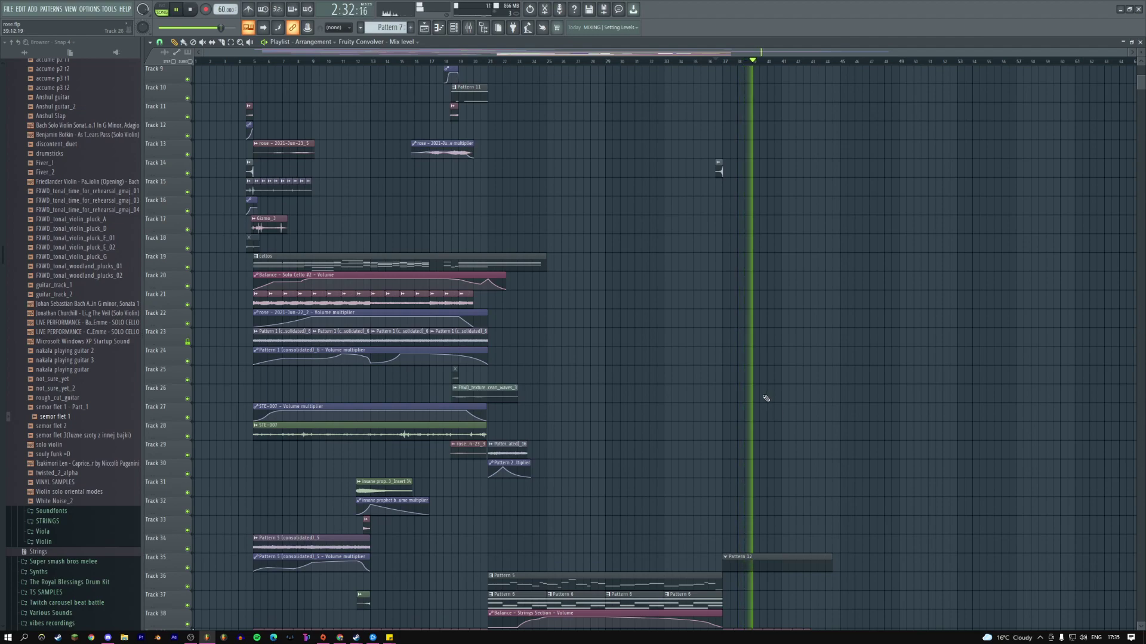
scroll(767, 383, down, 4)
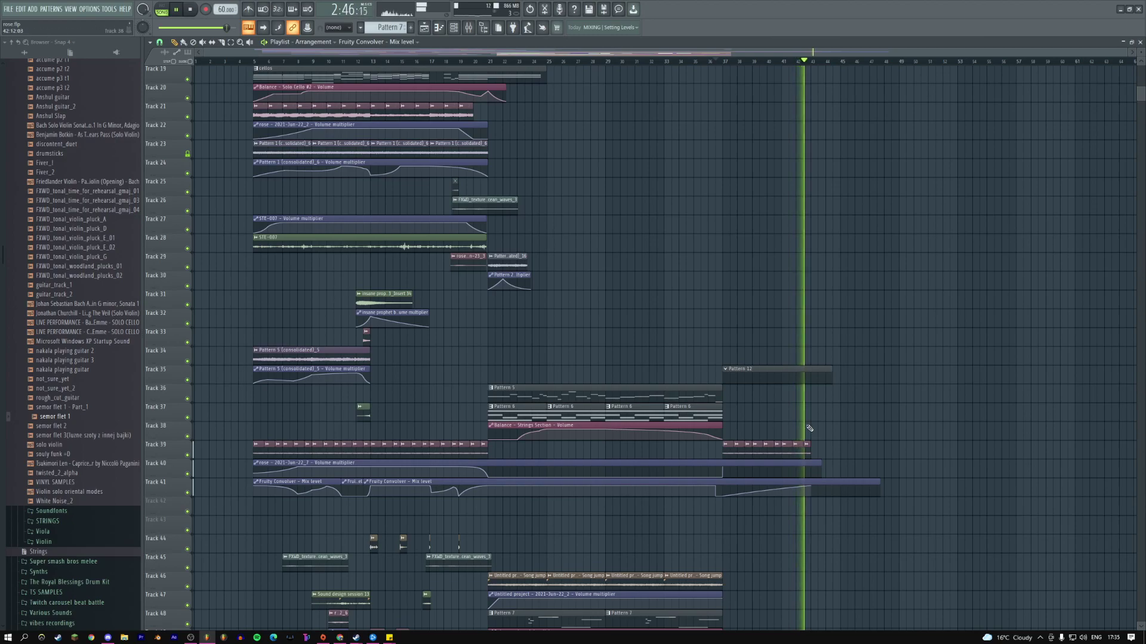
key(space)
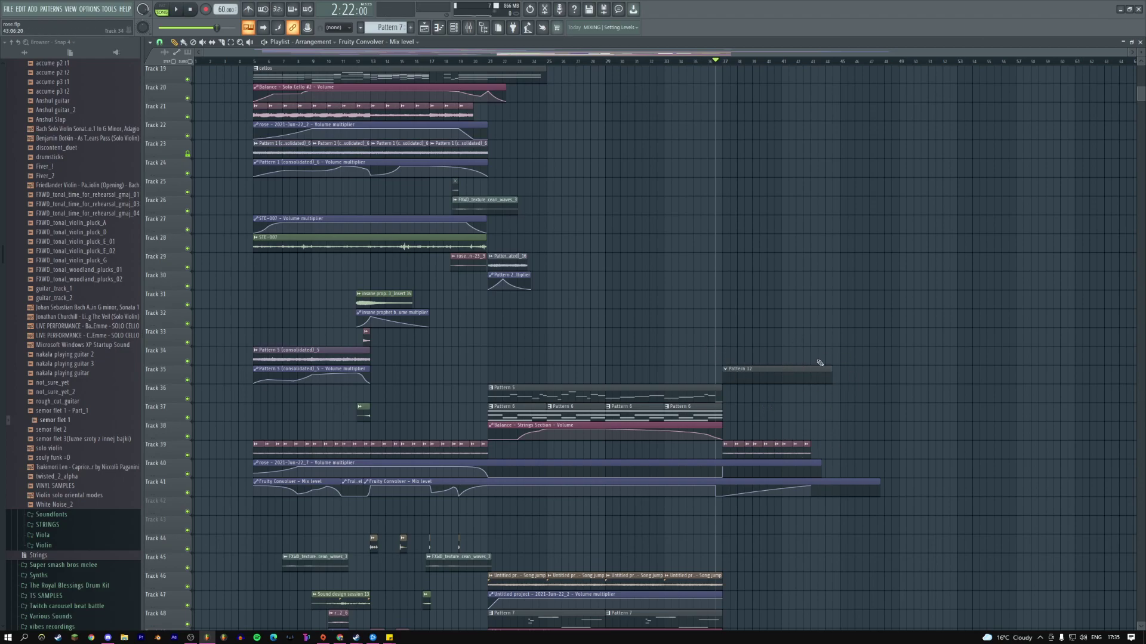
- Shorten the Pattern 12 clip from its end
drag(832, 374, 810, 373)
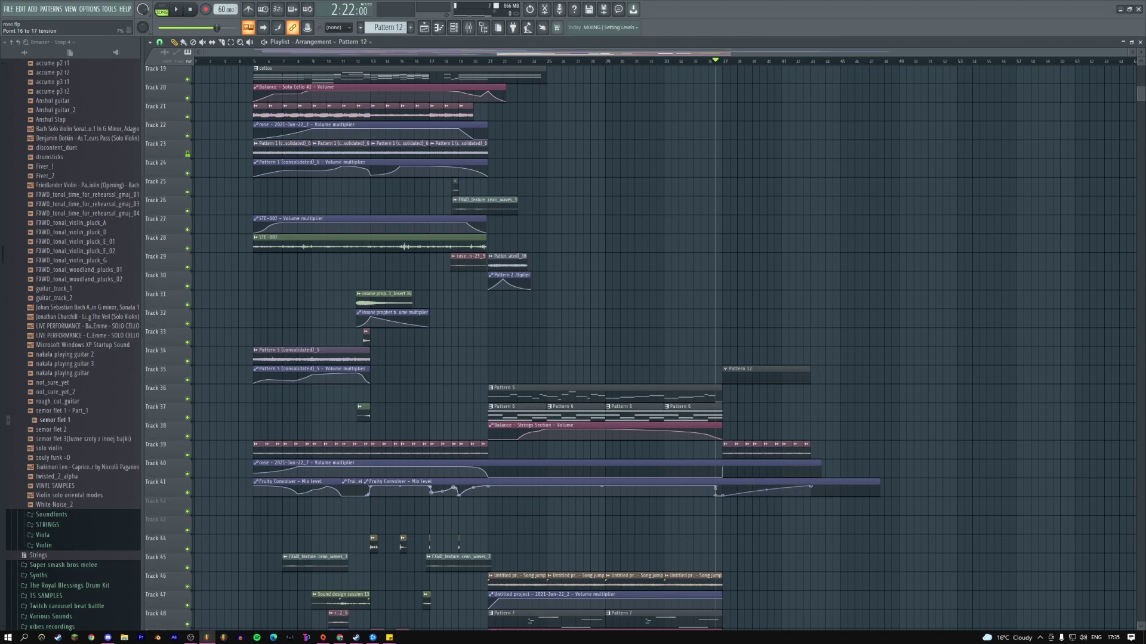
drag(767, 490, 767, 490)
scroll(655, 296, down, 2)
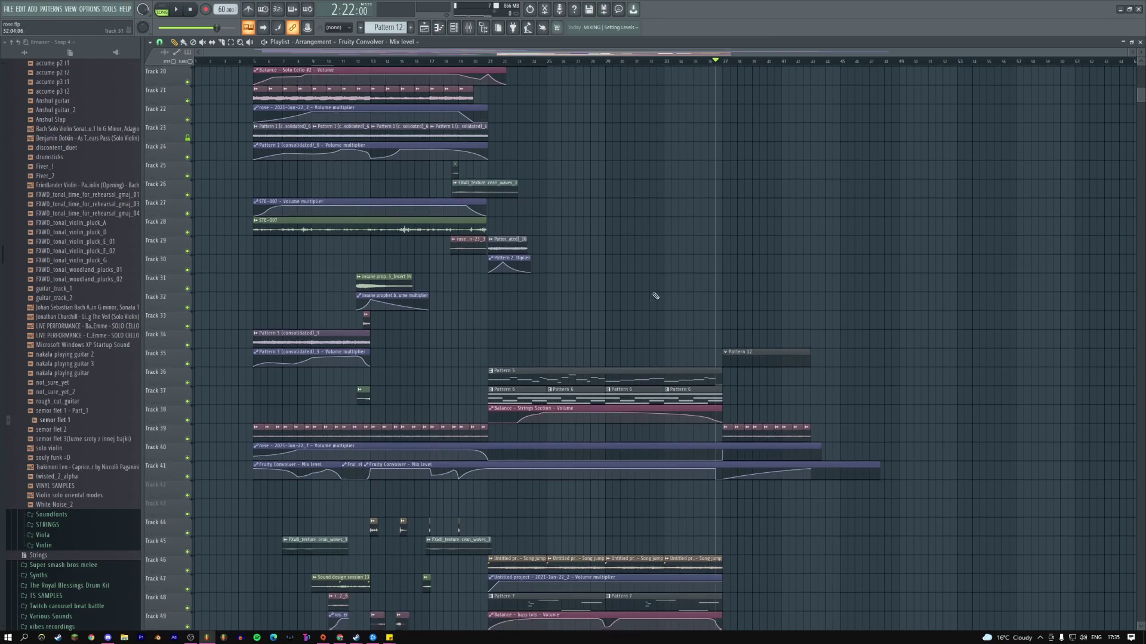
scroll(657, 293, down, 6)
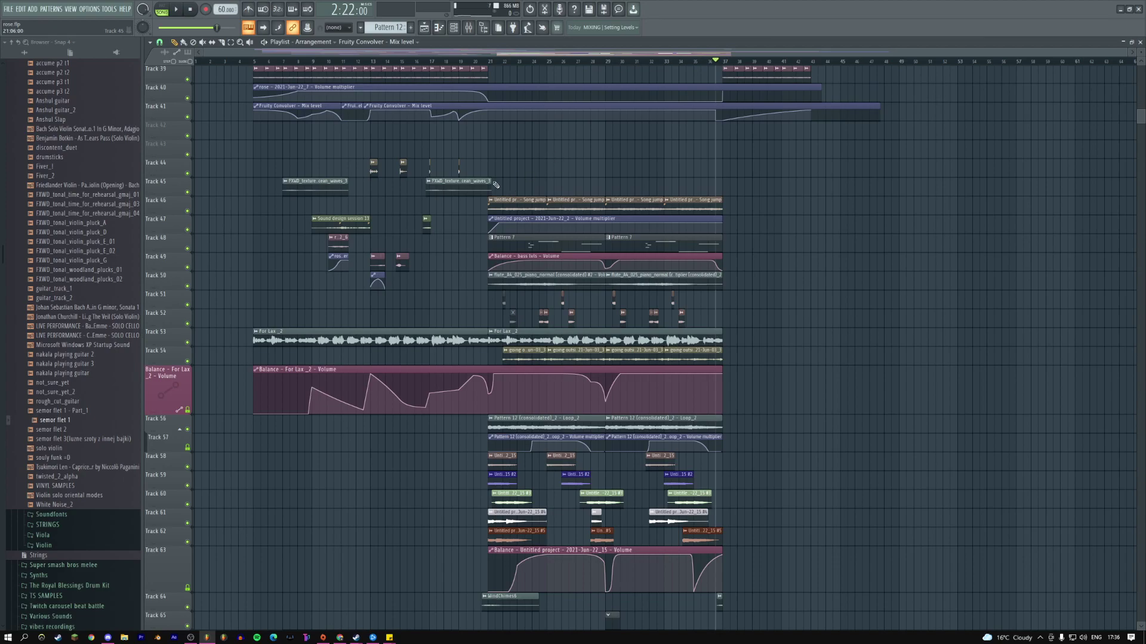
- Play the arrangement from bar 21, then from bar 37, and stop
click(493, 63)
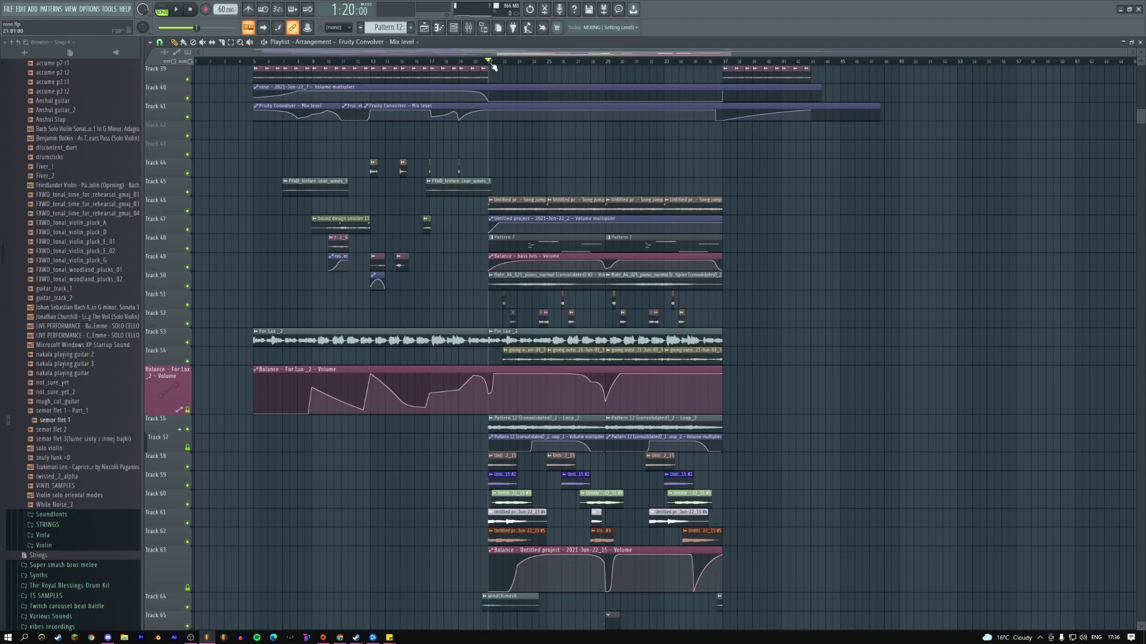
key(space)
key(space)
key(space)
click(719, 62)
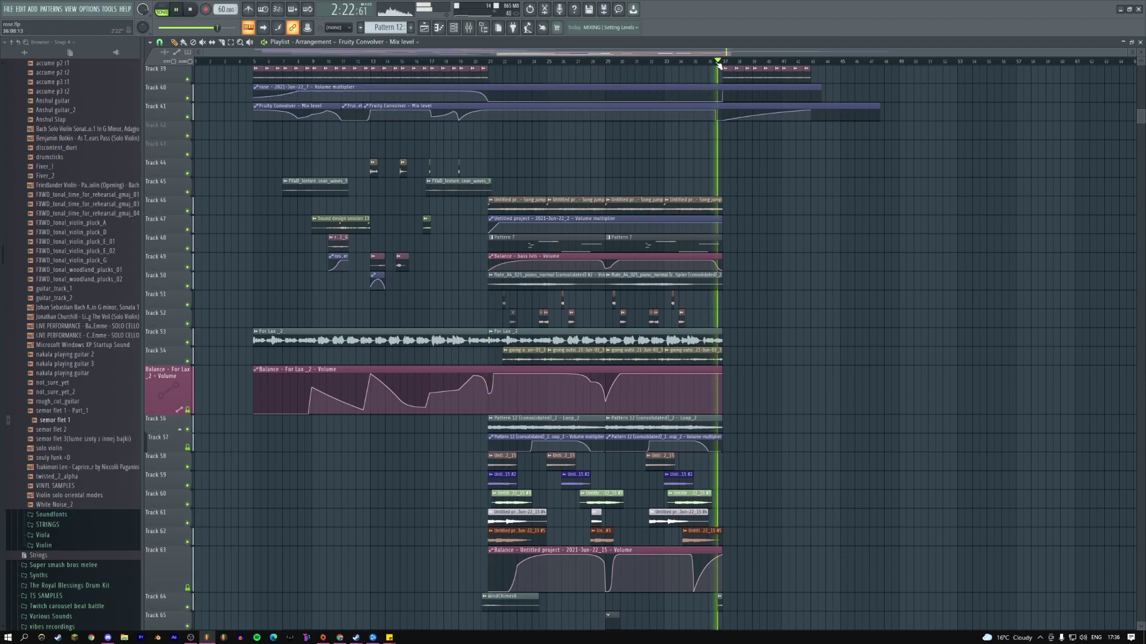
scroll(737, 169, up, 6)
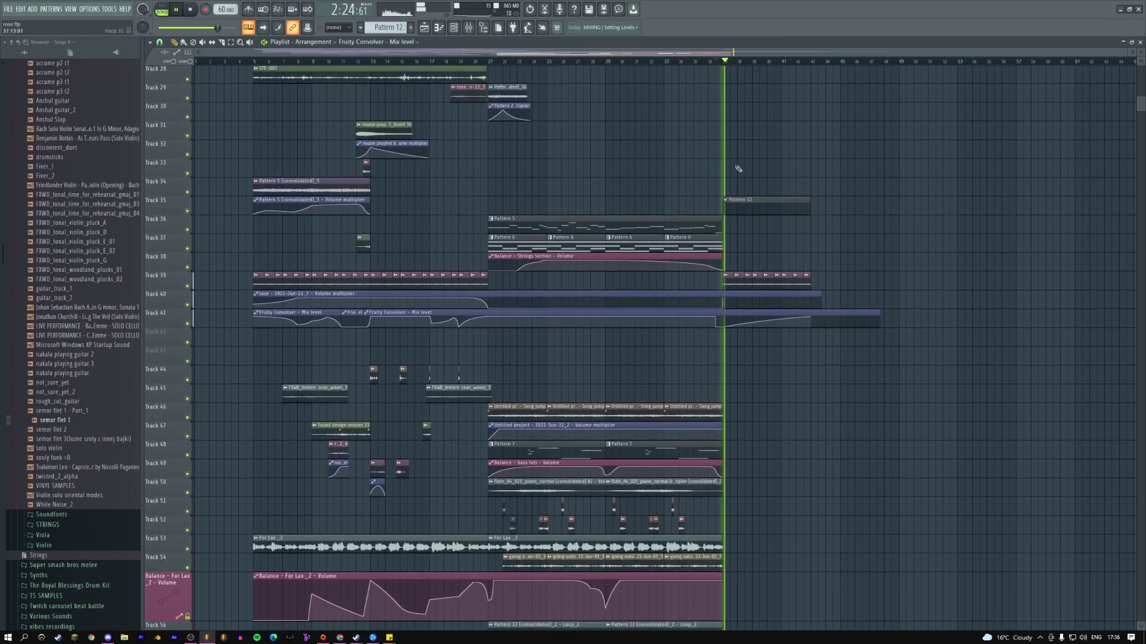
scroll(779, 200, up, 1)
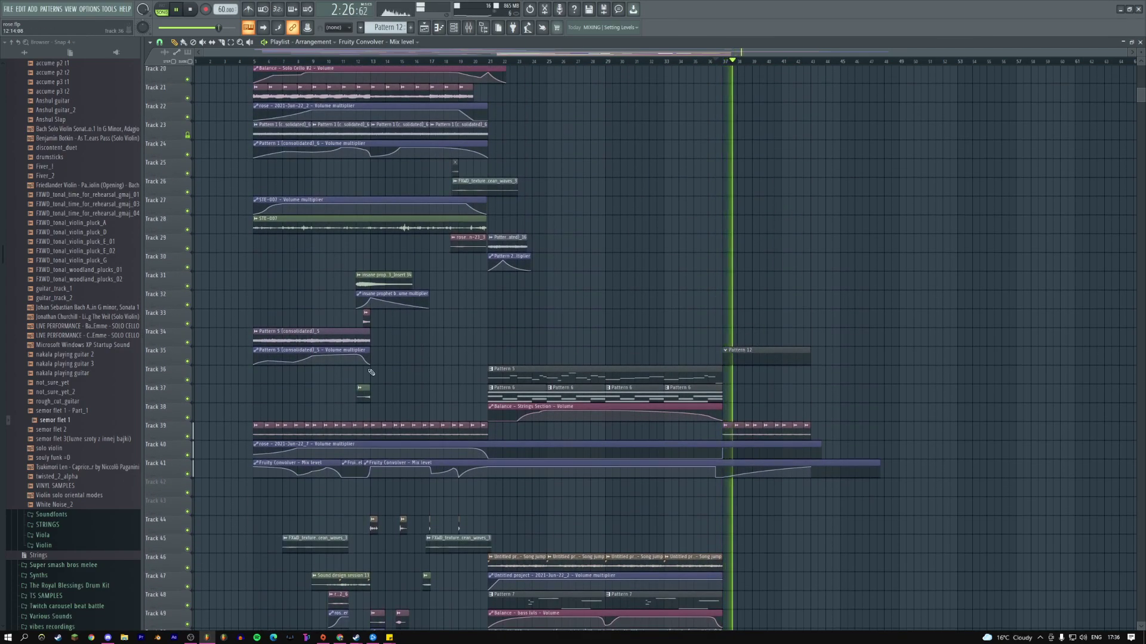
key(space)
- Insert two empty tracks at Track 36 and move Pattern 12 down to Track 37
right_click(174, 368)
key(i)
right_click(174, 369)
key(i)
drag(733, 362, 734, 399)
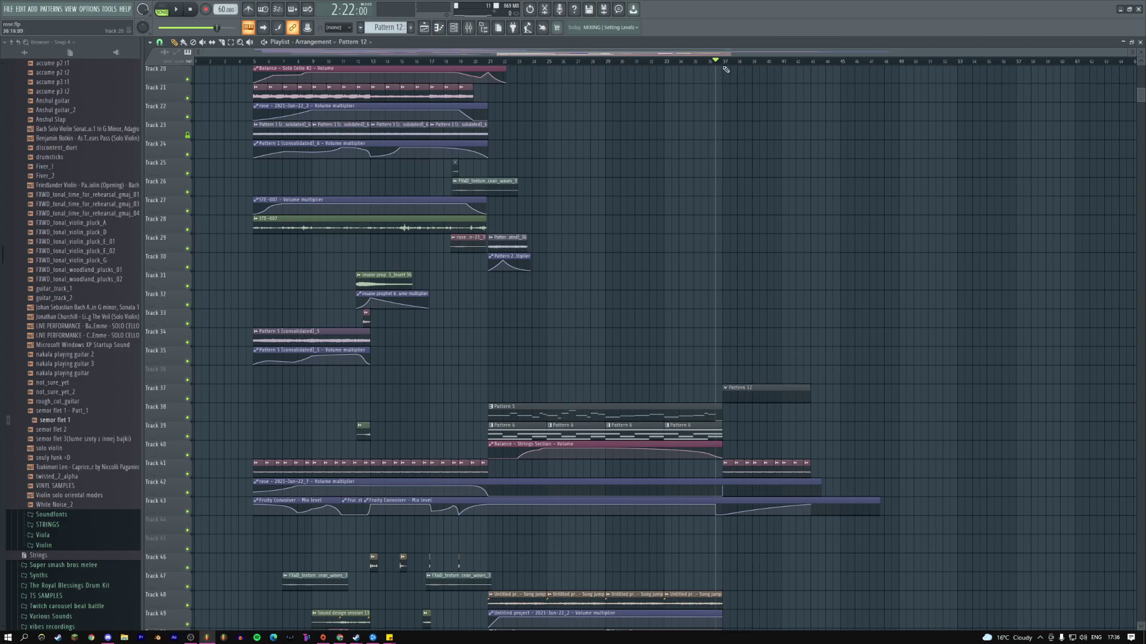
- Add a new Wasp synth channel to the Channel rack
double_click(740, 393)
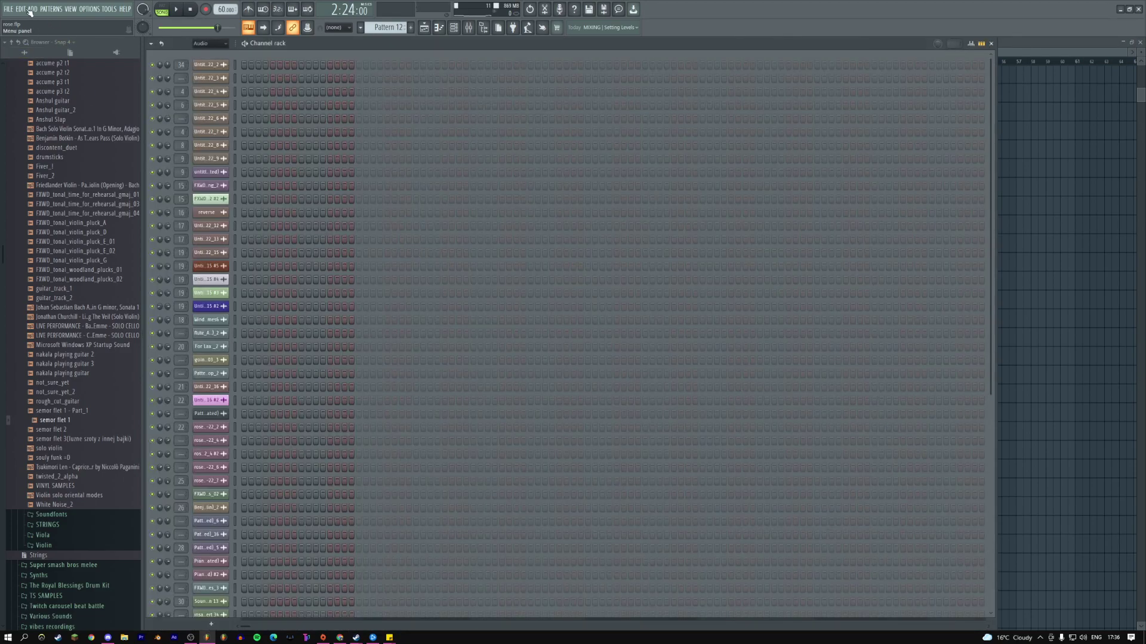
click(31, 9)
click(138, 326)
drag(192, 129, 396, 133)
click(215, 107)
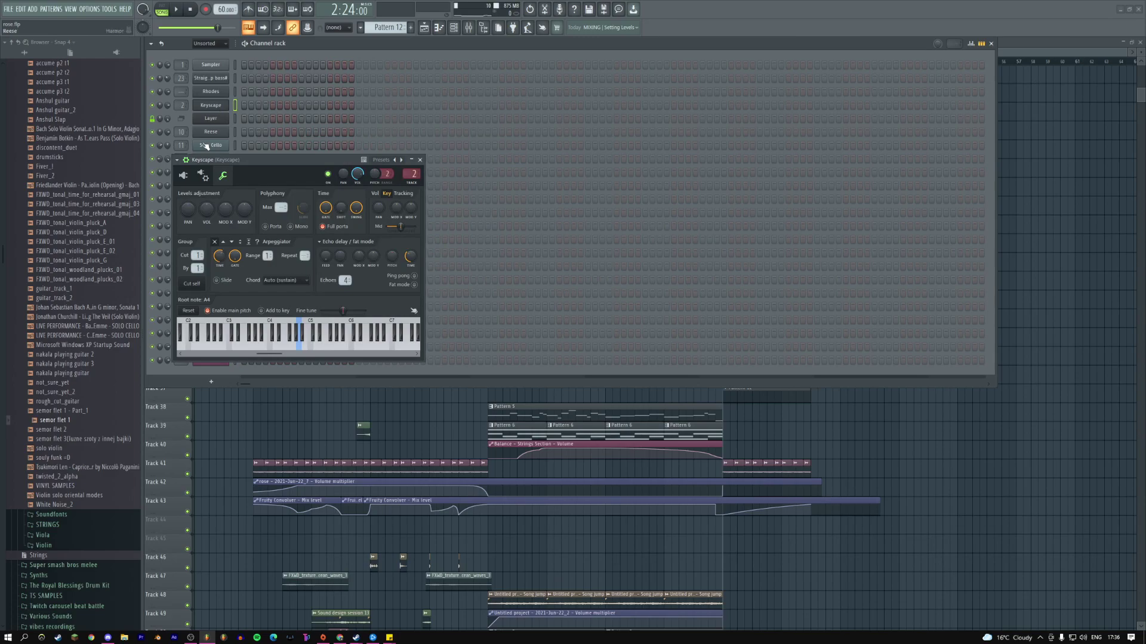
click(419, 160)
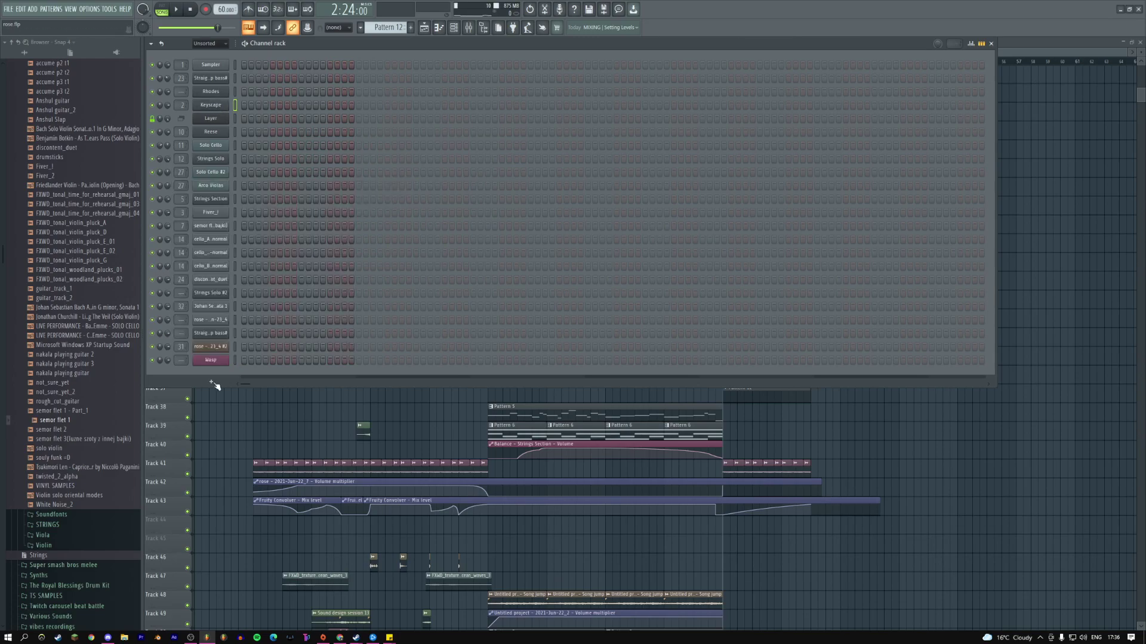
- Set the Wasp channel's root note to A4
click(212, 361)
click(305, 134)
click(326, 153)
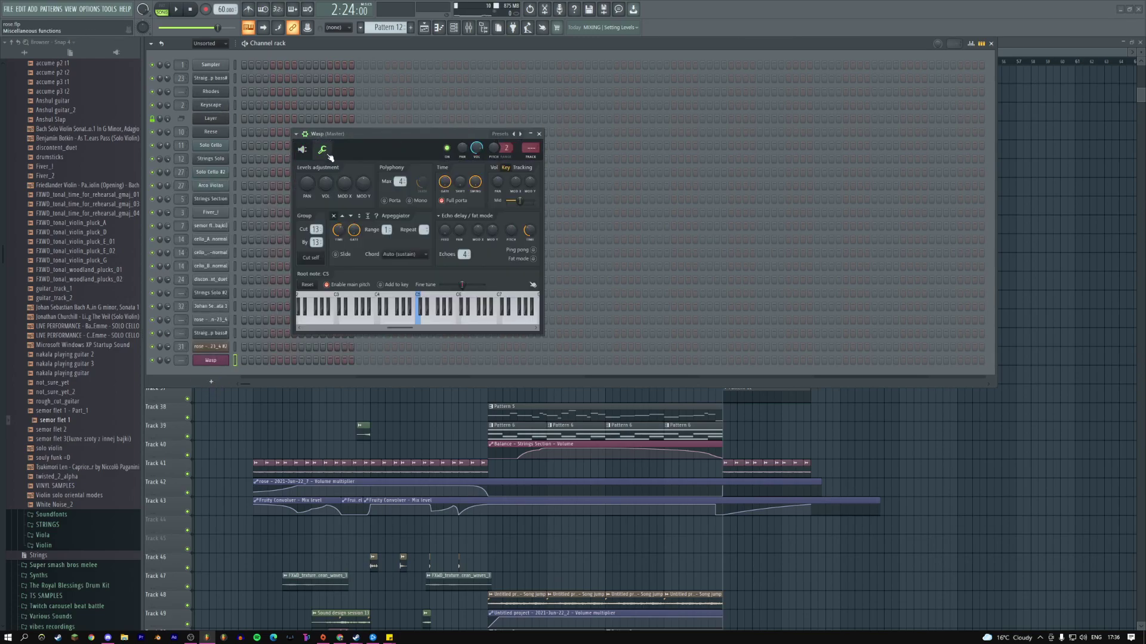
right_click(407, 322)
- Raise the Wasp envelope sustain to full, lengthen its release, and enable filter KB Track
click(302, 150)
drag(360, 137, 428, 146)
drag(462, 256, 463, 232)
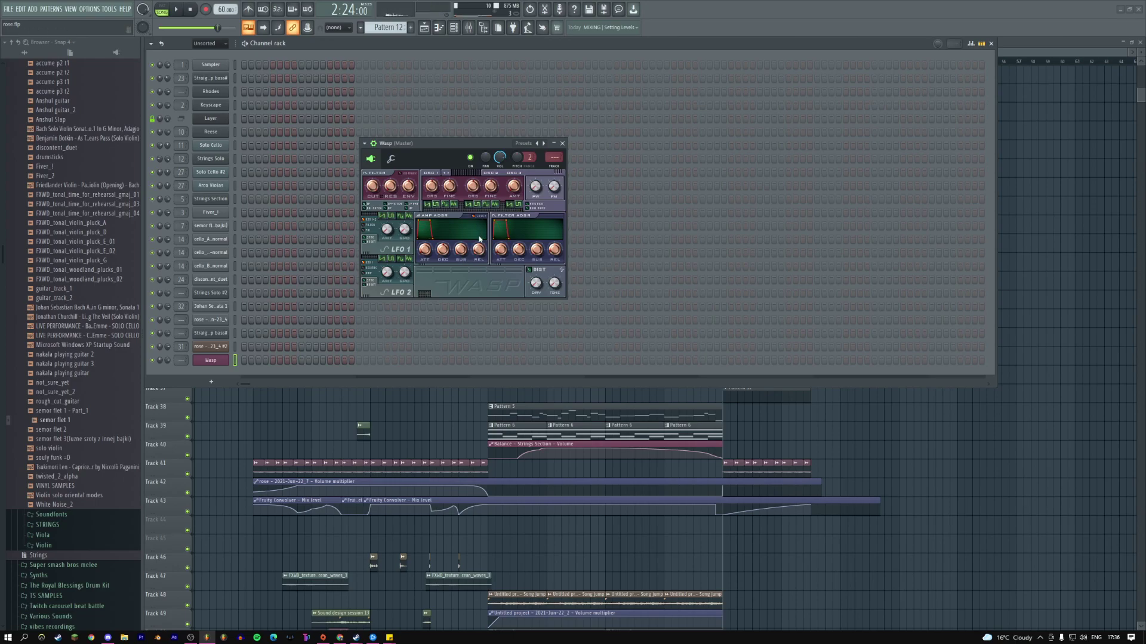
drag(555, 253, 556, 244)
click(391, 159)
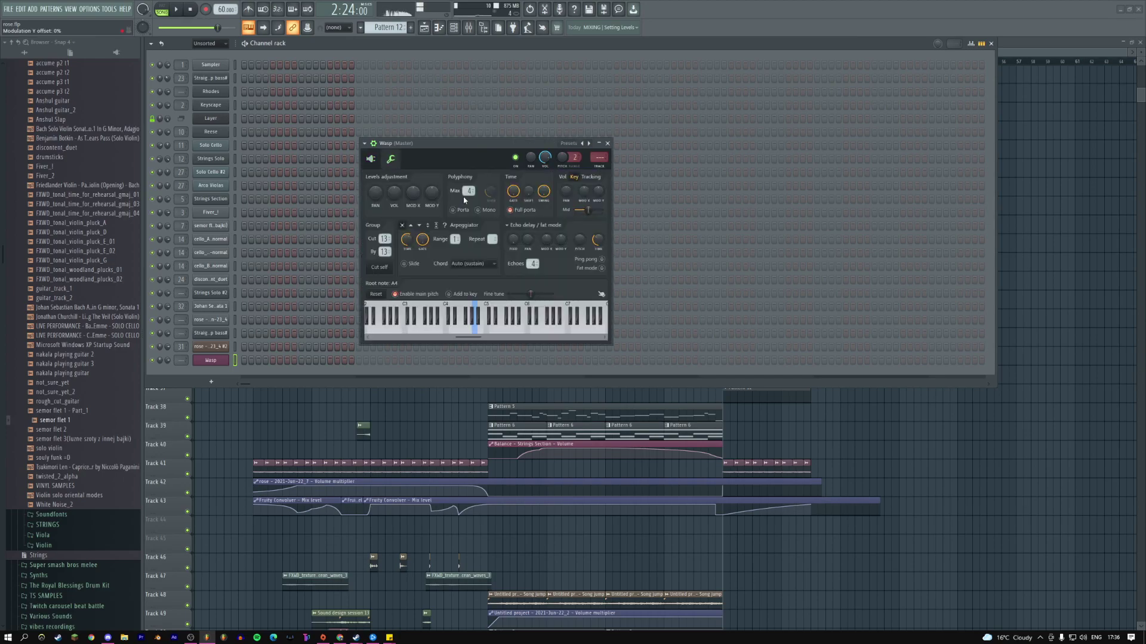
click(369, 160)
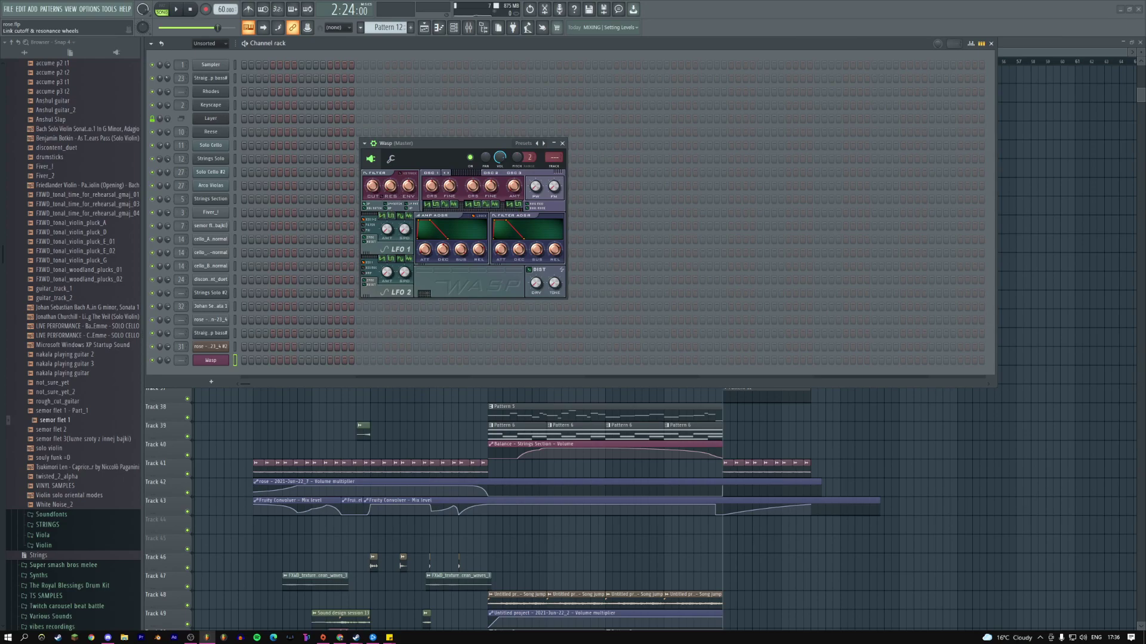
click(400, 174)
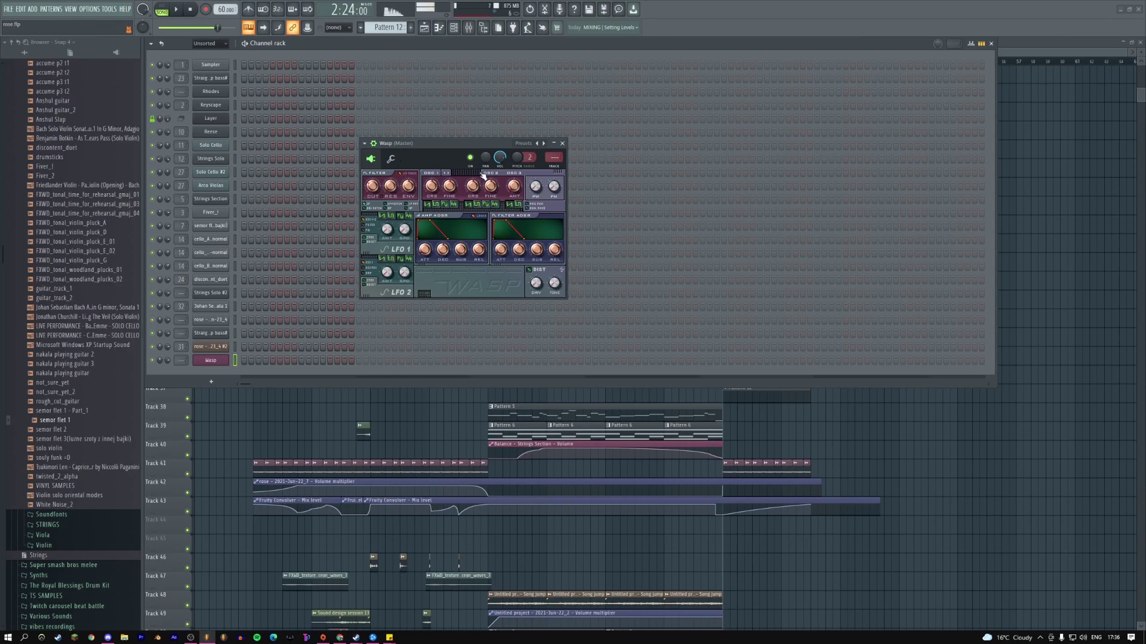
right_click(227, 359)
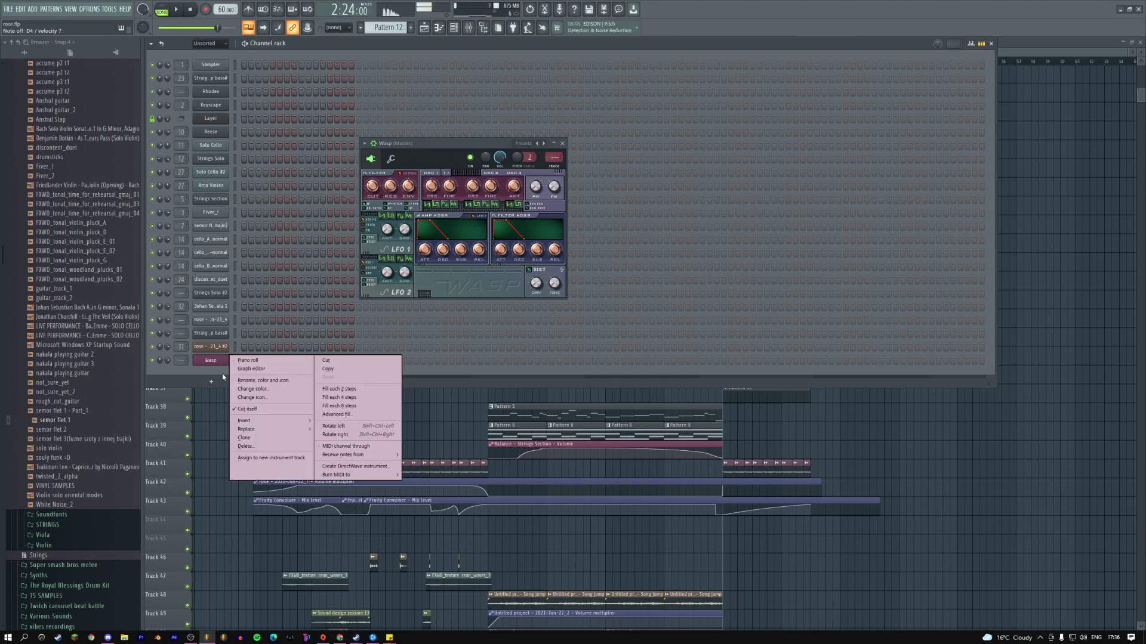
mouse_move(264, 422)
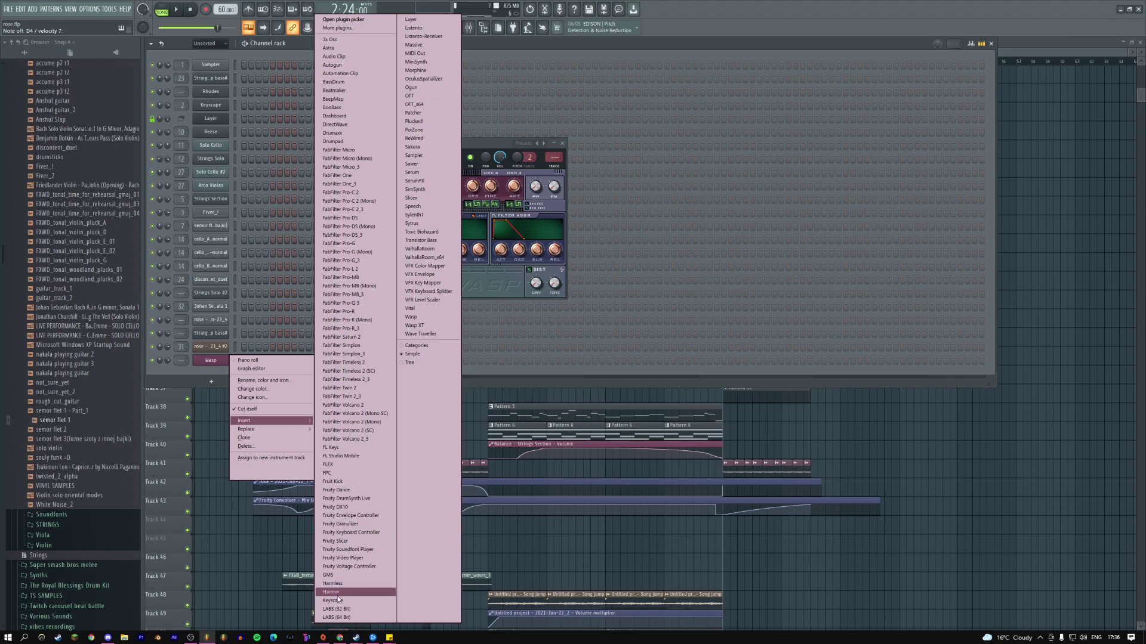
- Add a Layer channel, clone the Wasp channel, and set Layer #2's note source
click(410, 19)
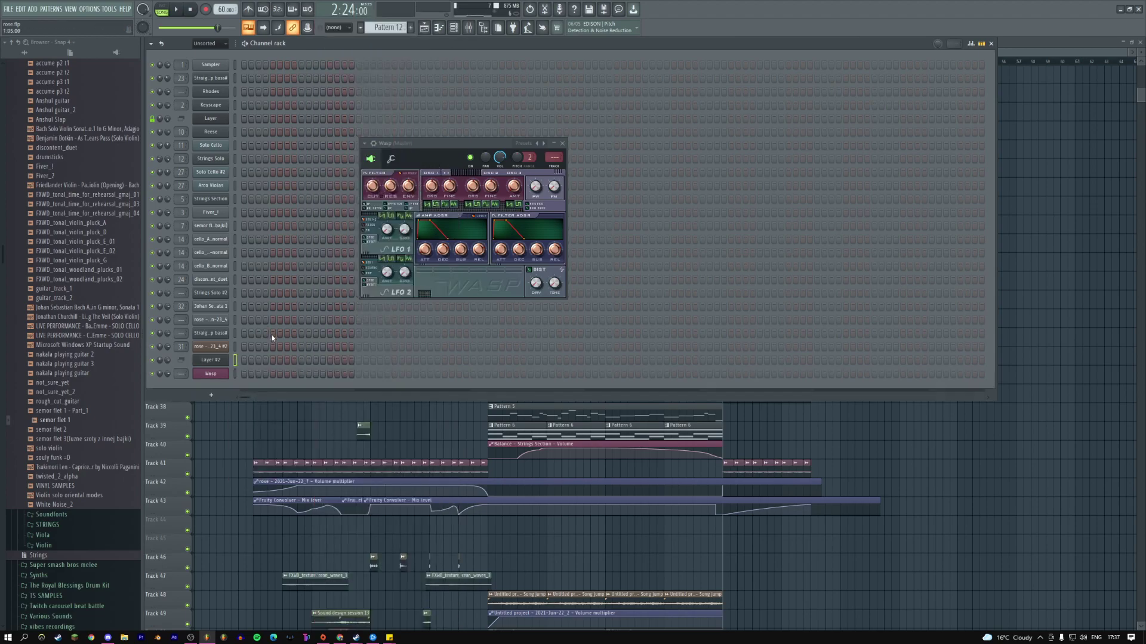
right_click(227, 374)
click(245, 451)
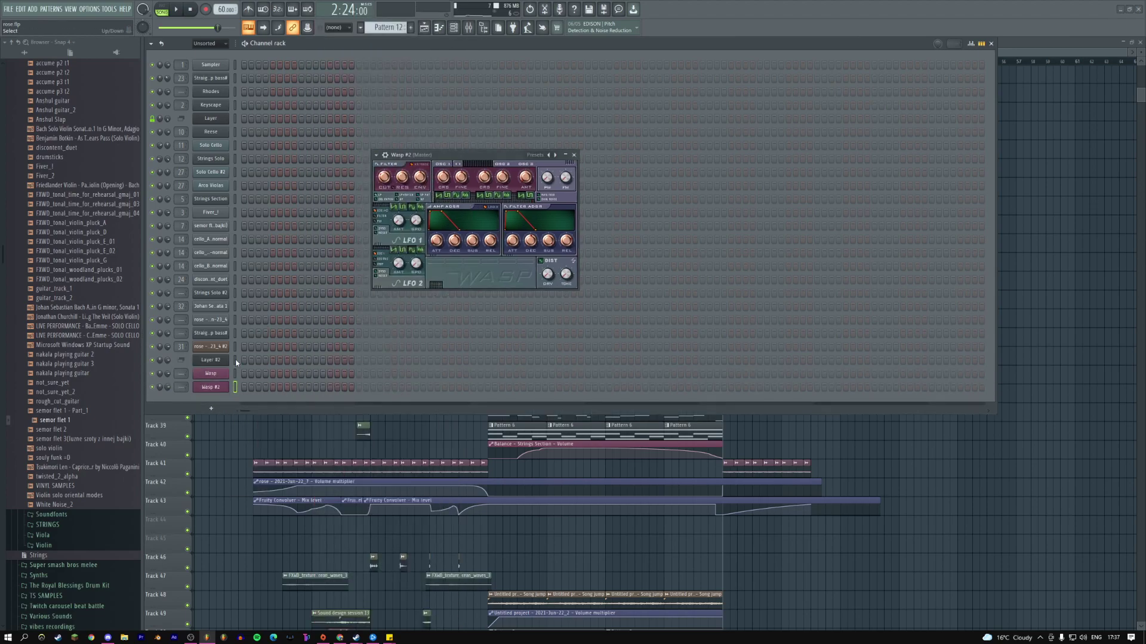
click(222, 362)
drag(155, 47, 537, 80)
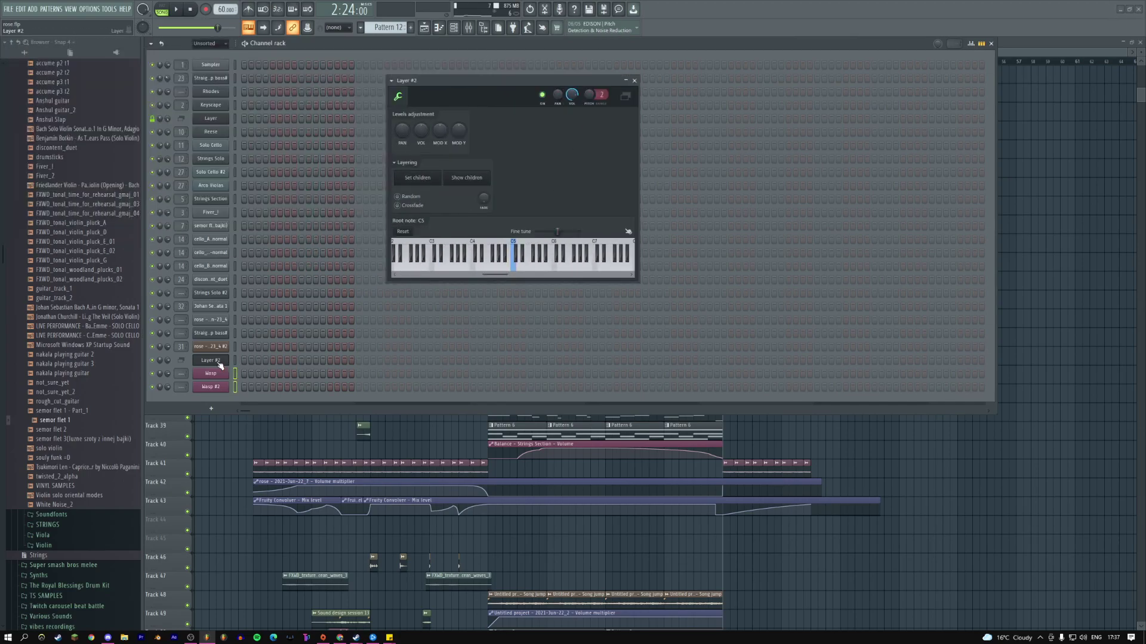
right_click(227, 361)
mouse_move(356, 455)
mouse_move(468, 493)
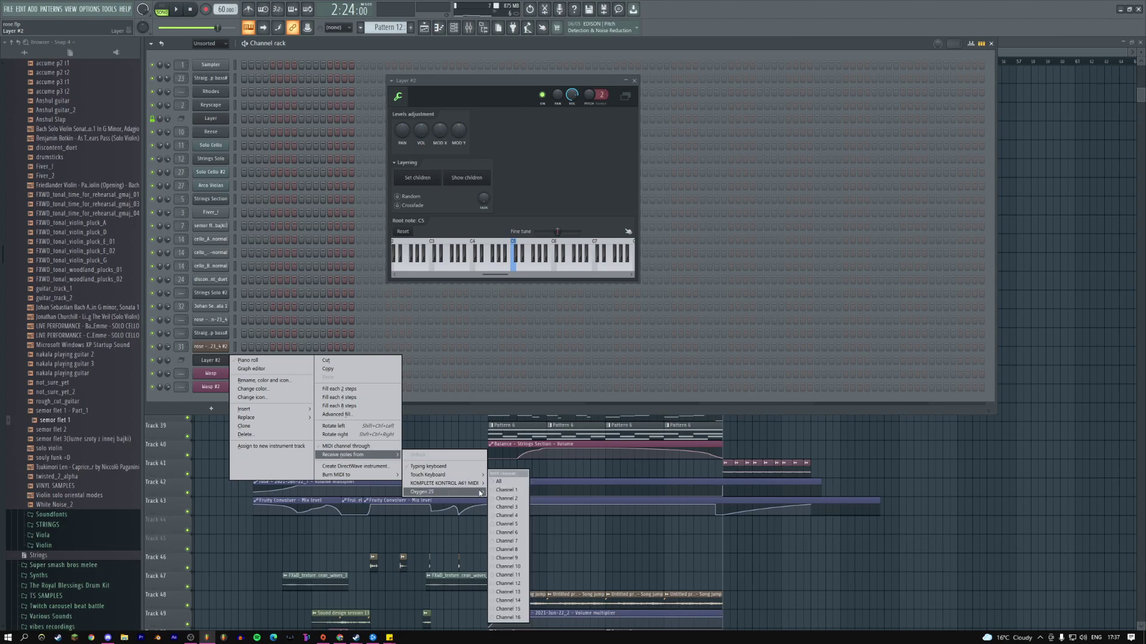
click(507, 481)
- Pan the Wasp #2 channel to about 83% right, then close its editor and the Playlist
click(210, 373)
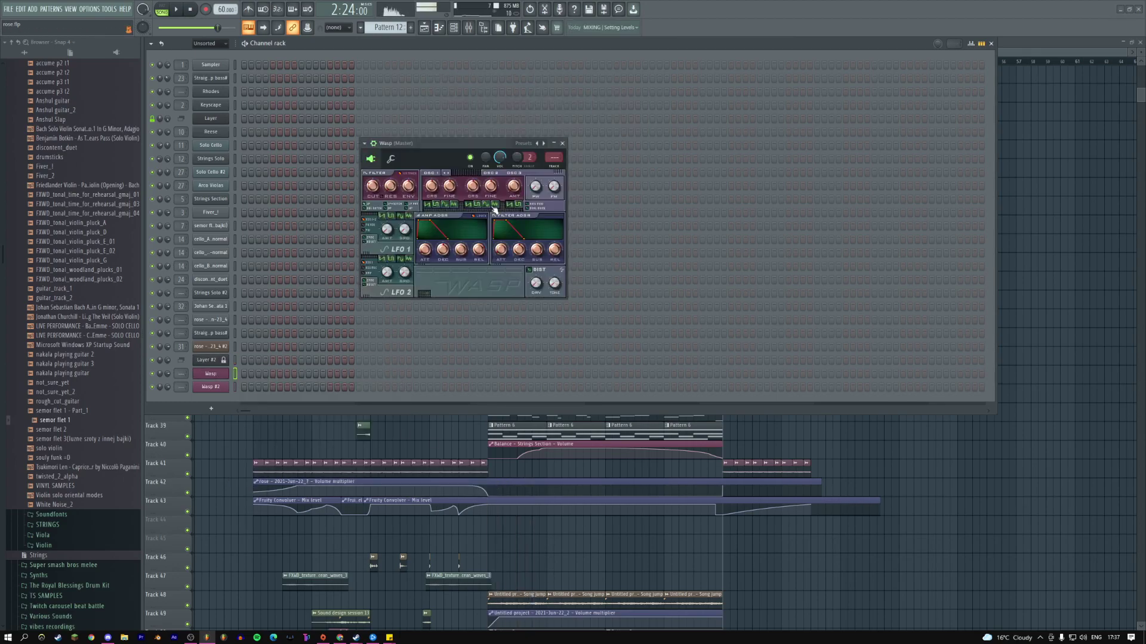
click(211, 387)
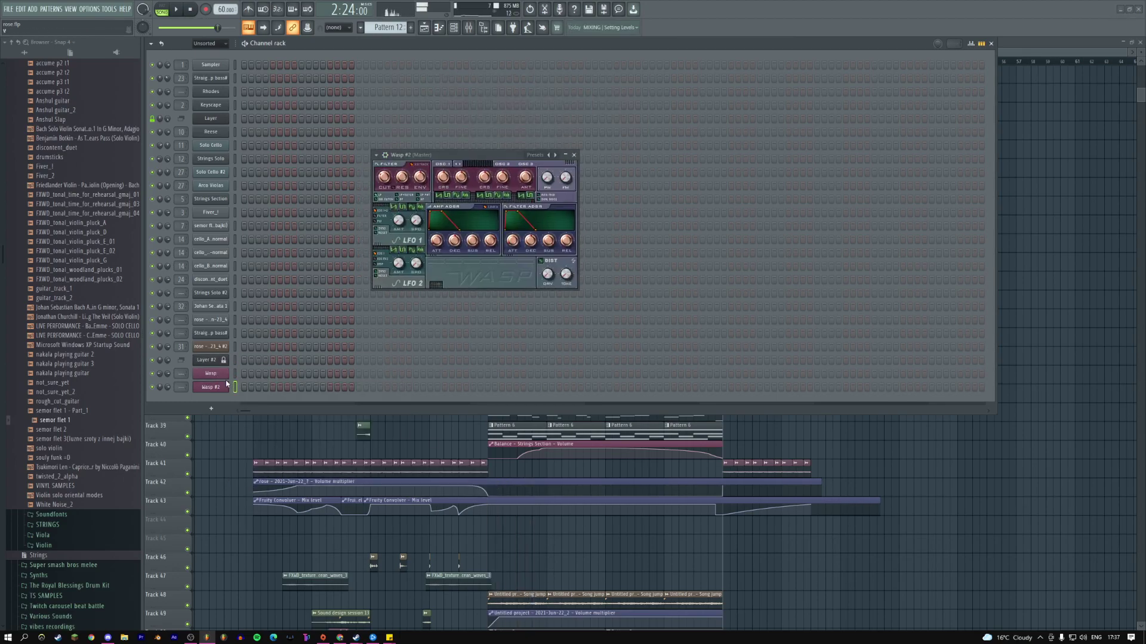
click(385, 154)
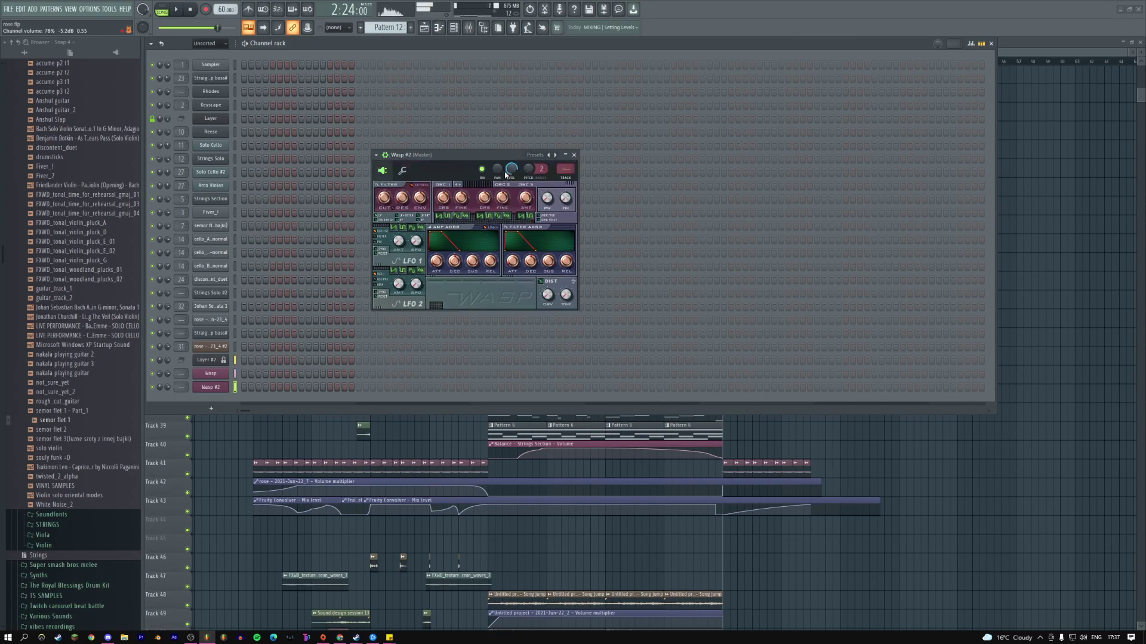
scroll(499, 170, up, 5)
key(F12)
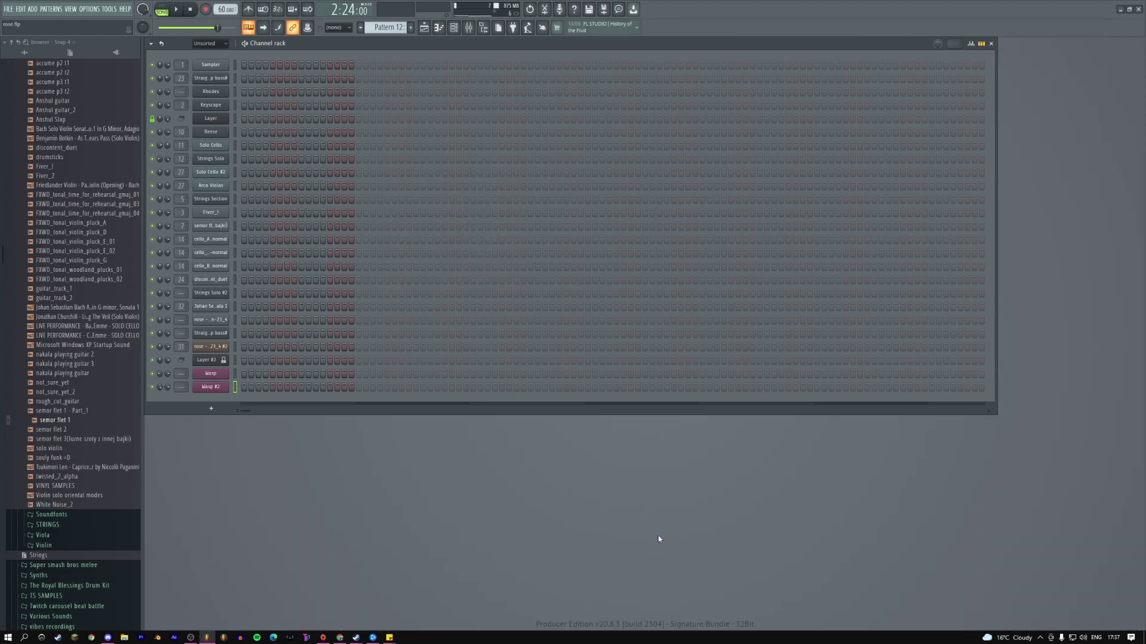
- Detach the Wasp #2 editor and place the Wasp and Wasp #2 windows side by side
click(225, 373)
click(210, 386)
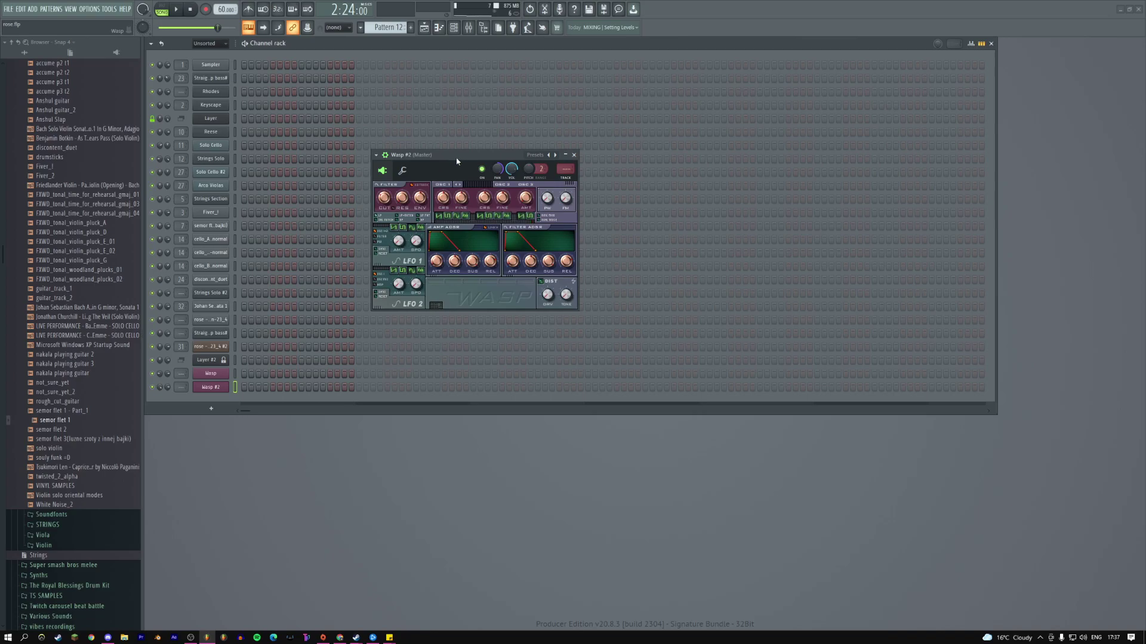
click(377, 155)
click(399, 337)
drag(462, 164, 552, 188)
click(222, 375)
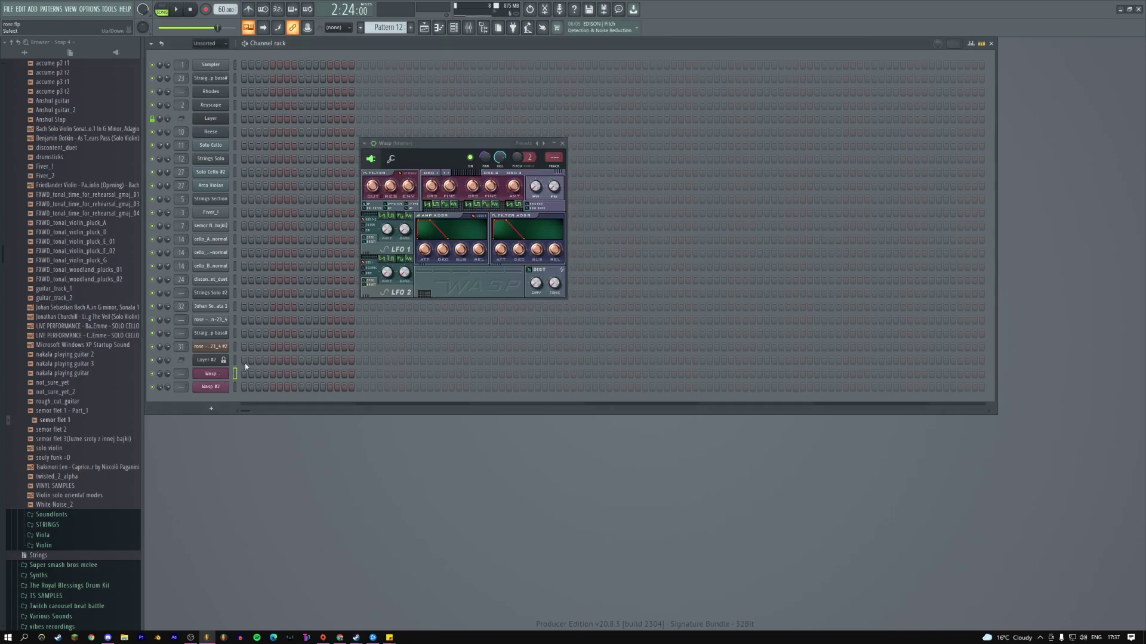
click(211, 389)
drag(577, 192, 730, 194)
drag(495, 145, 534, 183)
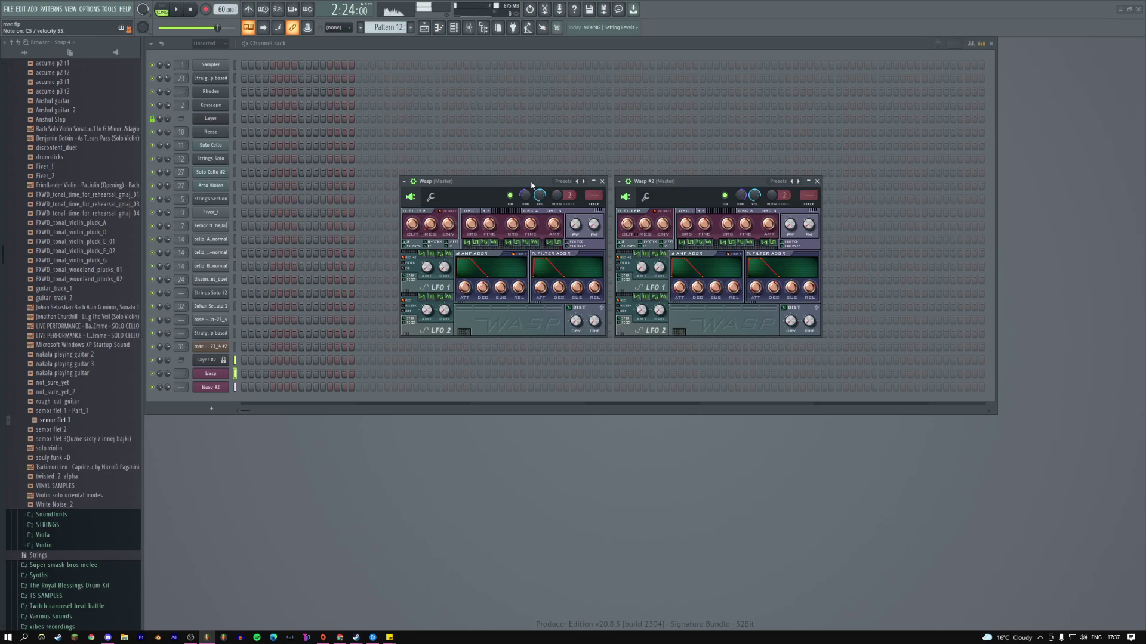
- Play the Playlist's ending section from just before bar 37
click(424, 27)
click(716, 61)
key(space)
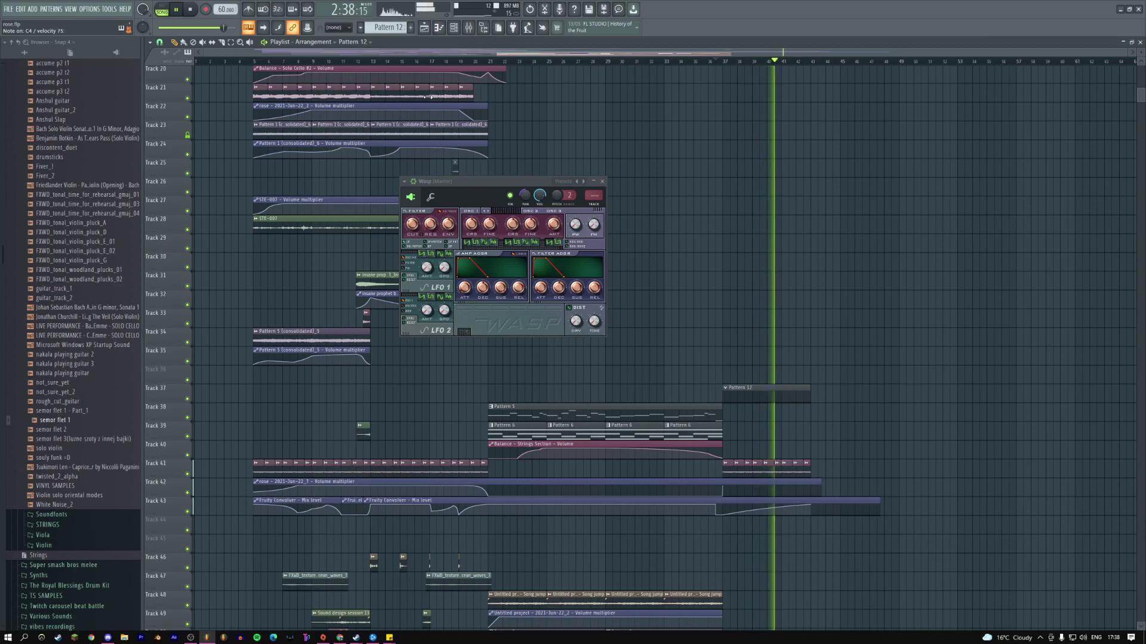
- Stop playback at 2:22 and show the Channel rack alongside the Wasp editor
key(space)
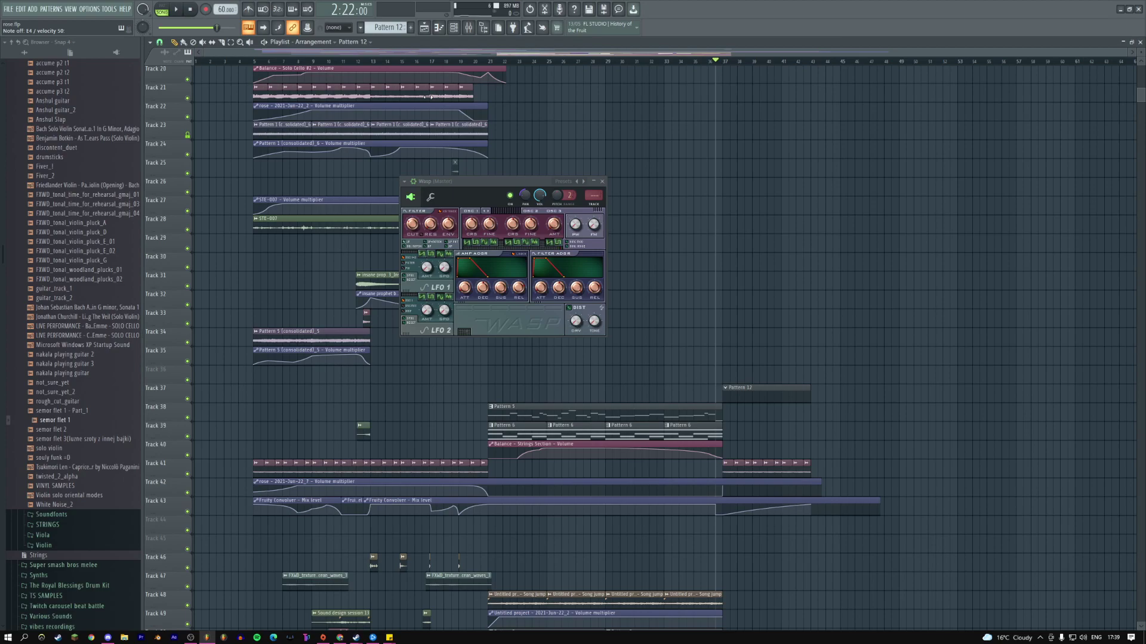
click(454, 27)
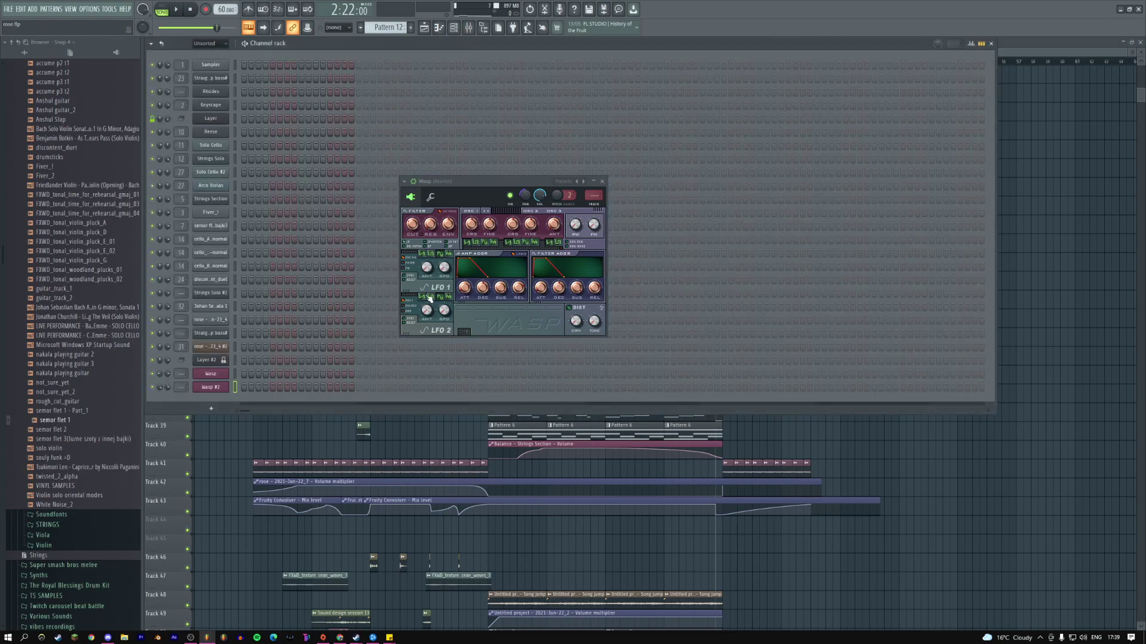
- Route the selected Wasp channels to mixer insert 35
click(469, 27)
right_click(481, 50)
mouse_move(534, 141)
click(597, 139)
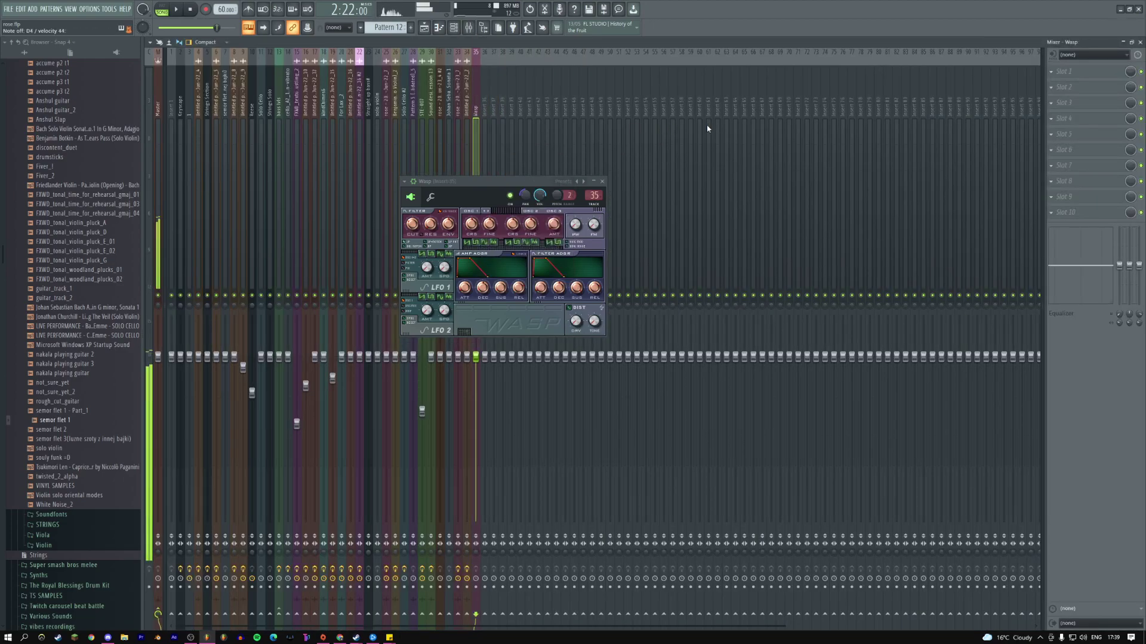
- Add OTT to insert 35 with 3.4 dB out gain and lower the fader to -2.6 dB
click(1099, 138)
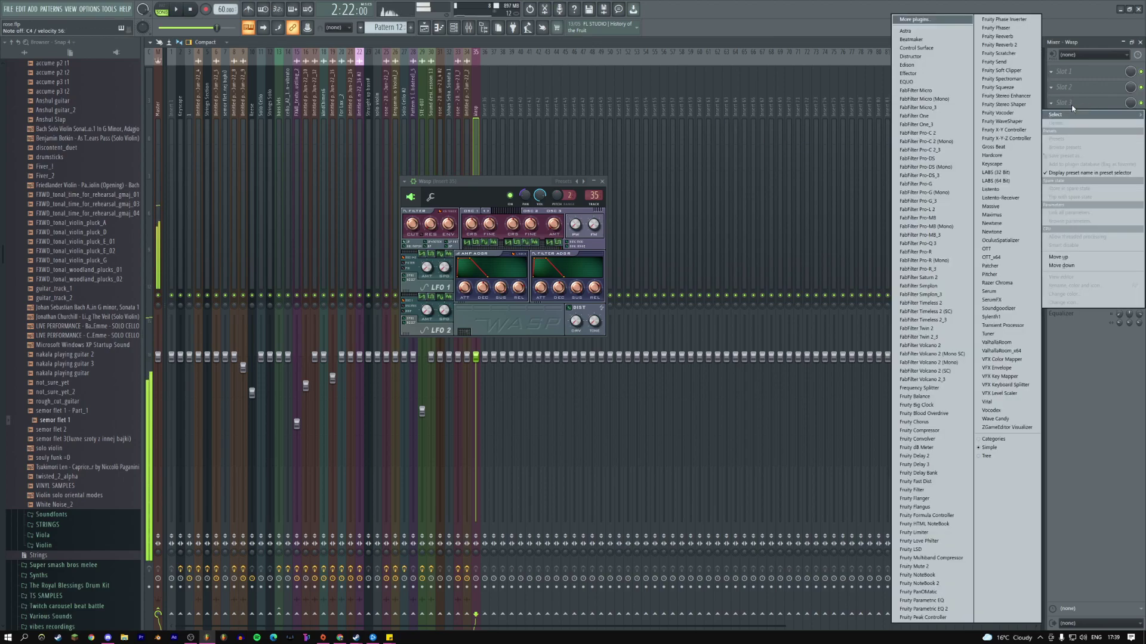
click(1006, 250)
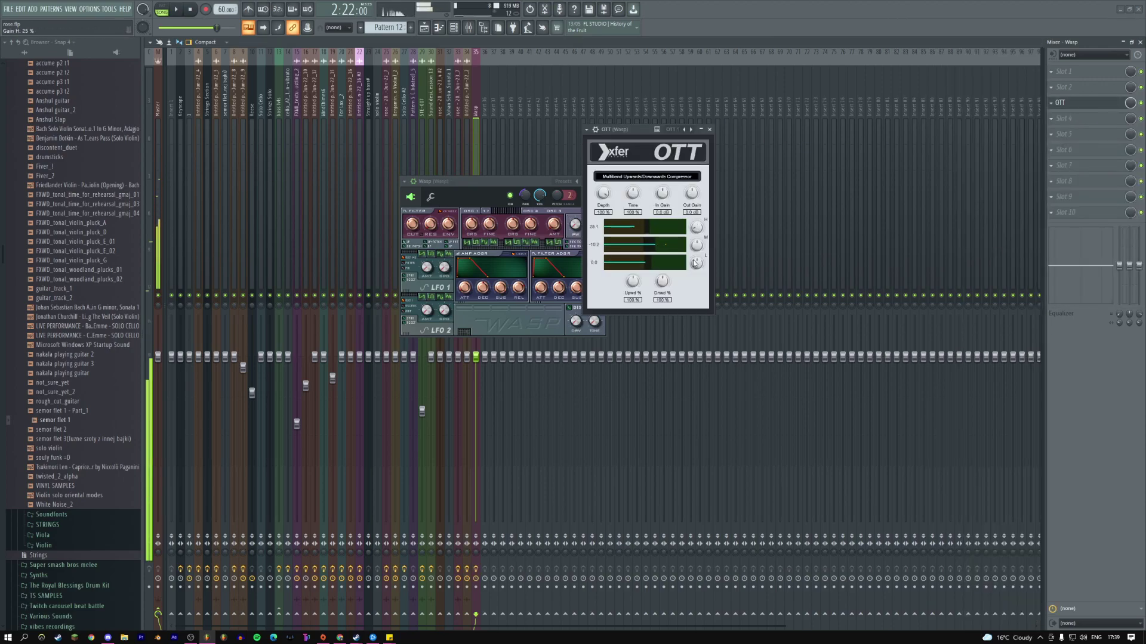
drag(695, 202, 693, 197)
click(710, 130)
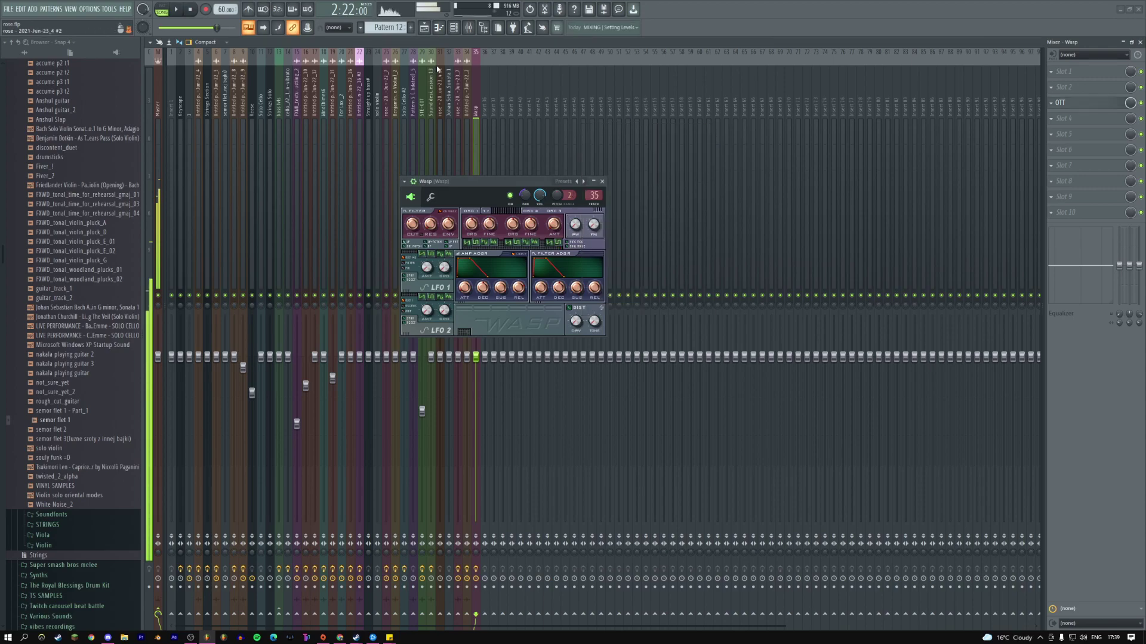
click(512, 347)
drag(477, 367, 477, 386)
- Select bars 37 to 42 in the Playlist and play that ending section
click(424, 28)
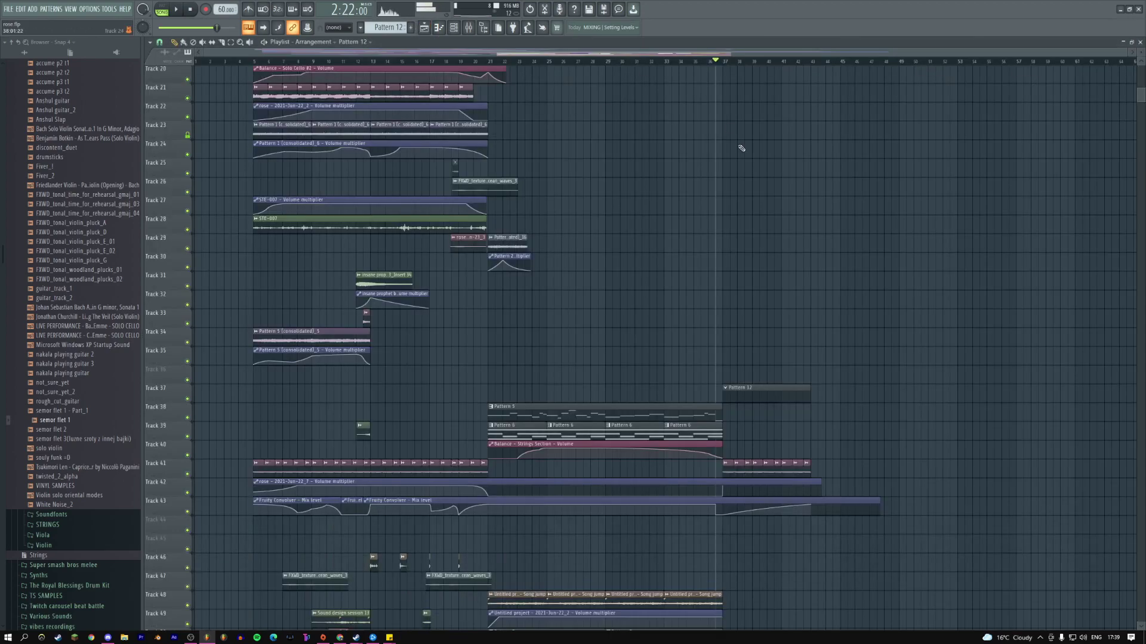
drag(728, 64, 812, 66)
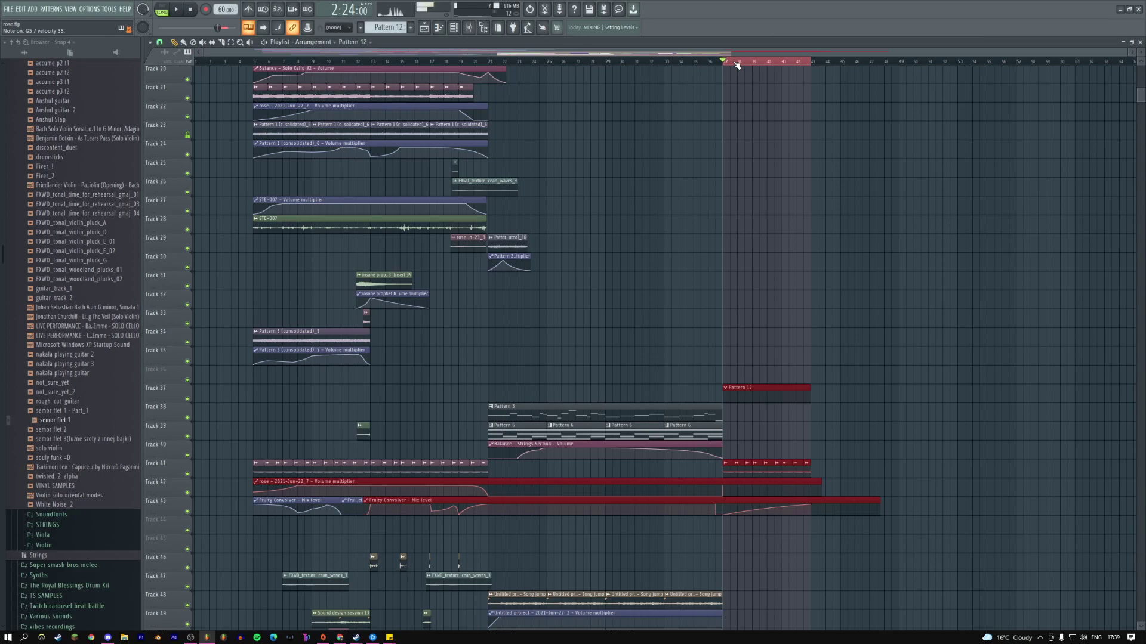
key(F6)
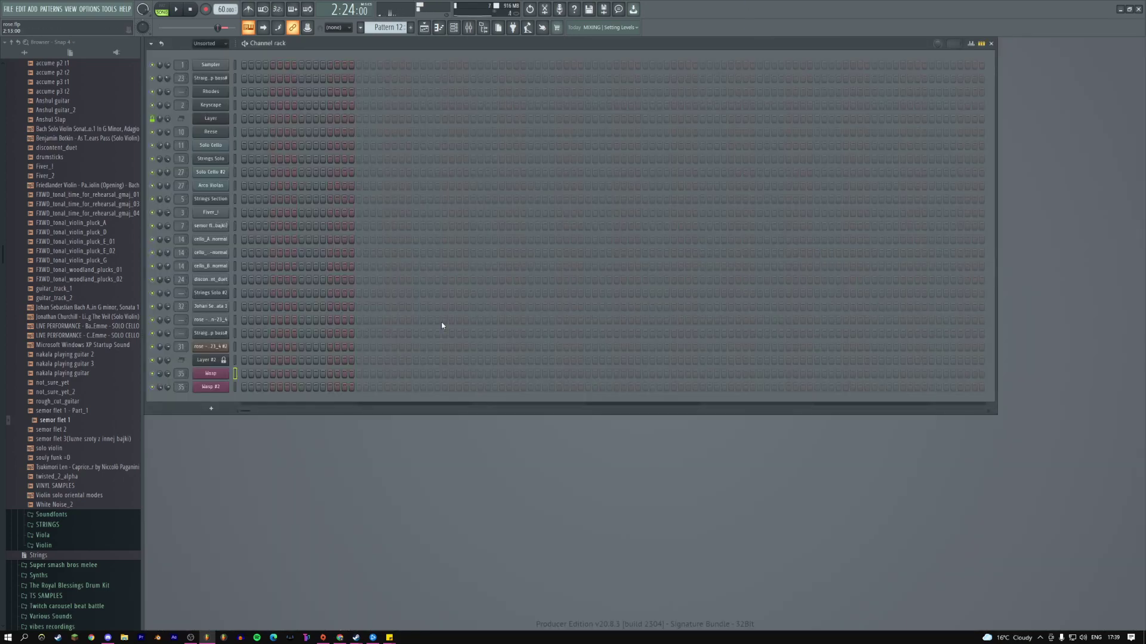
click(425, 27)
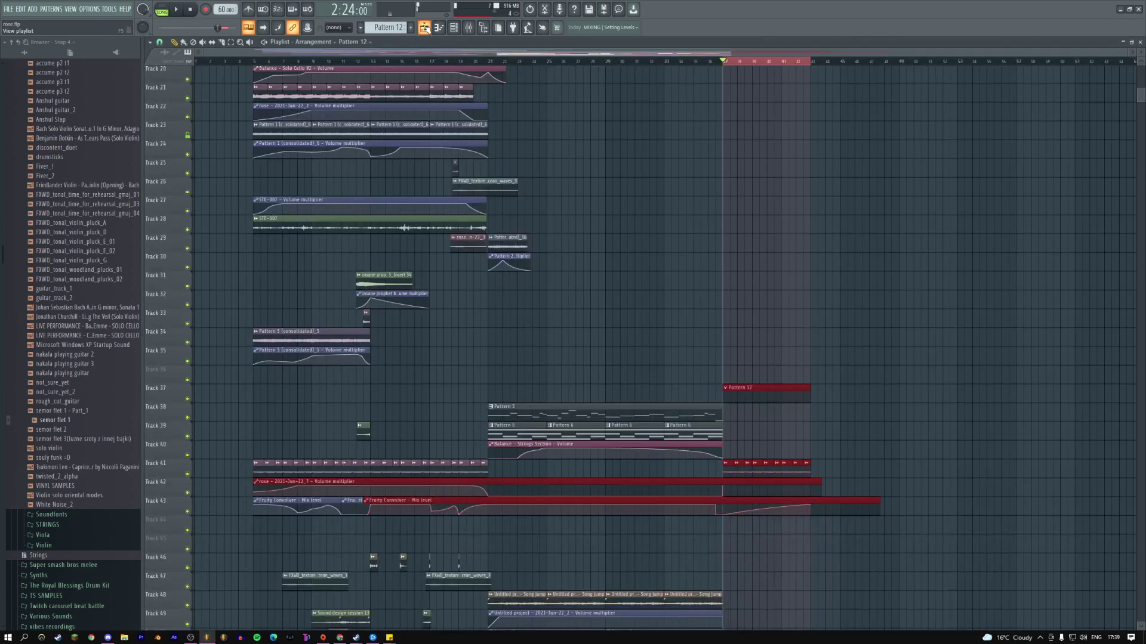
key(space)
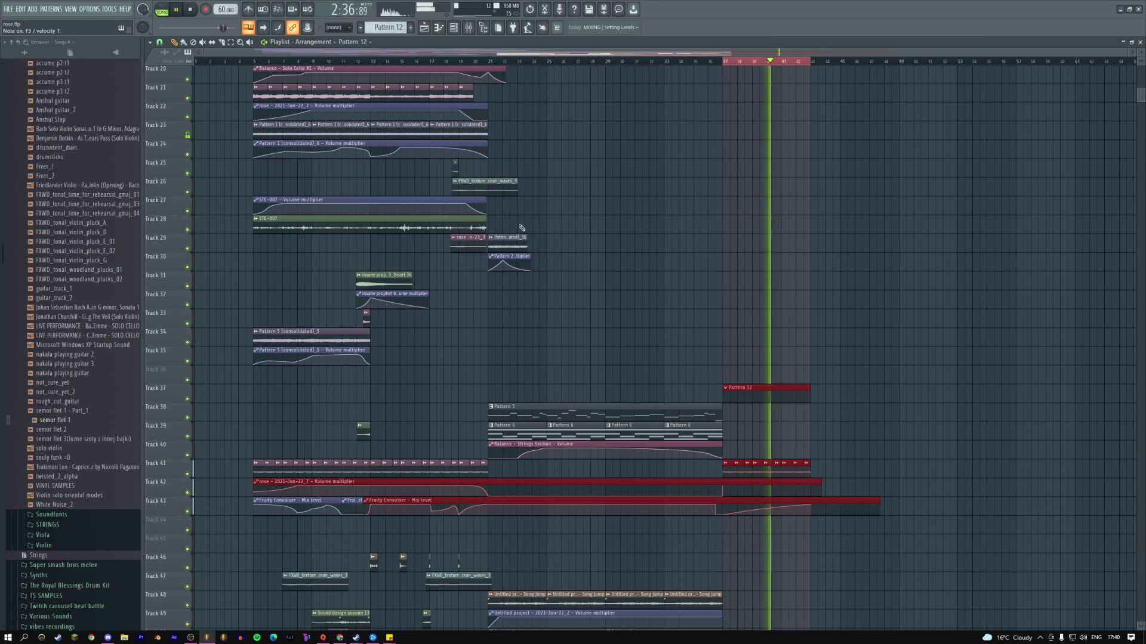
click(454, 28)
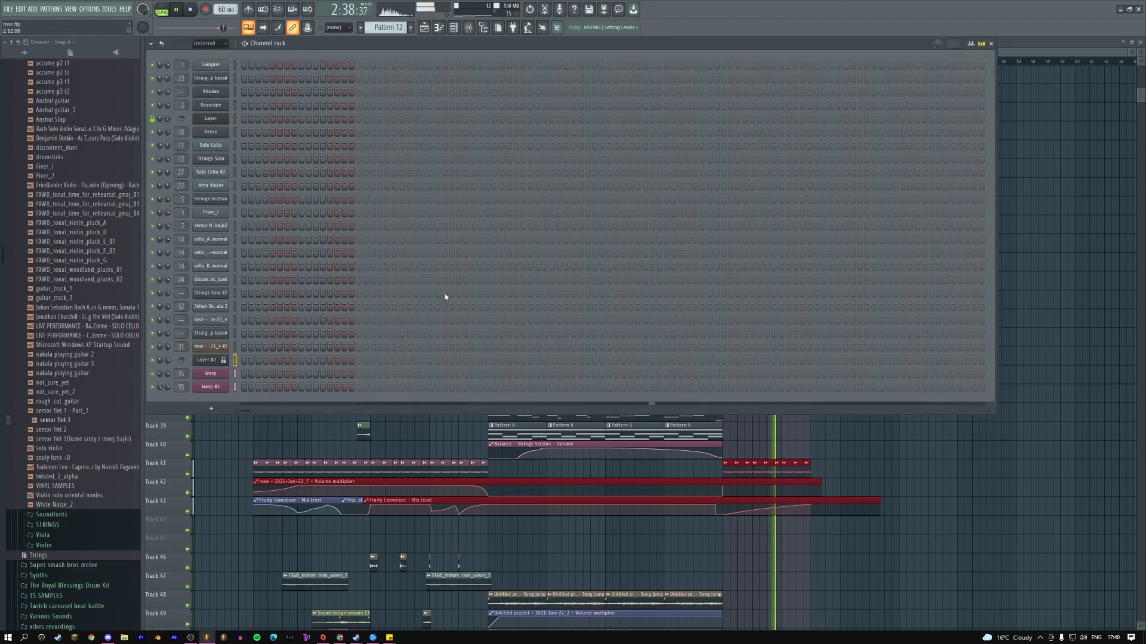
click(209, 374)
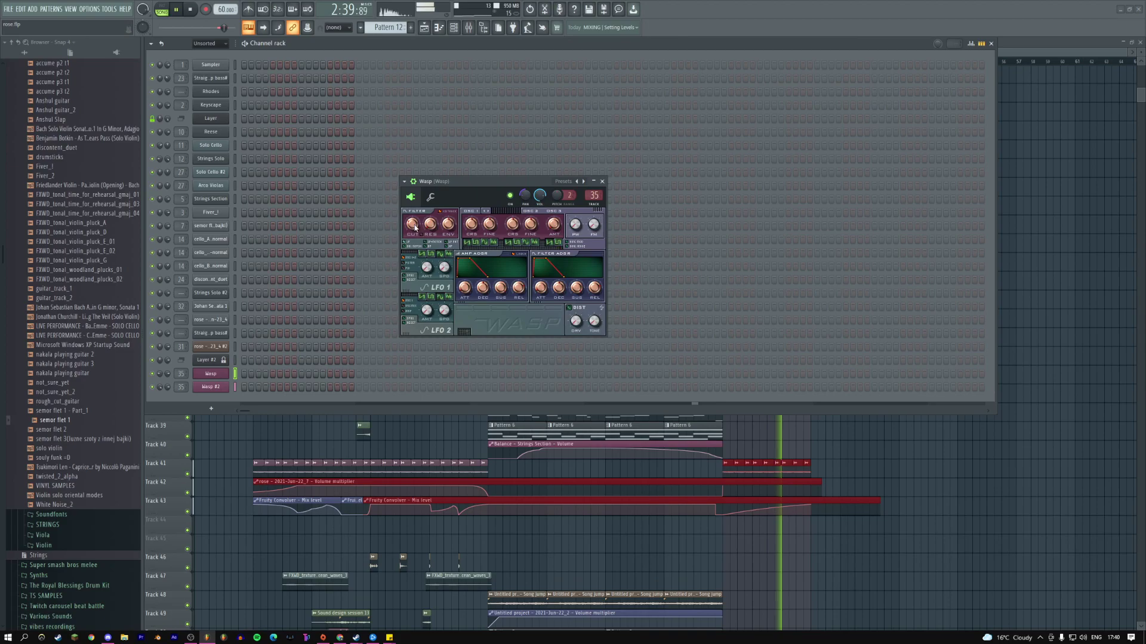
click(223, 385)
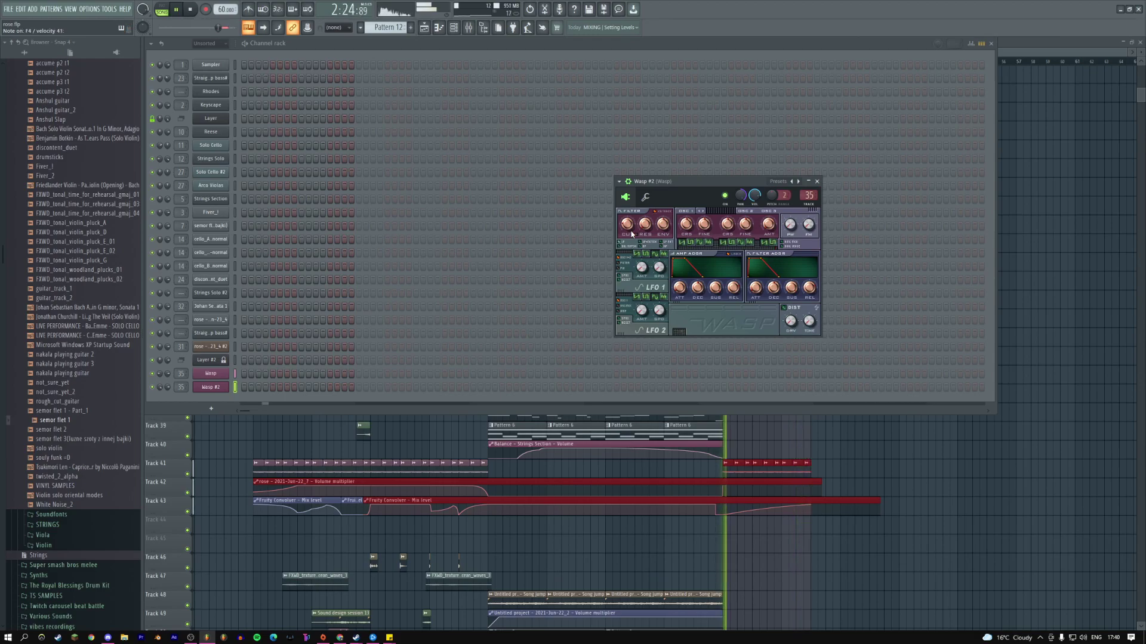
key(space)
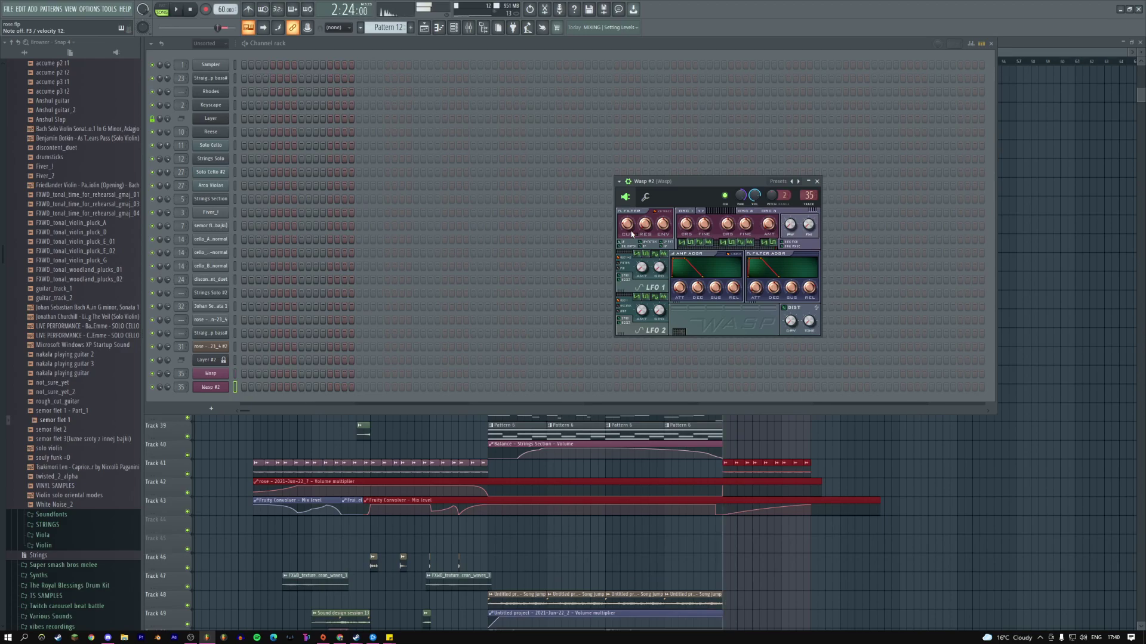
key(space)
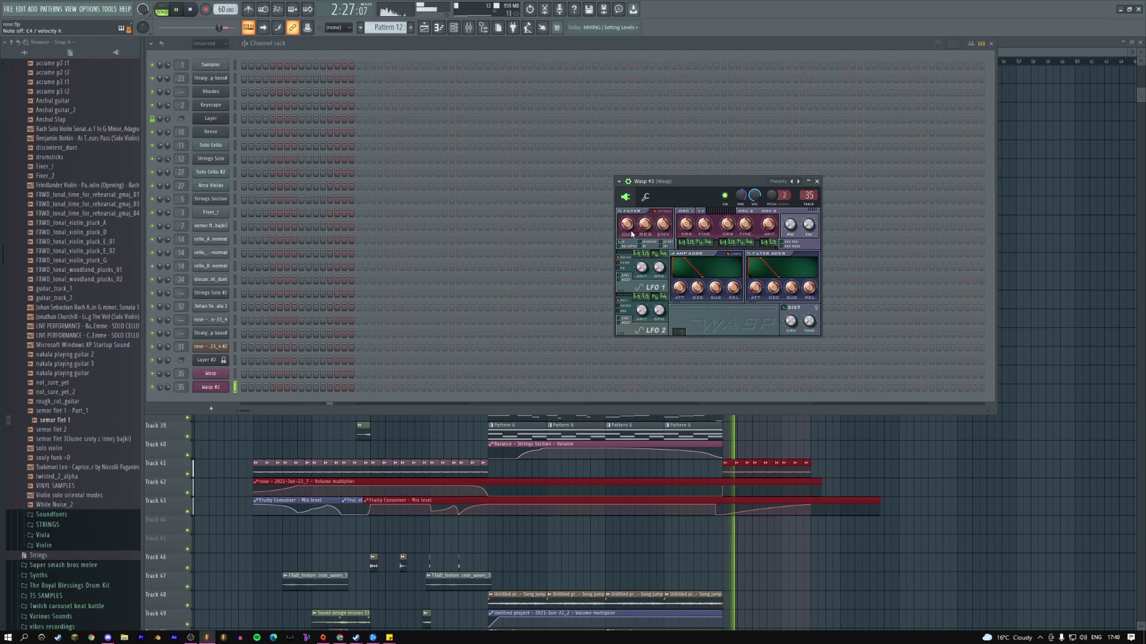
click(237, 360)
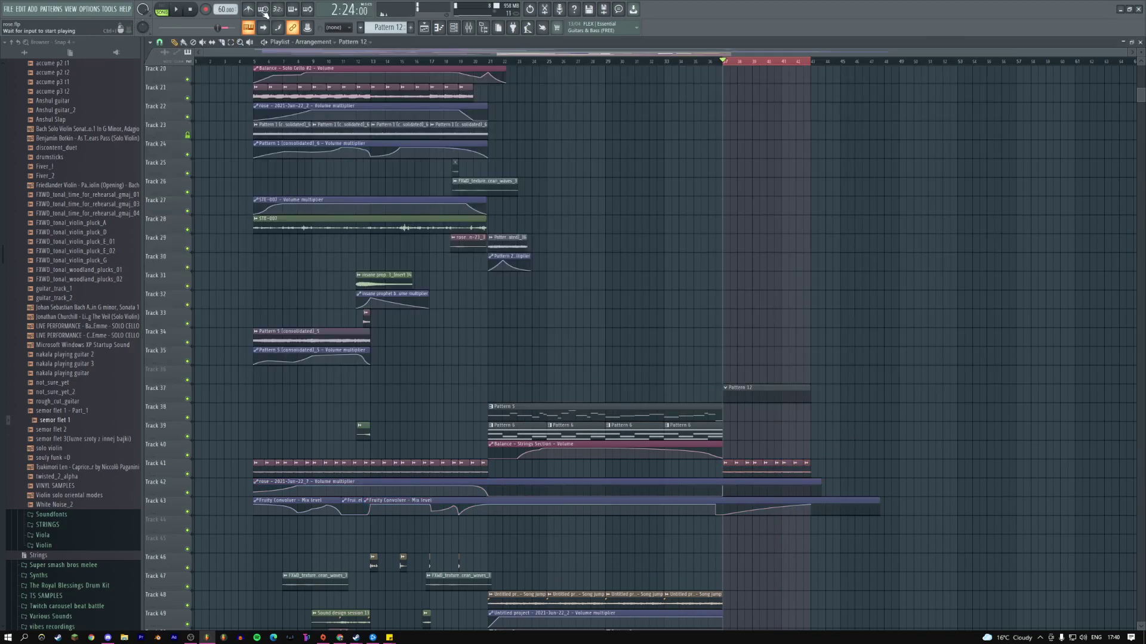
- Arm recording, scroll through the Playlist tracks, and play from bar 37 to about 2:47
click(206, 10)
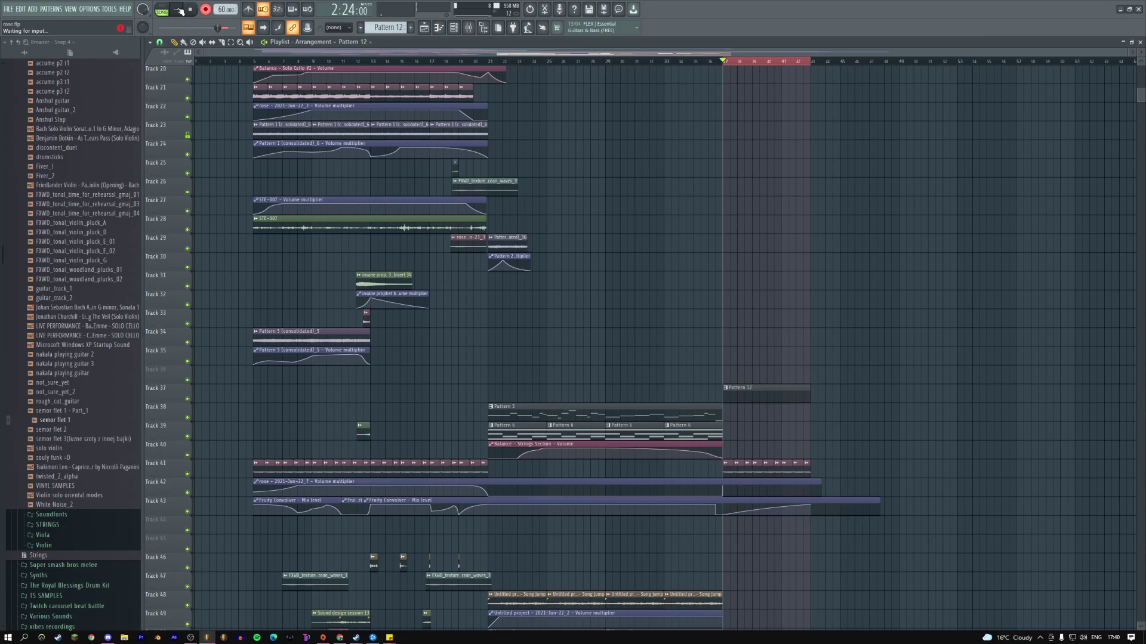
scroll(703, 197, up, 6)
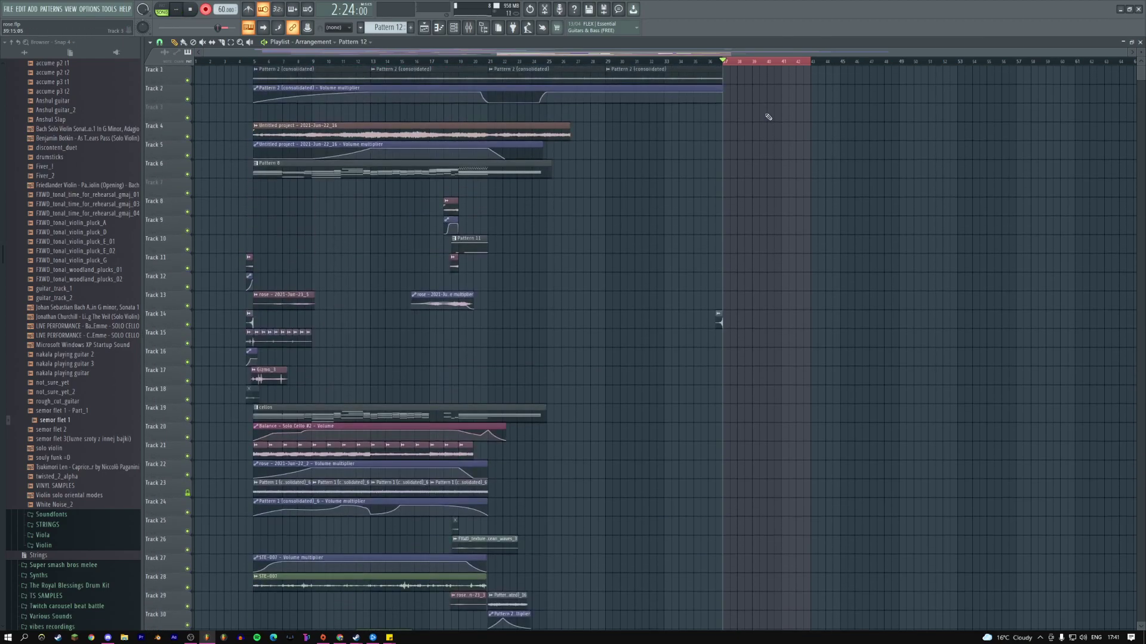
scroll(768, 136, down, 20)
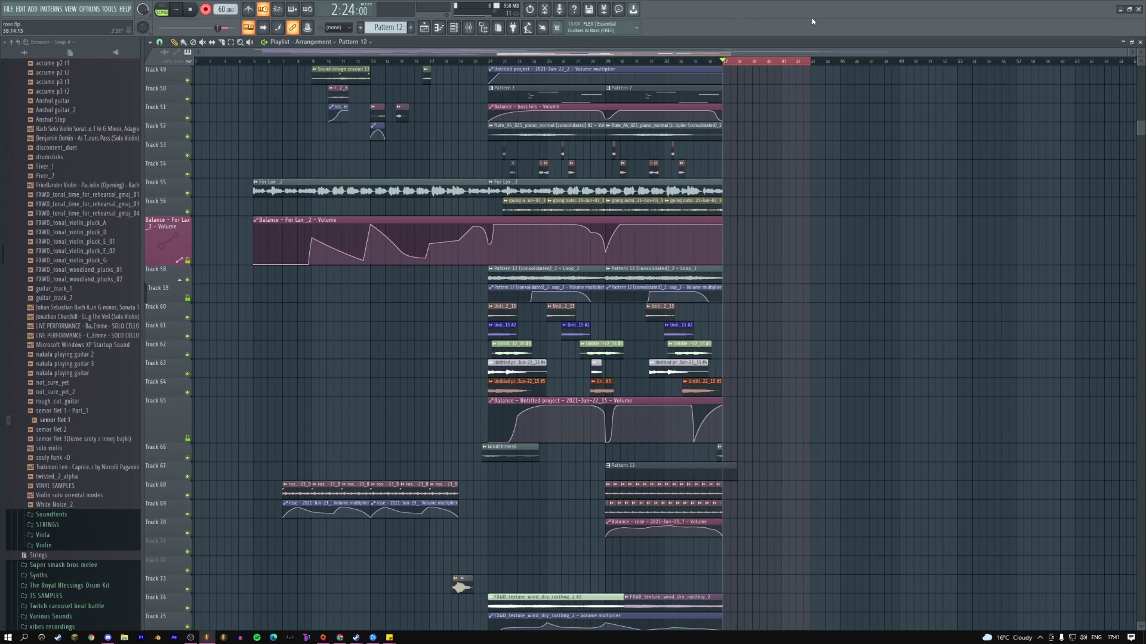
scroll(759, 209, down, 13)
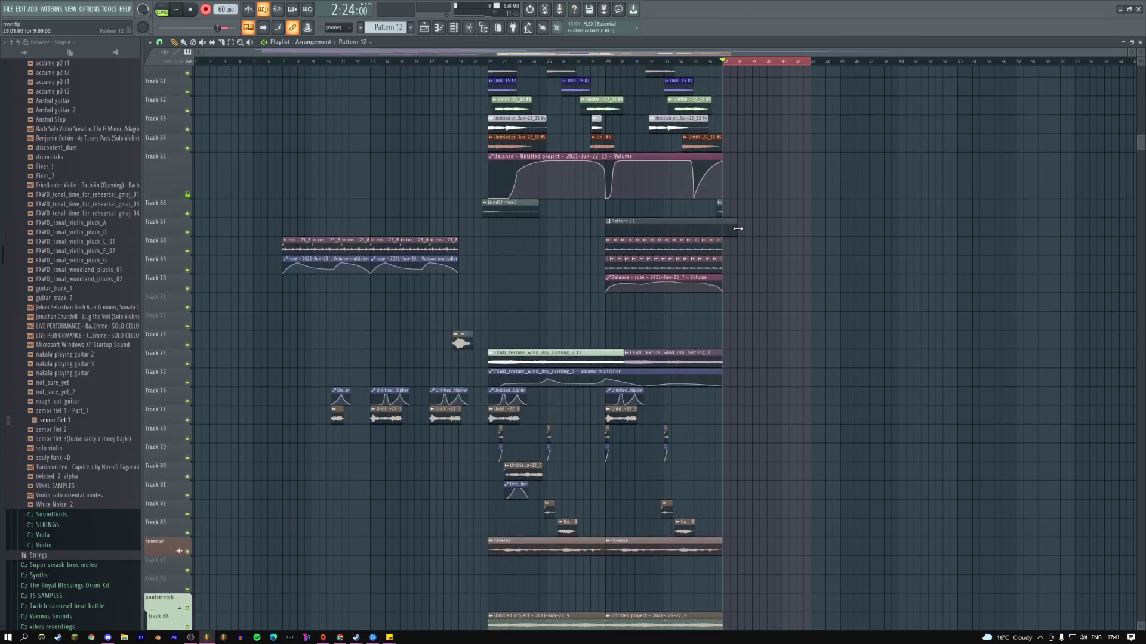
scroll(746, 345, up, 12)
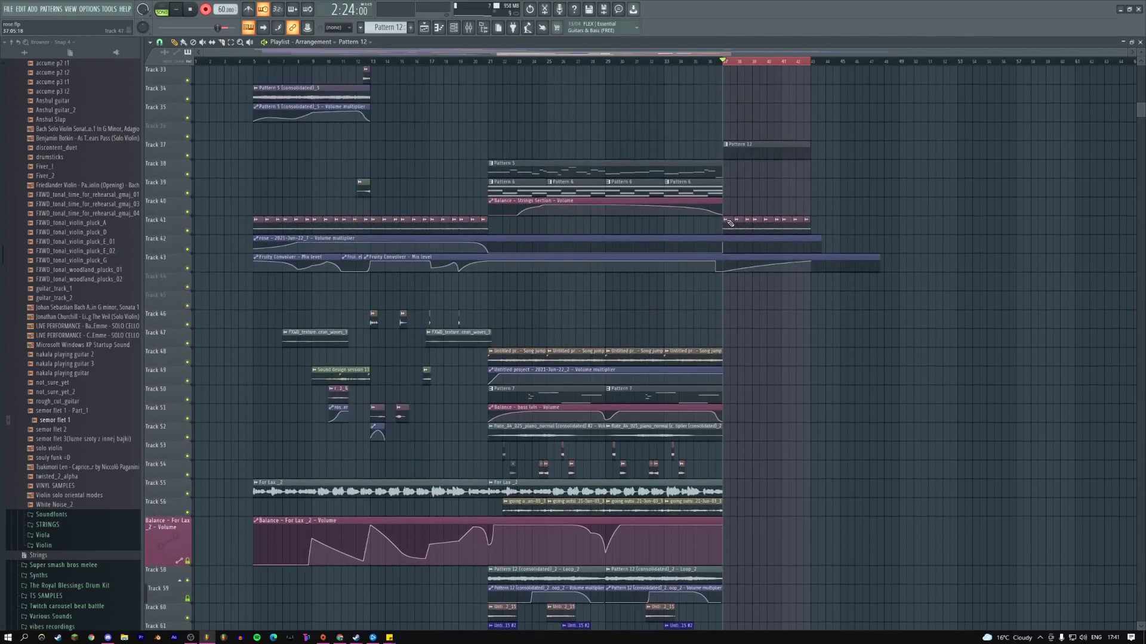
scroll(745, 345, down, 18)
scroll(770, 352, up, 15)
scroll(770, 352, up, 10)
scroll(738, 343, up, 16)
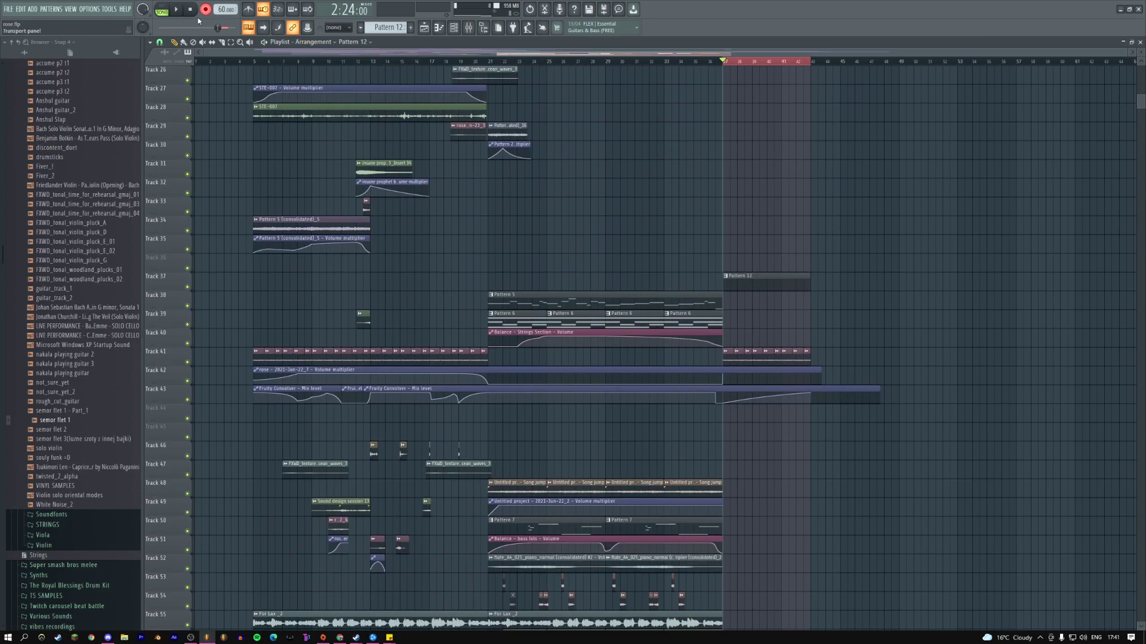
key(space)
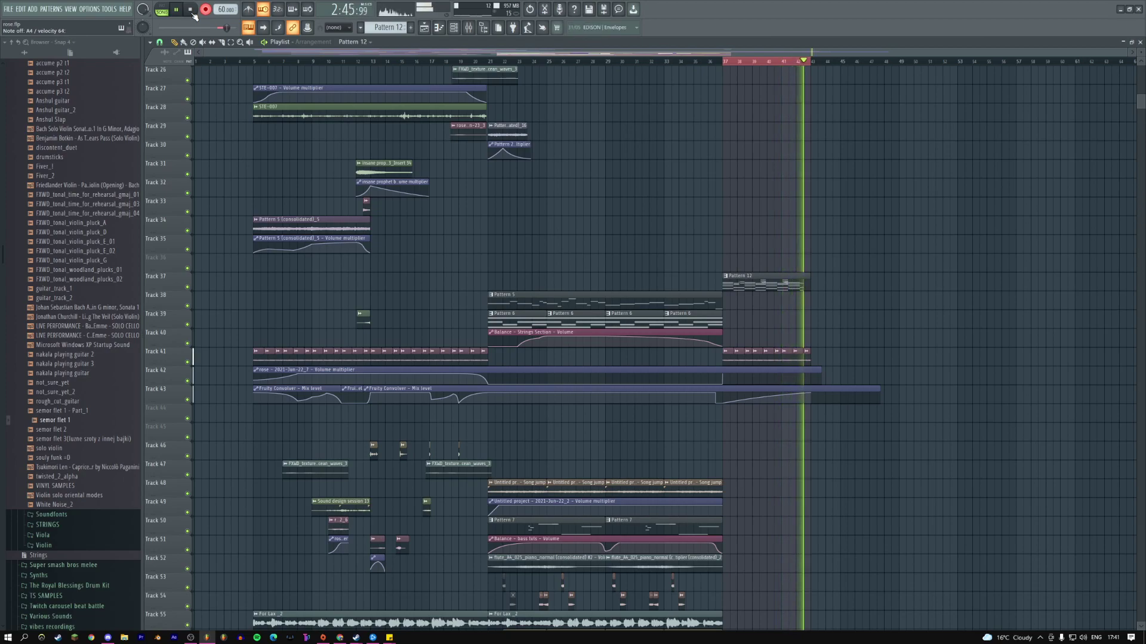
click(193, 13)
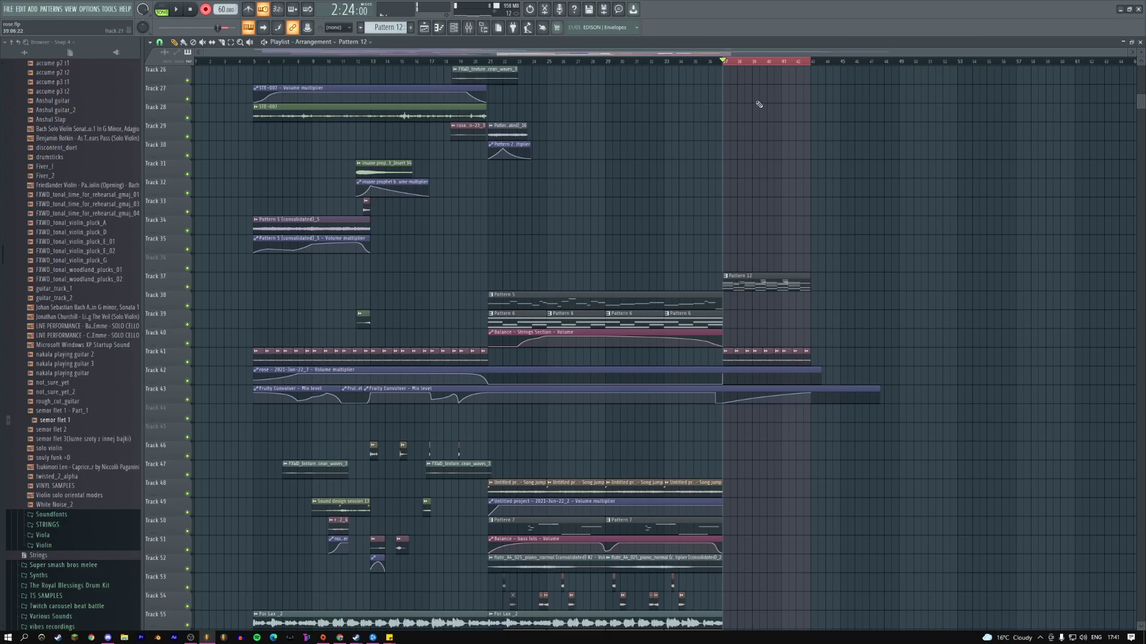
- Open Pattern 12's Layer #2 in the piano roll and quantize the chord note starts
right_click(743, 66)
double_click(731, 287)
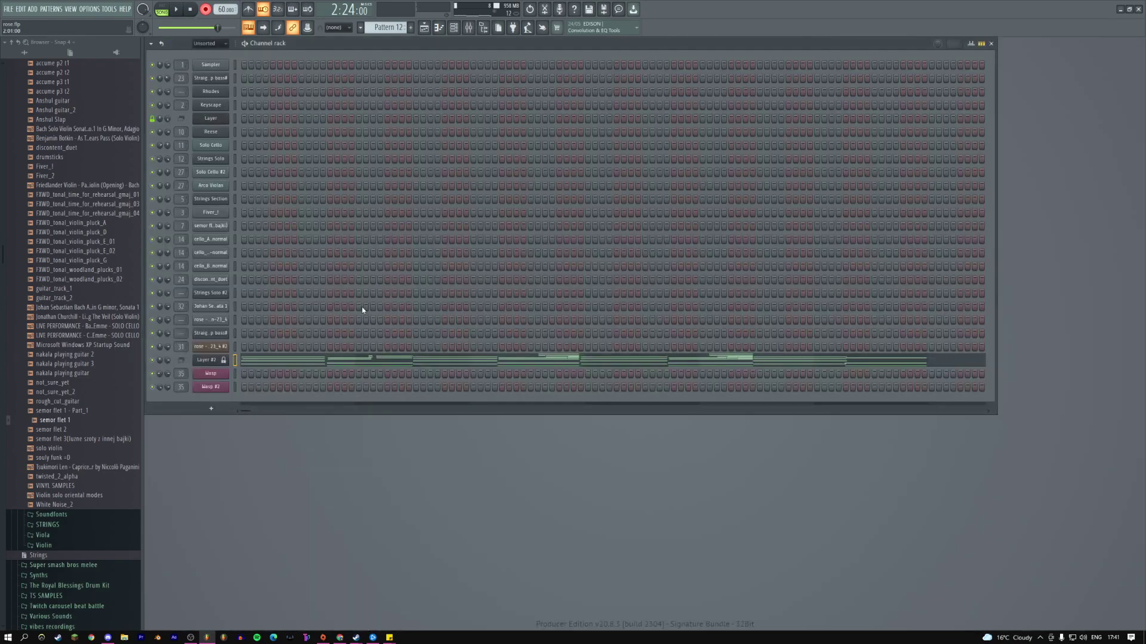
click(284, 361)
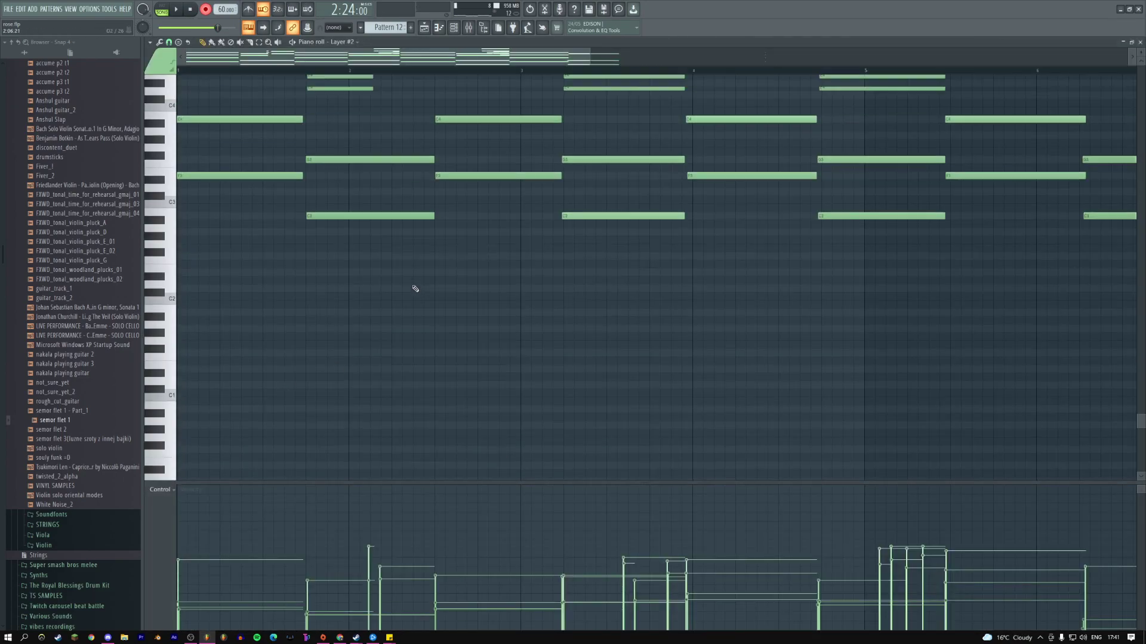
drag(298, 103, 299, 173)
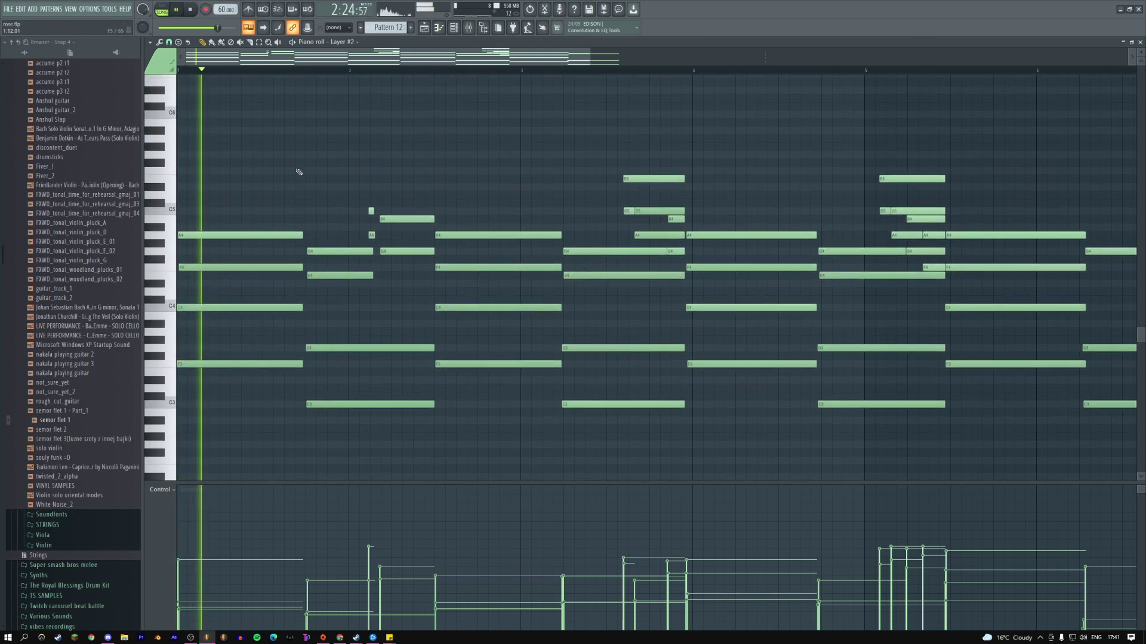
key(space)
key(shift+q)
key(space)
- Shorten the first chord's four notes and slightly lengthen the two short notes near bar 2
drag(327, 233, 331, 433)
key(space)
drag(275, 216, 282, 371)
drag(300, 268, 349, 430)
key(space)
drag(367, 192, 377, 240)
drag(375, 235, 374, 285)
- Slice through the chord notes with the Slice tool and trim the B4 and G4 ends
key(alt+t)
click(389, 280)
key(alt+t)
click(414, 198)
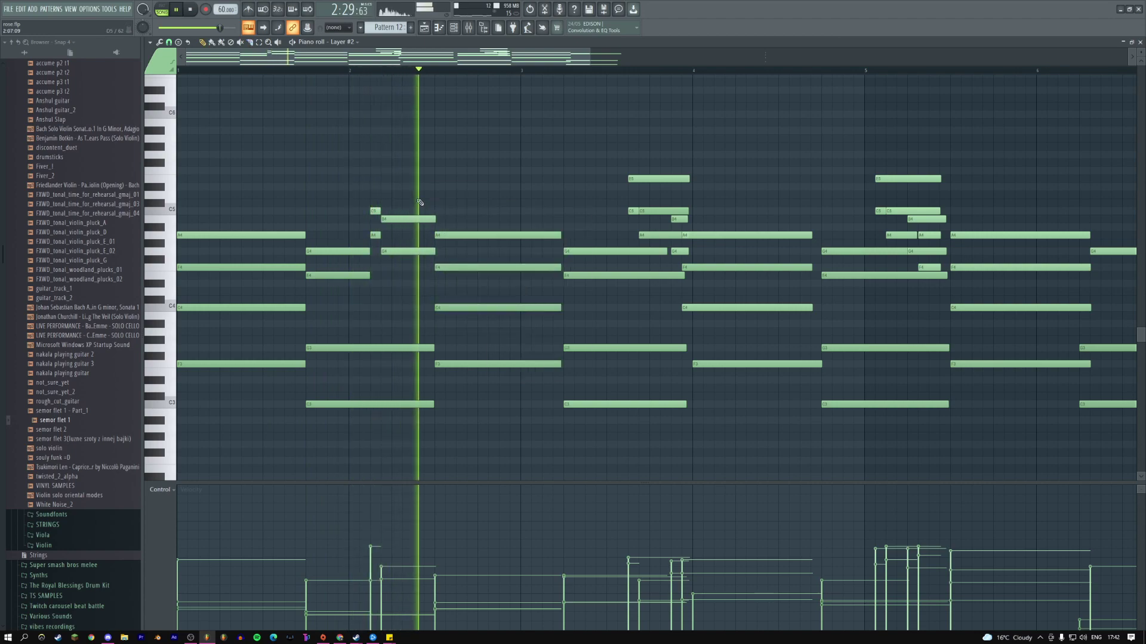
key(alt+t)
click(469, 279)
key(space)
drag(425, 206, 426, 372)
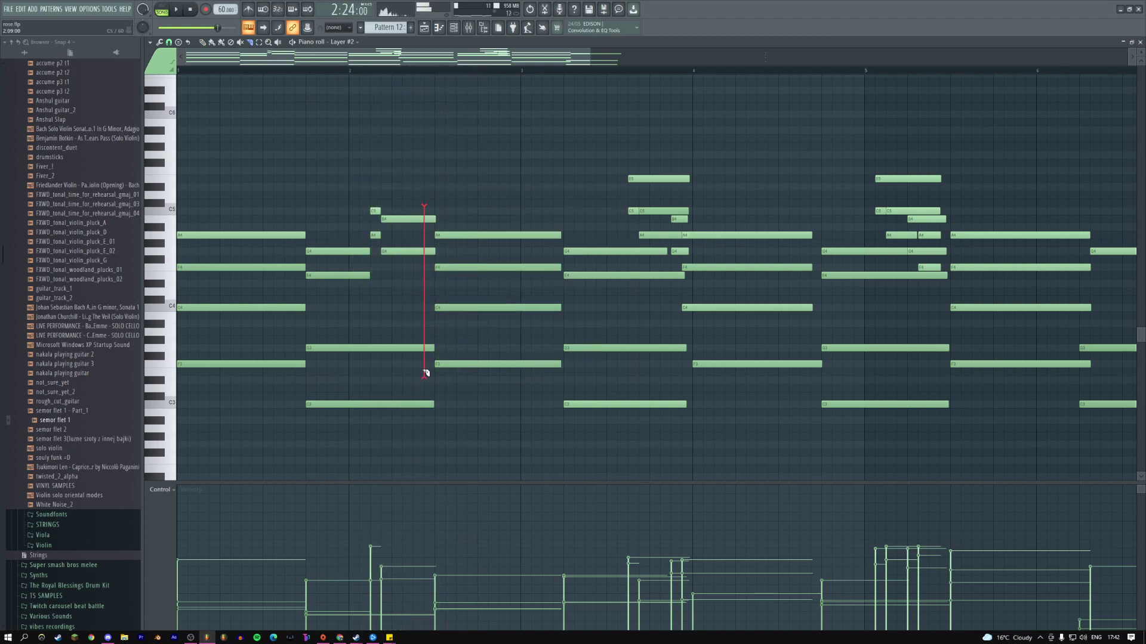
drag(430, 415, 435, 414)
key(space)
- Add a G4 to the third chord and shorten the five-note chord
right_click(477, 209)
click(492, 217)
key(space)
click(425, 70)
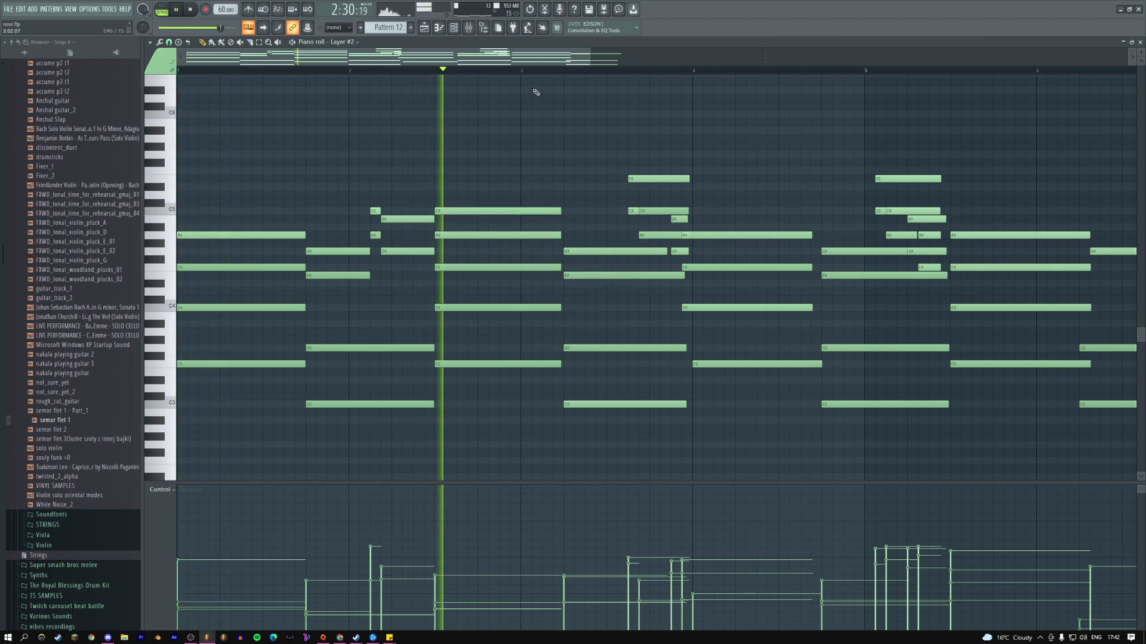
click(458, 244)
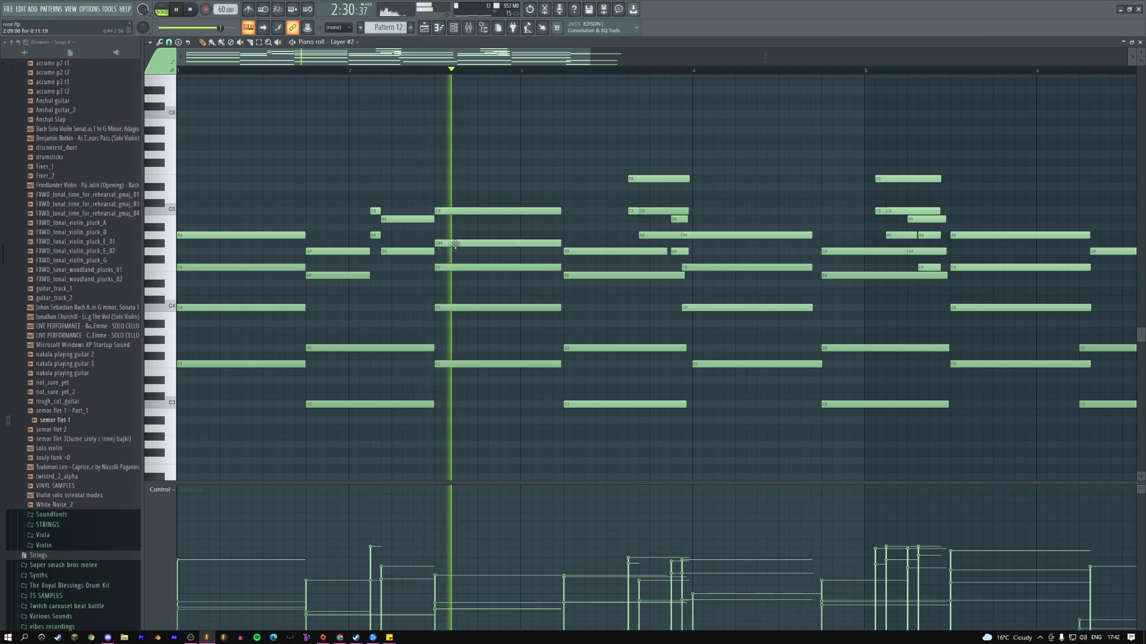
drag(458, 247, 459, 252)
drag(521, 199, 524, 379)
mouse_move(559, 251)
mouse_down()
mouse_move(452, 253)
mouse_move(573, 250)
mouse_up()
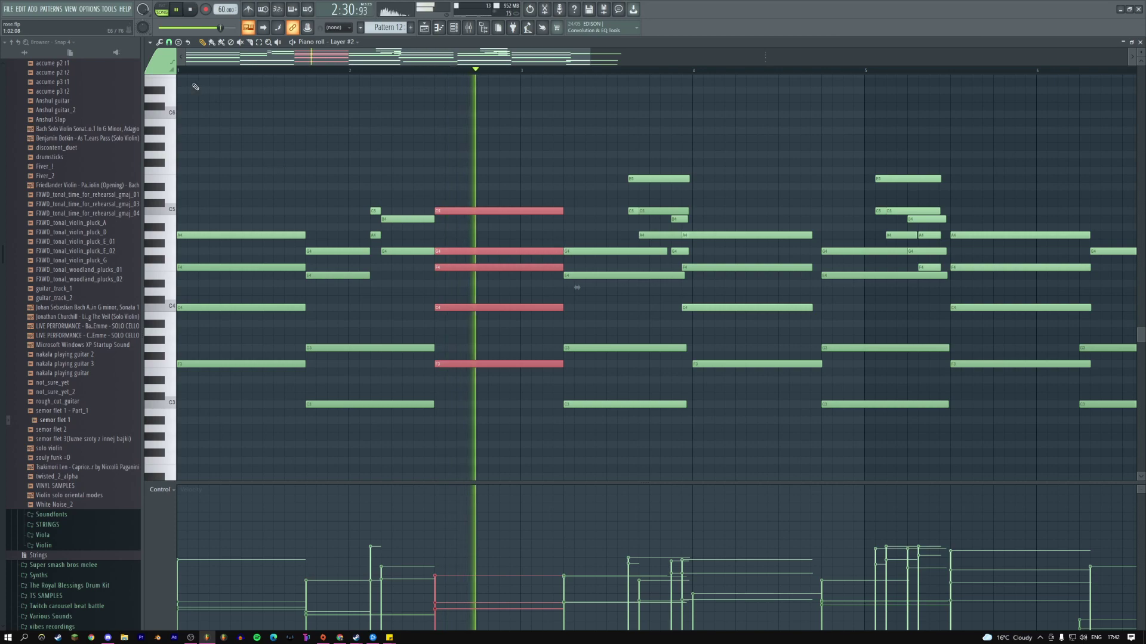
- Play the pattern from its start and bring up the Wasp synth from the Channel rack
click(190, 70)
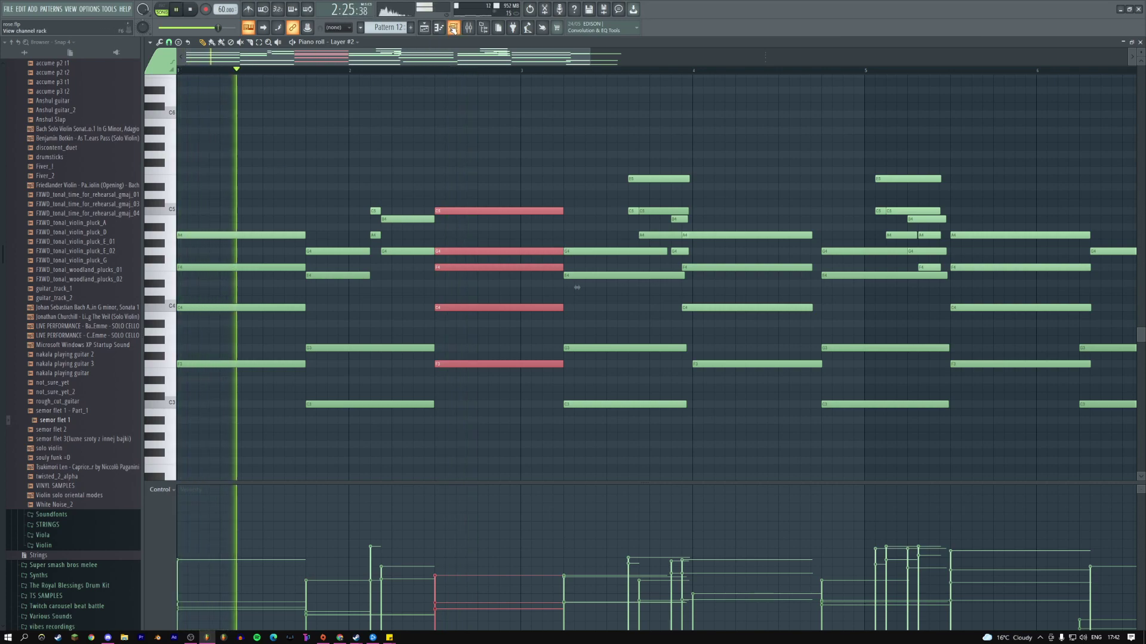
key(F6)
click(230, 374)
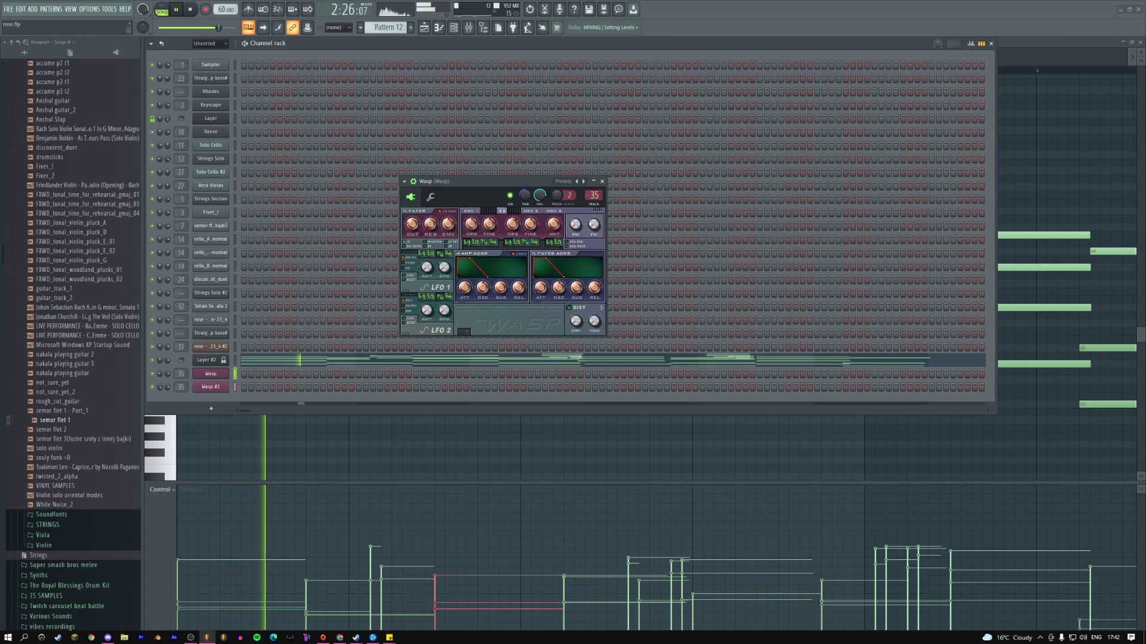
- Check Wasp's first oscillator, close Wasp, and reopen Layer #2's notes
click(488, 213)
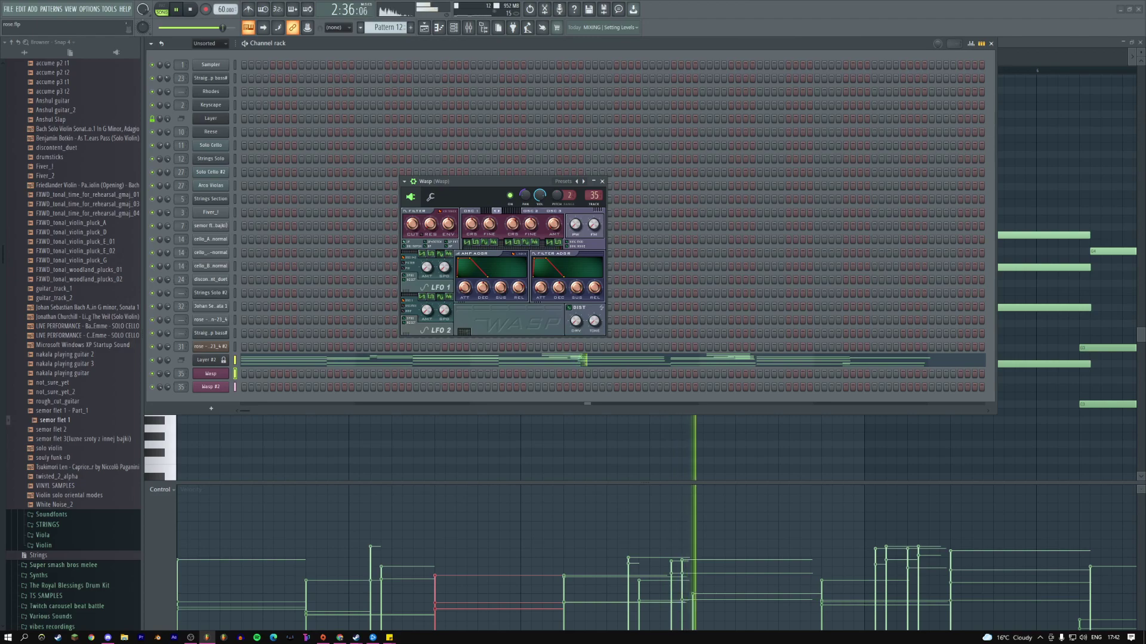
click(602, 182)
key(space)
click(499, 361)
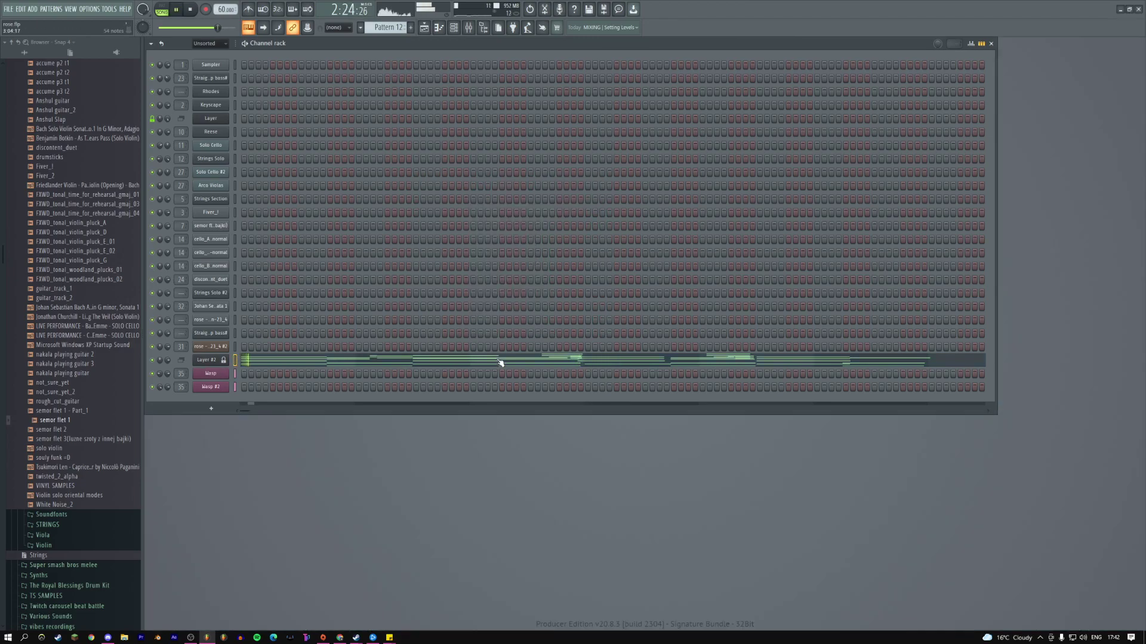
key(space)
- With the metronome on, delete the four short stray notes near bar 9
drag(592, 62, 842, 63)
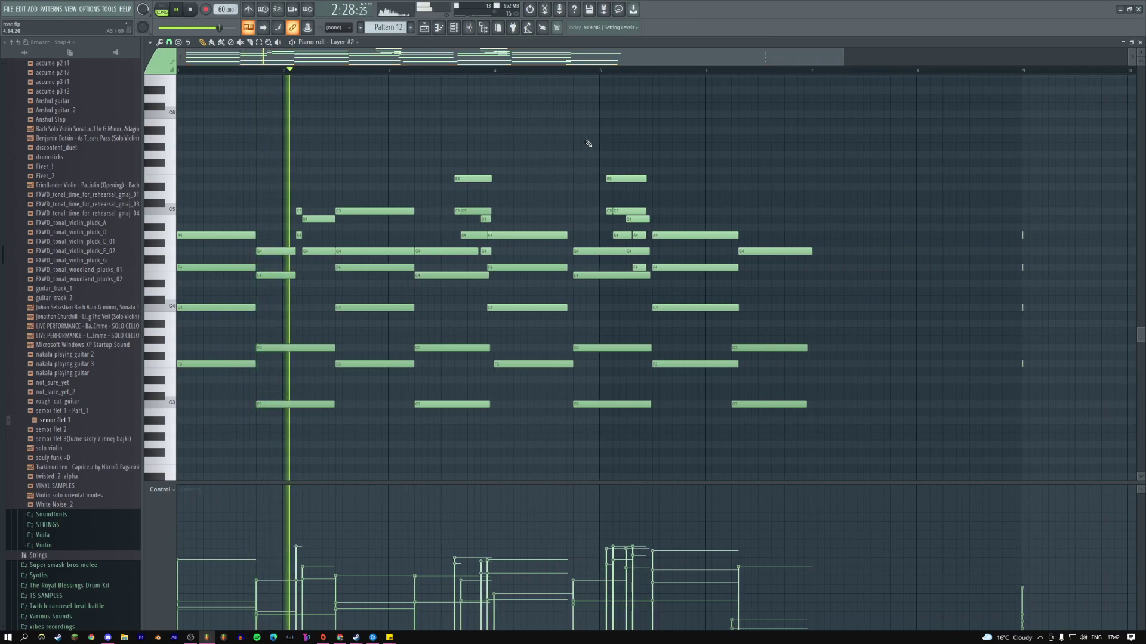
key(space)
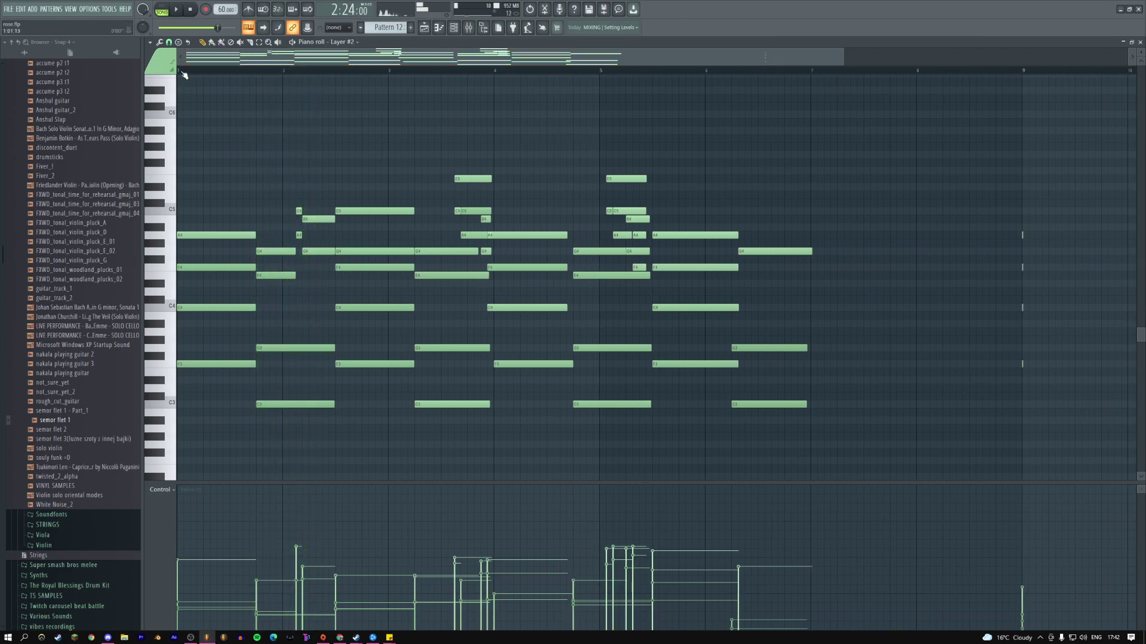
click(249, 10)
key(space)
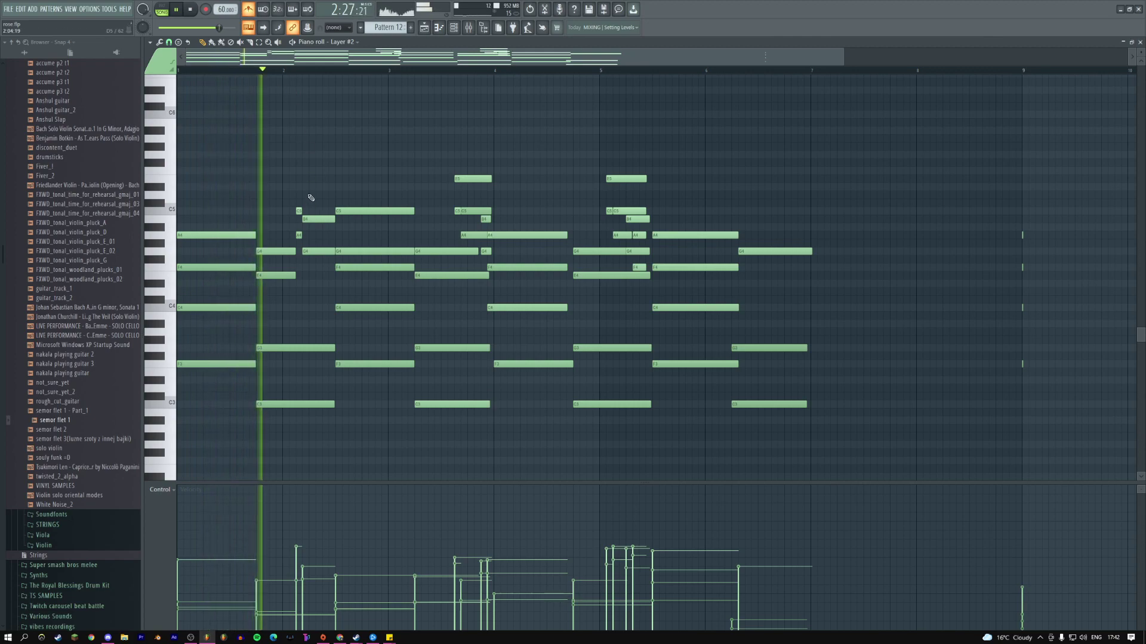
key(space)
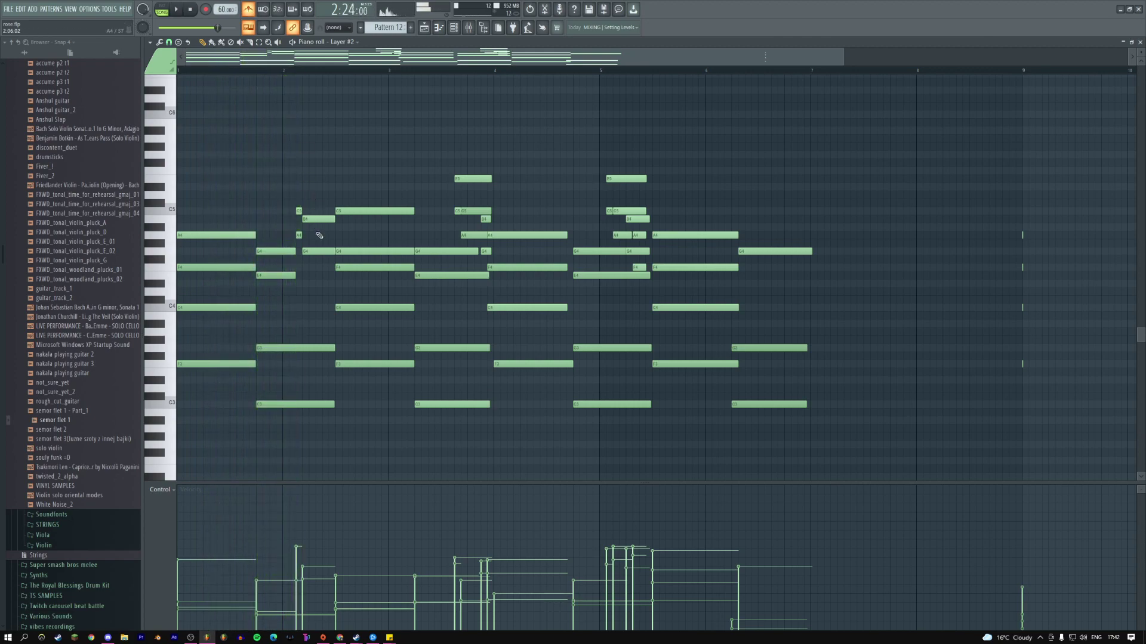
drag(1001, 208, 1072, 414)
key(Delete)
- Stretch all Layer #2 notes to about 133% length and quantize their starts
key(space)
key(space)
key(ctrl+a)
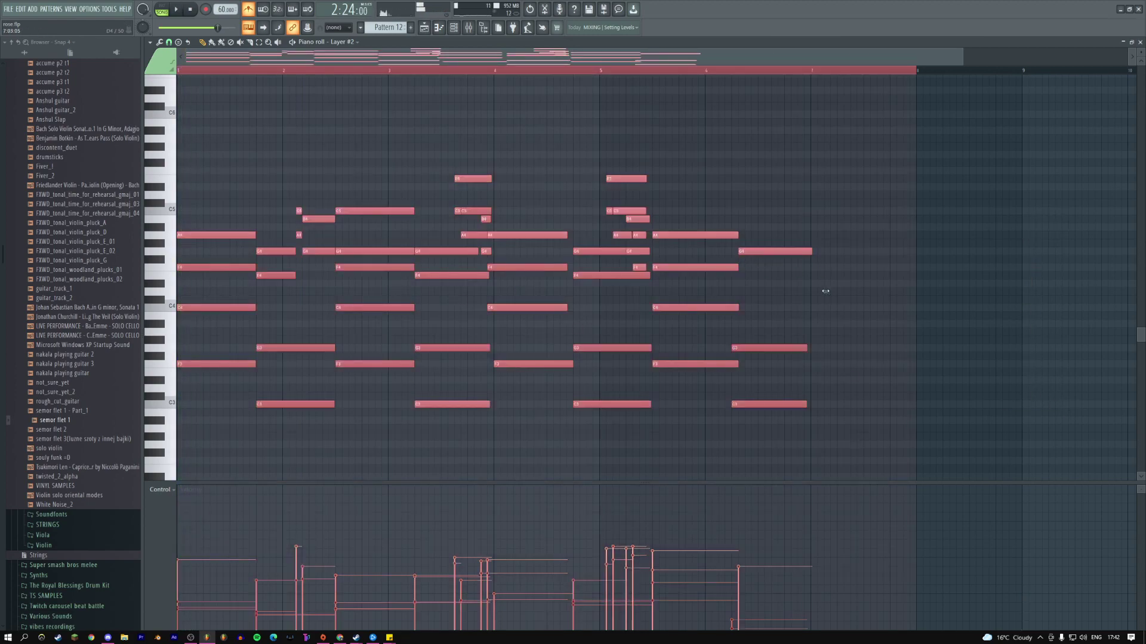
drag(827, 294, 1037, 266)
key(shift+q)
key(ctrl+d)
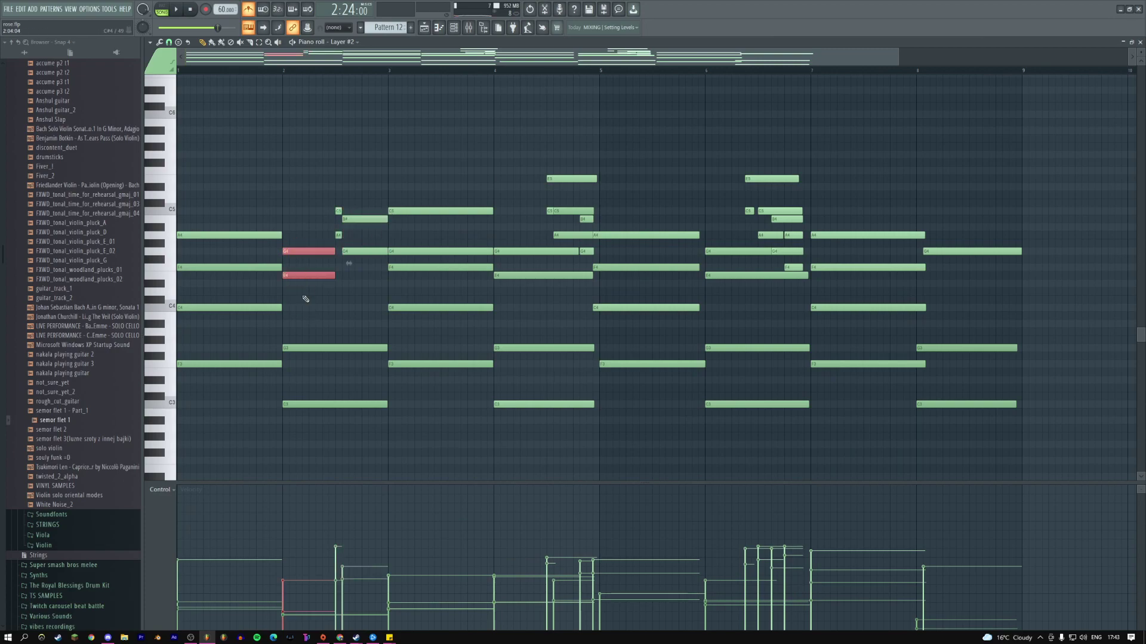
drag(527, 143, 934, 407)
- Delete the Layer #2 notes from bar 3 onward
key(Delete)
key(space)
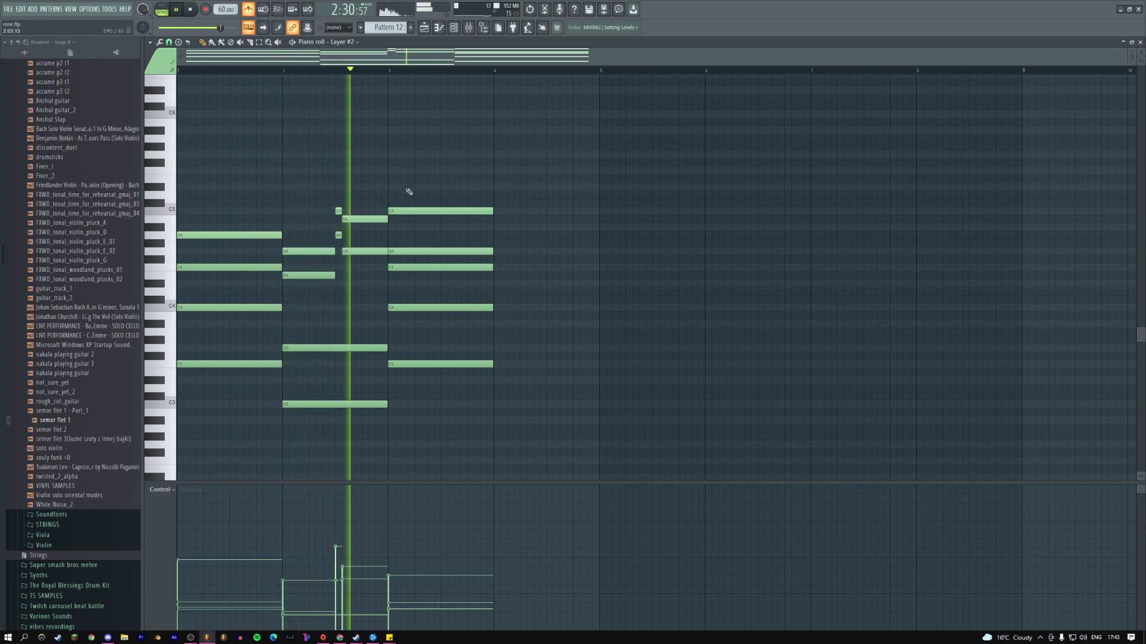
right_click(463, 210)
right_click(463, 252)
right_click(463, 267)
right_click(463, 308)
right_click(463, 364)
- Repeat bars 1–2 into bars 3–4, raise the bar-3 A4 to B4, and stretch its G4
key(ctrl+a)
key(ctrl+b)
key(ctrl+d)
key(space)
mouse_move(412, 235)
mouse_down()
mouse_move(418, 213)
mouse_move(418, 243)
mouse_up()
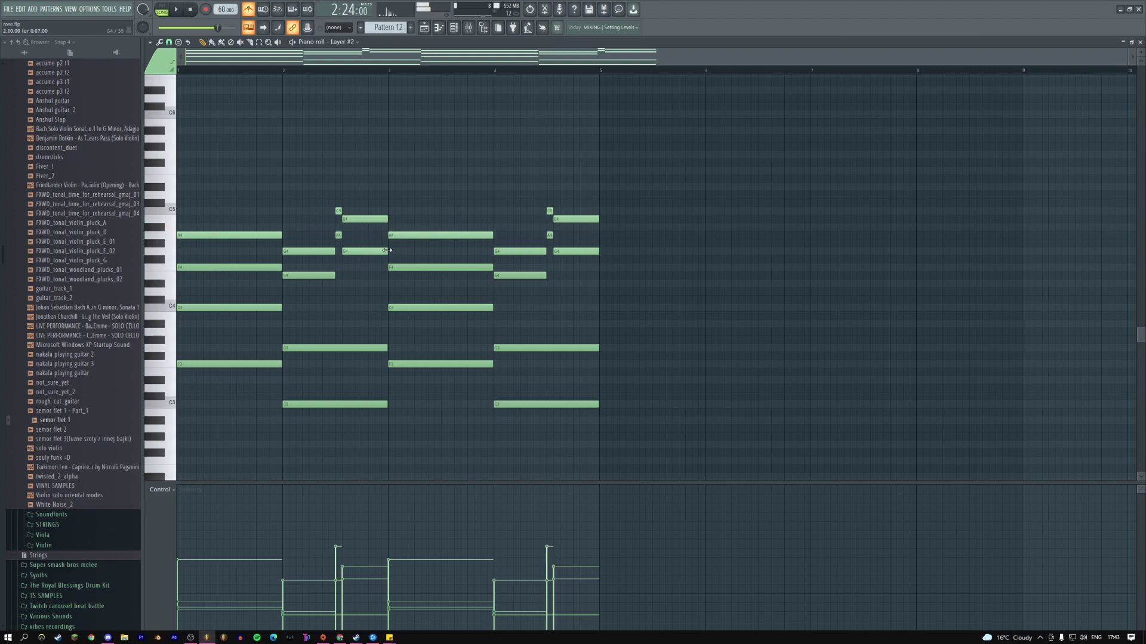
drag(440, 251, 495, 248)
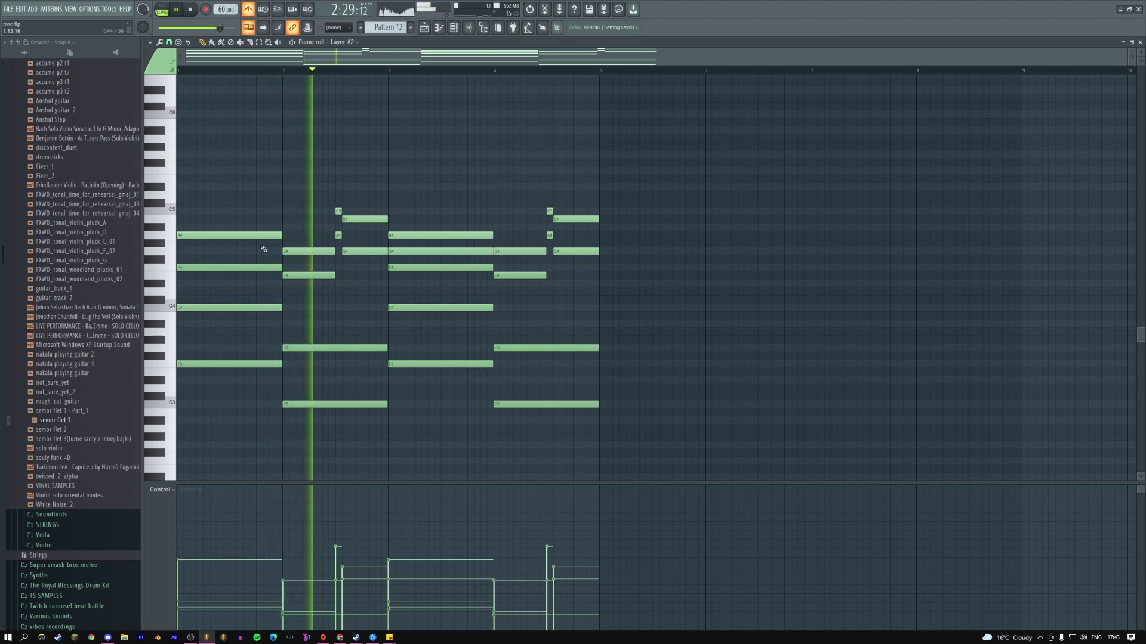
- Shorten the bar-3 B4 and G4, add an E5 above the chord, and raise B4 to C5
click(335, 71)
drag(369, 200, 361, 221)
key(space)
key(space)
key(space)
click(363, 179)
key(space)
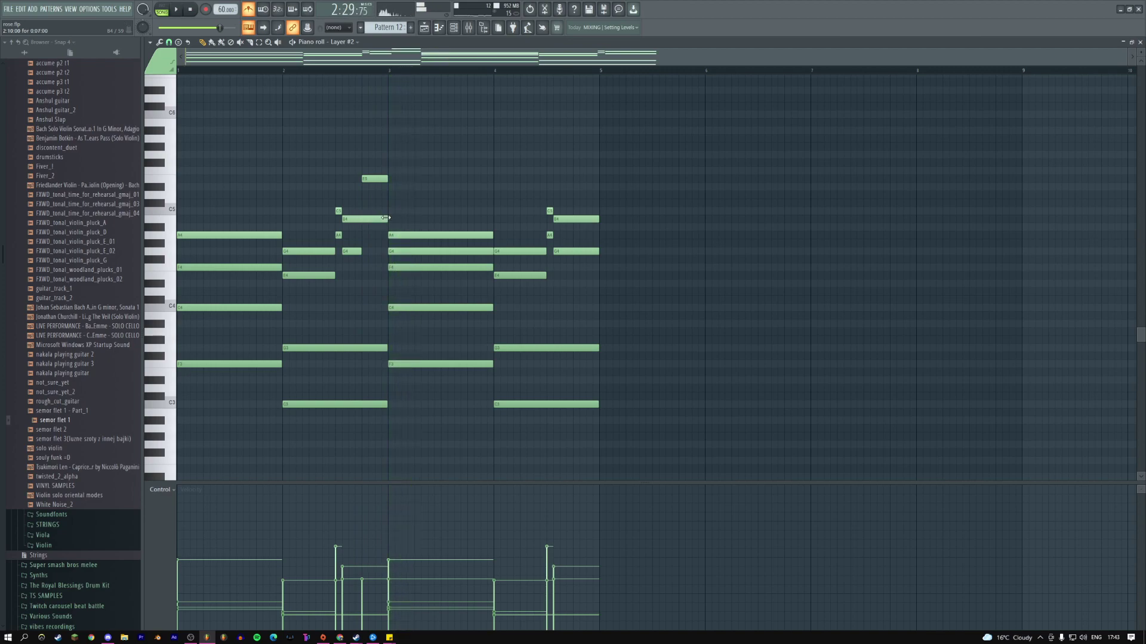
drag(394, 213, 394, 205)
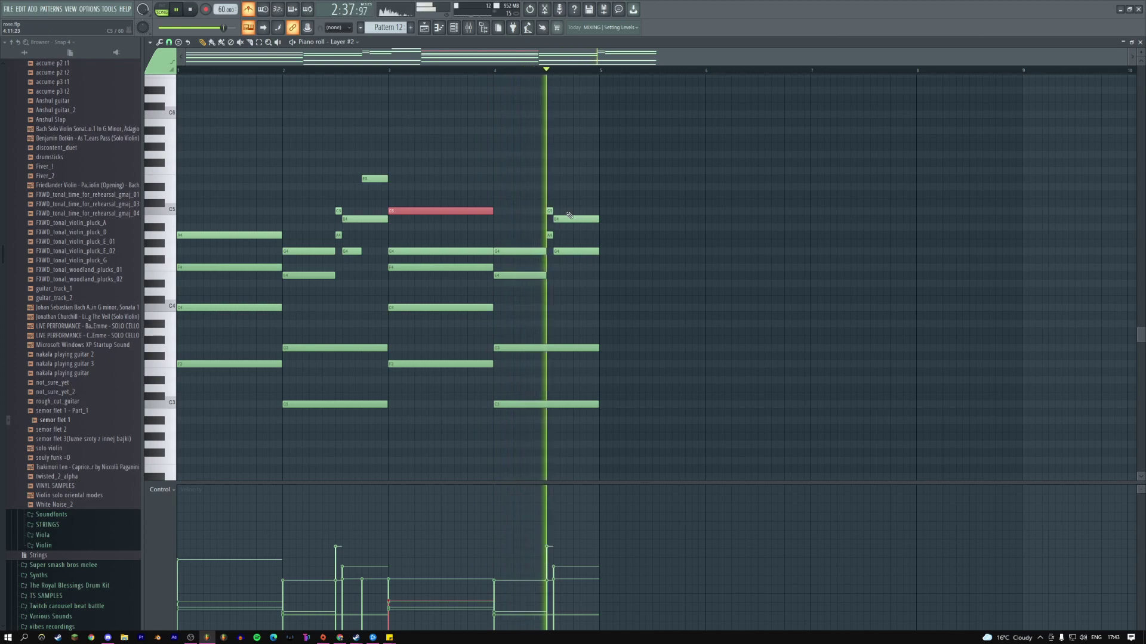
key(space)
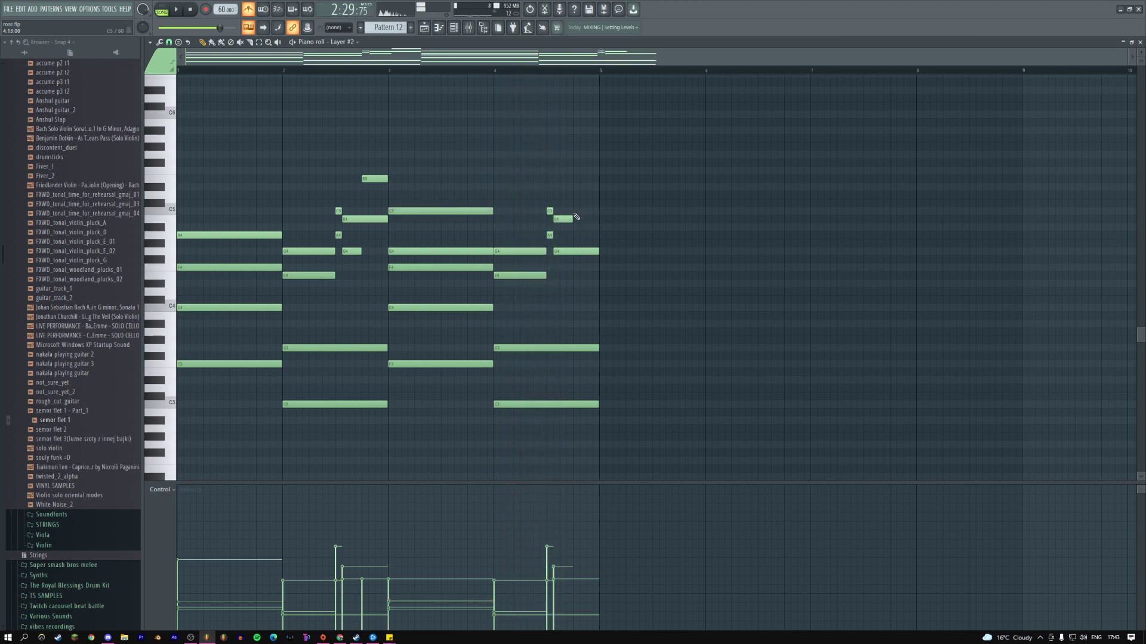
key(space)
- Return to the Playlist and play from just before the ending
key(space)
key(F5)
key(space)
click(712, 59)
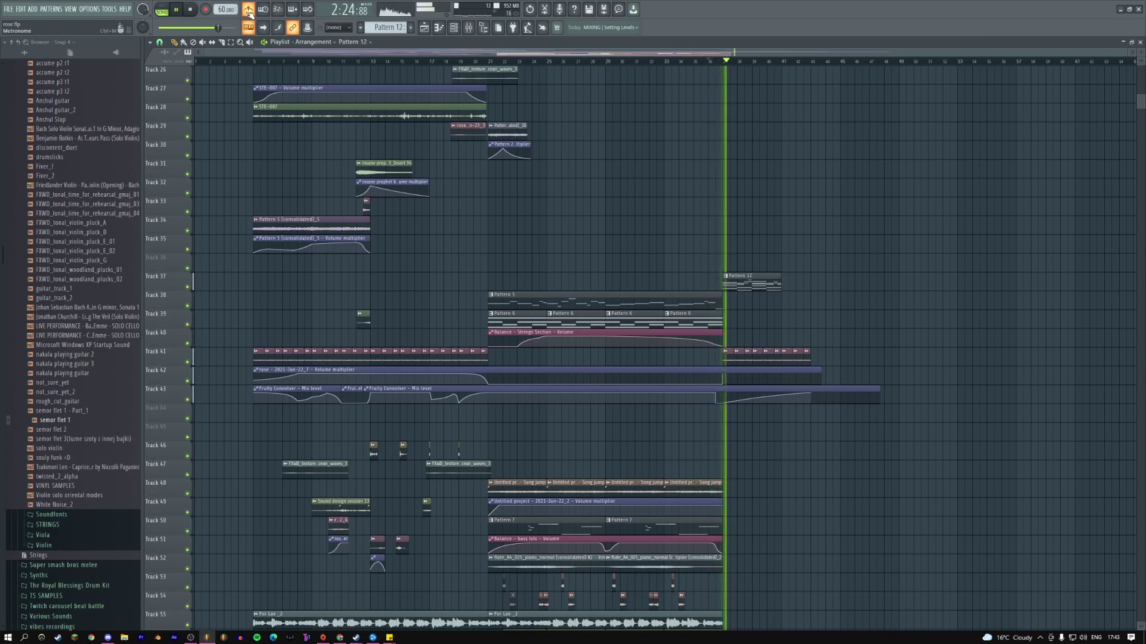
- Duplicate the Pattern 12 clip after itself and copy Track 21's four clips to bar 37
key(ctrl+b)
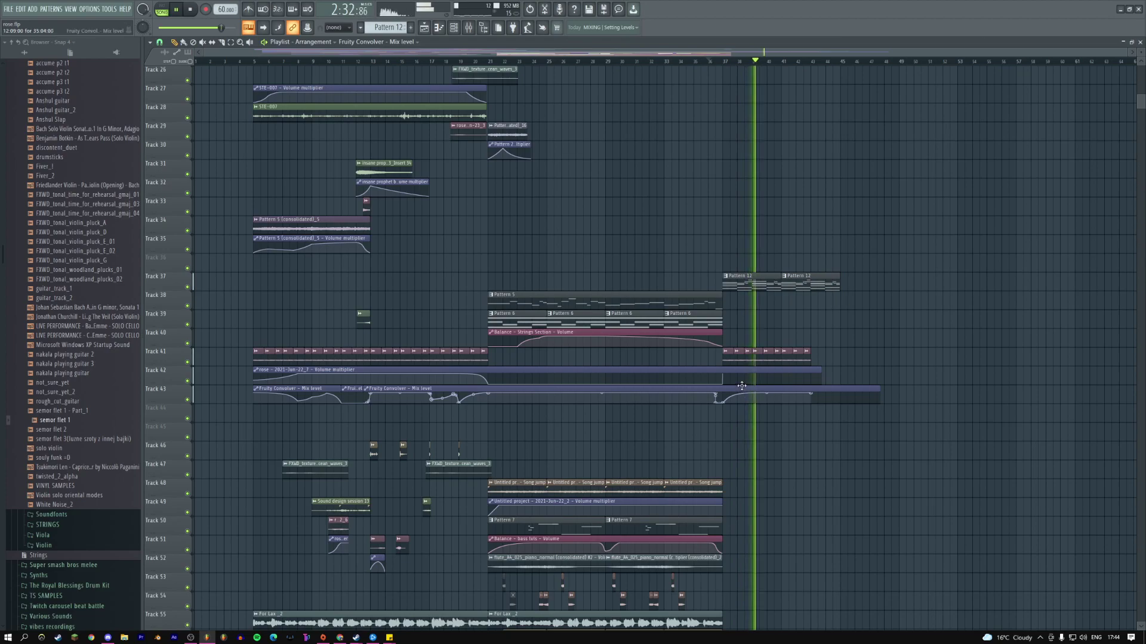
scroll(579, 345, down, 8)
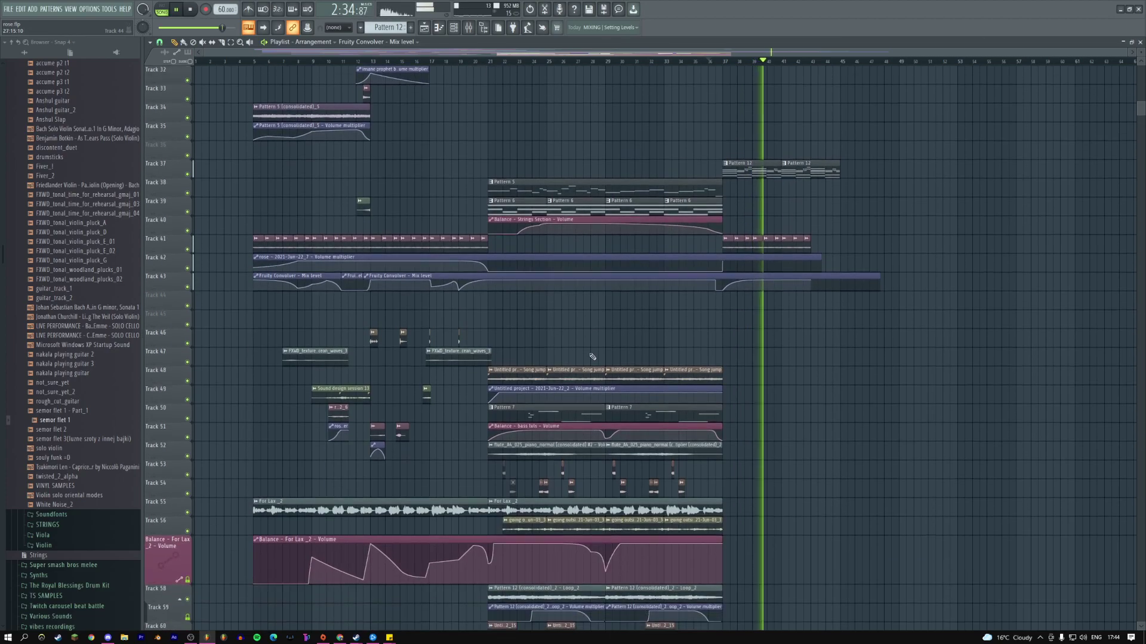
scroll(590, 354, up, 15)
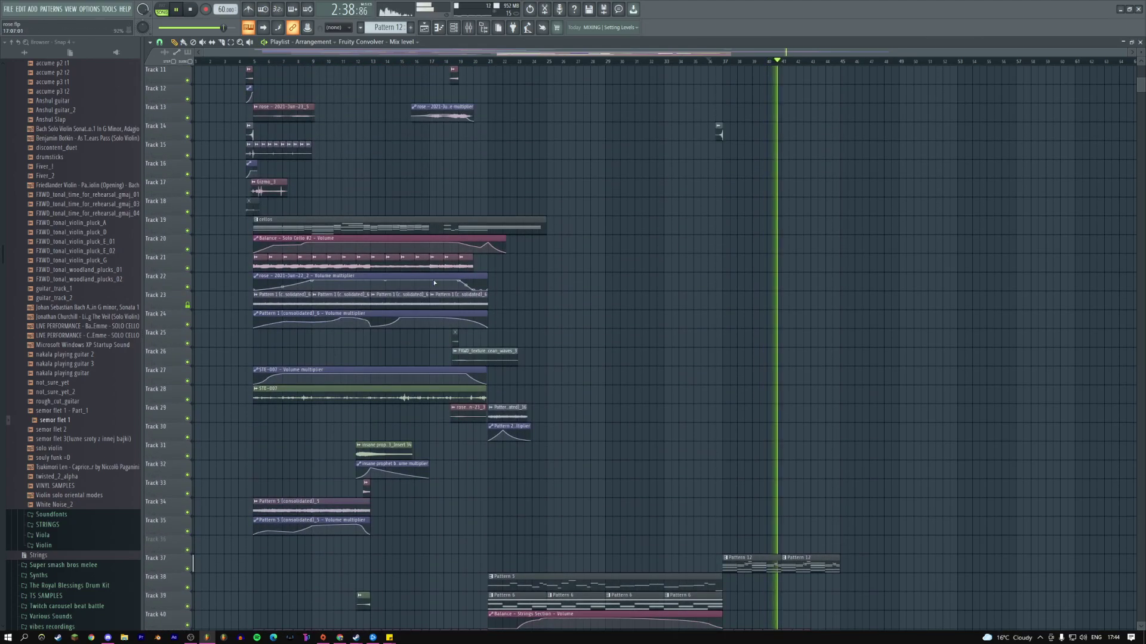
drag(318, 261, 570, 297)
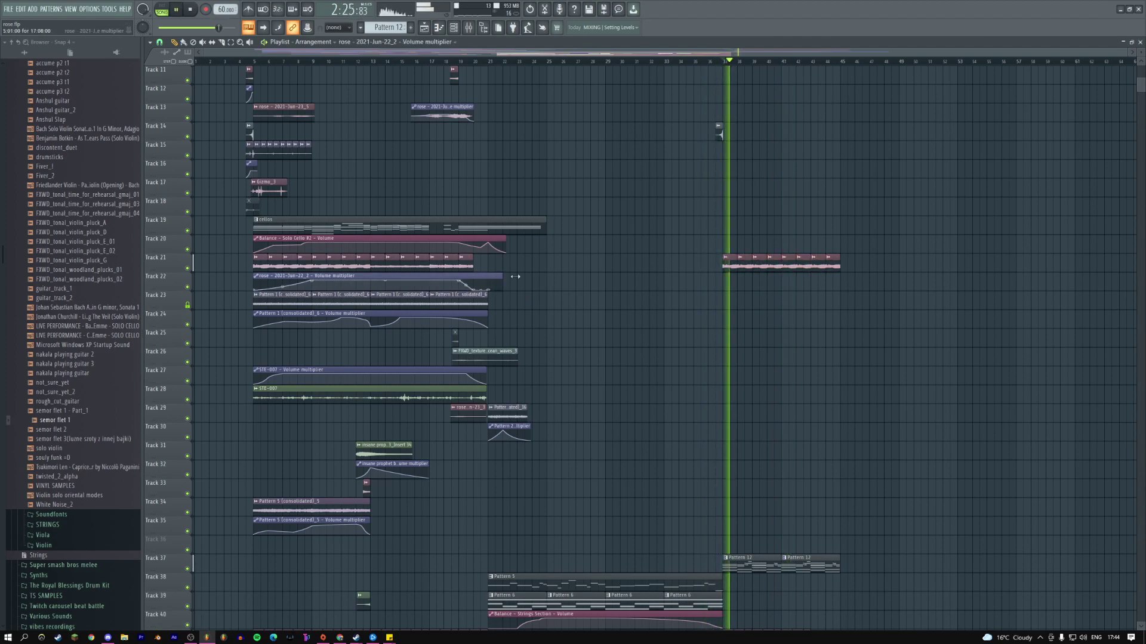
- Extend Track 22's volume automation to about bar 42, adding points that dip and fade out
drag(499, 277, 839, 282)
right_click(735, 281)
right_click(723, 283)
drag(723, 283, 723, 291)
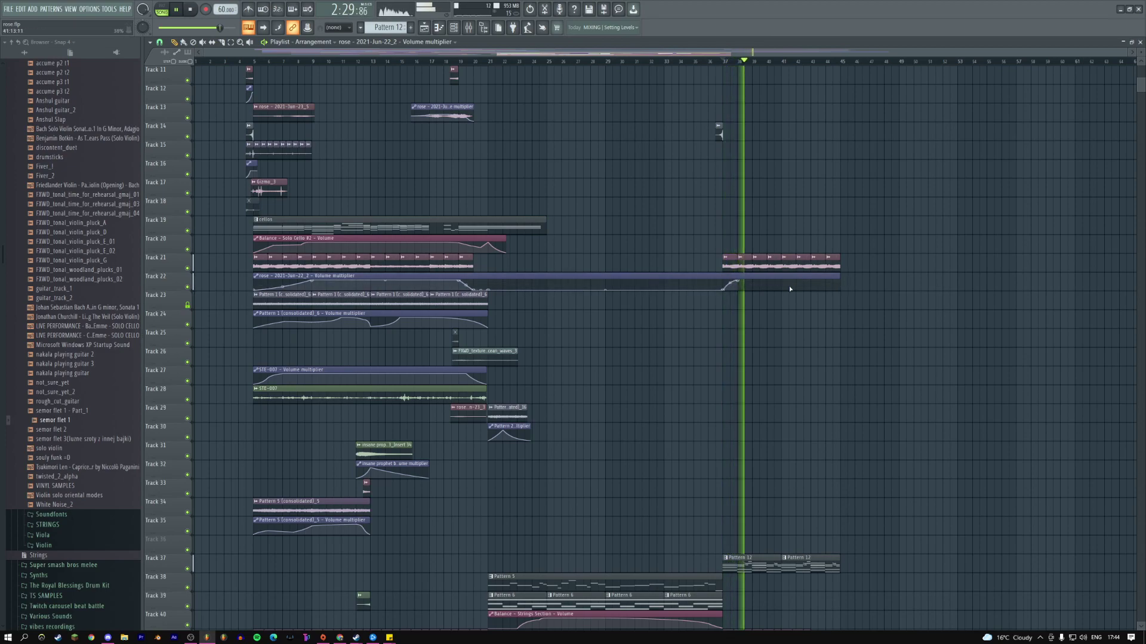
right_click(828, 282)
right_click(838, 291)
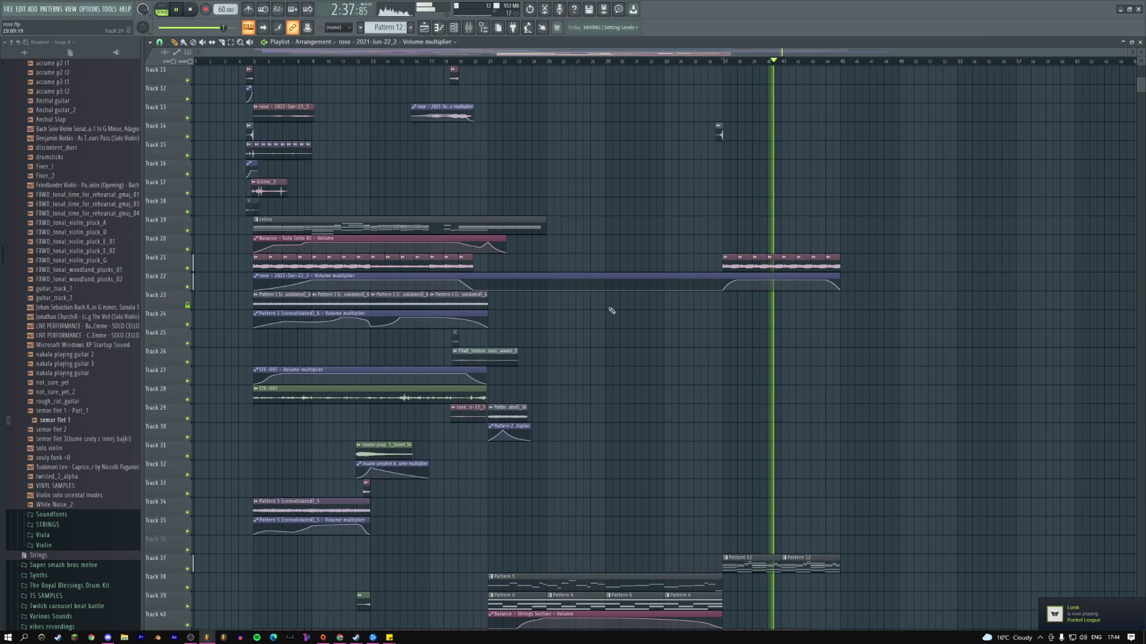
scroll(811, 412, down, 7)
ctrl+shift+click(770, 430)
- In Pattern 13's piano roll, delete the unwanted note at bar 6, then return to the Playlist at bar 37
ctrl+shift+click(797, 429)
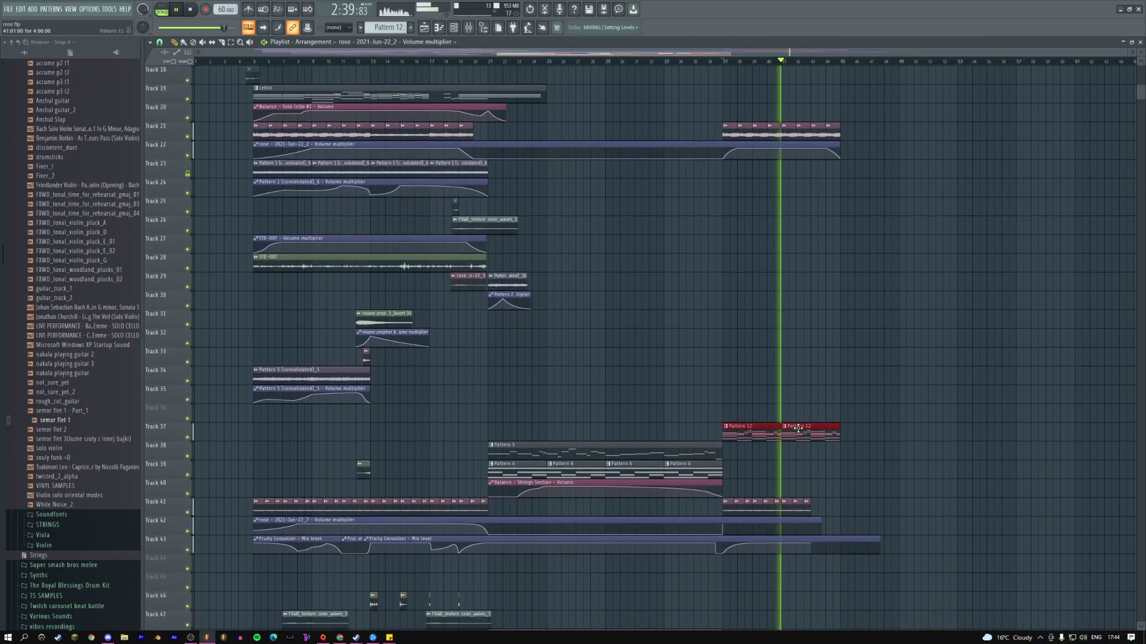
double_click(791, 438)
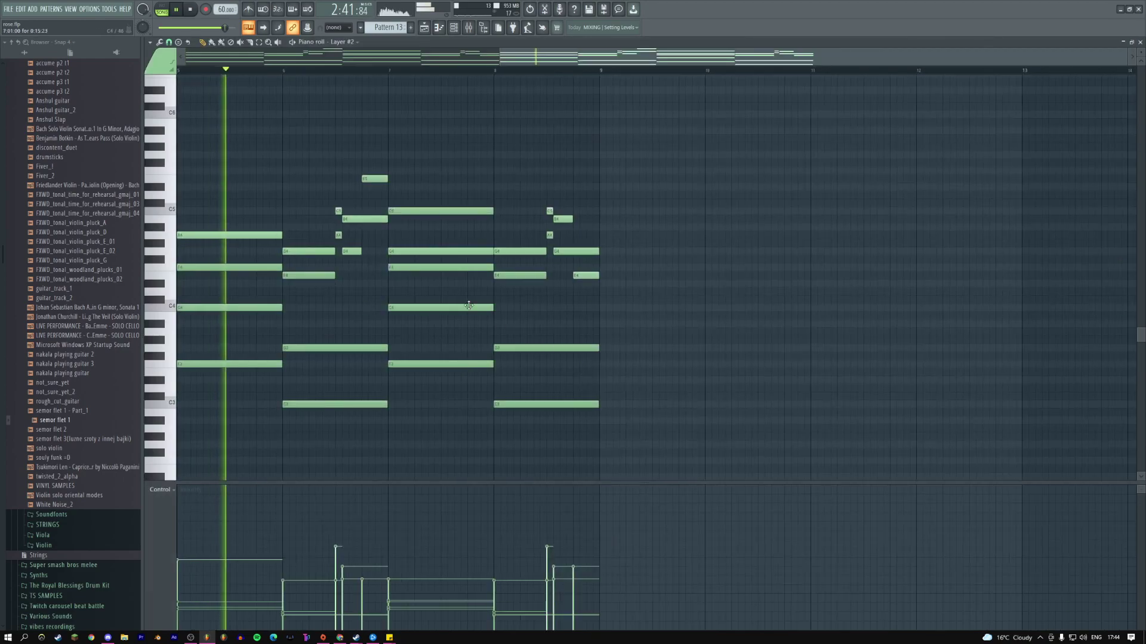
key(space)
drag(540, 332, 547, 410)
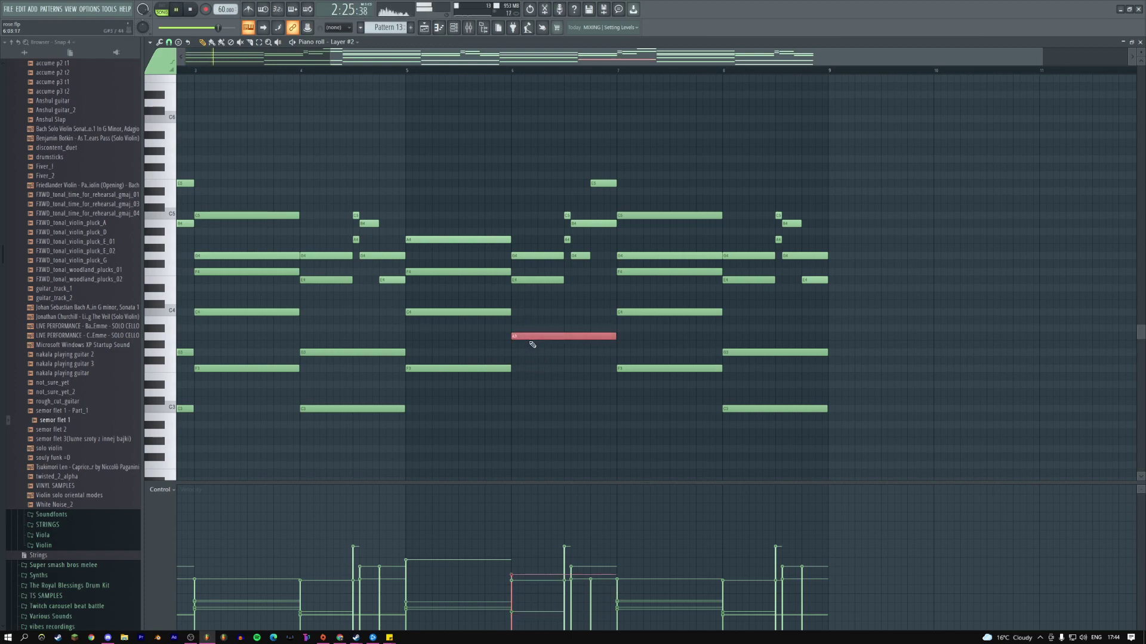
click(490, 72)
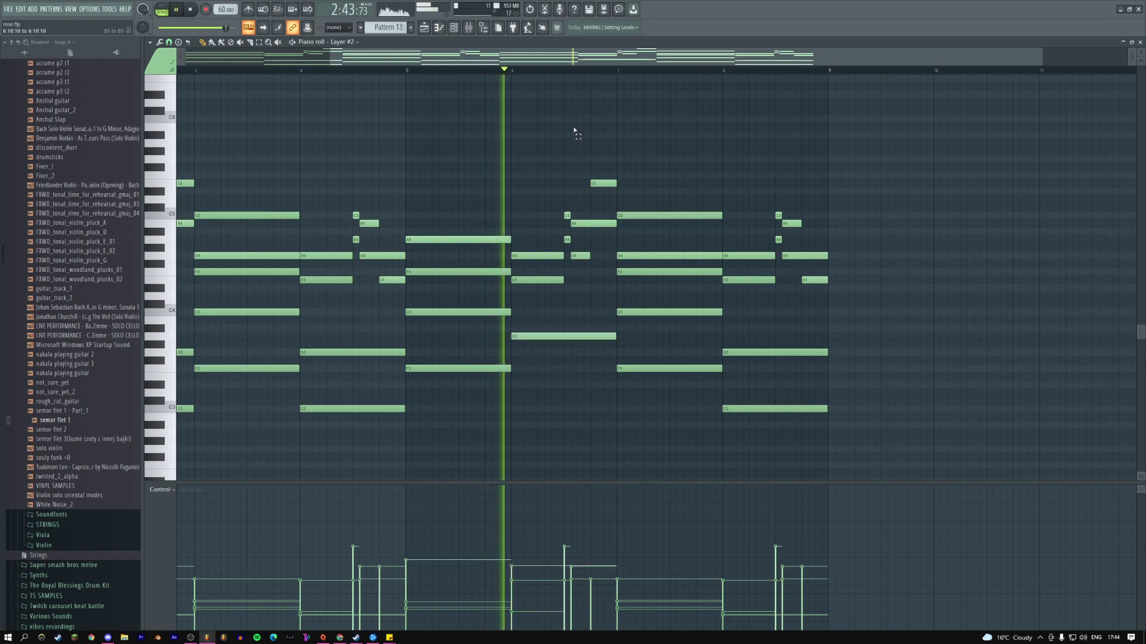
key(space)
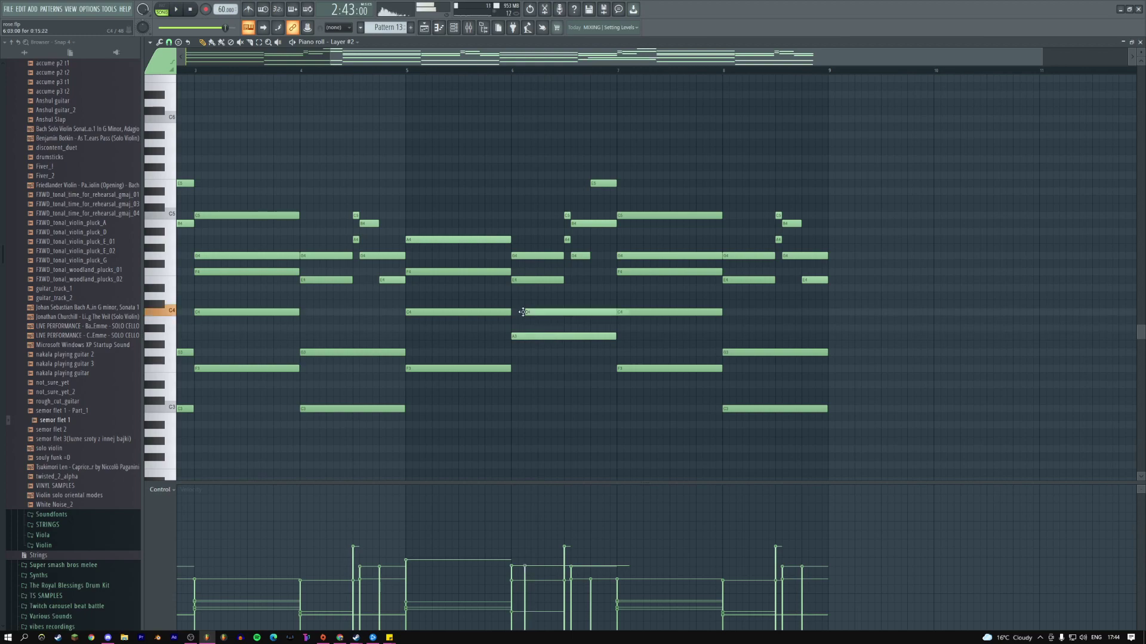
right_click(513, 303)
key(space)
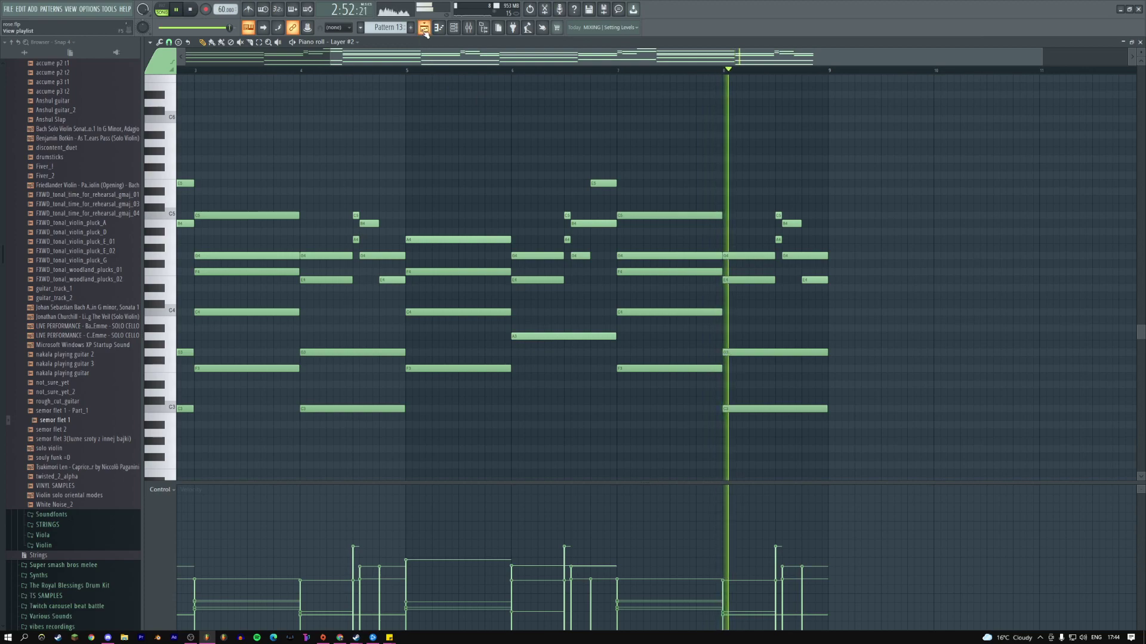
key(F5)
click(716, 62)
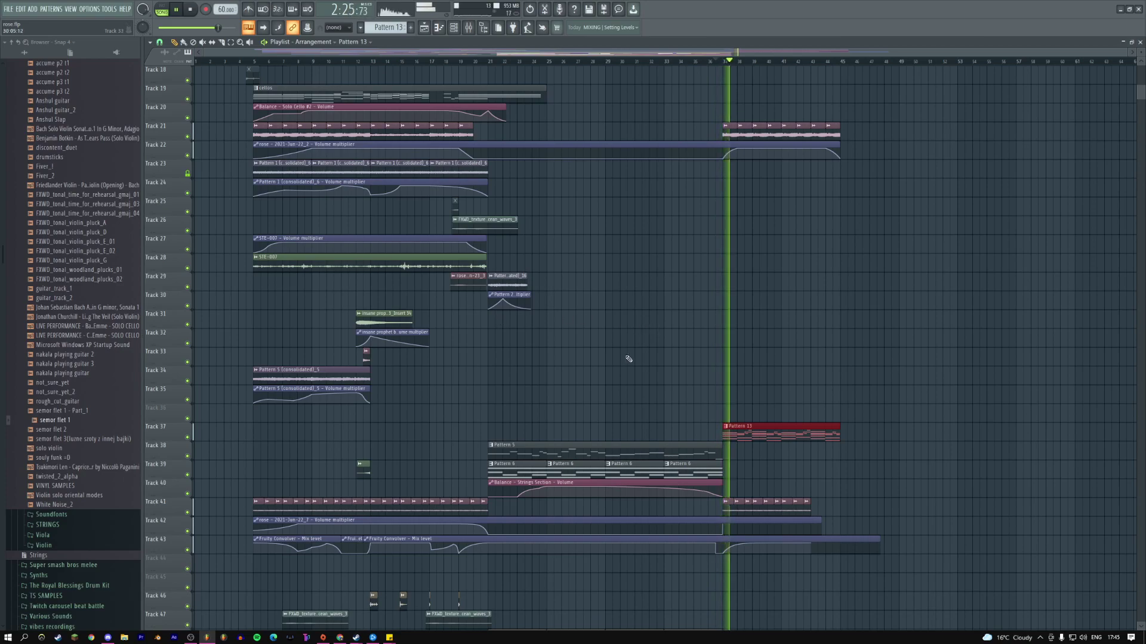
- Select the STE-007 clips on Tracks 27–28 and slice the Track 28 clip at bar 45
click(303, 378)
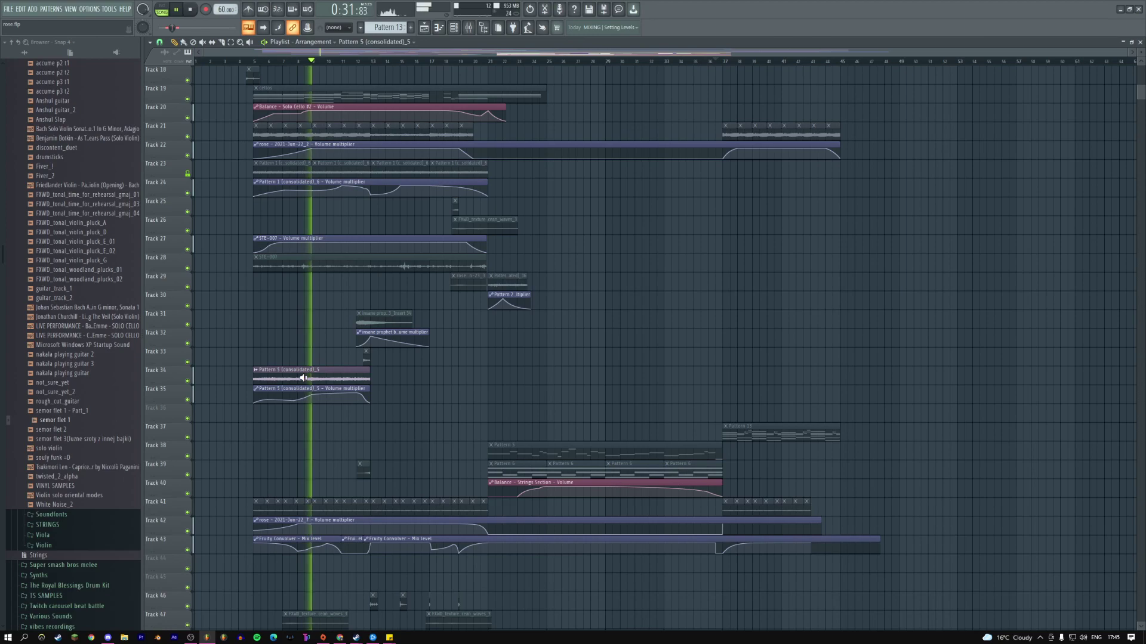
click(293, 266)
drag(292, 241, 771, 265)
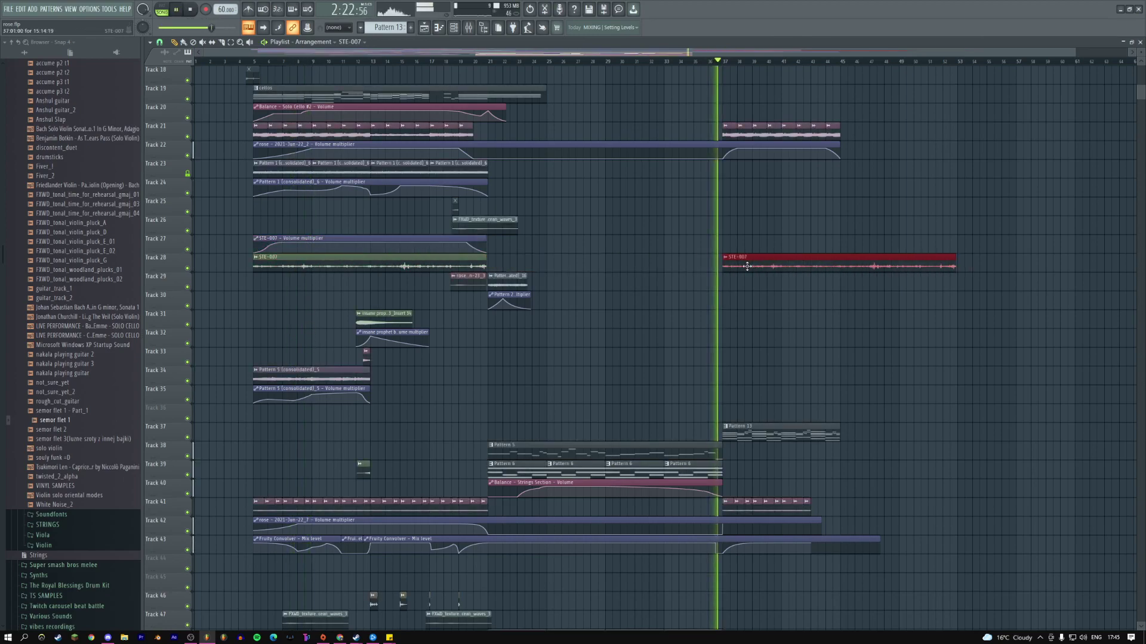
right_click(884, 231)
click(896, 318)
click(847, 266)
- Delete the STE-007 piece after bar 45 and restore the draw tool
right_click(845, 240)
click(860, 248)
right_click(857, 268)
scroll(311, 307, up, 3)
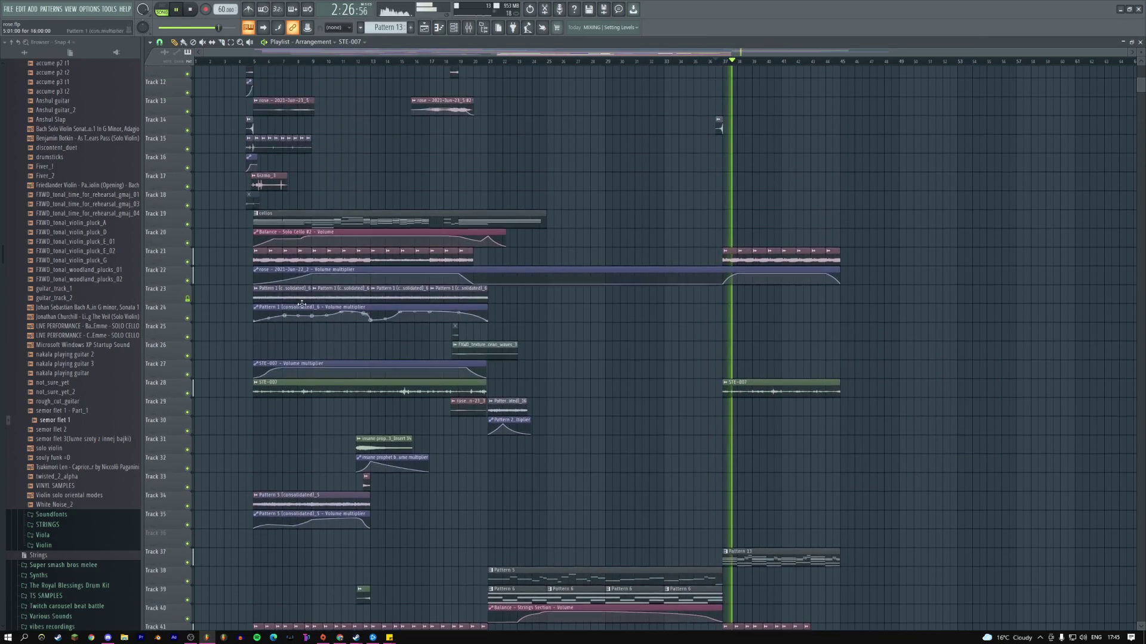
scroll(308, 306, up, 2)
right_click(335, 205)
click(348, 213)
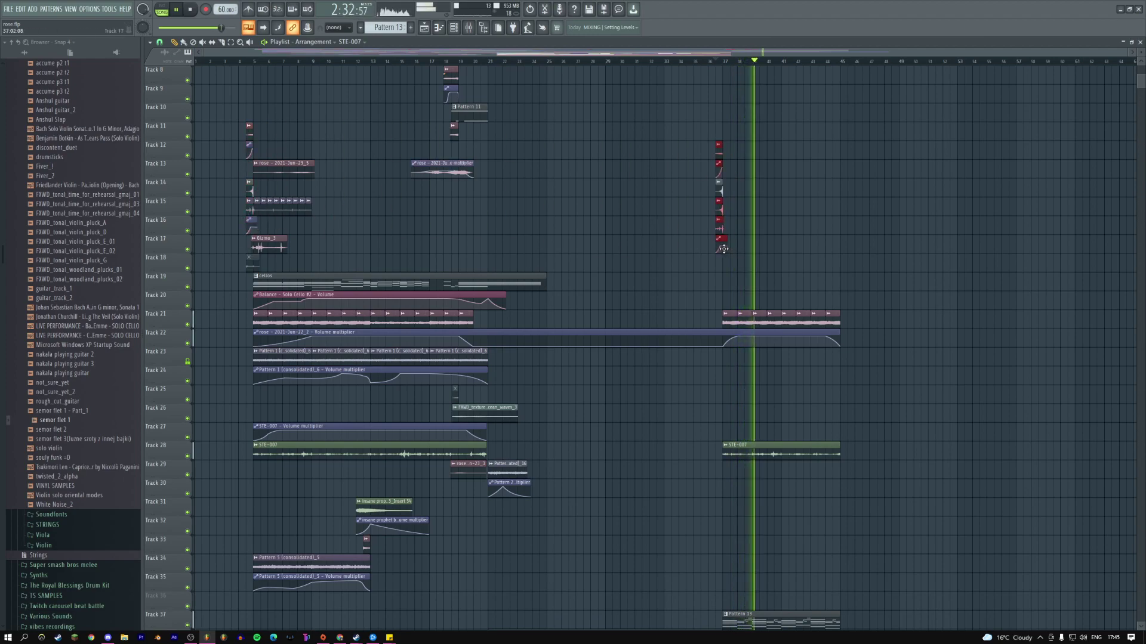
right_click(731, 197)
click(726, 205)
right_click(743, 206)
click(758, 199)
scroll(713, 224, down, 6)
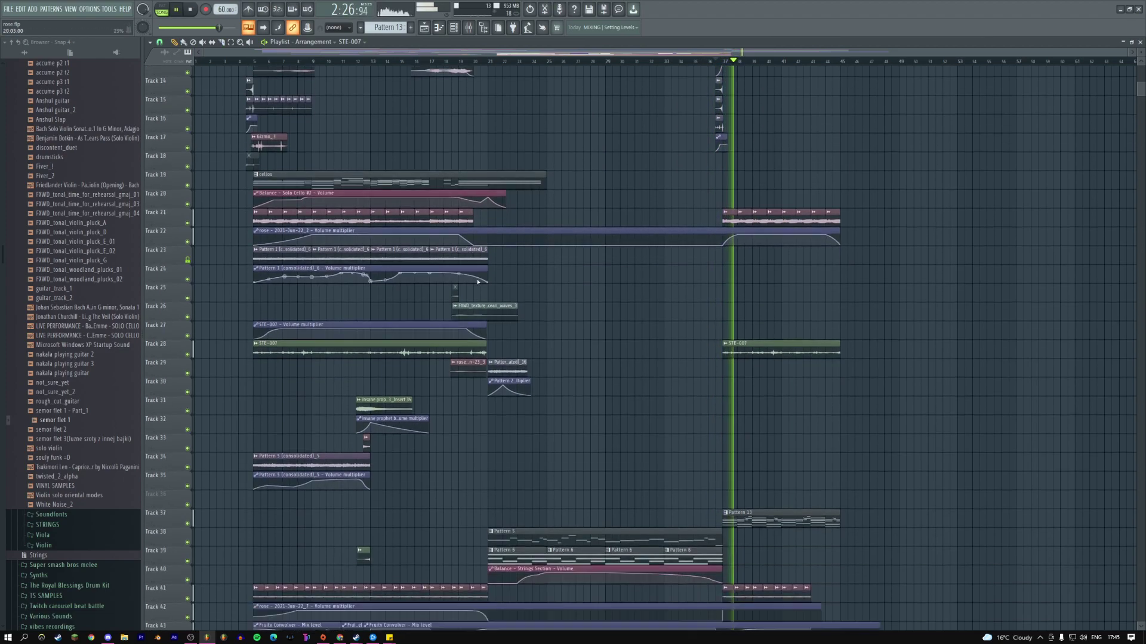
scroll(315, 412, down, 2)
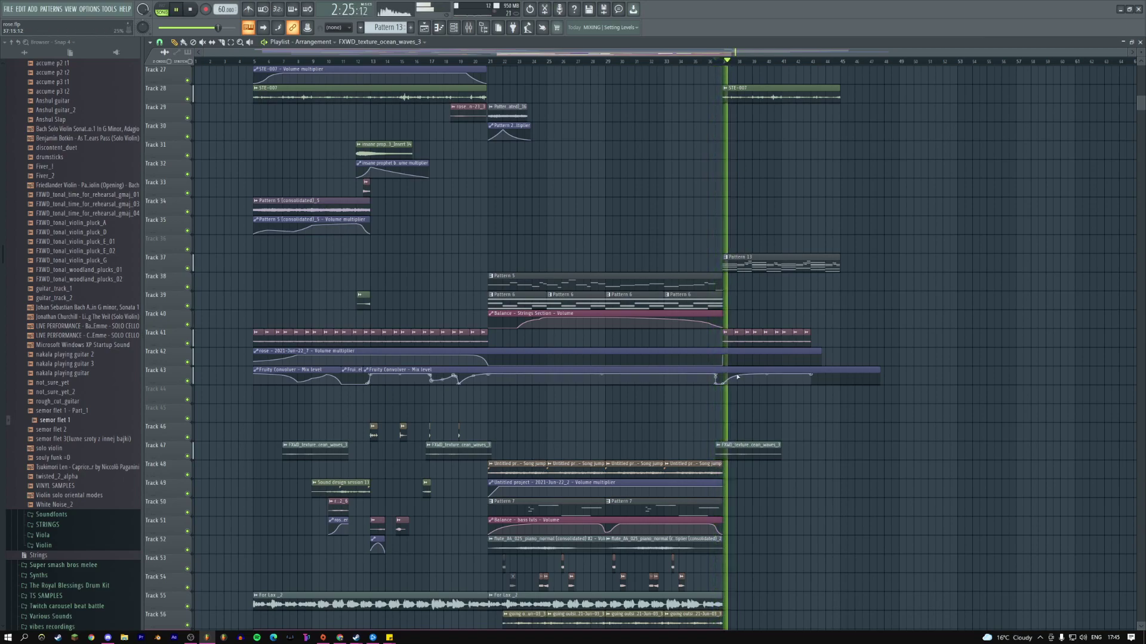
- Bring up the Wasp synth's settings for Pattern 13, then close them
double_click(738, 271)
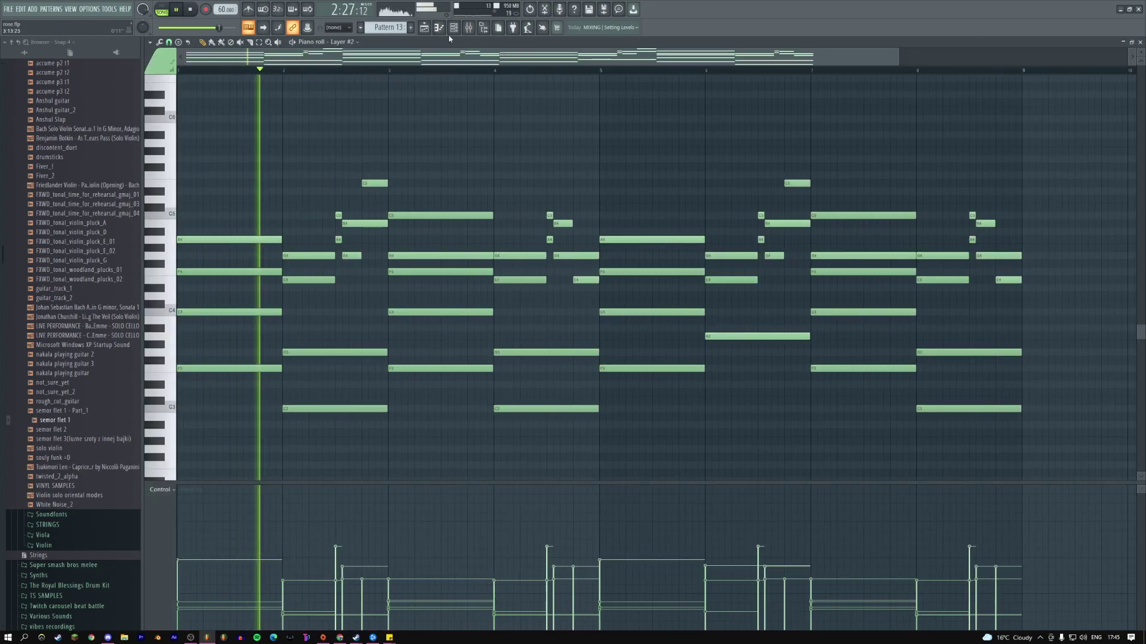
key(F6)
click(211, 374)
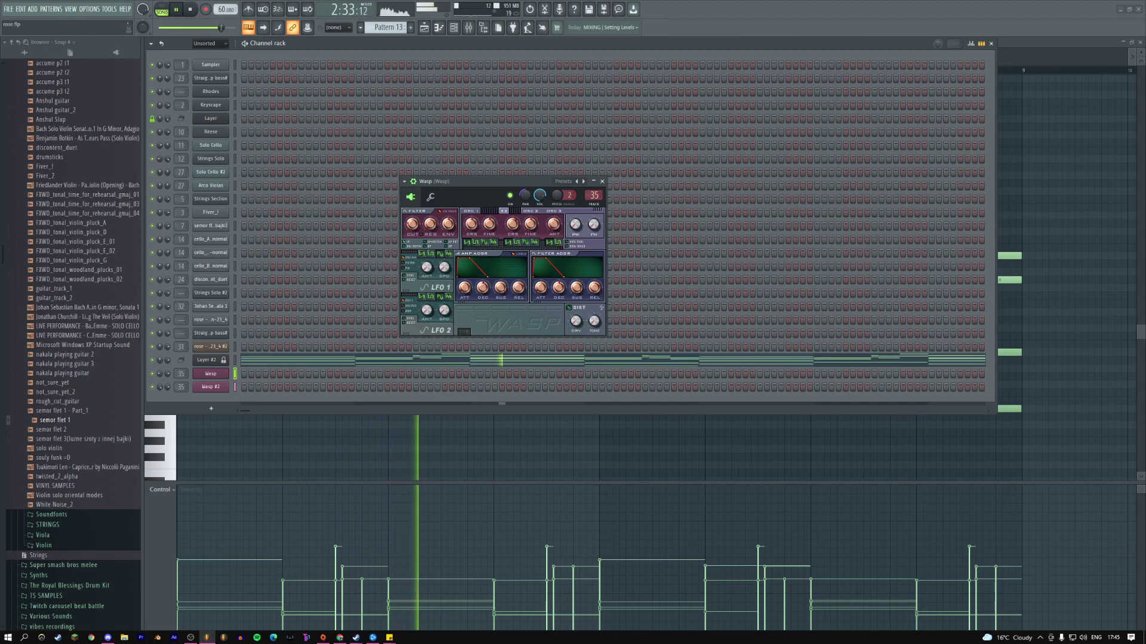
key(F5)
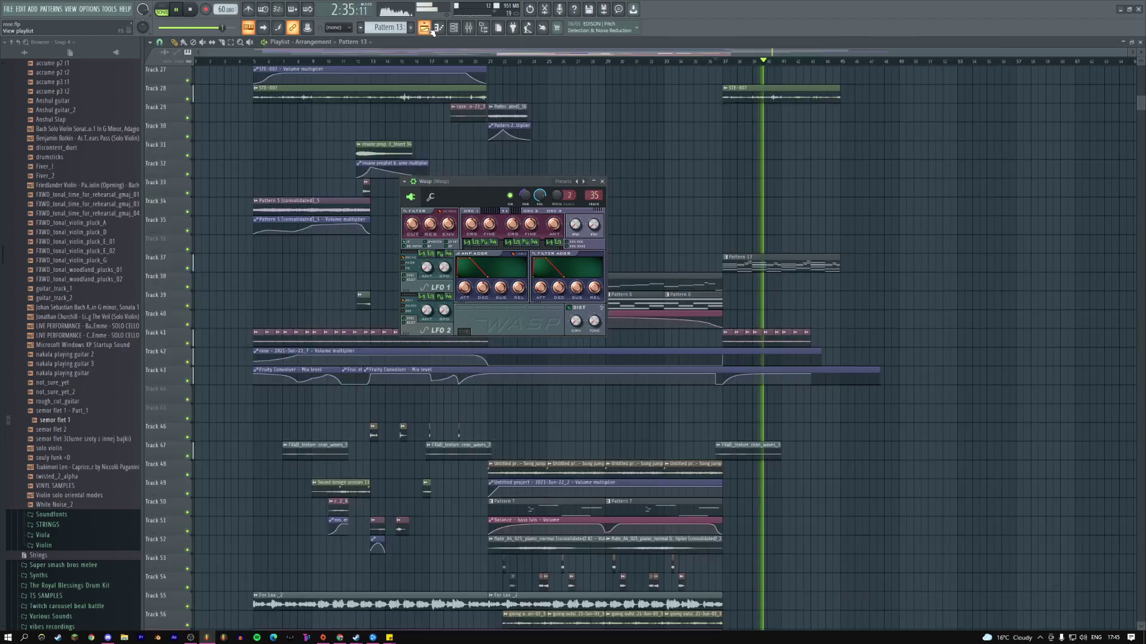
click(602, 181)
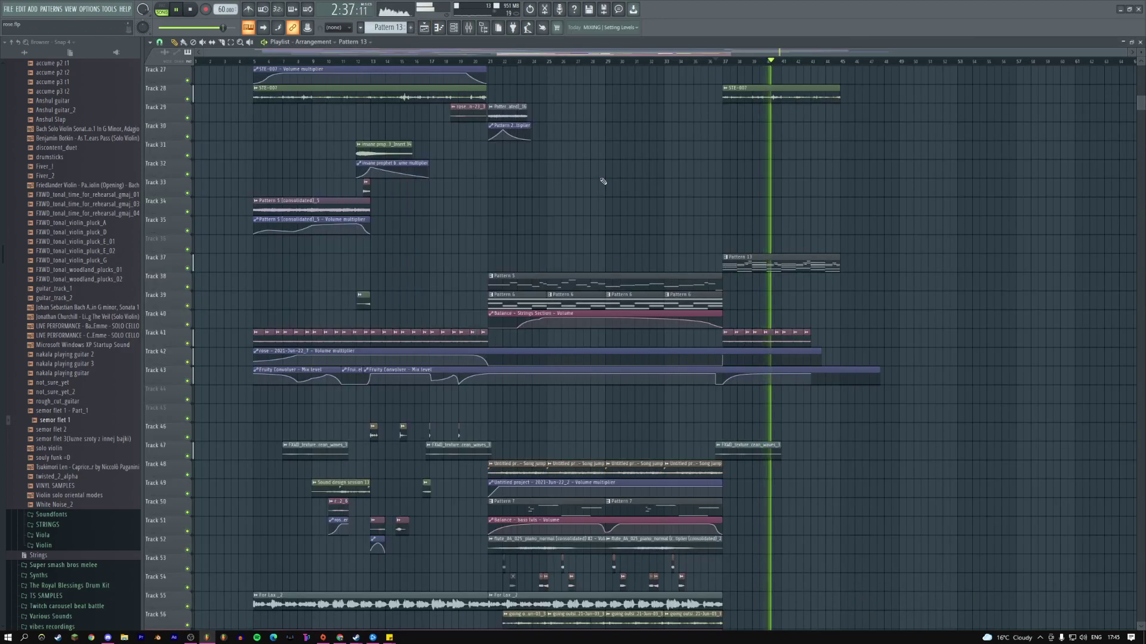
- Solo Track 37 and play bars 37–45 with Wasp's settings shown
right_click(189, 269)
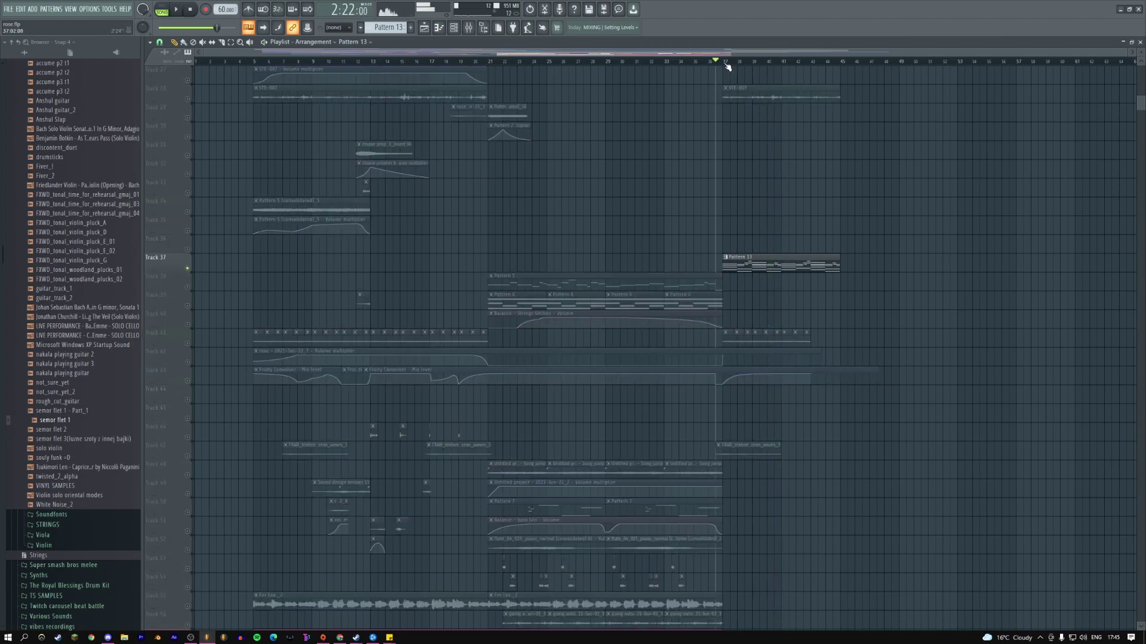
drag(727, 63, 840, 62)
double_click(764, 257)
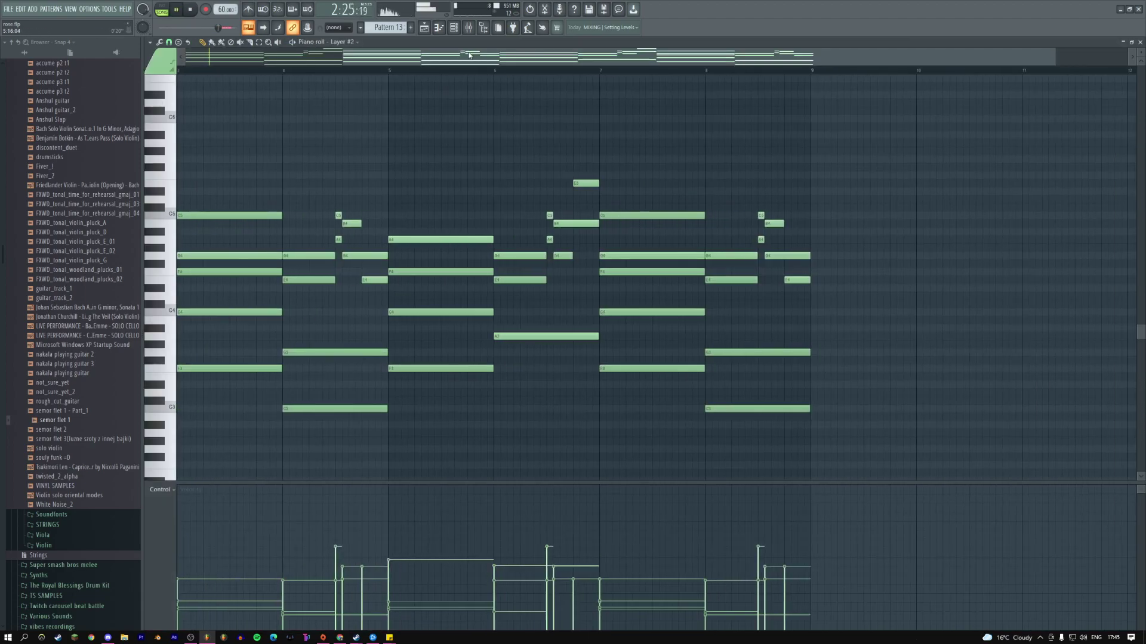
click(456, 28)
click(210, 374)
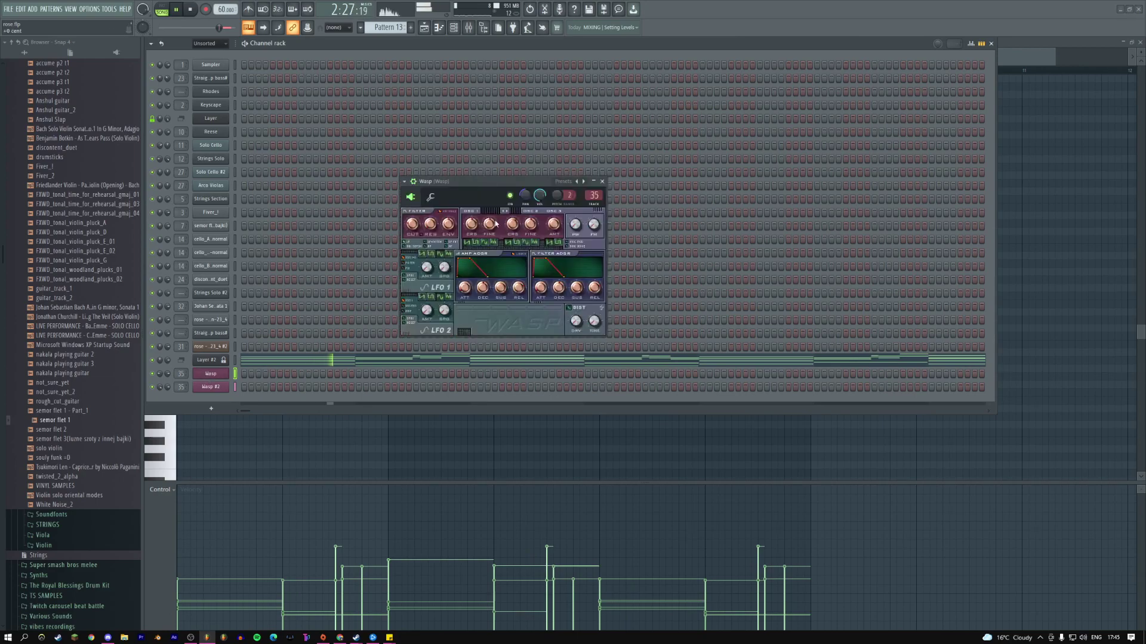
click(424, 28)
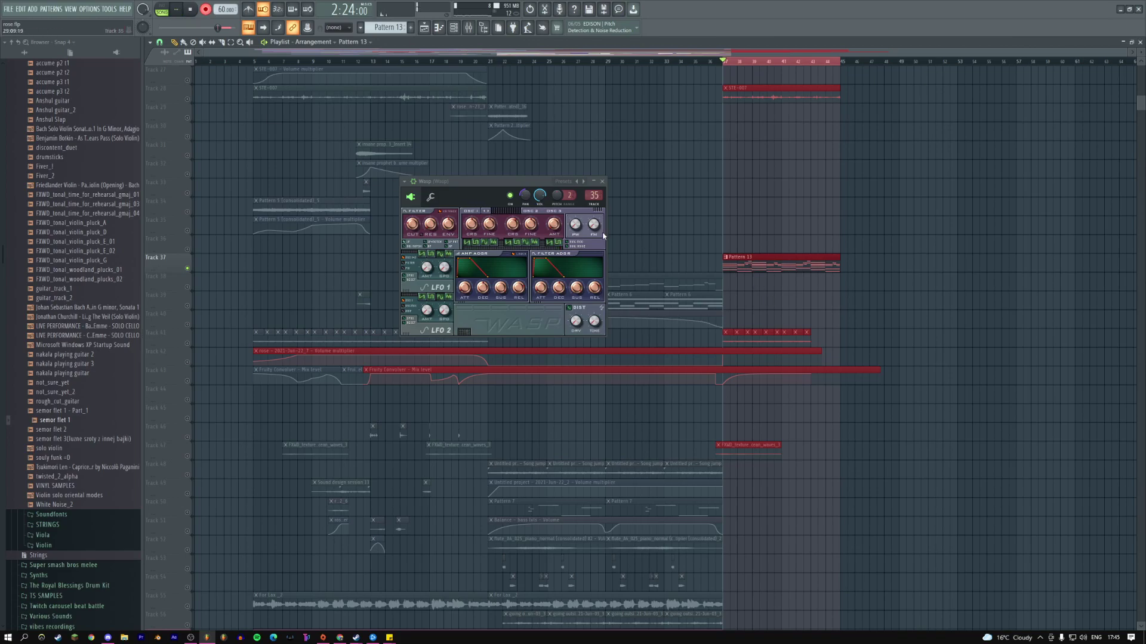
key(space)
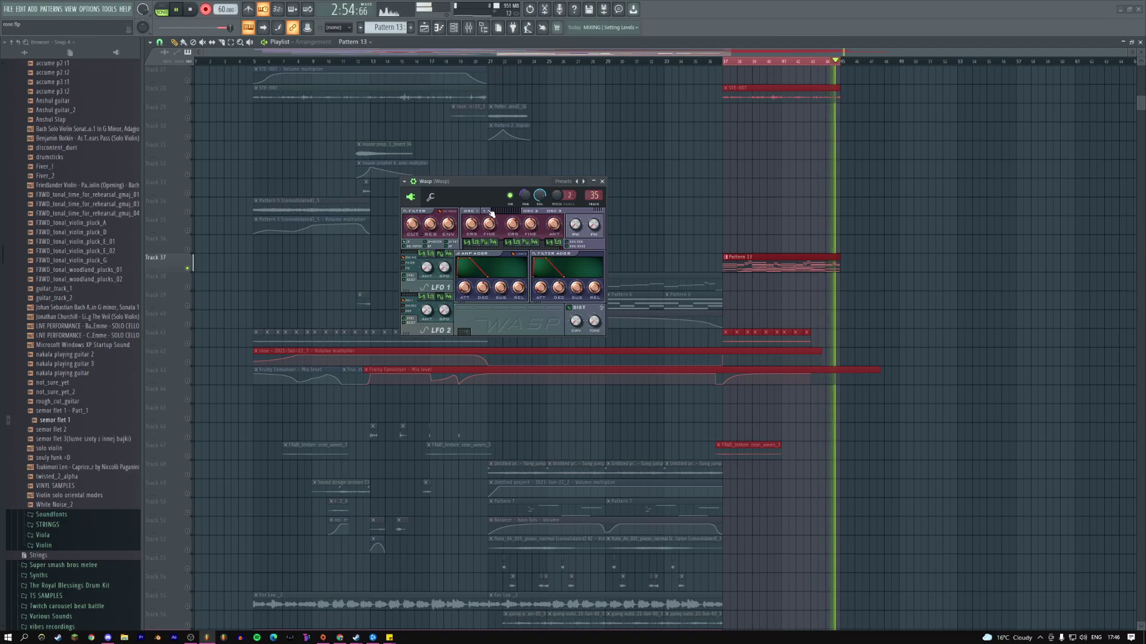
click(207, 9)
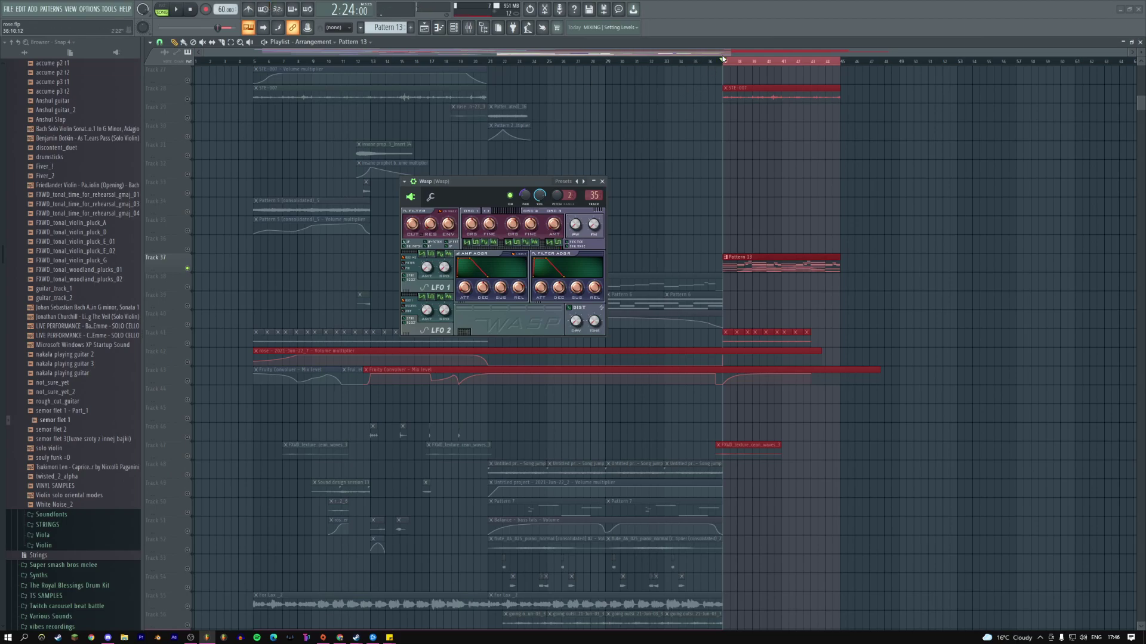
- Close the Wasp settings, unsolo Track 37, clear the bars 37–45 range, and resume playback
click(602, 181)
right_click(188, 269)
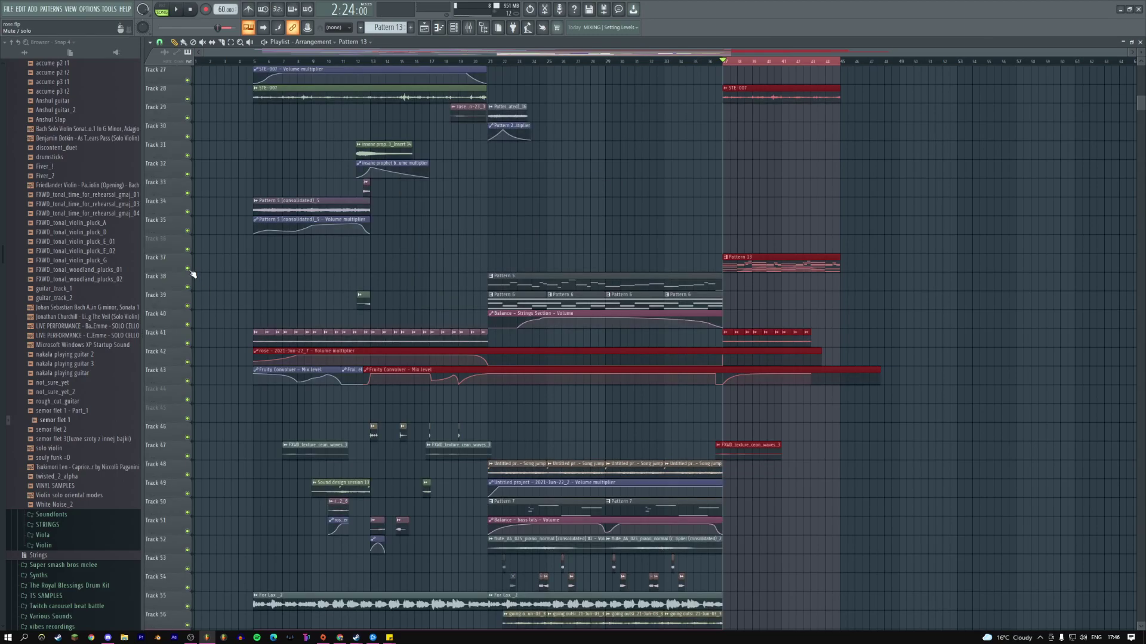
right_click(777, 64)
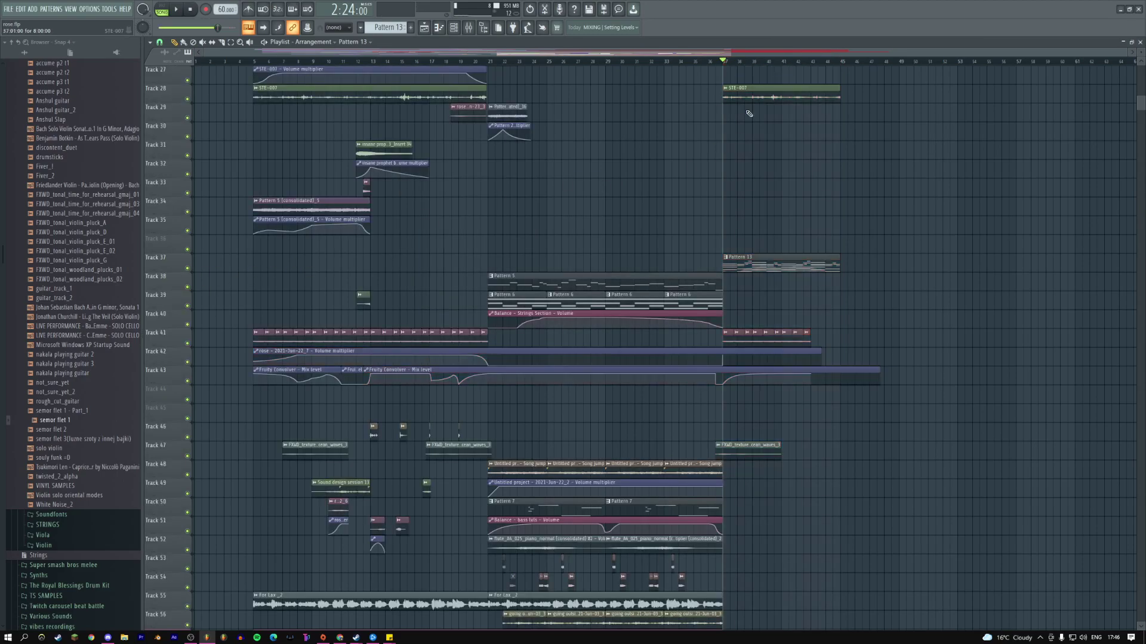
scroll(752, 165, down, 3)
key(space)
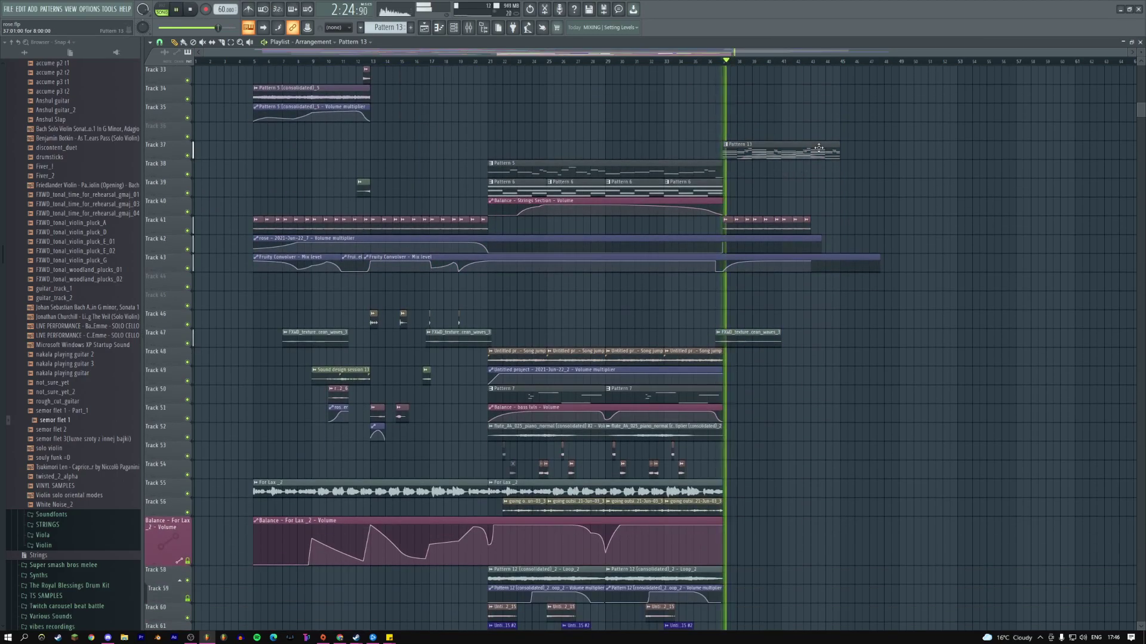
- Make Track 42's automation segment a single curve and extend it further right
right_click(724, 246)
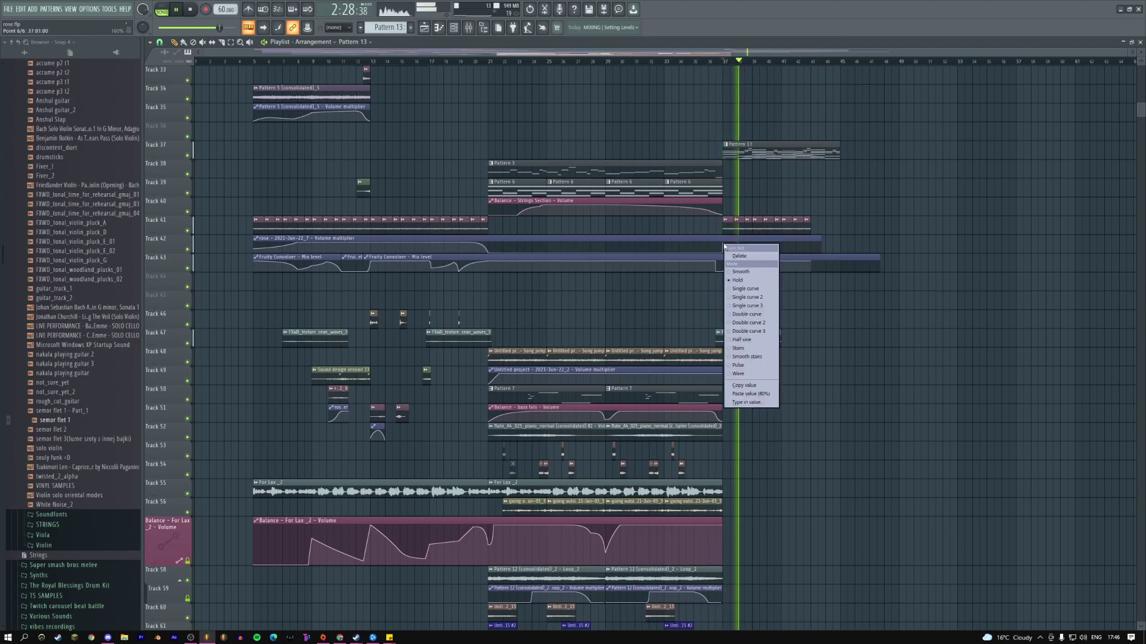
click(746, 289)
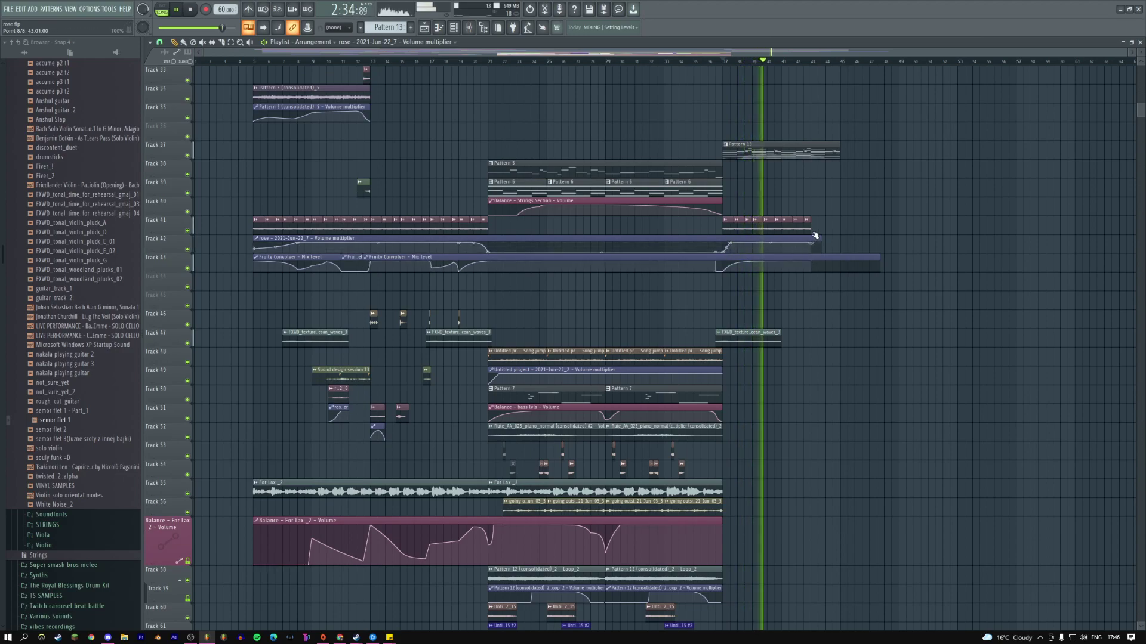
drag(821, 238, 887, 239)
- Duplicate Track 37's Pattern 13 to bars 45–53 and repeat Track 41's clips up to bar 53
ctrl+click(819, 153)
key(ctrl+b)
ctrl+click(889, 177)
drag(821, 223, 728, 226)
key(ctrl+b)
key(ctrl+b)
ctrl+click(1015, 219)
right_click(962, 225)
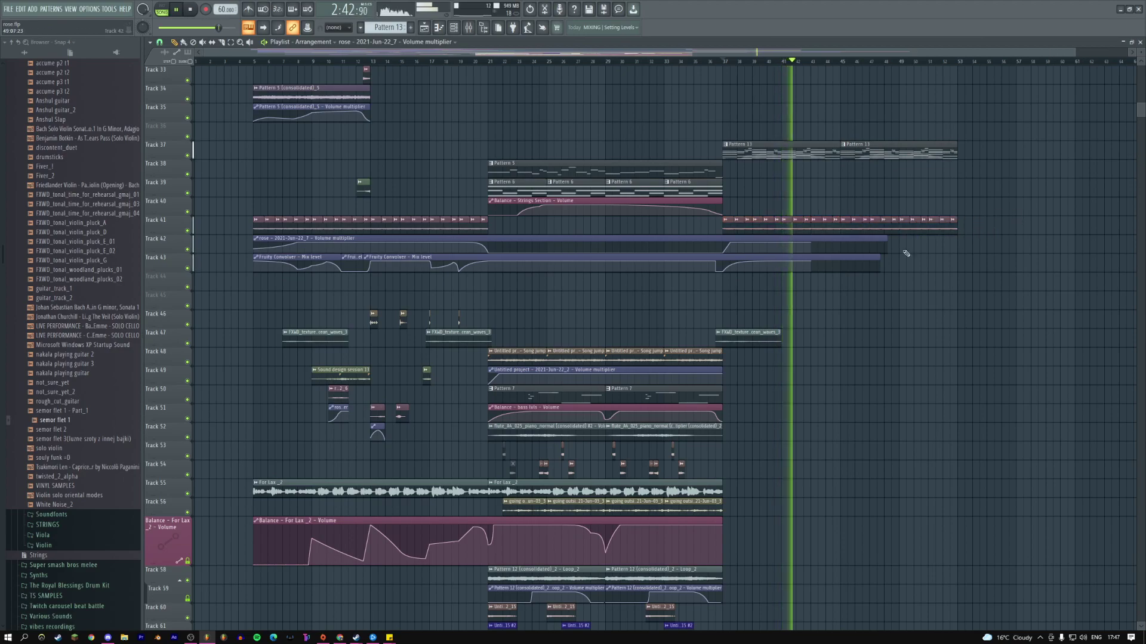
- Extend Track 42 and 43 automation, slice it at bar 53, and move the last points to the end
drag(887, 244, 990, 245)
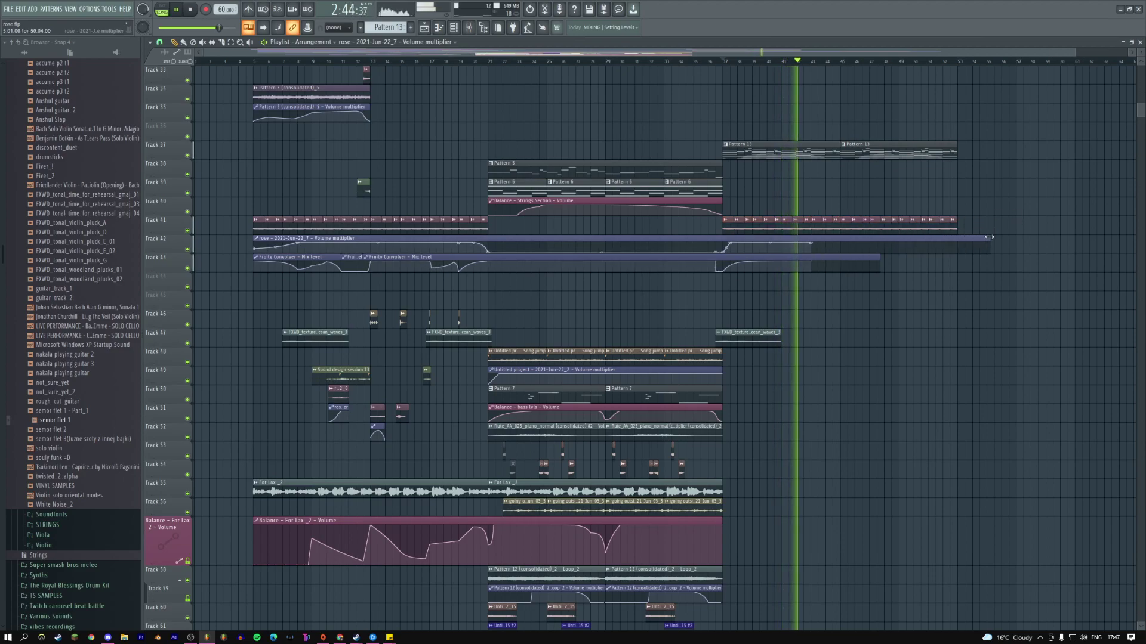
drag(879, 263, 990, 258)
right_click(976, 207)
click(989, 282)
drag(958, 222, 959, 280)
right_click(965, 215)
click(978, 235)
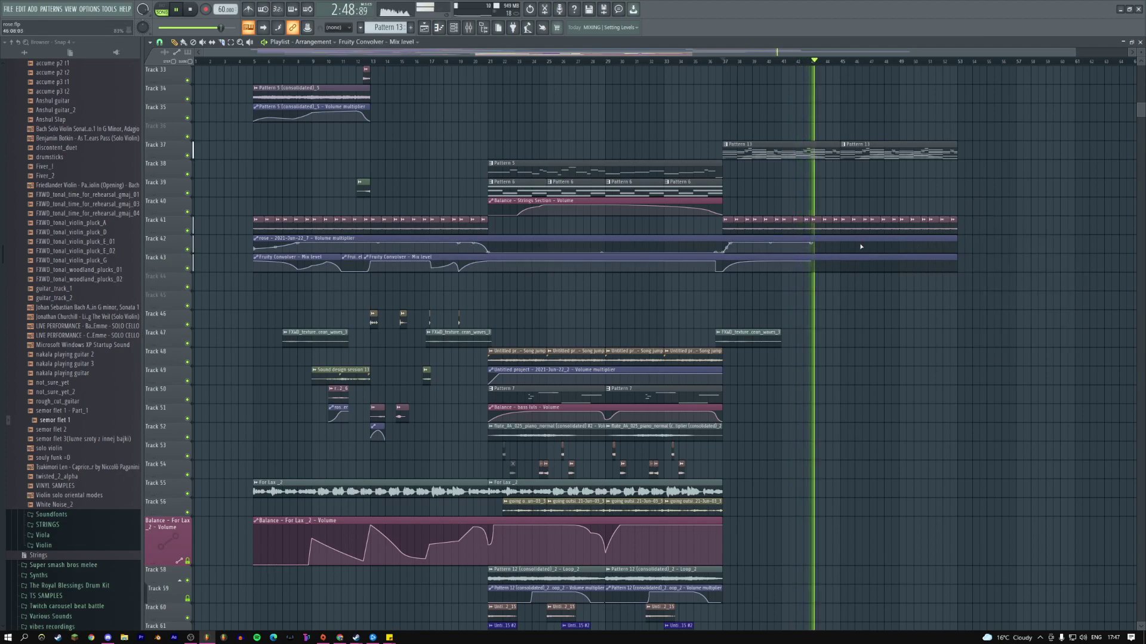
drag(811, 243, 959, 232)
drag(811, 261, 961, 246)
right_click(748, 264)
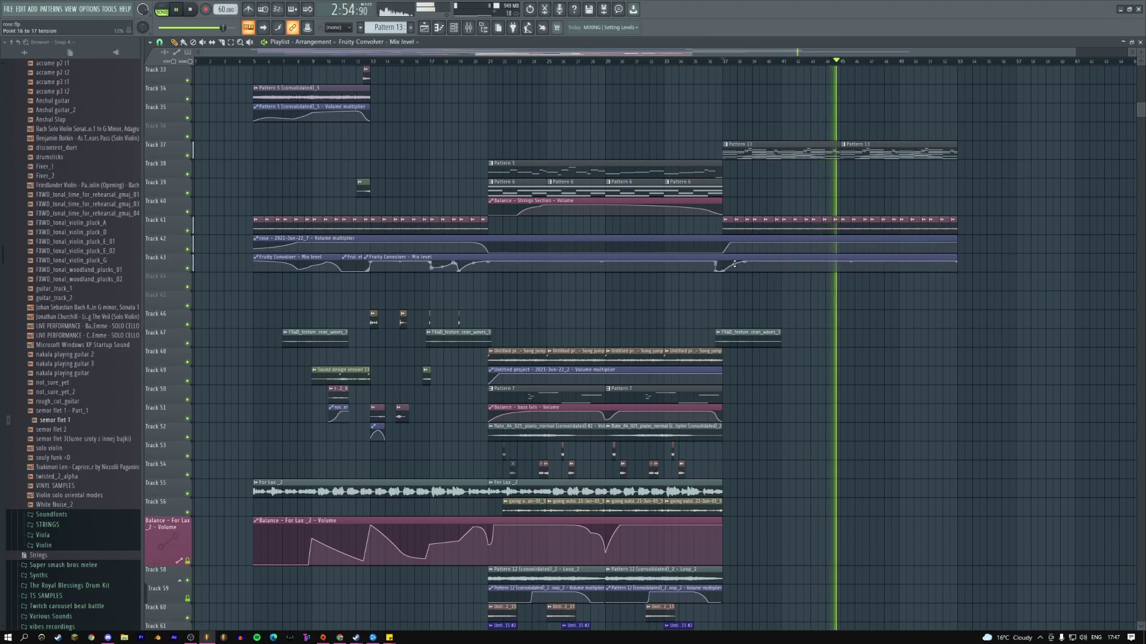
- Duplicate Track 21's clips from bar 37 further right with Ctrl+B
scroll(863, 257, up, 5)
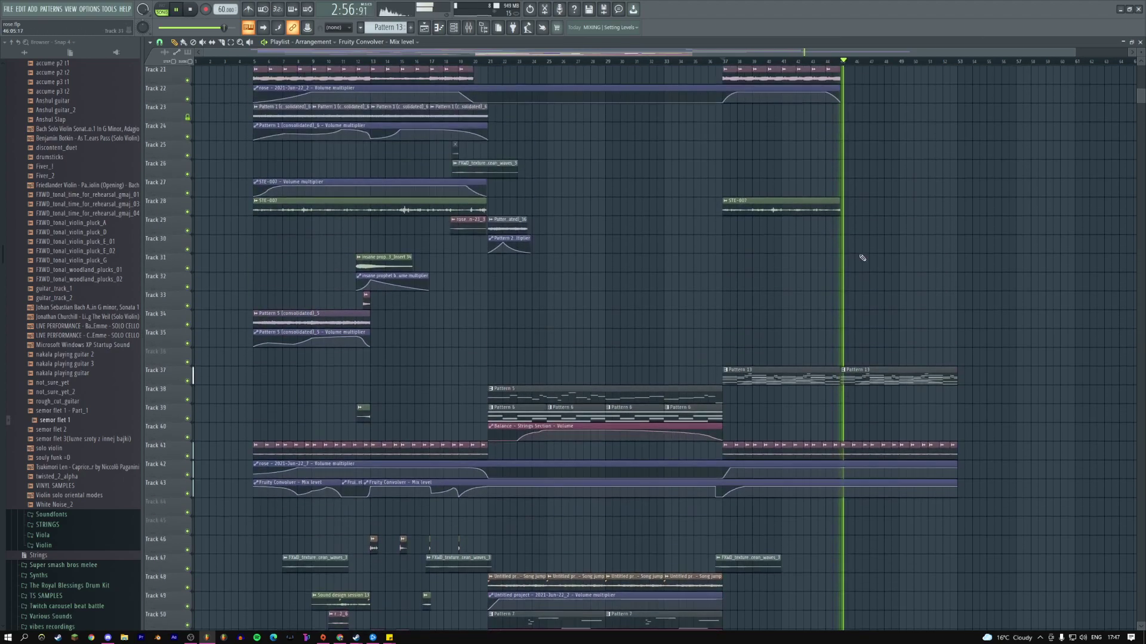
scroll(861, 256, up, 2)
drag(842, 173, 733, 174)
key(ctrl+b)
- Stretch Track 22's volume automation to bar 53 and merge Track 37's two Pattern 13 clips into Pattern 14
drag(838, 182, 953, 180)
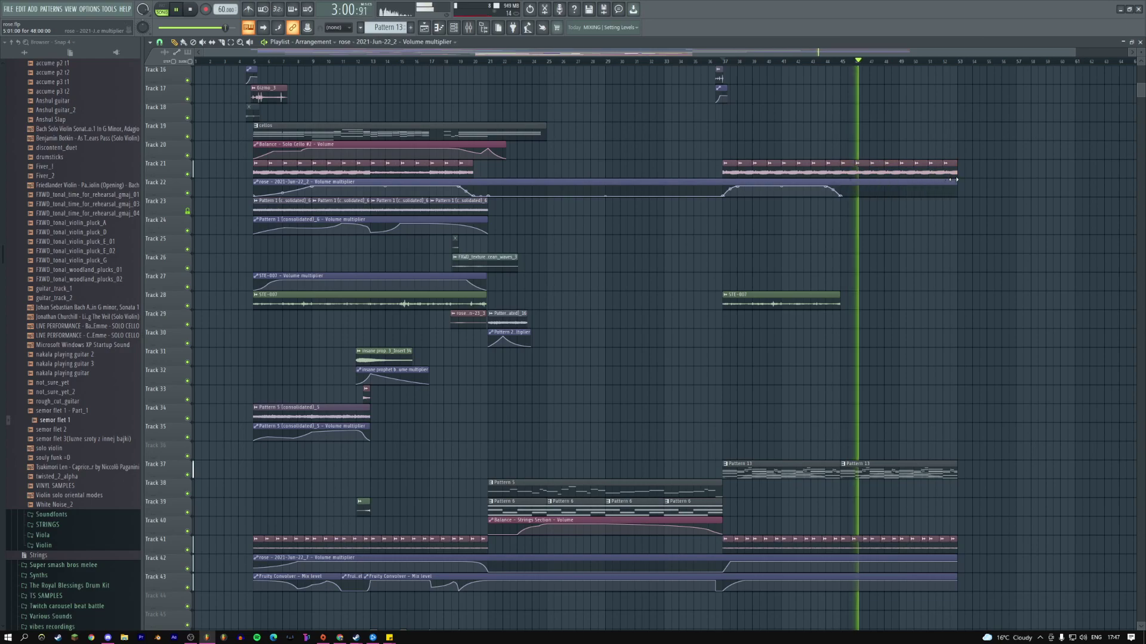
drag(840, 196, 958, 197)
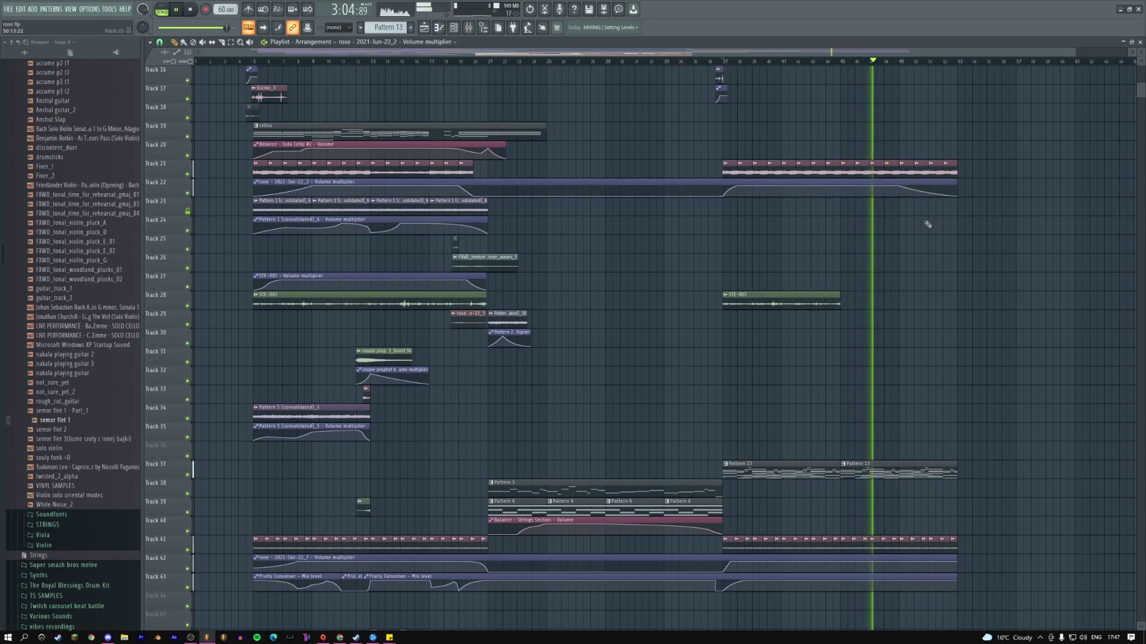
drag(856, 454, 813, 471)
key(ctrl+g)
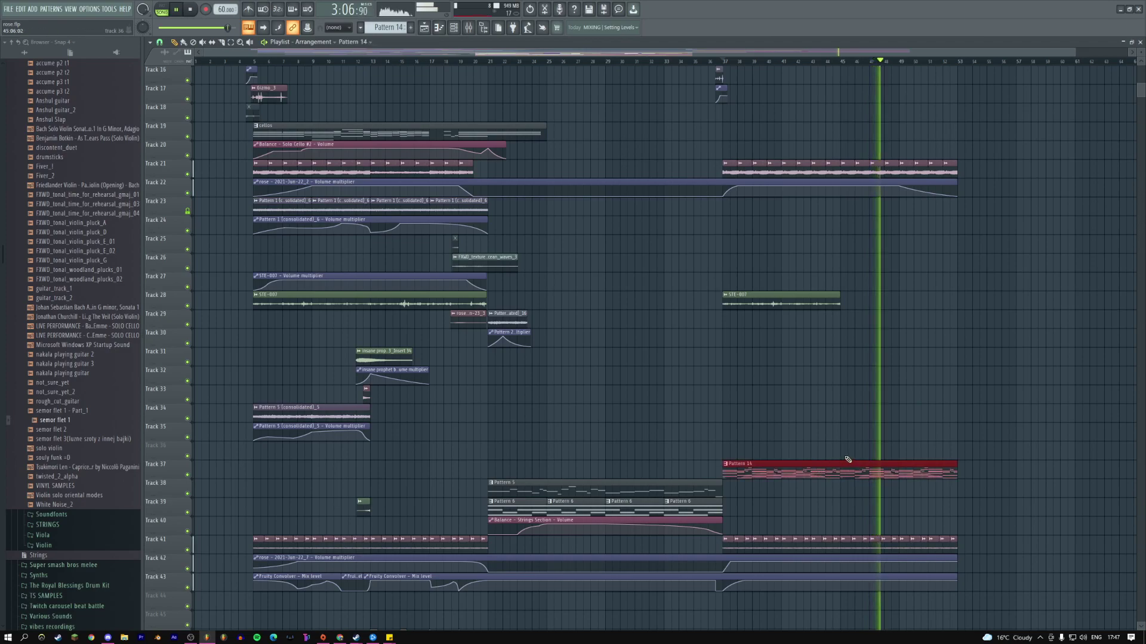
- Open Pattern 14 in the piano roll and delete all notes from bar 15 onward
double_click(848, 464)
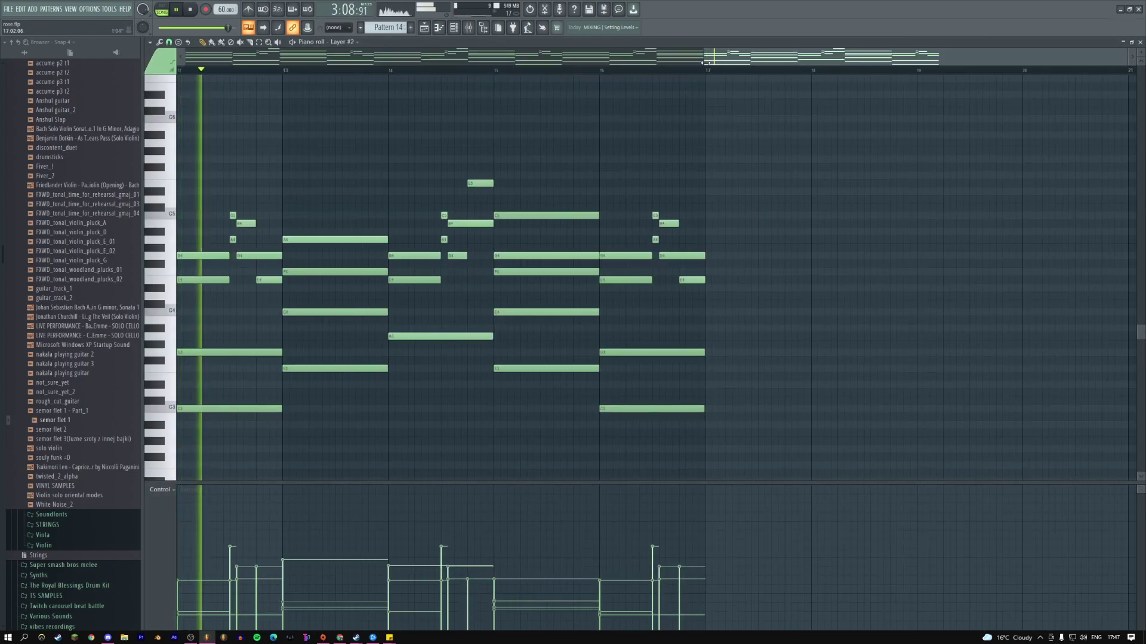
drag(707, 62, 369, 67)
drag(713, 154, 564, 129)
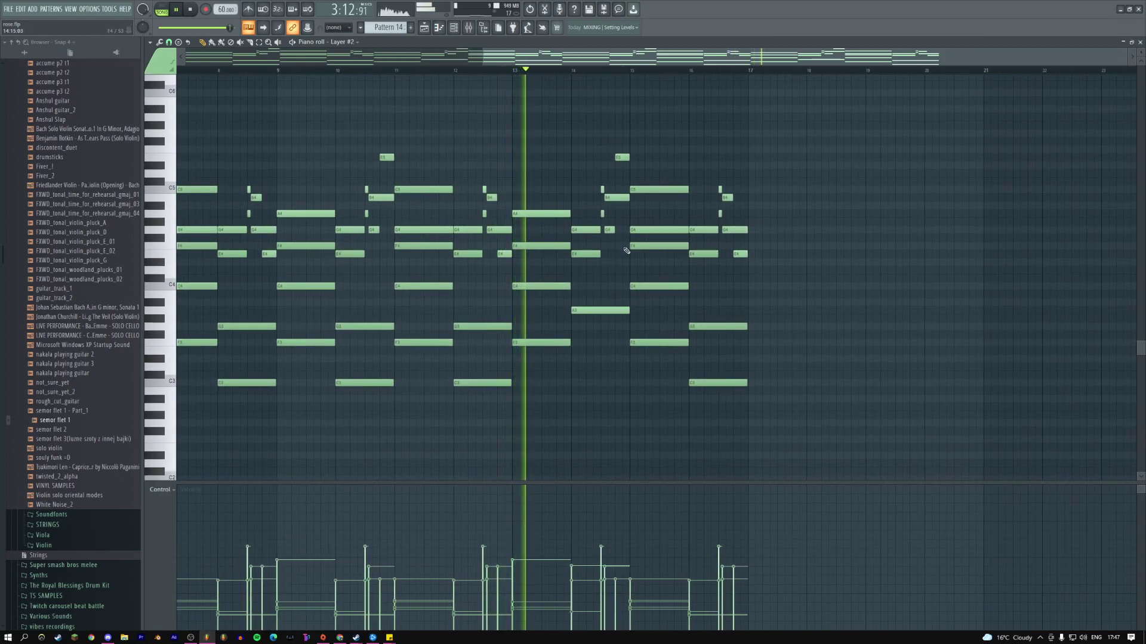
drag(636, 155, 744, 404)
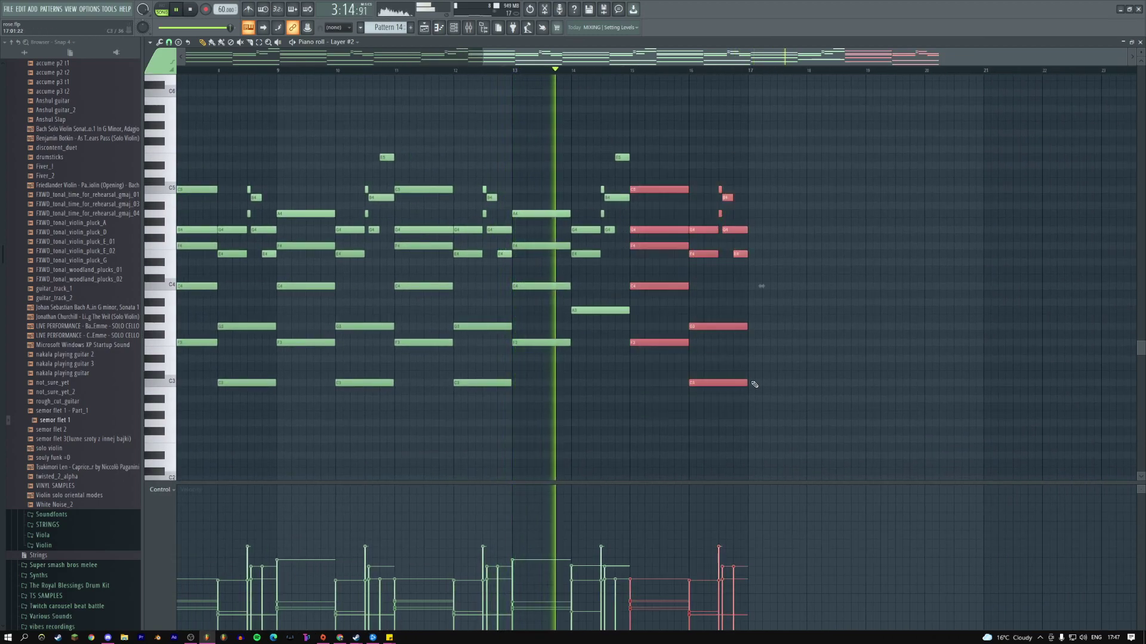
key(Delete)
- Erase the E5 and short C5 notes and shorten the four-note chord at bar 14
right_click(622, 158)
right_click(603, 190)
key(space)
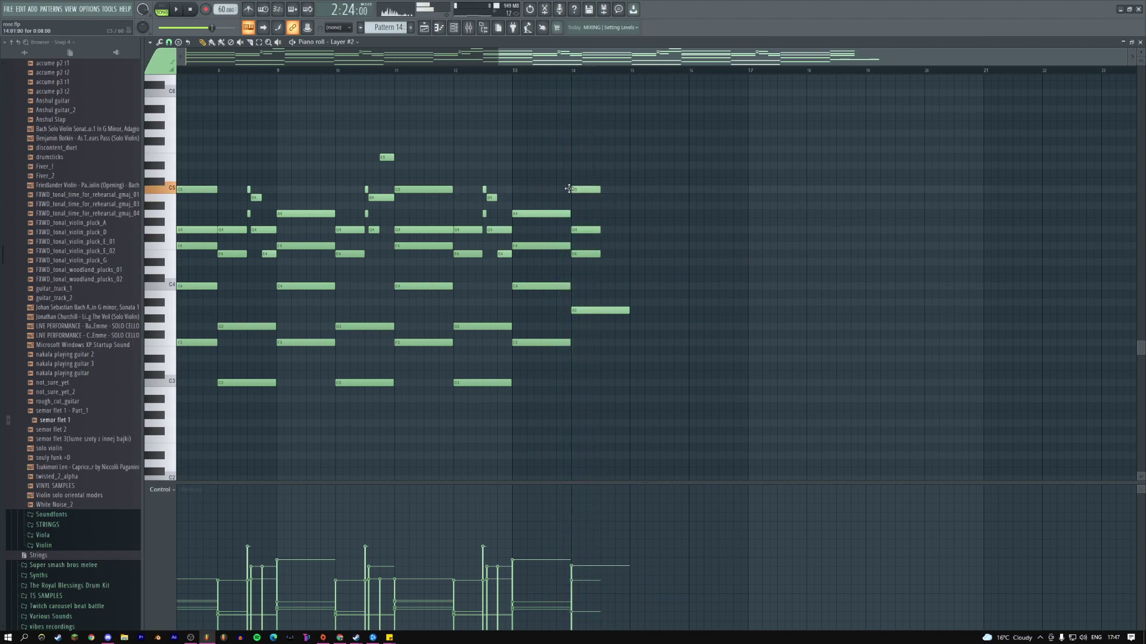
click(567, 71)
drag(606, 180, 588, 310)
drag(598, 231, 629, 228)
ctrl+click(649, 222)
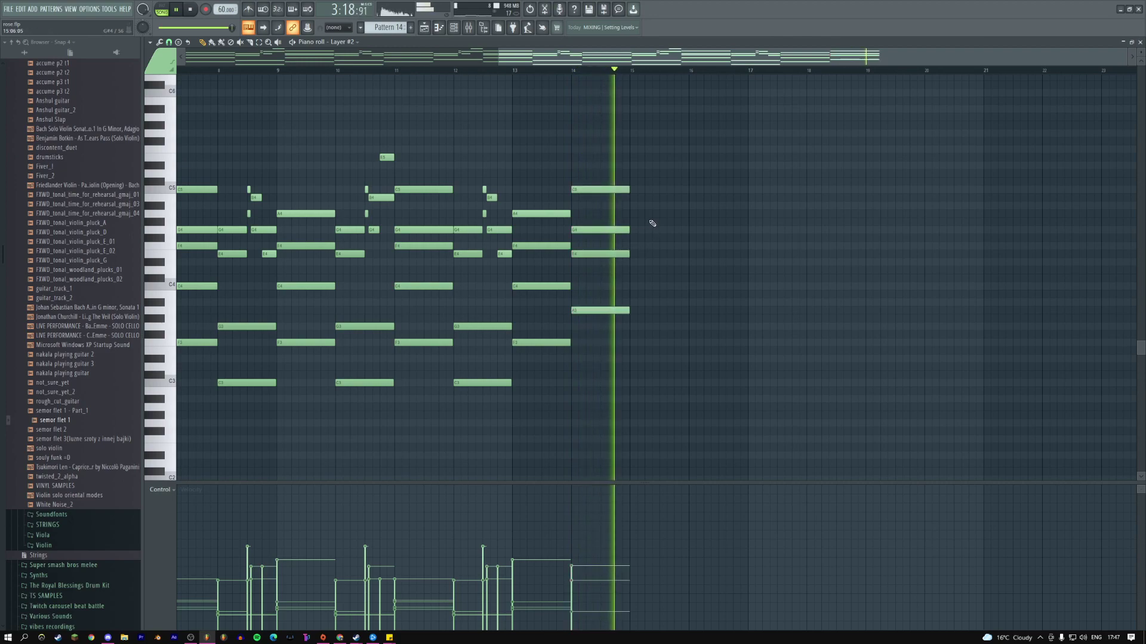
key(space)
- Add a G#3 note at bar 15 and align the D4 note to start on bar 15
click(638, 319)
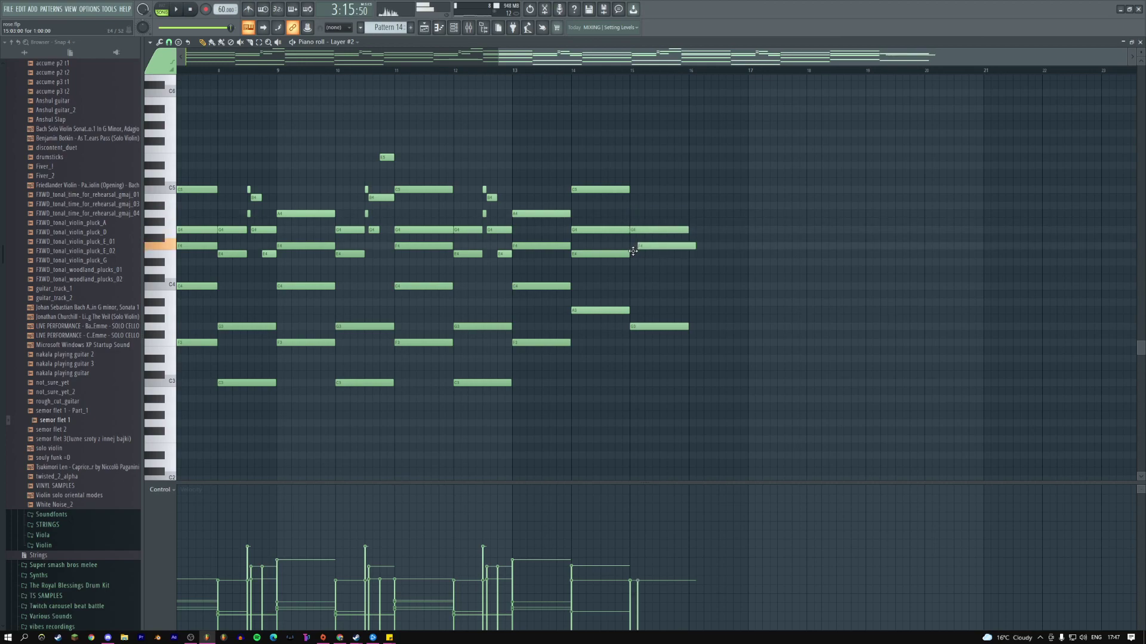
drag(632, 270, 625, 270)
key(space)
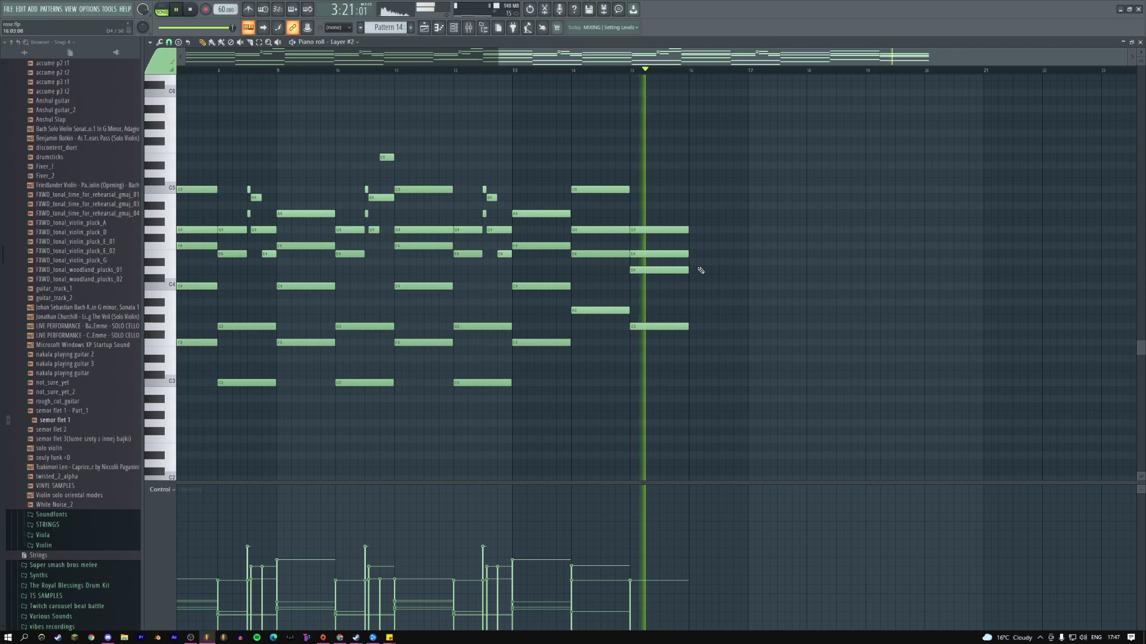
key(space)
click(673, 327)
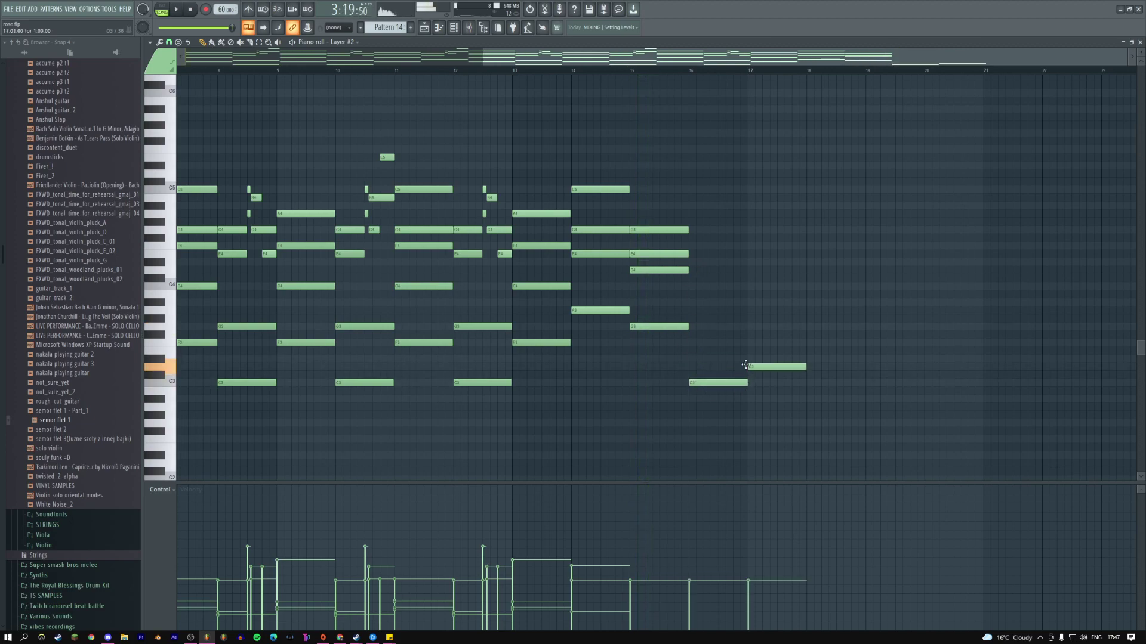
key(space)
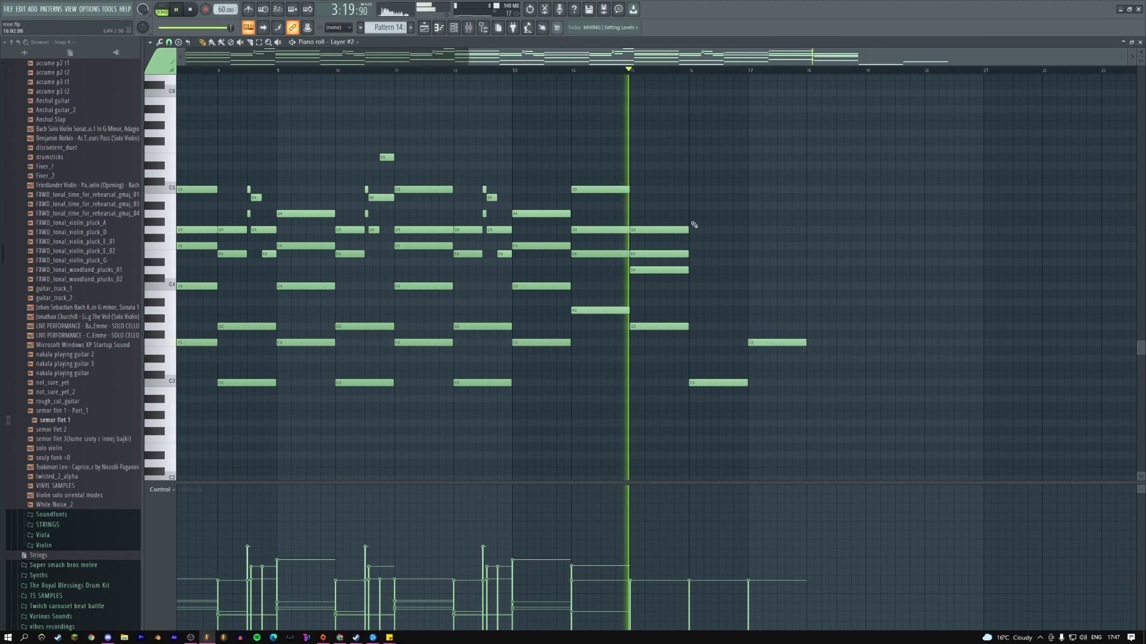
- Build a bar-16 chord from A#4 and G4 notes, auditioning it from bar 16
click(691, 215)
drag(697, 215, 701, 204)
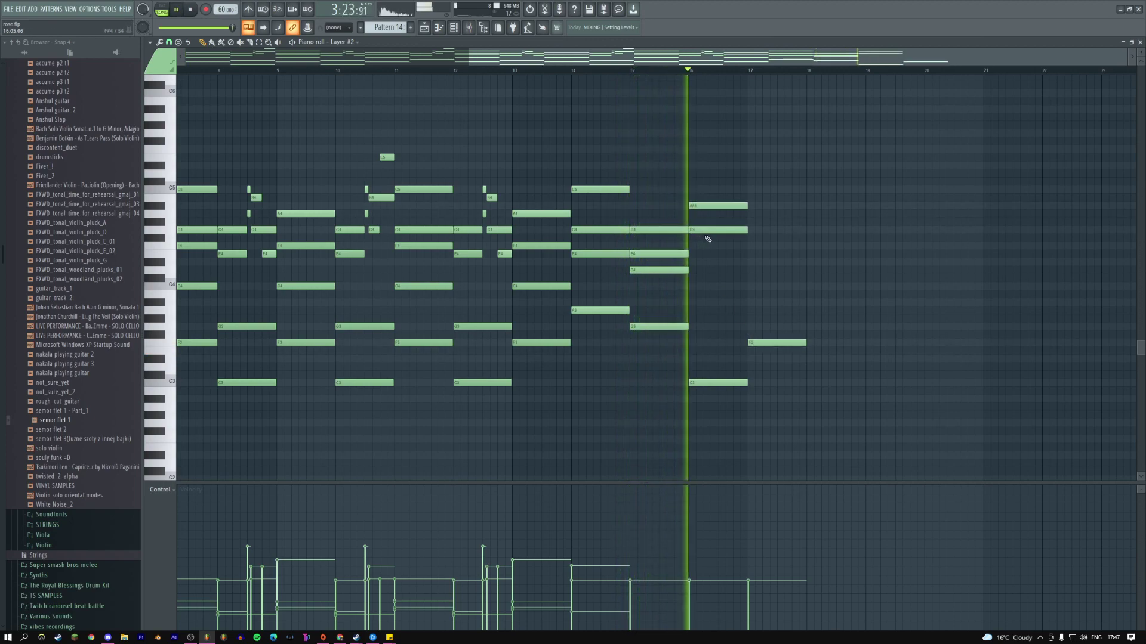
click(694, 230)
key(space)
click(688, 71)
key(space)
key(space)
mouse_move(701, 230)
mouse_down()
mouse_move(701, 245)
mouse_move(697, 213)
mouse_up()
key(space)
- Add a D4 note at bar 16 and remove the A#4, replaying the new chords
key(space)
key(space)
key(space)
key(space)
key(space)
click(696, 206)
key(space)
key(space)
scroll(696, 206, down, 8)
key(space)
click(697, 270)
key(space)
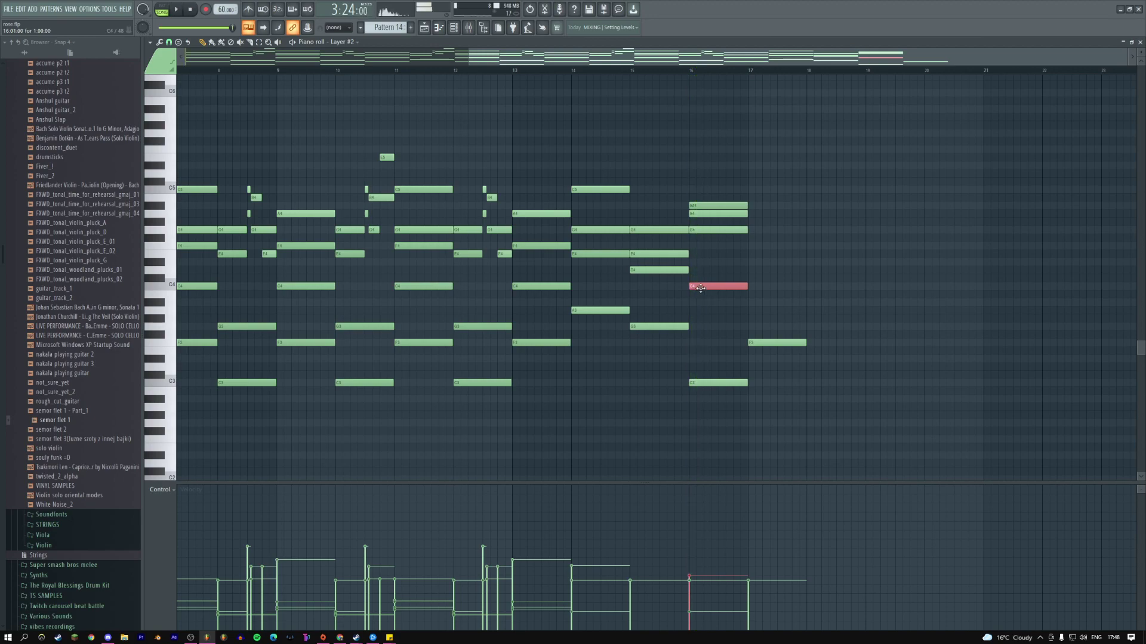
scroll(704, 291, up, 1)
key(space)
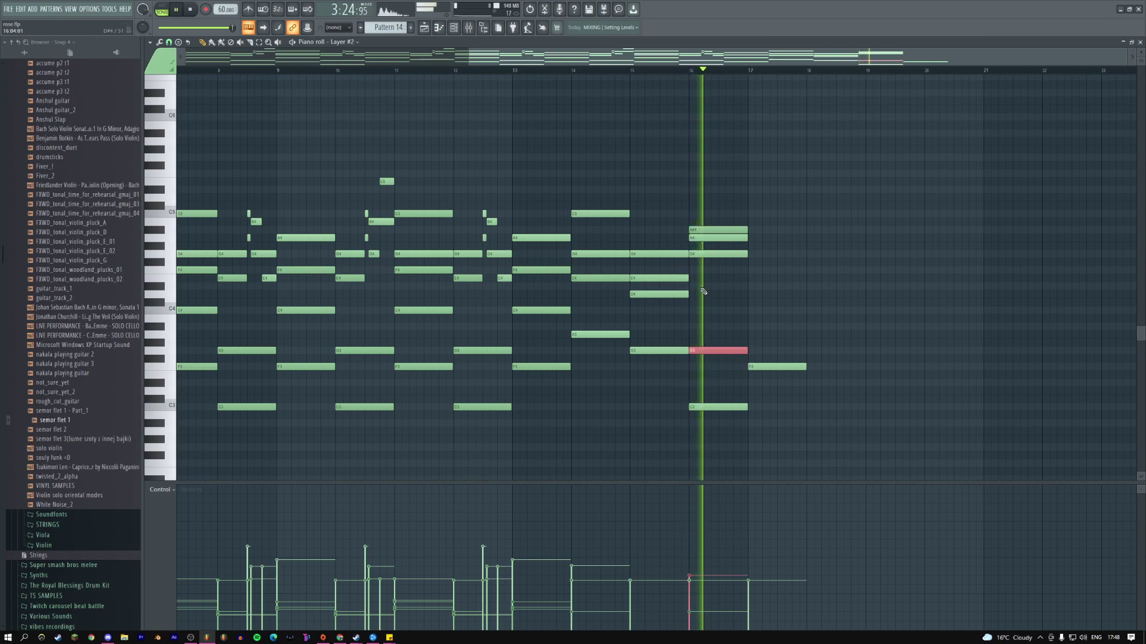
key(space)
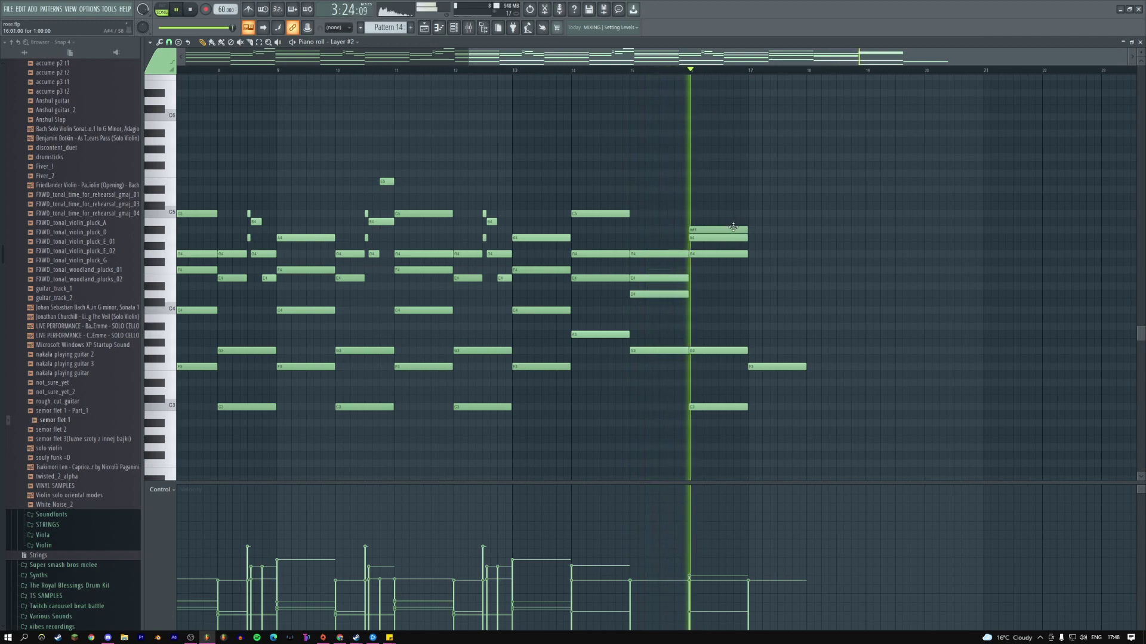
right_click(717, 232)
click(682, 70)
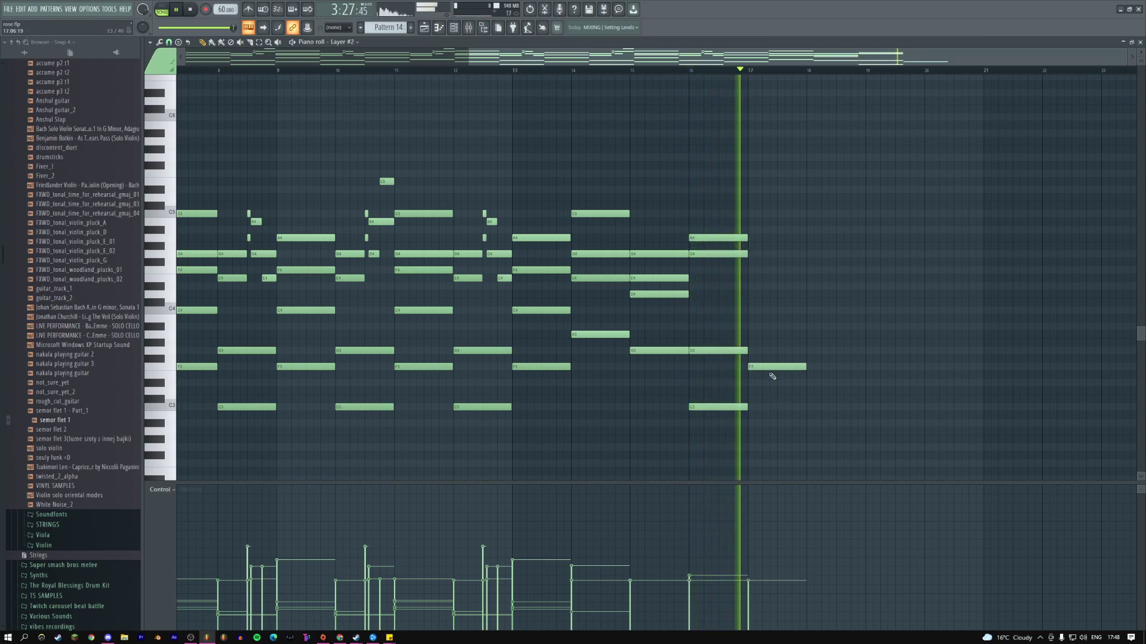
- Stretch the F3 note at bar 17 to about bar 21 and copy it an octave down to F2
drag(804, 367, 984, 373)
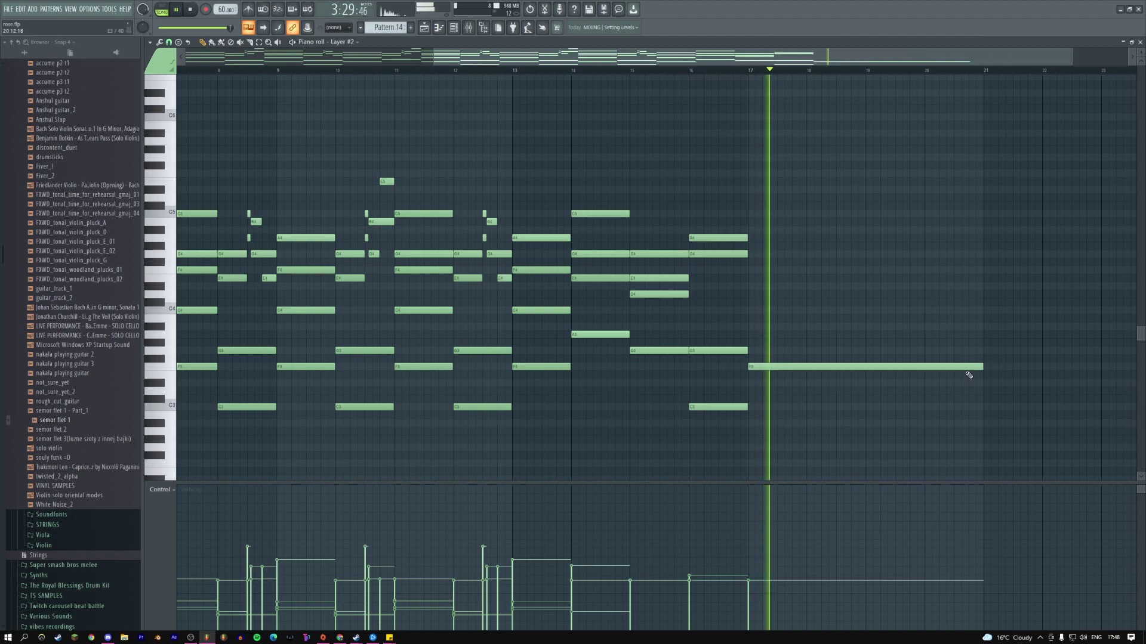
ctrl+click(895, 369)
mouse_move(810, 367)
shift+mouse_down()
mouse_move(814, 385)
mouse_move(802, 385)
mouse_move(810, 376)
shift+mouse_up()
key(space)
key(space)
key(shift+Up)
key(ctrl+Down)
click(741, 71)
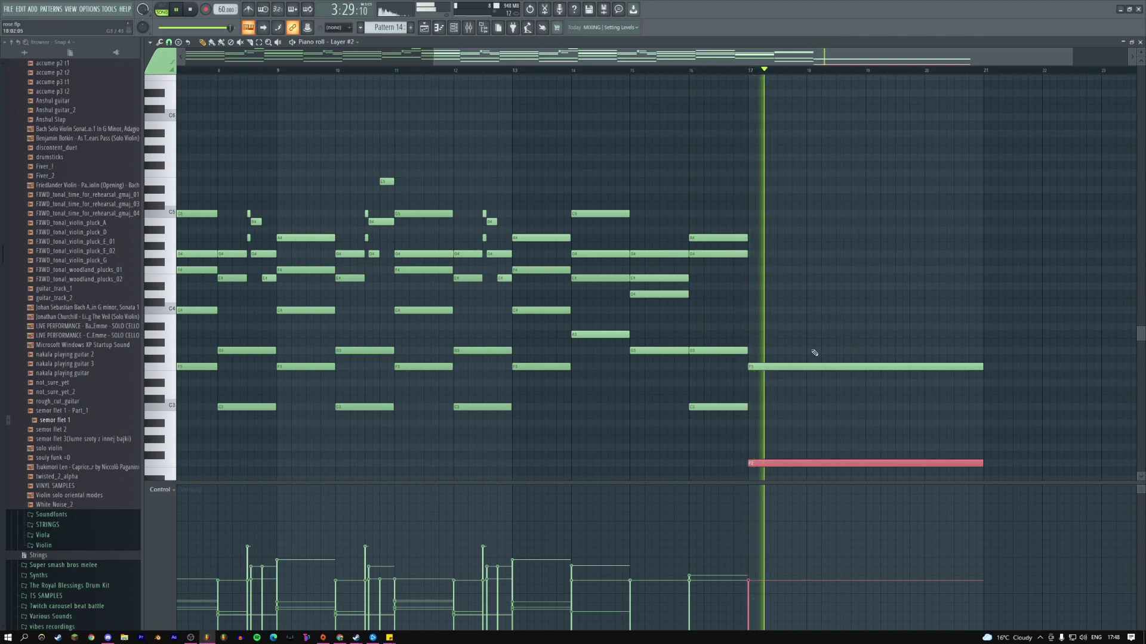
ctrl+drag(813, 352, 808, 467)
scroll(807, 461, down, 3)
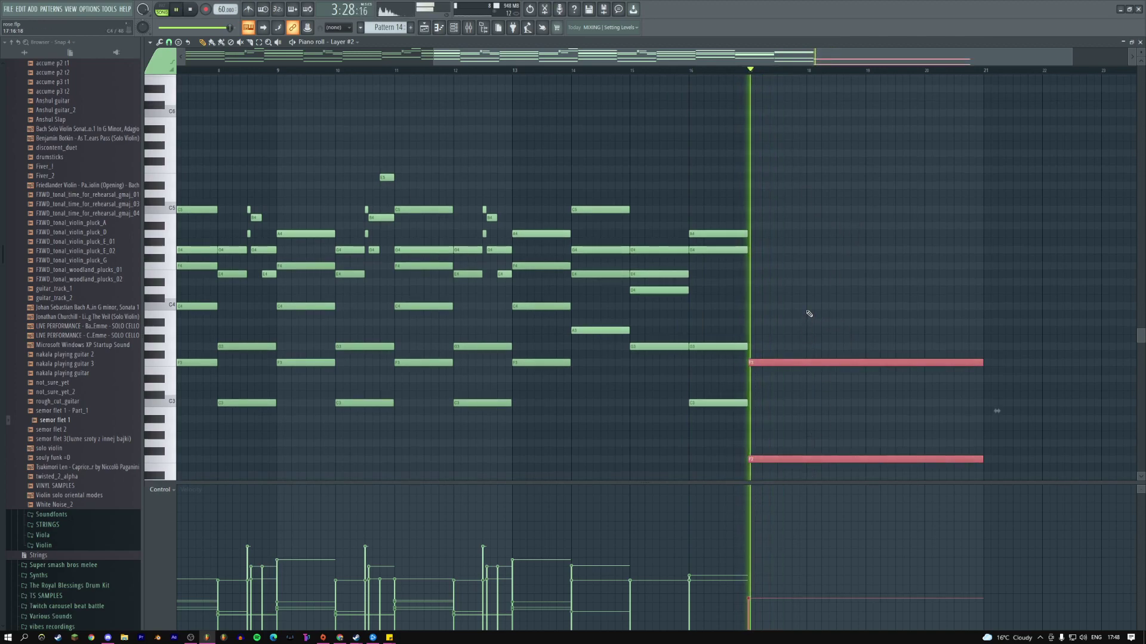
key(space)
- Add a D4 note at bar 17, audition the ending, and return to the Playlist
mouse_move(753, 266)
mouse_down()
mouse_move(752, 246)
mouse_move(751, 257)
mouse_up()
key(space)
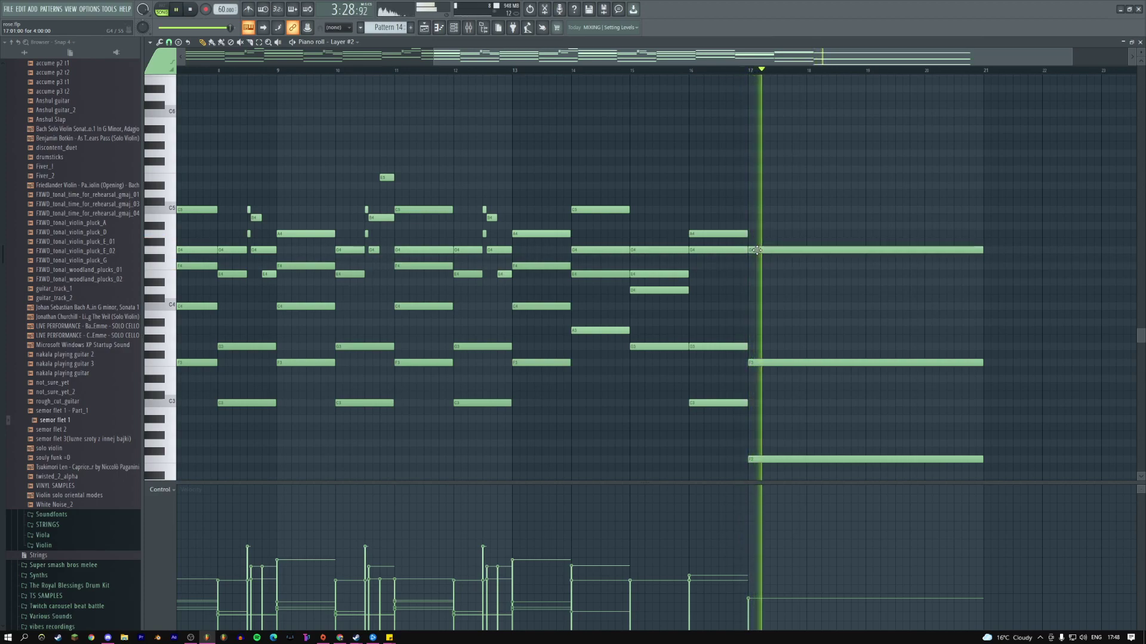
click(790, 363)
scroll(794, 372, down, 3)
key(space)
key(space)
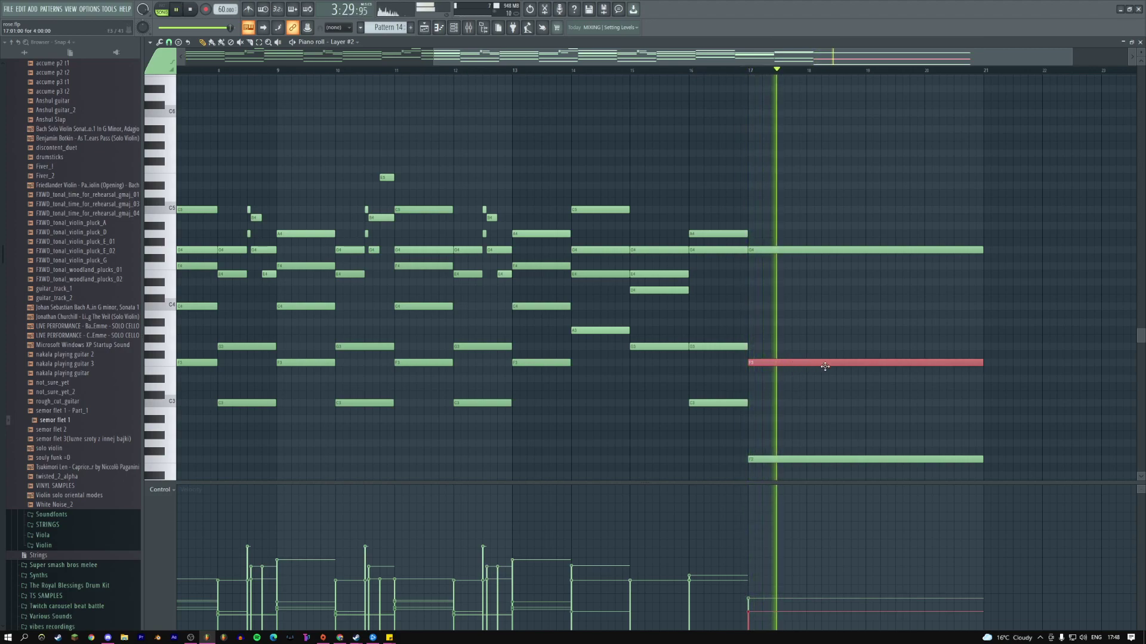
click(424, 28)
scroll(525, 192, up, 5)
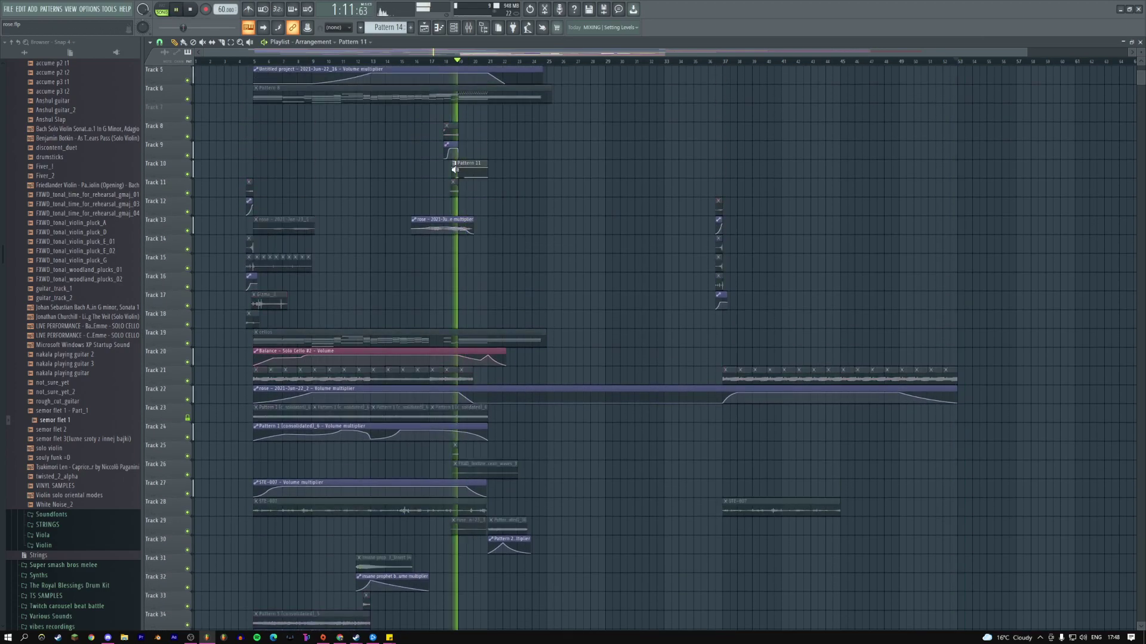
- Make Pattern 11 current and lengthen its clip on Track 36
key(space)
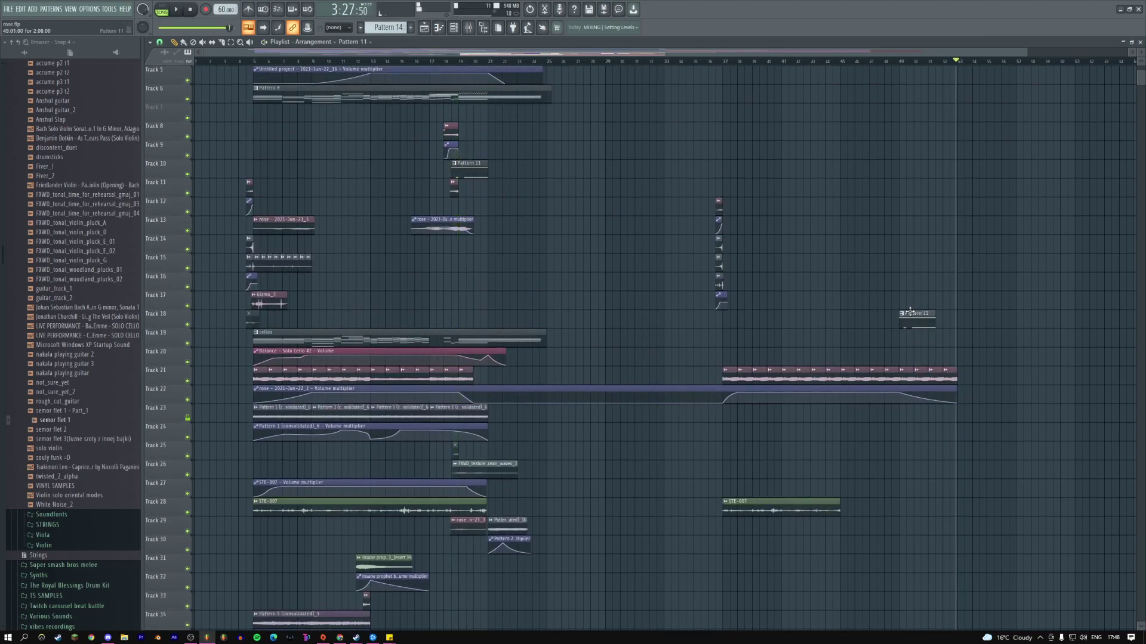
drag(907, 318, 929, 279)
scroll(931, 275, down, 4)
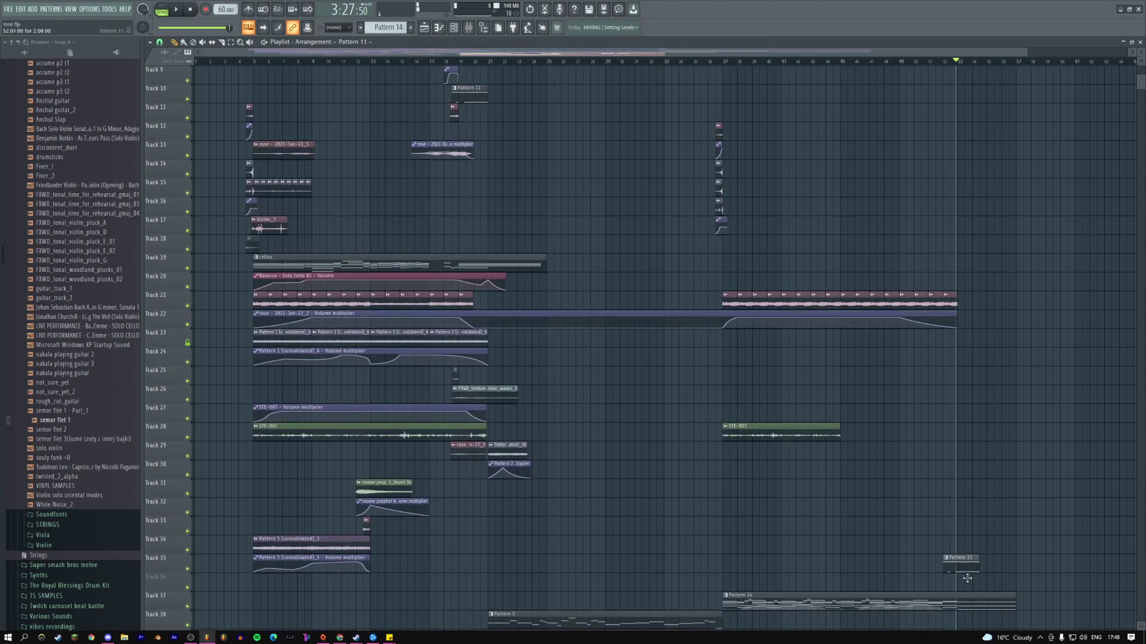
click(969, 589)
key(space)
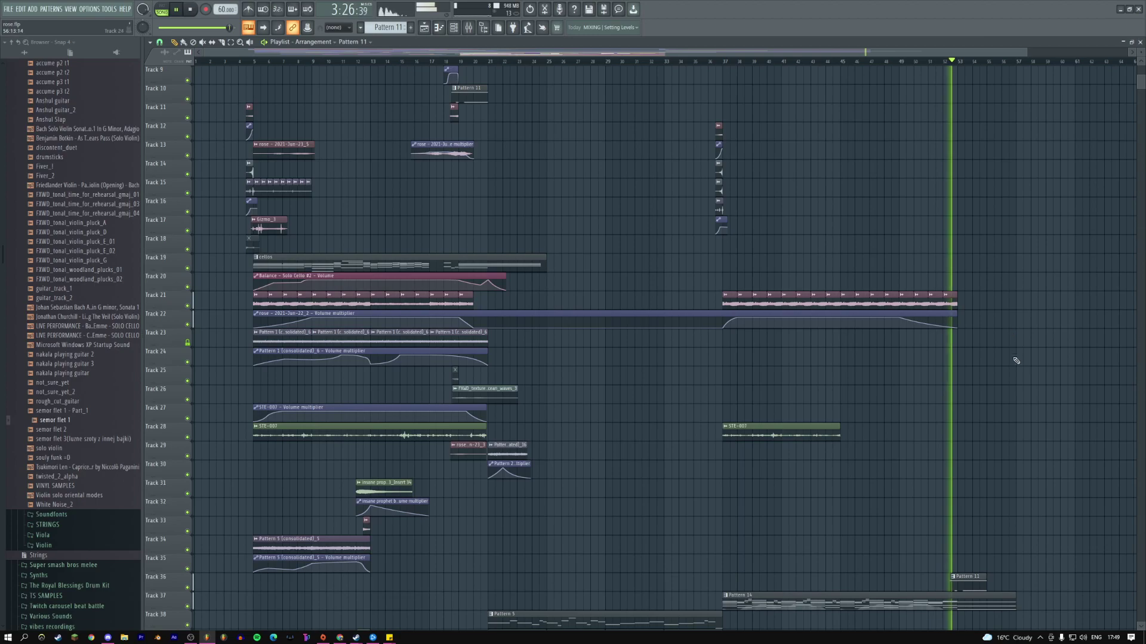
scroll(1015, 357, down, 10)
scroll(865, 248, right, 5)
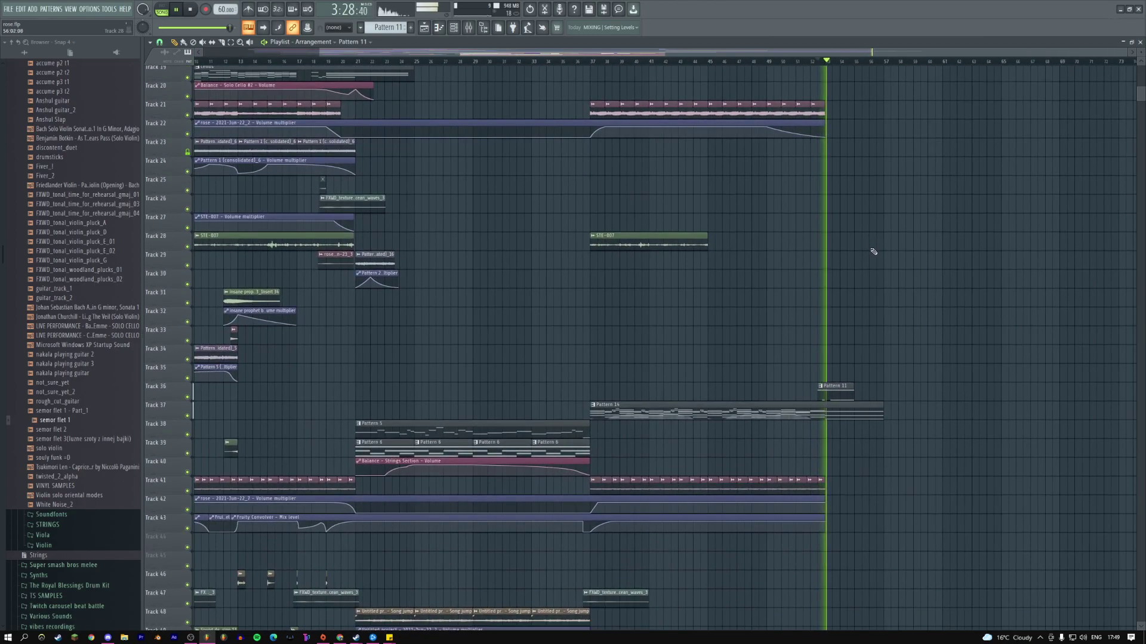
drag(852, 395, 887, 394)
- Make the Track 36 clip a unique Pattern 12
double_click(876, 394)
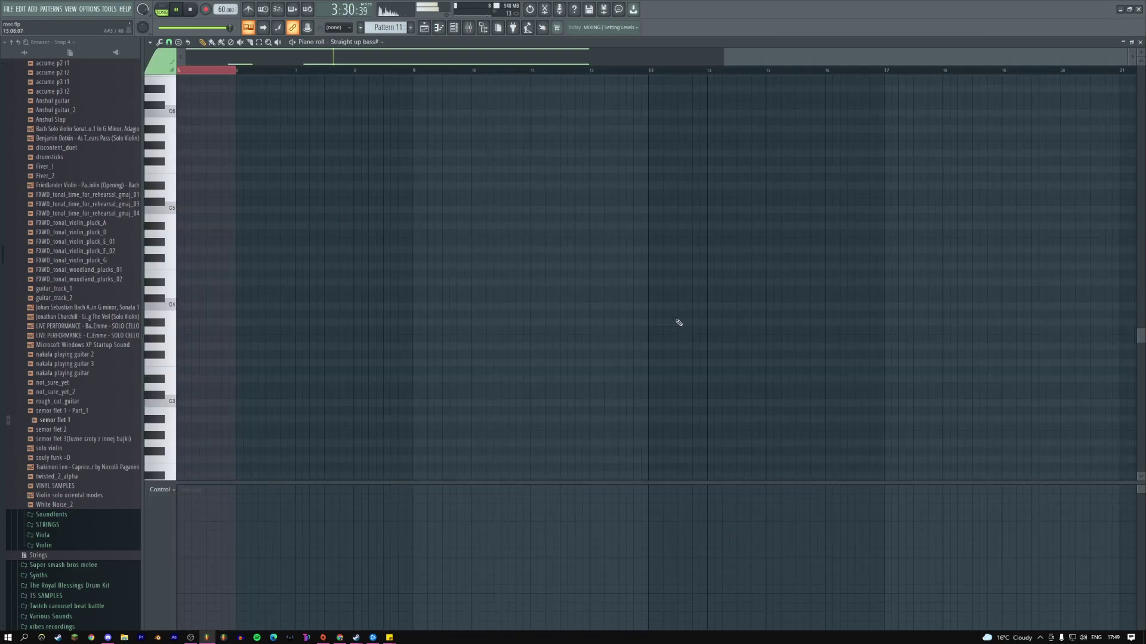
scroll(448, 64, up, 3)
key(Escape)
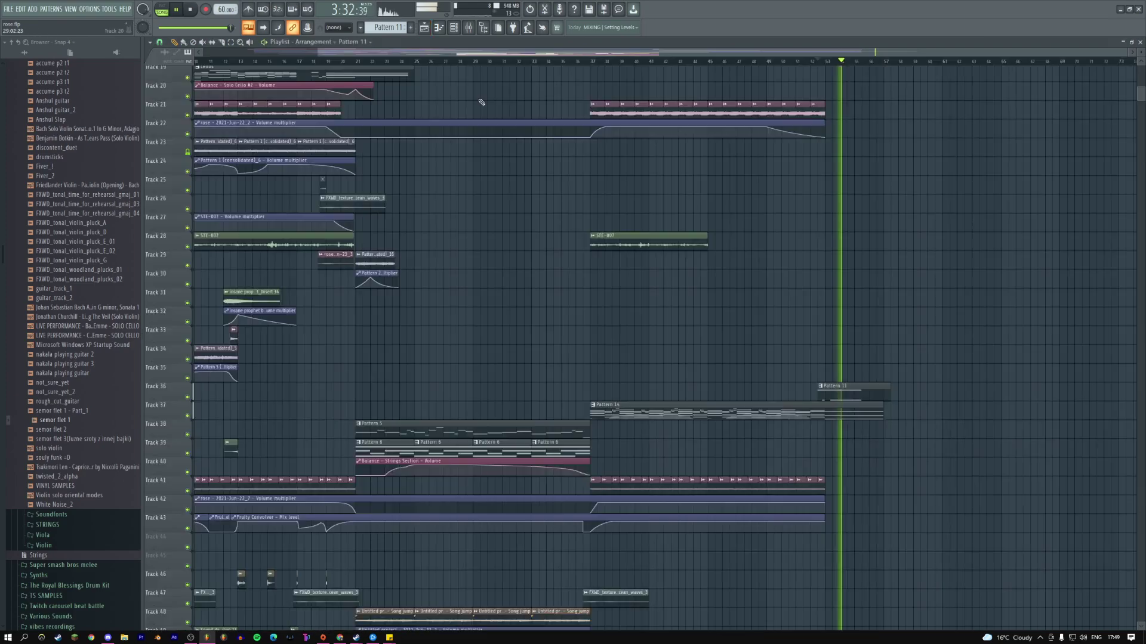
click(820, 386)
click(840, 445)
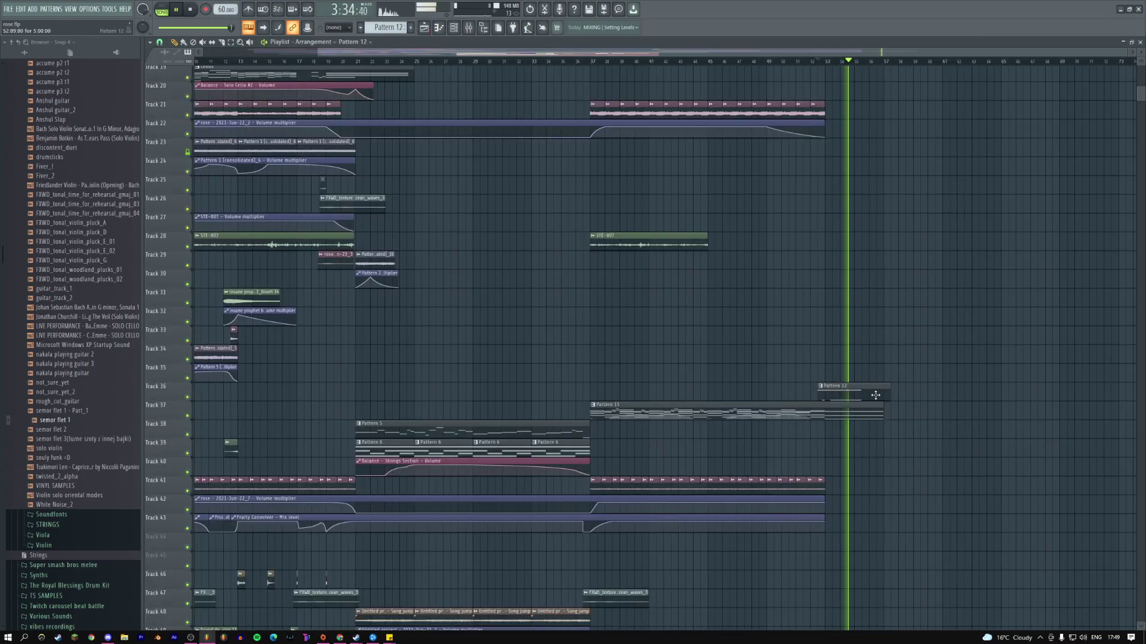
- In Pattern 12, stretch the two long bass notes to end at bar 5, play them, and press F5
double_click(850, 395)
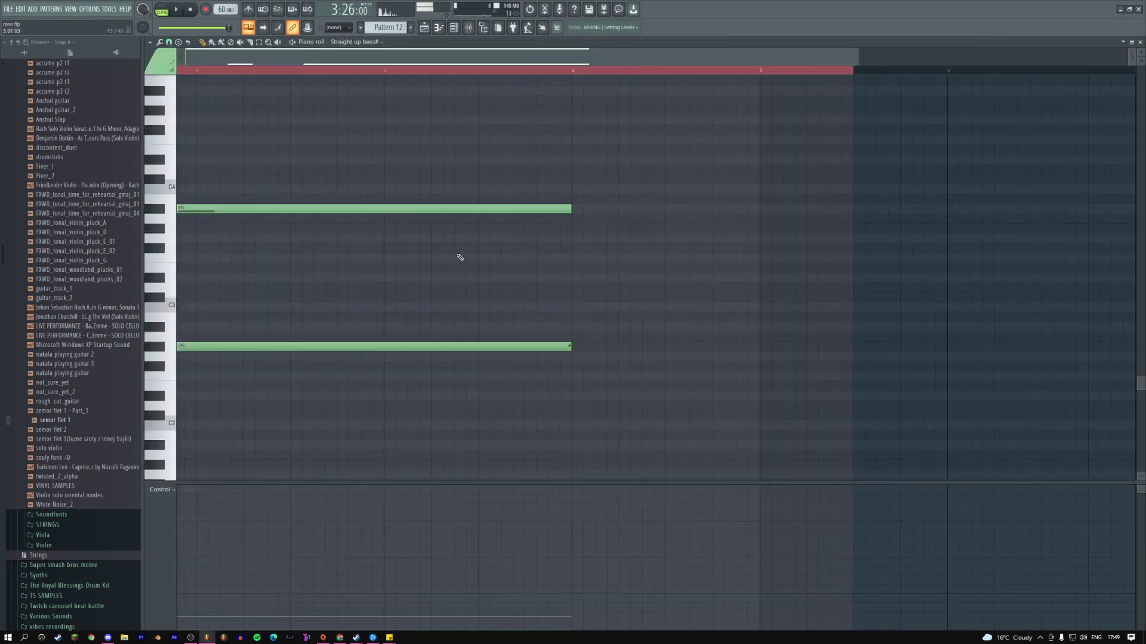
key(space)
right_click(567, 71)
drag(638, 149, 773, 411)
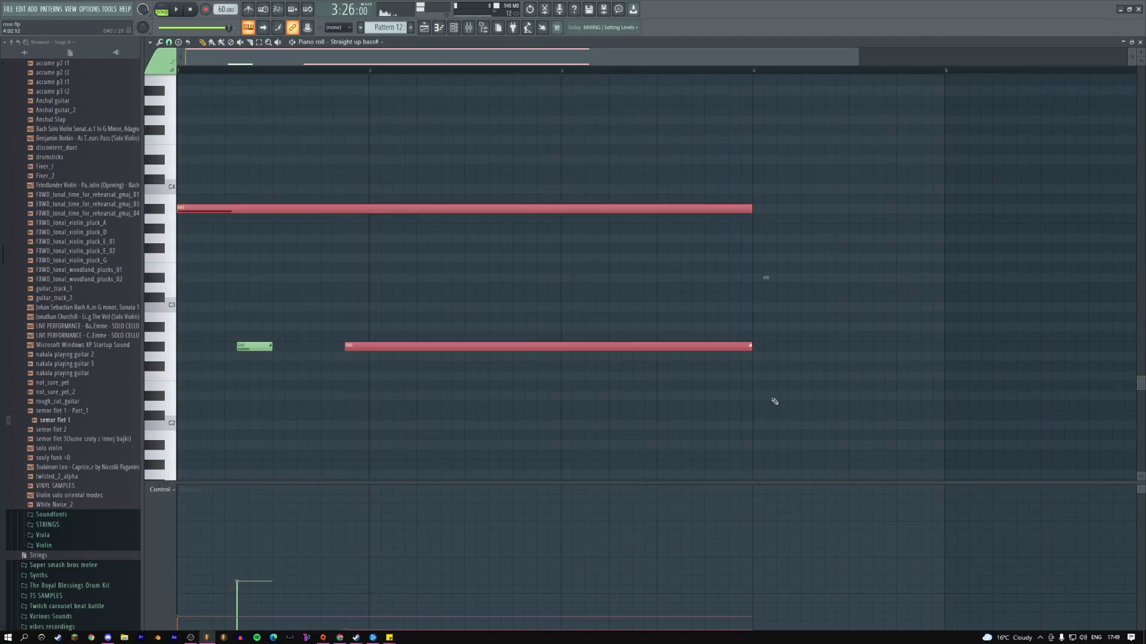
drag(761, 347, 946, 346)
key(space)
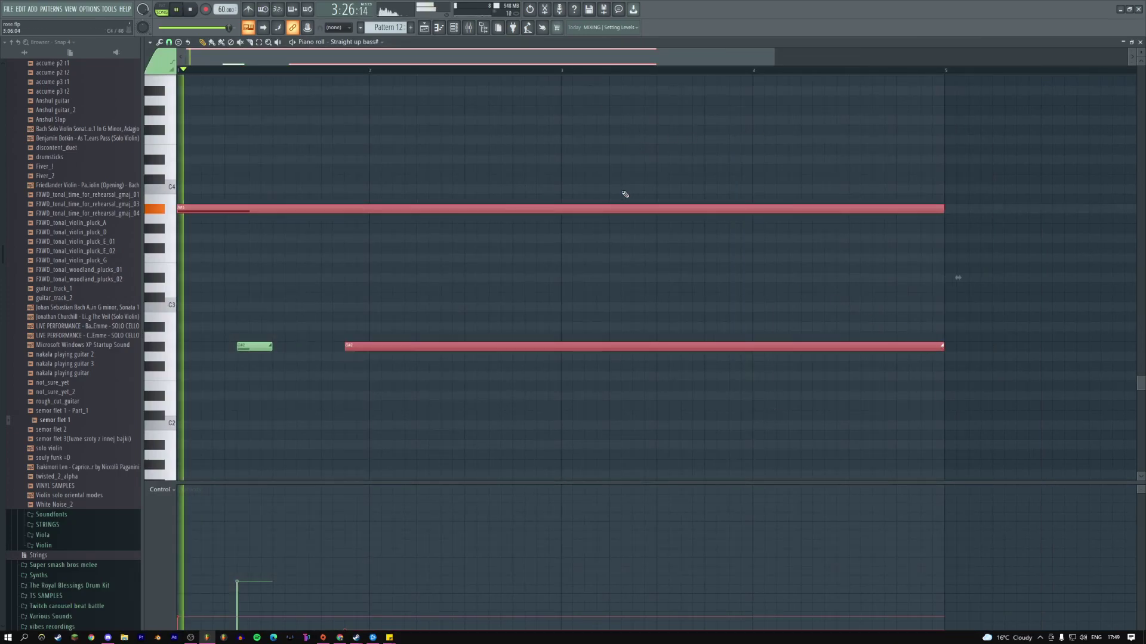
click(603, 190)
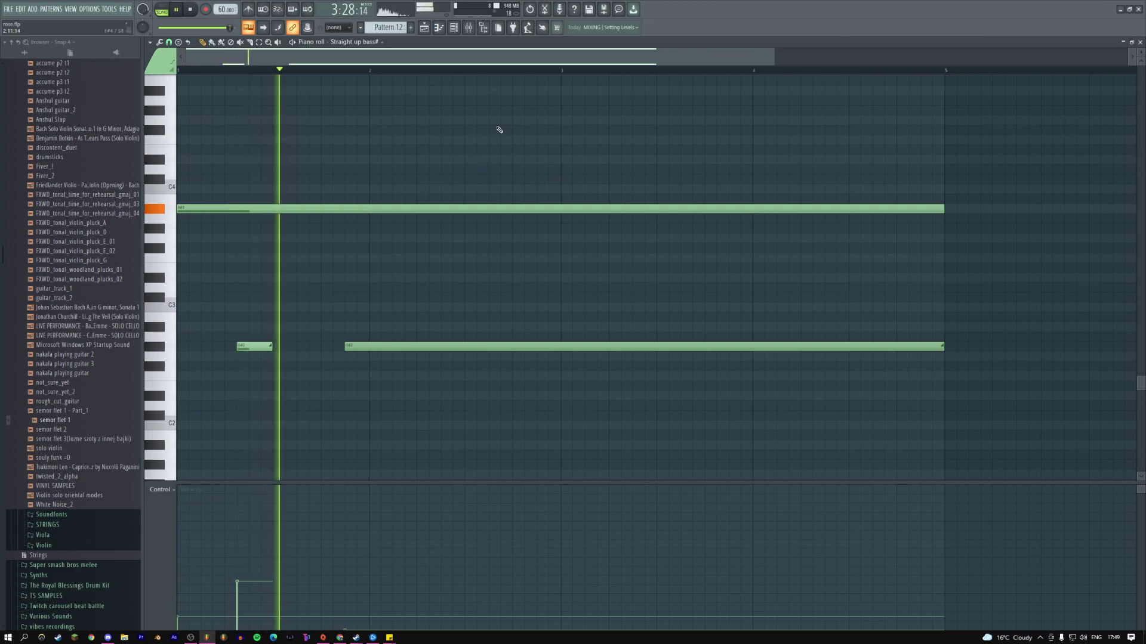
key(F5)
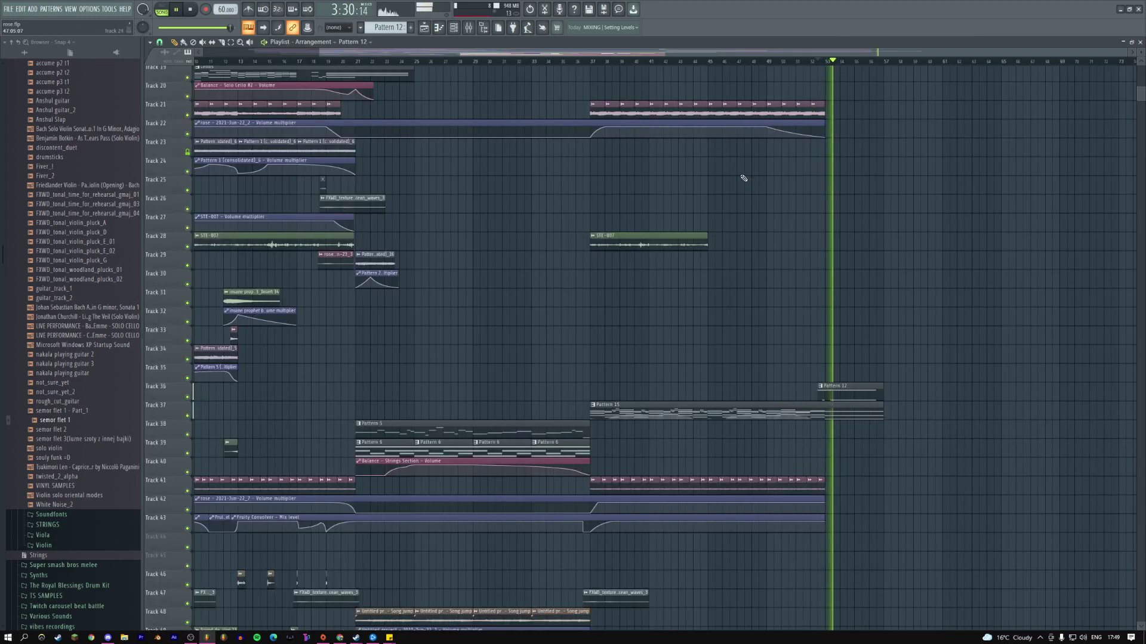
- Replay the ending from around bar 37 and open Pattern 15's Layer #2 chords in the piano roll
key(space)
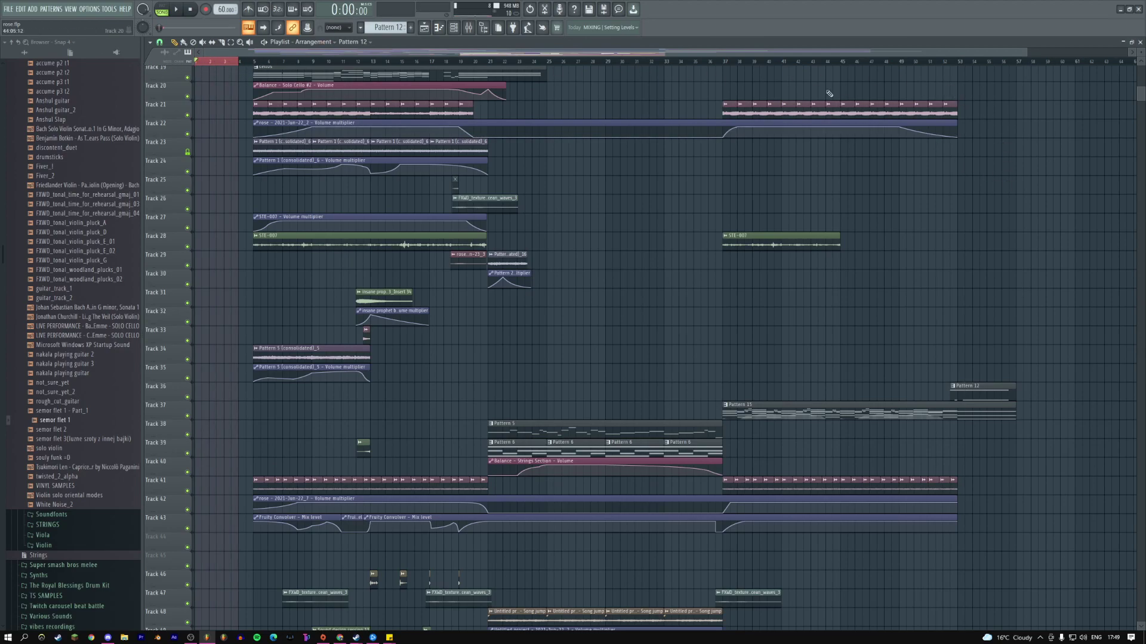
scroll(732, 212, up, 3)
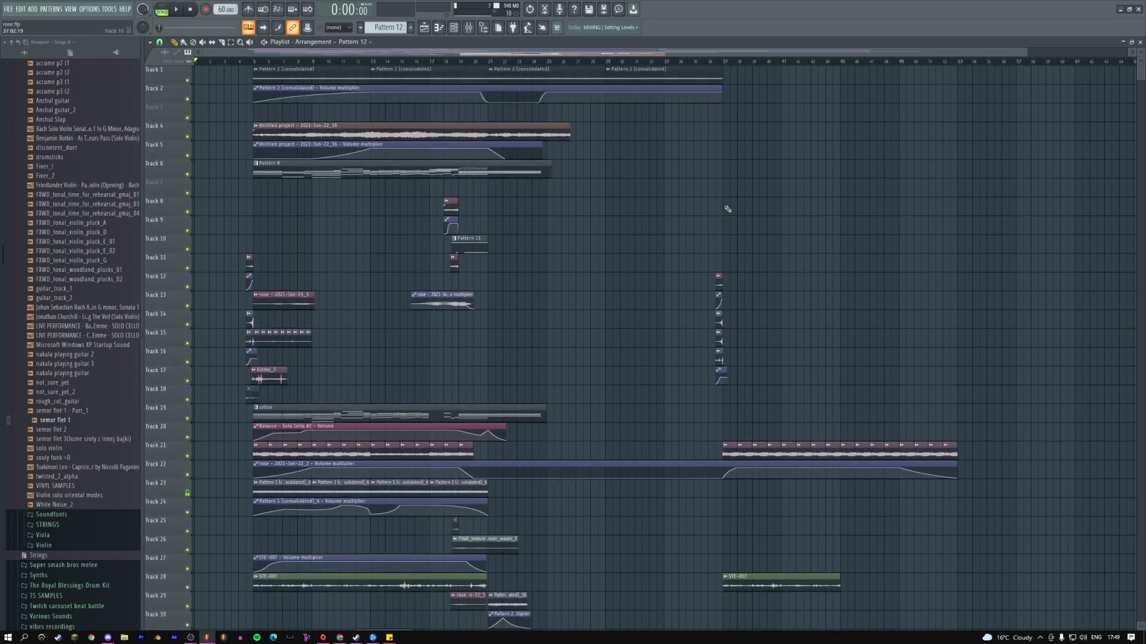
key(space)
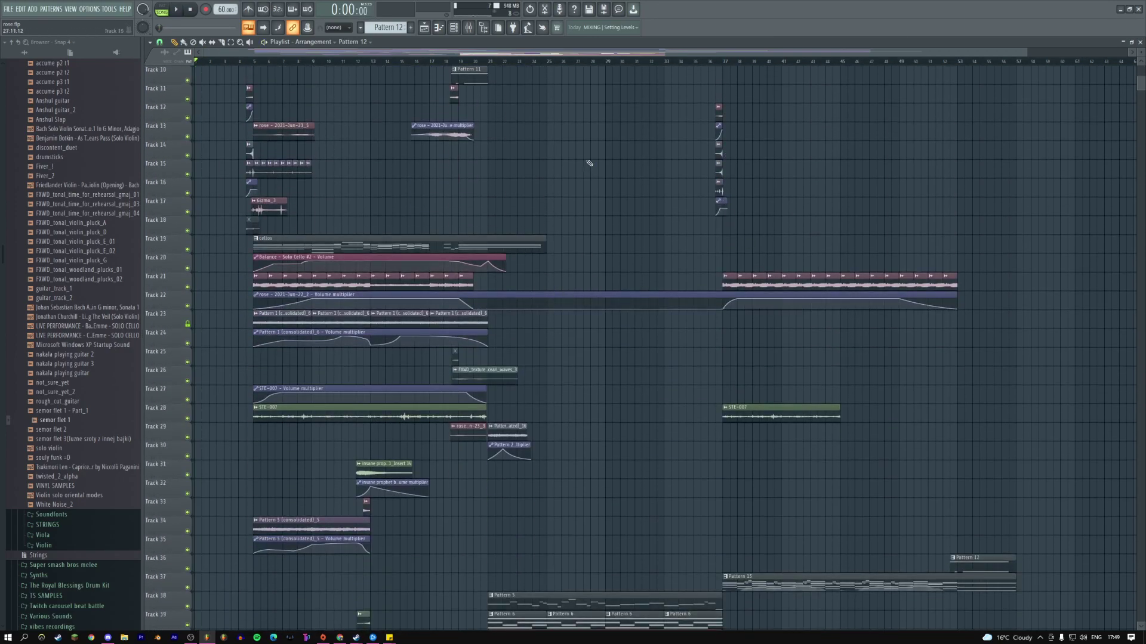
click(720, 62)
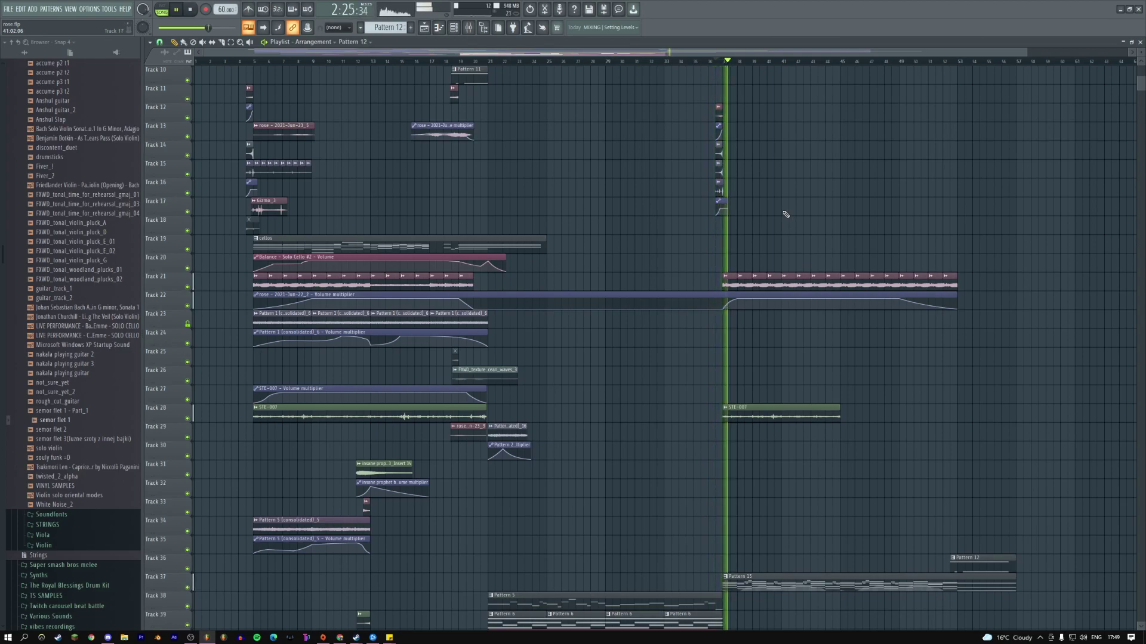
scroll(829, 272, down, 3)
scroll(829, 271, down, 2)
double_click(787, 291)
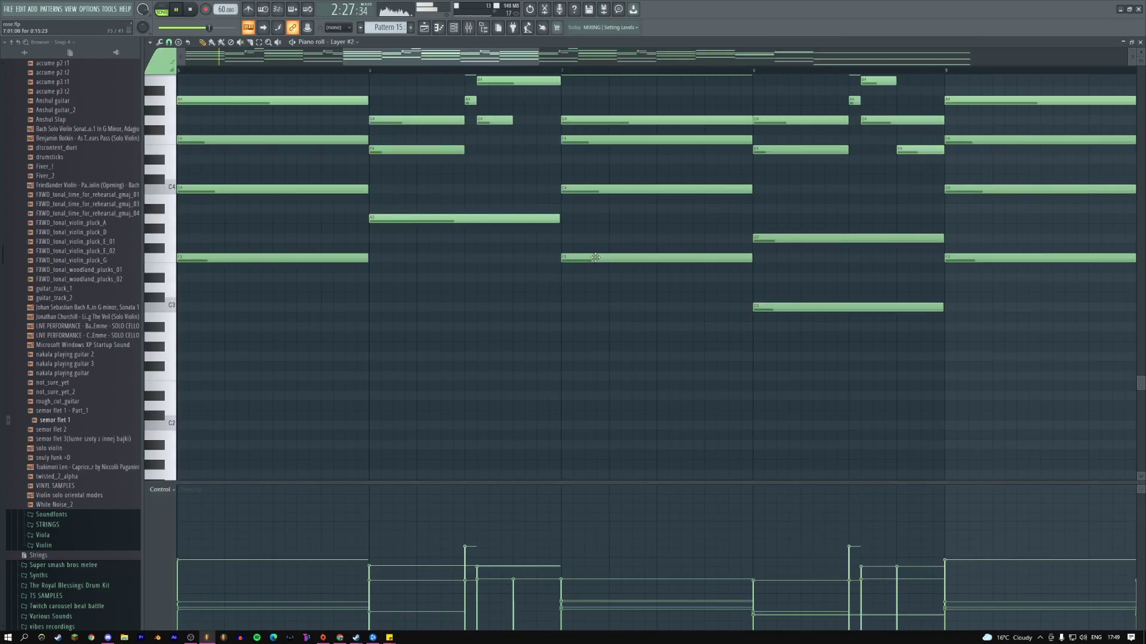
- Close the piano roll, view the Wasp and Wasp #2 synth settings, then close Wasp #2 and show the Playlist
key(Escape)
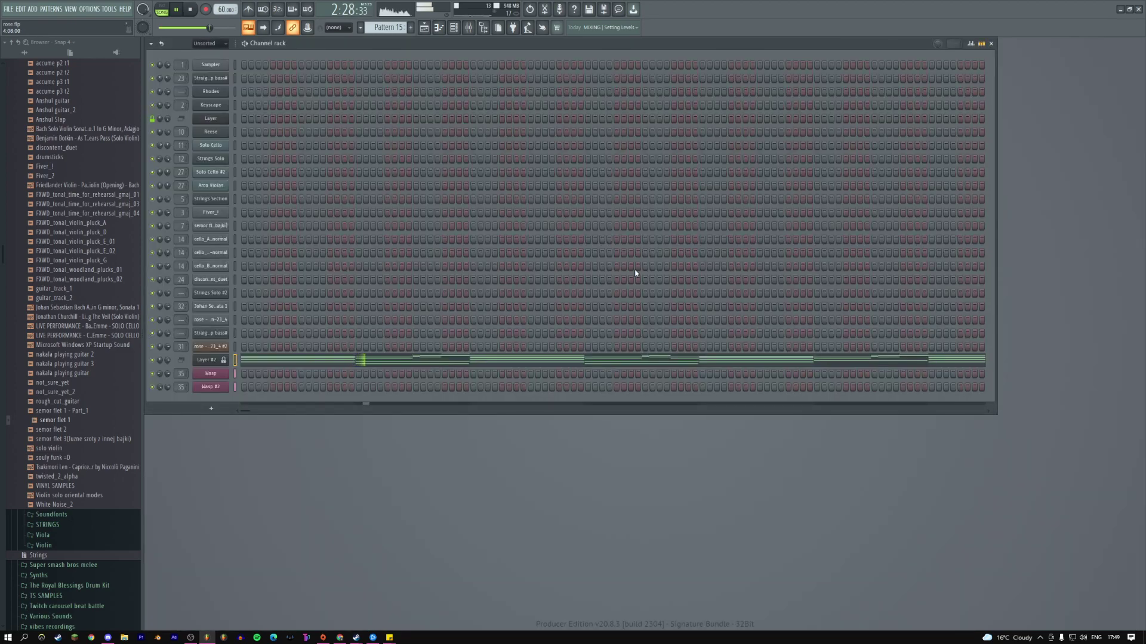
click(215, 374)
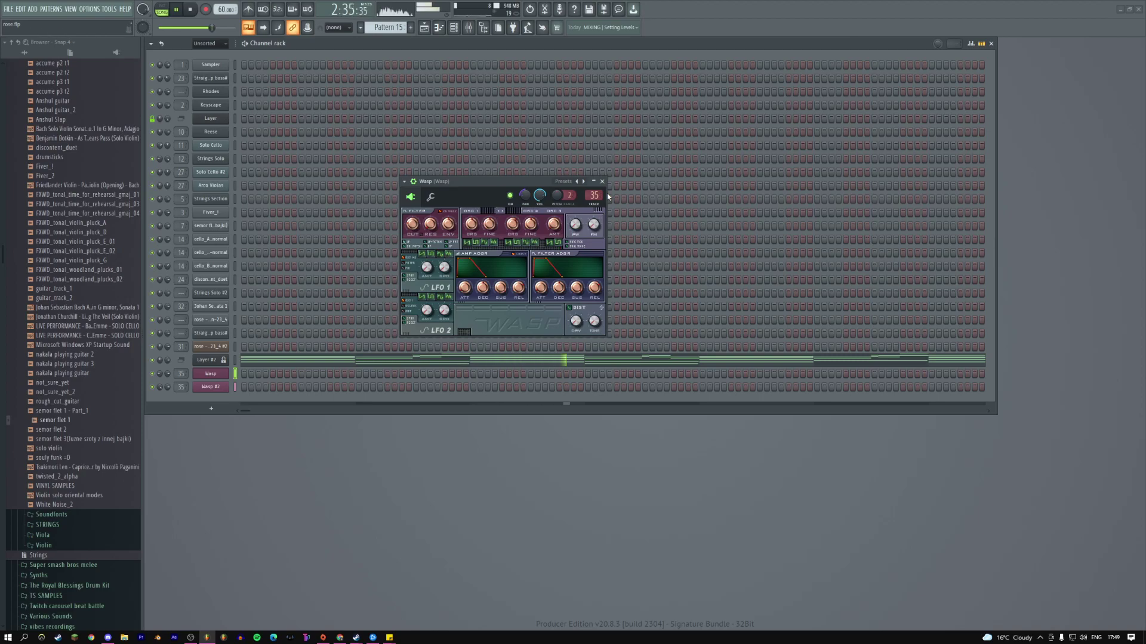
click(218, 389)
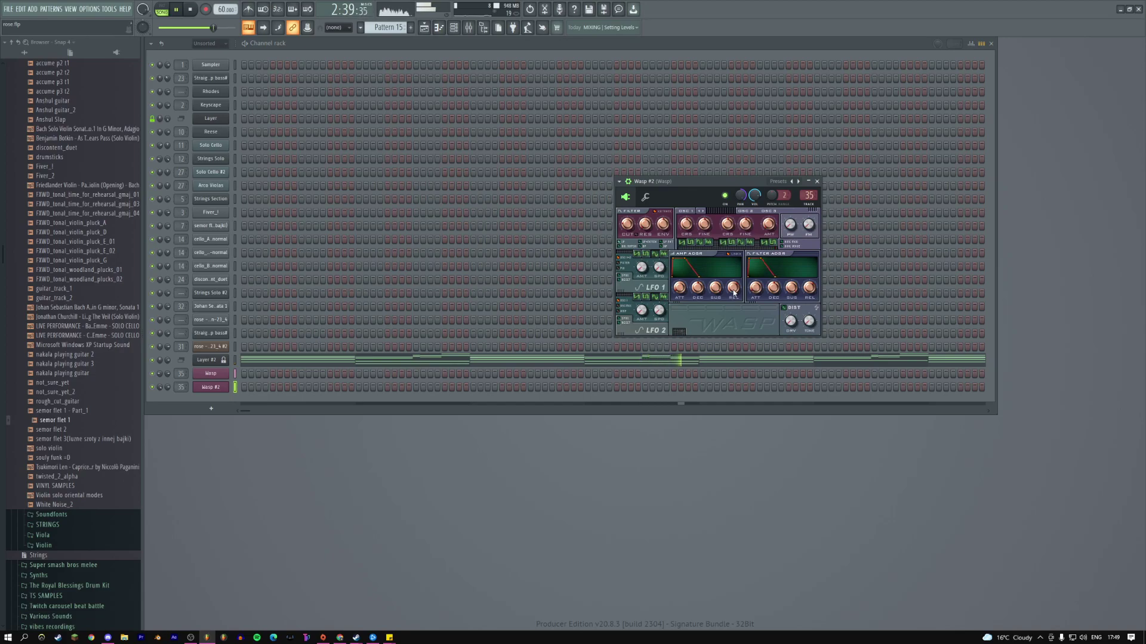
click(817, 181)
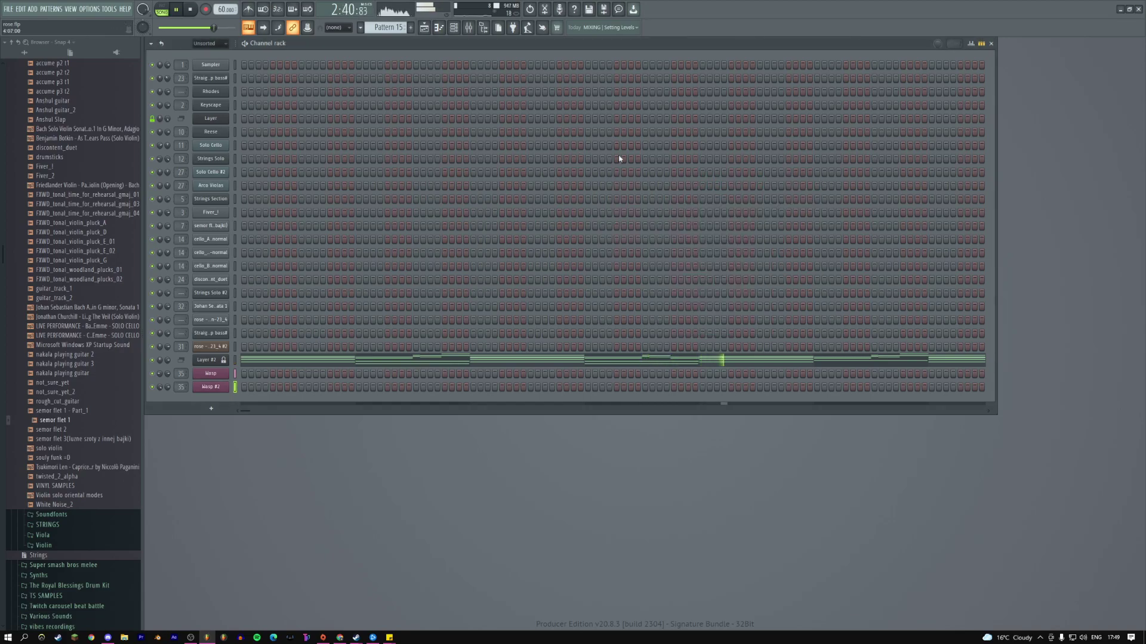
click(424, 28)
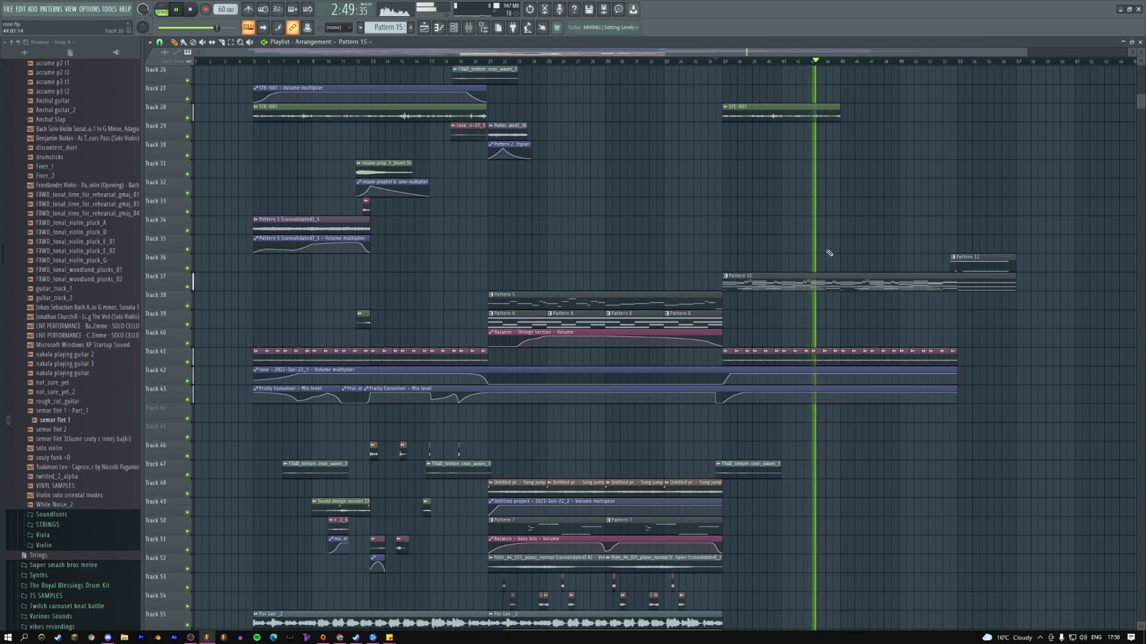
- Copy Track 52's flute clip to bar 43, delete the extra copy, and mute the new copy
scroll(828, 253, down, 4)
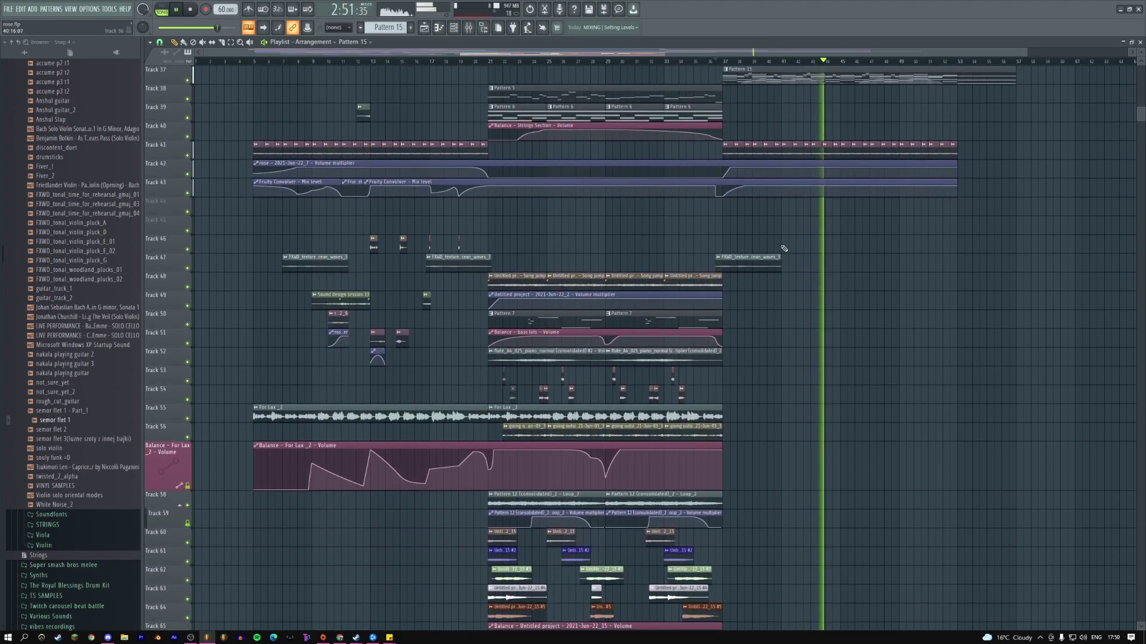
drag(620, 358, 868, 360)
right_click(989, 357)
ctrl+click(939, 315)
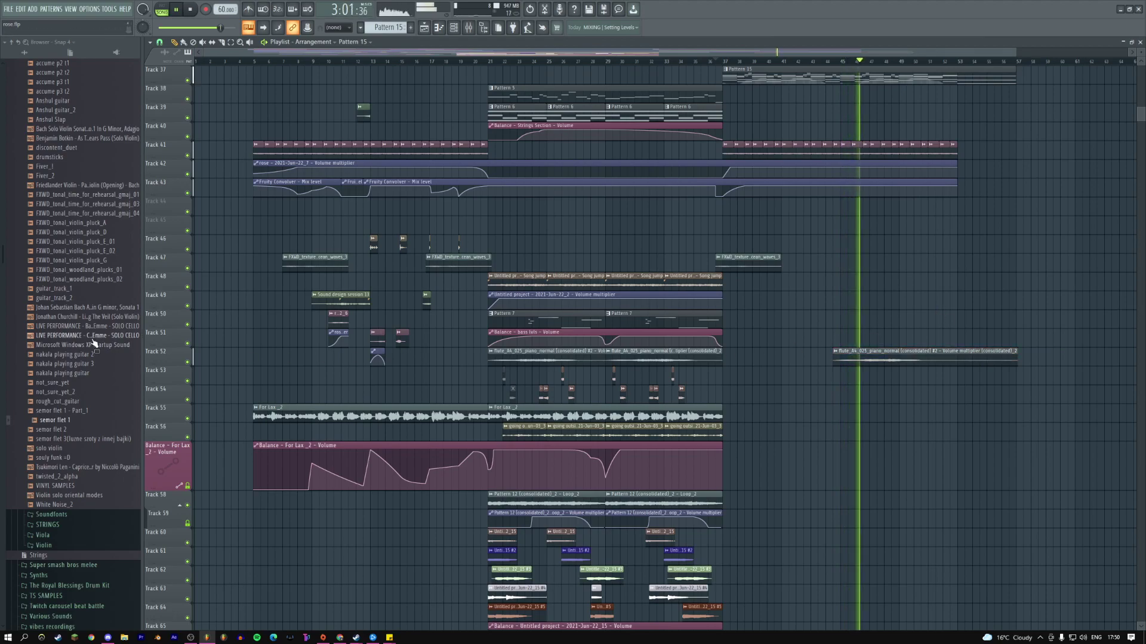
scroll(94, 345, up, 20)
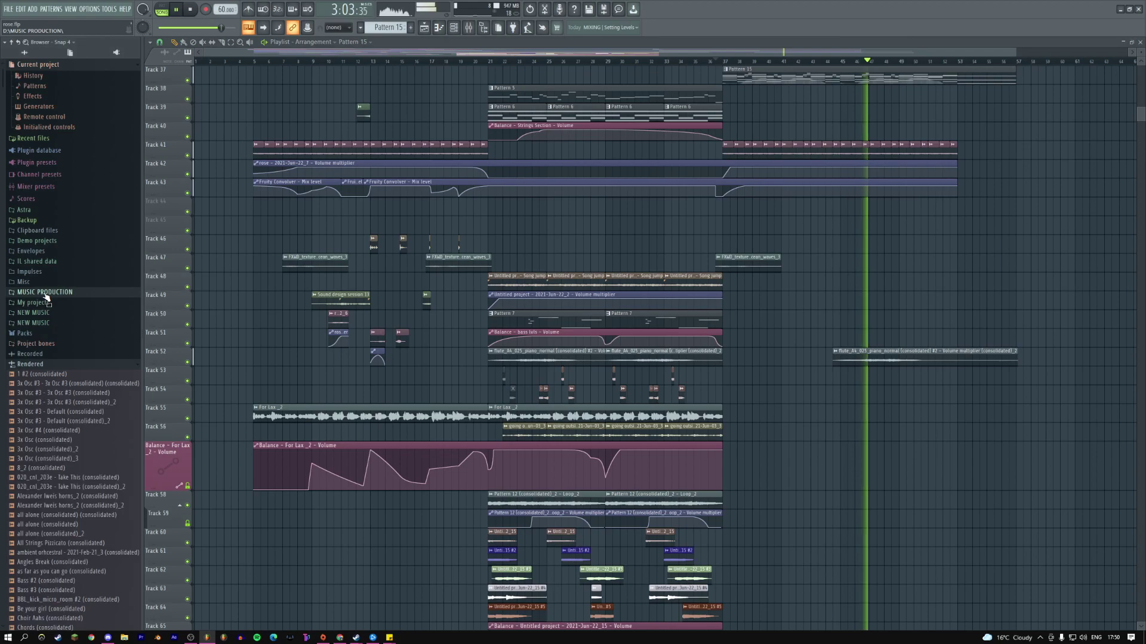
click(45, 293)
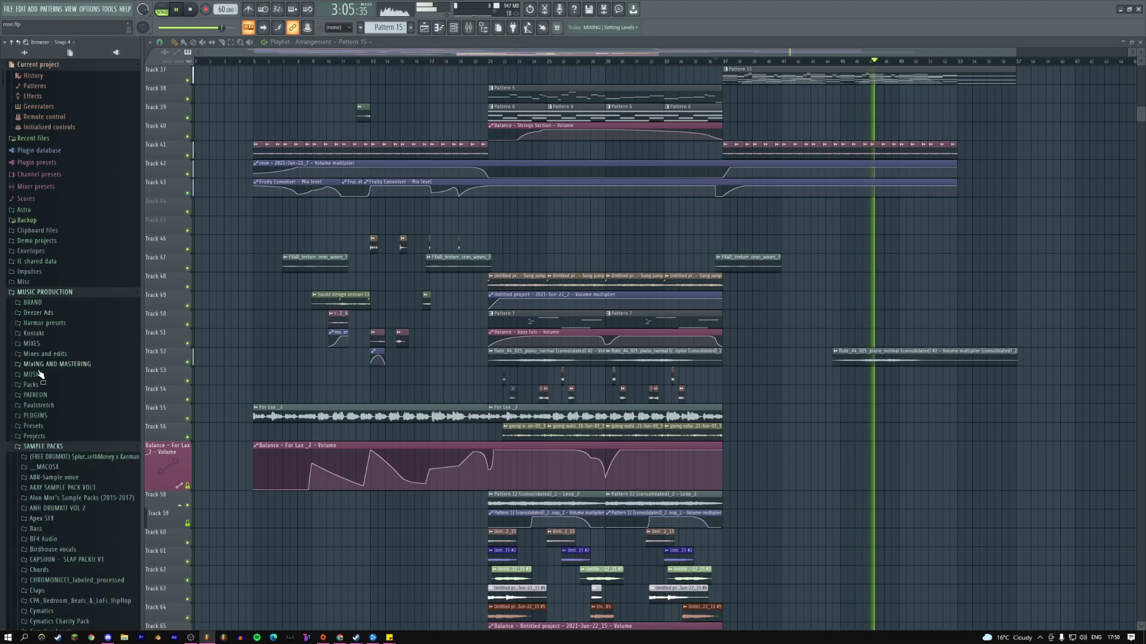
click(37, 374)
alt+right_click(929, 361)
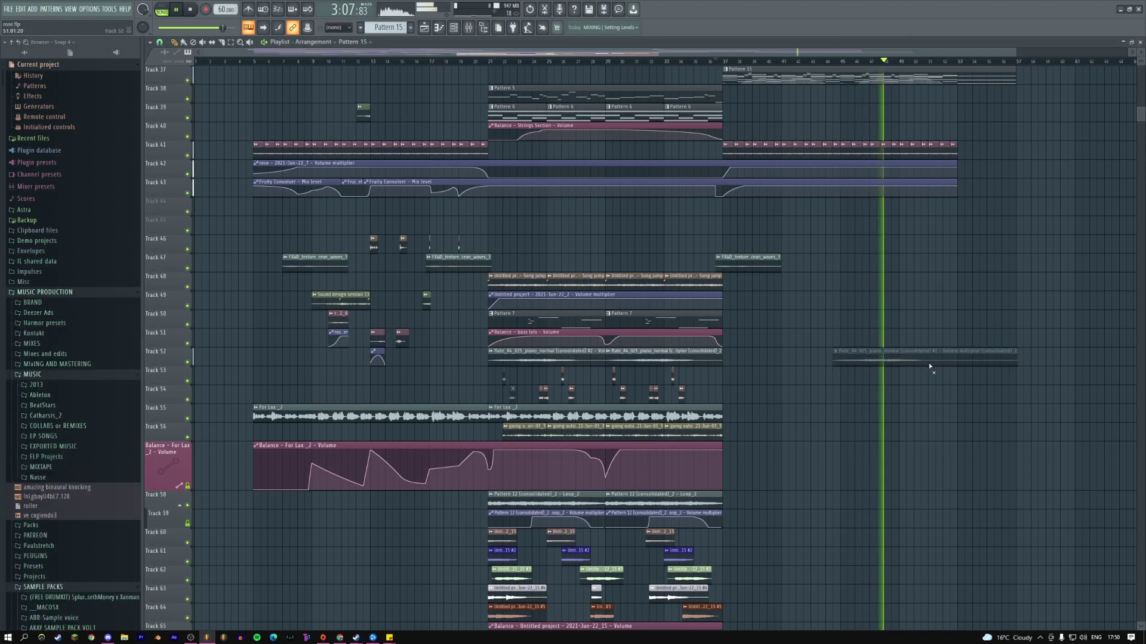
- Smart-search the browser for 'randomiz' and drag the randomizer sample onto Track 53 at bar 37
right_click(62, 446)
click(81, 465)
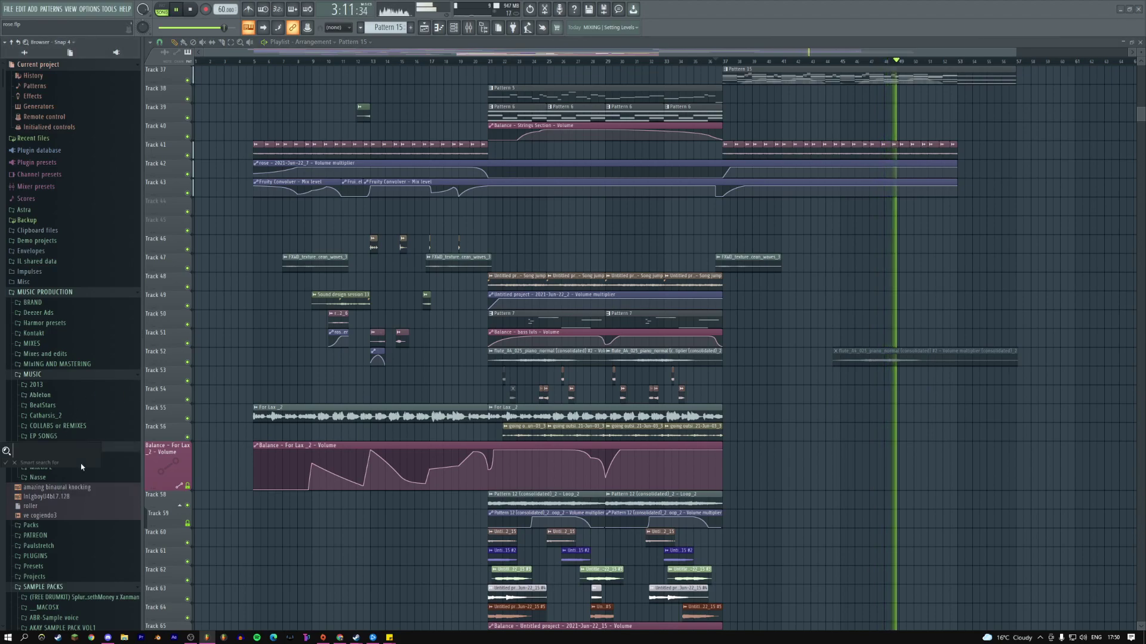
text(randomiz)
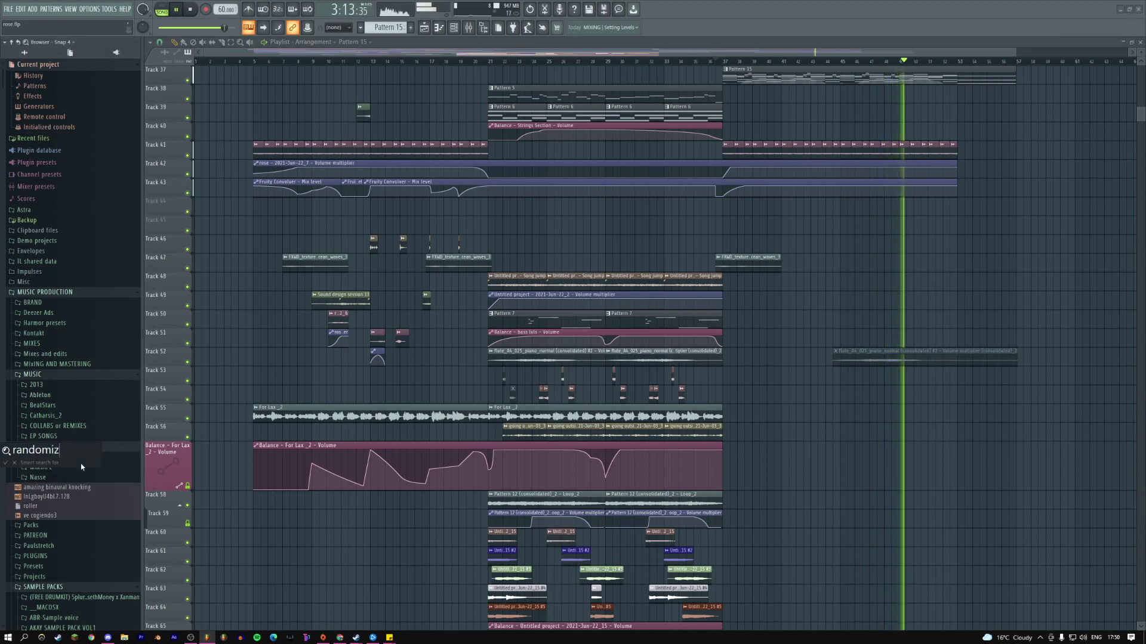
key(Return)
drag(54, 627, 725, 376)
- Select the dropped randomizer clip in the playlist and play it back
key(space)
ctrl+click(747, 379)
key(shift+Left)
scroll(747, 382, up, 1)
key(space)
- Set the randomizer sample's time-stretching mode to Stretch and route it to a free mixer insert
double_click(736, 399)
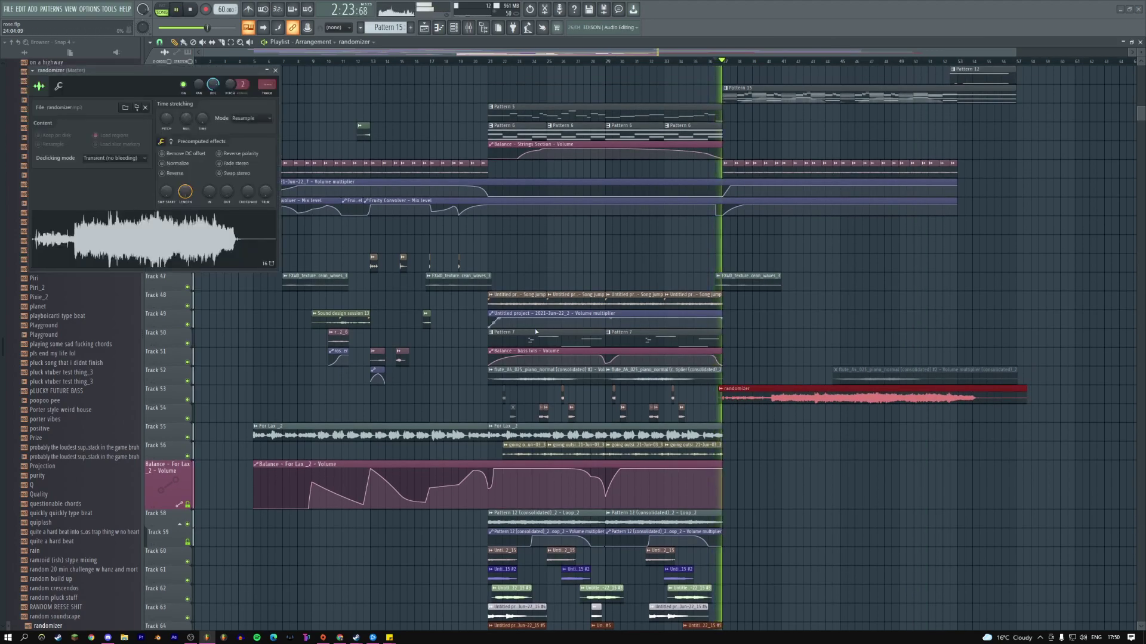
click(251, 118)
click(240, 144)
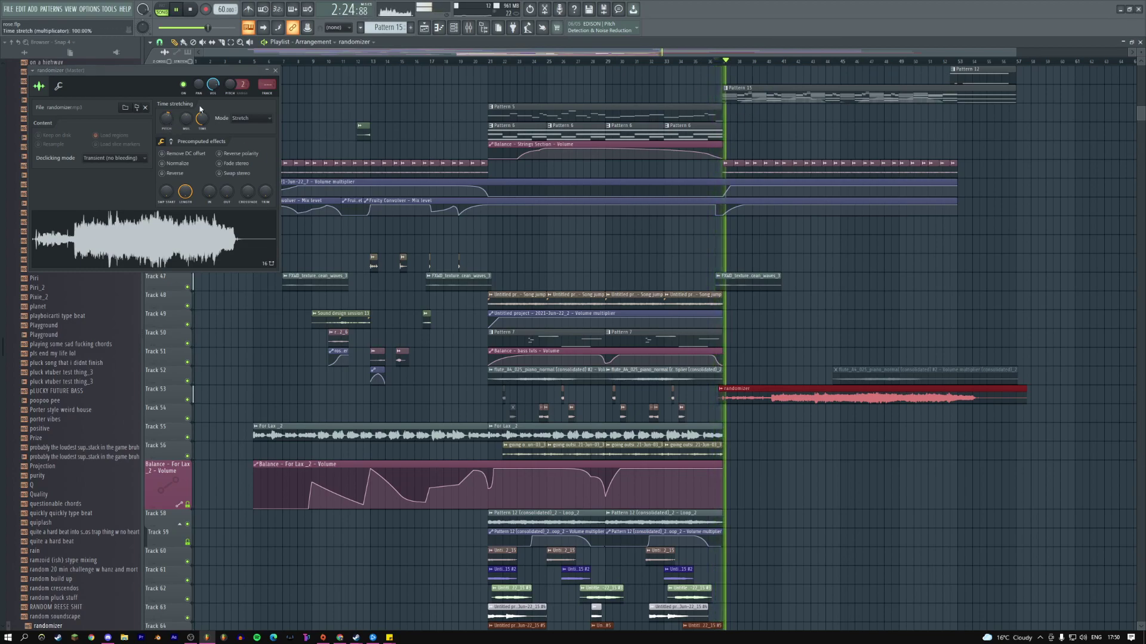
double_click(270, 89)
click(275, 70)
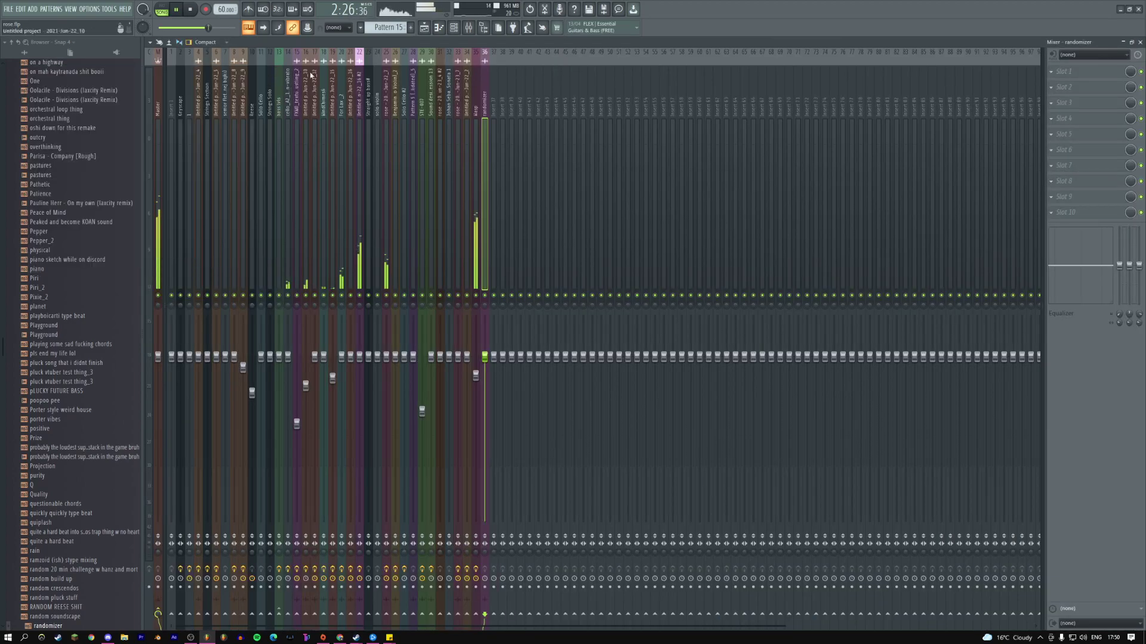
- Add Fruity parametric EQ 2 to the randomizer insert and make band 1 a high-pass filter
click(1065, 129)
click(949, 618)
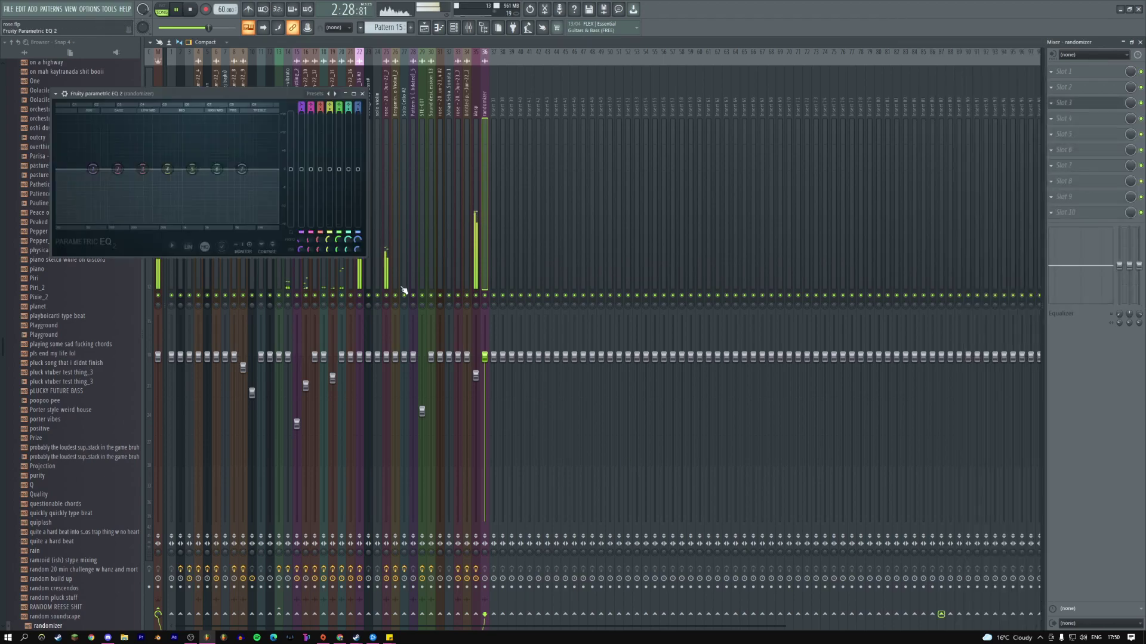
click(105, 188)
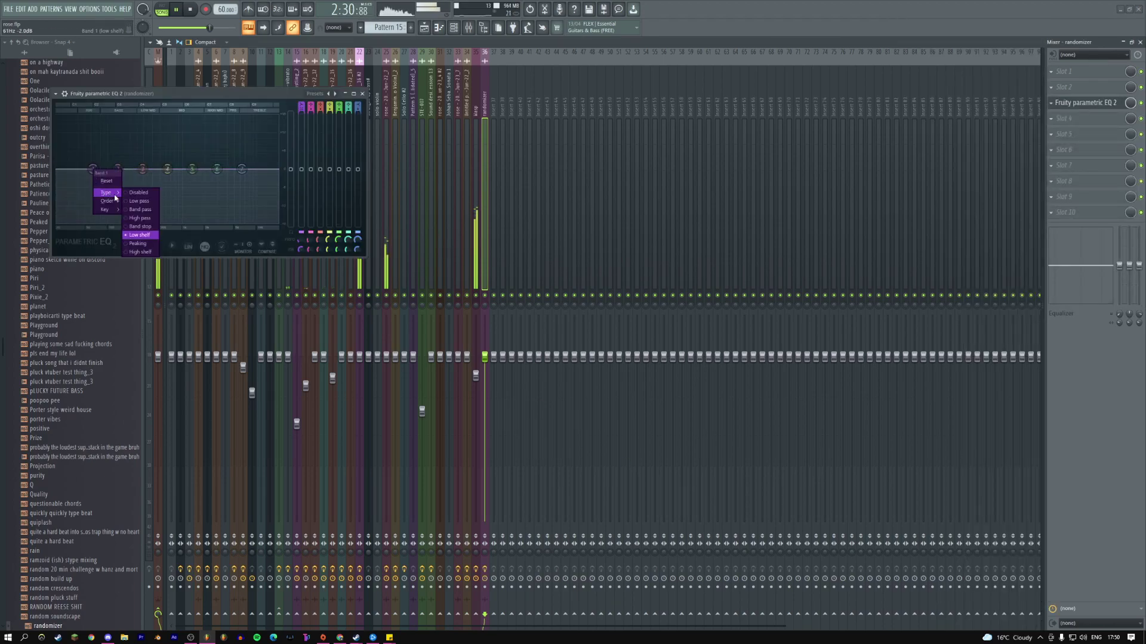
click(141, 218)
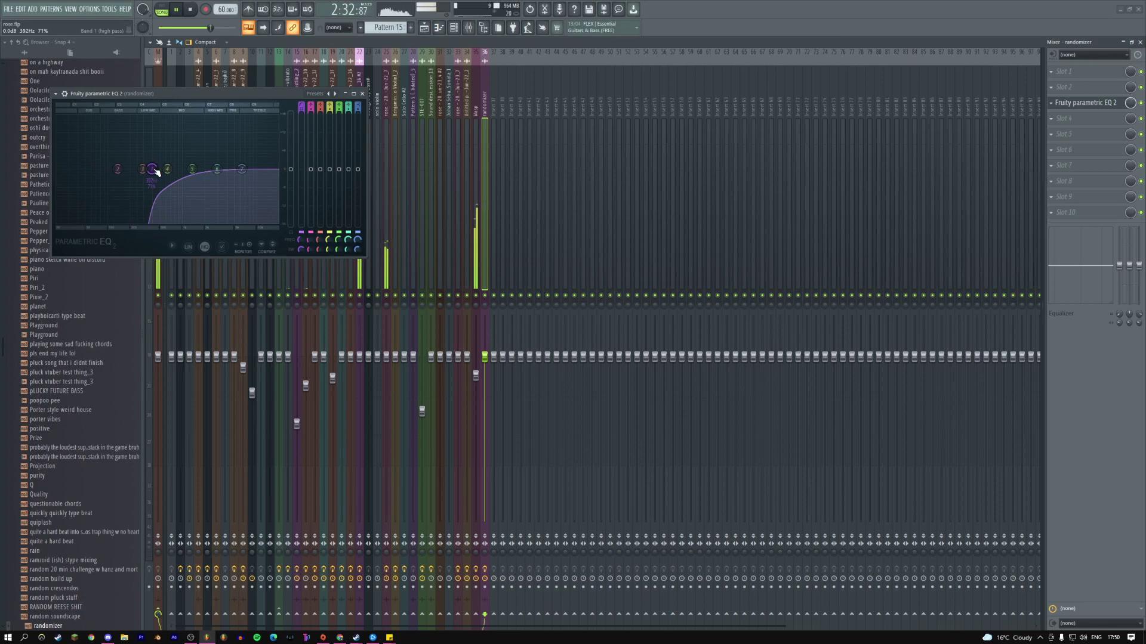
- Play from bar 40 and shift the randomizer clip half a bar later
key(F5)
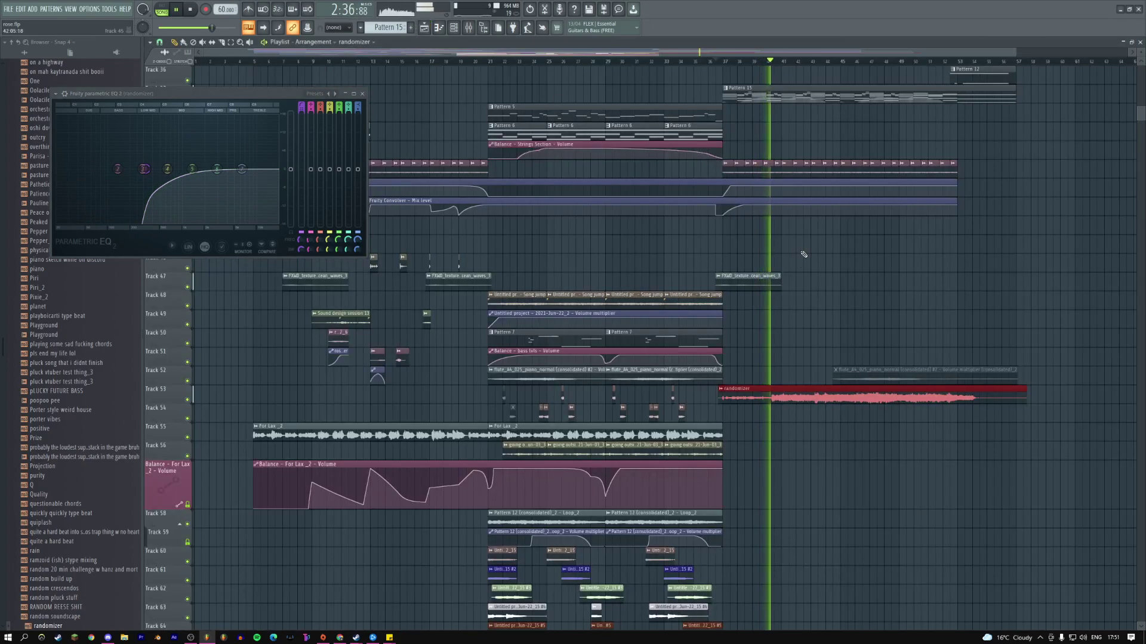
key(space)
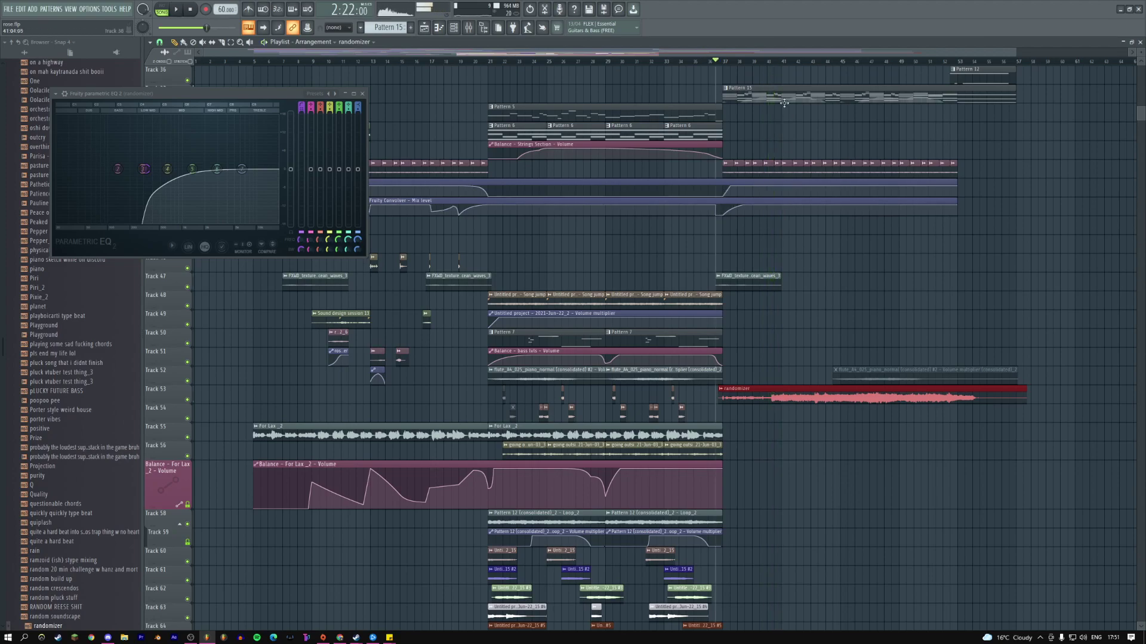
click(767, 63)
key(space)
drag(782, 391, 788, 390)
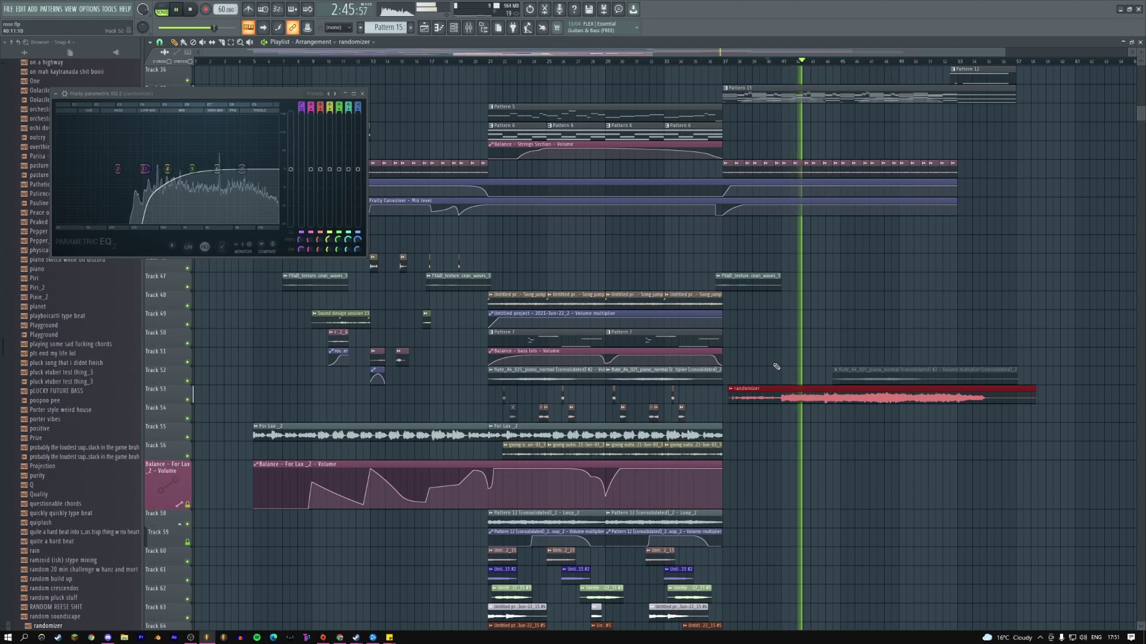
key(F9)
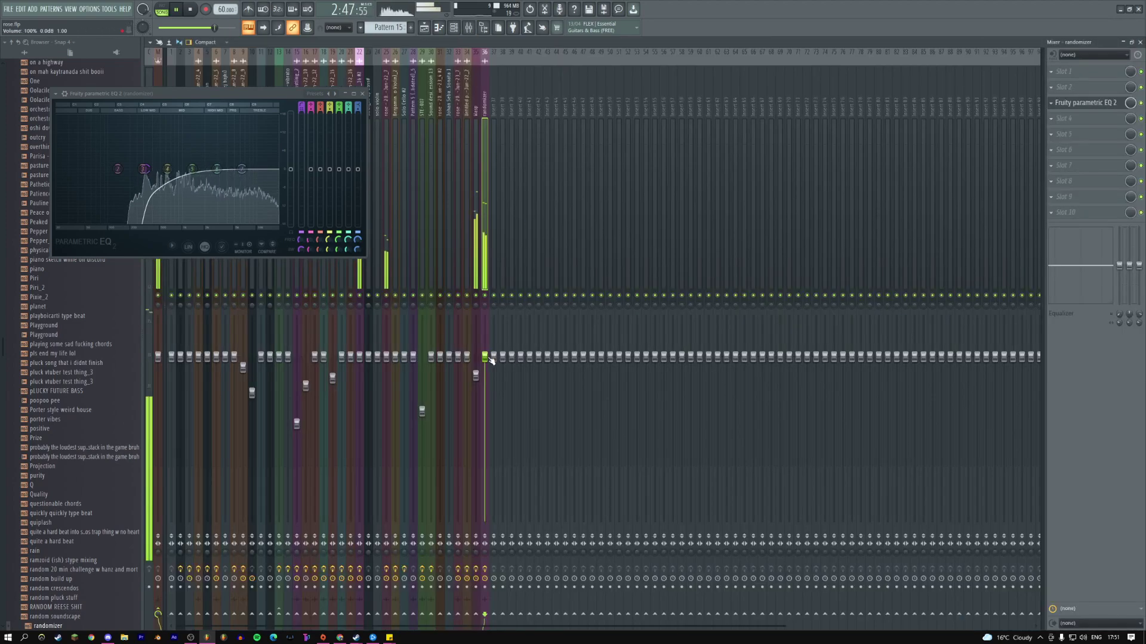
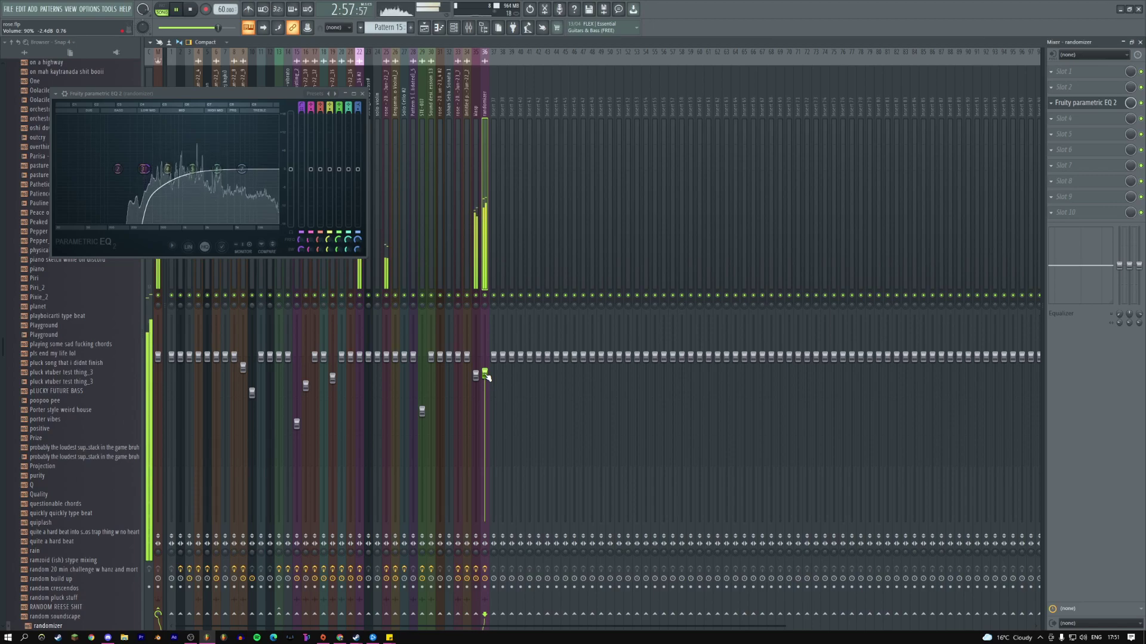
- Close the Fruity parametric EQ 2 window and bring the arrangement playlist back instead of the mixer
click(362, 94)
click(423, 27)
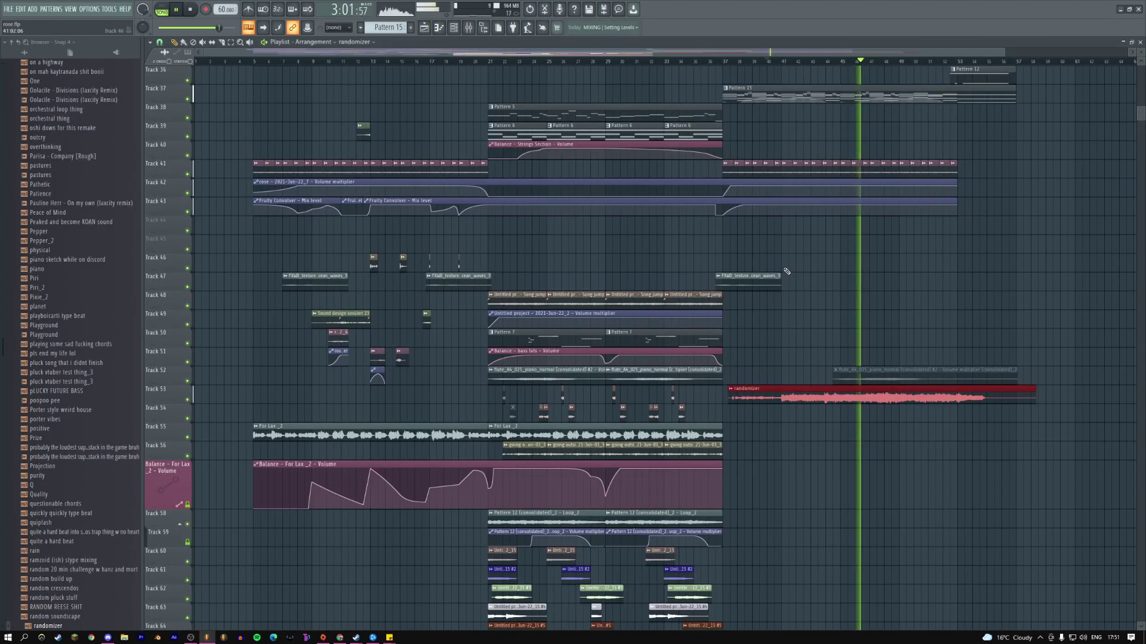
- Create a volume automation clip for the randomizer clip and shape its points into an earlier fade-out
right_click(168, 415)
key(i)
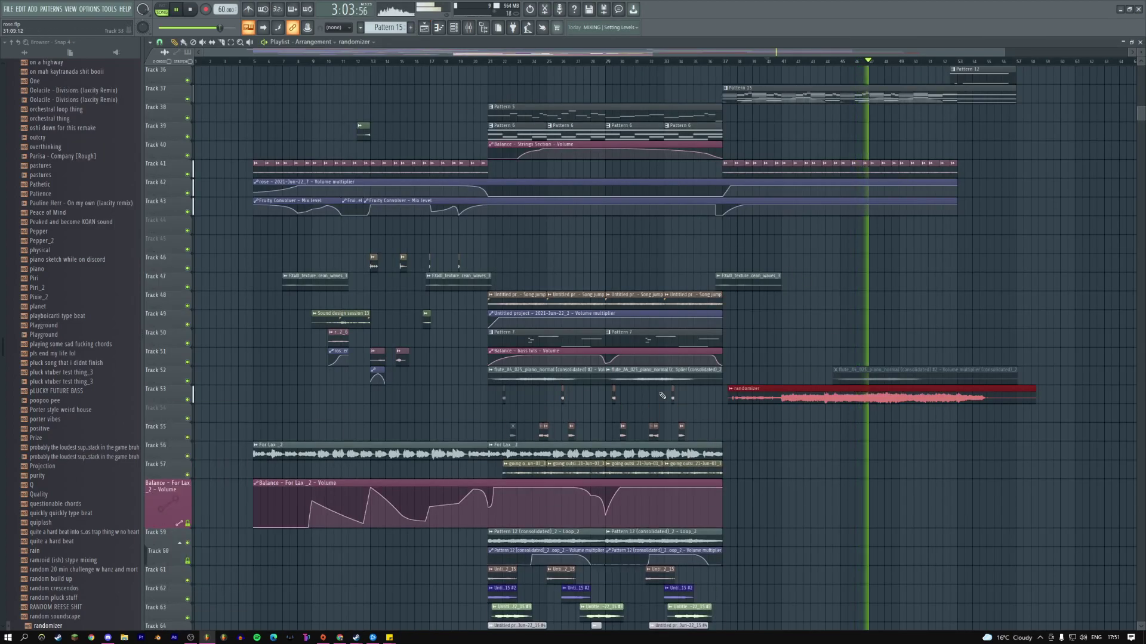
ctrl+click(805, 424)
click(732, 390)
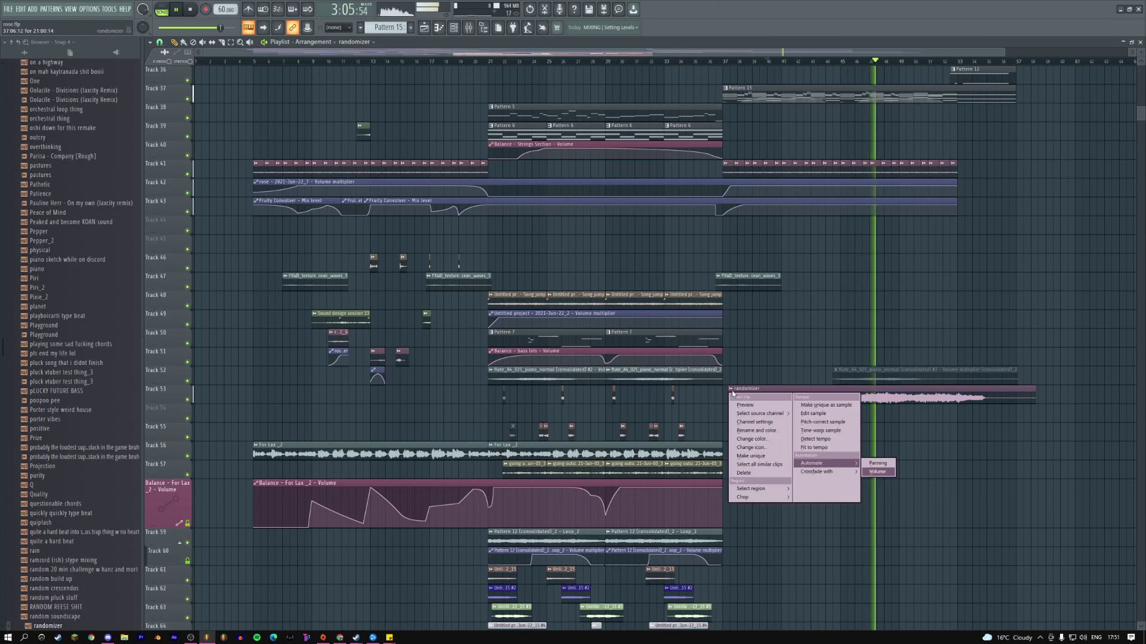
click(877, 464)
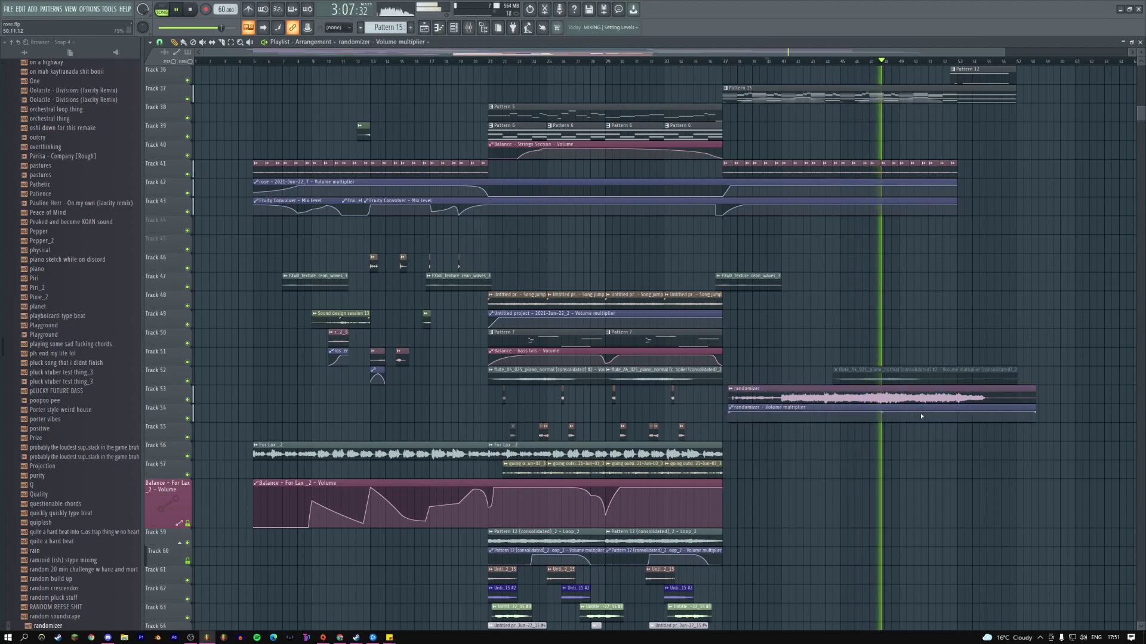
drag(891, 408, 935, 421)
right_click(987, 422)
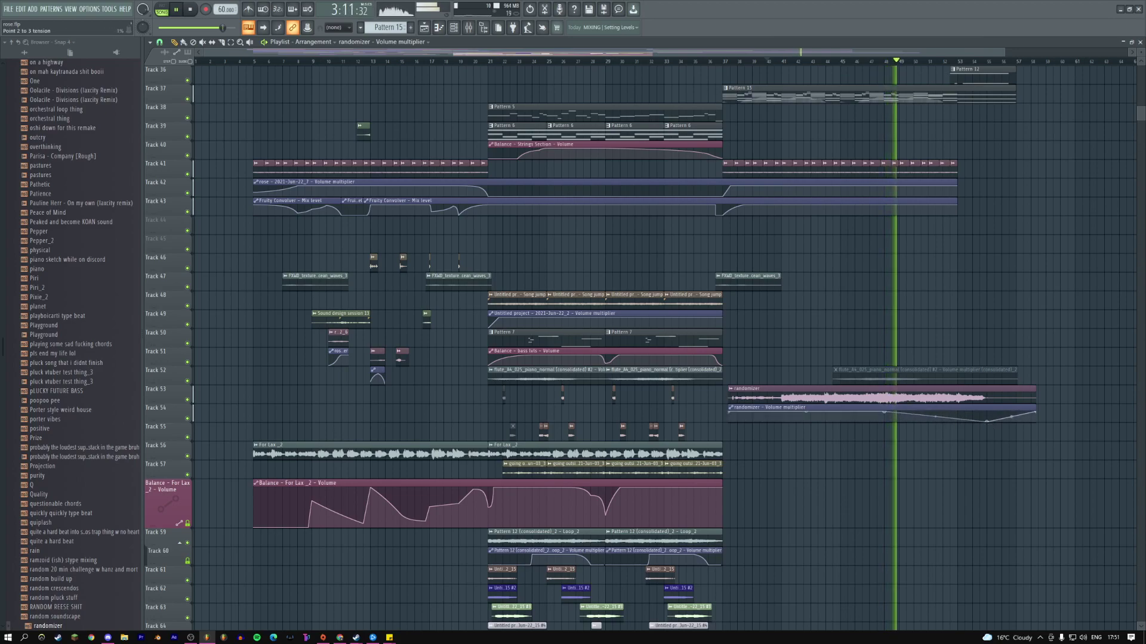
drag(1035, 411, 988, 422)
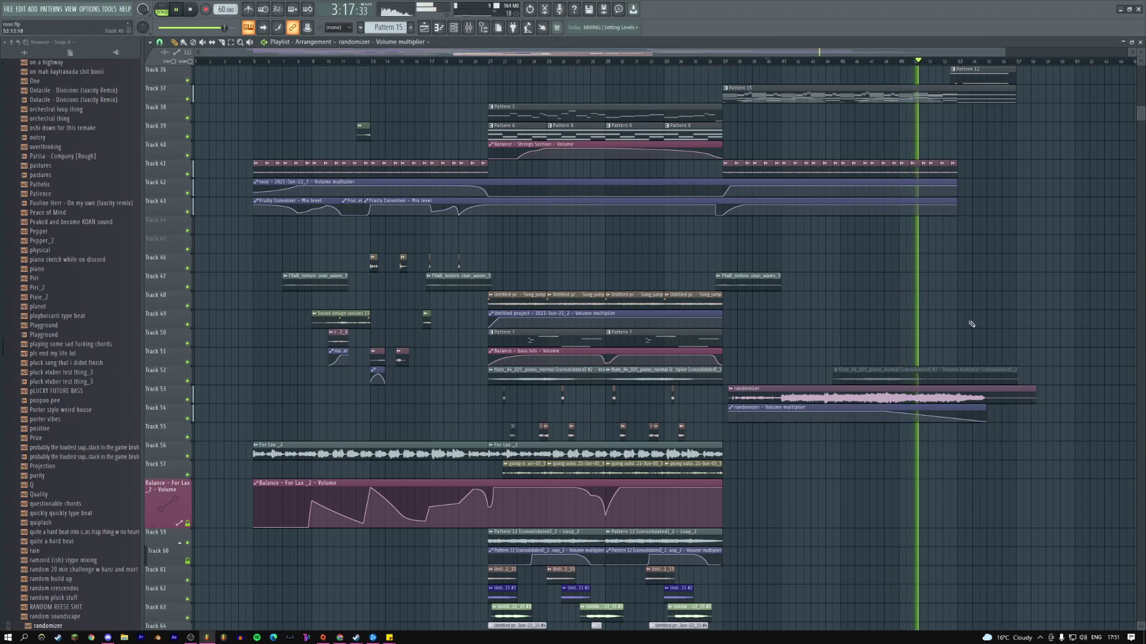
- Make Track 54 taller, insert an empty track below the automation, and stop playback
scroll(972, 325, up, 1)
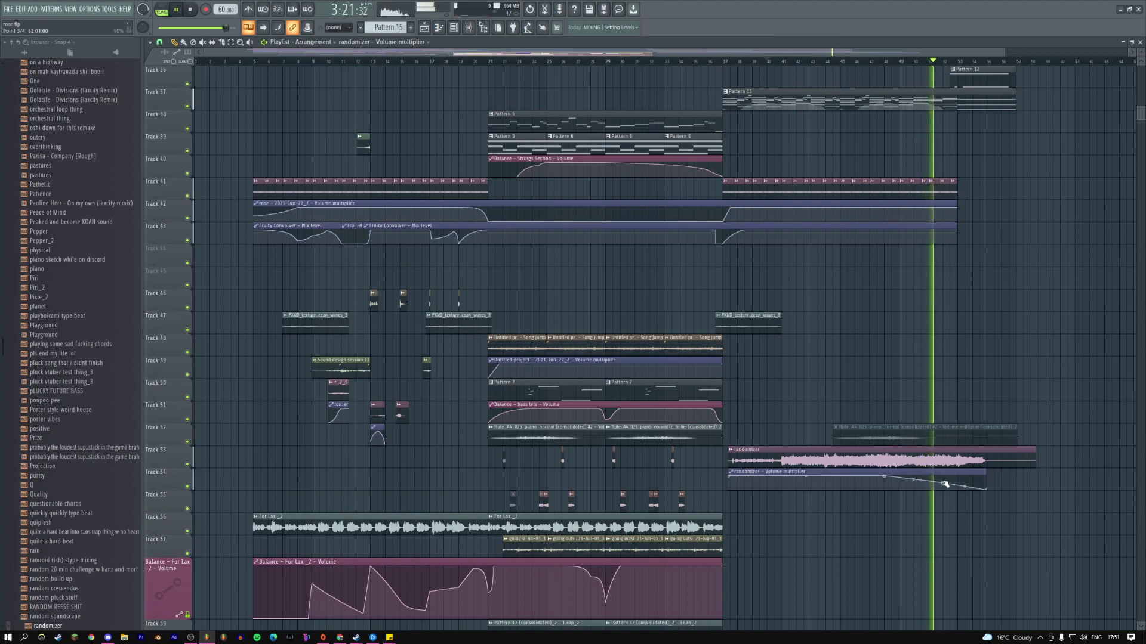
drag(177, 489, 176, 496)
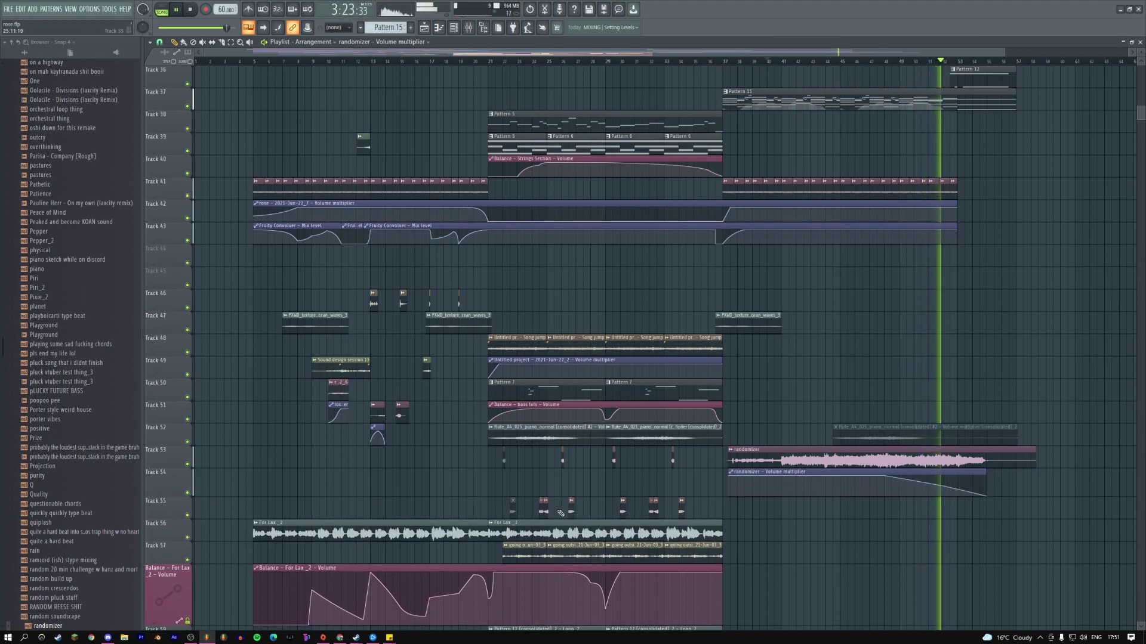
right_click(166, 505)
click(194, 583)
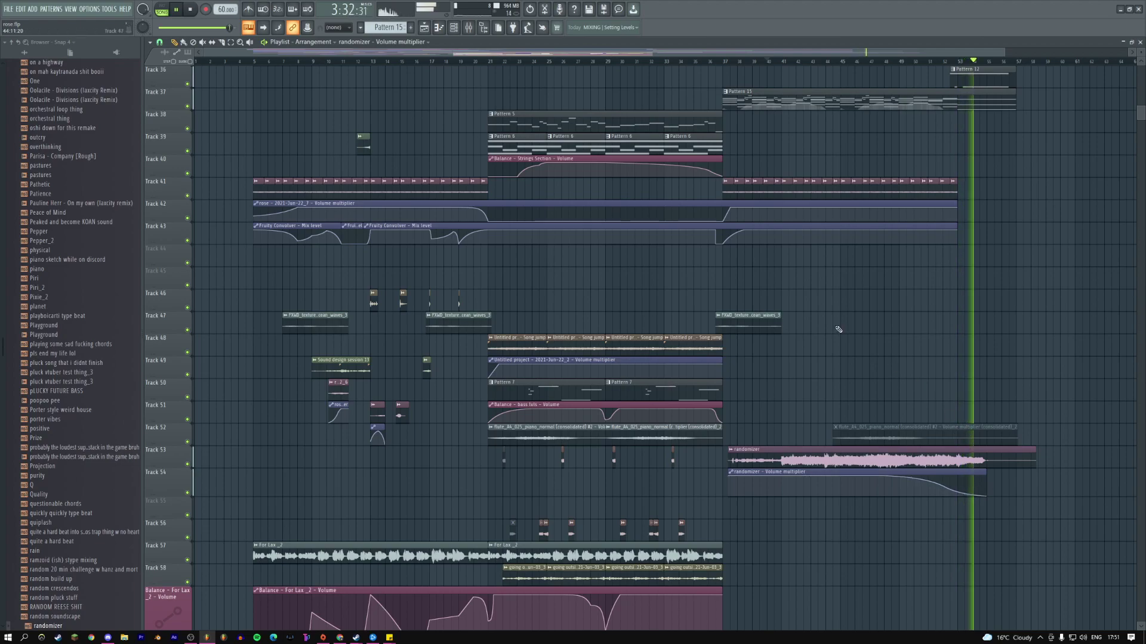
key(space)
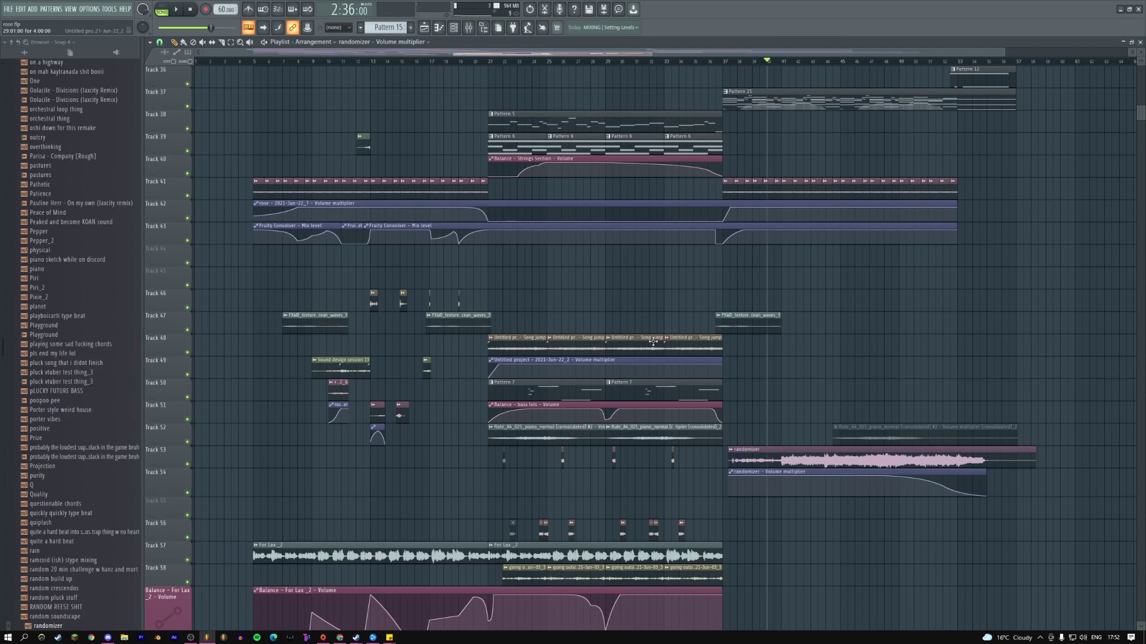
- Drag the first automation point down to silence and slice off the randomizer clip's tail
drag(729, 477, 755, 475)
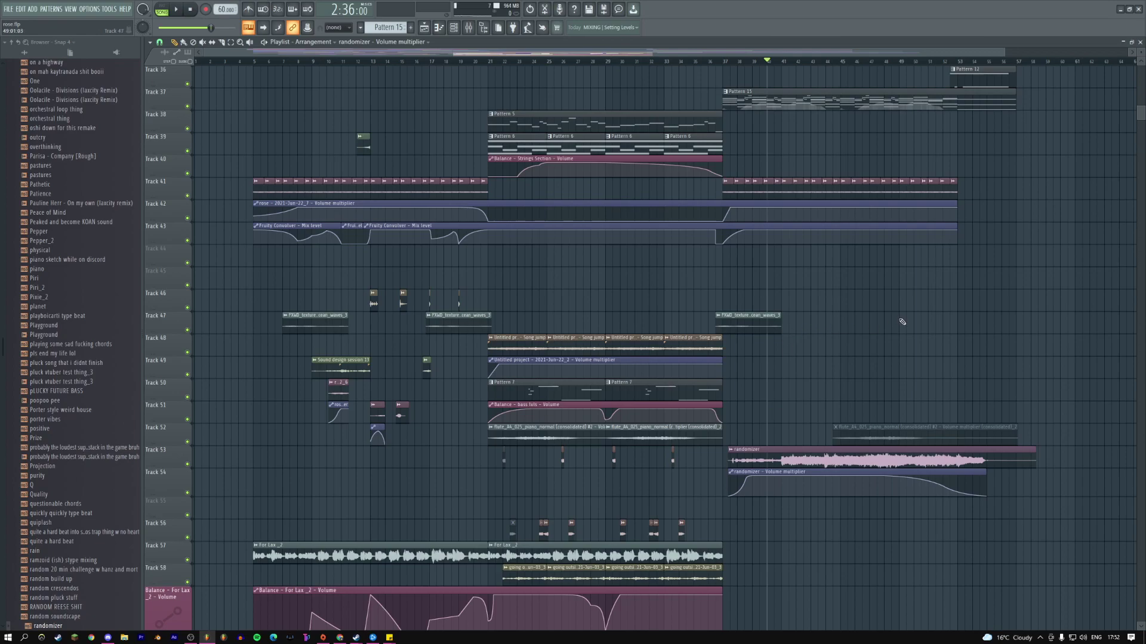
right_click(1079, 430)
click(1049, 518)
right_click(1018, 462)
right_click(1031, 442)
click(1044, 457)
right_click(1026, 432)
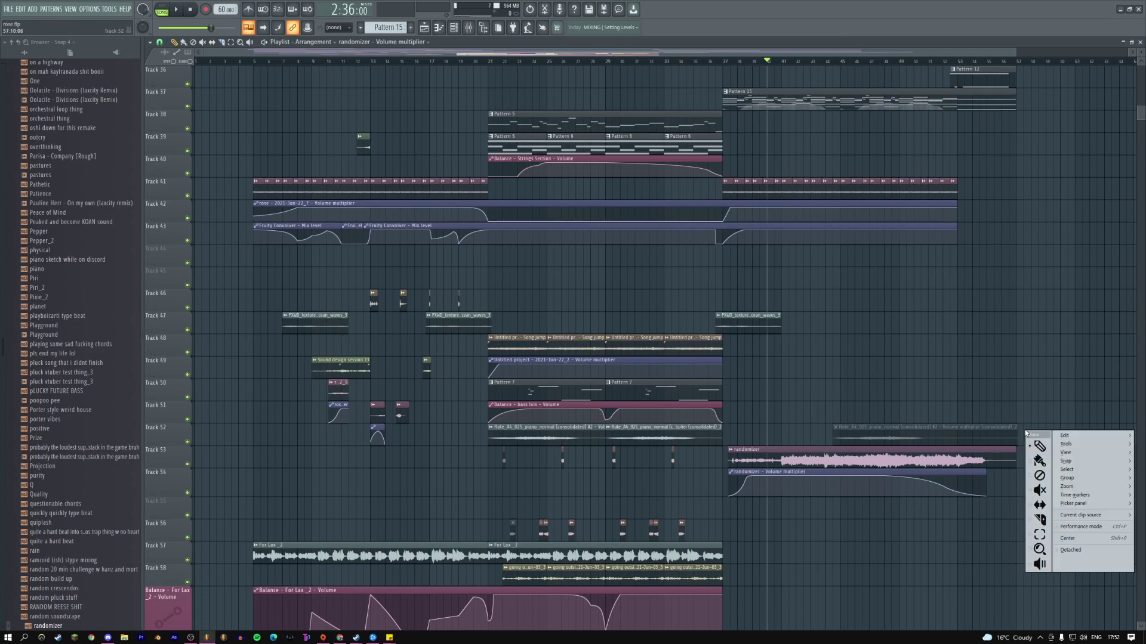
click(1039, 519)
- Play the arrangement from around bar 37
scroll(1020, 466, down, 5)
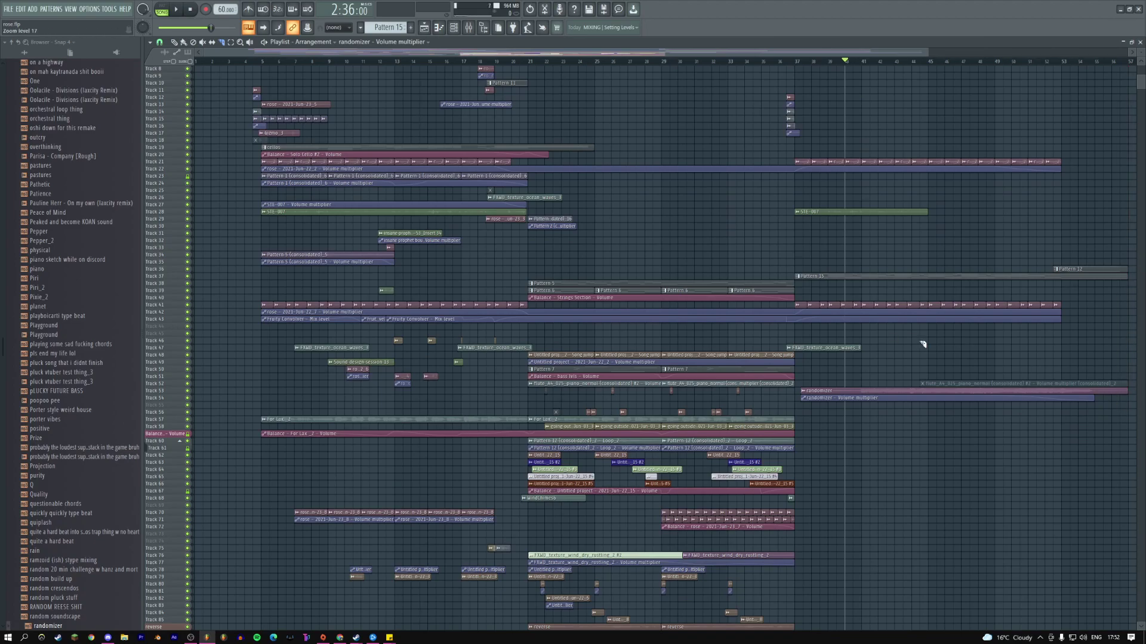
scroll(921, 343, up, 5)
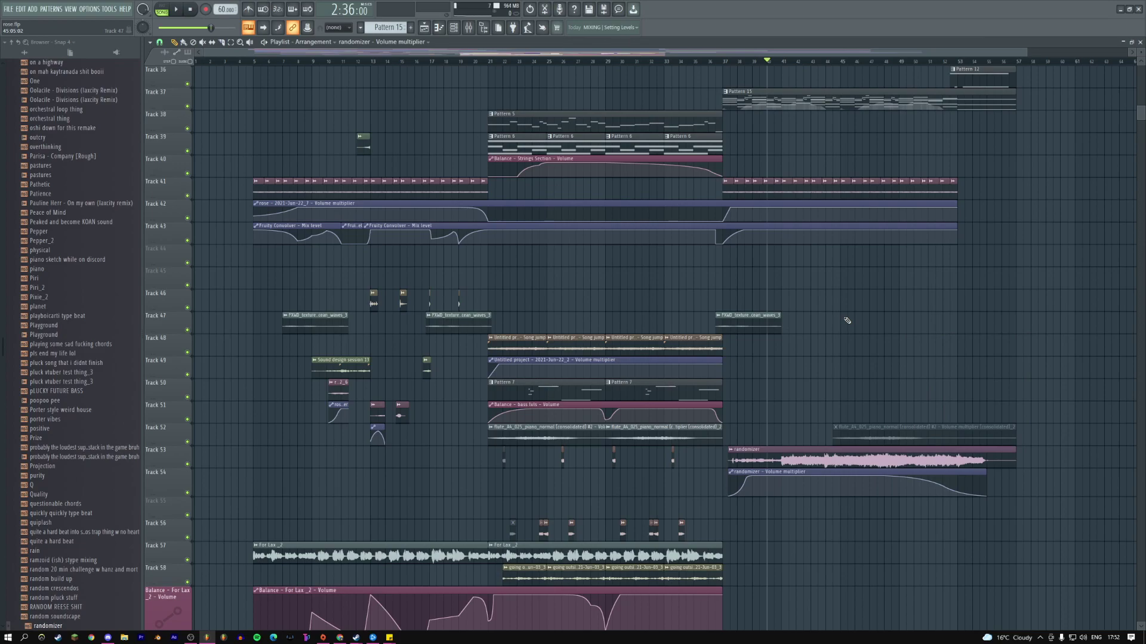
key(space)
click(718, 62)
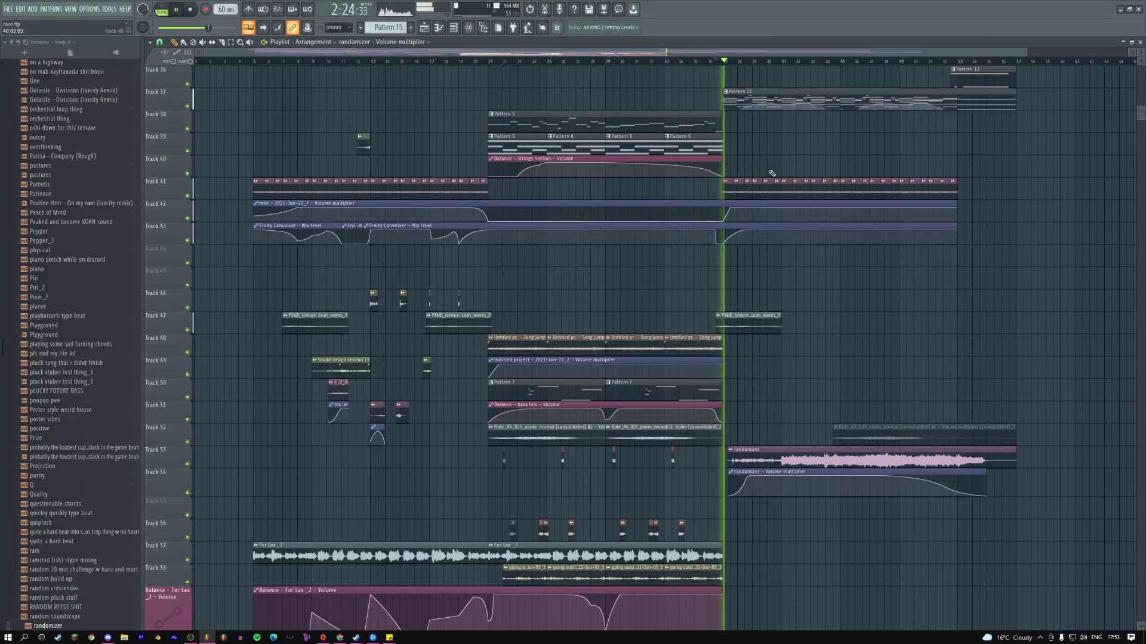
scroll(766, 238, down, 5)
scroll(757, 215, up, 8)
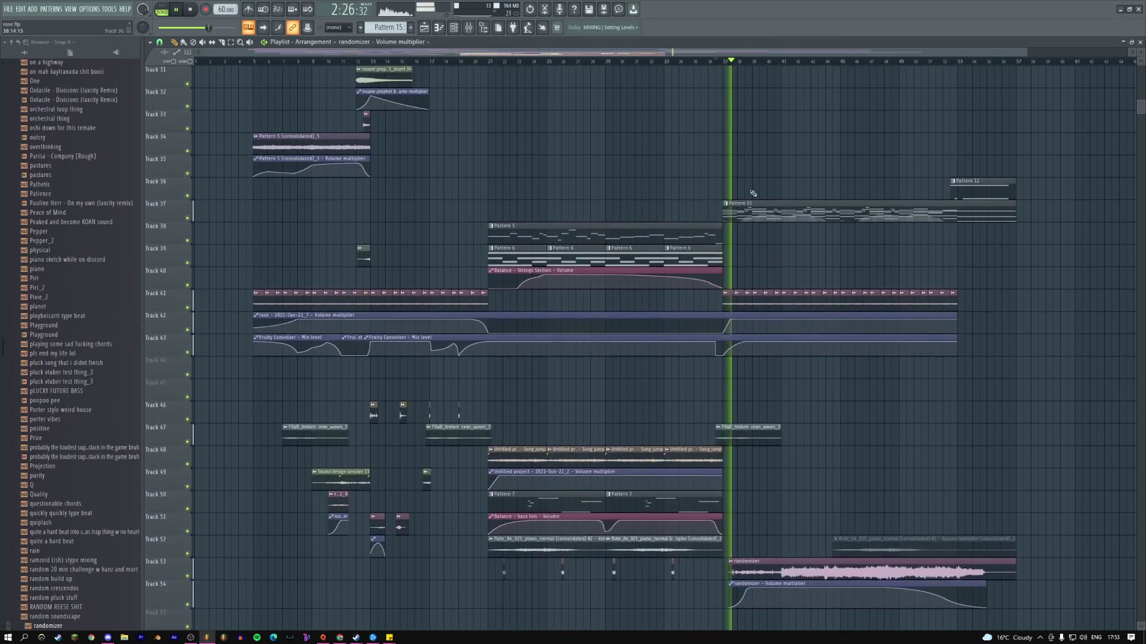
- Open Pattern 15, clone the Wasp channel into Wasp #3, and show Wasp #3's settings
double_click(753, 203)
click(453, 27)
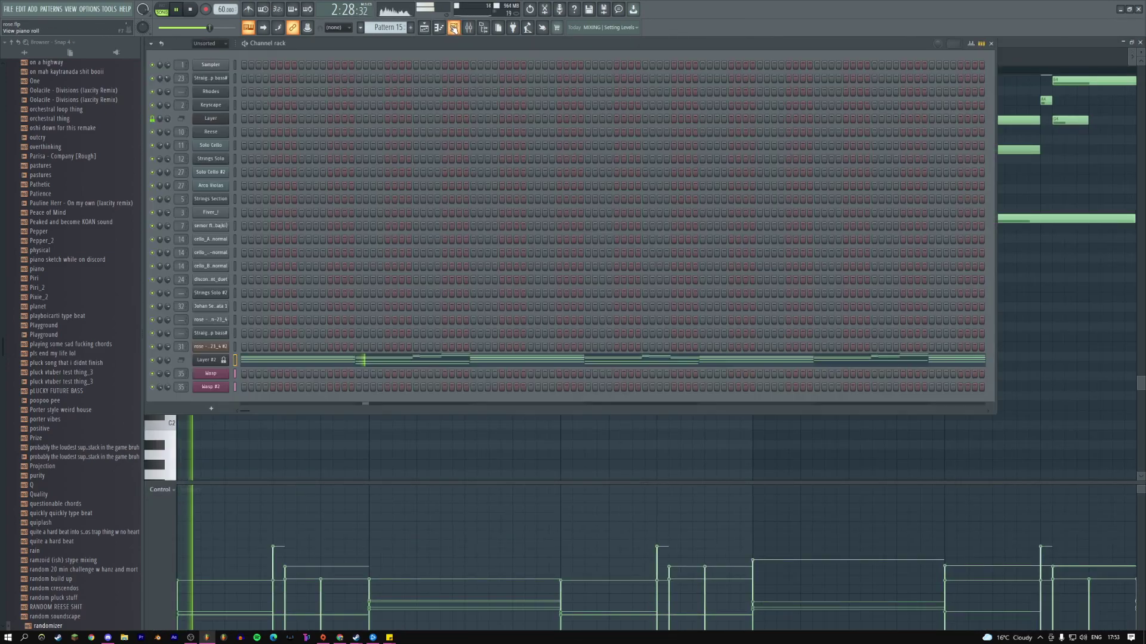
right_click(219, 375)
click(252, 451)
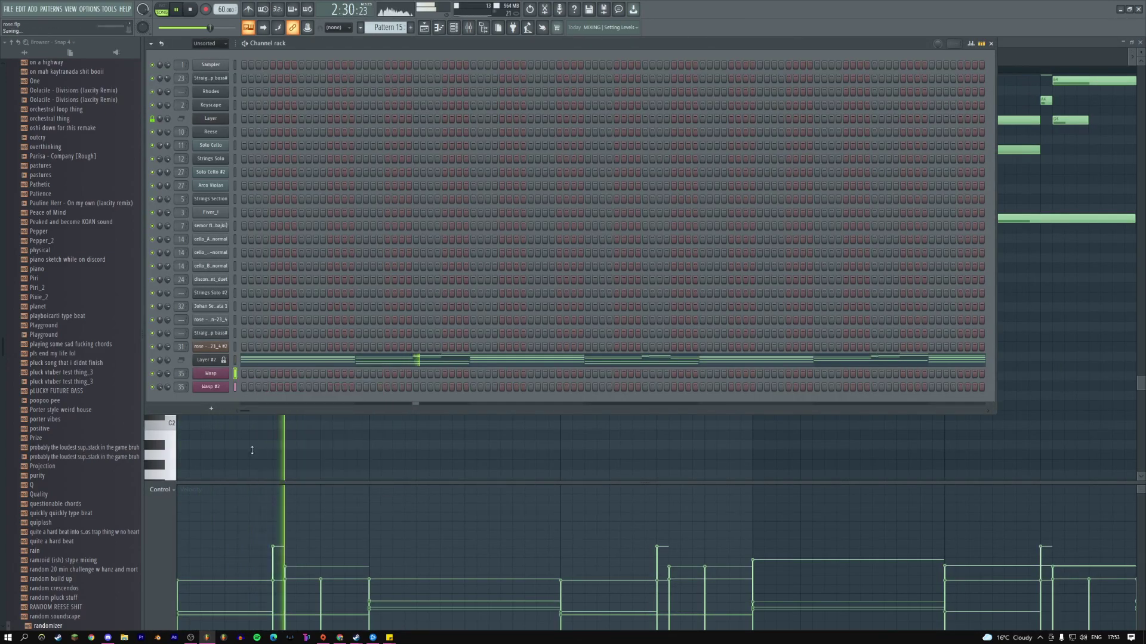
click(443, 208)
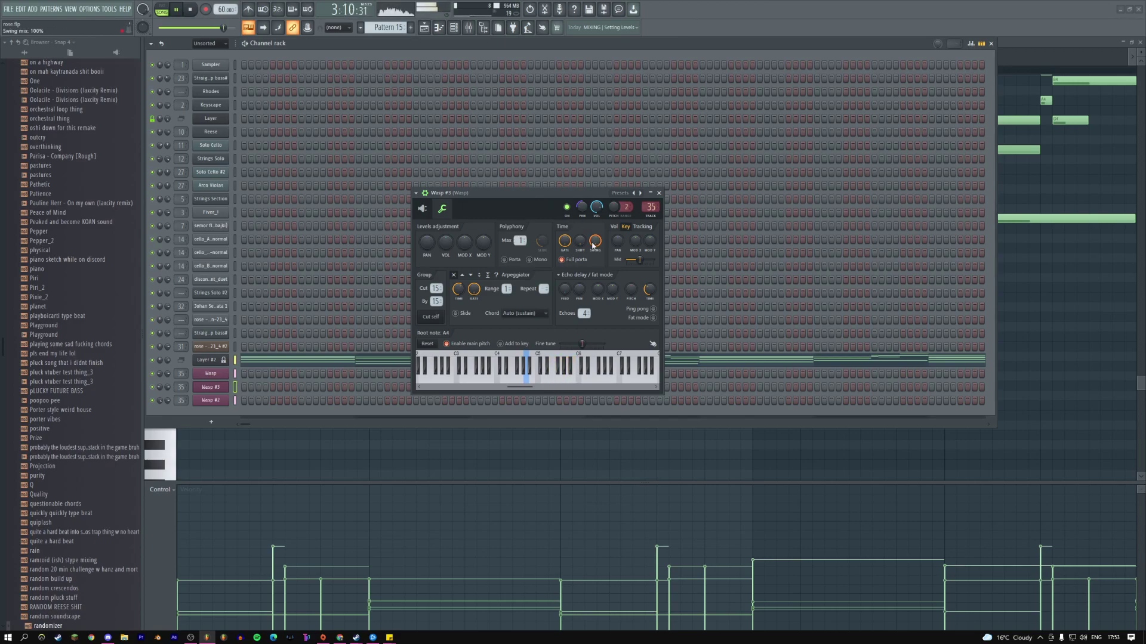
key(alt+Tab)
key(alt+Tab)
key(alt+Tab)
key(alt+Tab)
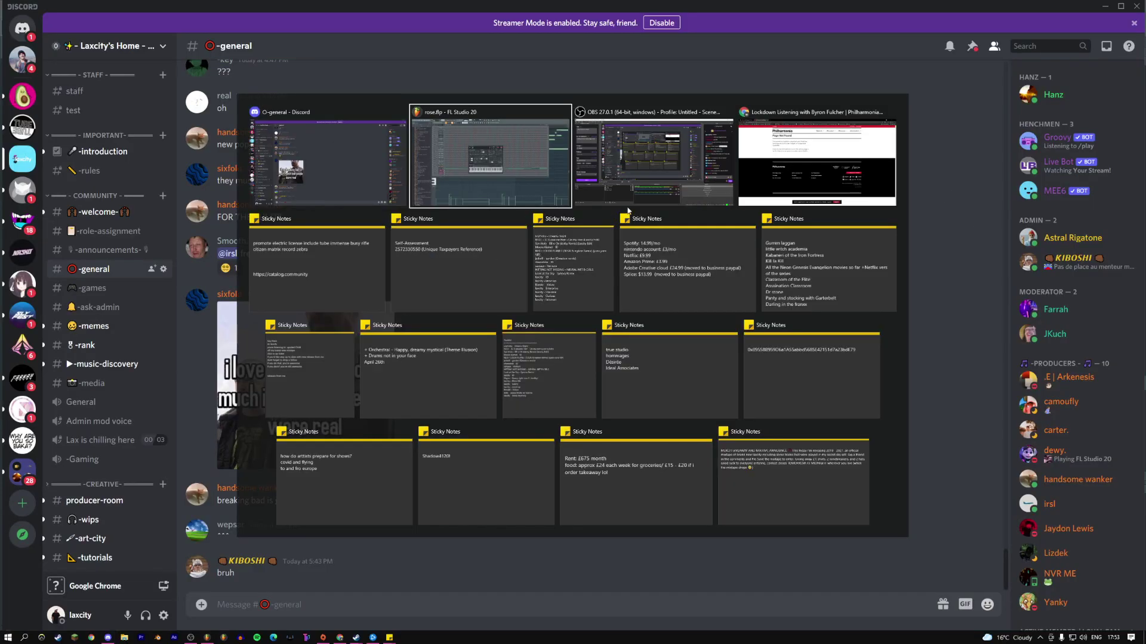
- Bring the browser forward and visit the SoundCloud stream and profile pages
click(786, 150)
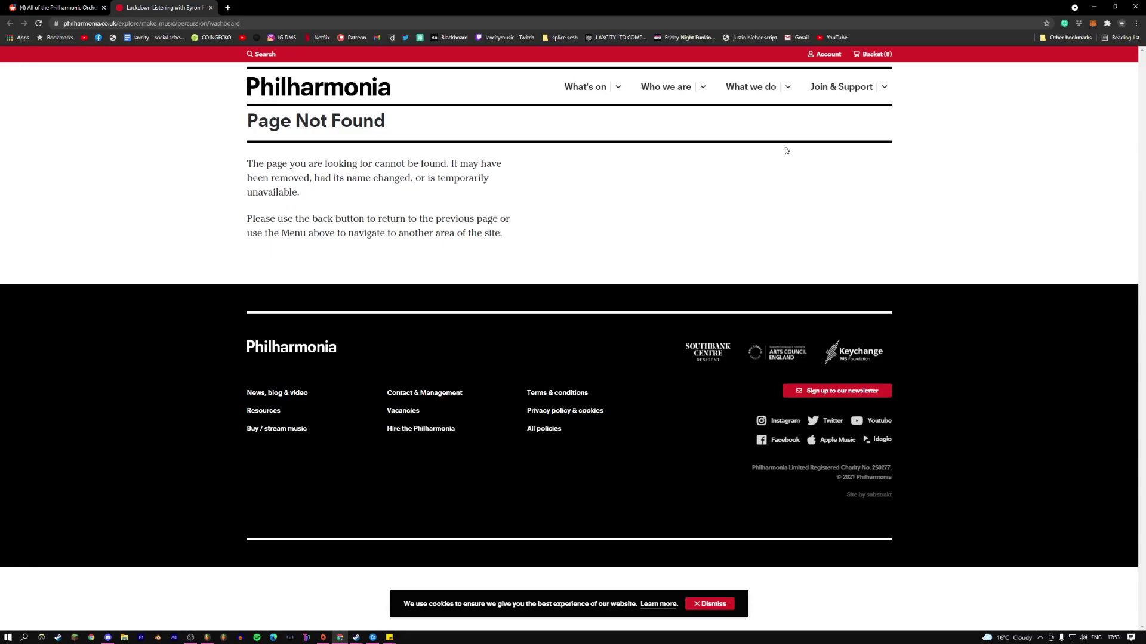
click(112, 37)
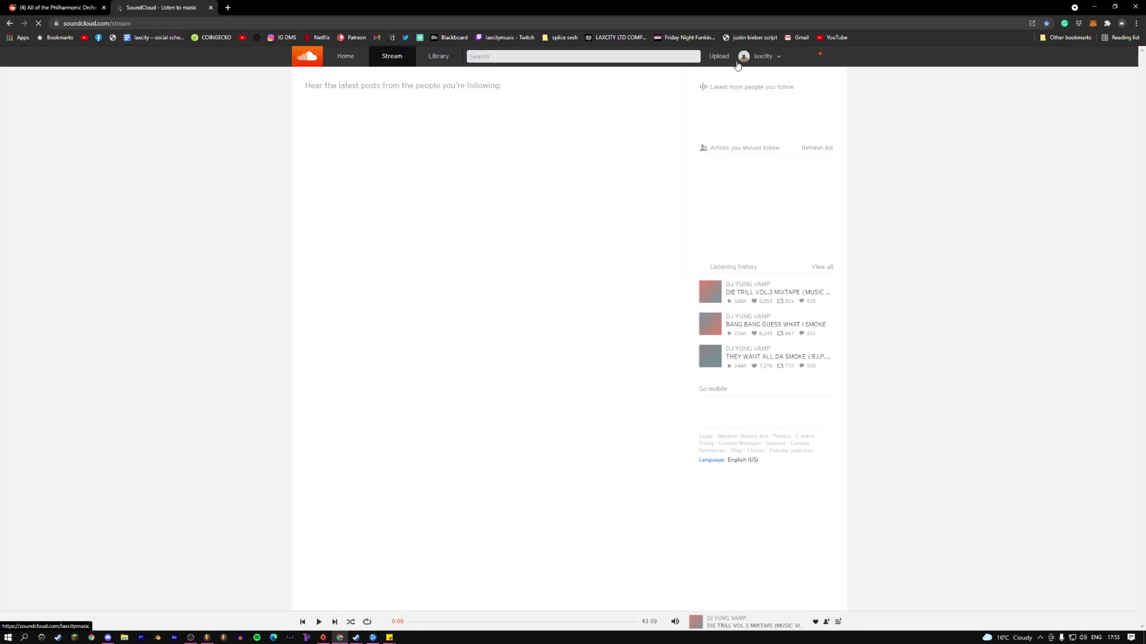
click(759, 56)
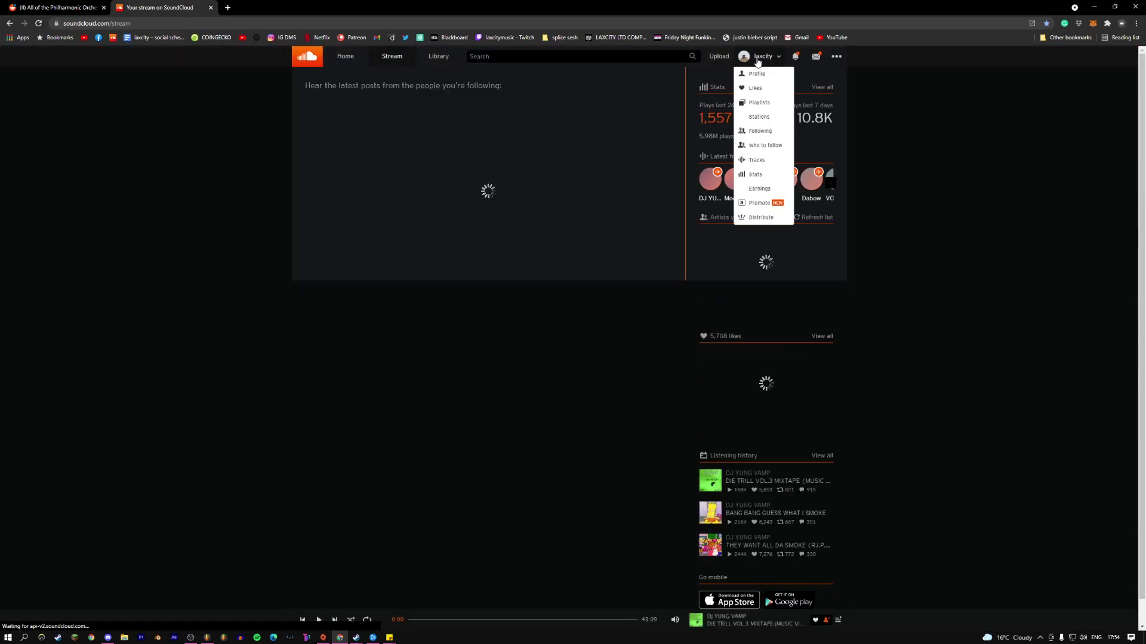
click(755, 75)
key(alt+Tab)
key(alt+Tab)
scroll(463, 429, down, 5)
scroll(443, 364, up, 5)
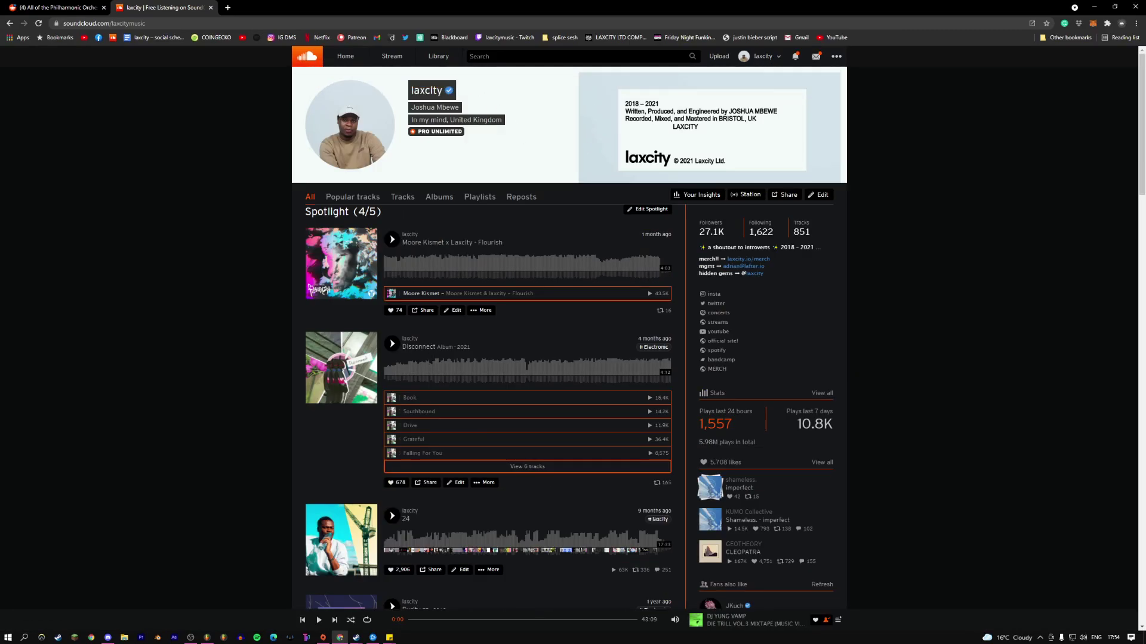
- Search 'dviisions laxcity remix', open the Oolacile - Divisions (laxcity Remix) page, and select its URL
text(d)
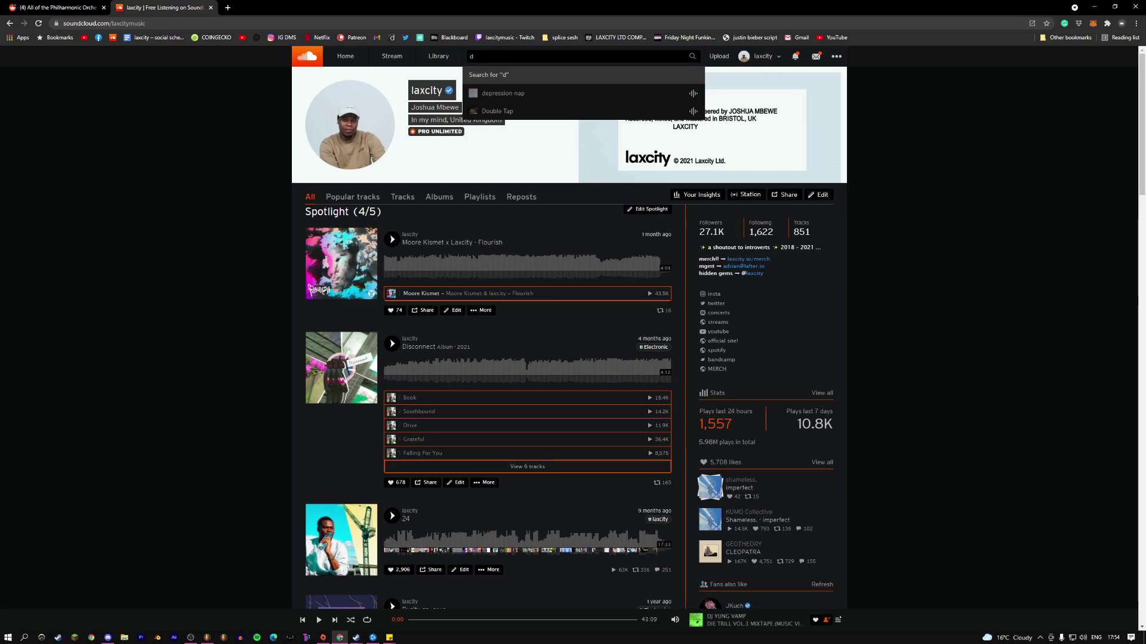
text(viisions laxcity remix)
key(Return)
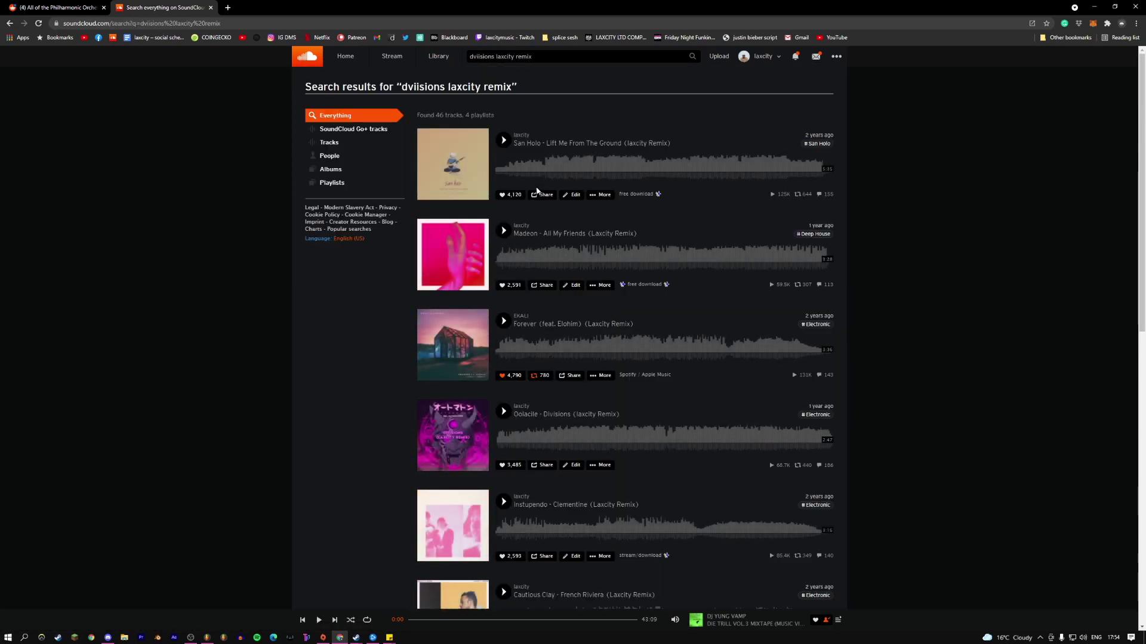
scroll(548, 342, down, 3)
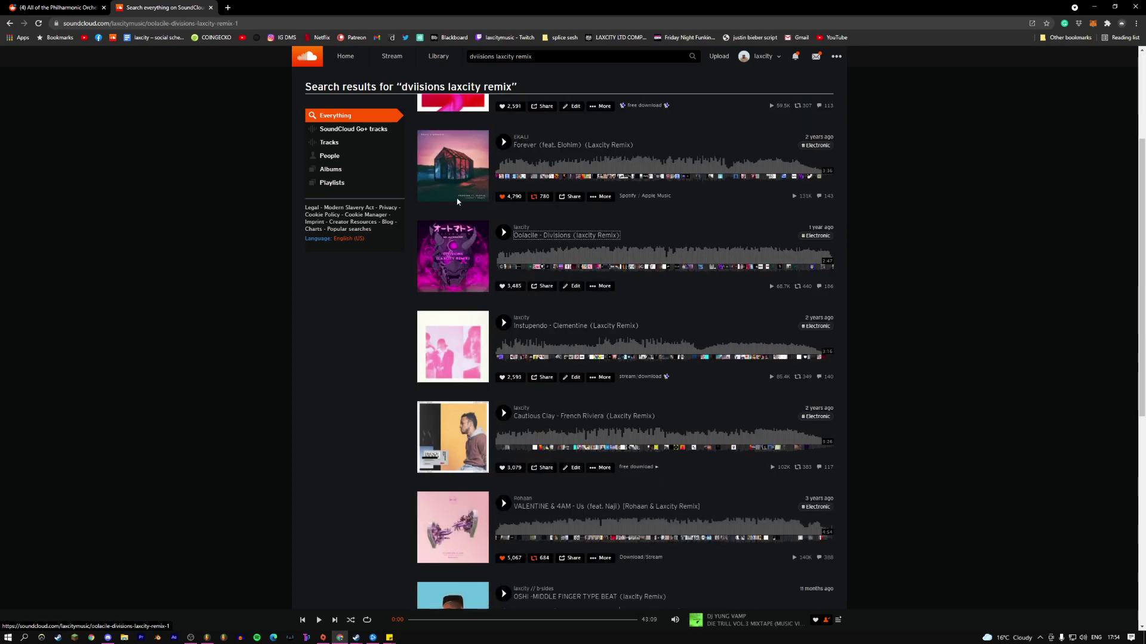
click(567, 234)
click(196, 23)
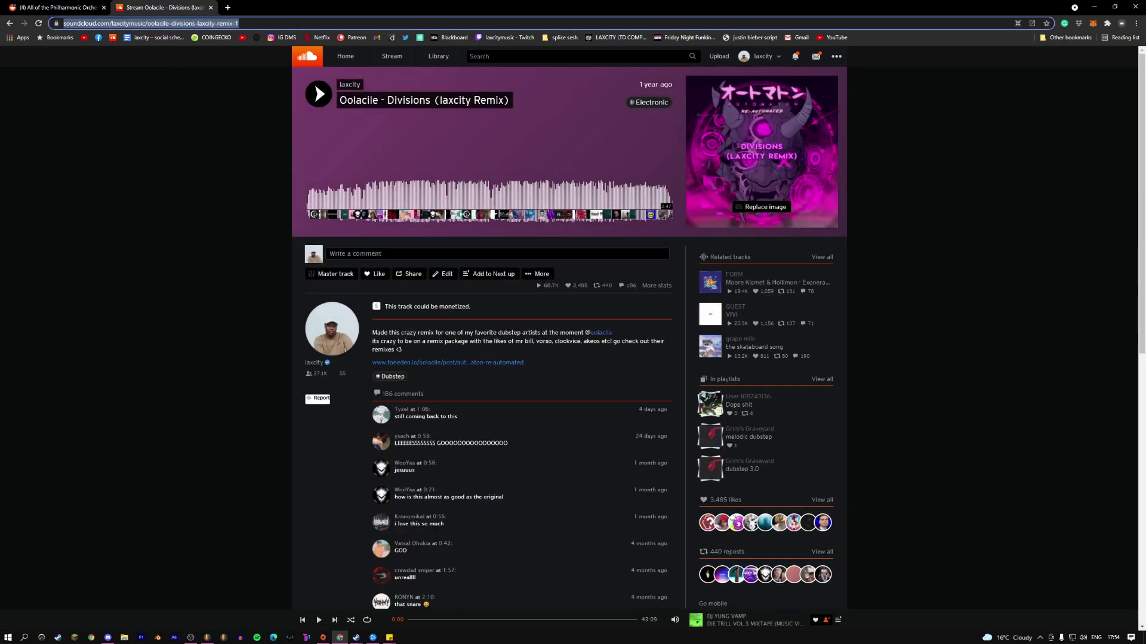
key(alt+Tab)
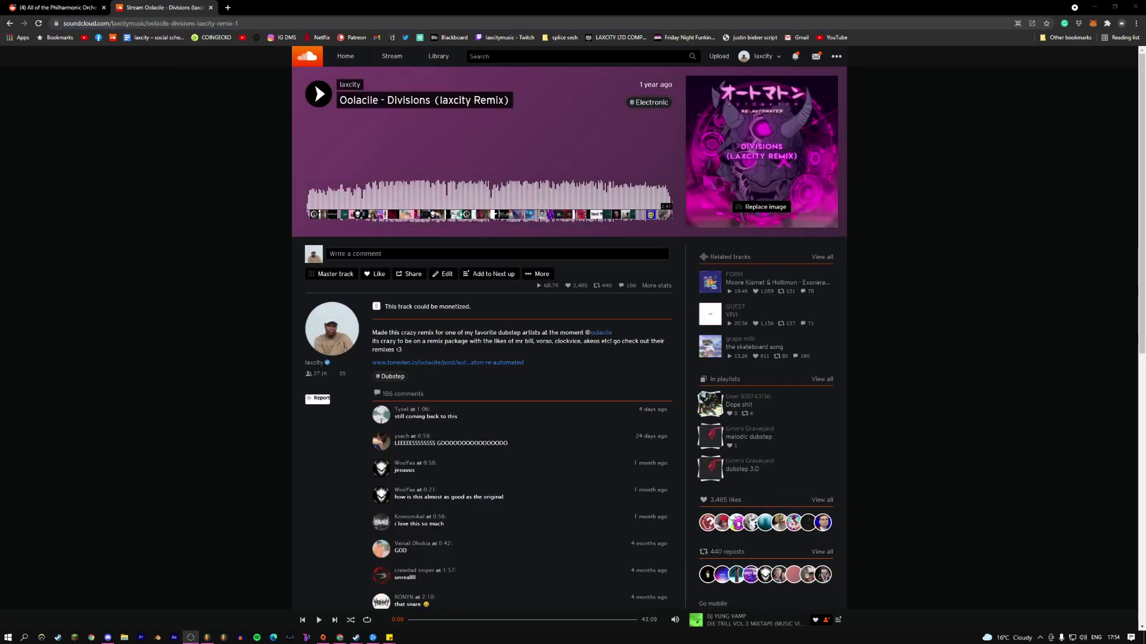
key(alt+Tab)
key(alt+Tab)
- Close the Wasp synth and piano roll, show the playlist, and briefly play the arrangement
key(F12)
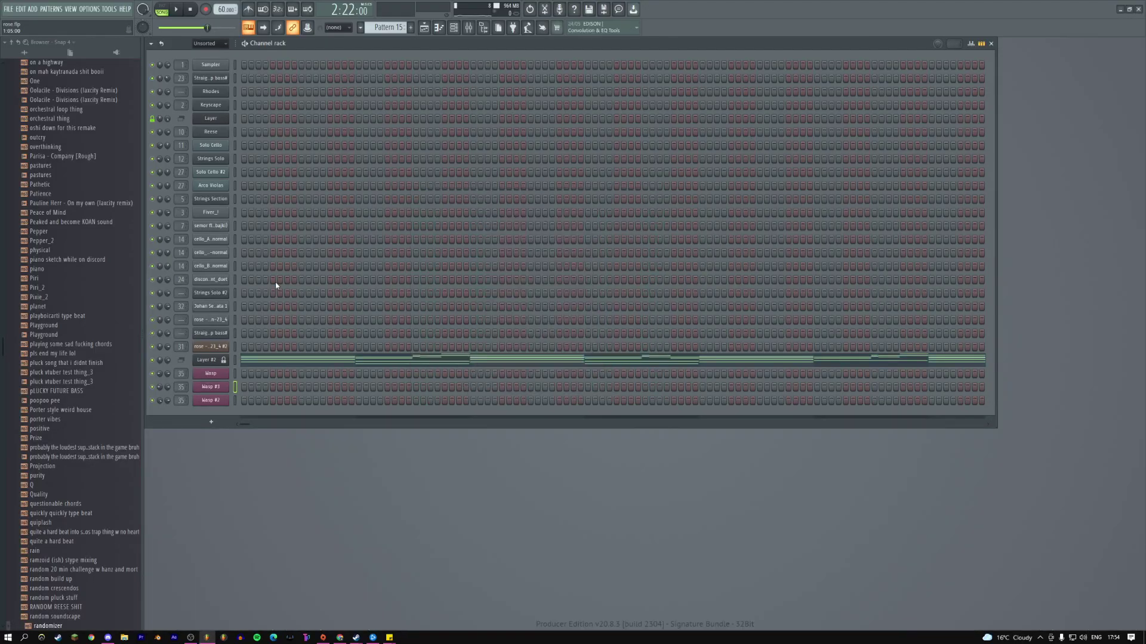
click(424, 28)
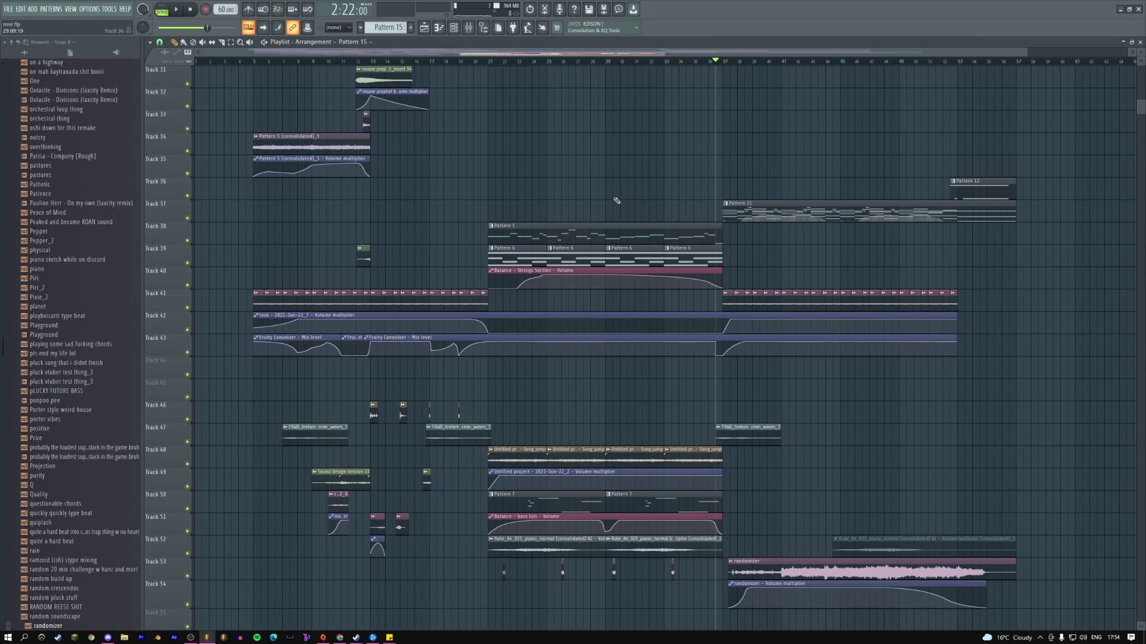
key(space)
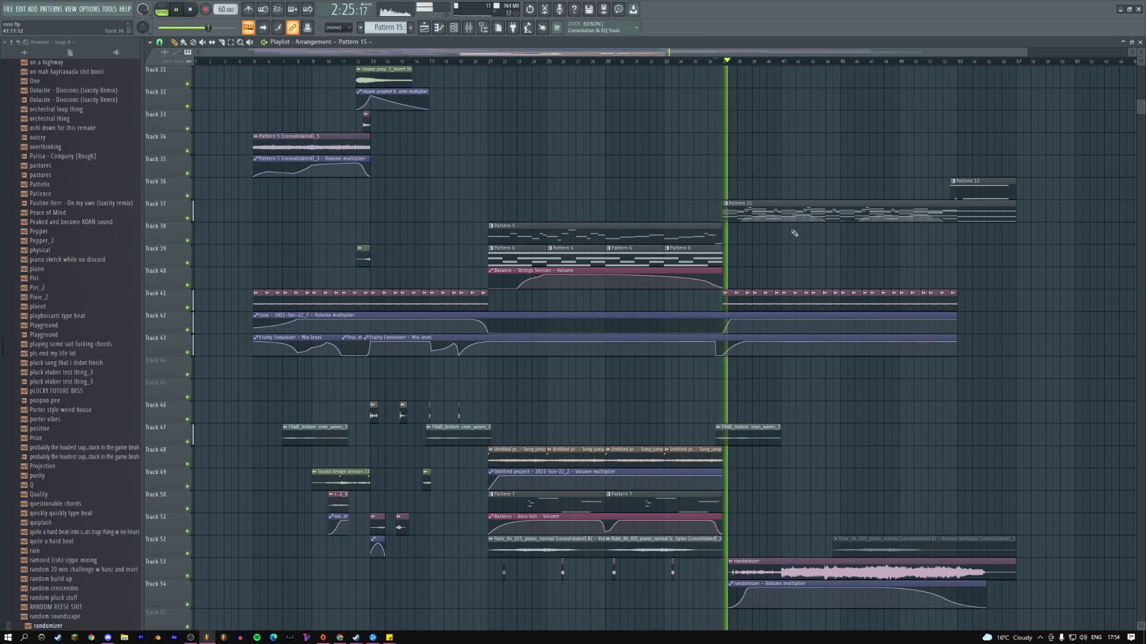
key(space)
- Preview browser files from Playground through positive, ending on pastures.mp3
click(48, 325)
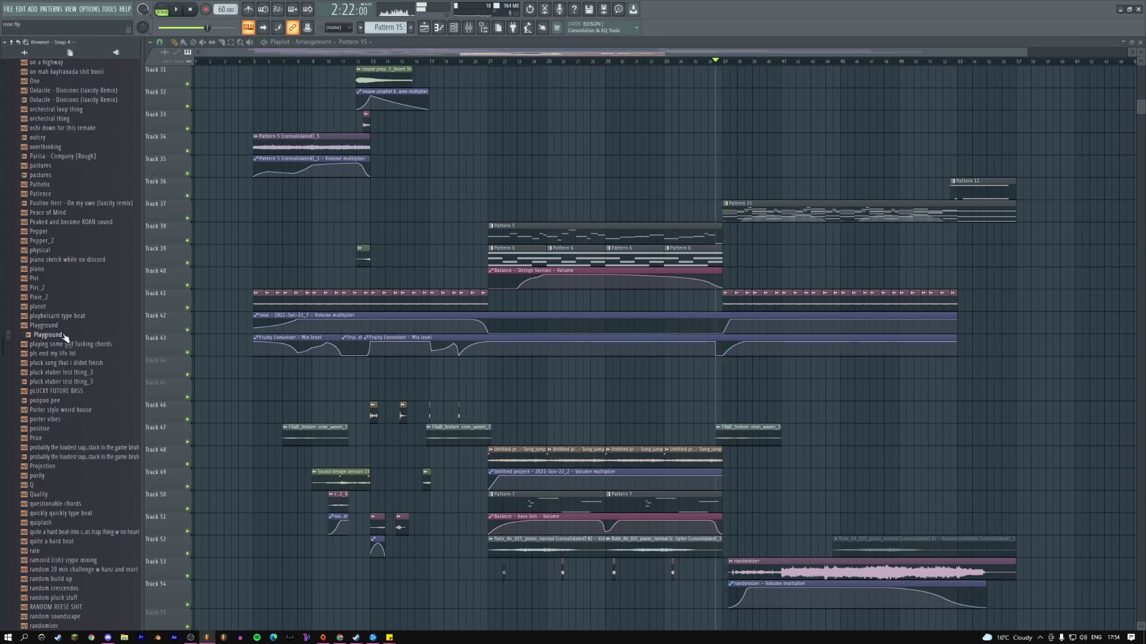
click(60, 316)
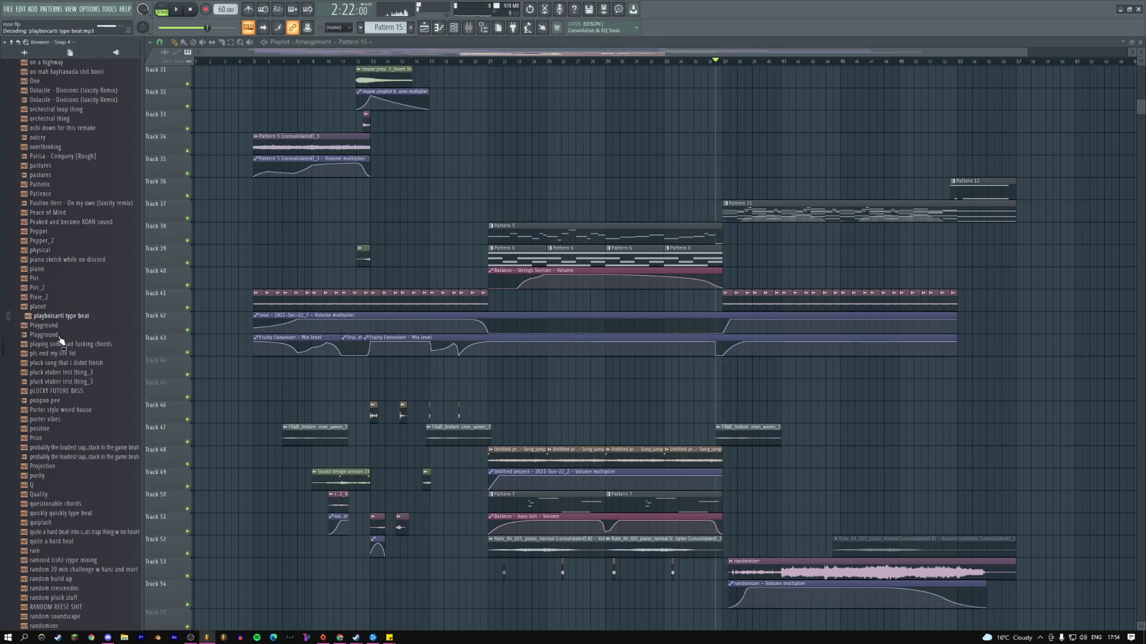
click(58, 362)
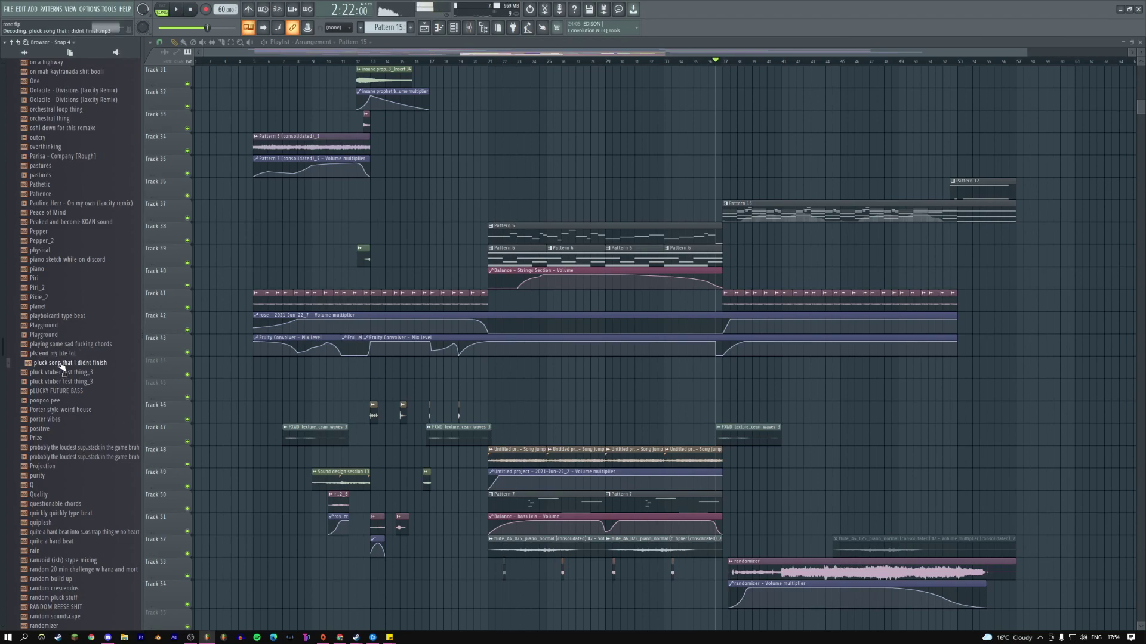
click(60, 373)
click(57, 400)
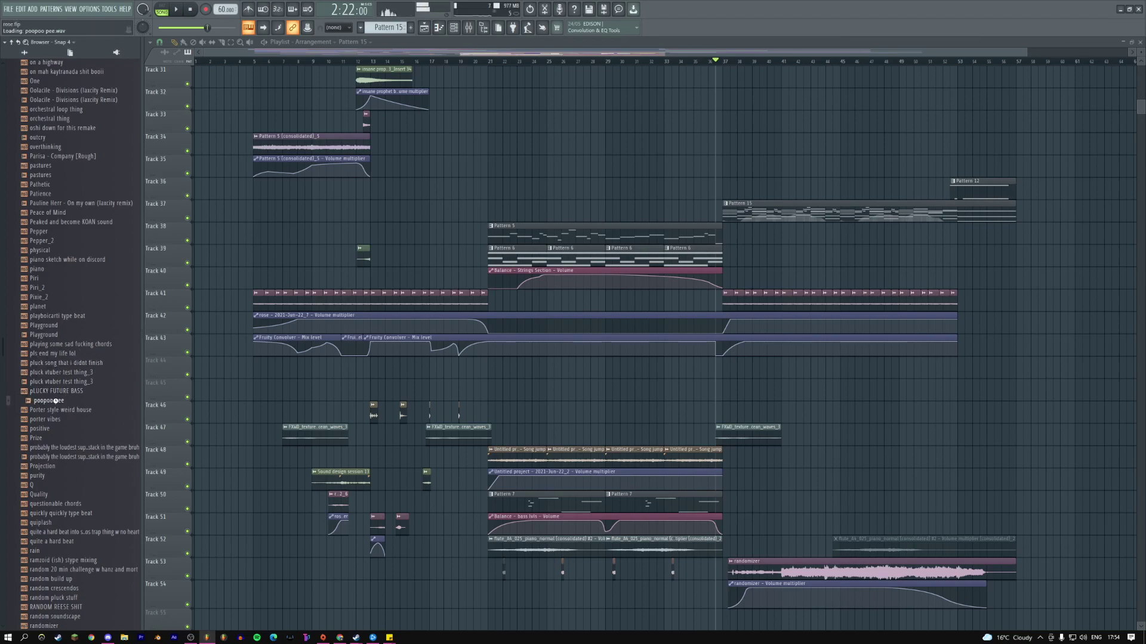
click(58, 410)
click(58, 420)
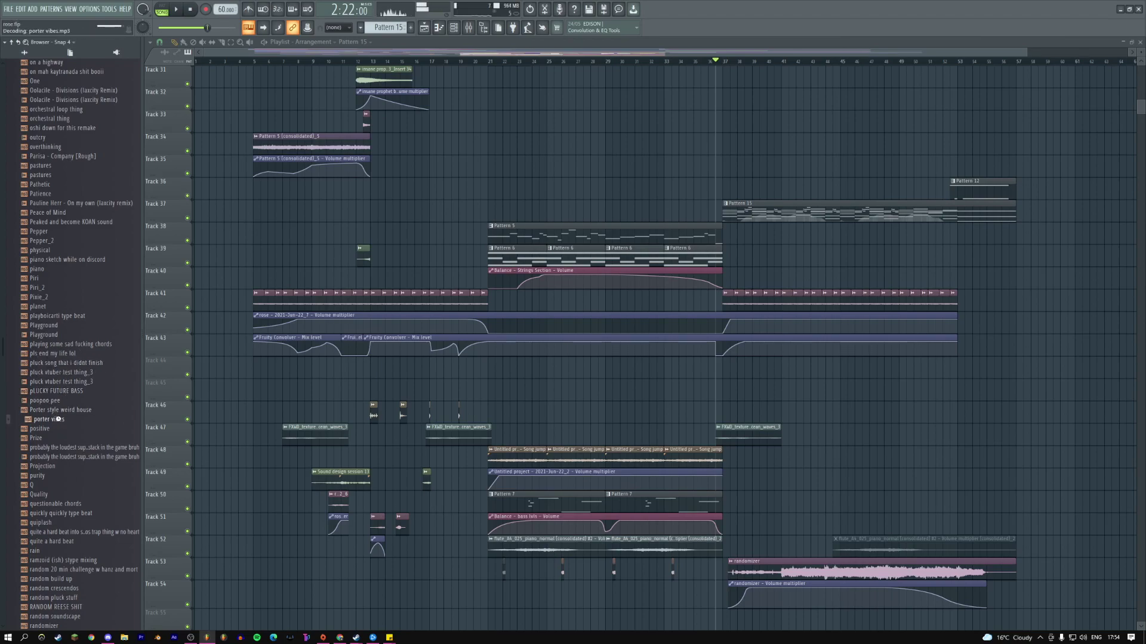
click(54, 429)
scroll(53, 418, up, 4)
click(55, 287)
click(53, 279)
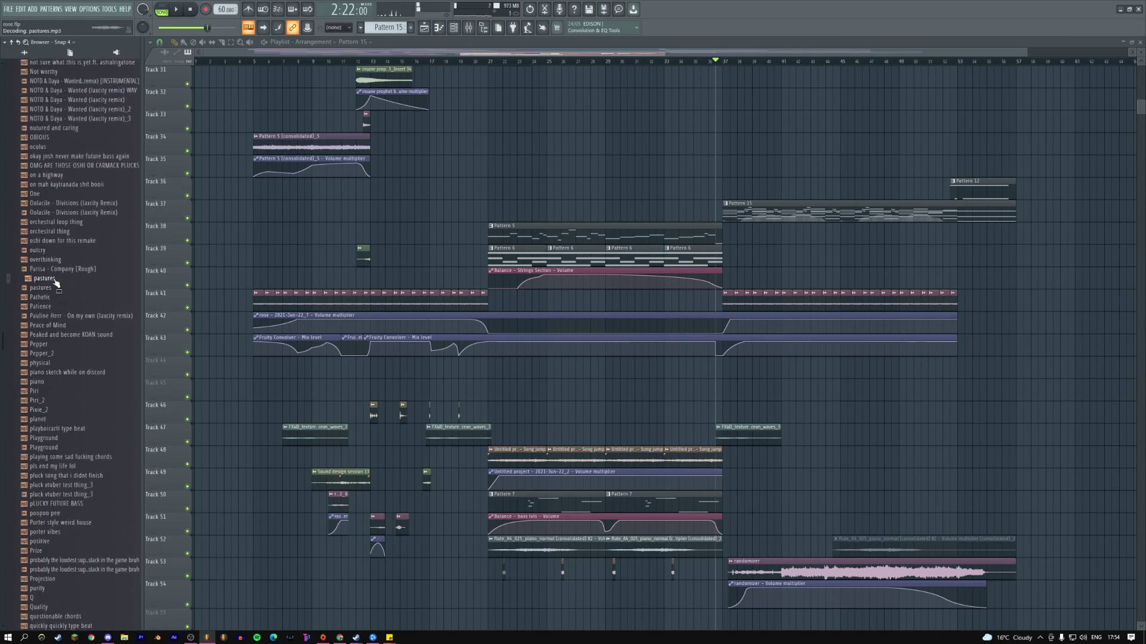
- Open pastures in Edison and audition several later parts of the waveform
right_click(56, 283)
click(90, 300)
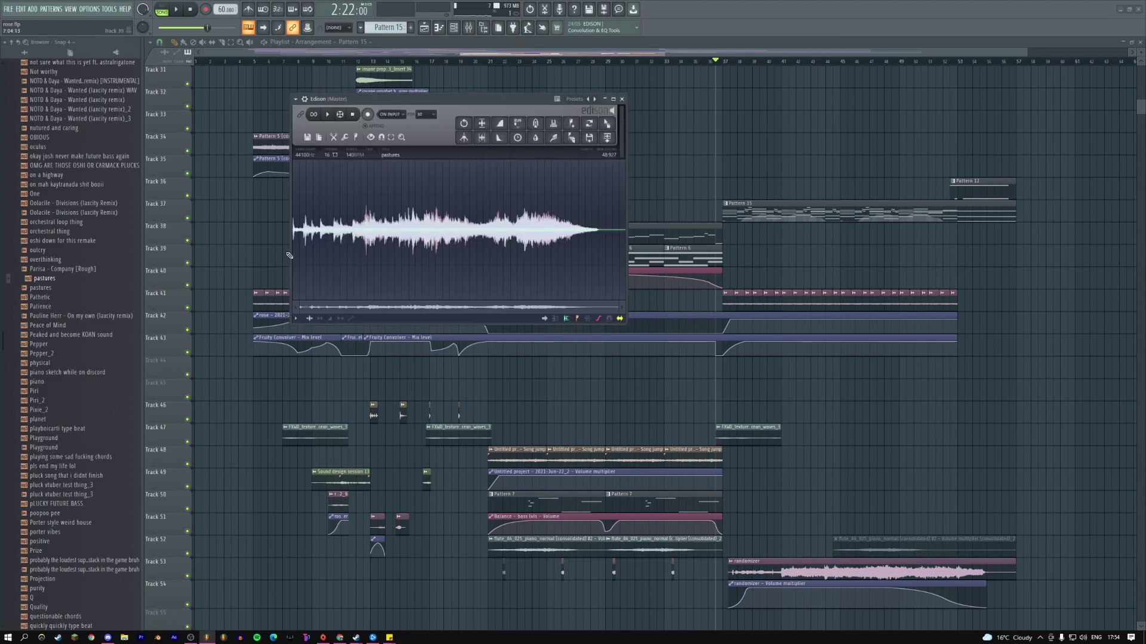
click(348, 226)
click(363, 226)
click(408, 225)
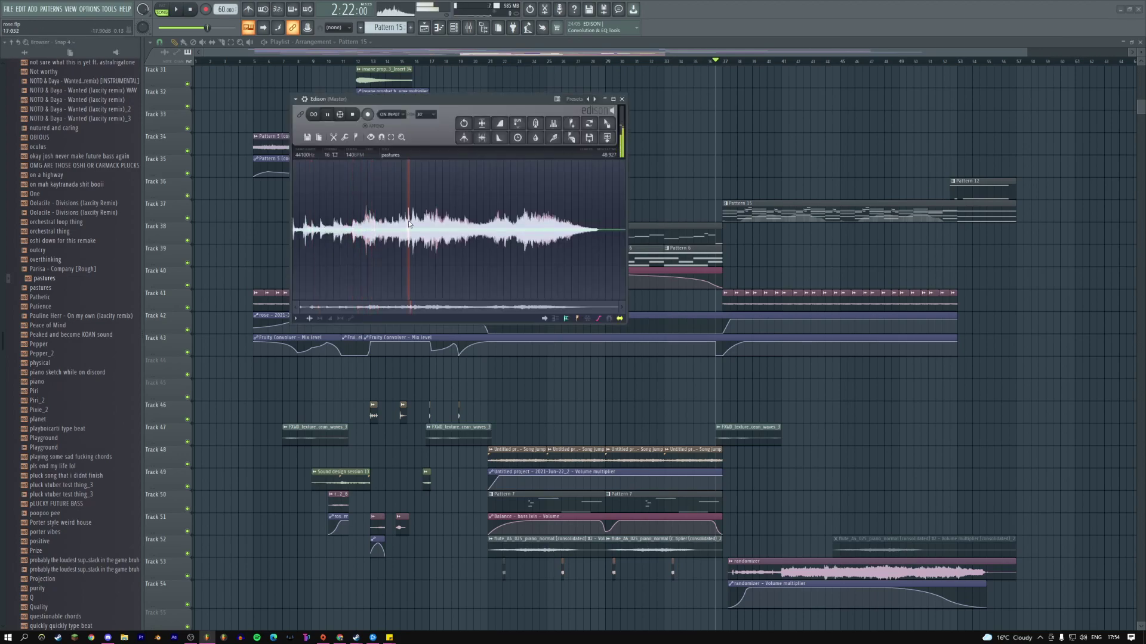
click(475, 226)
click(516, 225)
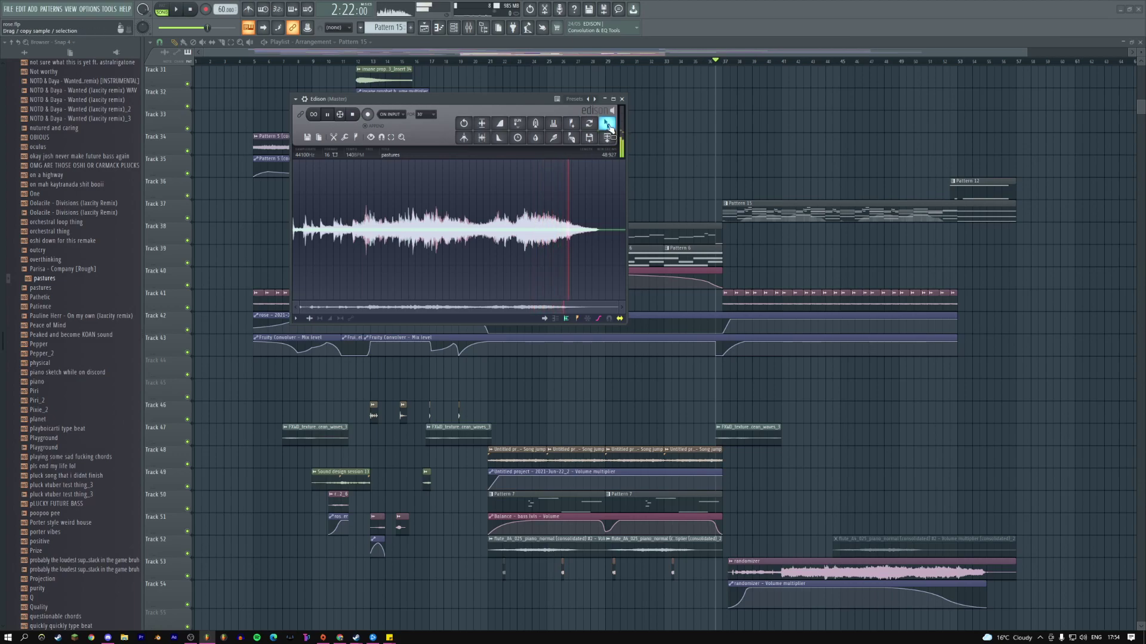
- Drag the pastures audio onto Track 45, remove Edison from the mixer, and play from bar 52
drag(607, 126, 877, 387)
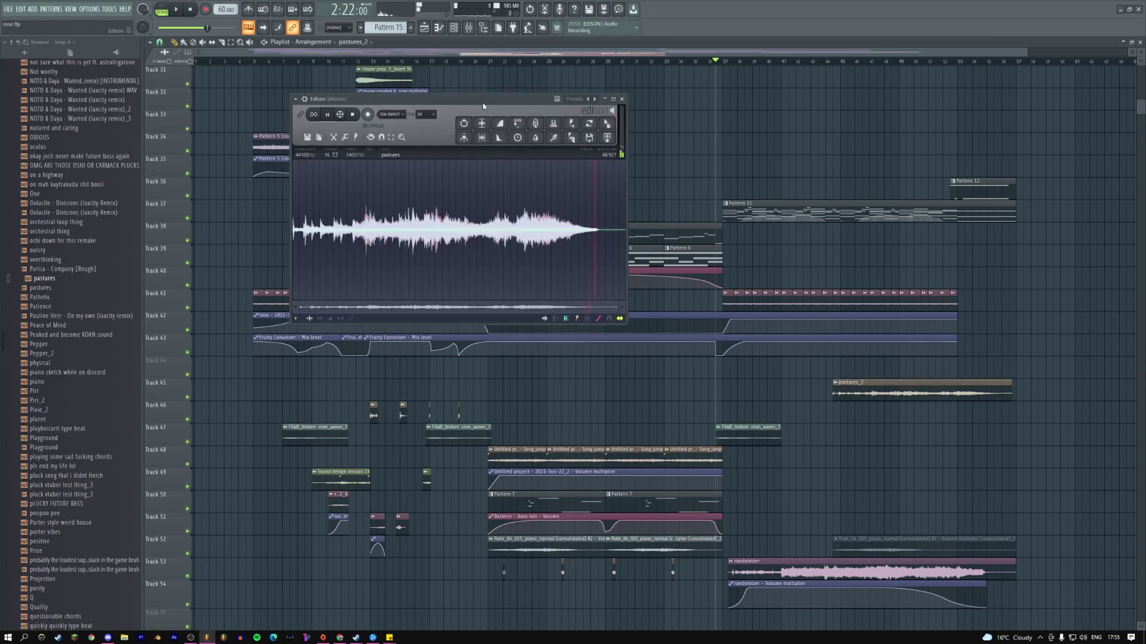
click(469, 30)
click(1053, 74)
click(1061, 95)
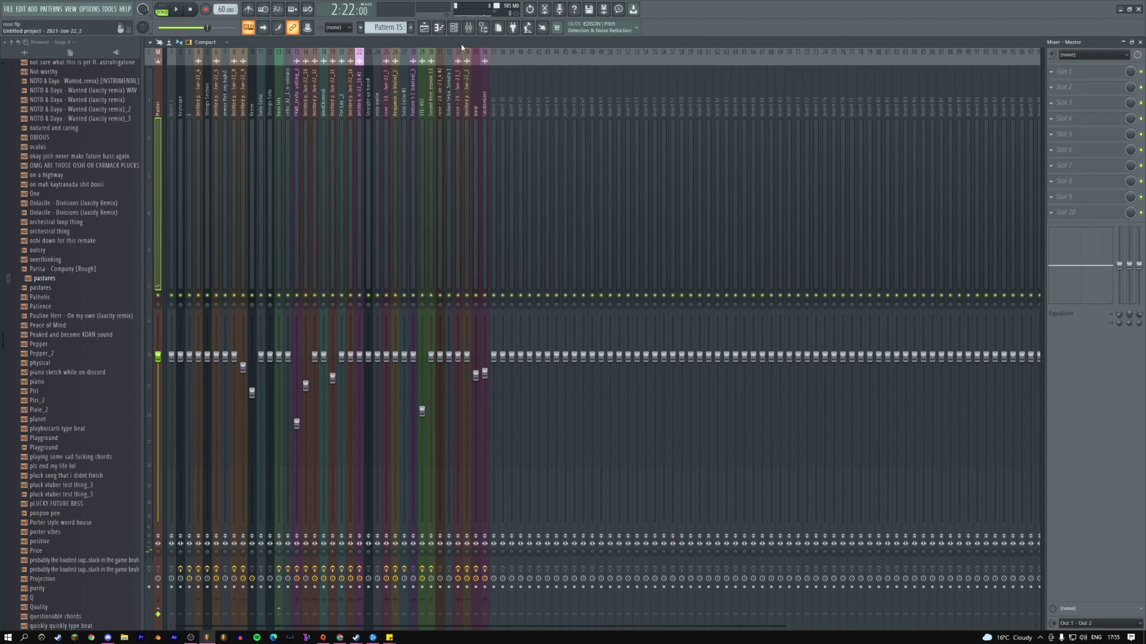
key(F9)
key(space)
click(942, 63)
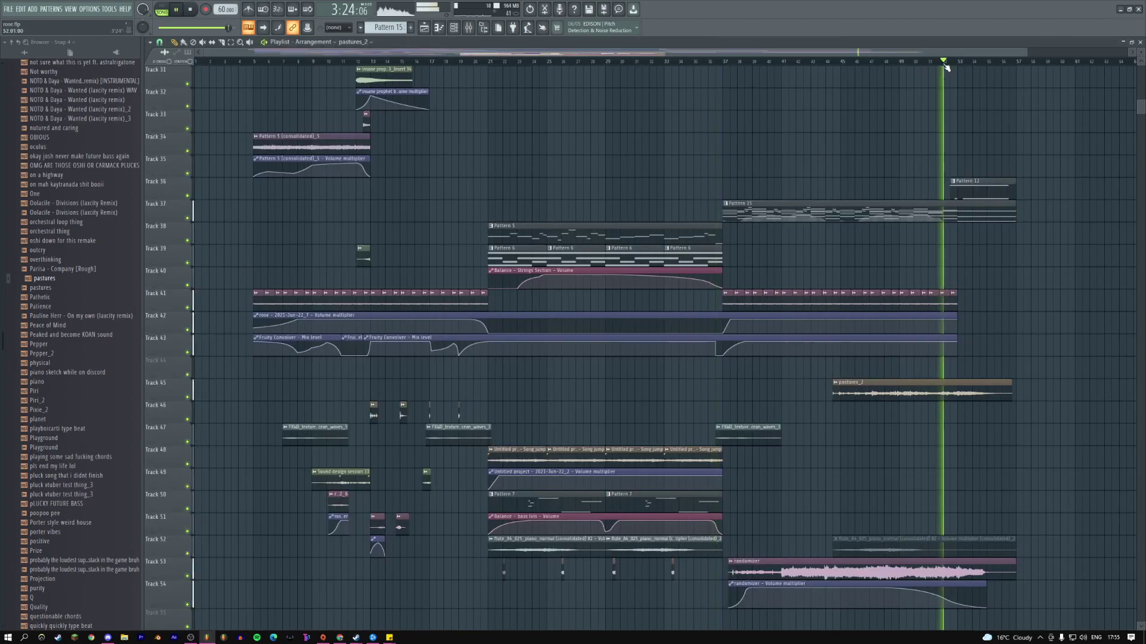
- In pastures_2's channel settings, raise the pitch slightly and set the pitch range to 12 semitones
double_click(962, 393)
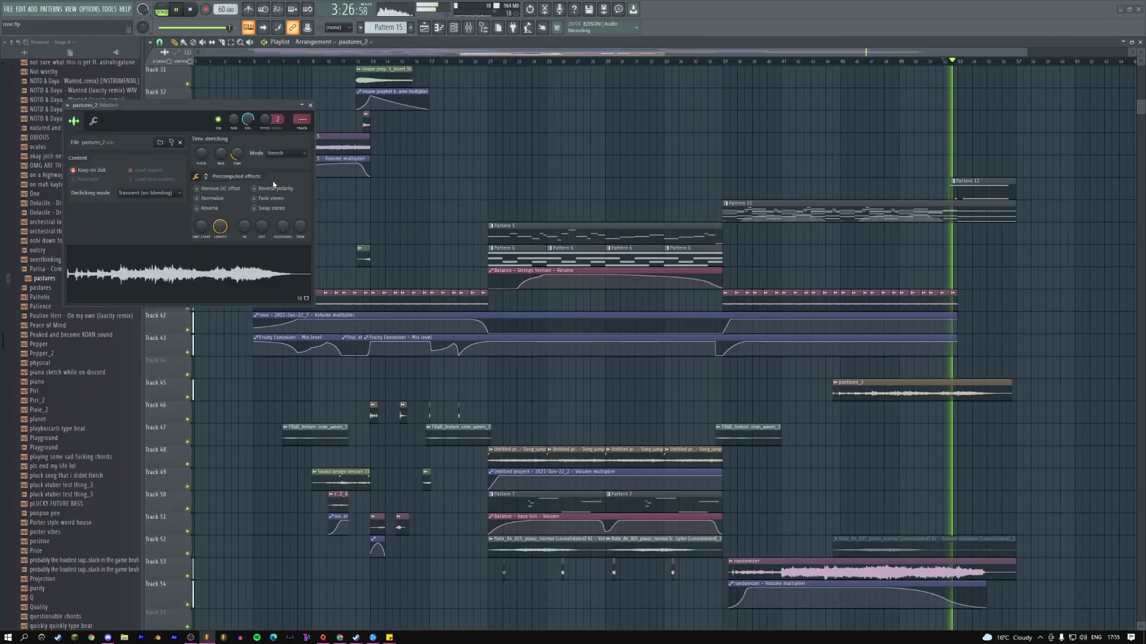
drag(200, 155, 199, 153)
click(952, 60)
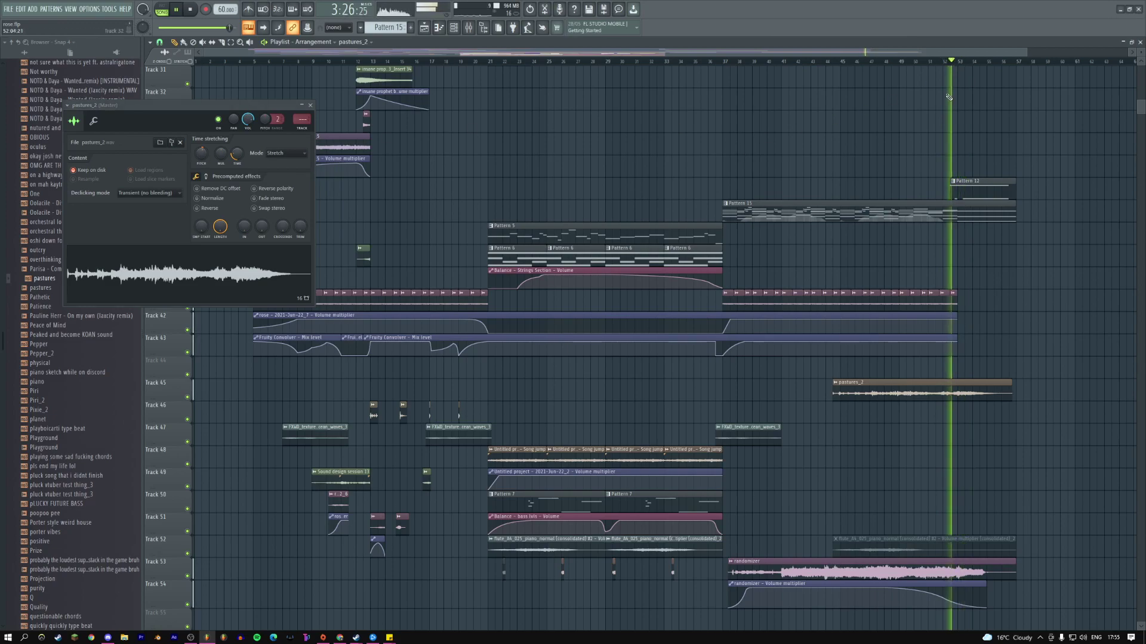
scroll(202, 156, up, 4)
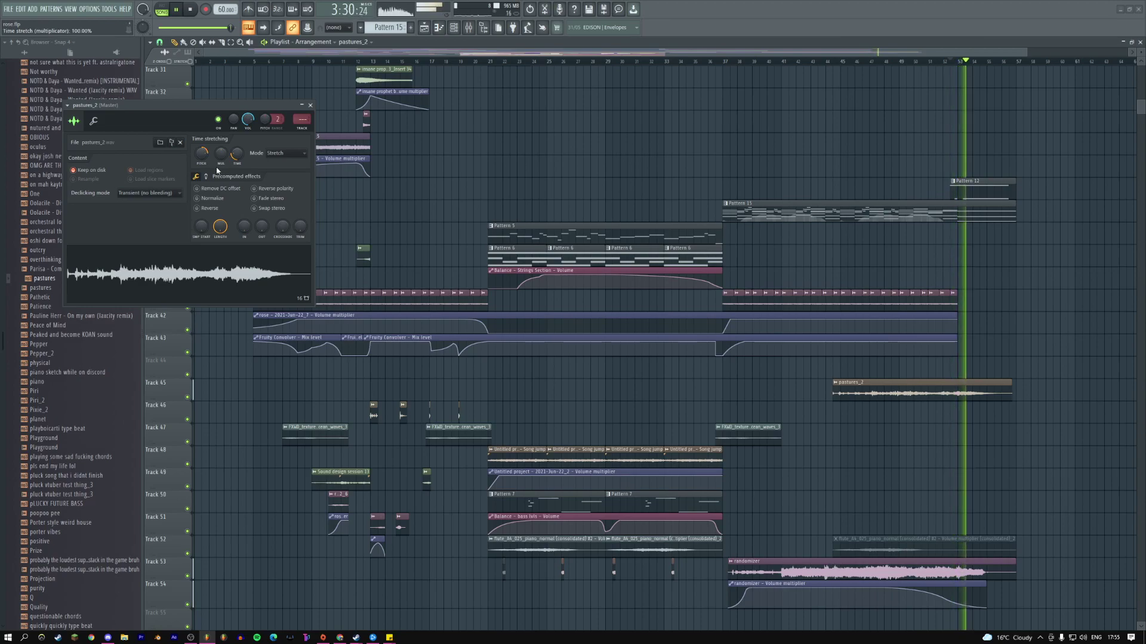
scroll(277, 119, up, 7)
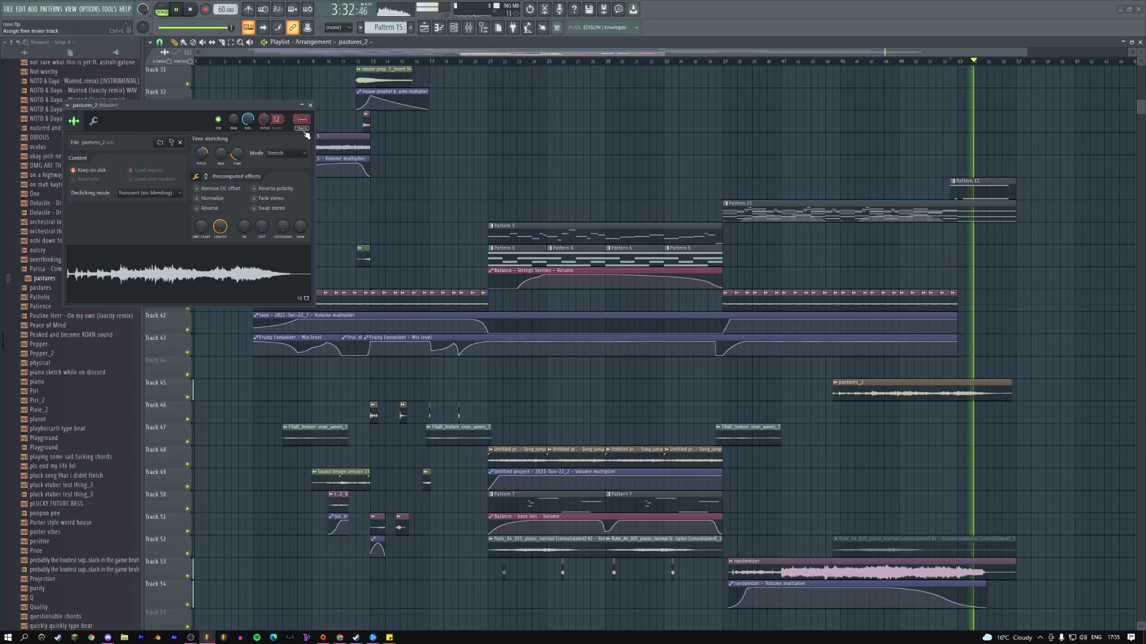
- Create a pastures_2 volume automation clip, fade its last point to zero, and peak it at 97%
click(310, 105)
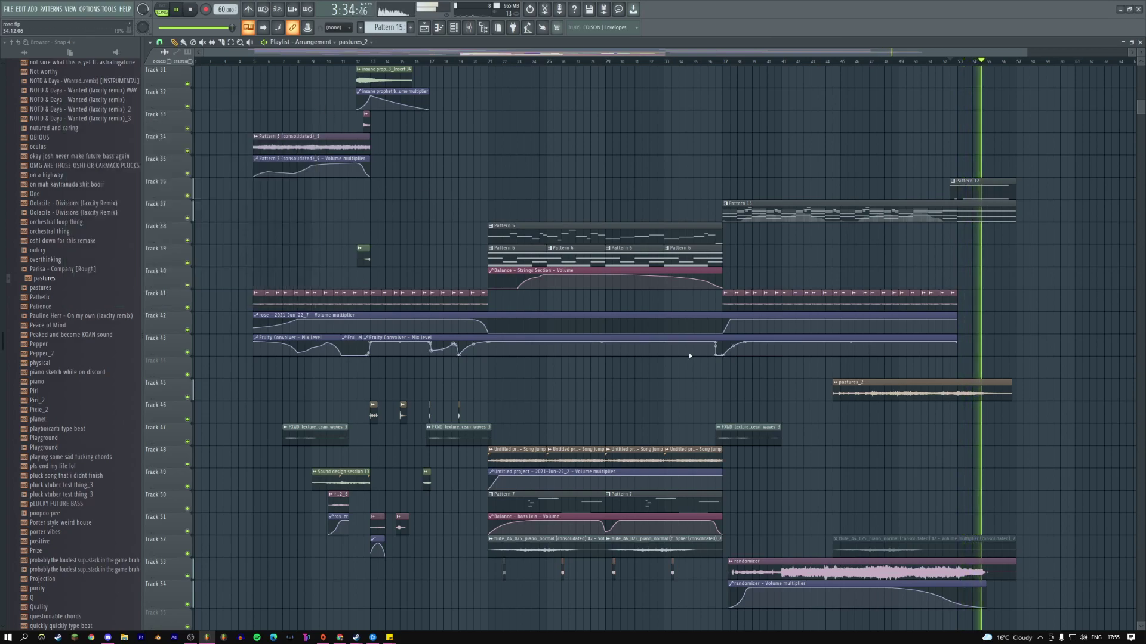
click(836, 385)
click(979, 455)
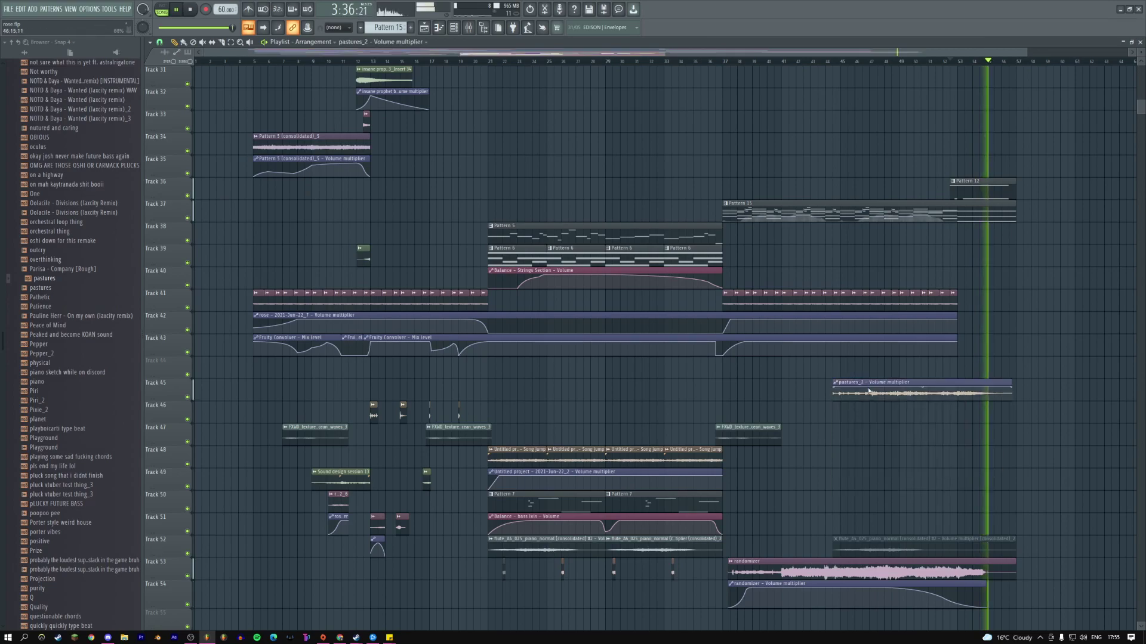
key(space)
key(space)
drag(838, 413, 947, 430)
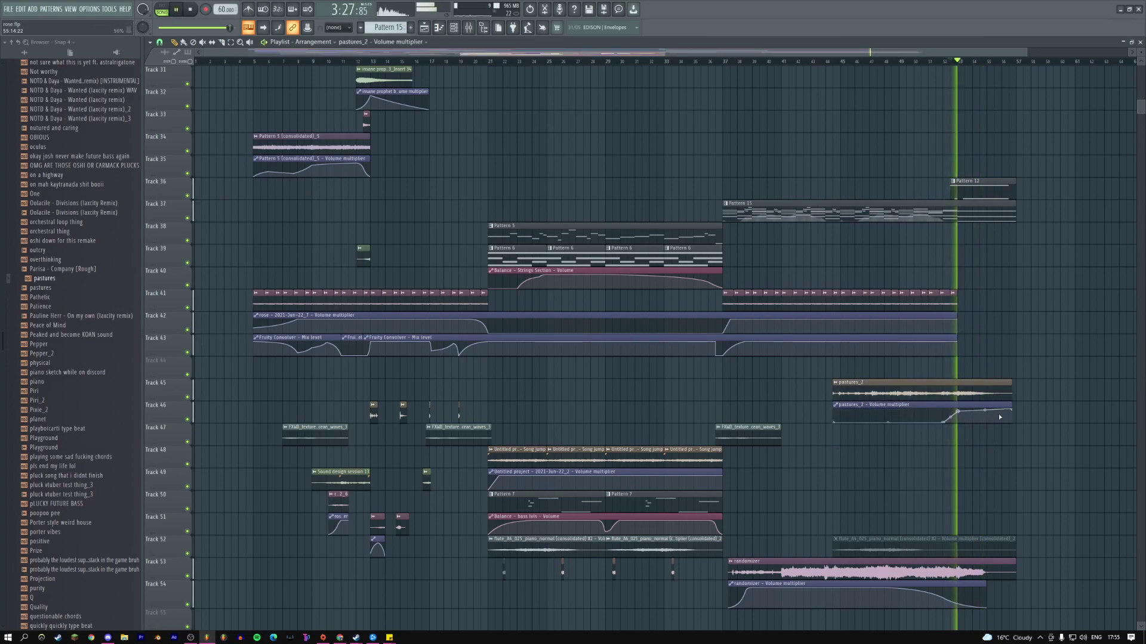
drag(1014, 411, 1012, 428)
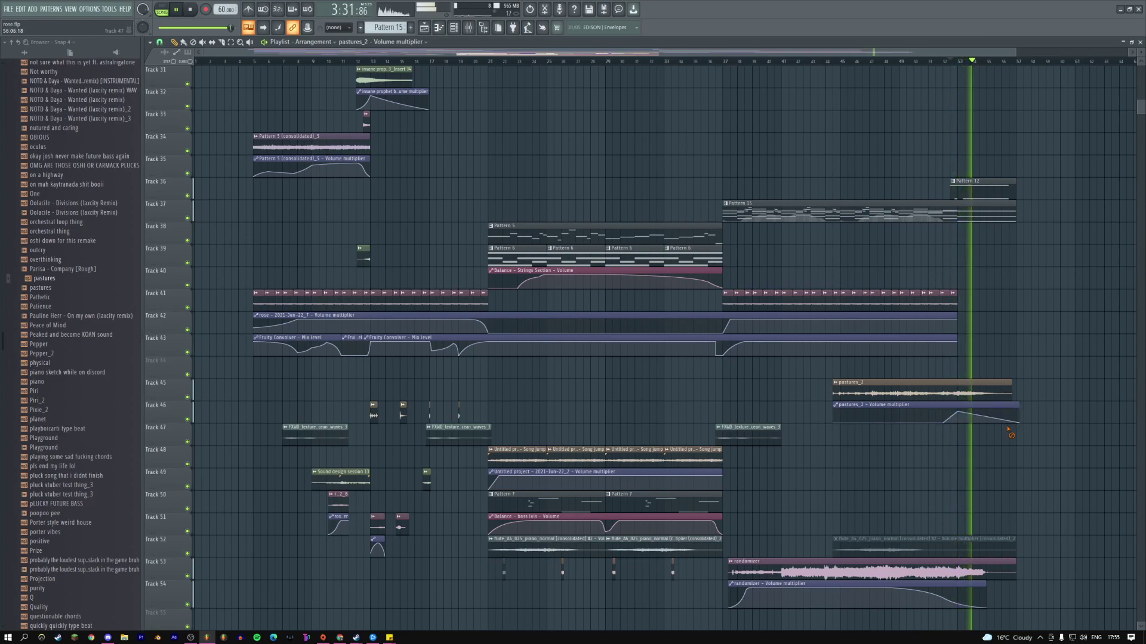
right_click(1002, 422)
right_click(987, 418)
key(space)
drag(959, 414, 960, 411)
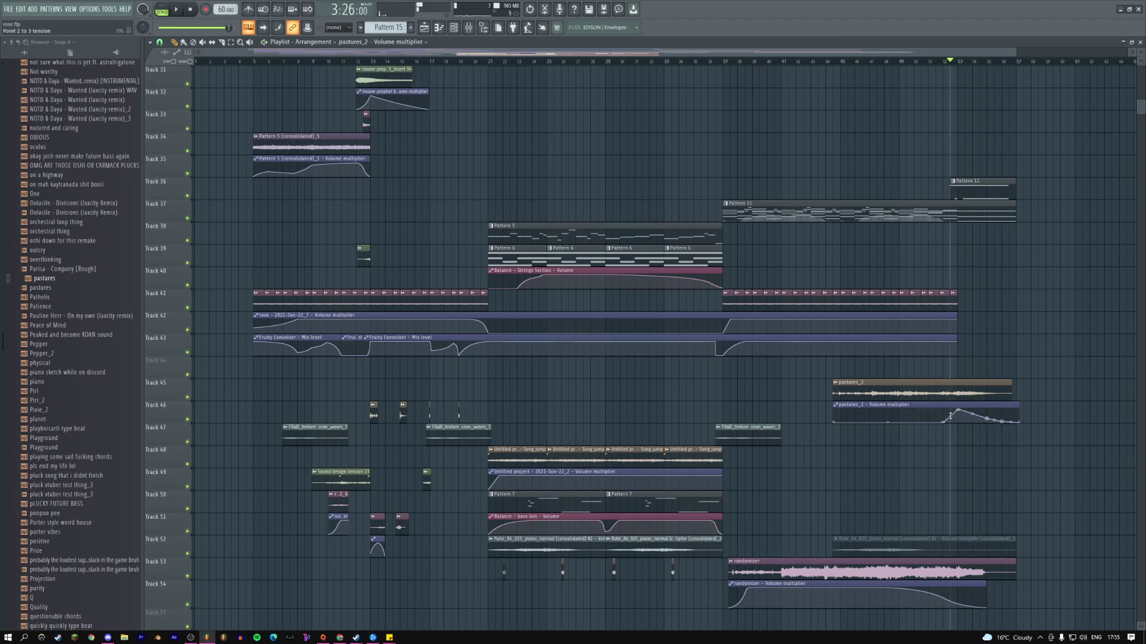
- Add a point on the rise, curve the rising and falling slopes, and raise point 4 to full volume
drag(917, 387, 1066, 477)
right_click(407, 230)
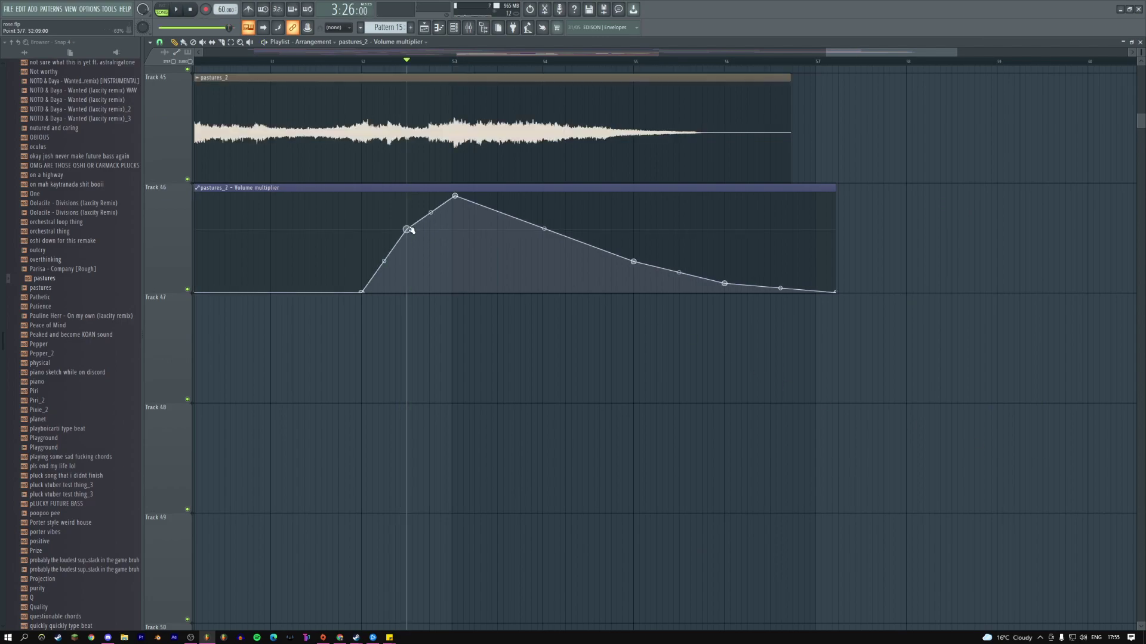
drag(385, 261, 432, 194)
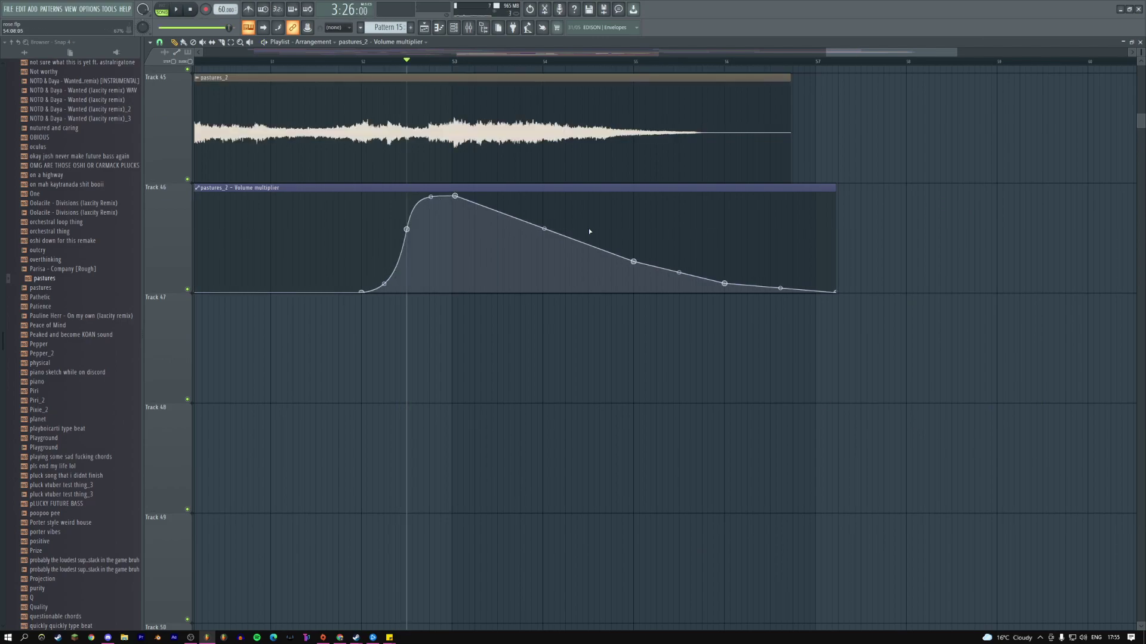
drag(544, 230, 657, 267)
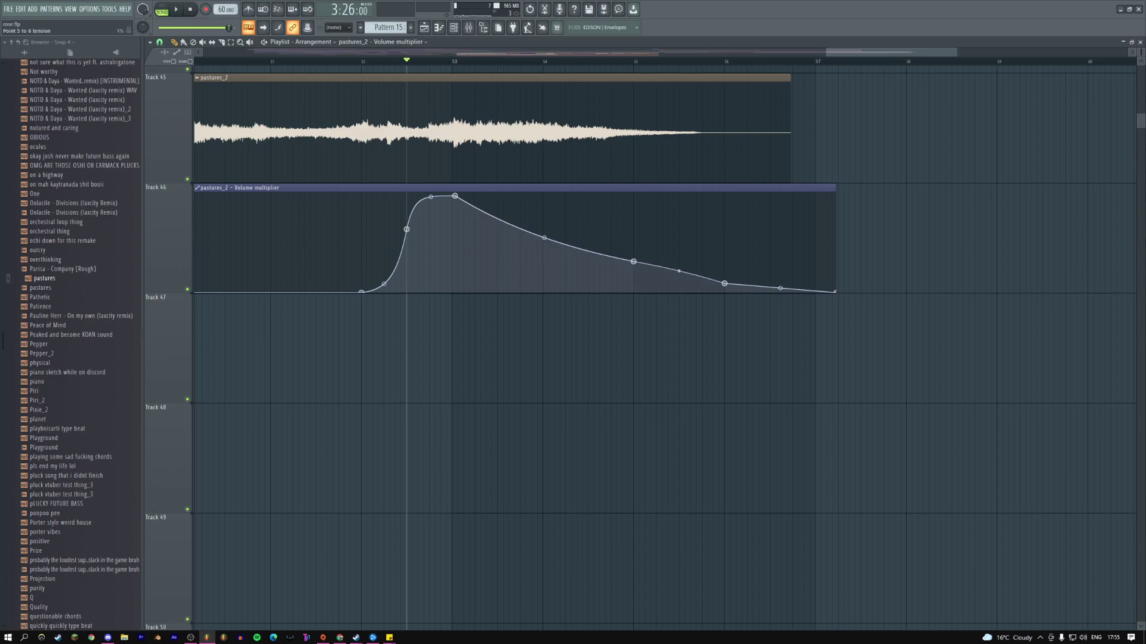
drag(684, 271, 654, 274)
drag(543, 237, 544, 240)
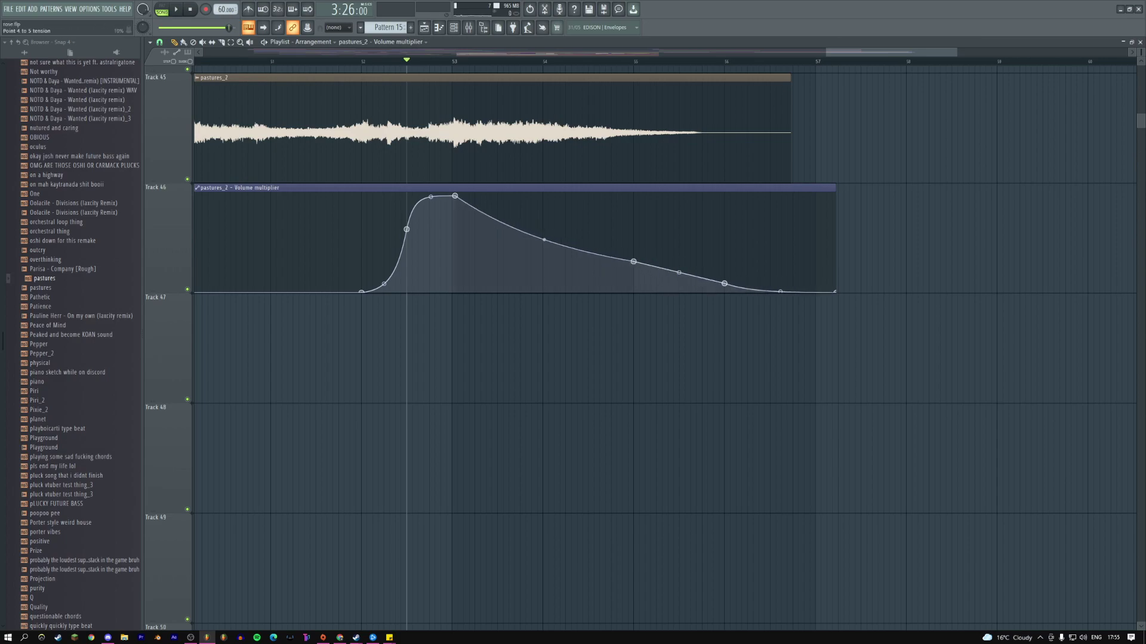
drag(458, 197, 455, 193)
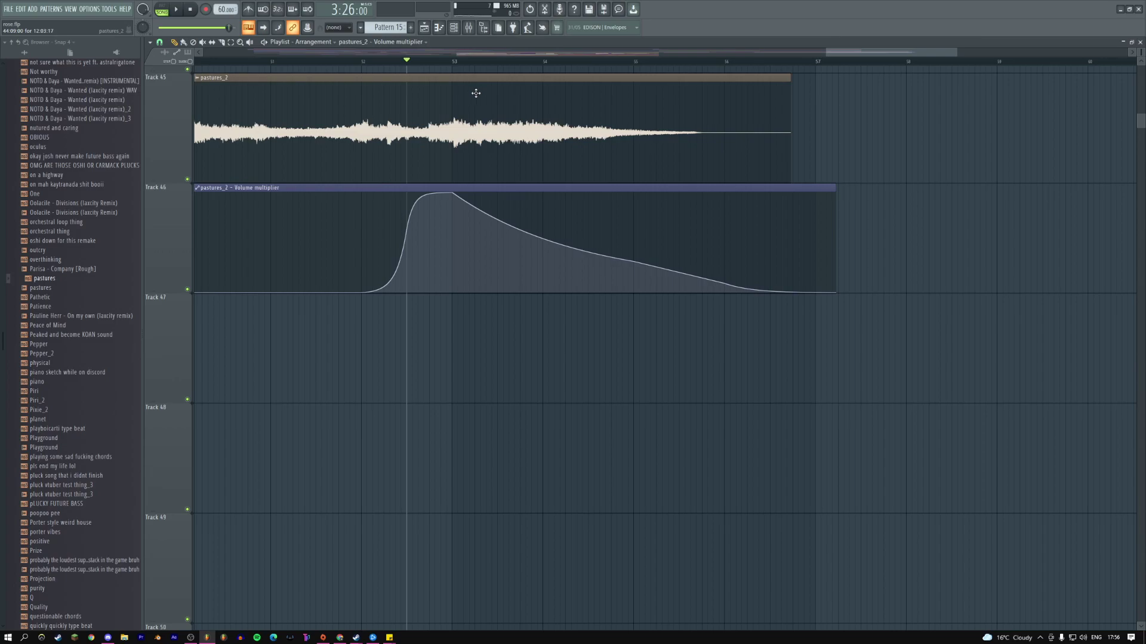
ctrl+right_click(494, 116)
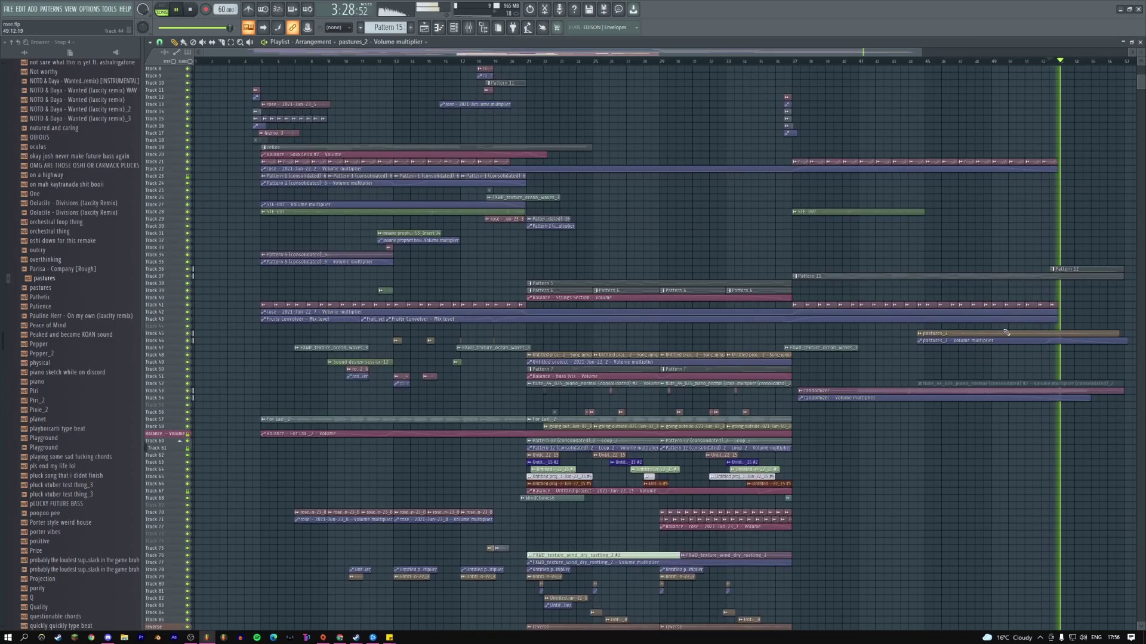
- Restart playback from the marker near bar 52 and zoom out over the whole arrangement
scroll(1046, 309, up, 5)
key(space)
key(space)
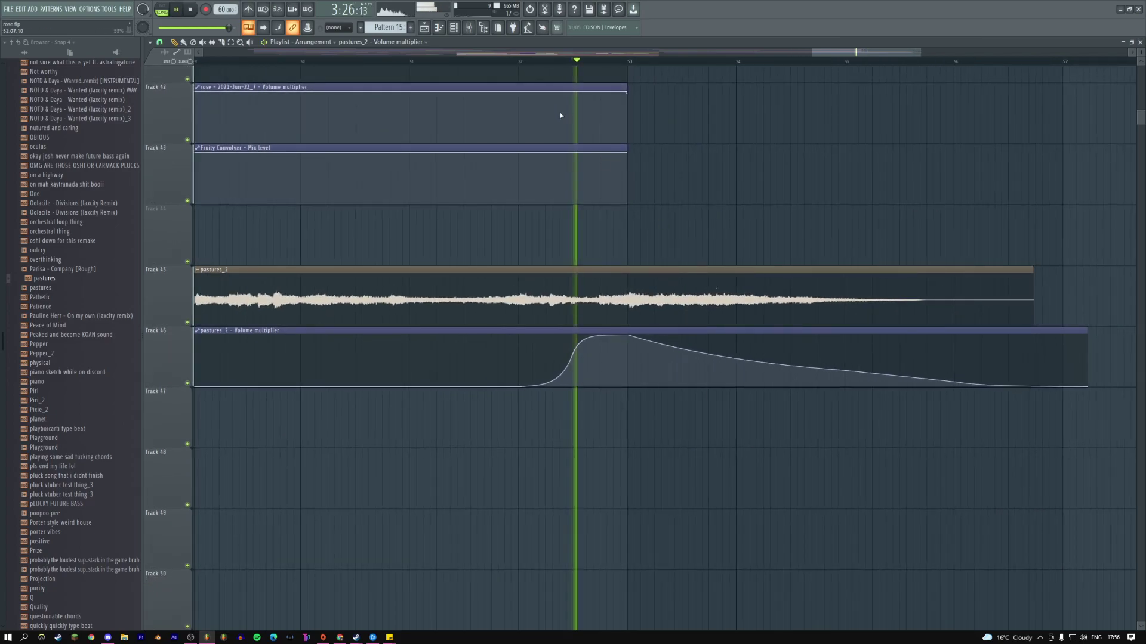
scroll(673, 192, up, 6)
scroll(672, 192, down, 2)
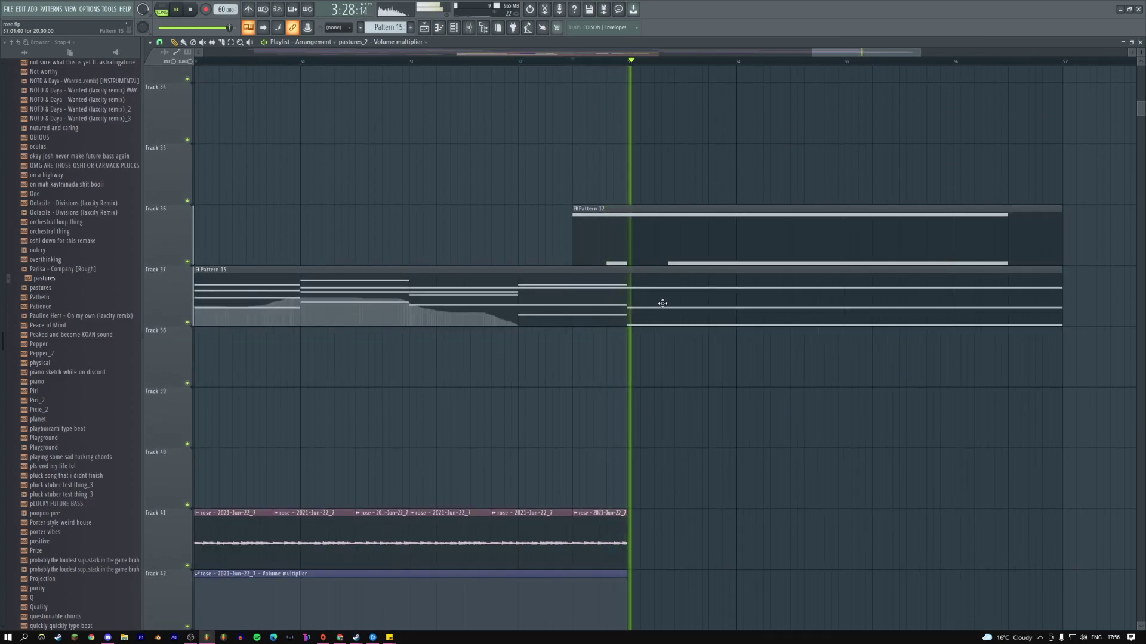
ctrl+right_click(405, 289)
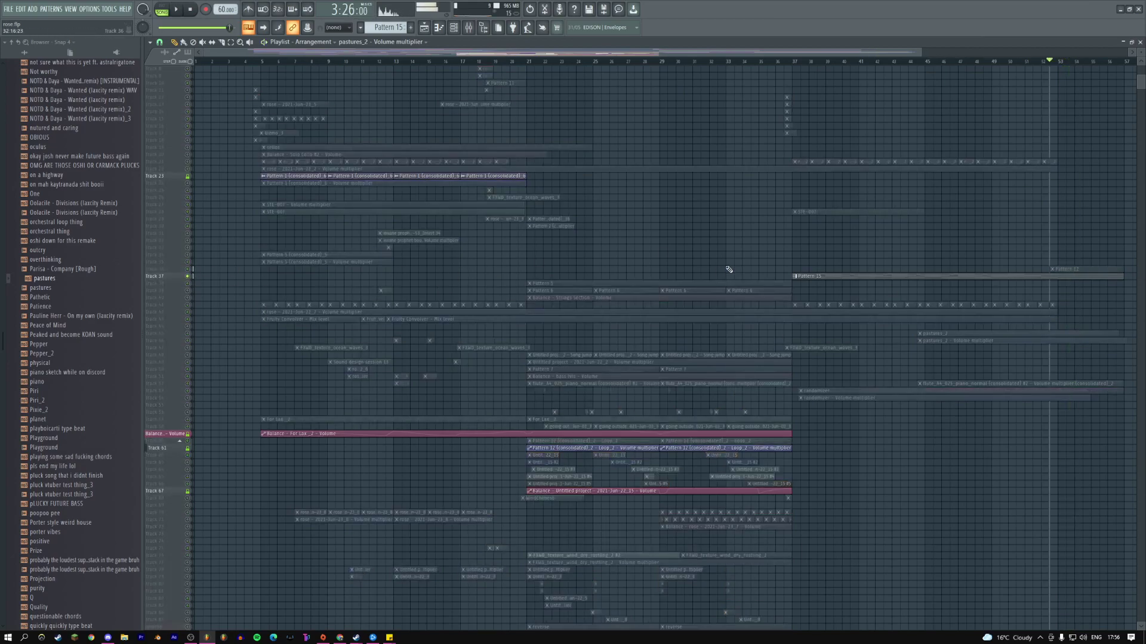
- Set the channel rack filter to All and load Fruity Balance onto the Wasp mixer insert
click(453, 28)
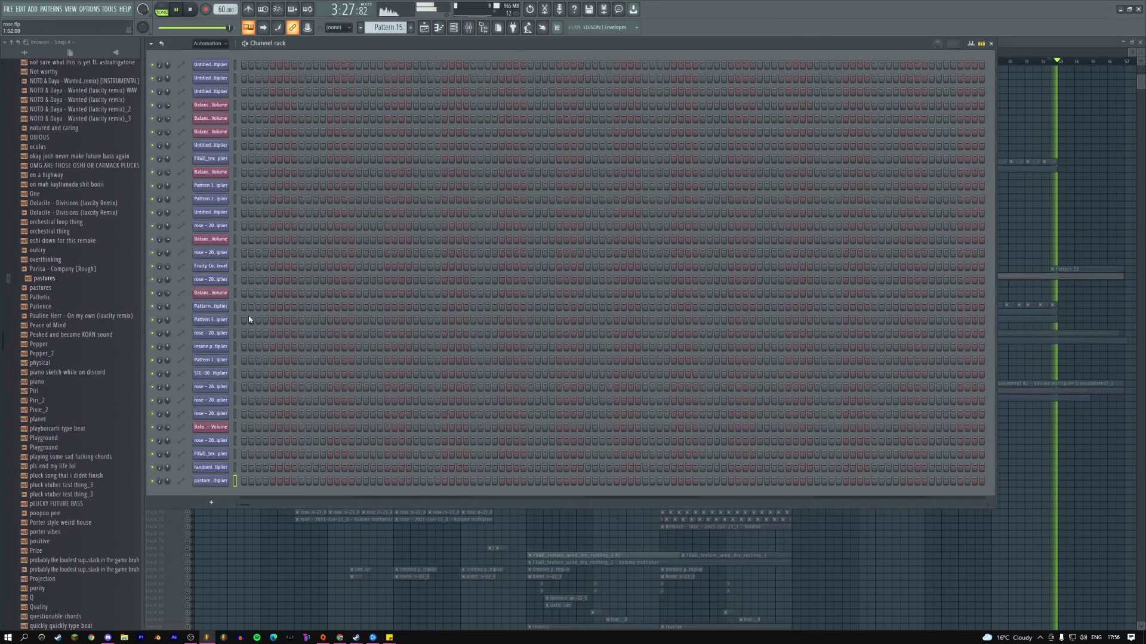
click(208, 43)
click(206, 51)
scroll(279, 364, down, 10)
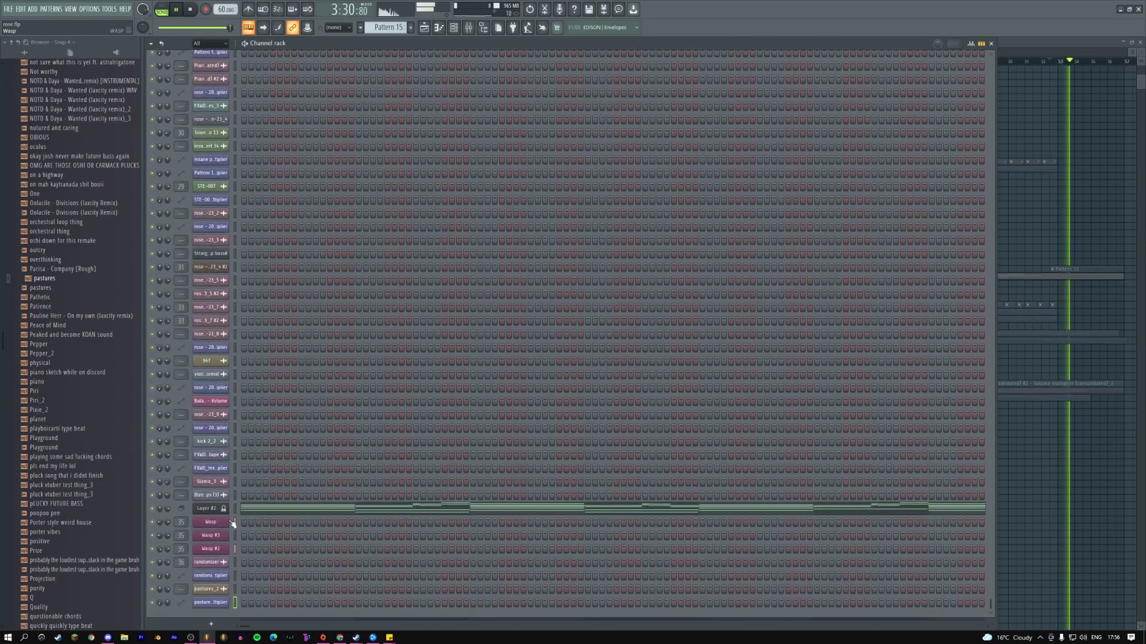
click(215, 524)
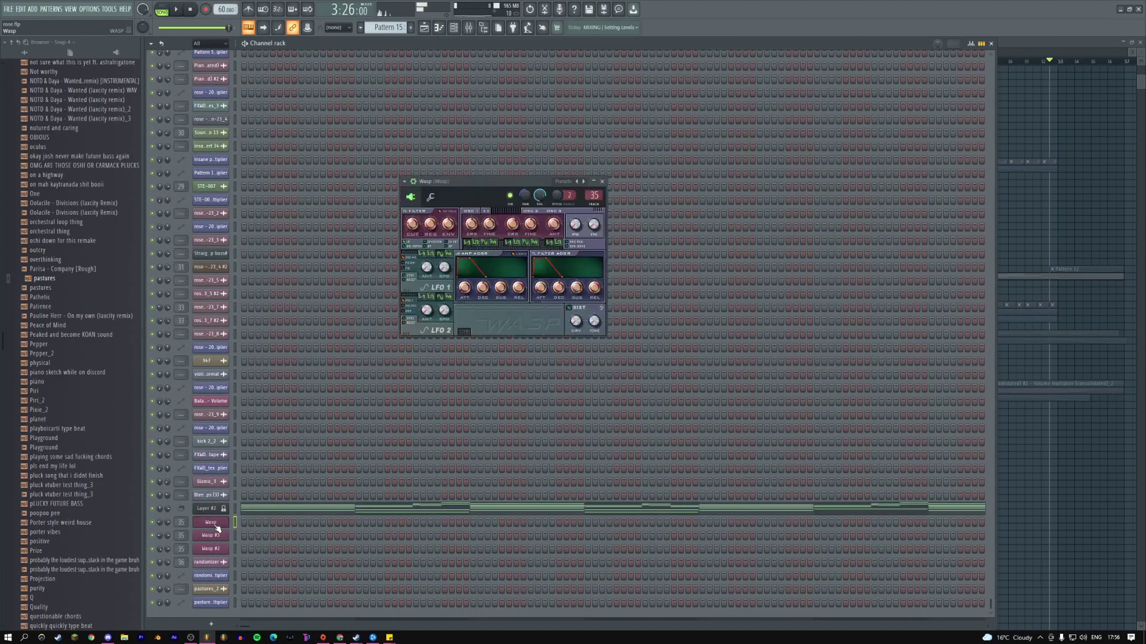
double_click(594, 196)
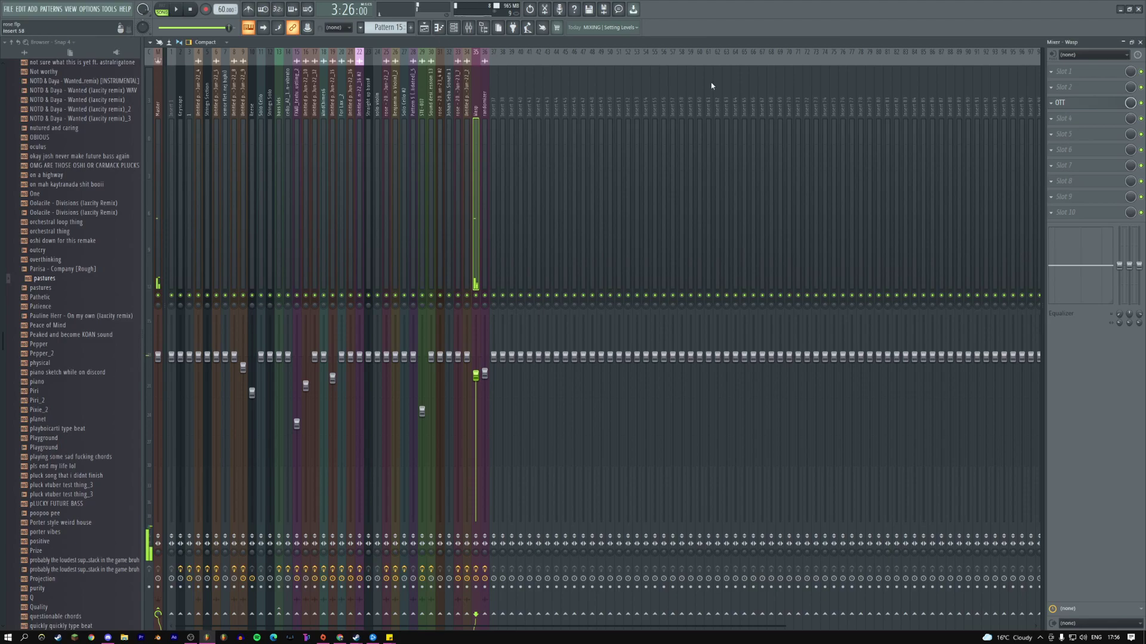
click(1074, 119)
click(920, 397)
- Mark bars 37–56 and create a volume automation clip for Fruity Balance over that range
click(424, 28)
drag(1027, 186, 761, 167)
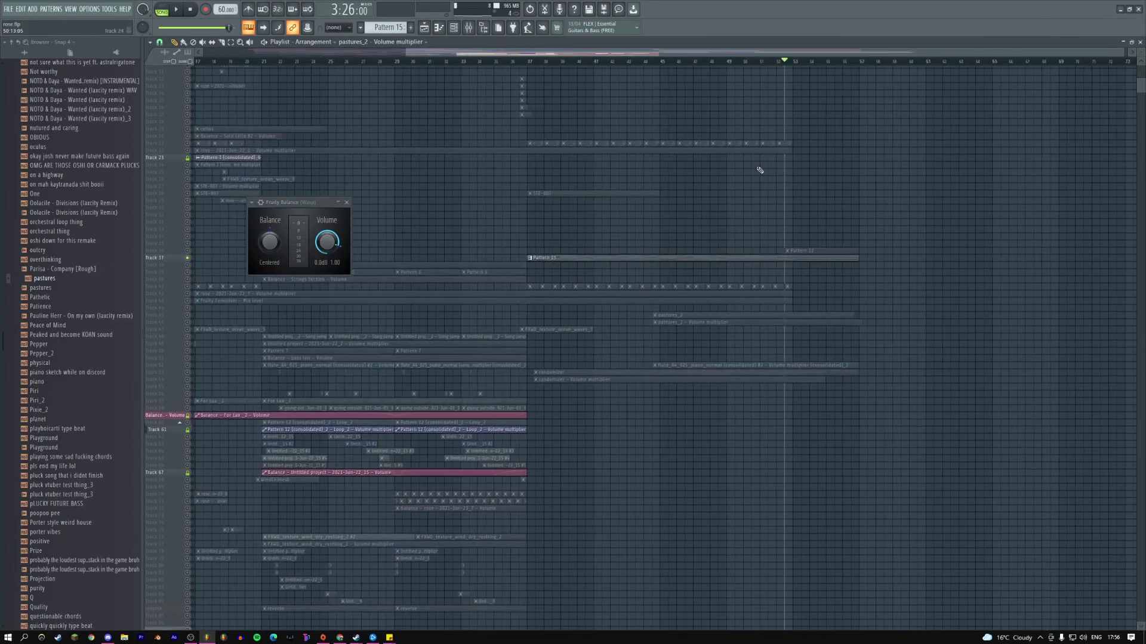
drag(527, 63, 852, 62)
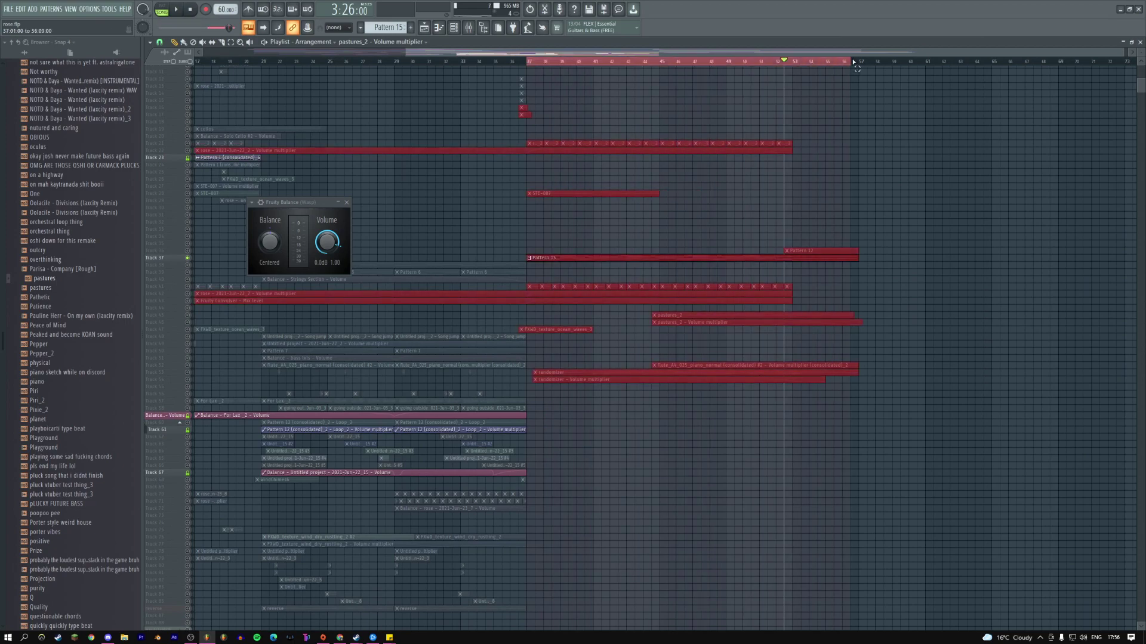
right_click(331, 245)
click(354, 297)
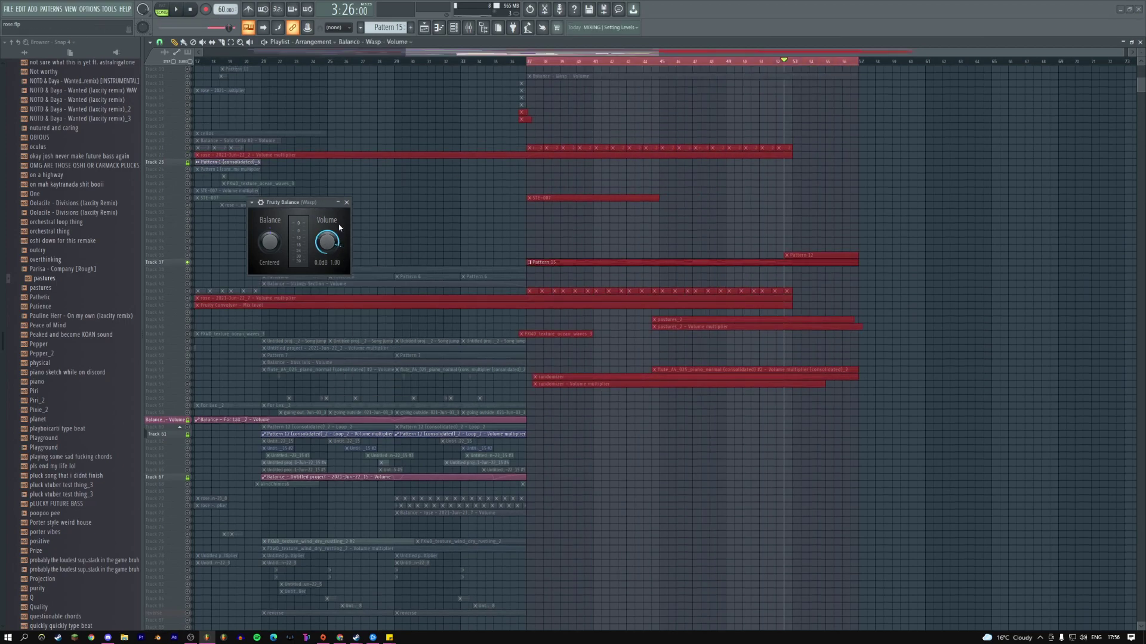
click(348, 204)
key(F9)
click(425, 28)
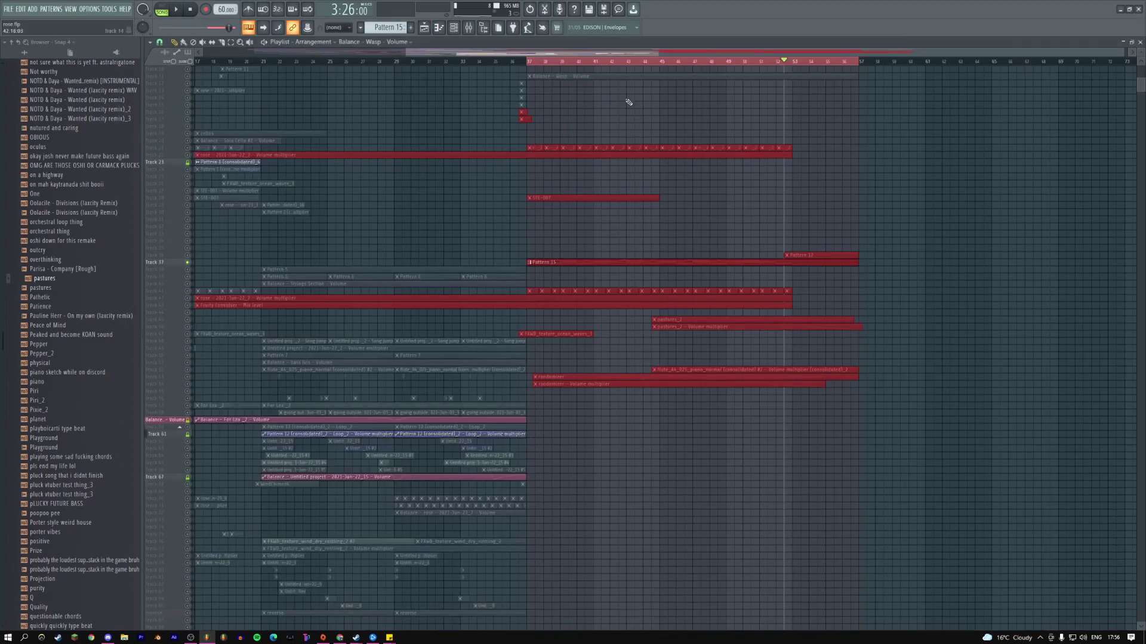
- Insert two empty tracks at Track 38 and move the Balance - Wasp - Volume clip there
right_click(167, 270)
click(182, 432)
right_click(166, 269)
click(182, 432)
drag(575, 284, 575, 269)
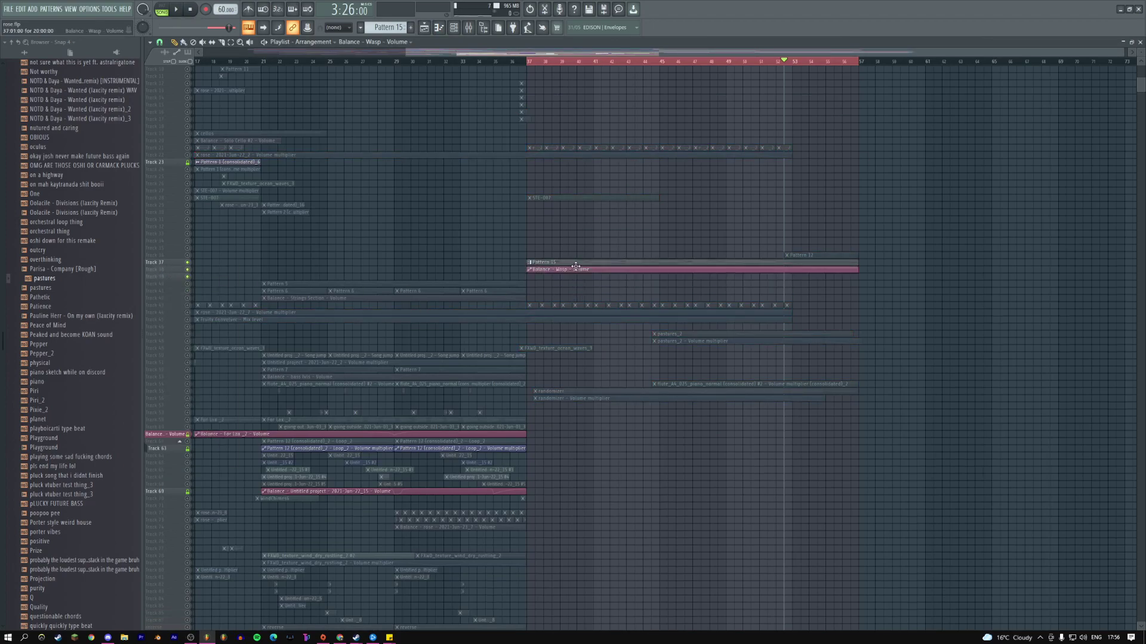
mouse_move(1141, 53)
mouse_down()
mouse_move(1140, 77)
mouse_move(1141, 67)
mouse_up()
scroll(885, 256, down, 5)
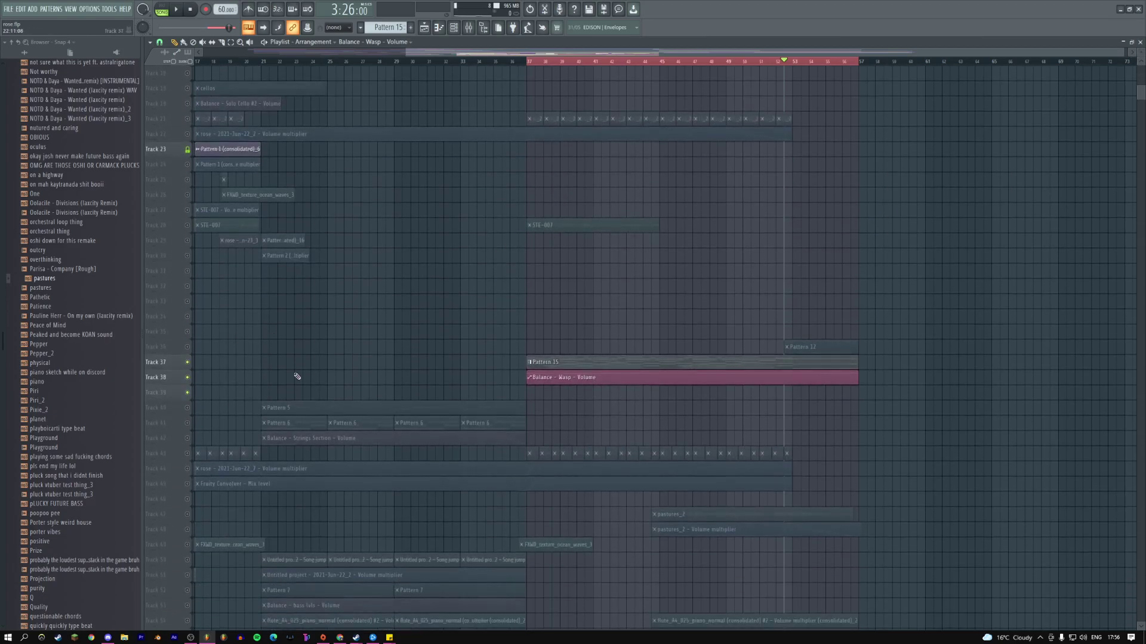
scroll(662, 316, up, 4)
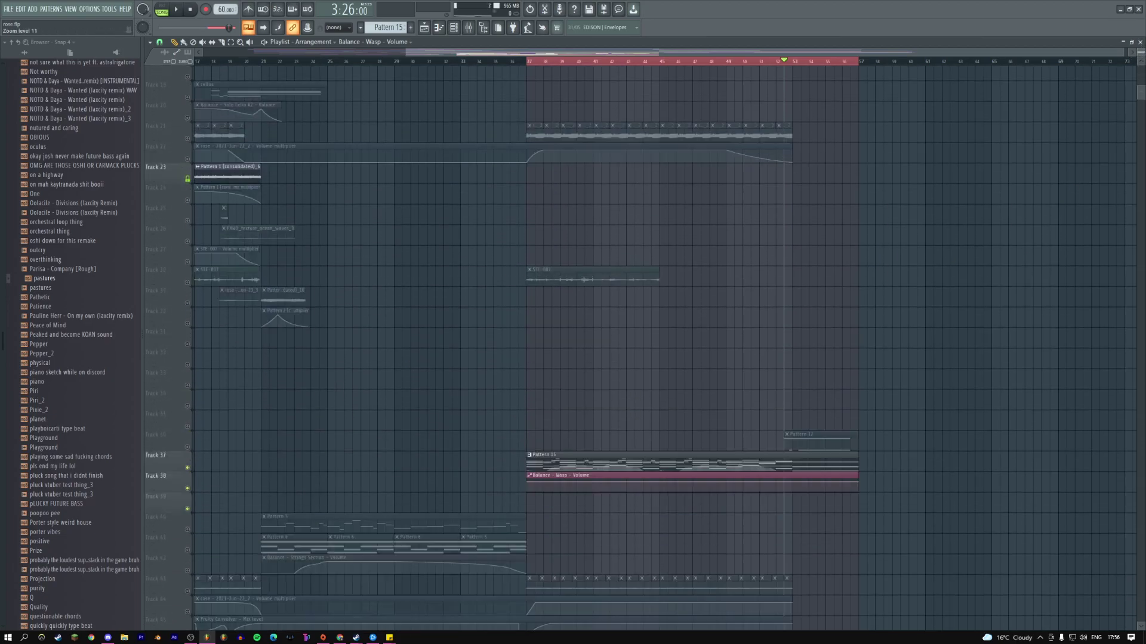
- Lower the Balance - Wasp - Volume automation clip's maximum level to 80%
double_click(661, 317)
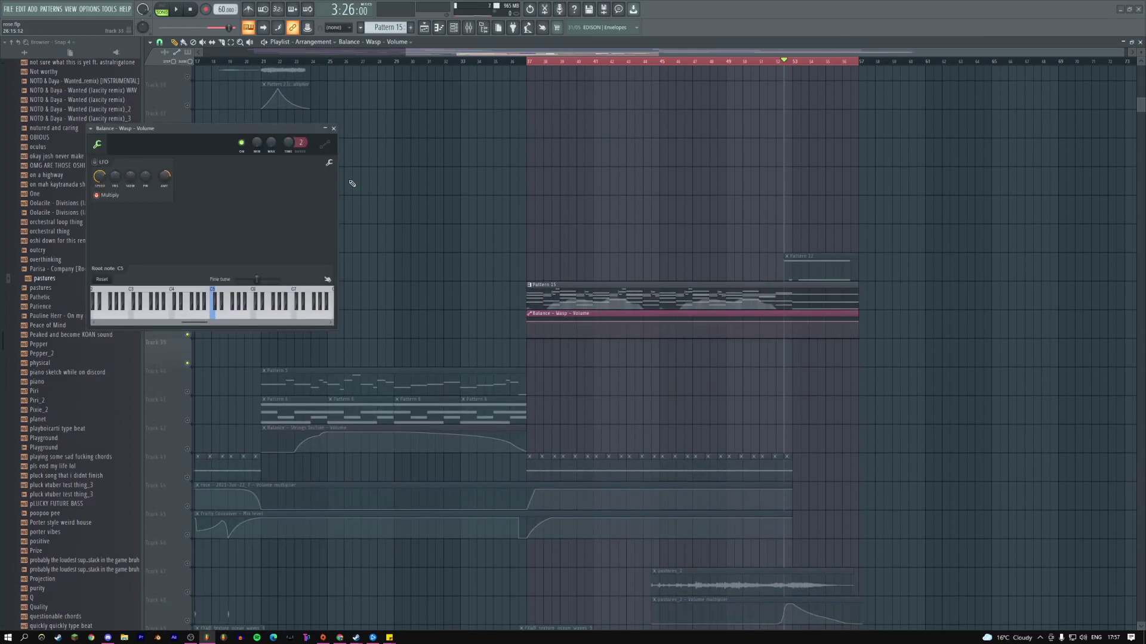
right_click(272, 148)
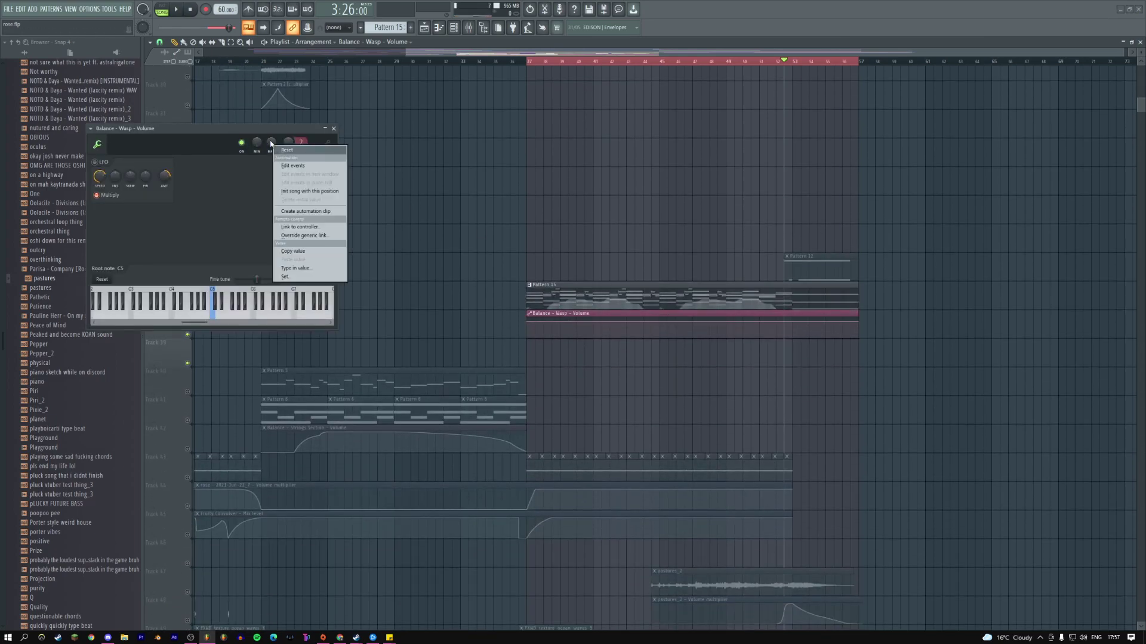
click(471, 29)
click(1066, 120)
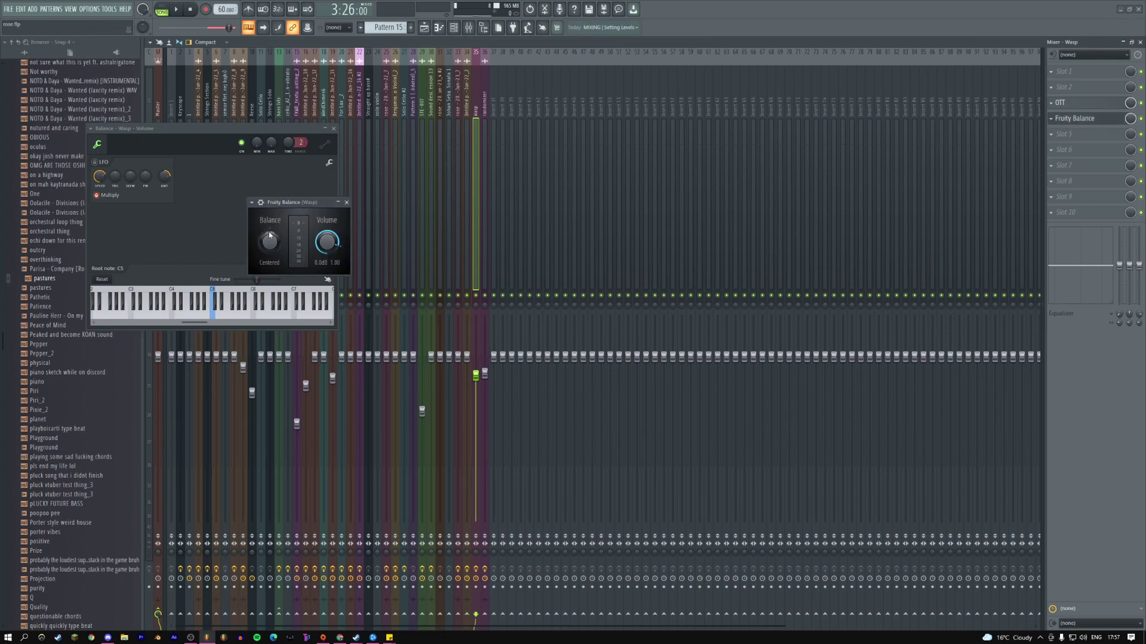
drag(272, 149, 282, 151)
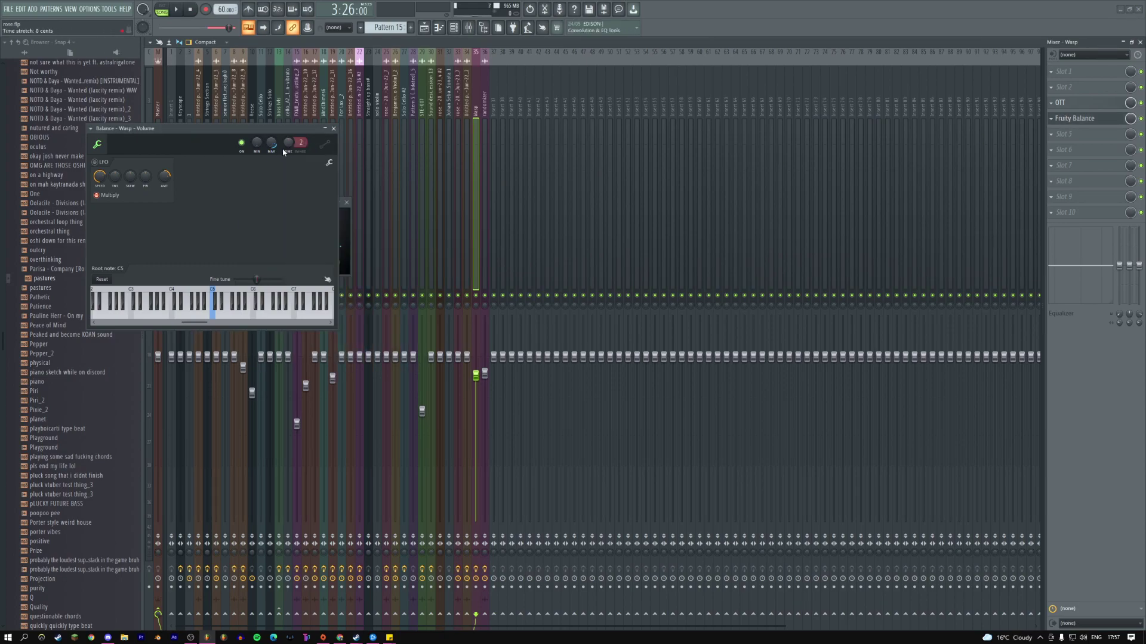
click(334, 130)
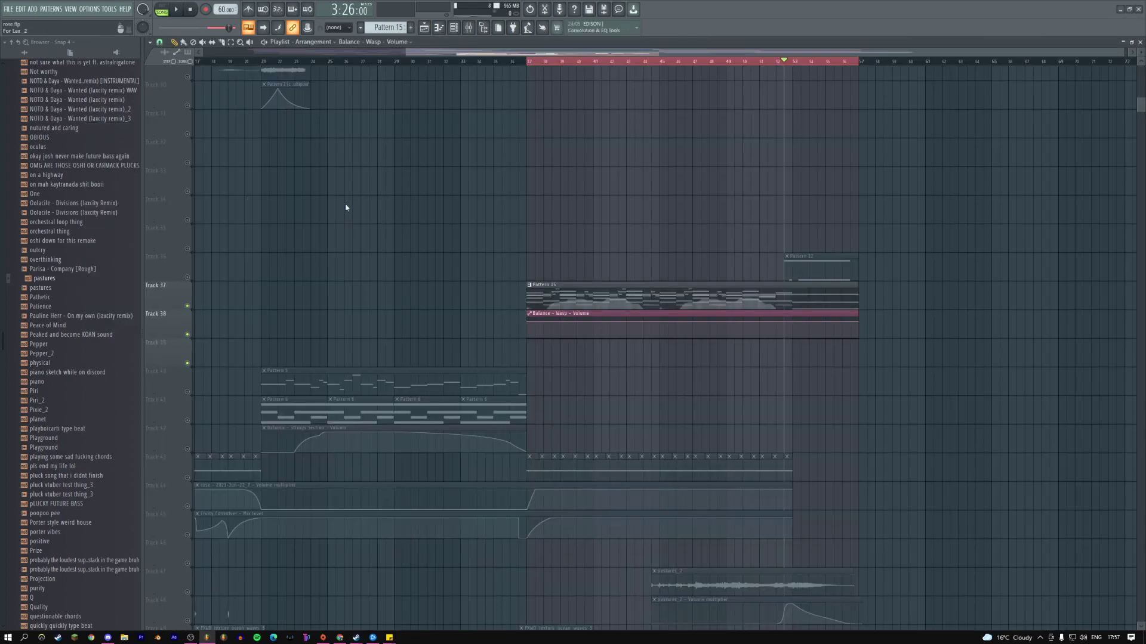
click(346, 202)
click(425, 28)
- Raise the first and last Wasp volume points to full and add a fade-out point at the playhead
key(space)
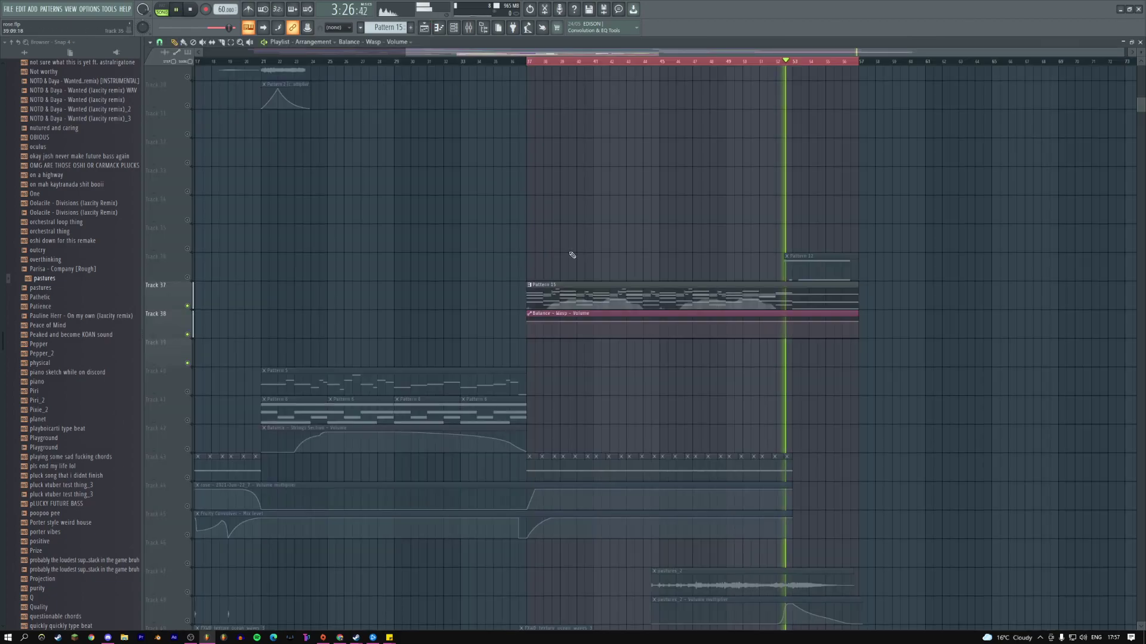
mouse_move(529, 323)
drag(528, 321, 528, 316)
key(space)
key(space)
mouse_move(859, 322)
mouse_down()
mouse_move(842, 337)
mouse_move(825, 332)
mouse_up()
right_click(792, 318)
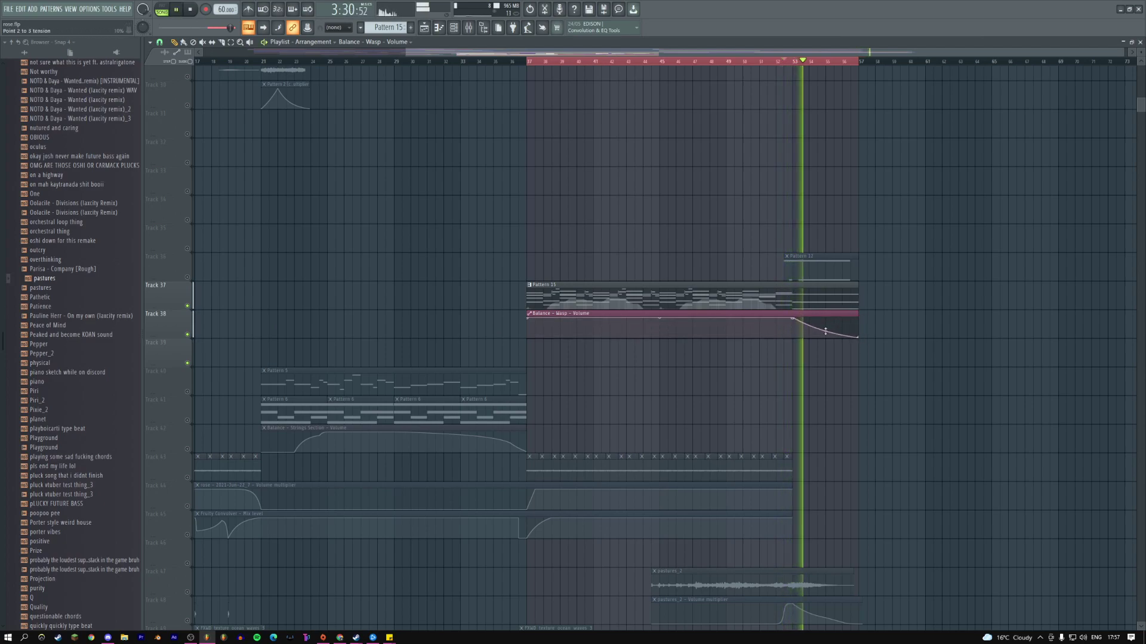
- Release Track 38's solo and restart playback from bar 52
right_click(188, 335)
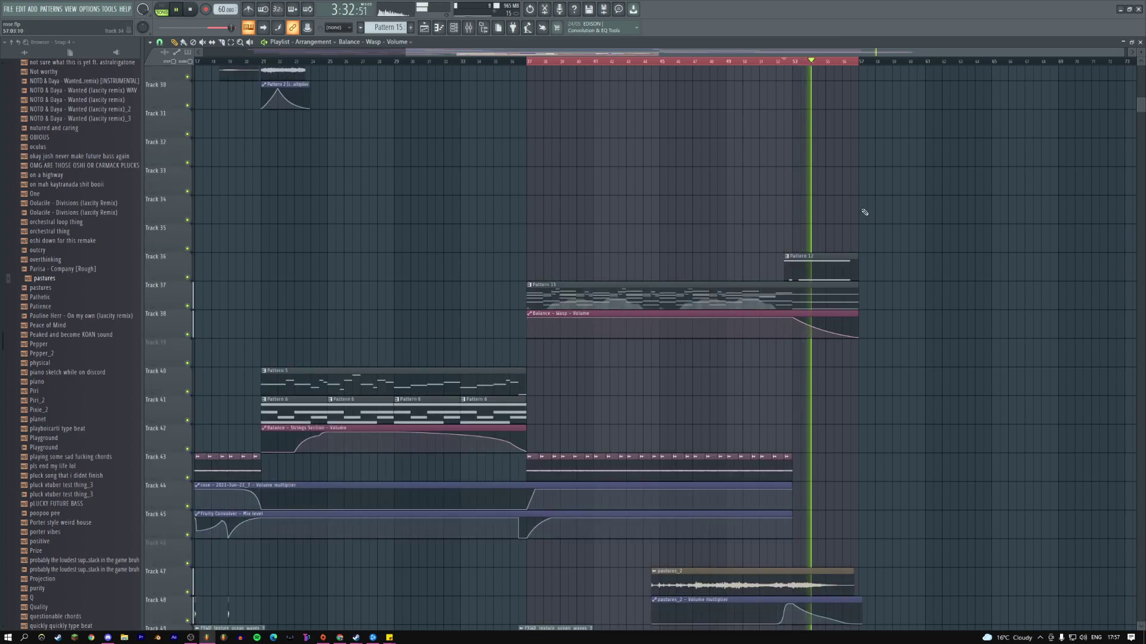
key(space)
key(space)
scroll(859, 287, down, 4)
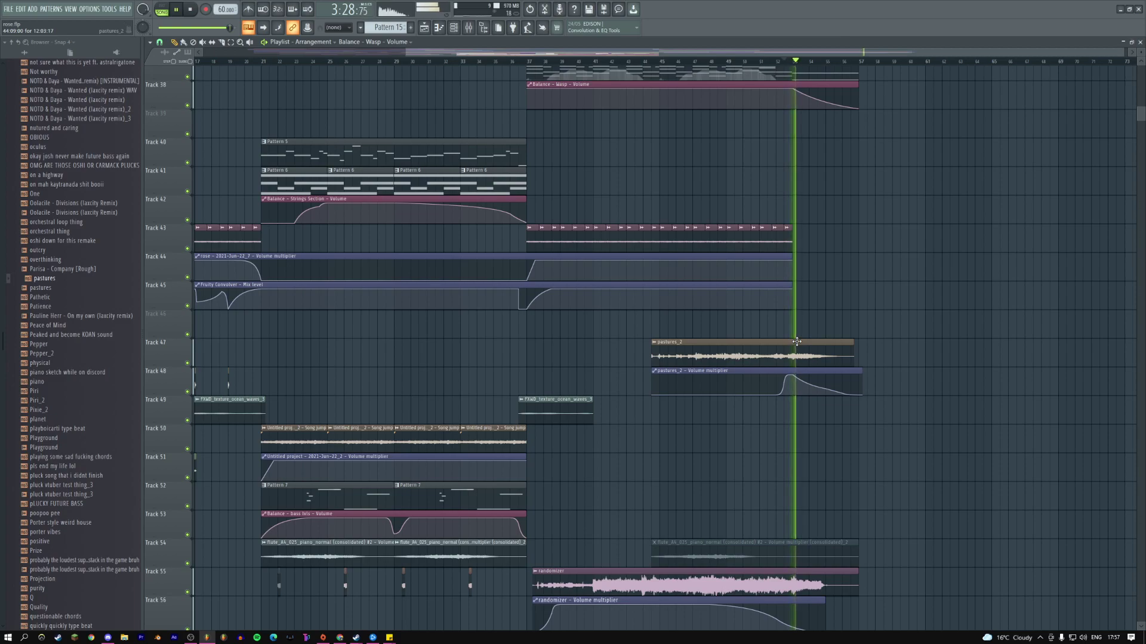
- Inspect the pastures_2 clip's channel settings and mixer insert on Track 47
click(796, 352)
double_click(797, 352)
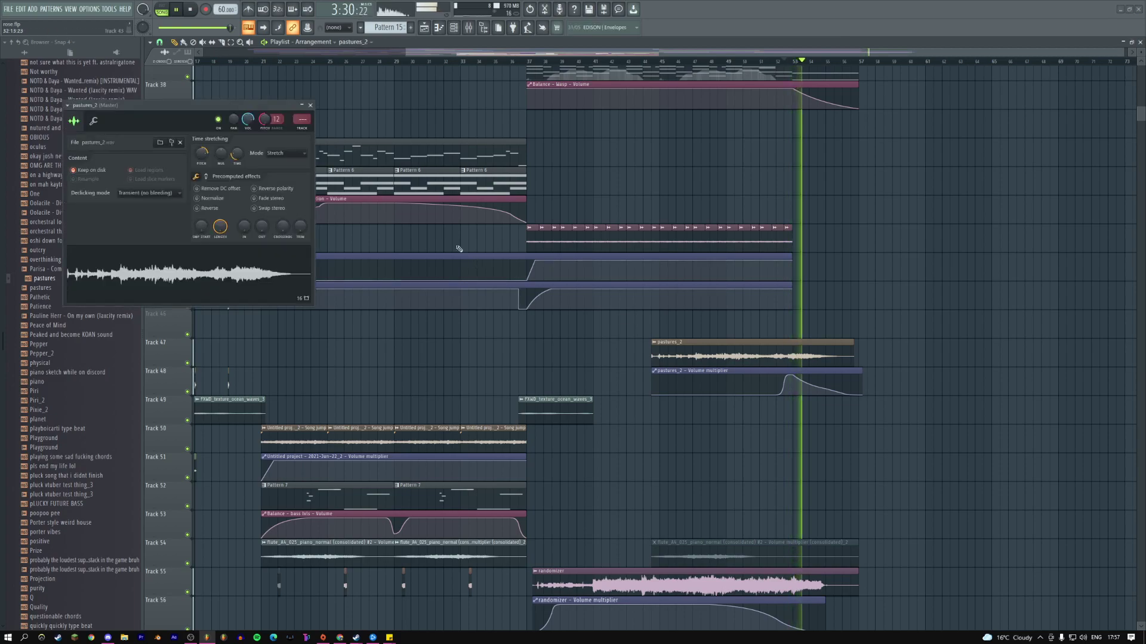
double_click(301, 120)
click(309, 107)
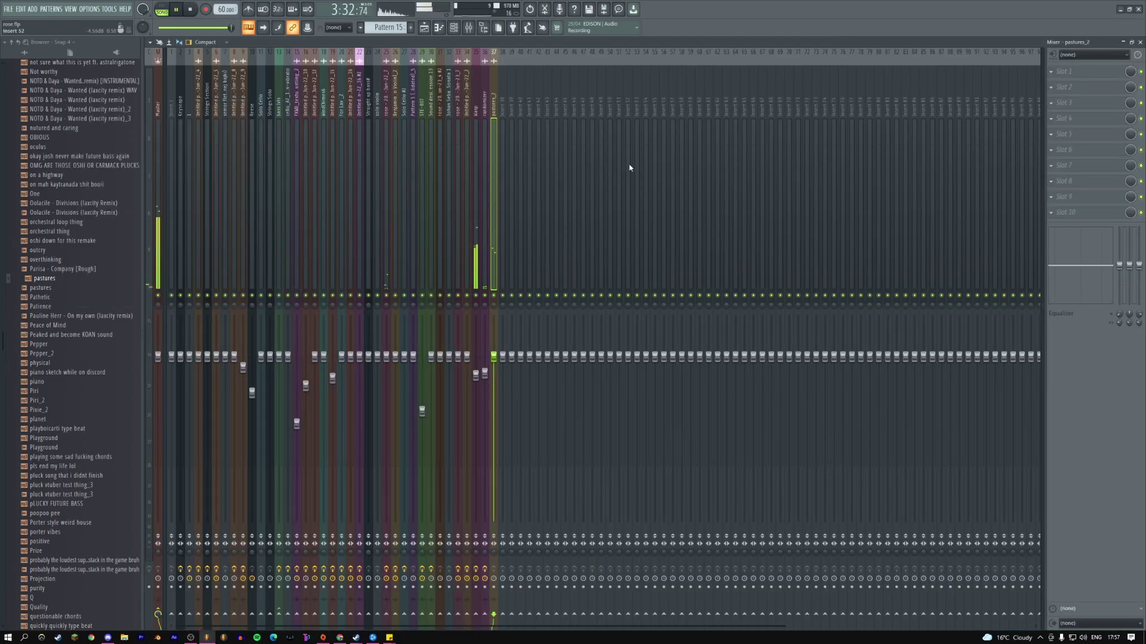
click(433, 28)
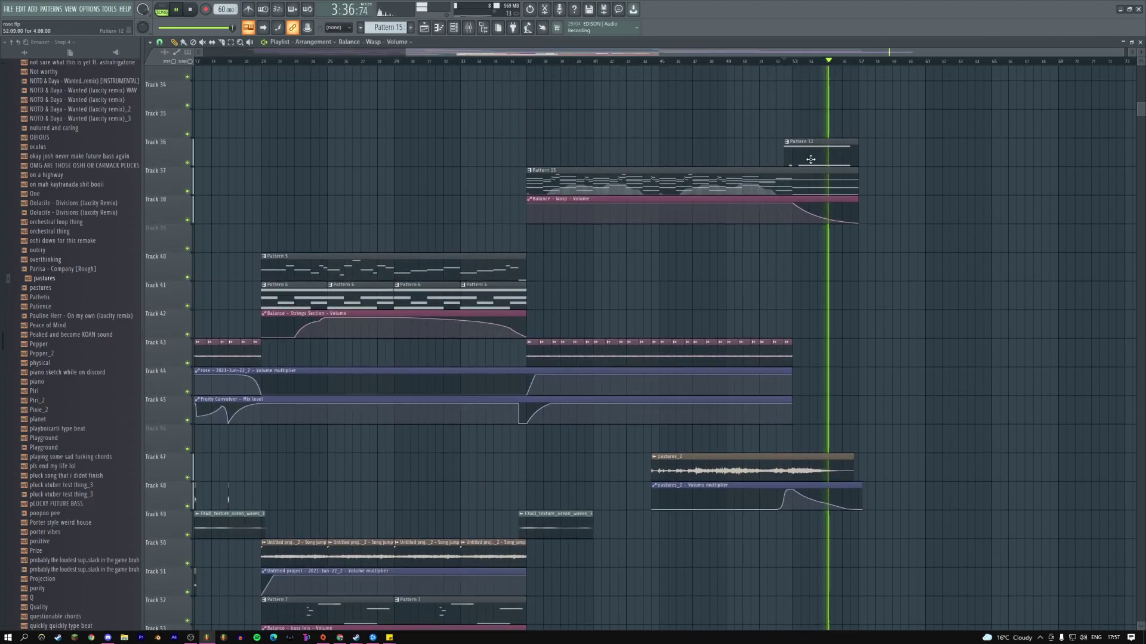
- Cut Pattern 12's long lower note in the Piano roll so it ends at bar 3
double_click(821, 146)
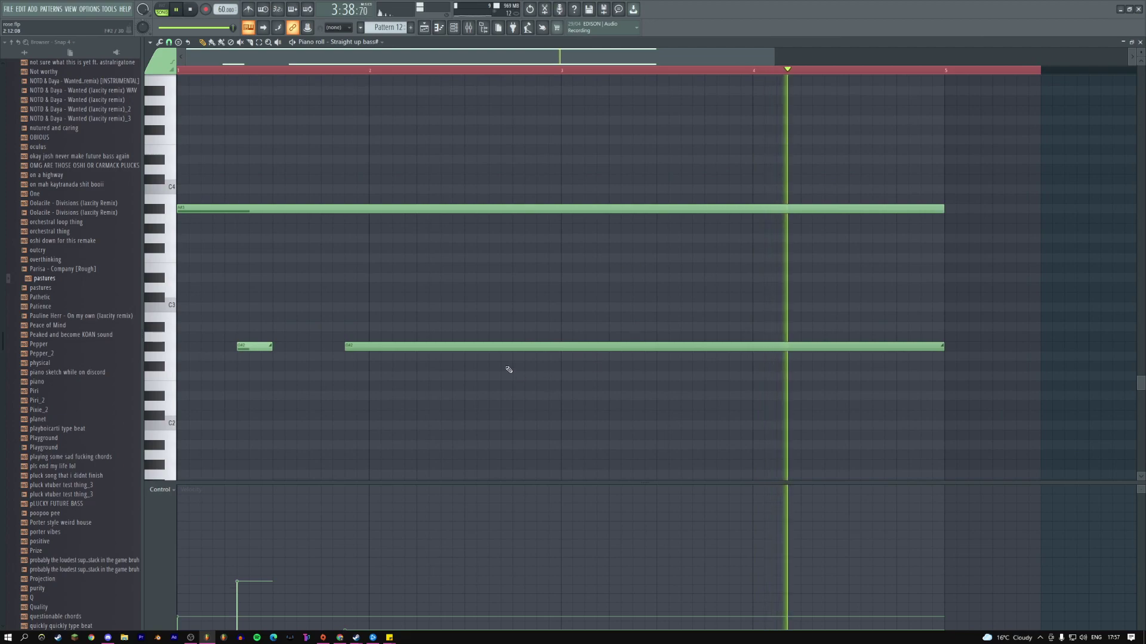
key(space)
key(space)
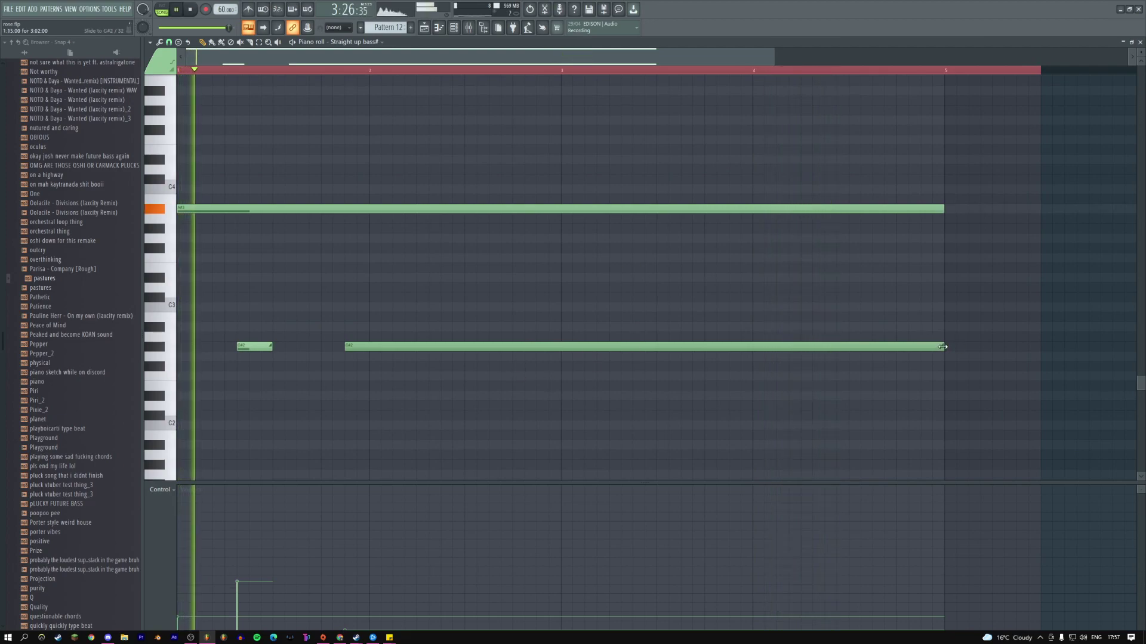
drag(942, 347, 565, 351)
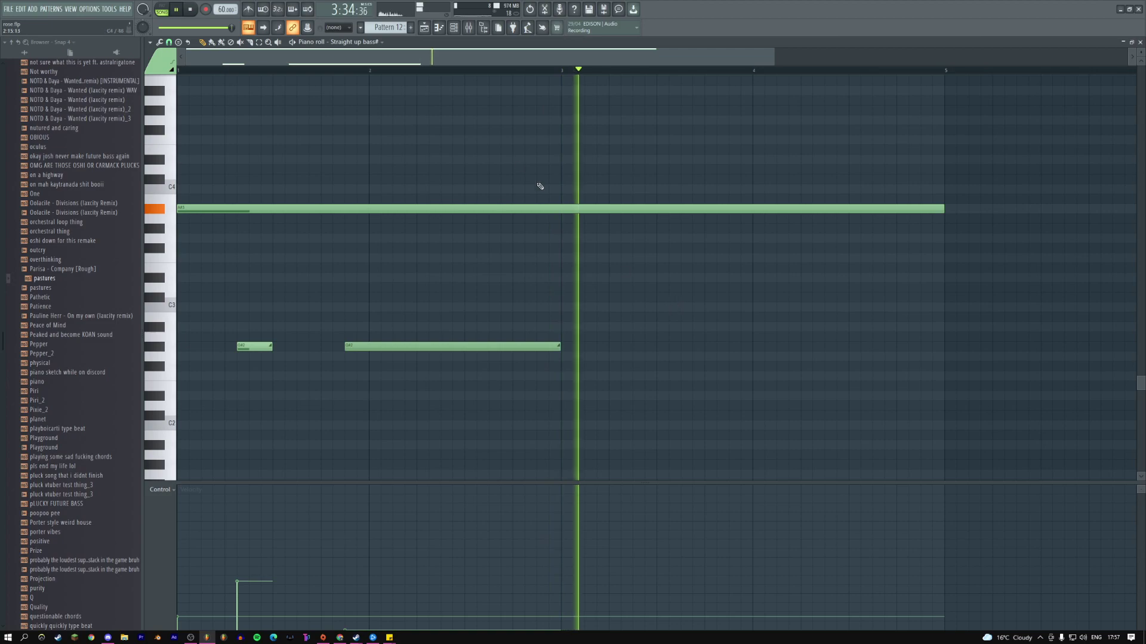
key(F5)
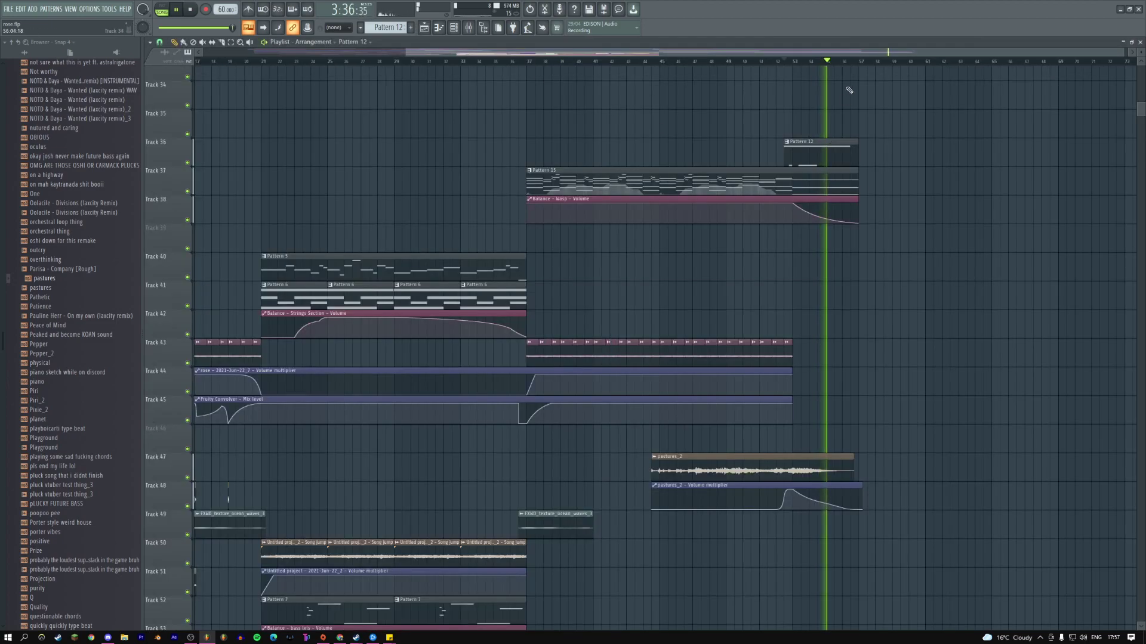
- Zoom the Playlist out, play from just before bar 37, then stop with the song position at bar 37
drag(404, 52, 251, 53)
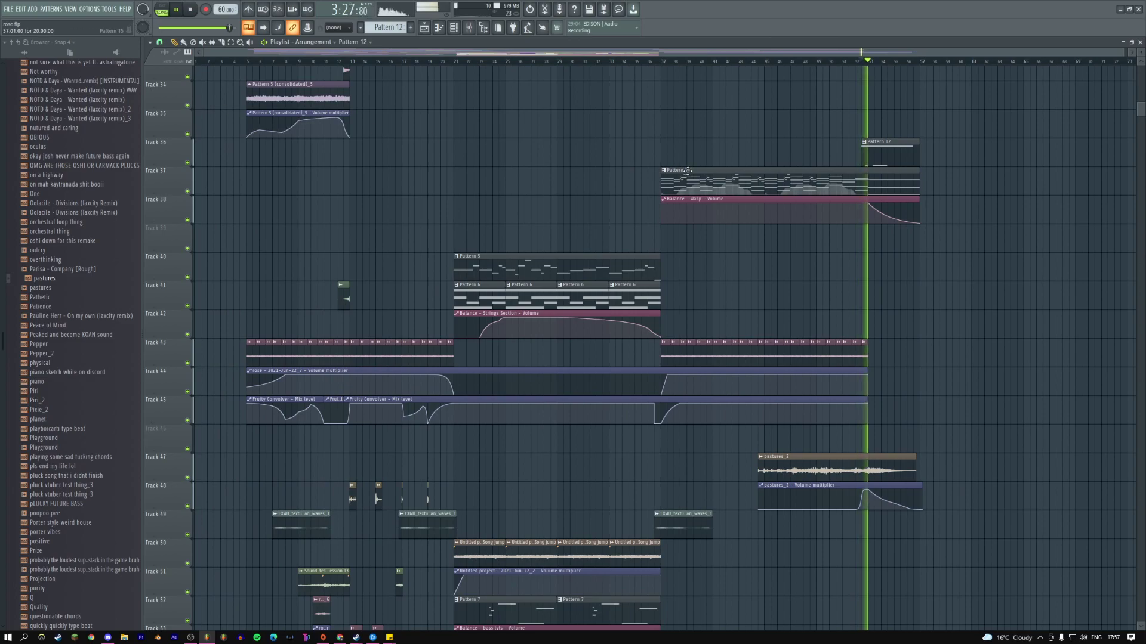
click(451, 66)
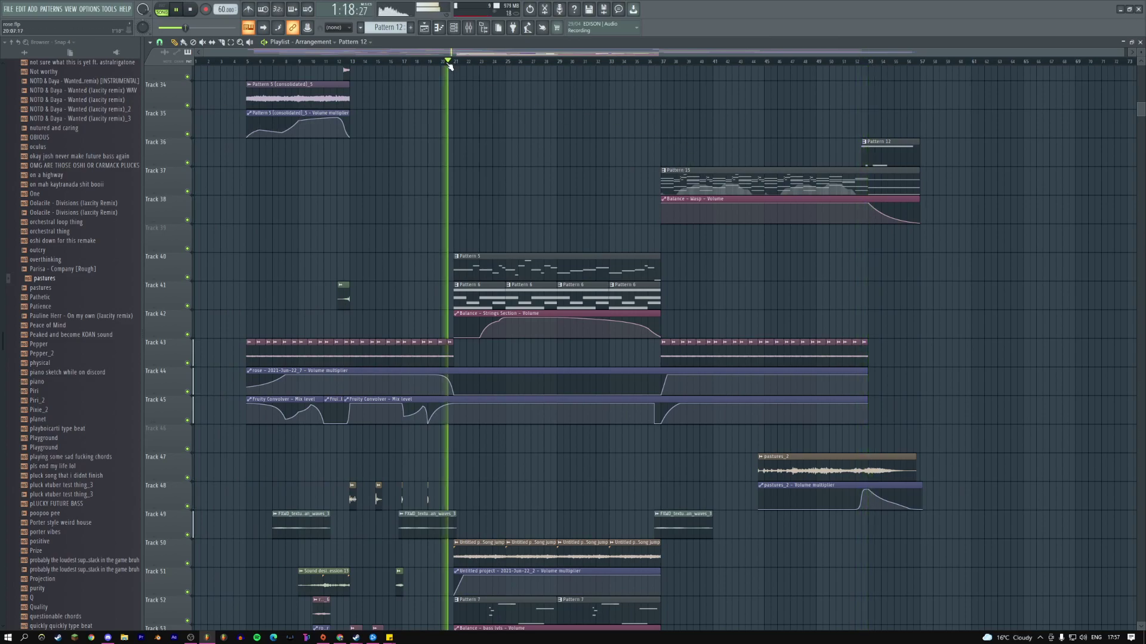
click(661, 64)
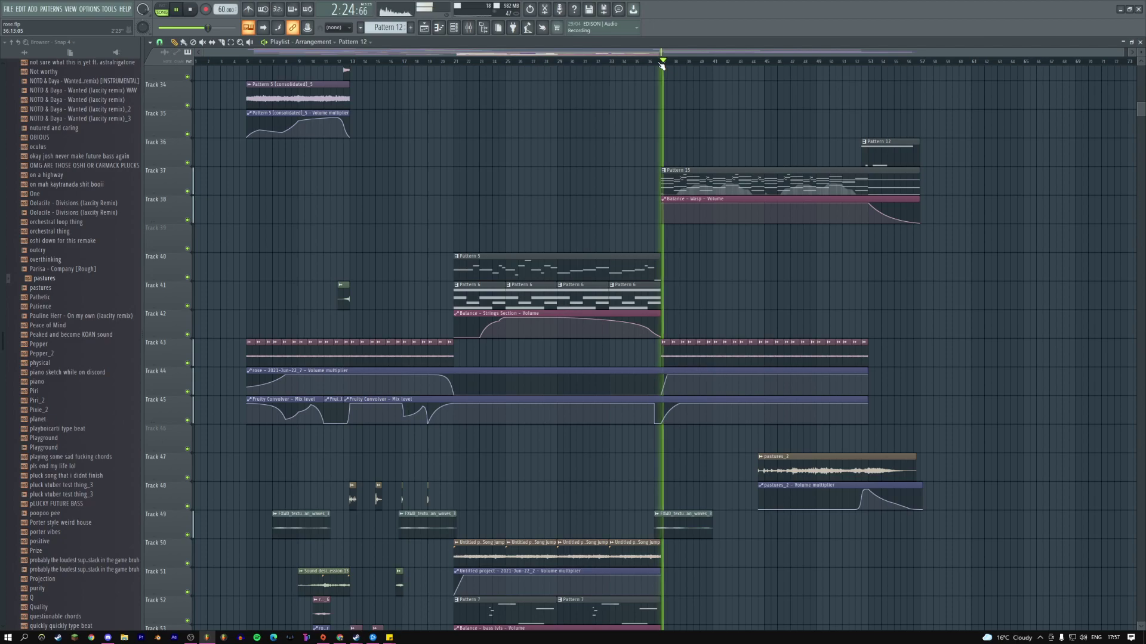
click(656, 65)
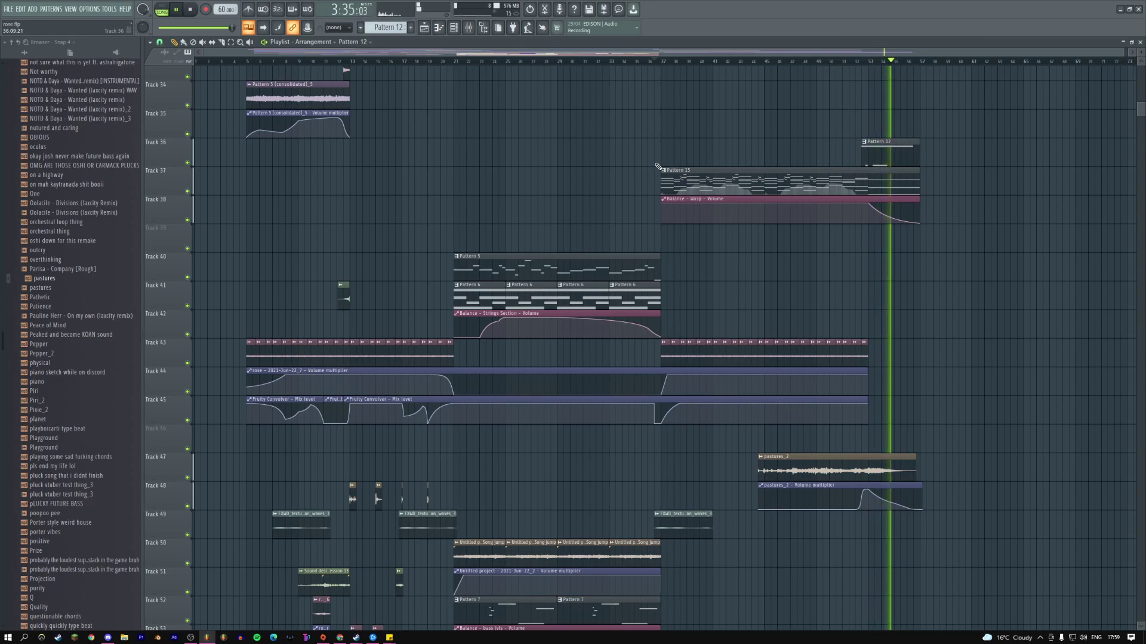
key(space)
click(663, 62)
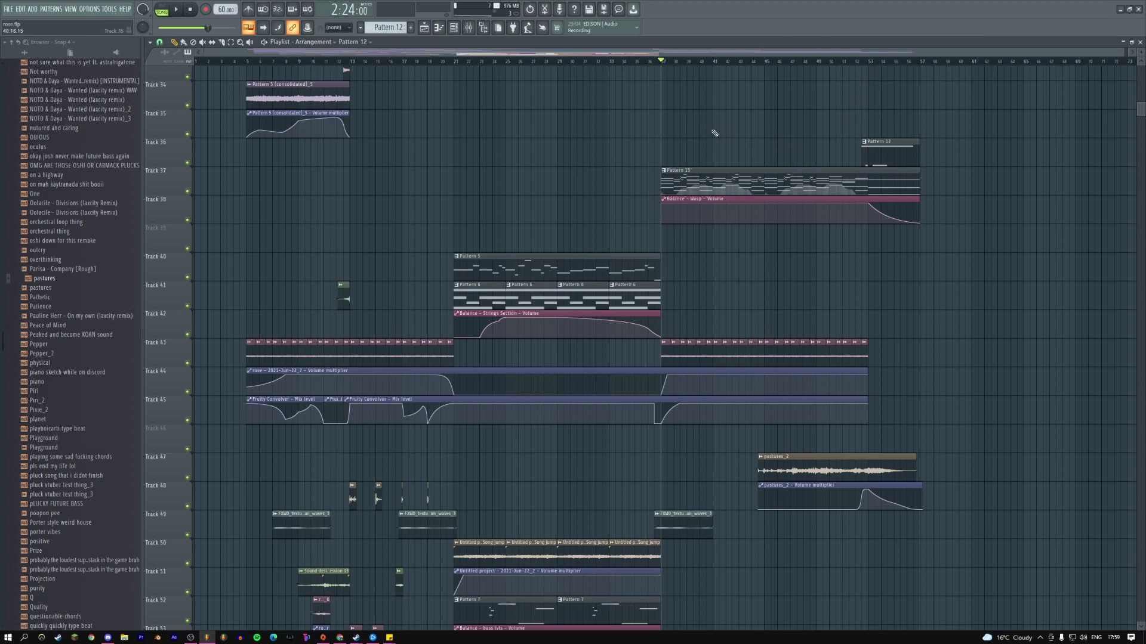
scroll(666, 132, down, 8)
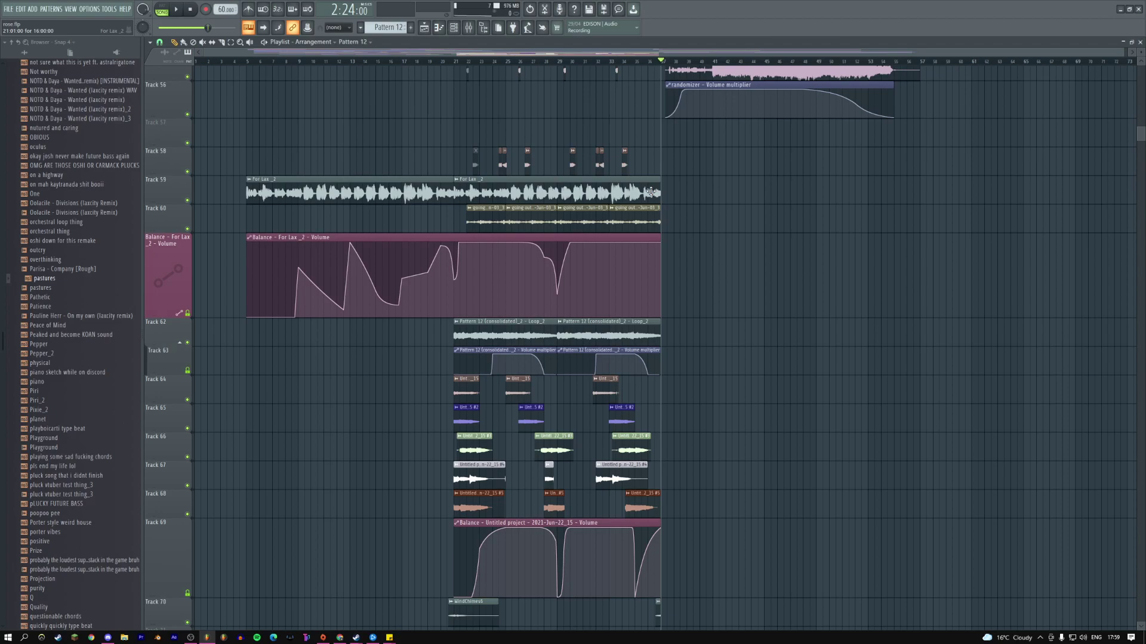
scroll(681, 199, up, 5)
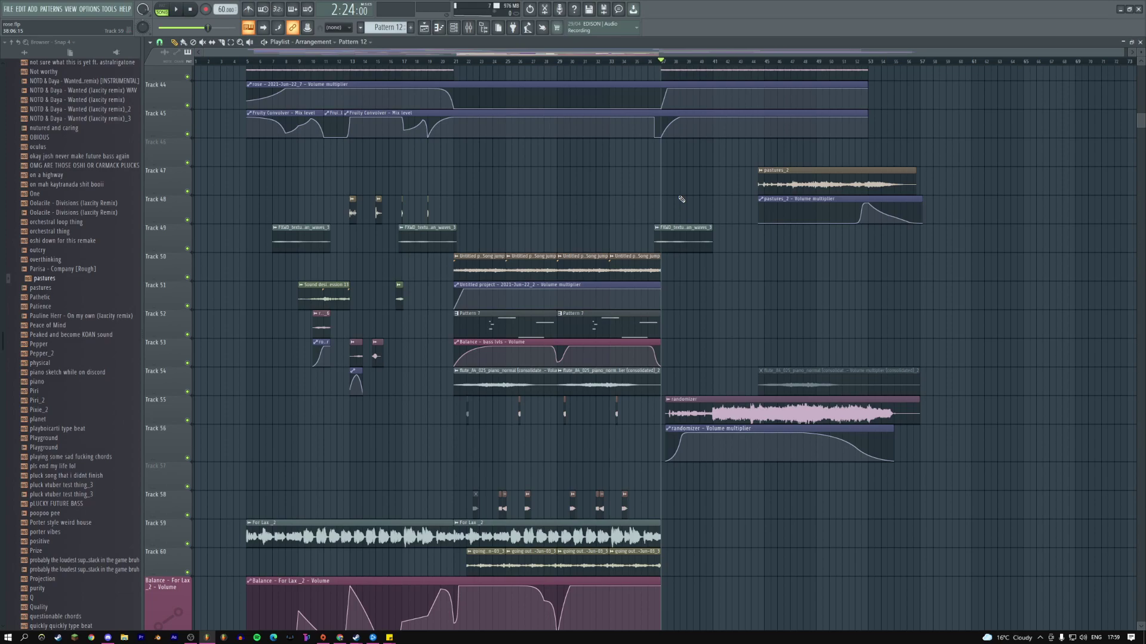
scroll(674, 201, up, 5)
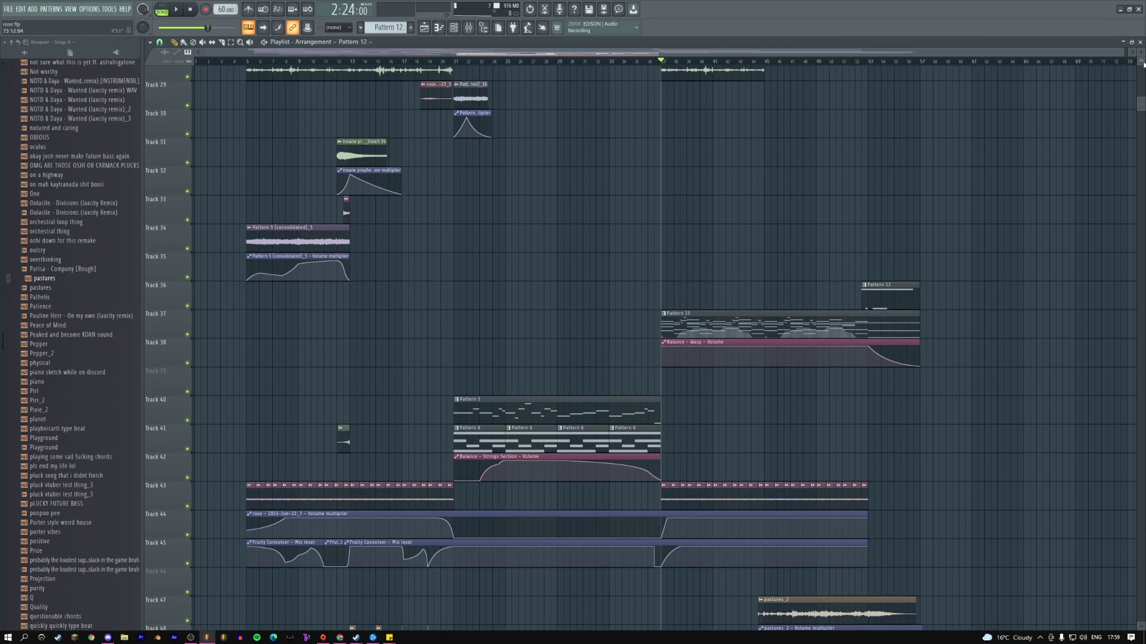
drag(1124, 52, 556, 72)
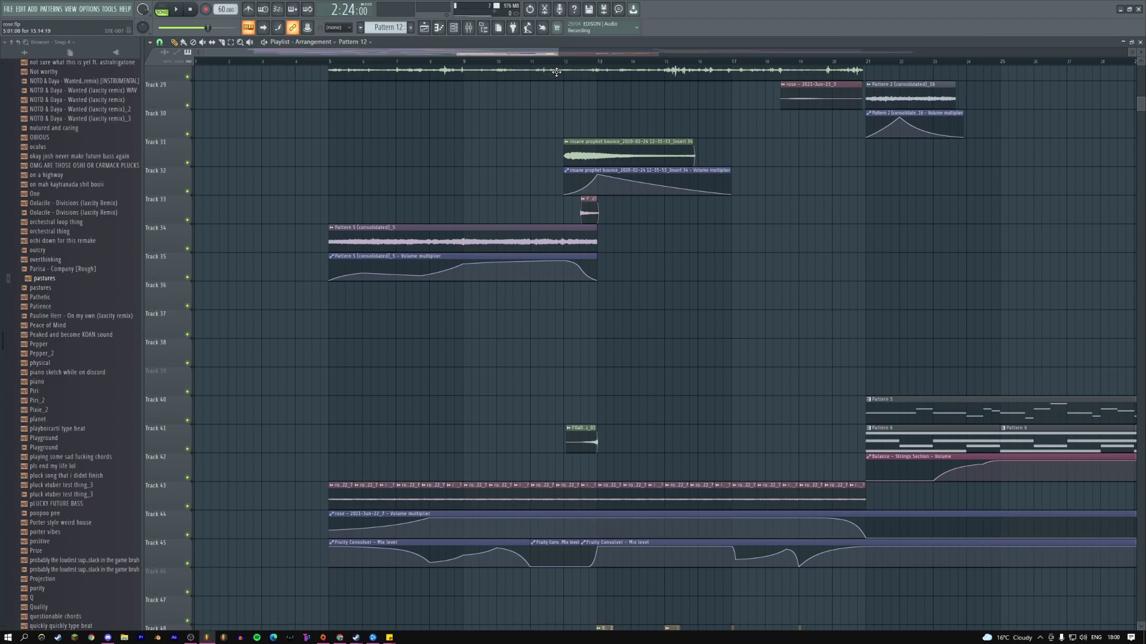
drag(559, 52, 979, 54)
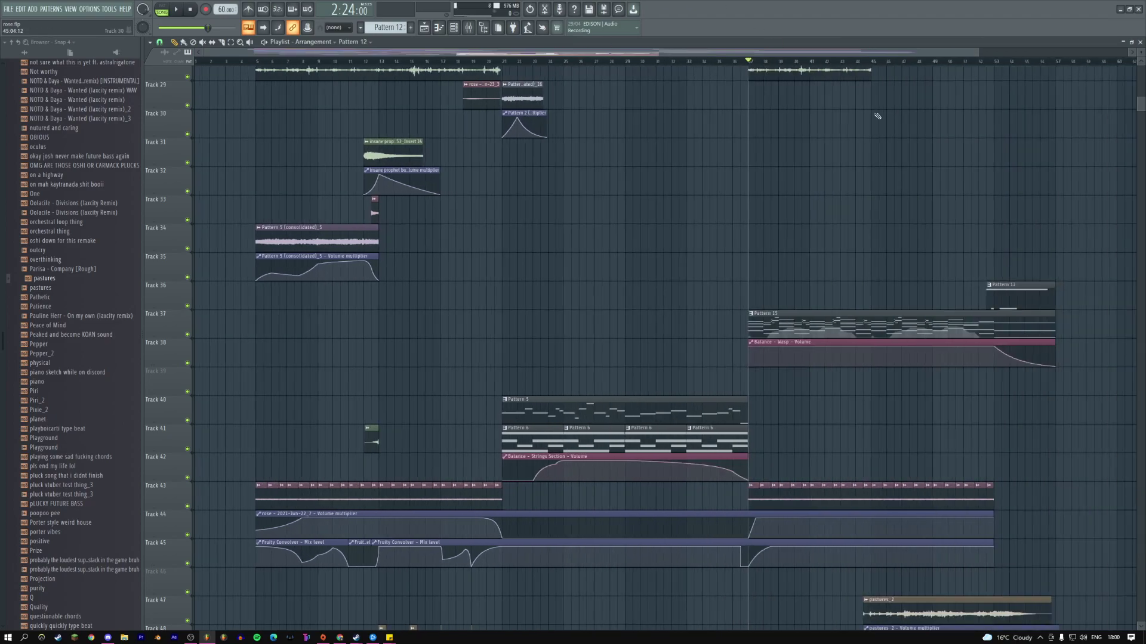
scroll(589, 221, up, 10)
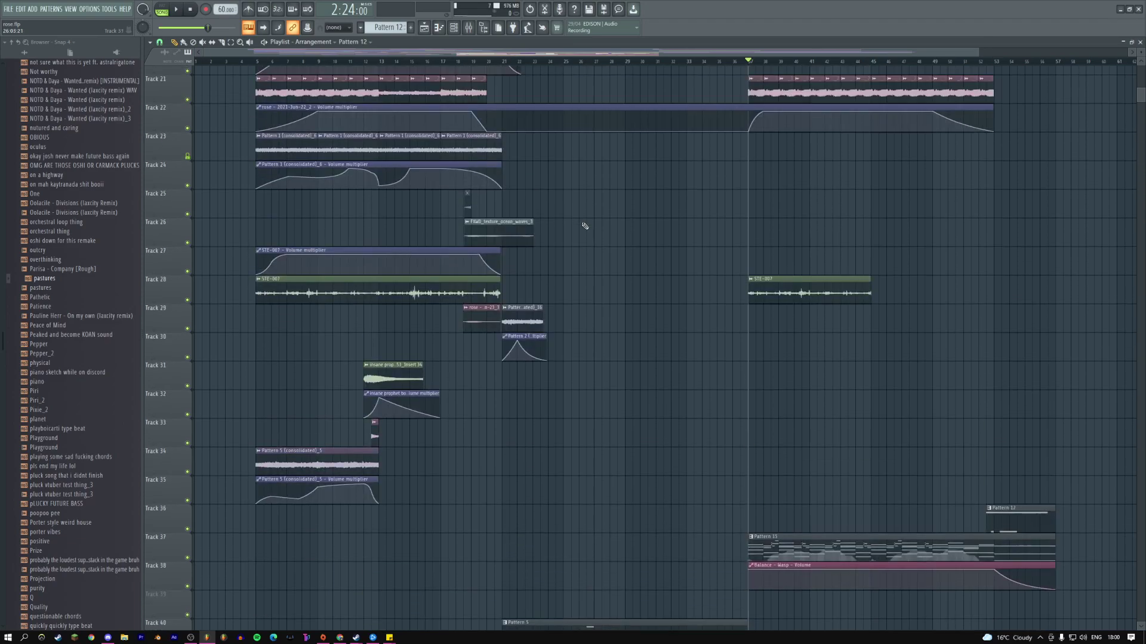
mouse_move(1140, 53)
mouse_down()
mouse_move(1140, 72)
mouse_move(1139, 53)
mouse_up()
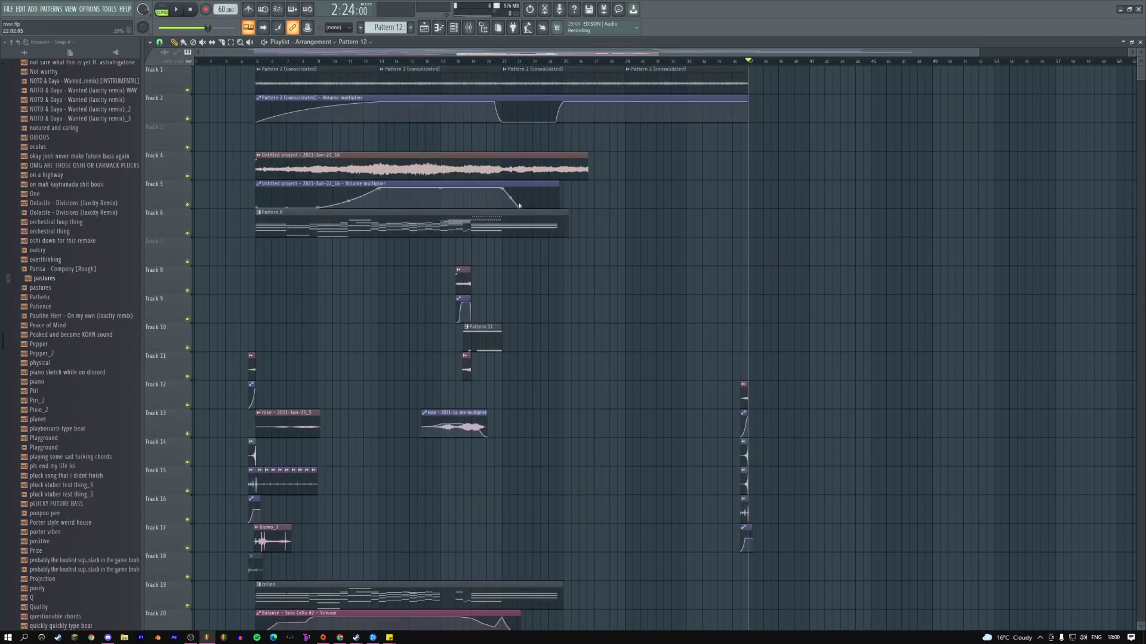
- Pick Track 5's volume automation clip for reuse, shrinking then restoring track heights to navigate
click(367, 201)
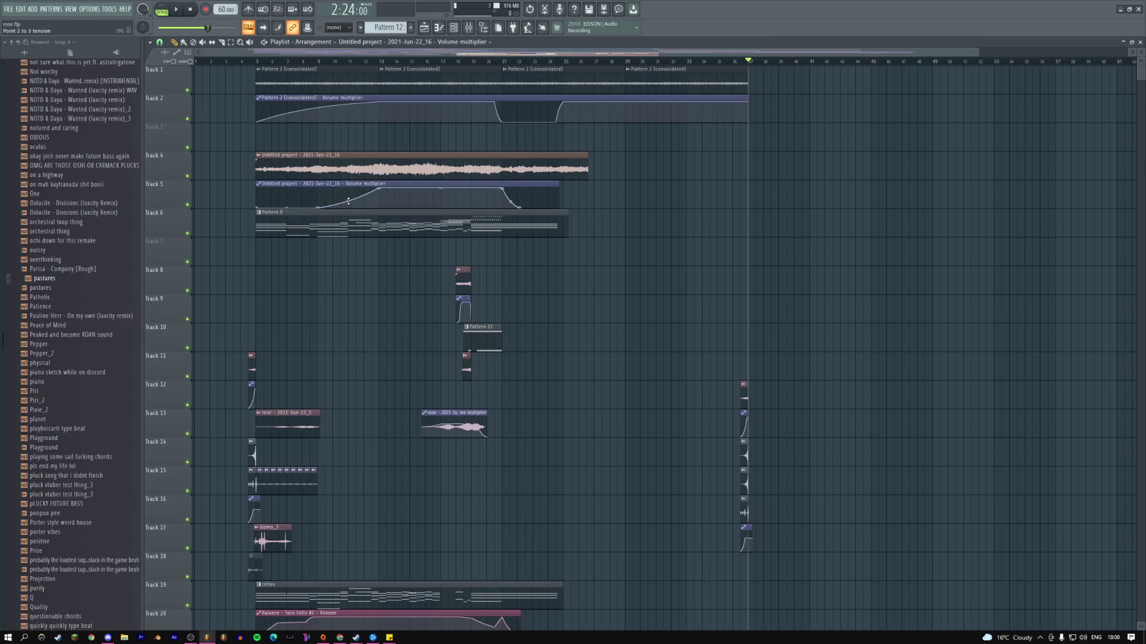
scroll(607, 195, down, 8)
scroll(609, 193, down, 15)
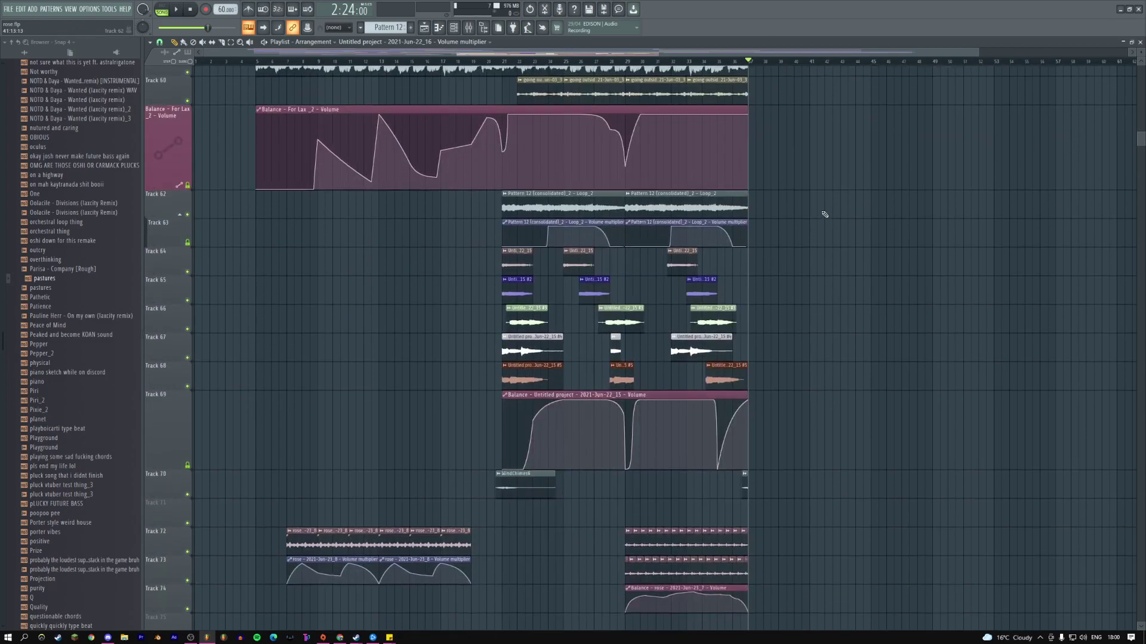
drag(1140, 53, 1141, 42)
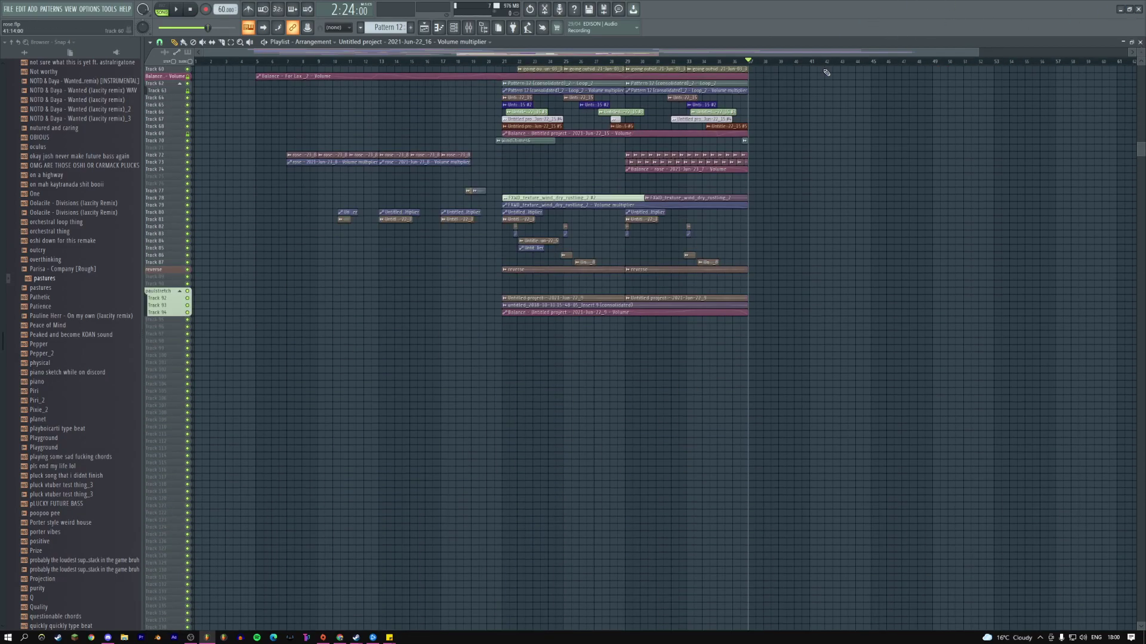
scroll(824, 120, up, 20)
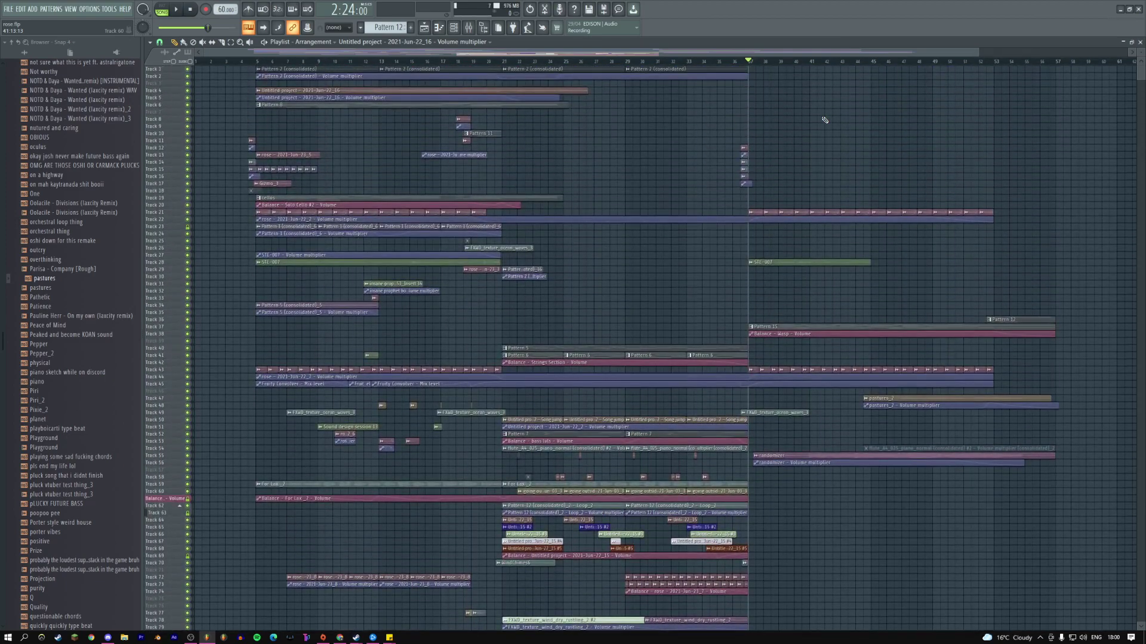
drag(1140, 52, 1140, 62)
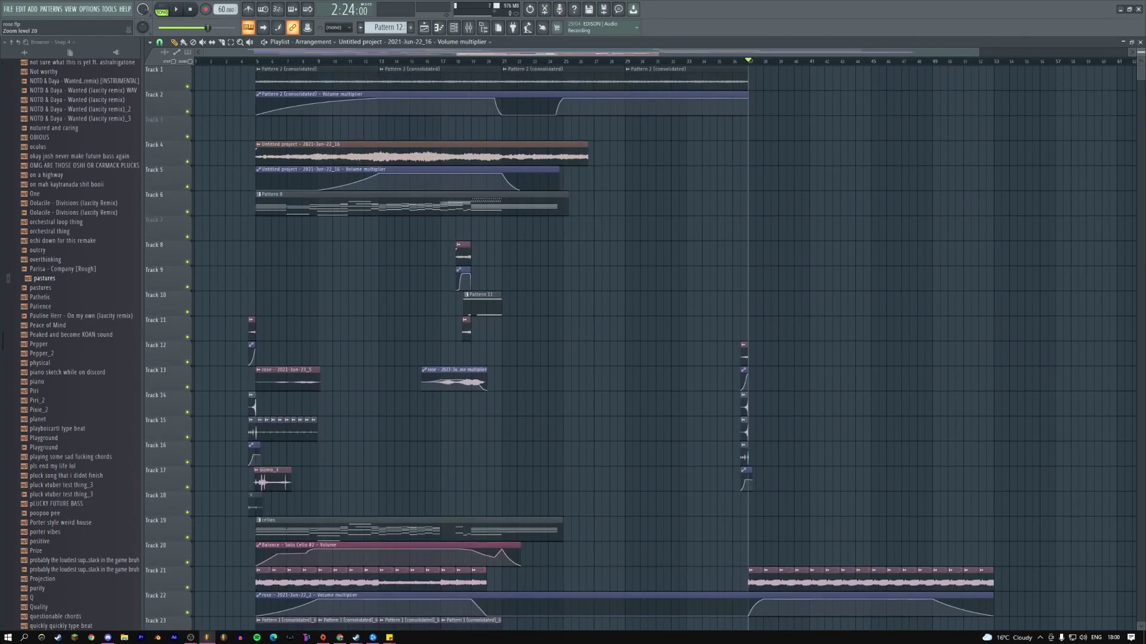
- Remove the stray automation copy on Track 4, then trim Pattern 8 and Track 5's automation to bar 25
click(753, 149)
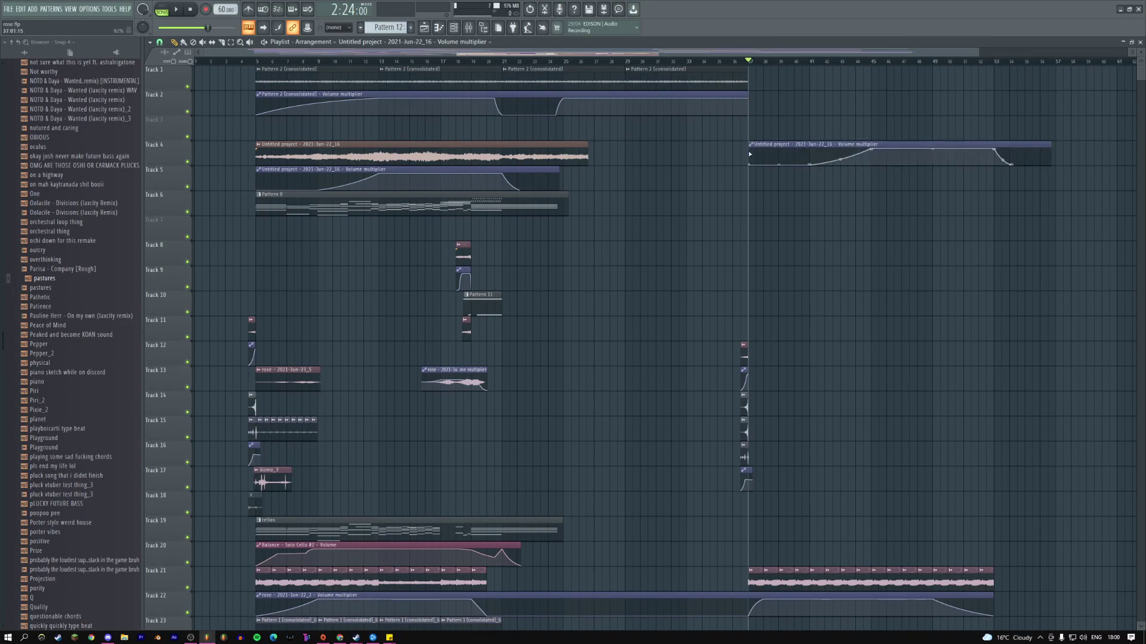
right_click(849, 145)
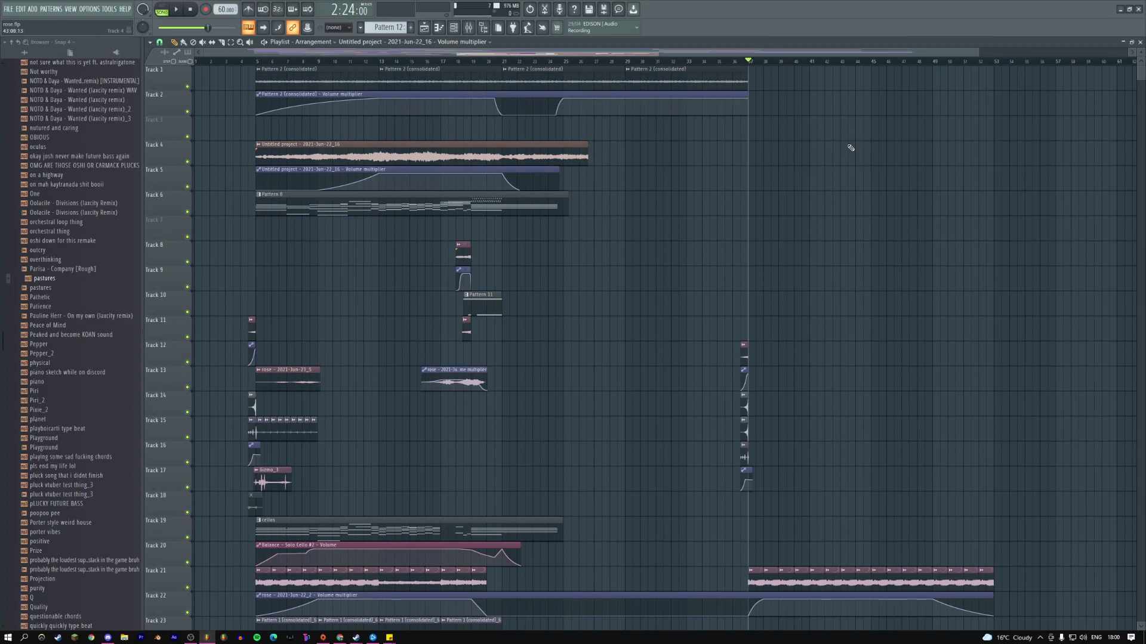
drag(567, 207, 566, 209)
right_click(570, 203)
click(585, 291)
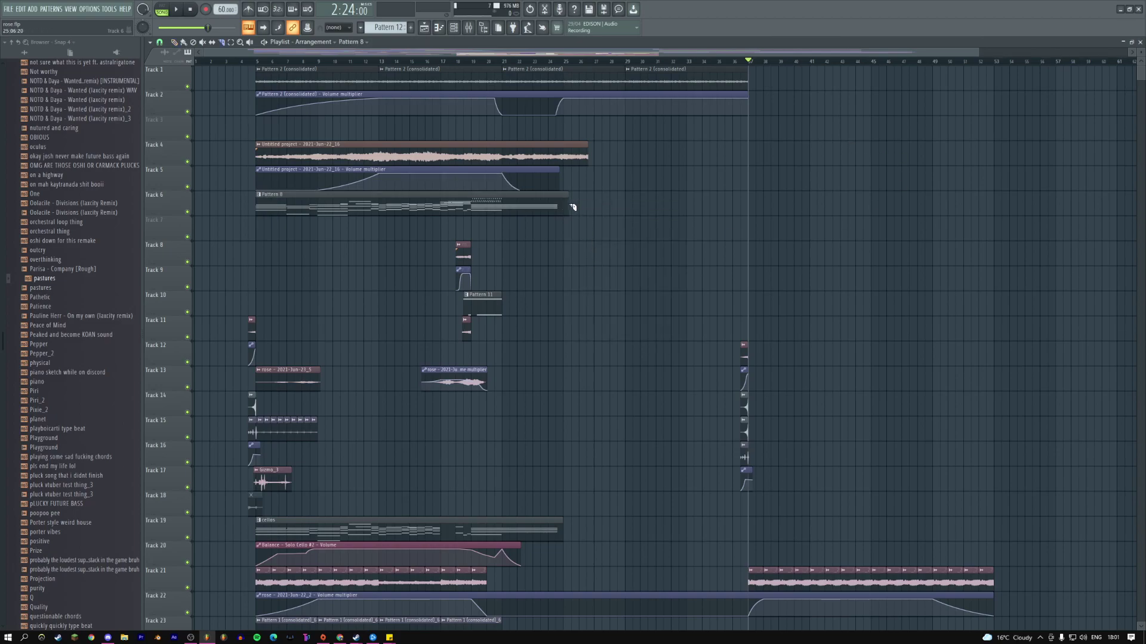
right_click(577, 196)
click(583, 257)
right_click(562, 184)
click(573, 196)
drag(559, 177, 563, 170)
click(556, 182)
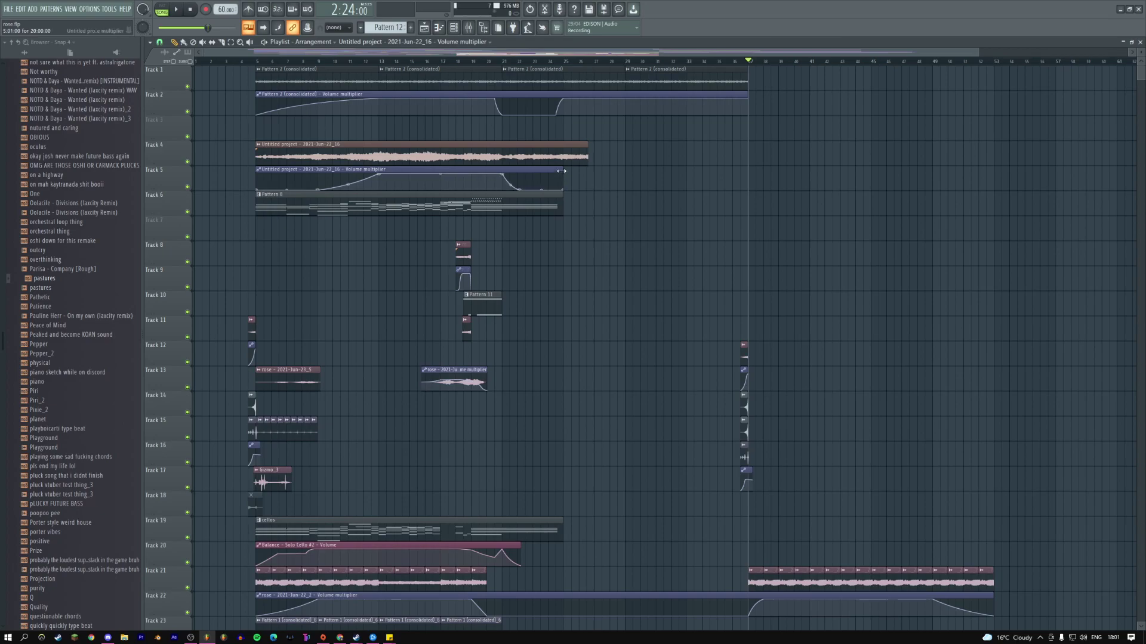
- Slice the Track 4 audio clip so it ends at bar 25 with Track 5's automation
right_click(588, 152)
click(607, 235)
right_click(581, 159)
drag(584, 162, 569, 160)
right_click(608, 182)
click(607, 189)
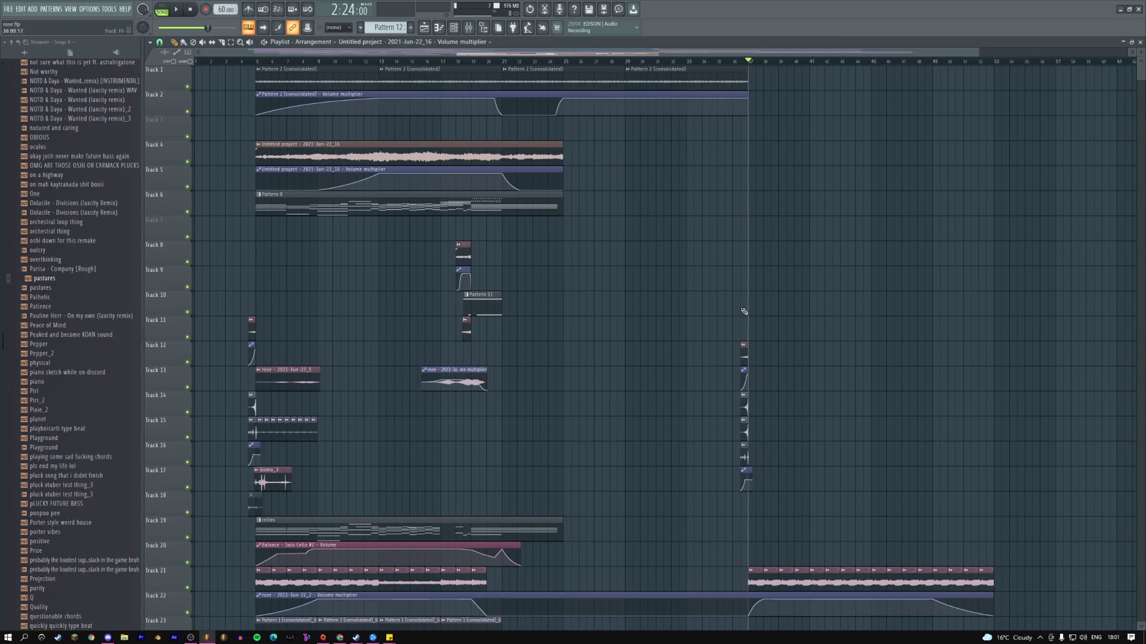
scroll(740, 287, down, 8)
- Play the arrangement from about bar 36, then bar 20, and stop with the song position at bar 4
scroll(733, 274, down, 3)
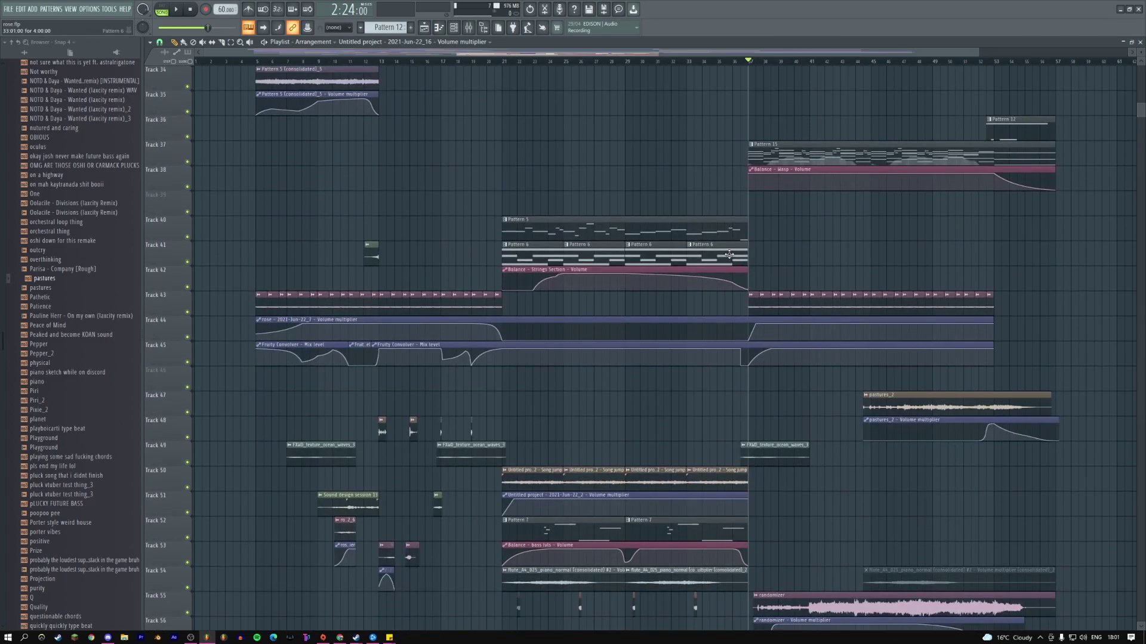
key(space)
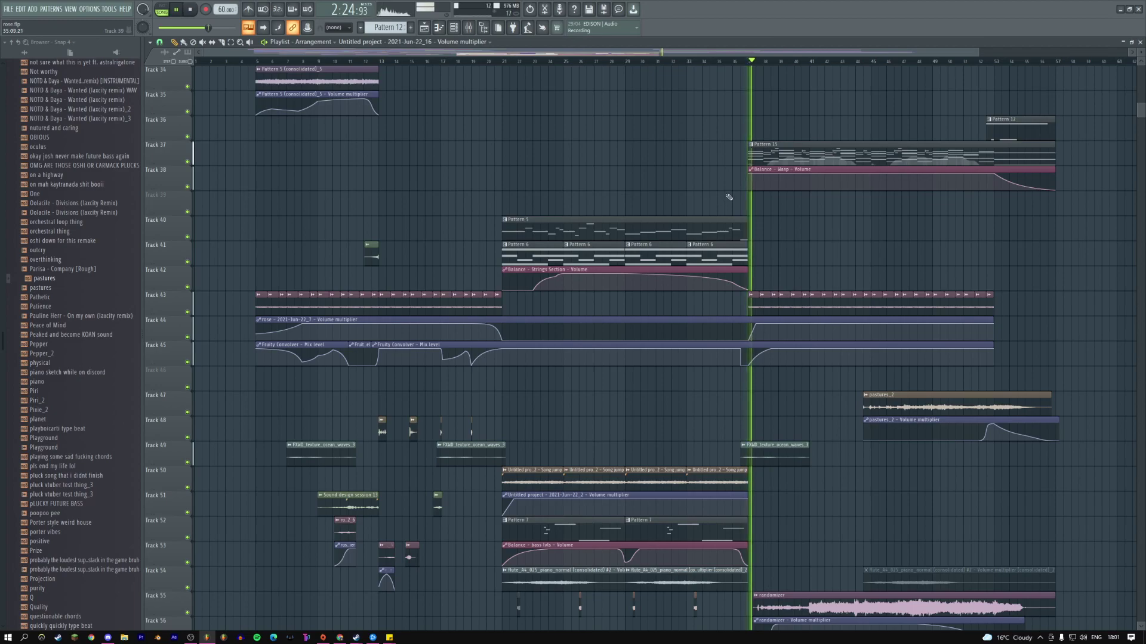
click(742, 62)
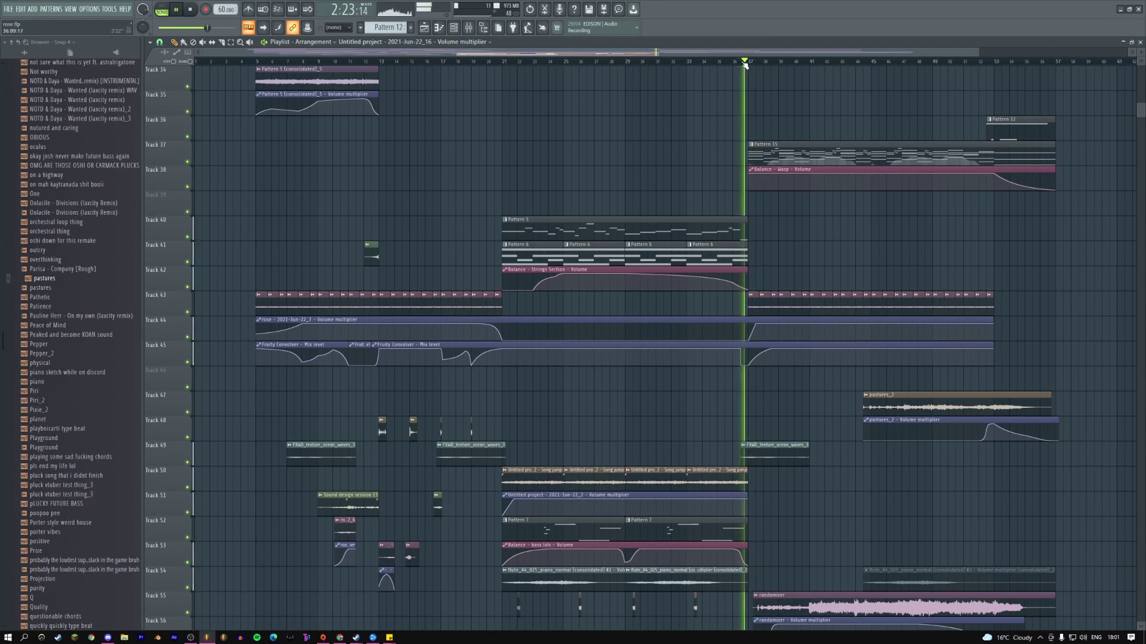
click(487, 61)
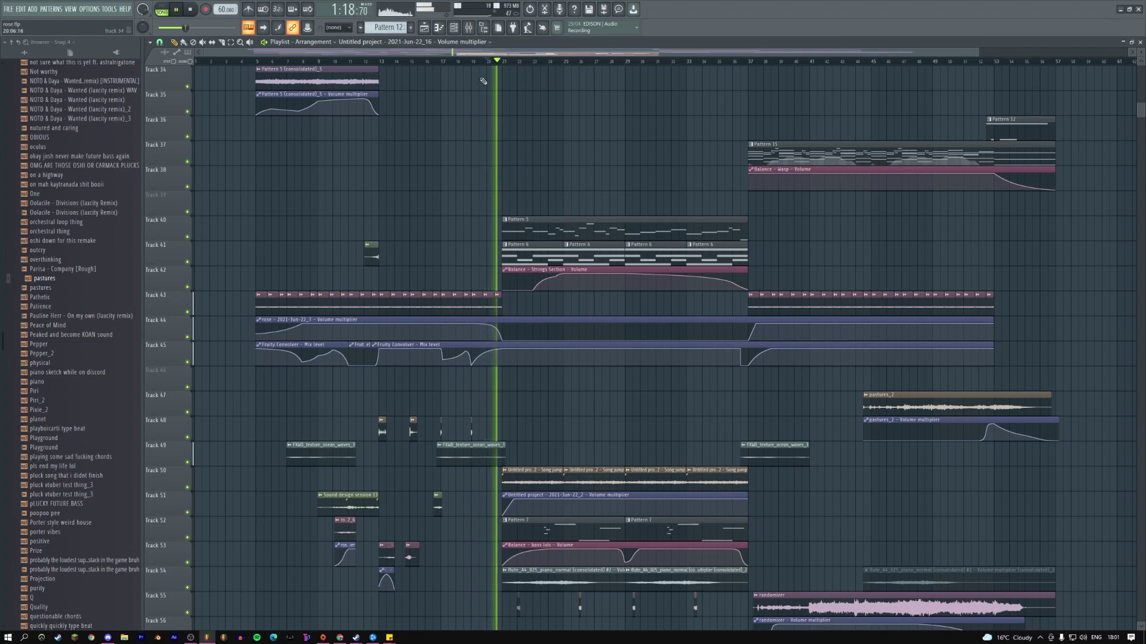
key(space)
click(241, 61)
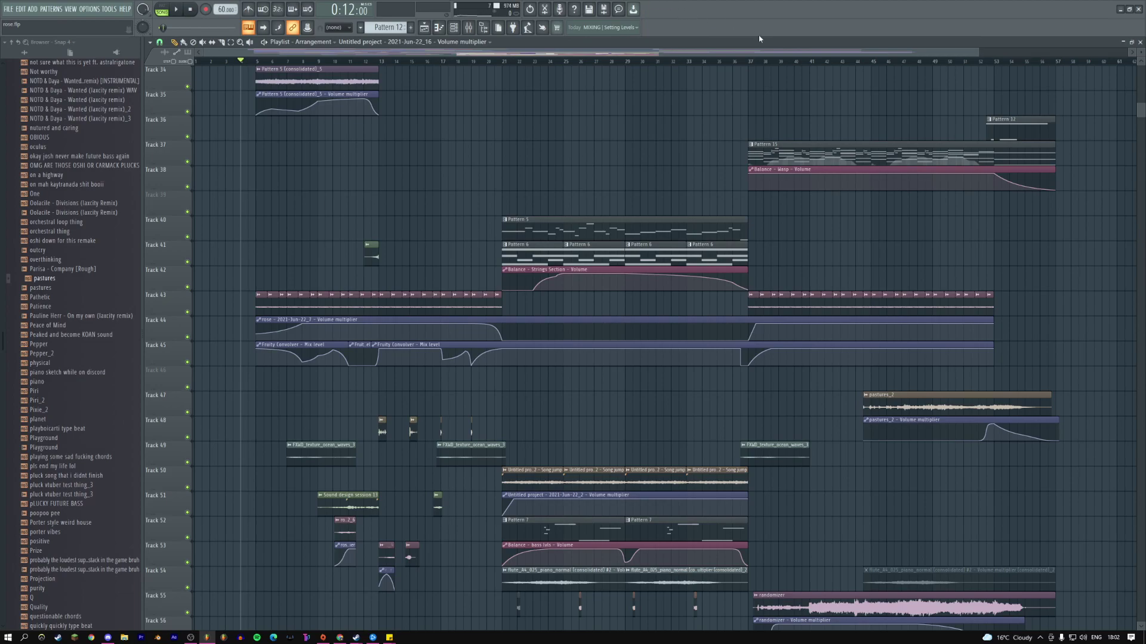
- Drop the Wasp volume automation's first point to silence and delete the extra point near its start
drag(749, 174, 750, 206)
right_click(755, 174)
right_click(754, 178)
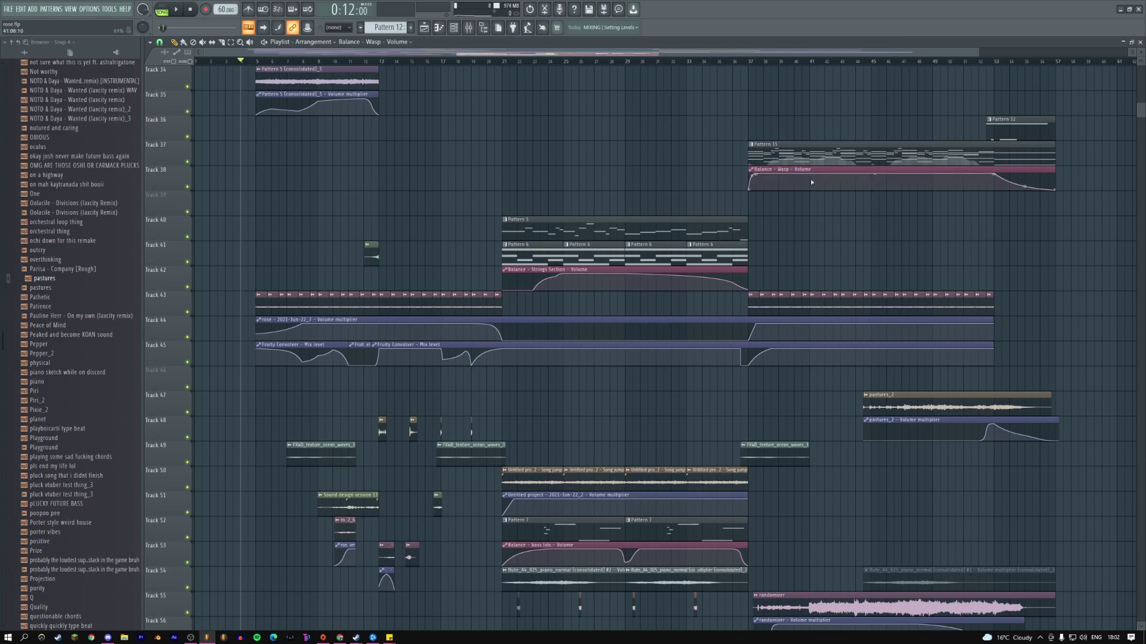
scroll(631, 167, up, 6)
scroll(631, 167, up, 4)
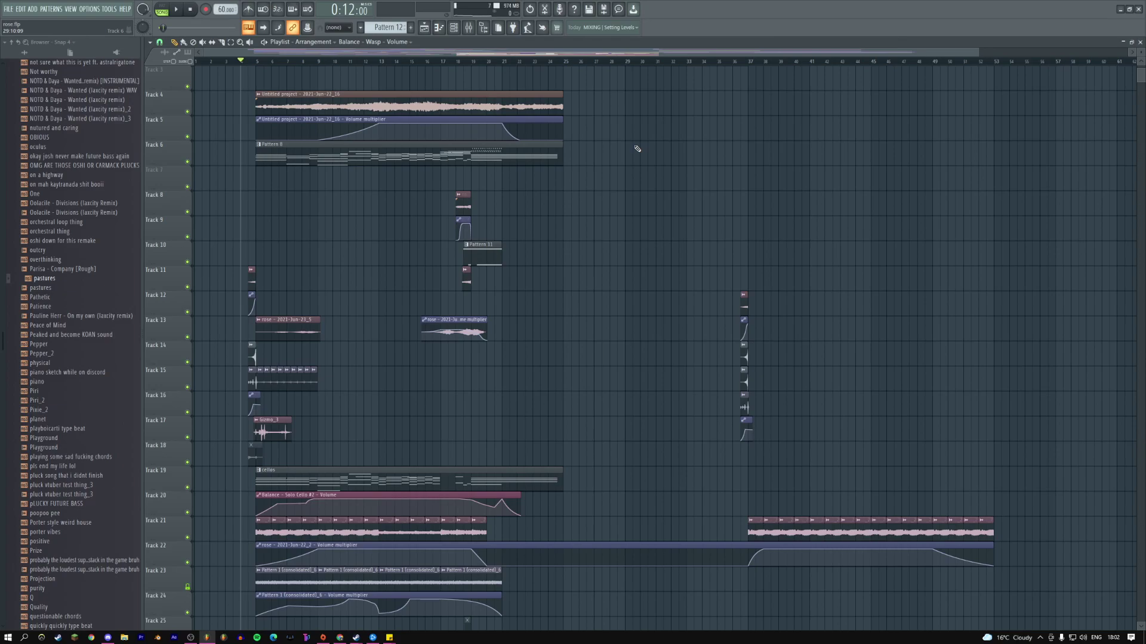
scroll(637, 149, down, 18)
scroll(782, 155, down, 7)
scroll(783, 169, up, 2)
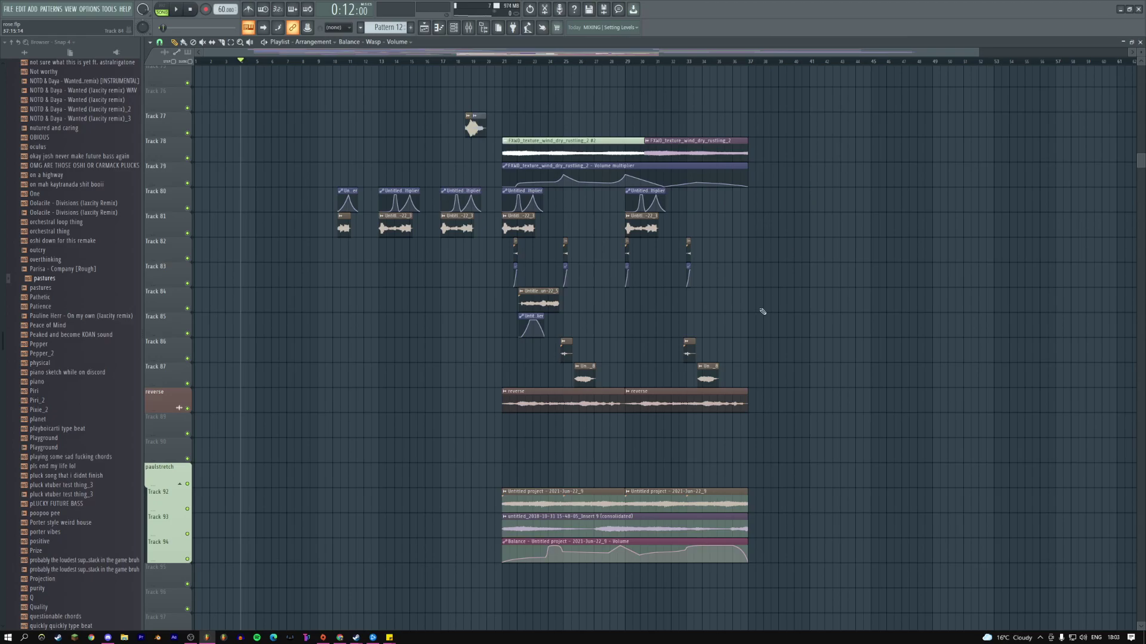
- In Chrome, browse Twitch's Music category and open the live Morning Medley 383 stream
click(340, 637)
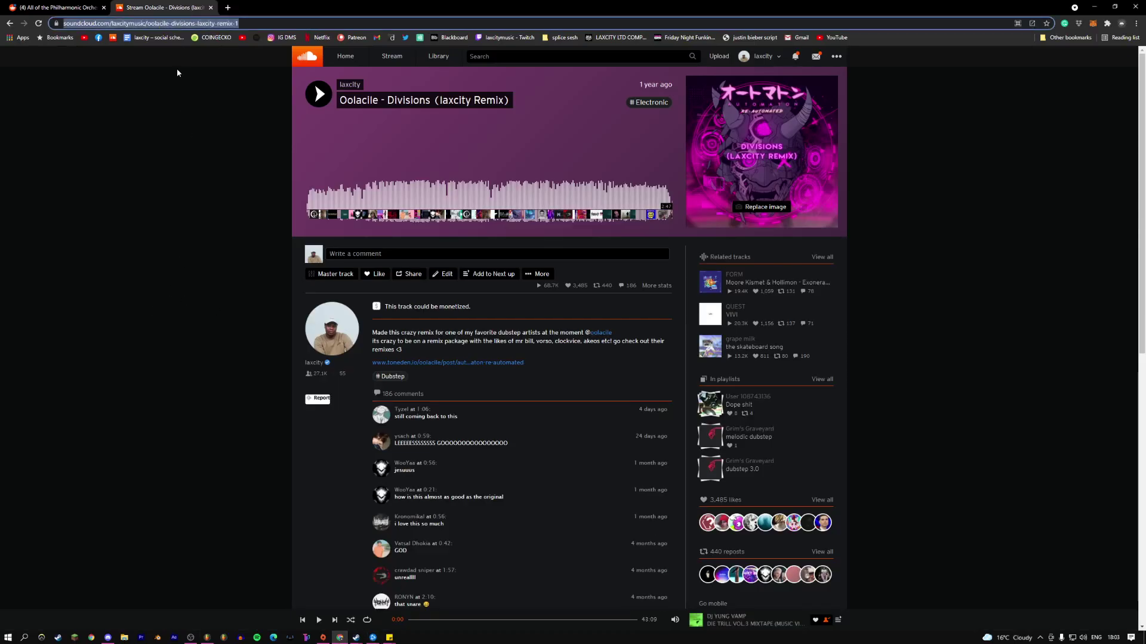
click(491, 38)
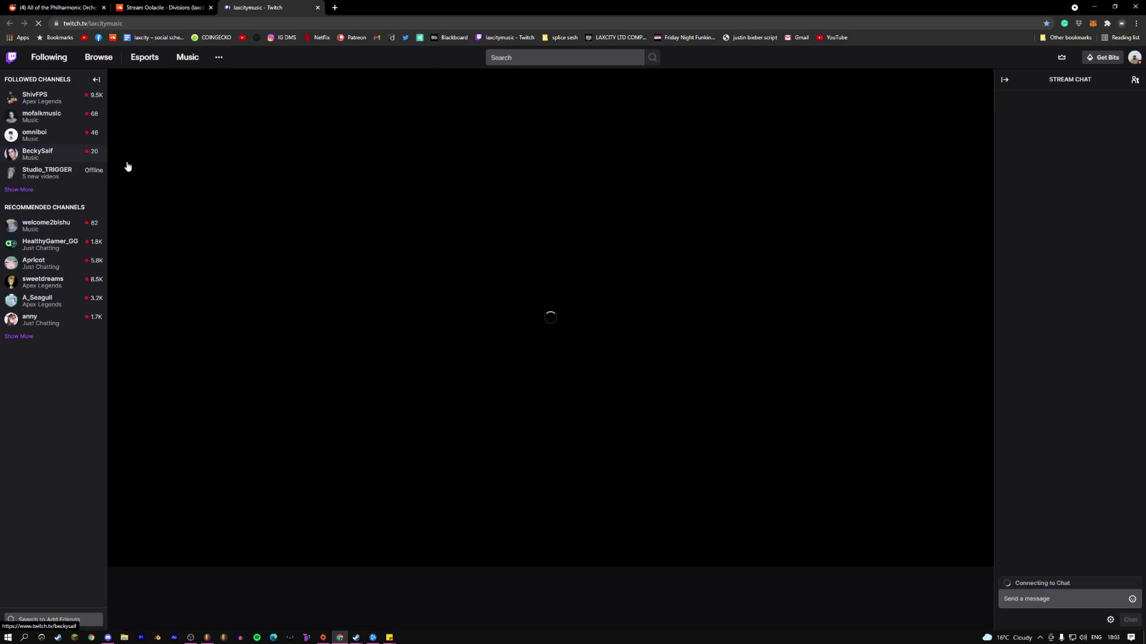
click(101, 58)
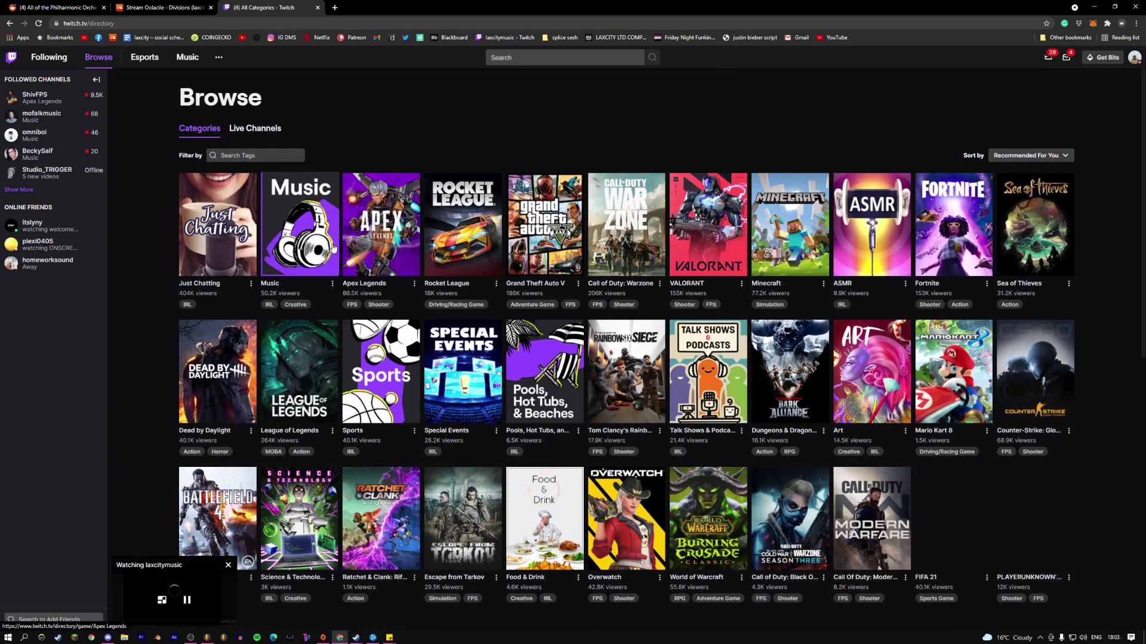
click(302, 217)
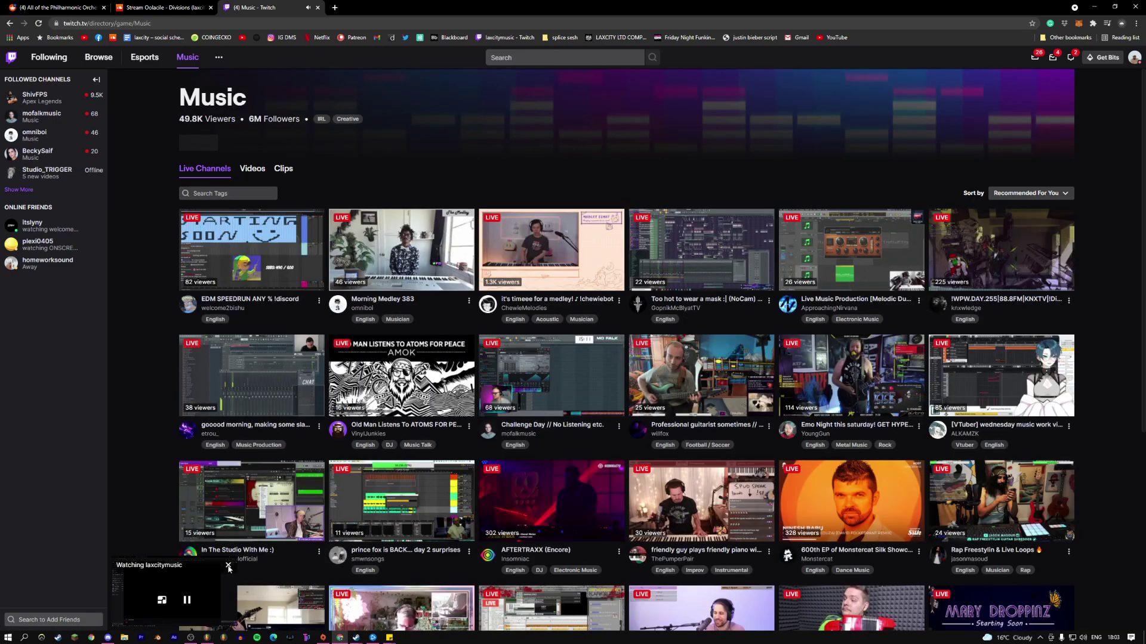
click(229, 567)
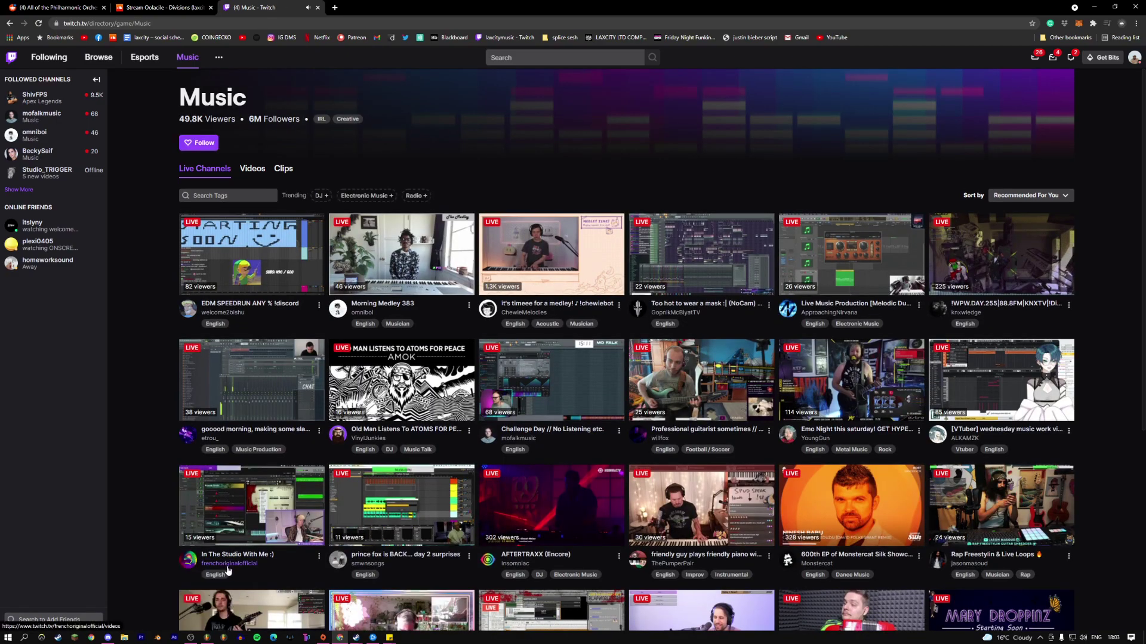
click(398, 260)
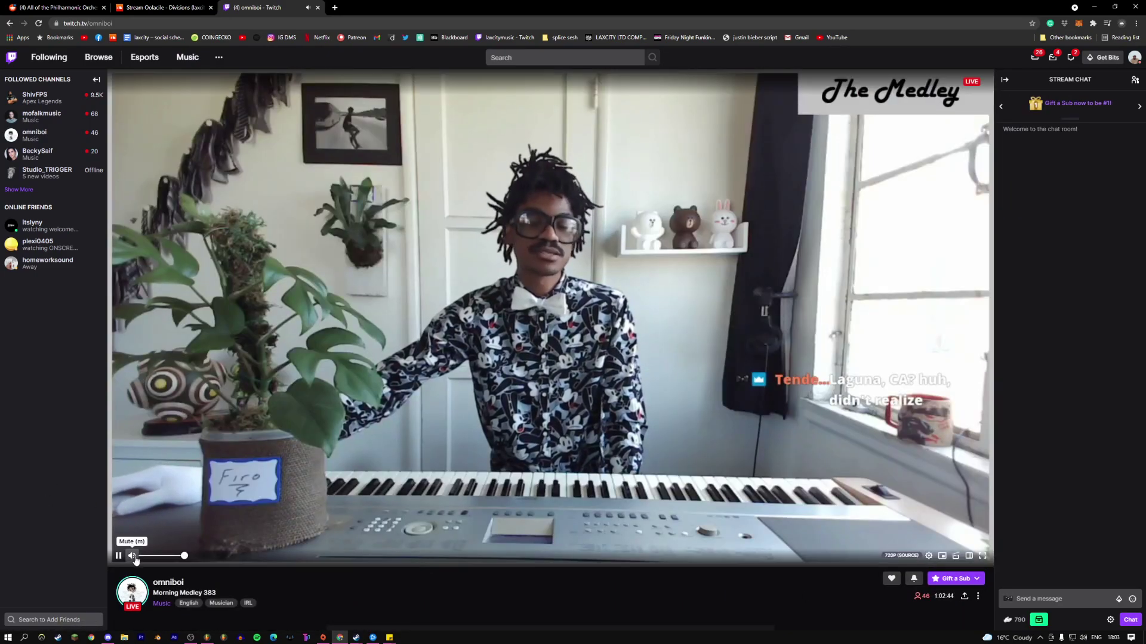
- Unmute the Morning Medley 383 stream's audio
click(1050, 599)
drag(186, 583, 155, 583)
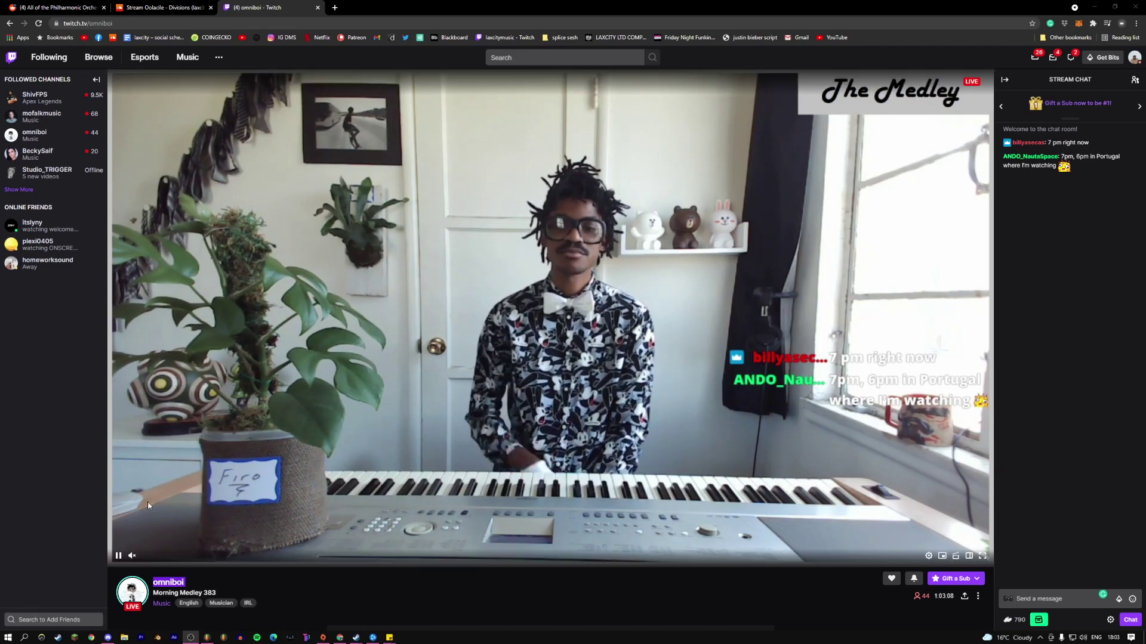
click(132, 556)
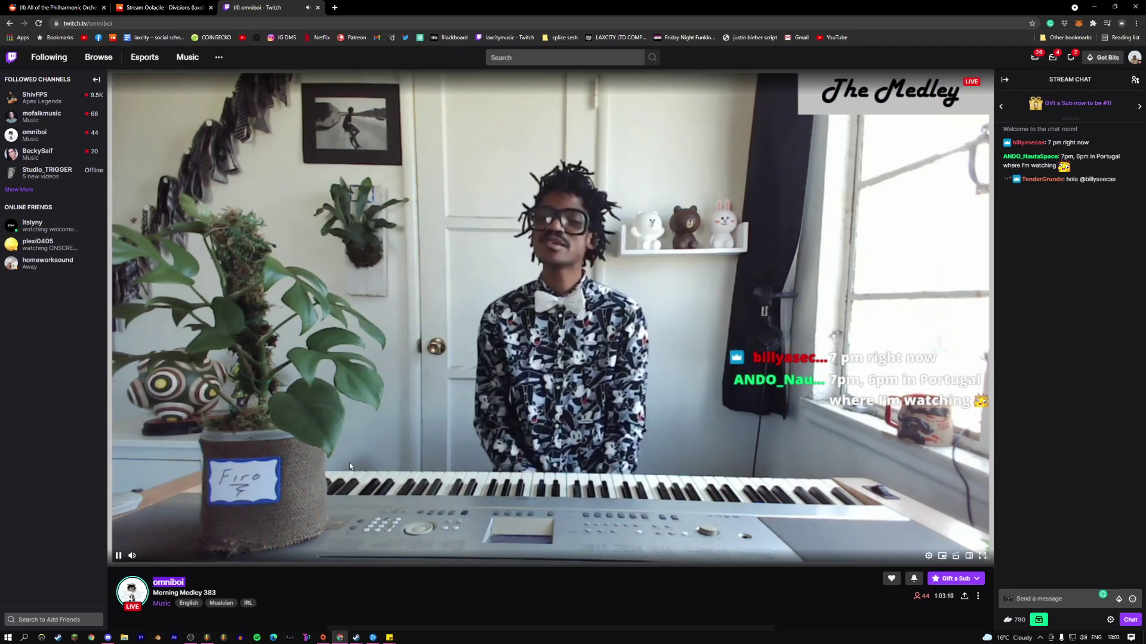
mouse_move(220, 637)
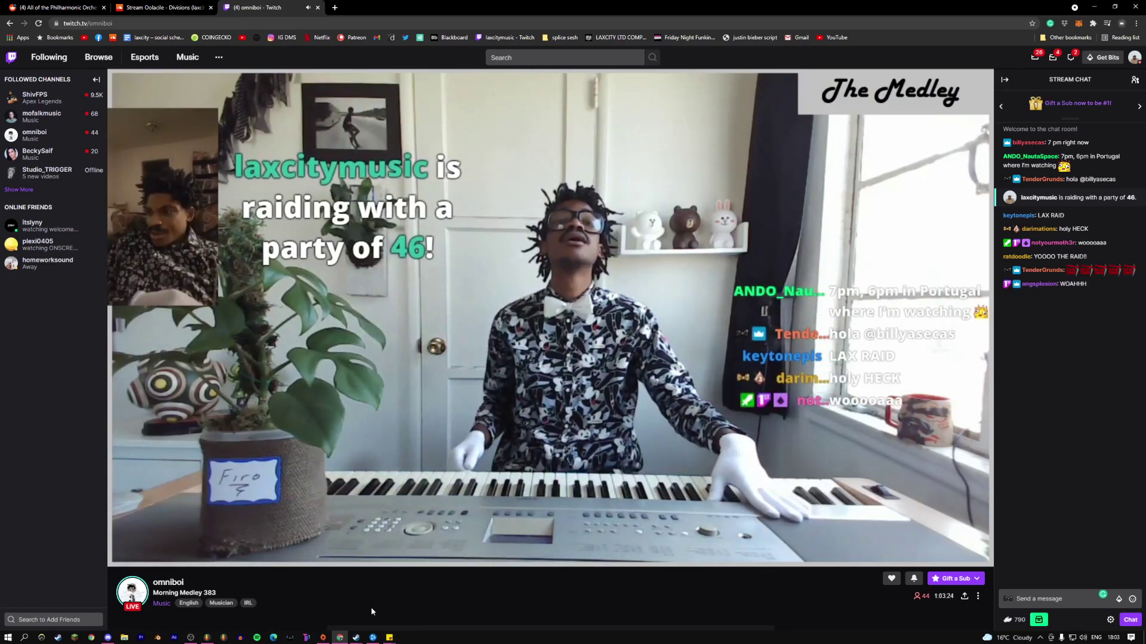
- Post "this sound xD" in the stream chat
click(1044, 599)
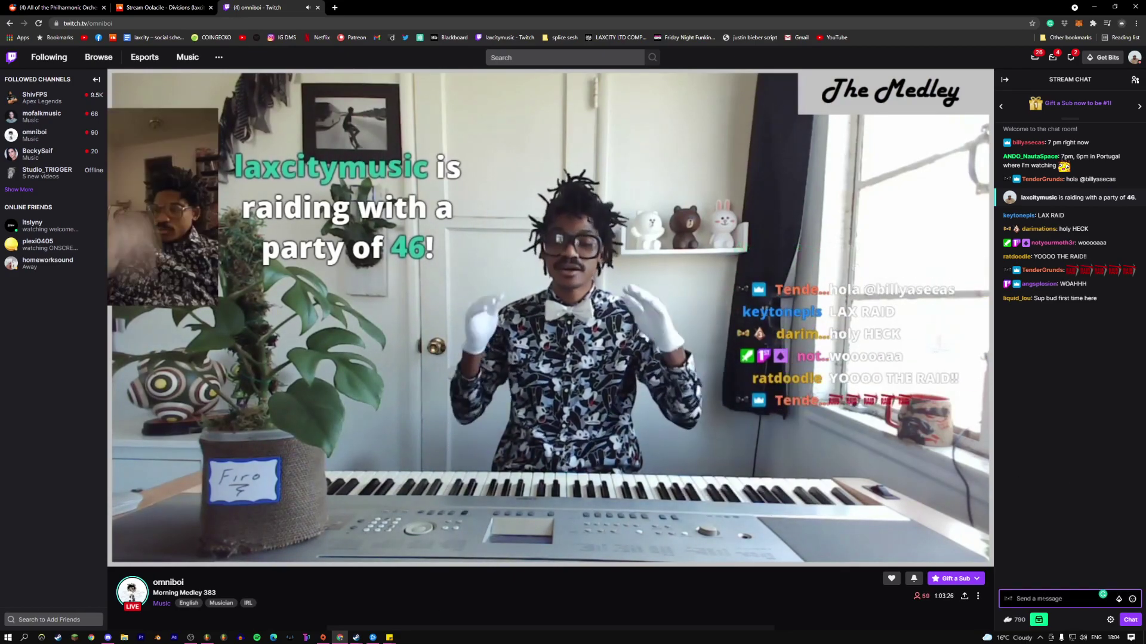
text(this sound xD)
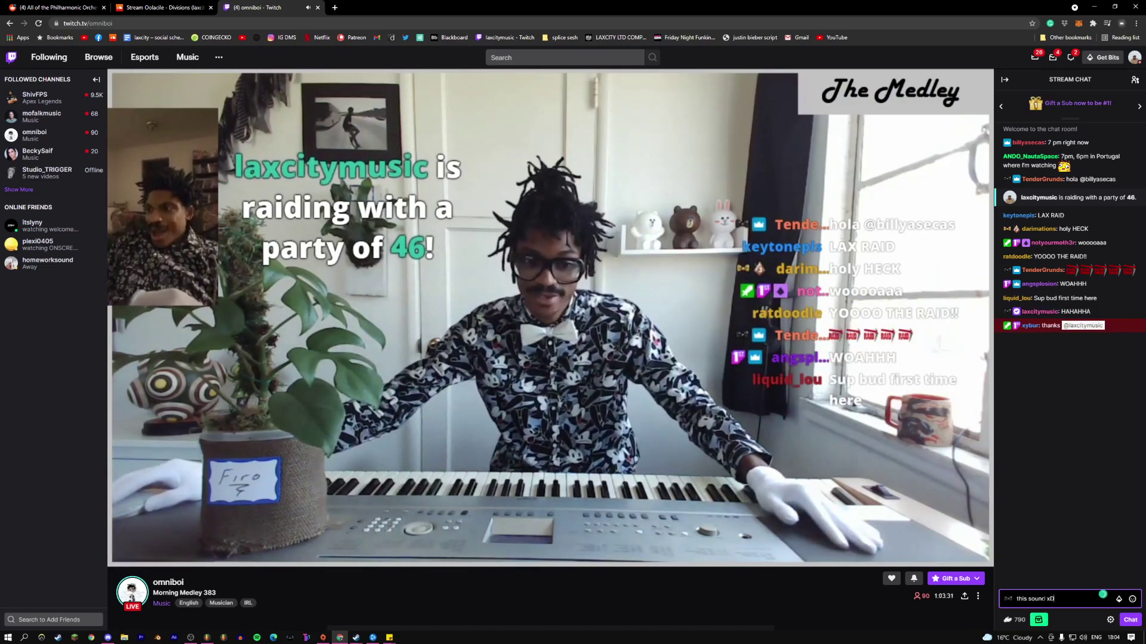
key(Return)
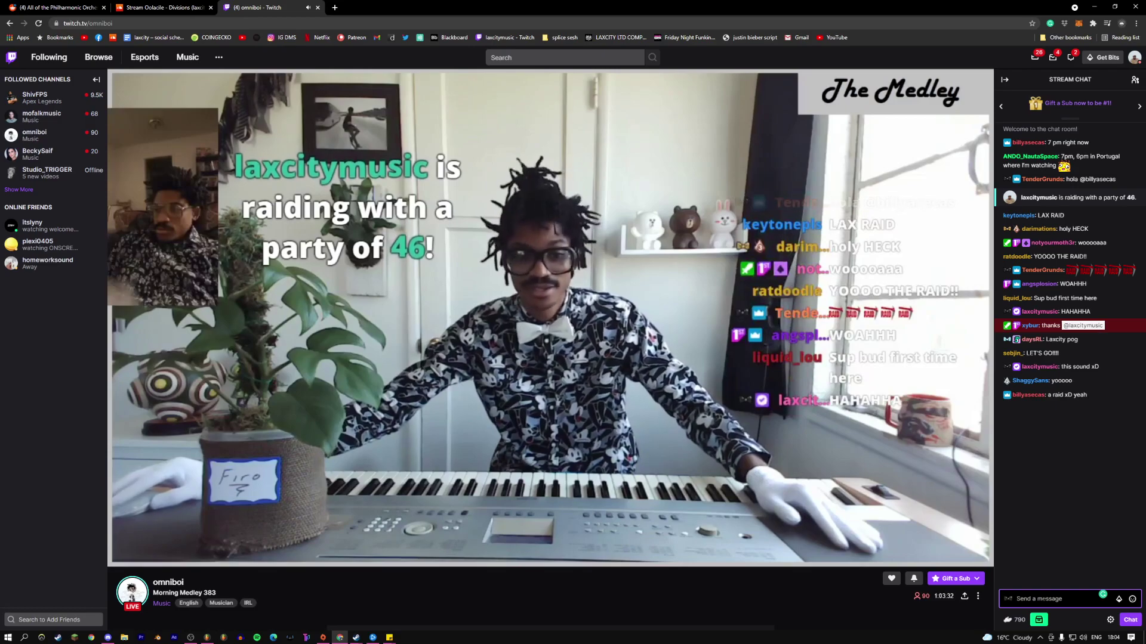